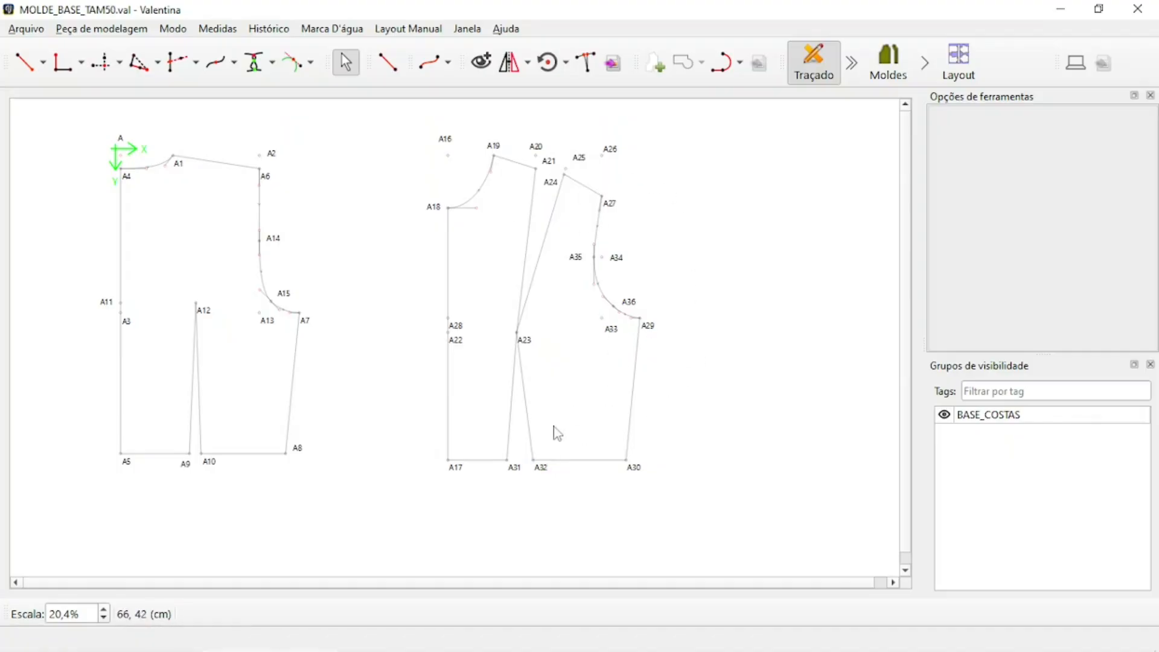
Select point A25, the armhole curve, and points A29, A32 and A30 as the objects for a rotation
{"action": "scroll", "coordinate": [669, 201], "scroll_direction": "up", "scroll_amount": 2, "text": "ctrl"}
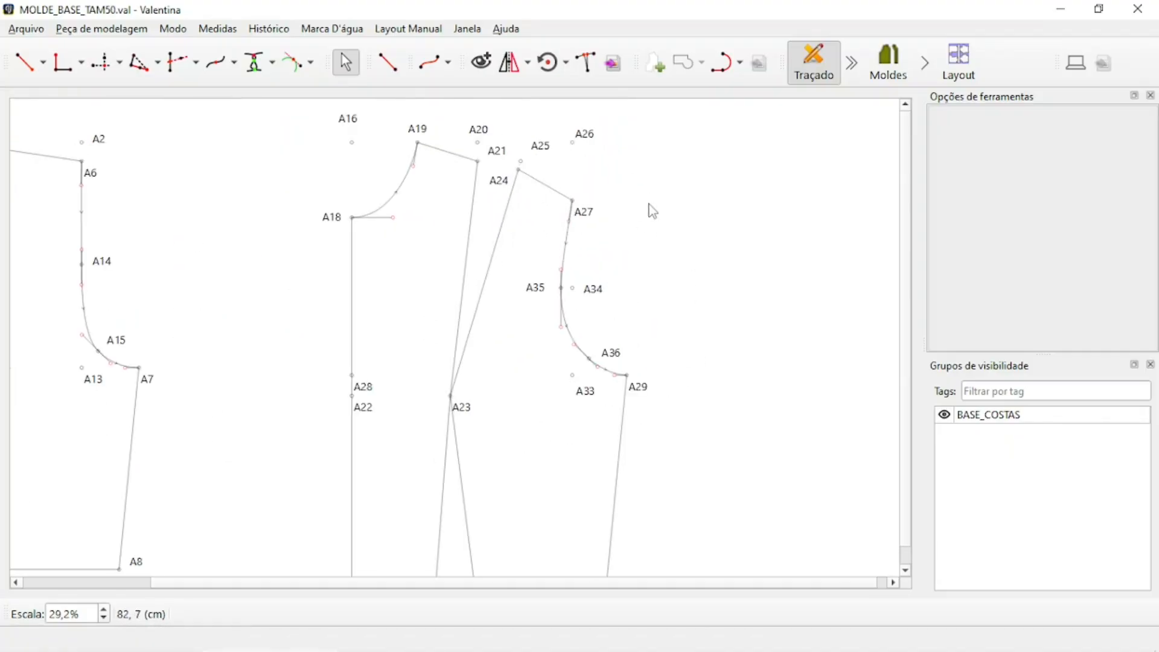
{"action": "scroll", "coordinate": [658, 193], "scroll_direction": "up", "scroll_amount": 1, "text": "ctrl"}
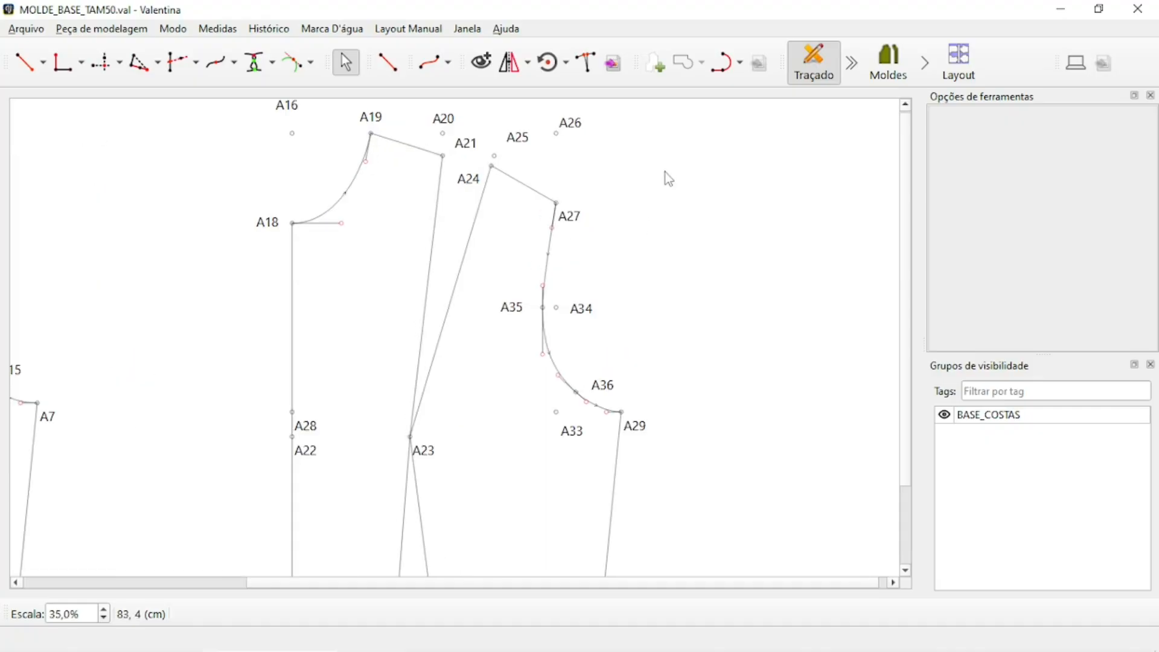
{"action": "left_click", "coordinate": [566, 62]}
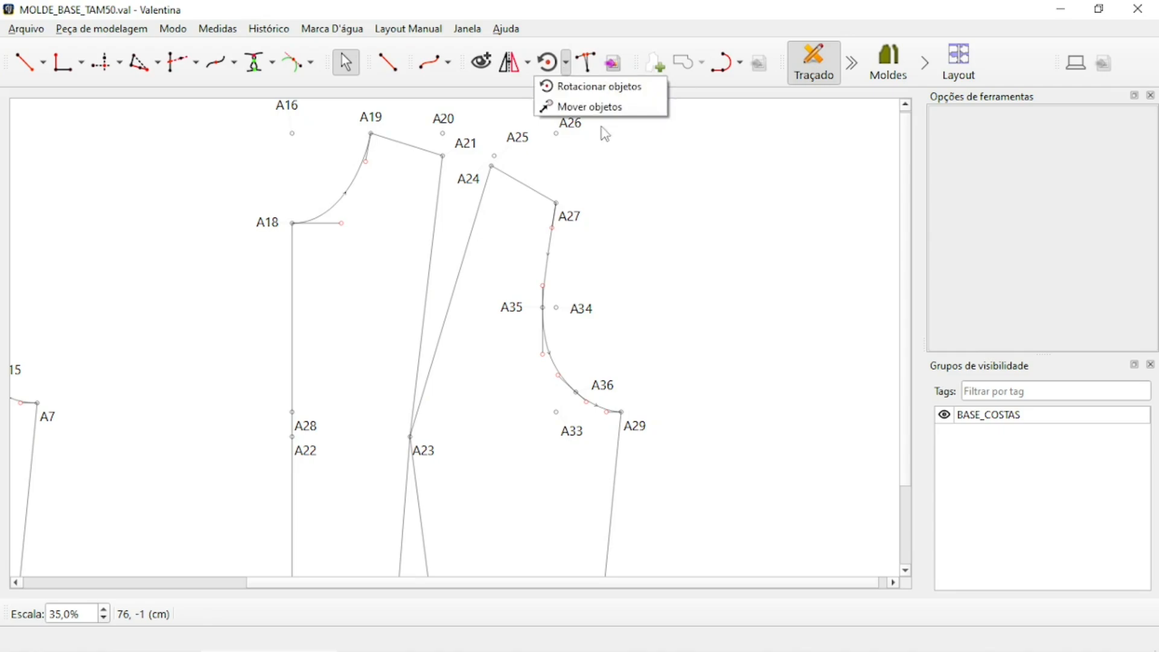
{"action": "left_click", "coordinate": [577, 92]}
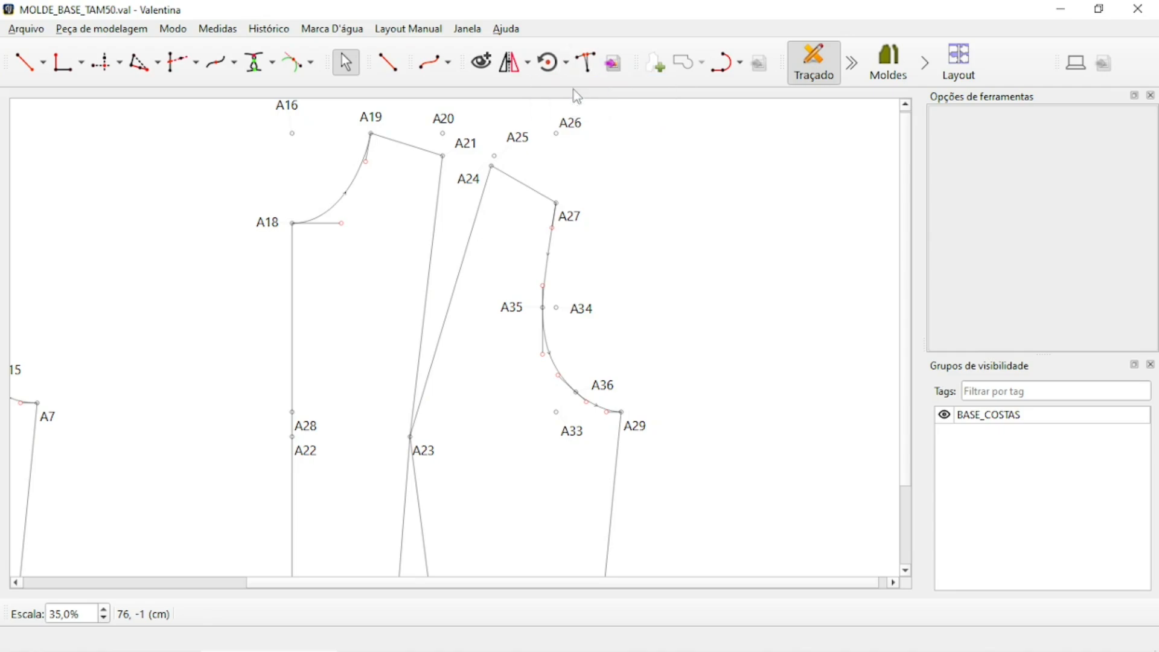
{"action": "scroll", "coordinate": [532, 270], "scroll_direction": "down", "scroll_amount": 1}
{"action": "scroll", "coordinate": [604, 229], "scroll_direction": "up", "scroll_amount": 1}
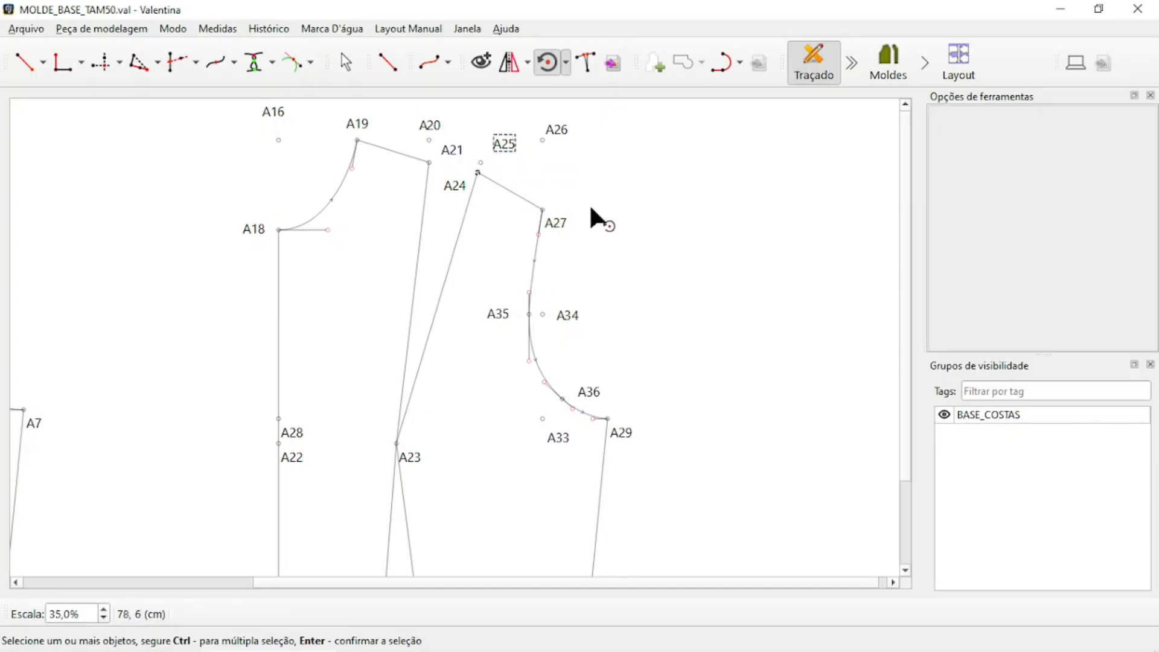
{"action": "left_click", "coordinate": [559, 228]}
{"action": "left_click", "coordinate": [533, 267]}
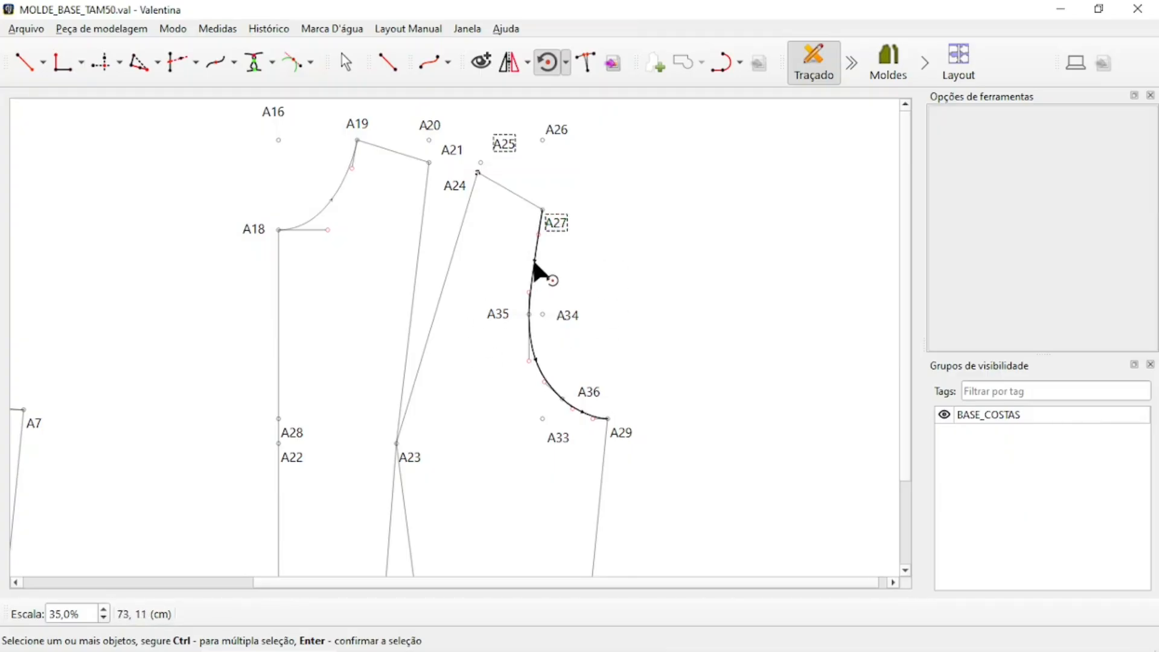
{"action": "left_click", "coordinate": [534, 262]}
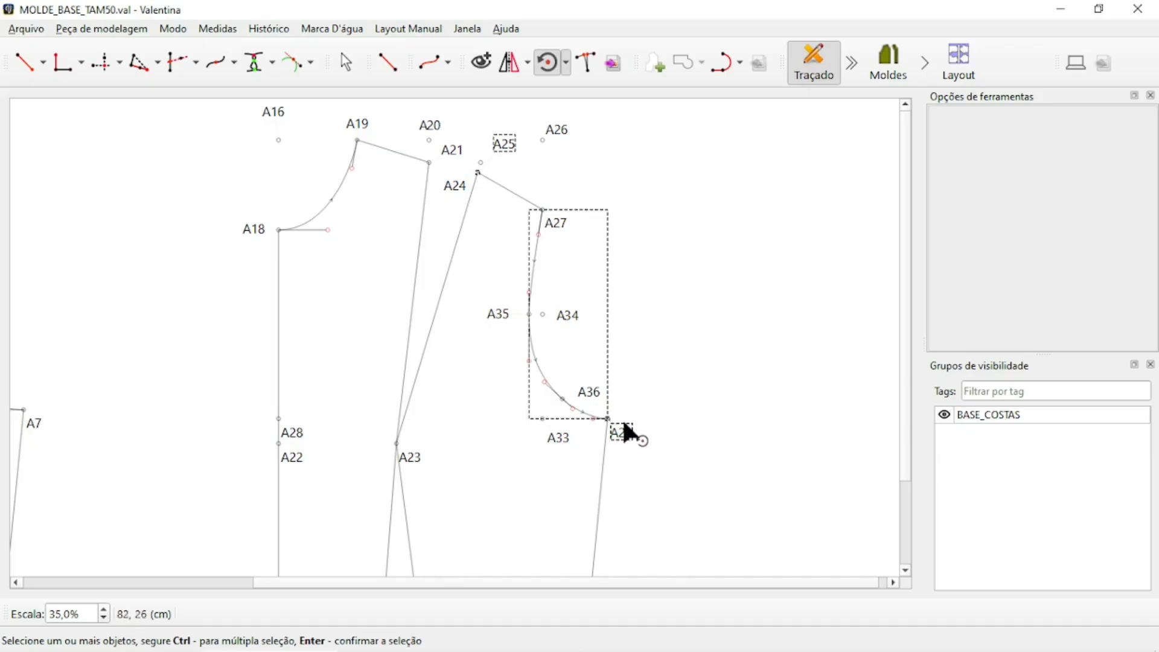
{"action": "scroll", "coordinate": [632, 292], "scroll_direction": "down", "scroll_amount": 2}
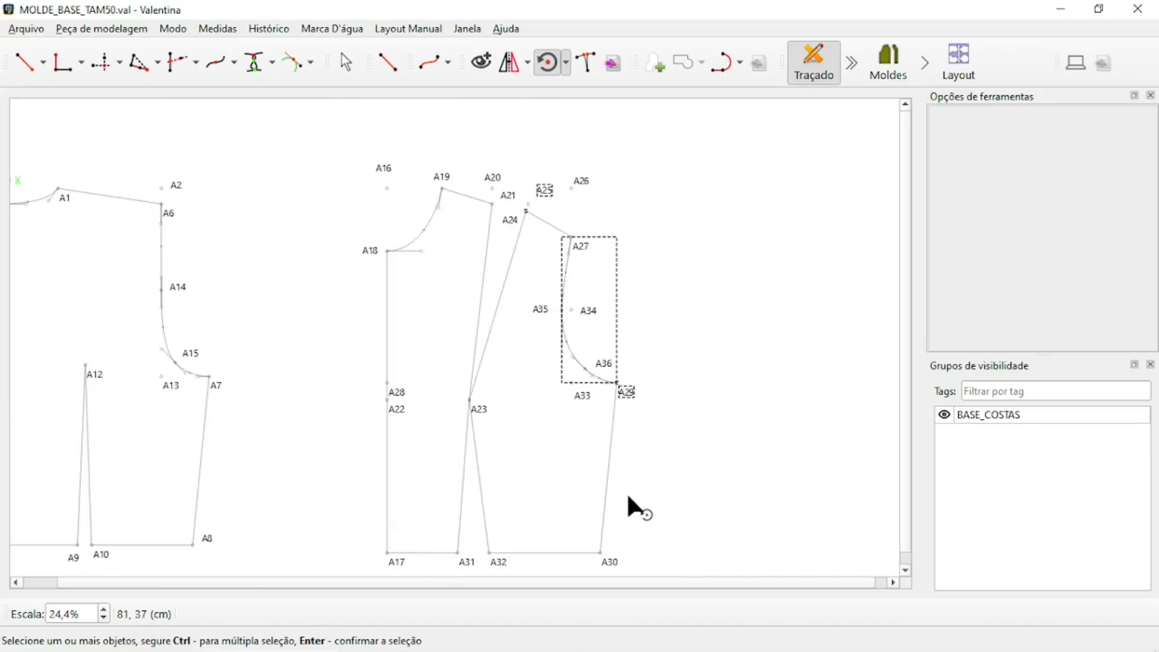
{"action": "scroll", "coordinate": [667, 572], "scroll_direction": "up", "scroll_amount": 1}
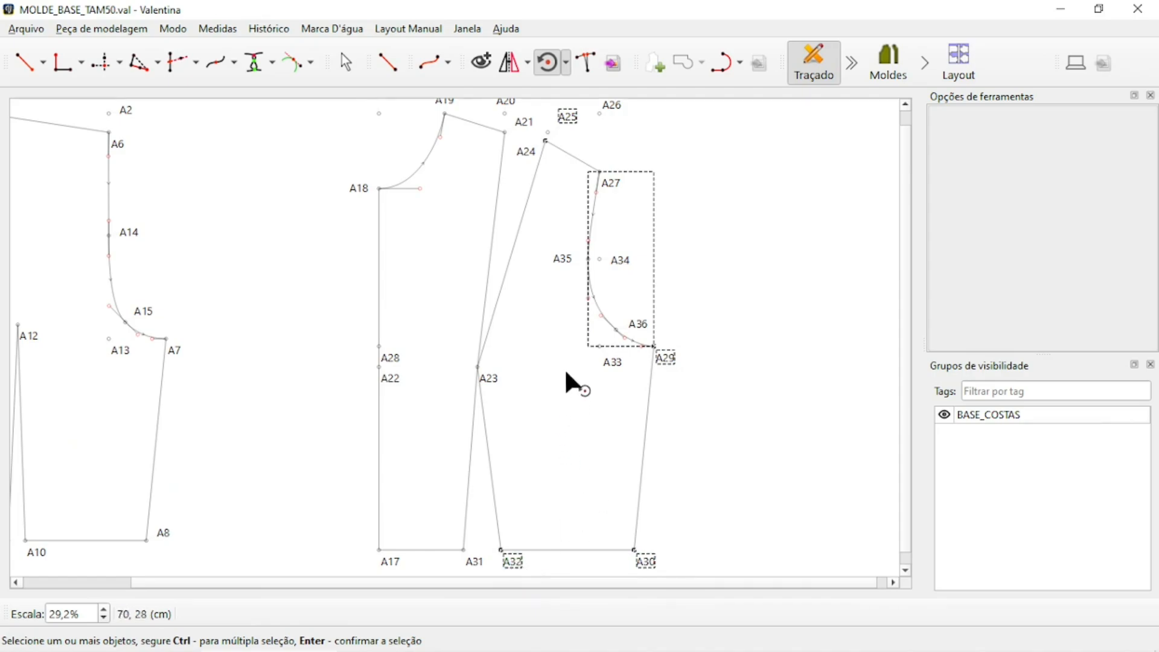
{"action": "key", "text": "Return"}
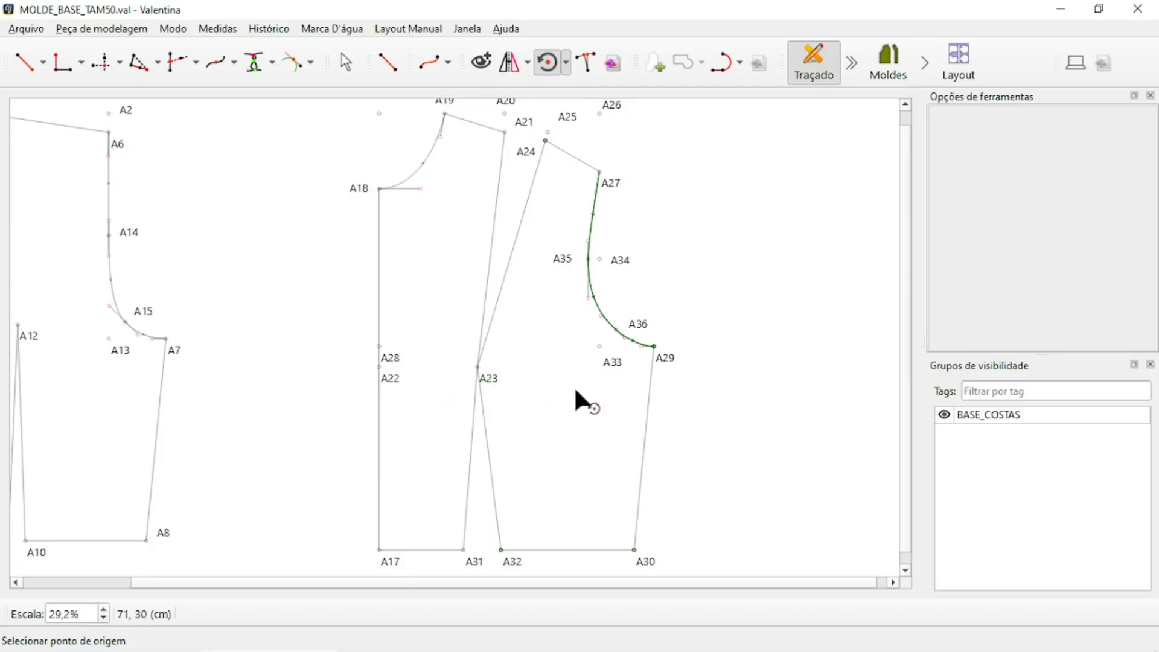
Rotate the selected objects about 10° around origin point A23, bringing A25 onto A21
{"action": "left_click", "coordinate": [488, 376]}
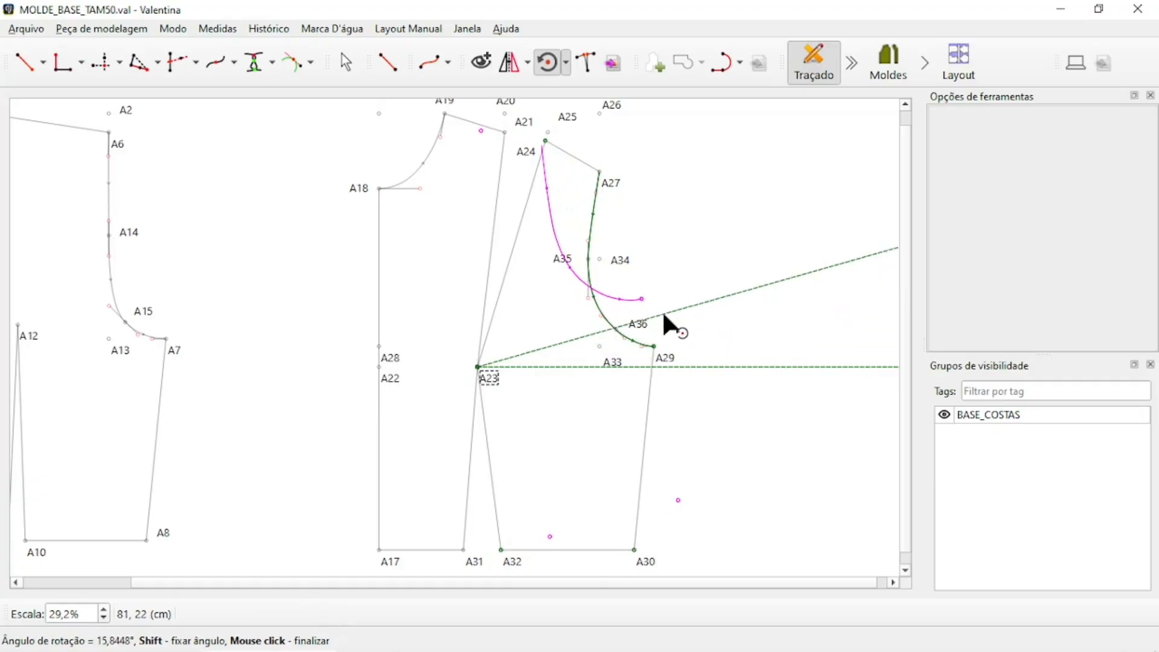
{"action": "scroll", "coordinate": [667, 249], "scroll_direction": "up", "scroll_amount": 1}
{"action": "scroll", "coordinate": [667, 248], "scroll_direction": "up", "scroll_amount": 2}
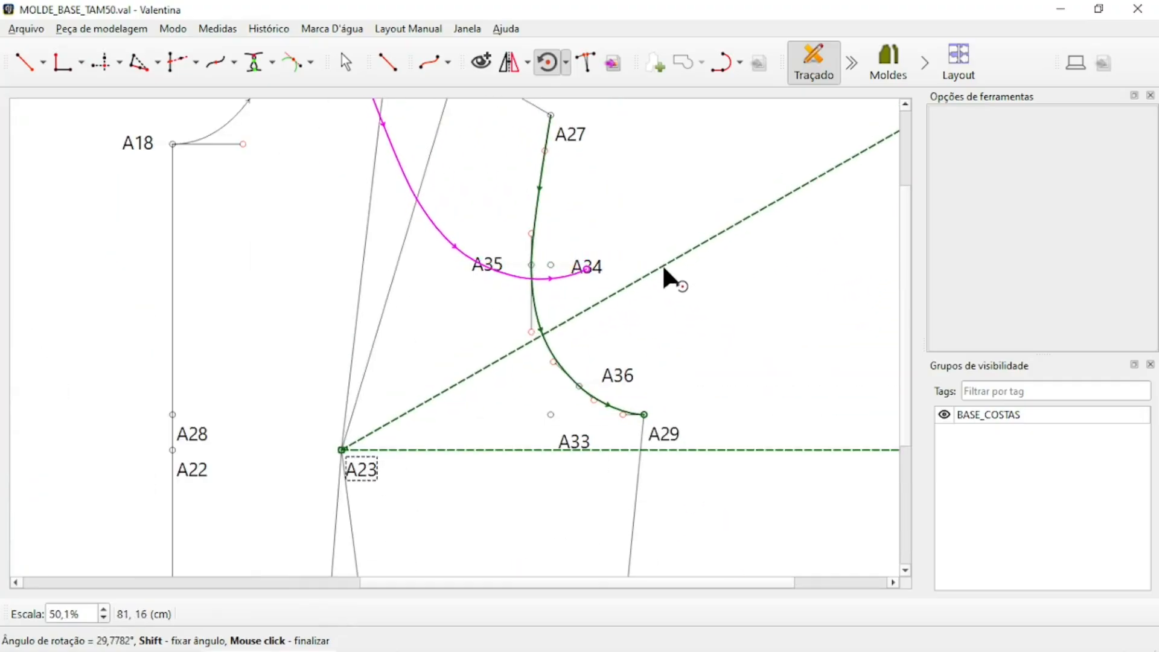
{"action": "scroll", "coordinate": [665, 268], "scroll_direction": "up", "scroll_amount": 2}
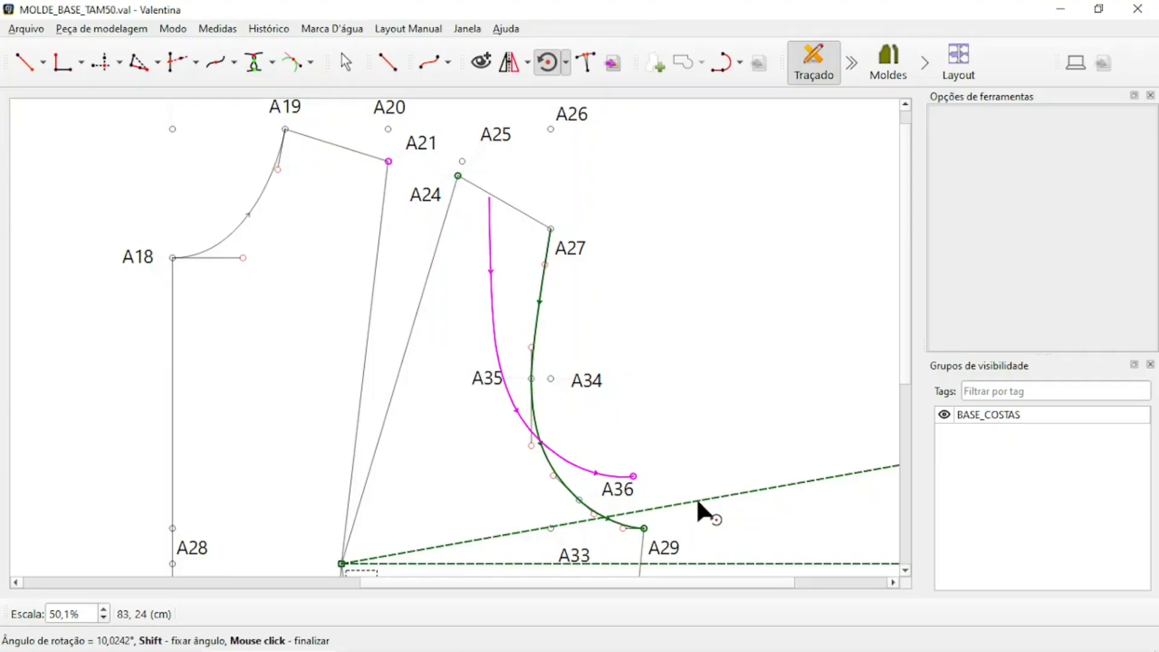
{"action": "left_click", "coordinate": [698, 502]}
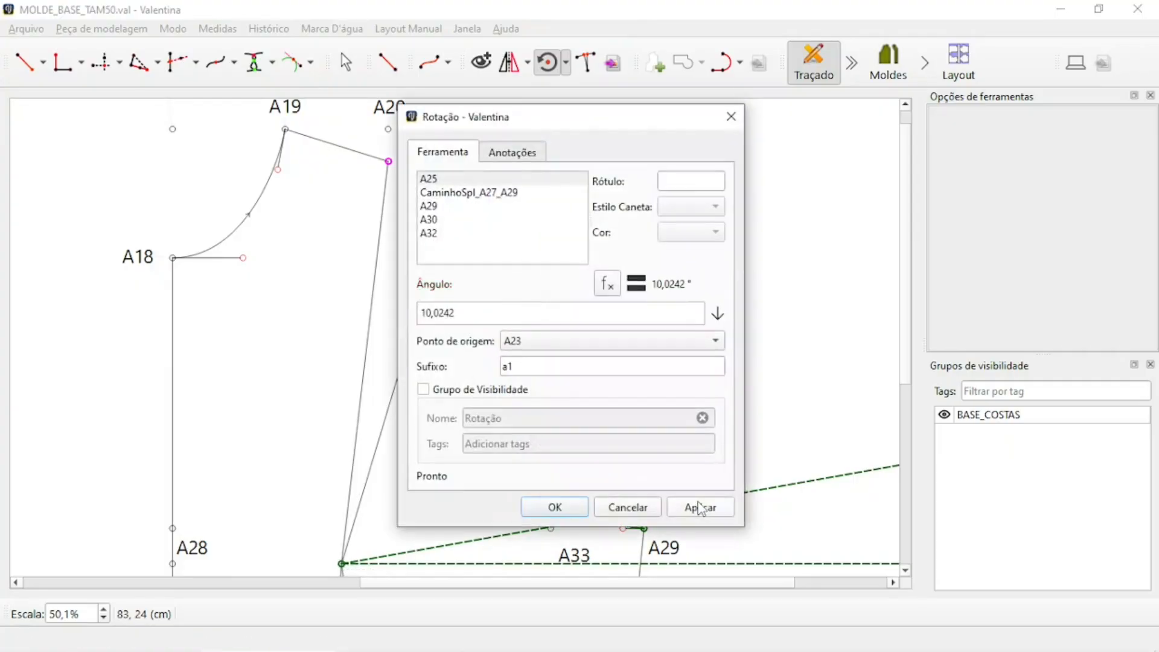
{"action": "left_click", "coordinate": [570, 511]}
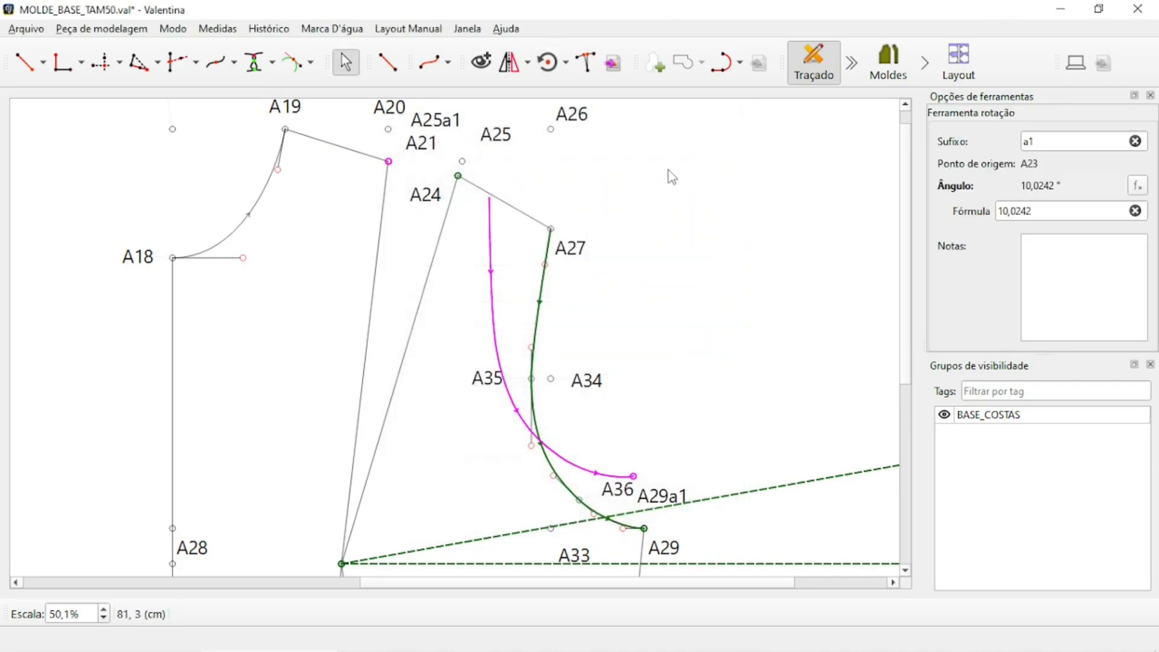
Inspect the rotated shoulder and armhole, and undo the rotation
{"action": "scroll", "coordinate": [635, 173], "scroll_direction": "down", "scroll_amount": 2, "text": "ctrl"}
{"action": "left_click", "coordinate": [707, 227]}
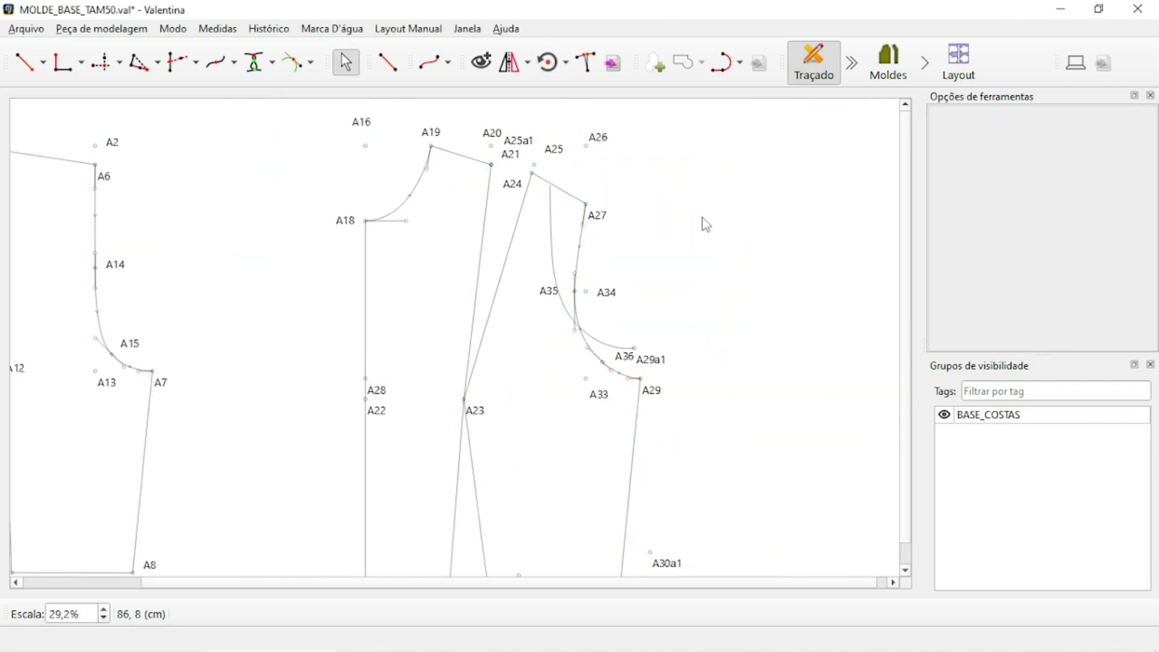
{"action": "scroll", "coordinate": [557, 145], "scroll_direction": "up", "scroll_amount": 2, "text": "ctrl"}
{"action": "scroll", "coordinate": [585, 187], "scroll_direction": "up", "scroll_amount": 3, "text": "ctrl"}
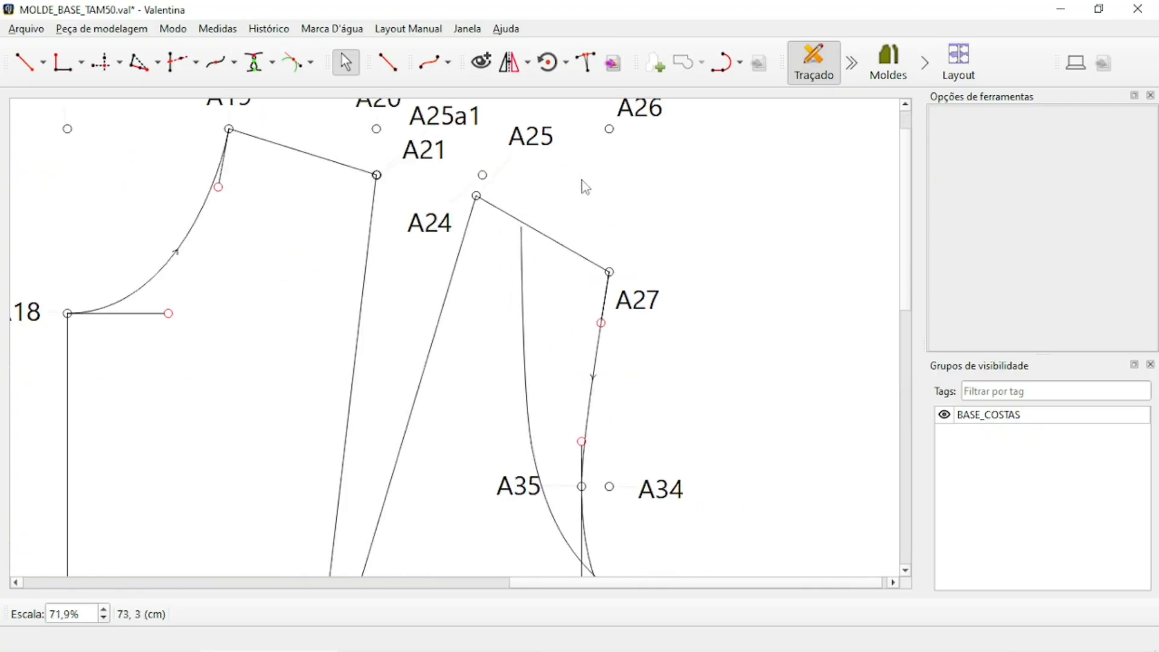
{"action": "scroll", "coordinate": [489, 161], "scroll_direction": "down", "scroll_amount": 3, "text": "ctrl"}
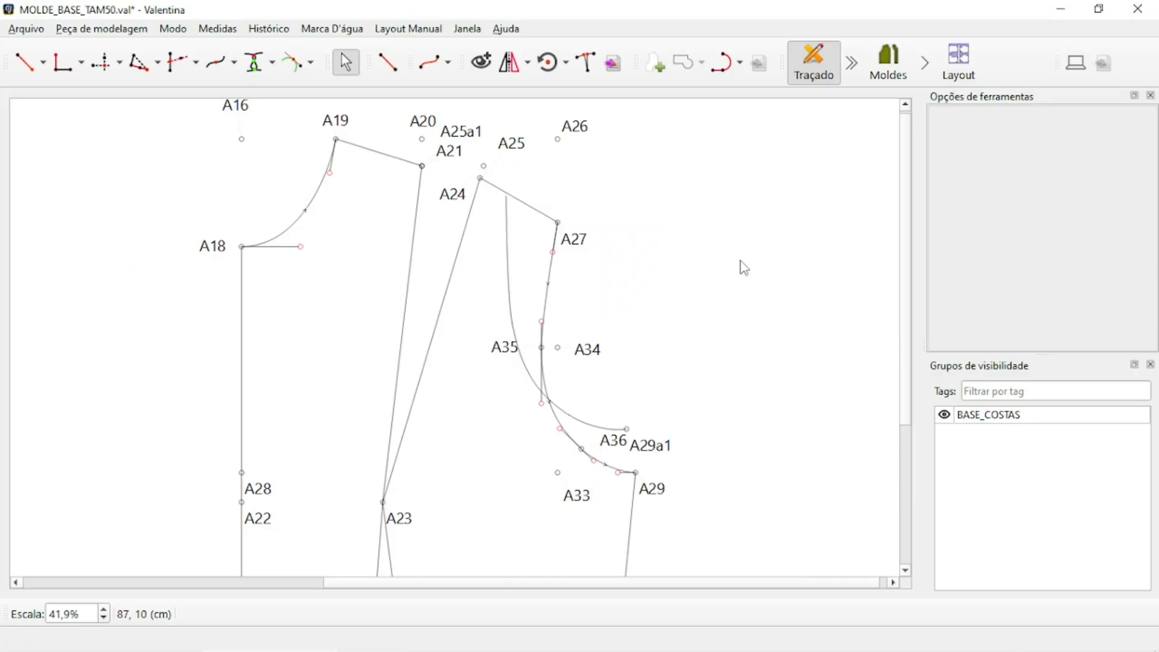
{"action": "key", "text": "ctrl+z"}
Move the A20 and A24 labels well above the shoulder line, shifting the A25 label aside to separate the overlapping names
{"action": "mouse_move", "coordinate": [450, 155]}
{"action": "left_mouse_down"}
{"action": "mouse_move", "coordinate": [379, 198]}
{"action": "mouse_move", "coordinate": [445, 163]}
{"action": "mouse_move", "coordinate": [444, 151]}
{"action": "left_mouse_up"}
{"action": "scroll", "coordinate": [445, 316], "scroll_direction": "down", "scroll_amount": 1, "text": "ctrl"}
{"action": "scroll", "coordinate": [437, 241], "scroll_direction": "up", "scroll_amount": 1, "text": "ctrl"}
{"action": "left_click_drag", "start_coordinate": [523, 241], "coordinate": [458, 342]}
{"action": "left_click_drag", "start_coordinate": [468, 292], "coordinate": [531, 129]}
{"action": "left_click_drag", "start_coordinate": [437, 155], "coordinate": [446, 136]}
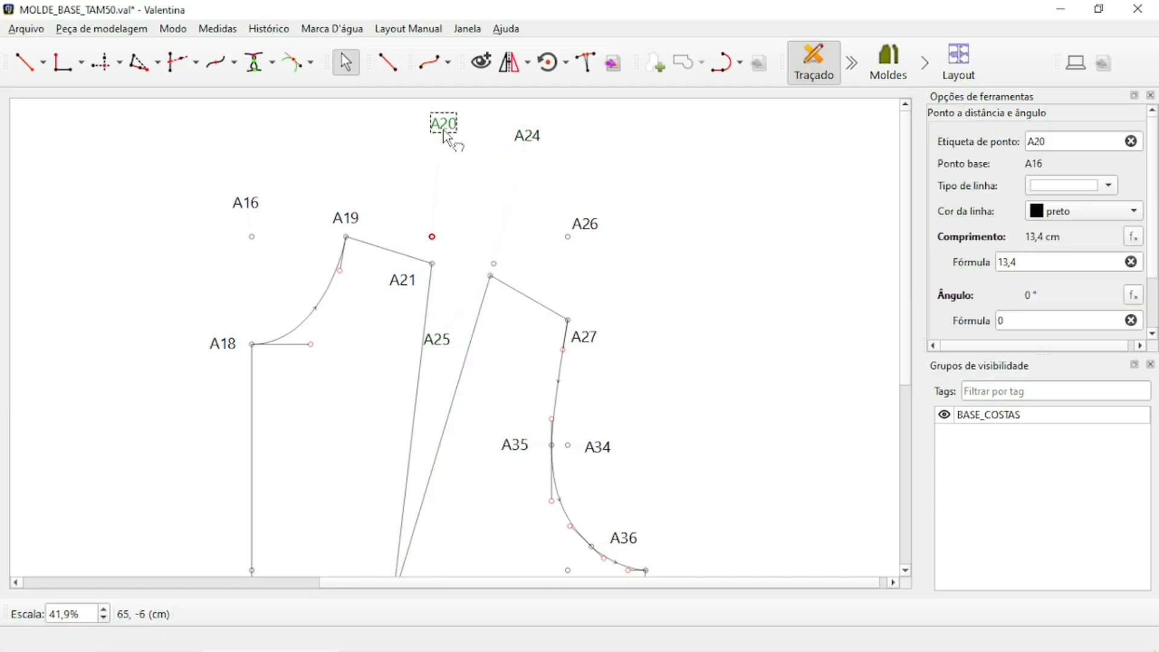
Place the A21, A25 and A27 labels clearly beside their own shoulder points
{"action": "left_click_drag", "start_coordinate": [414, 292], "coordinate": [464, 259]}
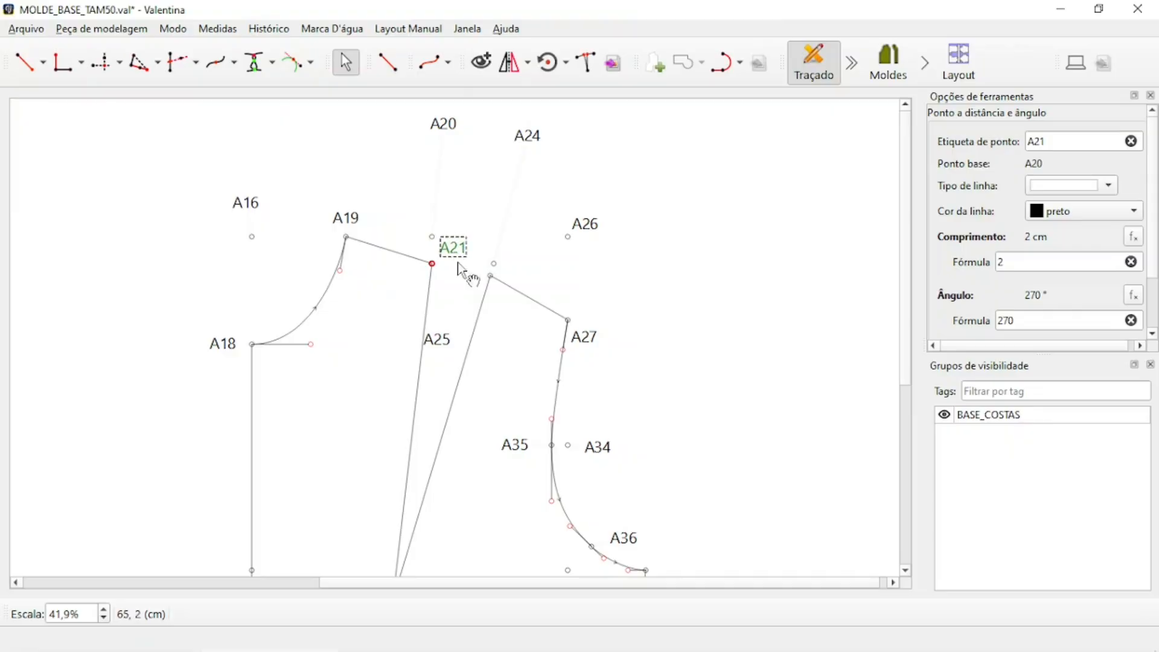
{"action": "left_click_drag", "start_coordinate": [458, 347], "coordinate": [543, 274]}
{"action": "left_click_drag", "start_coordinate": [587, 336], "coordinate": [608, 308]}
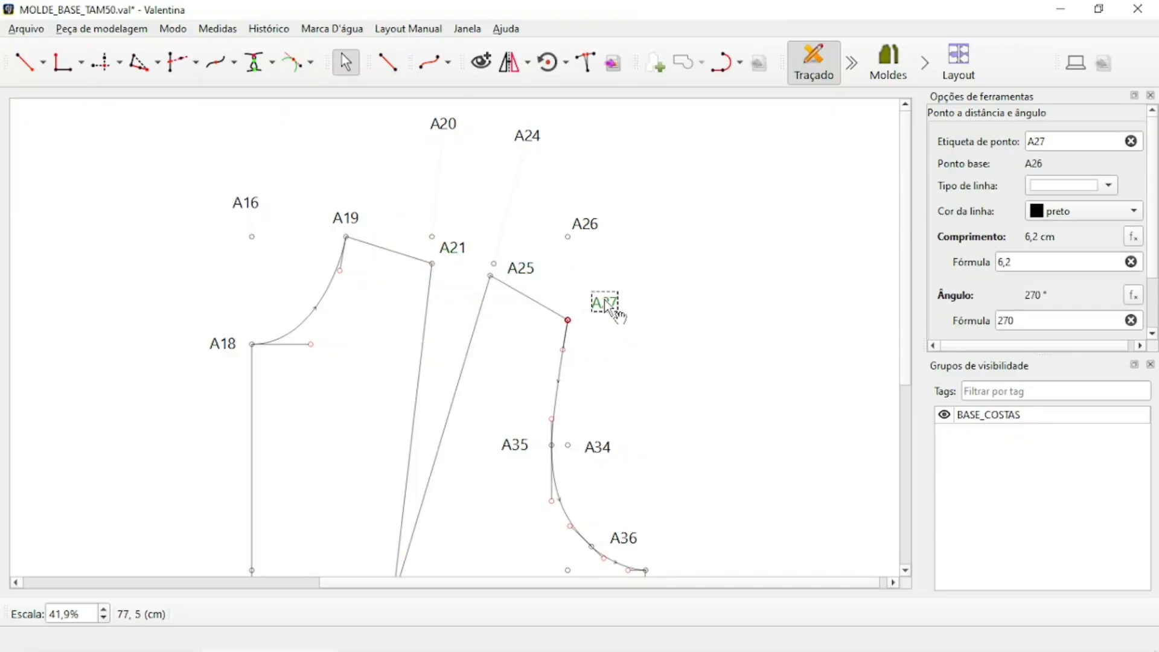
{"action": "scroll", "coordinate": [610, 309], "scroll_direction": "down", "scroll_amount": 4}
{"action": "scroll", "coordinate": [639, 315], "scroll_direction": "up", "scroll_amount": 1}
{"action": "left_click", "coordinate": [676, 318]}
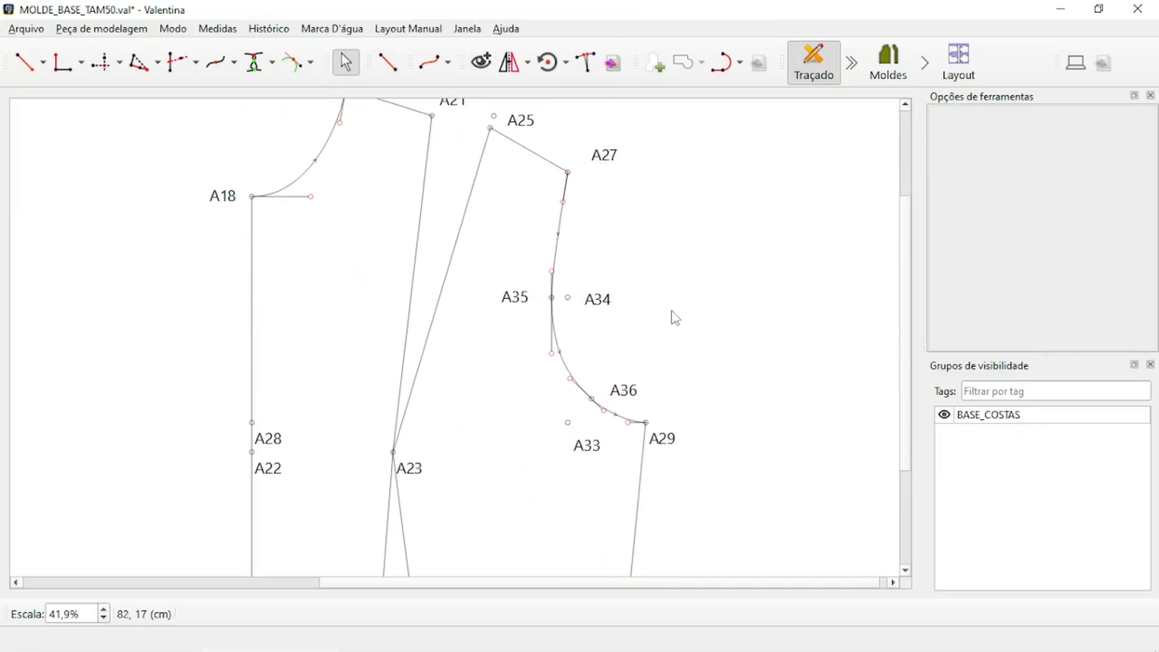
Select points A25 and A27, the armhole curve, and points A29, A32 and A30 as the objects for a rotation
{"action": "scroll", "coordinate": [675, 318], "scroll_direction": "up", "scroll_amount": 1}
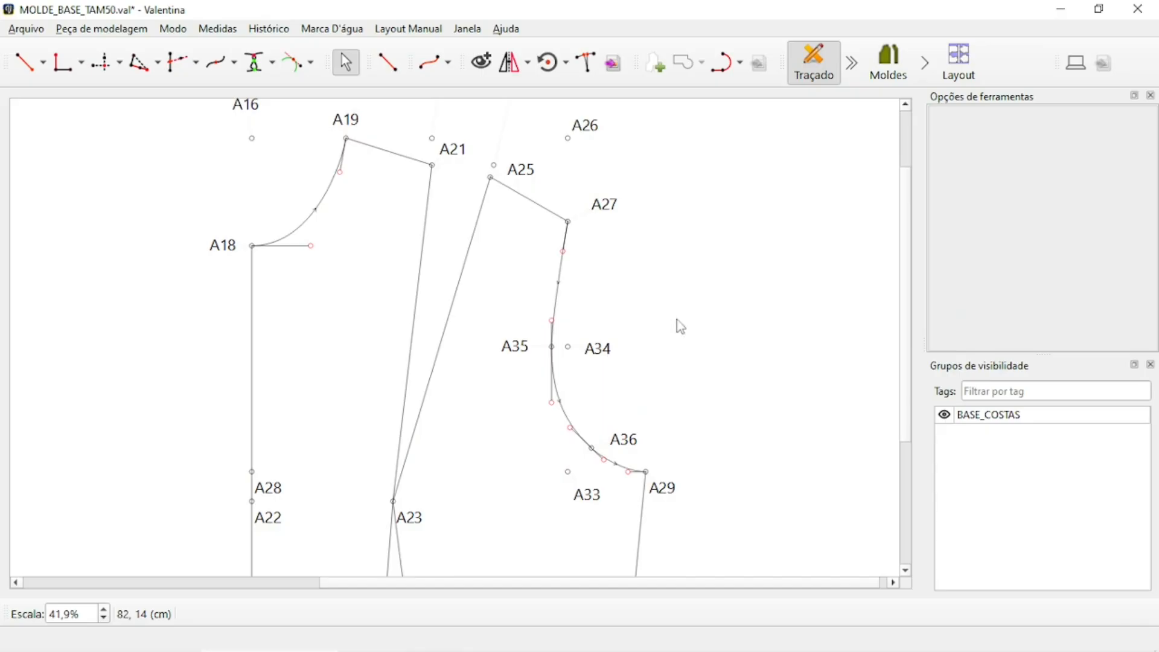
{"action": "left_click", "coordinate": [566, 66]}
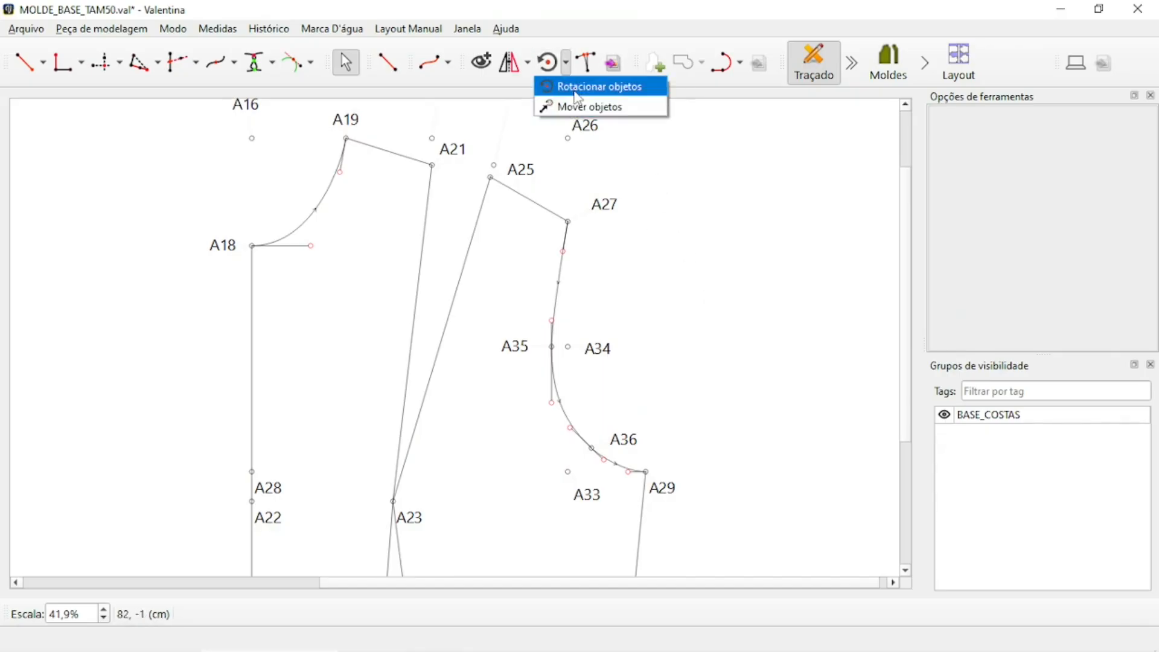
{"action": "left_click", "coordinate": [577, 88]}
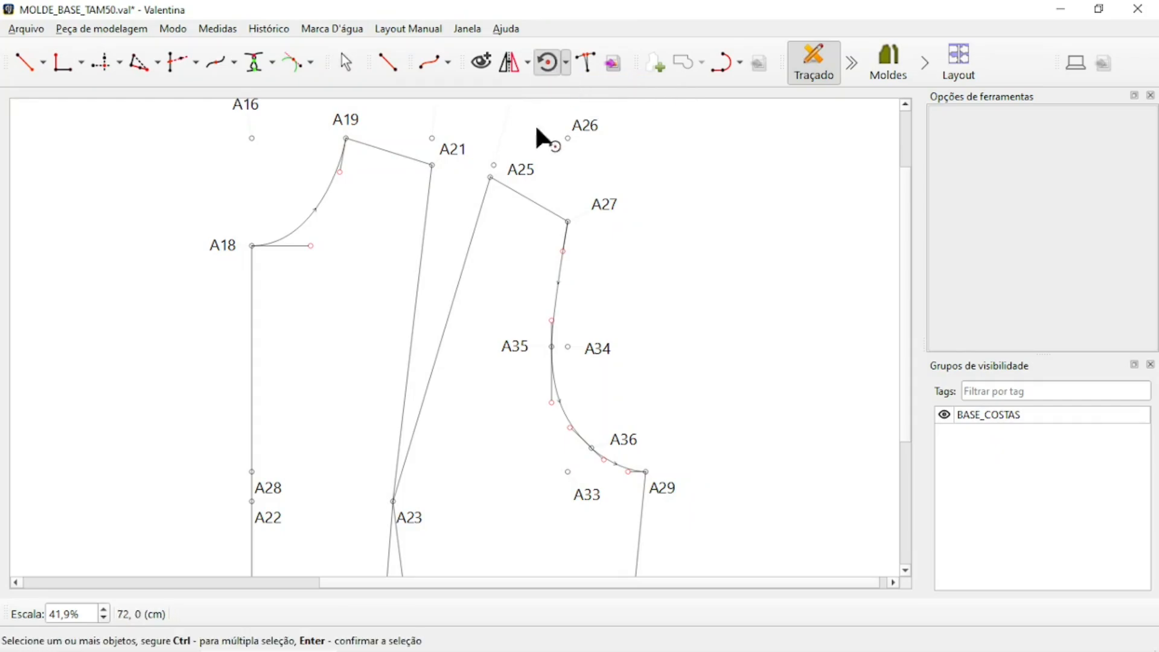
{"action": "left_click", "coordinate": [519, 171]}
{"action": "left_click", "coordinate": [557, 280]}
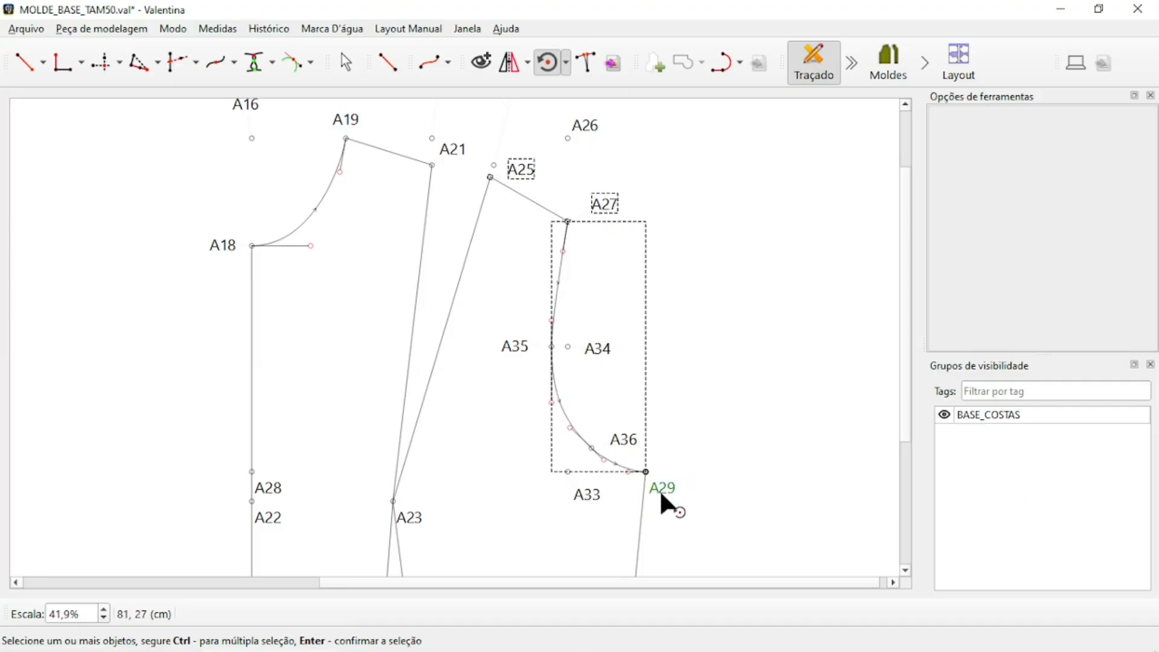
{"action": "scroll", "coordinate": [675, 269], "scroll_direction": "down", "scroll_amount": 3}
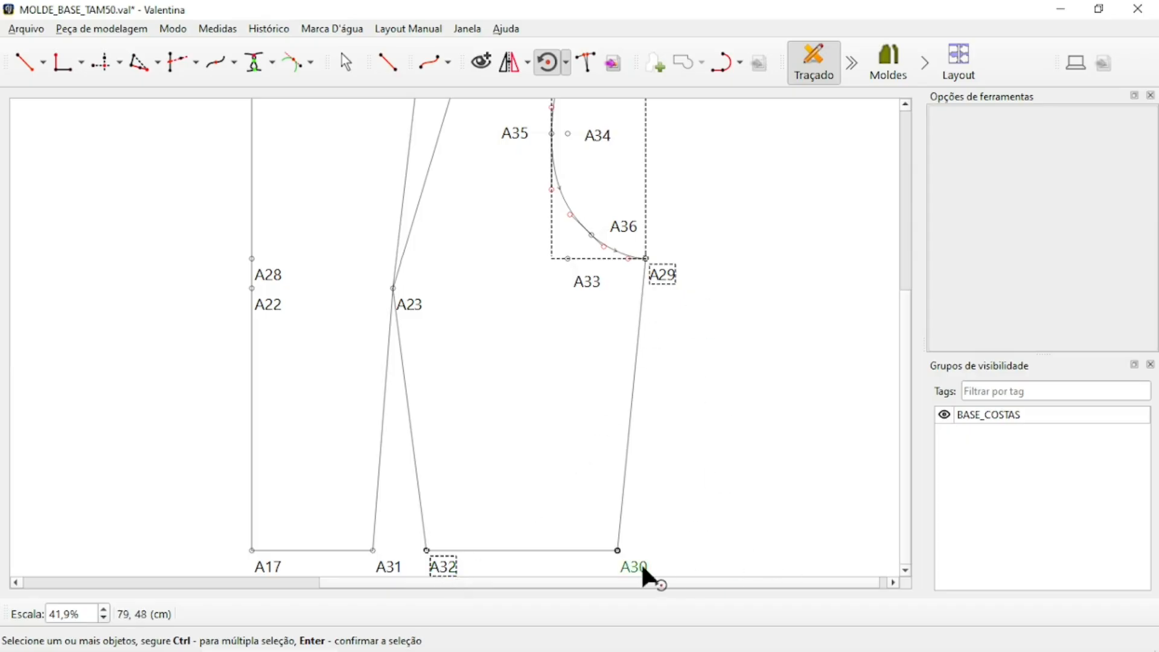
{"action": "scroll", "coordinate": [752, 427], "scroll_direction": "down", "scroll_amount": 5, "text": "ctrl"}
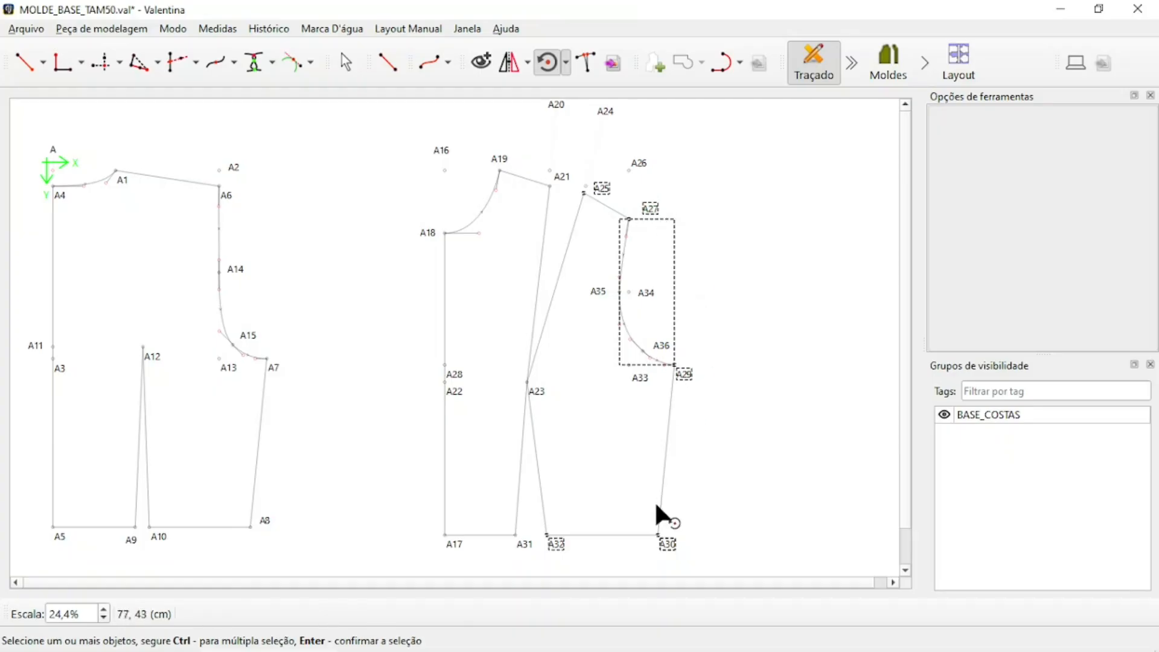
{"action": "key", "text": "Return"}
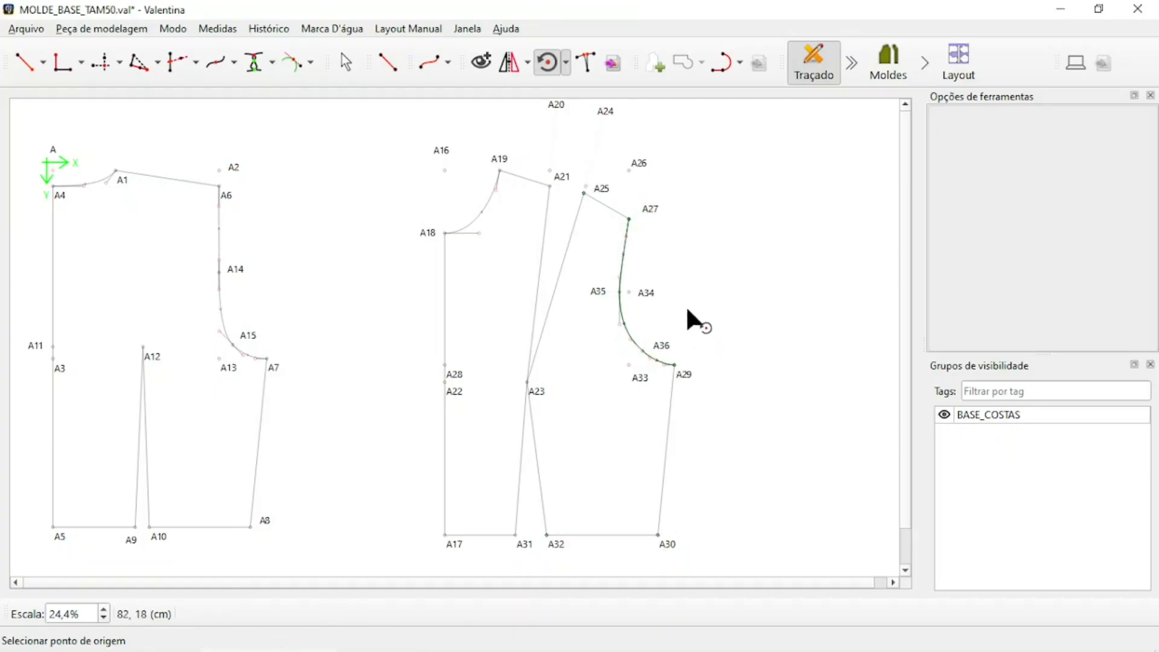
Rotate the selection about 10° around origin point A23 so A25 lands on A21, using suffix a1
{"action": "left_click", "coordinate": [535, 392]}
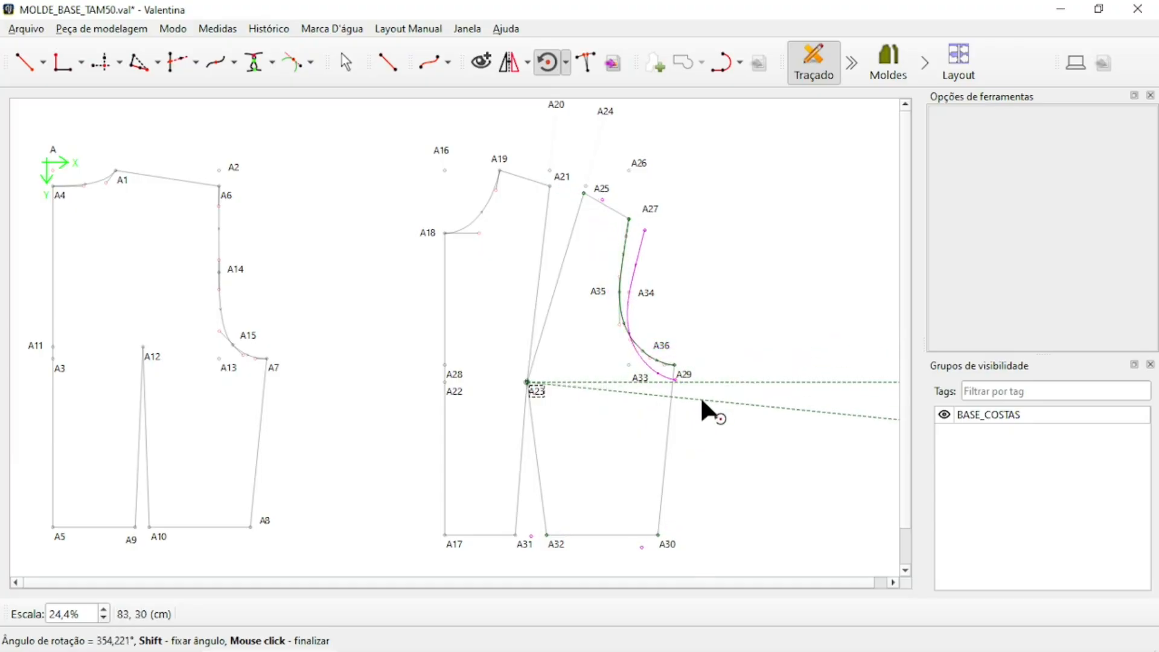
{"action": "left_click", "coordinate": [724, 348]}
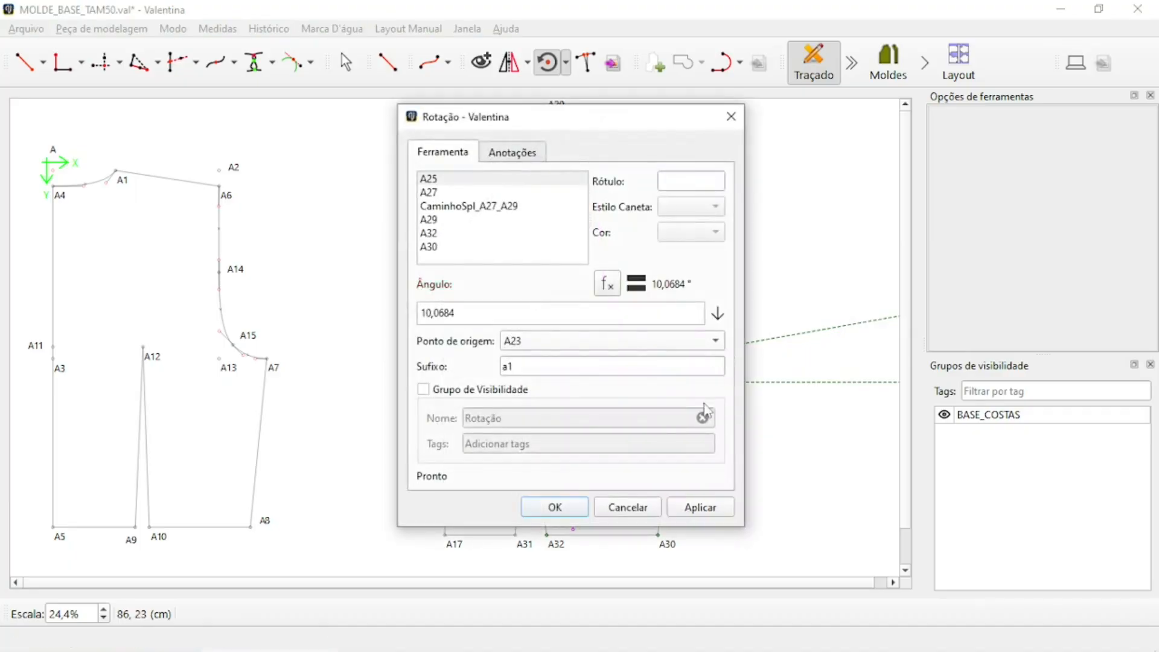
{"action": "left_click", "coordinate": [565, 509]}
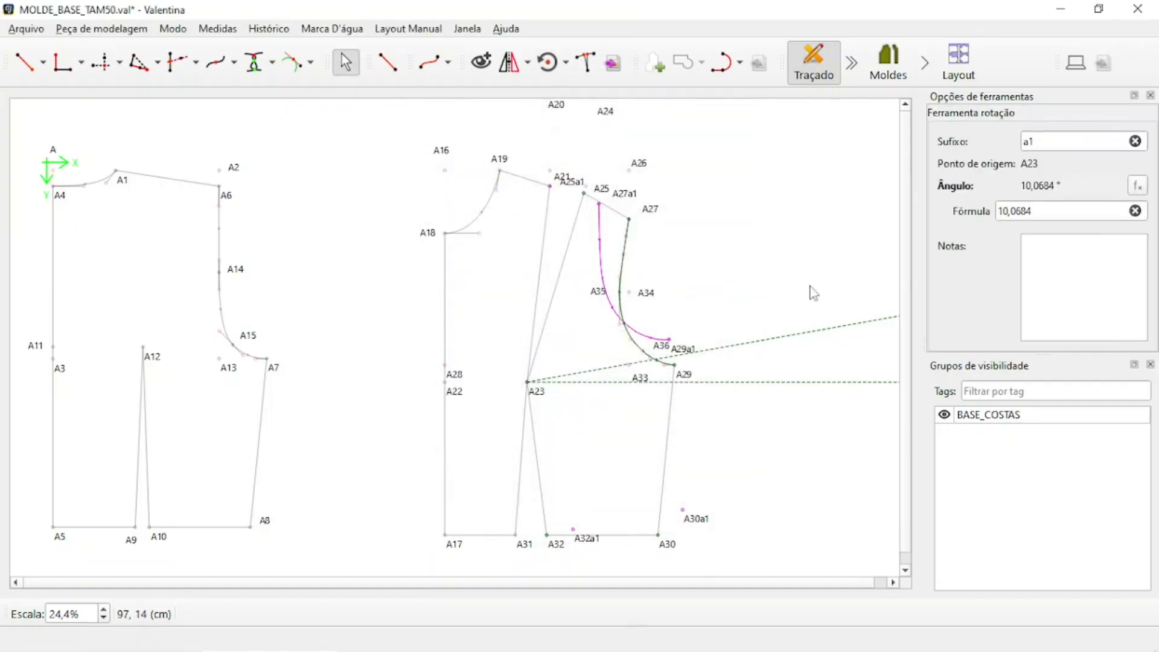
{"action": "left_click", "coordinate": [727, 194]}
Move the A25a1 label below the A21 shoulder point and the A25 label above its point
{"action": "scroll", "coordinate": [585, 143], "scroll_direction": "up", "scroll_amount": 5, "text": "ctrl"}
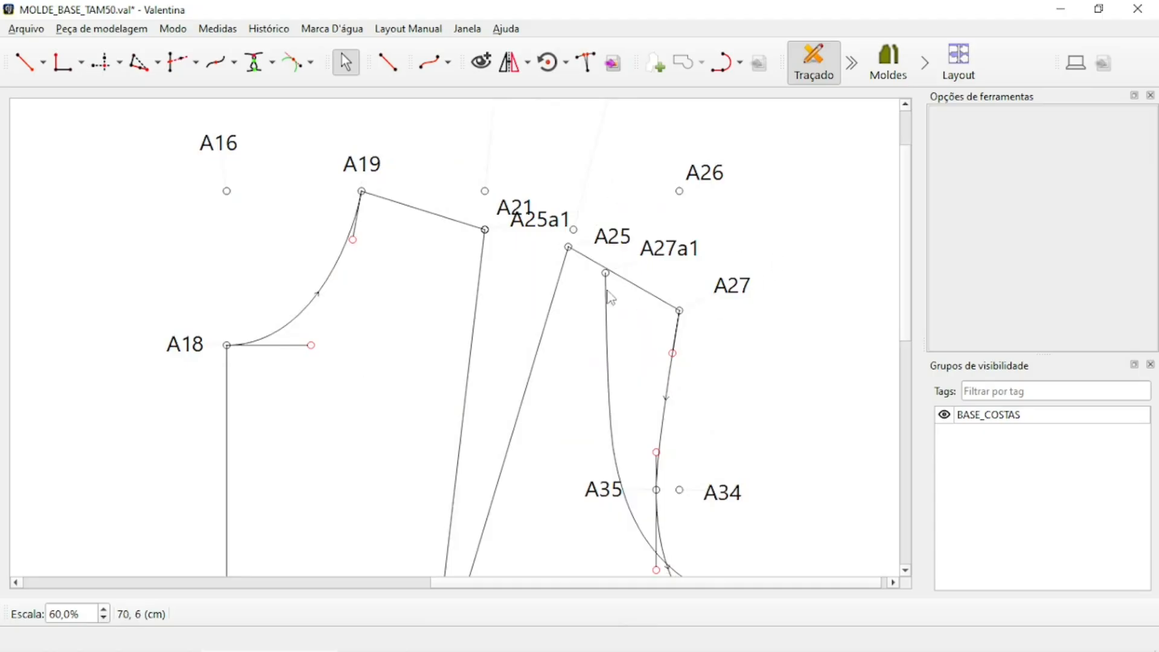
{"action": "left_click_drag", "start_coordinate": [542, 221], "coordinate": [459, 287]}
{"action": "left_click", "coordinate": [609, 244]}
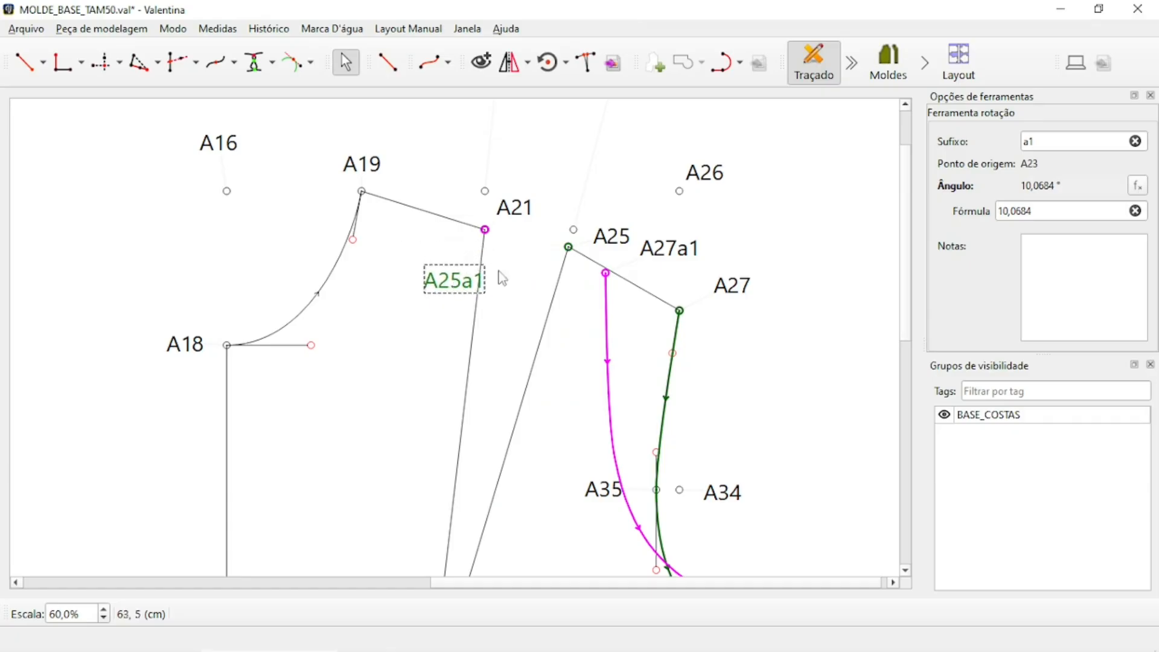
{"action": "left_click_drag", "start_coordinate": [613, 243], "coordinate": [607, 167]}
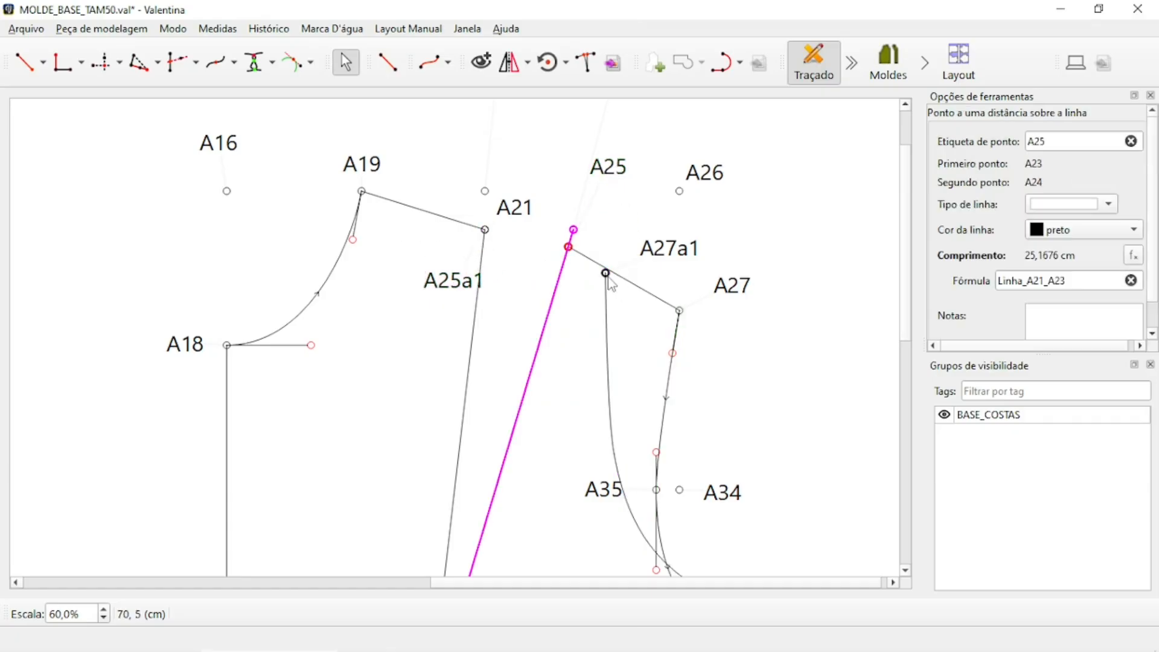
Nudge the A27a1 label below its previous spot and draw a straight shoulder line from A19 to A27a1
{"action": "mouse_move", "coordinate": [660, 249]}
{"action": "left_mouse_down"}
{"action": "mouse_move", "coordinate": [679, 294]}
{"action": "mouse_move", "coordinate": [634, 241]}
{"action": "mouse_move", "coordinate": [663, 267]}
{"action": "left_mouse_up"}
{"action": "left_click", "coordinate": [391, 68]}
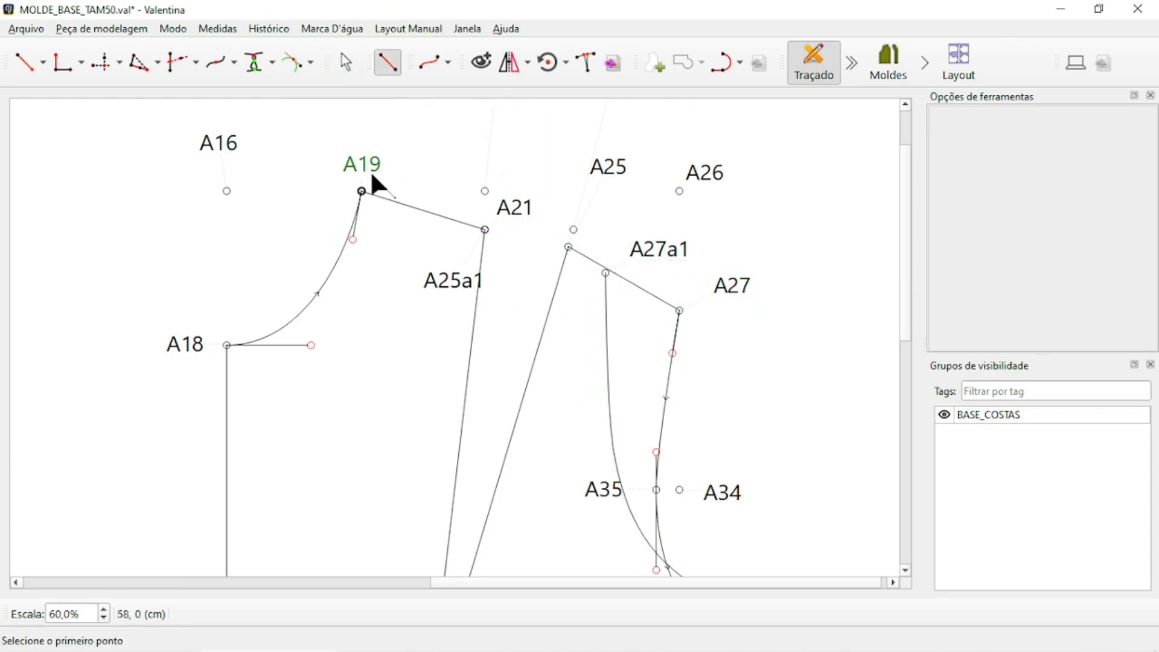
{"action": "left_click", "coordinate": [365, 163]}
{"action": "left_click", "coordinate": [655, 252]}
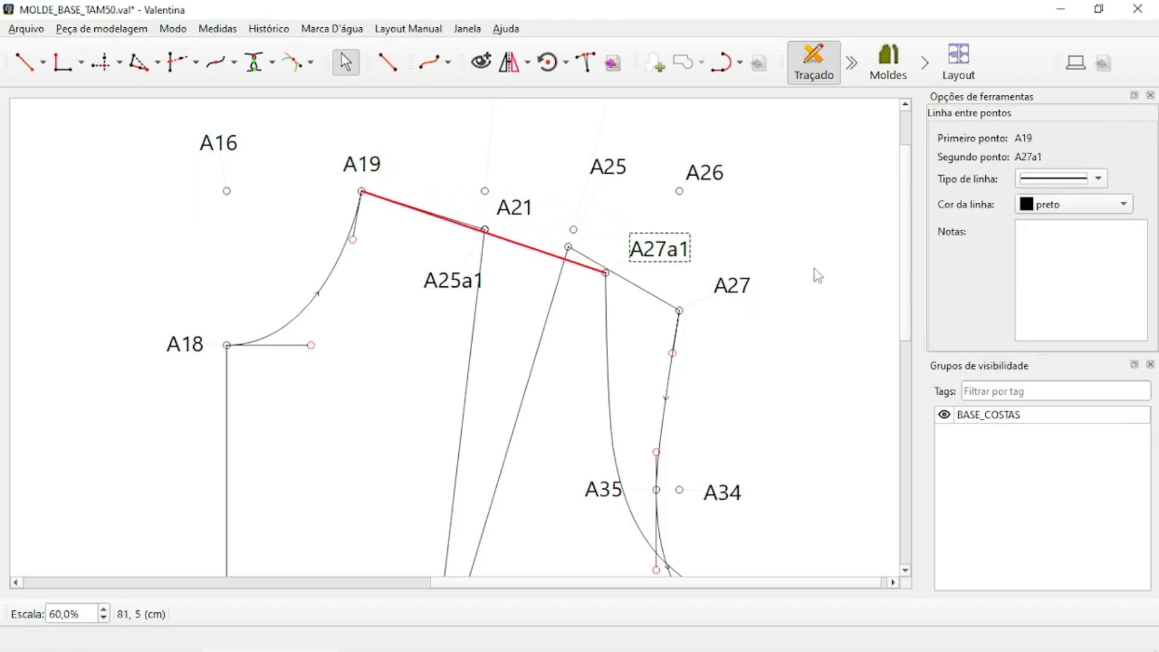
Move the A29a1 label above its underarm point, clear of the A29 and A36 labels
{"action": "scroll", "coordinate": [632, 258], "scroll_direction": "down", "scroll_amount": 4}
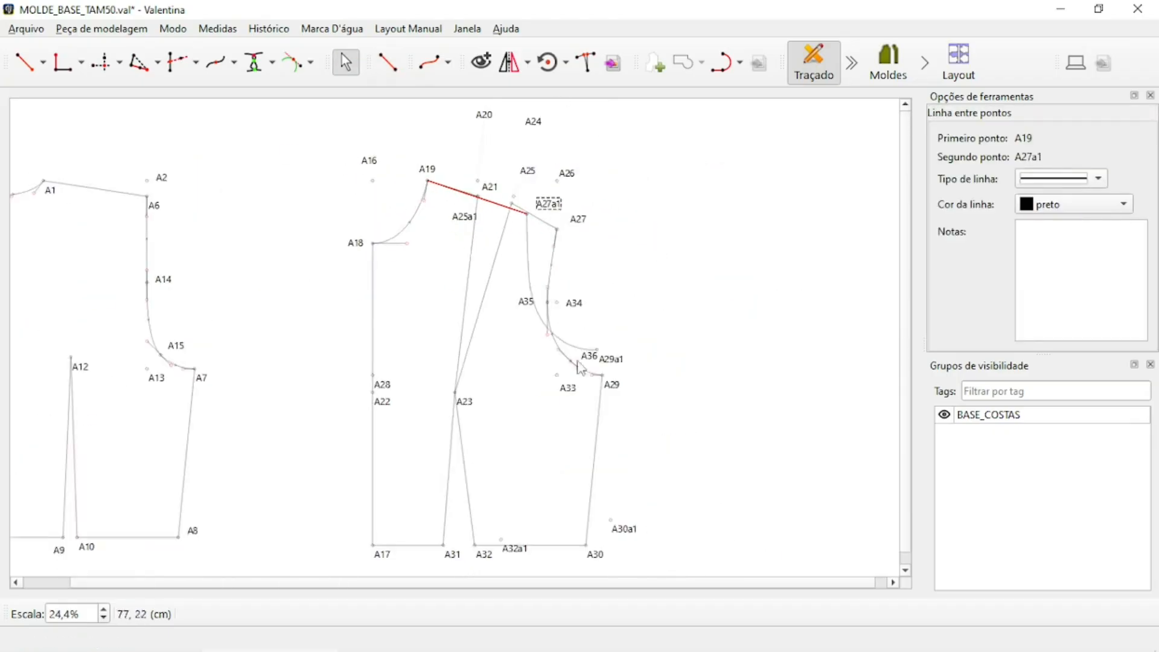
{"action": "scroll", "coordinate": [529, 342], "scroll_direction": "up", "scroll_amount": 2}
{"action": "scroll", "coordinate": [528, 342], "scroll_direction": "down", "scroll_amount": 2}
{"action": "scroll", "coordinate": [551, 406], "scroll_direction": "up", "scroll_amount": 3}
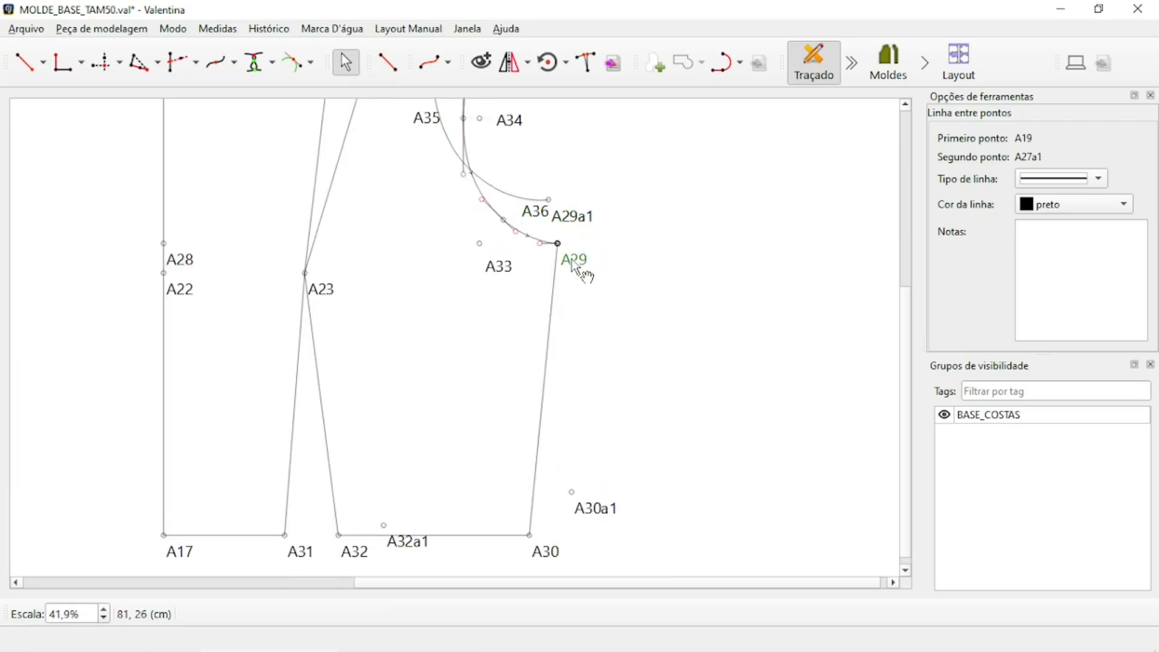
{"action": "mouse_move", "coordinate": [575, 270]}
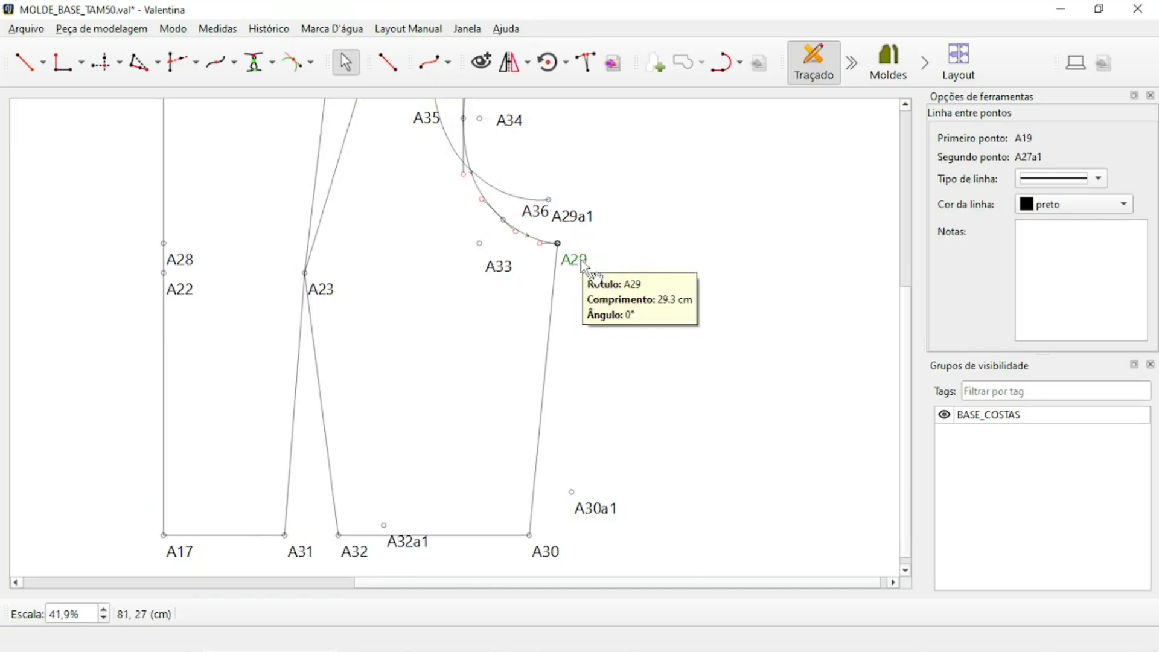
{"action": "mouse_move", "coordinate": [576, 223]}
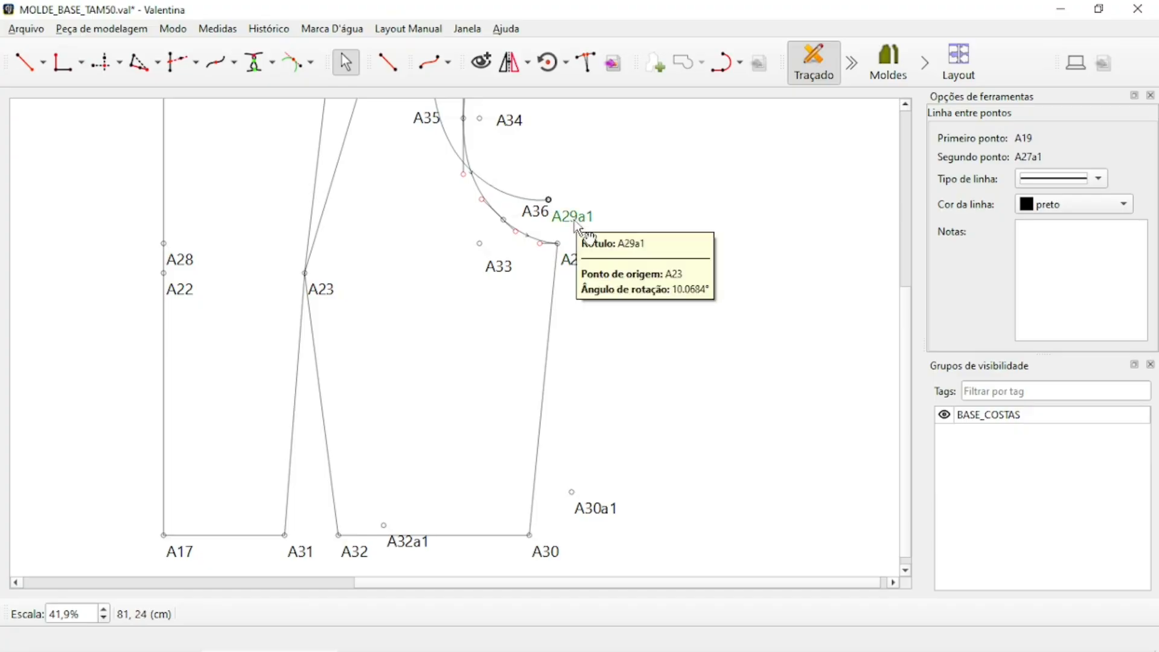
{"action": "left_click_drag", "start_coordinate": [576, 226], "coordinate": [586, 180]}
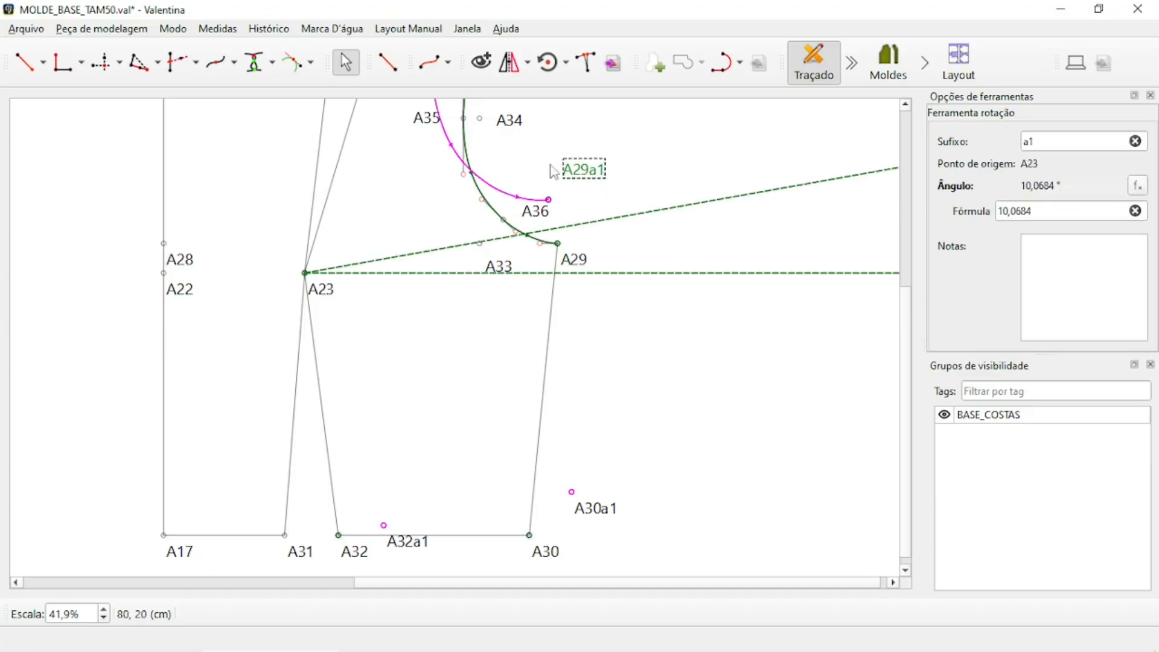
Outline the rotated side section with straight lines from A29a1 to A30a1, A30a1 to A32a1, and A32a1 to A23
{"action": "key", "text": "alt+l"}
{"action": "left_click", "coordinate": [590, 168]}
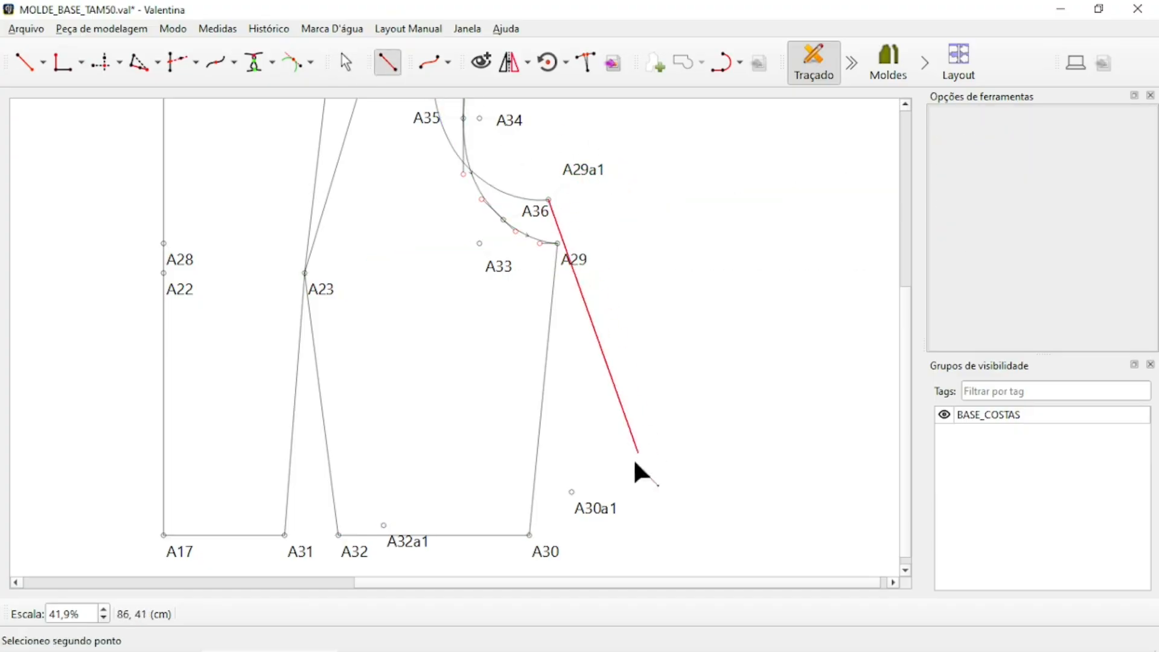
{"action": "left_click", "coordinate": [595, 506]}
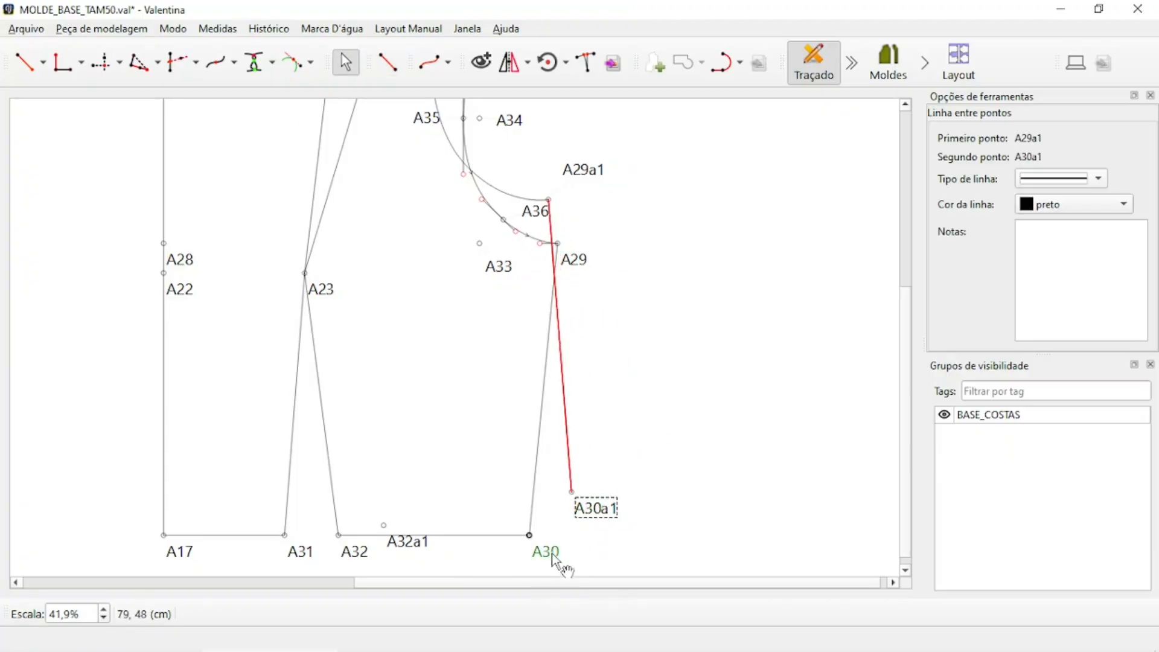
{"action": "left_click", "coordinate": [388, 62]}
{"action": "left_click", "coordinate": [594, 508]}
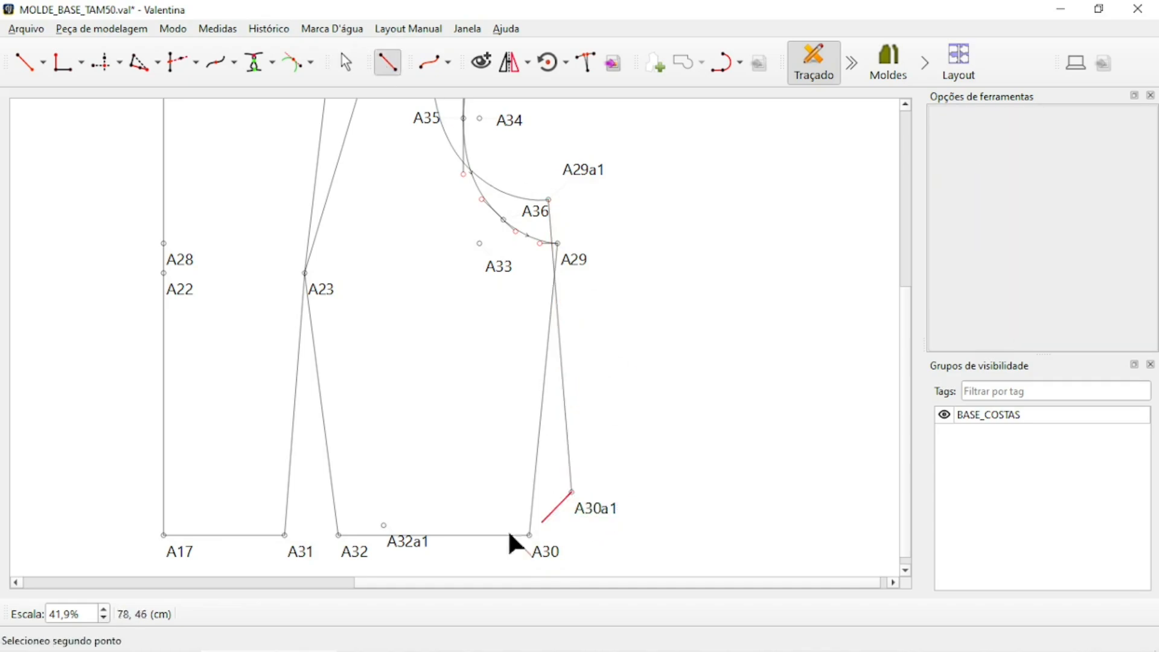
{"action": "left_click", "coordinate": [400, 540]}
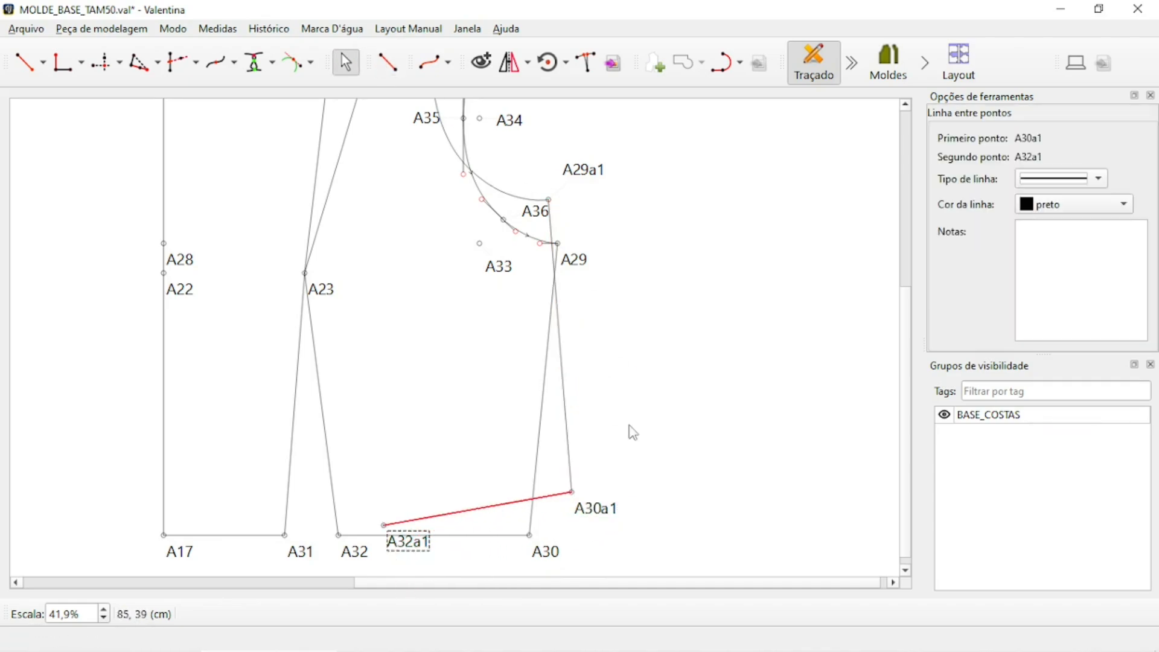
{"action": "left_click", "coordinate": [388, 62]}
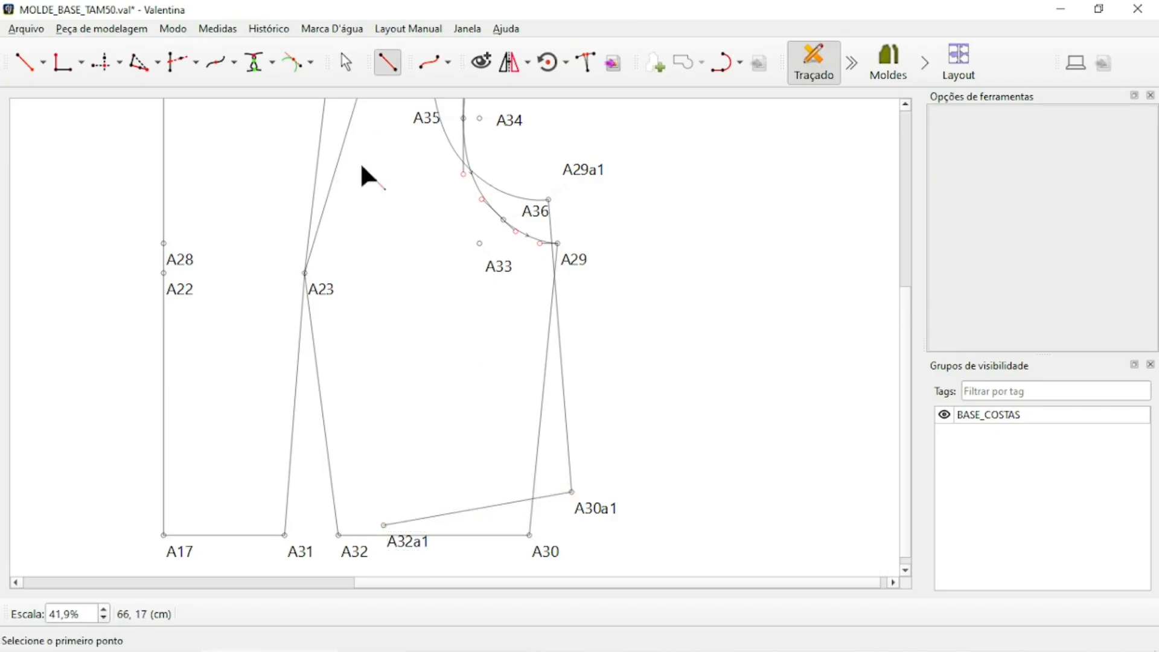
{"action": "left_click", "coordinate": [397, 546]}
{"action": "left_click", "coordinate": [317, 286]}
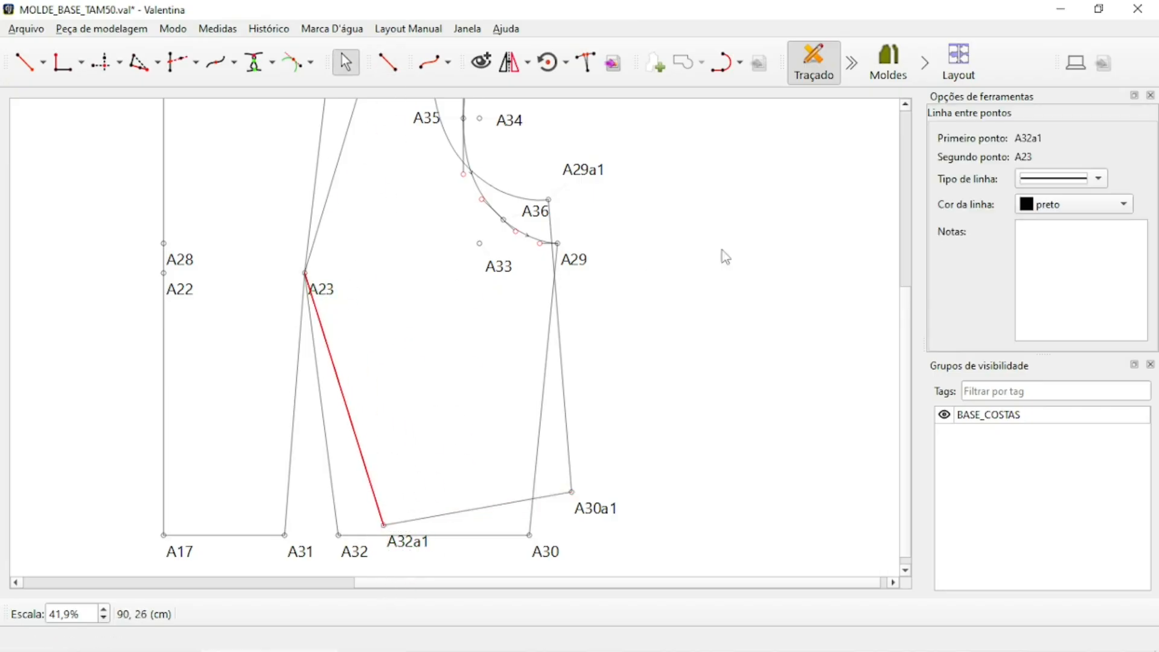
Hide the BASE_COSTAS visibility group and show it again to check which block it controls
{"action": "scroll", "coordinate": [659, 391], "scroll_direction": "down", "scroll_amount": 3, "text": "ctrl"}
{"action": "scroll", "coordinate": [699, 246], "scroll_direction": "up", "scroll_amount": 2, "text": "ctrl"}
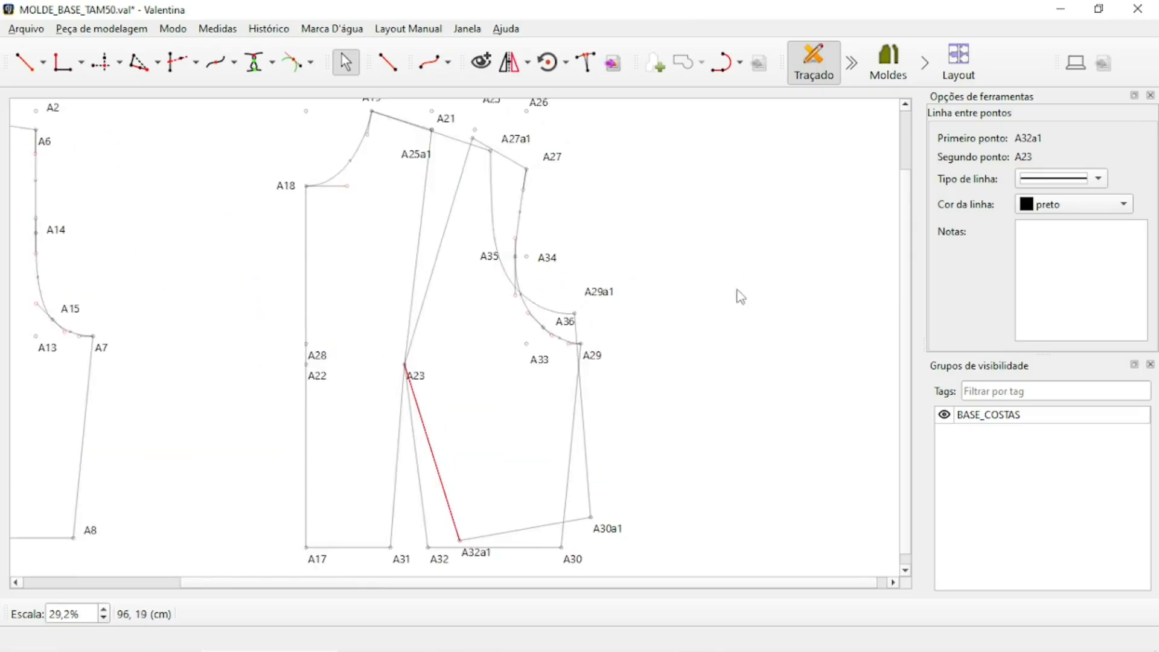
{"action": "scroll", "coordinate": [737, 298], "scroll_direction": "down", "scroll_amount": 2, "text": "ctrl"}
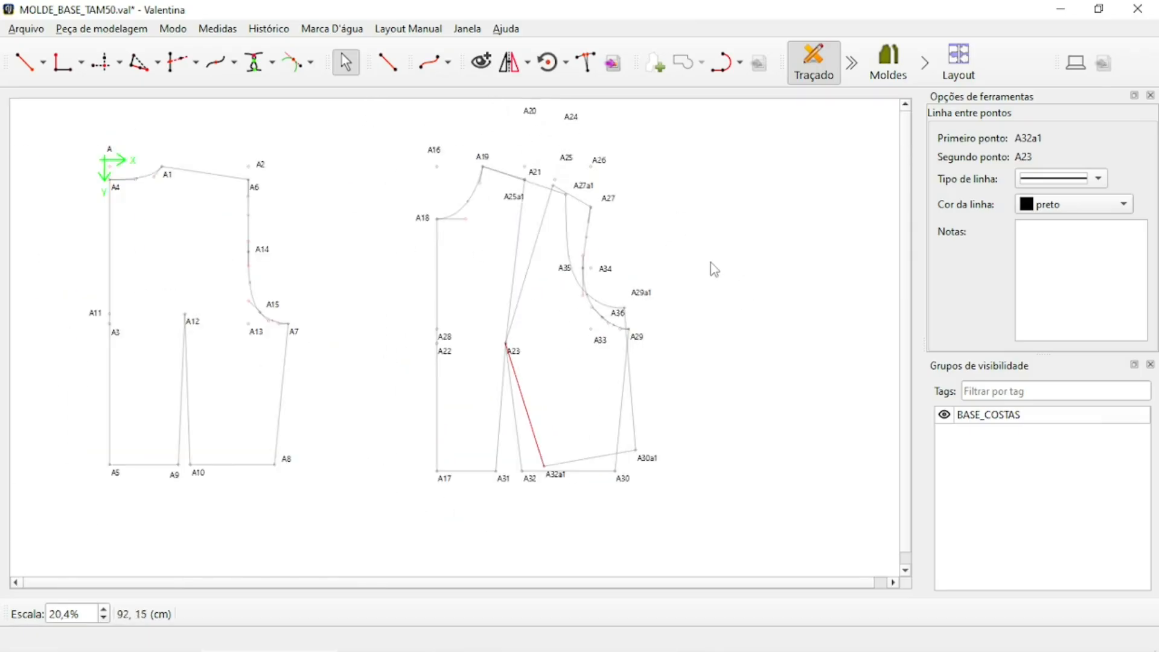
{"action": "left_click", "coordinate": [944, 416]}
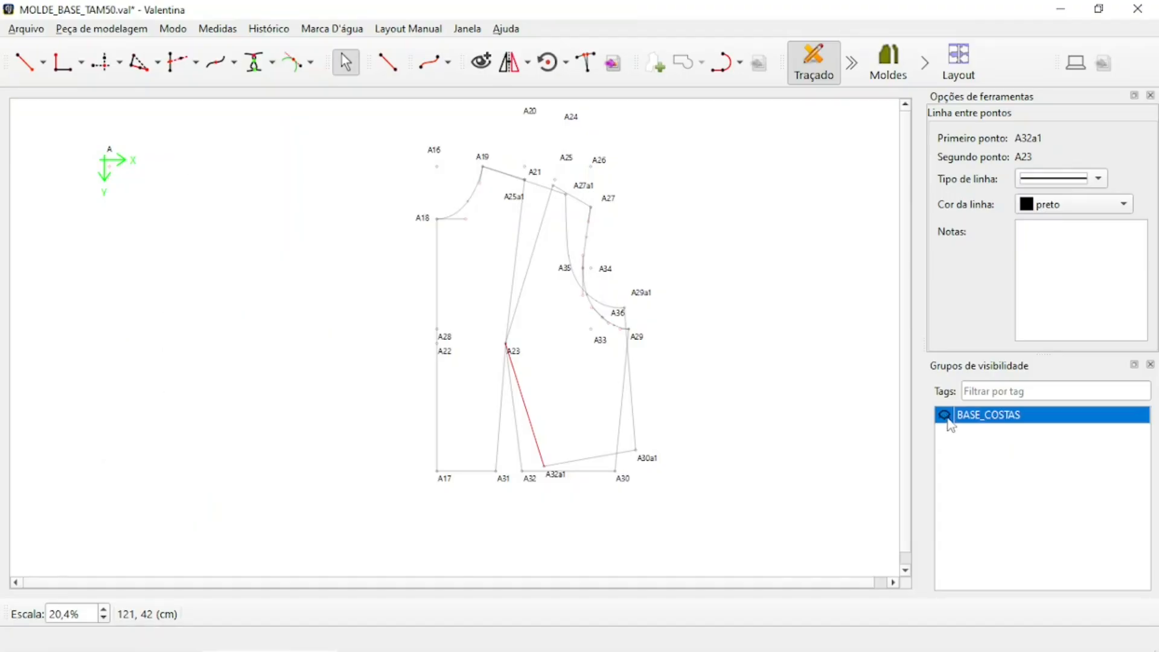
{"action": "left_click", "coordinate": [945, 415]}
Start a visibility group and select points A20, A25a1, A26, A27, A34, A33, A36 and A29 plus the original armhole curve
{"action": "scroll", "coordinate": [570, 290], "scroll_direction": "down", "scroll_amount": 2, "text": "ctrl"}
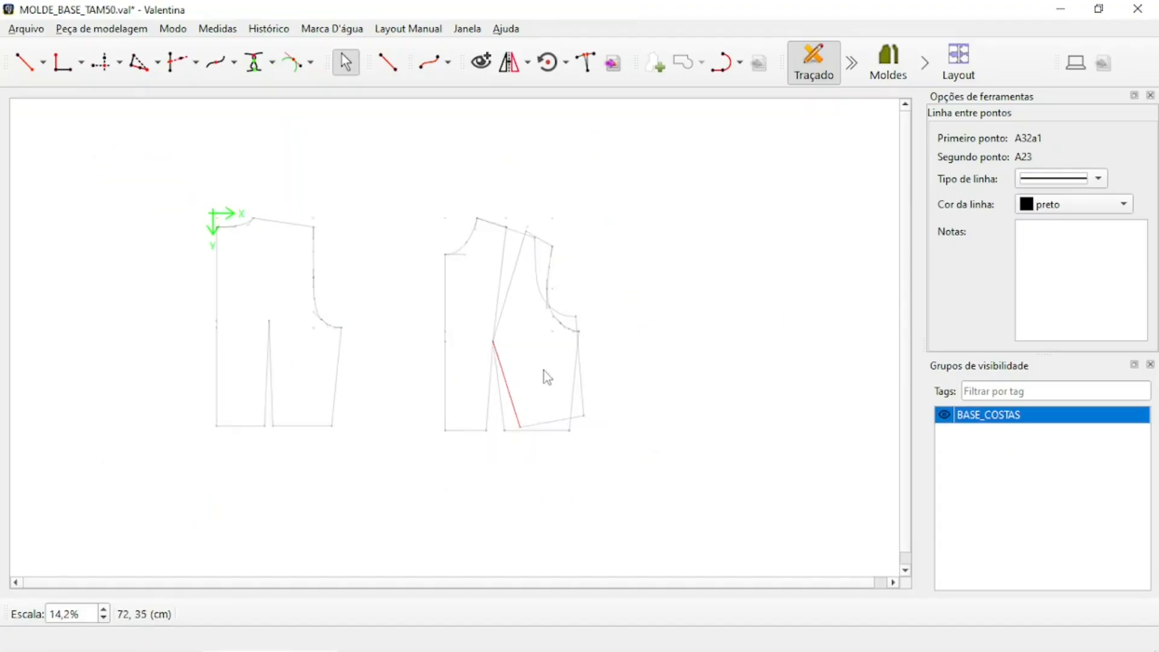
{"action": "scroll", "coordinate": [573, 296], "scroll_direction": "up", "scroll_amount": 2, "text": "ctrl"}
{"action": "scroll", "coordinate": [589, 302], "scroll_direction": "up", "scroll_amount": 1}
{"action": "scroll", "coordinate": [561, 154], "scroll_direction": "up", "scroll_amount": 3, "text": "ctrl"}
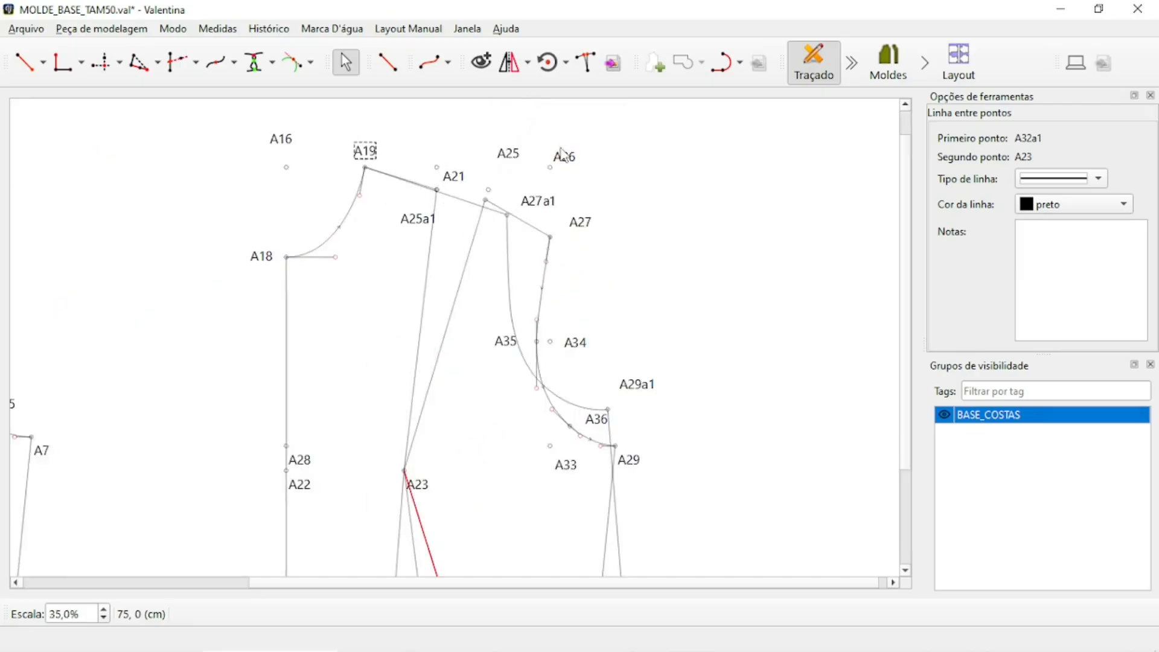
{"action": "scroll", "coordinate": [565, 169], "scroll_direction": "down", "scroll_amount": 1, "text": "ctrl"}
{"action": "scroll", "coordinate": [556, 184], "scroll_direction": "down", "scroll_amount": 2, "text": "ctrl"}
{"action": "scroll", "coordinate": [573, 190], "scroll_direction": "up", "scroll_amount": 2, "text": "ctrl"}
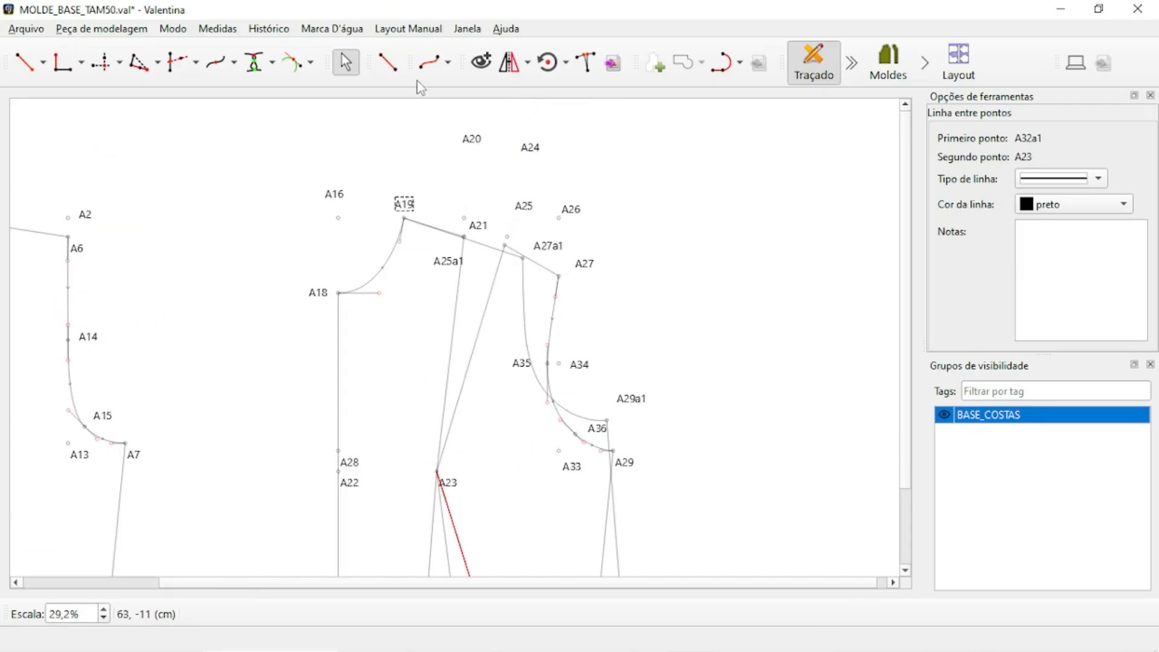
{"action": "left_click", "coordinate": [483, 62]}
{"action": "left_click_drag", "start_coordinate": [439, 119], "coordinate": [621, 227]}
{"action": "scroll", "coordinate": [585, 181], "scroll_direction": "up", "scroll_amount": 1, "text": "ctrl"}
{"action": "scroll", "coordinate": [601, 244], "scroll_direction": "up", "scroll_amount": 1, "text": "ctrl"}
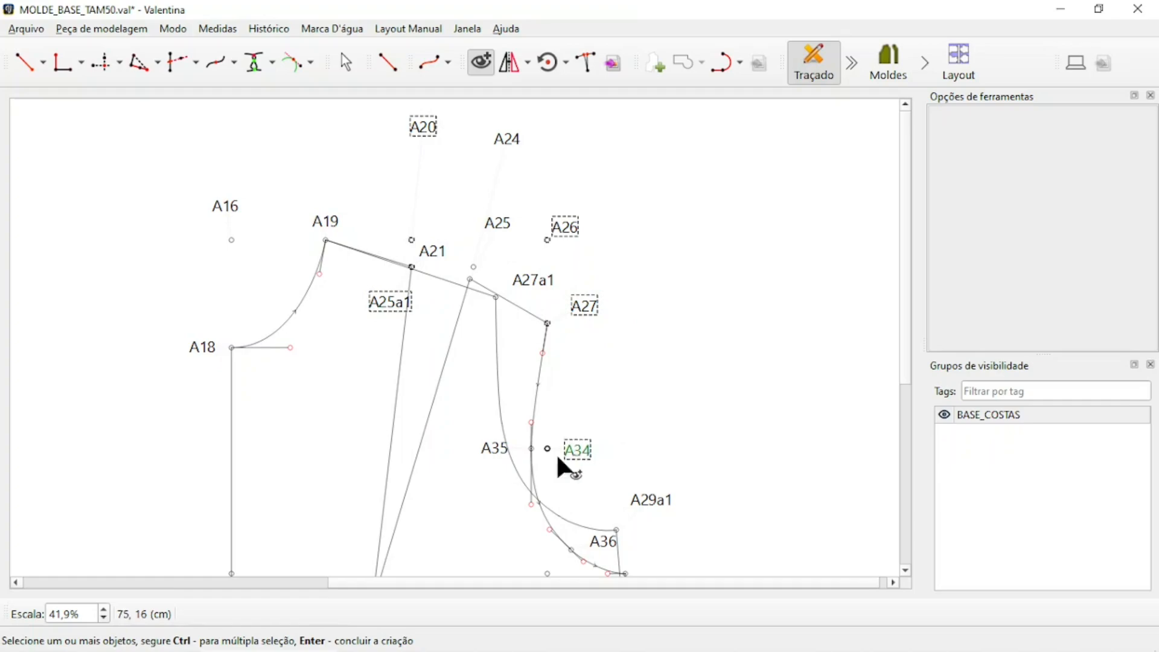
{"action": "scroll", "coordinate": [661, 362], "scroll_direction": "down", "scroll_amount": 3}
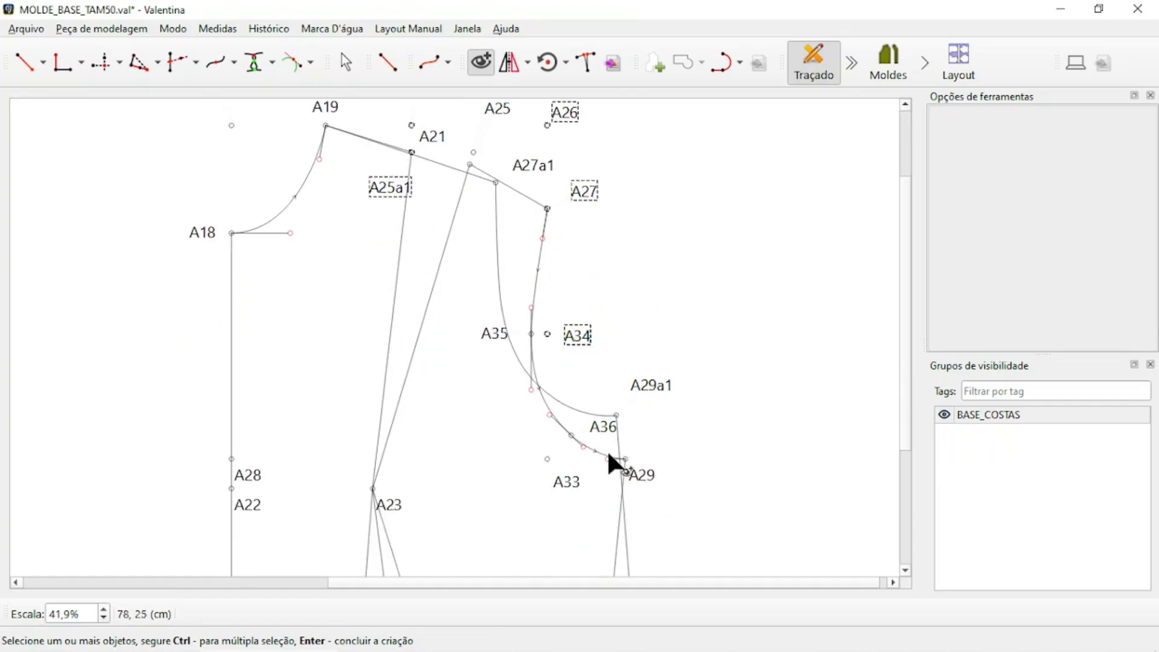
{"action": "left_click", "coordinate": [562, 483]}
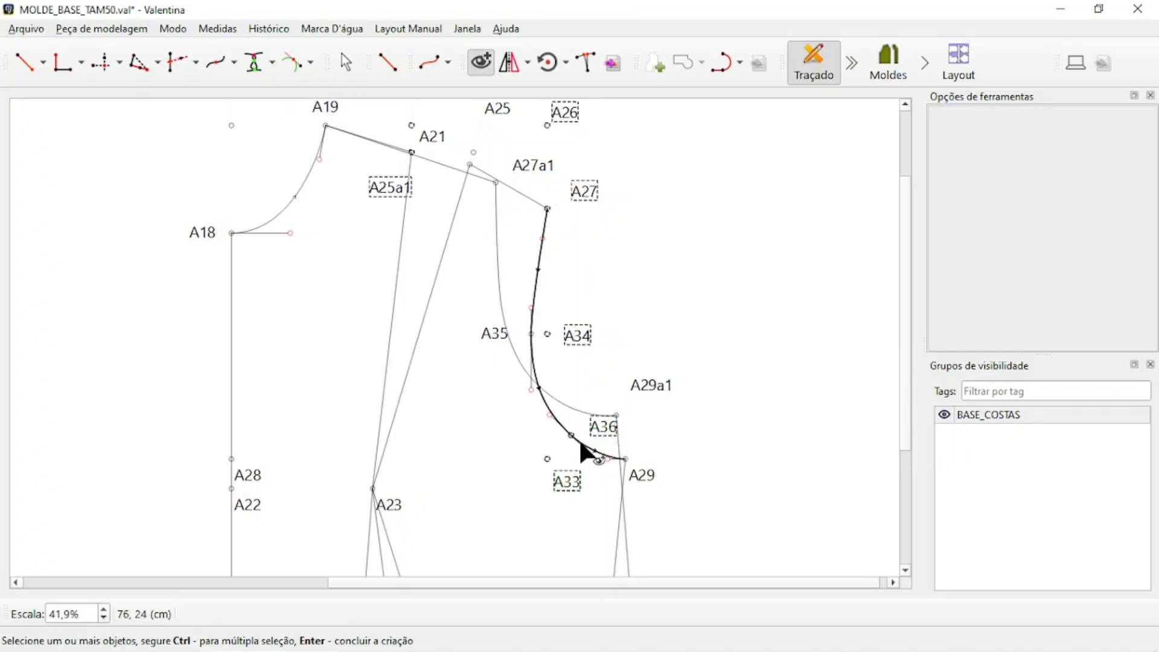
{"action": "left_click", "coordinate": [594, 452]}
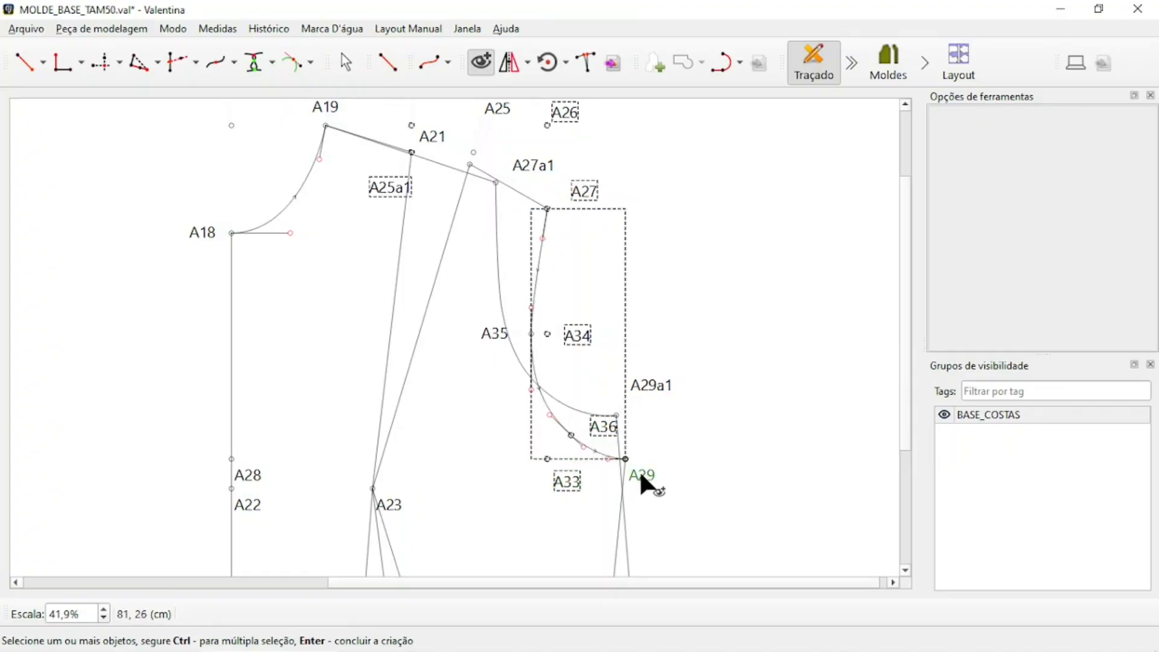
Name the new visibility group BASE_FR and hide it
{"action": "key", "text": "Return"}
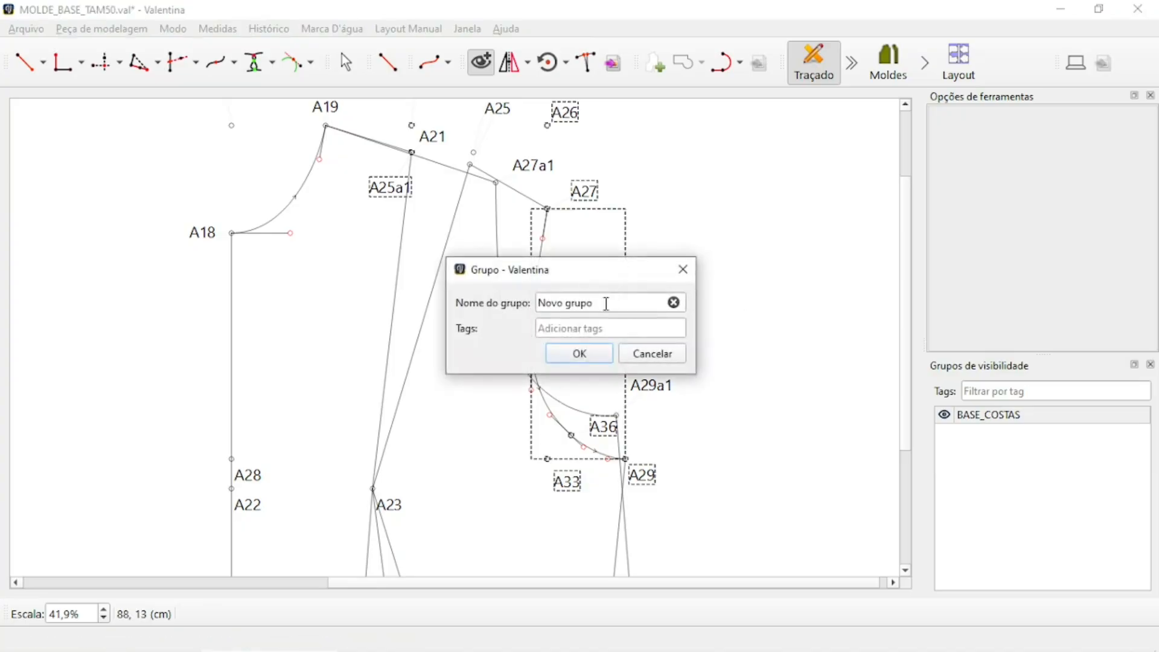
{"action": "type", "text": "BASE_FR"}
{"action": "key", "text": "Return"}
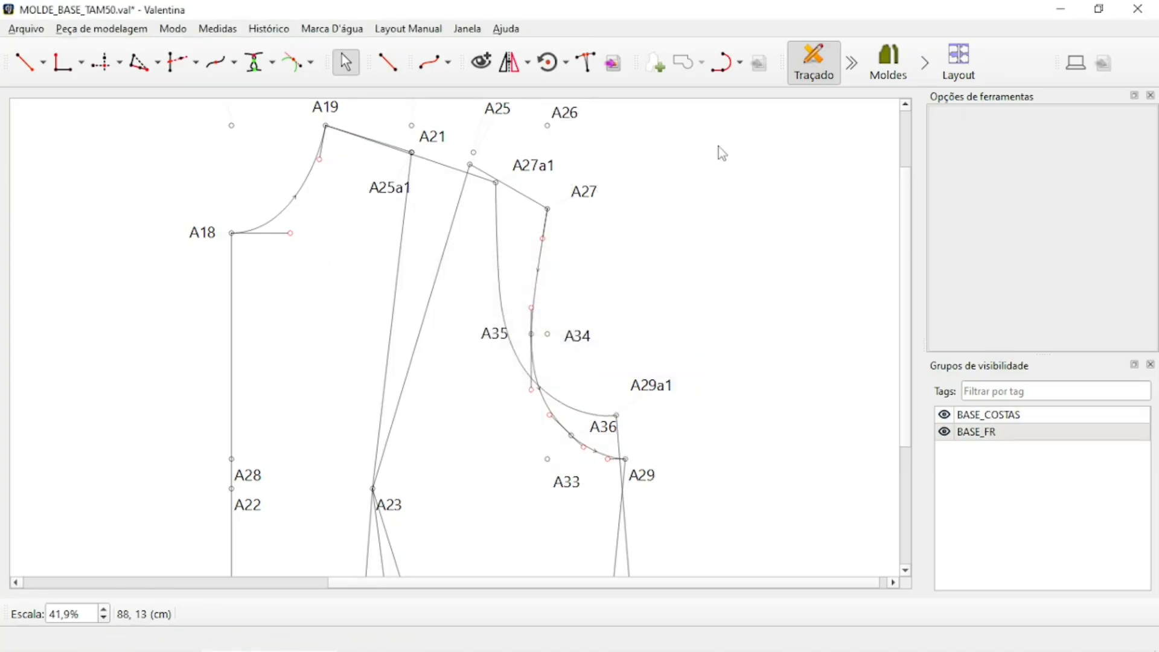
{"action": "left_click", "coordinate": [954, 432]}
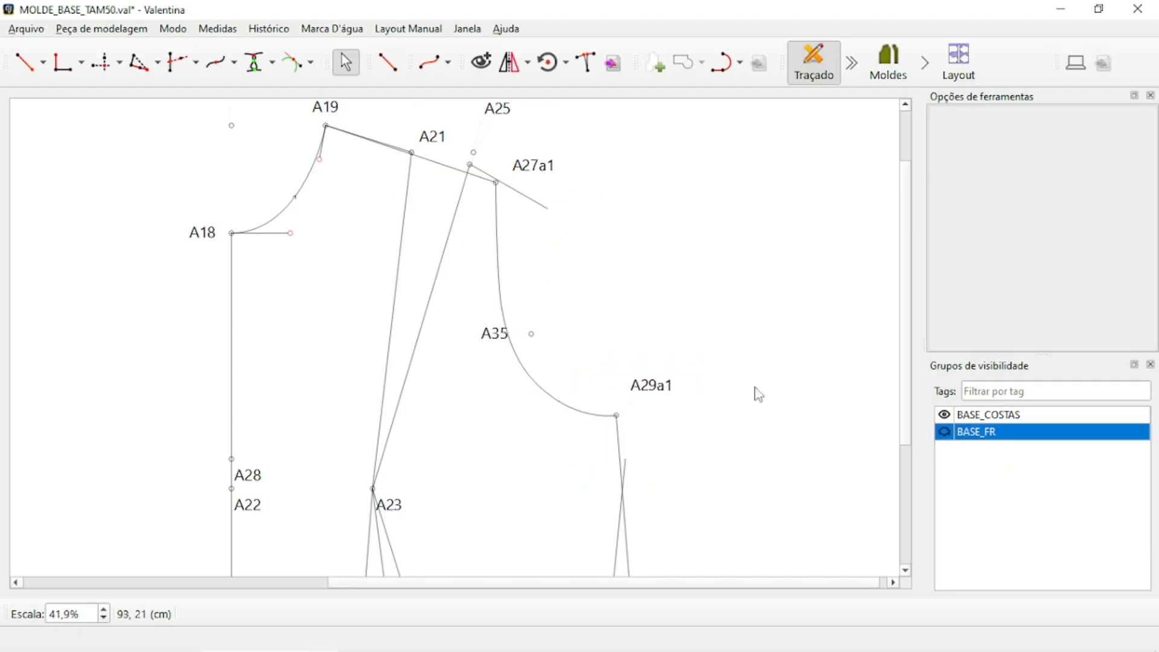
Add the old dart points A24 and A25 to the hidden BASE_FR group
{"action": "scroll", "coordinate": [636, 251], "scroll_direction": "down", "scroll_amount": 2}
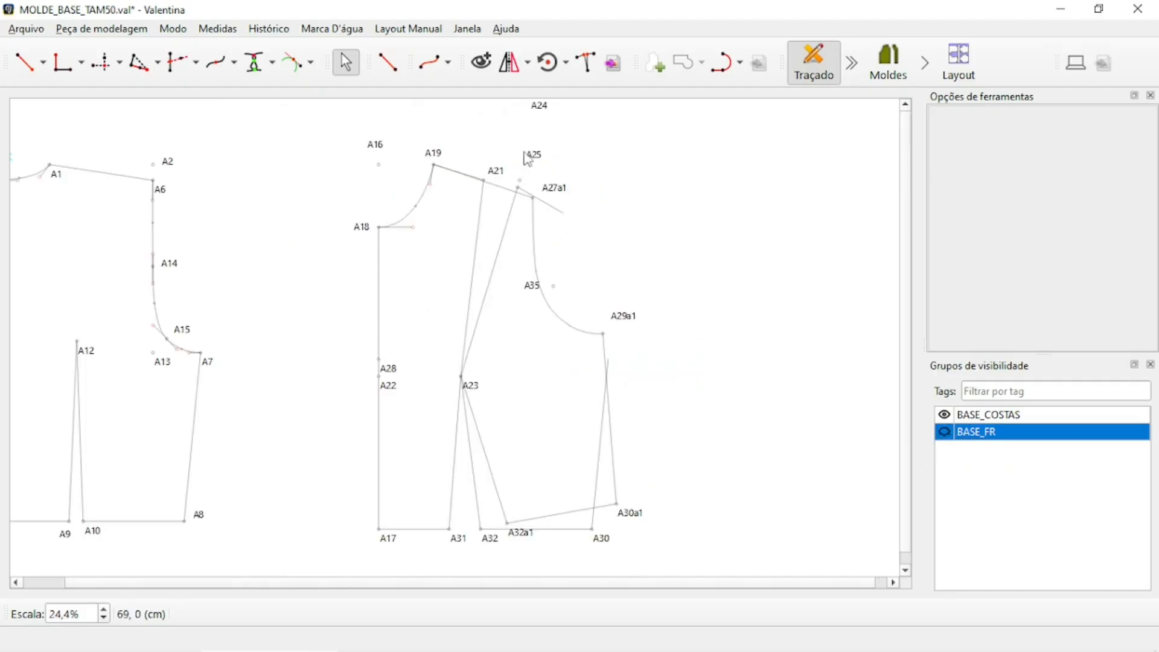
{"action": "scroll", "coordinate": [622, 181], "scroll_direction": "up", "scroll_amount": 1}
{"action": "scroll", "coordinate": [660, 286], "scroll_direction": "down", "scroll_amount": 1}
{"action": "scroll", "coordinate": [568, 183], "scroll_direction": "up", "scroll_amount": 2}
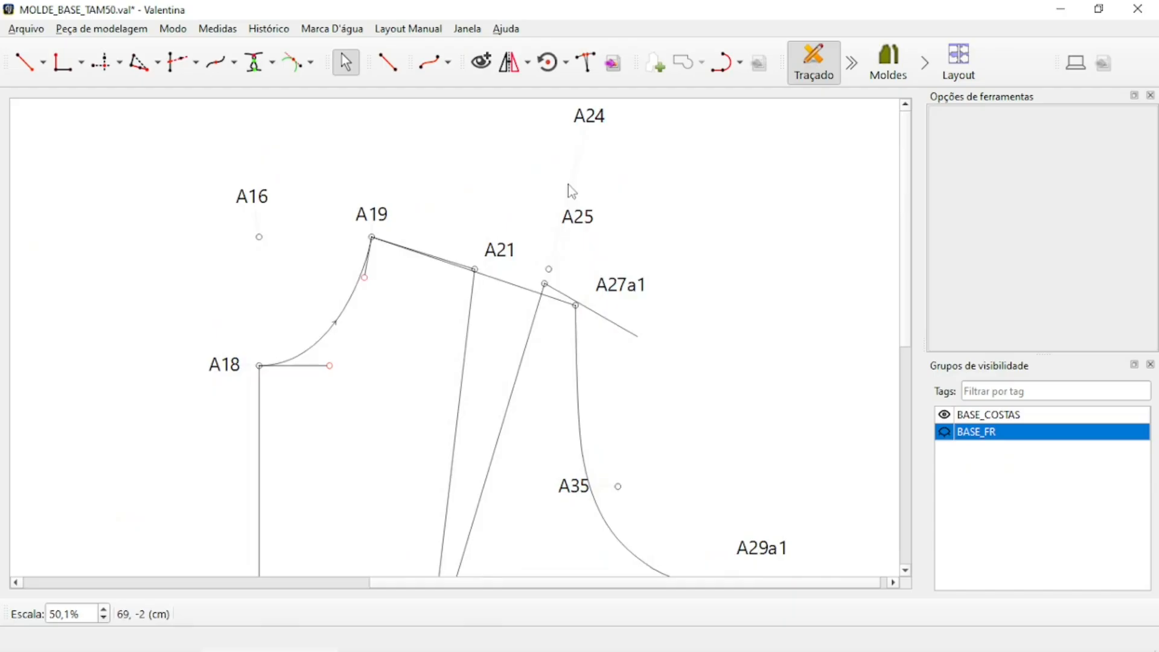
{"action": "right_click", "coordinate": [586, 117]}
{"action": "mouse_move", "coordinate": [692, 151]}
{"action": "left_click", "coordinate": [805, 168]}
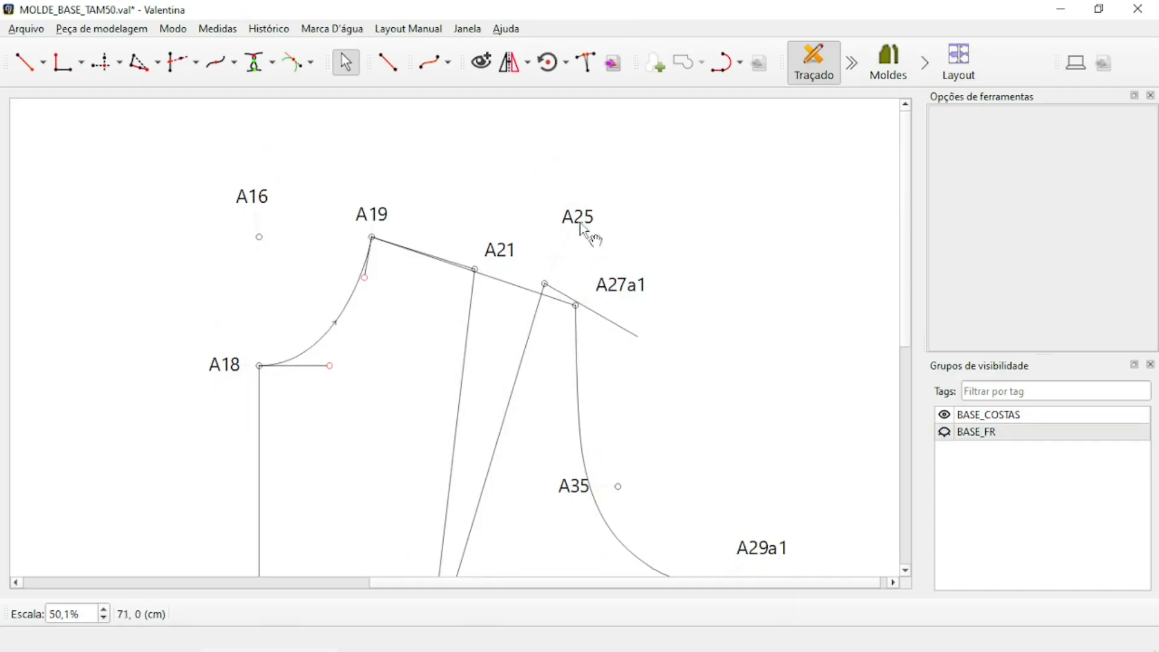
{"action": "right_click", "coordinate": [579, 214]}
{"action": "mouse_move", "coordinate": [655, 238]}
{"action": "left_click", "coordinate": [782, 262]}
Add the old shoulder line A25–A27 and the dart line running from A23 to A25 to the BASE_FR group
{"action": "left_click", "coordinate": [610, 322]}
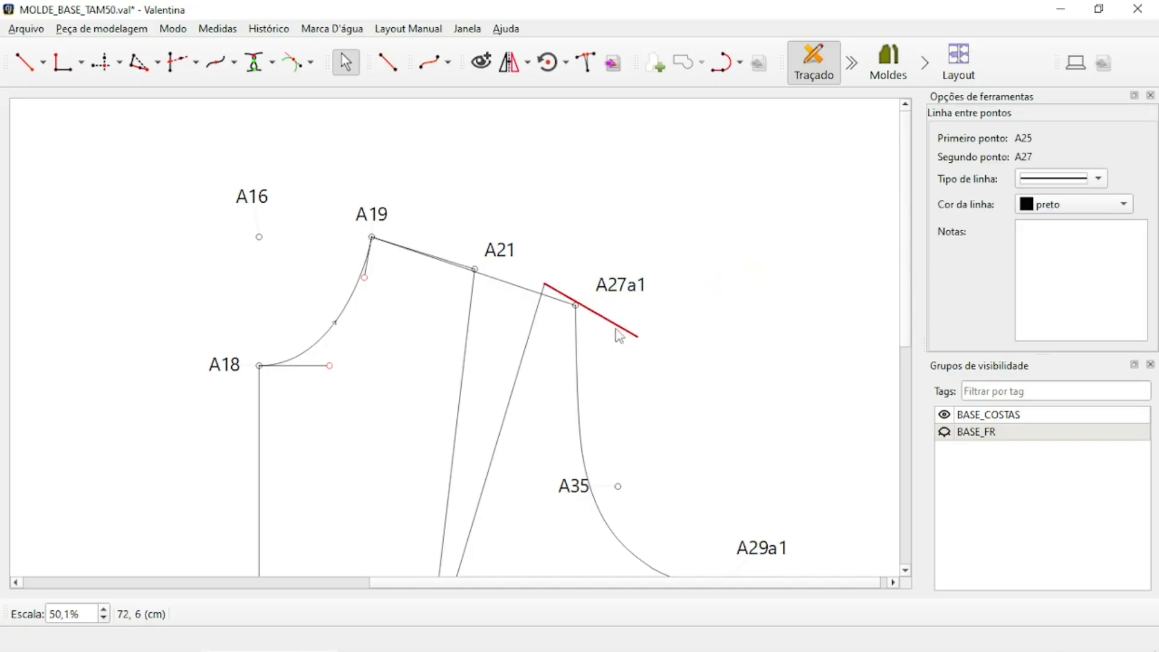
{"action": "right_click", "coordinate": [619, 331]}
{"action": "mouse_move", "coordinate": [680, 362]}
{"action": "left_click", "coordinate": [799, 375]}
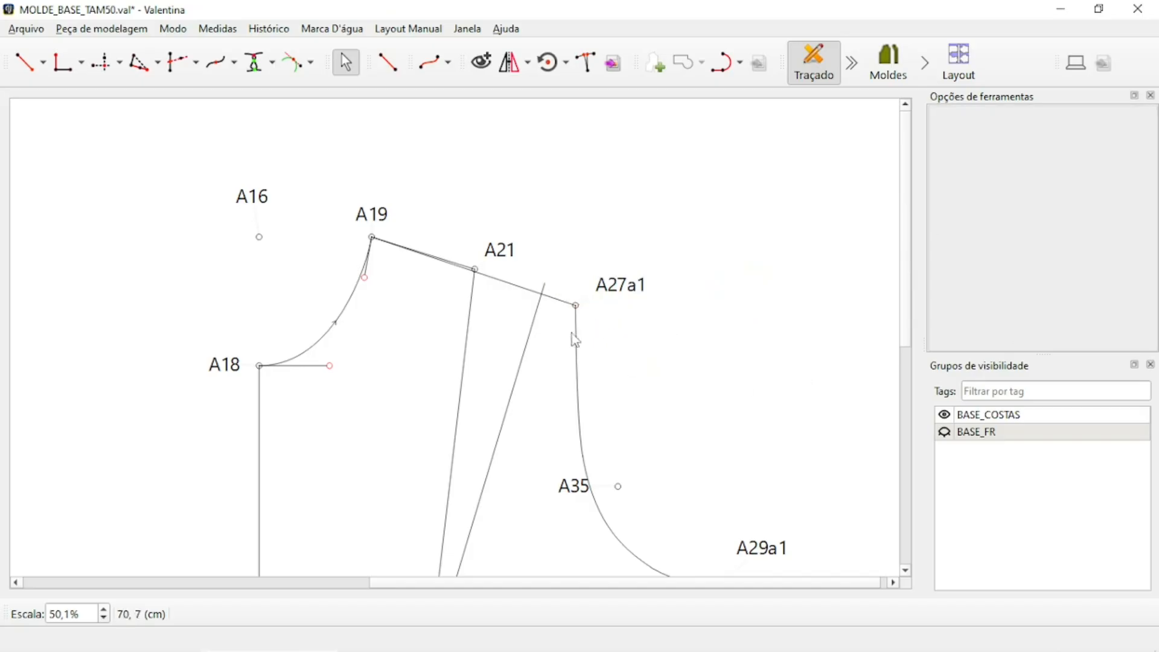
{"action": "right_click", "coordinate": [535, 326]}
{"action": "mouse_move", "coordinate": [609, 347]}
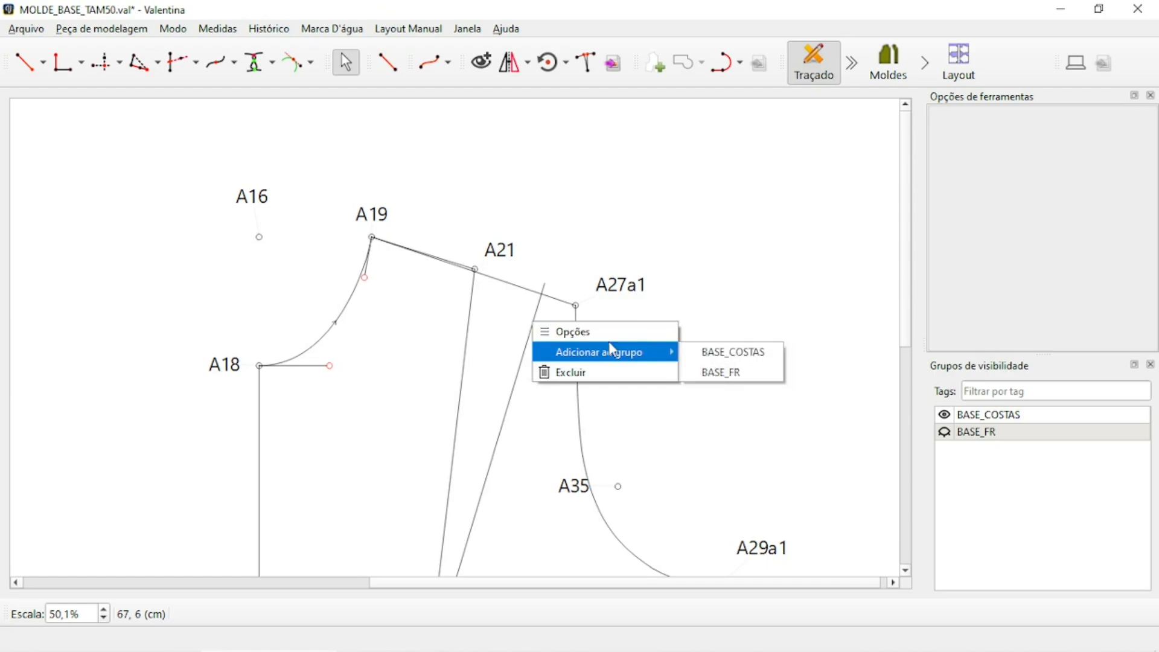
{"action": "left_click", "coordinate": [735, 371]}
Add the short shoulder line A19–A21 and point A21 to the BASE_FR group
{"action": "left_click", "coordinate": [469, 267]}
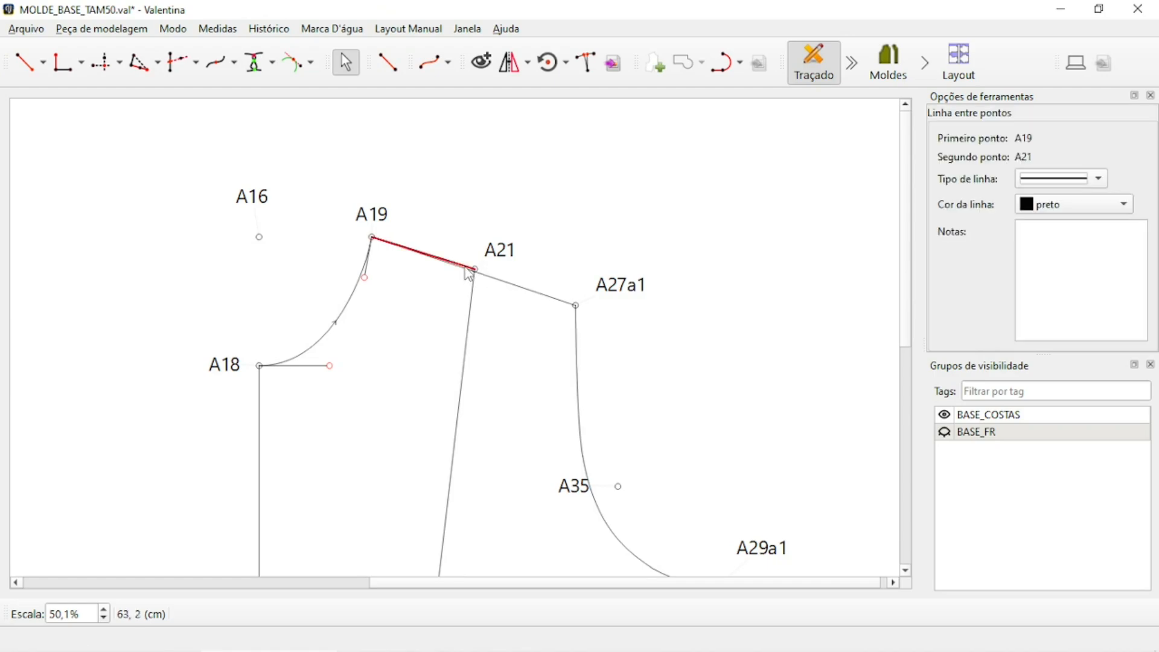
{"action": "right_click", "coordinate": [466, 266]}
{"action": "mouse_move", "coordinate": [579, 296]}
{"action": "left_click", "coordinate": [641, 296]}
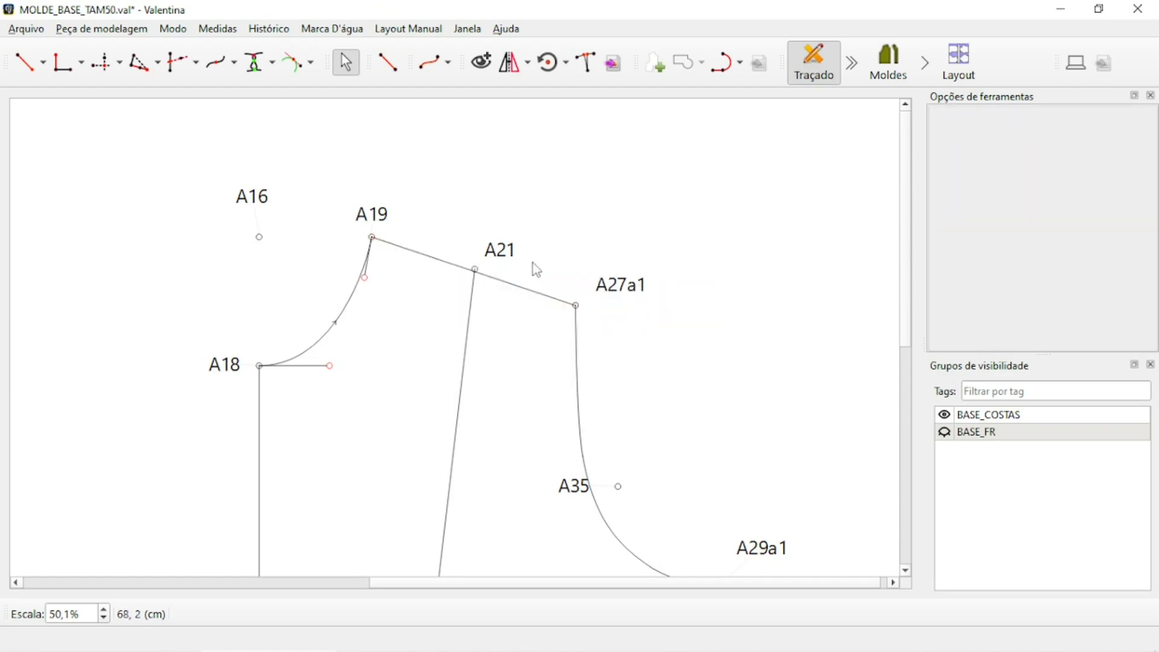
{"action": "right_click", "coordinate": [503, 249]}
{"action": "mouse_move", "coordinate": [634, 279]}
{"action": "left_click", "coordinate": [727, 288]}
{"action": "scroll", "coordinate": [401, 169], "scroll_direction": "down", "scroll_amount": 2}
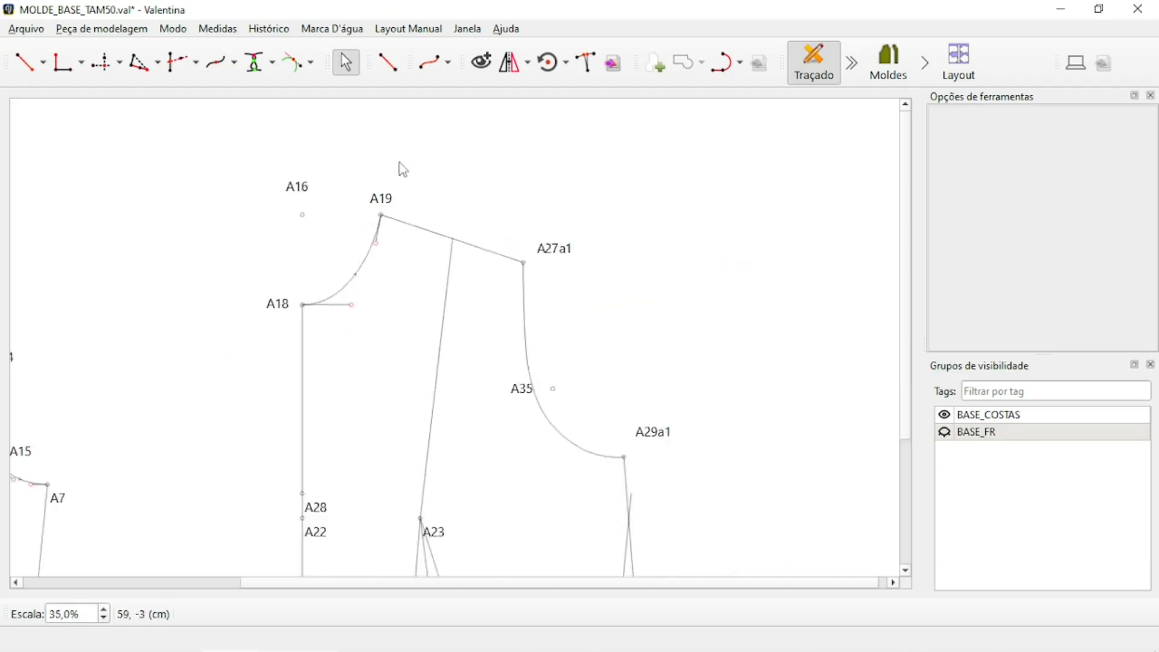
Add the inner dart line A21–A23 to the BASE_FR group
{"action": "scroll", "coordinate": [435, 321], "scroll_direction": "up", "scroll_amount": 2}
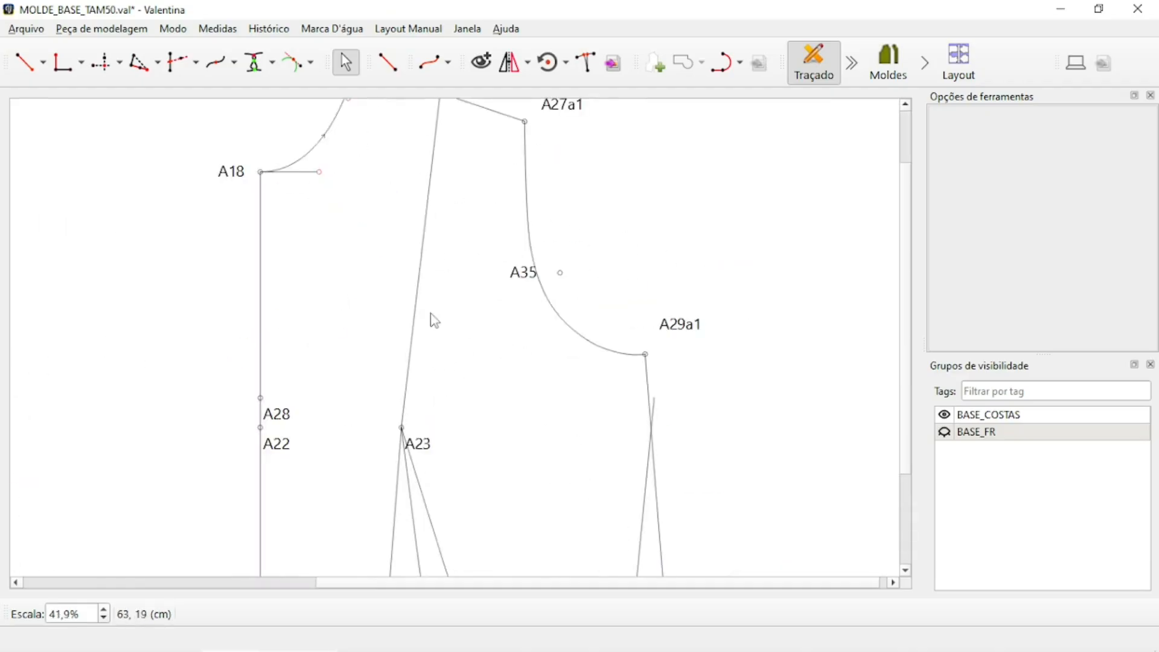
{"action": "left_click", "coordinate": [421, 267]}
{"action": "right_click", "coordinate": [421, 267]}
{"action": "mouse_move", "coordinate": [531, 297]}
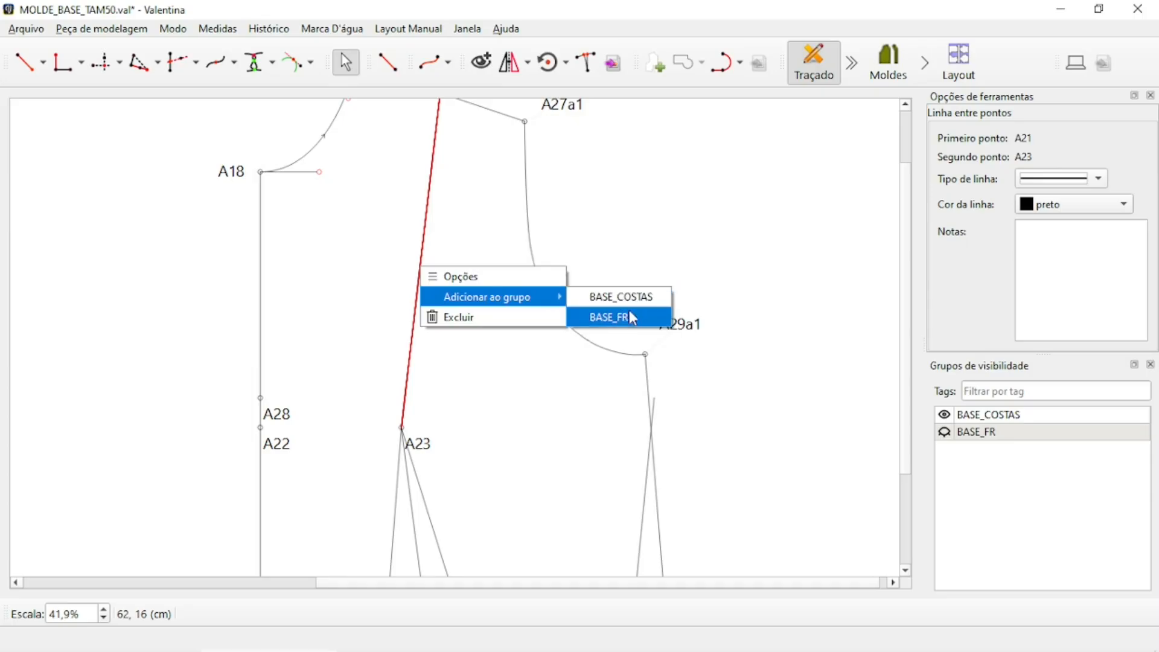
{"action": "left_click", "coordinate": [630, 311]}
Add the armhole construction point A35 to the BASE_FR group
{"action": "scroll", "coordinate": [616, 235], "scroll_direction": "down", "scroll_amount": 2}
{"action": "scroll", "coordinate": [523, 215], "scroll_direction": "up", "scroll_amount": 2}
{"action": "right_click", "coordinate": [520, 211]}
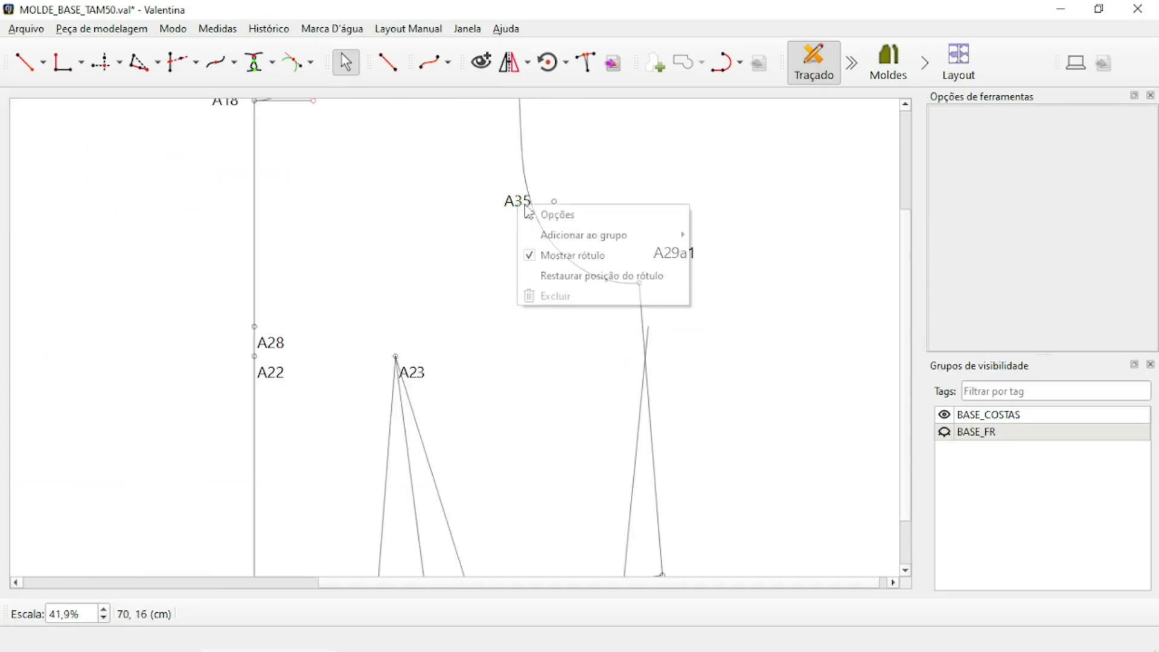
{"action": "mouse_move", "coordinate": [582, 233]}
{"action": "left_click", "coordinate": [747, 259]}
Add the old side waist point A30 to the BASE_FR group
{"action": "scroll", "coordinate": [537, 275], "scroll_direction": "down", "scroll_amount": 4}
{"action": "scroll", "coordinate": [581, 447], "scroll_direction": "up", "scroll_amount": 5}
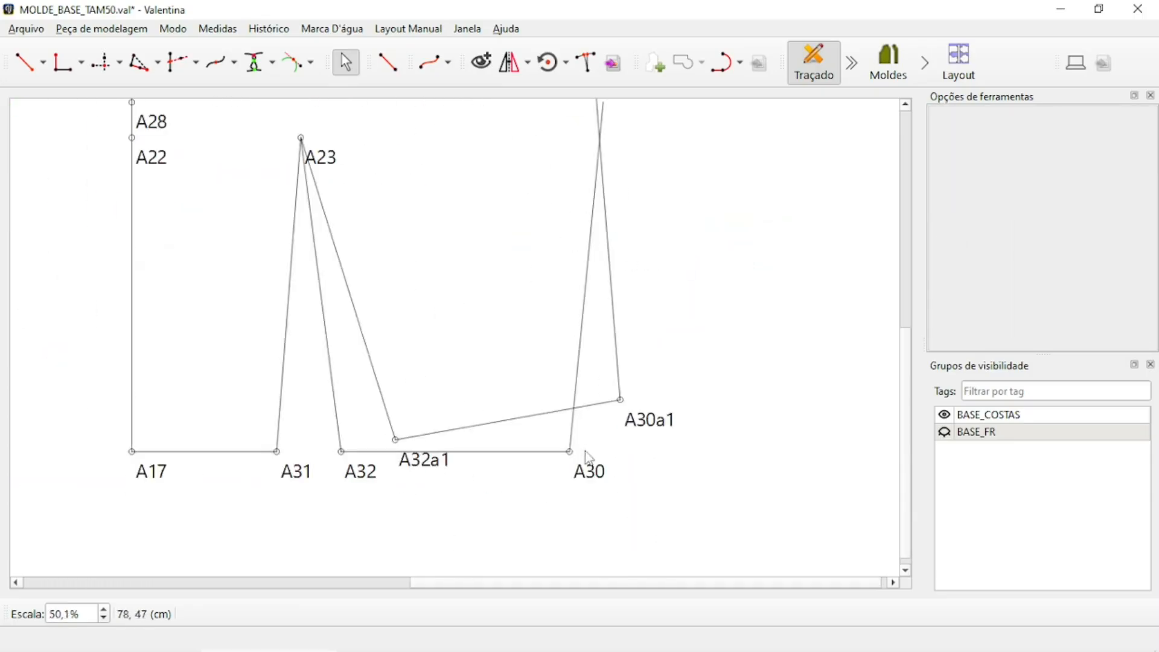
{"action": "right_click", "coordinate": [578, 469]}
{"action": "mouse_move", "coordinate": [640, 499]}
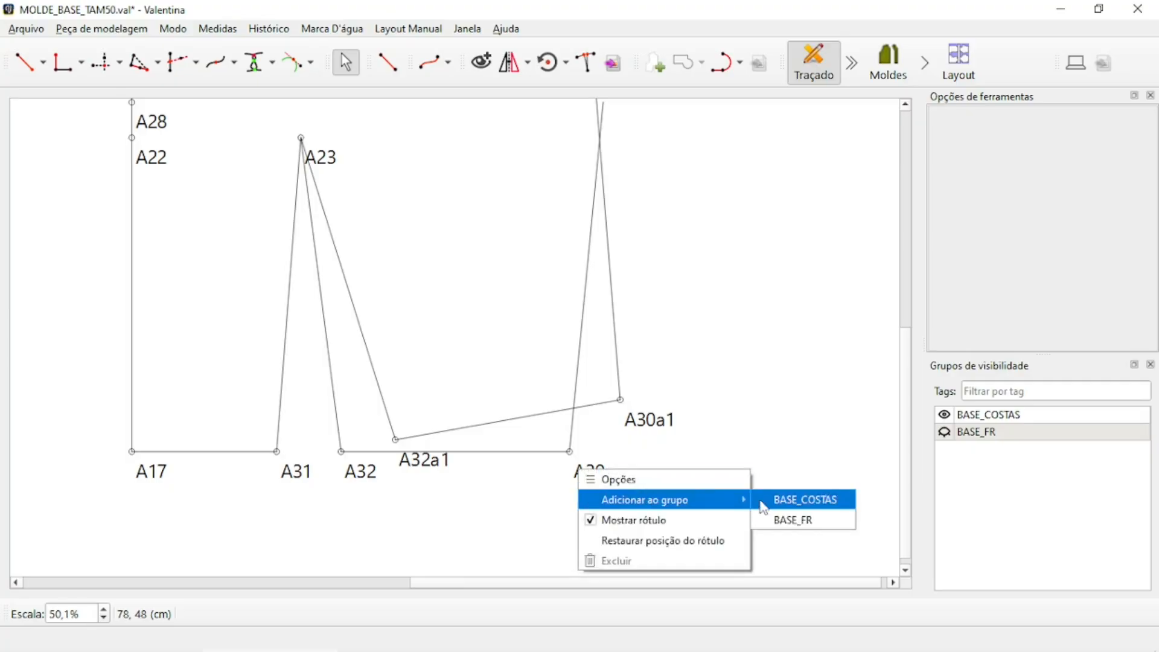
{"action": "left_click", "coordinate": [795, 500]}
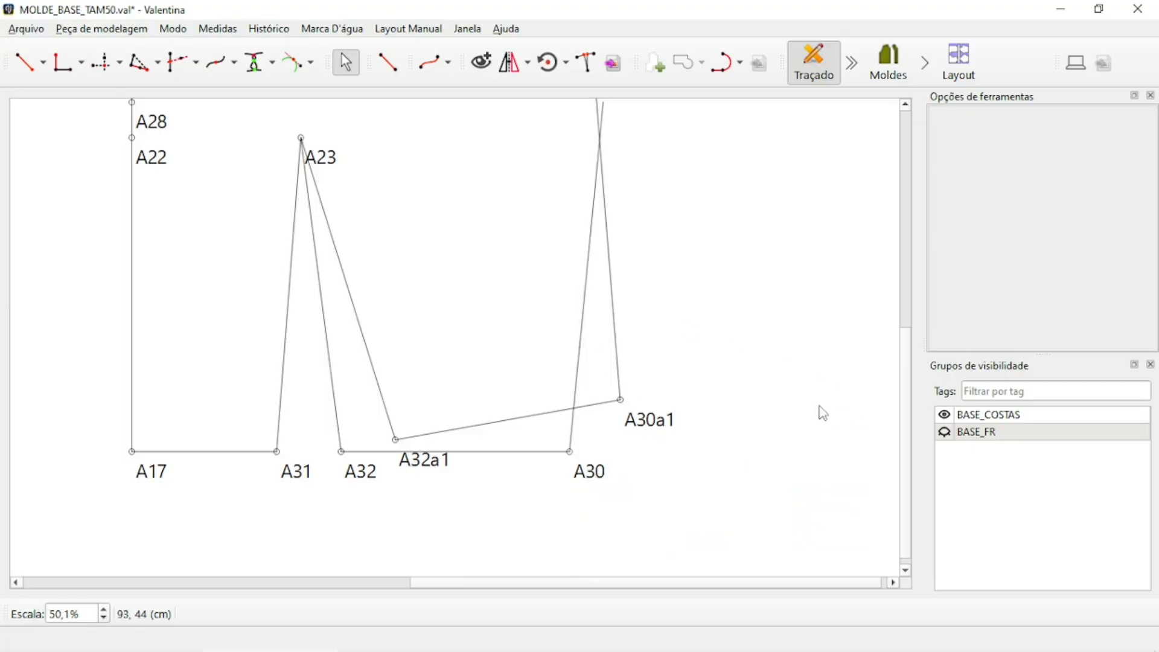
{"action": "right_click", "coordinate": [593, 470]}
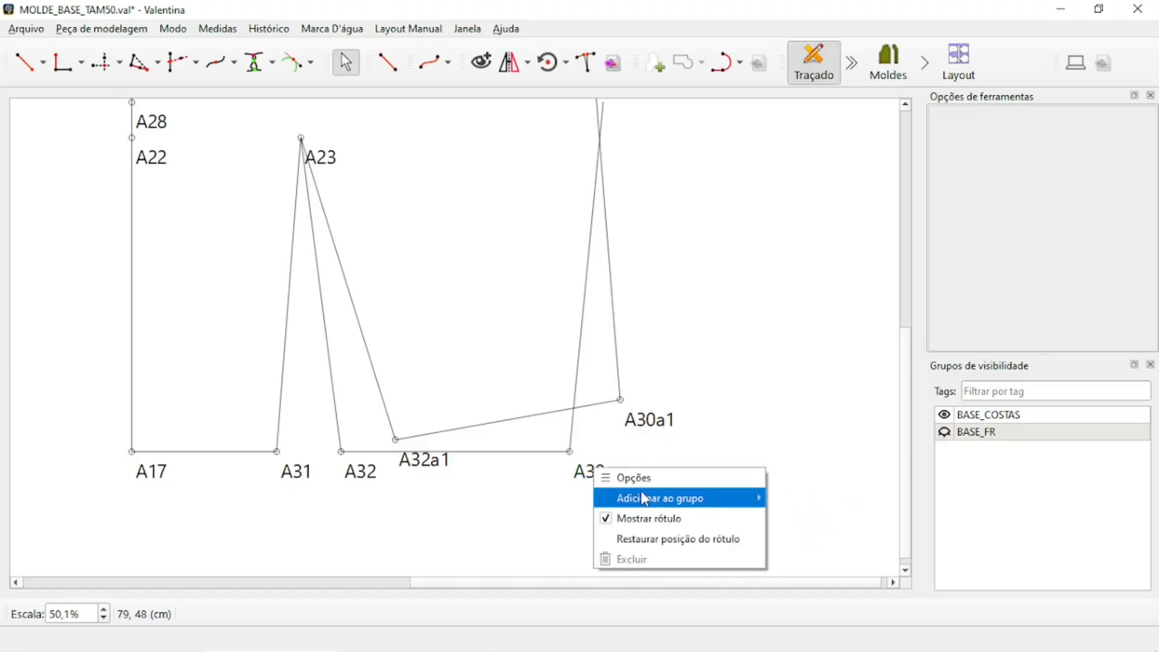
{"action": "mouse_move", "coordinate": [640, 490]}
{"action": "left_click", "coordinate": [791, 516]}
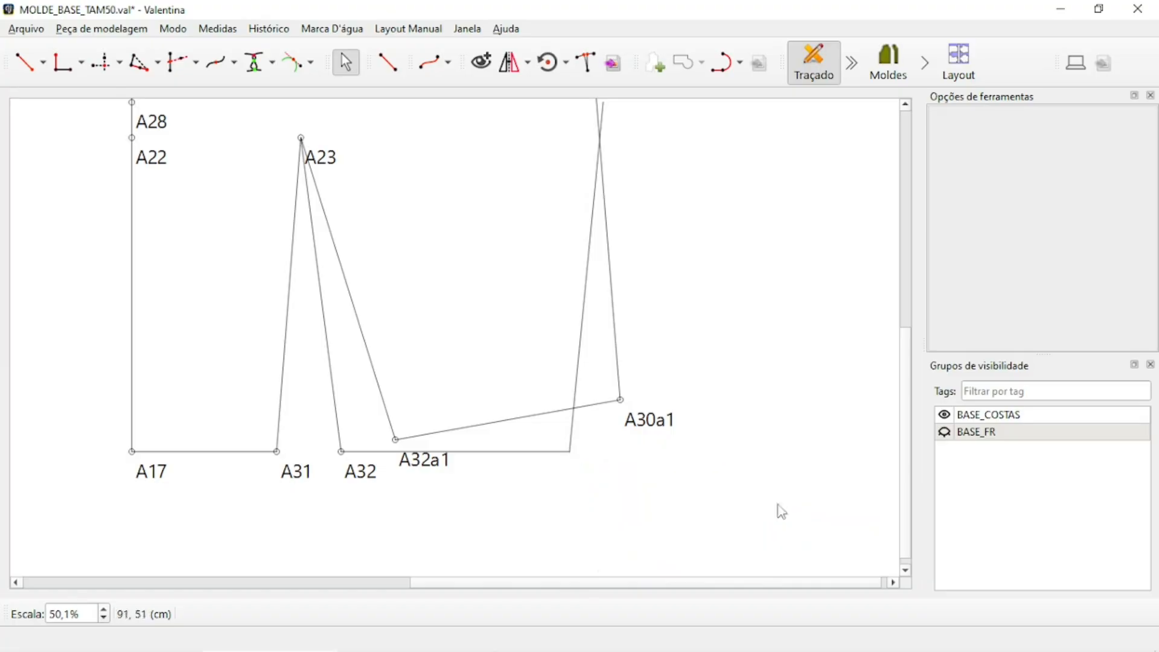
Add the old side seam line ending at A30 and the old waistline A32–A30 to the BASE_FR group
{"action": "right_click", "coordinate": [580, 336]}
{"action": "mouse_move", "coordinate": [631, 368]}
{"action": "left_click", "coordinate": [764, 388]}
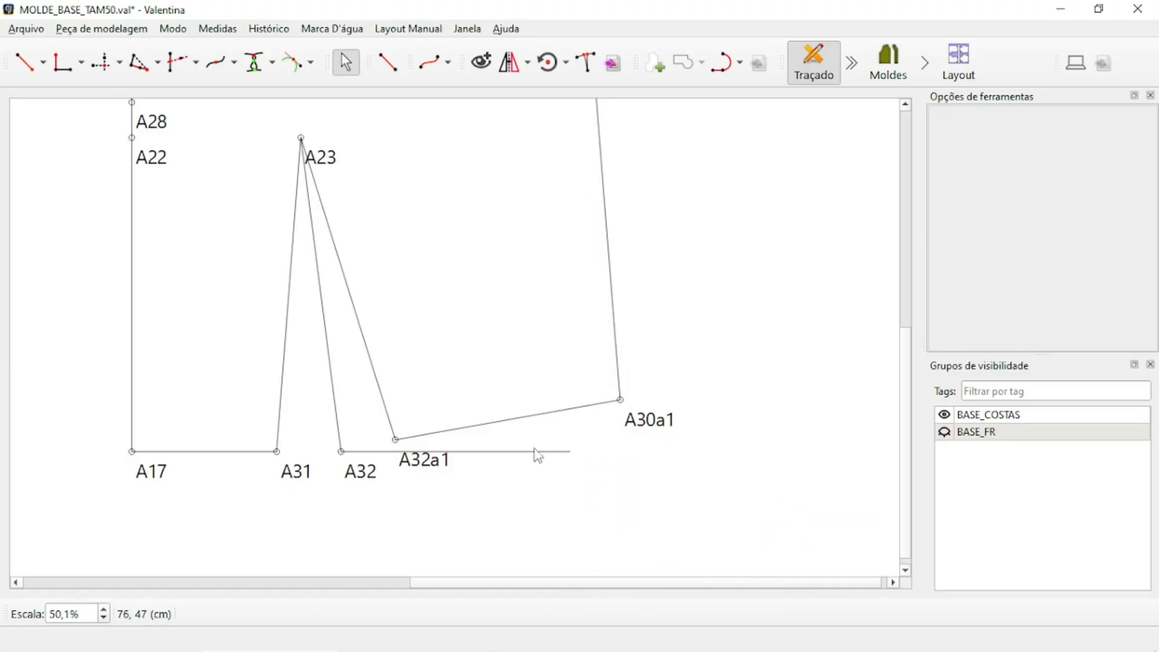
{"action": "right_click", "coordinate": [497, 451]}
{"action": "mouse_move", "coordinate": [561, 483]}
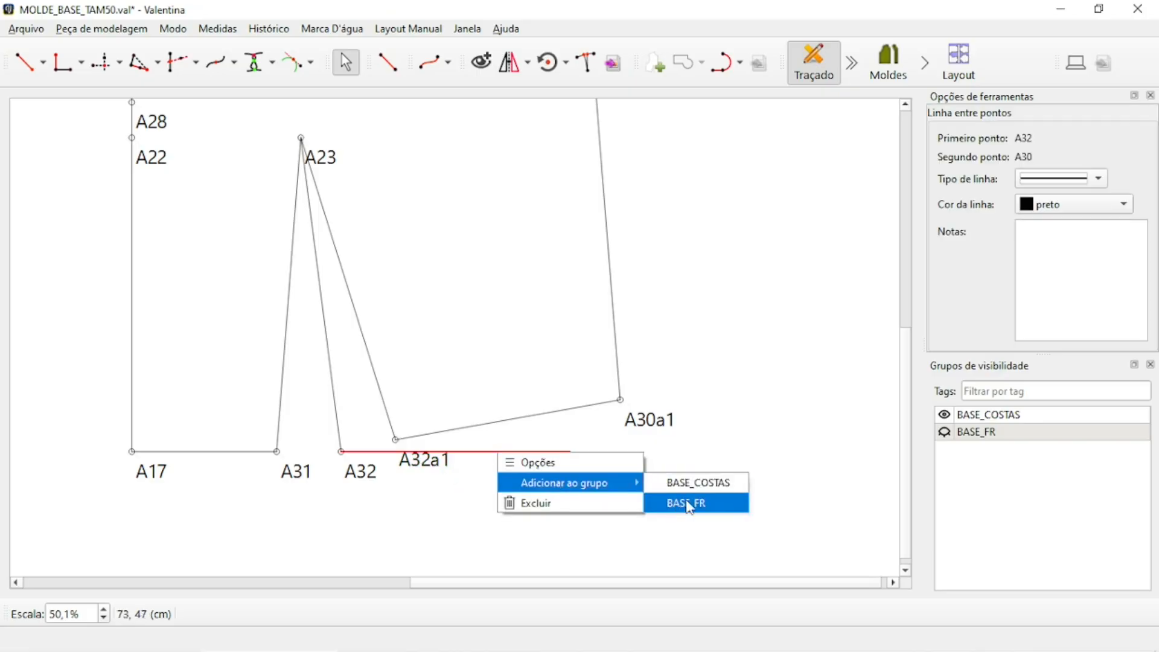
{"action": "left_click", "coordinate": [693, 509]}
Add the old dart point A32 and the dart leg from A23 to A32 to the BASE_FR group
{"action": "right_click", "coordinate": [350, 475]}
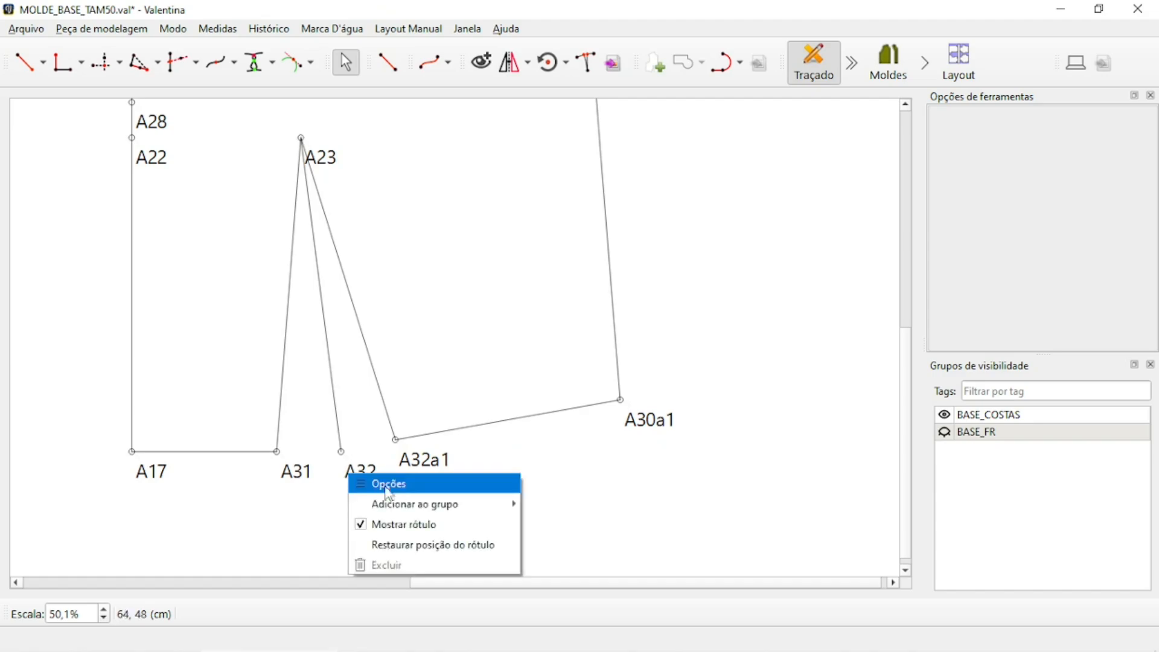
{"action": "mouse_move", "coordinate": [415, 503]}
{"action": "left_click", "coordinate": [574, 524]}
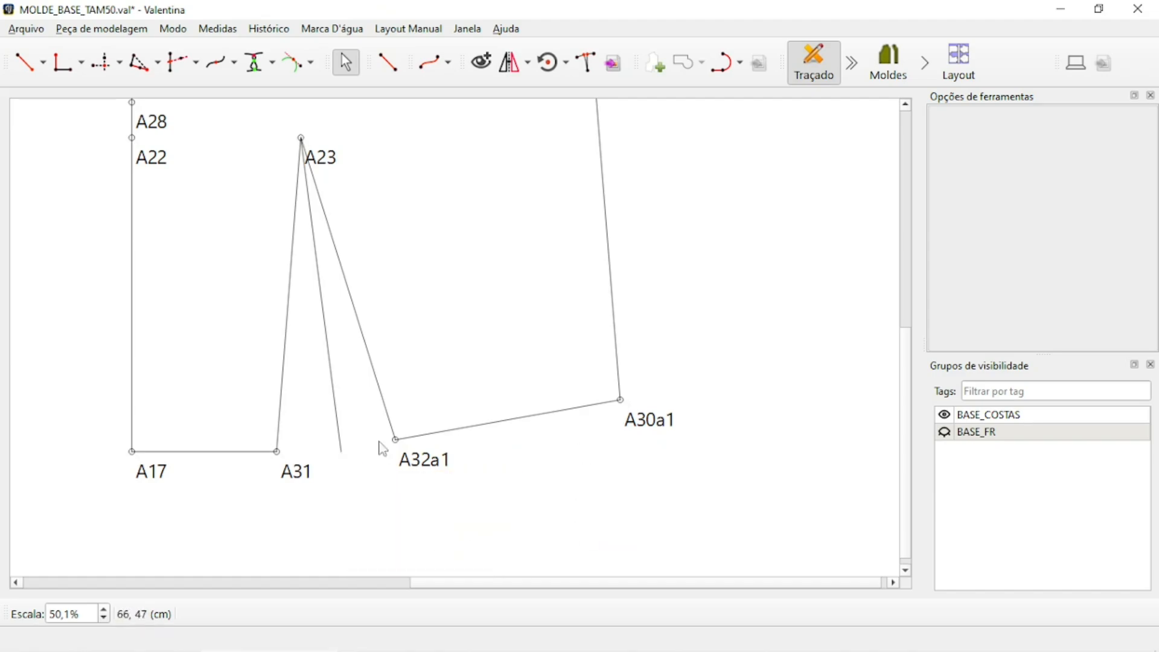
{"action": "left_click", "coordinate": [330, 376]}
{"action": "right_click", "coordinate": [331, 376]}
{"action": "mouse_move", "coordinate": [373, 415]}
{"action": "left_click", "coordinate": [507, 426]}
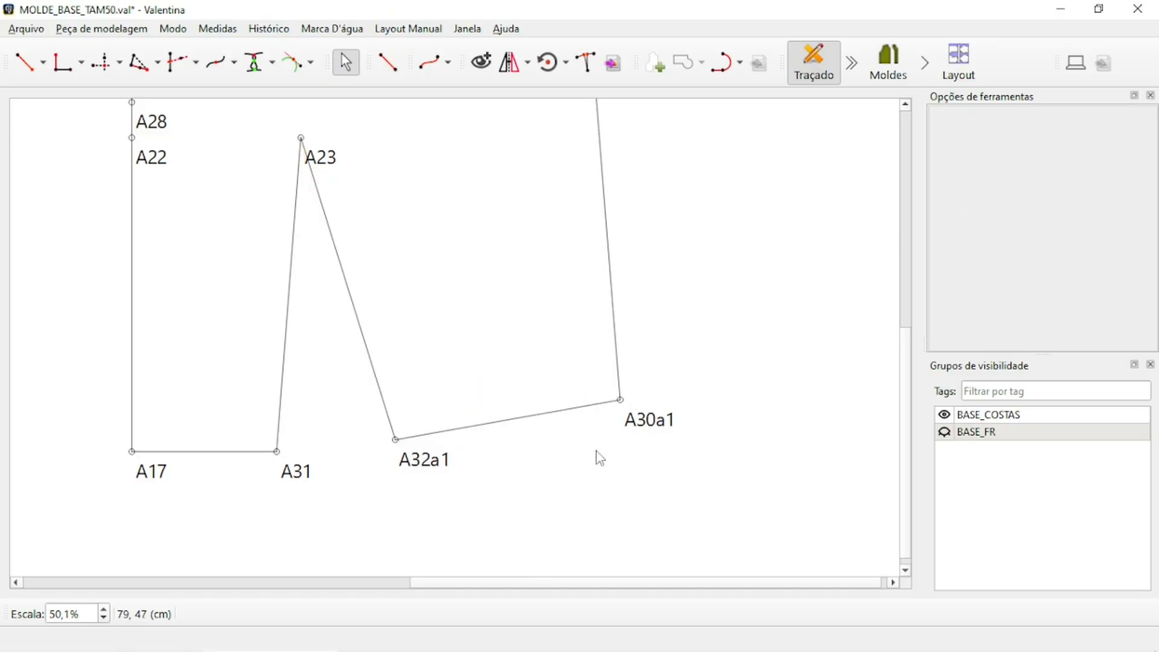
{"action": "scroll", "coordinate": [597, 448], "scroll_direction": "down", "scroll_amount": 5}
{"action": "scroll", "coordinate": [448, 208], "scroll_direction": "up", "scroll_amount": 4}
{"action": "scroll", "coordinate": [440, 171], "scroll_direction": "down", "scroll_amount": 4}
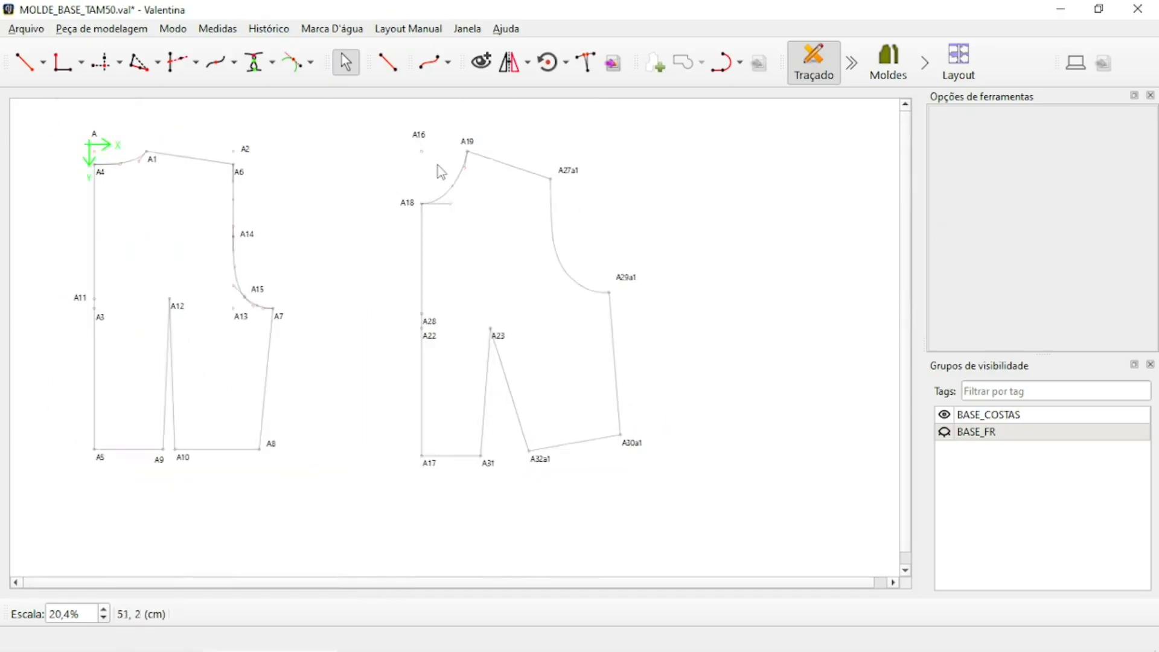
Rename the BASE_FR visibility group as BASE_FR_PENCE BUSTO
{"action": "double_click", "coordinate": [1004, 436]}
{"action": "left_click", "coordinate": [1019, 439]}
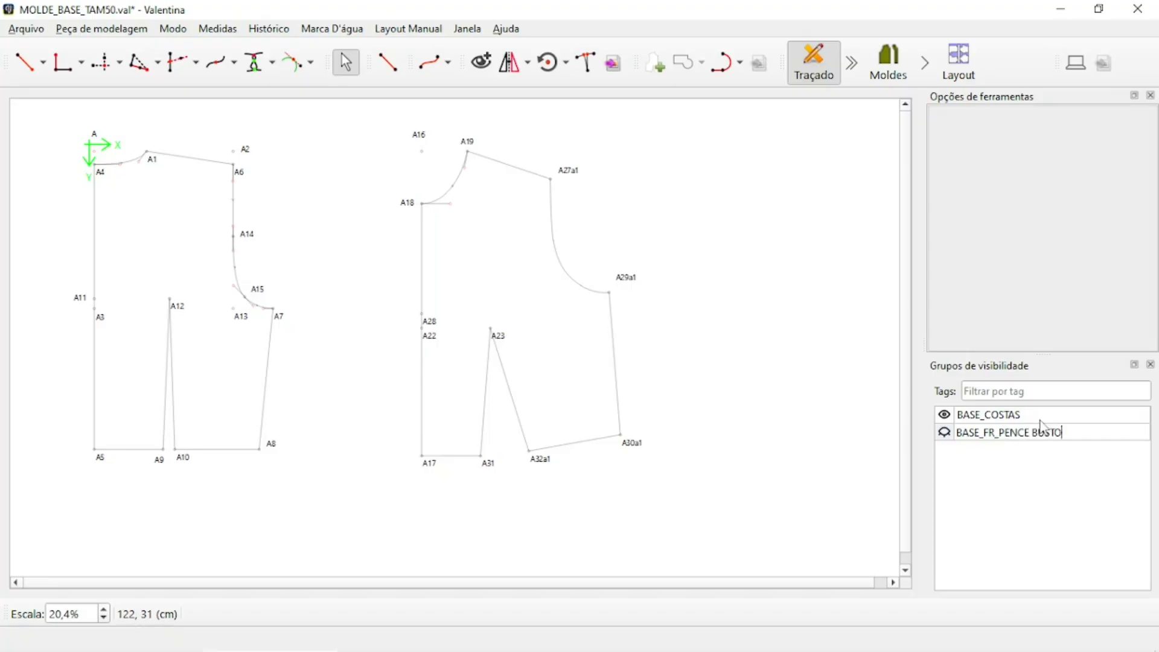
{"action": "key", "text": "Return"}
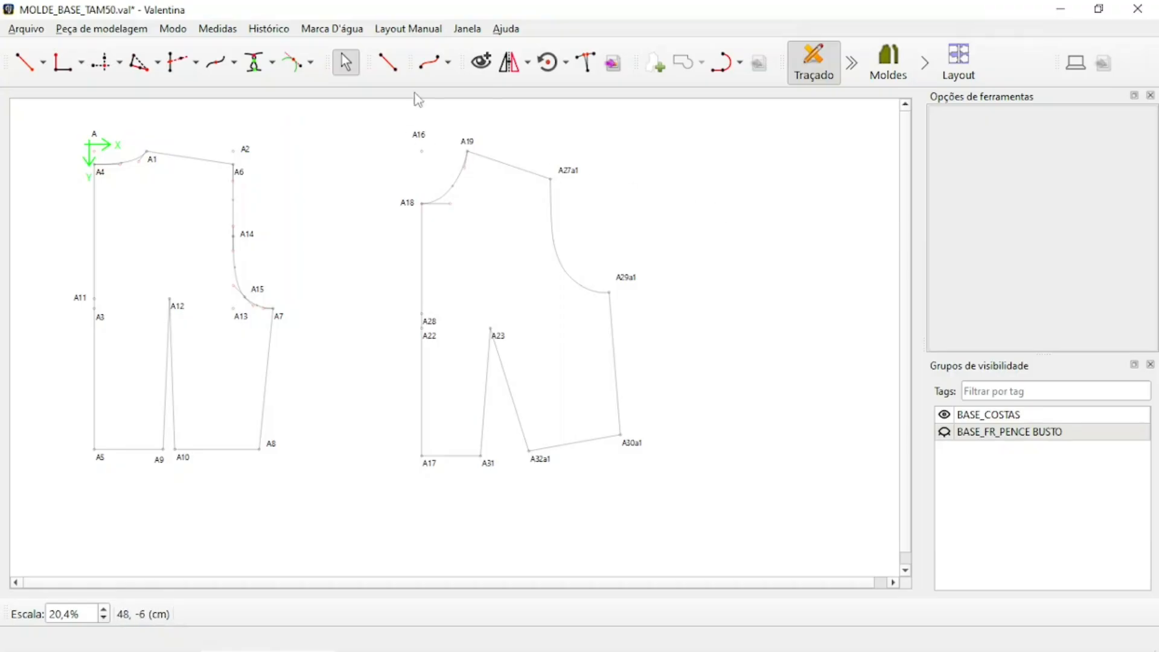
Create a visibility group named BASE_FRENTE containing the entire visible front bodice
{"action": "left_click", "coordinate": [481, 61]}
{"action": "left_click_drag", "start_coordinate": [364, 107], "coordinate": [730, 526]}
{"action": "key", "text": "Return"}
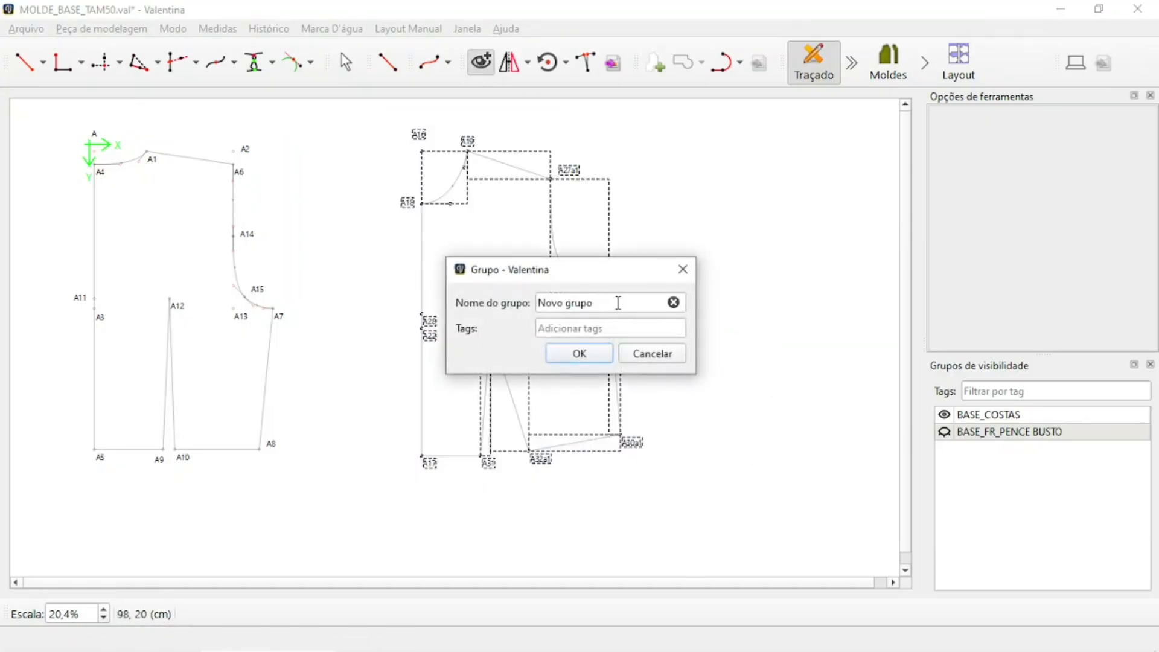
{"action": "type", "text": "BASE"}
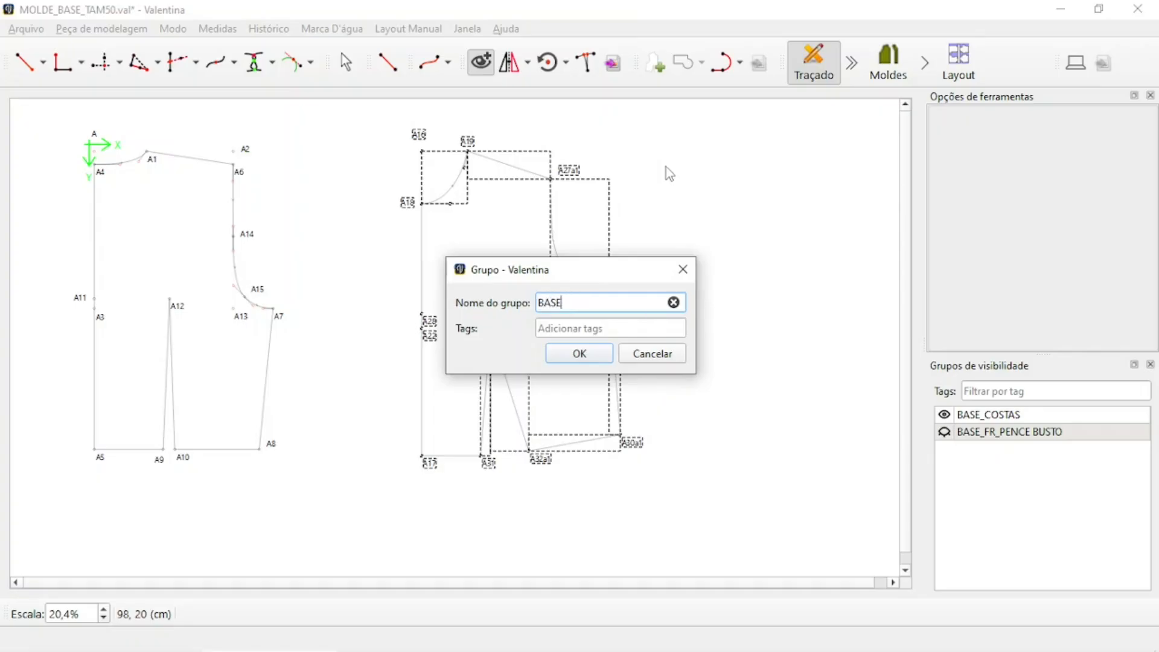
{"action": "type", "text": "_FRENTE"}
{"action": "key", "text": "Return"}
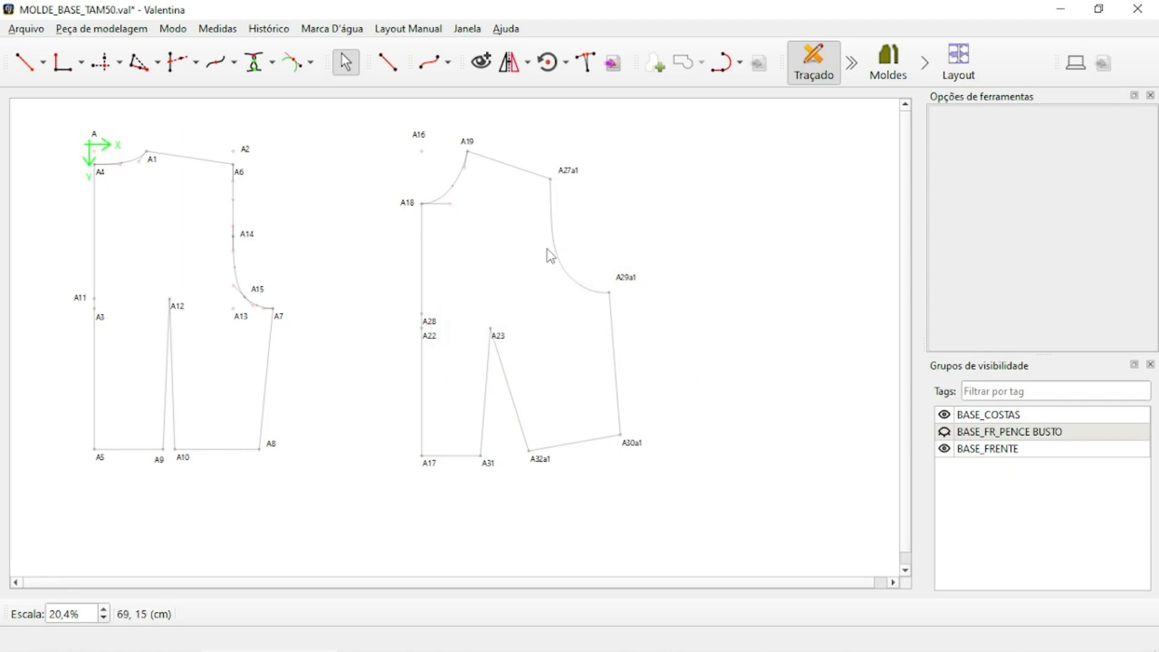
Set point A16's length formula to 0 to overlay the front bodice on the back
{"action": "scroll", "coordinate": [706, 215], "scroll_direction": "down", "scroll_amount": 3}
{"action": "scroll", "coordinate": [573, 164], "scroll_direction": "up", "scroll_amount": 3}
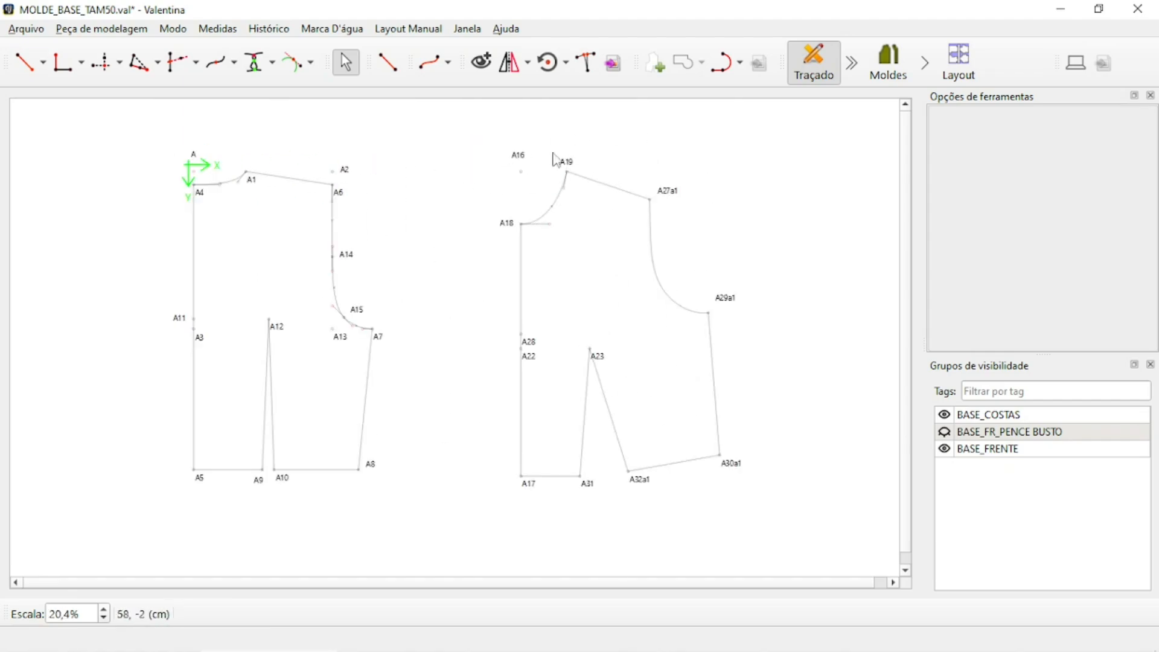
{"action": "left_click", "coordinate": [521, 171]}
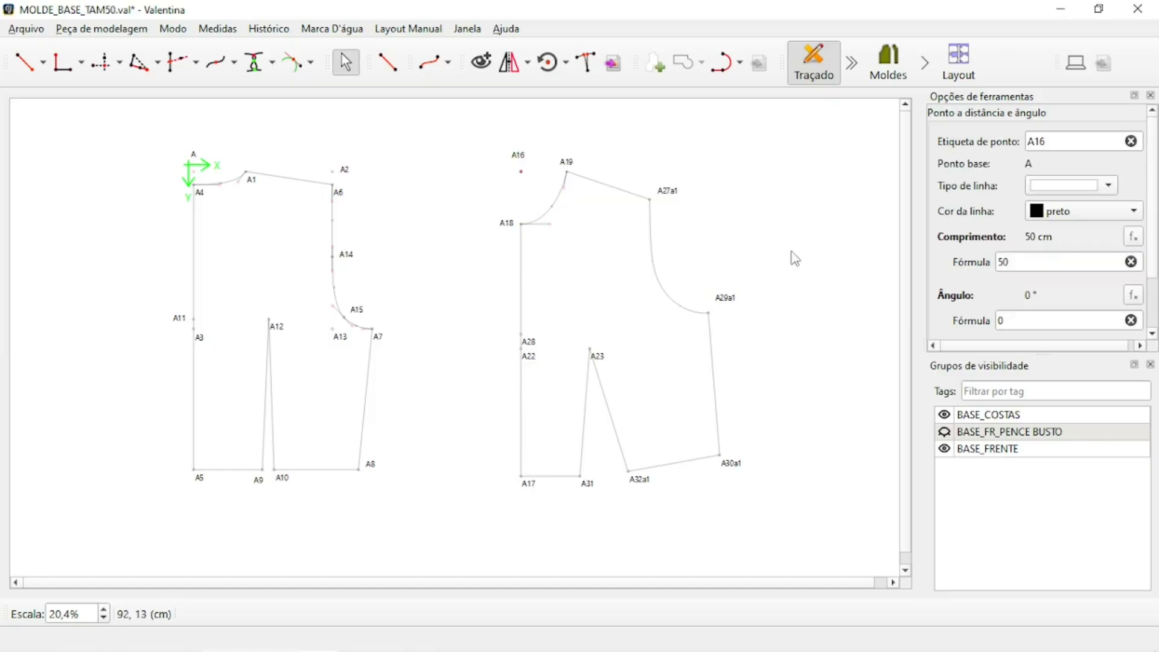
{"action": "double_click", "coordinate": [1061, 259]}
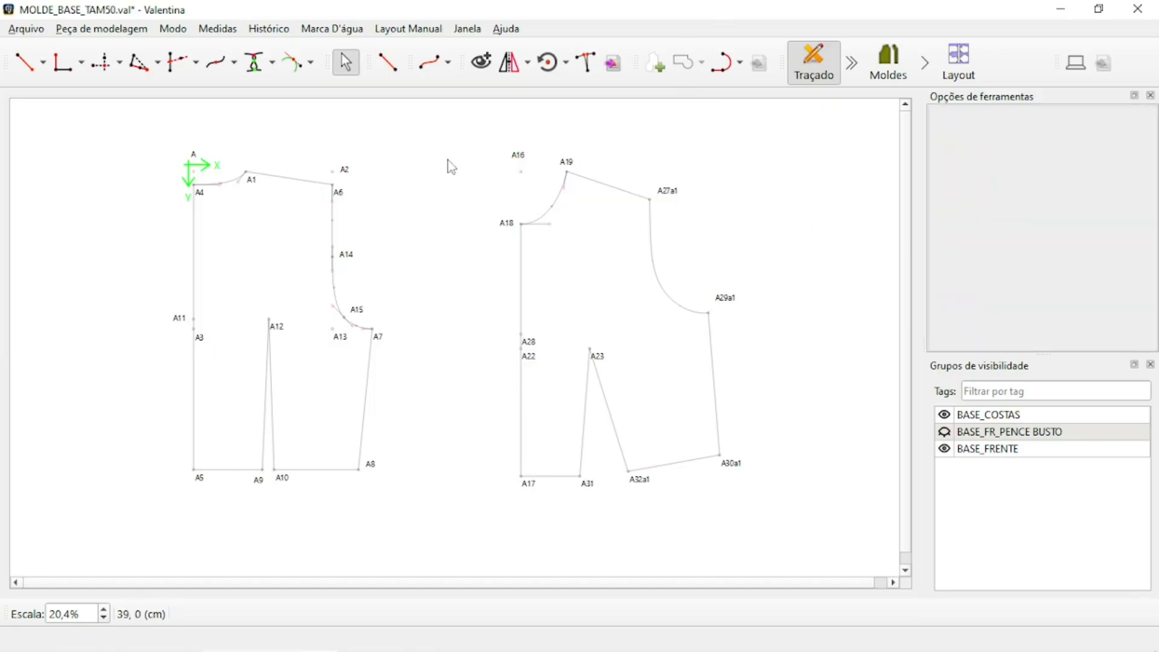
{"action": "key", "text": "Return"}
{"action": "left_click", "coordinate": [518, 155]}
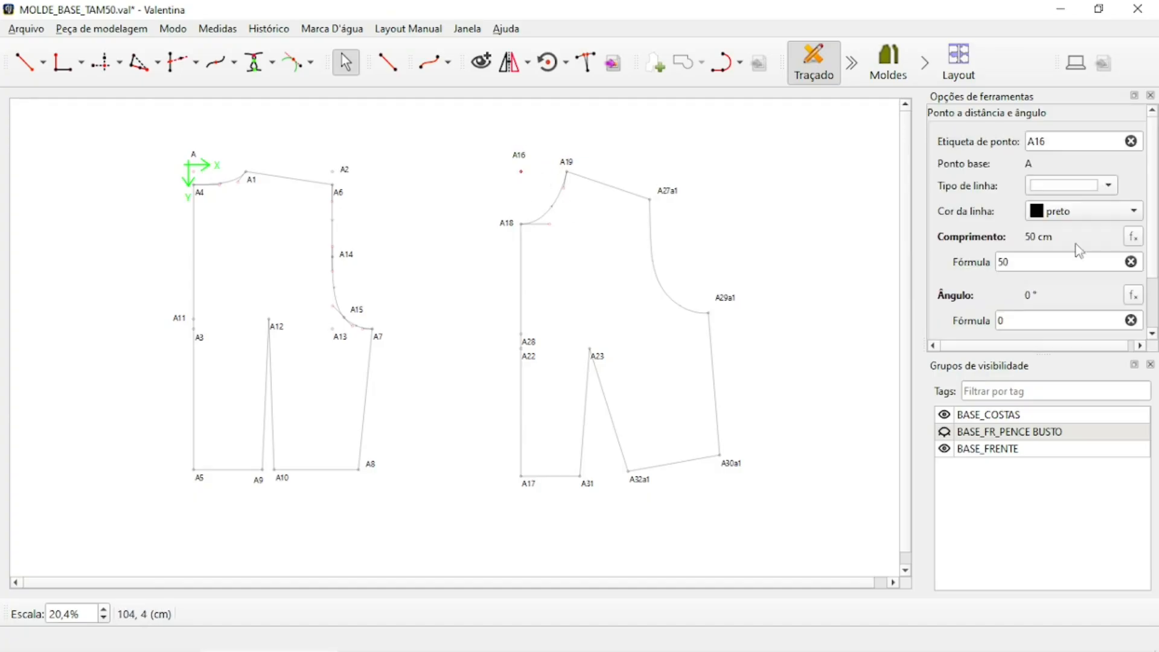
{"action": "double_click", "coordinate": [1003, 262]}
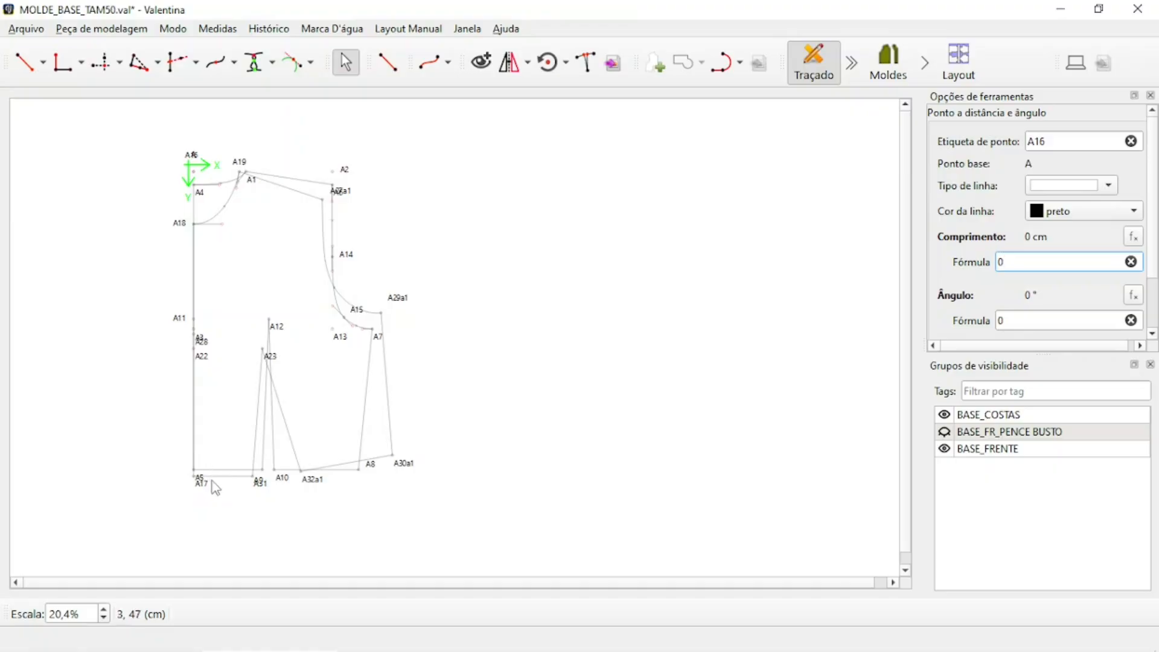
{"action": "scroll", "coordinate": [194, 165], "scroll_direction": "up", "scroll_amount": 3}
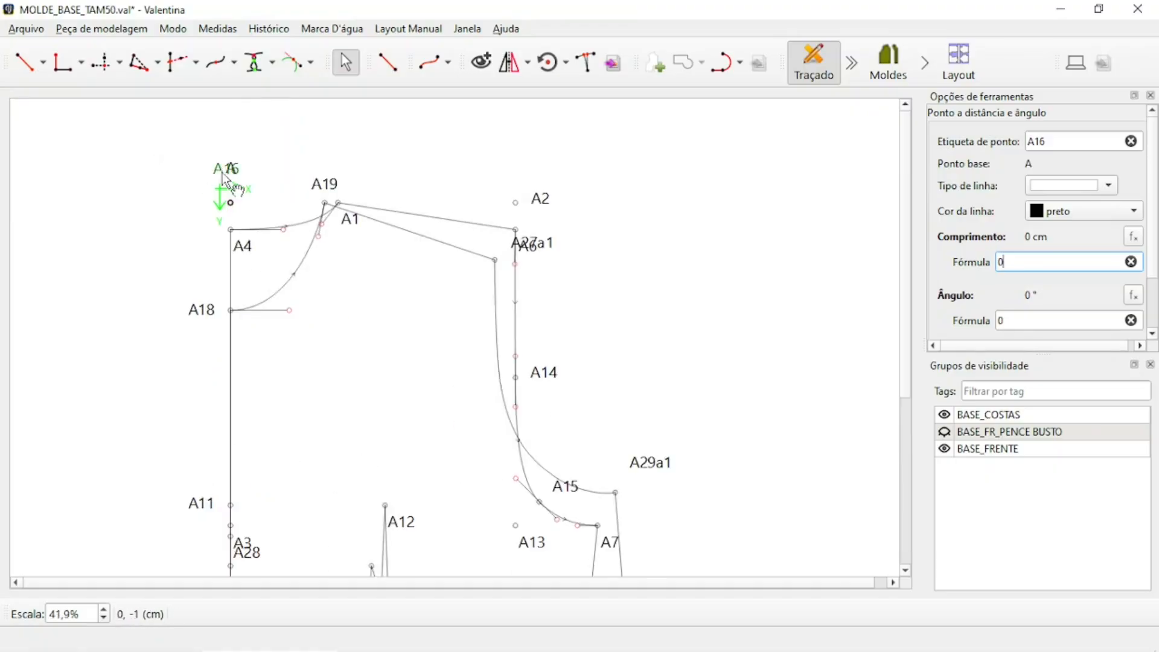
Move the A16 label clear of point A's label and set A16's length formula to 50
{"action": "left_click_drag", "start_coordinate": [221, 172], "coordinate": [276, 161]}
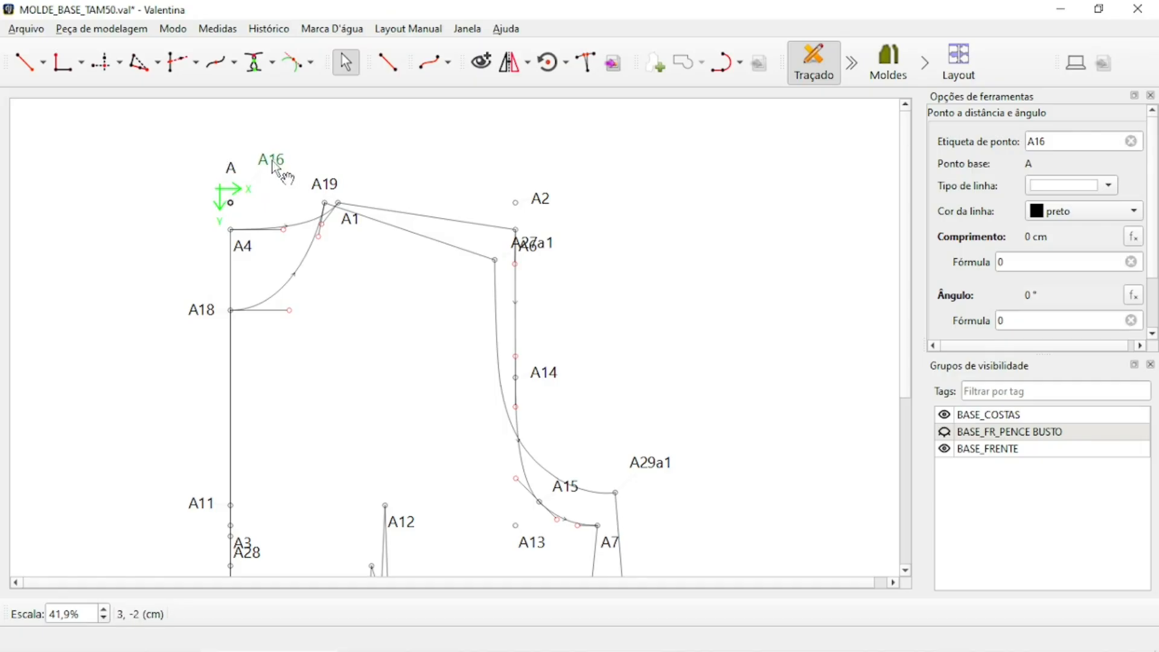
{"action": "left_click", "coordinate": [1032, 261]}
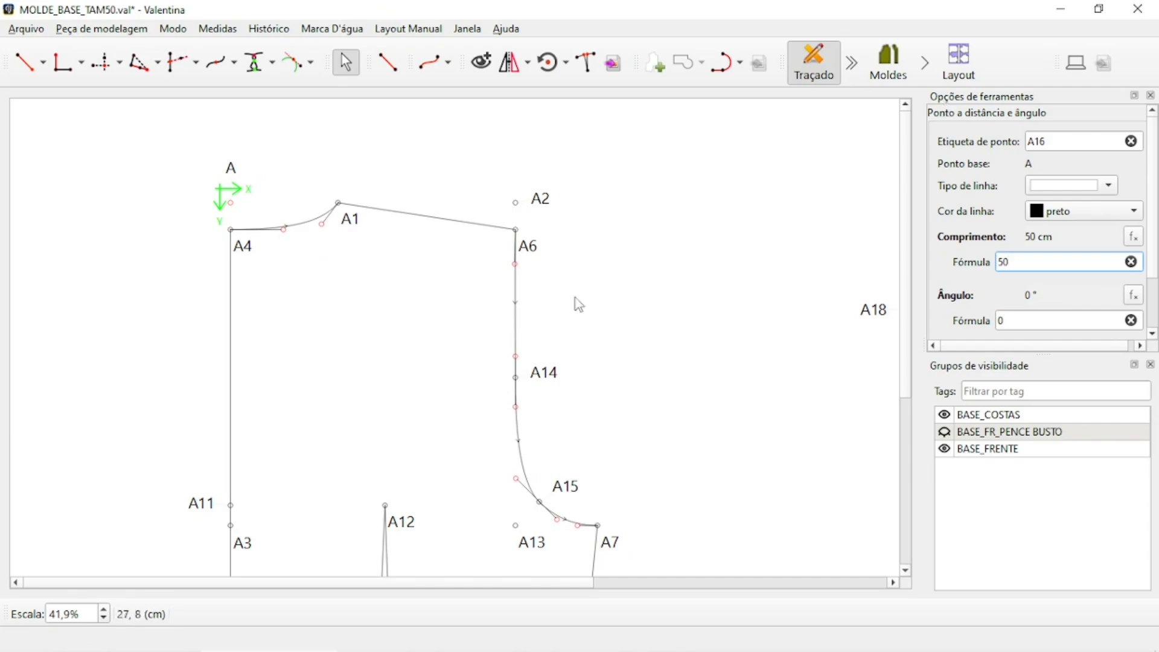
{"action": "scroll", "coordinate": [577, 302], "scroll_direction": "down", "scroll_amount": 5}
{"action": "scroll", "coordinate": [654, 306], "scroll_direction": "up", "scroll_amount": 2}
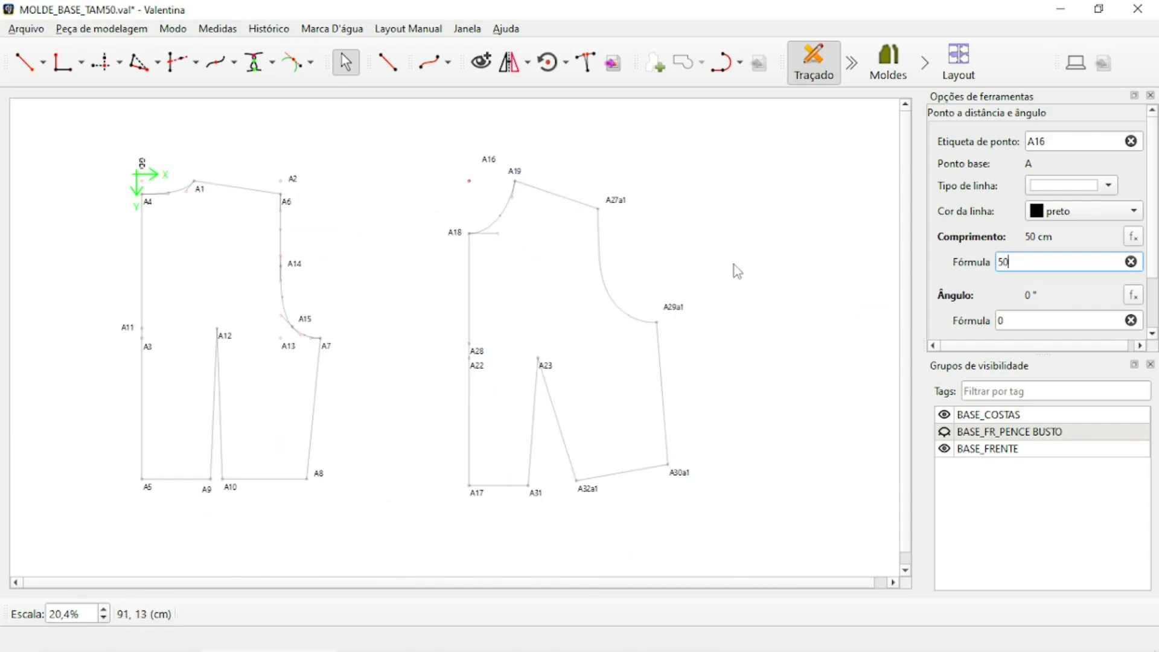
{"action": "key", "text": "Return"}
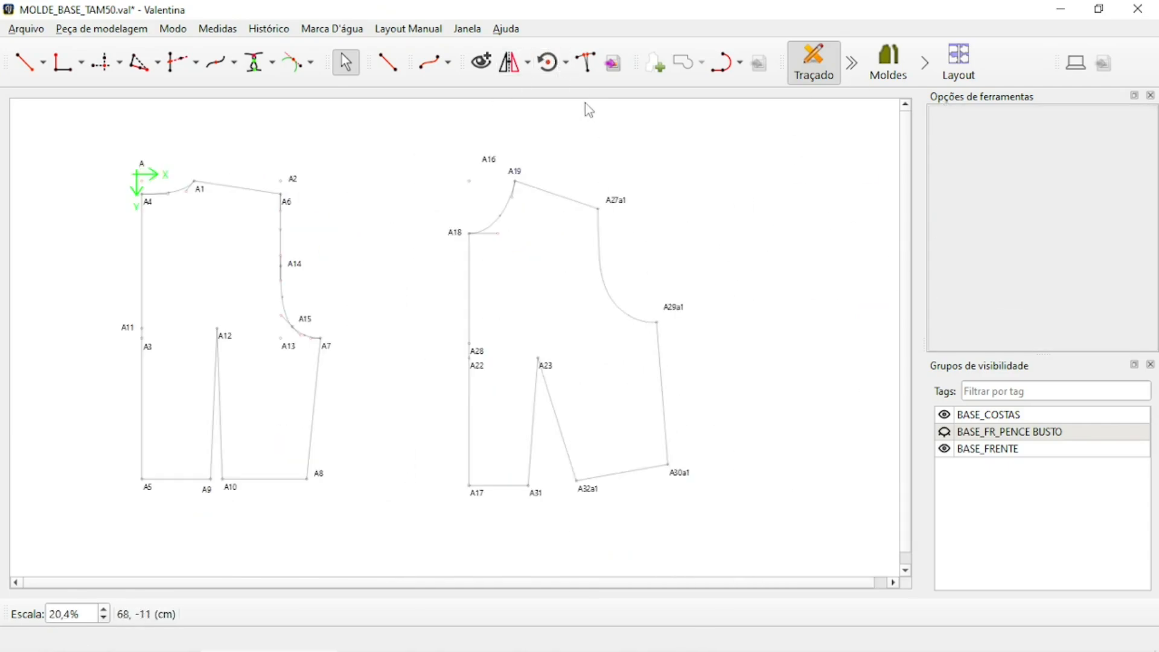
Save the pattern file
{"action": "key", "text": "ctrl+s"}
{"action": "left_click", "coordinate": [566, 62]}
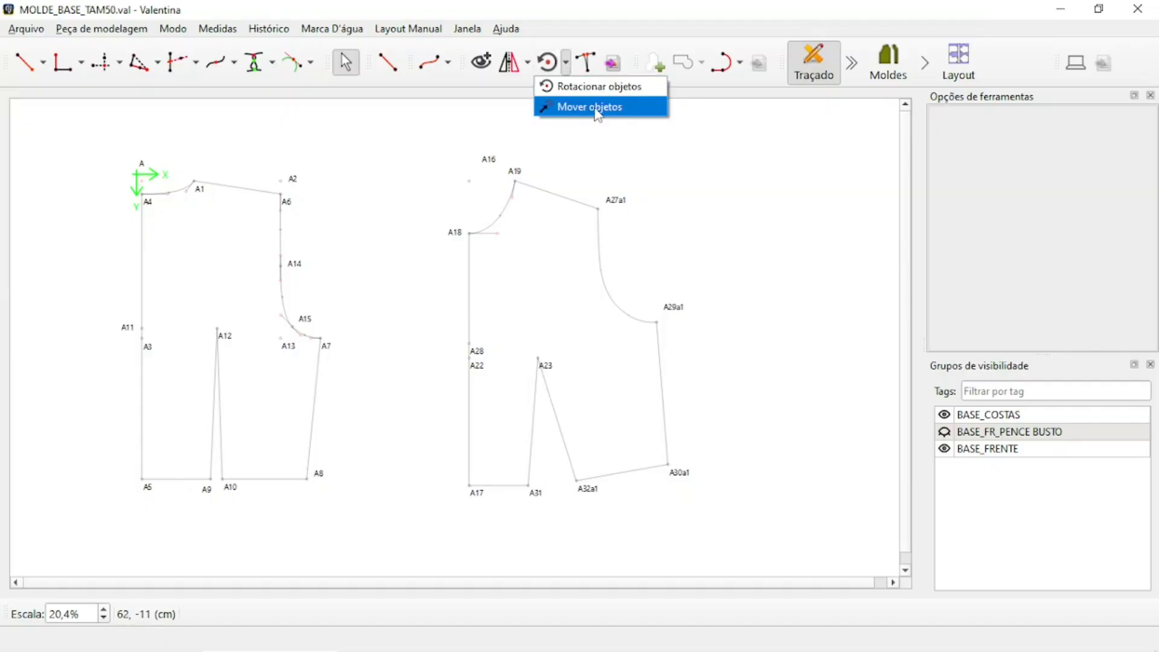
{"action": "left_click", "coordinate": [597, 108]}
{"action": "left_click_drag", "start_coordinate": [421, 137], "coordinate": [785, 535]}
{"action": "key", "text": "Return"}
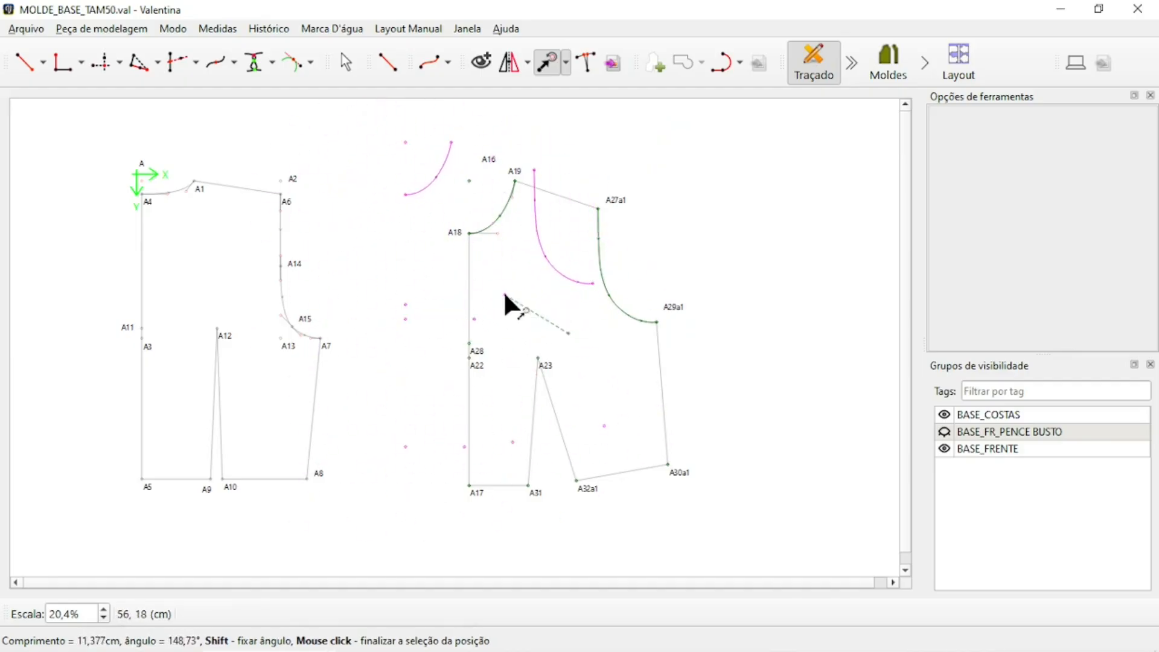
{"action": "scroll", "coordinate": [472, 295], "scroll_direction": "down", "scroll_amount": 3}
{"action": "scroll", "coordinate": [387, 281], "scroll_direction": "up", "scroll_amount": 2}
{"action": "scroll", "coordinate": [362, 296], "scroll_direction": "down", "scroll_amount": 2}
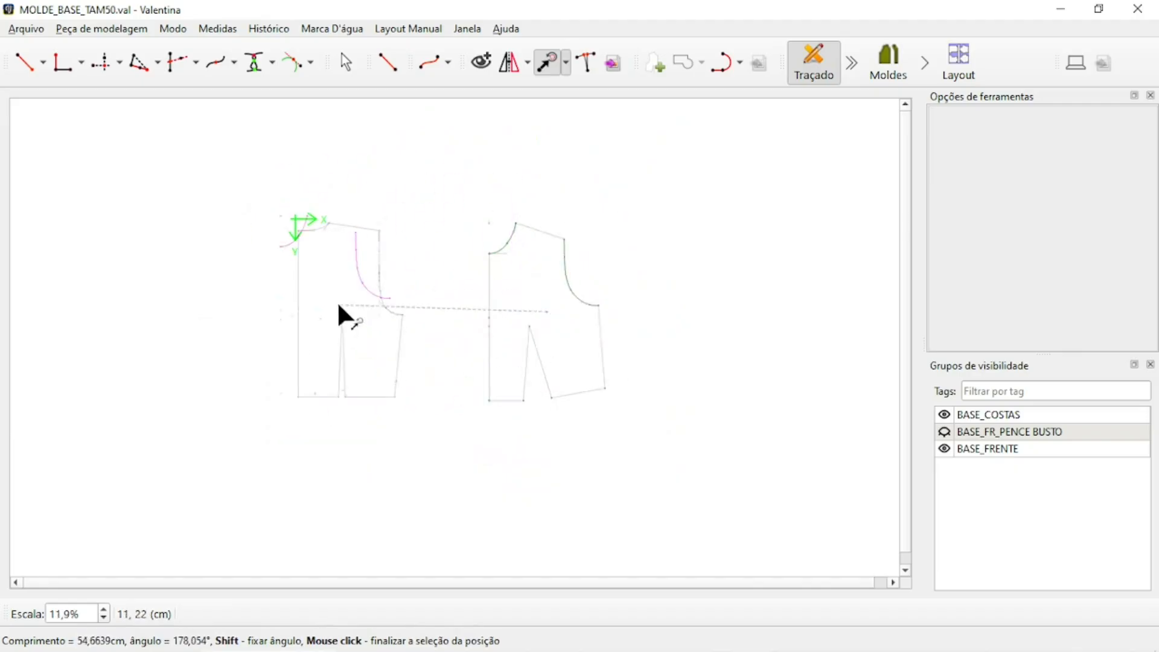
{"action": "scroll", "coordinate": [296, 344], "scroll_direction": "up", "scroll_amount": 5}
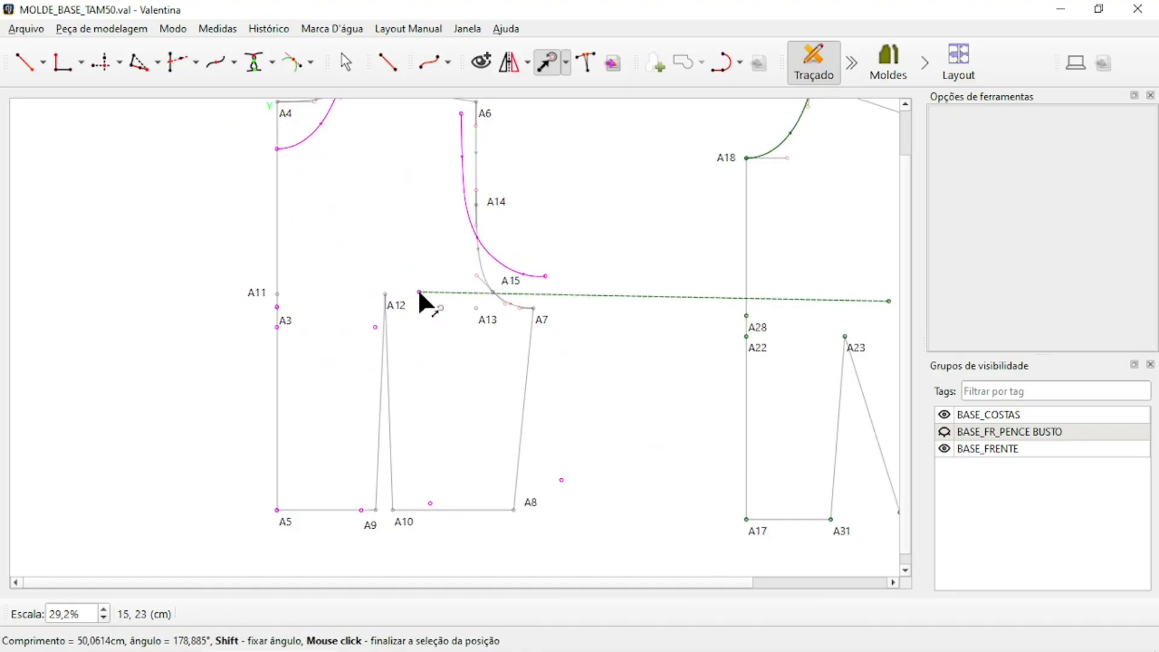
{"action": "scroll", "coordinate": [418, 289], "scroll_direction": "up", "scroll_amount": 2, "text": "ctrl"}
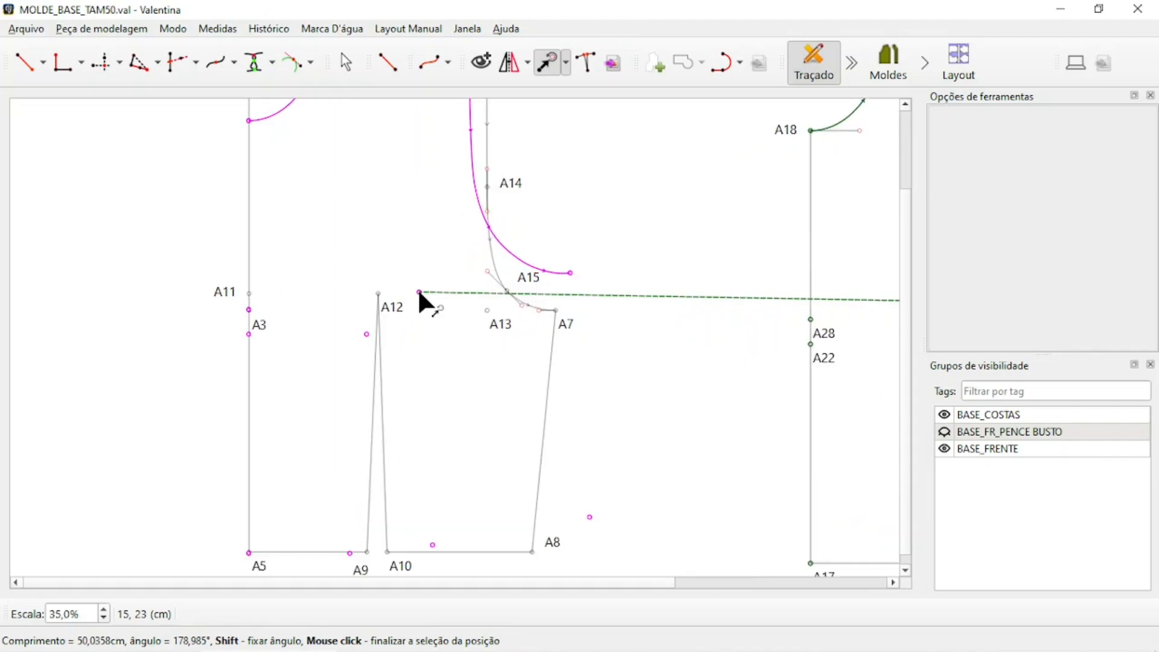
{"action": "scroll", "coordinate": [429, 274], "scroll_direction": "down", "scroll_amount": 2}
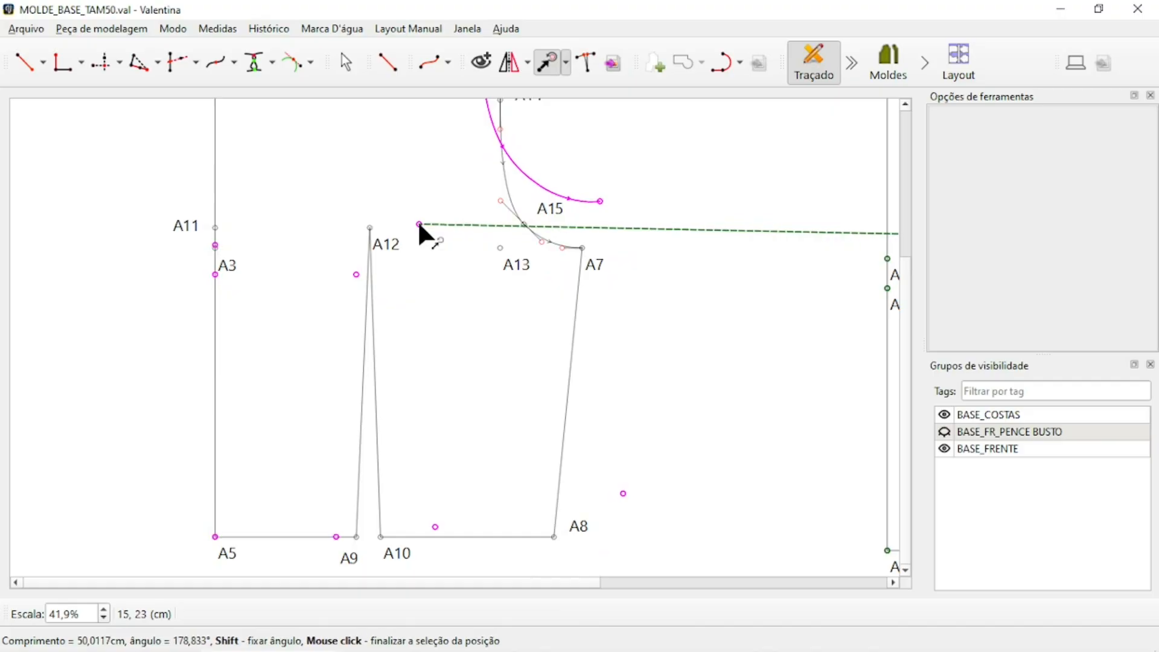
{"action": "left_click", "coordinate": [418, 224]}
{"action": "left_click", "coordinate": [423, 230]}
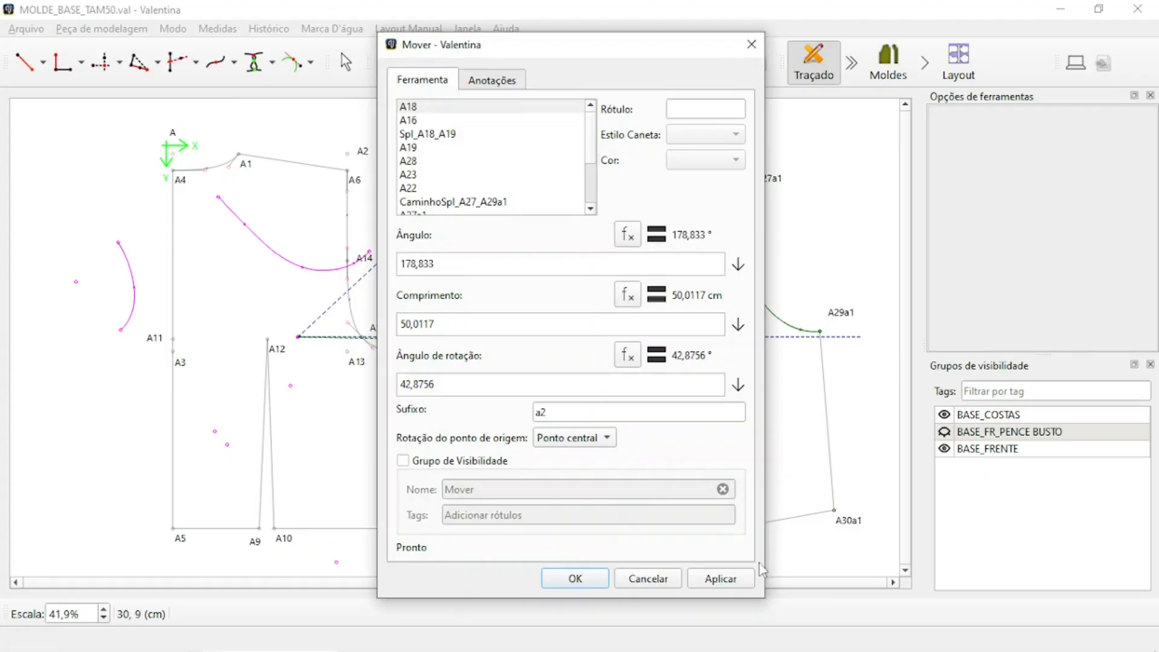
{"action": "left_click", "coordinate": [648, 578]}
Move a copy of the whole front bodice onto the back, with length 50,0061 cm, angle 178,859°, rotation 0° and suffix a2
{"action": "scroll", "coordinate": [441, 215], "scroll_direction": "down", "scroll_amount": 5}
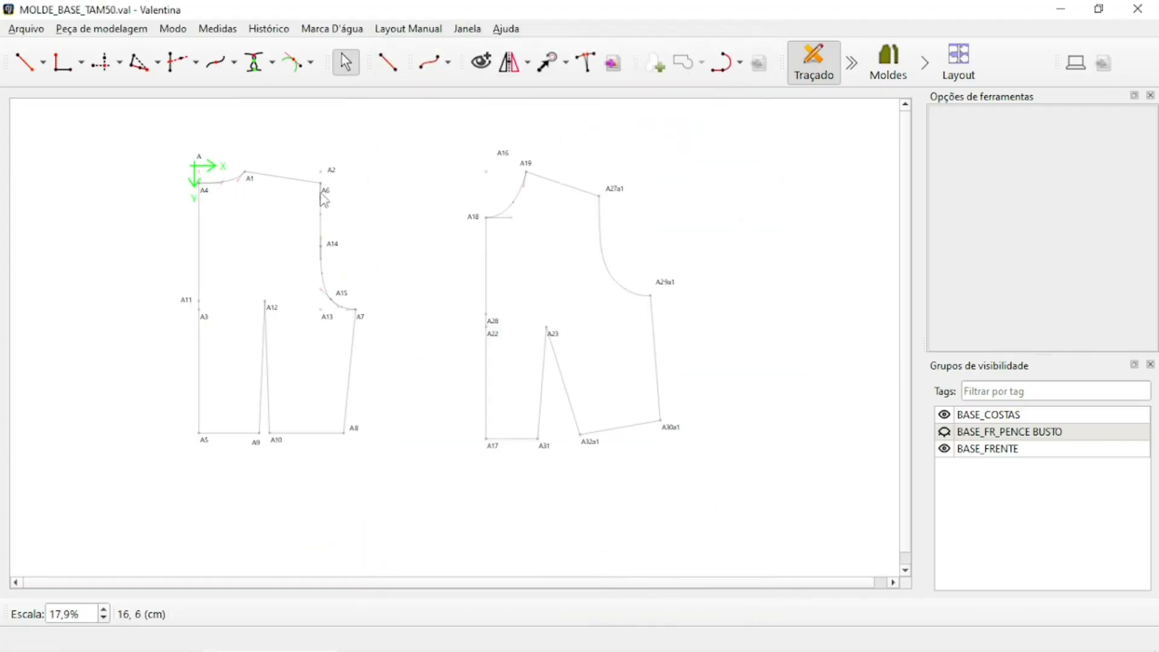
{"action": "left_click", "coordinate": [565, 62]}
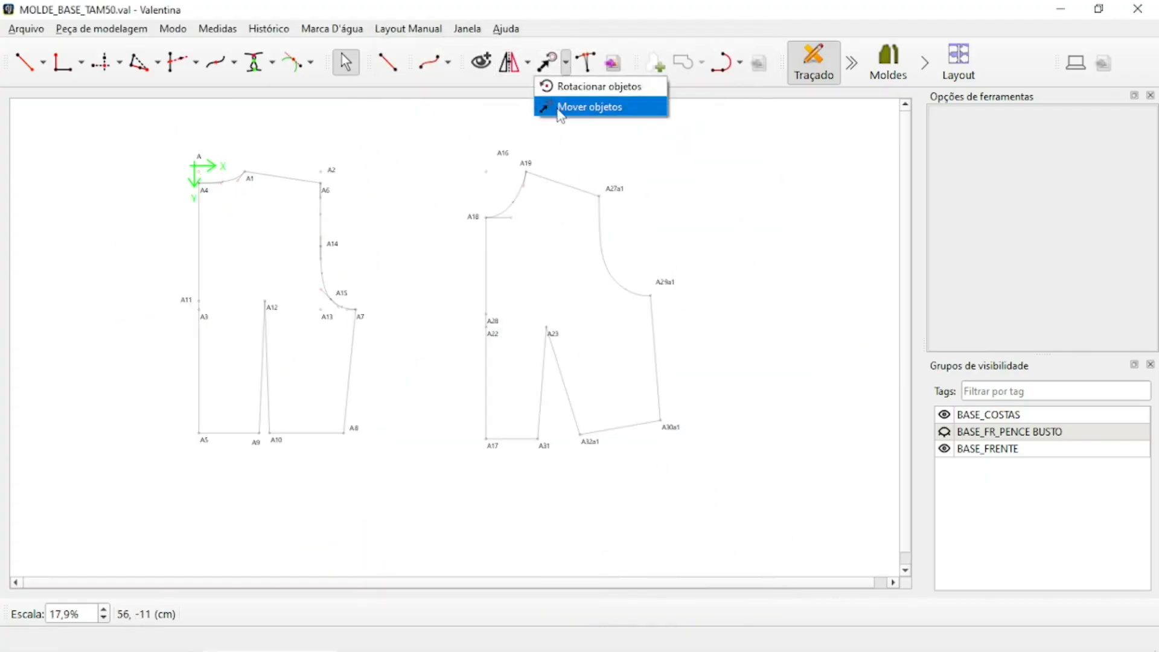
{"action": "left_click", "coordinate": [562, 106]}
{"action": "left_click_drag", "start_coordinate": [454, 126], "coordinate": [812, 549]}
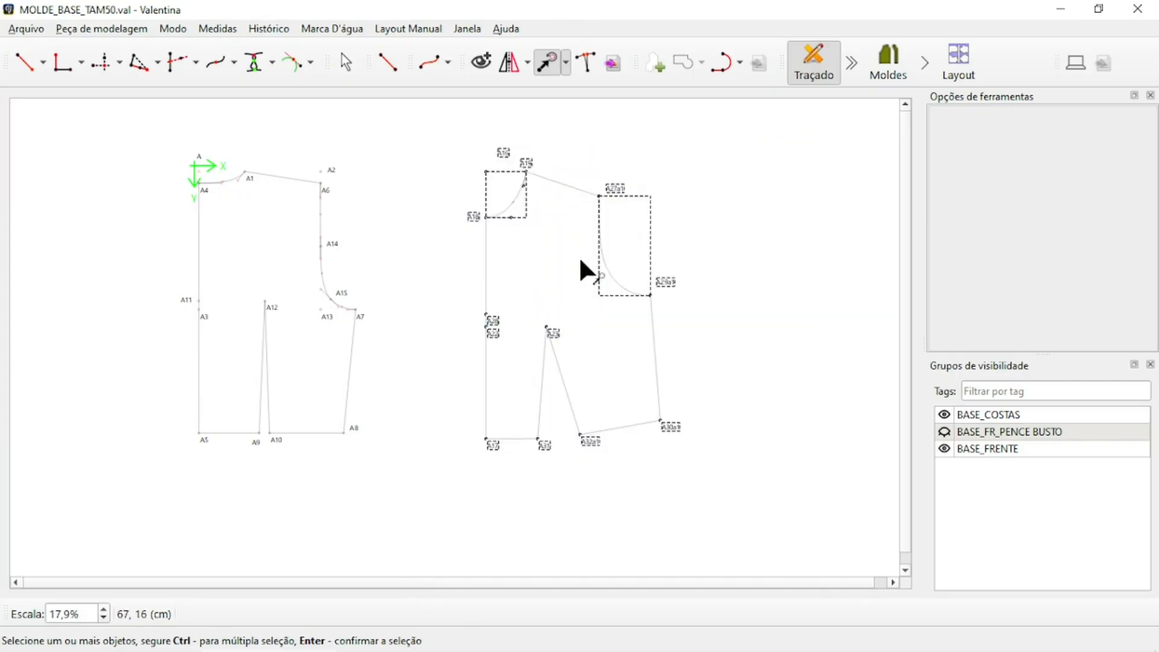
{"action": "key", "text": "Return"}
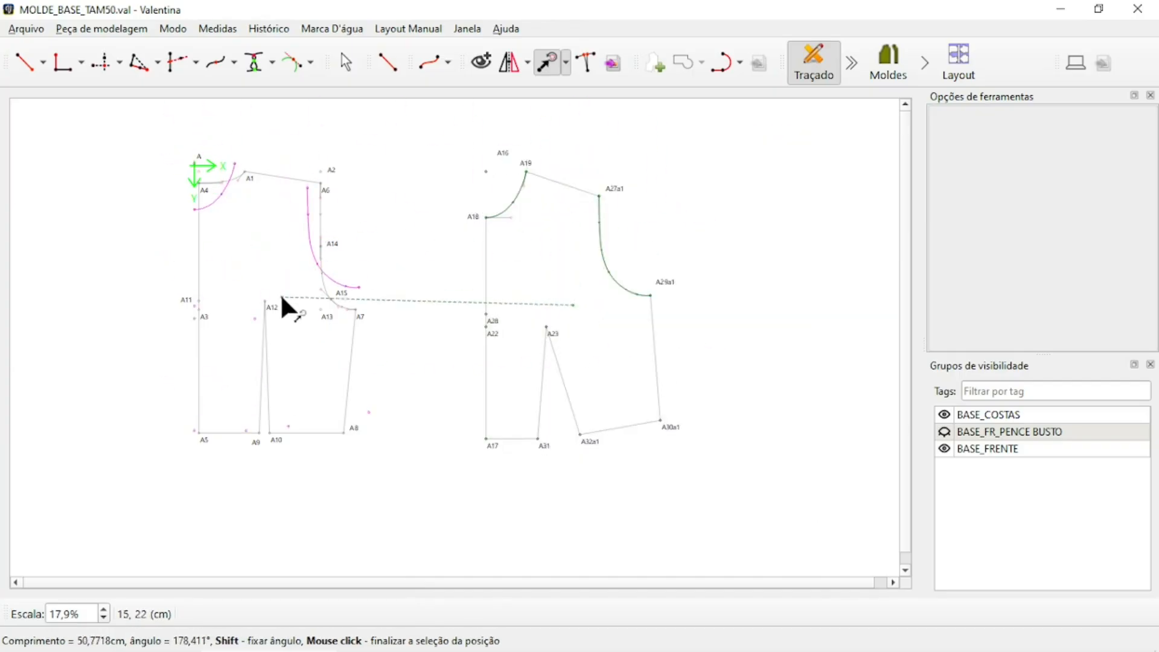
{"action": "scroll", "coordinate": [281, 295], "scroll_direction": "up", "scroll_amount": 2}
{"action": "scroll", "coordinate": [283, 301], "scroll_direction": "up", "scroll_amount": 1}
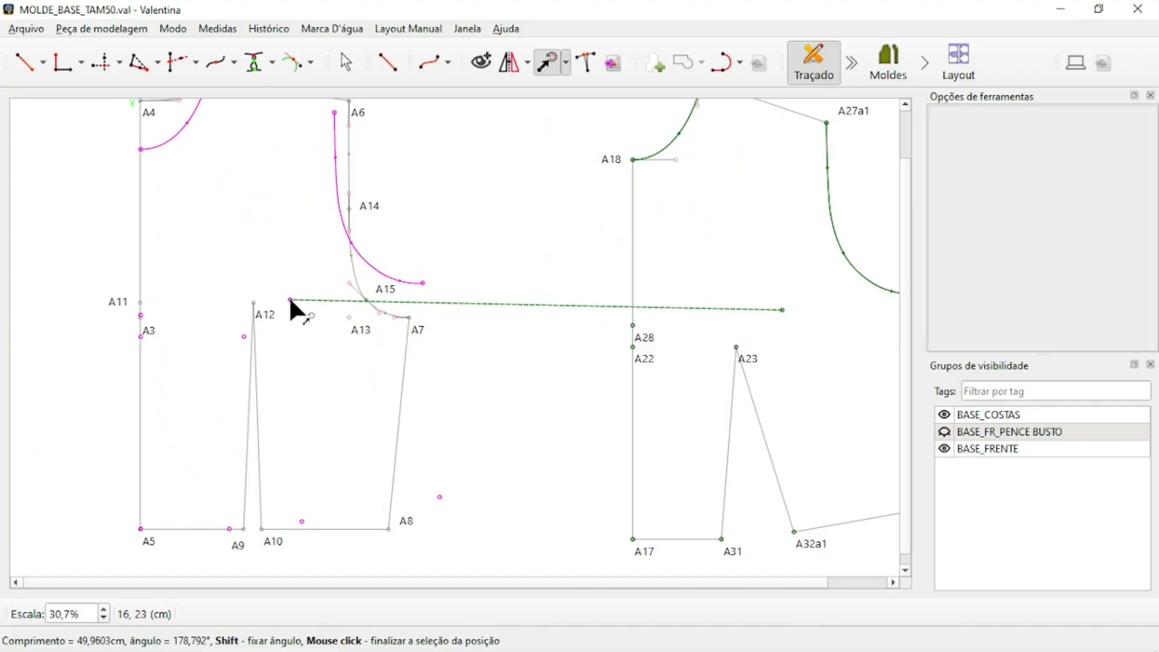
{"action": "scroll", "coordinate": [291, 300], "scroll_direction": "up", "scroll_amount": 3}
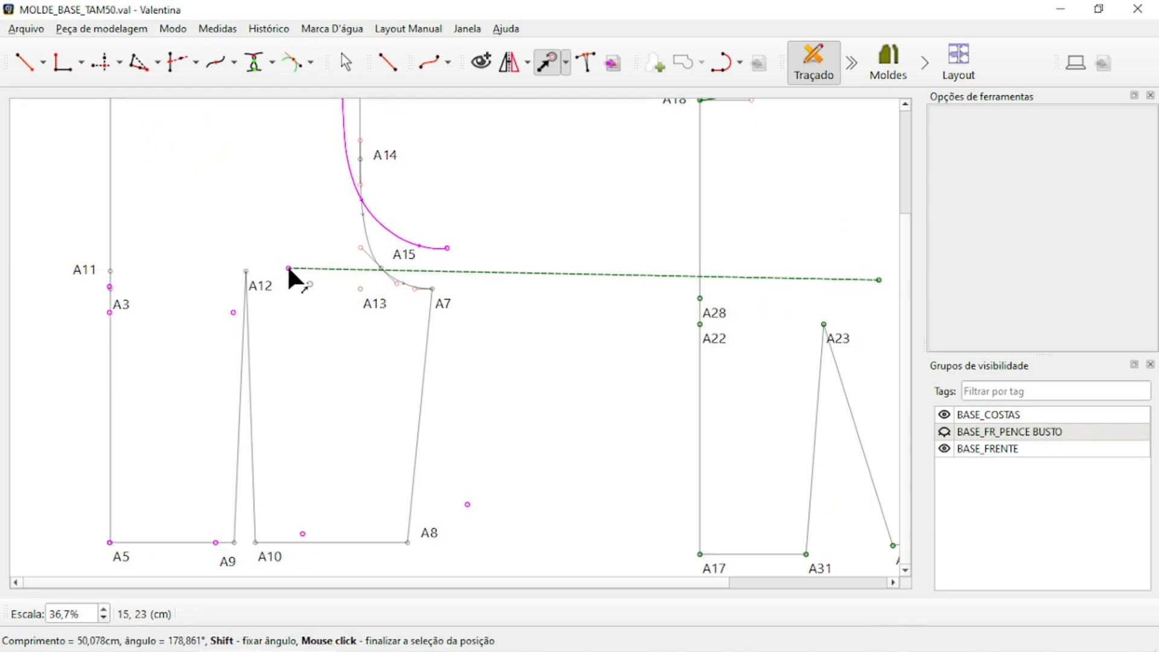
{"action": "left_click", "coordinate": [289, 268]}
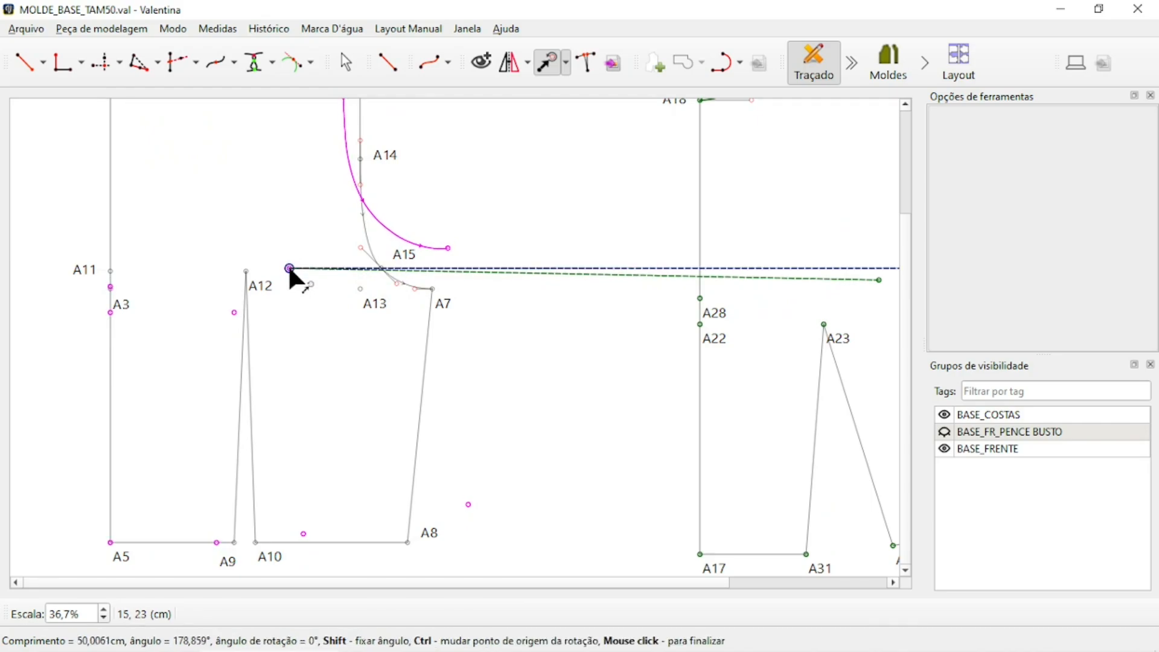
{"action": "left_click", "coordinate": [290, 269]}
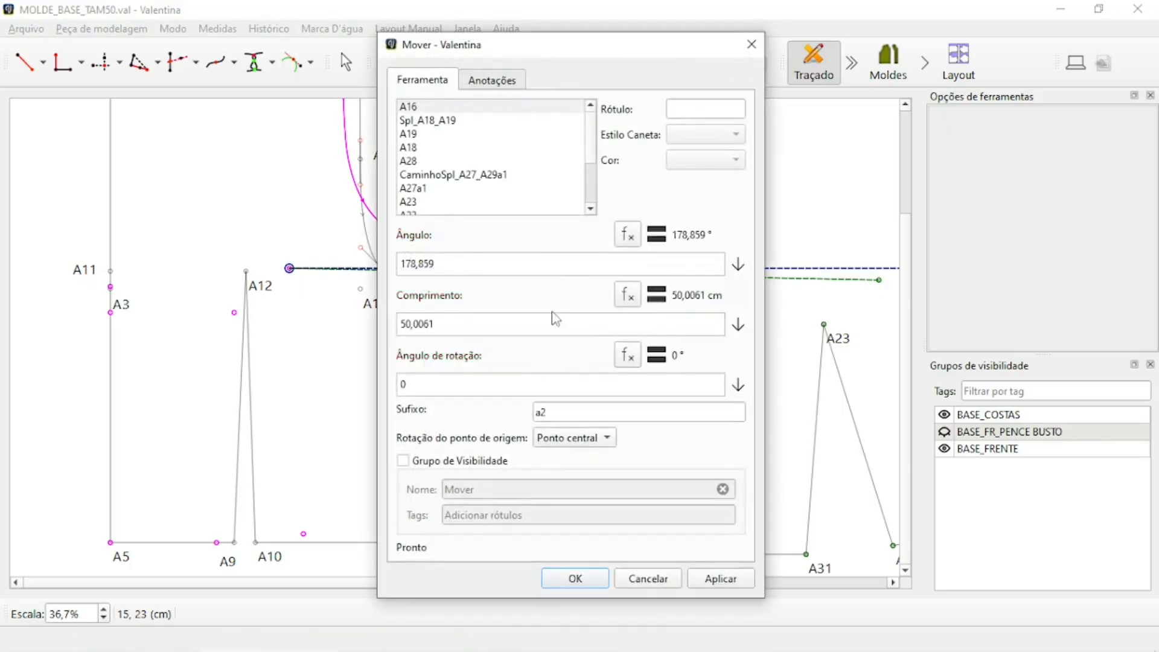
{"action": "left_click", "coordinate": [583, 580]}
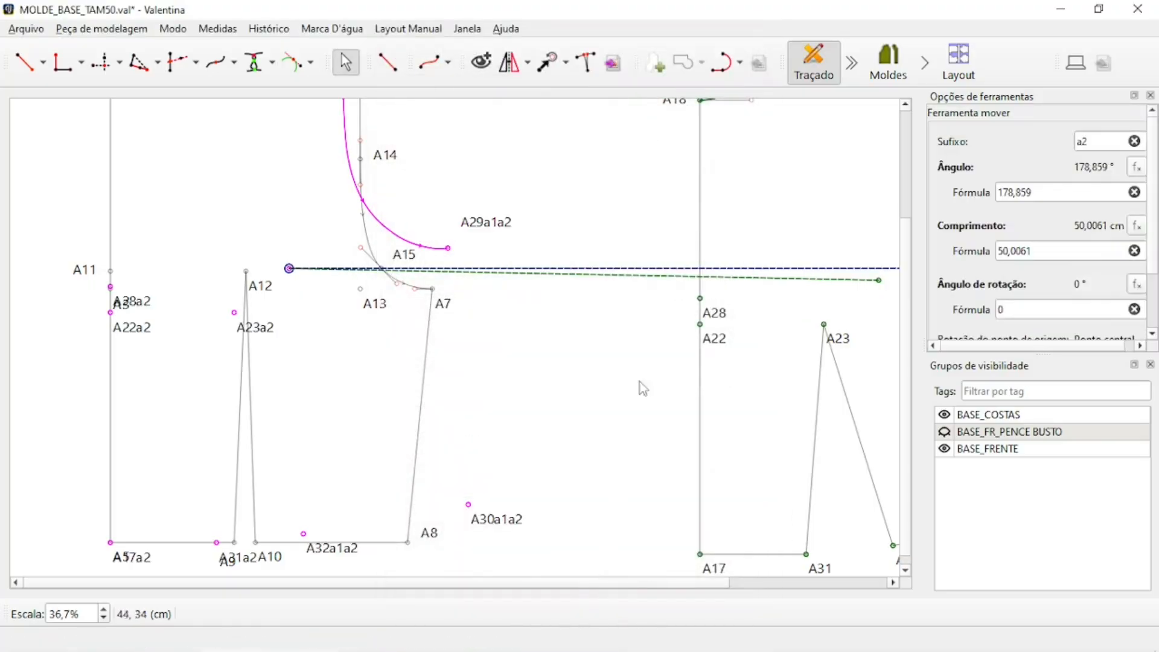
Separate the overlapping A5 and A17a2 labels, placing them on opposite sides of the waist corner point
{"action": "scroll", "coordinate": [762, 287], "scroll_direction": "down", "scroll_amount": 1}
{"action": "scroll", "coordinate": [296, 457], "scroll_direction": "up", "scroll_amount": 10}
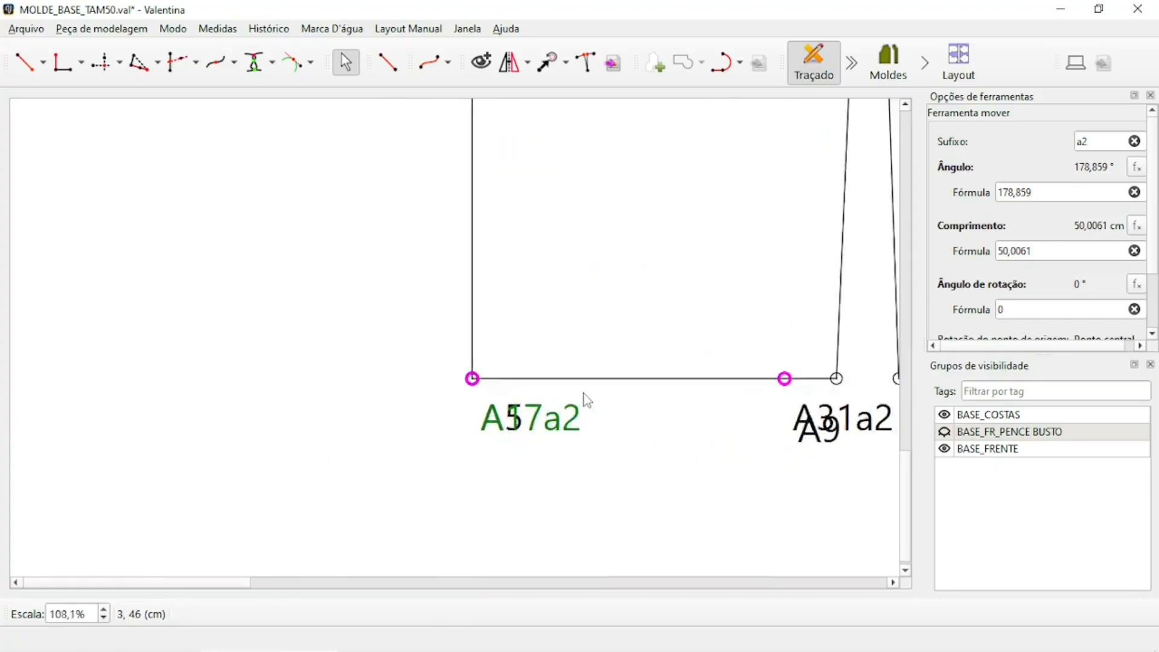
{"action": "left_click_drag", "start_coordinate": [356, 365], "coordinate": [320, 450]}
{"action": "left_click_drag", "start_coordinate": [338, 387], "coordinate": [45, 357]}
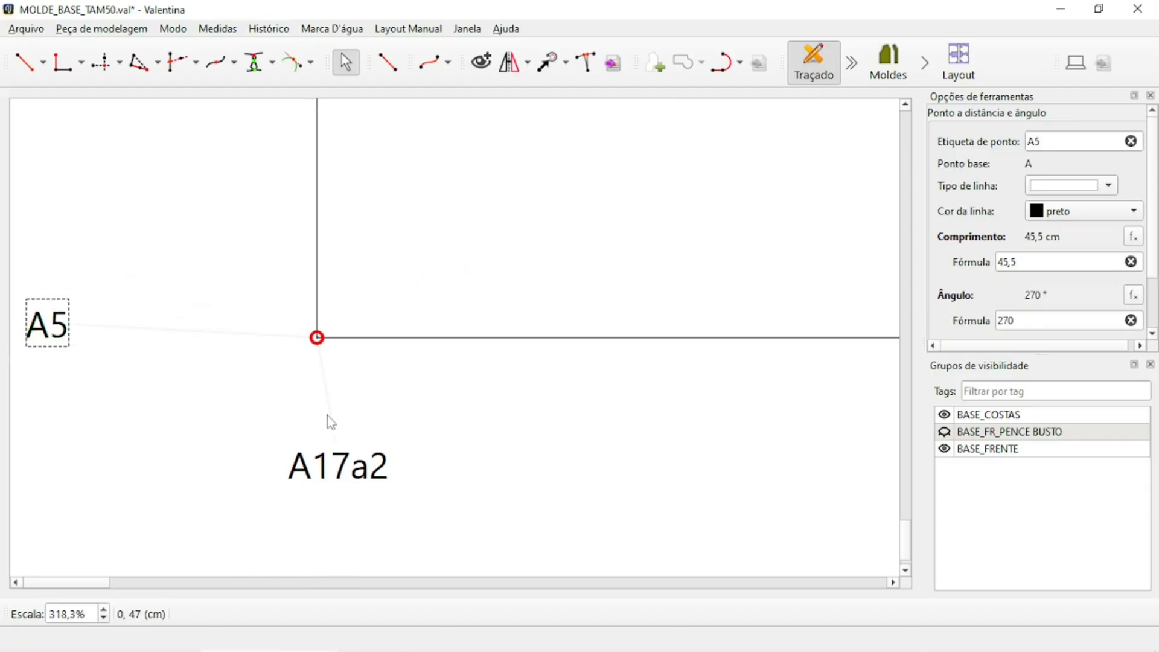
{"action": "left_click_drag", "start_coordinate": [336, 487], "coordinate": [429, 313]}
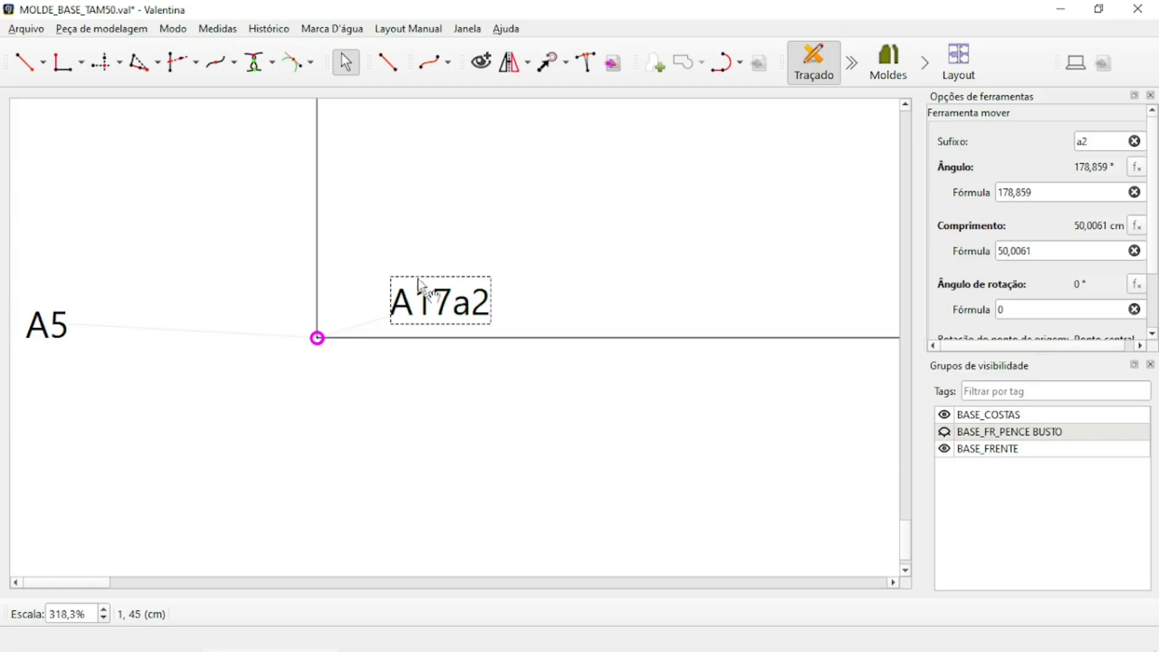
Hide the BASE_FRENTE and BASE_COSTAS visibility groups to isolate the moved copy
{"action": "scroll", "coordinate": [342, 422], "scroll_direction": "down", "scroll_amount": 10, "text": "ctrl"}
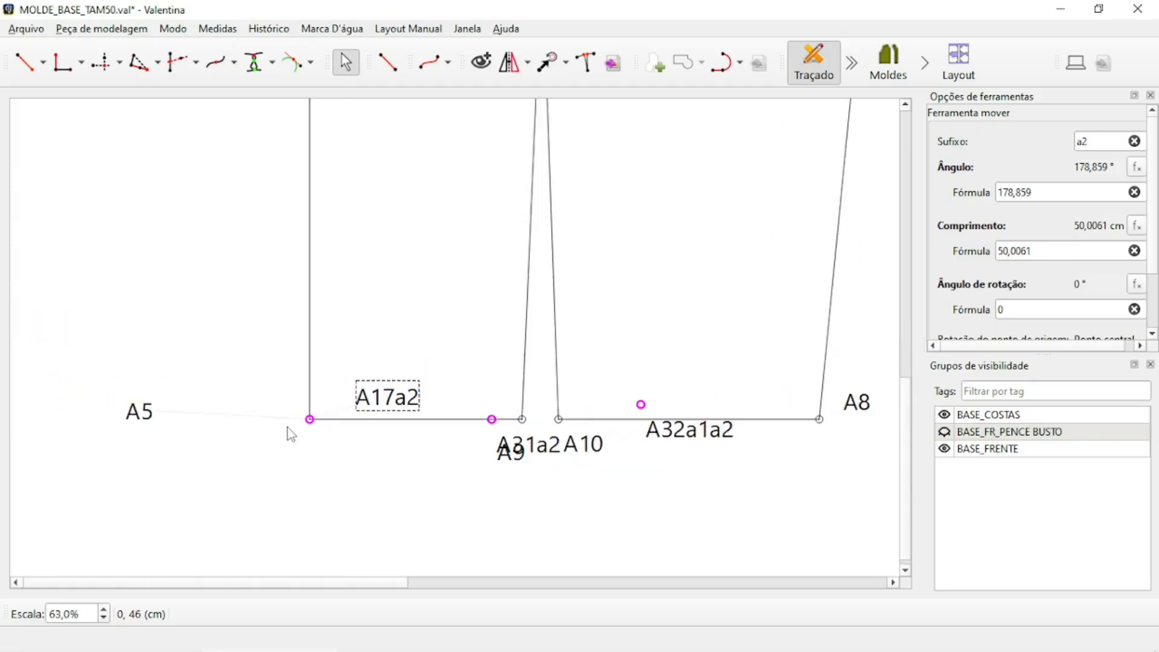
{"action": "scroll", "coordinate": [397, 456], "scroll_direction": "down", "scroll_amount": 6, "text": "ctrl"}
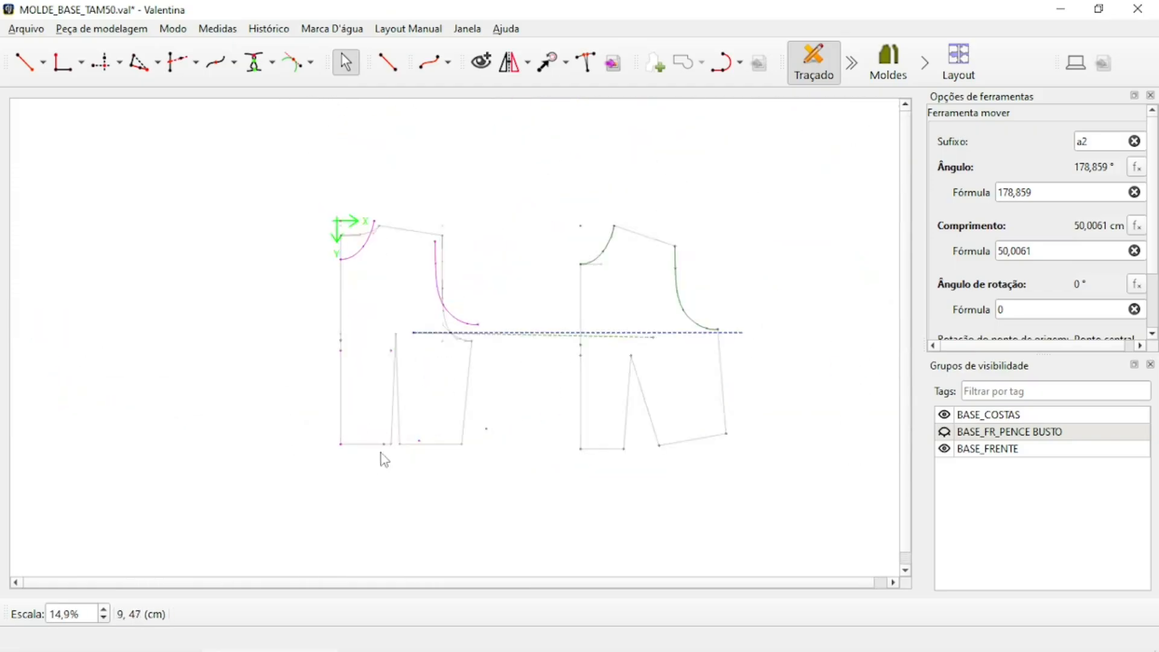
{"action": "left_click", "coordinate": [945, 449]}
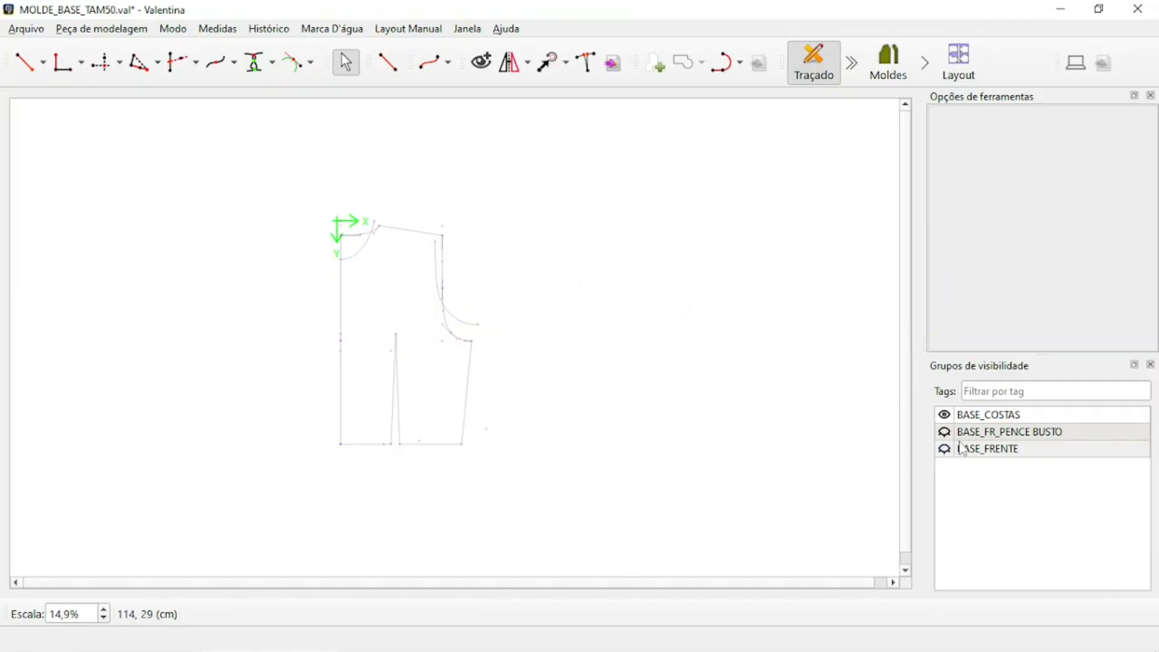
{"action": "left_click", "coordinate": [944, 416]}
{"action": "scroll", "coordinate": [294, 383], "scroll_direction": "up", "scroll_amount": 2, "text": "ctrl"}
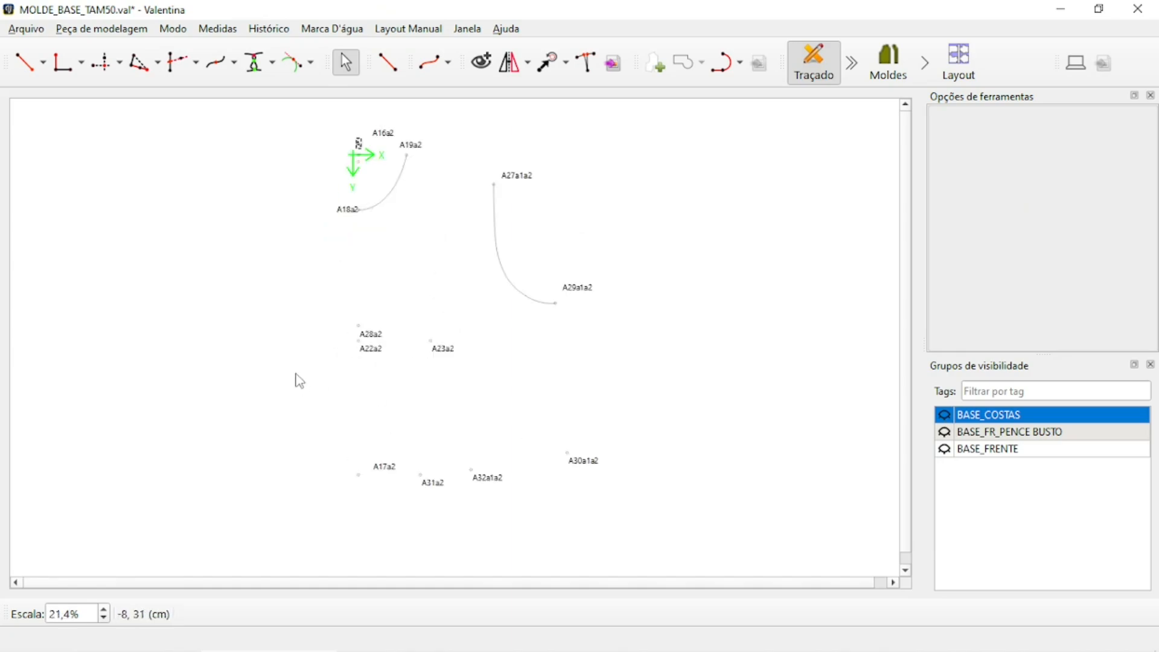
{"action": "scroll", "coordinate": [429, 305], "scroll_direction": "up", "scroll_amount": 1, "text": "ctrl"}
Move the A18a2 label outward, clear of its point and the neckline curve
{"action": "left_click", "coordinate": [326, 198]}
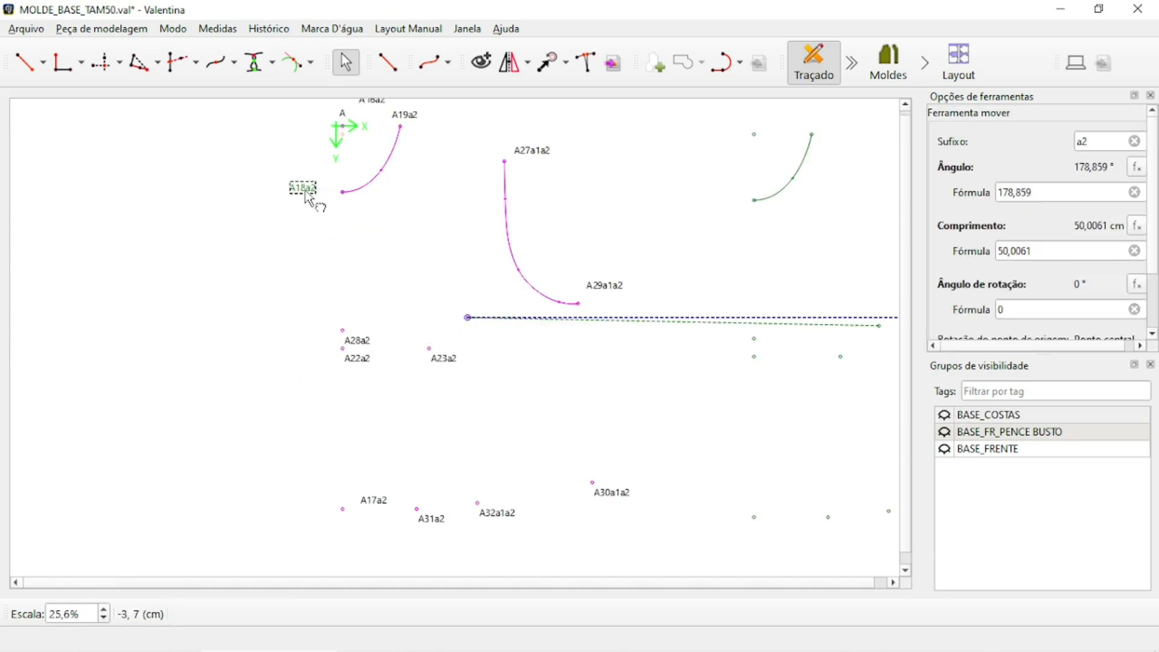
{"action": "key", "text": "Escape"}
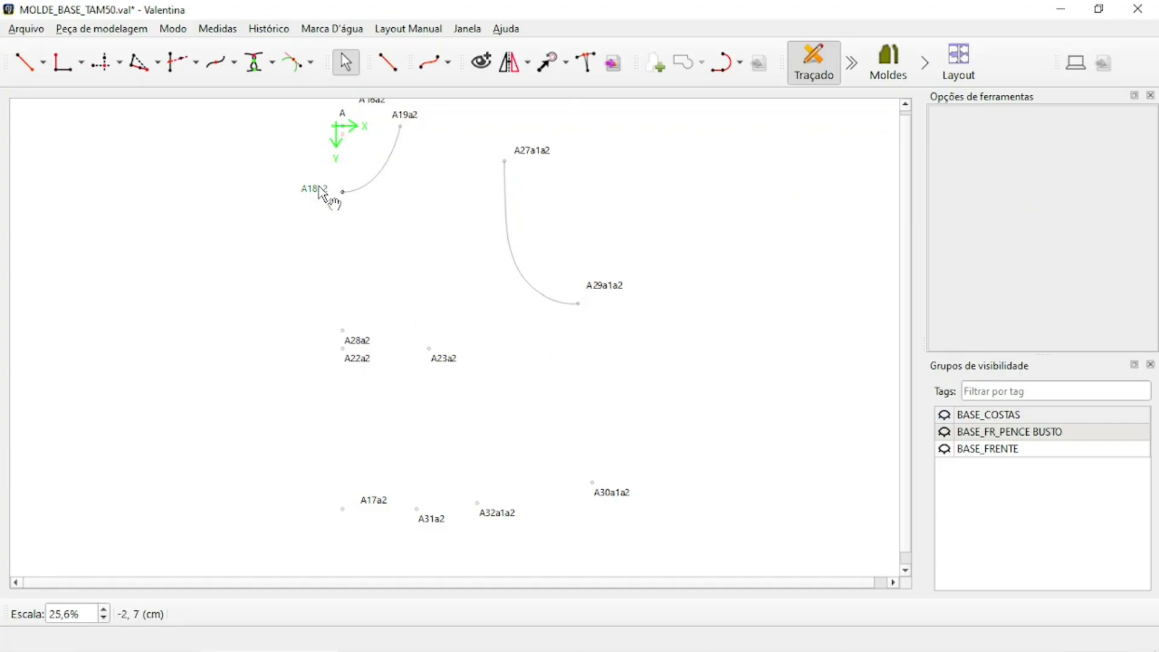
{"action": "left_click", "coordinate": [332, 199]}
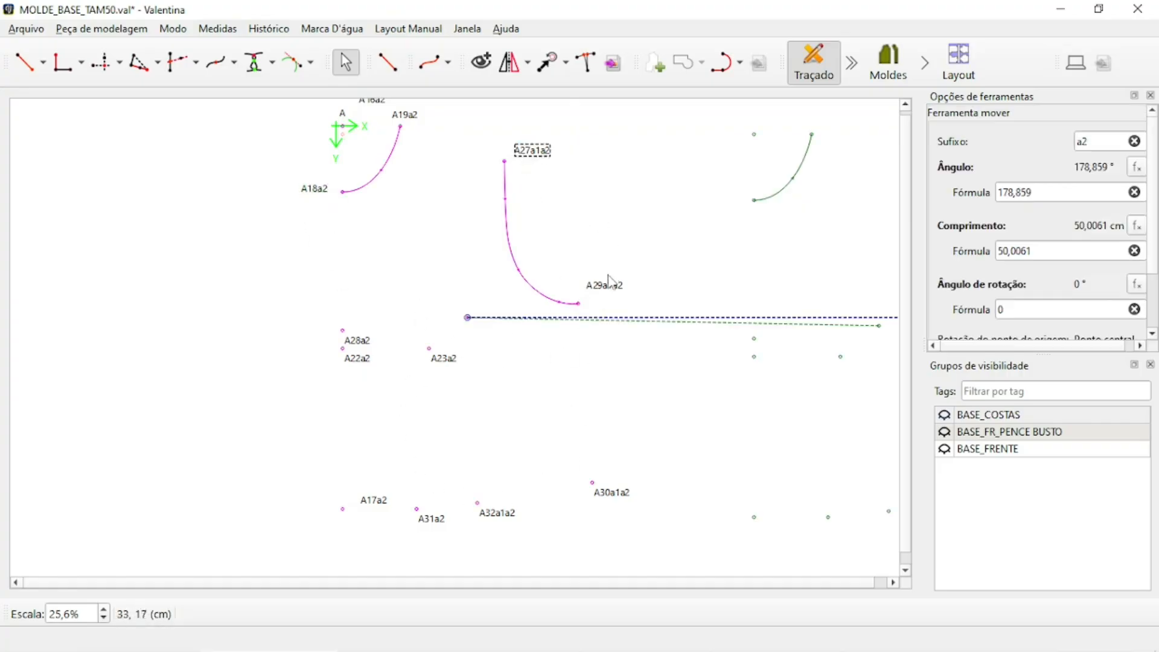
{"action": "key", "text": "Escape"}
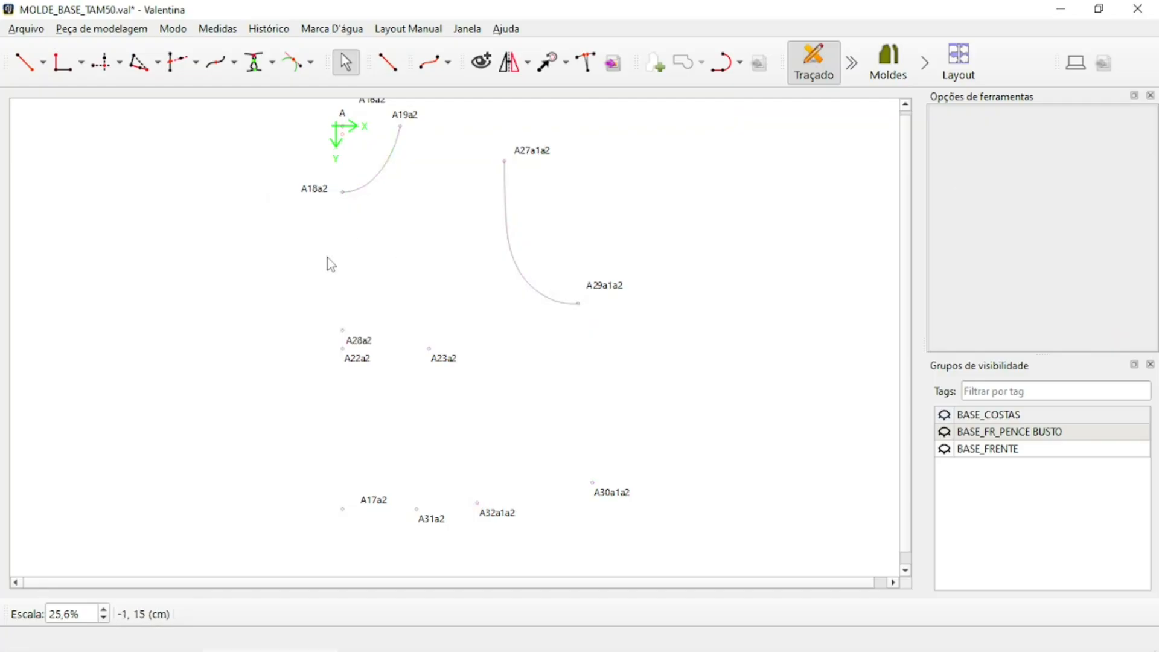
Draw the centre-front line from A18a2 to A17a2 and the shoulder line from A19a2 to A27a1a2
{"action": "left_click", "coordinate": [395, 66]}
{"action": "left_click", "coordinate": [323, 189]}
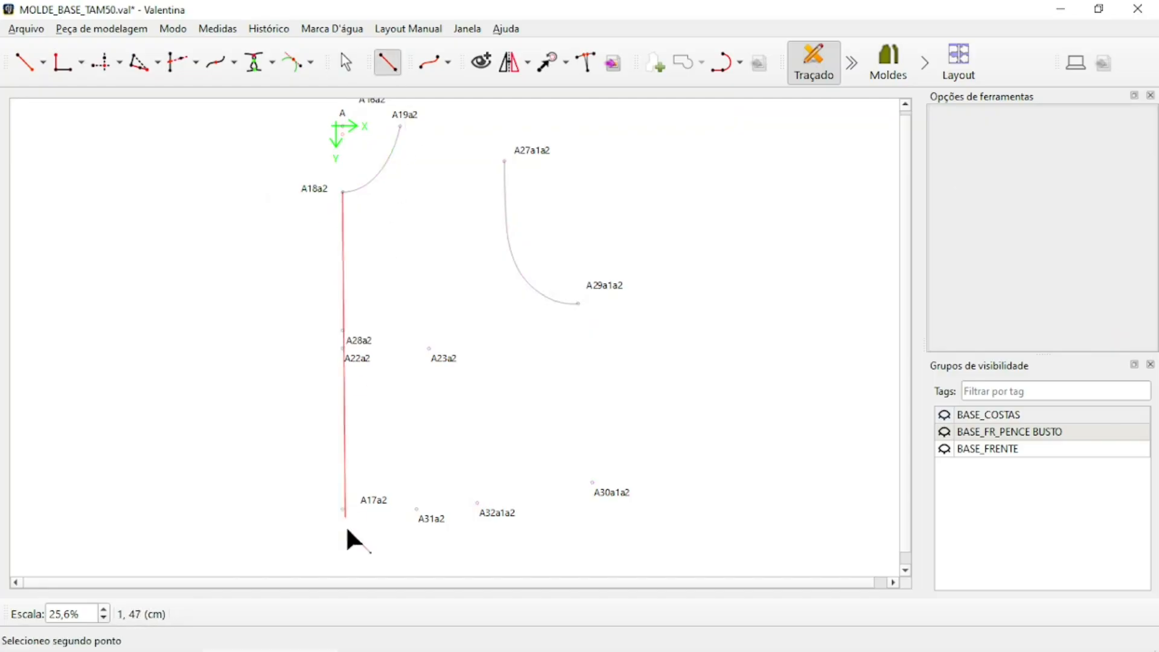
{"action": "left_click", "coordinate": [371, 500]}
{"action": "key", "text": "alt+l"}
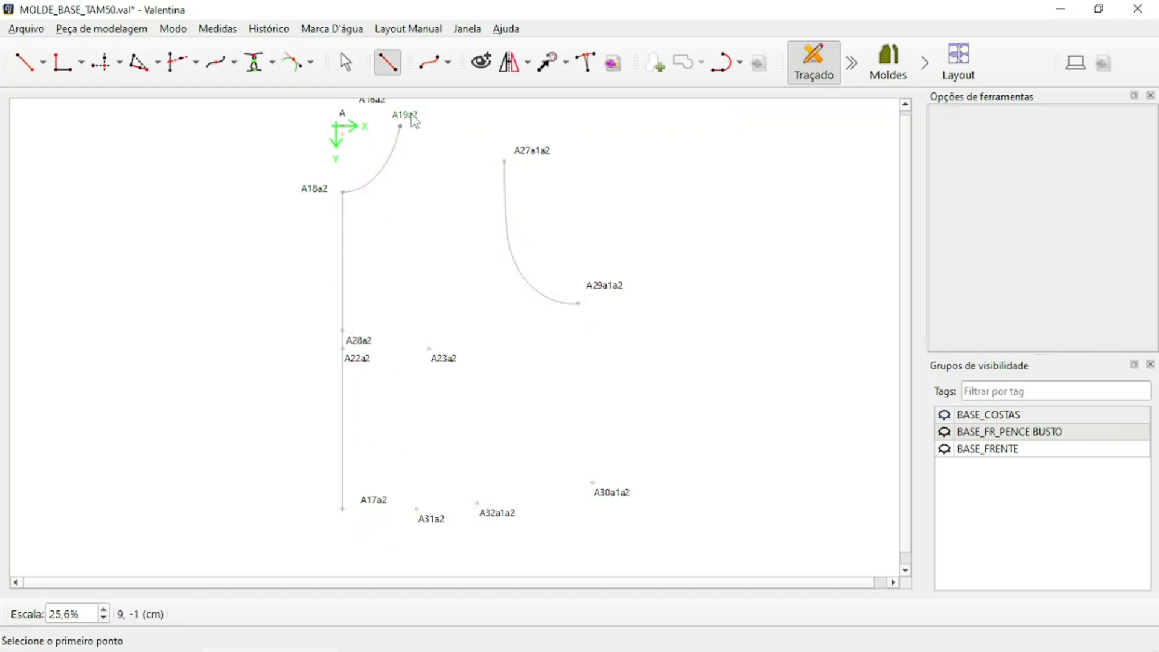
{"action": "left_click", "coordinate": [413, 119]}
{"action": "left_click", "coordinate": [529, 157]}
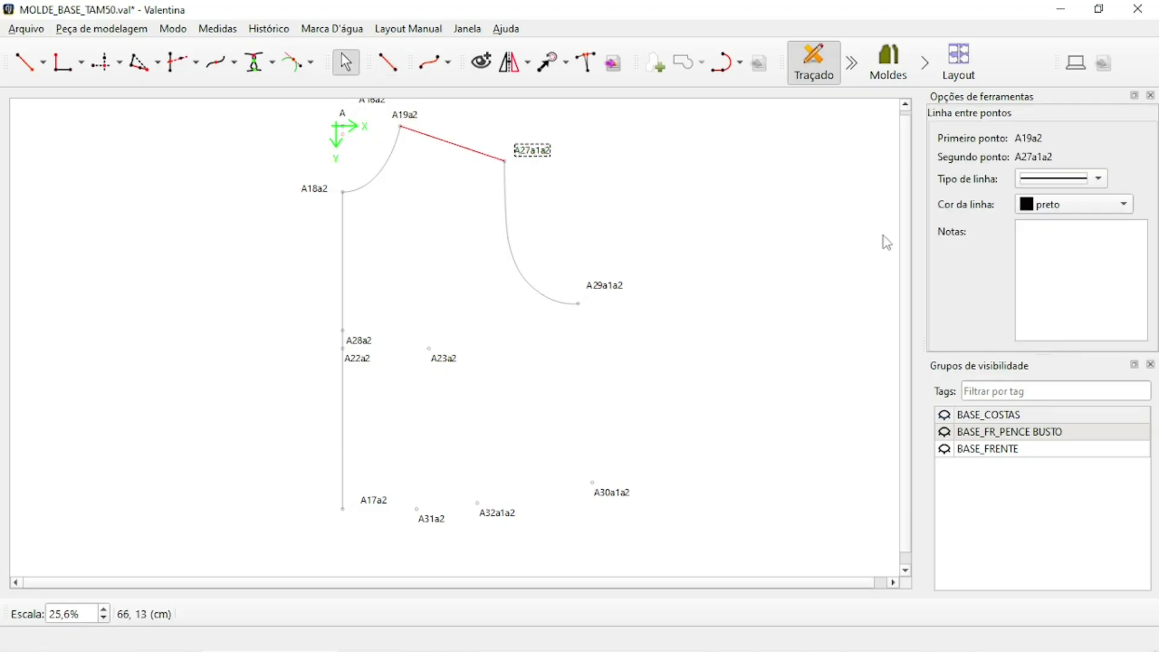
Try dark pink (rosa escuro) as the shoulder line's colour, check the moved objects' properties, and restore the line to black (preto)
{"action": "left_click", "coordinate": [1095, 205]}
{"action": "left_click", "coordinate": [1062, 344]}
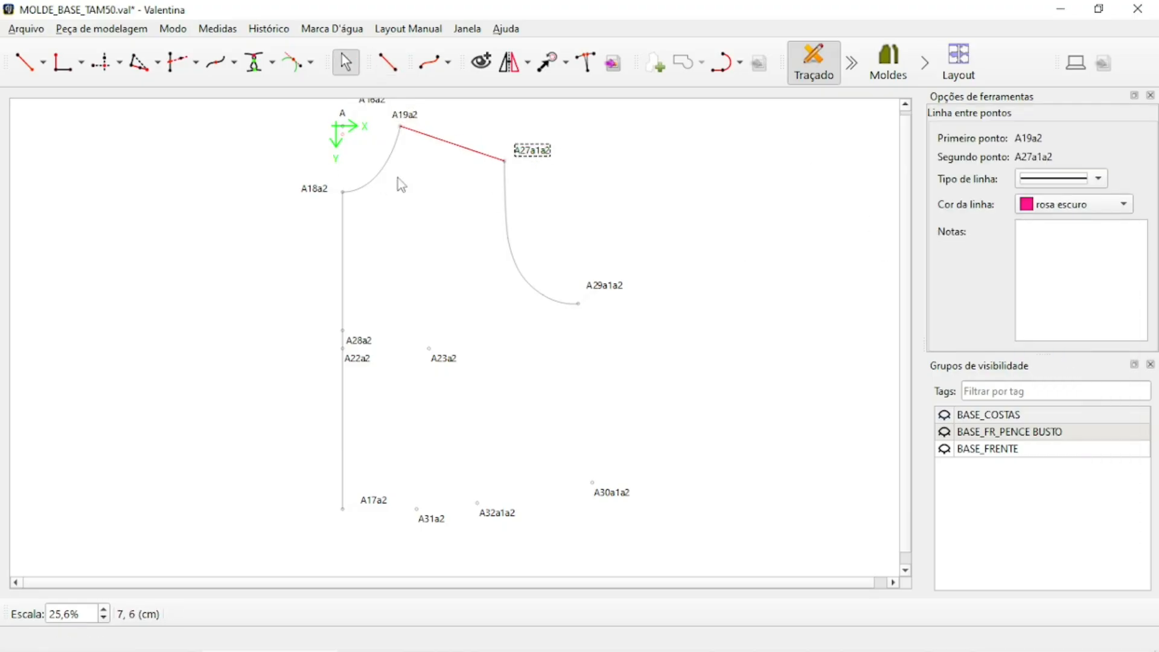
{"action": "key", "text": "alt+m"}
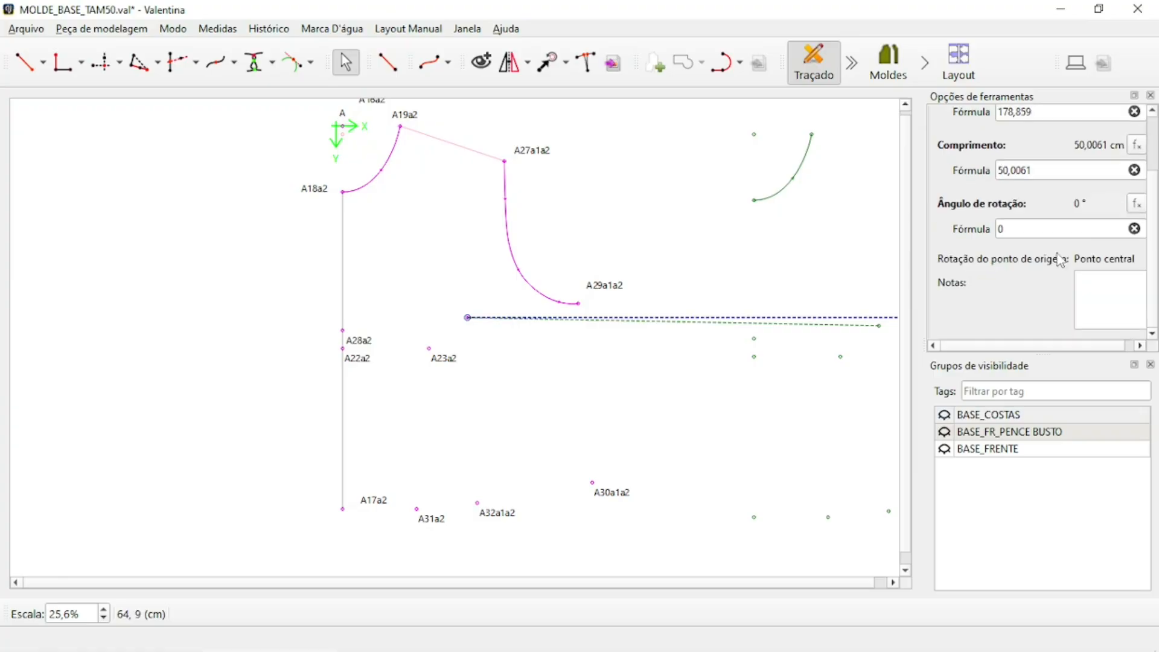
{"action": "scroll", "coordinate": [1087, 237], "scroll_direction": "up", "scroll_amount": 2}
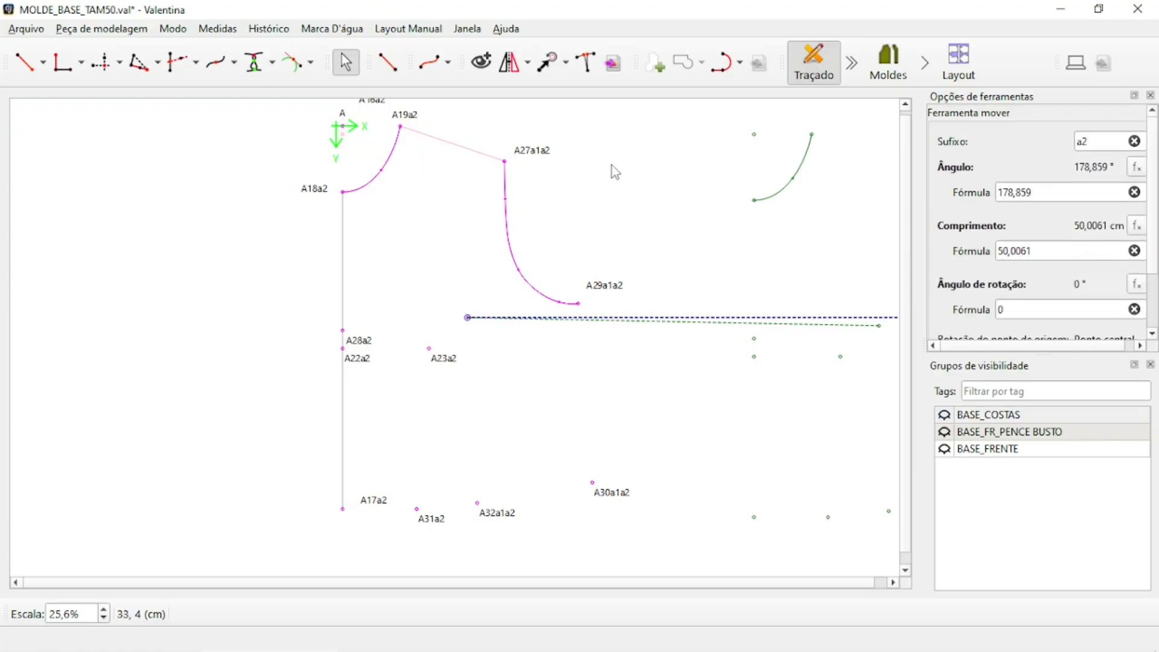
{"action": "key", "text": "Escape"}
{"action": "left_click", "coordinate": [457, 150]}
{"action": "left_click", "coordinate": [1096, 205]}
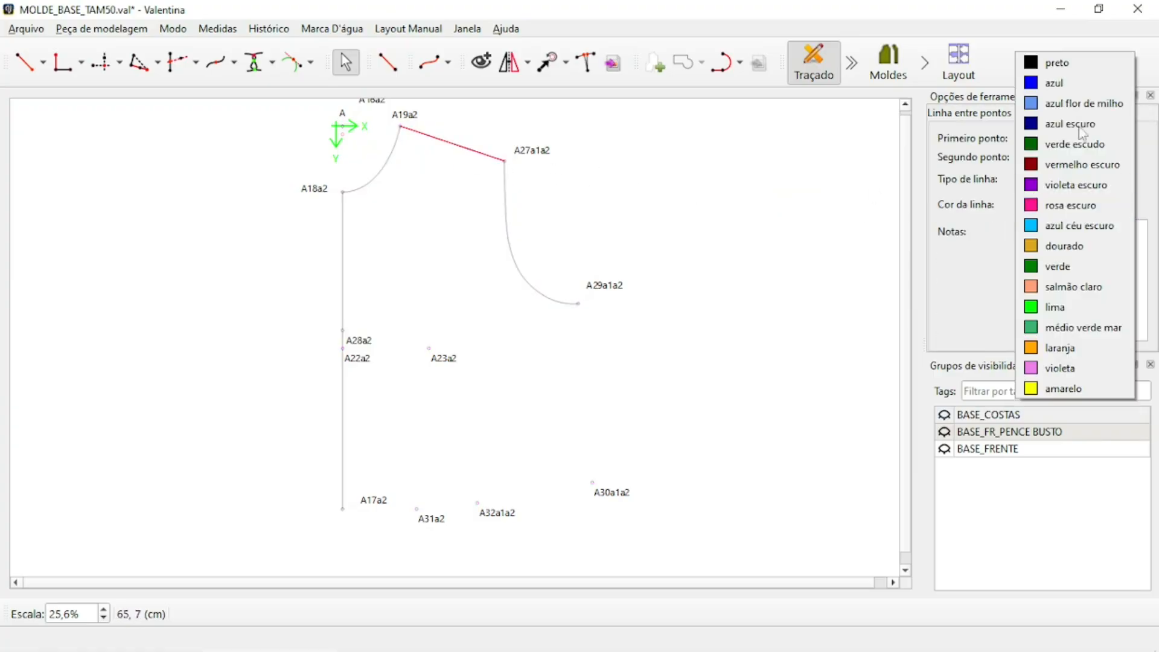
{"action": "left_click", "coordinate": [1053, 60]}
{"action": "left_click", "coordinate": [678, 199]}
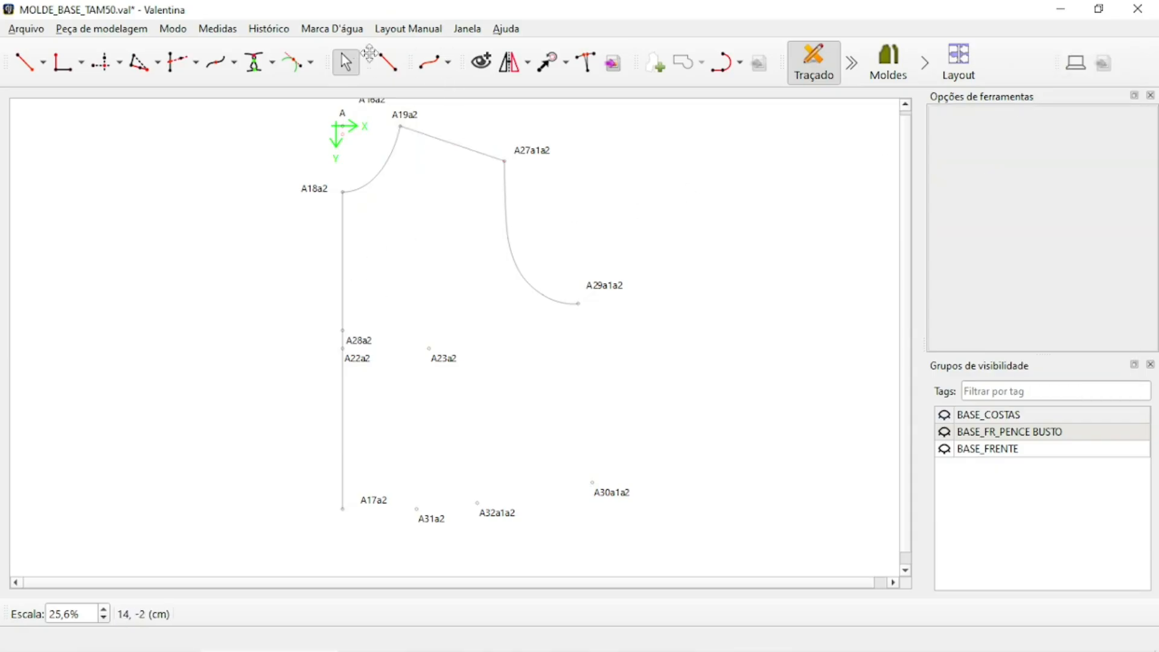
Draw the side line from A29a1a2 to A30a1a2 and the waist line from A30a1a2 to A32a1a2
{"action": "left_click", "coordinate": [388, 61]}
{"action": "left_click", "coordinate": [608, 295]}
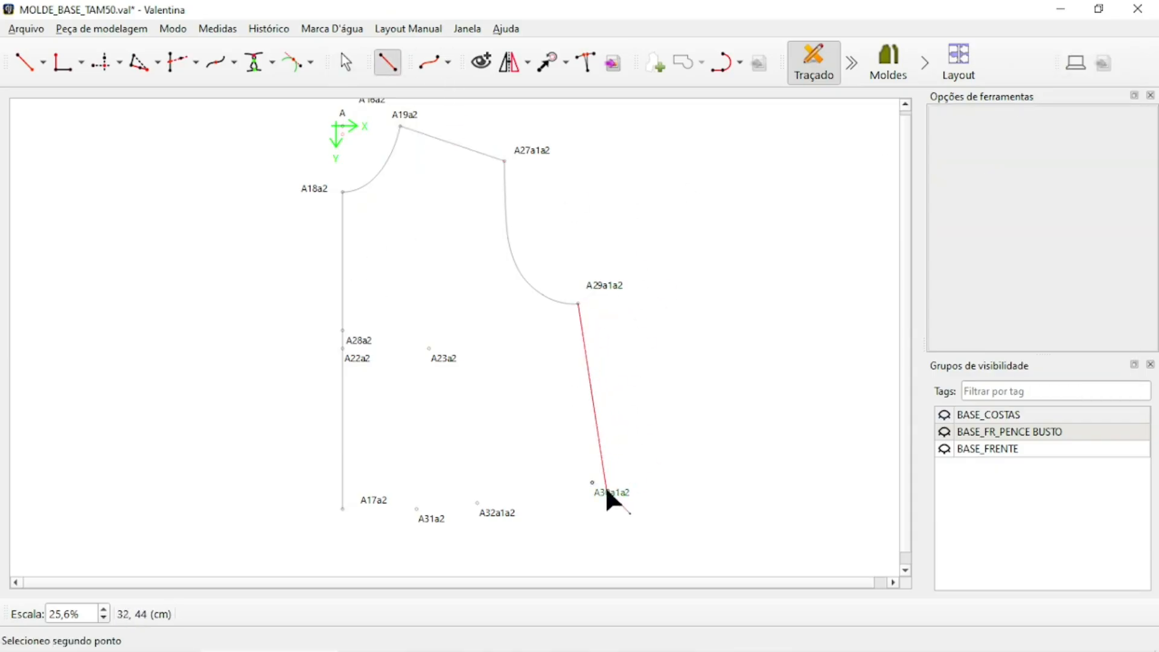
{"action": "left_click", "coordinate": [608, 494]}
{"action": "left_click", "coordinate": [622, 499]}
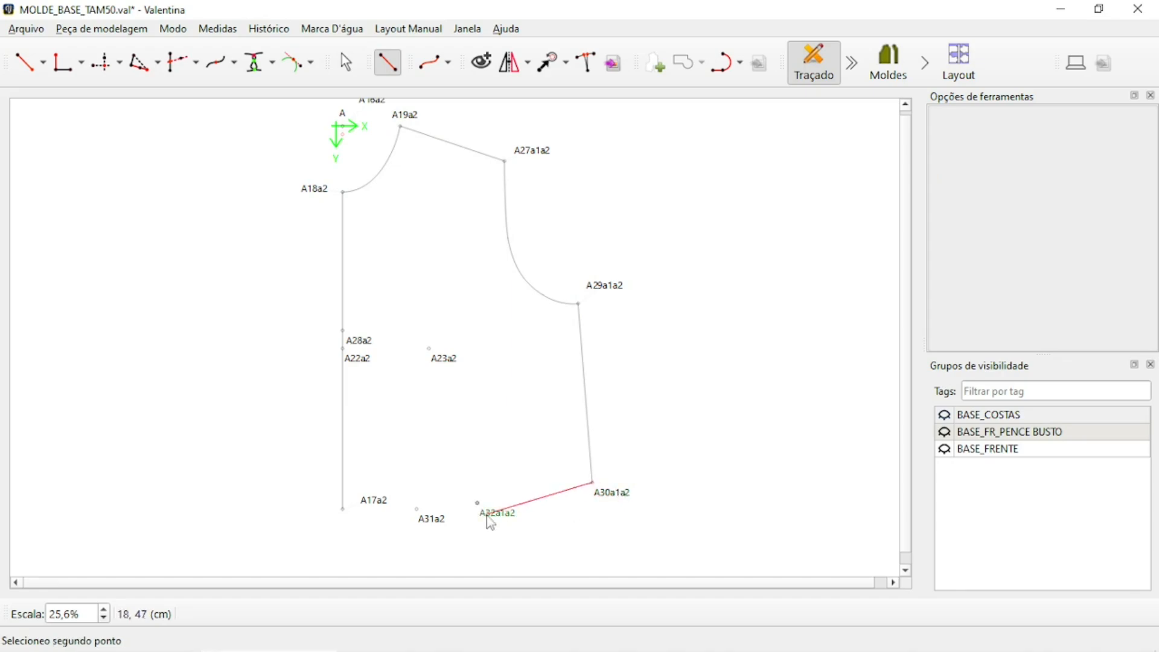
{"action": "left_click", "coordinate": [507, 528]}
Draw the two waist dart legs, from A32a1a2 to A23a2 and from A23a2 to A31a2
{"action": "left_click", "coordinate": [508, 528]}
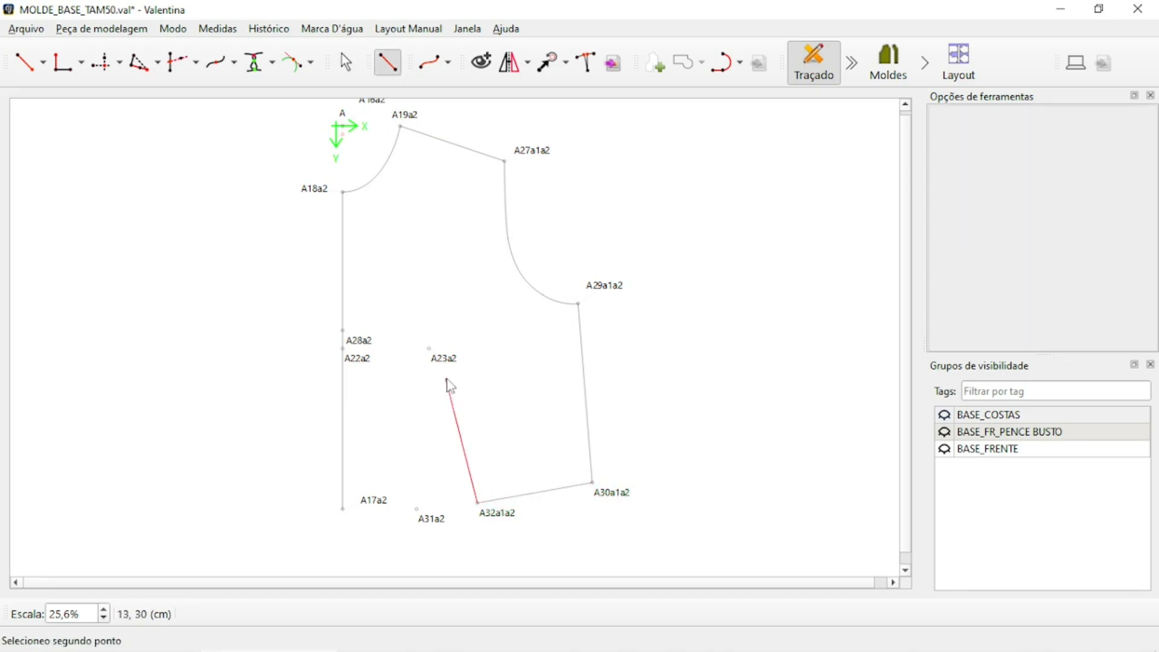
{"action": "left_click", "coordinate": [443, 358]}
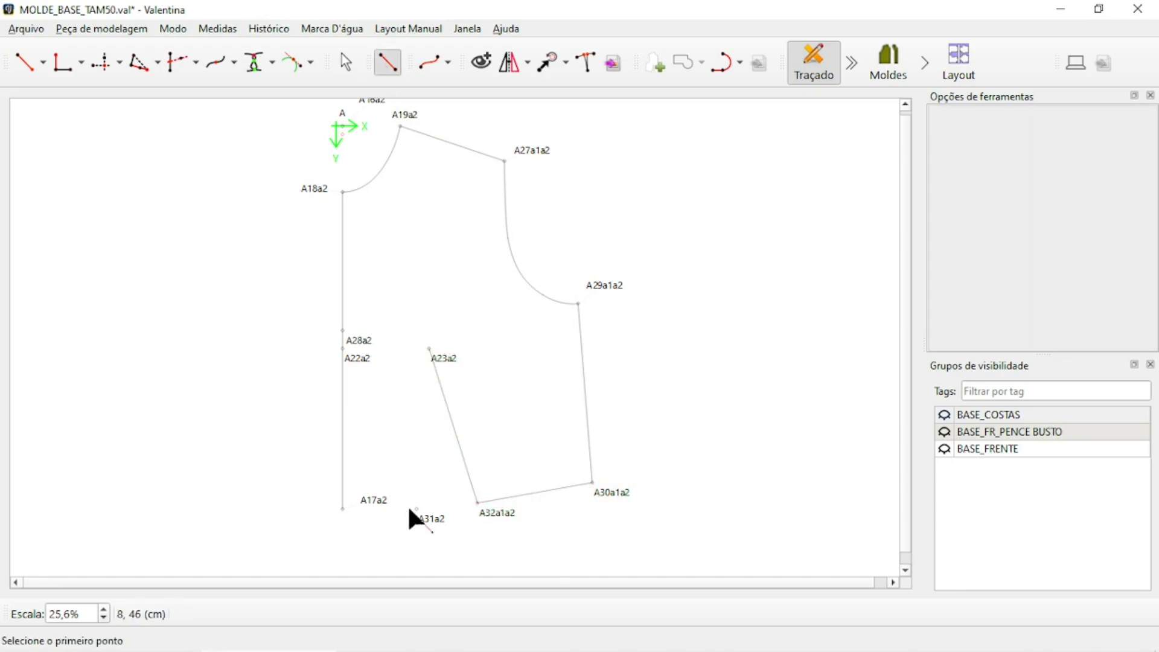
{"action": "left_click", "coordinate": [443, 359]}
{"action": "left_click", "coordinate": [430, 518]}
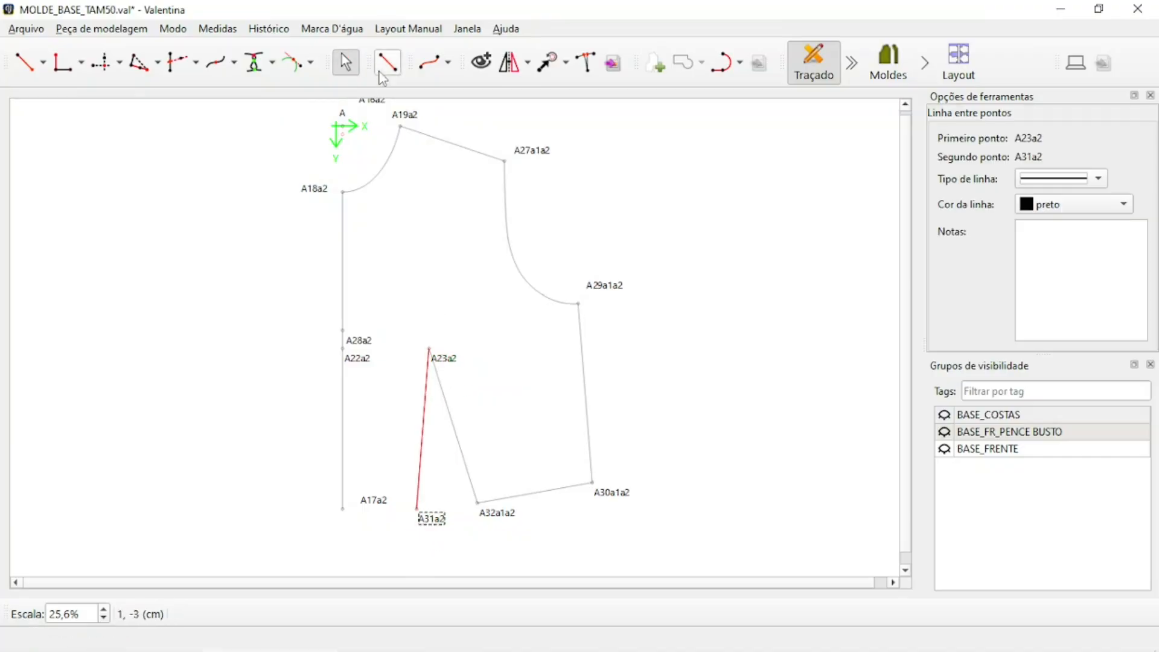
Close the moved front's outline with a waist line from A31a2 to A17a2
{"action": "key", "text": "alt+l"}
{"action": "left_click", "coordinate": [416, 510]}
{"action": "left_click", "coordinate": [370, 502]}
{"action": "scroll", "coordinate": [552, 320], "scroll_direction": "down", "scroll_amount": 3}
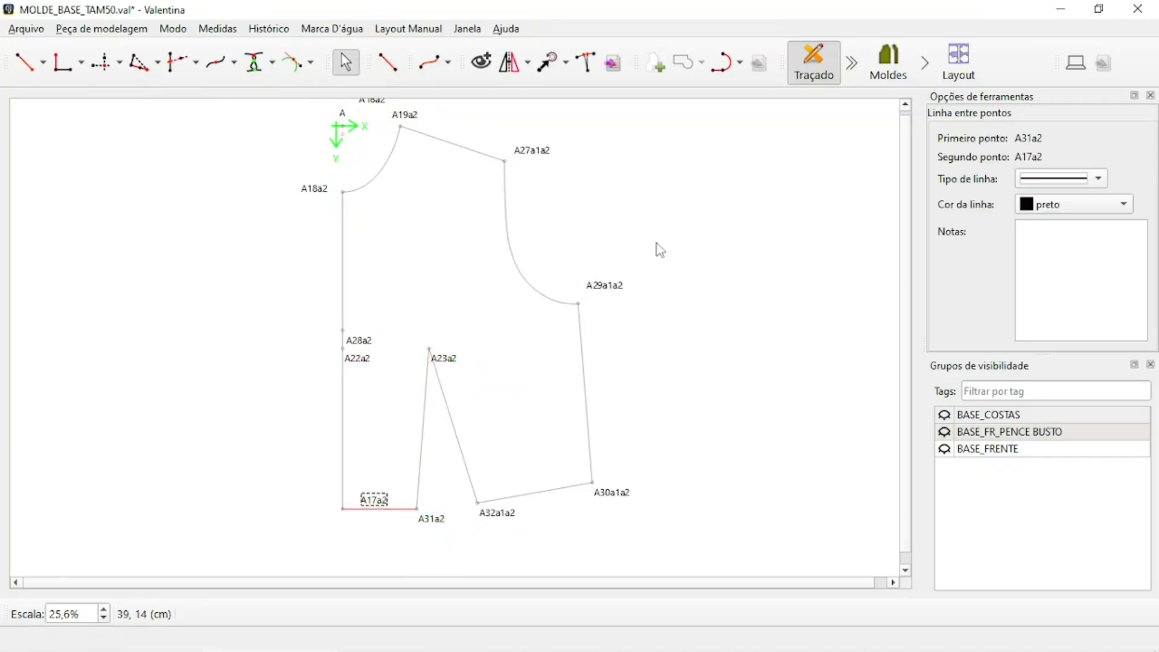
{"action": "left_click", "coordinate": [738, 349]}
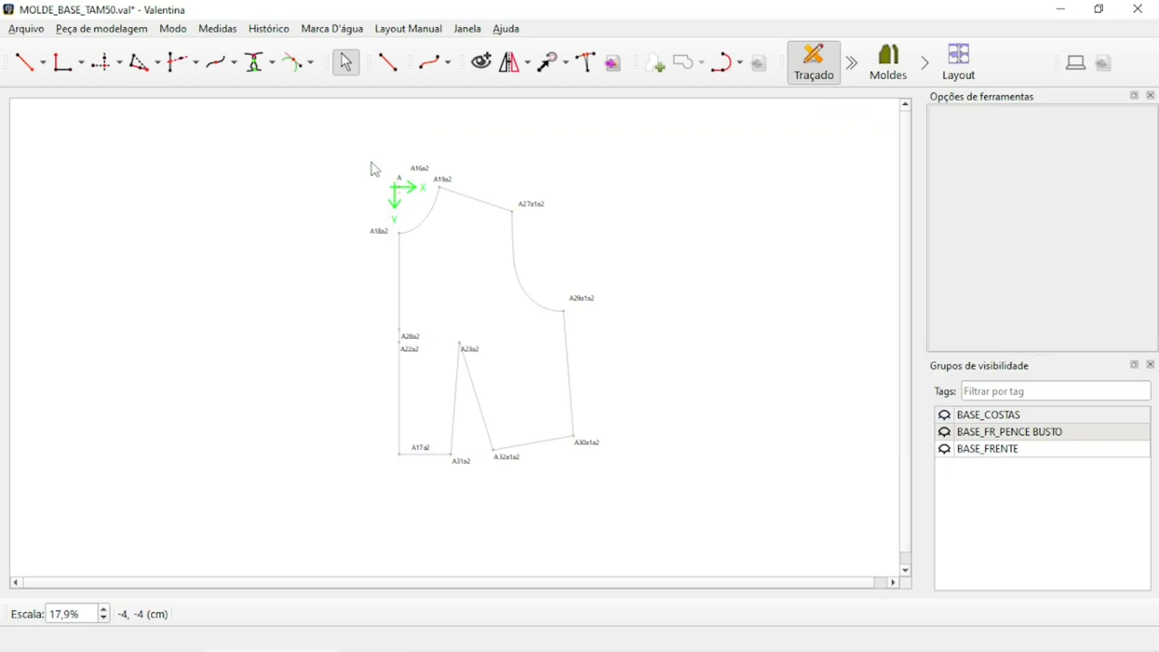
Move the A label clear of the outline and put the whole moved front into a new visibility group named mov_FR
{"action": "left_click", "coordinate": [401, 181]}
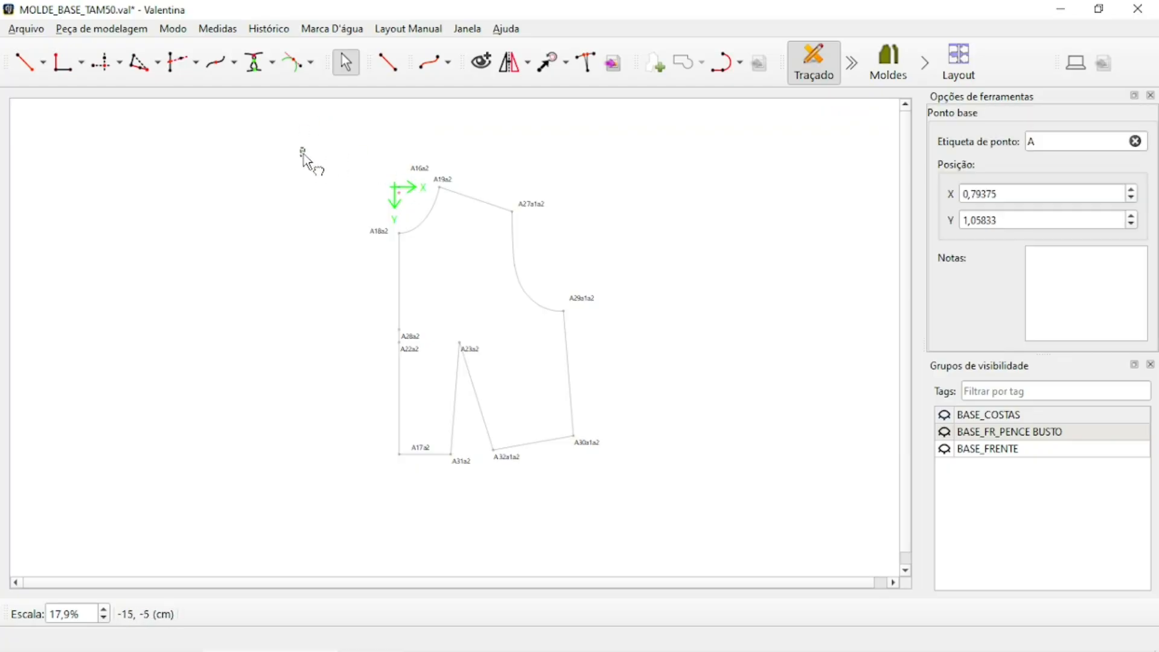
{"action": "left_click", "coordinate": [481, 61]}
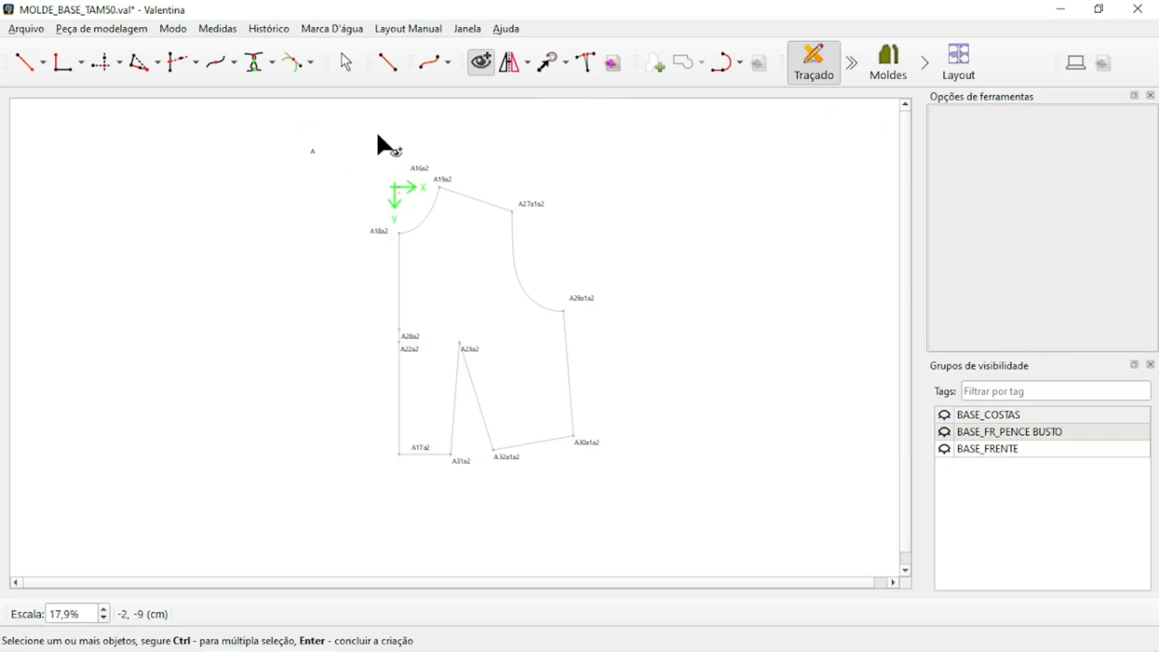
{"action": "left_click_drag", "start_coordinate": [349, 129], "coordinate": [624, 500]}
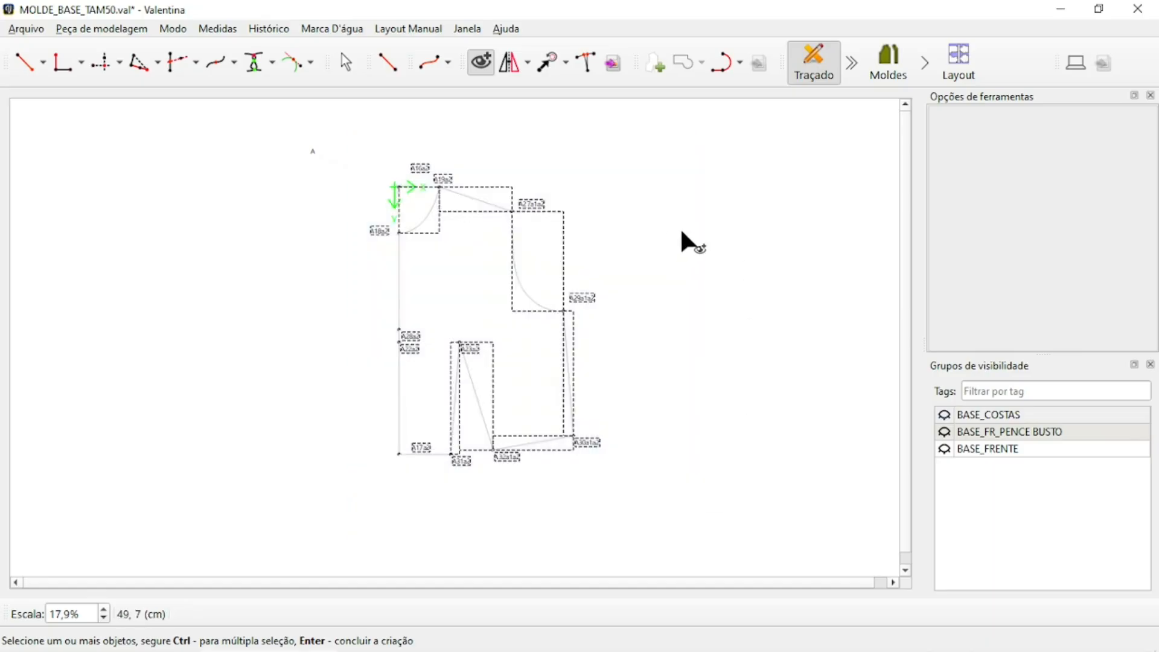
{"action": "key", "text": "Return"}
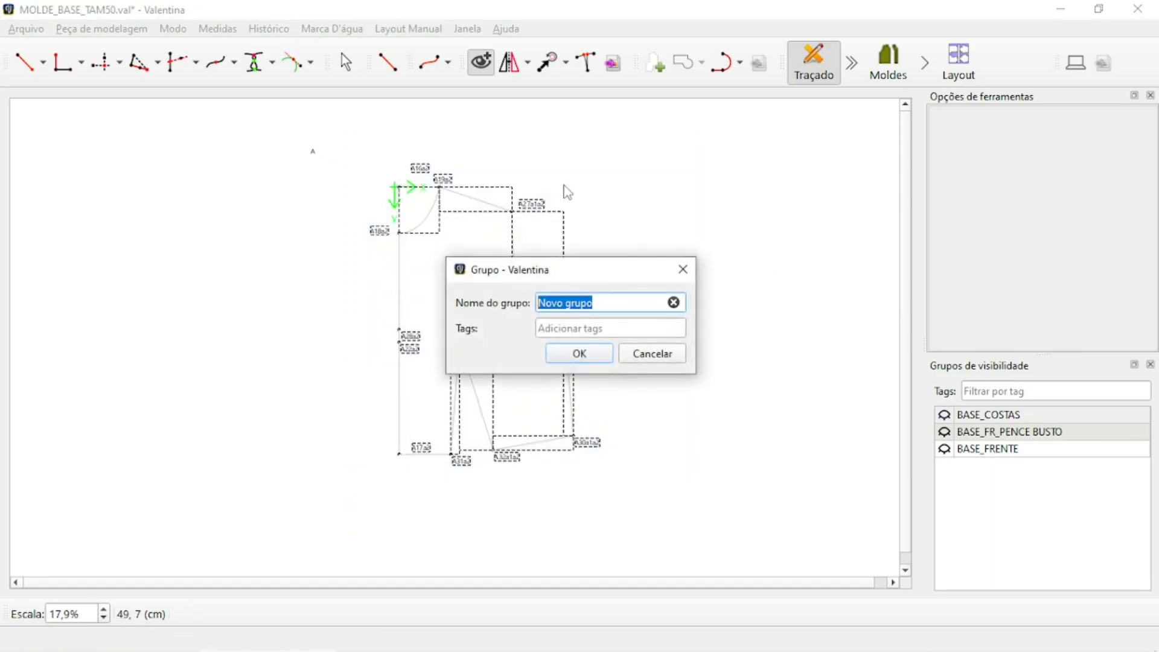
{"action": "type", "text": "mov_FR"}
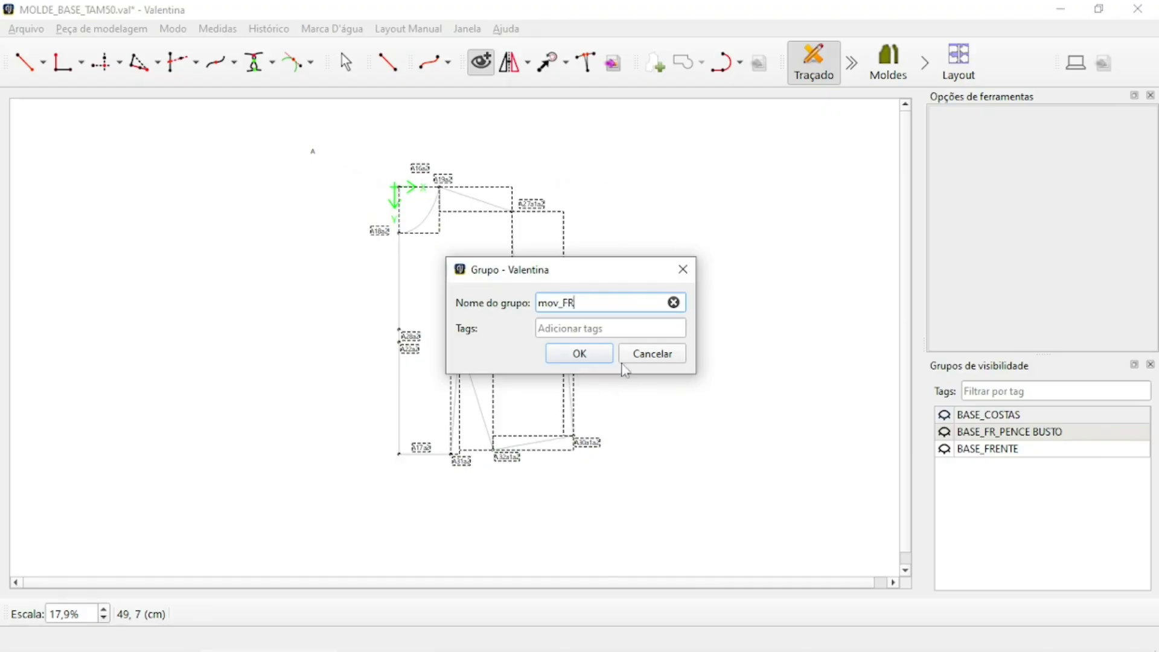
{"action": "left_click", "coordinate": [580, 354]}
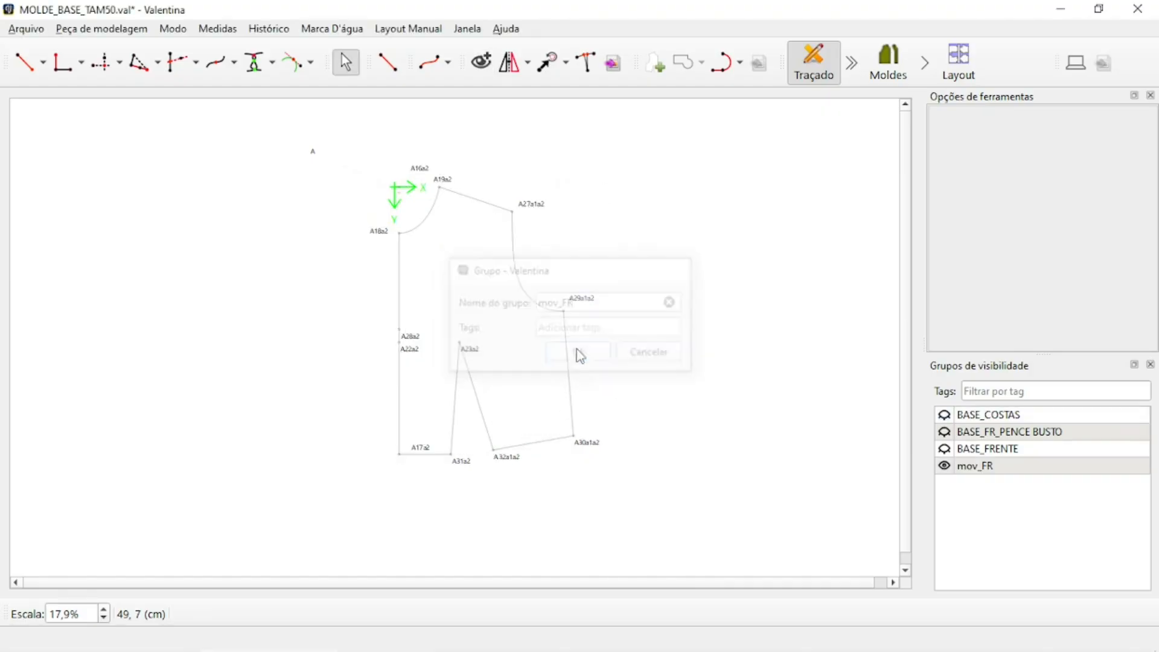
Hide and show the mov_FR group again to check which objects it contains
{"action": "left_click", "coordinate": [946, 467]}
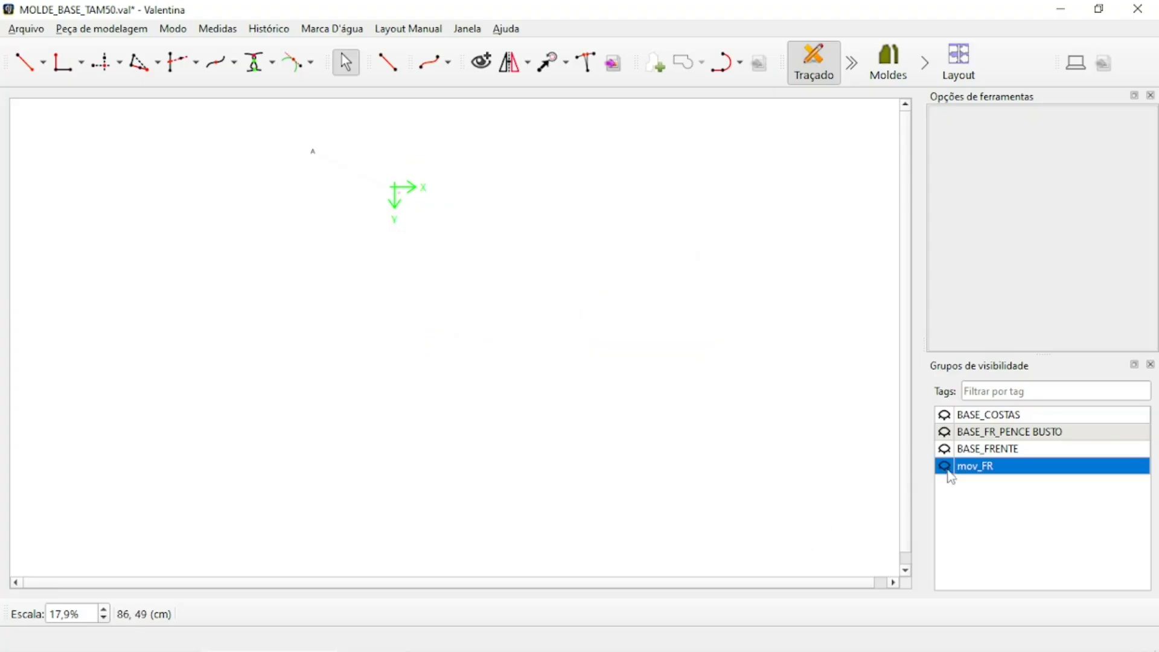
{"action": "left_click", "coordinate": [946, 466]}
{"action": "scroll", "coordinate": [520, 332], "scroll_direction": "up", "scroll_amount": 1}
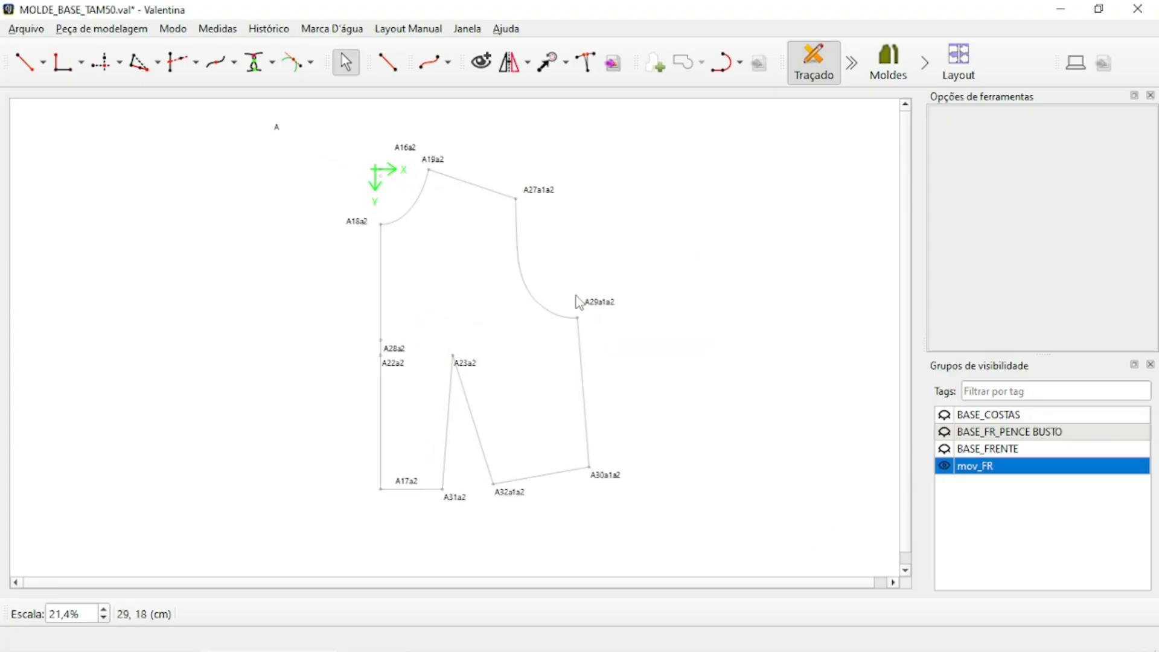
Show the BASE_COSTAS group together with mov_FR so the back and moved front overlap
{"action": "left_click", "coordinate": [945, 416]}
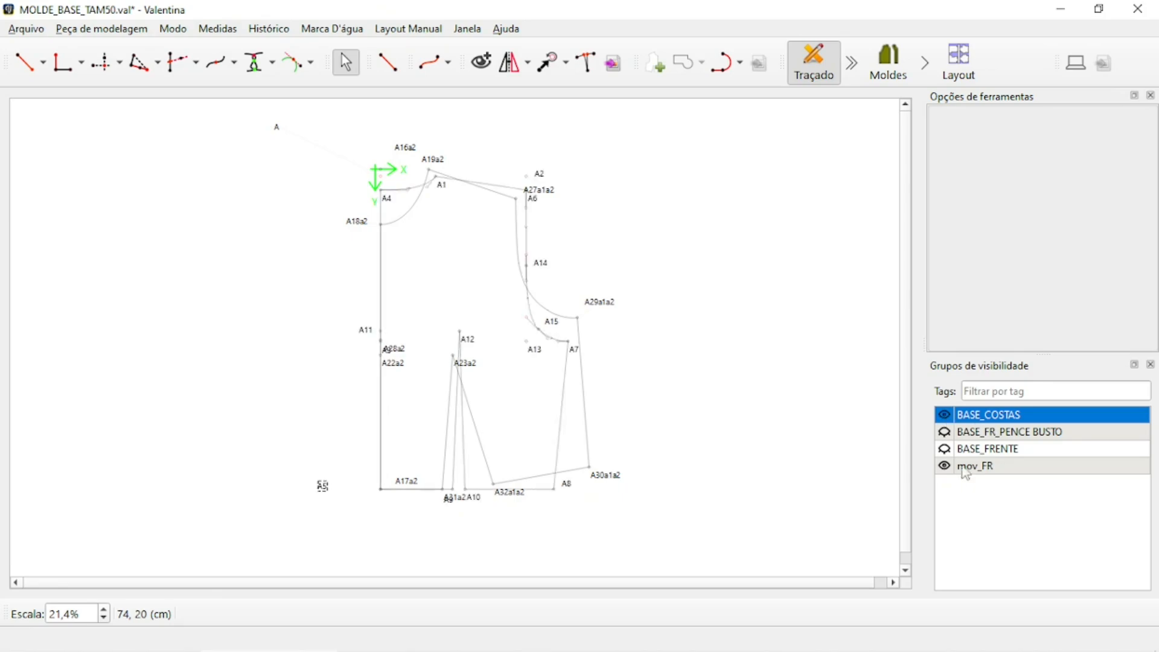
{"action": "left_click", "coordinate": [946, 417]}
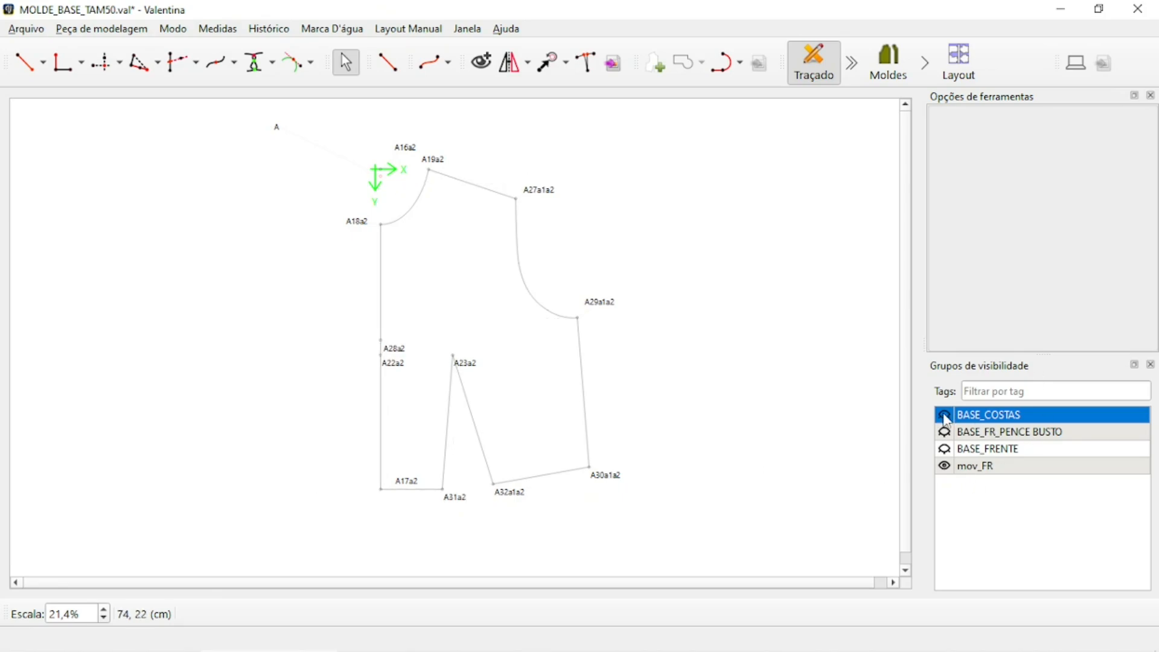
{"action": "left_click", "coordinate": [946, 417]}
{"action": "left_click", "coordinate": [637, 198]}
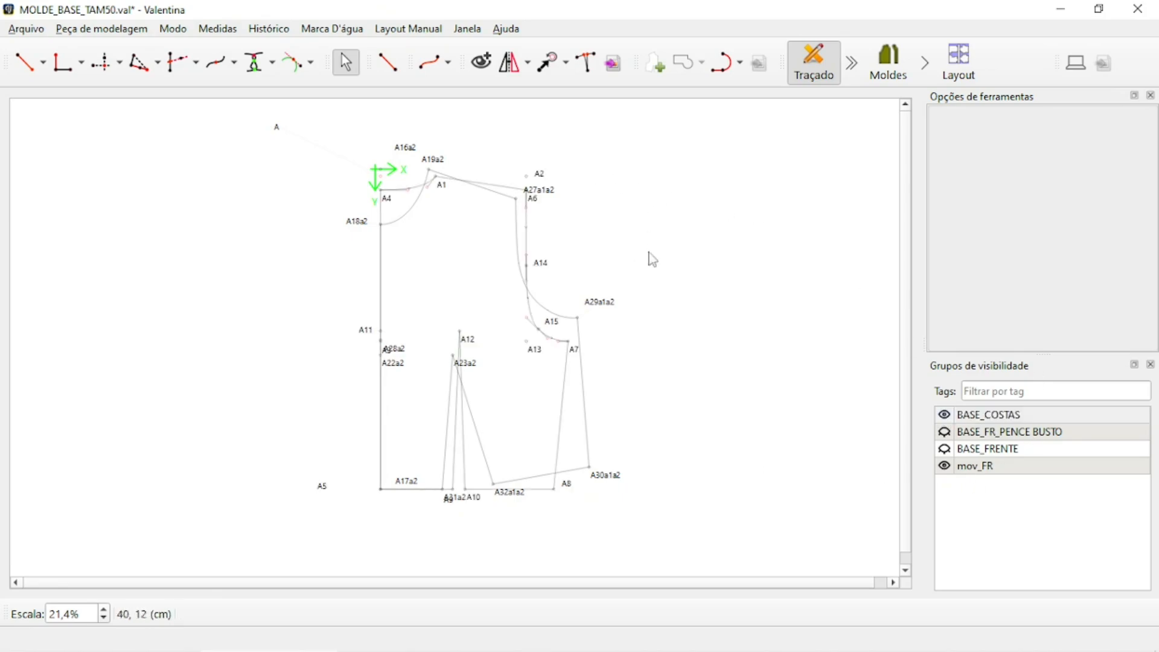
Keep the solid pen style on the back neckline curve between A4 and A1 and colour it dark pink (rosa escuro)
{"action": "scroll", "coordinate": [450, 144], "scroll_direction": "up", "scroll_amount": 5}
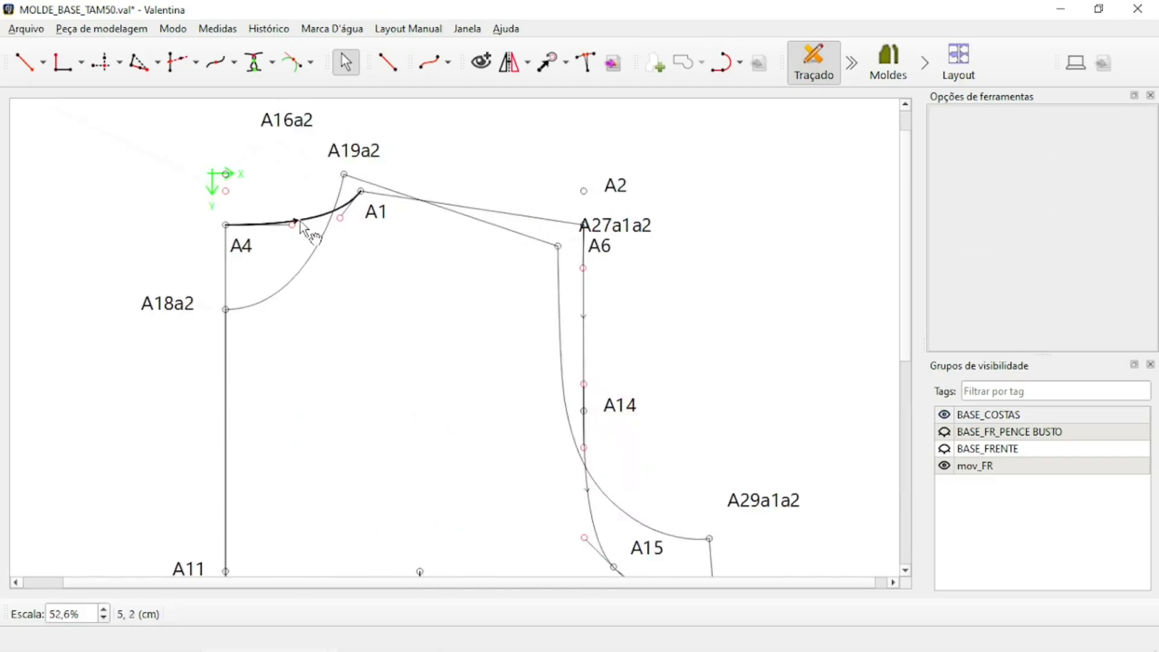
{"action": "left_click", "coordinate": [300, 227]}
{"action": "scroll", "coordinate": [1094, 233], "scroll_direction": "down", "scroll_amount": 3}
{"action": "left_click", "coordinate": [1089, 267]}
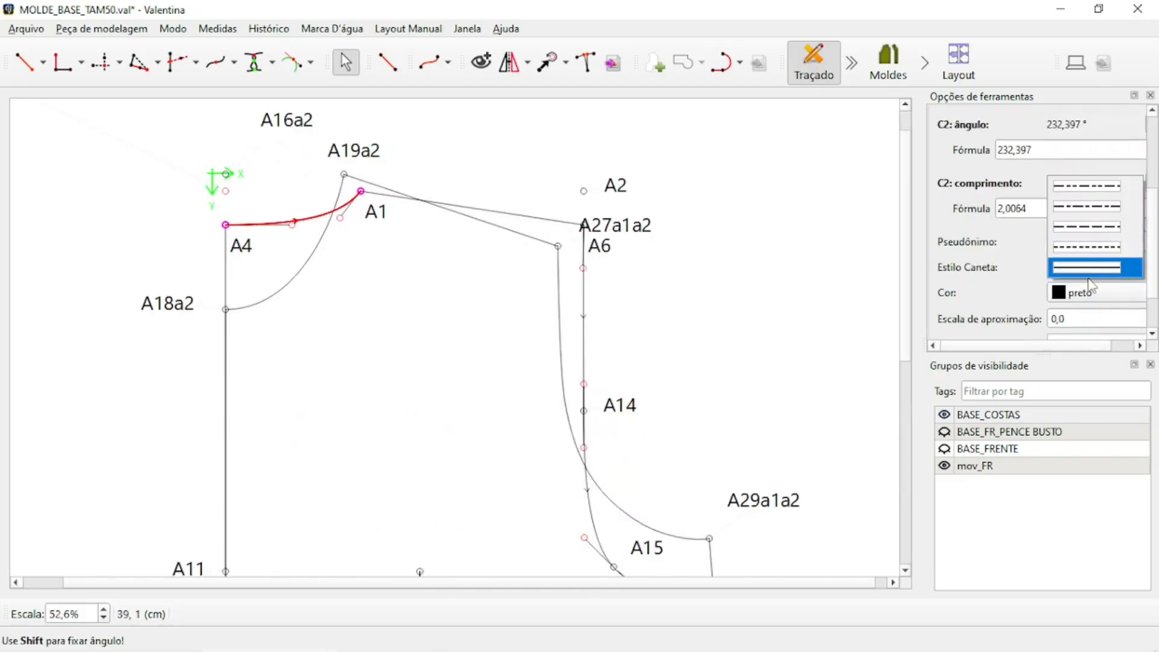
{"action": "left_click", "coordinate": [1090, 282]}
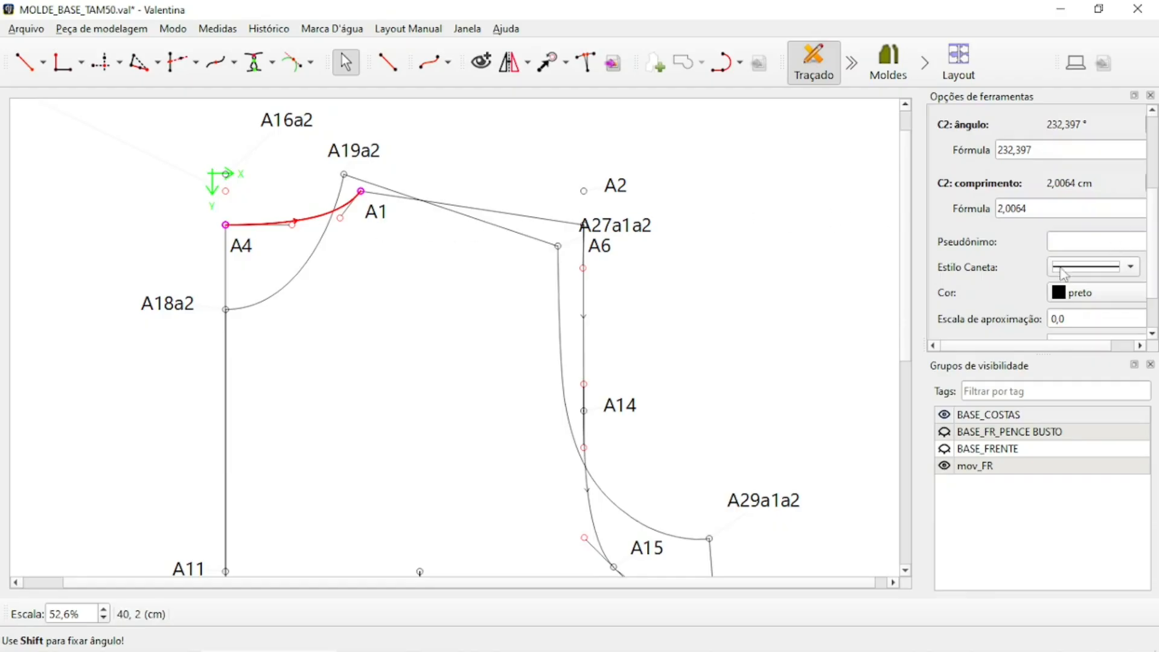
{"action": "left_click", "coordinate": [1098, 302]}
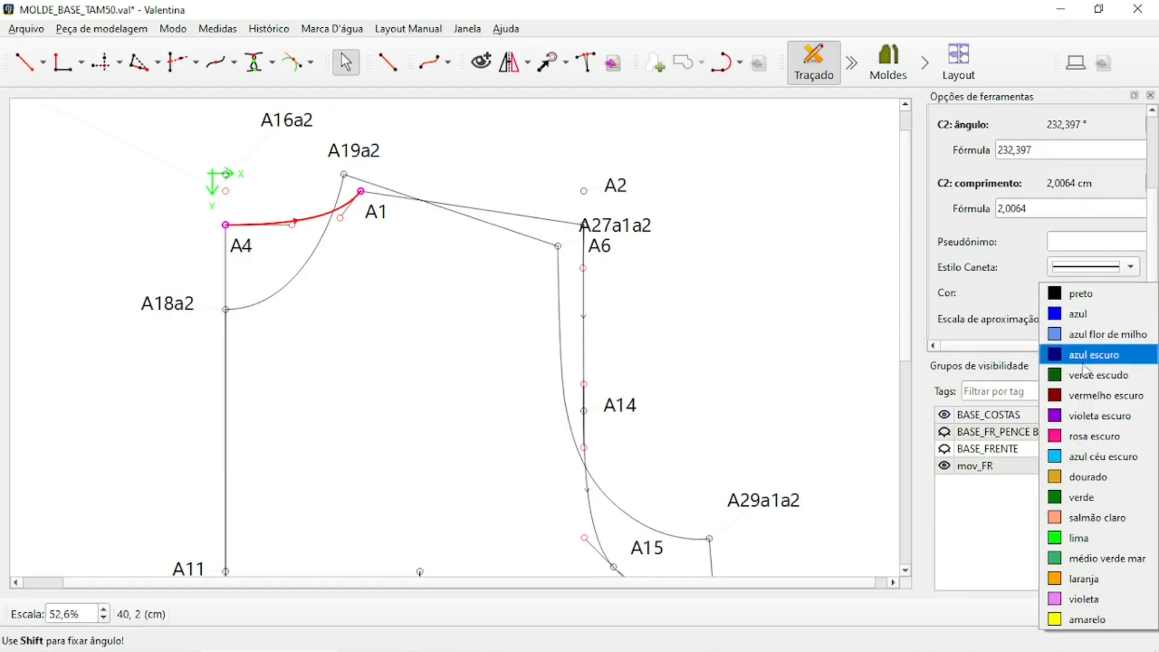
{"action": "left_click", "coordinate": [1095, 435]}
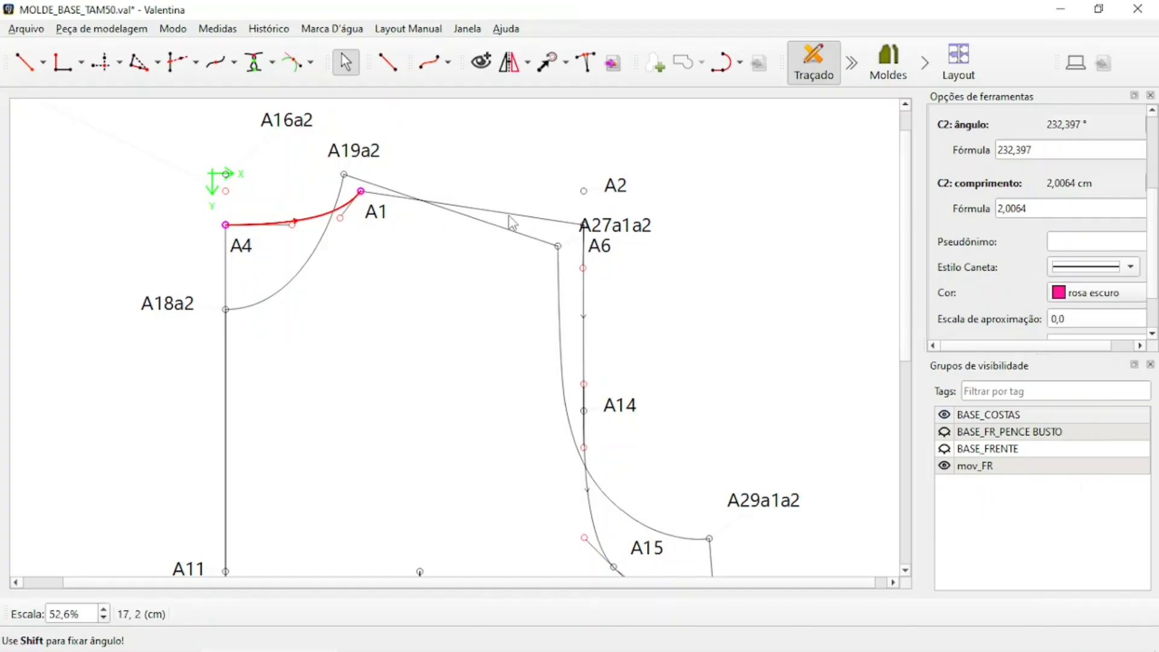
Colour the back shoulder line A1–A6 and the armhole curve A6–A7 dark pink (rosa escuro)
{"action": "left_click", "coordinate": [509, 216]}
{"action": "left_click", "coordinate": [1071, 206]}
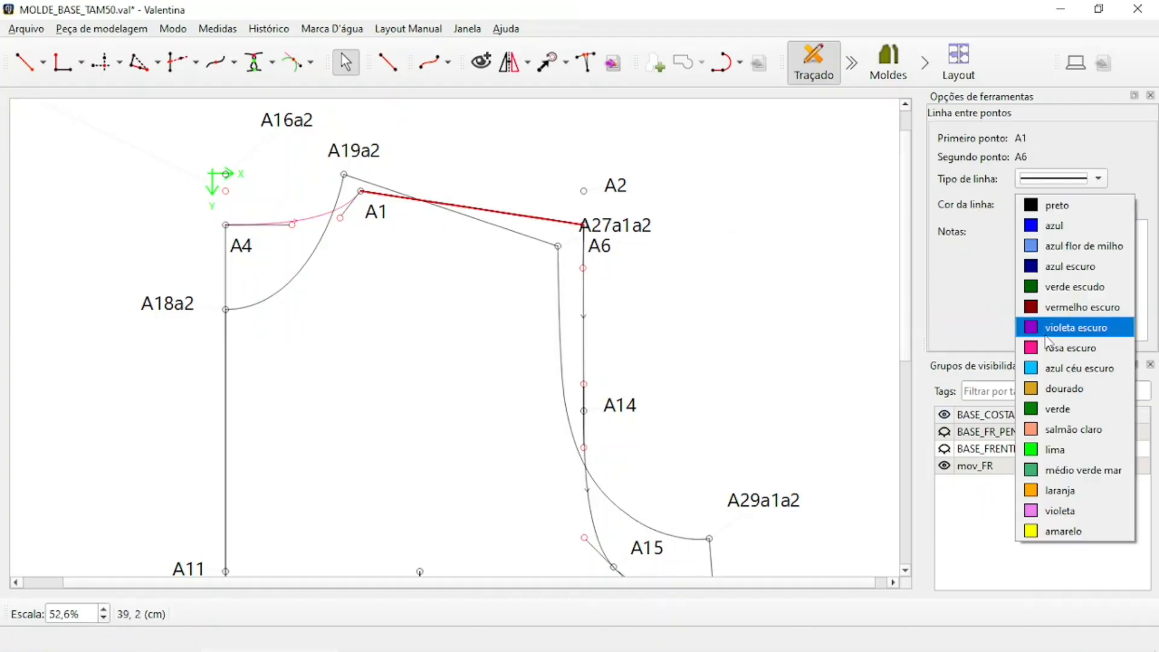
{"action": "left_click", "coordinate": [1068, 329]}
{"action": "left_click", "coordinate": [584, 321]}
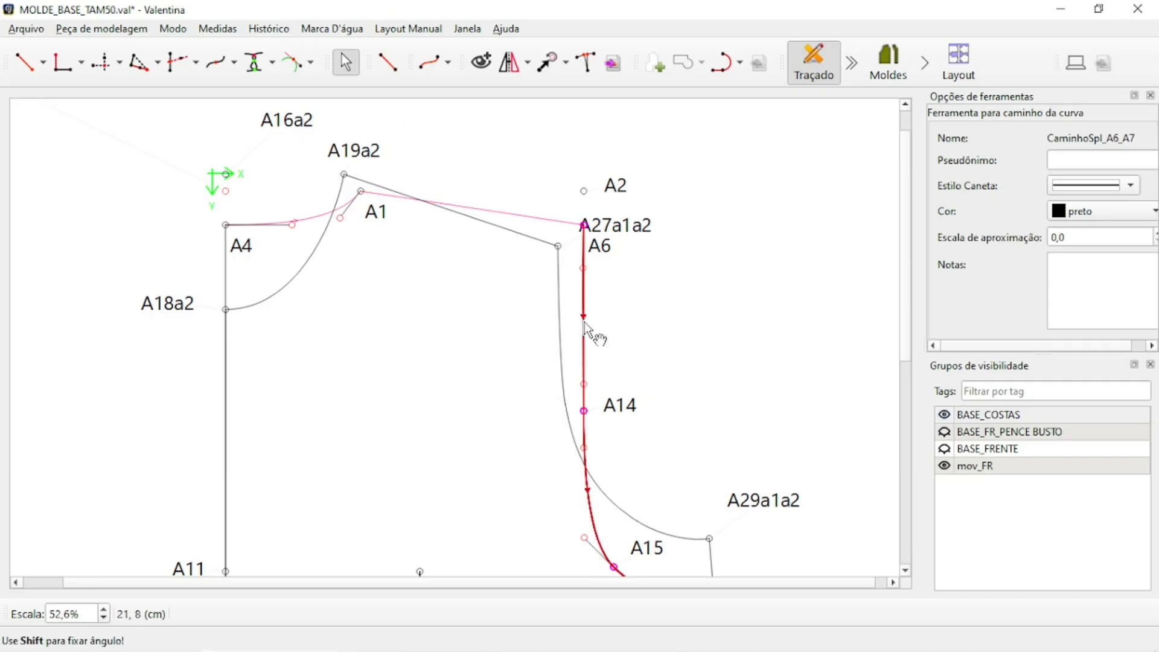
{"action": "left_click", "coordinate": [1095, 209]}
{"action": "left_click", "coordinate": [1081, 350]}
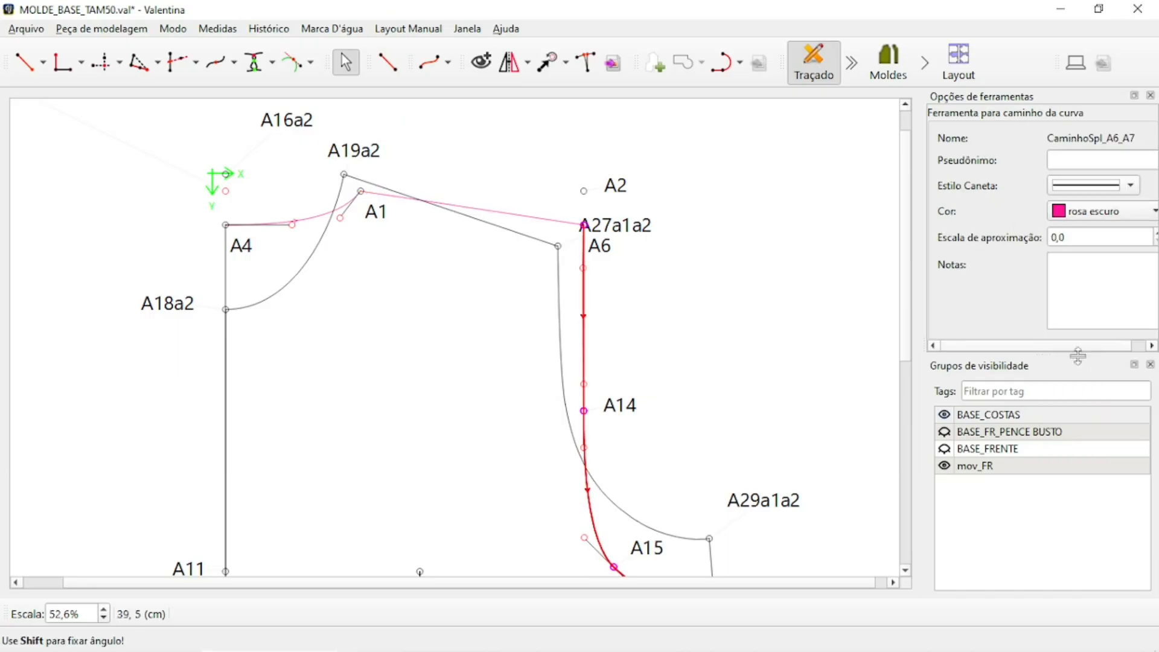
Colour the centre-back line A4–A5 and the back side line A7–A8 dark pink (rosa escuro)
{"action": "left_click", "coordinate": [226, 264]}
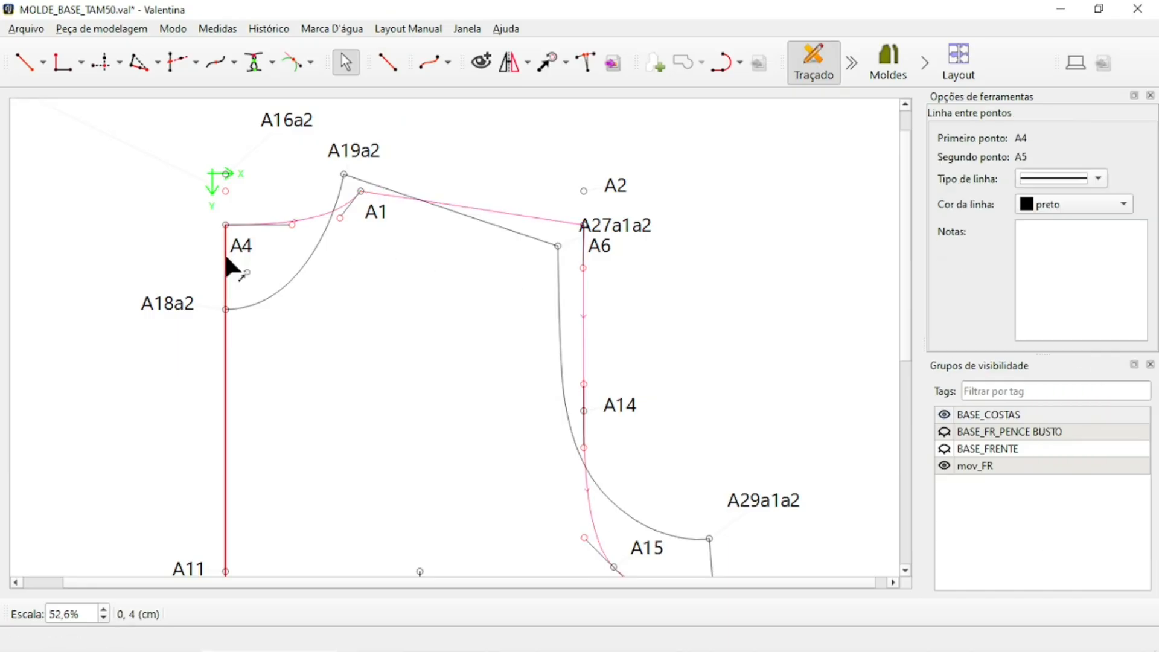
{"action": "left_click", "coordinate": [1100, 205]}
{"action": "left_click", "coordinate": [1059, 357]}
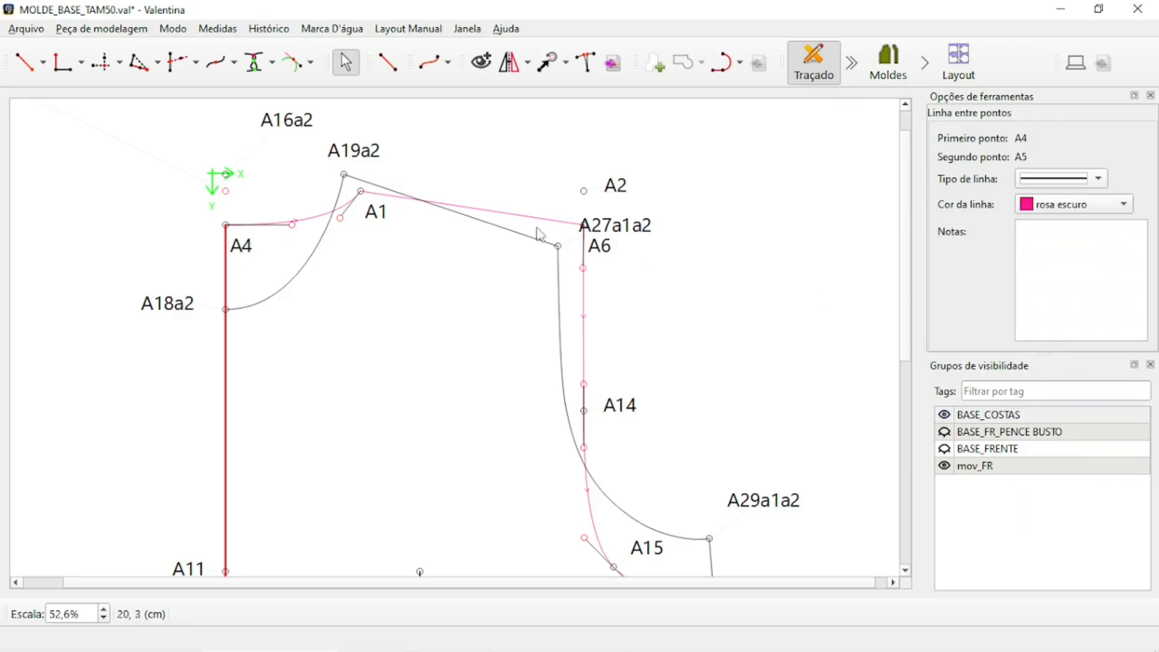
{"action": "scroll", "coordinate": [486, 189], "scroll_direction": "down", "scroll_amount": 5}
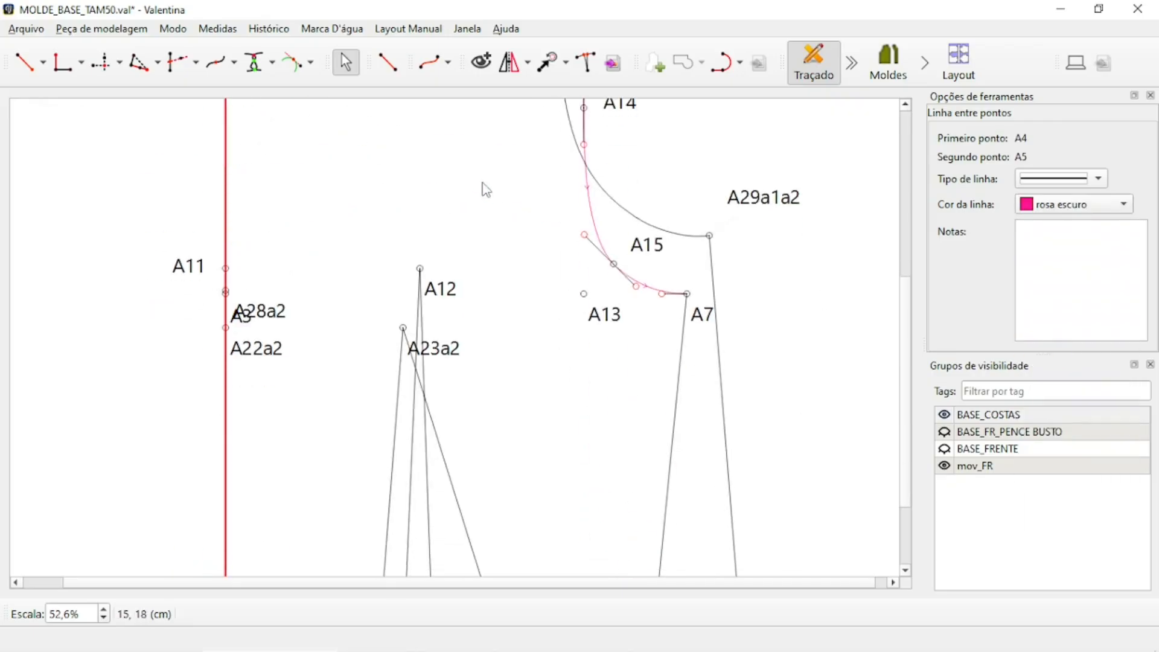
{"action": "left_click", "coordinate": [683, 335]}
{"action": "left_click", "coordinate": [1042, 205]}
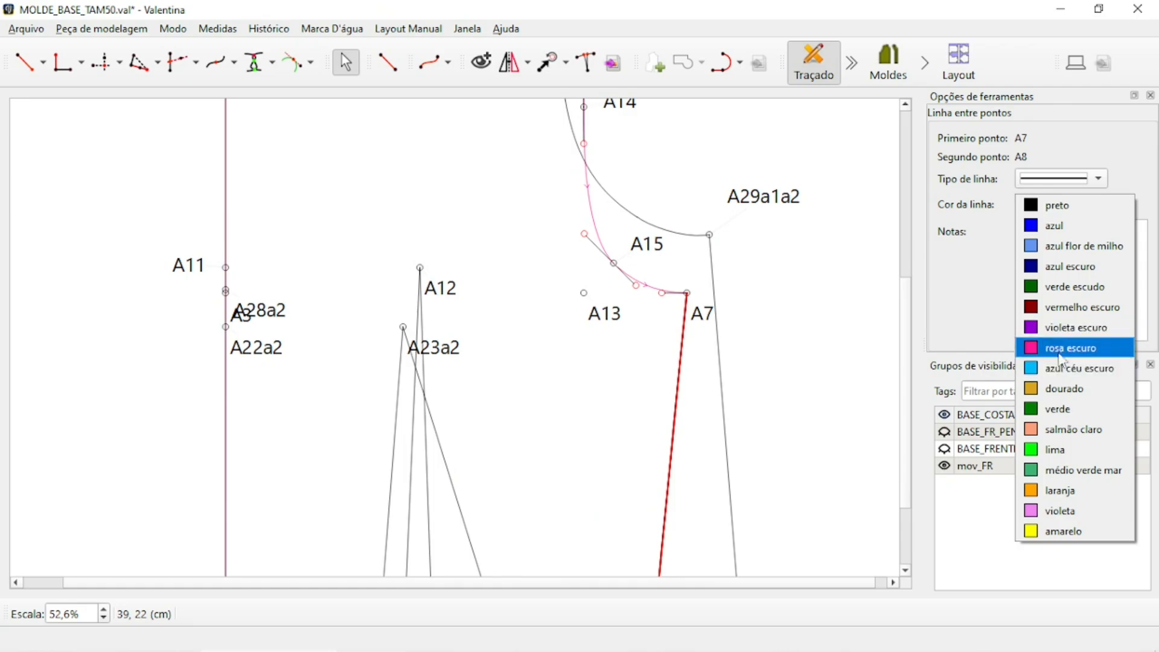
{"action": "left_click", "coordinate": [1060, 347]}
Colour the back waist line A10–A8 and the dart leg A9–A12 dark pink (rosa escuro)
{"action": "scroll", "coordinate": [733, 267], "scroll_direction": "down", "scroll_amount": 3, "text": "ctrl"}
{"action": "scroll", "coordinate": [602, 403], "scroll_direction": "up", "scroll_amount": 3, "text": "ctrl"}
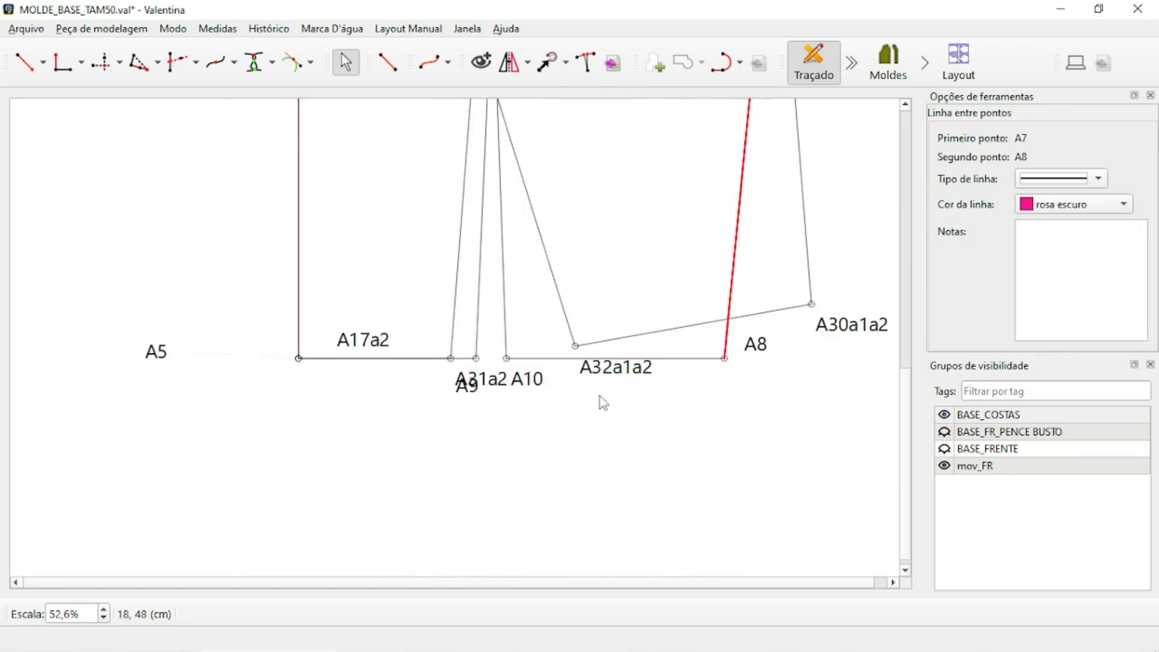
{"action": "left_click", "coordinate": [676, 359]}
{"action": "left_click", "coordinate": [1095, 207]}
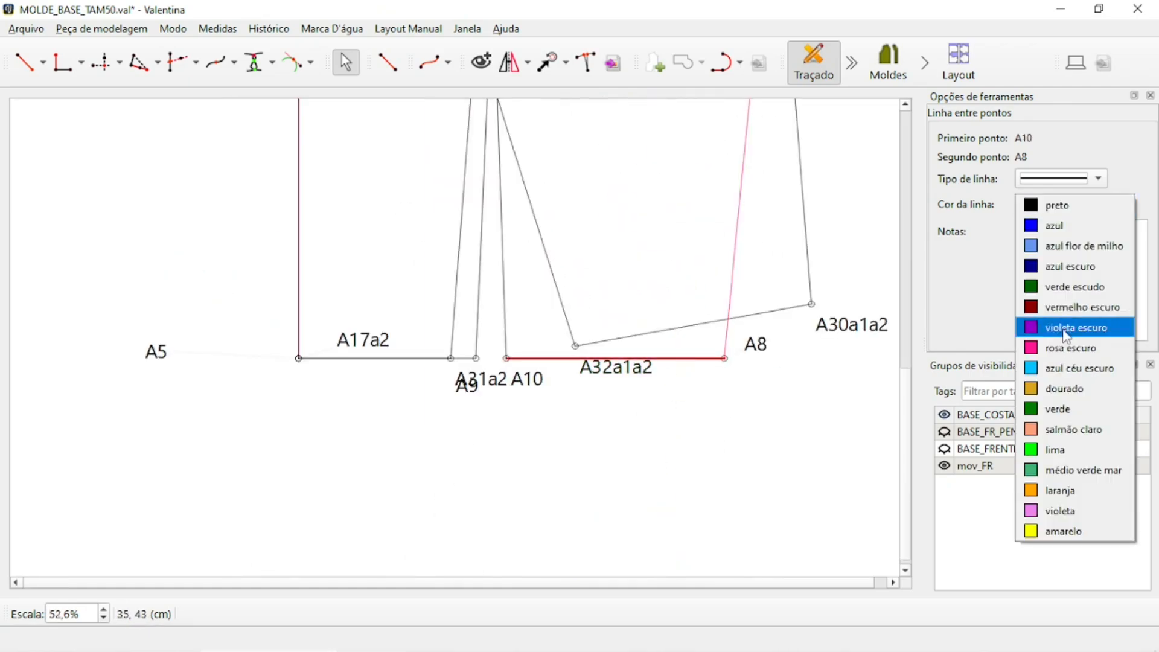
{"action": "left_click", "coordinate": [1060, 349]}
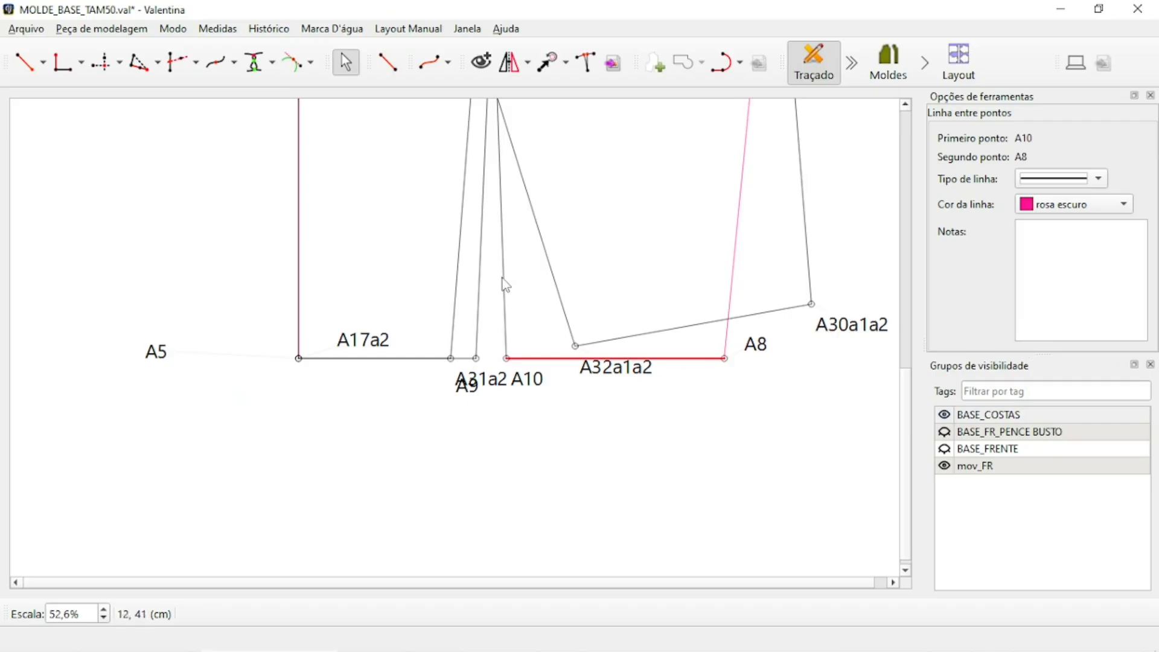
{"action": "left_click", "coordinate": [480, 335]}
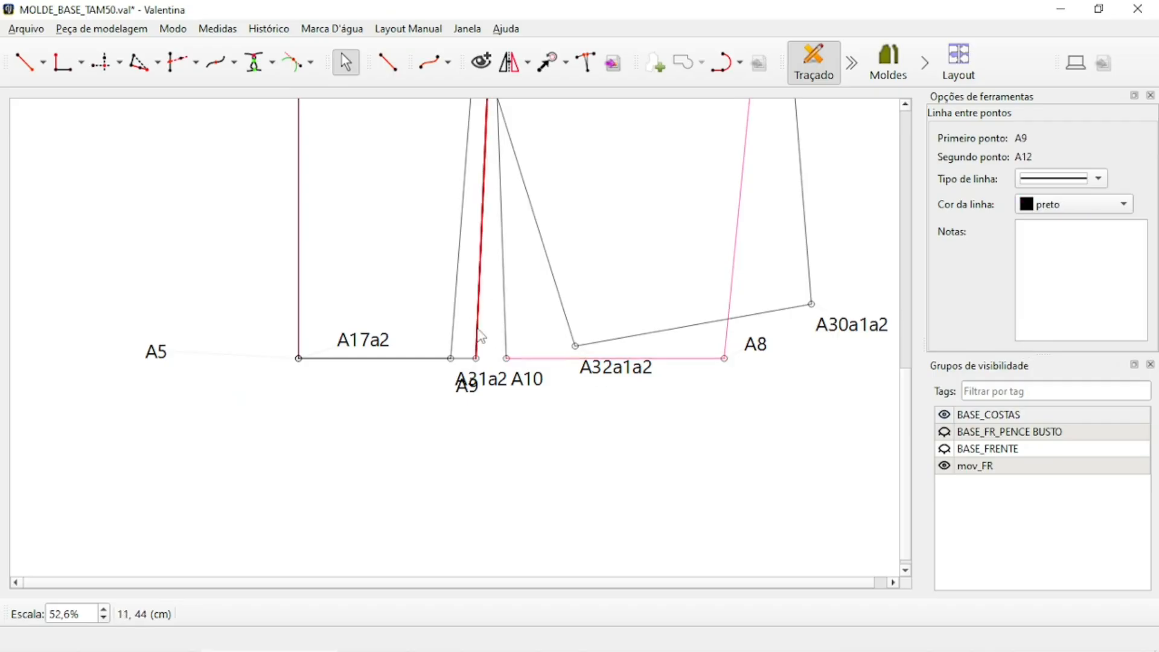
{"action": "left_click", "coordinate": [1084, 209]}
{"action": "left_click", "coordinate": [1035, 346]}
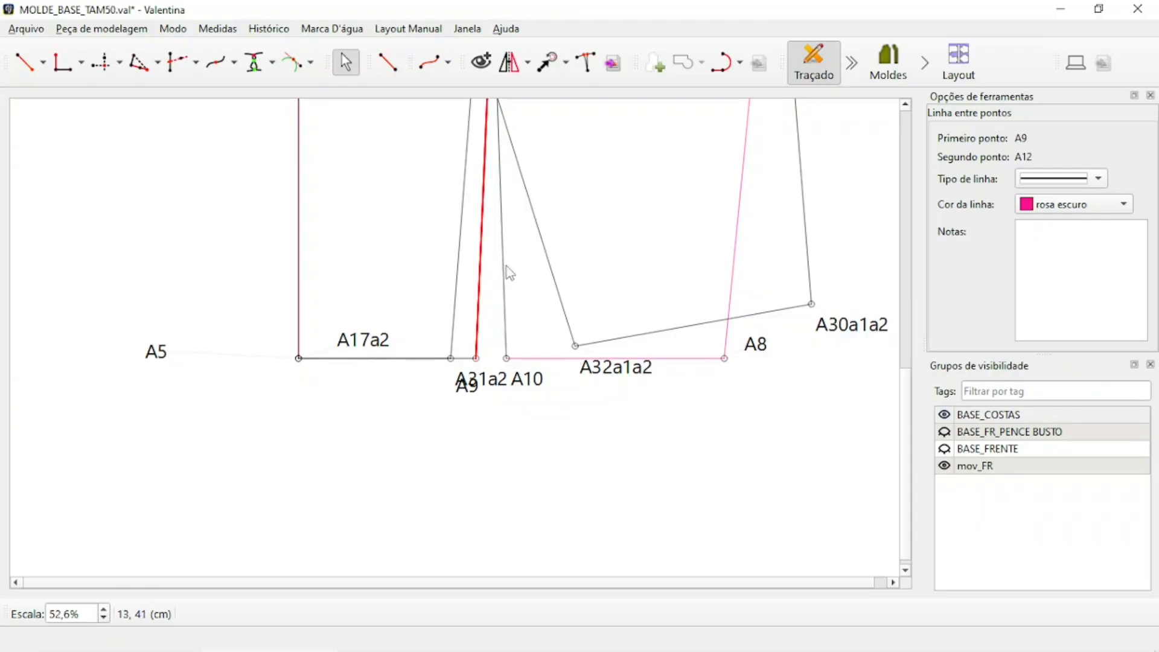
Colour the back dart leg A12–A10 dark pink (rosa escuro)
{"action": "left_click", "coordinate": [505, 269]}
{"action": "left_click", "coordinate": [1029, 209]}
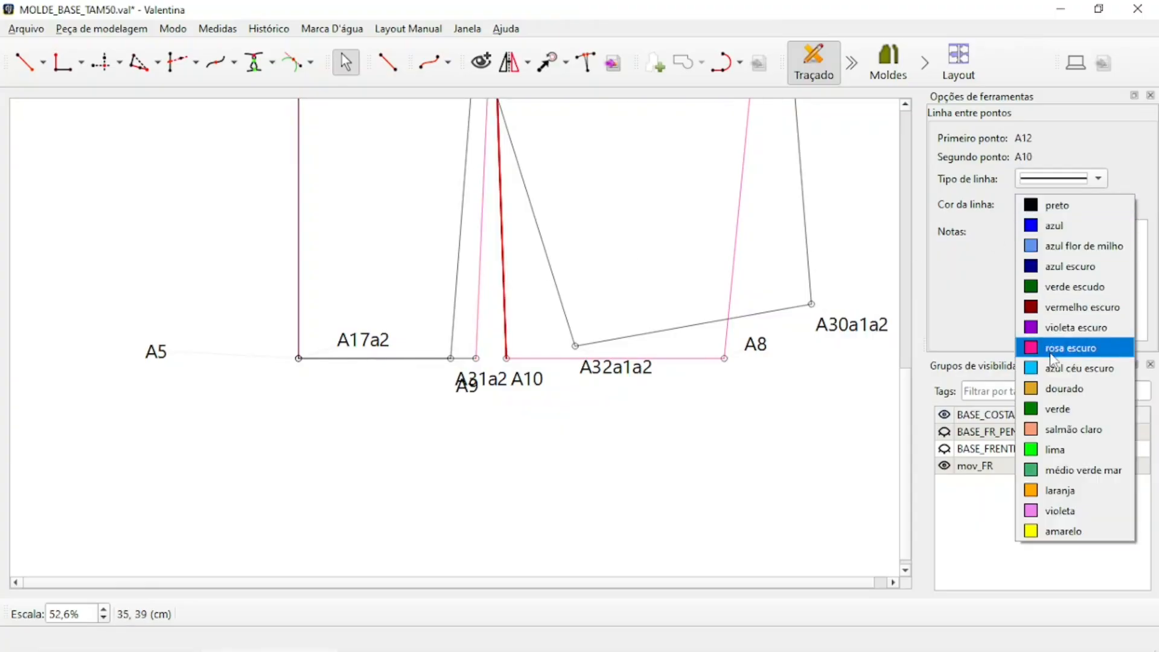
{"action": "left_click", "coordinate": [1054, 348]}
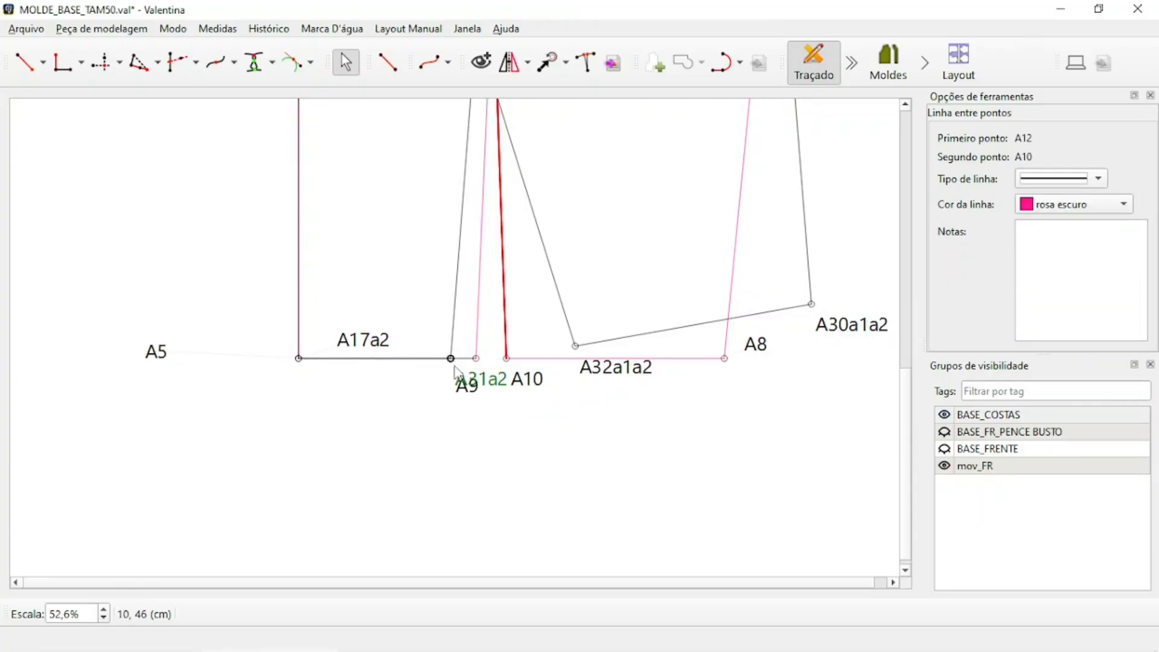
Move the A31a2 label clear of A9 and colour the back waist line A5–A9 dark pink (rosa escuro)
{"action": "left_click_drag", "start_coordinate": [486, 382], "coordinate": [413, 386]}
{"action": "left_click", "coordinate": [479, 389]}
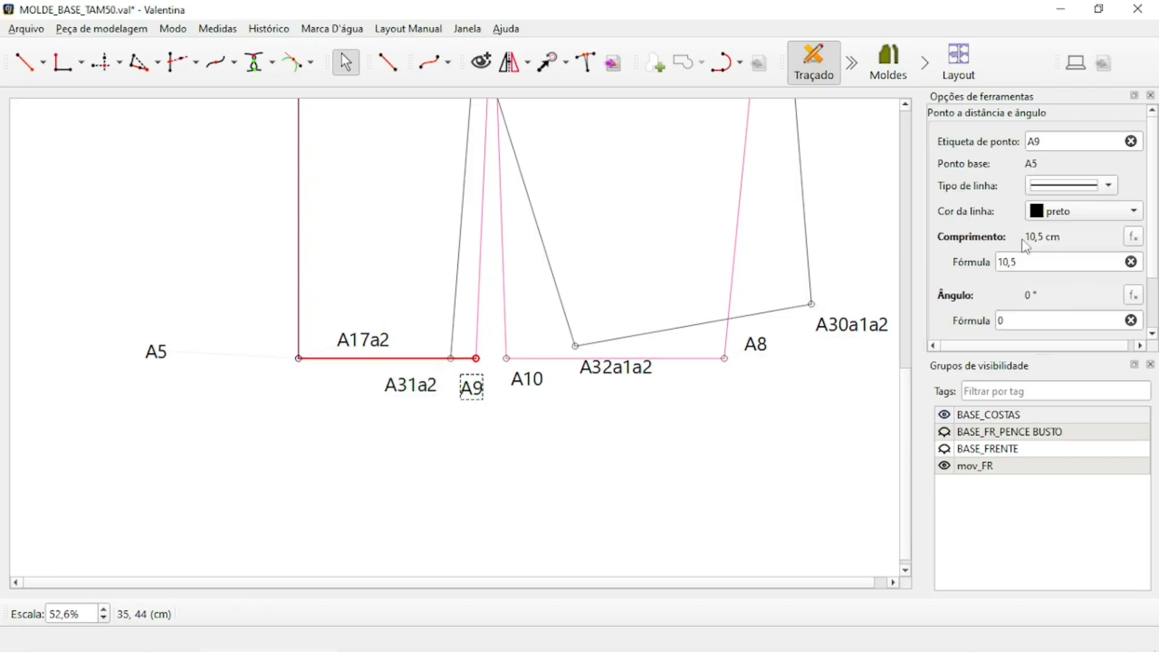
{"action": "left_click", "coordinate": [1087, 211]}
{"action": "left_click", "coordinate": [1083, 358]}
{"action": "scroll", "coordinate": [722, 246], "scroll_direction": "down", "scroll_amount": 5}
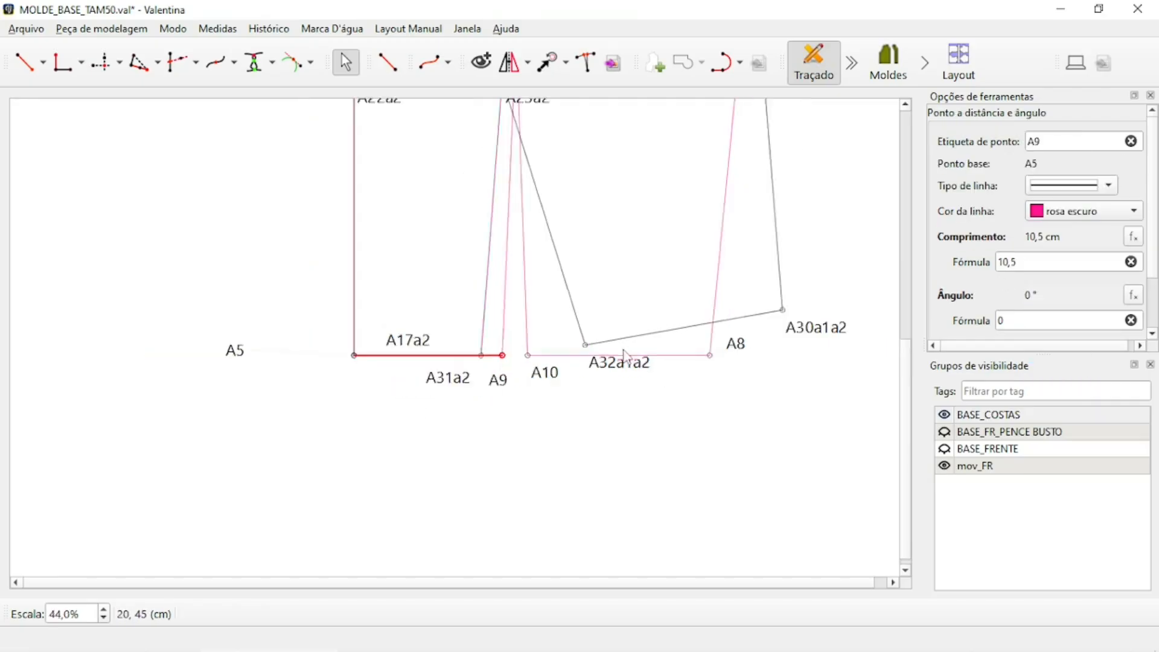
{"action": "left_click", "coordinate": [724, 236]}
Reposition the centre-line labels A, A4 and A11, and place the labels A31a2, A9, A10, A8 and A30a1a2 legibly above the waist line
{"action": "scroll", "coordinate": [728, 211], "scroll_direction": "up", "scroll_amount": 1}
{"action": "scroll", "coordinate": [733, 133], "scroll_direction": "down", "scroll_amount": 2}
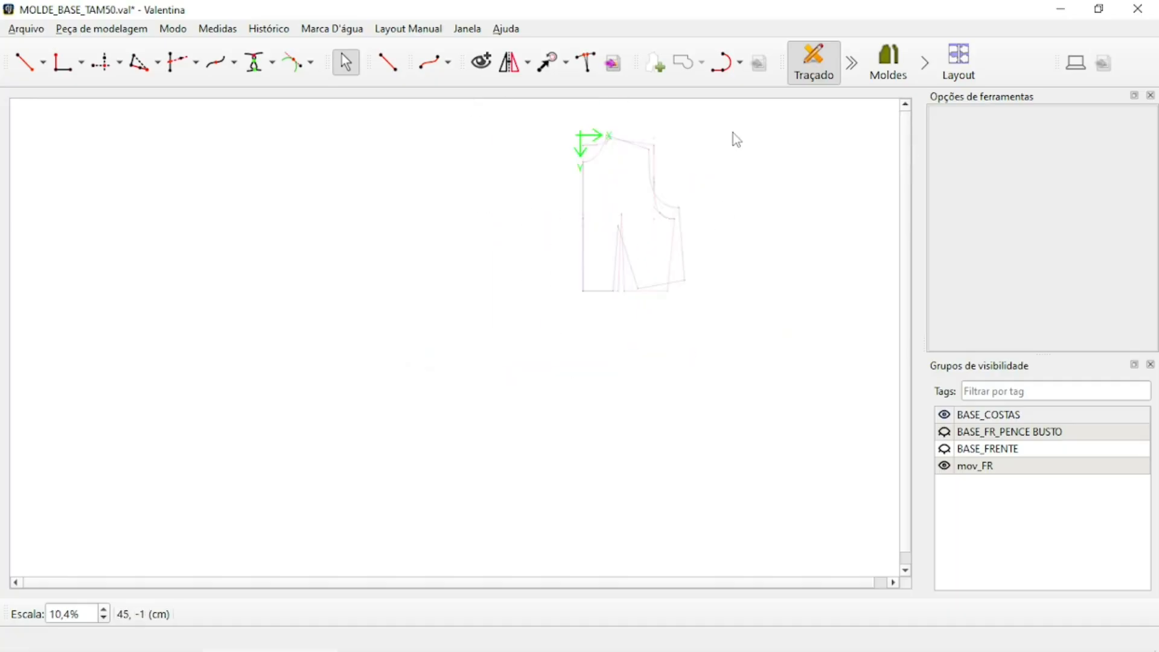
{"action": "scroll", "coordinate": [725, 147], "scroll_direction": "up", "scroll_amount": 3}
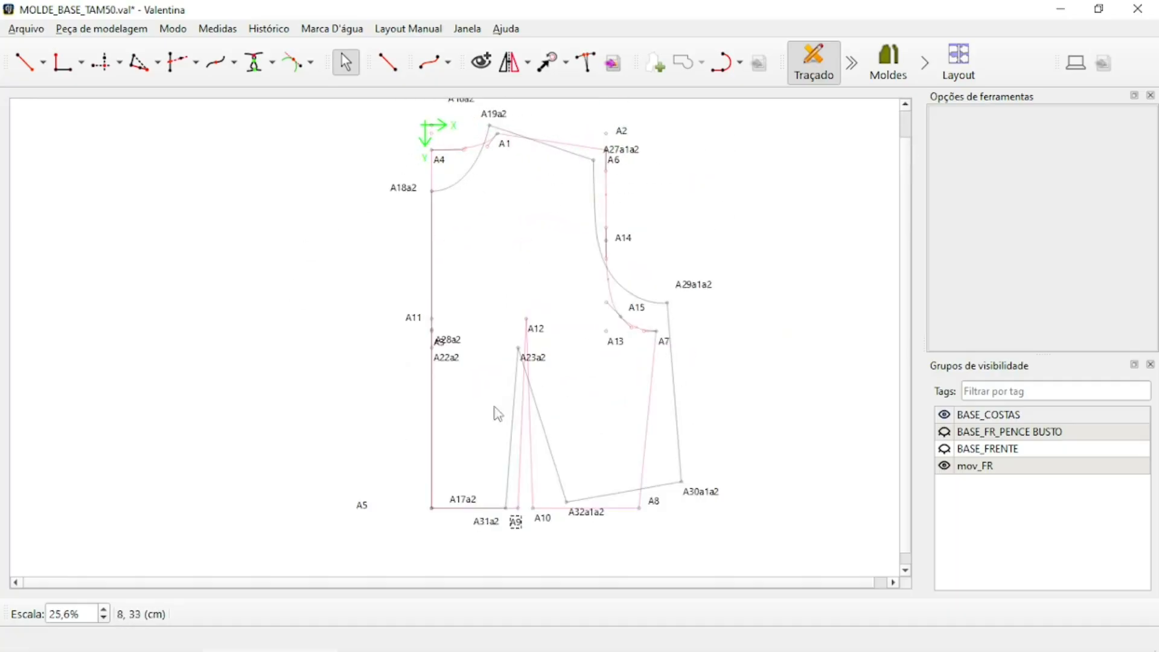
{"action": "scroll", "coordinate": [559, 288], "scroll_direction": "up", "scroll_amount": 1}
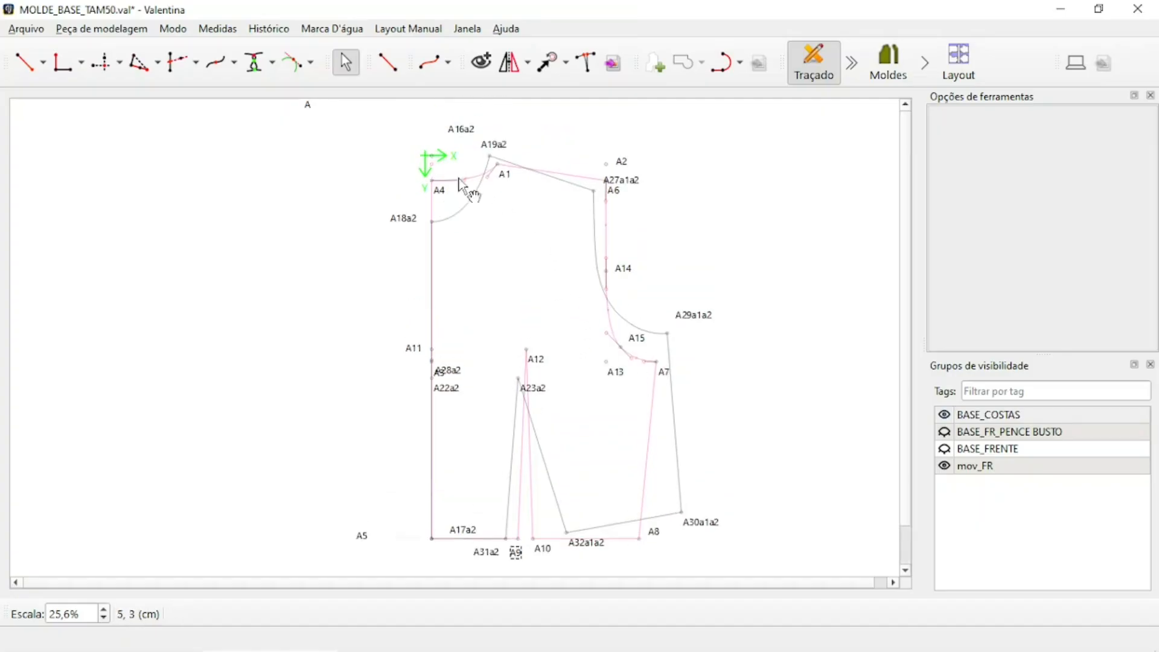
{"action": "left_click_drag", "start_coordinate": [308, 108], "coordinate": [392, 162]}
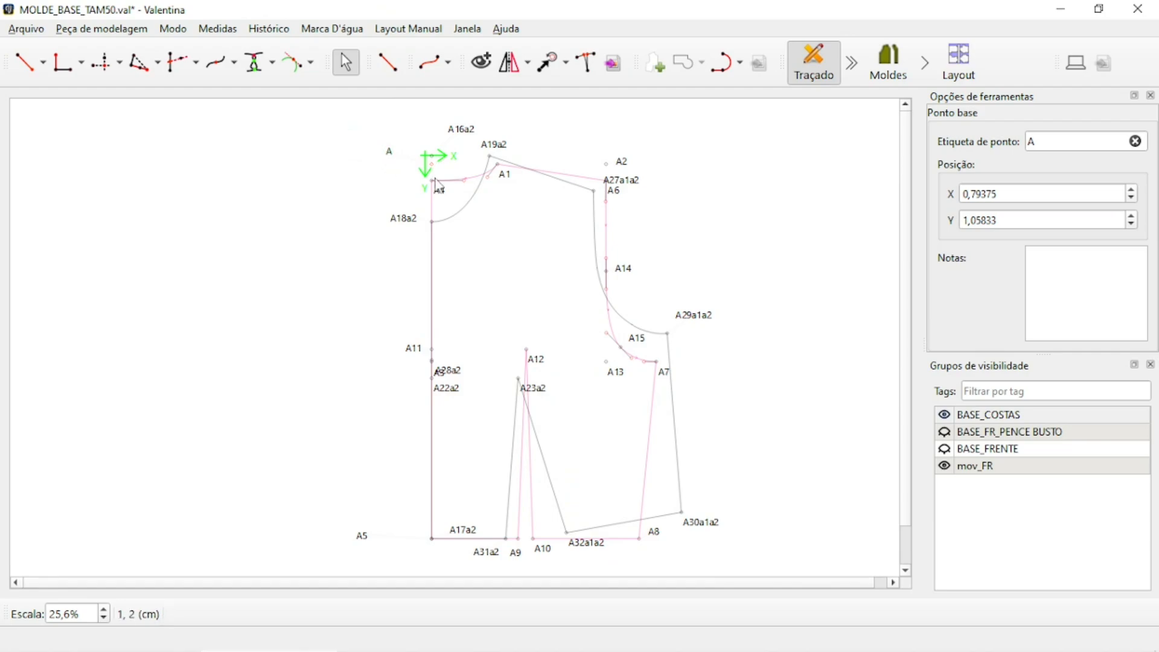
{"action": "left_click_drag", "start_coordinate": [444, 188], "coordinate": [408, 184]}
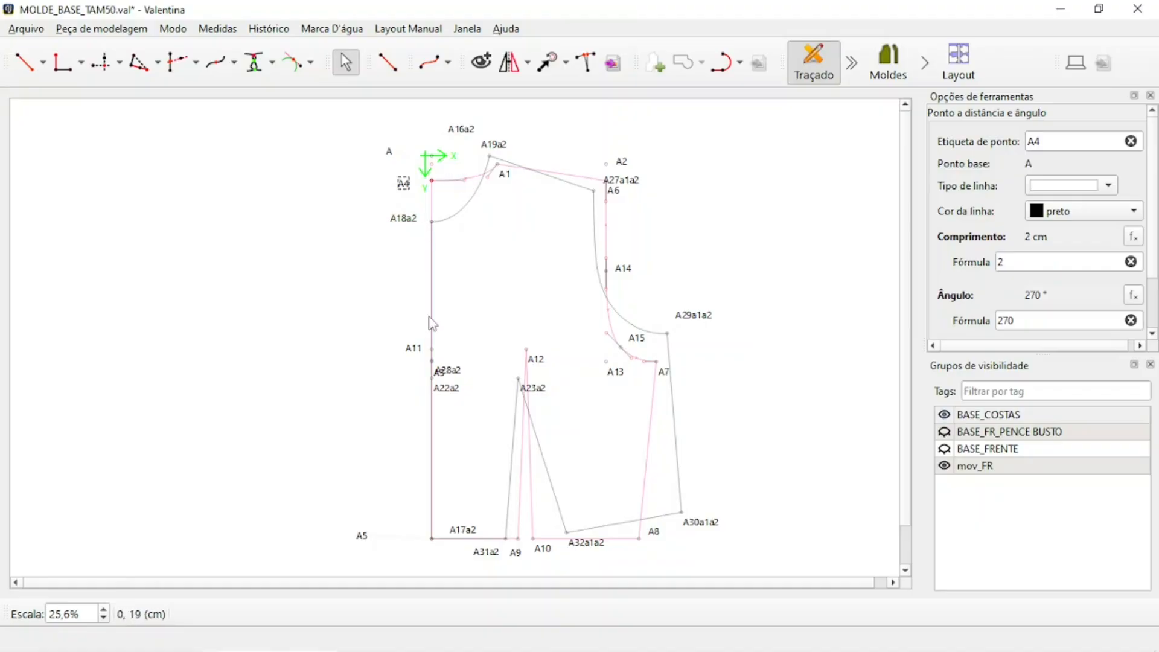
{"action": "left_click_drag", "start_coordinate": [414, 352], "coordinate": [450, 345]}
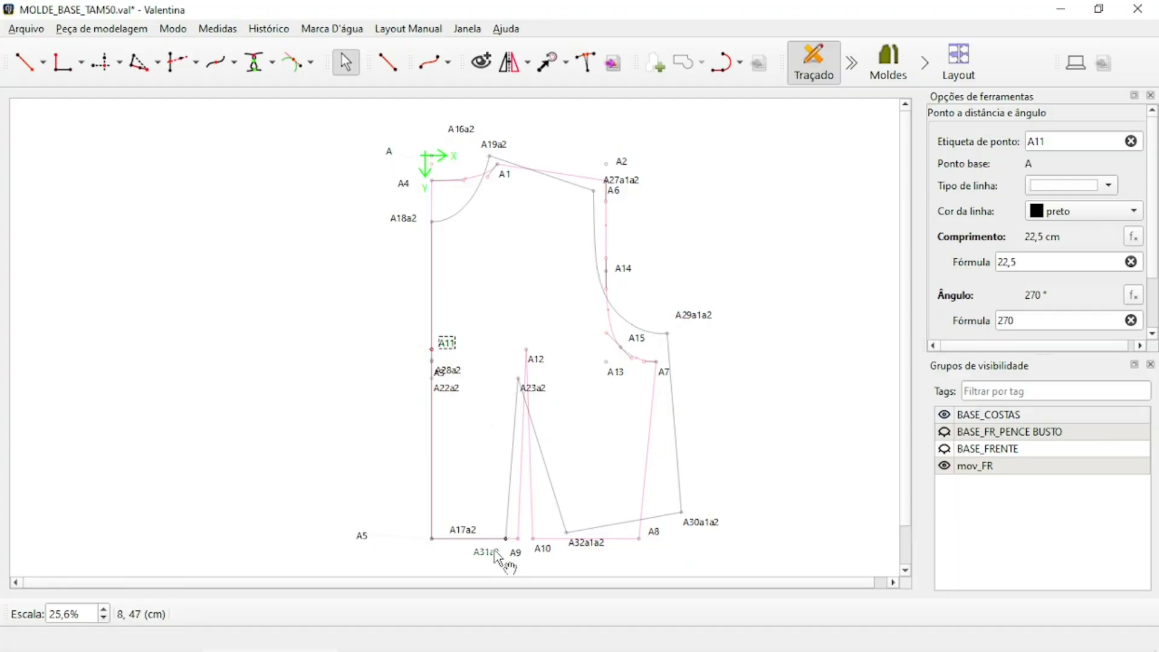
{"action": "left_click_drag", "start_coordinate": [488, 554], "coordinate": [625, 529]}
{"action": "left_click_drag", "start_coordinate": [699, 526], "coordinate": [618, 511]}
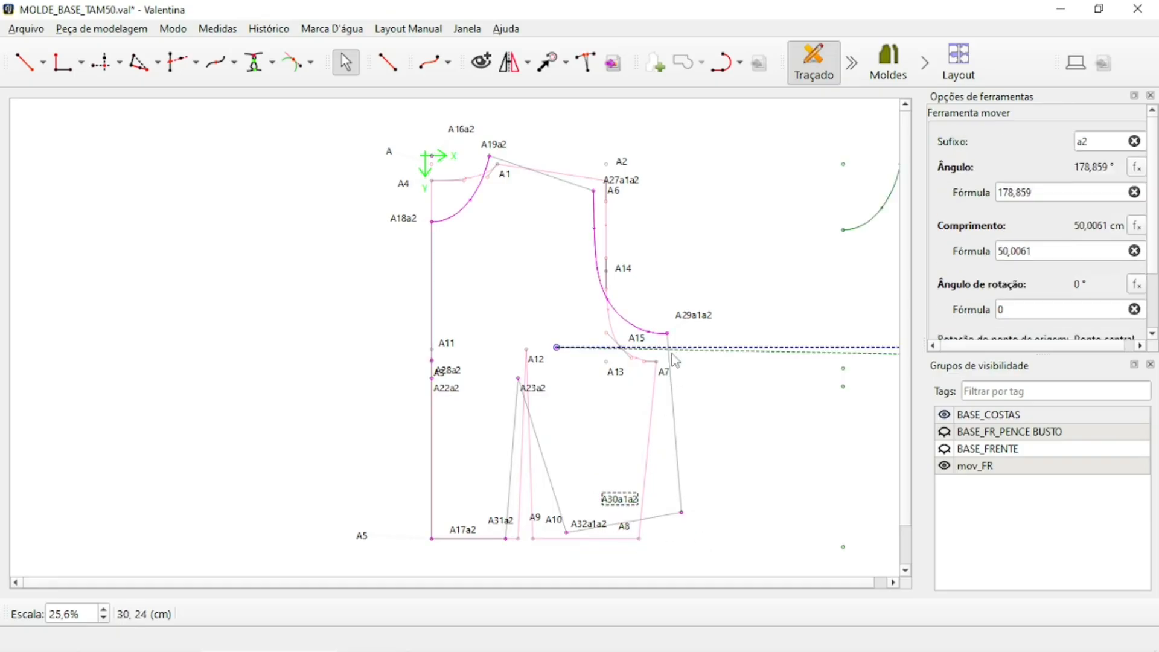
Move the armhole labels A15 and A14 inside the bodice, and set A7 and A29a1a2 beside their points outside it
{"action": "left_click_drag", "start_coordinate": [637, 339], "coordinate": [573, 349]}
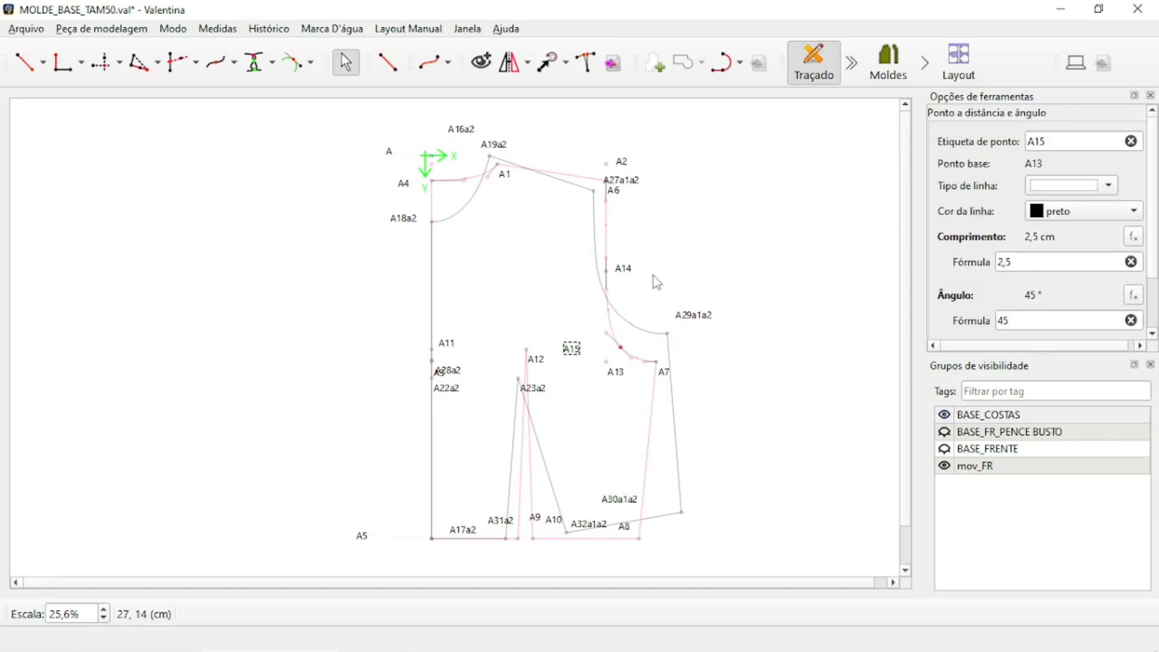
{"action": "scroll", "coordinate": [653, 275], "scroll_direction": "up", "scroll_amount": 2, "text": "ctrl"}
{"action": "left_click_drag", "start_coordinate": [679, 412], "coordinate": [695, 403]}
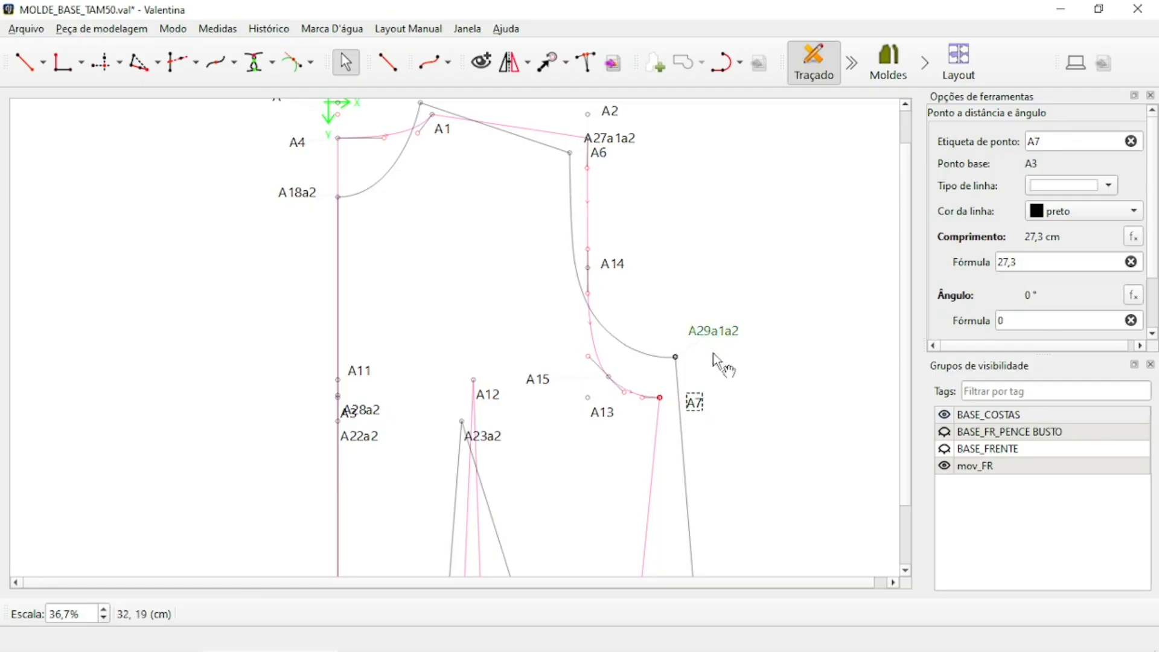
{"action": "left_click_drag", "start_coordinate": [715, 332], "coordinate": [717, 353]}
{"action": "left_click_drag", "start_coordinate": [619, 266], "coordinate": [534, 279]}
Separate the overlapping shoulder-tip labels by placing A27a1a2 above the shoulder line and A6 beside its point
{"action": "scroll", "coordinate": [647, 242], "scroll_direction": "up", "scroll_amount": 1}
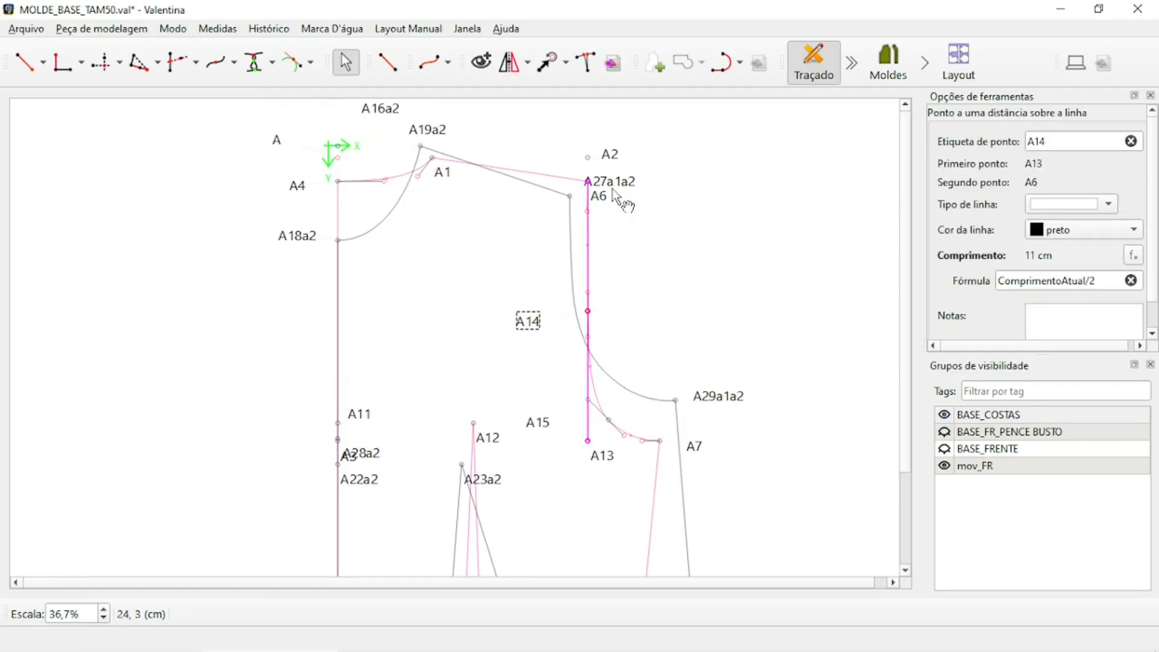
{"action": "left_click_drag", "start_coordinate": [623, 182], "coordinate": [571, 143]}
{"action": "left_click", "coordinate": [611, 173]}
{"action": "left_click_drag", "start_coordinate": [600, 195], "coordinate": [616, 185]}
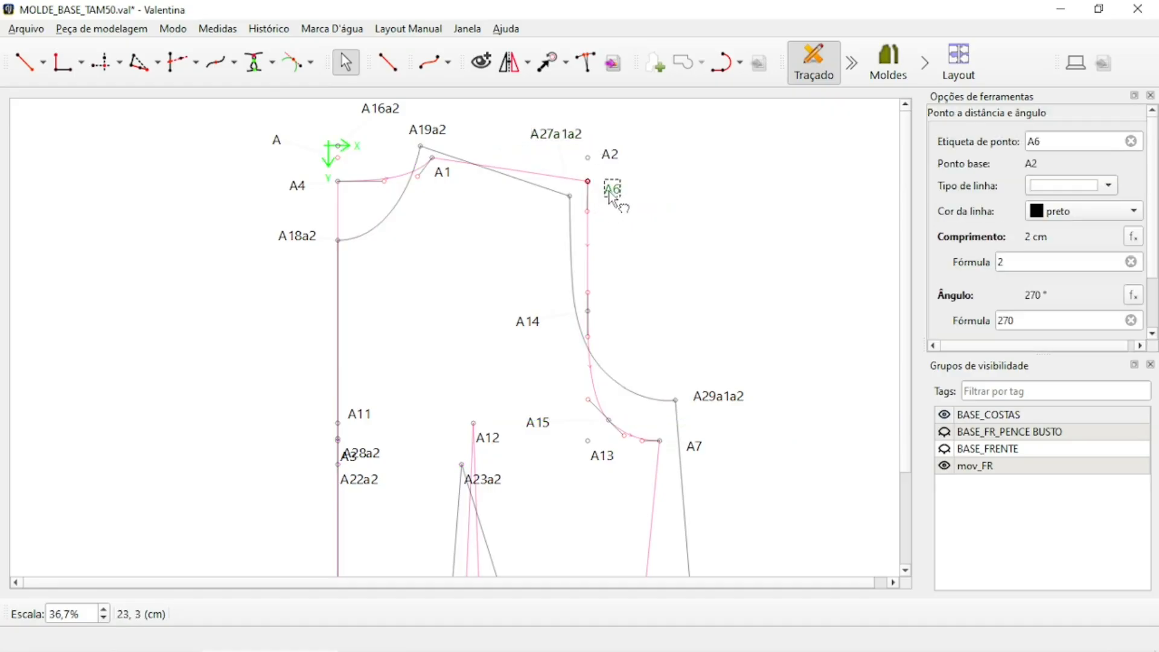
Place the neckline labels A16a2, A19a2 and A1 above their points, and save the pattern file
{"action": "scroll", "coordinate": [668, 200], "scroll_direction": "down", "scroll_amount": 3, "text": "ctrl"}
{"action": "scroll", "coordinate": [499, 145], "scroll_direction": "up", "scroll_amount": 3, "text": "ctrl"}
{"action": "scroll", "coordinate": [499, 145], "scroll_direction": "up", "scroll_amount": 2, "text": "ctrl"}
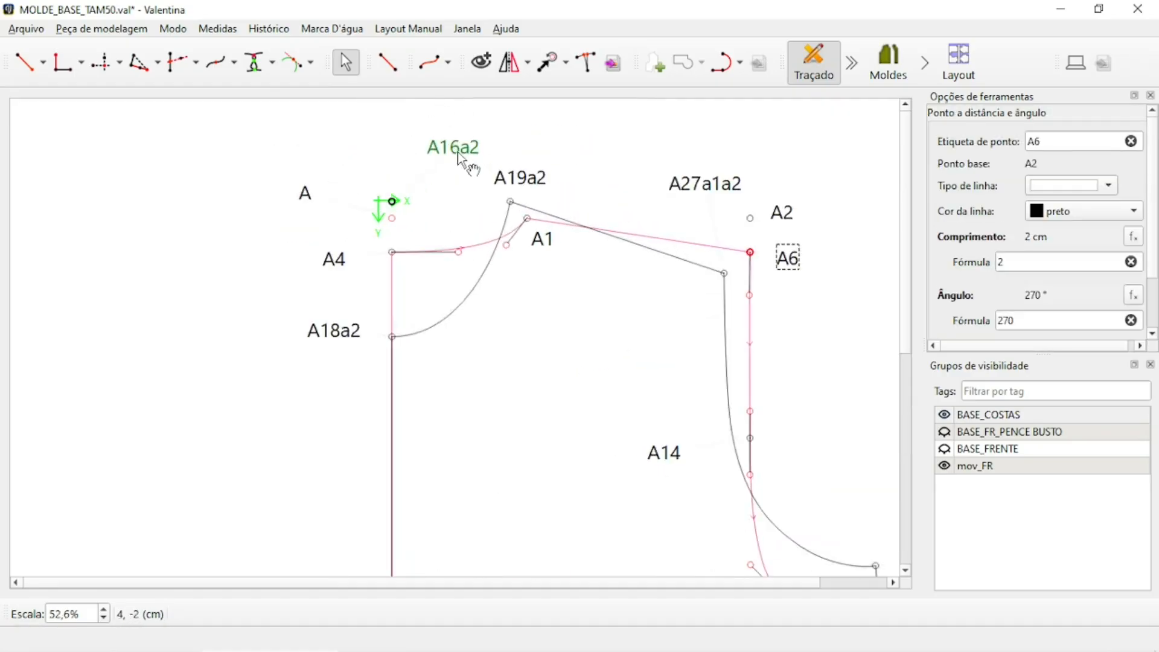
{"action": "left_click_drag", "start_coordinate": [454, 149], "coordinate": [388, 179]}
{"action": "left_click_drag", "start_coordinate": [523, 192], "coordinate": [511, 158]}
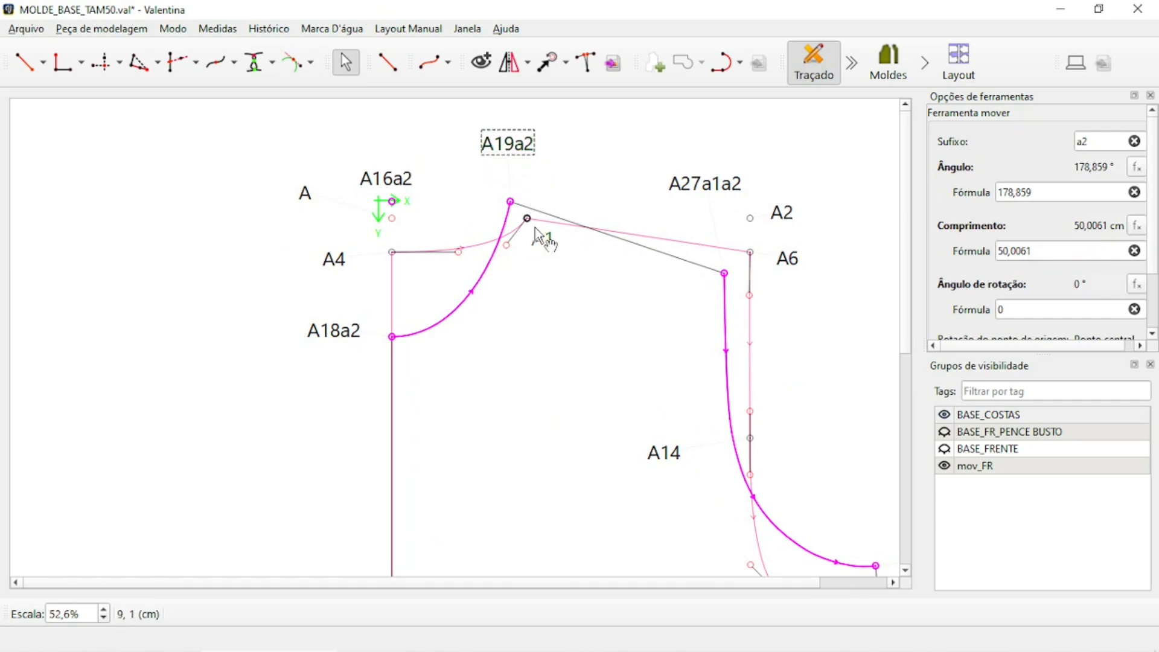
{"action": "left_click_drag", "start_coordinate": [542, 238], "coordinate": [567, 190]}
{"action": "scroll", "coordinate": [653, 229], "scroll_direction": "down", "scroll_amount": 5, "text": "ctrl"}
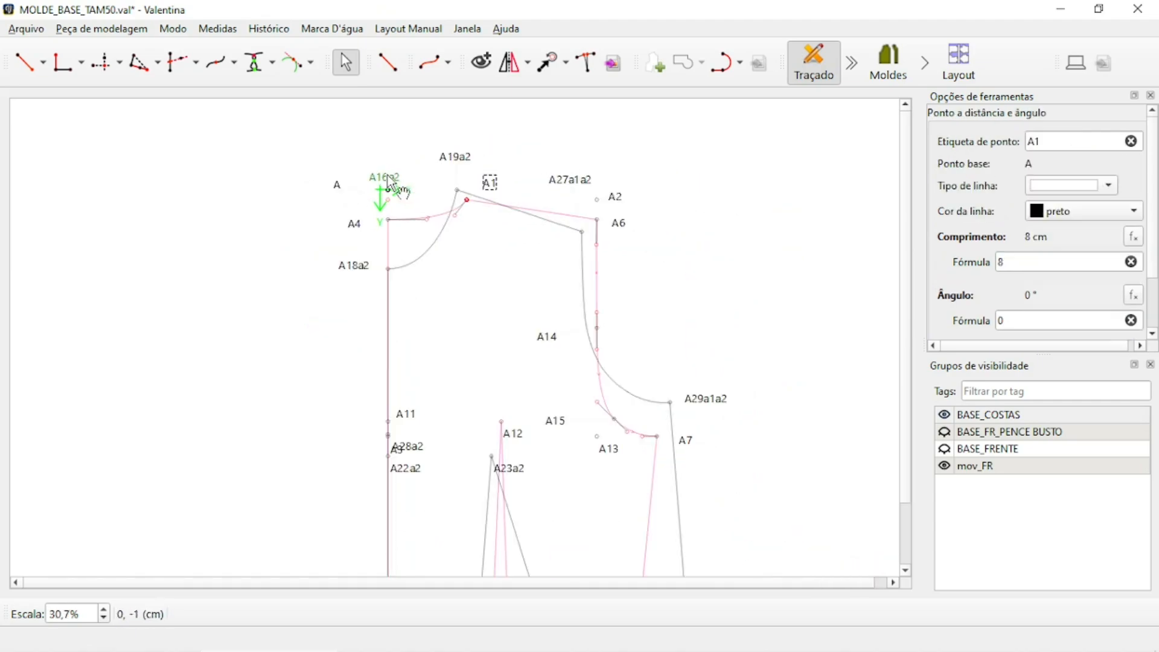
{"action": "left_click", "coordinate": [658, 302]}
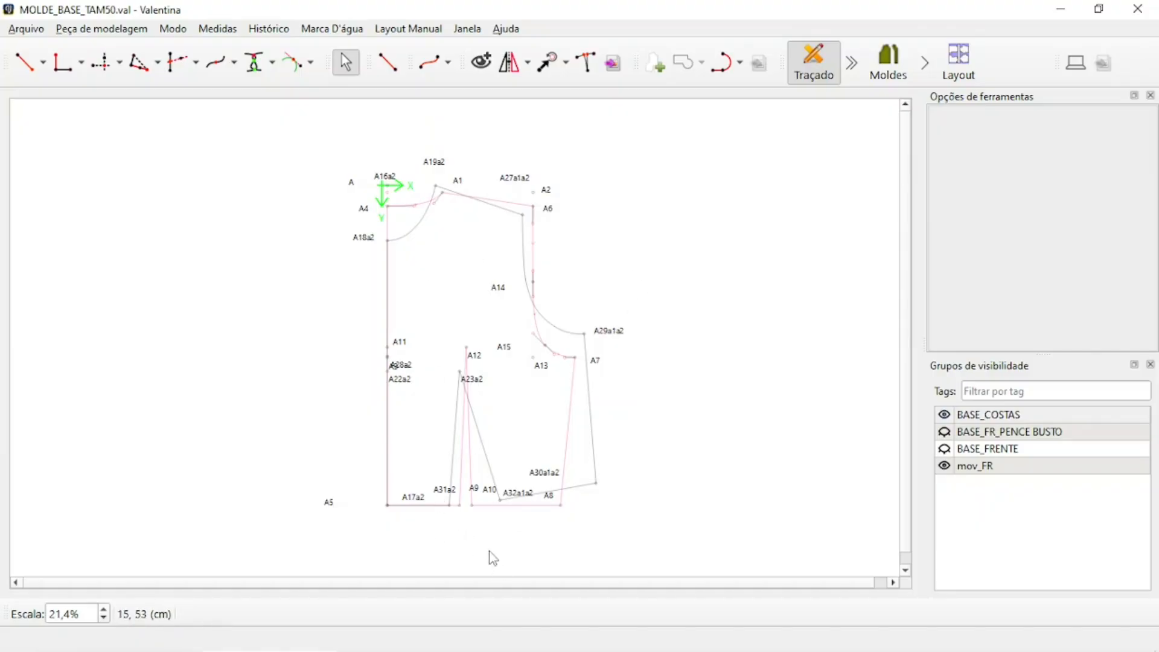
Add a point 24 cm from A5 at 0° with a solid black line along the waist, and move its label clear of the side seam
{"action": "scroll", "coordinate": [490, 564], "scroll_direction": "up", "scroll_amount": 2, "text": "ctrl"}
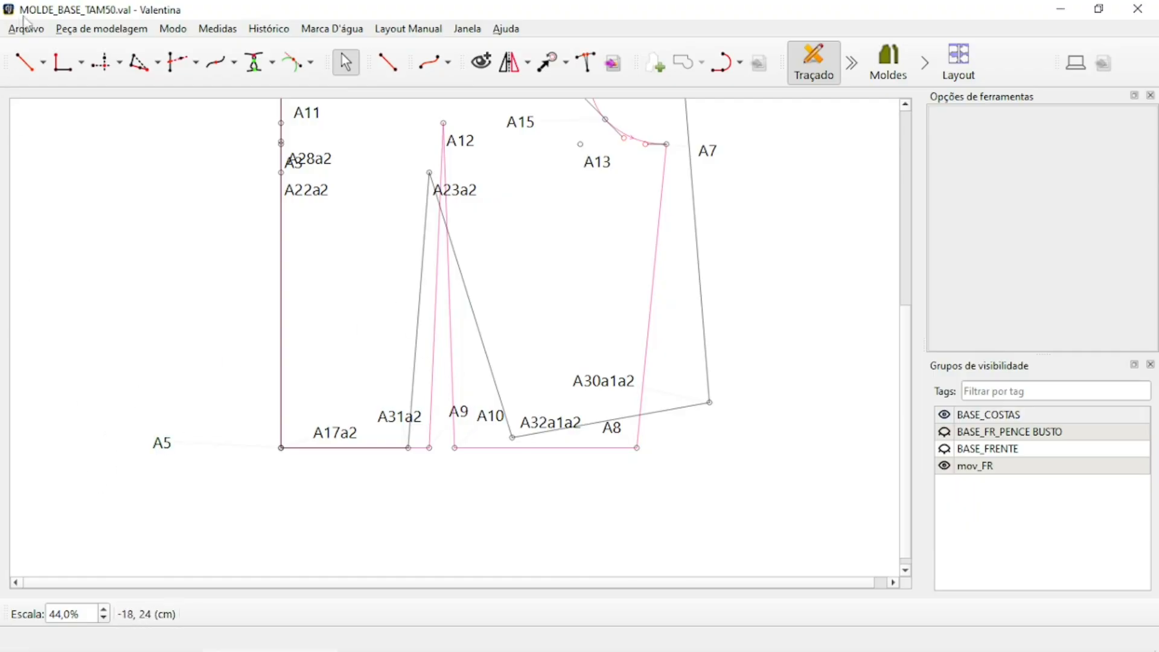
{"action": "left_click", "coordinate": [29, 64]}
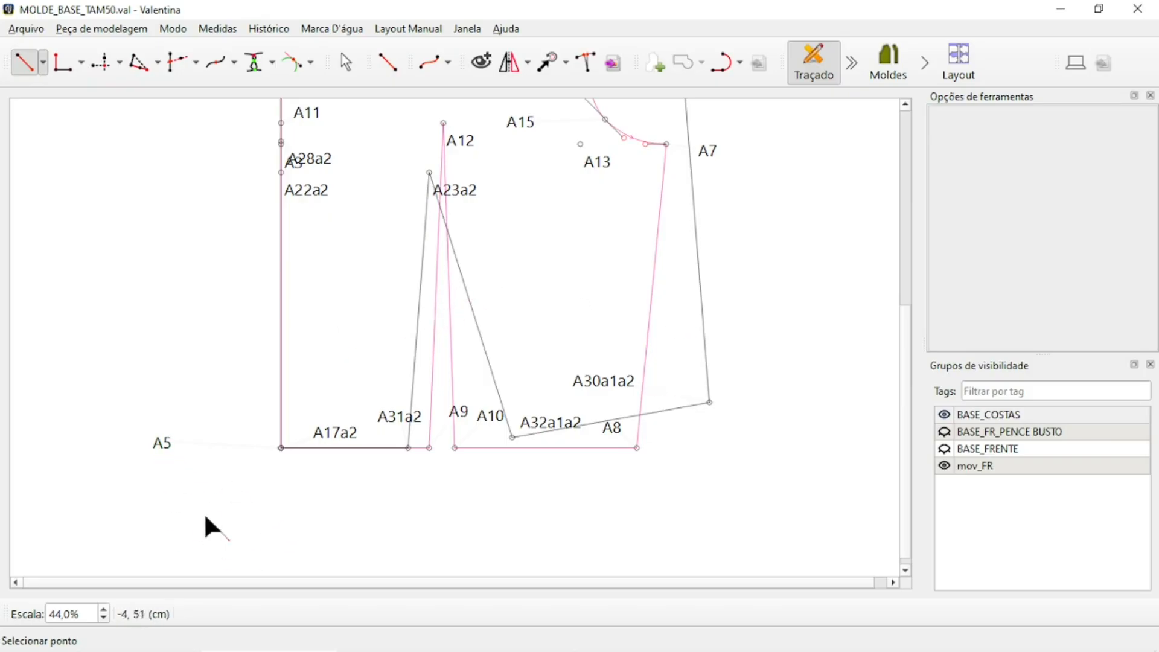
{"action": "left_click", "coordinate": [162, 445]}
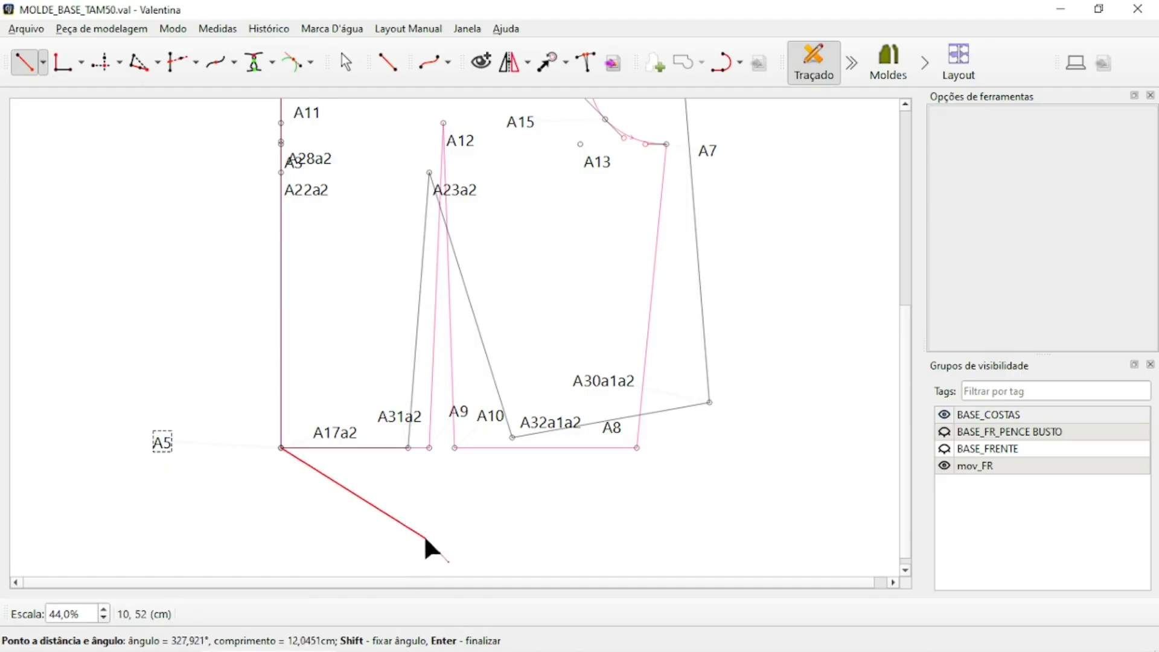
{"action": "left_click", "coordinate": [689, 448]}
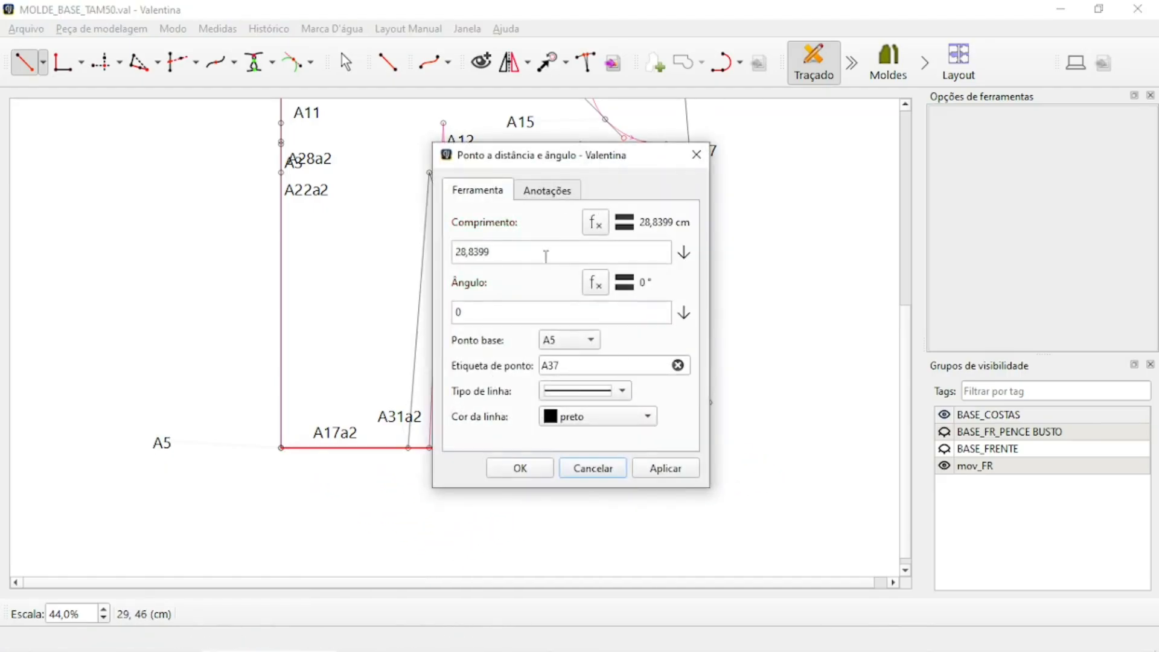
{"action": "type", "text": "24"}
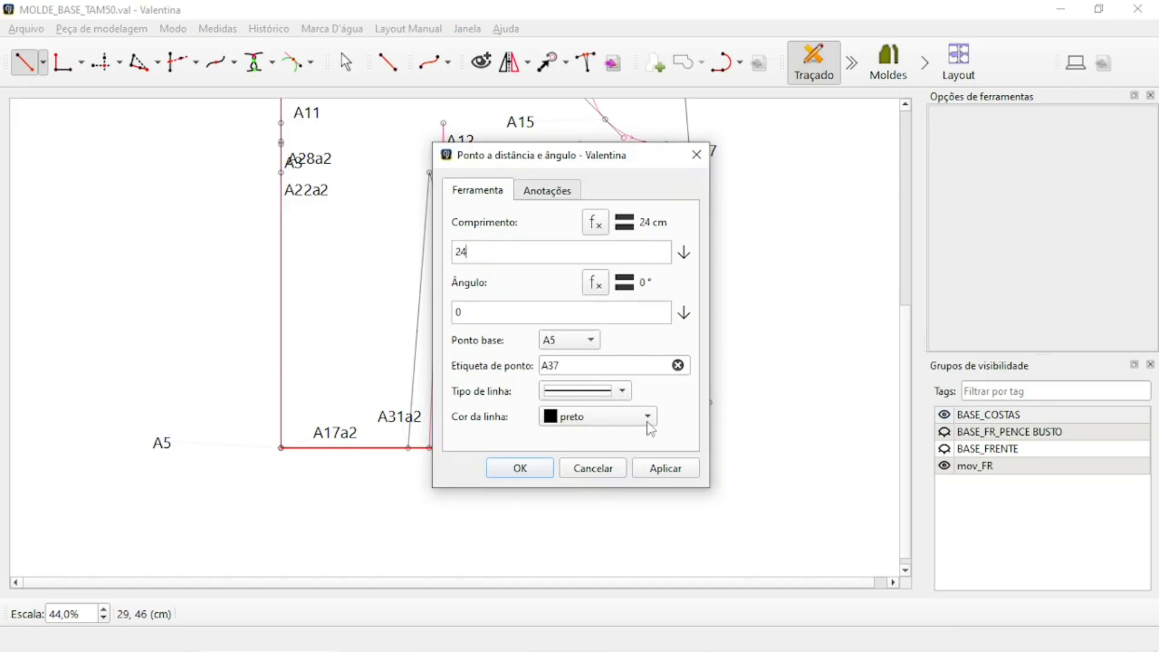
{"action": "left_click", "coordinate": [675, 474]}
{"action": "left_click", "coordinate": [537, 472]}
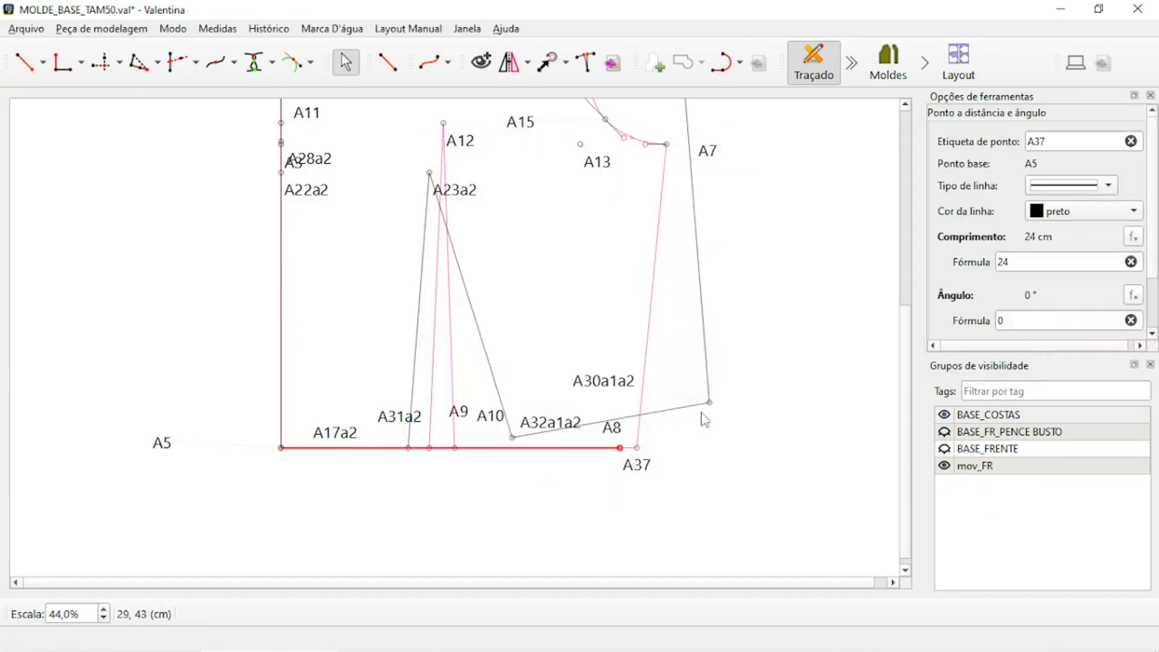
{"action": "left_click_drag", "start_coordinate": [634, 477], "coordinate": [692, 454]}
Examine the front and back side seams and armhole ends between A7, A29a1a2 and the waist
{"action": "scroll", "coordinate": [628, 509], "scroll_direction": "down", "scroll_amount": 5, "text": "ctrl"}
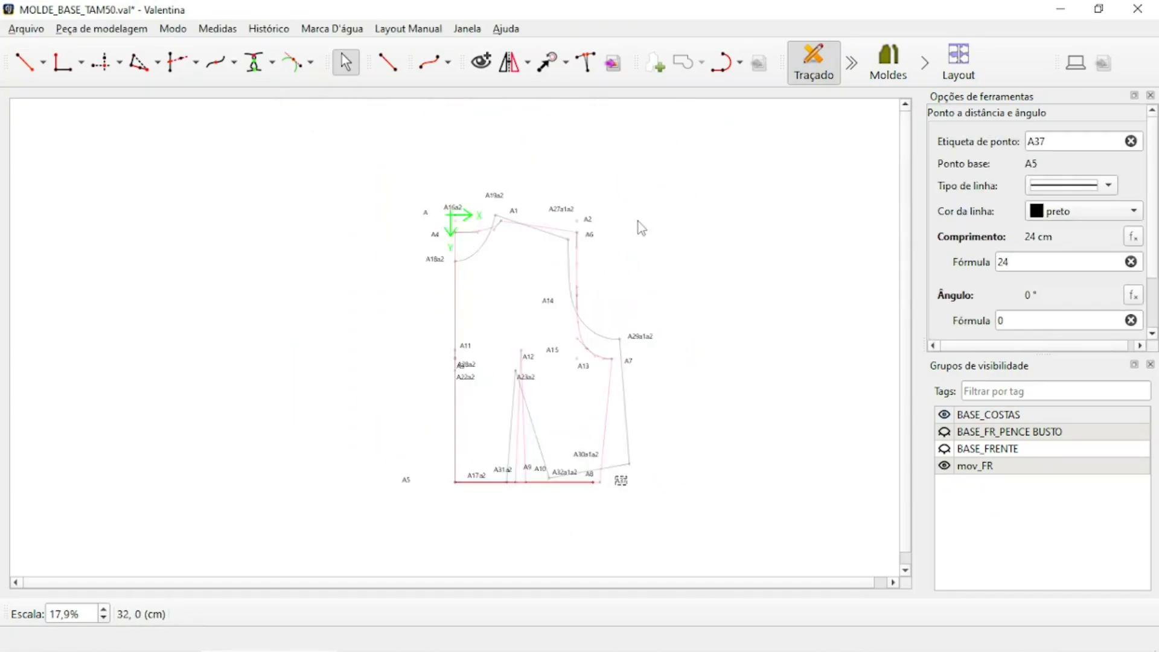
{"action": "scroll", "coordinate": [671, 343], "scroll_direction": "up", "scroll_amount": 5, "text": "ctrl"}
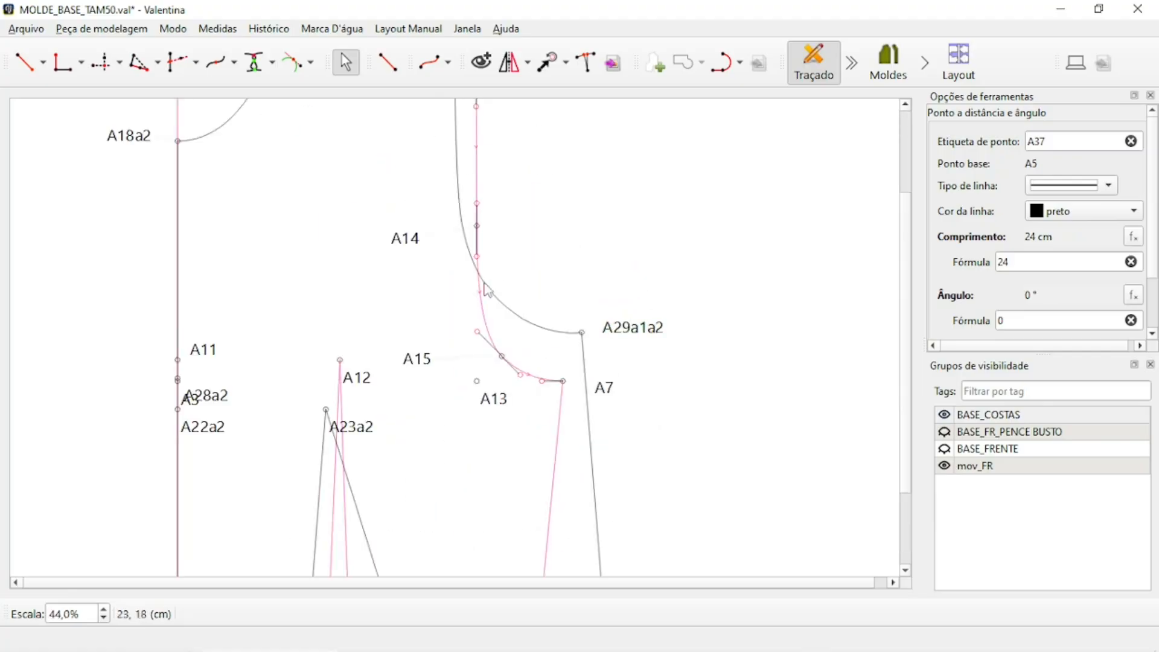
{"action": "scroll", "coordinate": [628, 341], "scroll_direction": "down", "scroll_amount": 2, "text": "ctrl"}
{"action": "scroll", "coordinate": [568, 323], "scroll_direction": "down", "scroll_amount": 1, "text": "ctrl"}
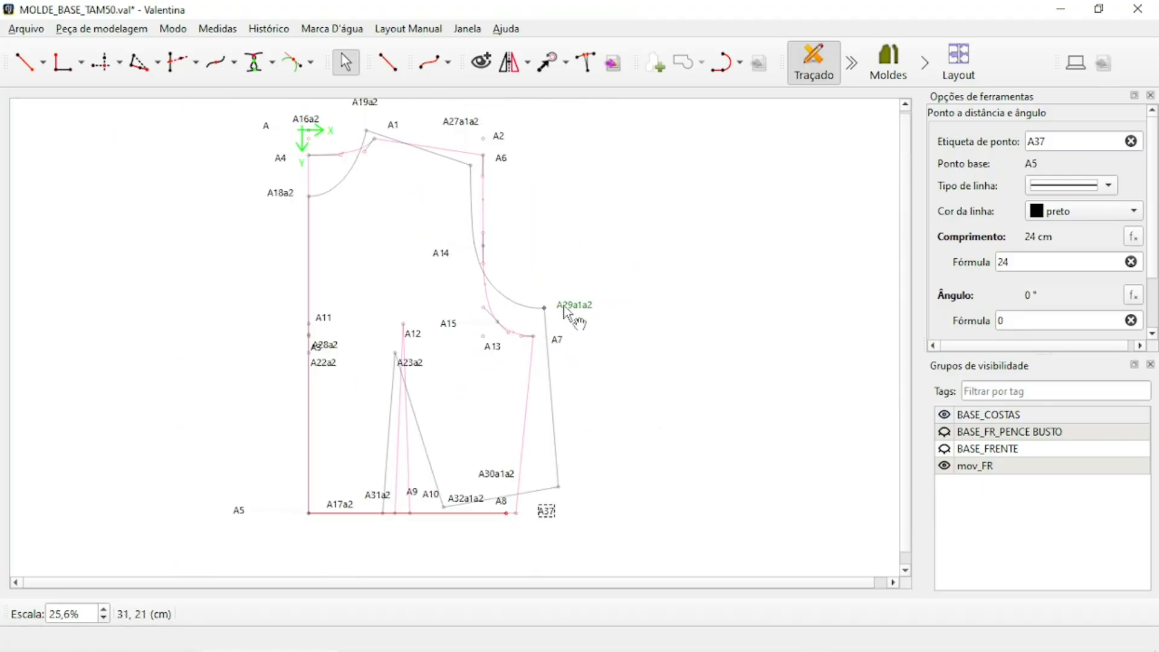
{"action": "scroll", "coordinate": [535, 337], "scroll_direction": "up", "scroll_amount": 5, "text": "ctrl"}
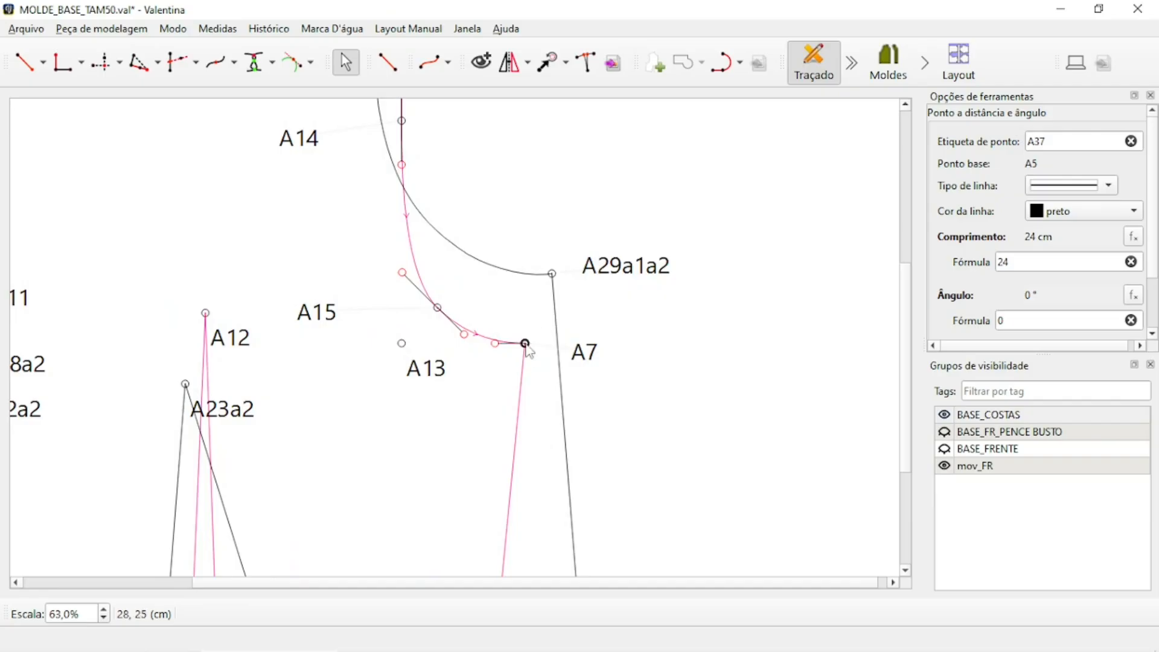
{"action": "scroll", "coordinate": [624, 353], "scroll_direction": "down", "scroll_amount": 2, "text": "ctrl"}
{"action": "scroll", "coordinate": [570, 339], "scroll_direction": "down", "scroll_amount": 1, "text": "ctrl"}
{"action": "scroll", "coordinate": [504, 295], "scroll_direction": "up", "scroll_amount": 1, "text": "ctrl"}
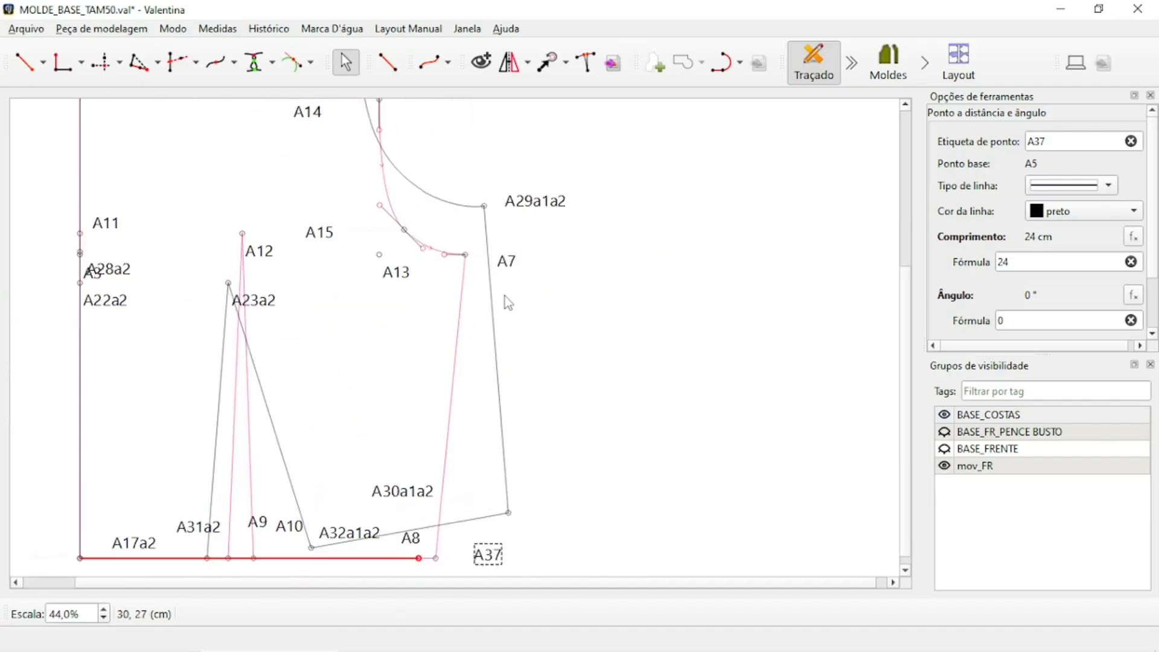
Nudge the A7 label slightly upward beside the side seam and clear the selection
{"action": "key", "text": "Return"}
{"action": "left_click", "coordinate": [509, 266]}
{"action": "left_click", "coordinate": [223, 217]}
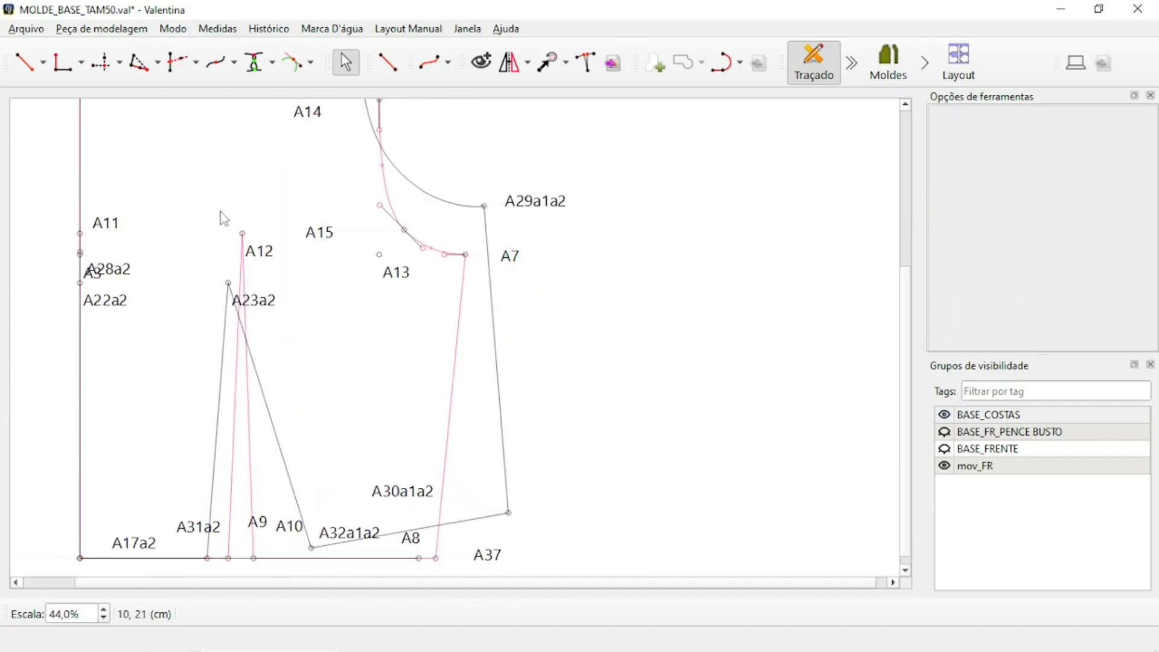
Place a point at a distance along the side seam line from A8 through A7, about 22.8 cm from A8
{"action": "left_click", "coordinate": [43, 63]}
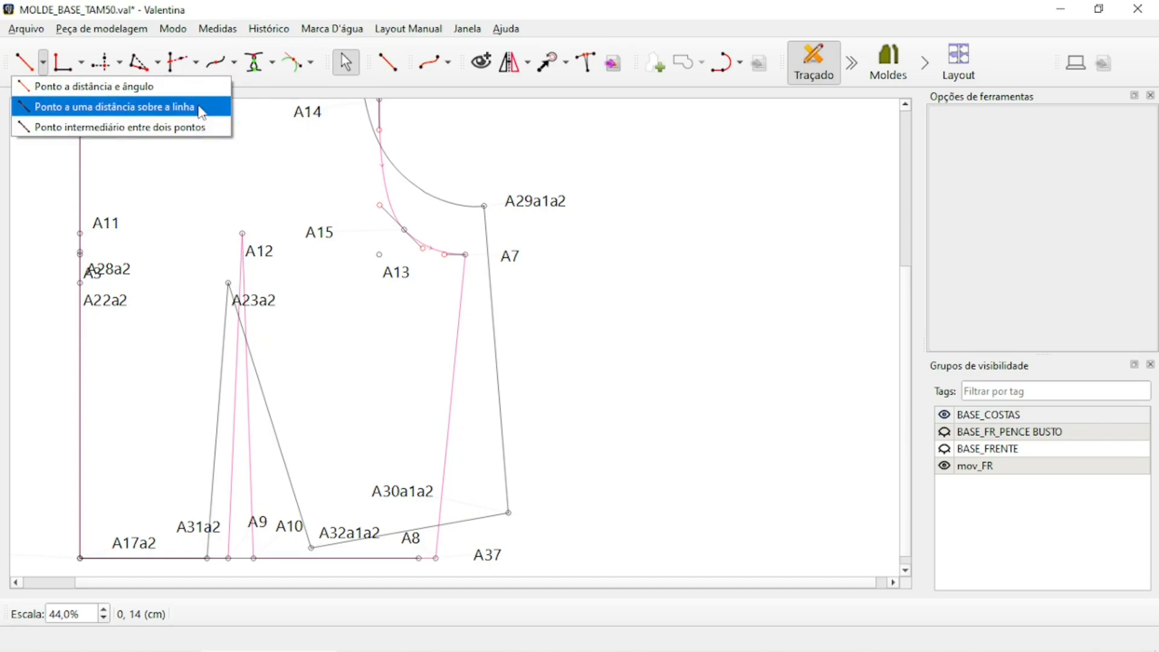
{"action": "left_click", "coordinate": [59, 112]}
{"action": "scroll", "coordinate": [574, 336], "scroll_direction": "down", "scroll_amount": 1}
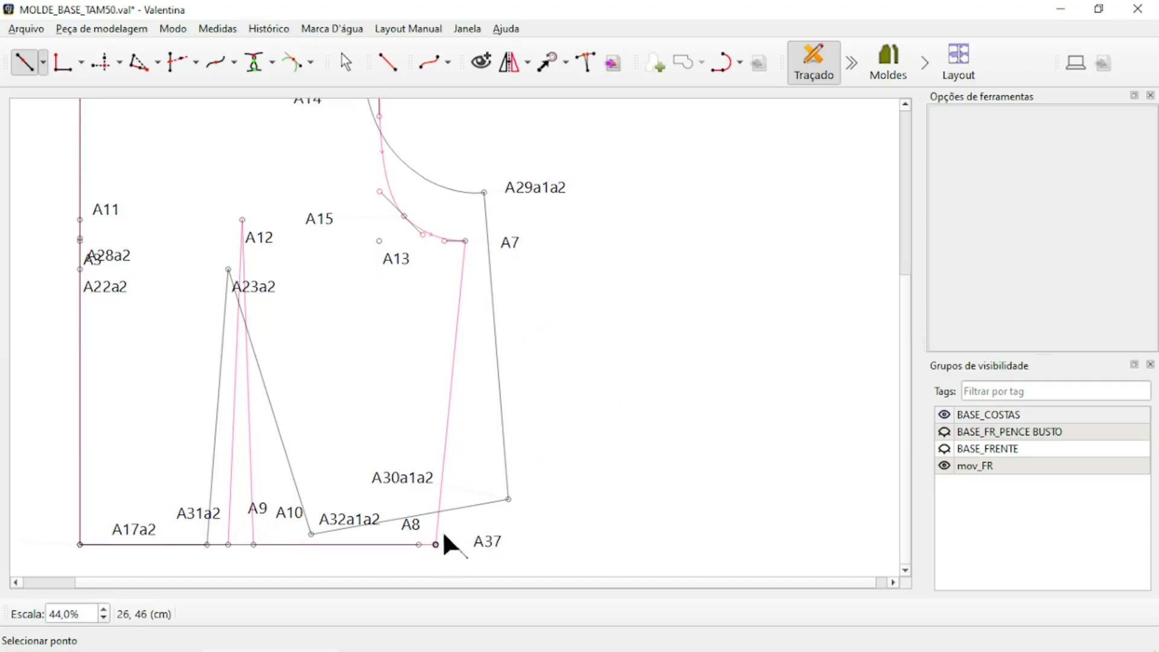
{"action": "scroll", "coordinate": [592, 389], "scroll_direction": "up", "scroll_amount": 1, "text": "ctrl"}
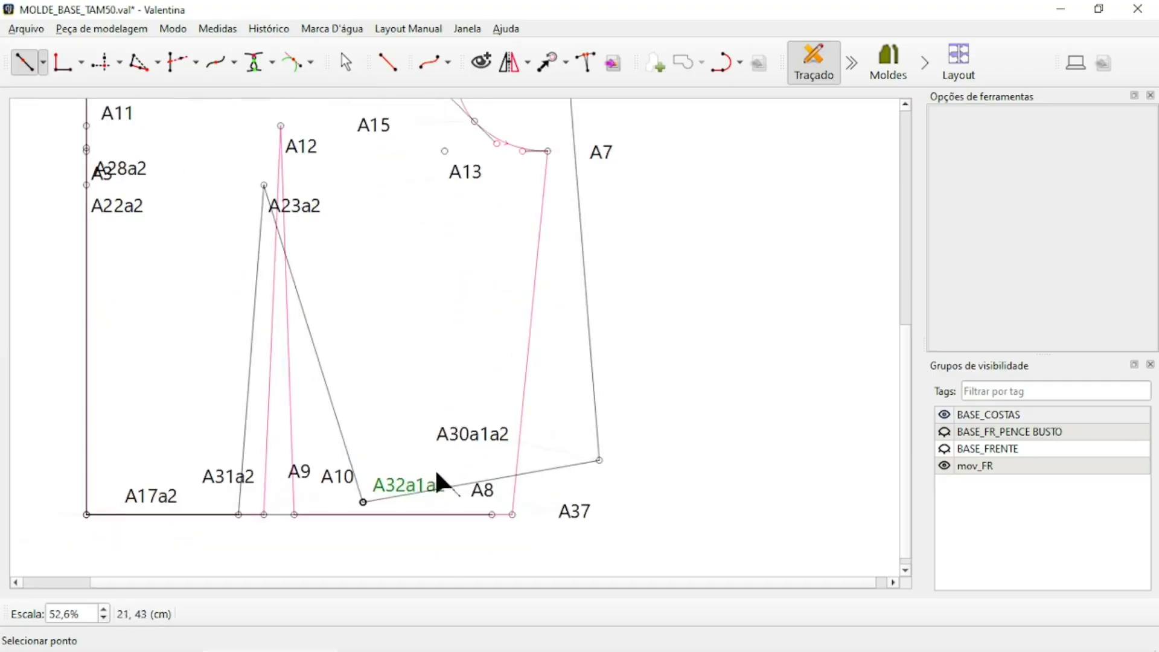
{"action": "left_click", "coordinate": [513, 515]}
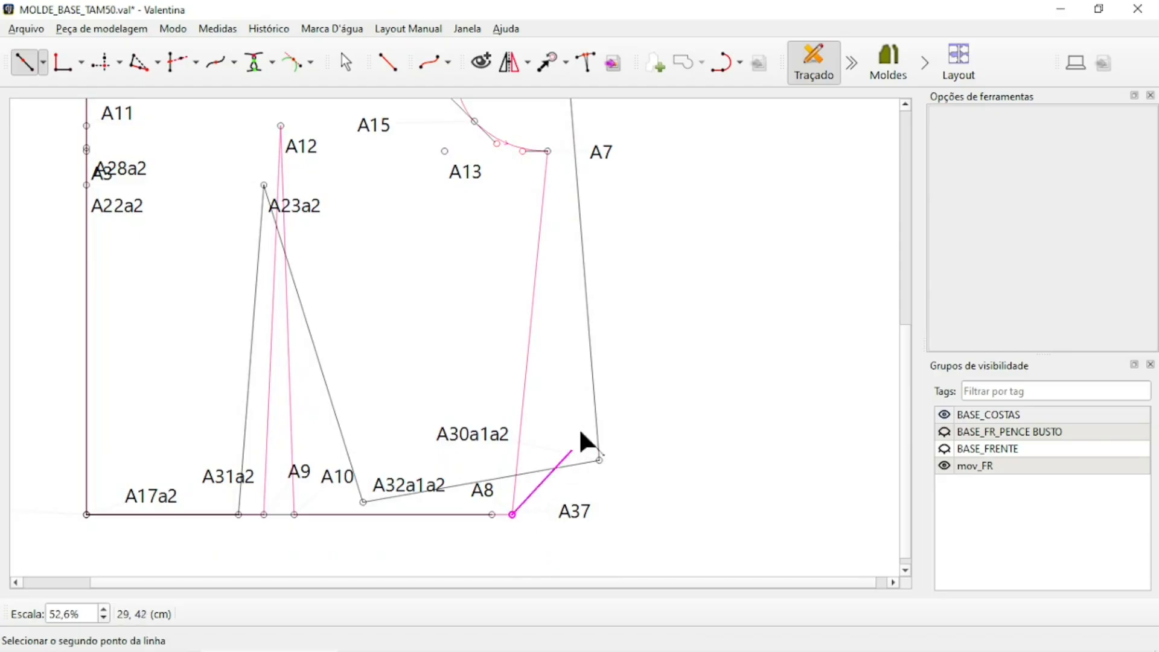
{"action": "scroll", "coordinate": [554, 293], "scroll_direction": "up", "scroll_amount": 3}
{"action": "left_click", "coordinate": [549, 266]}
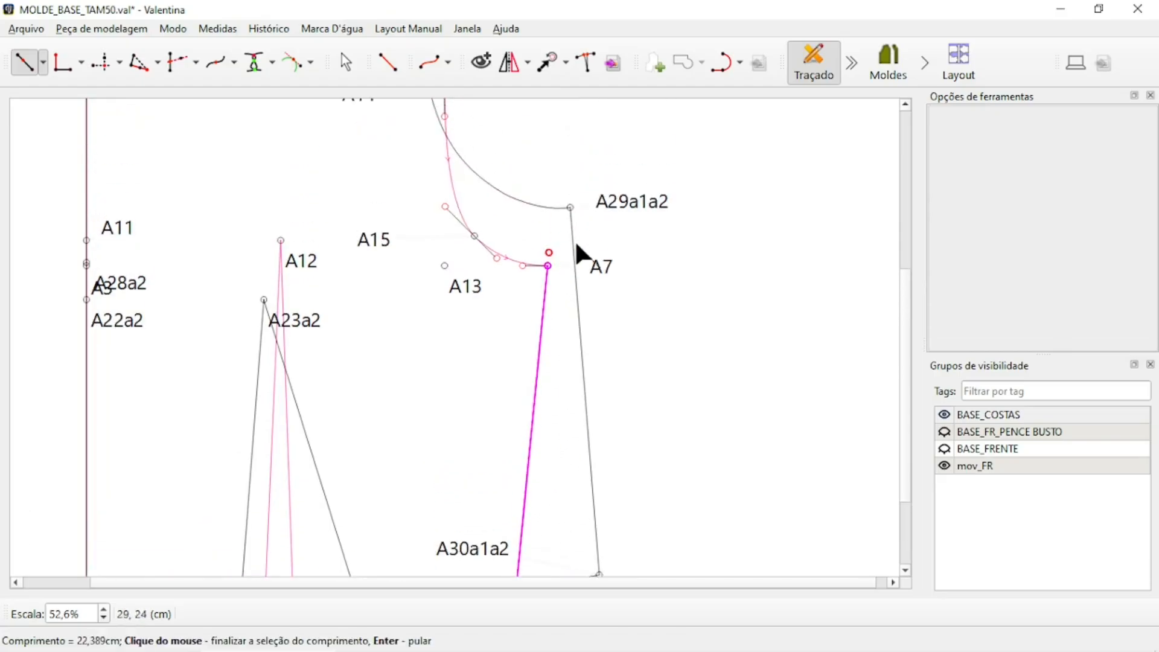
{"action": "left_click", "coordinate": [565, 257]}
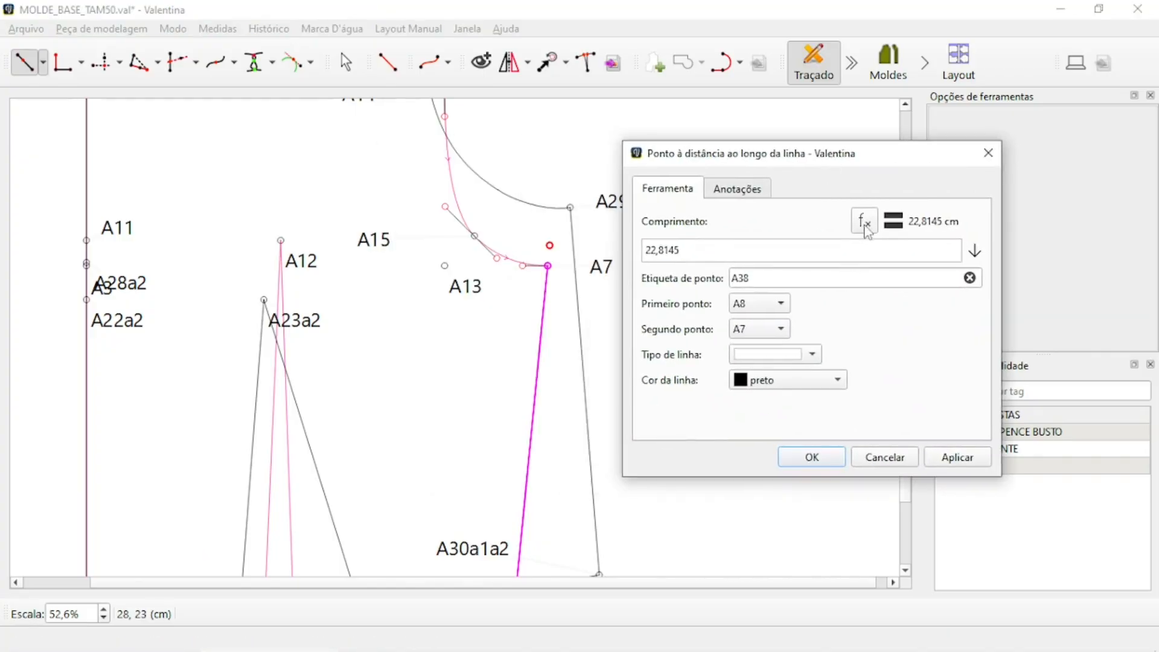
Set the new side seam point's length formula to ComprimentoAtual+1,5 and create the point
{"action": "left_click", "coordinate": [866, 223]}
{"action": "left_click", "coordinate": [645, 303]}
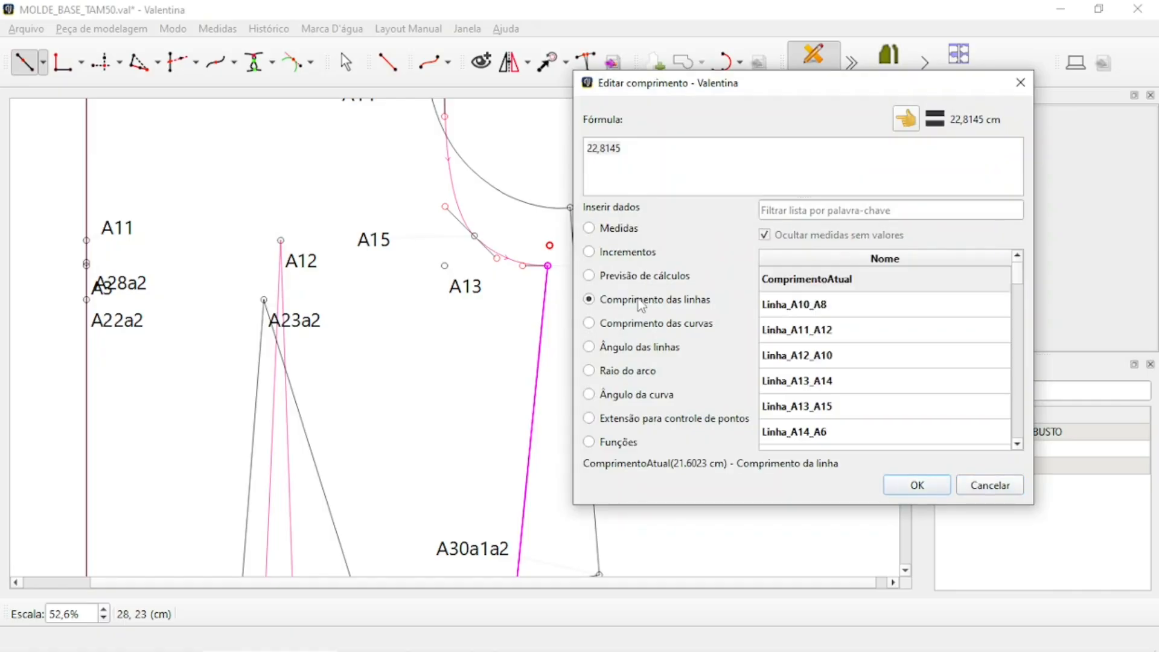
{"action": "double_click", "coordinate": [812, 290]}
{"action": "left_click", "coordinate": [707, 155]}
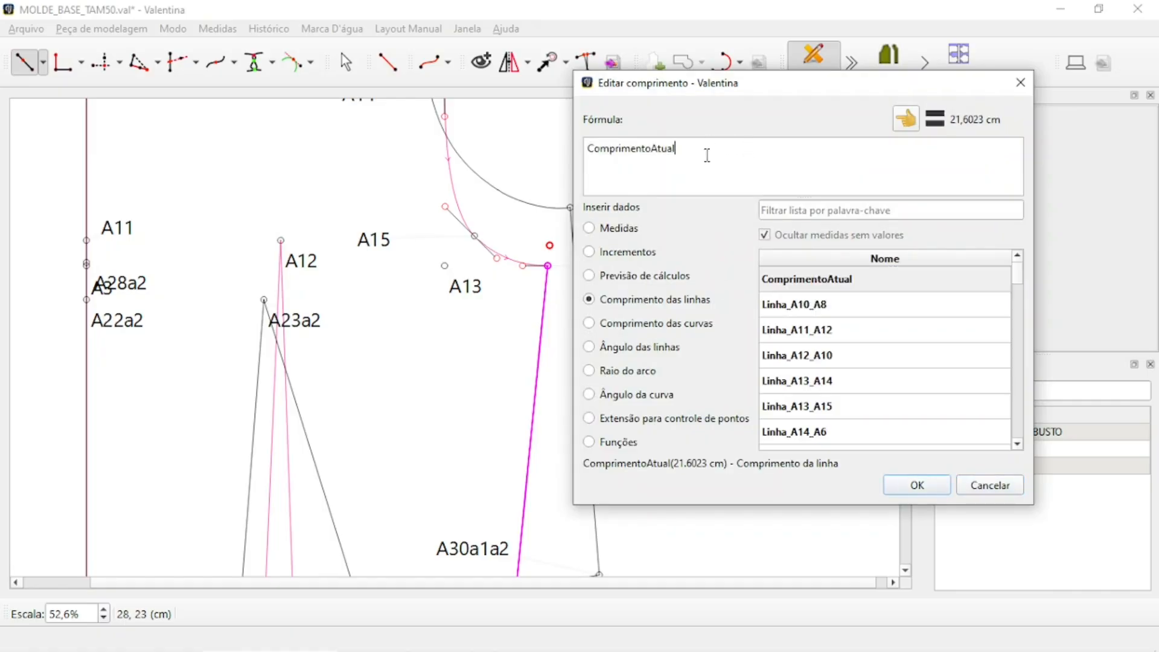
{"action": "type", "text": "+1,5"}
{"action": "left_click", "coordinate": [937, 488]}
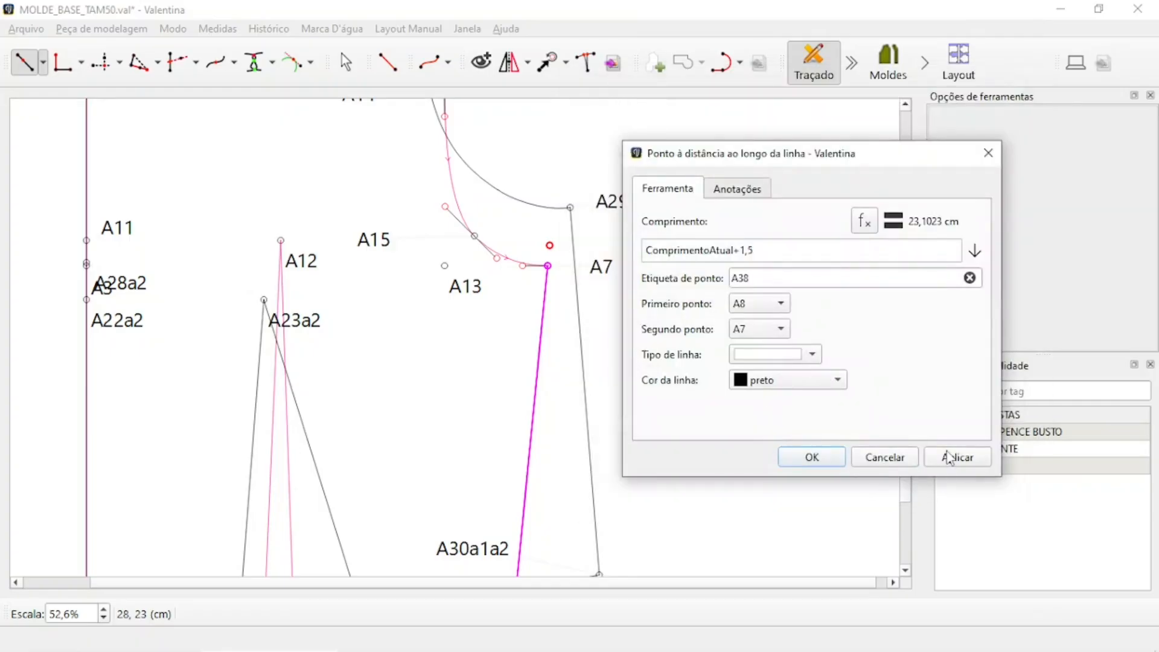
{"action": "left_click", "coordinate": [949, 458]}
{"action": "left_click", "coordinate": [812, 457]}
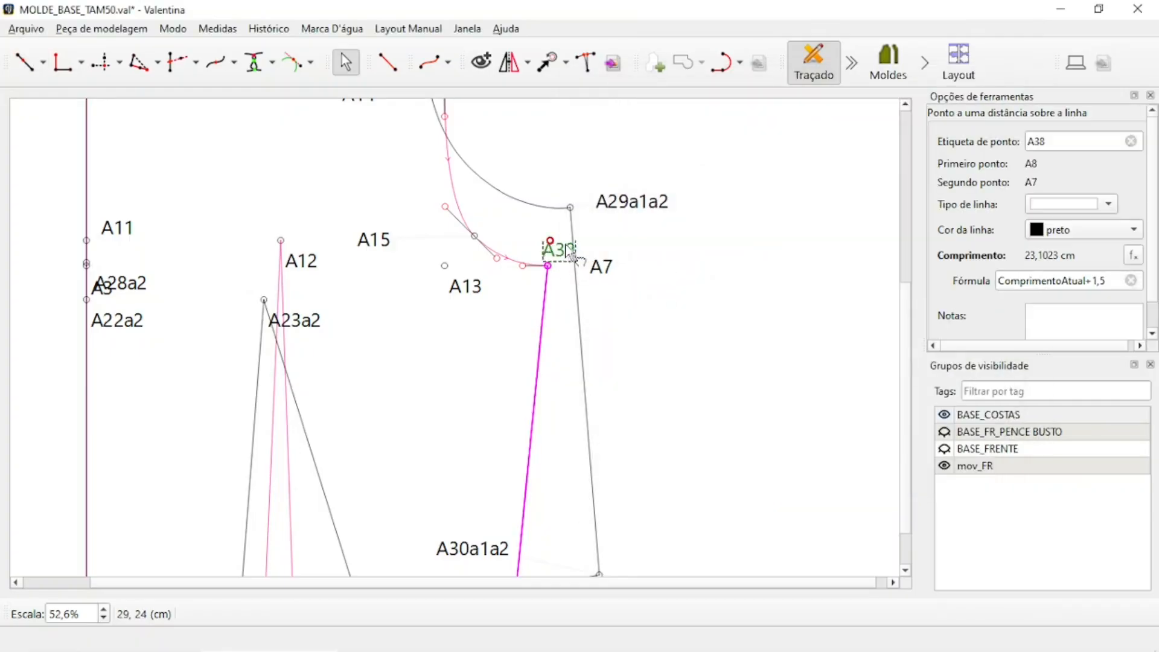
Spread the labels A38, A7 and A29a1a2 apart around the armhole end and clear the selection
{"action": "left_click_drag", "start_coordinate": [573, 257], "coordinate": [522, 318]}
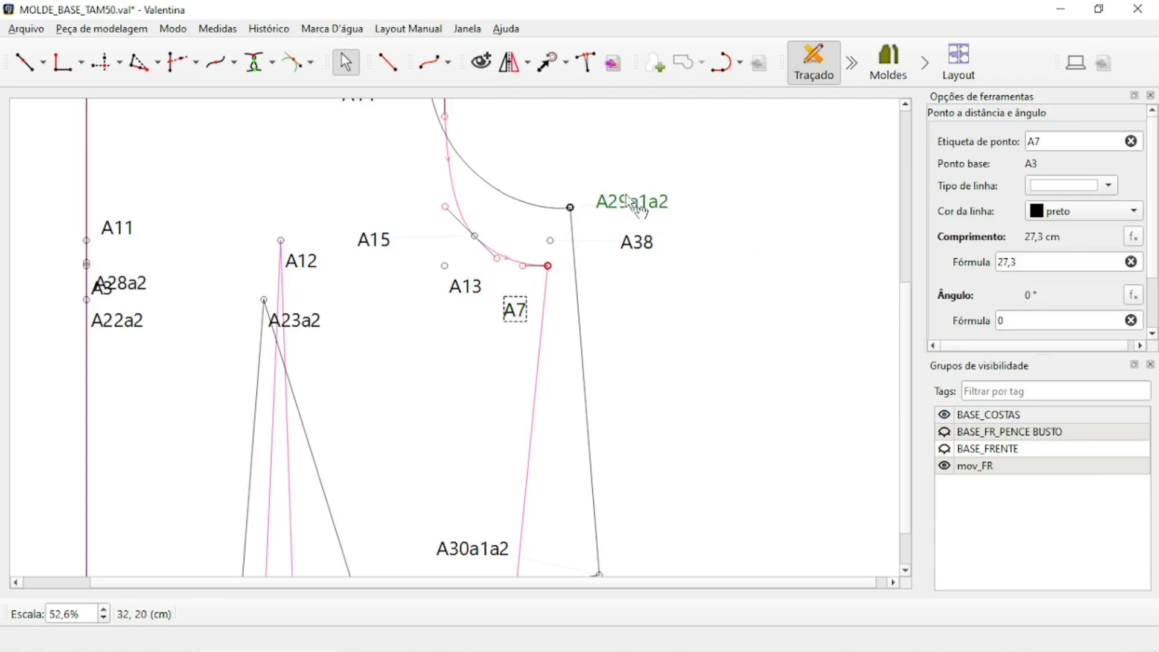
{"action": "left_click", "coordinate": [636, 205]}
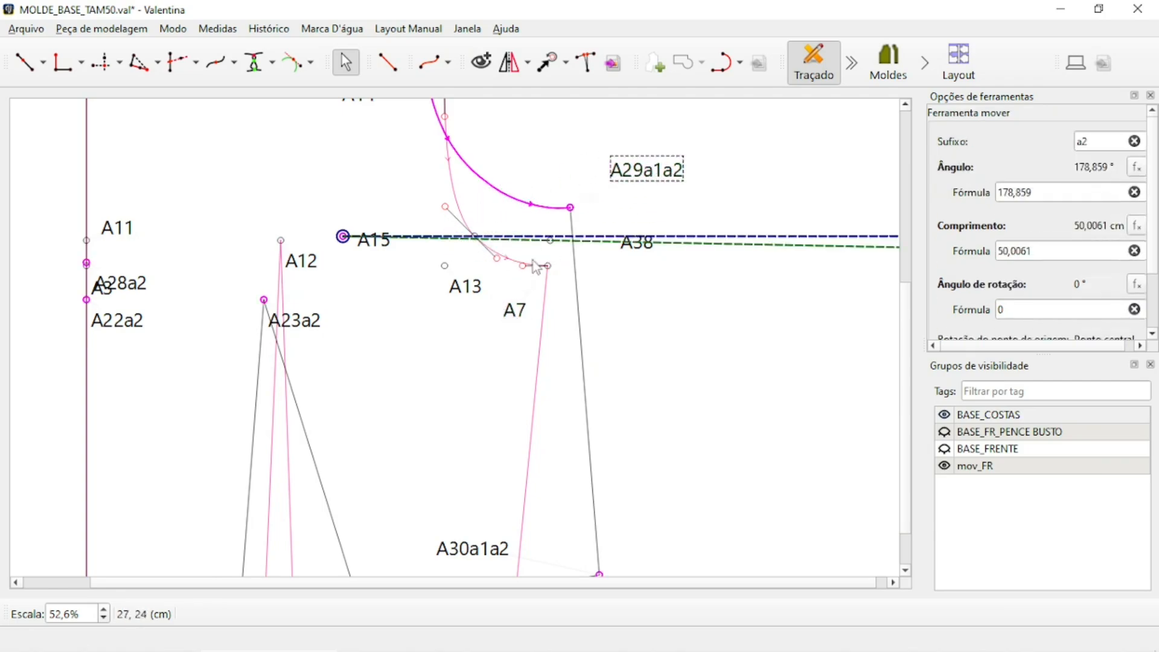
{"action": "mouse_move", "coordinate": [647, 252]}
{"action": "left_mouse_down"}
{"action": "mouse_move", "coordinate": [553, 271]}
{"action": "mouse_move", "coordinate": [621, 282]}
{"action": "mouse_move", "coordinate": [634, 253]}
{"action": "left_mouse_up"}
{"action": "scroll", "coordinate": [701, 266], "scroll_direction": "down", "scroll_amount": 2, "text": "ctrl"}
{"action": "scroll", "coordinate": [564, 223], "scroll_direction": "up", "scroll_amount": 3, "text": "ctrl"}
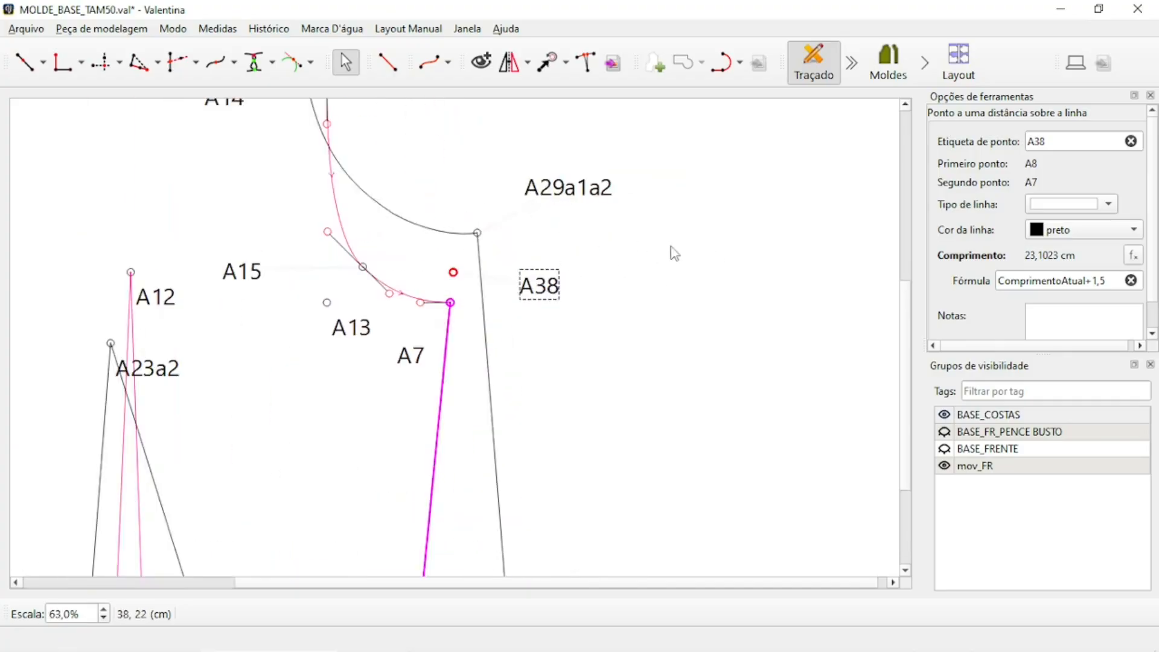
{"action": "left_click", "coordinate": [661, 261]}
Add a midpoint between A29a1a2 and A38 at the armhole end, with no line and length ComprimentoAtual/2
{"action": "left_click", "coordinate": [43, 61]}
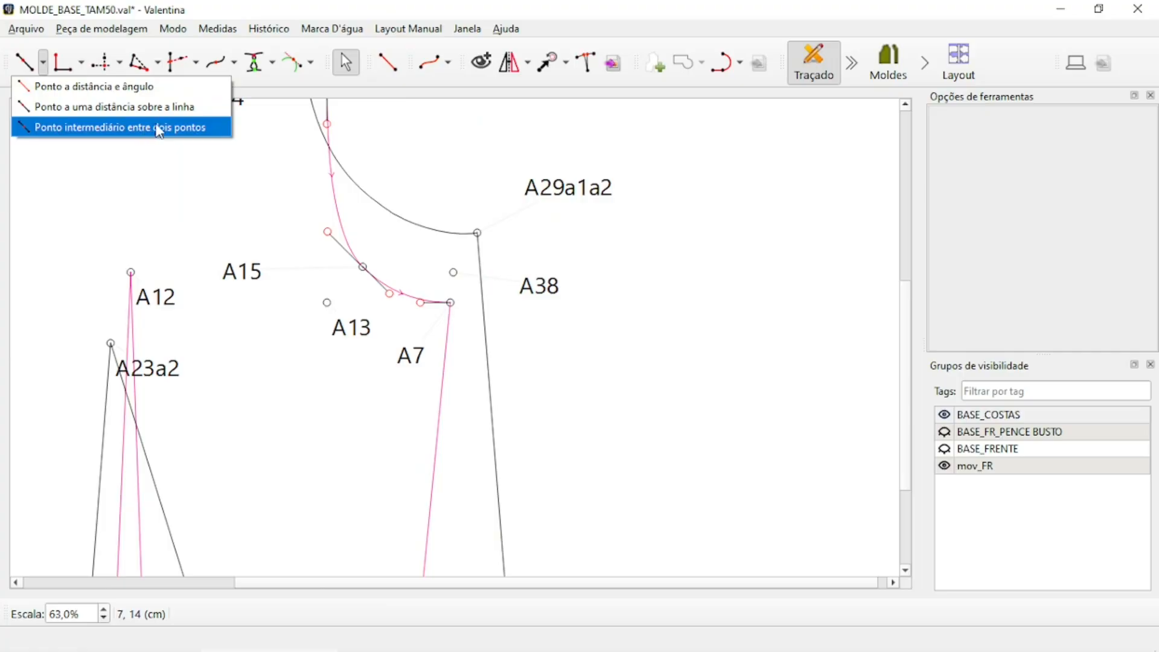
{"action": "left_click", "coordinate": [81, 128]}
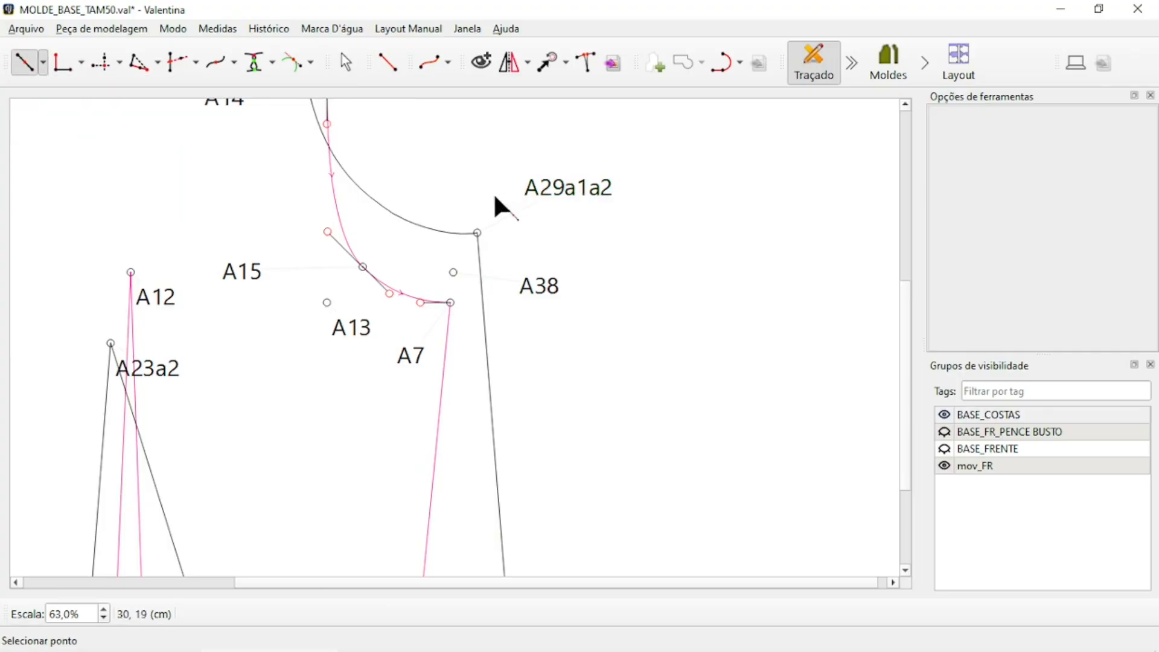
{"action": "left_click", "coordinate": [560, 189]}
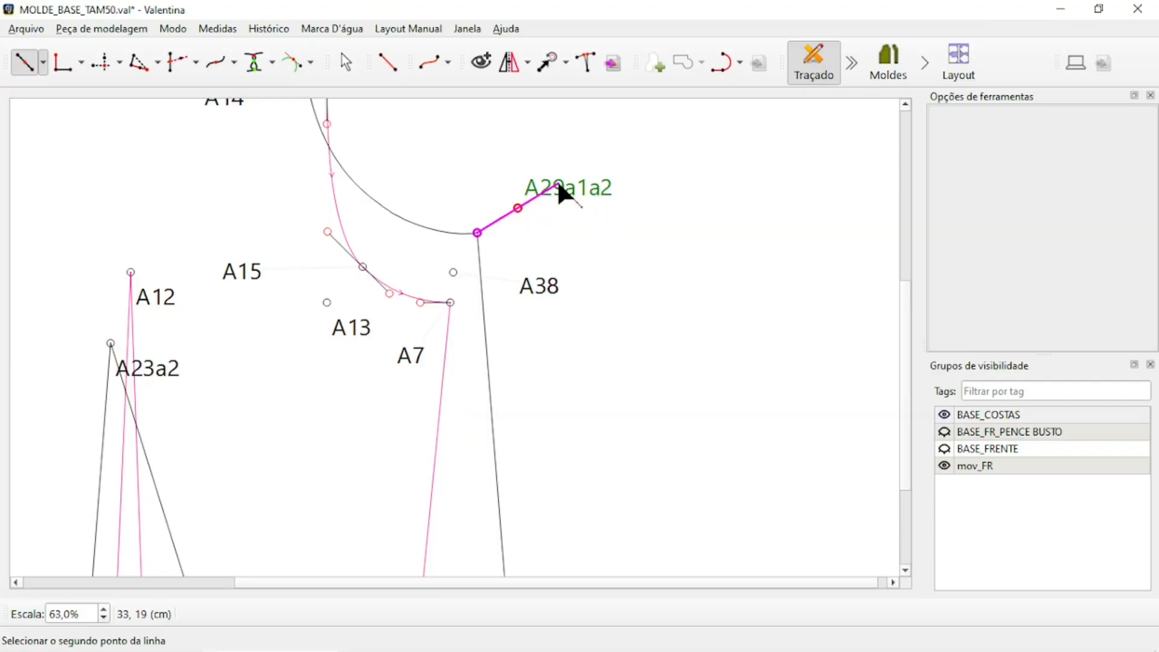
{"action": "left_click", "coordinate": [534, 288]}
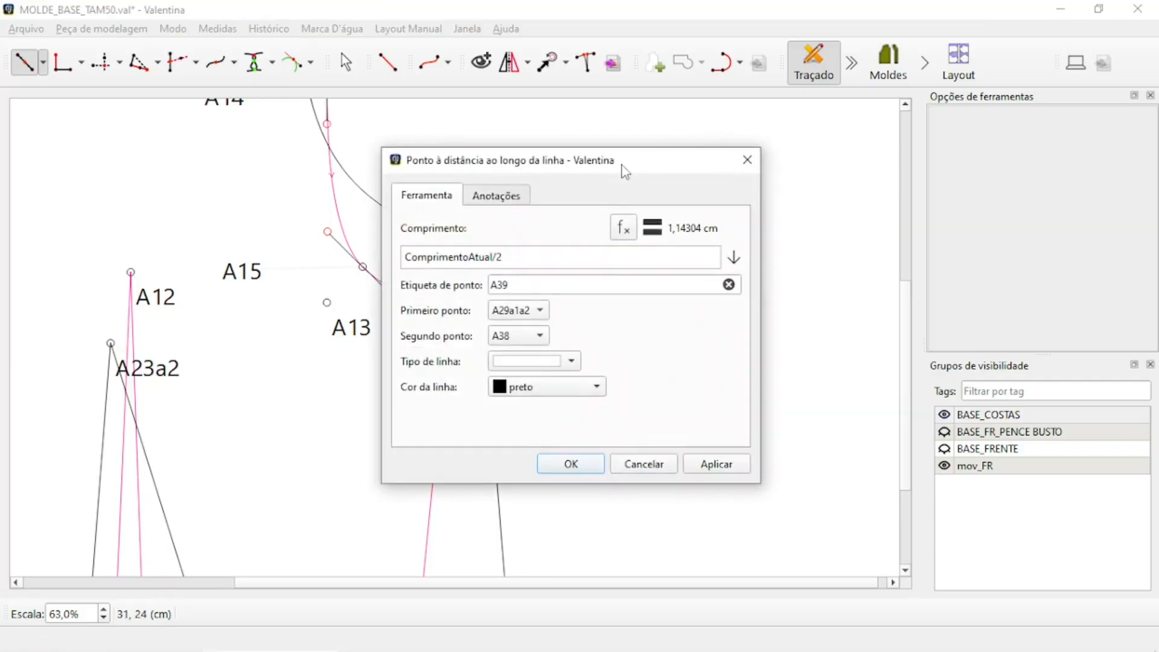
{"action": "left_click_drag", "start_coordinate": [628, 162], "coordinate": [934, 118]}
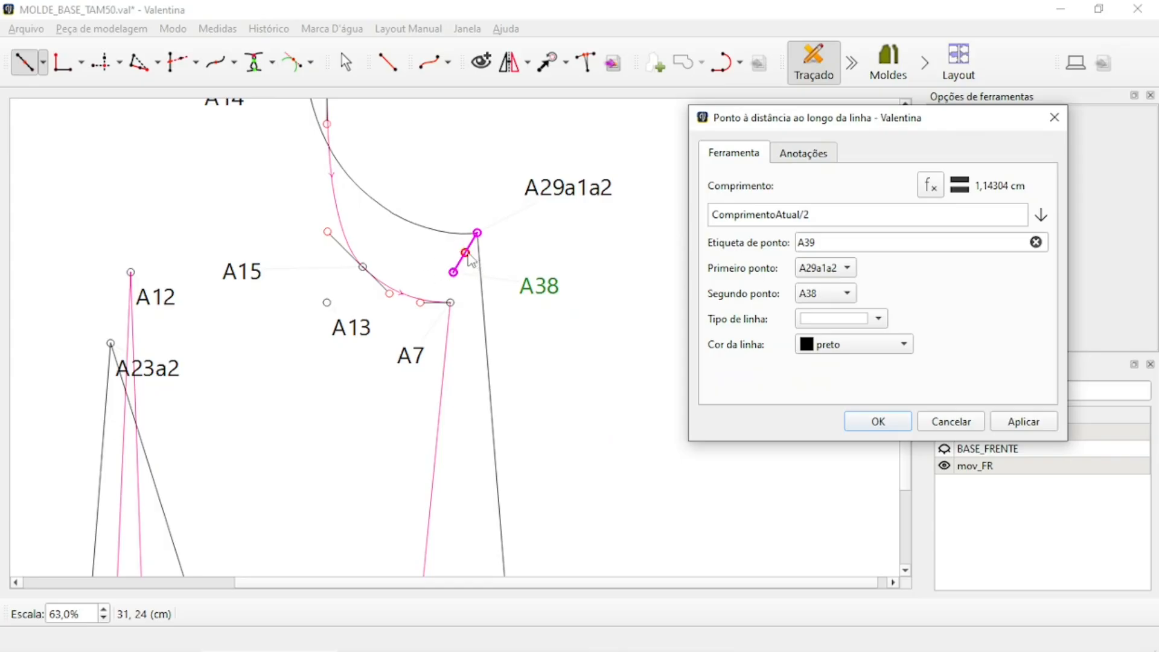
{"action": "left_click", "coordinate": [1025, 422]}
{"action": "left_click", "coordinate": [874, 424]}
Move the labels A29a1a2 and A38 inside the bodice and A39 outside the armhole, then clear the selection
{"action": "left_click_drag", "start_coordinate": [576, 194], "coordinate": [358, 271]}
{"action": "left_click_drag", "start_coordinate": [540, 294], "coordinate": [343, 393]}
{"action": "left_click_drag", "start_coordinate": [513, 273], "coordinate": [628, 227]}
{"action": "scroll", "coordinate": [686, 230], "scroll_direction": "down", "scroll_amount": 4}
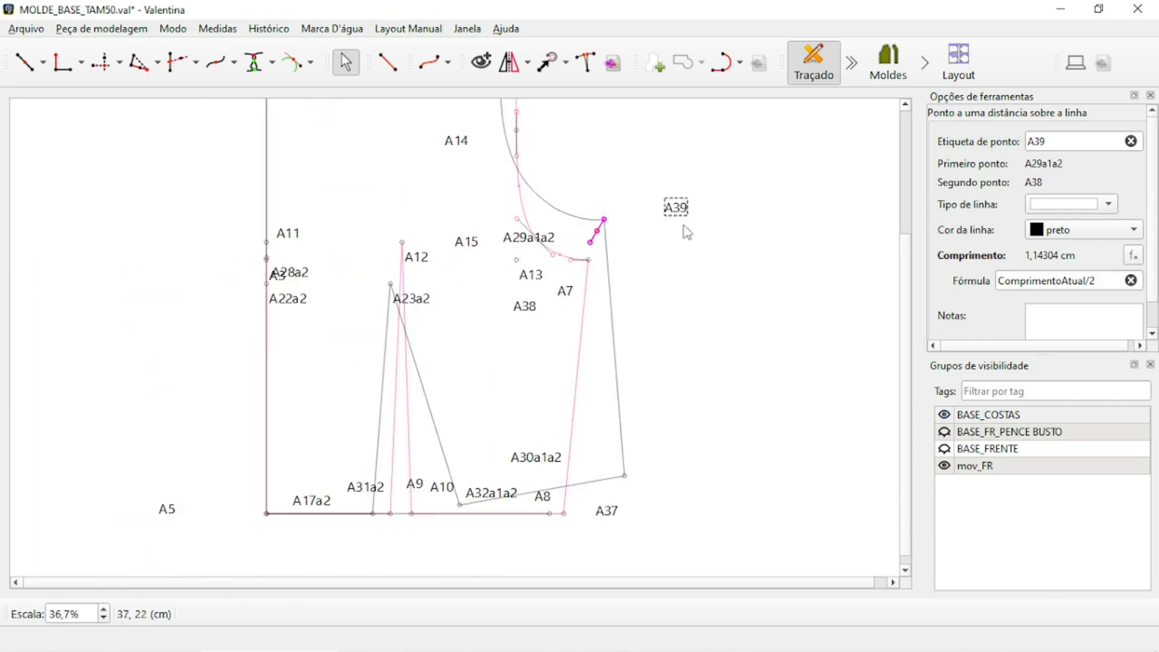
{"action": "scroll", "coordinate": [694, 272], "scroll_direction": "up", "scroll_amount": 1}
{"action": "left_click", "coordinate": [752, 296]}
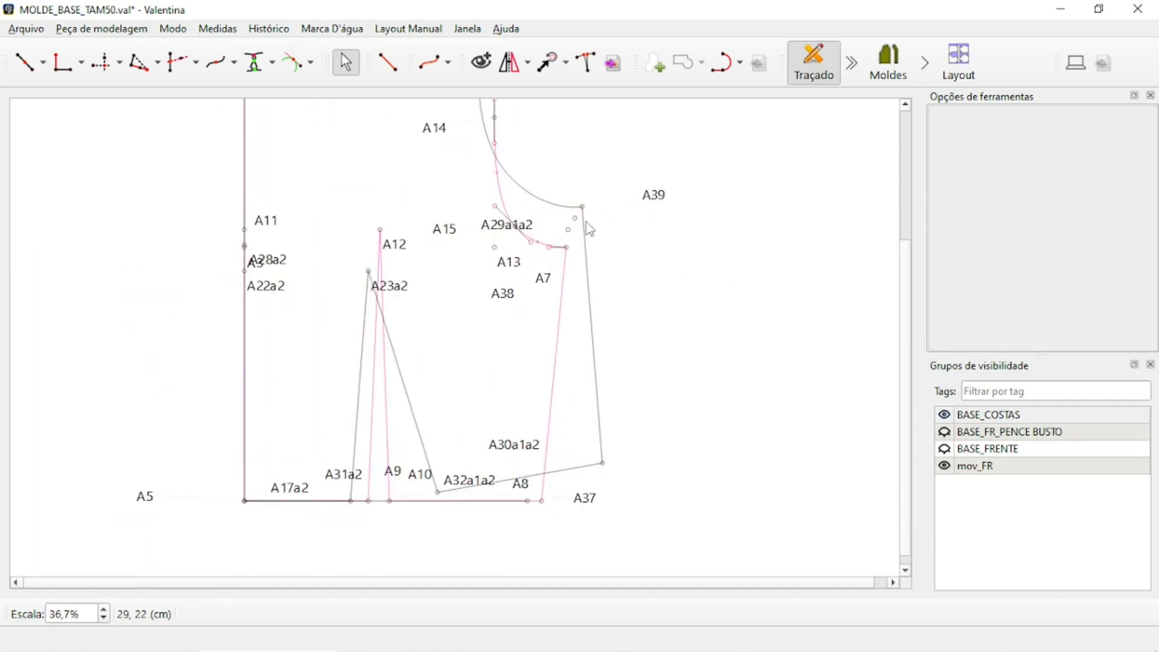
Draw a solid black line from A39 to A37 as the averaged side seam
{"action": "left_click", "coordinate": [388, 62]}
{"action": "left_click", "coordinate": [654, 195]}
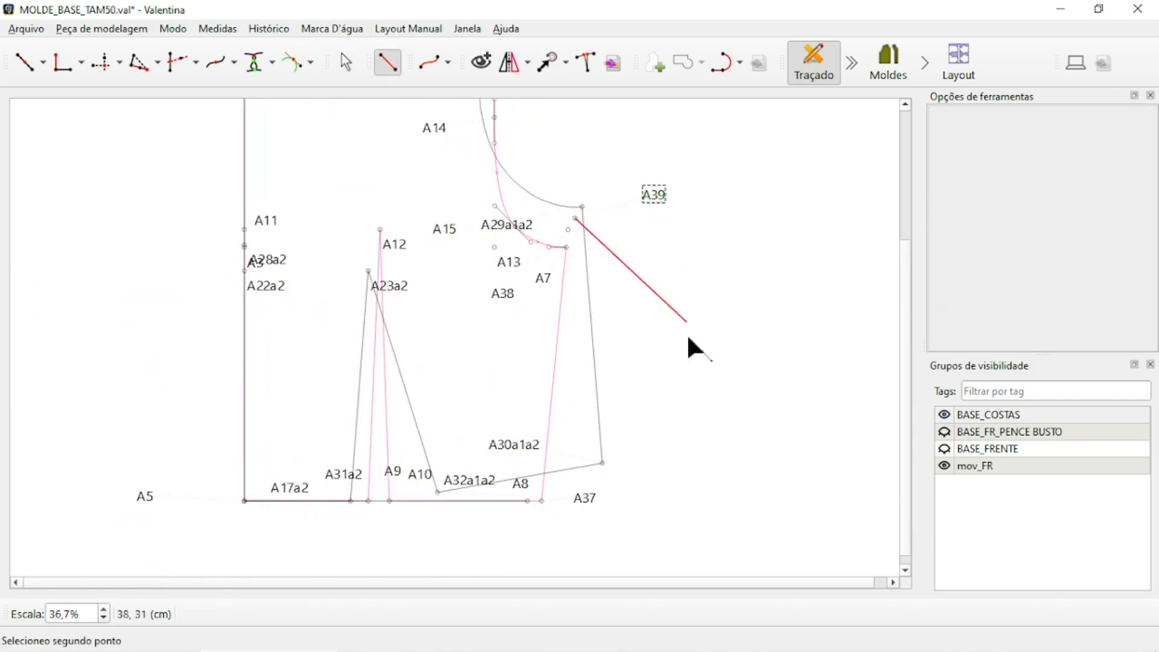
{"action": "left_click", "coordinate": [583, 501]}
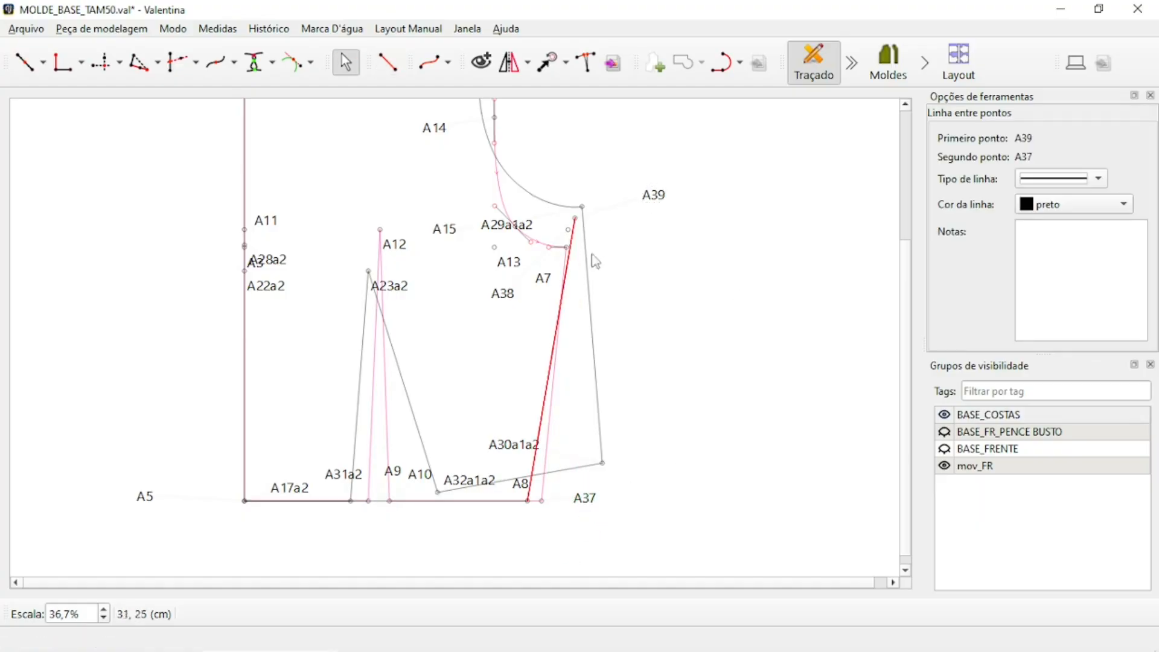
Add a midpoint between the shoulder tips A27a1a2 and A6, with length ComprimentoAtual/2
{"action": "scroll", "coordinate": [668, 458], "scroll_direction": "down", "scroll_amount": 3}
{"action": "scroll", "coordinate": [628, 211], "scroll_direction": "up", "scroll_amount": 2}
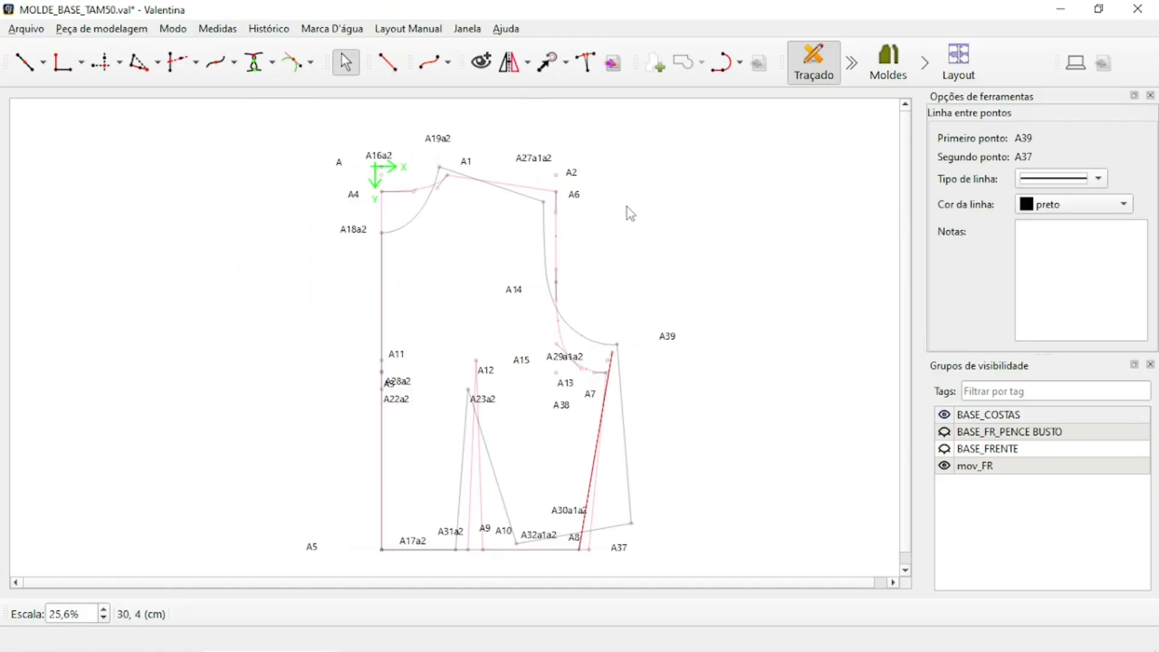
{"action": "scroll", "coordinate": [664, 225], "scroll_direction": "down", "scroll_amount": 1}
{"action": "scroll", "coordinate": [679, 230], "scroll_direction": "up", "scroll_amount": 1}
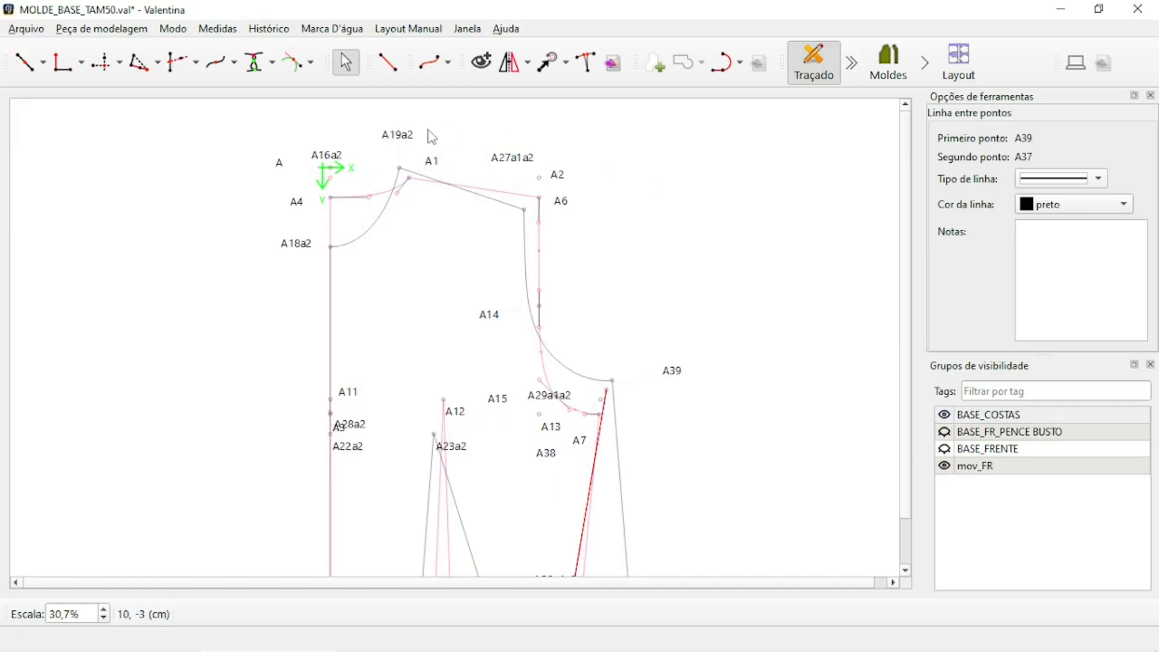
{"action": "scroll", "coordinate": [538, 178], "scroll_direction": "up", "scroll_amount": 4}
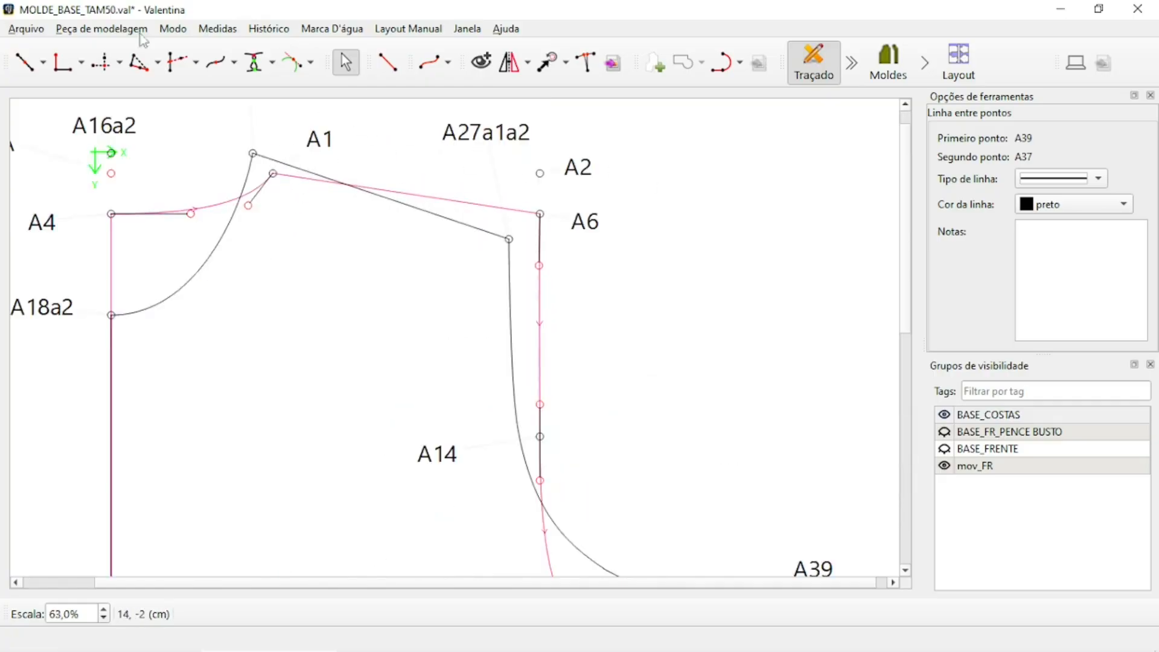
{"action": "left_click", "coordinate": [43, 62]}
{"action": "left_click", "coordinate": [58, 128]}
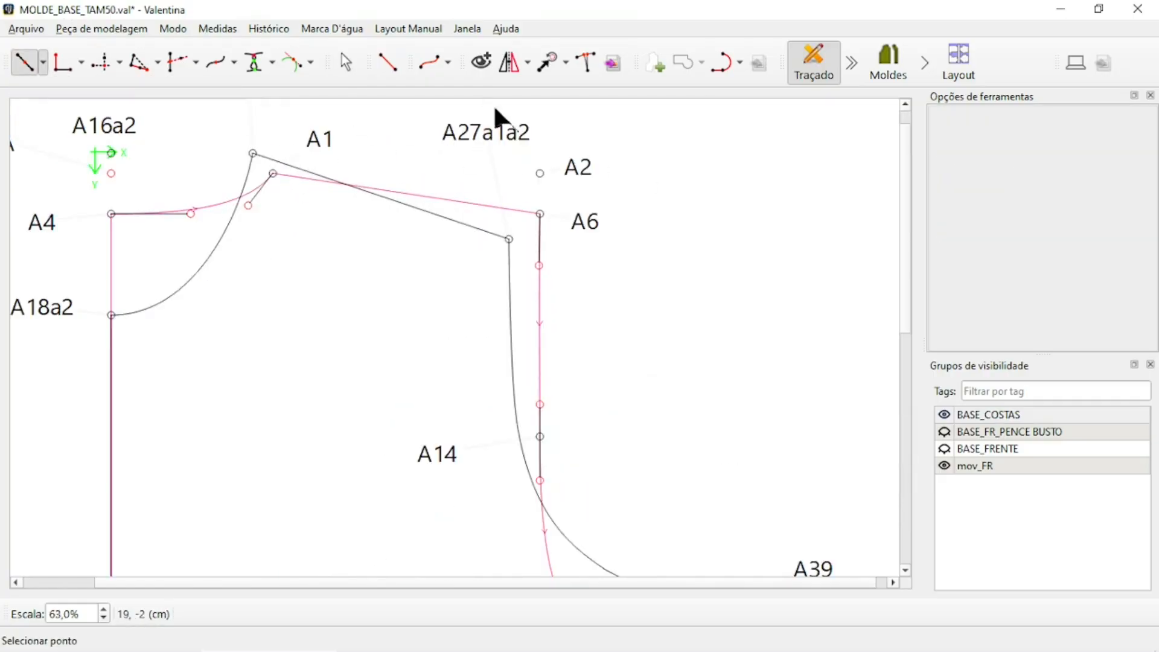
{"action": "left_click", "coordinate": [509, 239]}
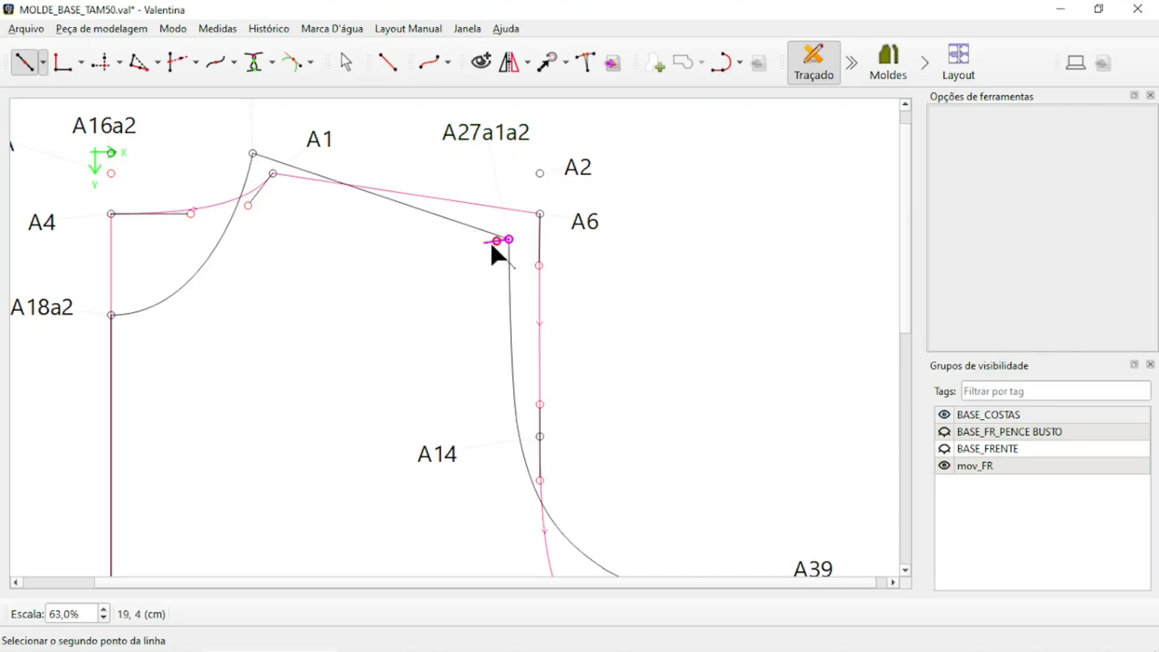
{"action": "left_click", "coordinate": [588, 221]}
{"action": "left_click", "coordinate": [598, 471]}
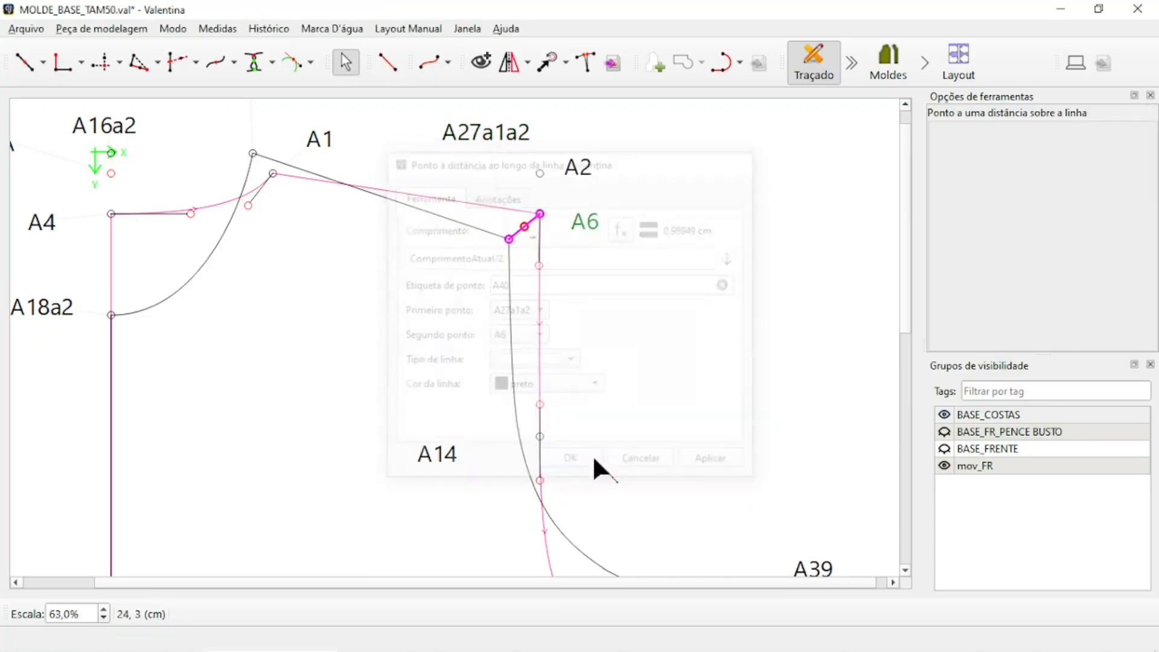
Move the labels A27a1a2, A6 and A2 inside the bodice below the shoulder line
{"action": "left_click_drag", "start_coordinate": [506, 138], "coordinate": [378, 298]}
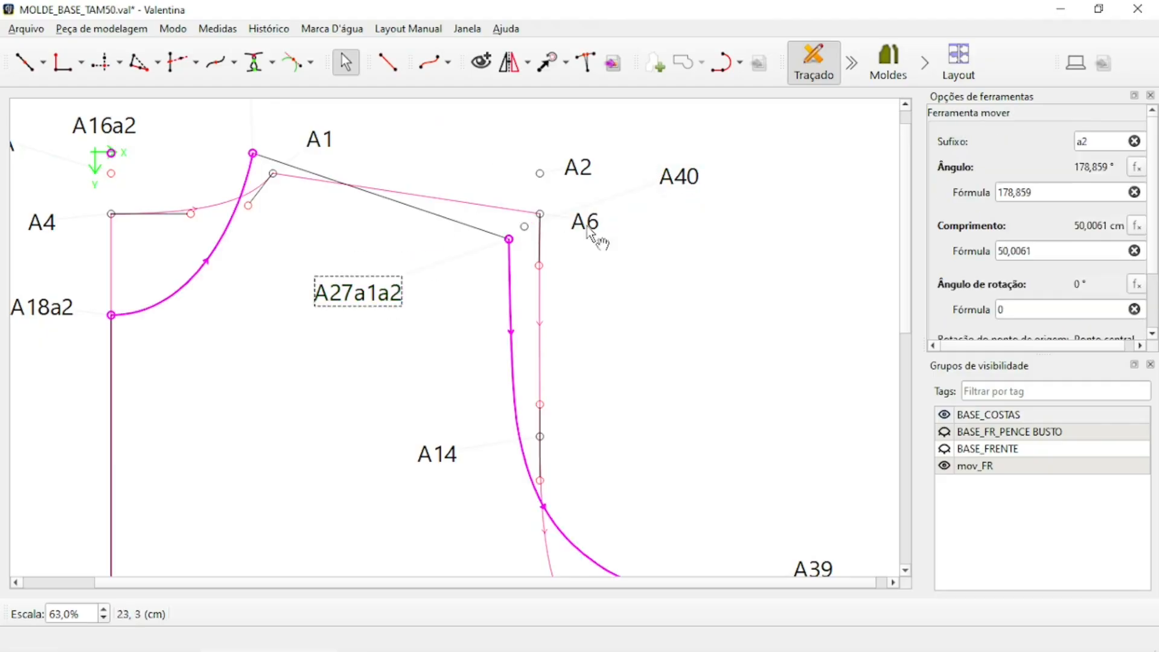
{"action": "left_click_drag", "start_coordinate": [589, 236], "coordinate": [426, 330]}
{"action": "left_click_drag", "start_coordinate": [581, 175], "coordinate": [460, 293]}
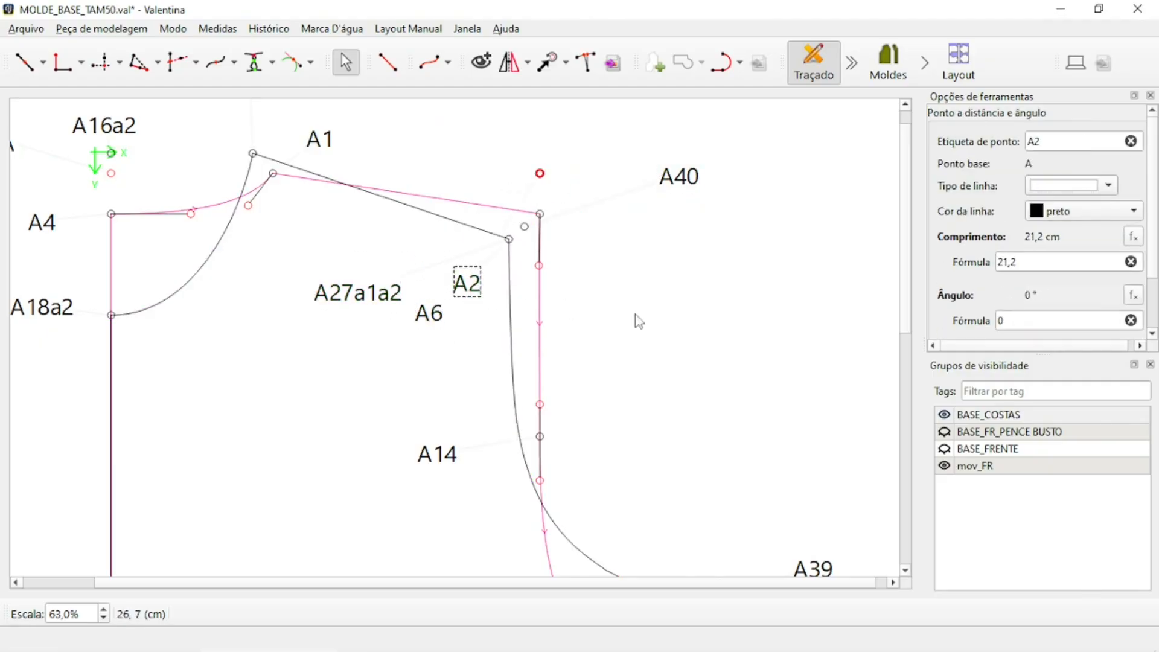
Bring the labels A40 and A39 closer to their points outside the armhole and clear the selection
{"action": "scroll", "coordinate": [694, 308], "scroll_direction": "down", "scroll_amount": 3}
{"action": "scroll", "coordinate": [671, 228], "scroll_direction": "up", "scroll_amount": 1}
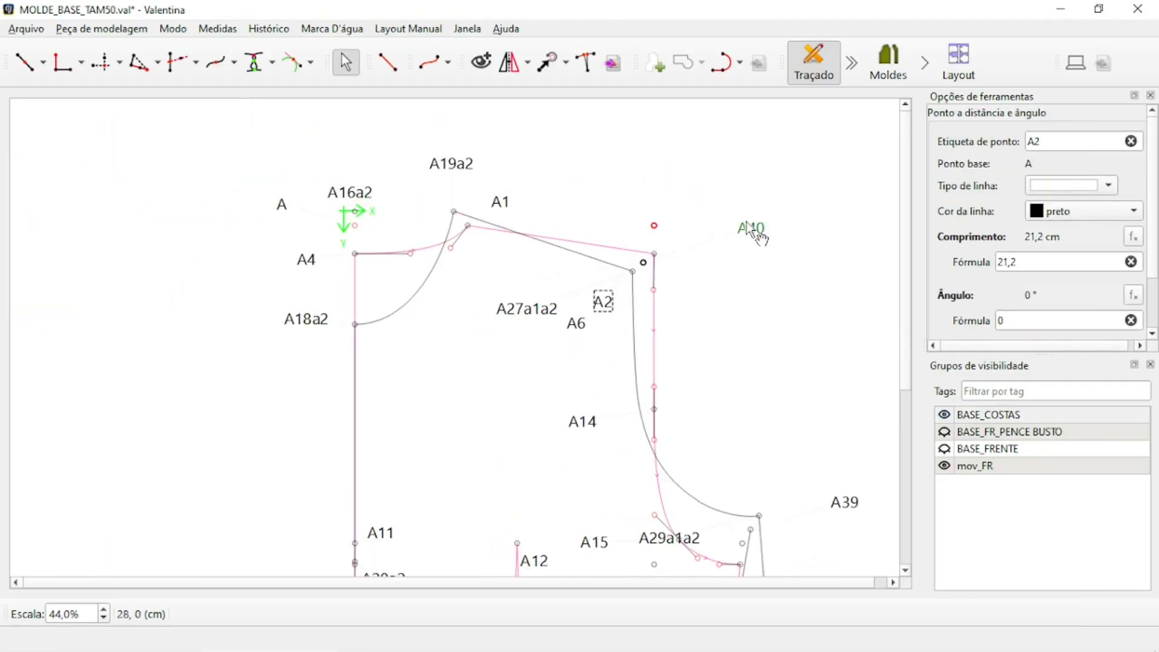
{"action": "left_click_drag", "start_coordinate": [754, 230], "coordinate": [702, 237]}
{"action": "left_click_drag", "start_coordinate": [853, 512], "coordinate": [803, 517]}
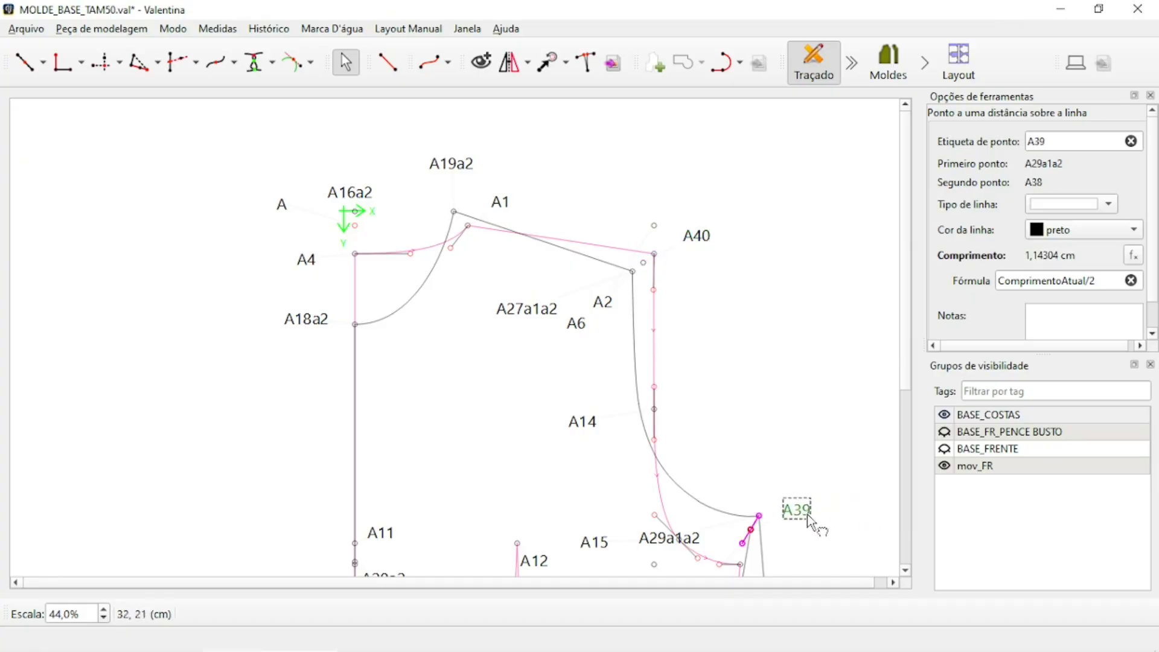
{"action": "left_click", "coordinate": [590, 191]}
Add a midpoint between the neck points A19a2 and A1 with length ComprimentoAtual/2, and move its label above the neckline
{"action": "scroll", "coordinate": [496, 151], "scroll_direction": "up", "scroll_amount": 2}
{"action": "left_click", "coordinate": [30, 63]}
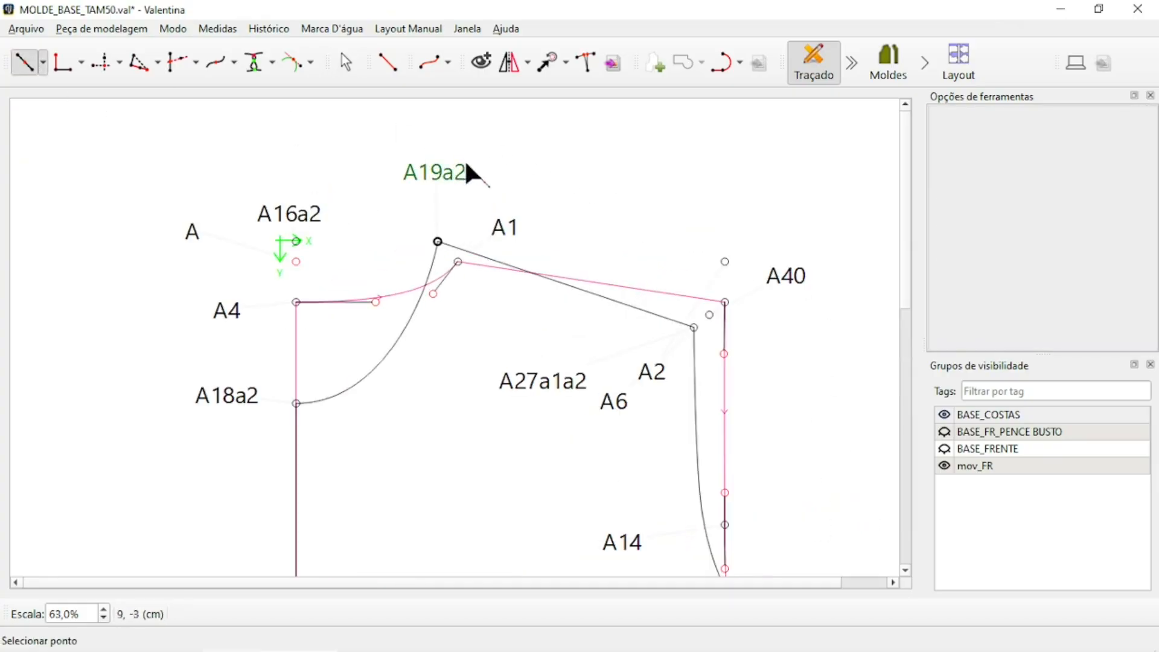
{"action": "left_click", "coordinate": [470, 172]}
{"action": "left_click", "coordinate": [500, 223]}
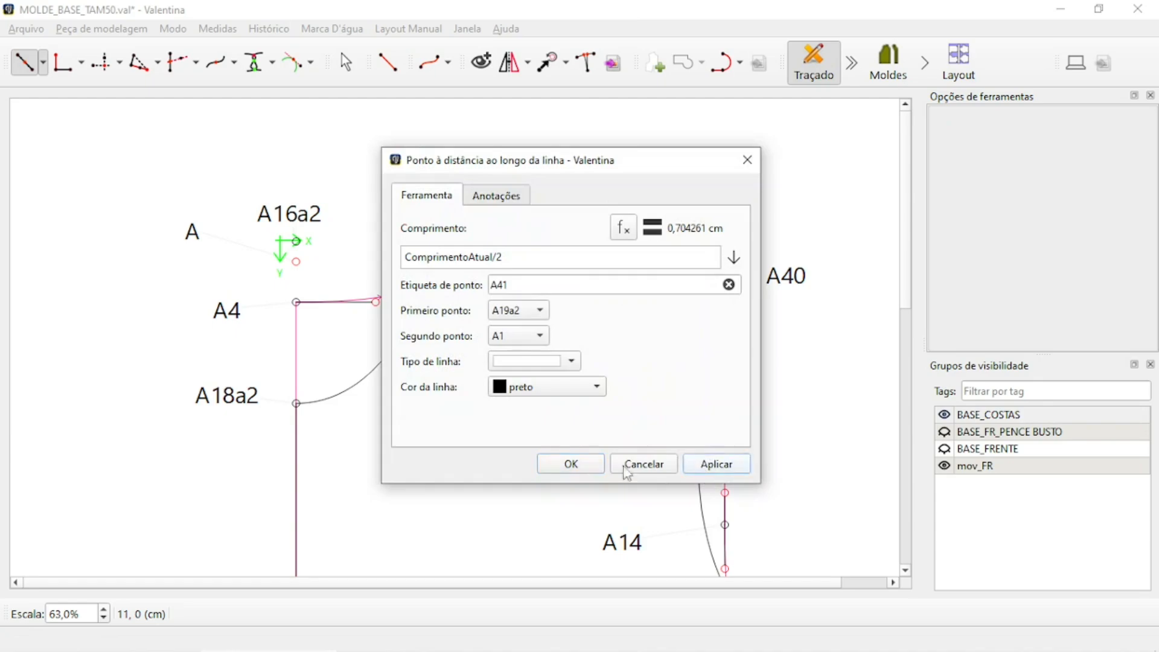
{"action": "left_click", "coordinate": [588, 465]}
{"action": "left_click_drag", "start_coordinate": [476, 281], "coordinate": [512, 151]}
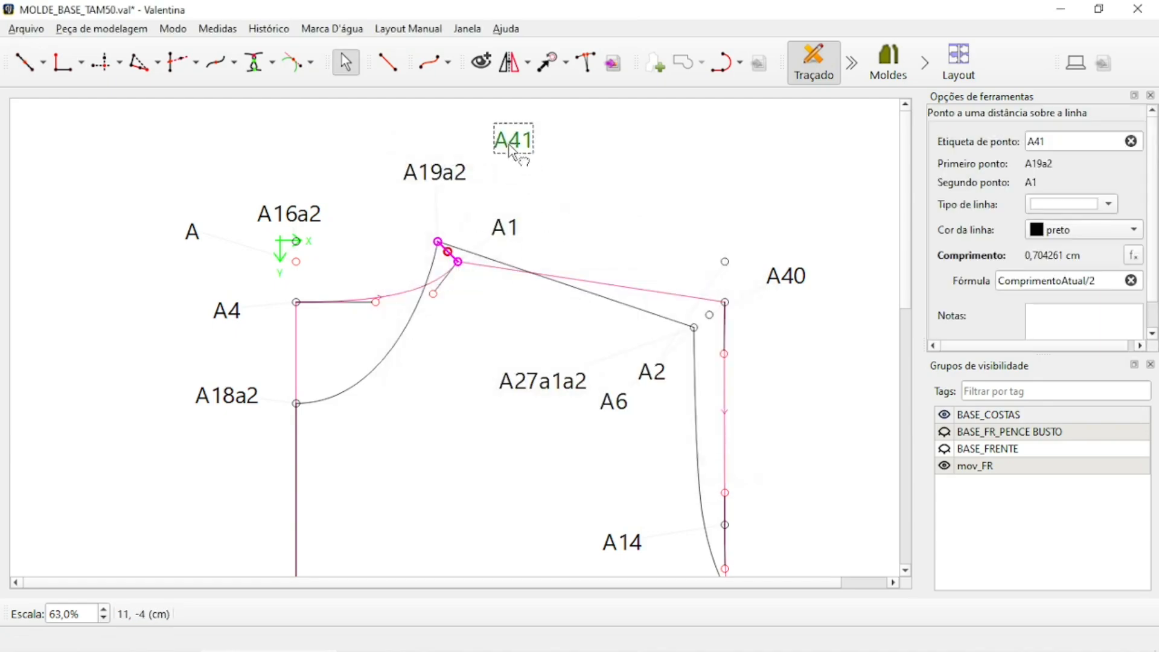
Move the labels A19a2 and A1 inside the bodice, below their neck points
{"action": "left_click_drag", "start_coordinate": [435, 172], "coordinate": [456, 316]}
{"action": "left_click_drag", "start_coordinate": [508, 237], "coordinate": [515, 320]}
{"action": "scroll", "coordinate": [608, 207], "scroll_direction": "down", "scroll_amount": 2}
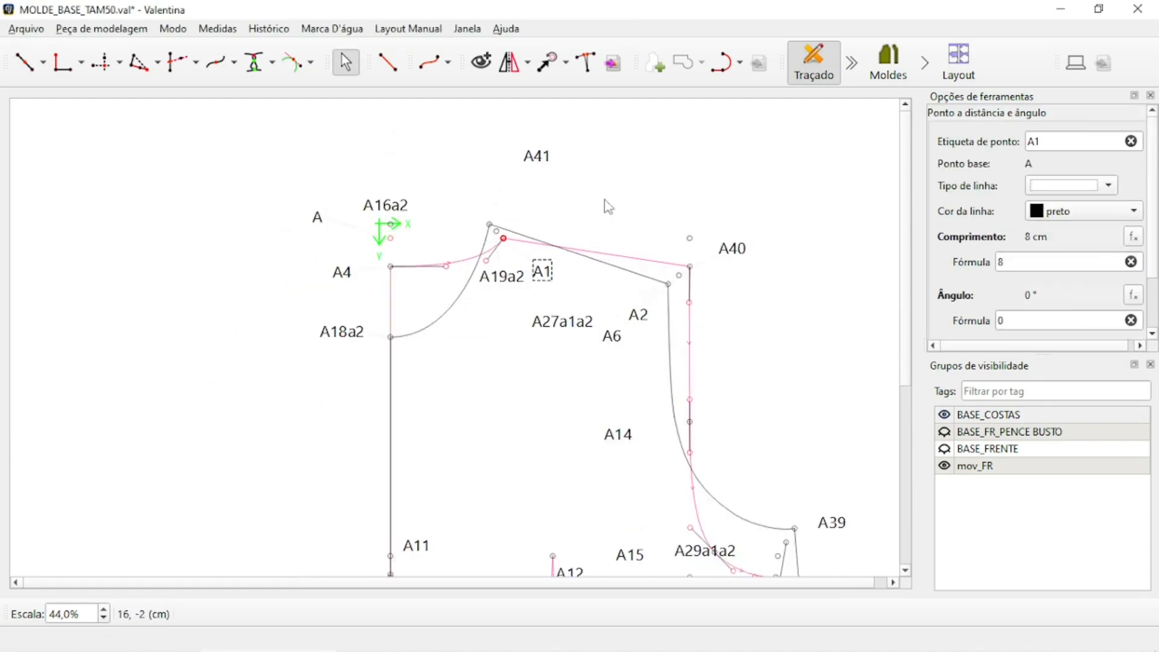
Draw the averaged shoulder line between points A41 and A40
{"action": "scroll", "coordinate": [609, 209], "scroll_direction": "up", "scroll_amount": 1}
{"action": "left_click", "coordinate": [379, 59]}
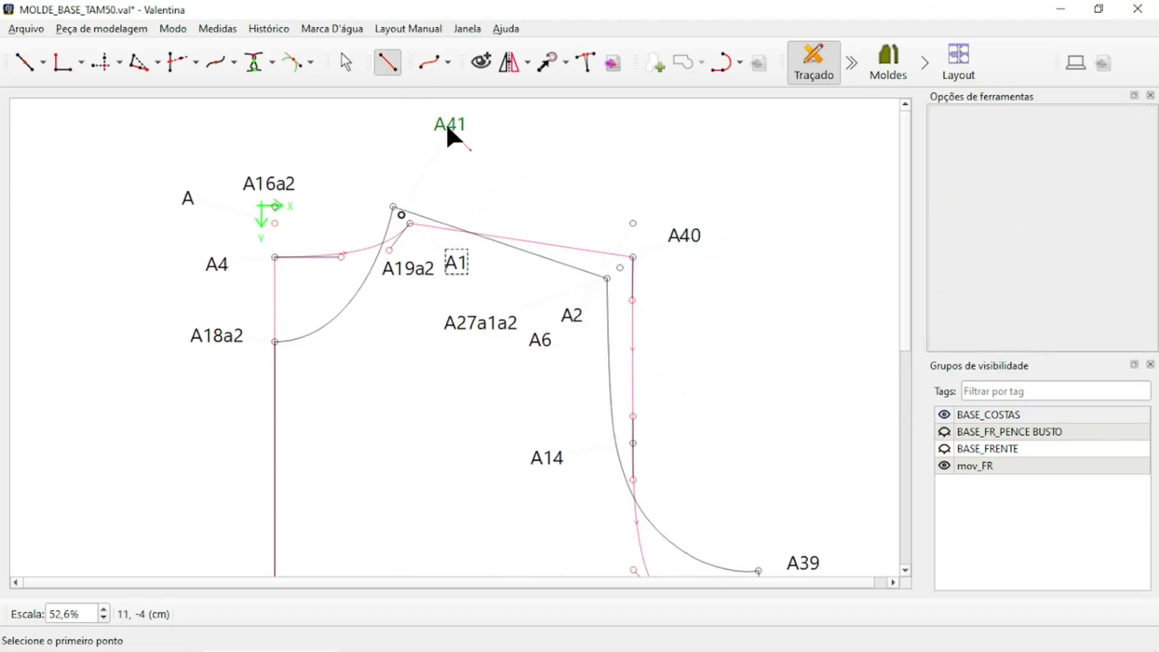
{"action": "left_click", "coordinate": [449, 125]}
{"action": "left_click", "coordinate": [694, 240]}
{"action": "scroll", "coordinate": [497, 321], "scroll_direction": "down", "scroll_amount": 3}
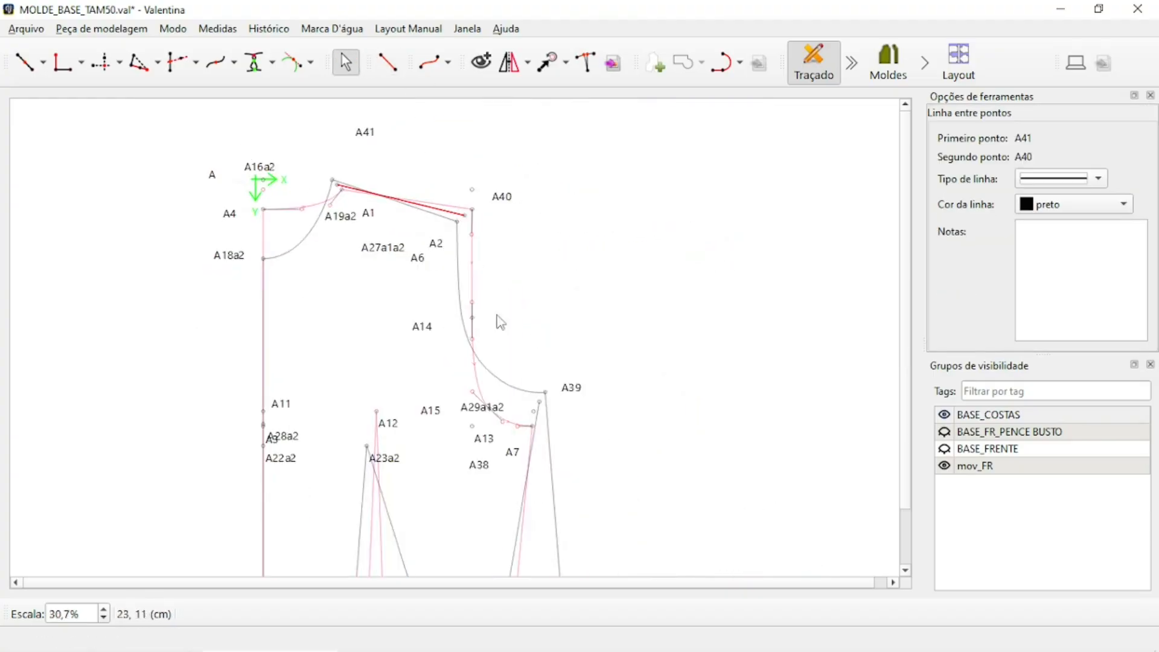
{"action": "scroll", "coordinate": [532, 316], "scroll_direction": "up", "scroll_amount": 2}
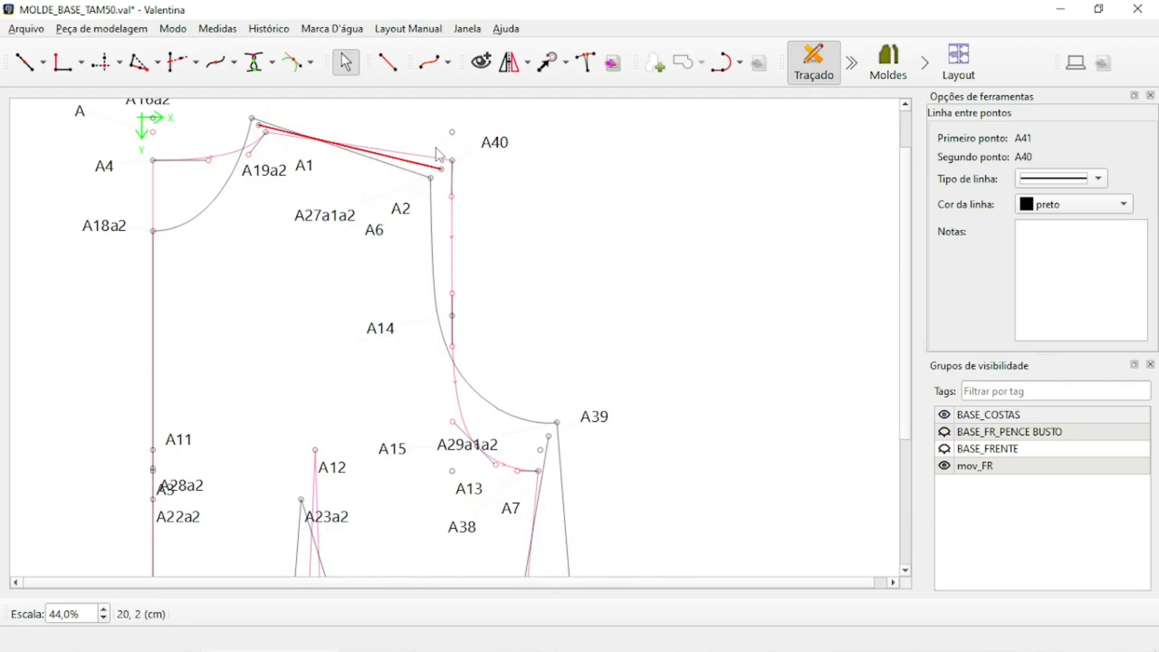
Draw a simple curve for the averaged armhole from point A40 to point A39
{"action": "left_click", "coordinate": [447, 62]}
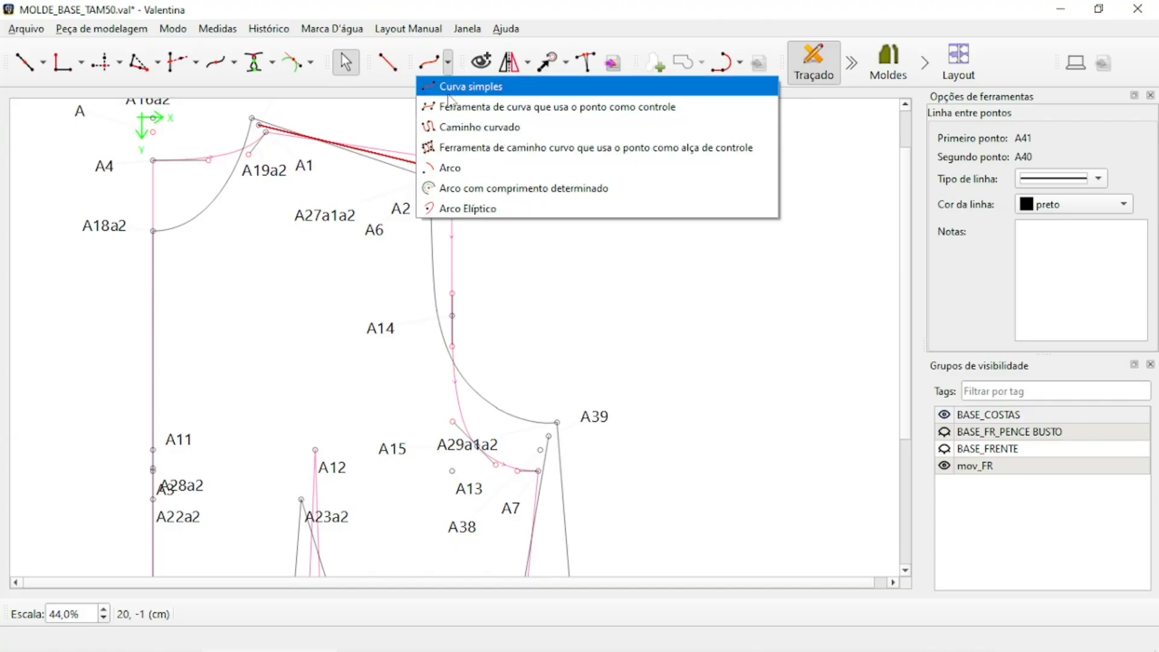
{"action": "left_click", "coordinate": [457, 87]}
{"action": "left_click", "coordinate": [498, 148]}
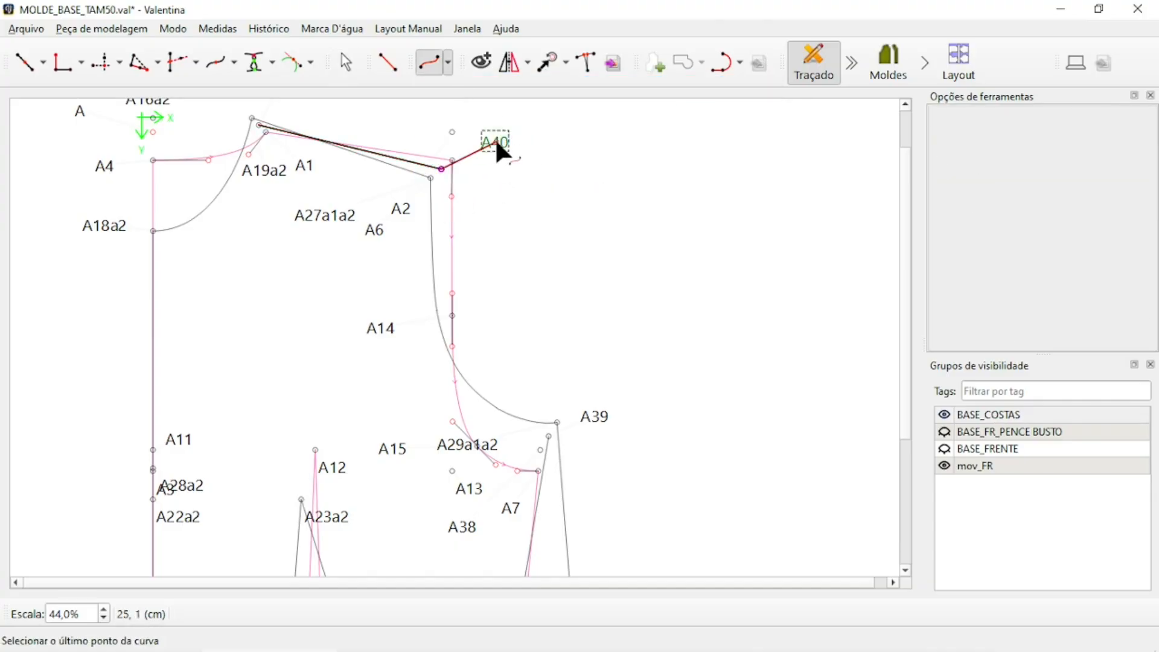
{"action": "left_click", "coordinate": [613, 416]}
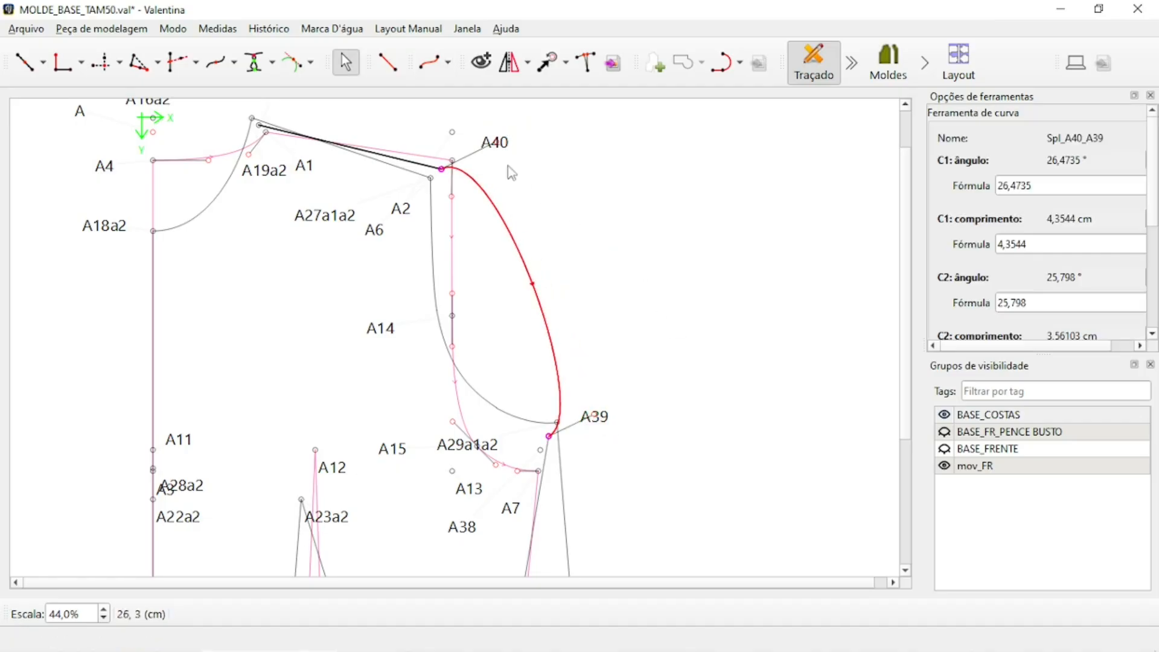
Straighten the armhole curve's handles, giving the A39 end an angle of 180° and the A40 end 270°
{"action": "scroll", "coordinate": [455, 355], "scroll_direction": "up", "scroll_amount": 1, "text": "ctrl"}
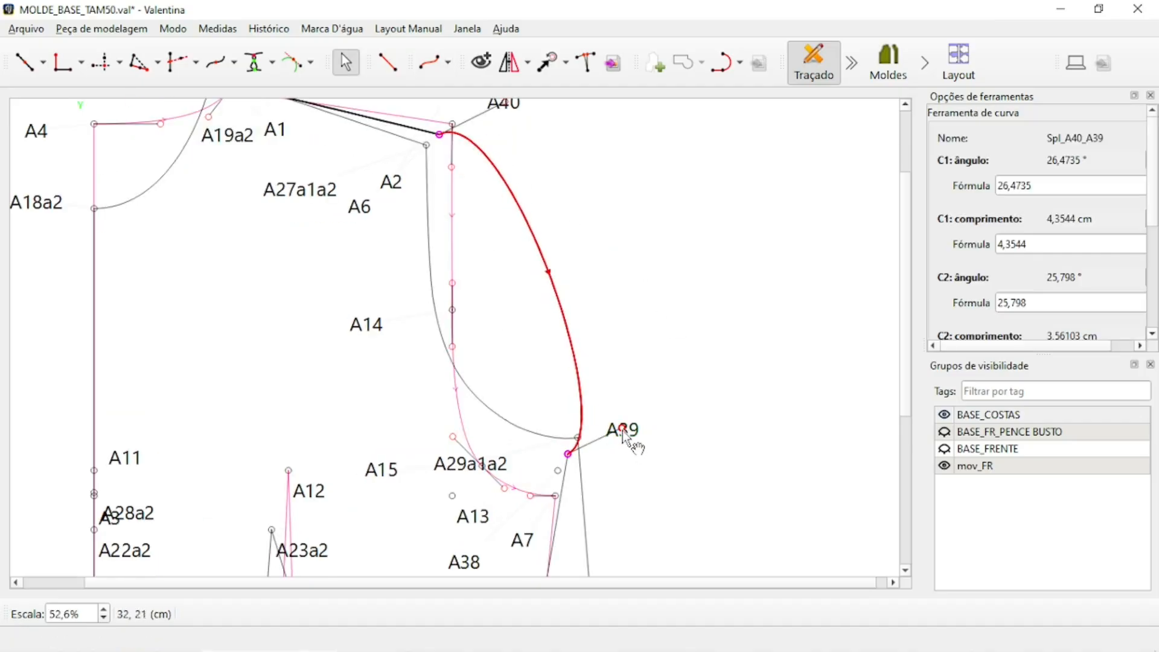
{"action": "left_click_drag", "start_coordinate": [623, 430], "coordinate": [352, 481]}
{"action": "scroll", "coordinate": [492, 199], "scroll_direction": "down", "scroll_amount": 3, "text": "ctrl"}
{"action": "scroll", "coordinate": [518, 116], "scroll_direction": "up", "scroll_amount": 4, "text": "ctrl"}
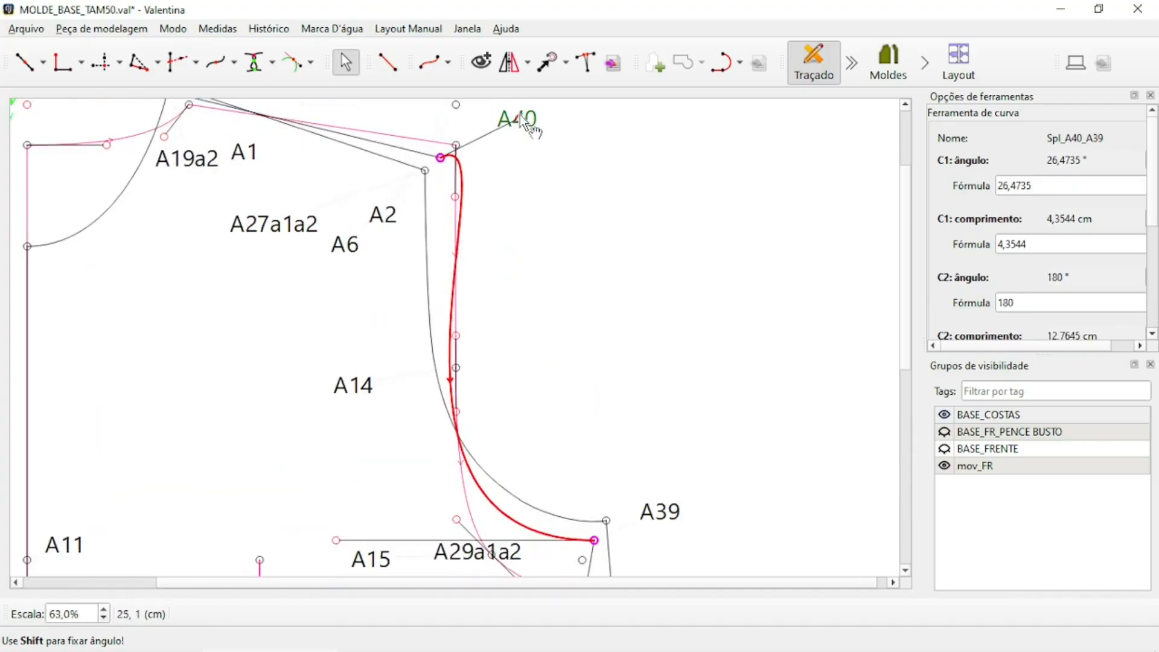
{"action": "left_click_drag", "start_coordinate": [517, 121], "coordinate": [440, 261]}
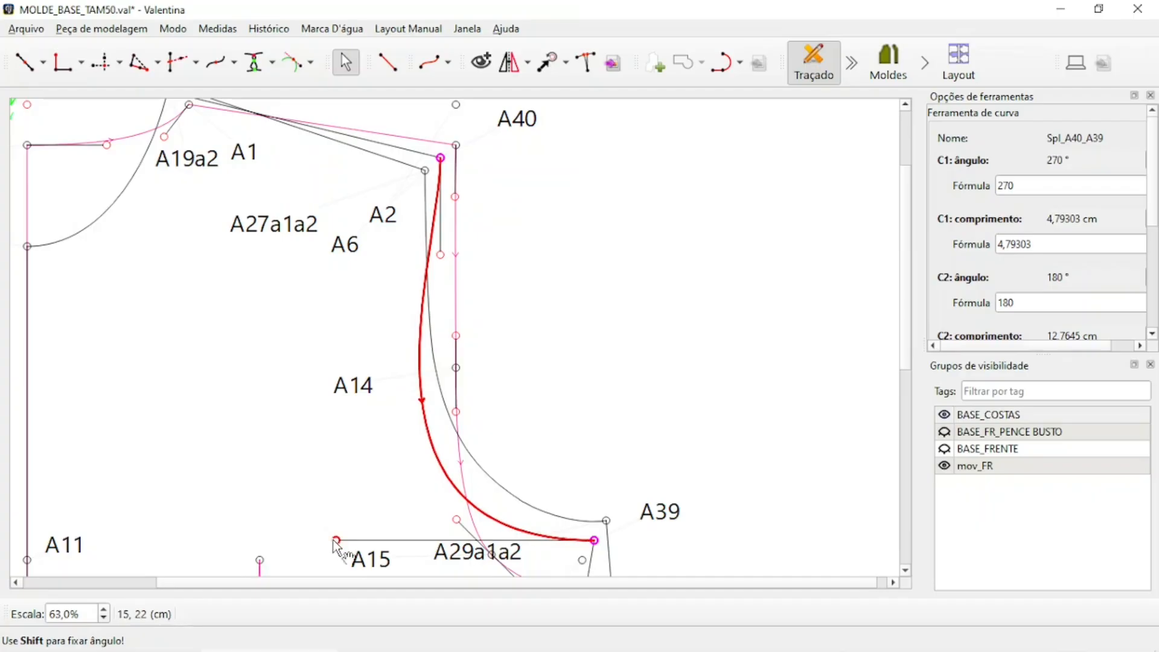
Refine the armhole curve's handle lengths to about 7.88 cm at A40 and about 8.63 cm at A39
{"action": "left_click_drag", "start_coordinate": [336, 548], "coordinate": [404, 557]}
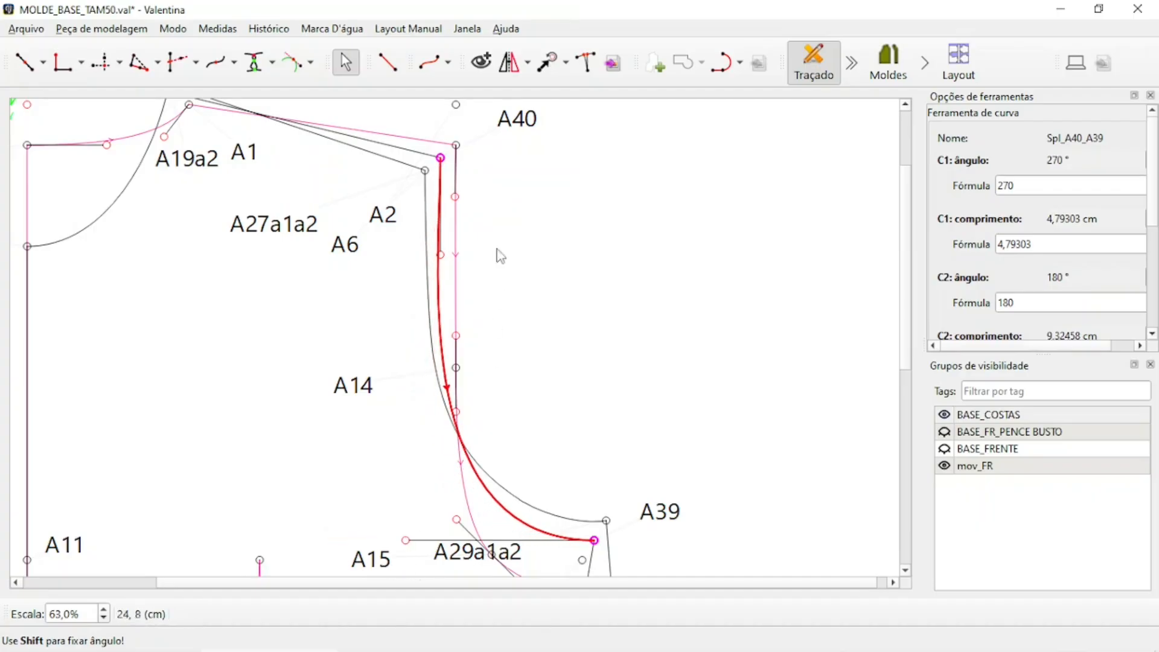
{"action": "left_click_drag", "start_coordinate": [441, 256], "coordinate": [441, 209]}
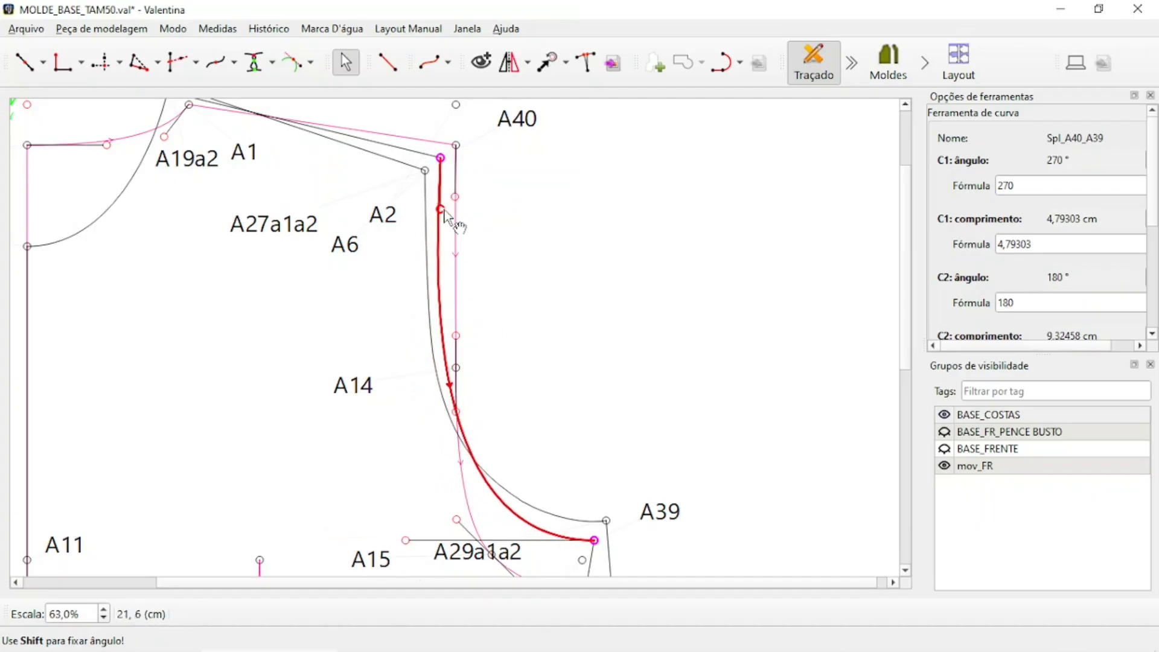
{"action": "left_click_drag", "start_coordinate": [408, 542], "coordinate": [393, 541]}
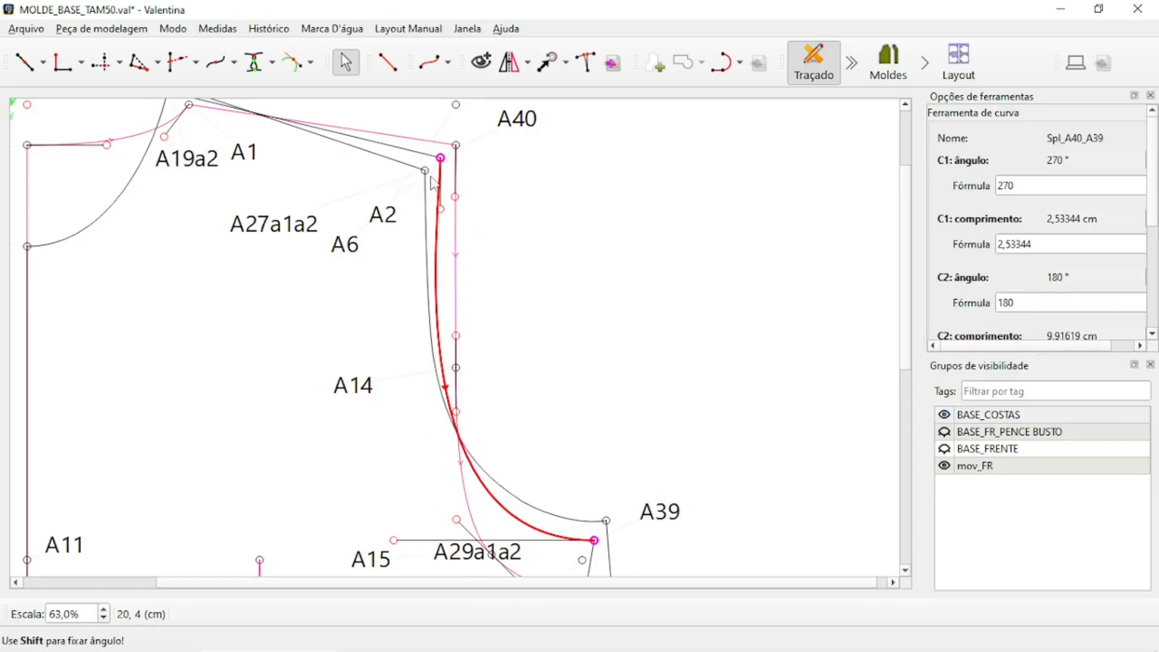
{"action": "scroll", "coordinate": [549, 332], "scroll_direction": "down", "scroll_amount": 3}
{"action": "scroll", "coordinate": [631, 253], "scroll_direction": "up", "scroll_amount": 2}
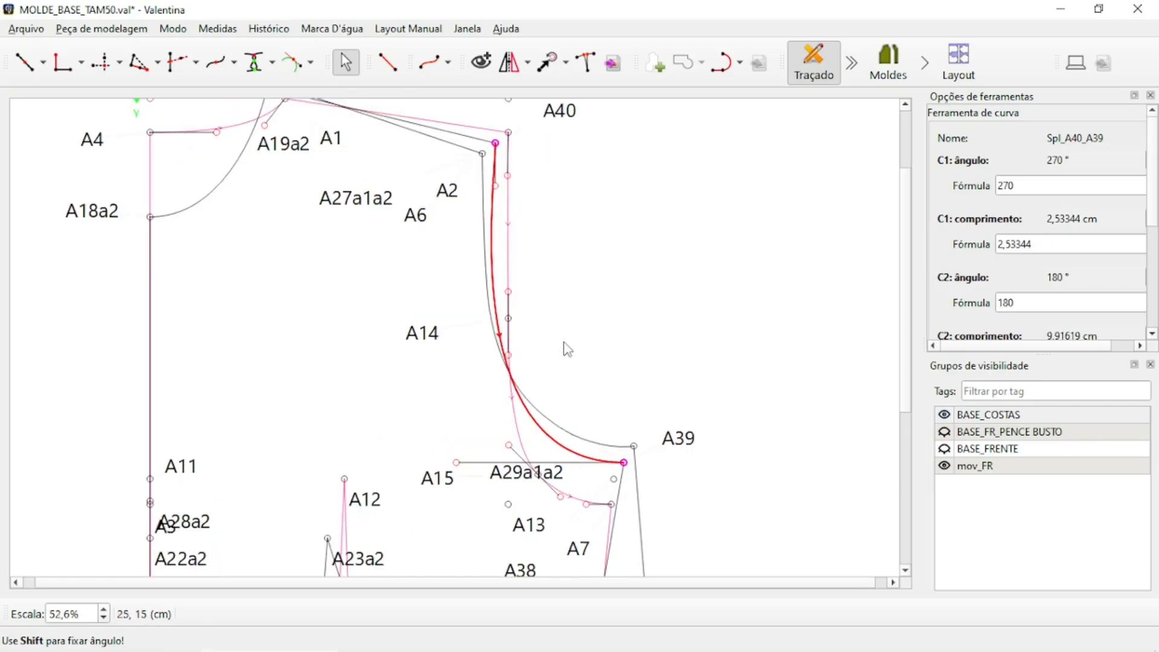
{"action": "left_click_drag", "start_coordinate": [457, 466], "coordinate": [479, 474]}
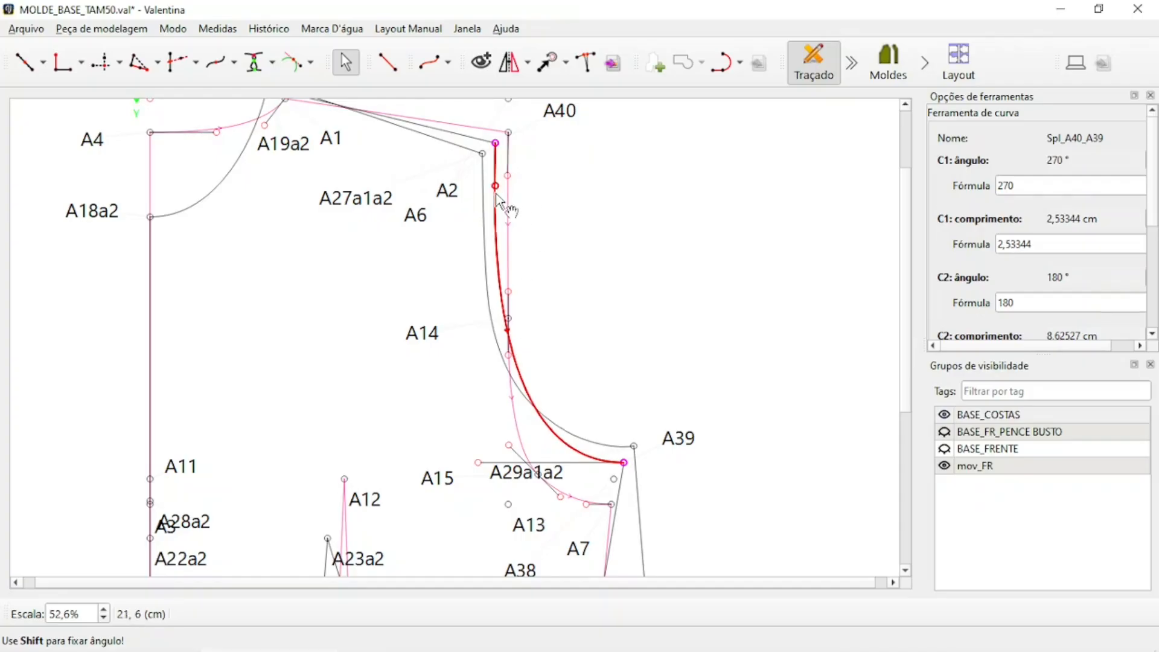
{"action": "mouse_move", "coordinate": [495, 186]}
{"action": "left_mouse_down"}
{"action": "mouse_move", "coordinate": [495, 288]}
{"action": "mouse_move", "coordinate": [495, 184]}
{"action": "left_mouse_up"}
{"action": "left_click_drag", "start_coordinate": [505, 200], "coordinate": [506, 277]}
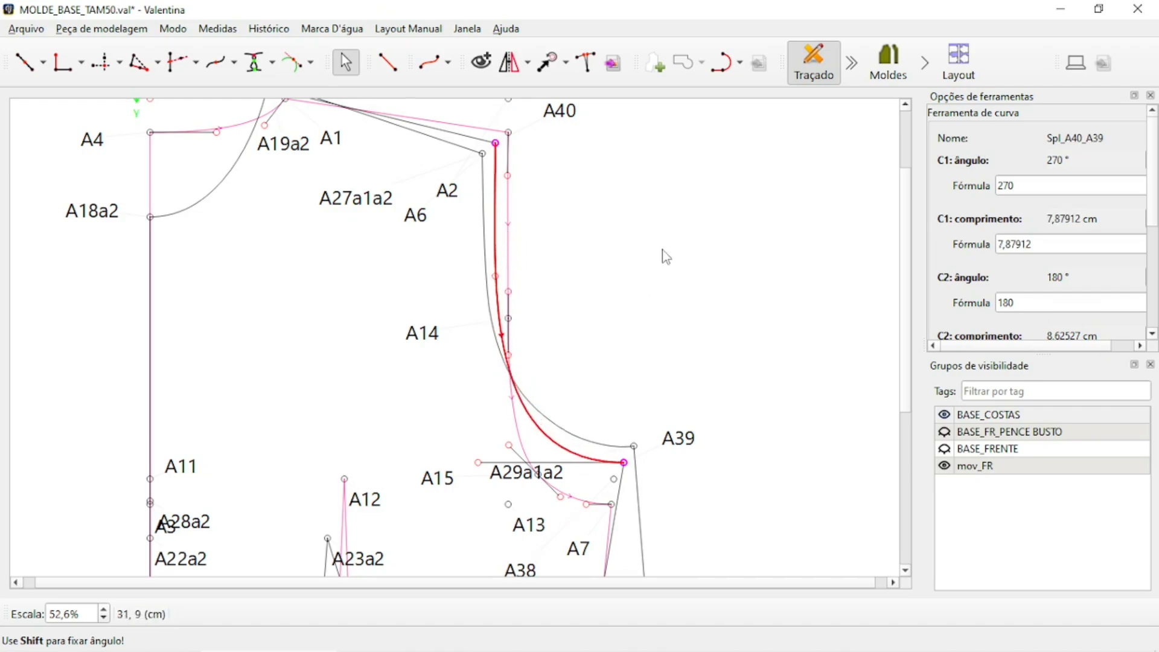
Remove point A4 from the group BASE_COSTAS and point A18a2 from the group mov_FR
{"action": "scroll", "coordinate": [675, 237], "scroll_direction": "down", "scroll_amount": 3}
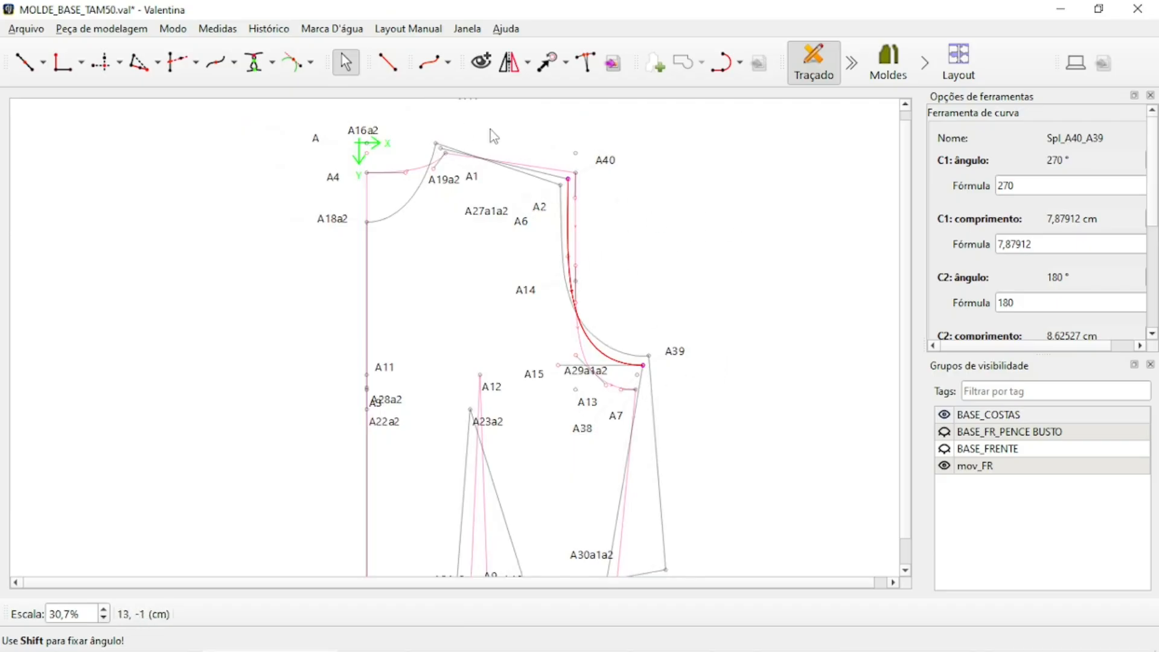
{"action": "scroll", "coordinate": [362, 166], "scroll_direction": "down", "scroll_amount": 2}
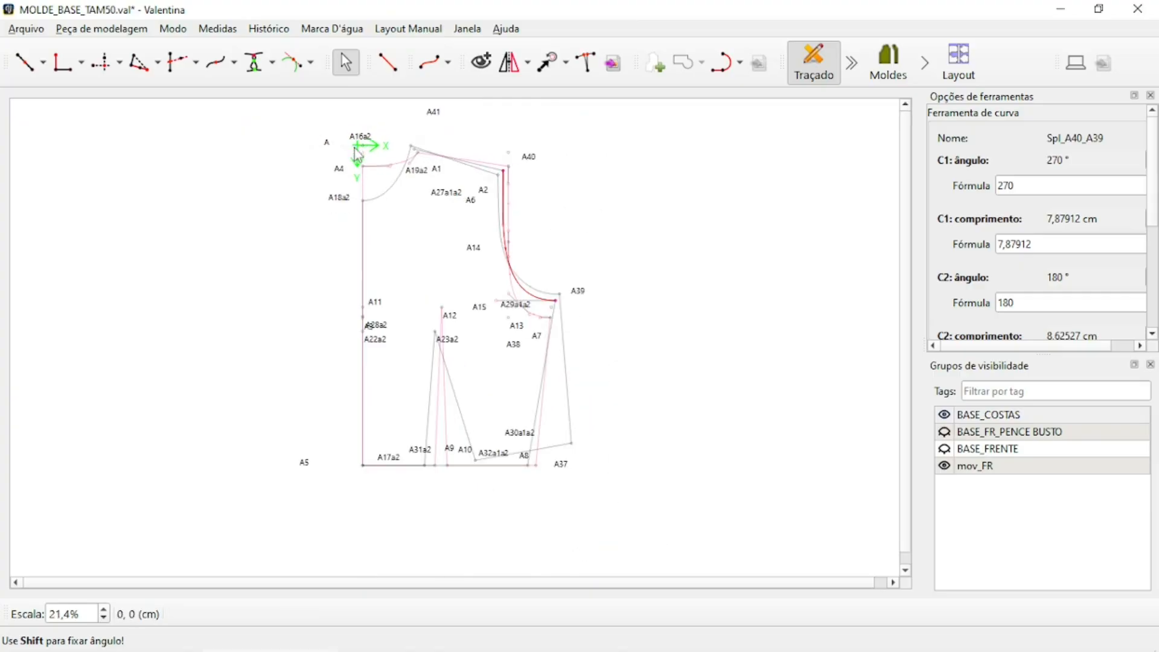
{"action": "scroll", "coordinate": [335, 115], "scroll_direction": "up", "scroll_amount": 6}
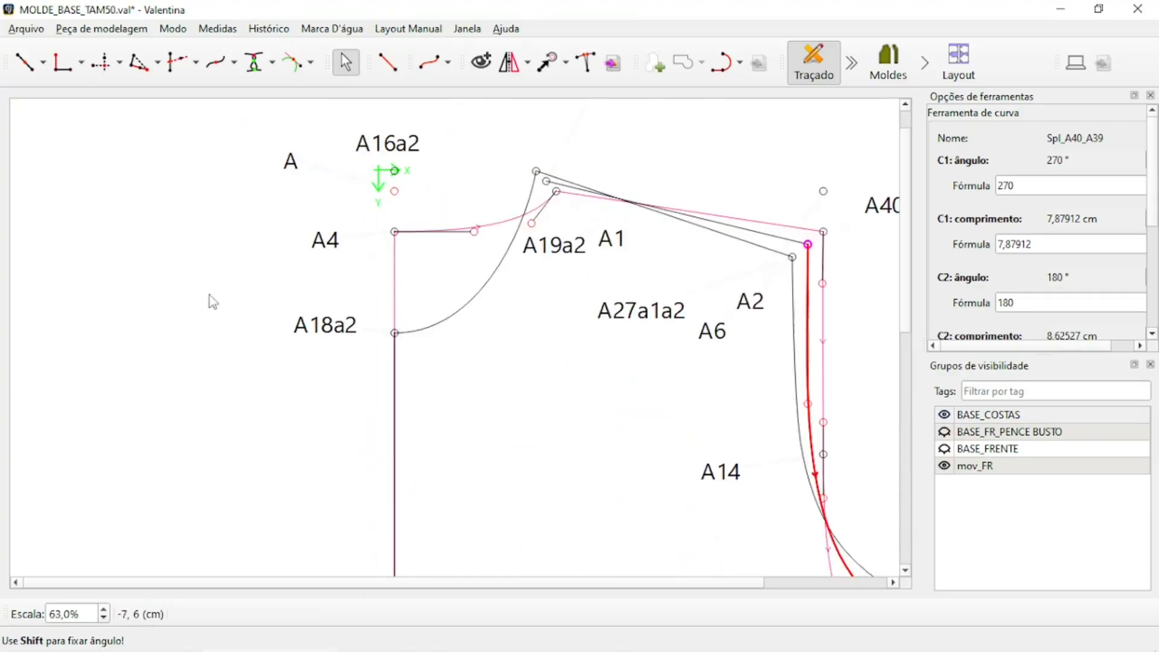
{"action": "left_click", "coordinate": [204, 275]}
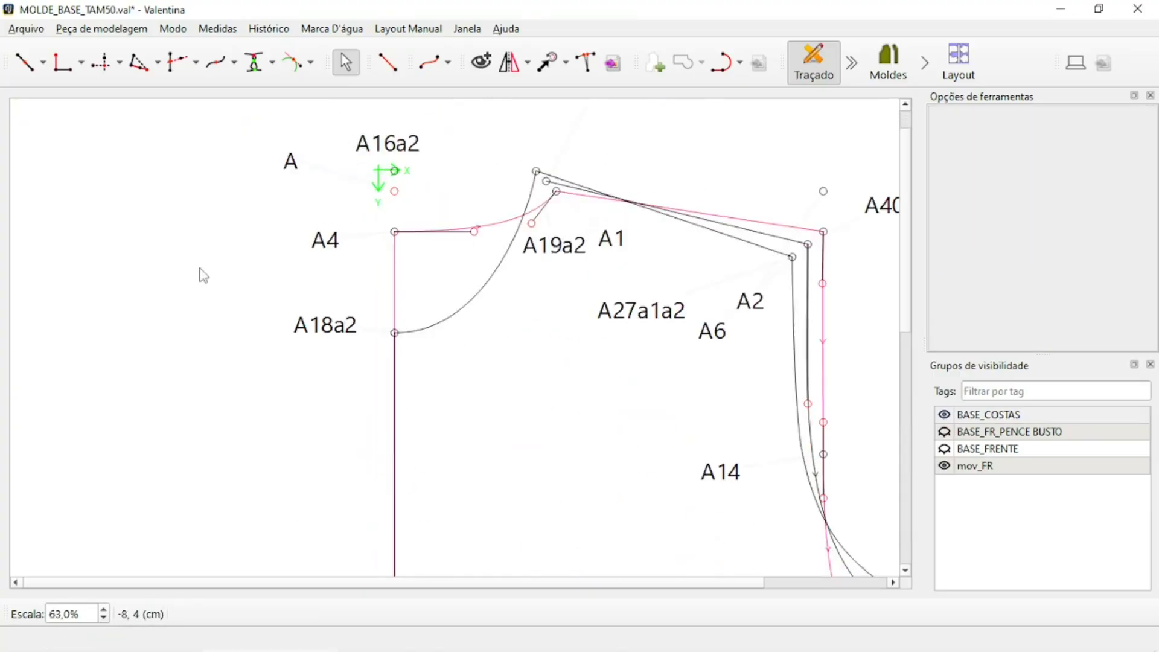
{"action": "right_click", "coordinate": [324, 240]}
{"action": "mouse_move", "coordinate": [385, 292]}
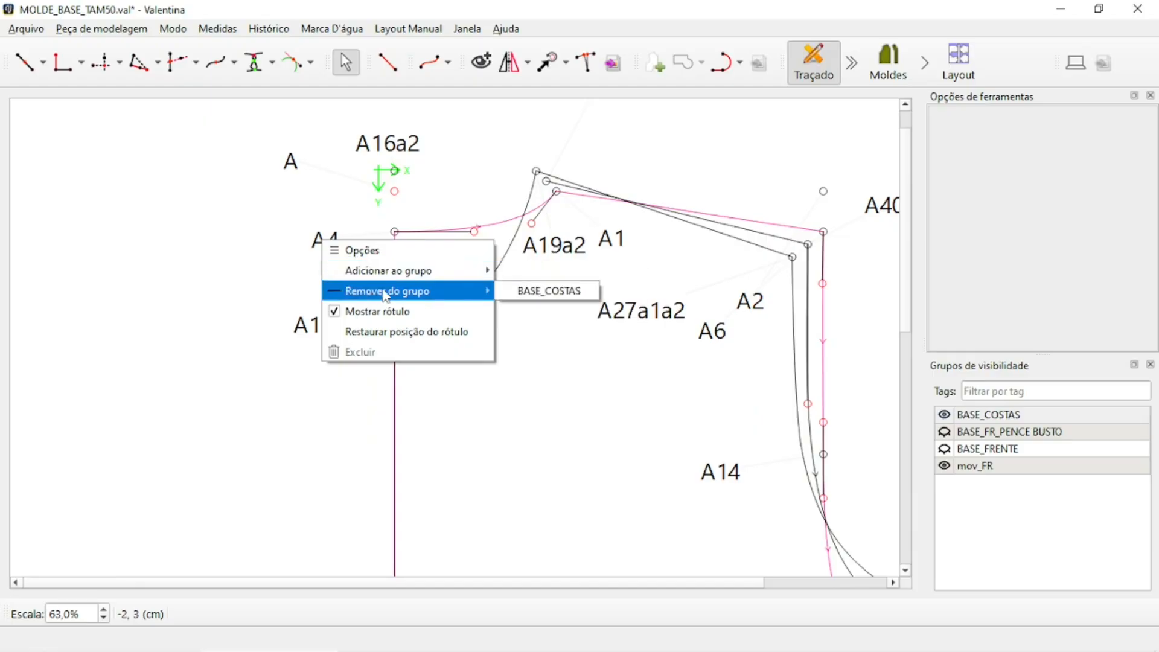
{"action": "left_click", "coordinate": [541, 295]}
{"action": "right_click", "coordinate": [327, 325]}
{"action": "mouse_move", "coordinate": [387, 376]}
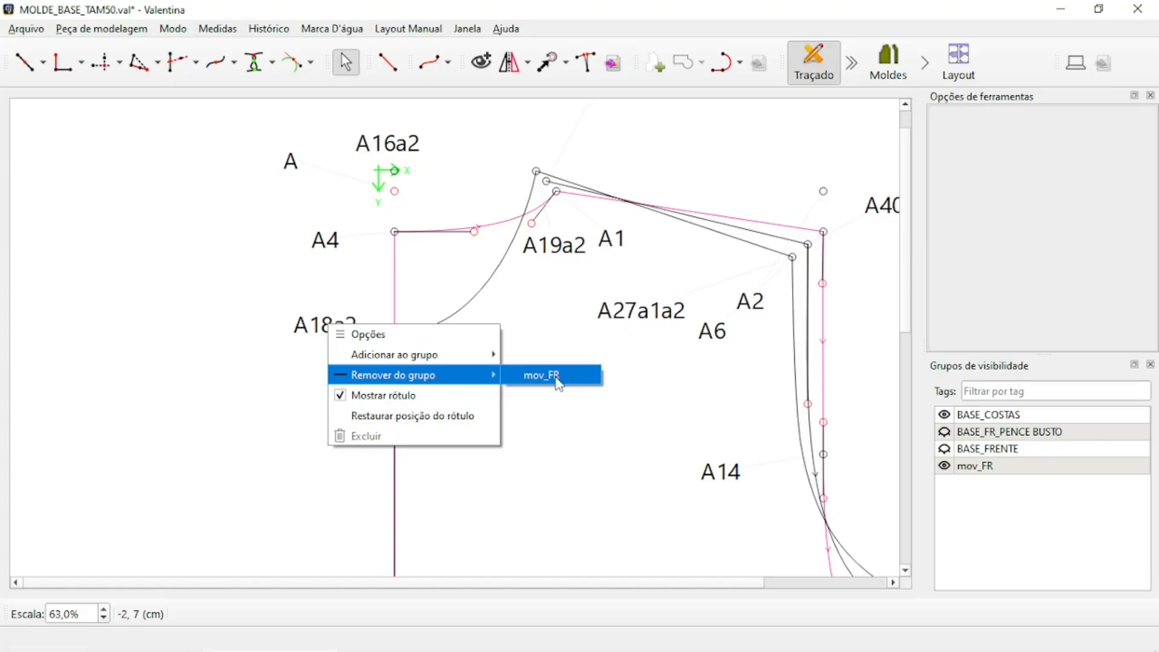
{"action": "left_click", "coordinate": [557, 380]}
Hide the visibility groups BASE_COSTAS and mov_FR
{"action": "scroll", "coordinate": [541, 360], "scroll_direction": "down", "scroll_amount": 6, "text": "ctrl"}
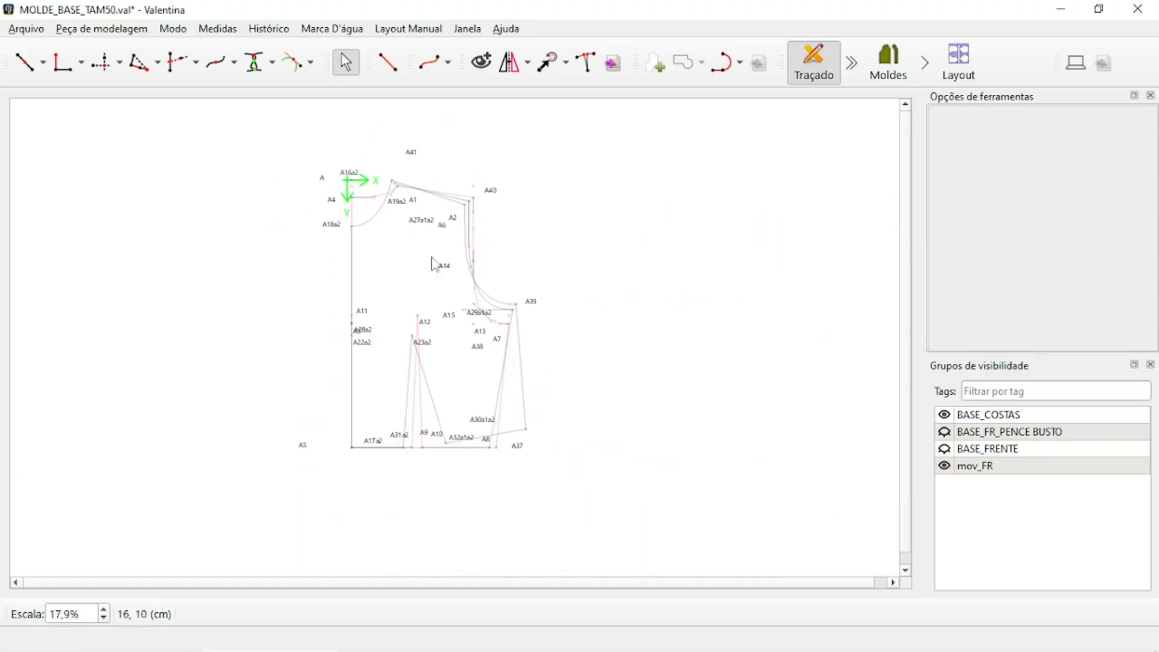
{"action": "scroll", "coordinate": [320, 284], "scroll_direction": "up", "scroll_amount": 2, "text": "ctrl"}
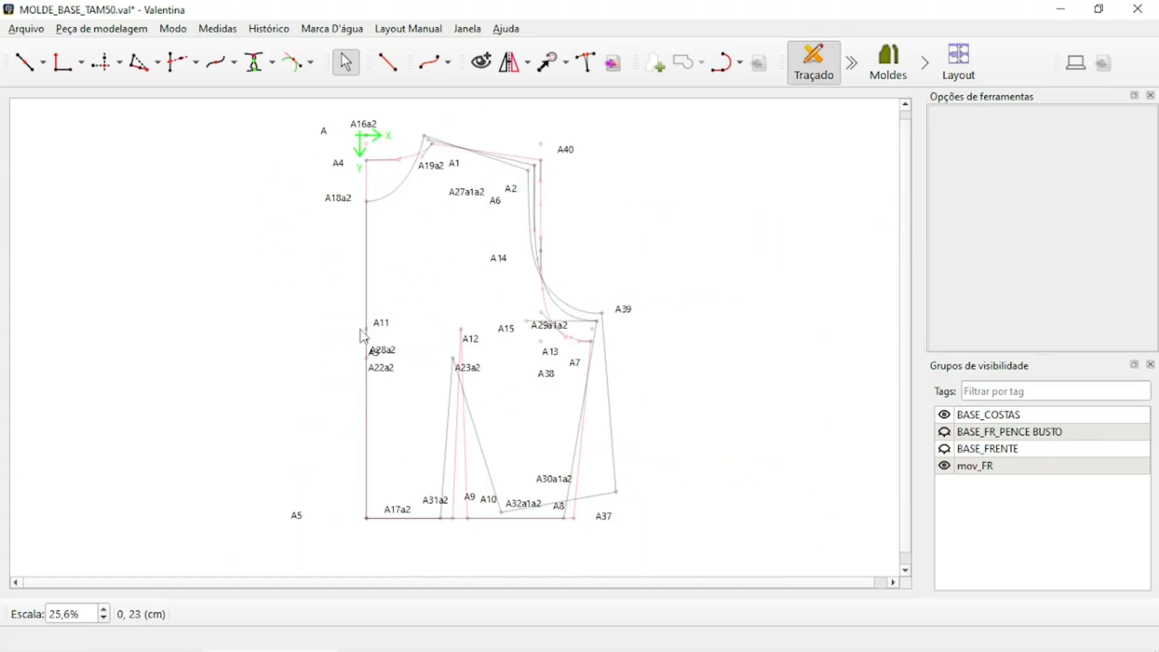
{"action": "left_click", "coordinate": [945, 415]}
{"action": "left_click", "coordinate": [946, 467]}
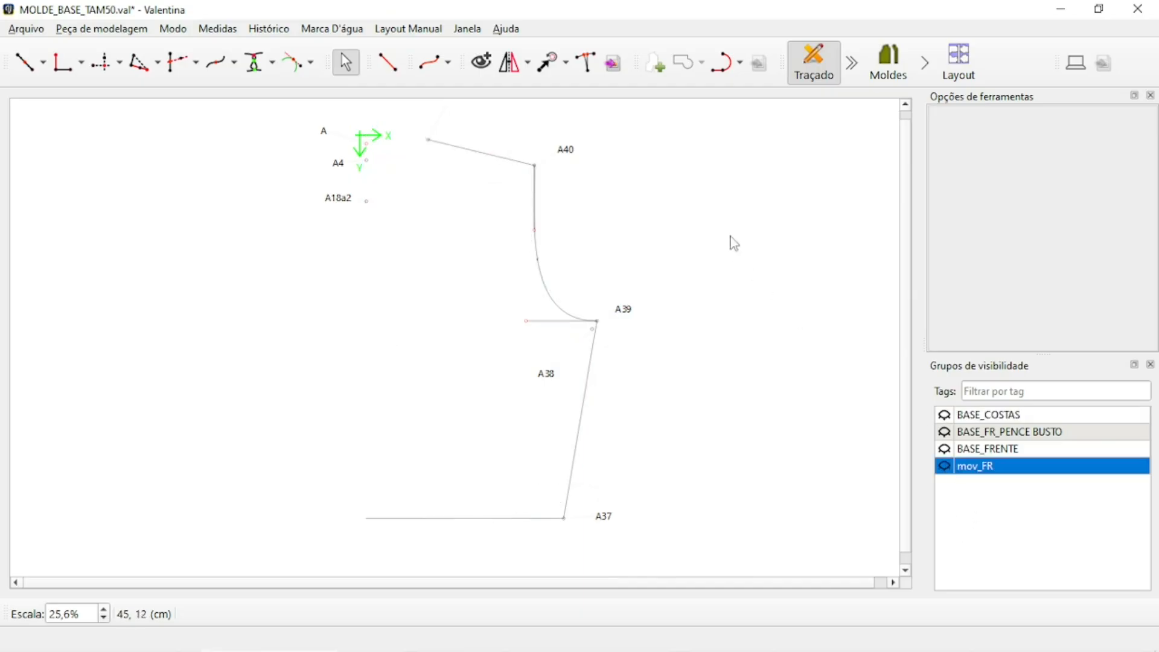
Add point A38 to the group BASE_COSTAS
{"action": "scroll", "coordinate": [719, 313], "scroll_direction": "down", "scroll_amount": 1, "text": "ctrl"}
{"action": "scroll", "coordinate": [582, 406], "scroll_direction": "up", "scroll_amount": 3, "text": "ctrl"}
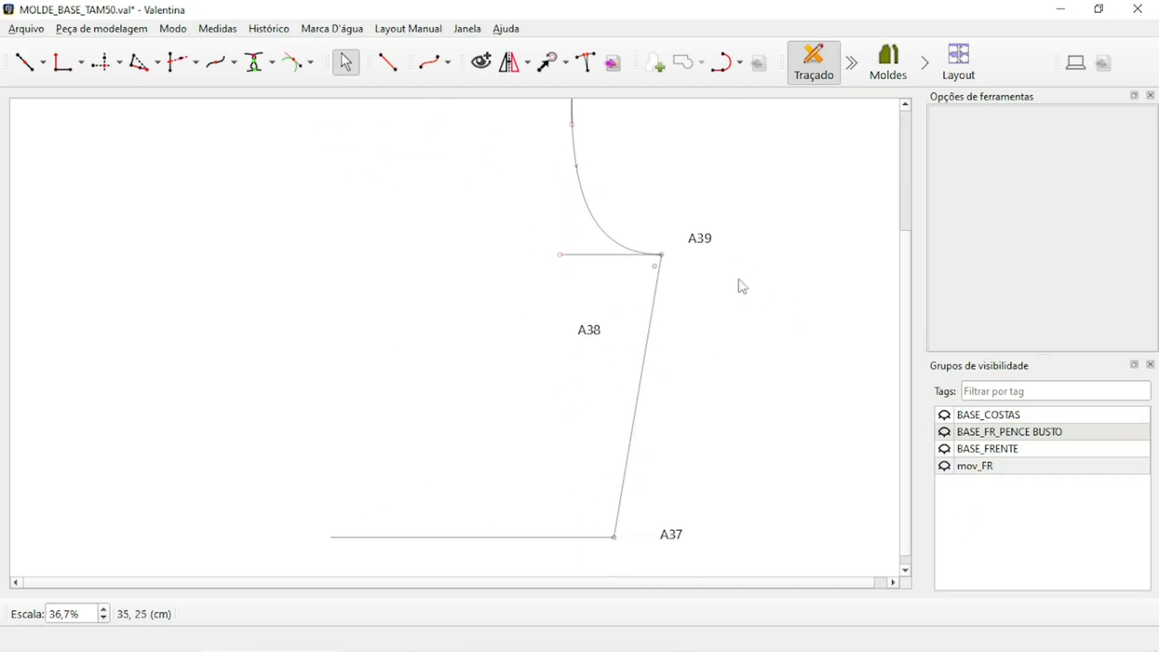
{"action": "right_click", "coordinate": [595, 334]}
{"action": "mouse_move", "coordinate": [642, 364]}
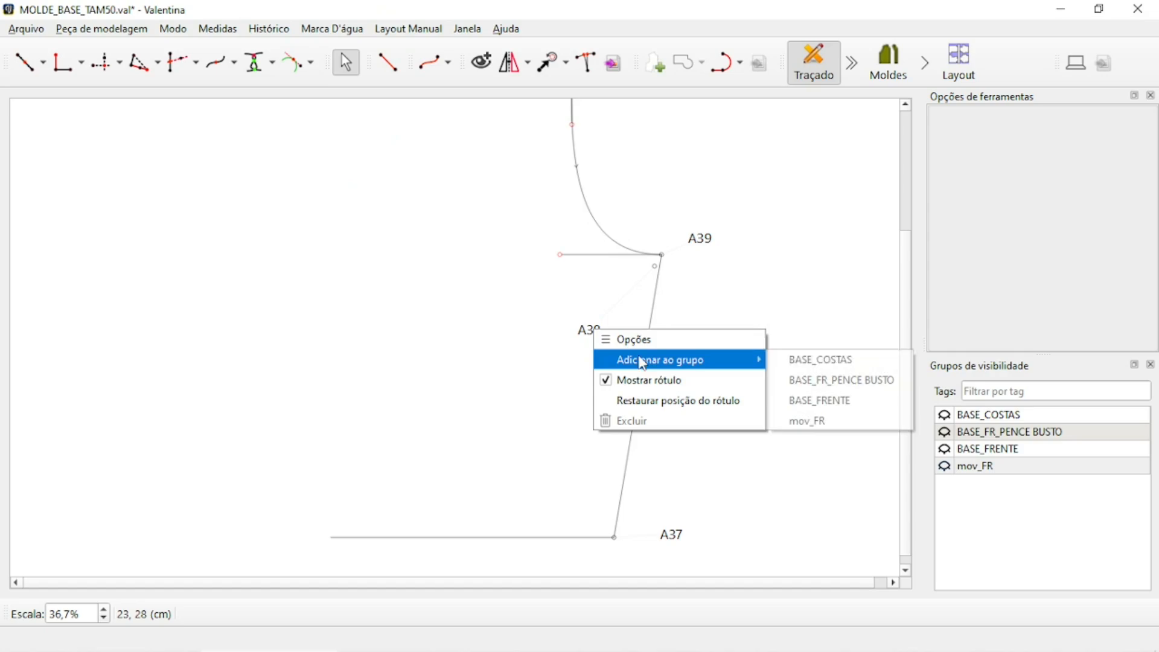
{"action": "left_click", "coordinate": [823, 361]}
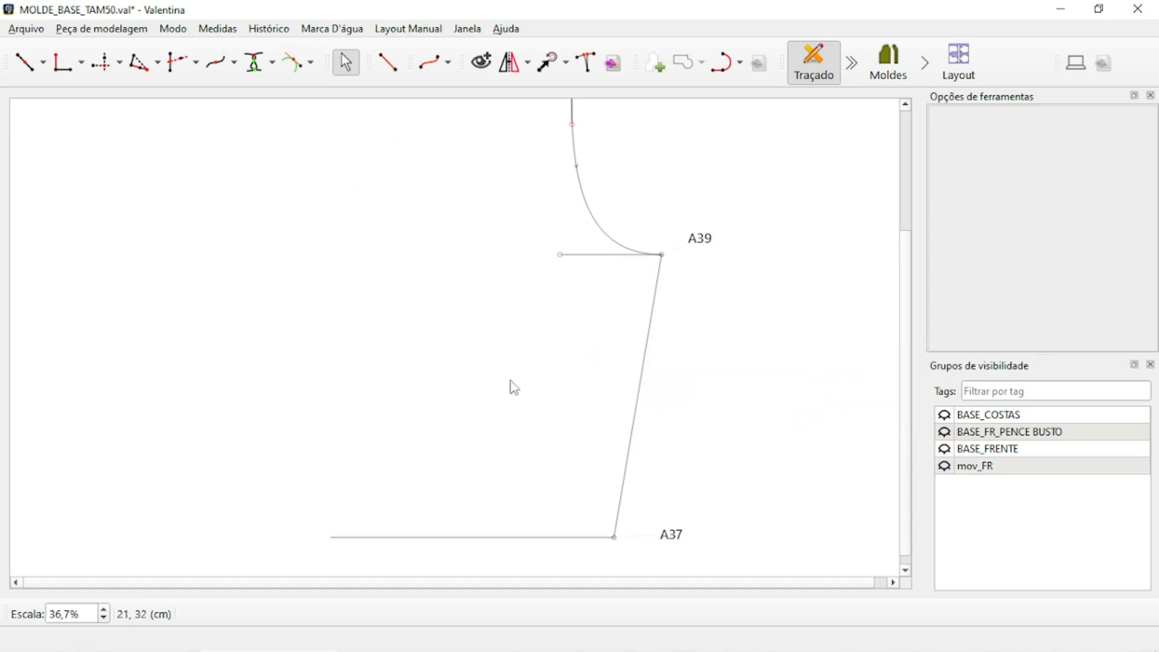
Show BASE_COSTAS temporarily, remove the hem point A5 from it, and hide the group again
{"action": "left_click", "coordinate": [675, 536]}
{"action": "left_click", "coordinate": [711, 241]}
{"action": "scroll", "coordinate": [732, 233], "scroll_direction": "down", "scroll_amount": 1, "text": "ctrl"}
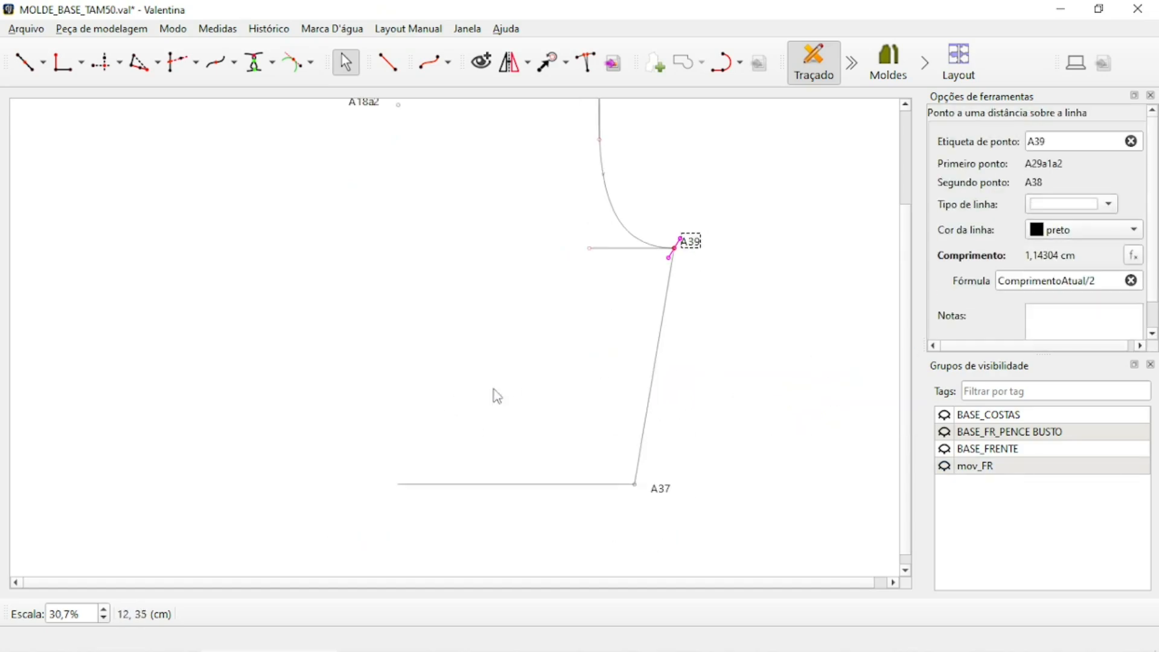
{"action": "scroll", "coordinate": [380, 490], "scroll_direction": "up", "scroll_amount": 2, "text": "ctrl"}
{"action": "left_click", "coordinate": [944, 414]}
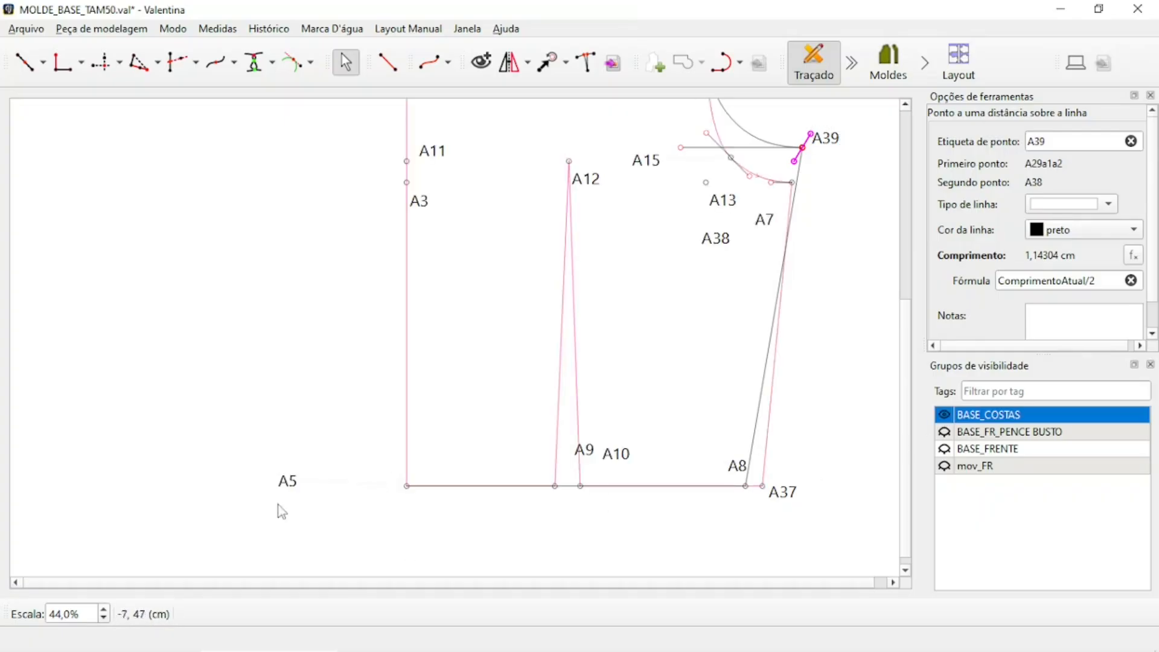
{"action": "right_click", "coordinate": [286, 483]}
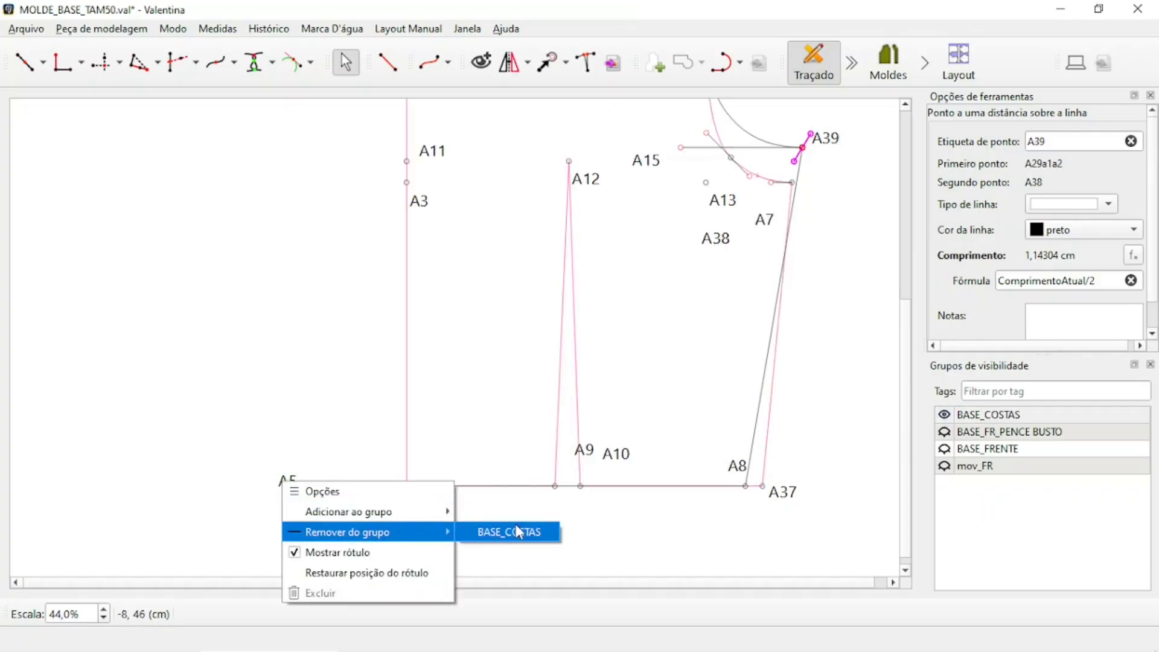
{"action": "left_click", "coordinate": [519, 532]}
{"action": "left_click", "coordinate": [943, 415]}
{"action": "scroll", "coordinate": [486, 499], "scroll_direction": "down", "scroll_amount": 4, "text": "ctrl"}
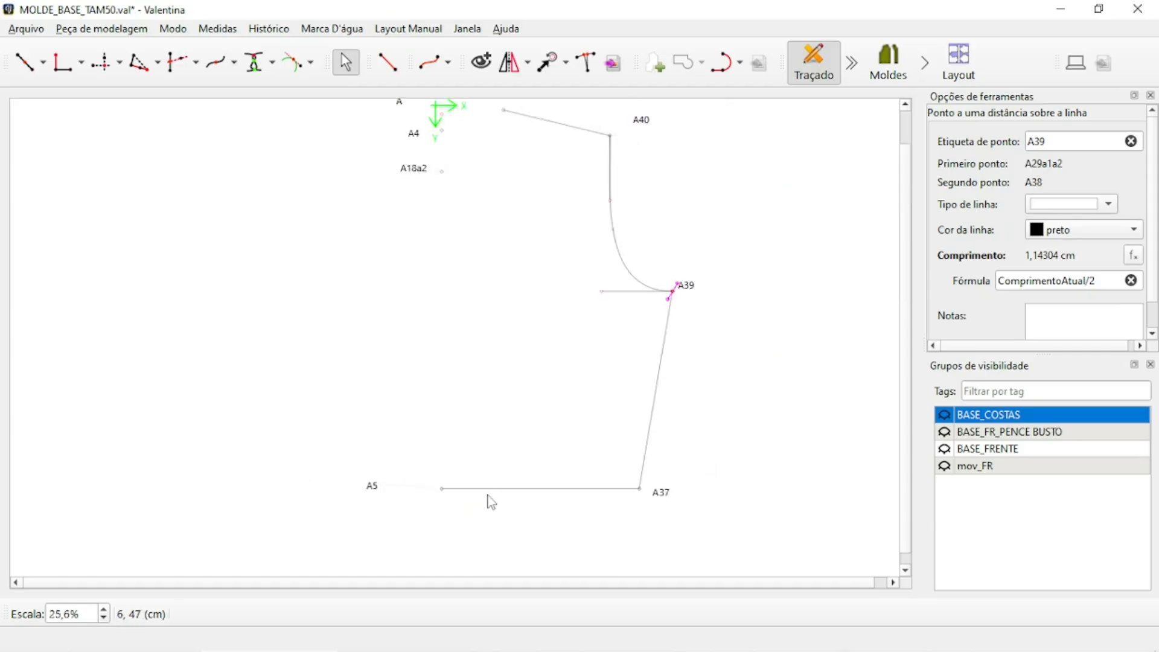
Draw the centre line between points A5 and A4
{"action": "left_click", "coordinate": [393, 70]}
{"action": "left_click", "coordinate": [392, 484]}
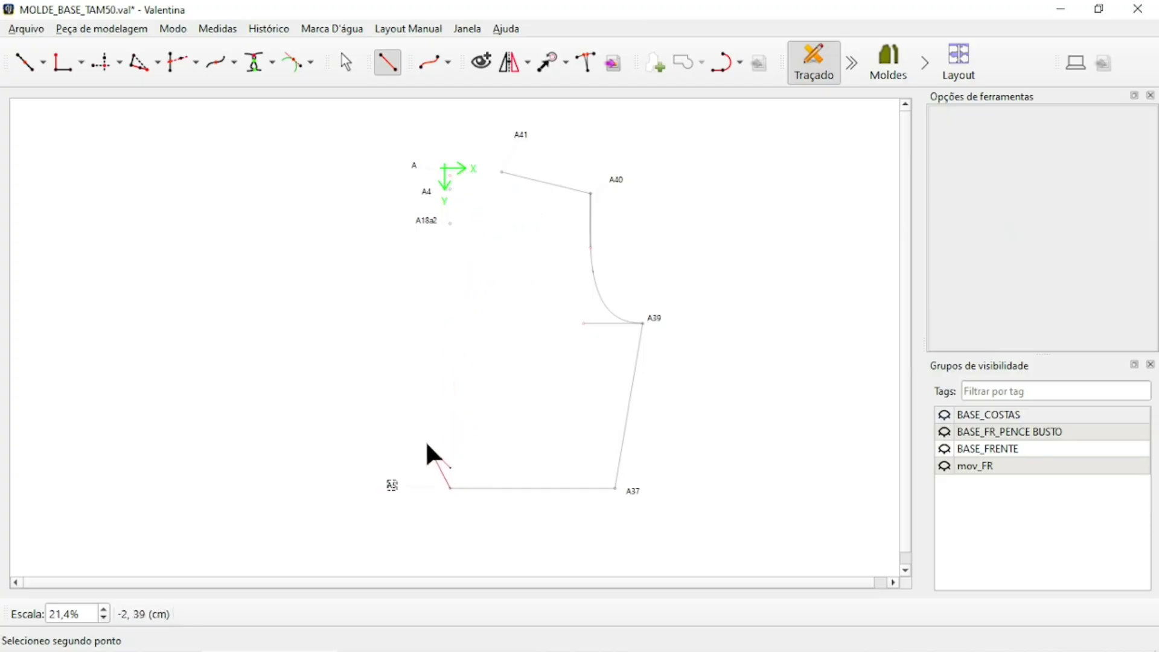
{"action": "left_click", "coordinate": [431, 192]}
Draw the upper neckline curve from A4 to A41, leaving A4 at 0° with a handle about 4.27 cm long and meeting A41 at about 225°
{"action": "scroll", "coordinate": [465, 158], "scroll_direction": "up", "scroll_amount": 7}
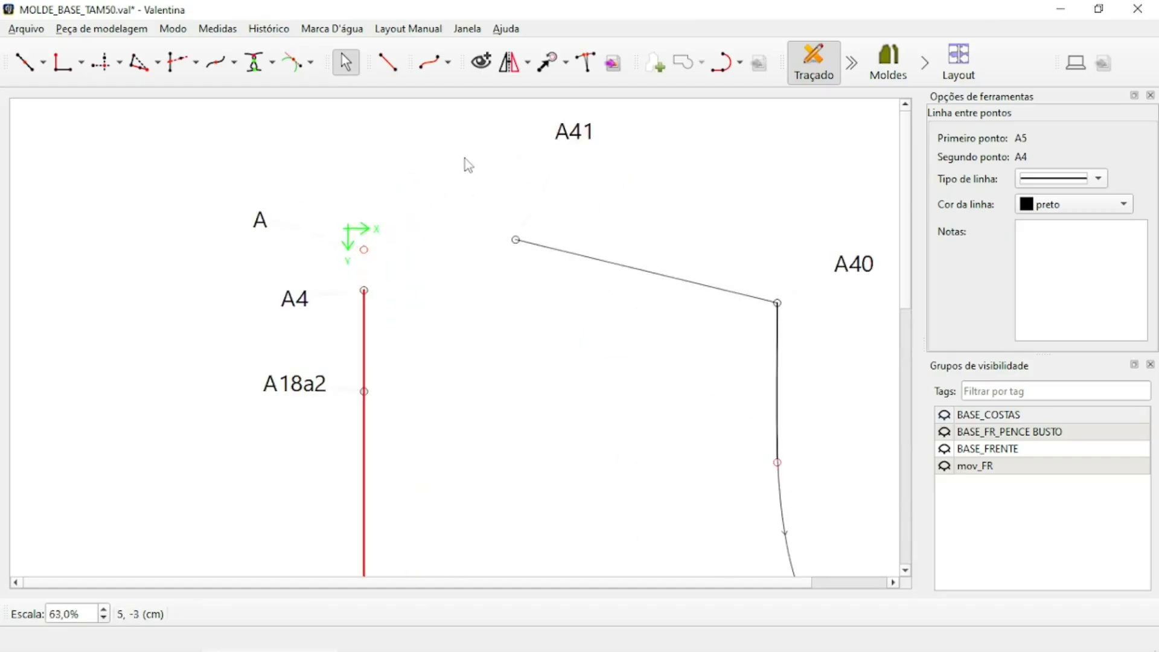
{"action": "left_click", "coordinate": [430, 63]}
{"action": "left_click", "coordinate": [229, 365]}
{"action": "scroll", "coordinate": [500, 435], "scroll_direction": "down", "scroll_amount": 3}
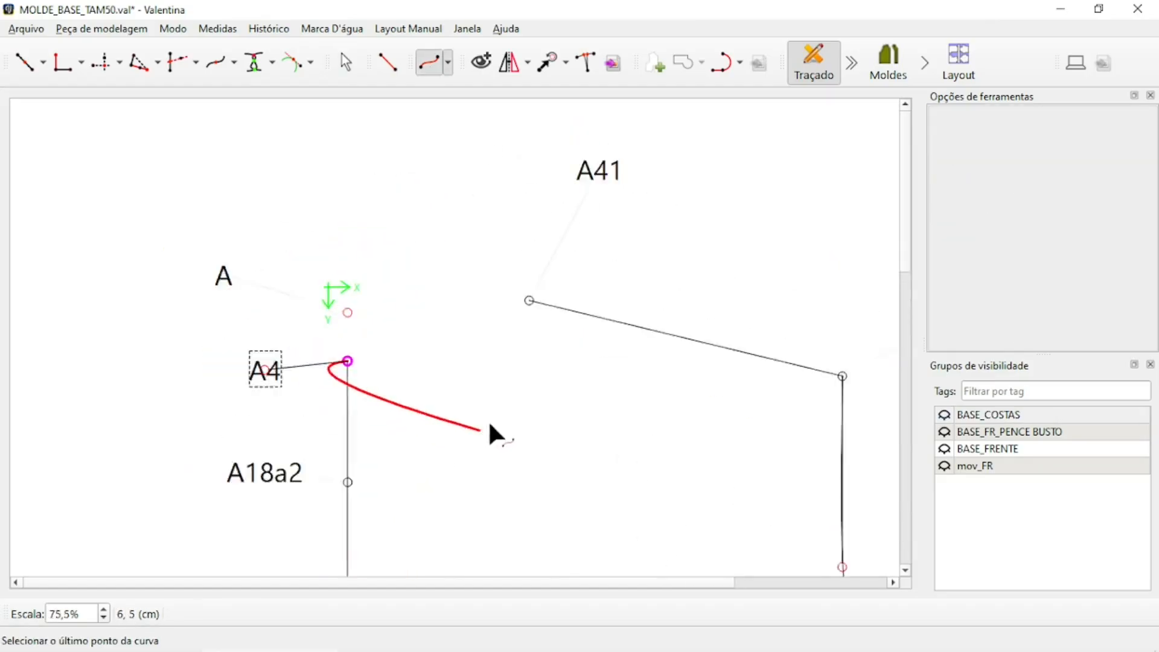
{"action": "left_click", "coordinate": [579, 238]}
{"action": "scroll", "coordinate": [429, 409], "scroll_direction": "up", "scroll_amount": 3}
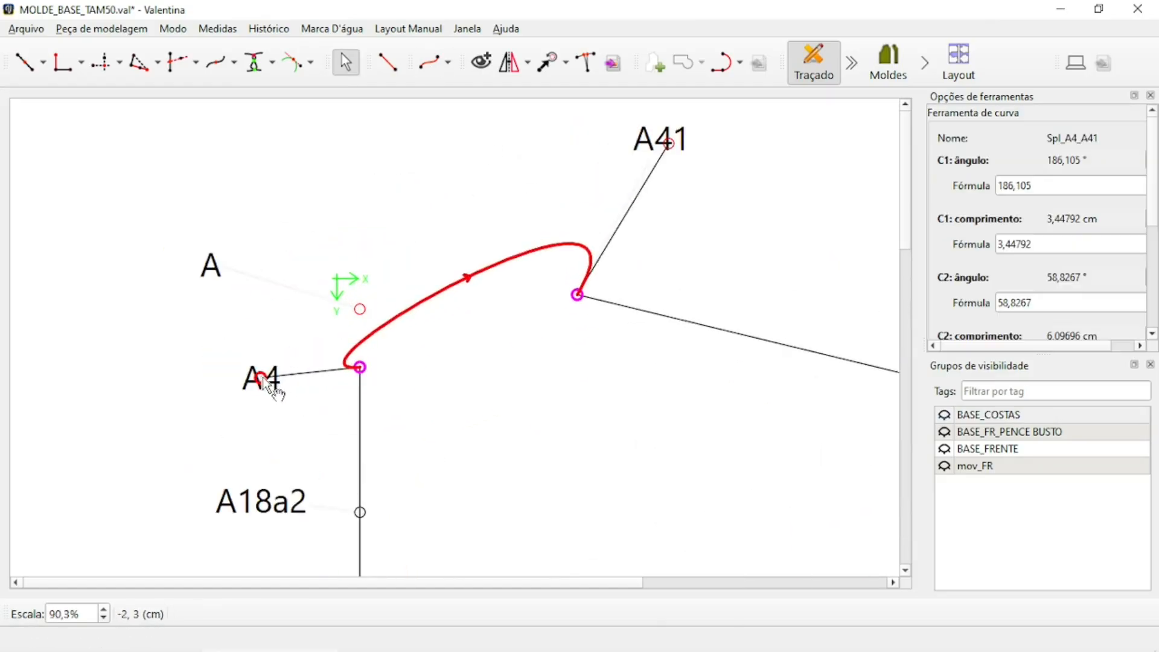
{"action": "left_click_drag", "start_coordinate": [261, 378], "coordinate": [465, 367], "text": "shift"}
{"action": "left_click_drag", "start_coordinate": [662, 143], "coordinate": [534, 339]}
{"action": "left_click_drag", "start_coordinate": [466, 367], "coordinate": [484, 368]}
{"action": "scroll", "coordinate": [383, 207], "scroll_direction": "down", "scroll_amount": 3}
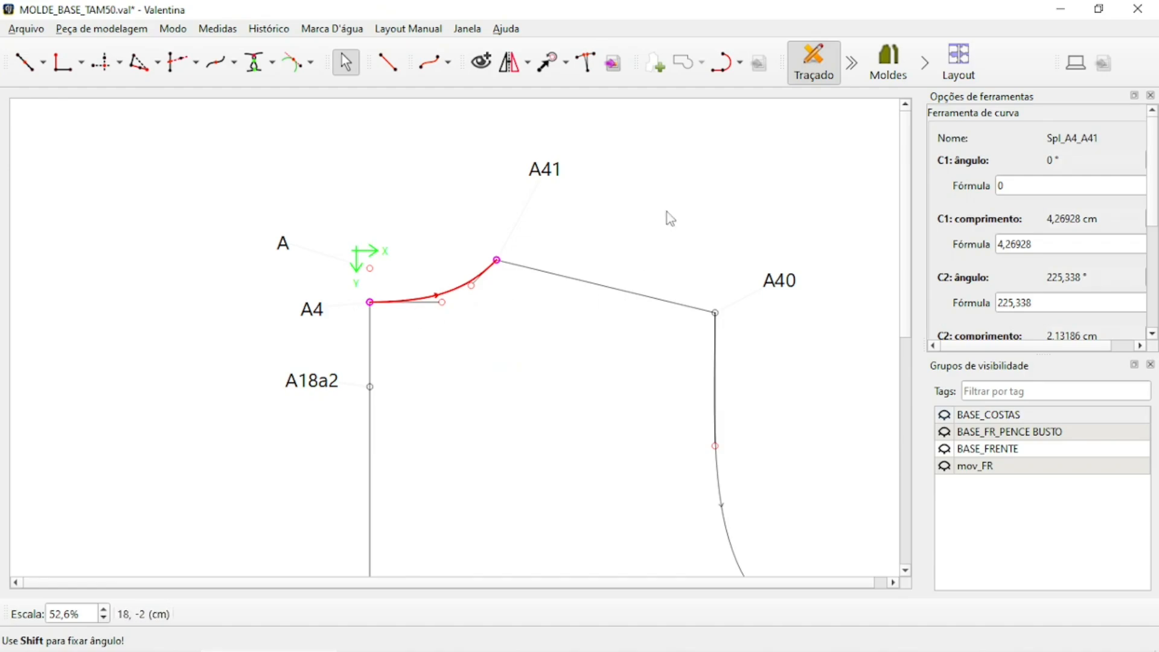
{"action": "key", "text": "Return"}
Draw the lower neckline curve from A18a2 to A41, with a 0° start handle about 4.96 cm long and an end handle at about 253°
{"action": "left_click", "coordinate": [430, 62]}
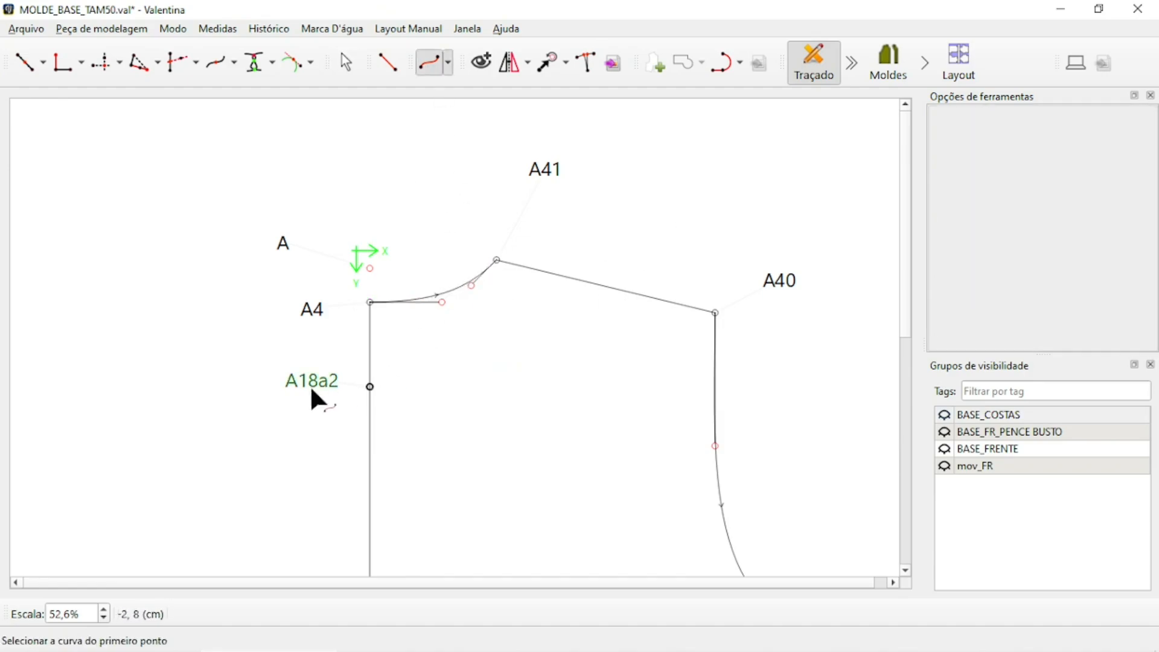
{"action": "left_click", "coordinate": [329, 385]}
{"action": "left_click", "coordinate": [556, 180]}
{"action": "scroll", "coordinate": [326, 380], "scroll_direction": "up", "scroll_amount": 2}
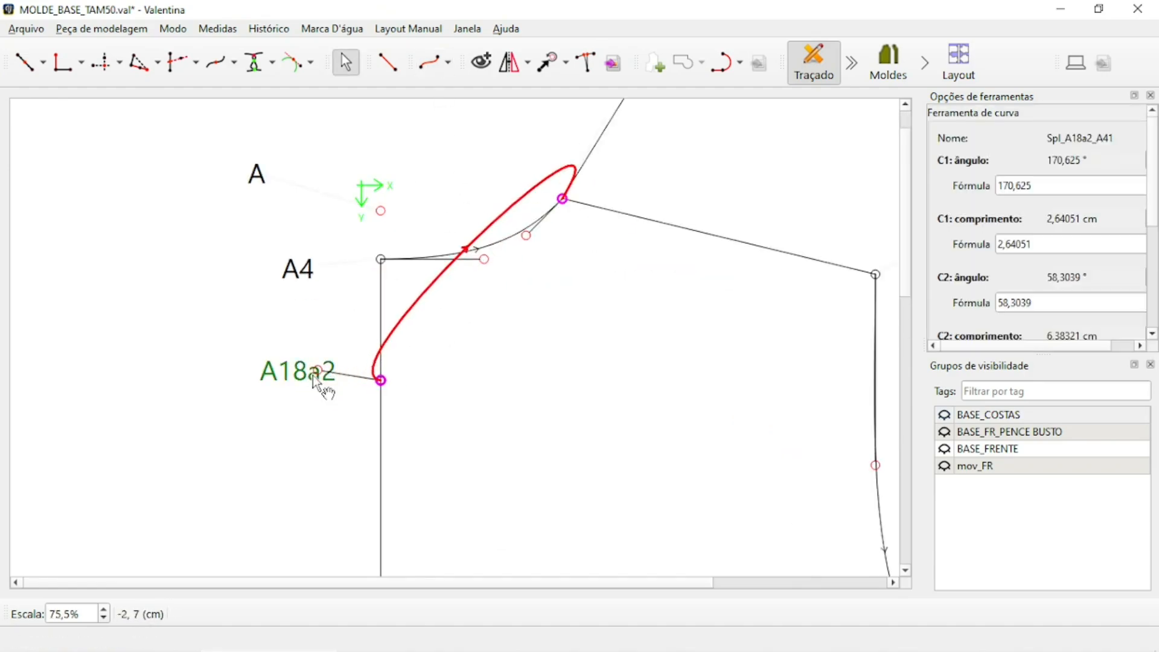
{"action": "left_click_drag", "start_coordinate": [314, 369], "coordinate": [483, 380]}
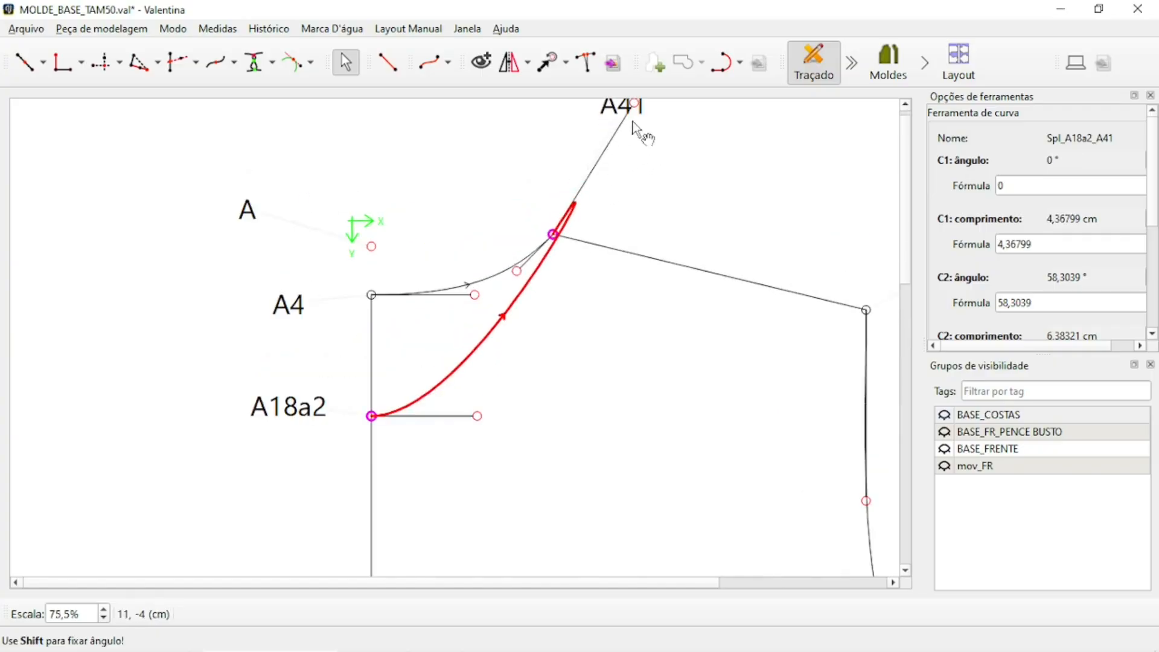
{"action": "left_click_drag", "start_coordinate": [634, 105], "coordinate": [529, 312]}
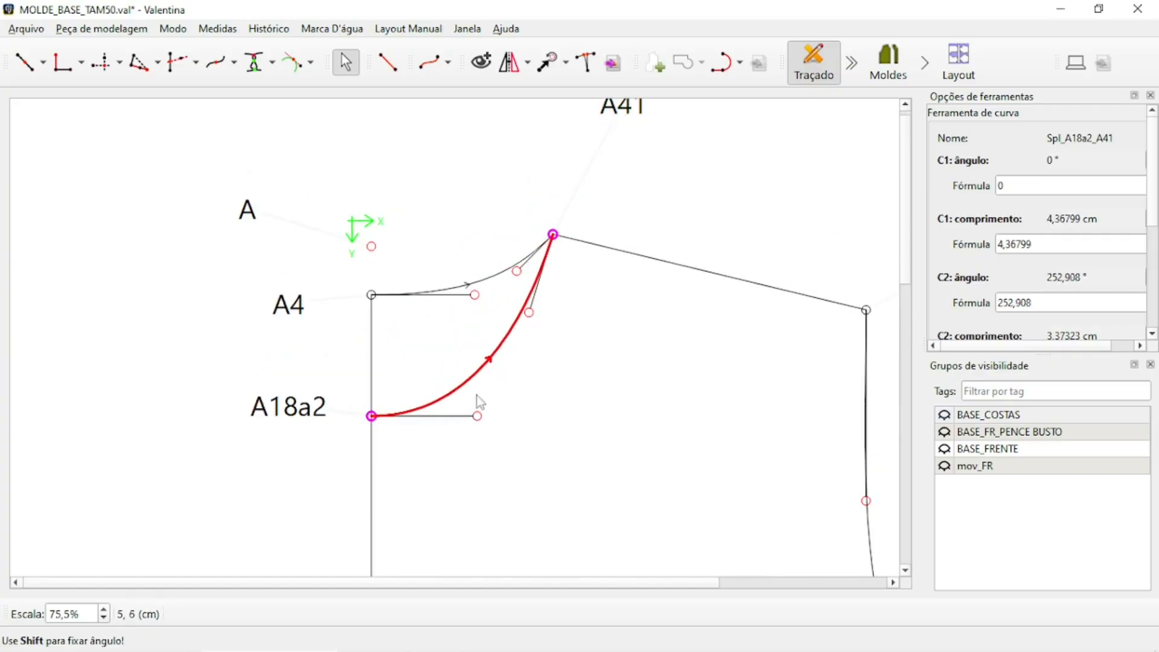
{"action": "scroll", "coordinate": [689, 326], "scroll_direction": "down", "scroll_amount": 5}
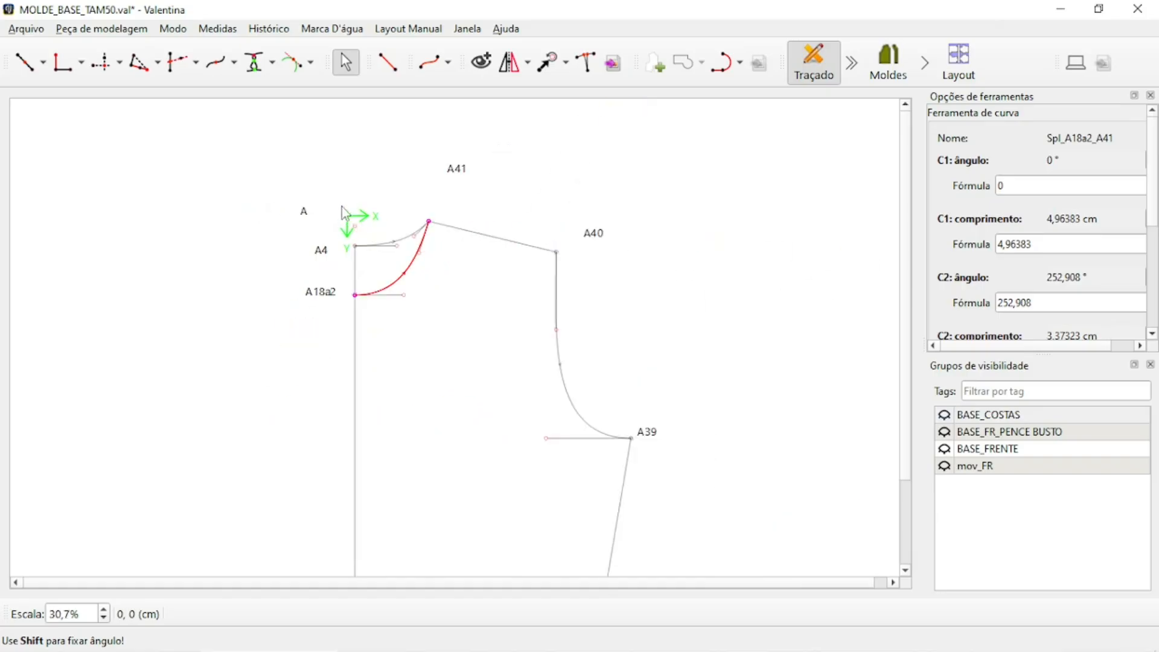
{"action": "key", "text": "Return"}
Move the labels A40 and A41 closer to their shoulder points
{"action": "scroll", "coordinate": [471, 359], "scroll_direction": "up", "scroll_amount": 1}
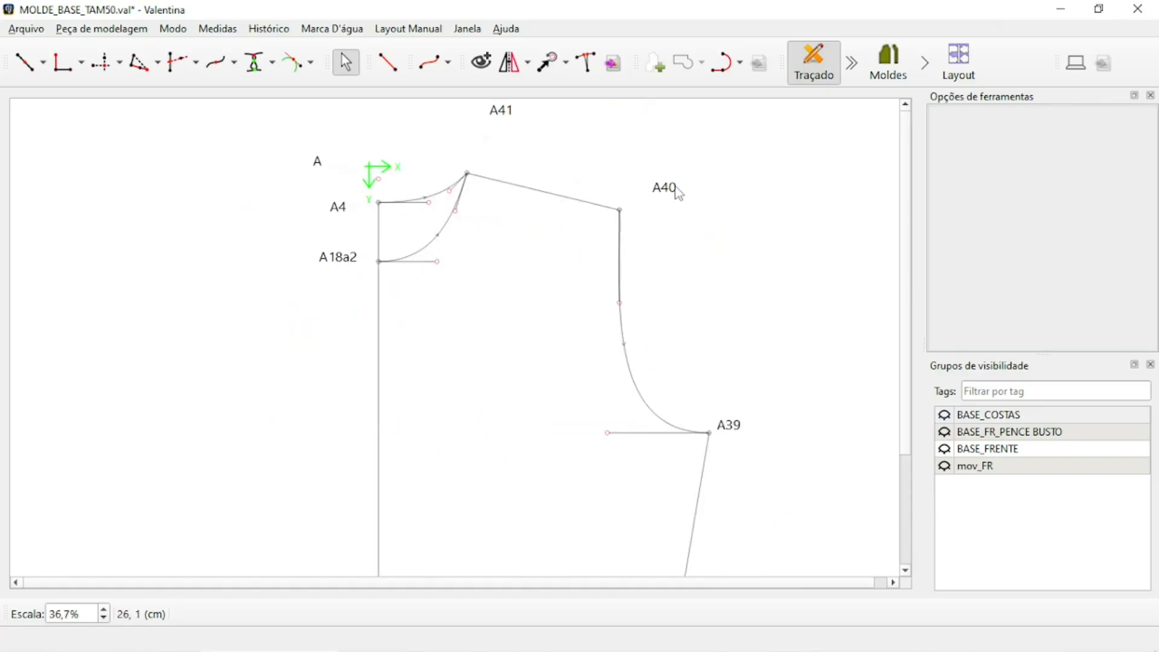
{"action": "left_click_drag", "start_coordinate": [678, 192], "coordinate": [649, 212]}
{"action": "left_click_drag", "start_coordinate": [502, 112], "coordinate": [478, 162]}
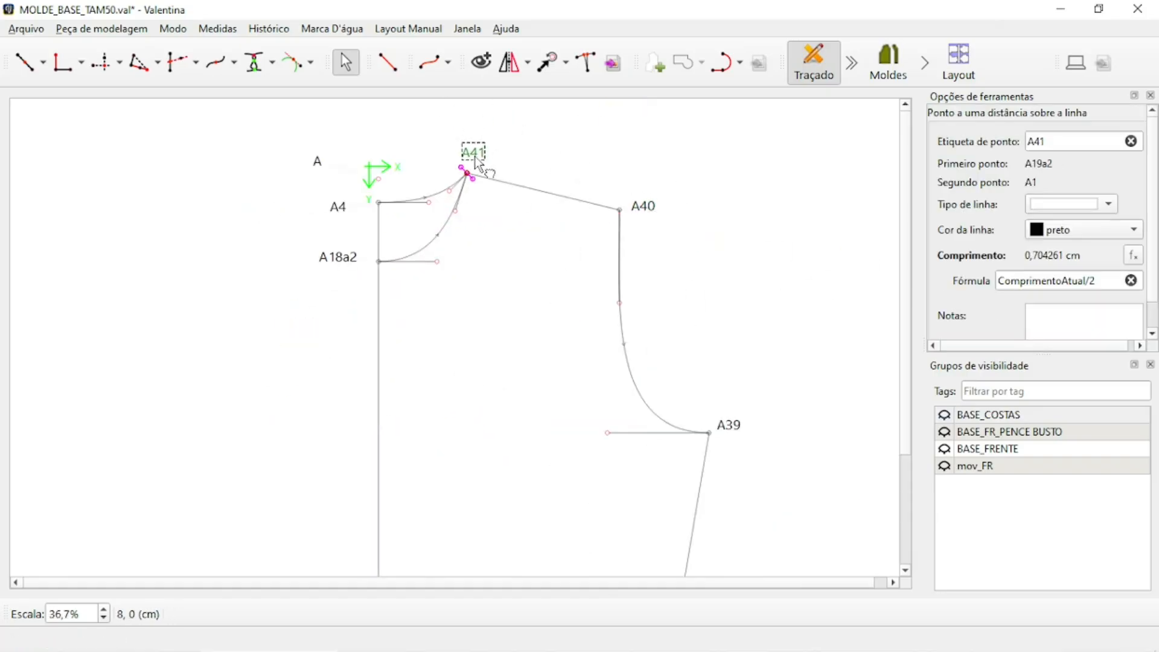
{"action": "left_click", "coordinate": [689, 165]}
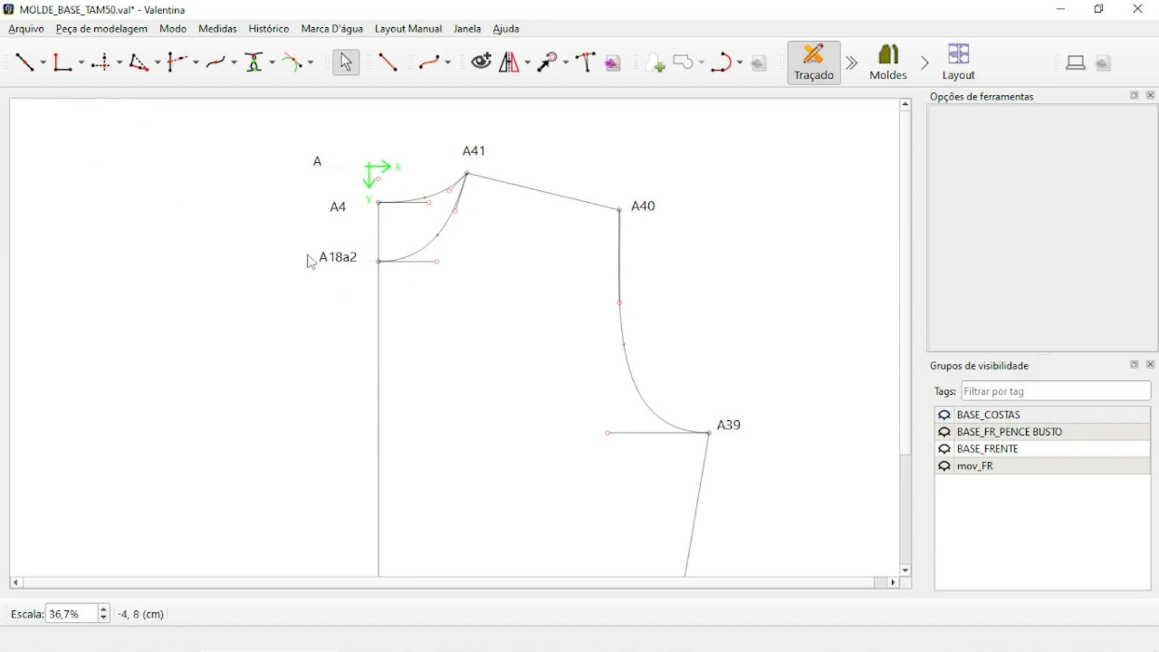
Create a point on the centre line from the X of A and the Y of A39, placing its label outside the line
{"action": "left_click", "coordinate": [100, 62]}
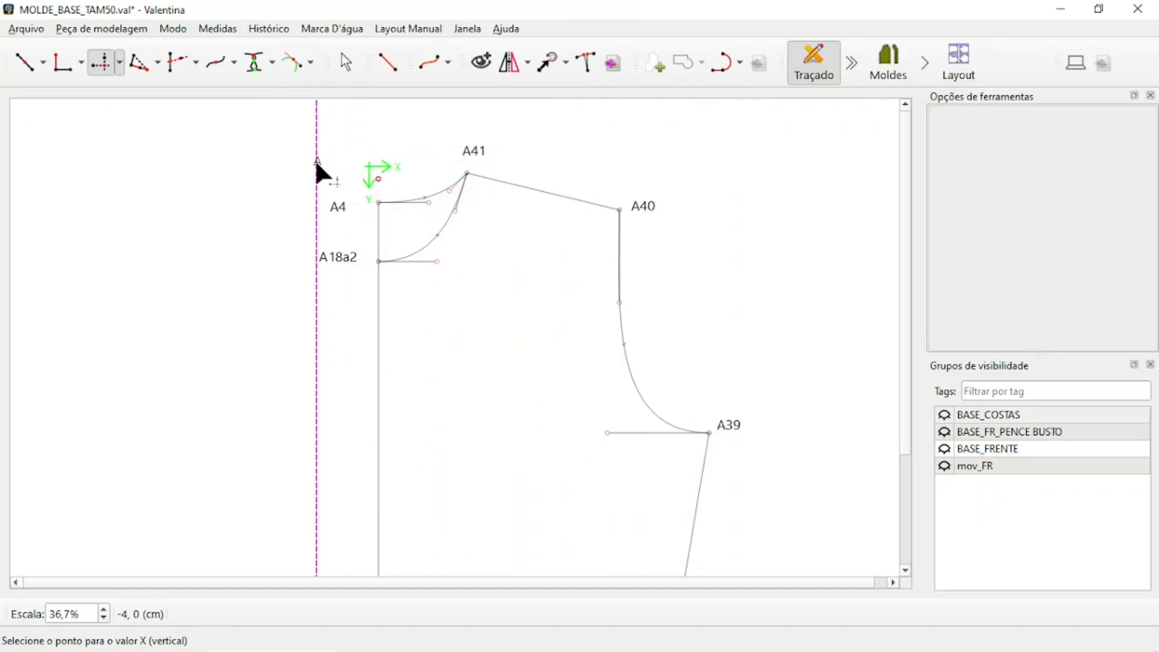
{"action": "left_click", "coordinate": [318, 173]}
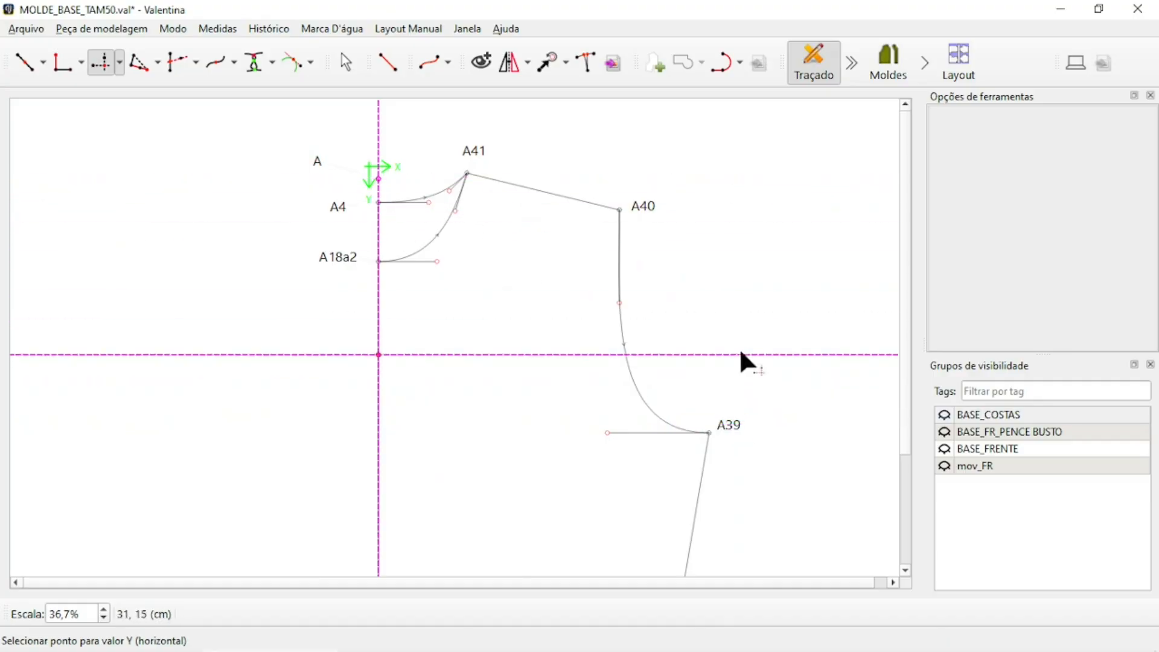
{"action": "left_click", "coordinate": [729, 429]}
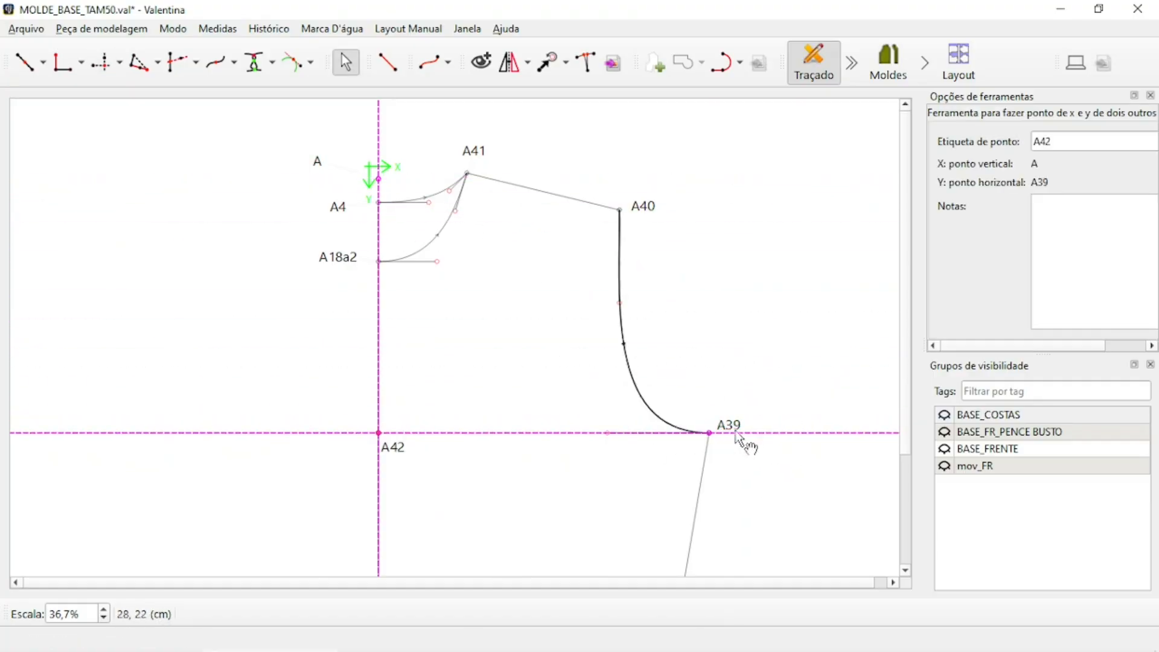
{"action": "left_click_drag", "start_coordinate": [393, 452], "coordinate": [360, 444]}
{"action": "left_click", "coordinate": [559, 367]}
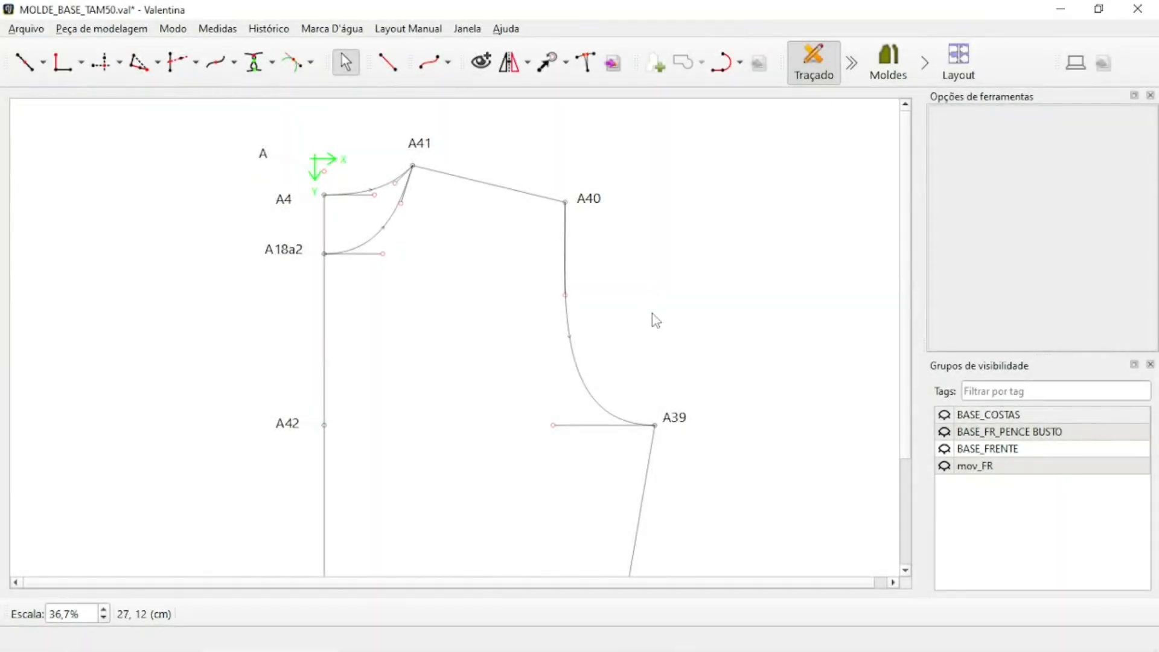
Create a point from the X of A40 and the Y of A42, and move its label clear of the underarm line
{"action": "scroll", "coordinate": [500, 362], "scroll_direction": "up", "scroll_amount": 1}
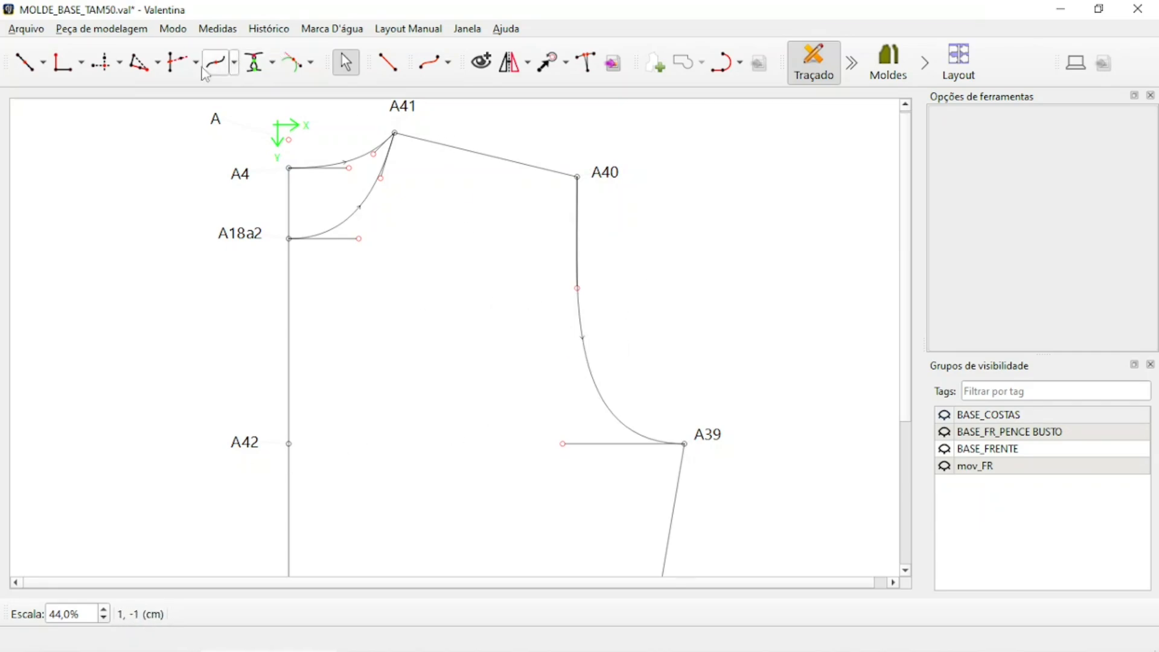
{"action": "left_click", "coordinate": [113, 68]}
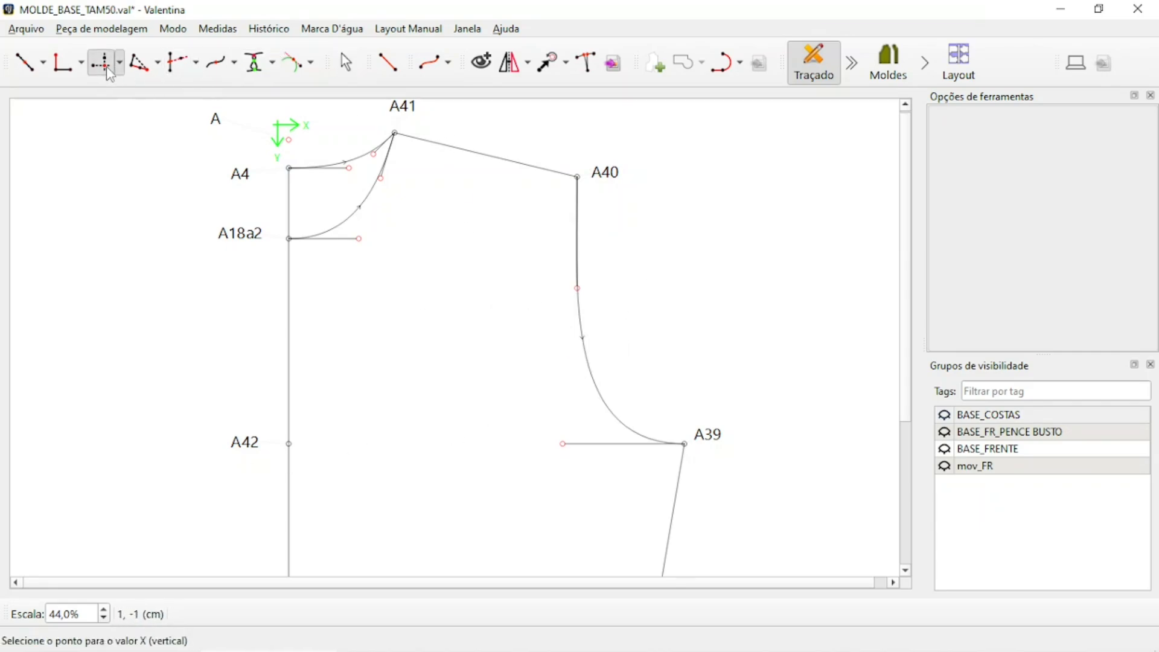
{"action": "left_click", "coordinate": [123, 67]}
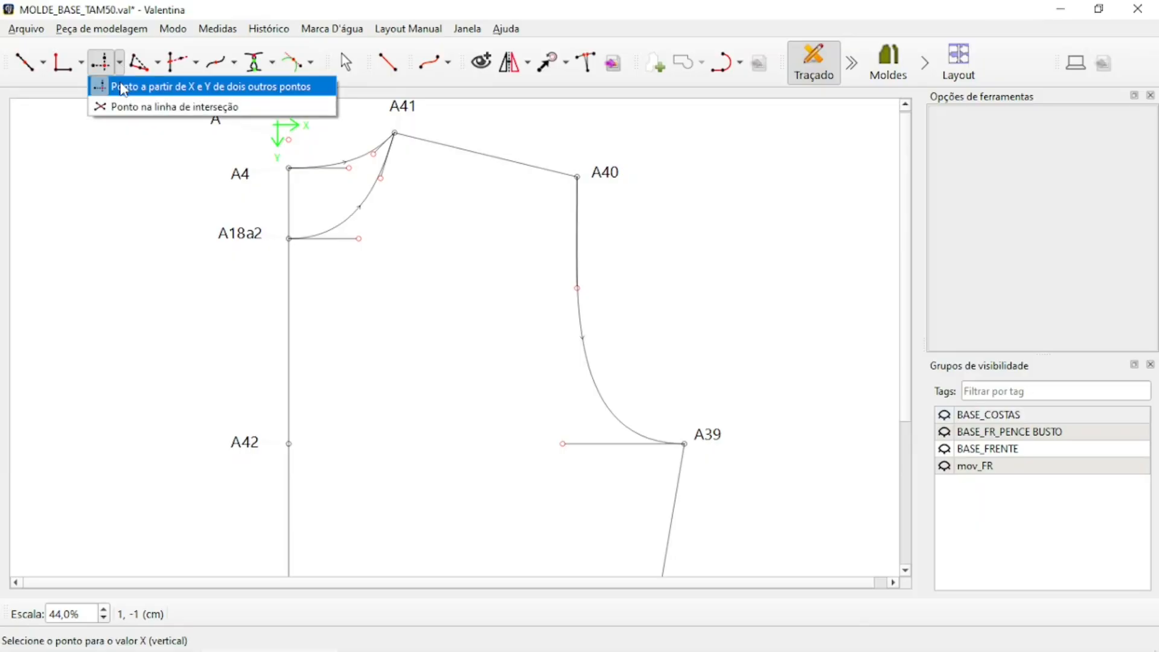
{"action": "left_click", "coordinate": [124, 90]}
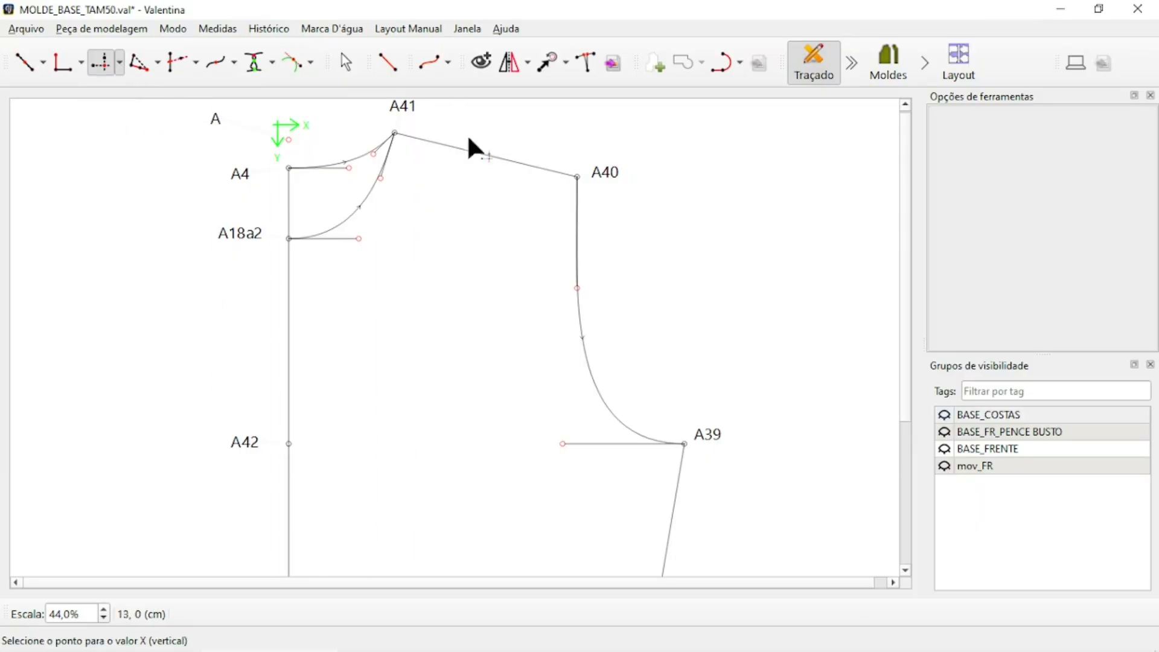
{"action": "left_click", "coordinate": [605, 173]}
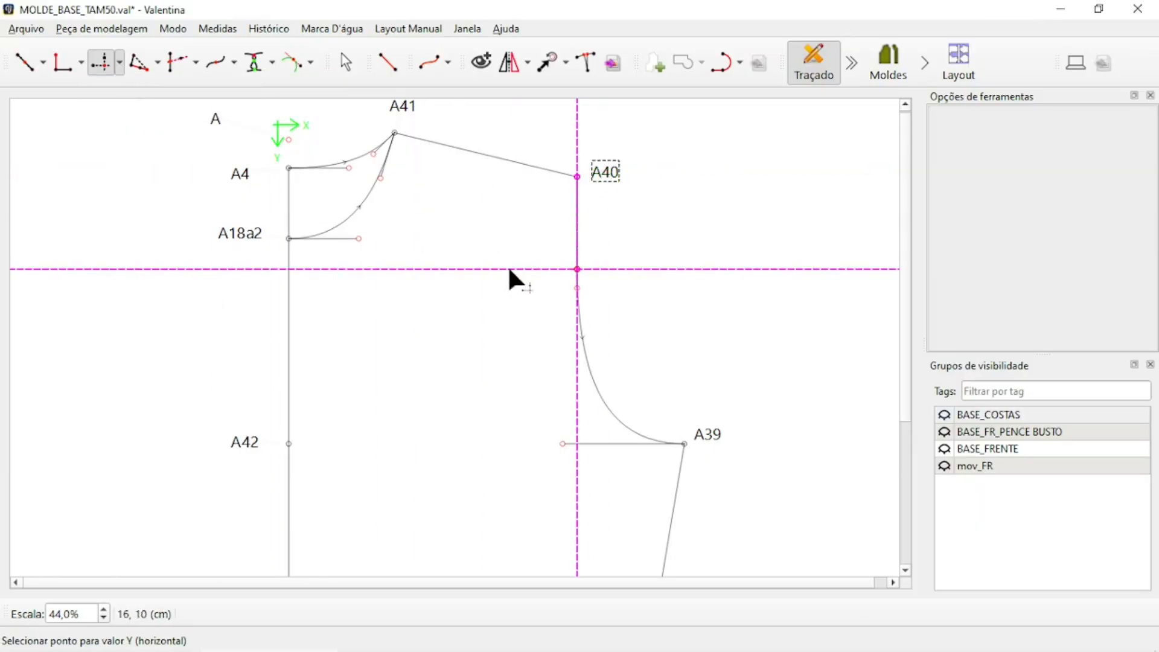
{"action": "left_click", "coordinate": [246, 447]}
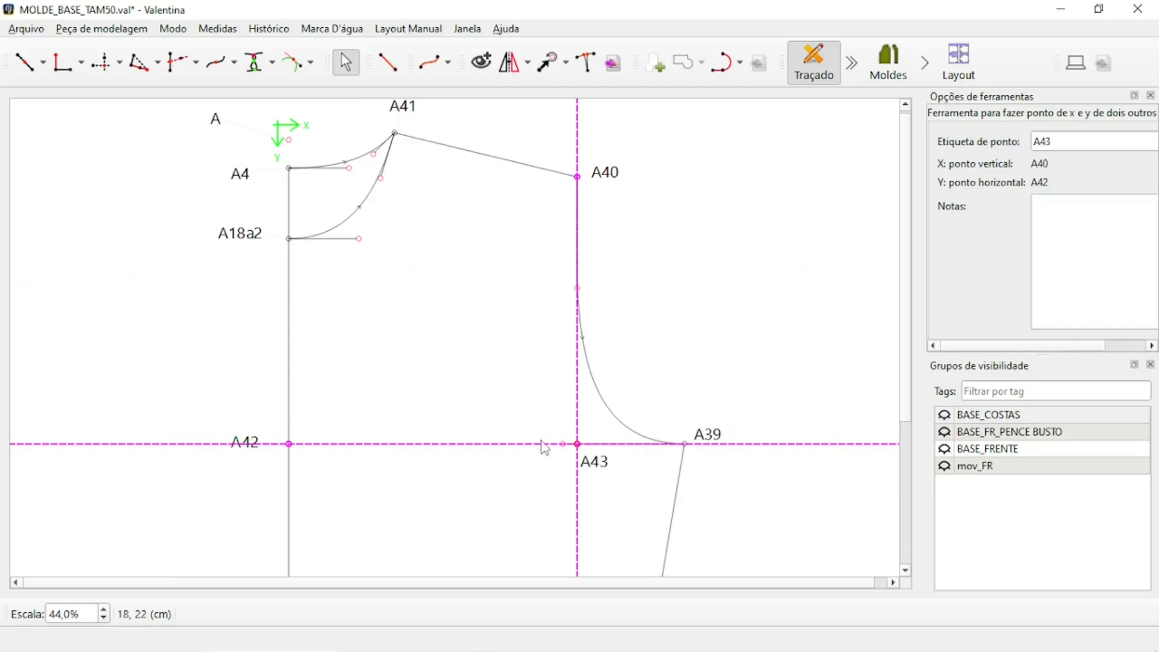
{"action": "left_click_drag", "start_coordinate": [609, 474], "coordinate": [616, 481]}
{"action": "key", "text": "Return"}
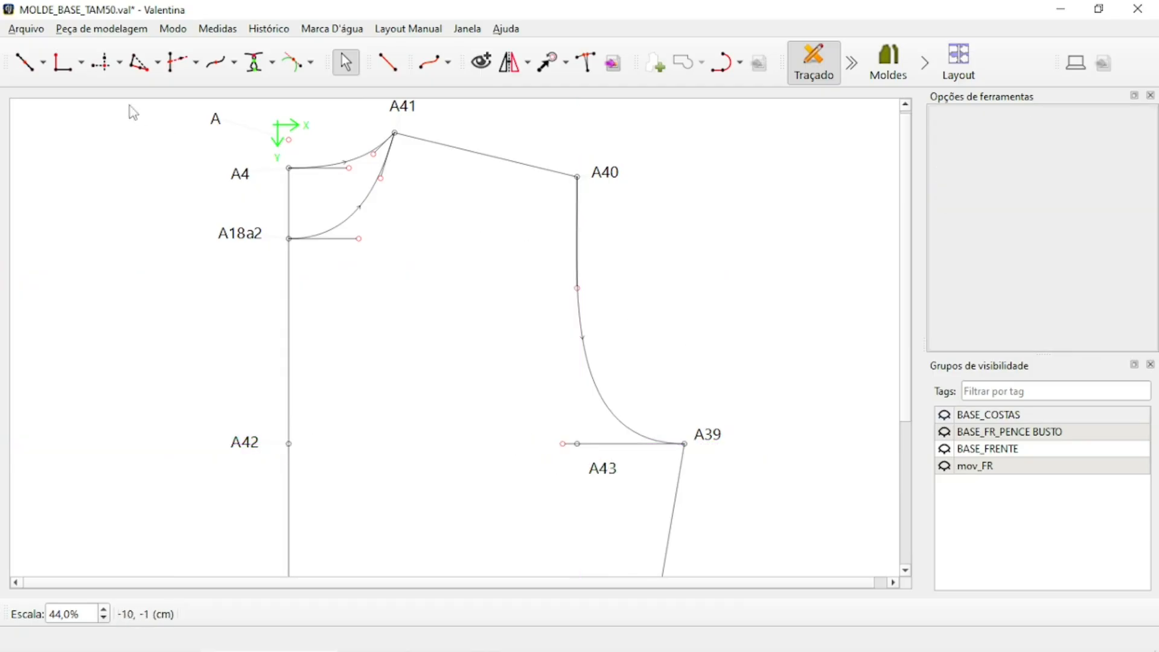
Add a midpoint between A43 and A40 using the length ComprimentoAtual/2, and place its label beside the point
{"action": "left_click", "coordinate": [42, 62]}
{"action": "left_click", "coordinate": [38, 124]}
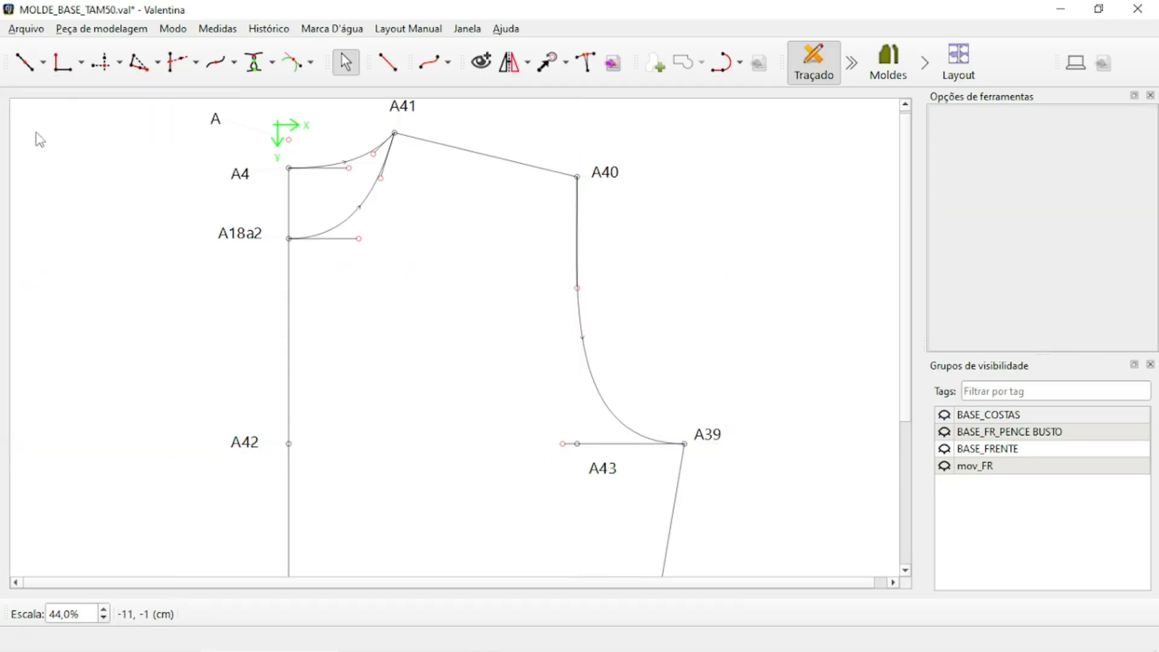
{"action": "left_click", "coordinate": [597, 472]}
{"action": "left_click", "coordinate": [605, 174]}
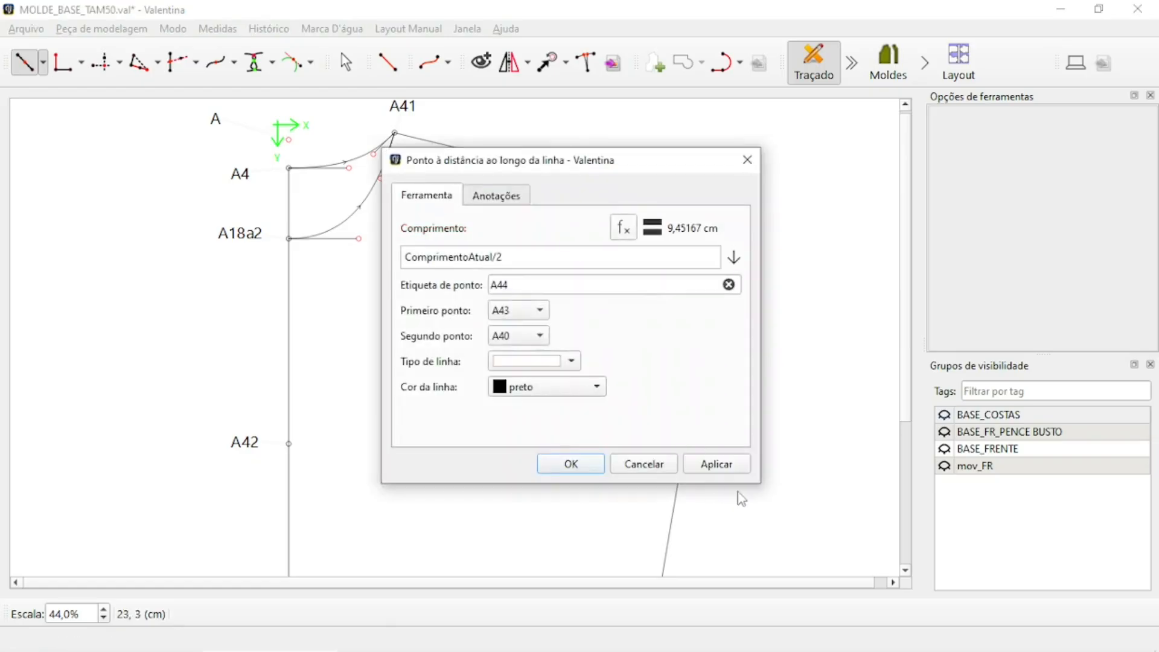
{"action": "left_click", "coordinate": [572, 466]}
{"action": "scroll", "coordinate": [691, 333], "scroll_direction": "up", "scroll_amount": 3, "text": "ctrl"}
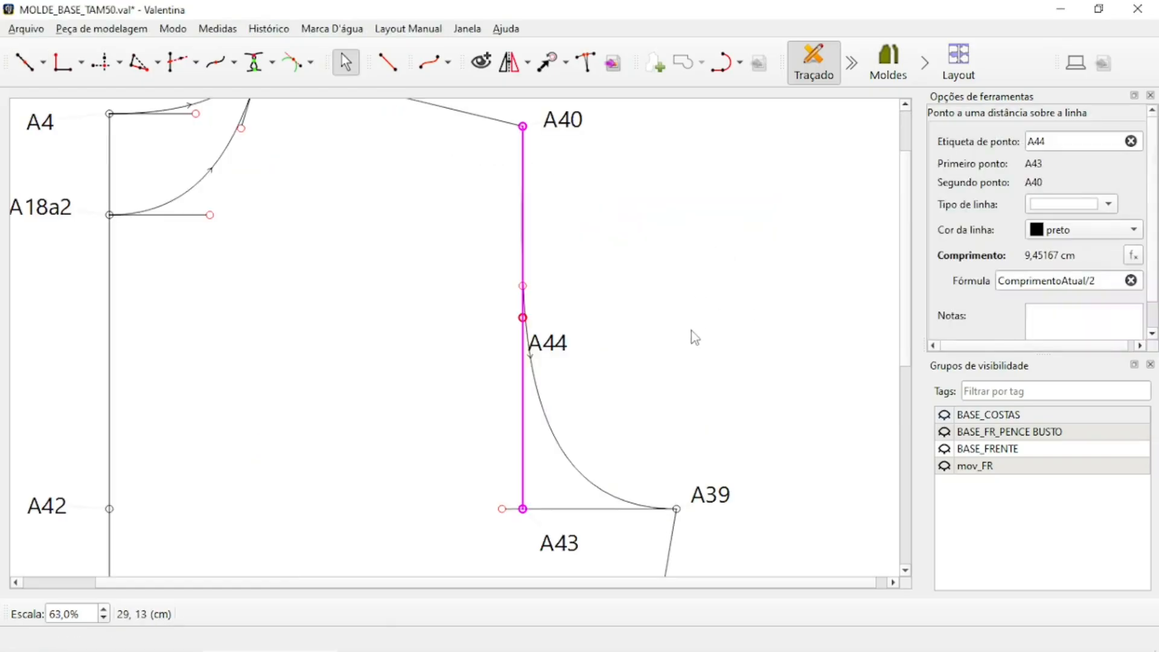
{"action": "left_click_drag", "start_coordinate": [564, 352], "coordinate": [578, 331]}
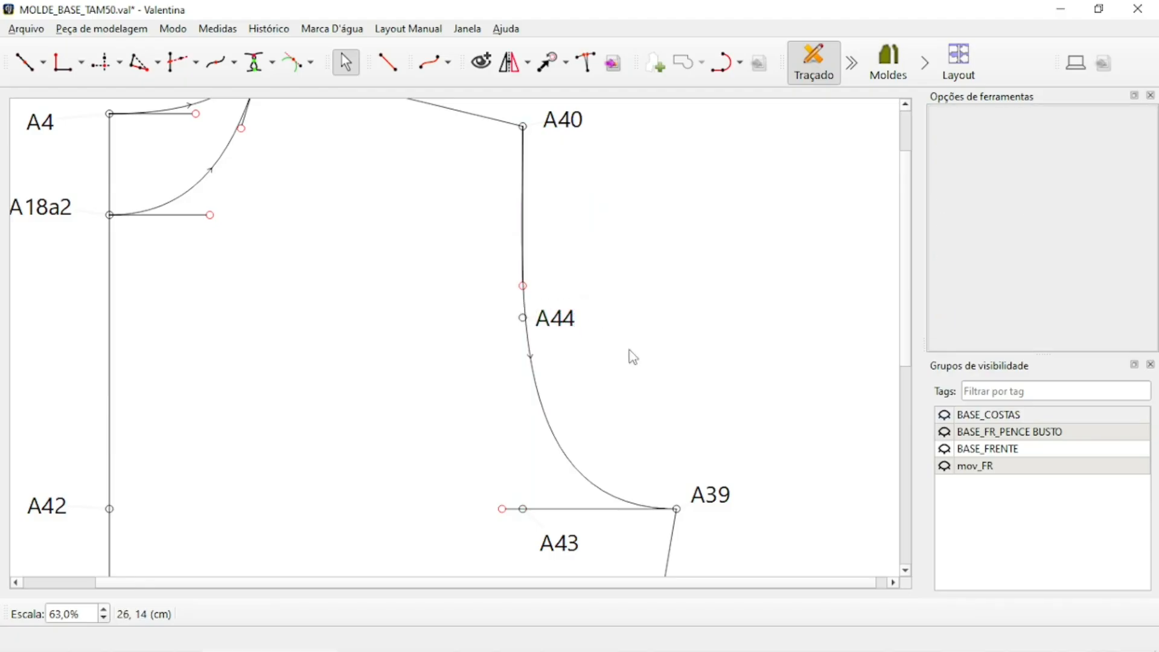
Replace the armhole curve between A40 and A39 with a curved path through A40, A44 and A39
{"action": "left_click", "coordinate": [531, 358]}
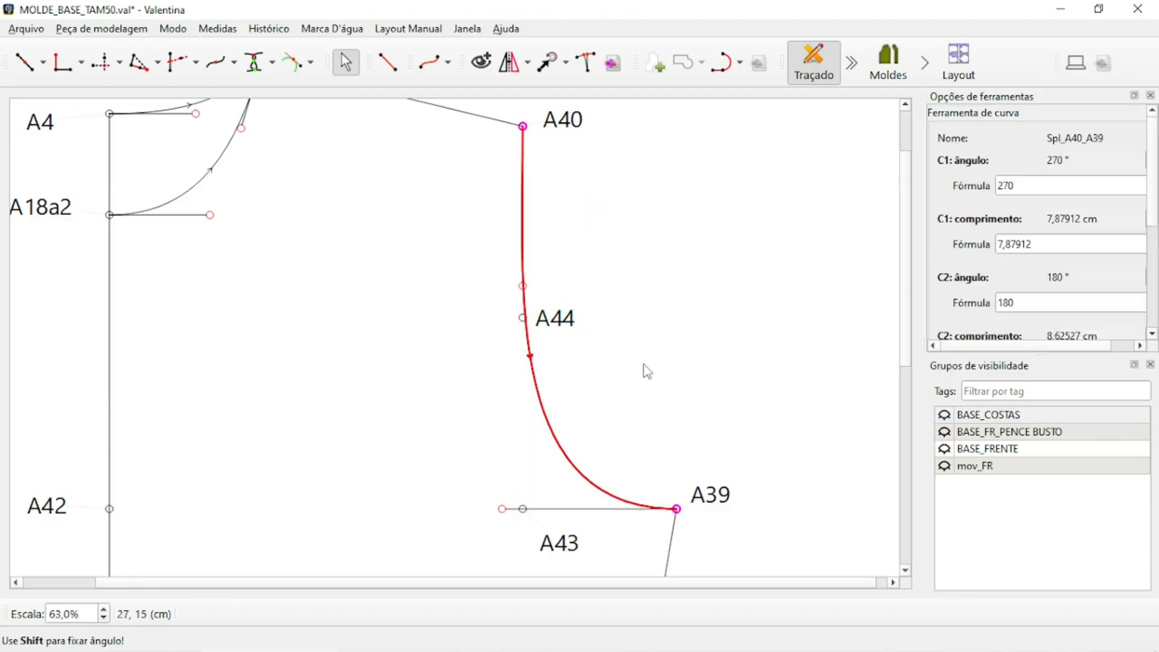
{"action": "key", "text": "Delete"}
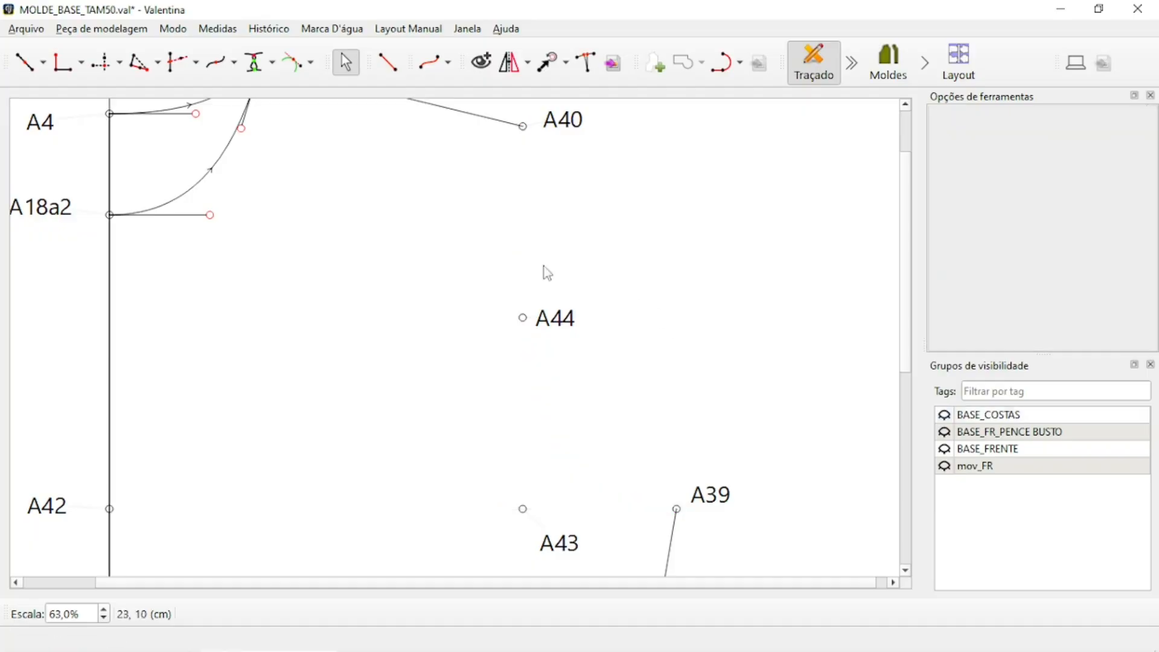
{"action": "left_click", "coordinate": [448, 62]}
{"action": "left_click", "coordinate": [450, 124]}
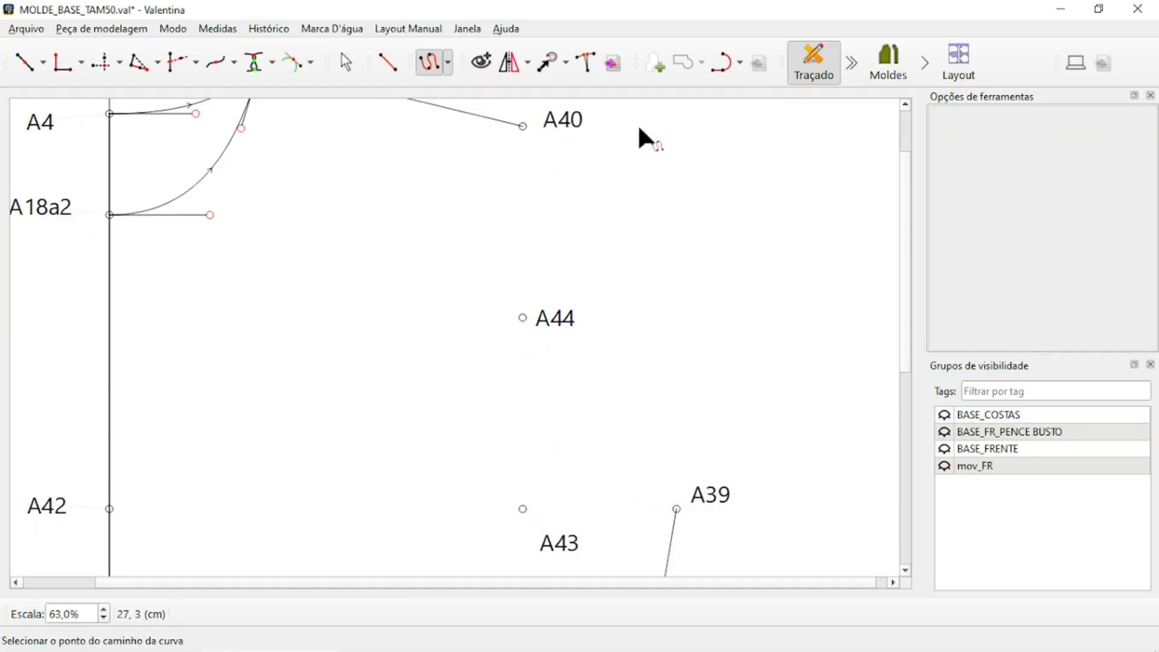
{"action": "left_click", "coordinate": [564, 123]}
{"action": "left_click", "coordinate": [552, 322]}
{"action": "left_click", "coordinate": [720, 503]}
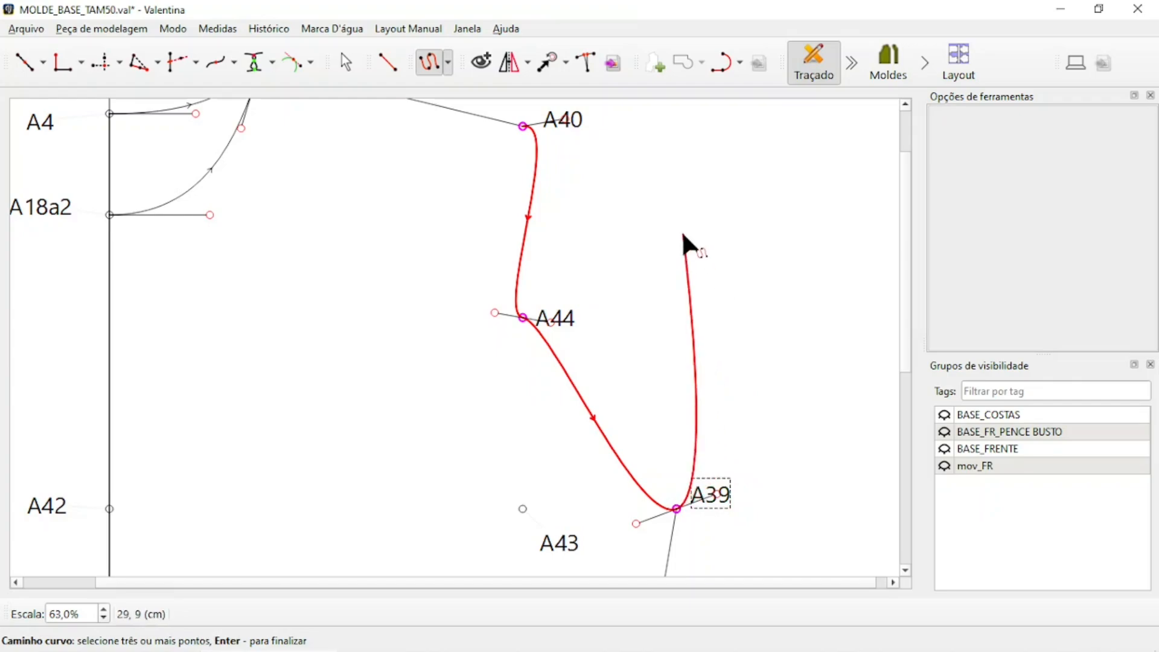
{"action": "key", "text": "Return"}
Shape the armhole path with vertical handles at A40 and A44 and a horizontal handle at A39 reaching almost to A43
{"action": "left_click_drag", "start_coordinate": [563, 120], "coordinate": [523, 170]}
{"action": "left_click_drag", "start_coordinate": [550, 324], "coordinate": [507, 381]}
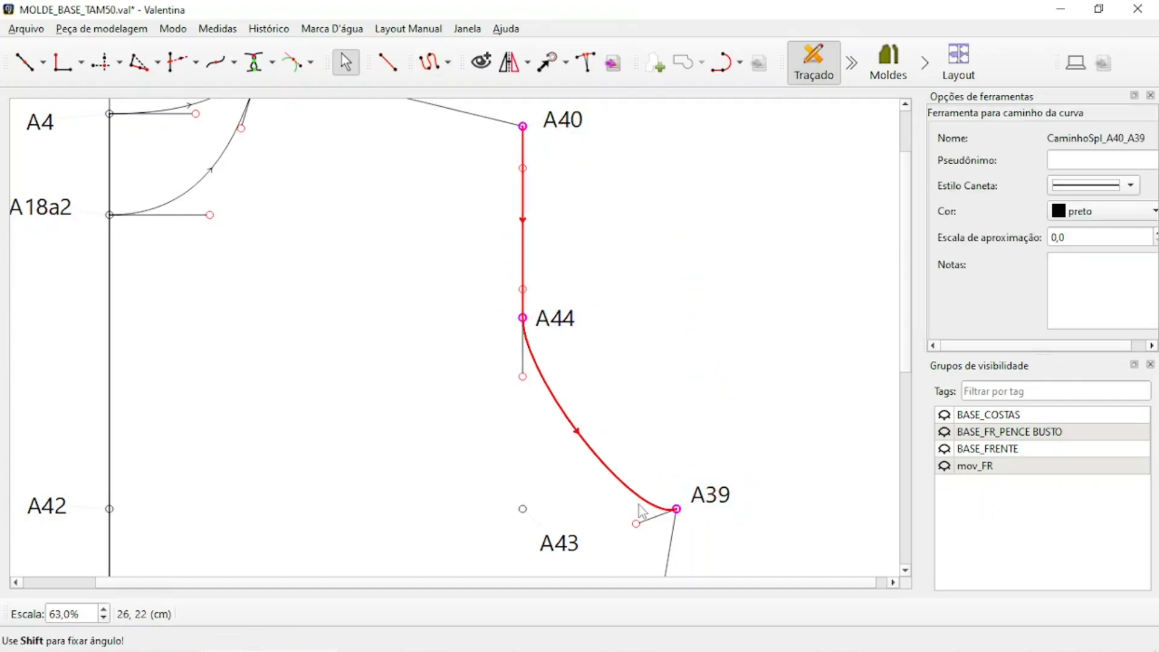
{"action": "left_click_drag", "start_coordinate": [635, 523], "coordinate": [537, 511]}
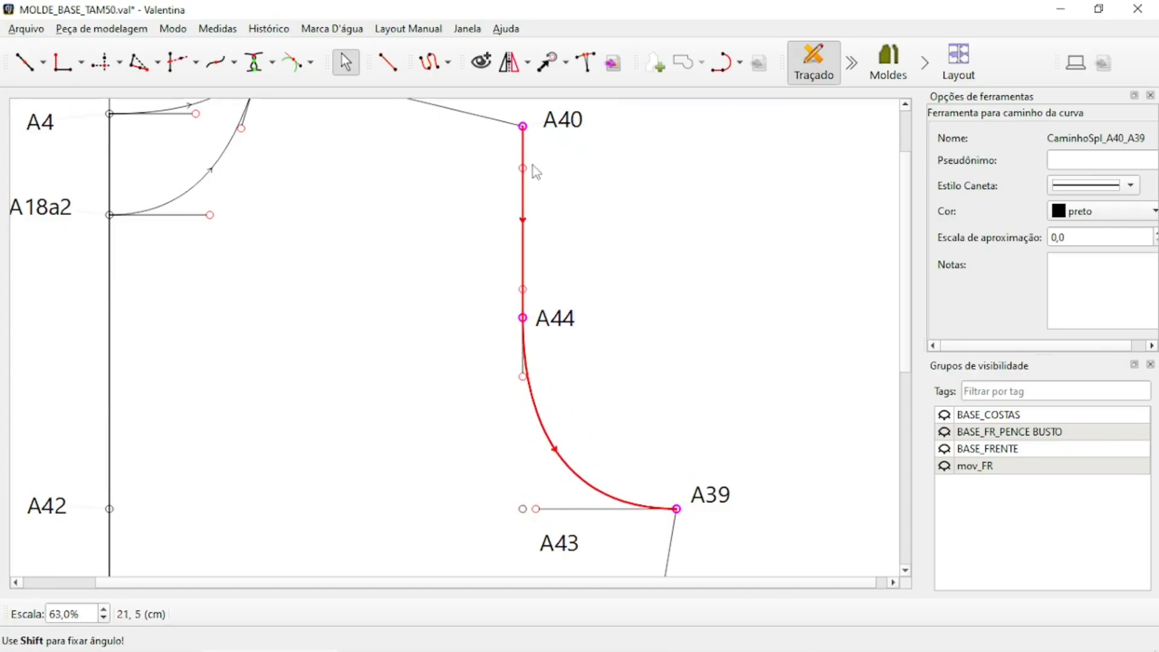
{"action": "scroll", "coordinate": [689, 313], "scroll_direction": "down", "scroll_amount": 3}
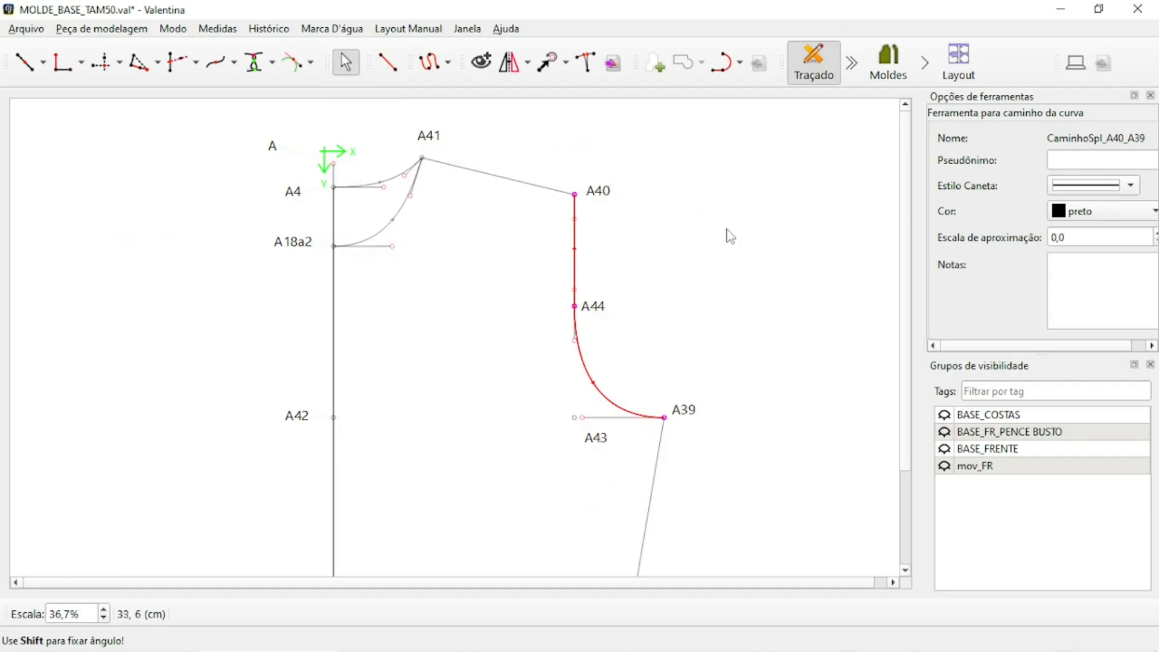
{"action": "key", "text": "Return"}
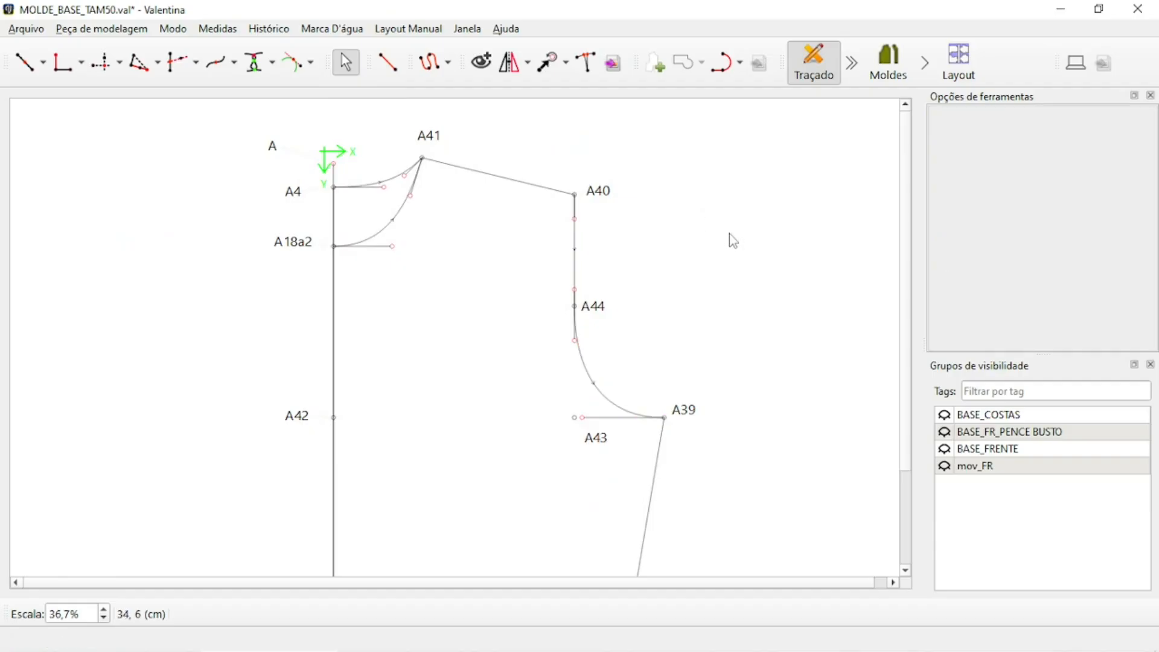
Change the colour of the front neckline curve between A18a2 and A41 to rosa escuro
{"action": "left_click", "coordinate": [393, 221]}
{"action": "scroll", "coordinate": [1058, 261], "scroll_direction": "down", "scroll_amount": 5}
{"action": "left_click", "coordinate": [1105, 292]}
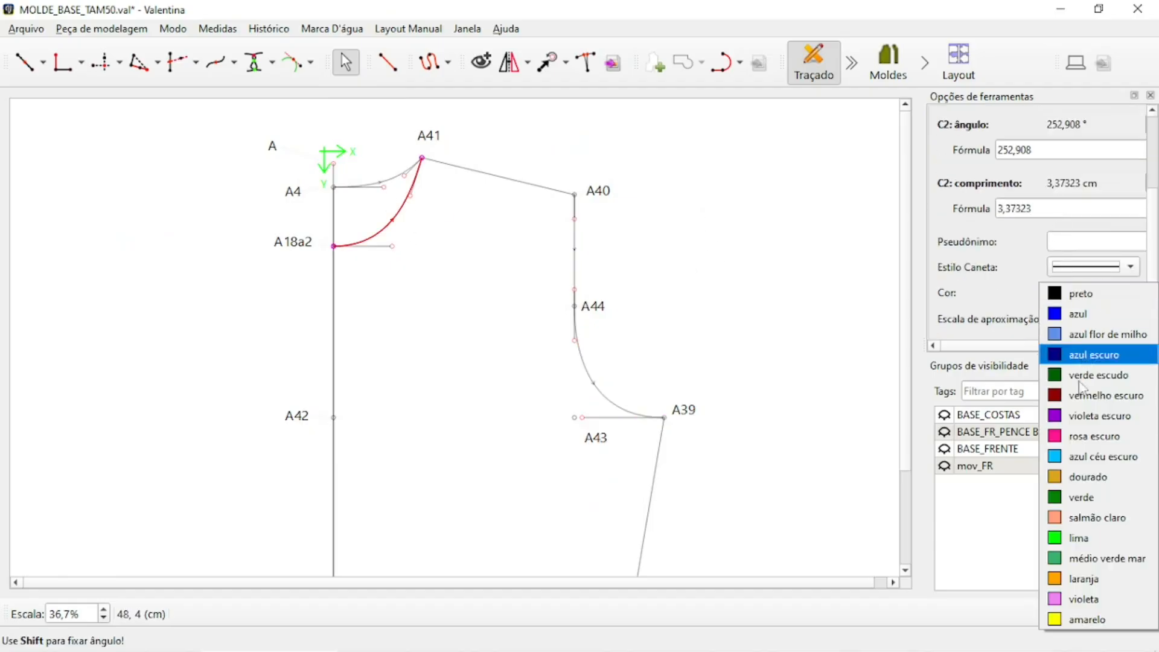
{"action": "left_click", "coordinate": [1081, 437]}
{"action": "left_click", "coordinate": [795, 273]}
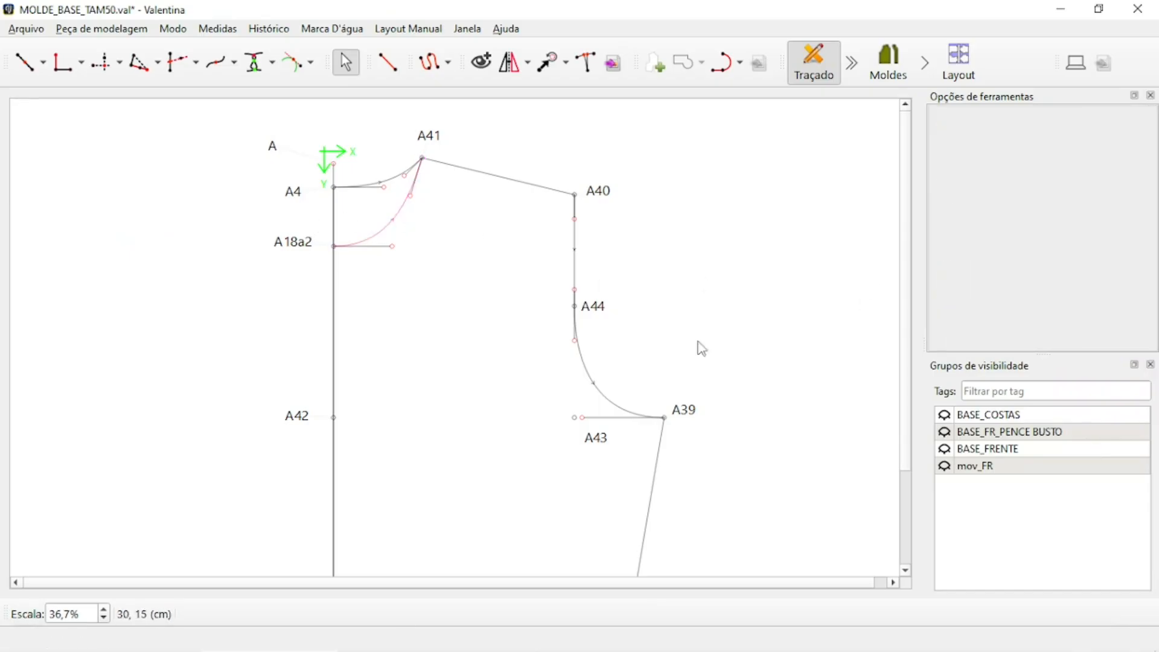
Add a point on the line from A43 to A40 using the length ComprimentoAtual/3, and move its label clear of the armhole curve
{"action": "scroll", "coordinate": [531, 223], "scroll_direction": "down", "scroll_amount": 2}
{"action": "scroll", "coordinate": [526, 209], "scroll_direction": "up", "scroll_amount": 2}
{"action": "scroll", "coordinate": [612, 272], "scroll_direction": "up", "scroll_amount": 1, "text": "ctrl"}
{"action": "scroll", "coordinate": [565, 272], "scroll_direction": "up", "scroll_amount": 1, "text": "ctrl"}
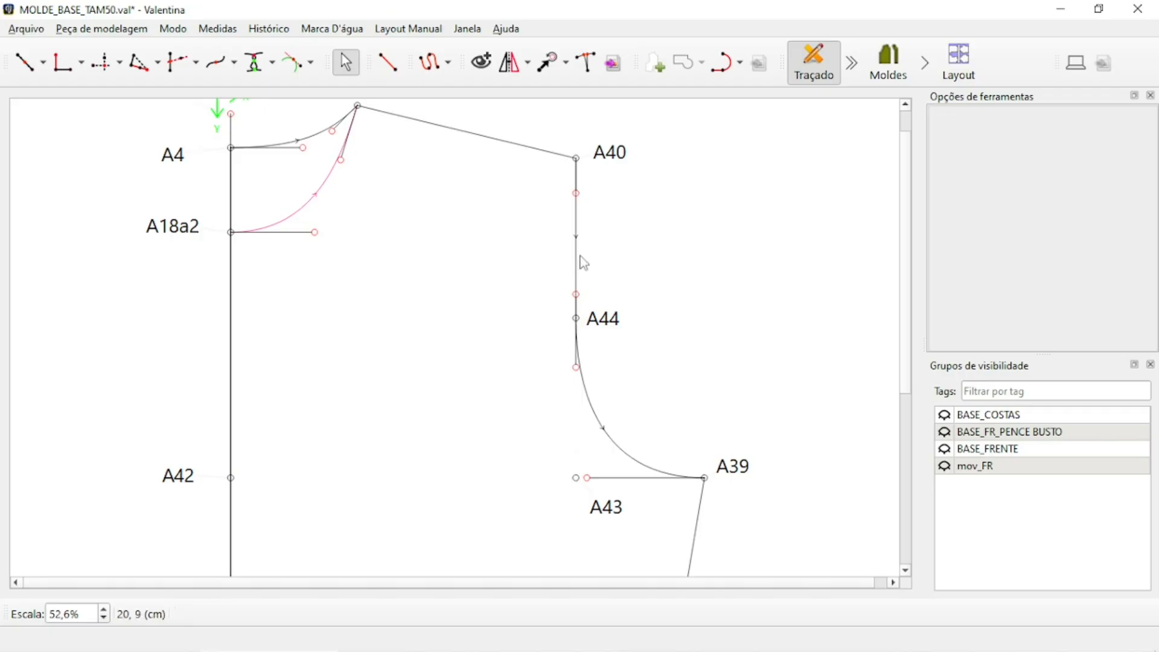
{"action": "left_click", "coordinate": [43, 62]}
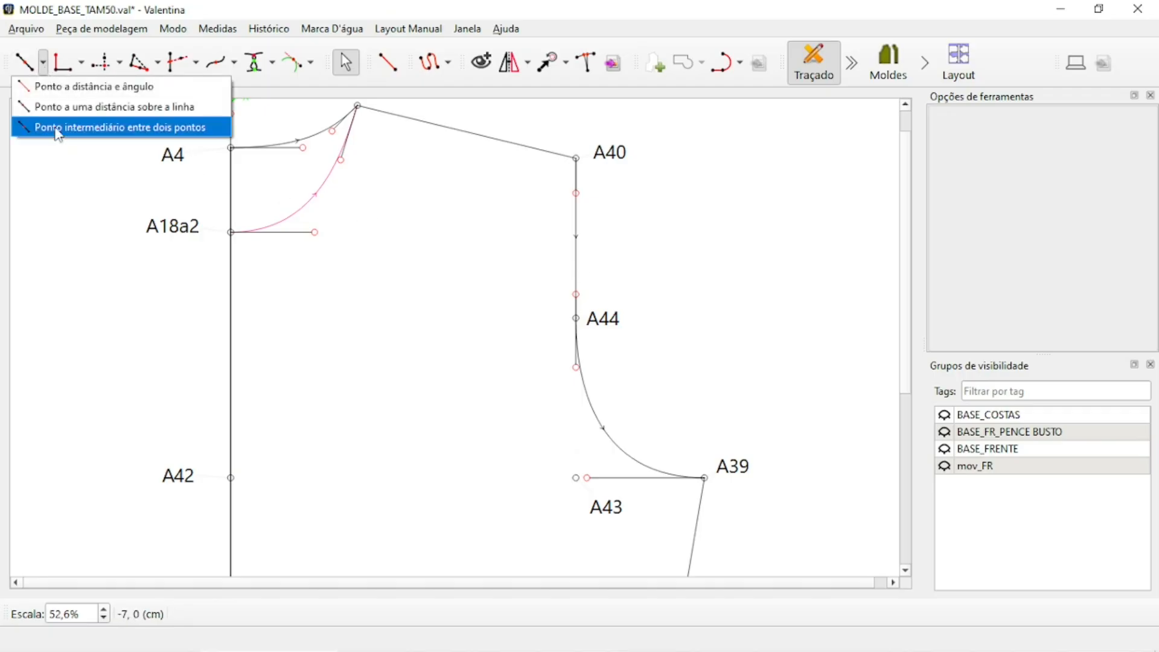
{"action": "left_click", "coordinate": [52, 127]}
{"action": "left_click", "coordinate": [44, 63]}
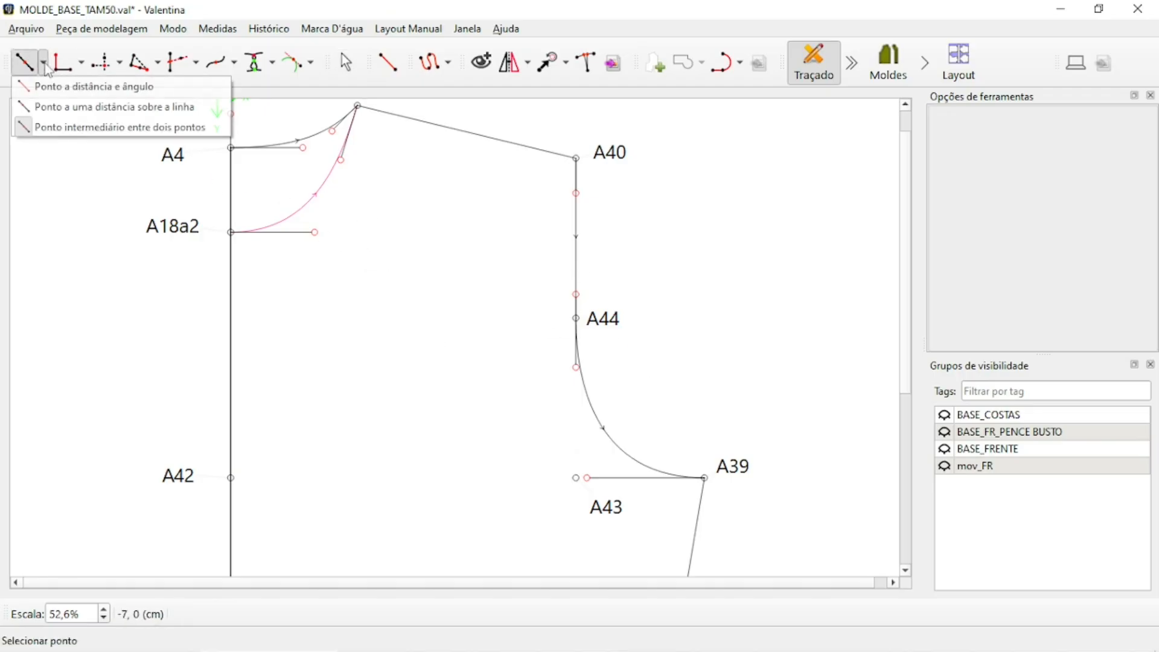
{"action": "left_click", "coordinate": [80, 128]}
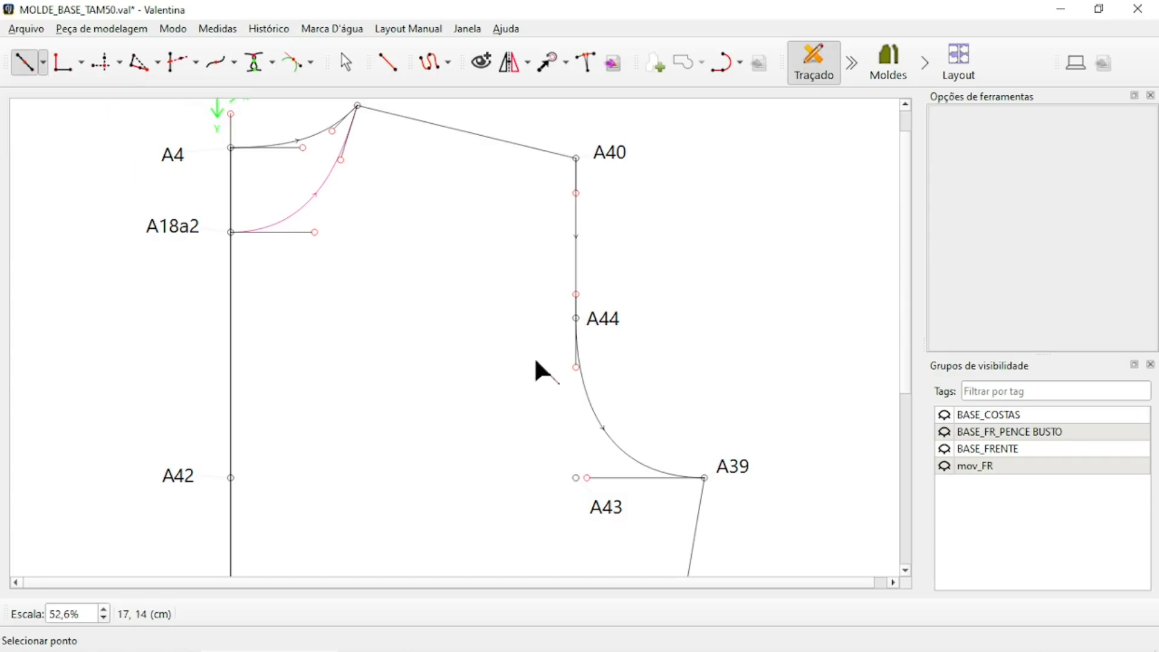
{"action": "left_click", "coordinate": [606, 508]}
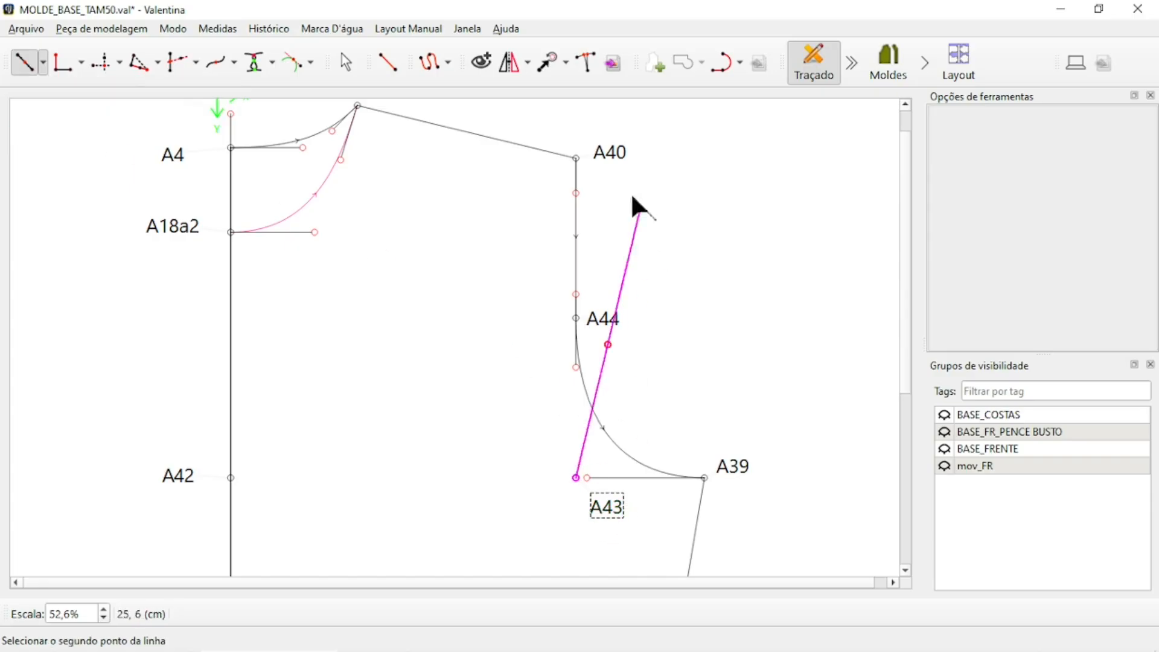
{"action": "left_click", "coordinate": [609, 155]}
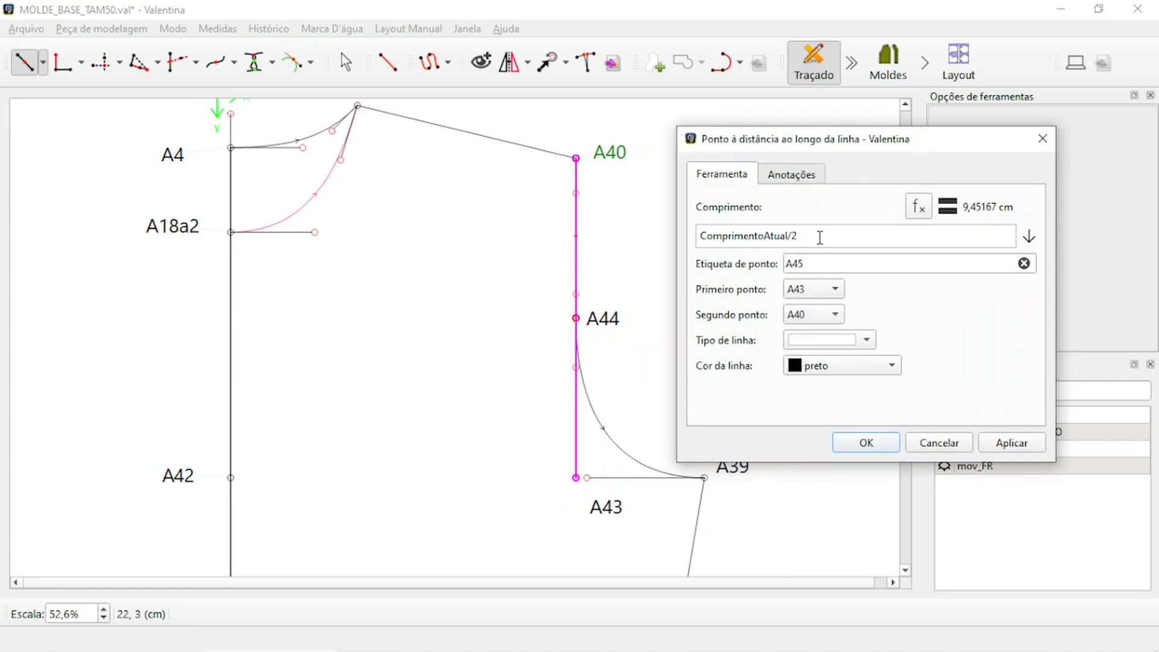
{"action": "key", "text": "BackSpace"}
{"action": "type", "text": "3"}
{"action": "left_click", "coordinate": [984, 444]}
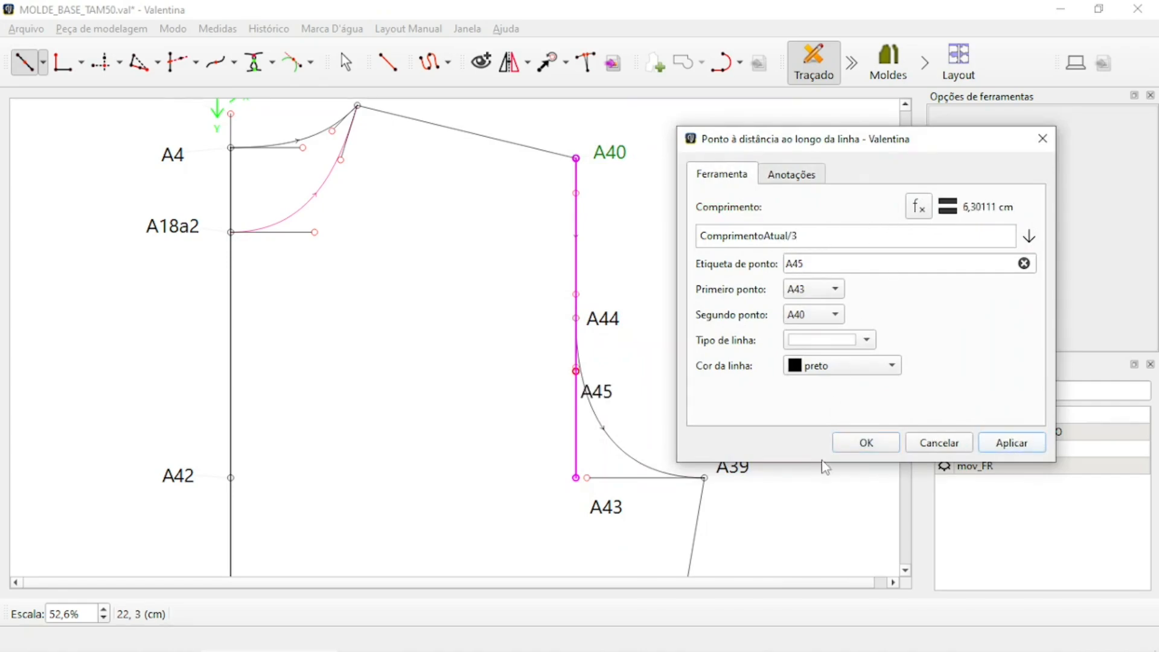
{"action": "left_click", "coordinate": [866, 445]}
{"action": "left_click_drag", "start_coordinate": [595, 392], "coordinate": [615, 376]}
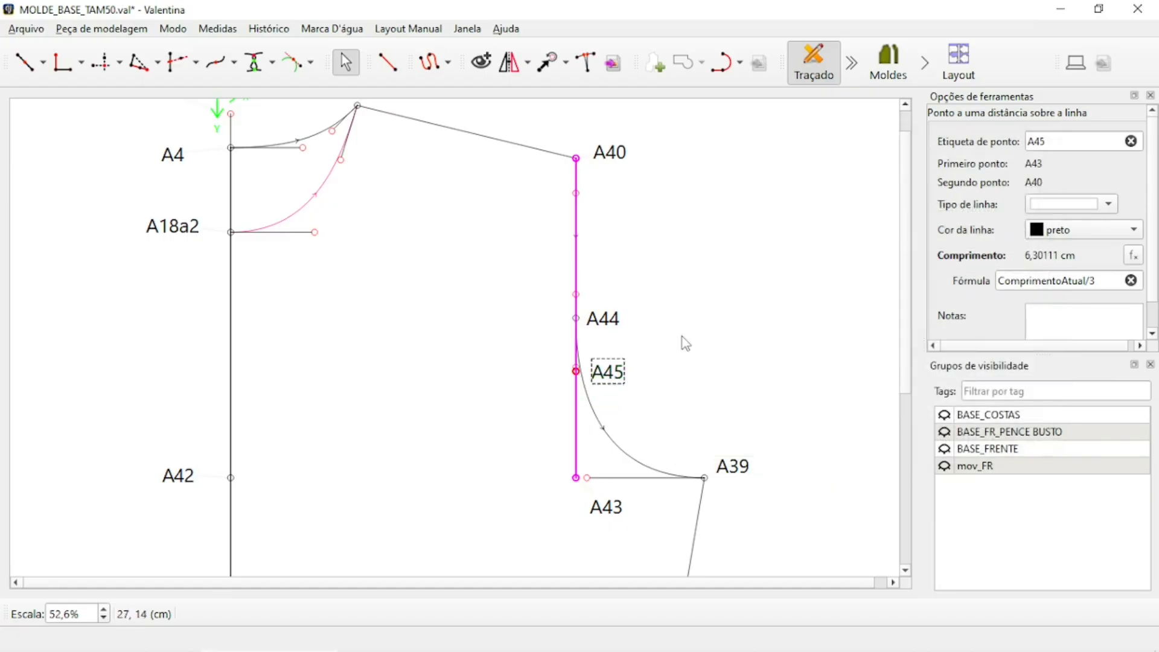
{"action": "left_click", "coordinate": [658, 385]}
Create a point 1 cm from A45 at 180° with no visible line, and move the labels of both points apart
{"action": "scroll", "coordinate": [658, 386], "scroll_direction": "up", "scroll_amount": 3, "text": "ctrl"}
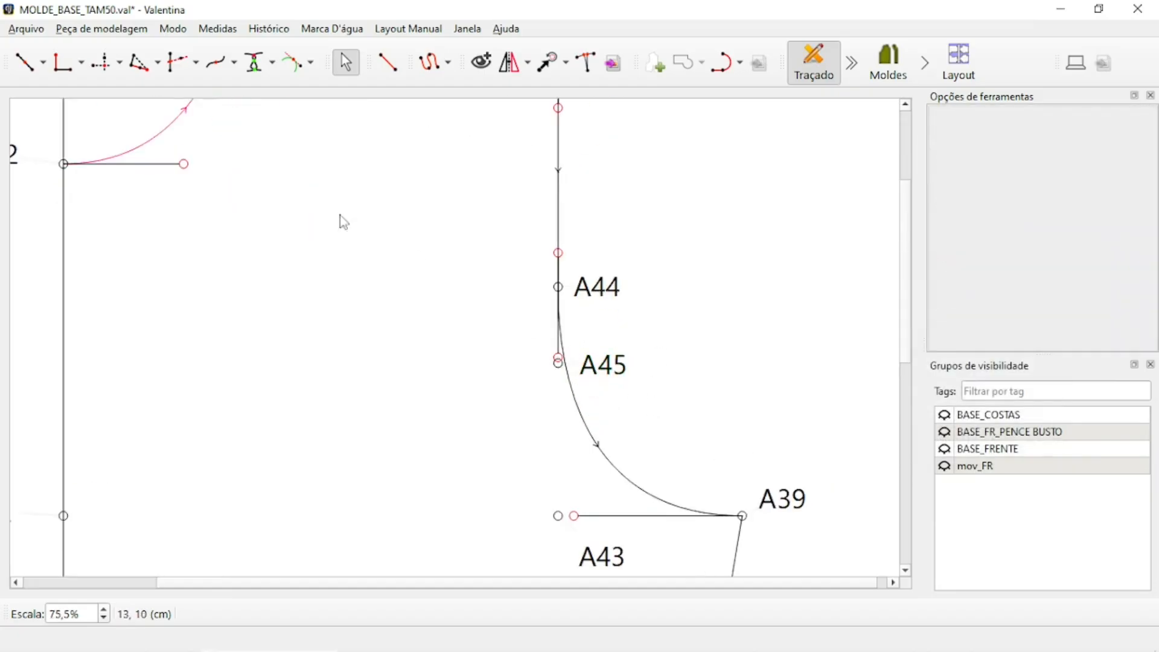
{"action": "left_click", "coordinate": [43, 63]}
{"action": "left_click", "coordinate": [93, 86]}
{"action": "left_click", "coordinate": [589, 369]}
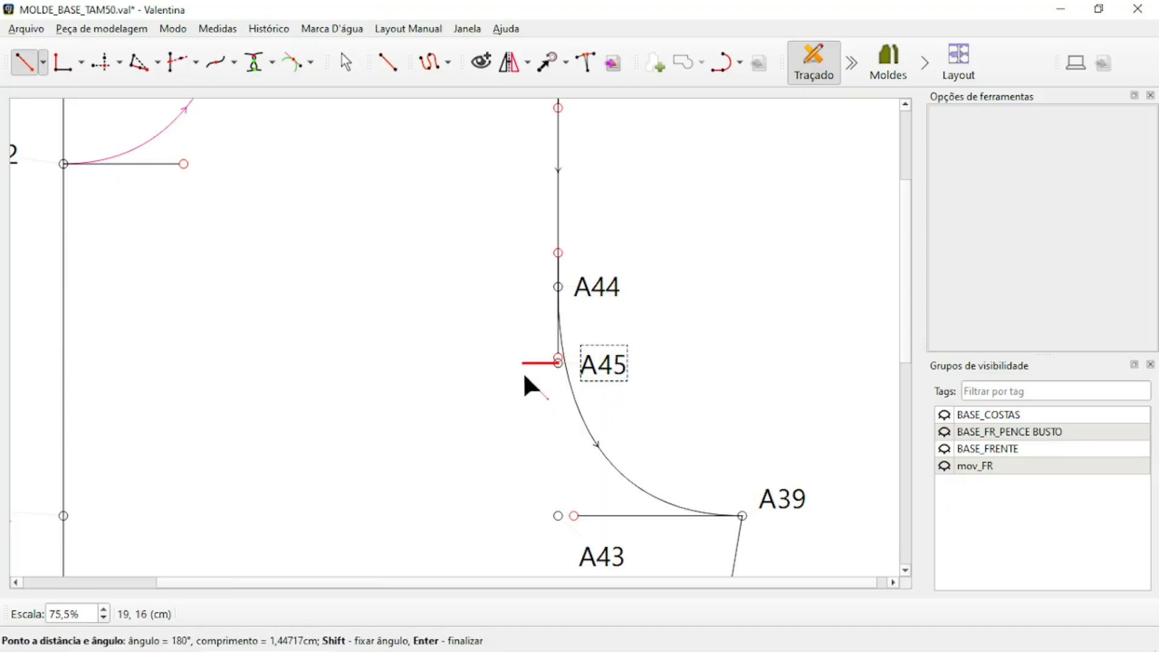
{"action": "left_click", "coordinate": [519, 364]}
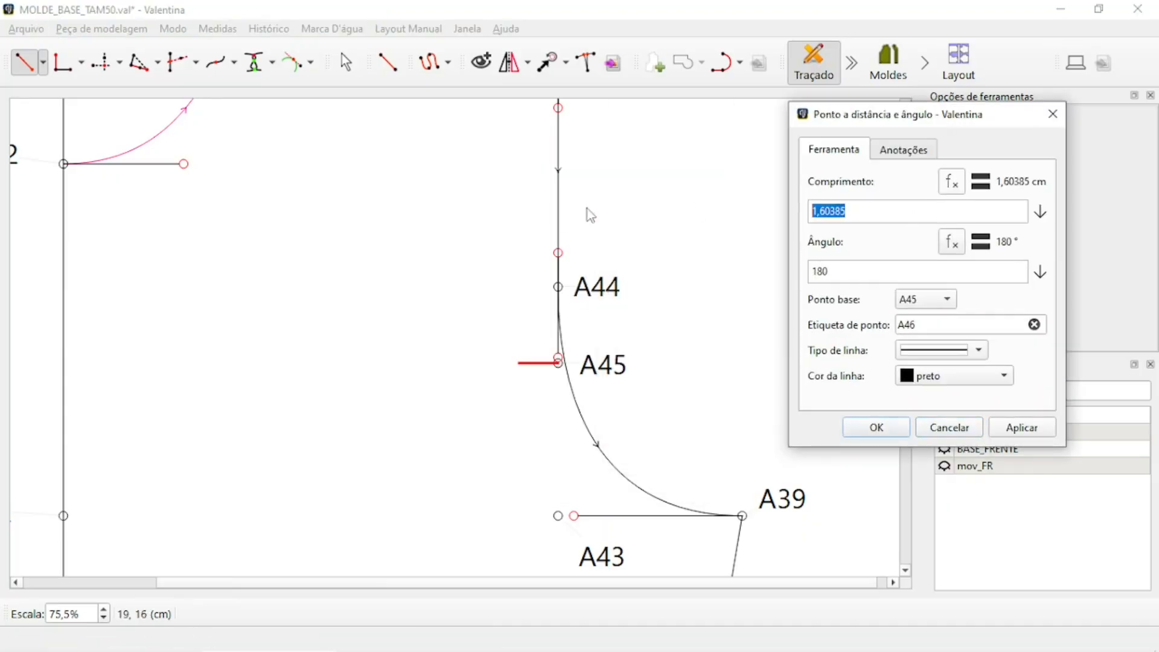
{"action": "type", "text": "1"}
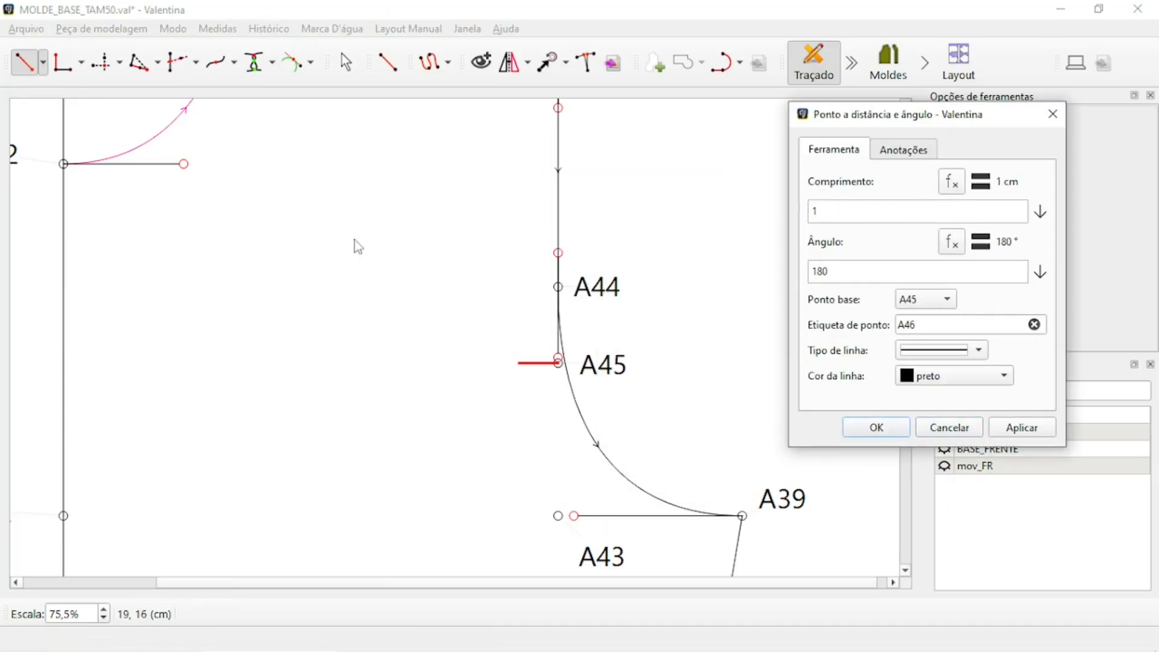
{"action": "left_click", "coordinate": [960, 351]}
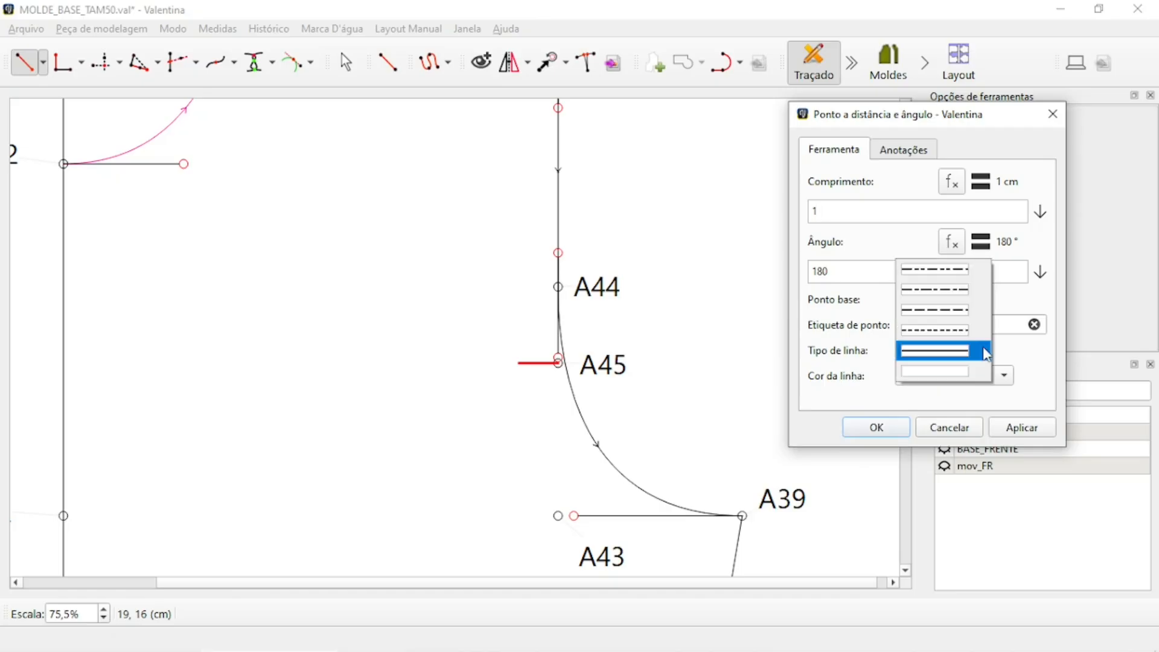
{"action": "left_click", "coordinate": [933, 270]}
{"action": "left_click", "coordinate": [890, 432]}
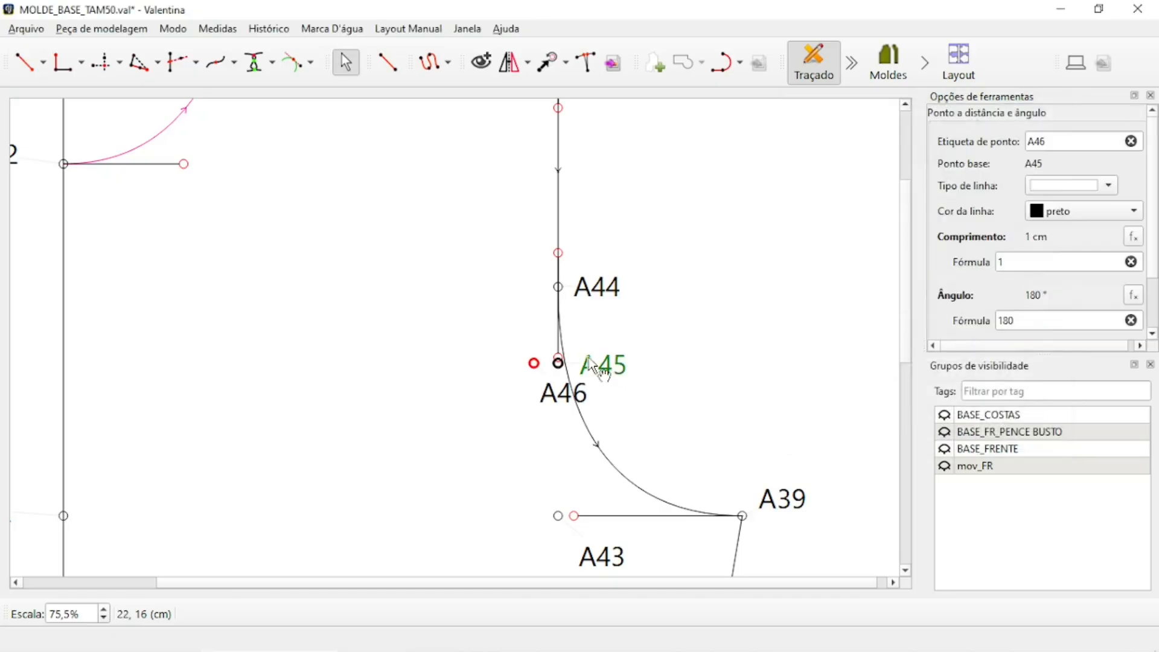
{"action": "left_click_drag", "start_coordinate": [602, 366], "coordinate": [677, 366]}
{"action": "left_click_drag", "start_coordinate": [558, 393], "coordinate": [499, 377]}
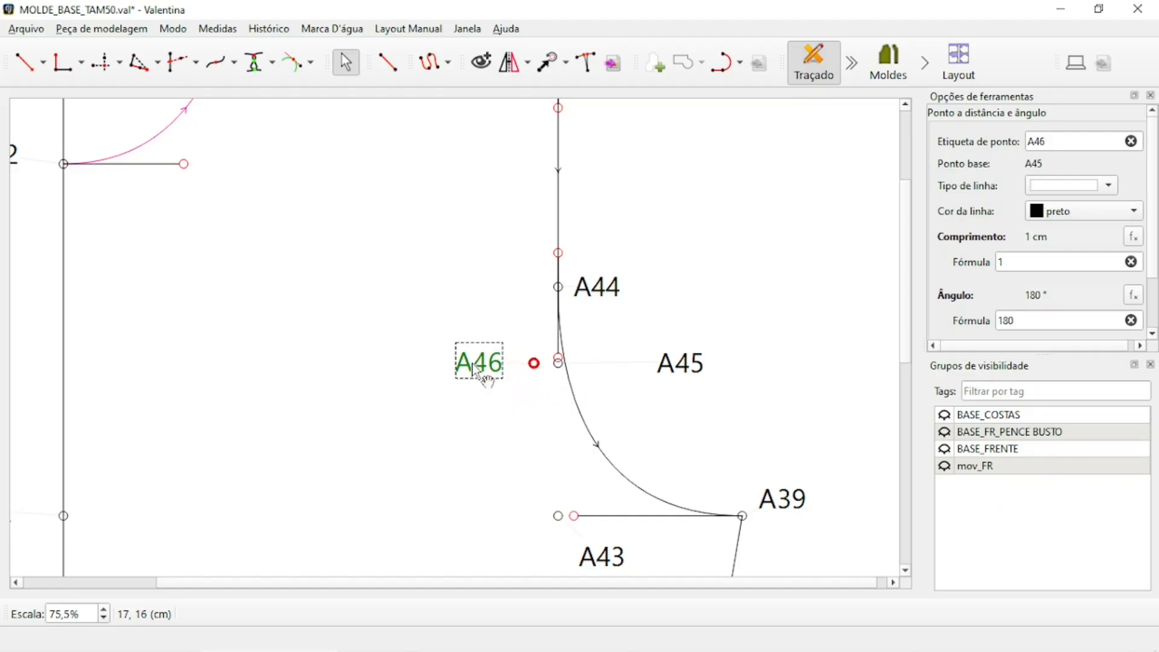
Draw a front armhole curved path through A40, A46 and A39
{"action": "scroll", "coordinate": [472, 363], "scroll_direction": "down", "scroll_amount": 3}
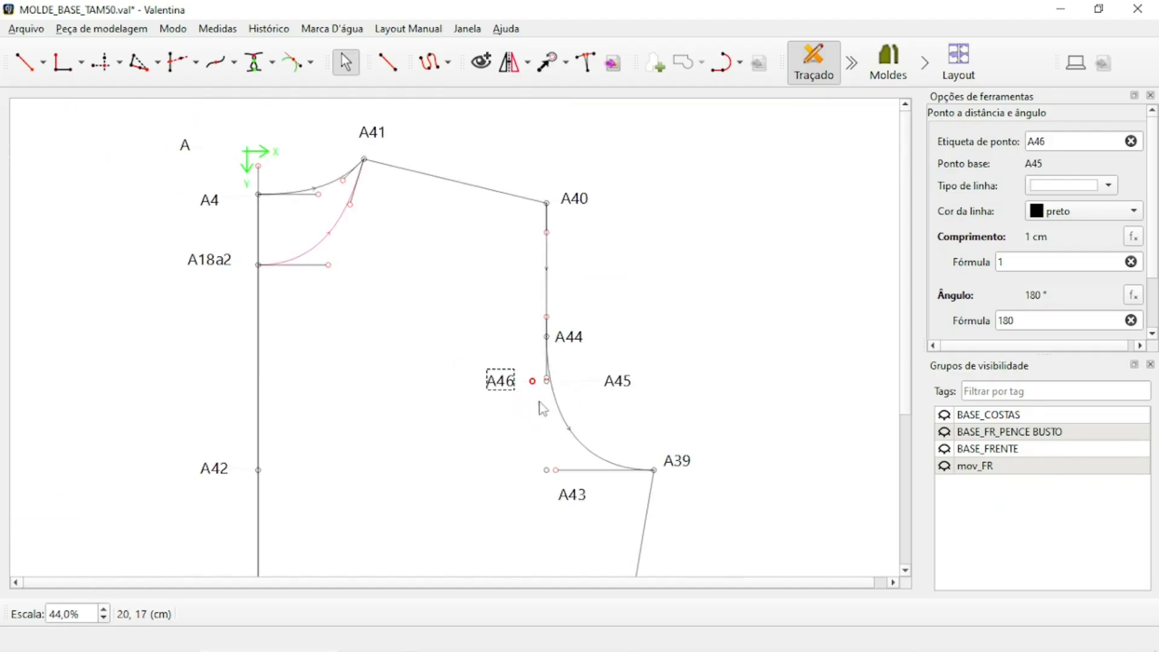
{"action": "left_click", "coordinate": [447, 62]}
{"action": "left_click", "coordinate": [478, 122]}
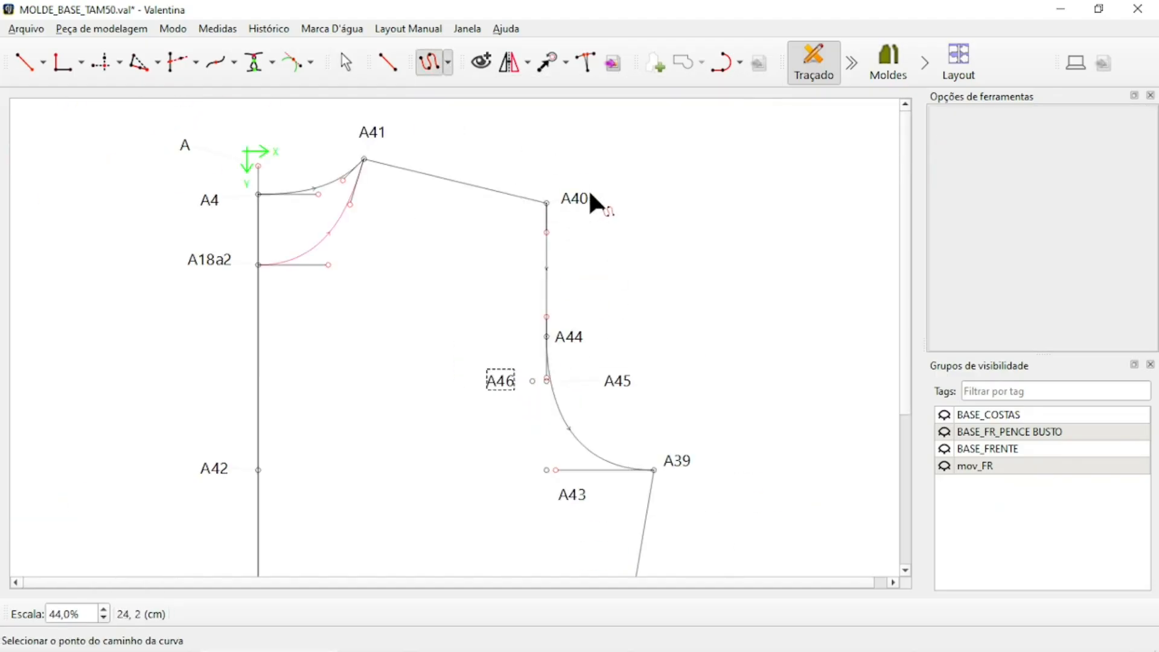
{"action": "left_click", "coordinate": [581, 203]}
{"action": "left_click", "coordinate": [507, 393]}
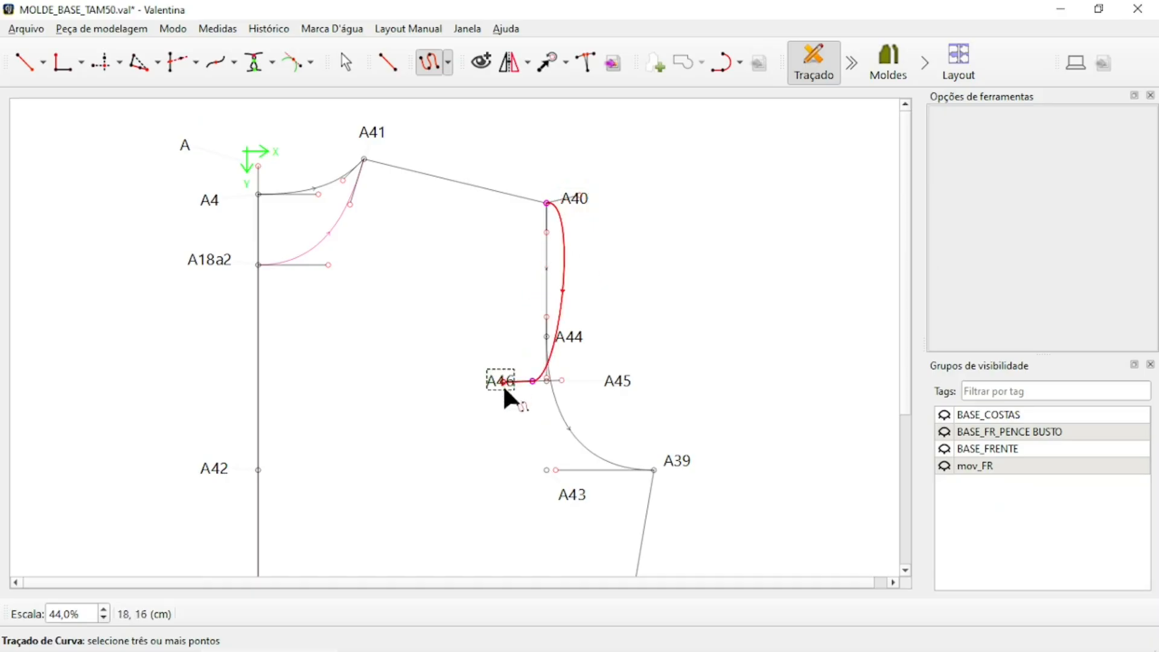
{"action": "left_click", "coordinate": [676, 471]}
{"action": "key", "text": "Return"}
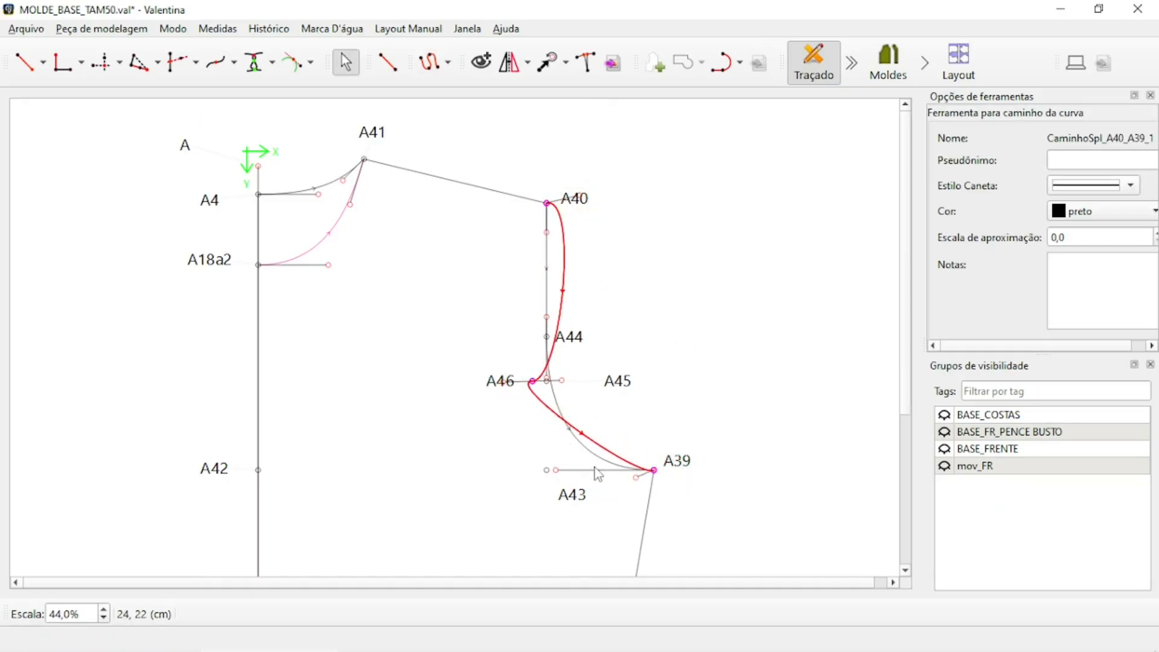
Shape the front armhole path with vertical handles at A46 and a horizontal handle at A39, and colour it rosa escuro
{"action": "scroll", "coordinate": [595, 473], "scroll_direction": "up", "scroll_amount": 4}
{"action": "left_click_drag", "start_coordinate": [679, 489], "coordinate": [450, 486]}
{"action": "left_click_drag", "start_coordinate": [527, 291], "coordinate": [467, 203]}
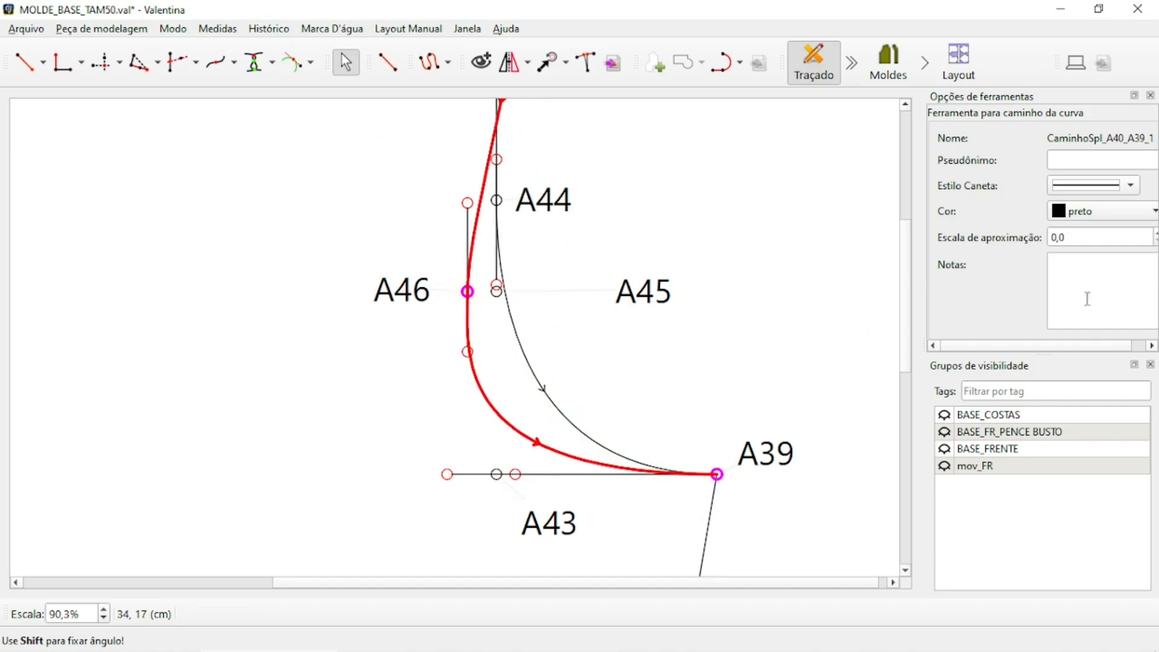
{"action": "left_click", "coordinate": [1114, 211]}
{"action": "left_click", "coordinate": [1090, 364]}
Move the A40 label above its point and direct the front armhole's A40 handle downward, slightly inside the back armhole
{"action": "scroll", "coordinate": [632, 403], "scroll_direction": "down", "scroll_amount": 3}
{"action": "scroll", "coordinate": [638, 120], "scroll_direction": "up", "scroll_amount": 3}
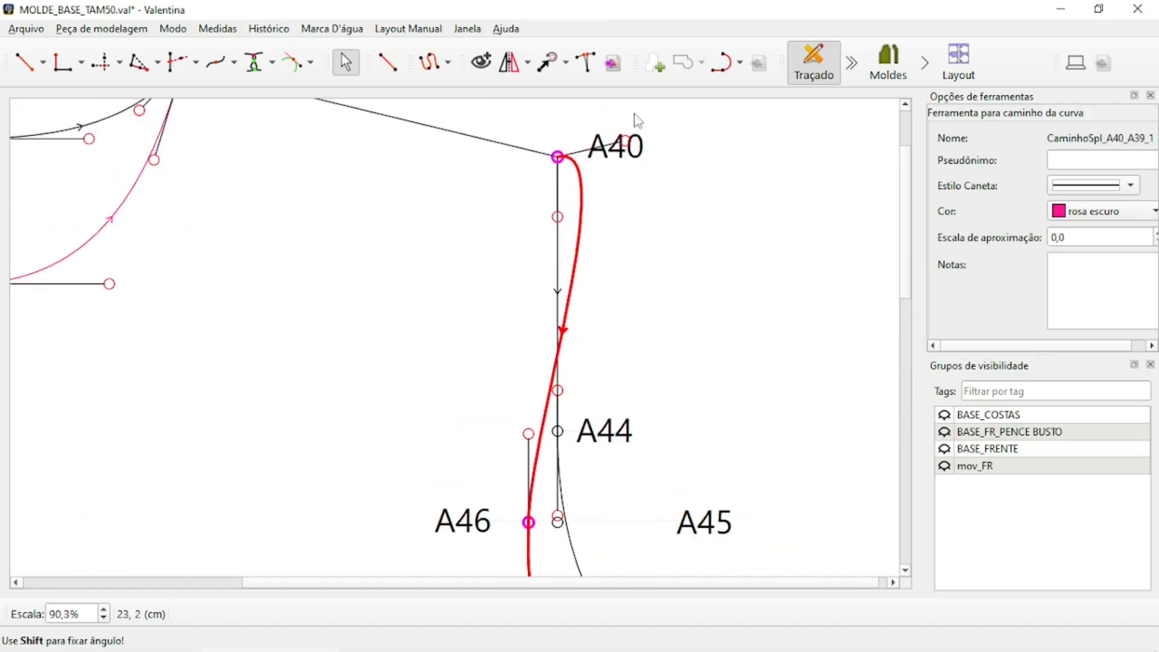
{"action": "left_click_drag", "start_coordinate": [632, 158], "coordinate": [551, 146]}
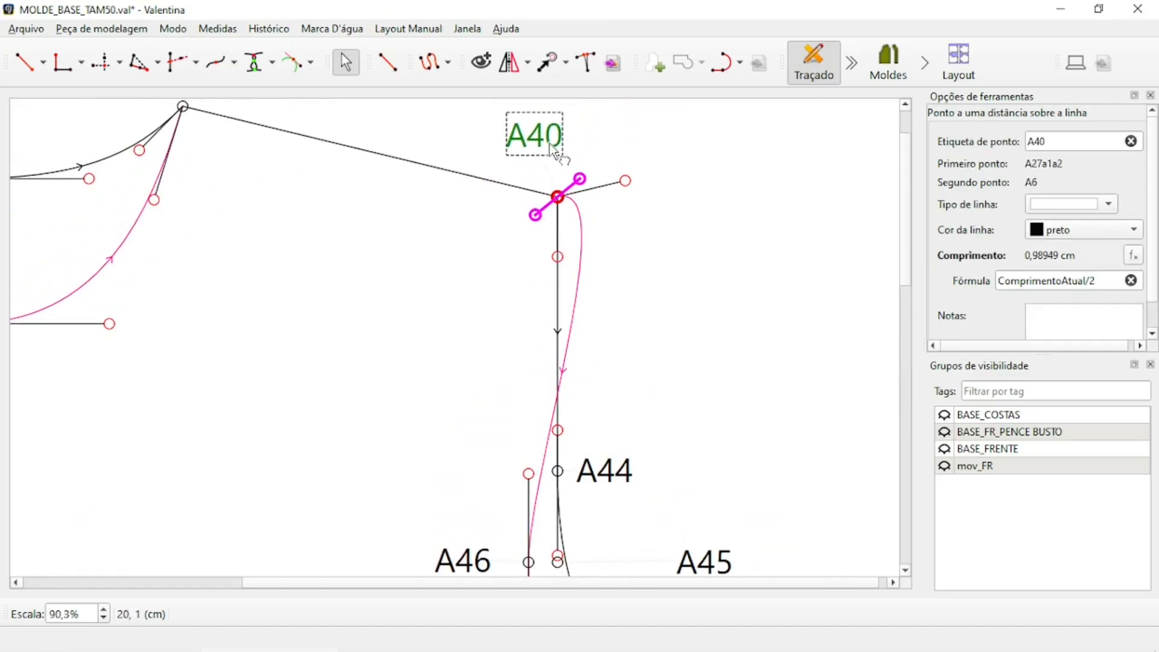
{"action": "left_click_drag", "start_coordinate": [576, 290], "coordinate": [551, 319]}
Shorten the front armhole's A39 handle to just short of A43, then lengthen and slightly tilt the handles at A46
{"action": "scroll", "coordinate": [551, 319], "scroll_direction": "down", "scroll_amount": 3}
{"action": "scroll", "coordinate": [445, 386], "scroll_direction": "up", "scroll_amount": 2}
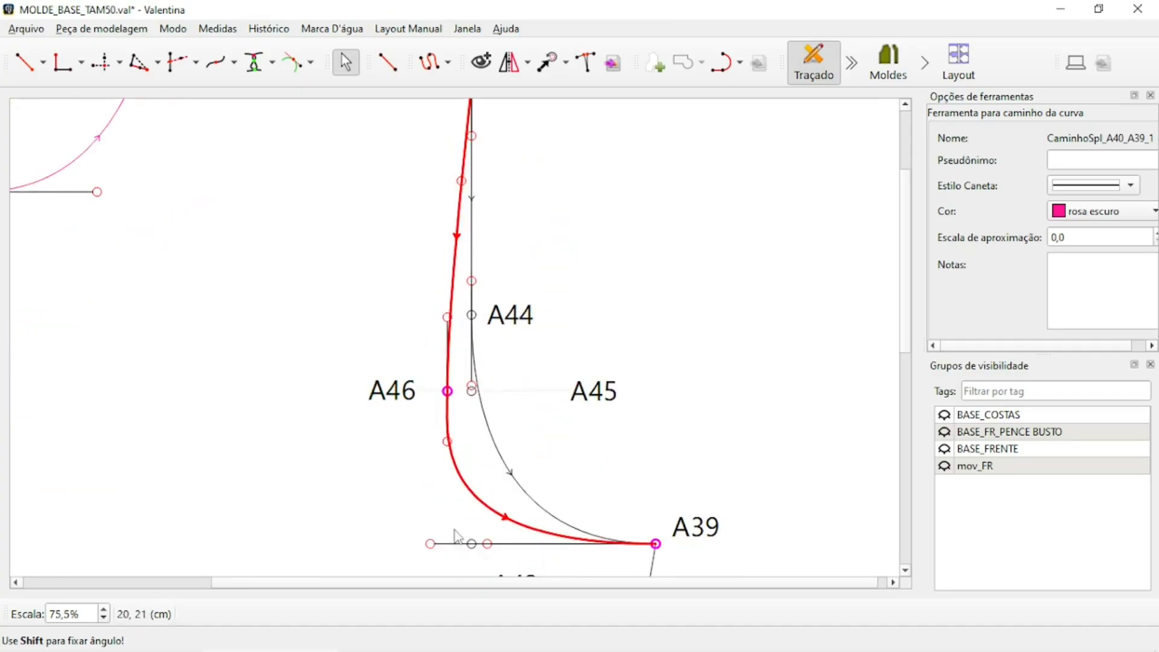
{"action": "left_click_drag", "start_coordinate": [430, 545], "coordinate": [490, 560]}
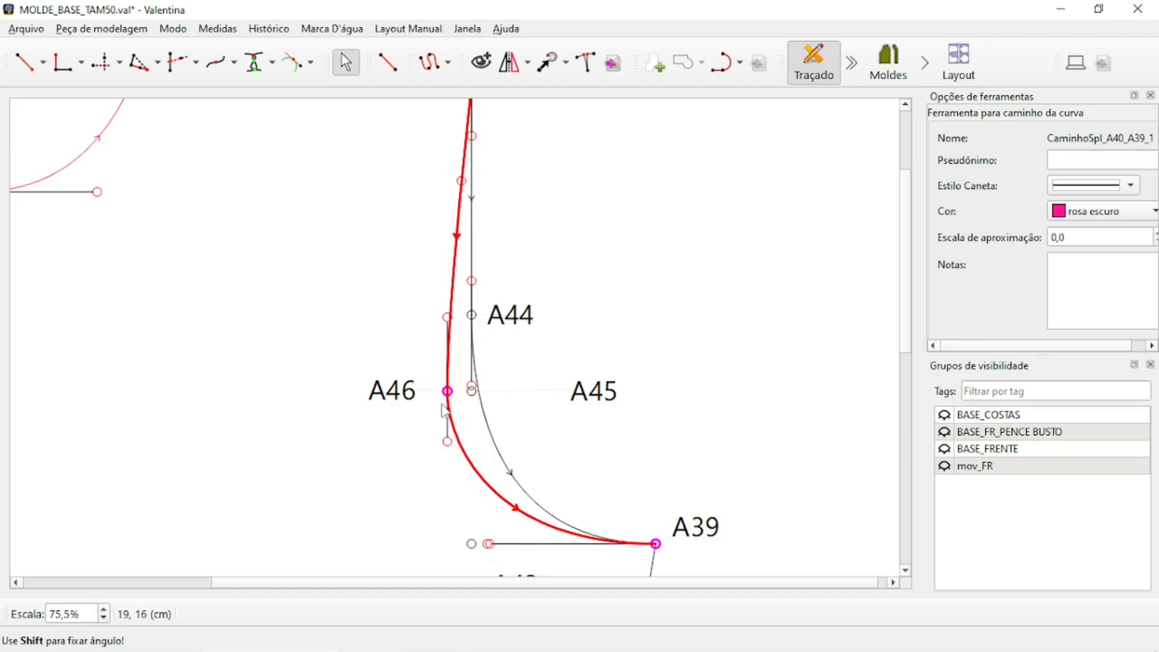
{"action": "left_click_drag", "start_coordinate": [448, 442], "coordinate": [448, 466]}
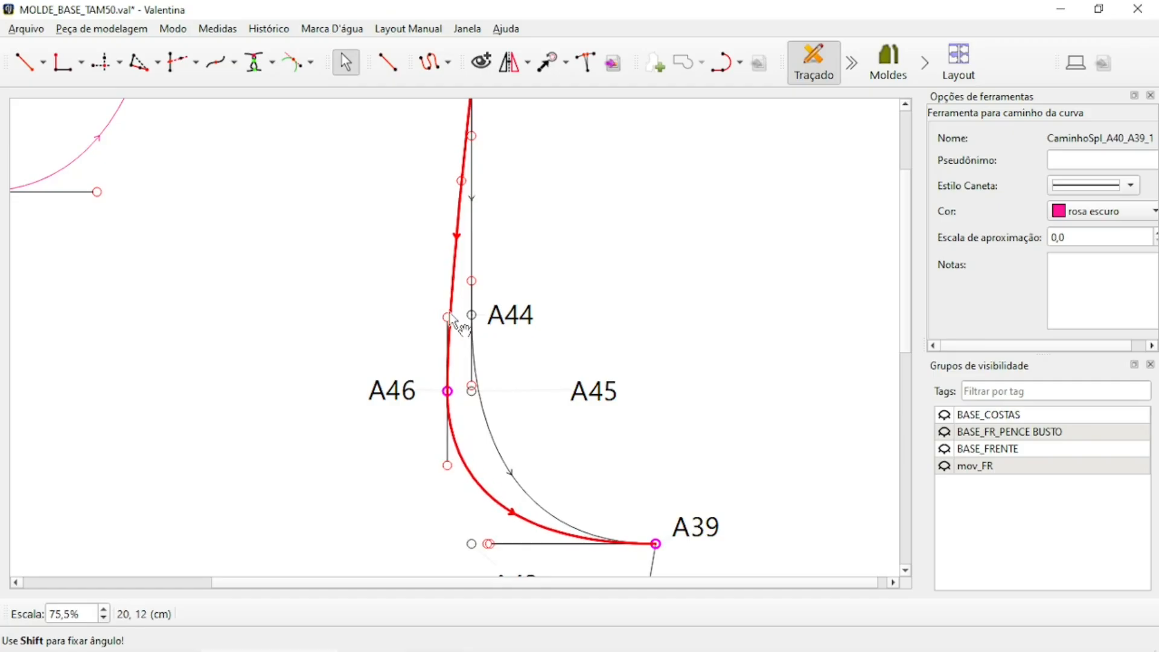
{"action": "left_click_drag", "start_coordinate": [450, 316], "coordinate": [451, 313]}
{"action": "left_click_drag", "start_coordinate": [446, 466], "coordinate": [446, 467]}
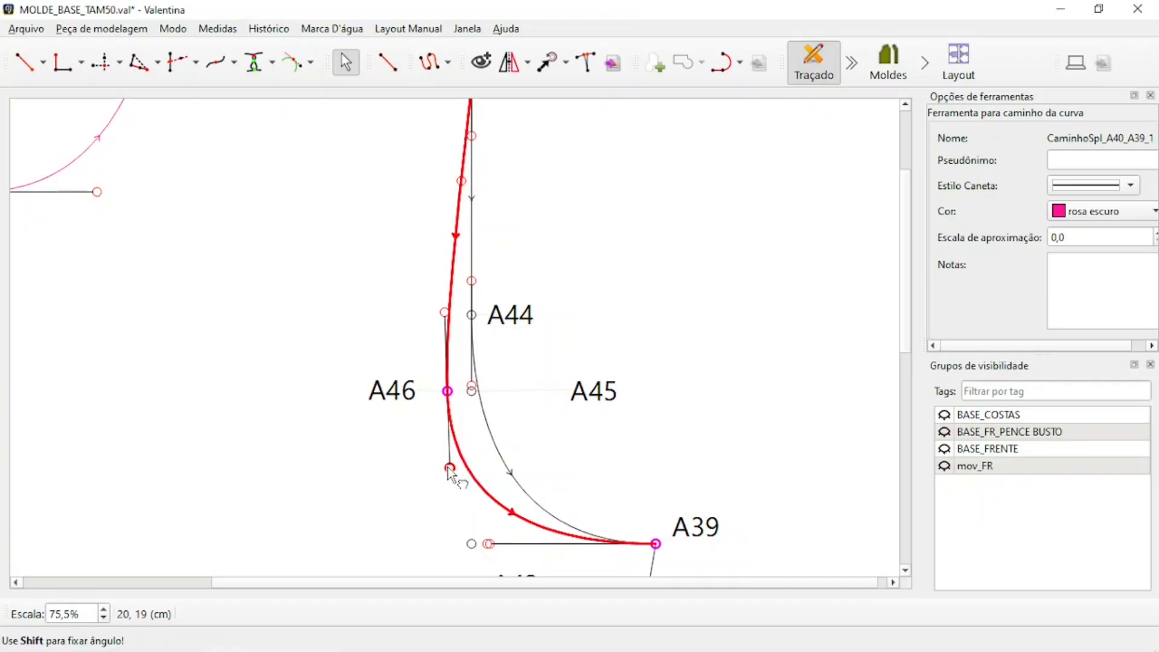
{"action": "scroll", "coordinate": [630, 282], "scroll_direction": "down", "scroll_amount": 2}
{"action": "scroll", "coordinate": [510, 228], "scroll_direction": "up", "scroll_amount": 1}
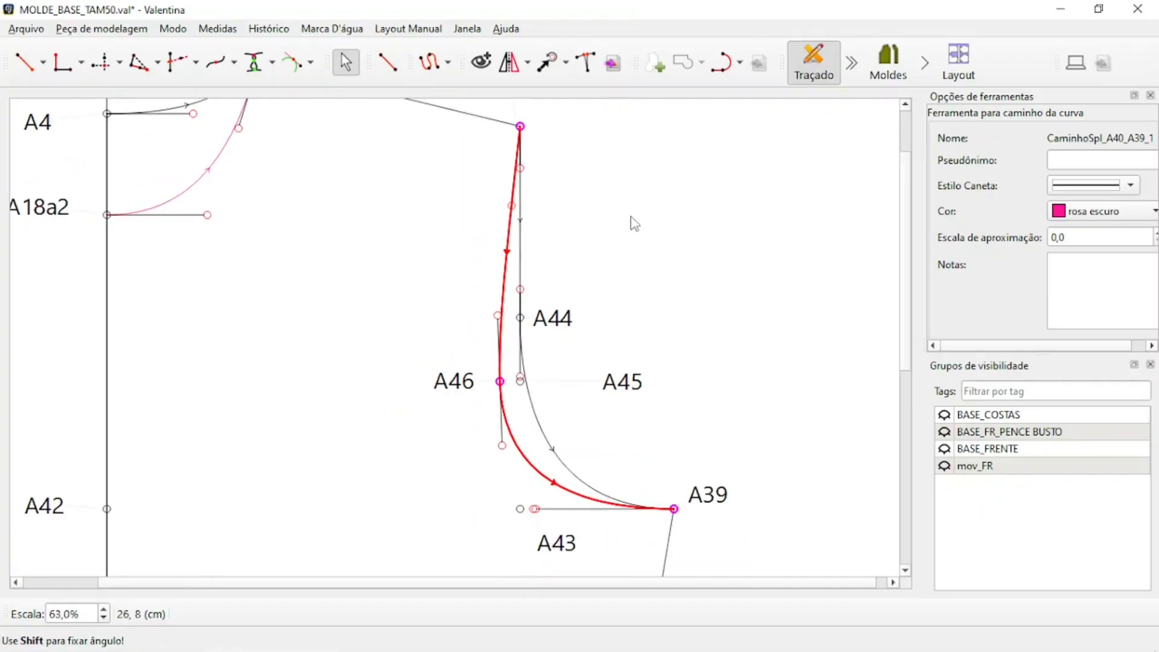
{"action": "scroll", "coordinate": [514, 344], "scroll_direction": "up", "scroll_amount": 1}
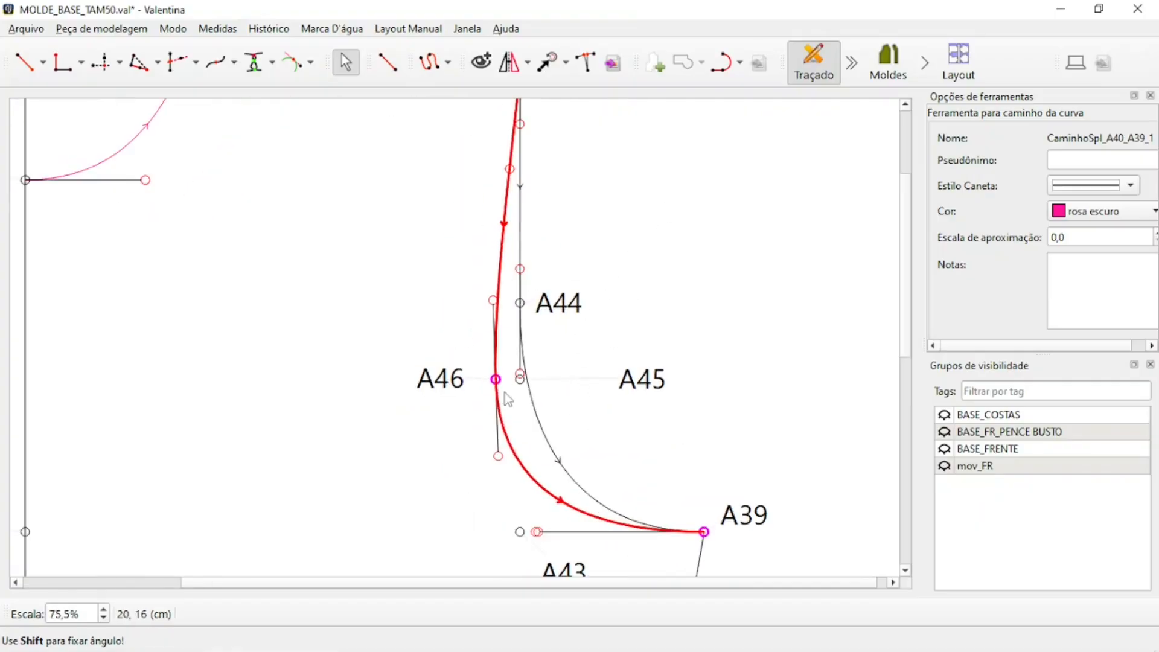
{"action": "key", "text": "Return"}
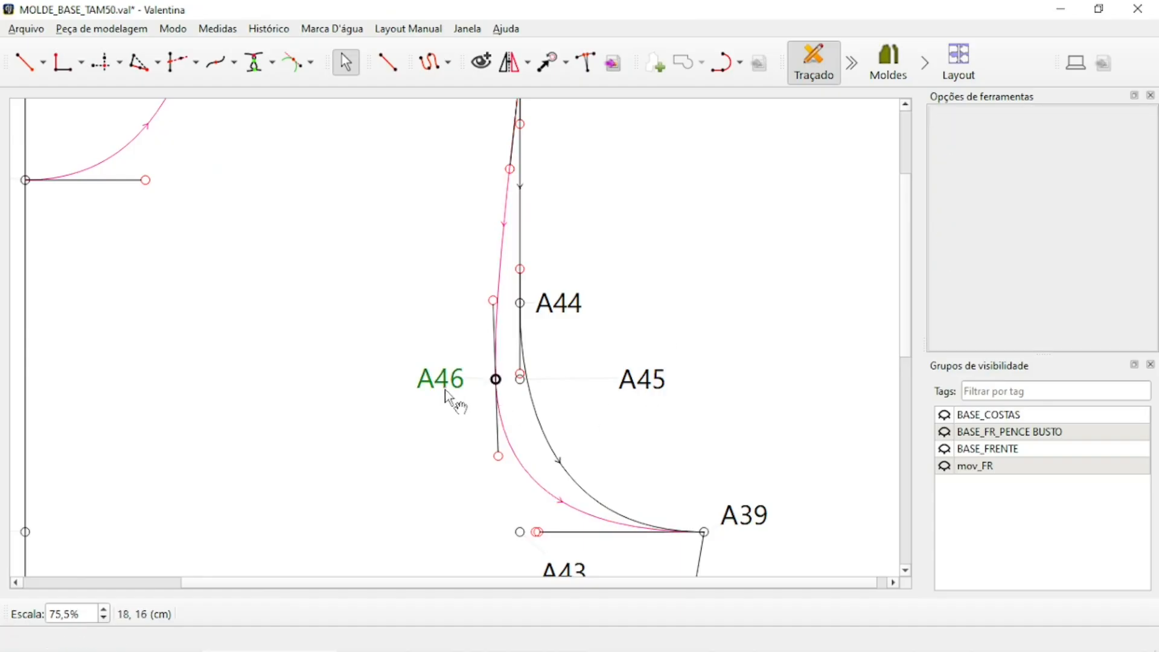
Set the distance of point A46 from A45 to 0,8 cm, bringing the front armhole closer to the back one
{"action": "scroll", "coordinate": [619, 369], "scroll_direction": "down", "scroll_amount": 2}
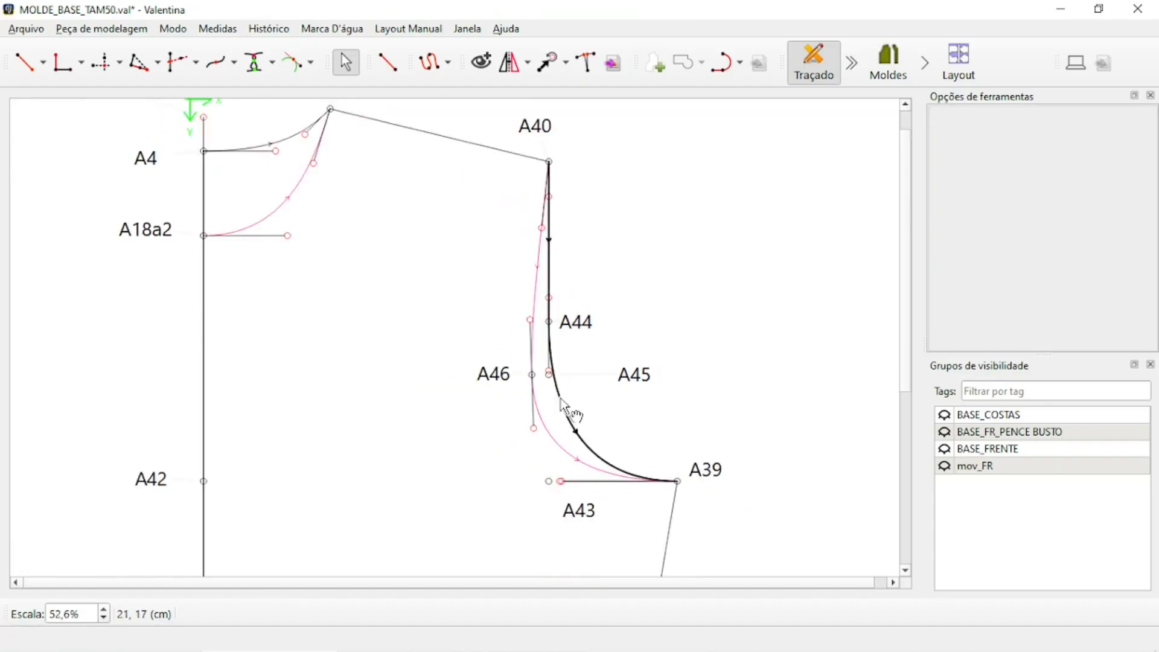
{"action": "scroll", "coordinate": [568, 392], "scroll_direction": "up", "scroll_amount": 6}
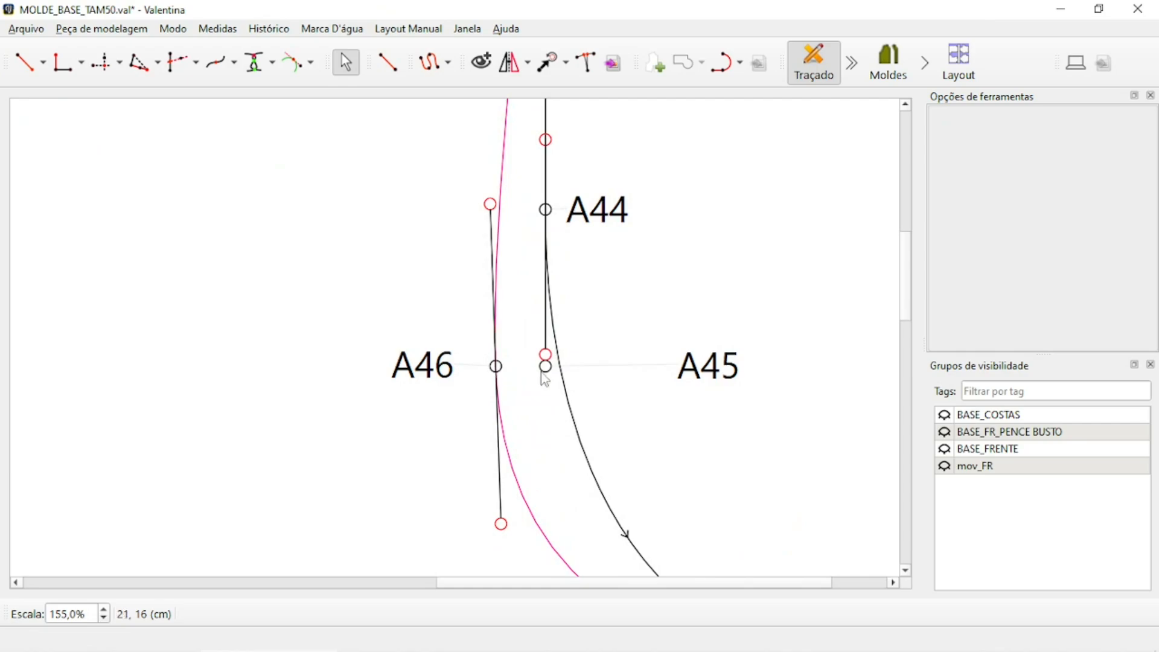
{"action": "scroll", "coordinate": [537, 383], "scroll_direction": "down", "scroll_amount": 3}
{"action": "scroll", "coordinate": [459, 374], "scroll_direction": "up", "scroll_amount": 3}
{"action": "left_click", "coordinate": [426, 367]}
{"action": "scroll", "coordinate": [529, 387], "scroll_direction": "up", "scroll_amount": 1}
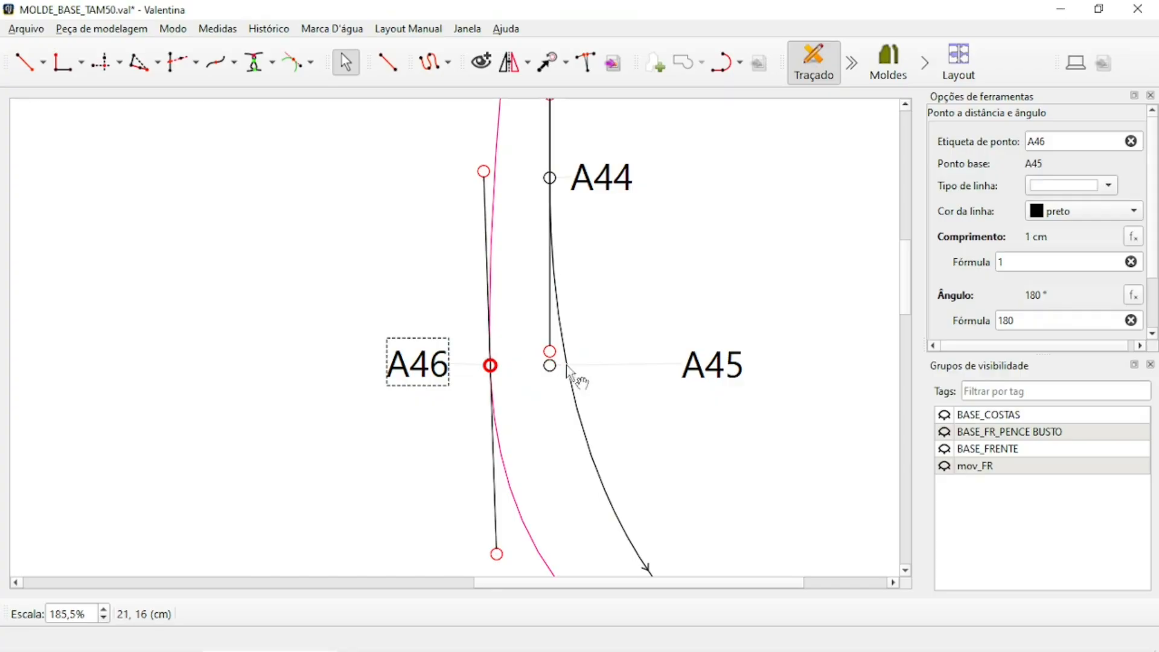
{"action": "double_click", "coordinate": [1020, 262]}
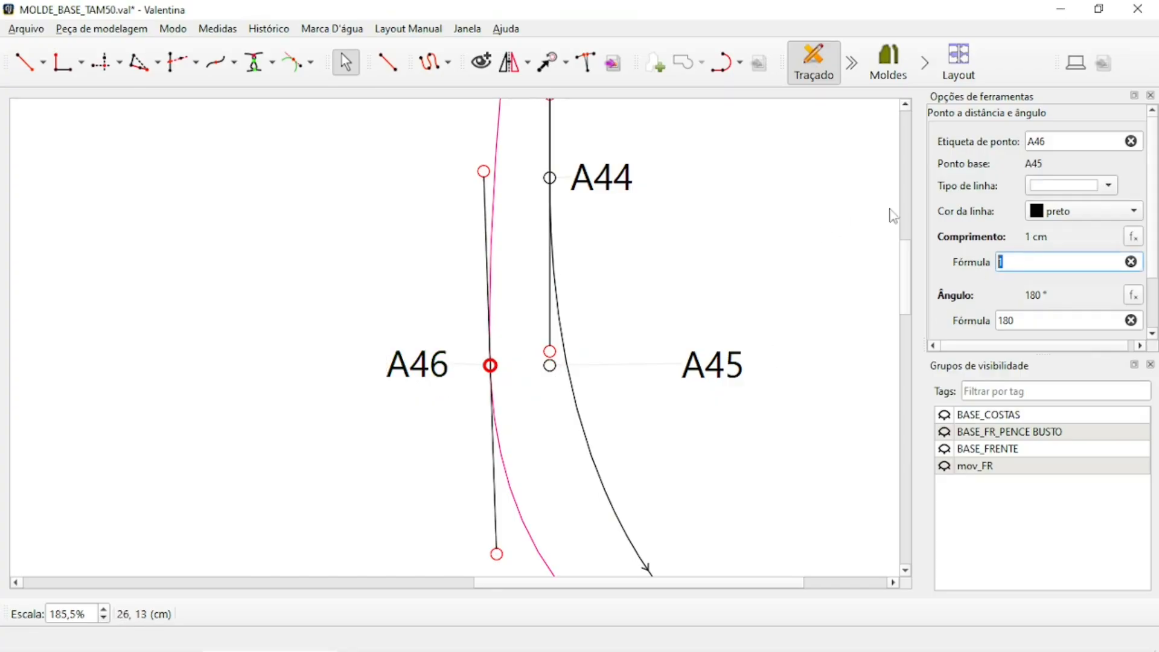
{"action": "type", "text": "0,8"}
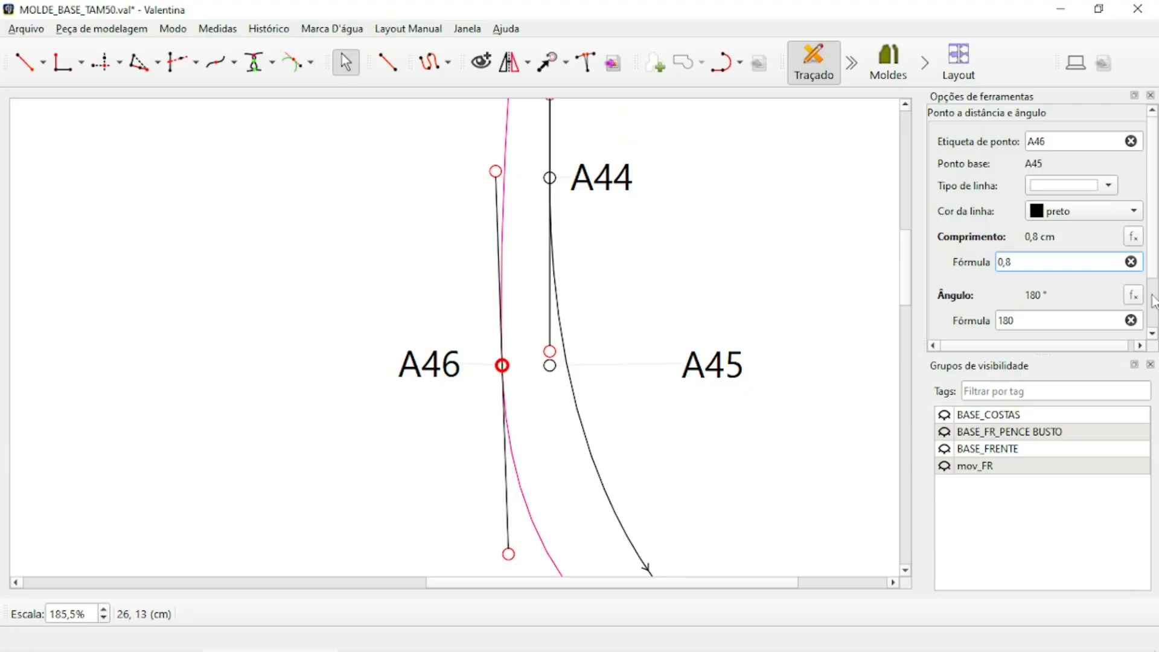
{"action": "scroll", "coordinate": [662, 339], "scroll_direction": "down", "scroll_amount": 4}
{"action": "scroll", "coordinate": [711, 251], "scroll_direction": "down", "scroll_amount": 7}
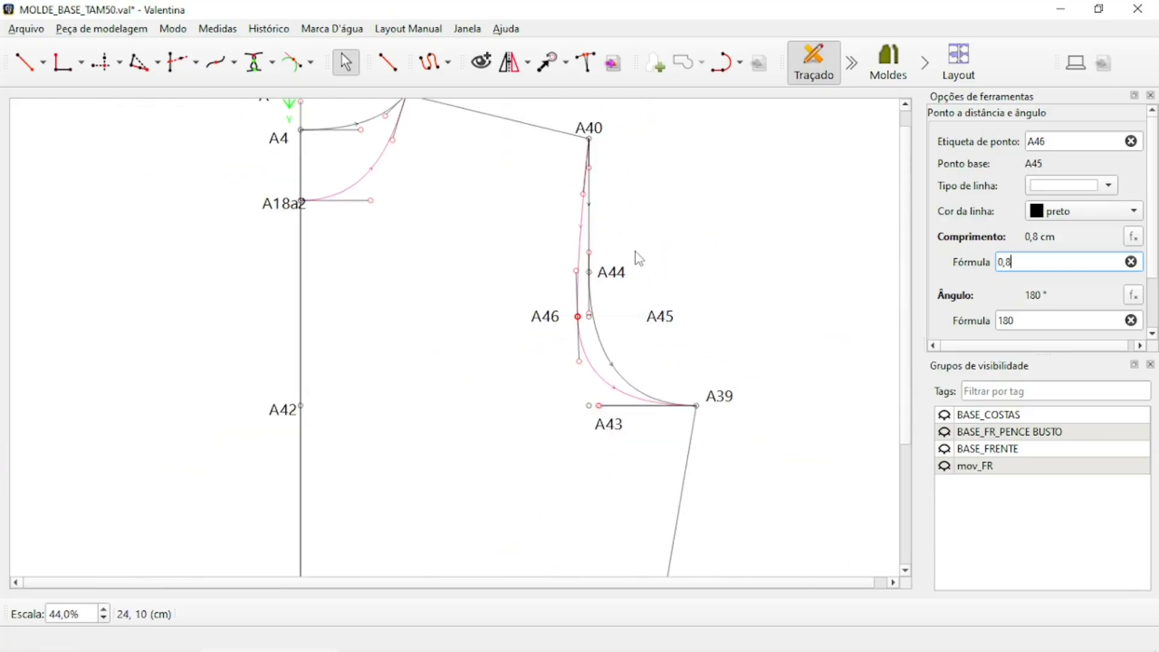
Tilt the front armhole's A46 handles further, with the lower one toward A43, and shorten its A40 handle
{"action": "scroll", "coordinate": [636, 259], "scroll_direction": "up", "scroll_amount": 4}
{"action": "left_click_drag", "start_coordinate": [544, 447], "coordinate": [553, 454]}
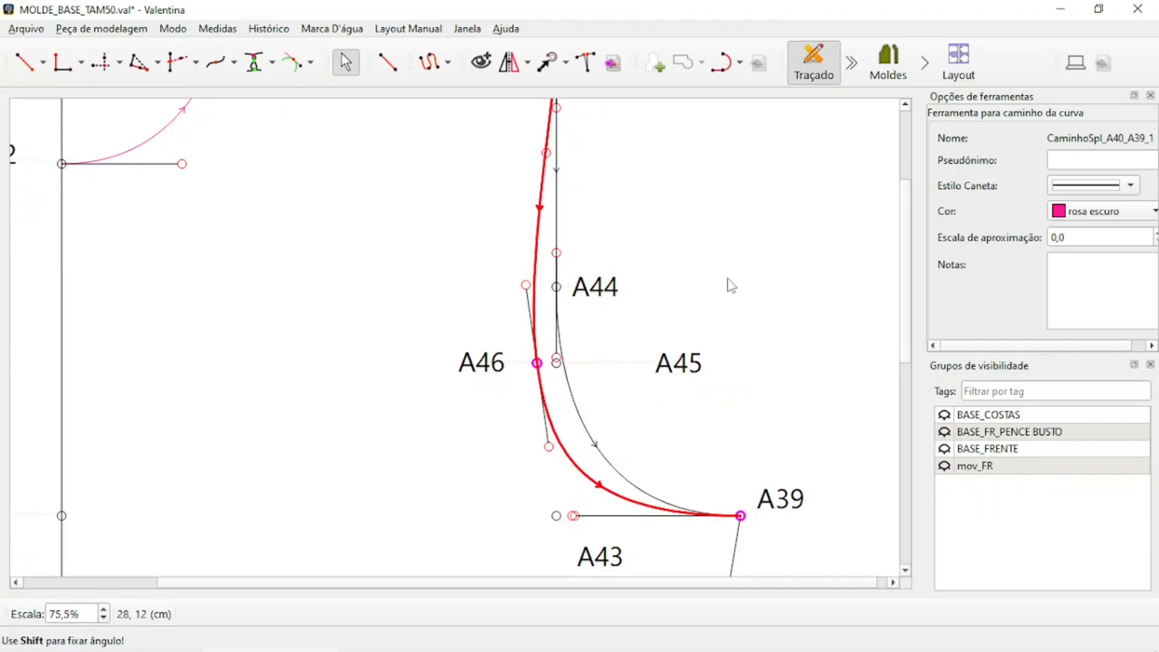
{"action": "left_click", "coordinate": [733, 279]}
{"action": "scroll", "coordinate": [645, 357], "scroll_direction": "down", "scroll_amount": 4}
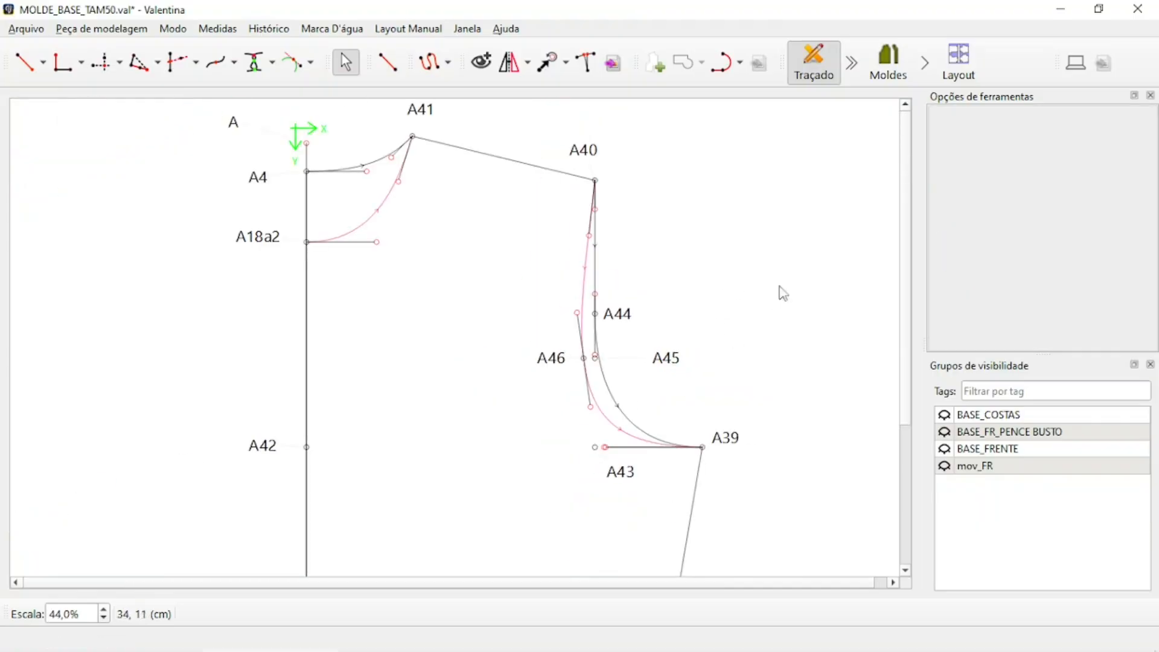
{"action": "scroll", "coordinate": [670, 254], "scroll_direction": "up", "scroll_amount": 4}
{"action": "left_click_drag", "start_coordinate": [531, 225], "coordinate": [536, 194]}
{"action": "scroll", "coordinate": [624, 189], "scroll_direction": "down", "scroll_amount": 4}
Shorten the front armhole's horizontal A39 handle by about a quarter, pulling its end away from A43, and deselect the curve
{"action": "scroll", "coordinate": [598, 424], "scroll_direction": "up", "scroll_amount": 4}
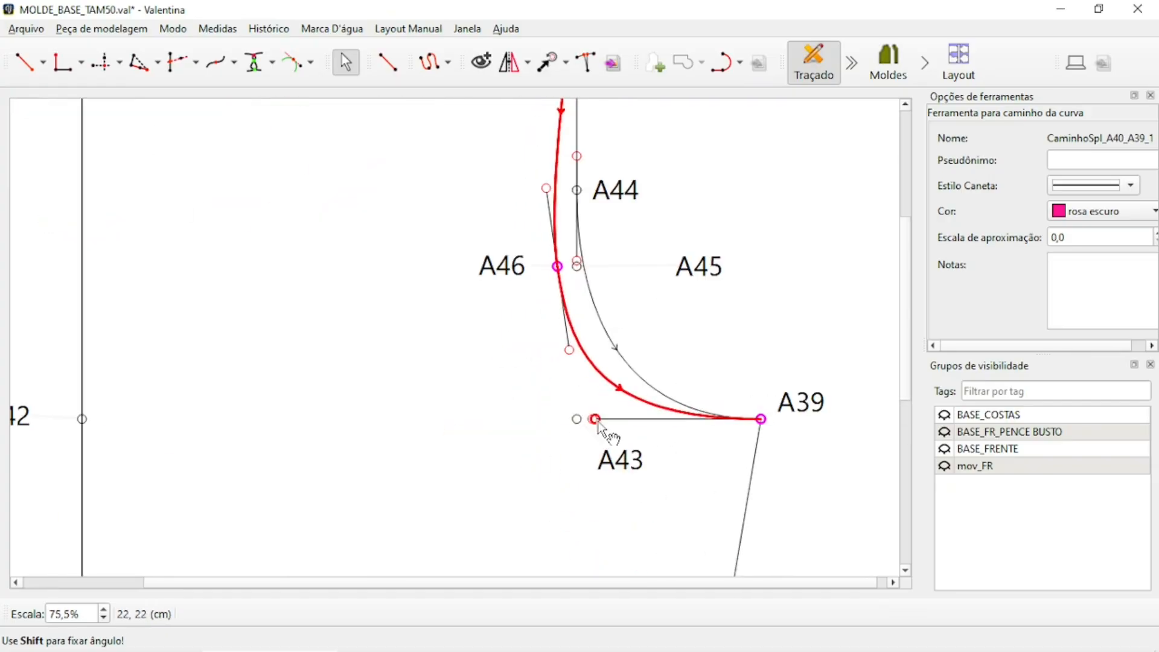
{"action": "left_click_drag", "start_coordinate": [597, 421], "coordinate": [638, 426]}
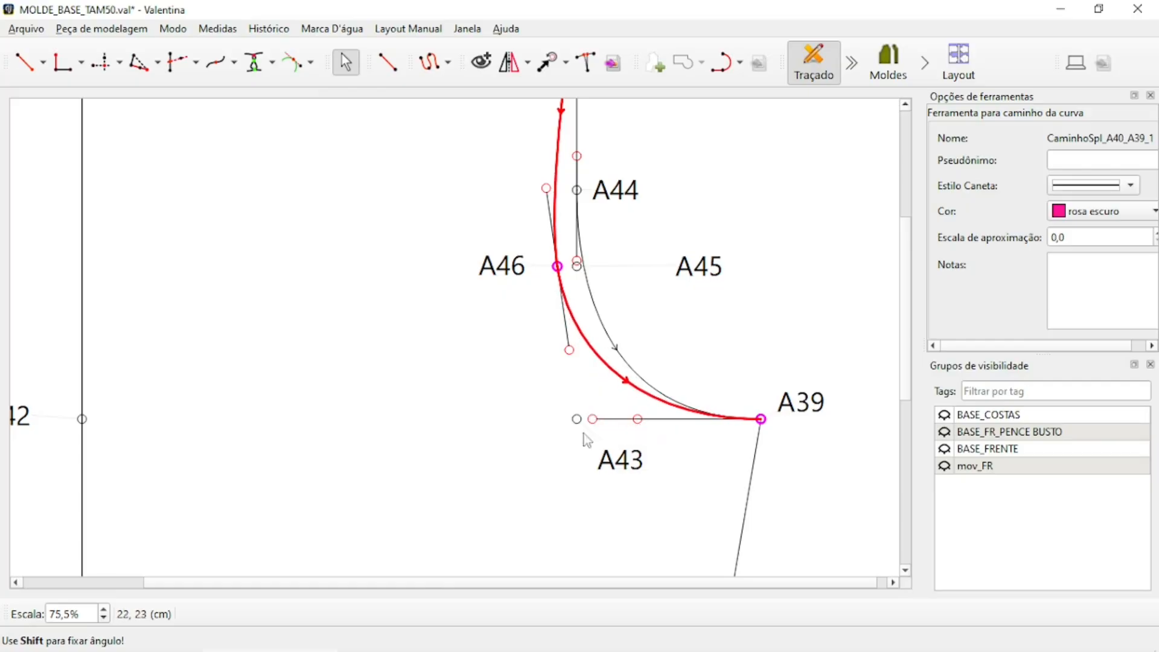
{"action": "scroll", "coordinate": [584, 433], "scroll_direction": "down", "scroll_amount": 8}
{"action": "scroll", "coordinate": [718, 229], "scroll_direction": "up", "scroll_amount": 4}
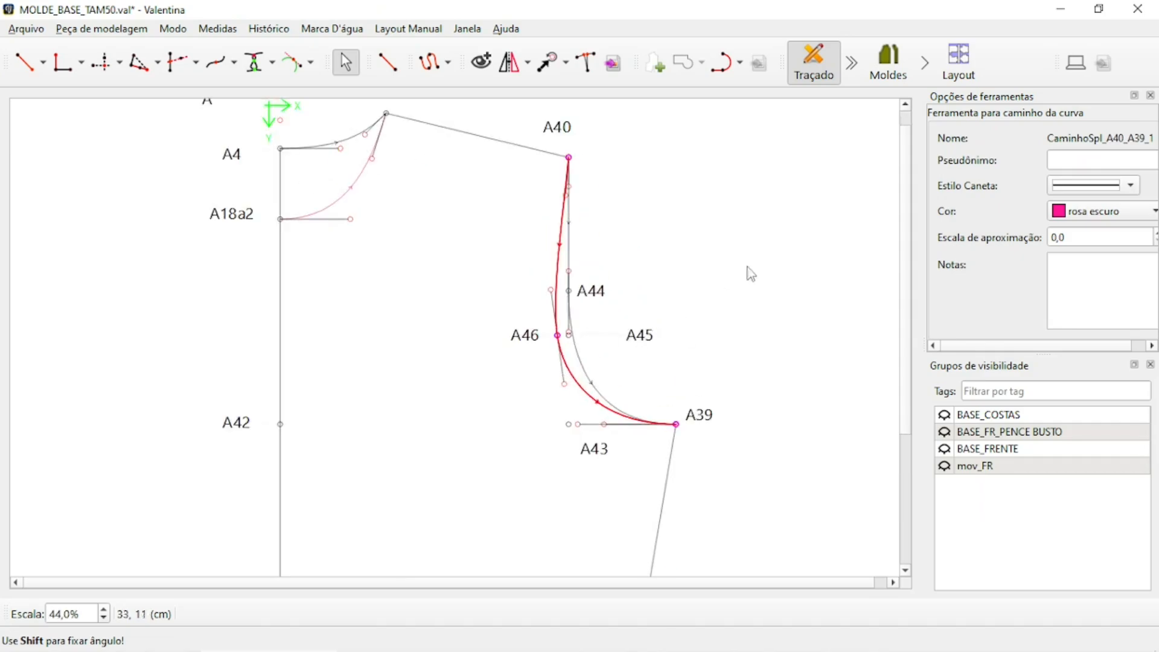
{"action": "left_click", "coordinate": [836, 225]}
{"action": "scroll", "coordinate": [836, 225], "scroll_direction": "down", "scroll_amount": 3}
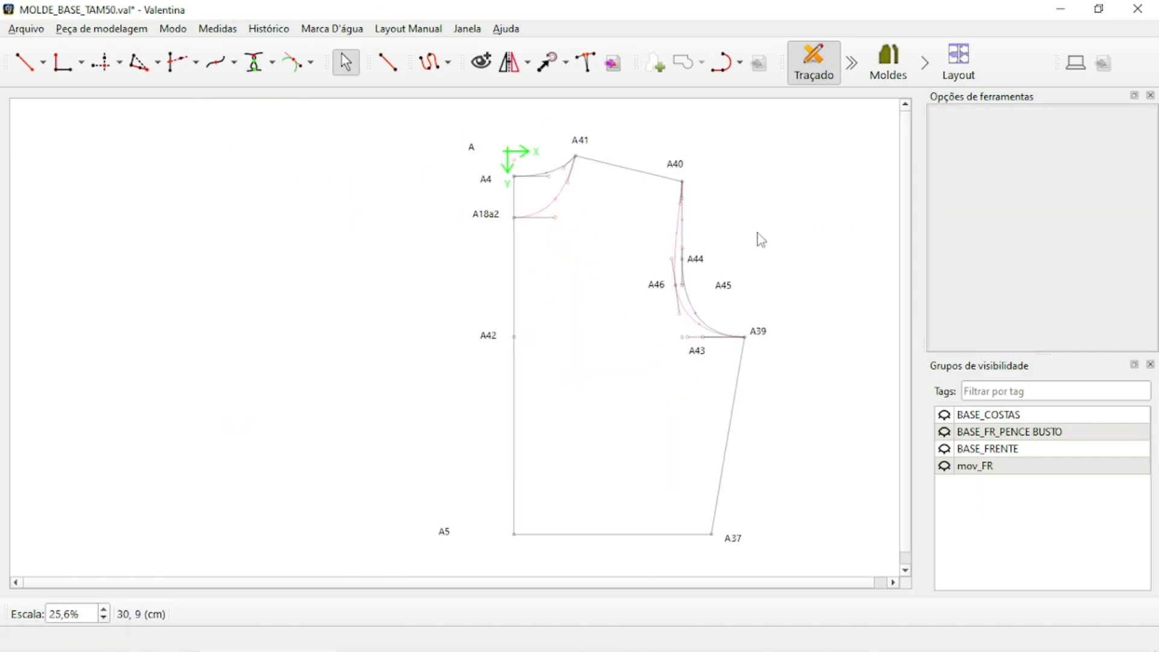
Show the mov_FR visibility group and reposition the A23a2 label beside its point
{"action": "scroll", "coordinate": [704, 191], "scroll_direction": "down", "scroll_amount": 1}
{"action": "scroll", "coordinate": [769, 256], "scroll_direction": "up", "scroll_amount": 1}
{"action": "scroll", "coordinate": [704, 202], "scroll_direction": "down", "scroll_amount": 1}
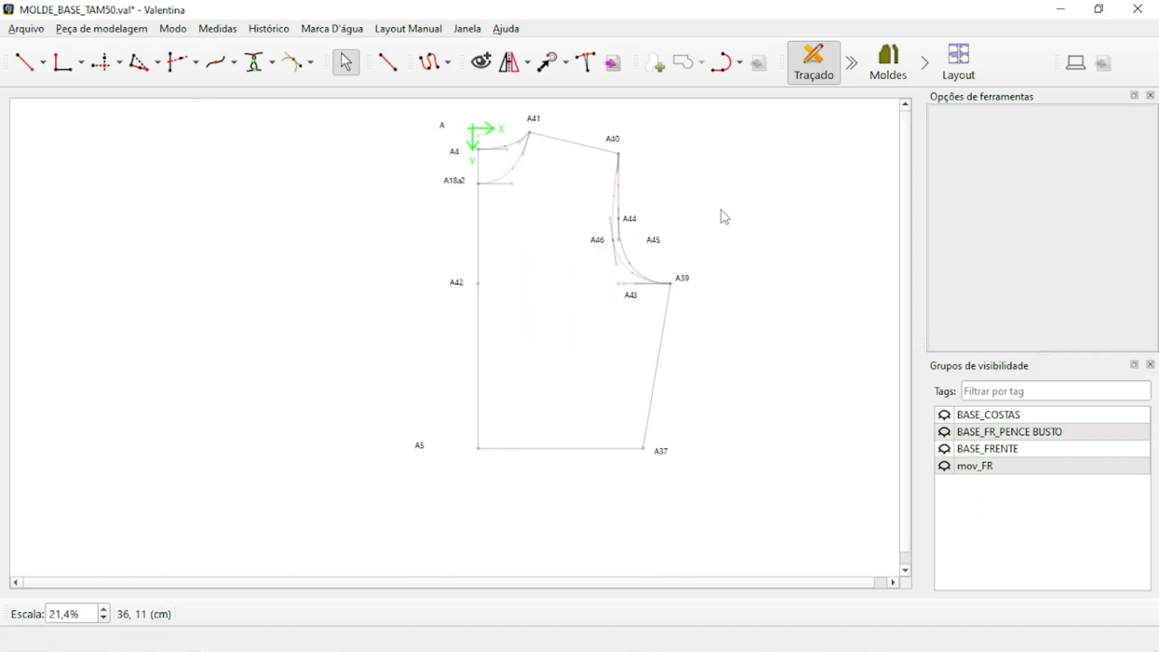
{"action": "scroll", "coordinate": [722, 211], "scroll_direction": "up", "scroll_amount": 2}
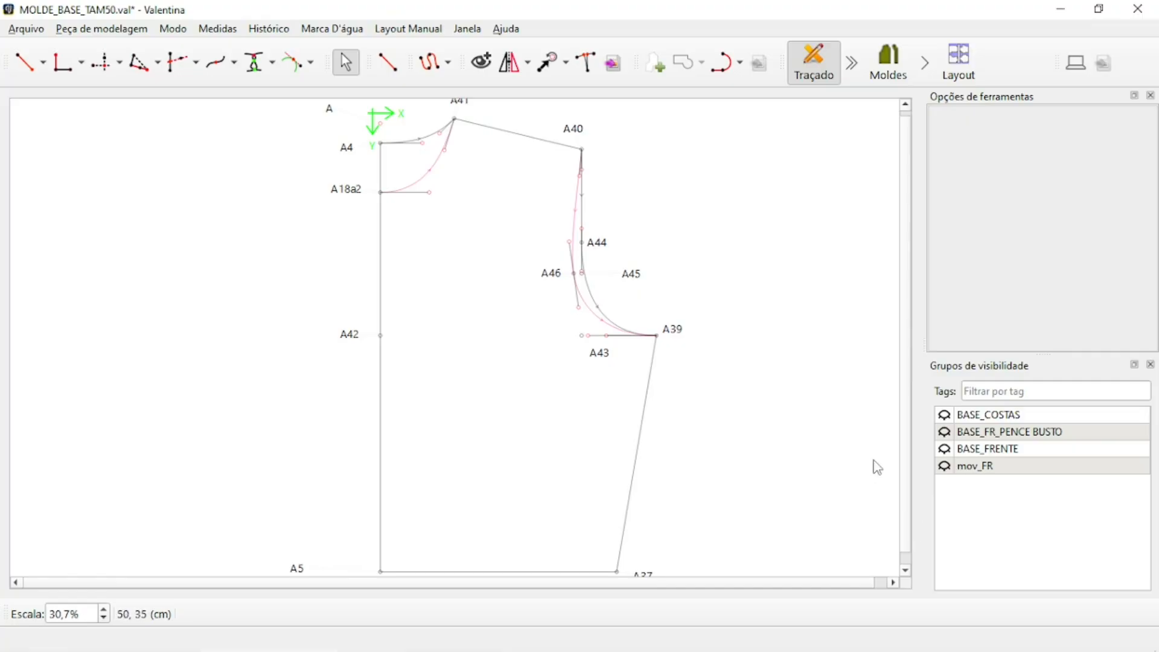
{"action": "left_click", "coordinate": [945, 466]}
{"action": "mouse_move", "coordinate": [498, 392]}
{"action": "left_mouse_down"}
{"action": "mouse_move", "coordinate": [481, 338]}
{"action": "mouse_move", "coordinate": [487, 367]}
{"action": "mouse_move", "coordinate": [526, 395]}
{"action": "mouse_move", "coordinate": [503, 387]}
{"action": "mouse_move", "coordinate": [505, 397]}
{"action": "mouse_move", "coordinate": [504, 386]}
{"action": "left_mouse_up"}
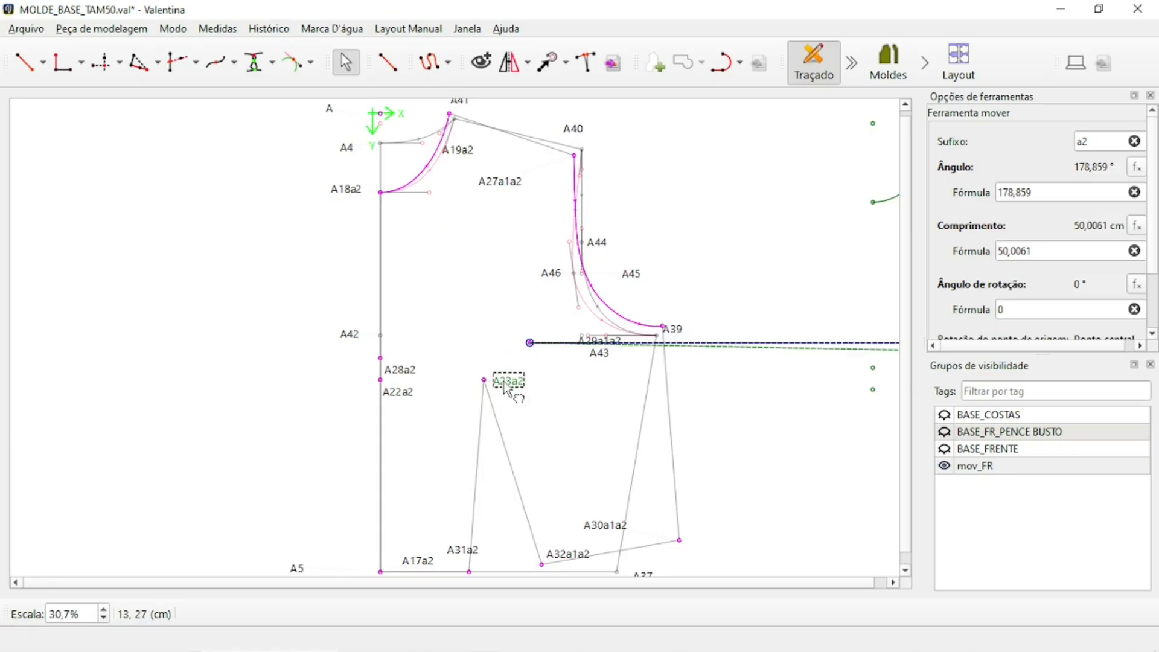
{"action": "scroll", "coordinate": [468, 393], "scroll_direction": "up", "scroll_amount": 6, "text": "ctrl"}
Create a point at distance and angle 1 cm from A23a2 at 90°, with no connecting line
{"action": "left_click", "coordinate": [43, 62]}
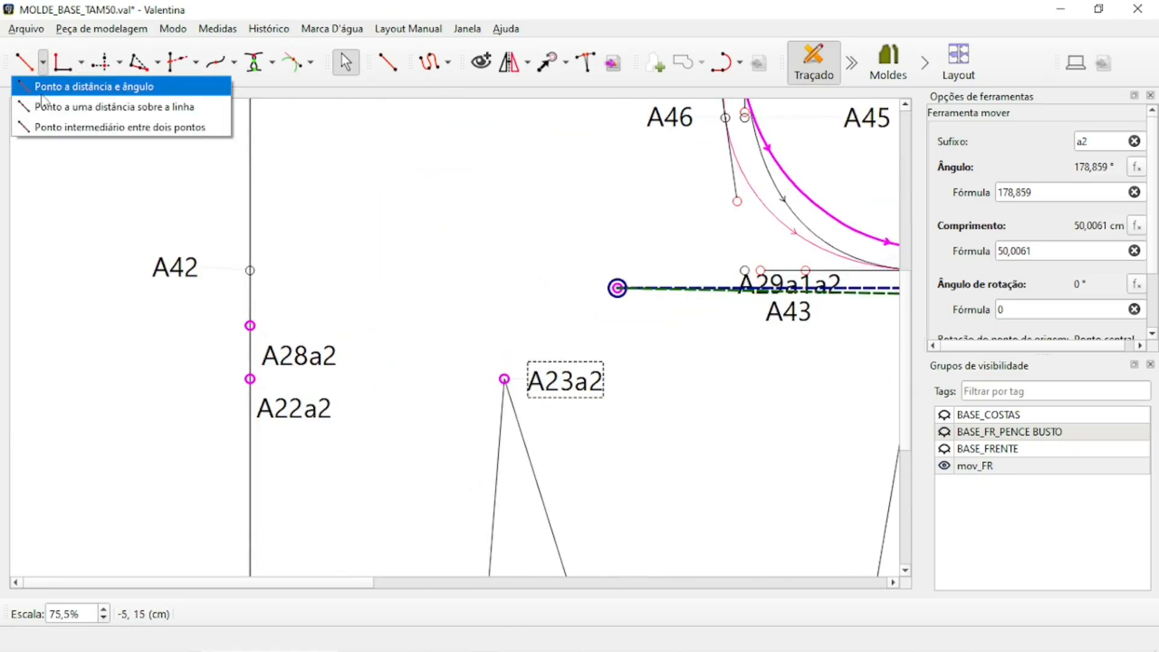
{"action": "left_click", "coordinate": [41, 92]}
{"action": "left_click", "coordinate": [546, 384]}
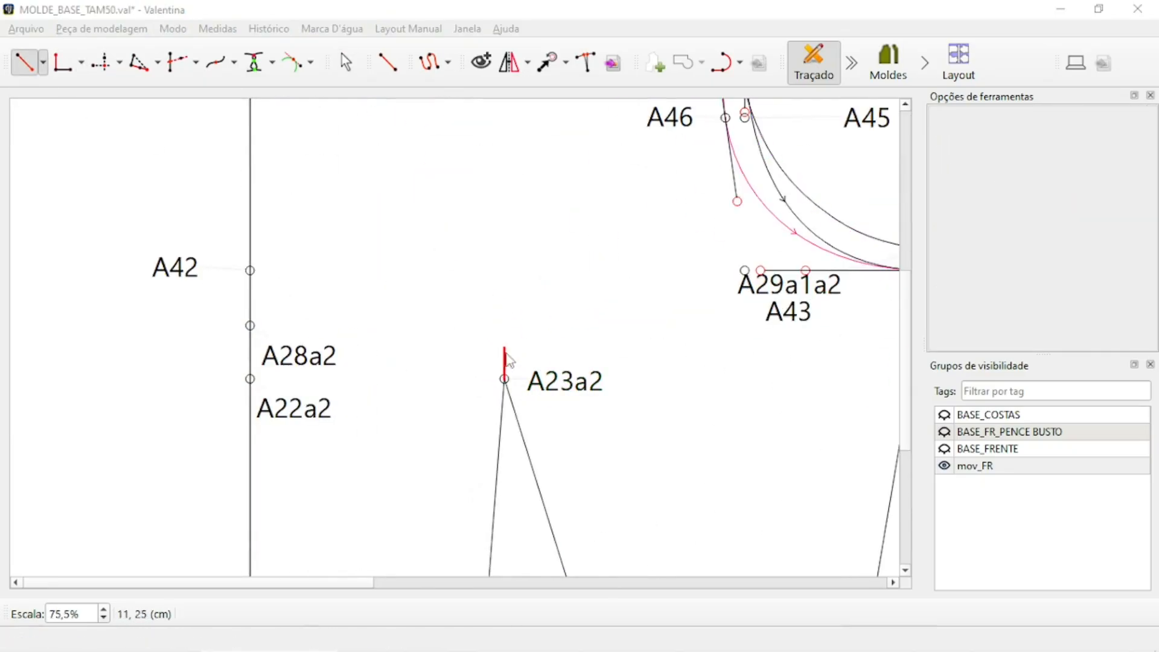
{"action": "left_click", "coordinate": [508, 360]}
{"action": "double_click", "coordinate": [482, 253]}
{"action": "type", "text": "1"}
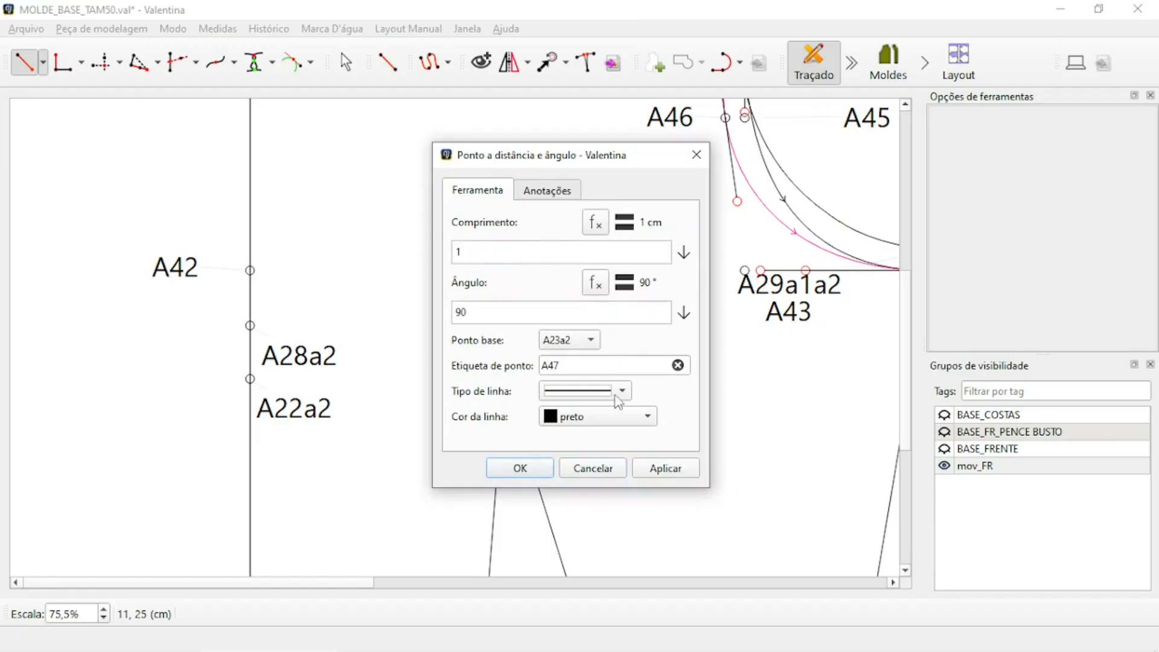
{"action": "left_click", "coordinate": [622, 391]}
{"action": "left_click", "coordinate": [598, 409]}
{"action": "left_click", "coordinate": [662, 469]}
{"action": "left_click", "coordinate": [520, 469]}
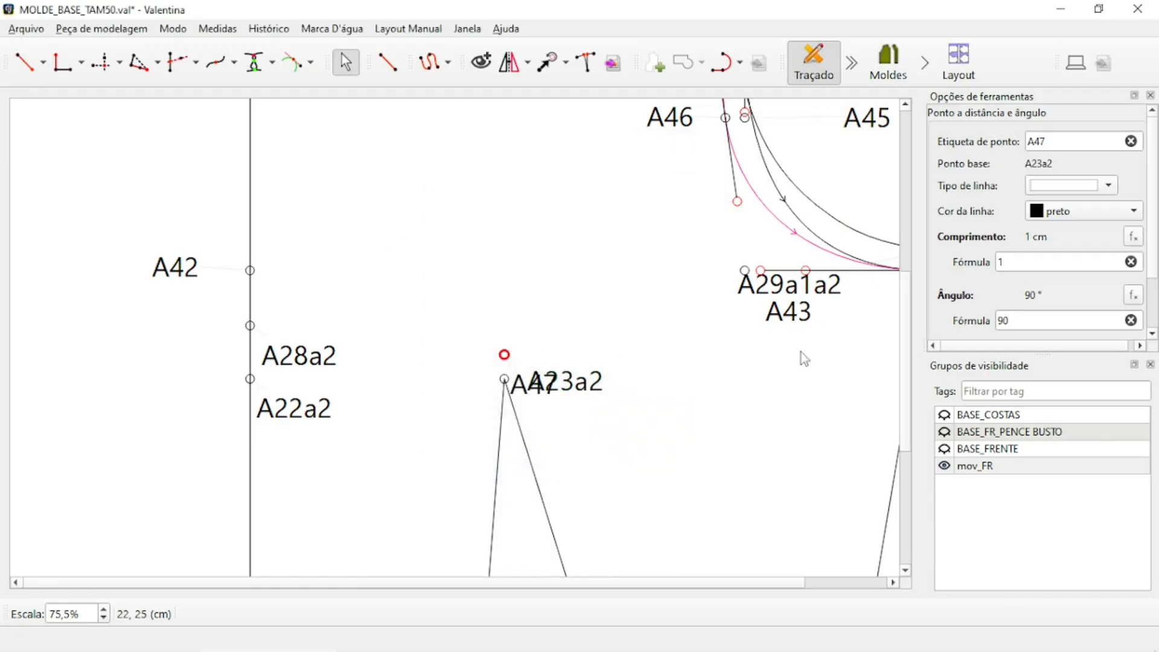
Hide the mov_FR group and create a point where the vertical through A meets the horizontal through A47
{"action": "left_click", "coordinate": [946, 467]}
{"action": "scroll", "coordinate": [640, 361], "scroll_direction": "down", "scroll_amount": 4, "text": "ctrl"}
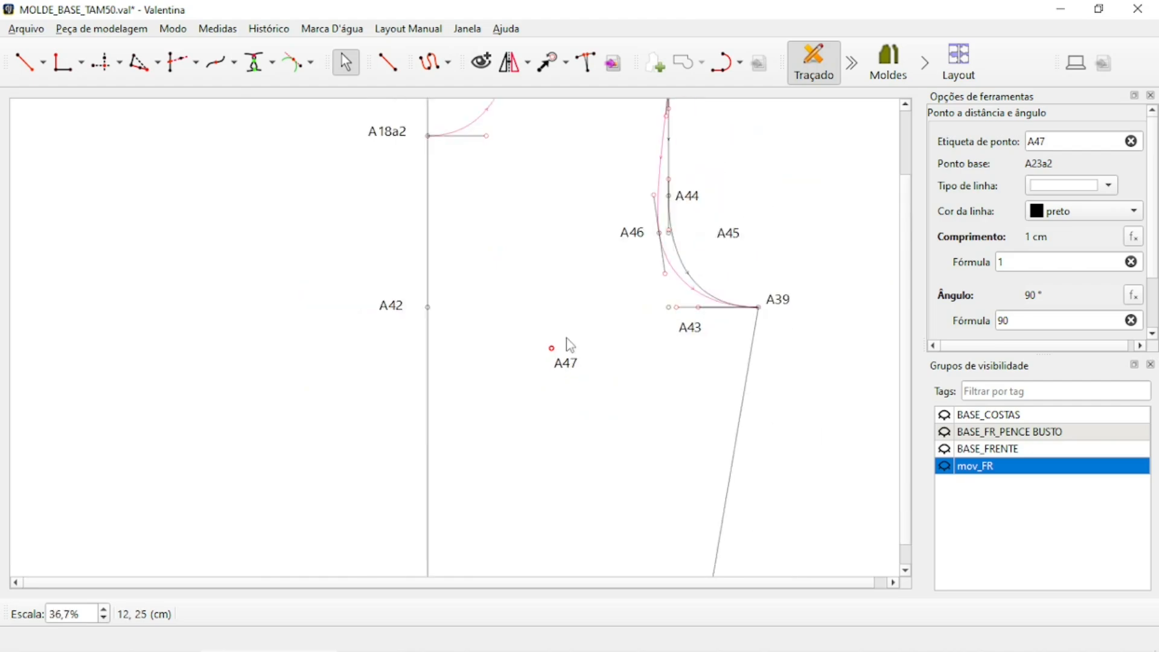
{"action": "left_click", "coordinate": [103, 62]}
{"action": "scroll", "coordinate": [486, 188], "scroll_direction": "up", "scroll_amount": 1}
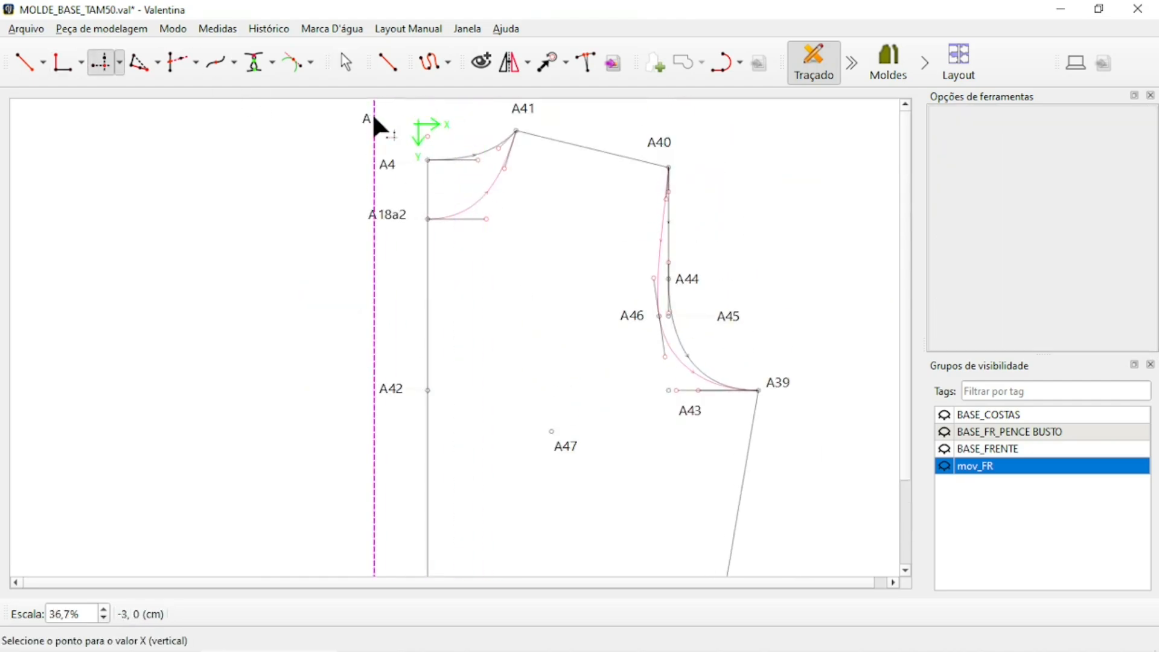
{"action": "left_click", "coordinate": [367, 121]}
{"action": "left_click", "coordinate": [563, 446]}
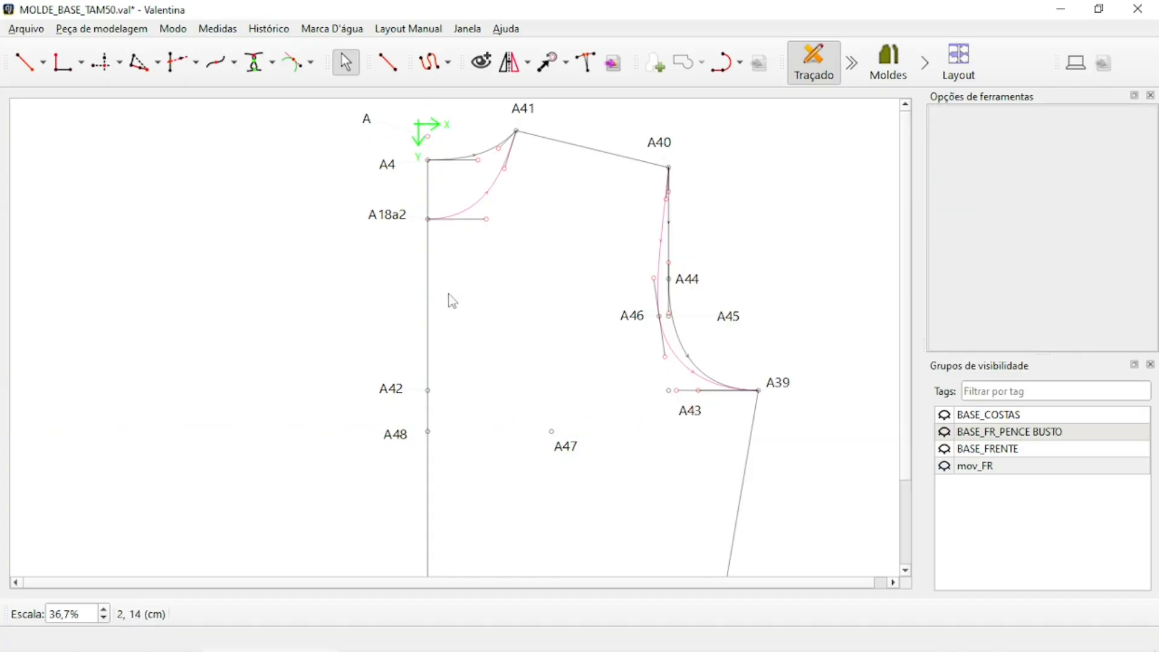
Draw a line between points A48 and A47 and set its line type to dotted
{"action": "scroll", "coordinate": [481, 404], "scroll_direction": "up", "scroll_amount": 1, "text": "ctrl"}
{"action": "key", "text": "alt+l"}
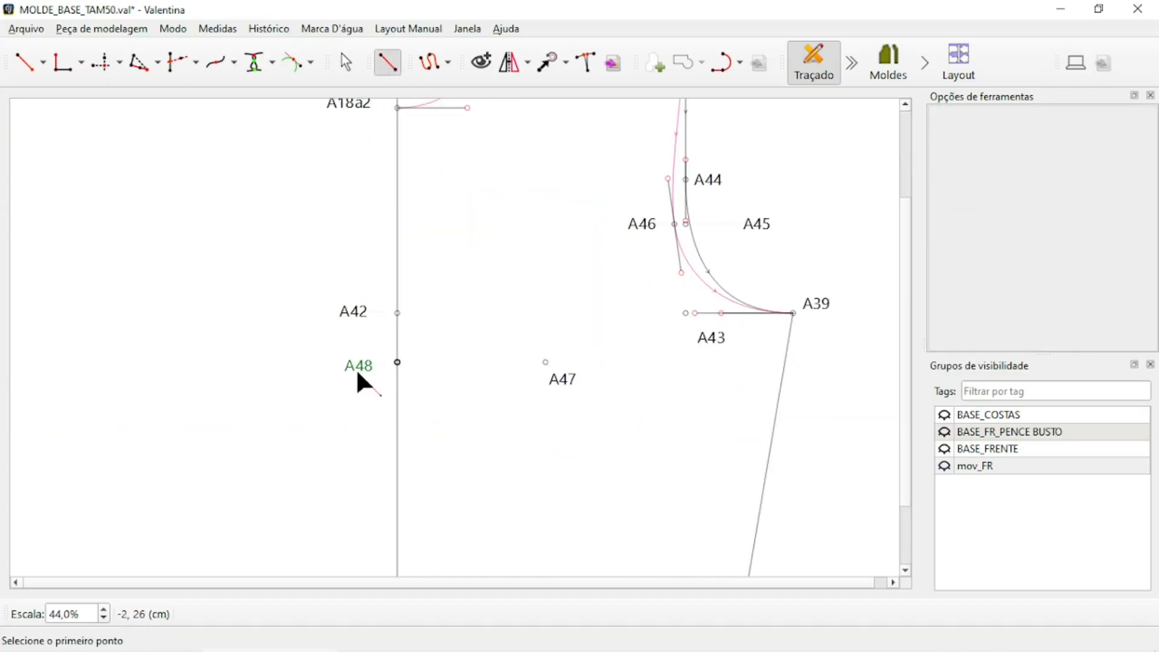
{"action": "left_click", "coordinate": [358, 372]}
{"action": "left_click", "coordinate": [559, 375]}
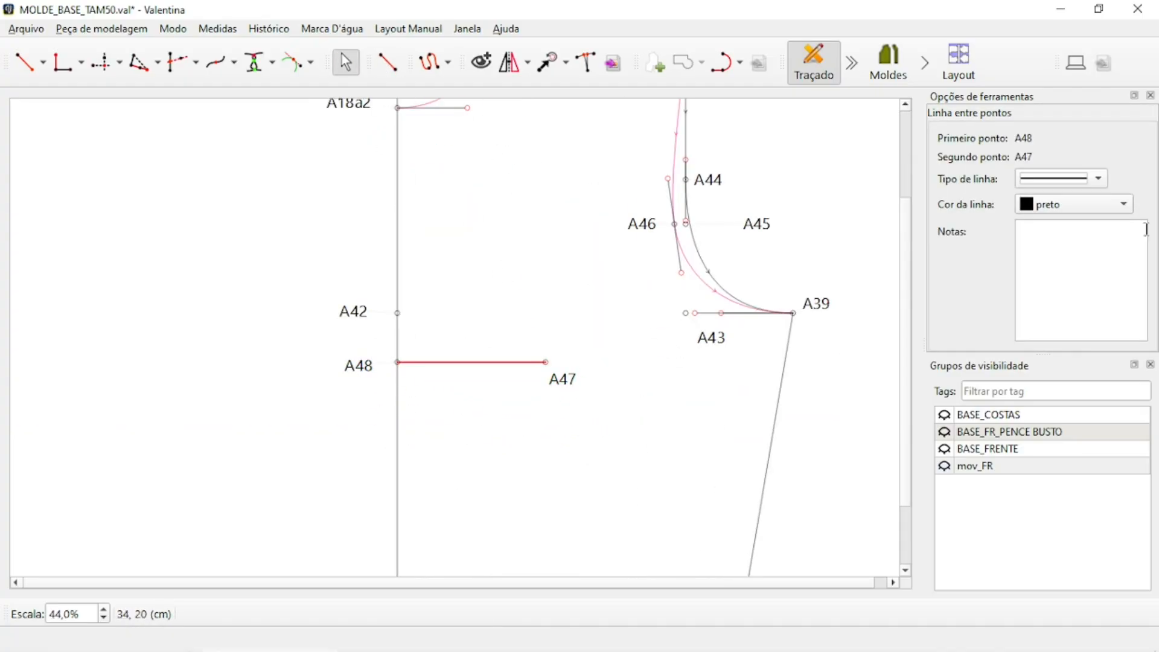
{"action": "left_click", "coordinate": [1080, 182]}
{"action": "left_click", "coordinate": [1060, 156]}
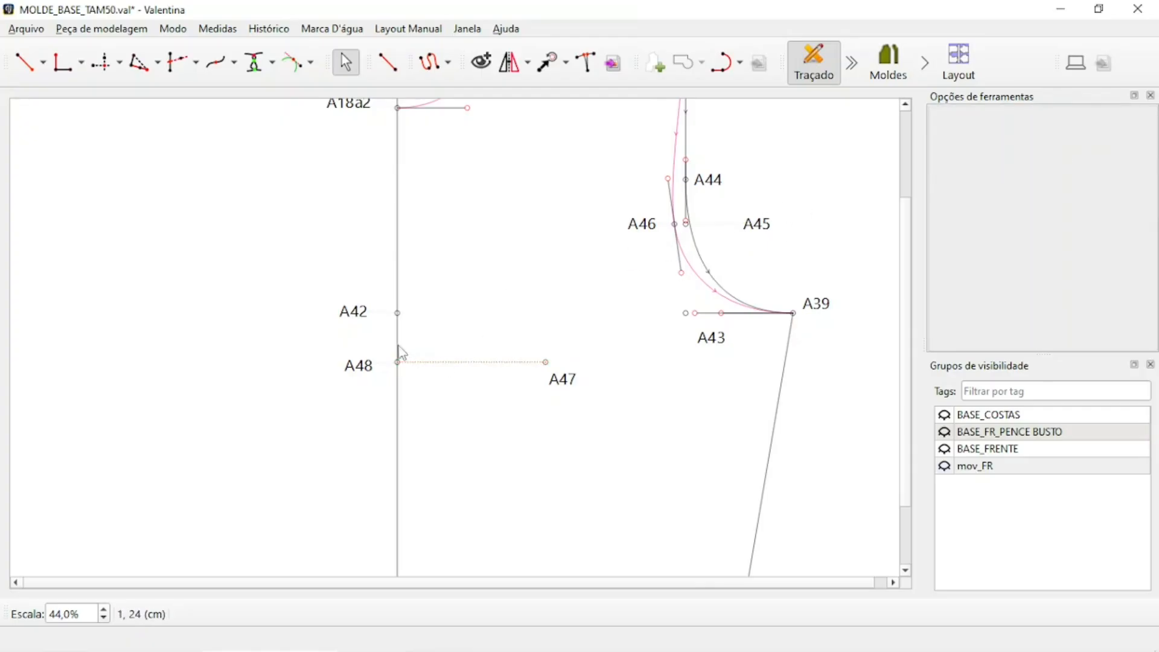
Move the A5 and A37 labels closer to their points at the bodice's lower edge
{"action": "scroll", "coordinate": [400, 353], "scroll_direction": "down", "scroll_amount": 3, "text": "ctrl"}
{"action": "scroll", "coordinate": [515, 437], "scroll_direction": "up", "scroll_amount": 1, "text": "ctrl"}
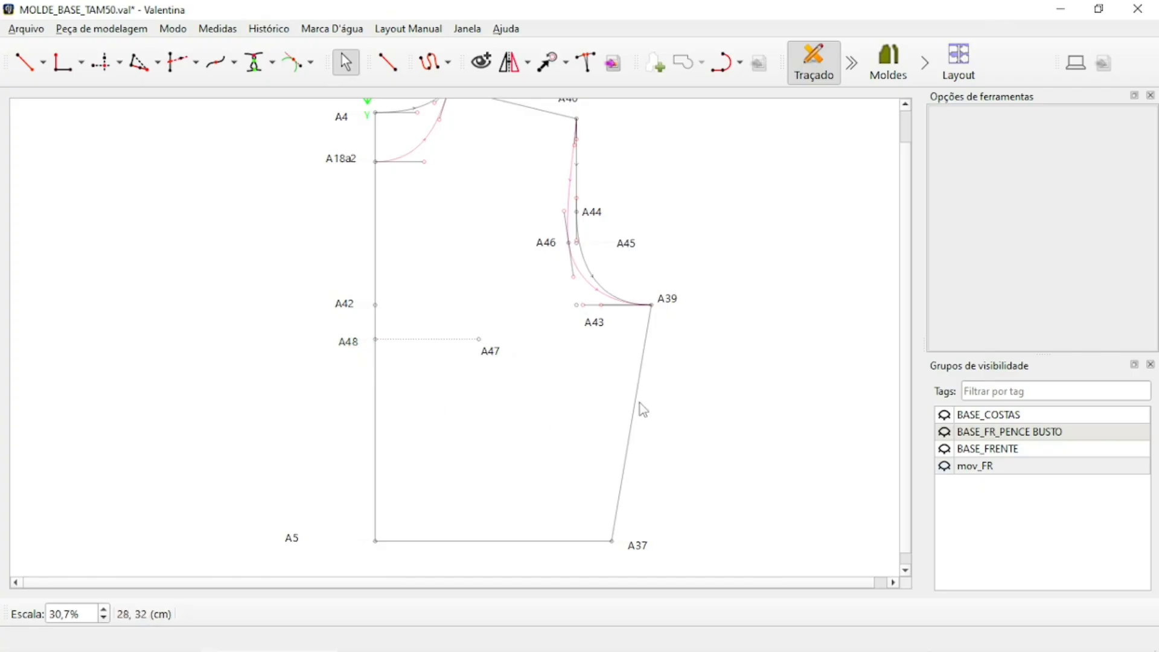
{"action": "scroll", "coordinate": [641, 404], "scroll_direction": "down", "scroll_amount": 1, "text": "ctrl"}
{"action": "left_click_drag", "start_coordinate": [351, 516], "coordinate": [399, 524]}
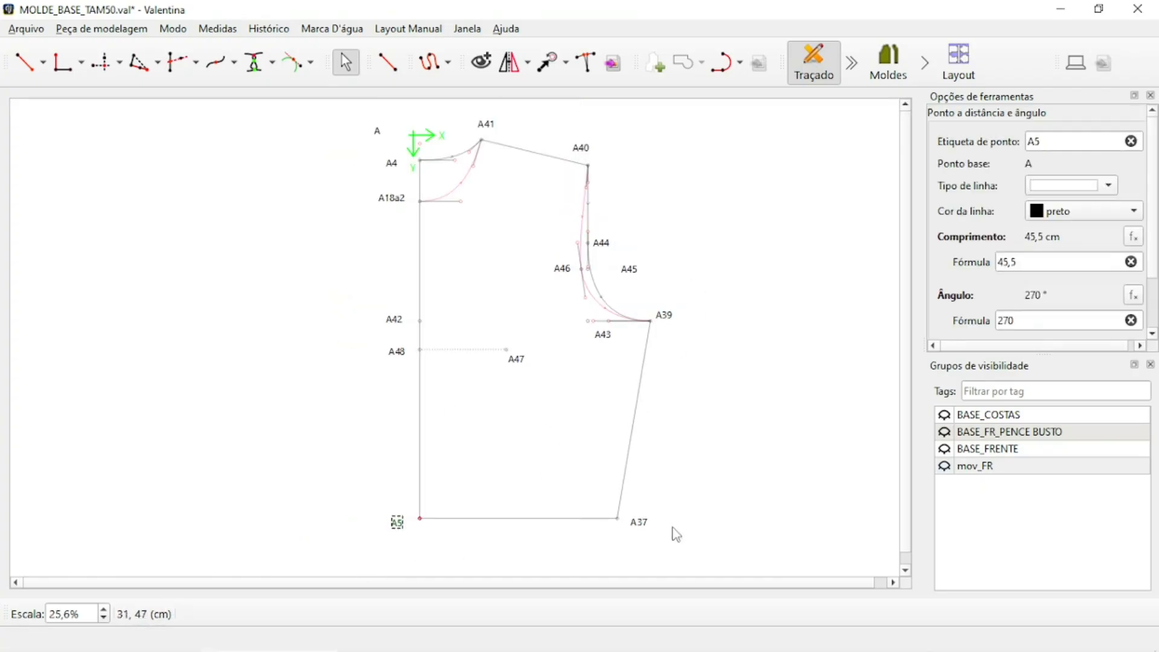
{"action": "left_click_drag", "start_coordinate": [641, 531], "coordinate": [633, 533]}
{"action": "left_click", "coordinate": [727, 305]}
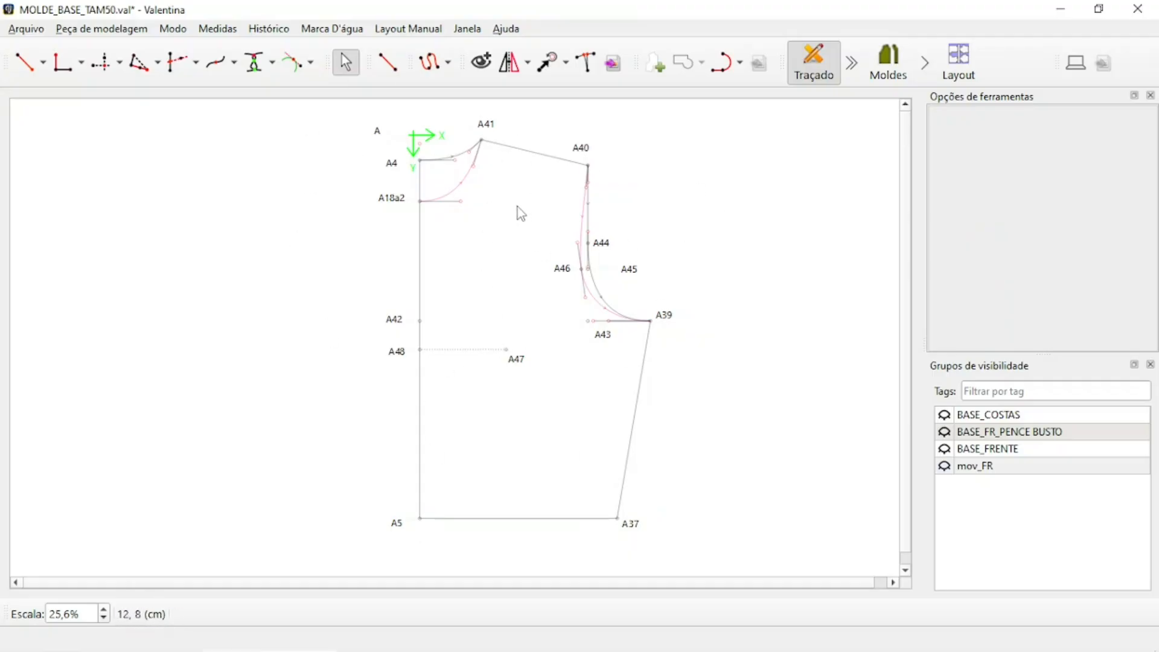
Create a point 22 cm from A5 at 270°, joined by a solid line extending the centre line downward
{"action": "scroll", "coordinate": [344, 143], "scroll_direction": "down", "scroll_amount": 3, "text": "ctrl"}
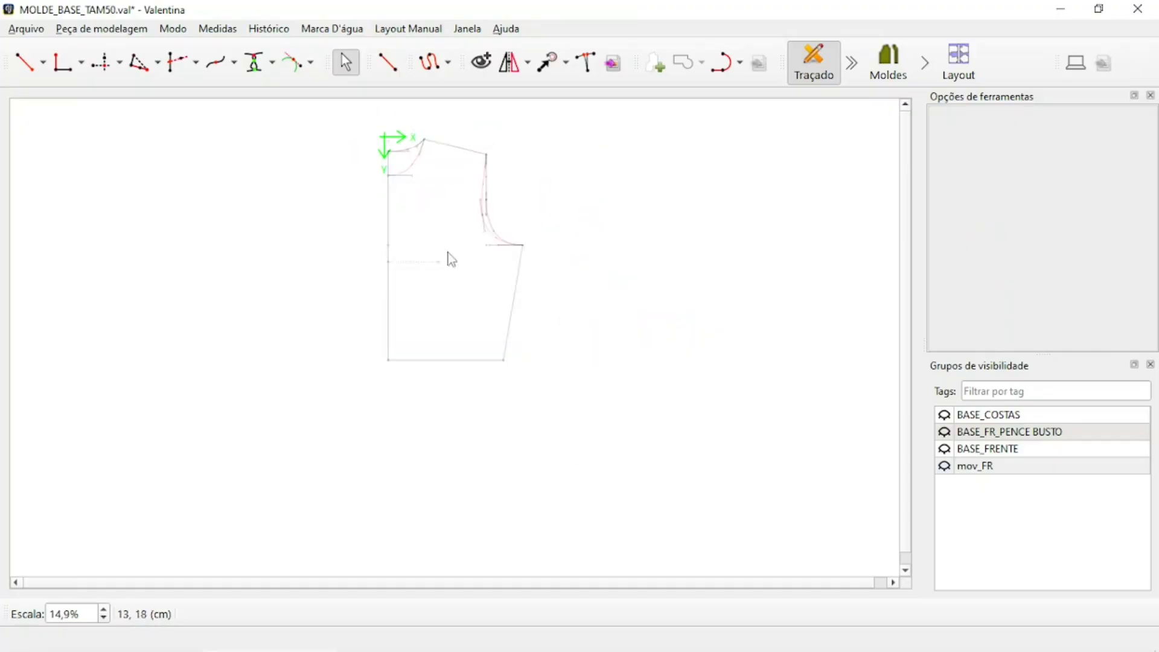
{"action": "scroll", "coordinate": [359, 477], "scroll_direction": "up", "scroll_amount": 3, "text": "ctrl"}
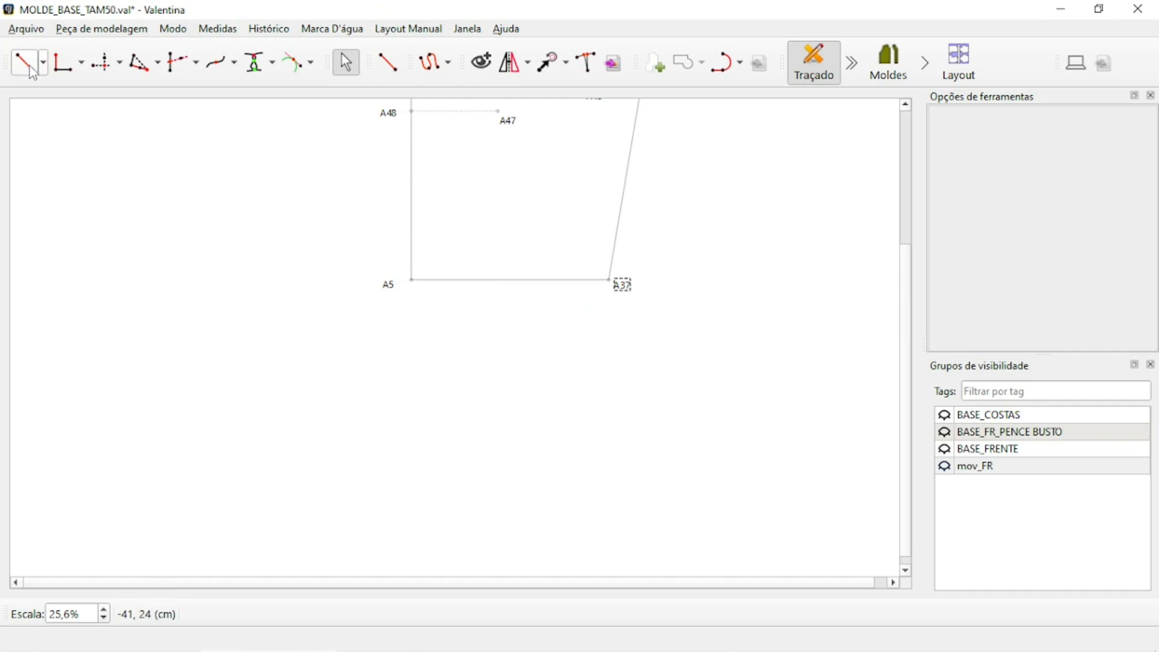
{"action": "scroll", "coordinate": [542, 308], "scroll_direction": "up", "scroll_amount": 3}
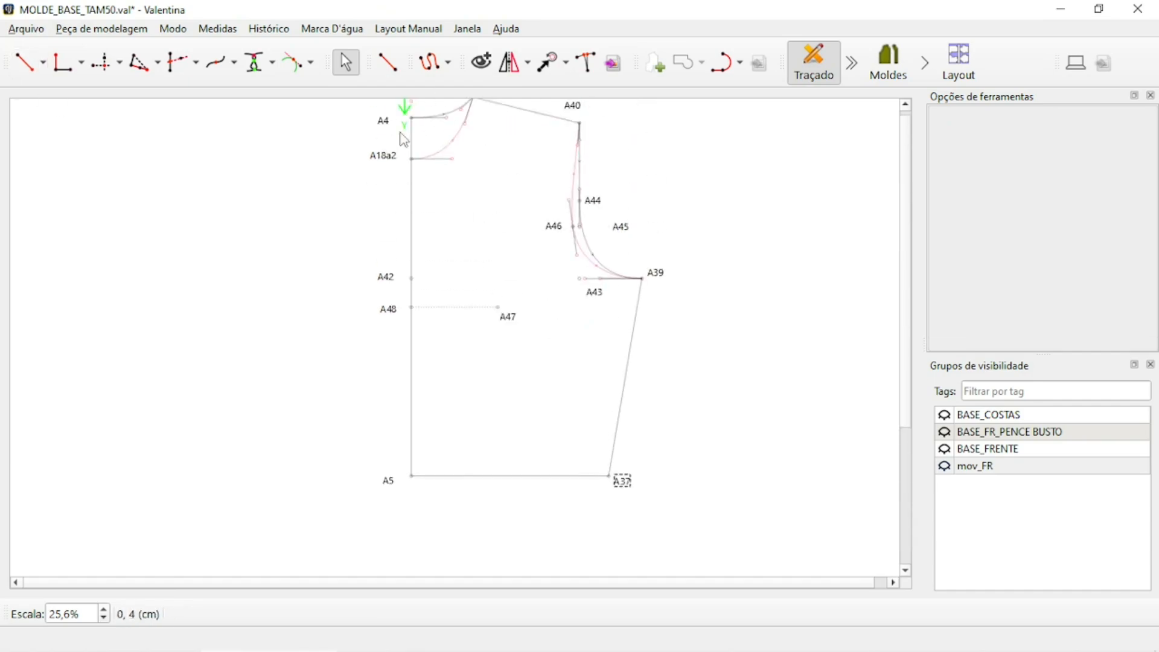
{"action": "scroll", "coordinate": [396, 303], "scroll_direction": "down", "scroll_amount": 3}
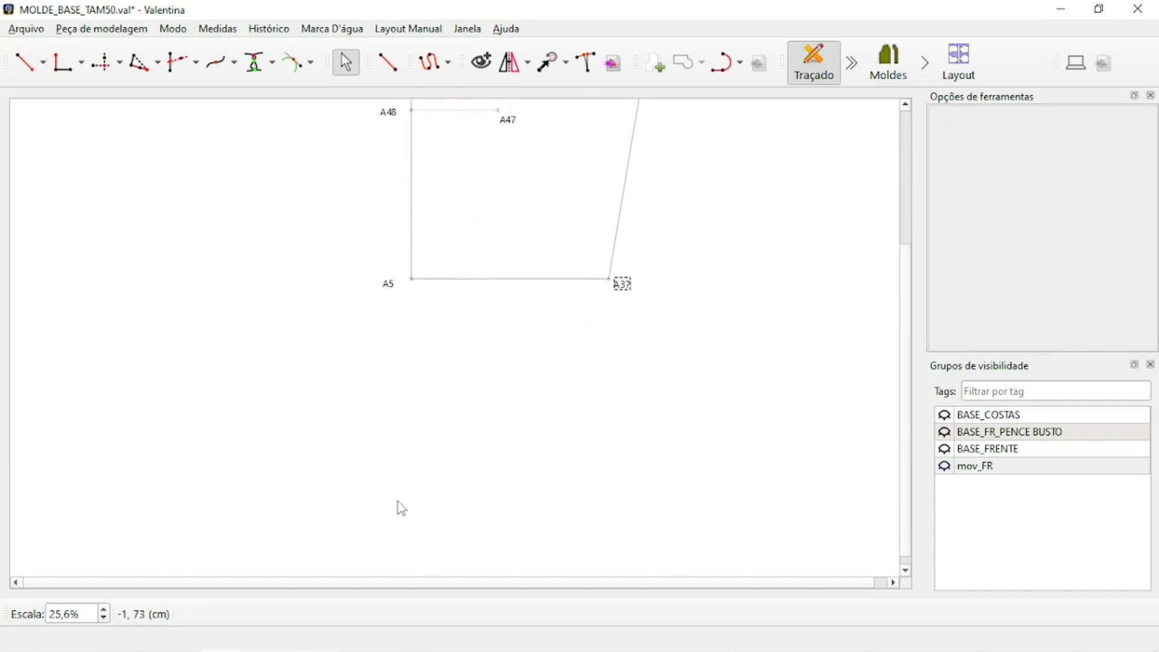
{"action": "left_click", "coordinate": [24, 61]}
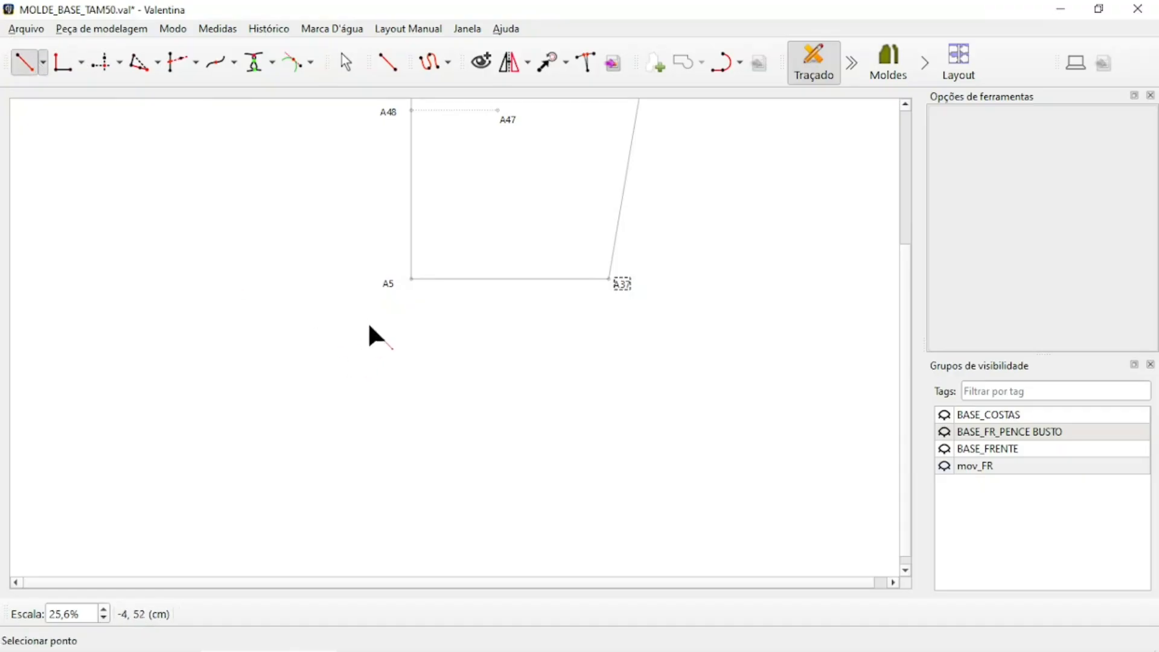
{"action": "left_click", "coordinate": [386, 290]}
{"action": "left_click", "coordinate": [419, 440], "text": "shift"}
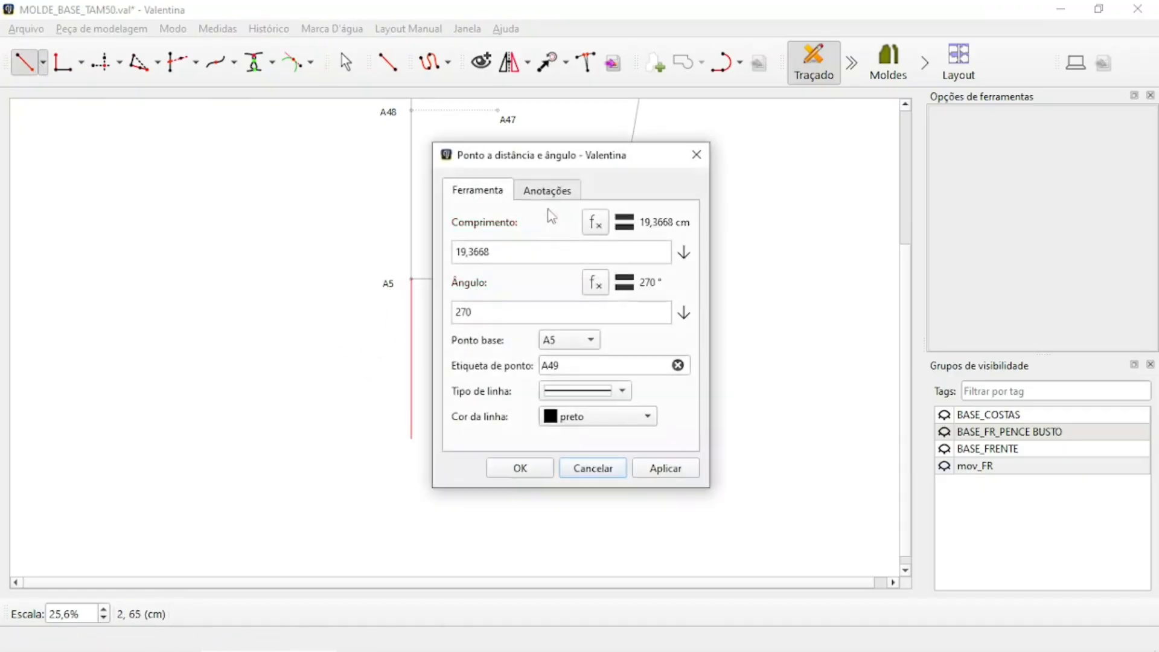
{"action": "left_click_drag", "start_coordinate": [553, 158], "coordinate": [714, 151]}
{"action": "double_click", "coordinate": [684, 243]}
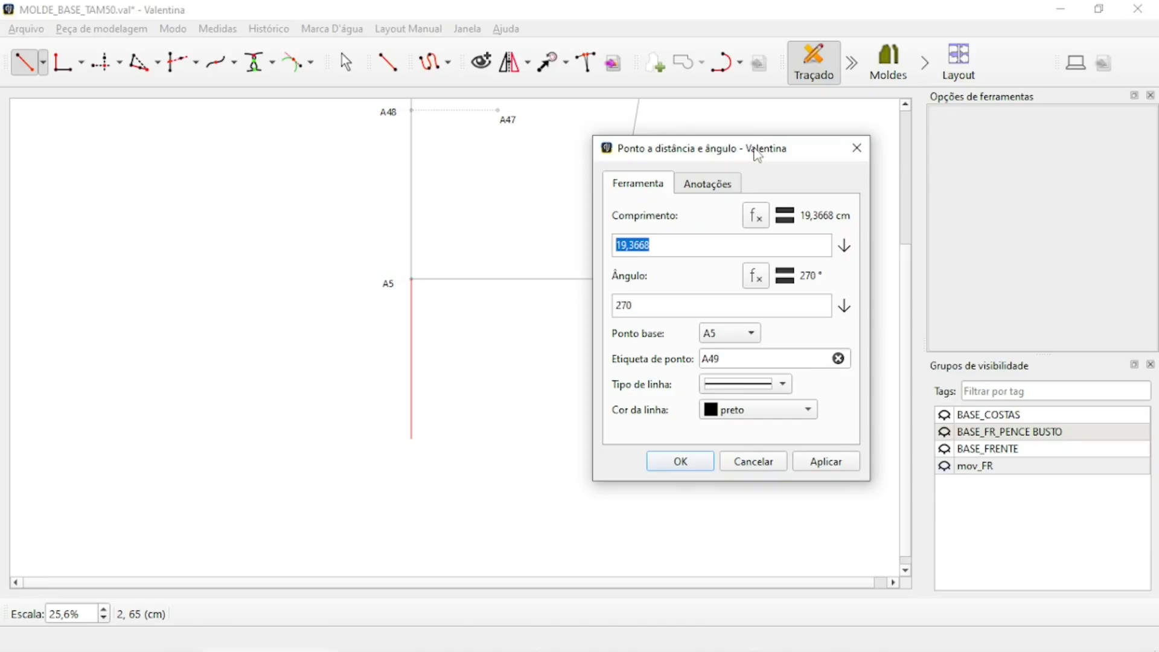
{"action": "type", "text": "22"}
{"action": "left_click", "coordinate": [790, 390]}
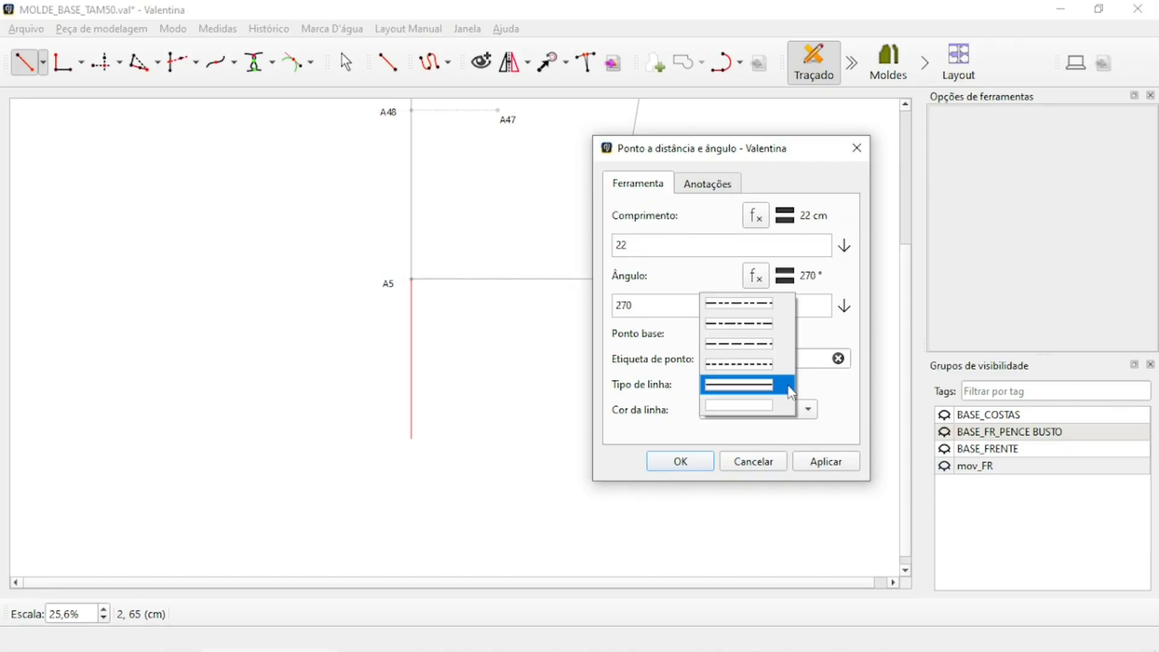
{"action": "left_click", "coordinate": [768, 390]}
{"action": "left_click", "coordinate": [825, 461]}
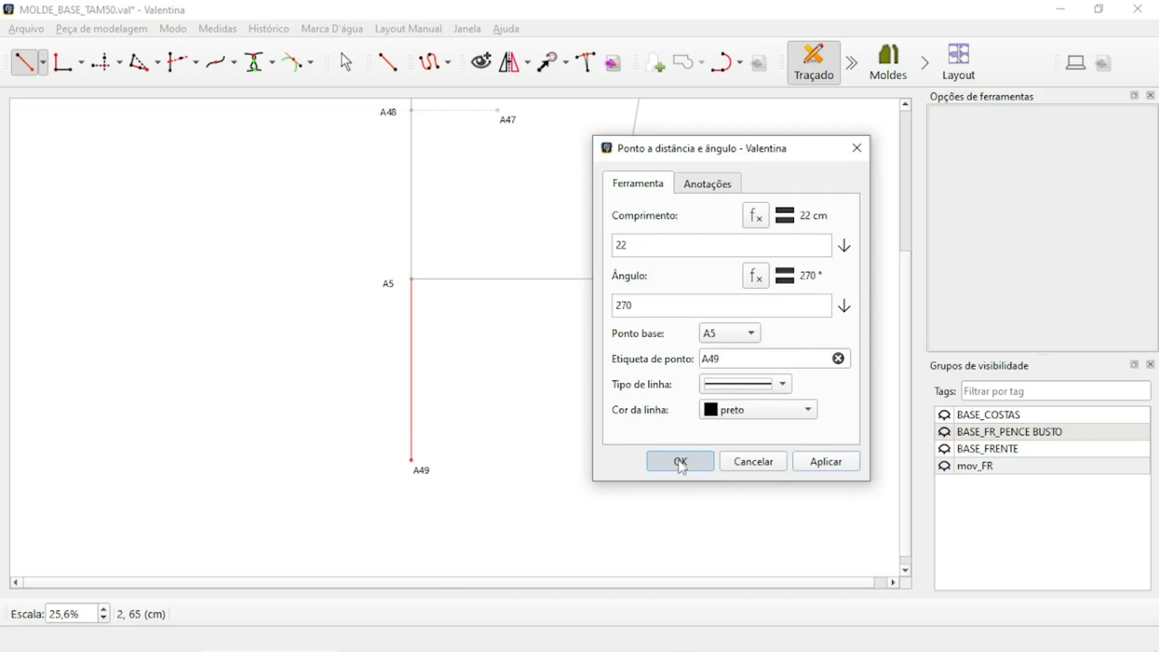
{"action": "left_click", "coordinate": [680, 462]}
Create a point 27,5 cm from A49 at 0°, joined by a solid line
{"action": "left_click", "coordinate": [25, 63]}
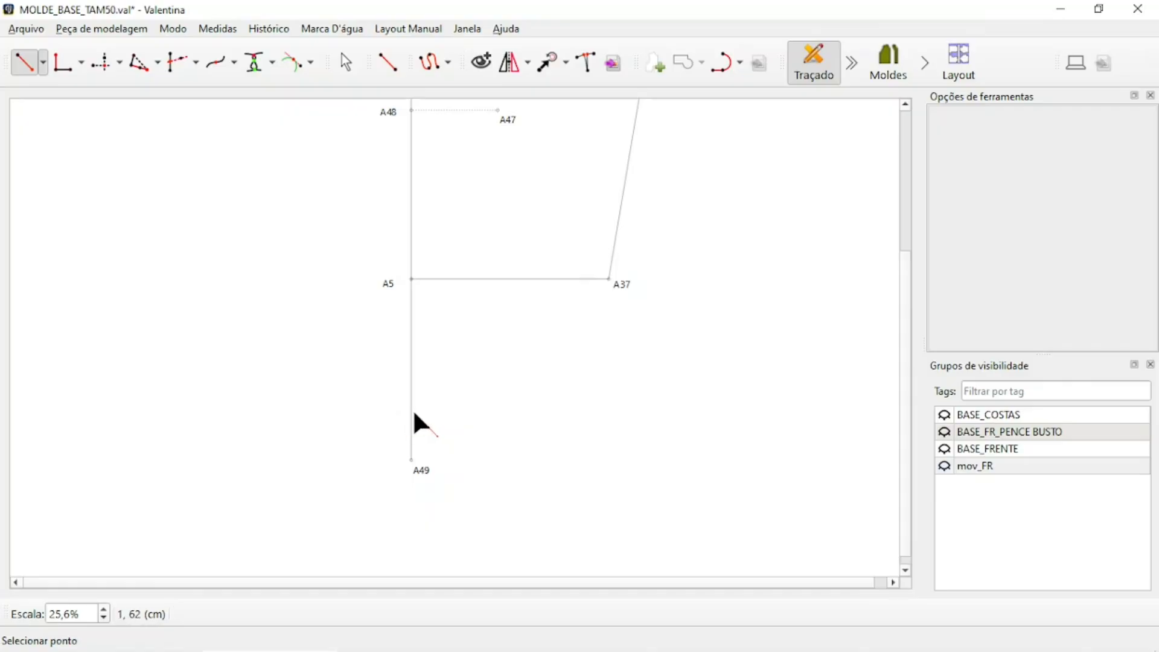
{"action": "left_click", "coordinate": [423, 469]}
{"action": "left_click", "coordinate": [629, 469], "text": "shift"}
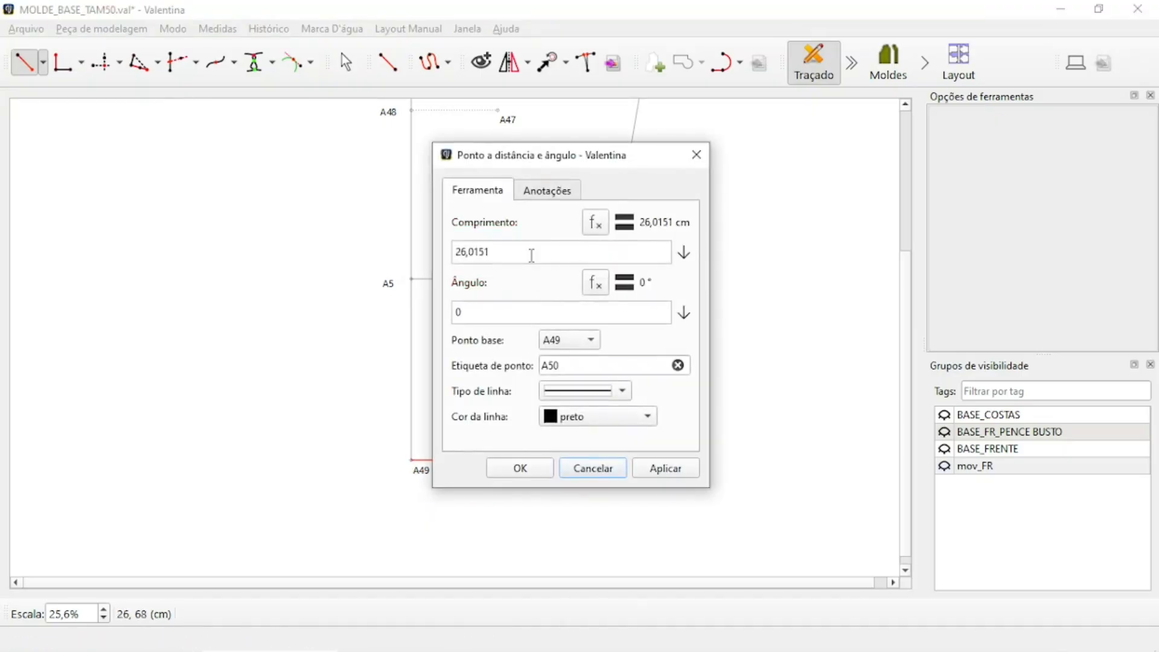
{"action": "type", "text": "27,5"}
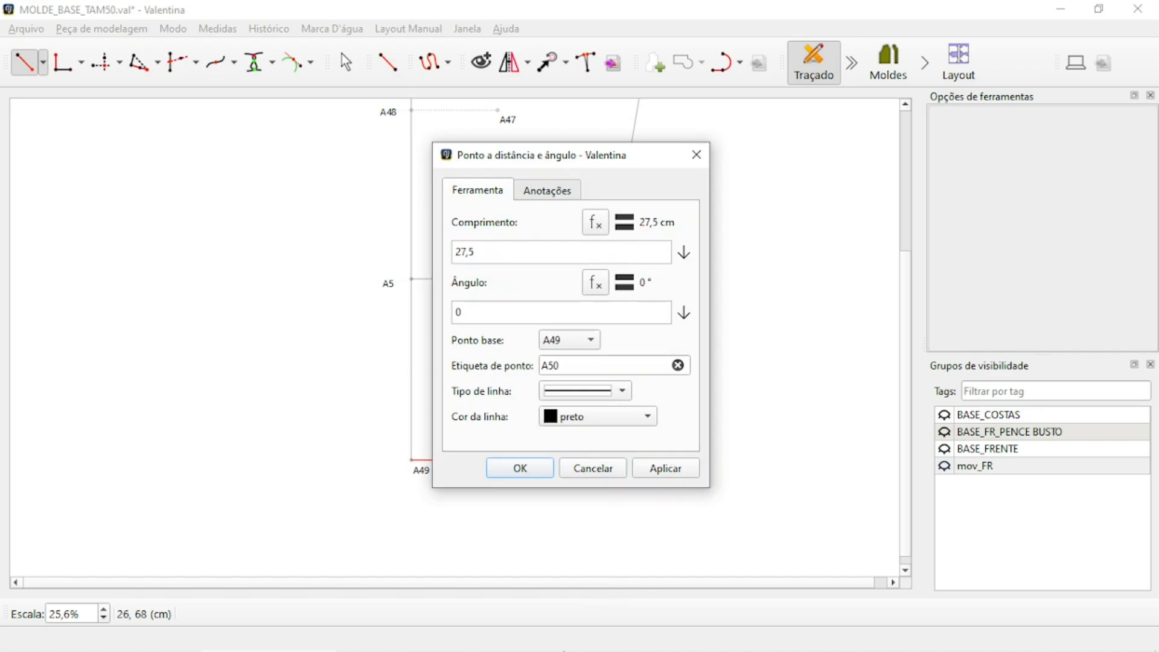
{"action": "left_click", "coordinate": [518, 470]}
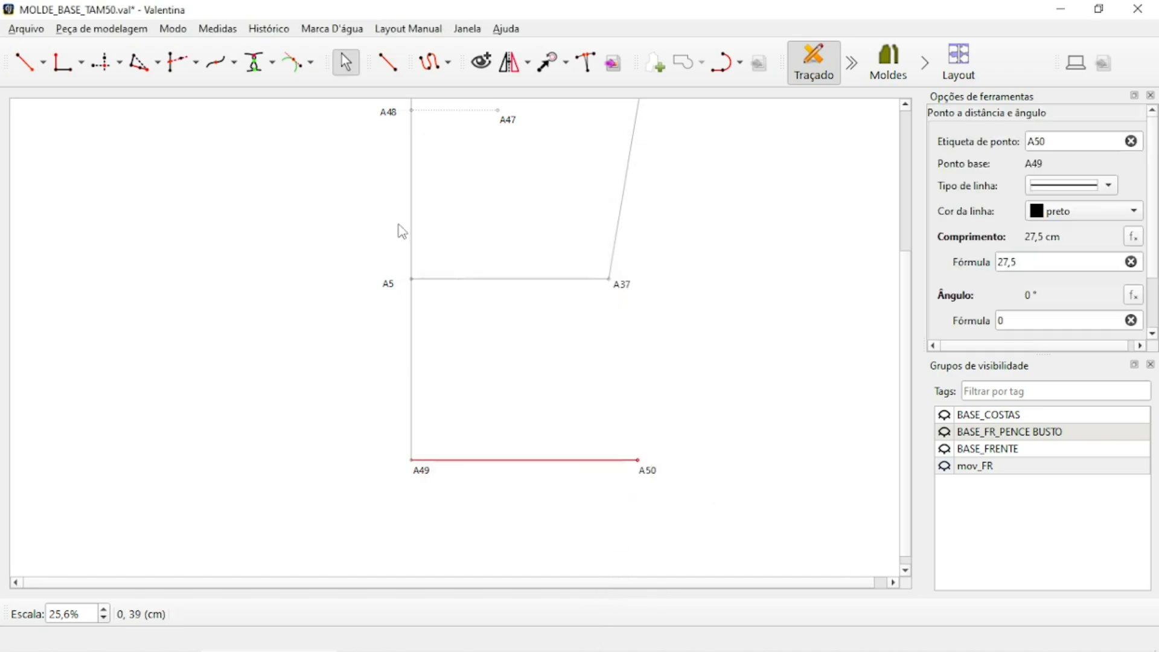
Draw a line between points A37 and A50 and set its line type to dotted
{"action": "scroll", "coordinate": [440, 269], "scroll_direction": "down", "scroll_amount": 2}
{"action": "scroll", "coordinate": [544, 305], "scroll_direction": "up", "scroll_amount": 3}
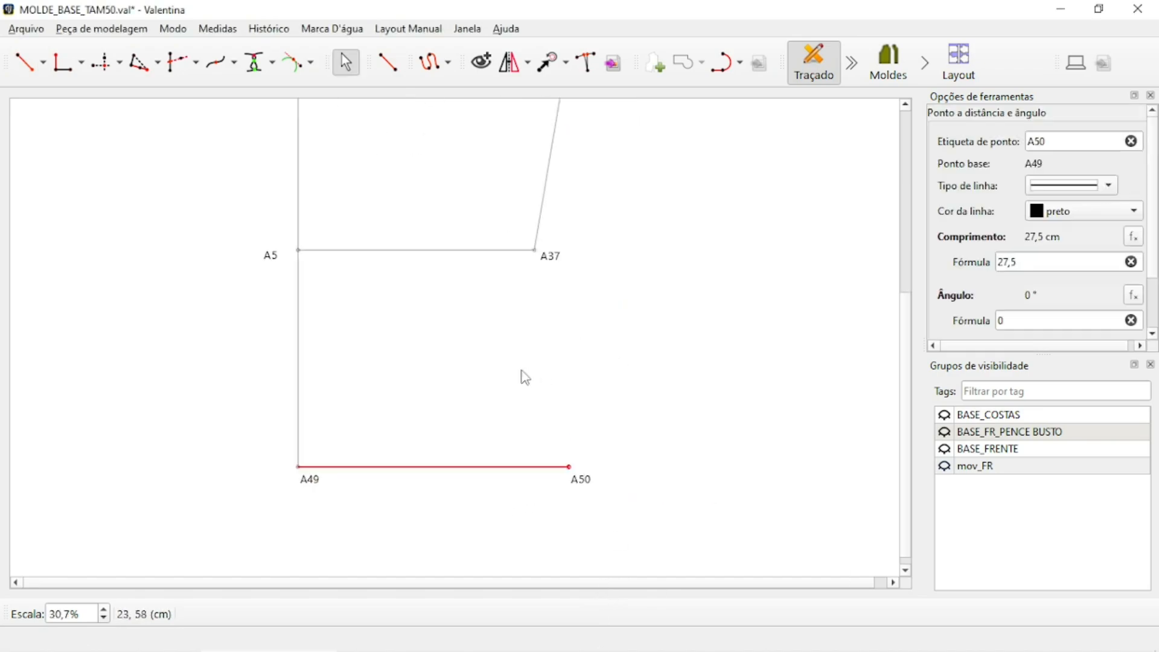
{"action": "scroll", "coordinate": [519, 369], "scroll_direction": "up", "scroll_amount": 1}
{"action": "left_click", "coordinate": [390, 65]}
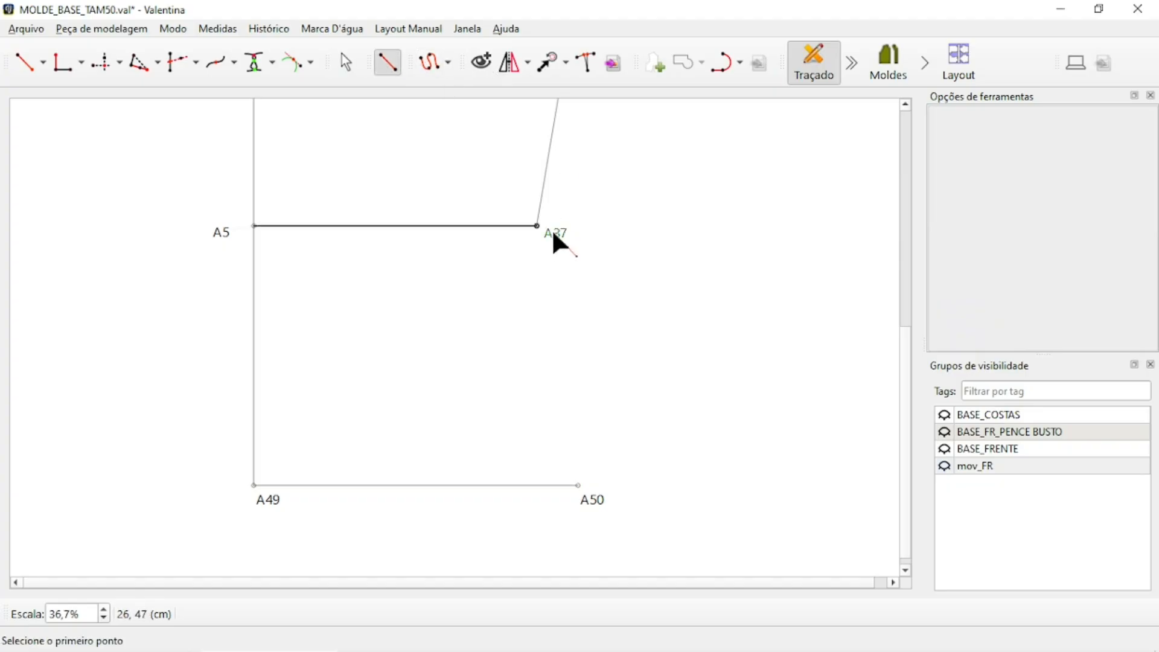
{"action": "left_click", "coordinate": [537, 226]}
{"action": "left_click", "coordinate": [578, 485]}
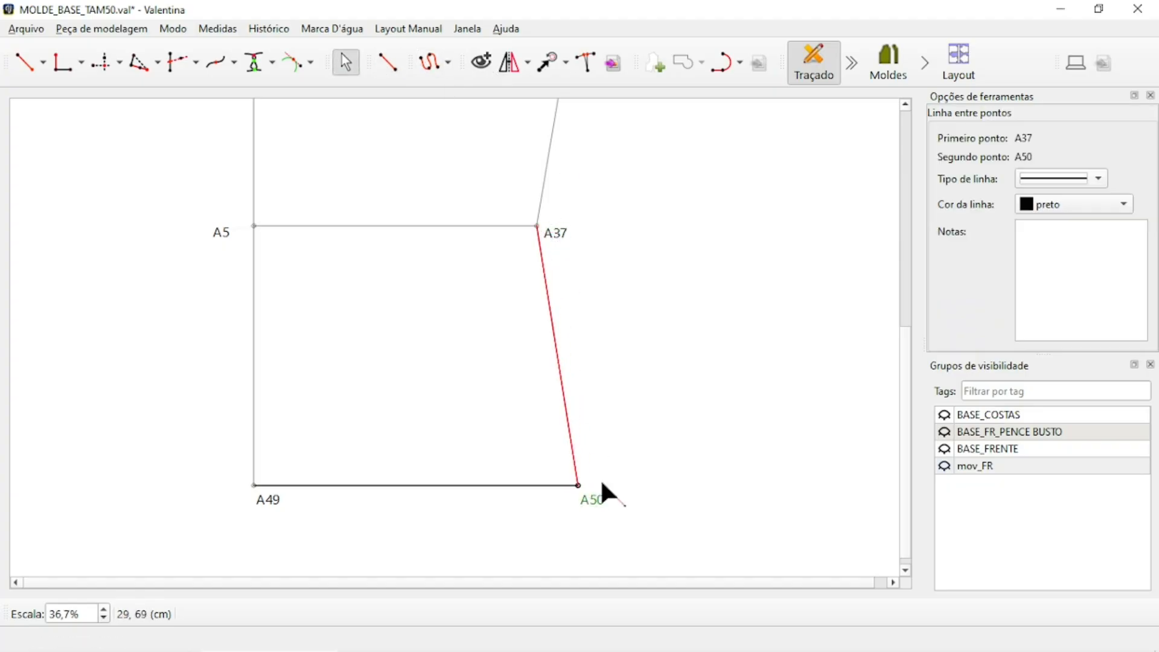
{"action": "left_click", "coordinate": [1074, 179]}
{"action": "left_click", "coordinate": [1059, 158]}
{"action": "left_click", "coordinate": [723, 286]}
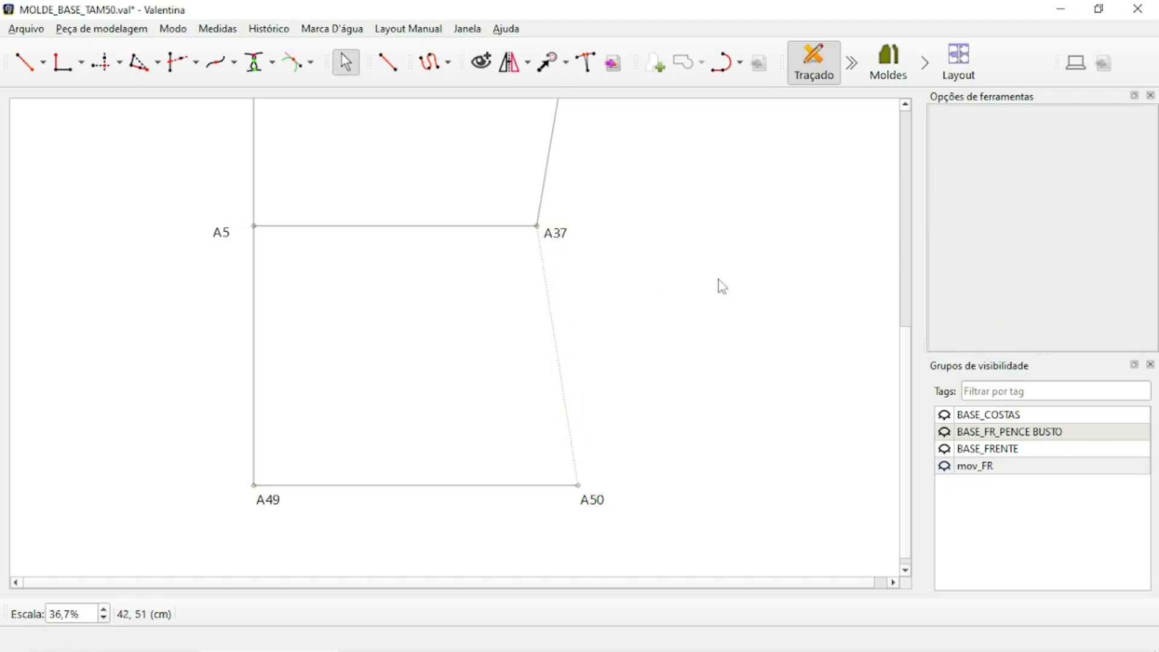
Draw a simple curve from point A37 to point A50 for the side seam below the waist
{"action": "left_click", "coordinate": [449, 63]}
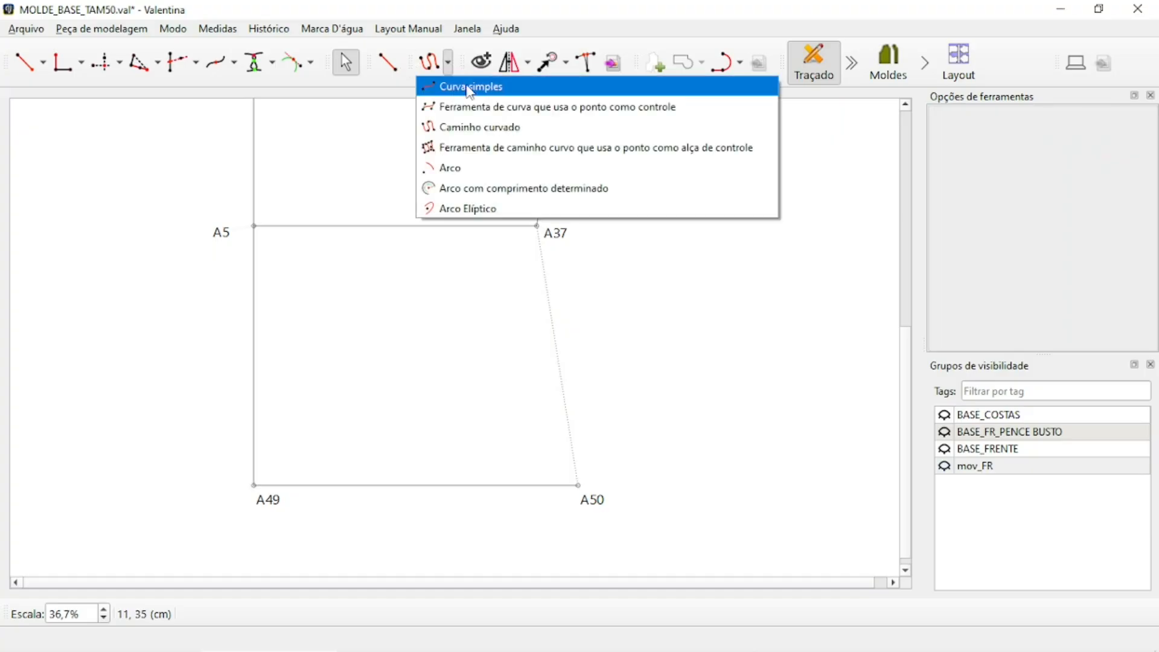
{"action": "left_click", "coordinate": [466, 87]}
{"action": "left_click", "coordinate": [553, 231]}
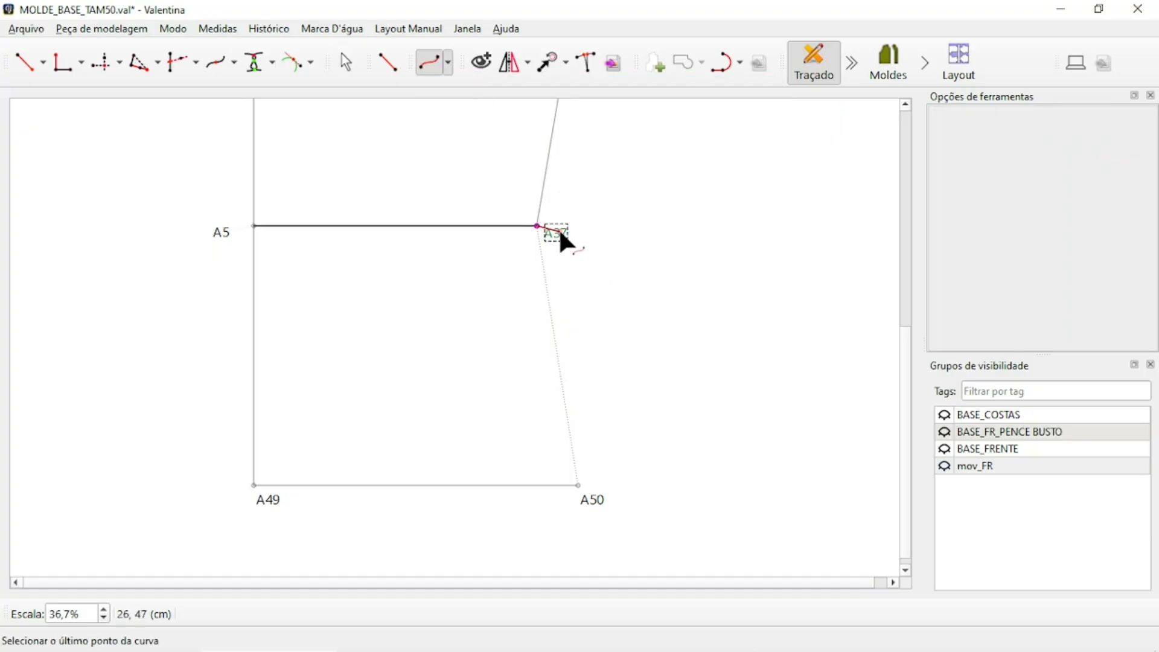
{"action": "left_click", "coordinate": [585, 507]}
{"action": "key", "text": "Return"}
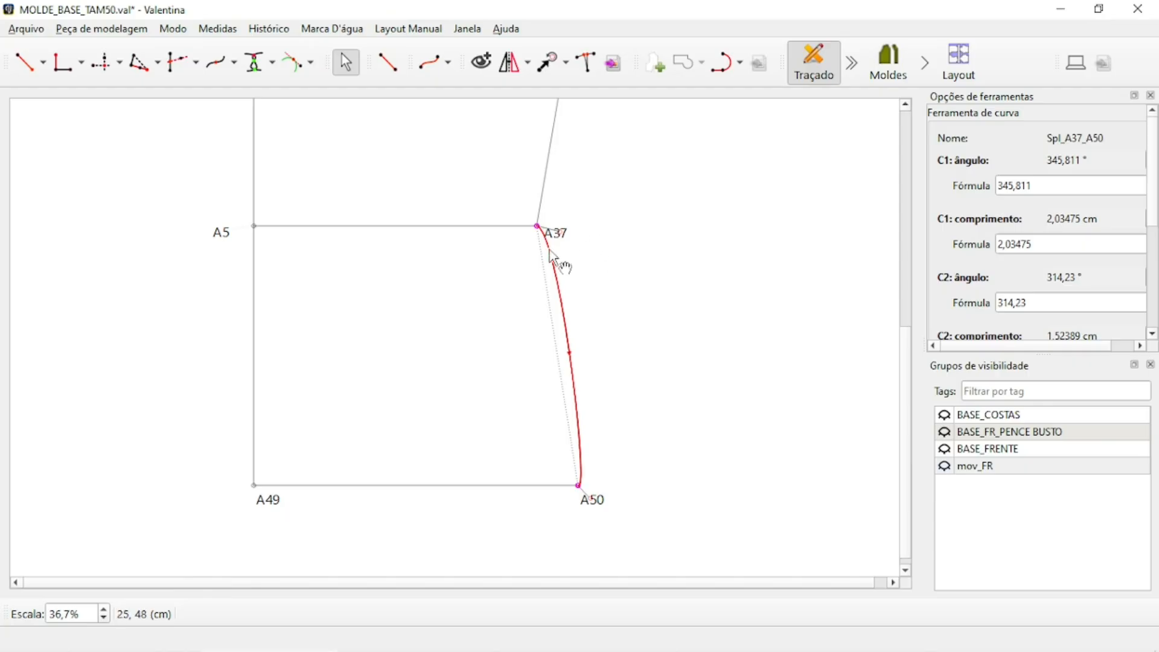
Reshape the A37–A50 curve with its control handles, about 279,3° and 5,5 cm at A37, and about 93,6° and 8,6 cm at A50
{"action": "scroll", "coordinate": [563, 488], "scroll_direction": "down", "scroll_amount": 5}
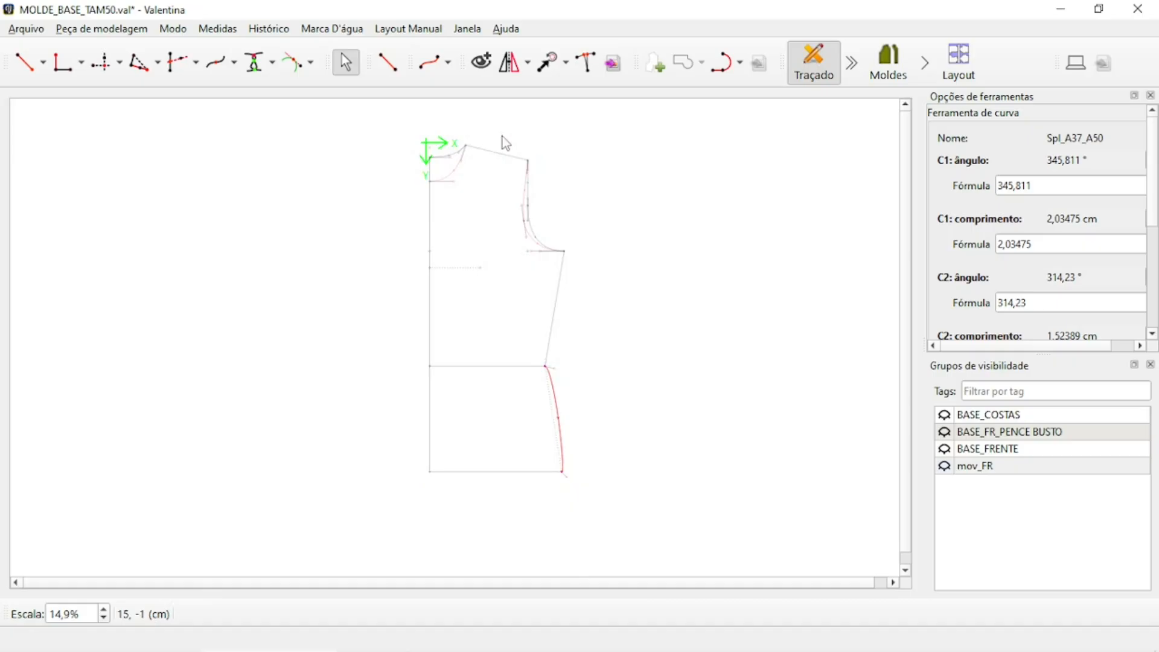
{"action": "scroll", "coordinate": [506, 143], "scroll_direction": "up", "scroll_amount": 4}
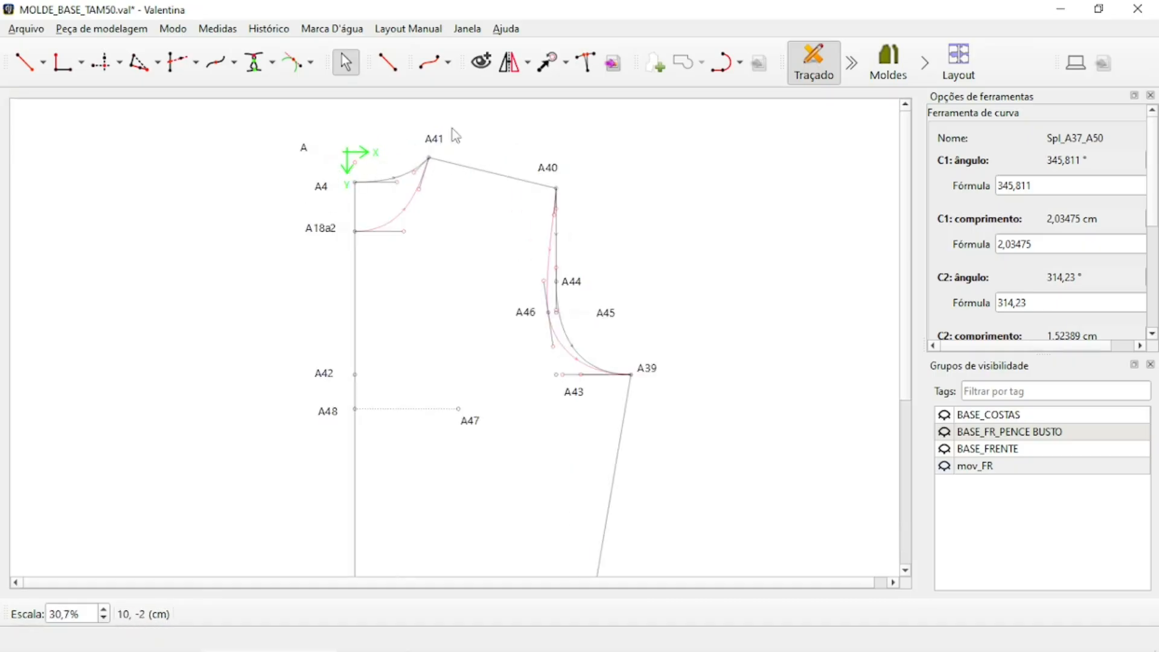
{"action": "scroll", "coordinate": [664, 377], "scroll_direction": "down", "scroll_amount": 4}
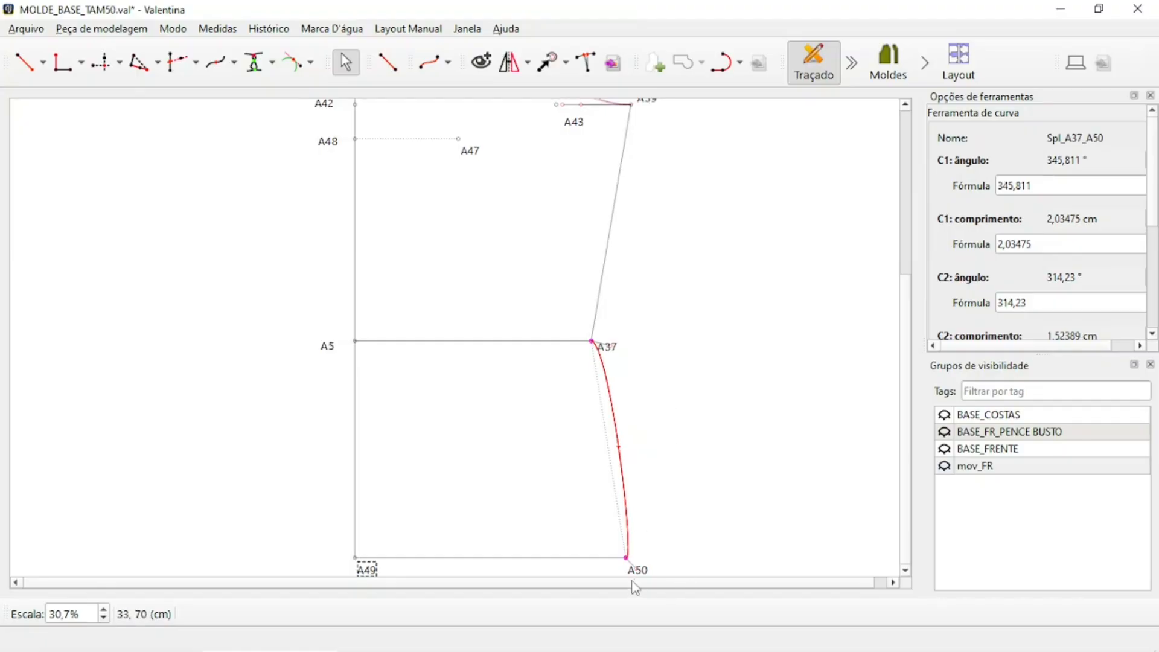
{"action": "scroll", "coordinate": [600, 471], "scroll_direction": "down", "scroll_amount": 2, "text": "ctrl"}
{"action": "scroll", "coordinate": [575, 432], "scroll_direction": "up", "scroll_amount": 4, "text": "ctrl"}
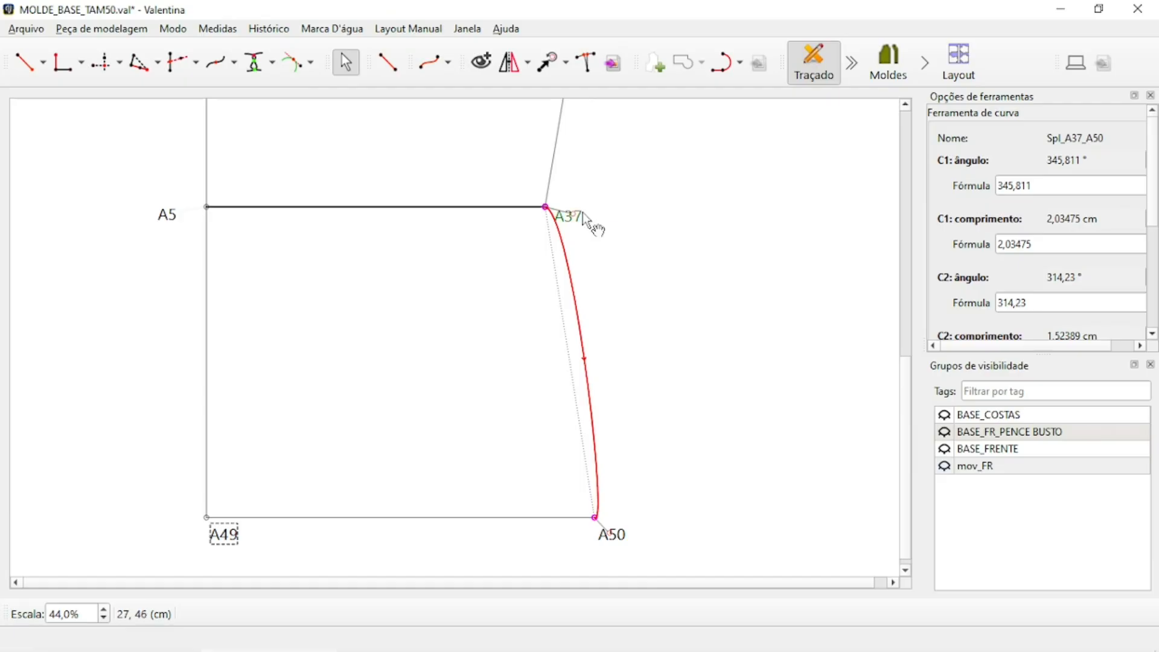
{"action": "left_click_drag", "start_coordinate": [579, 213], "coordinate": [560, 286]}
{"action": "scroll", "coordinate": [632, 488], "scroll_direction": "up", "scroll_amount": 1, "text": "ctrl"}
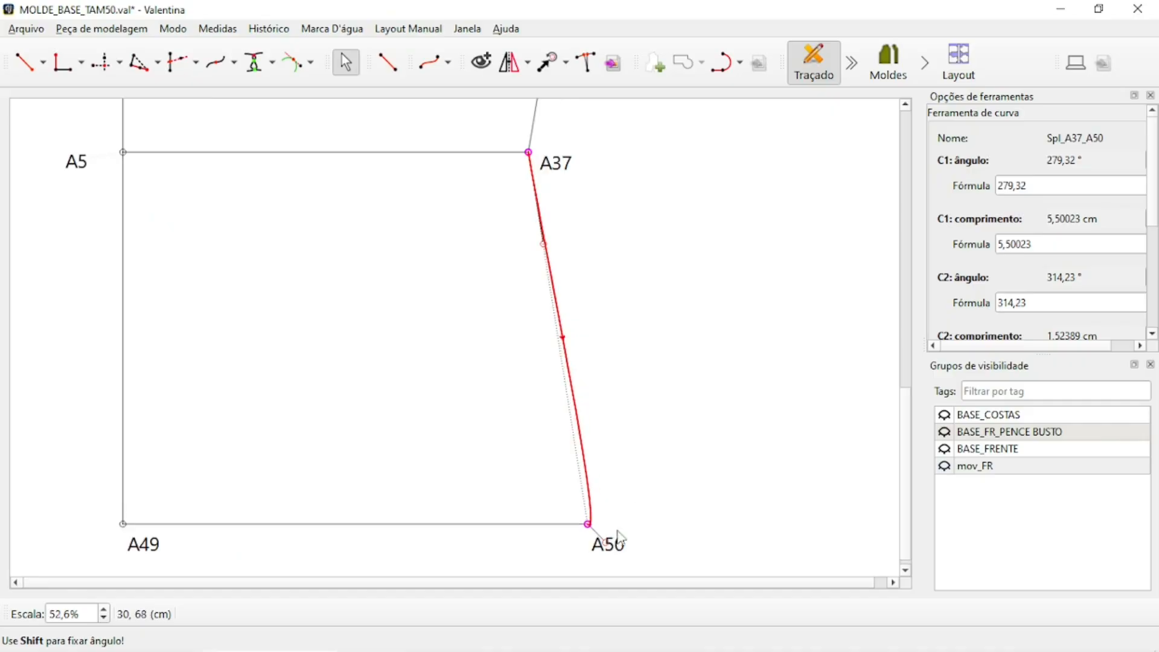
{"action": "left_click_drag", "start_coordinate": [607, 541], "coordinate": [582, 385]}
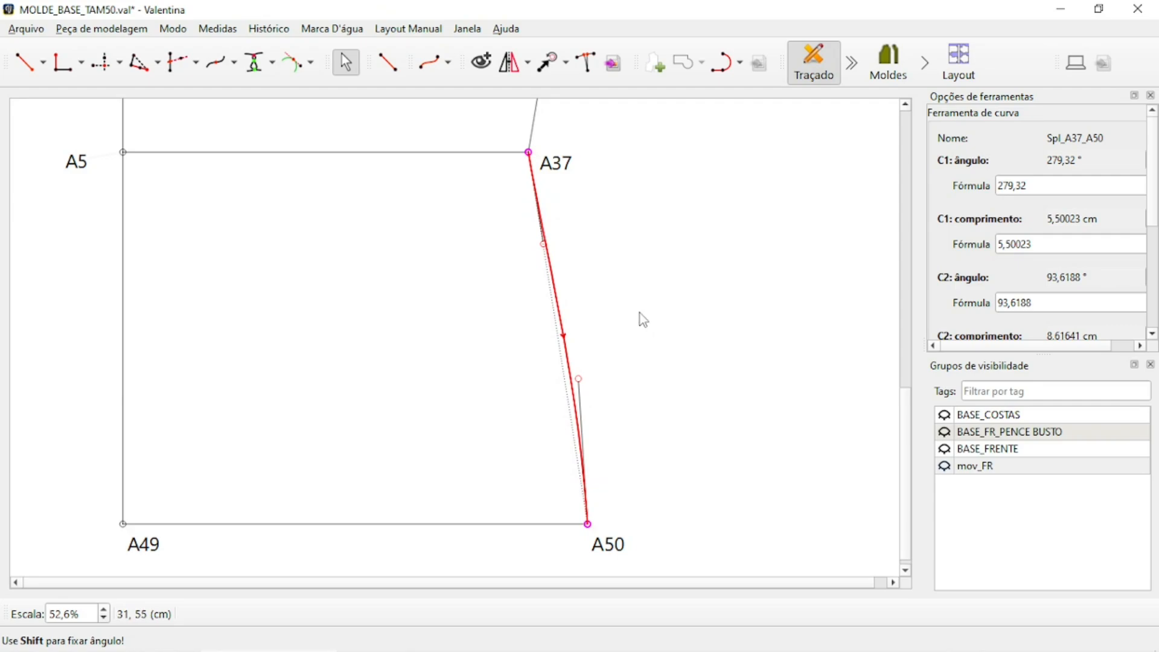
{"action": "key", "text": "Return"}
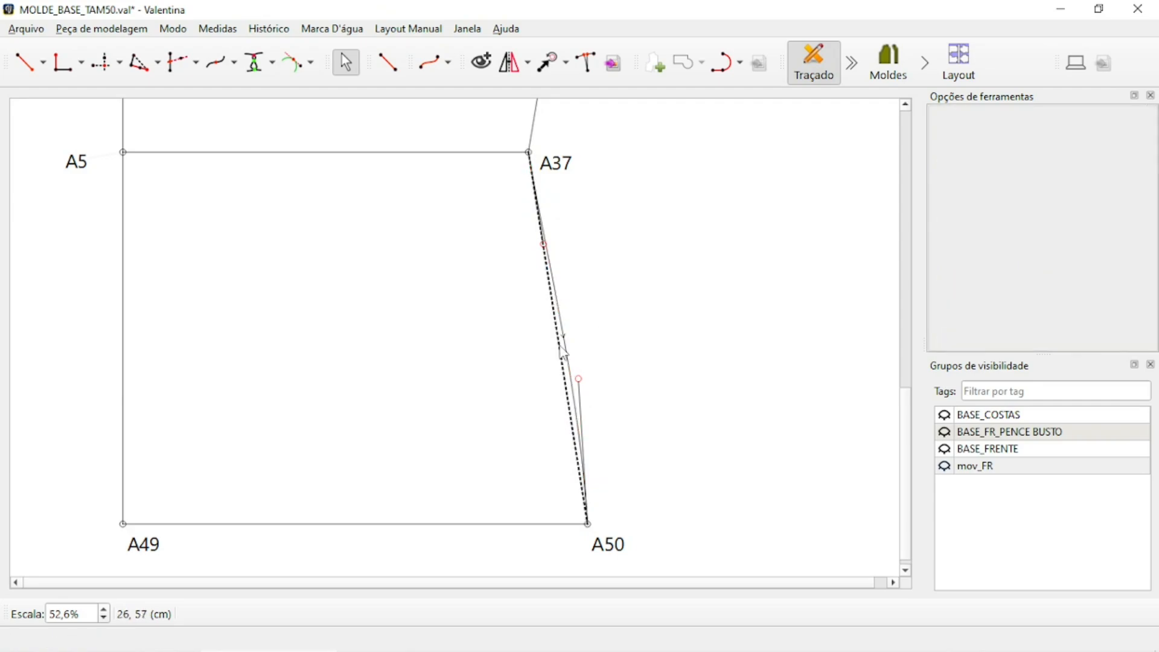
Delete the dotted straight line between A37 and A50, and save the pattern file
{"action": "left_click", "coordinate": [561, 352]}
{"action": "key", "text": "Delete"}
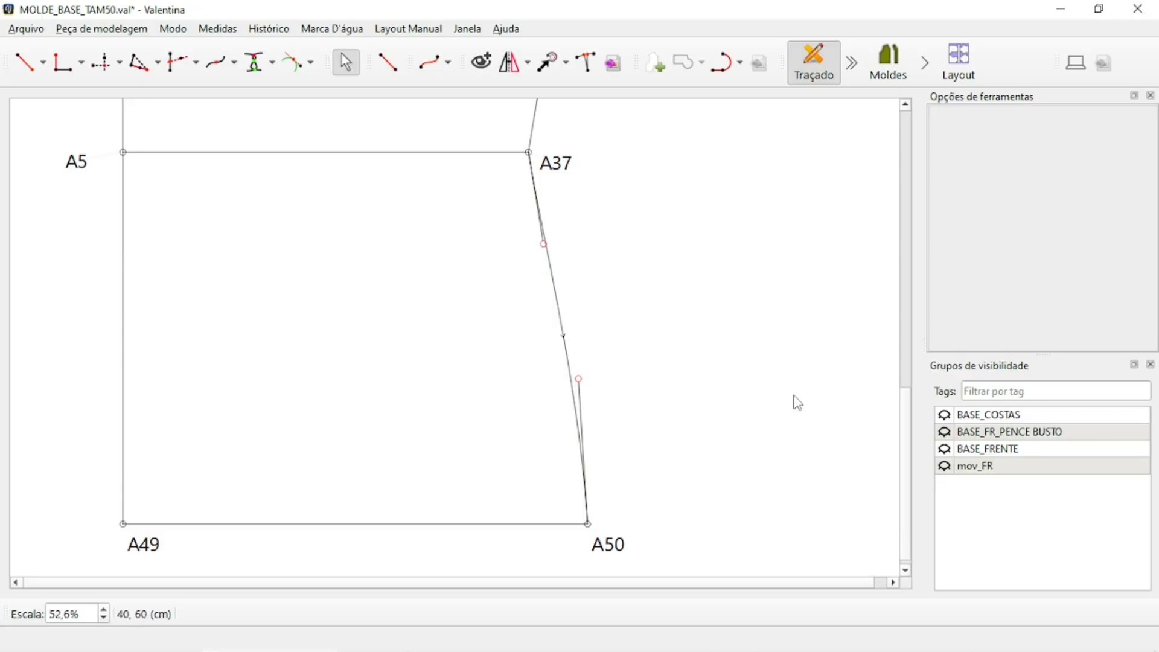
{"action": "scroll", "coordinate": [592, 481], "scroll_direction": "down", "scroll_amount": 2}
{"action": "scroll", "coordinate": [592, 480], "scroll_direction": "down", "scroll_amount": 3}
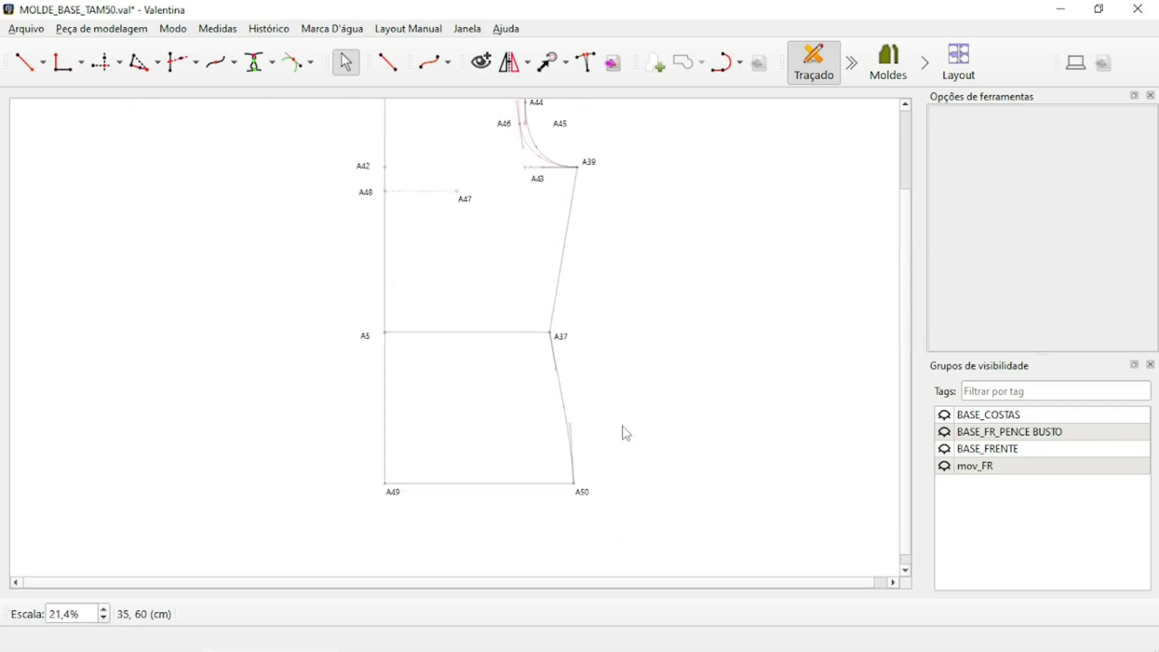
{"action": "scroll", "coordinate": [646, 304], "scroll_direction": "up", "scroll_amount": 1}
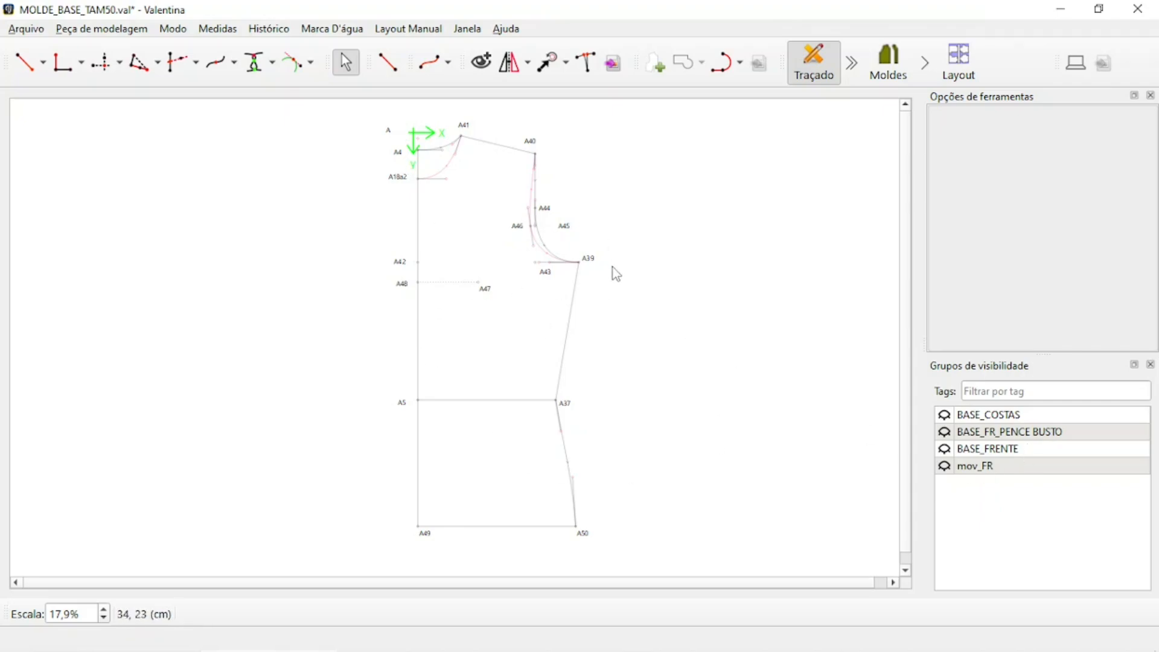
{"action": "key", "text": "ctrl+s"}
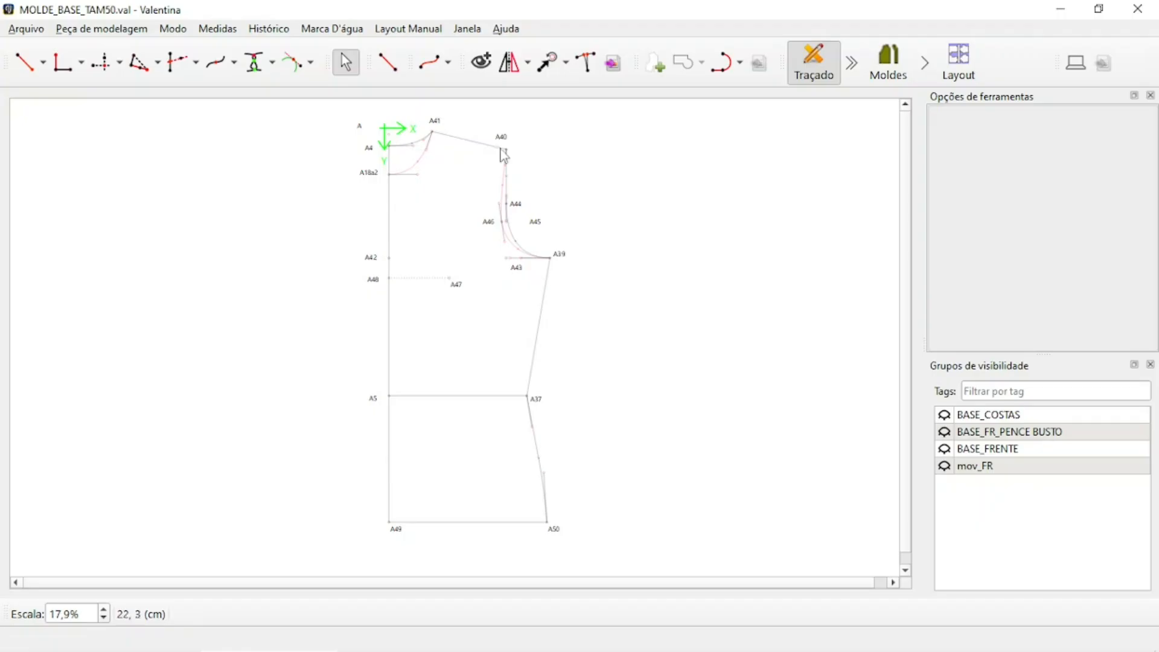
Create a visibility group named BASE_MALHA_CORPO from the body objects below the armhole, including points A42 and A39
{"action": "left_click", "coordinate": [479, 68]}
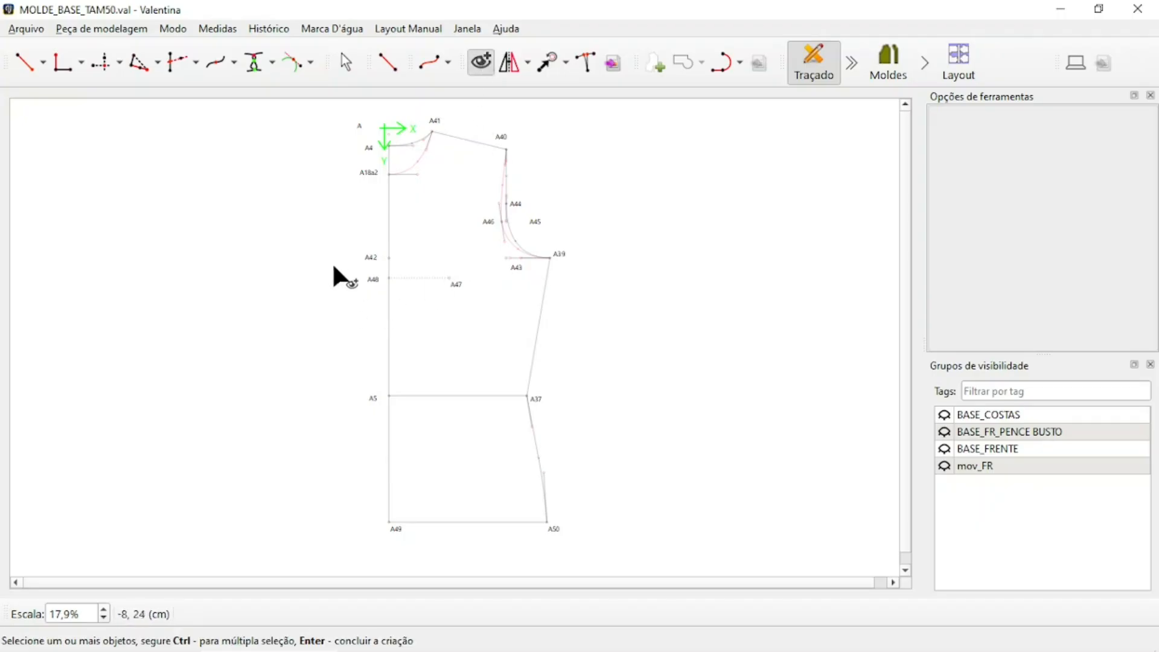
{"action": "left_click_drag", "start_coordinate": [313, 265], "coordinate": [657, 566]}
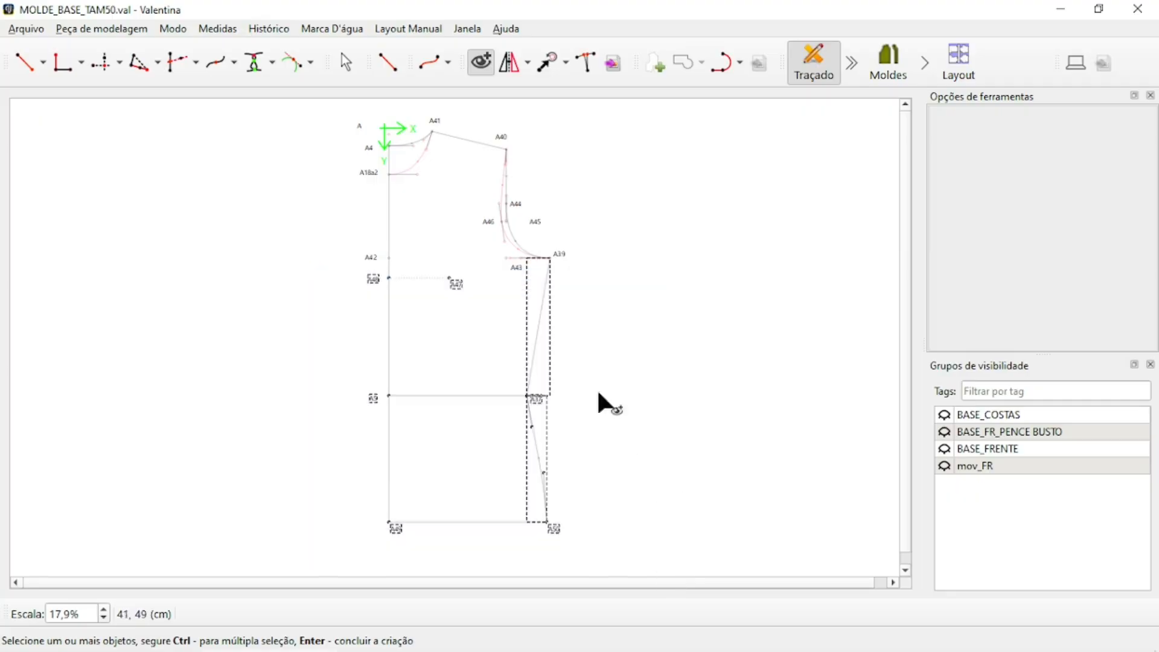
{"action": "left_click", "coordinate": [373, 258], "text": "ctrl"}
{"action": "left_click", "coordinate": [560, 256], "text": "ctrl"}
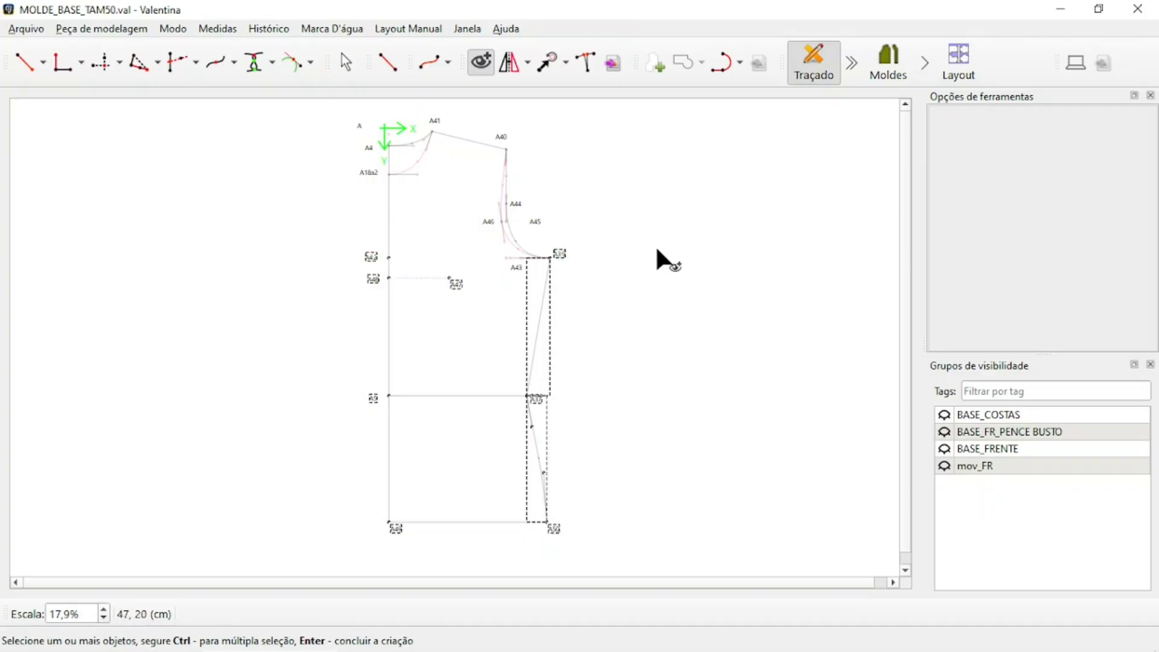
{"action": "key", "text": "Return"}
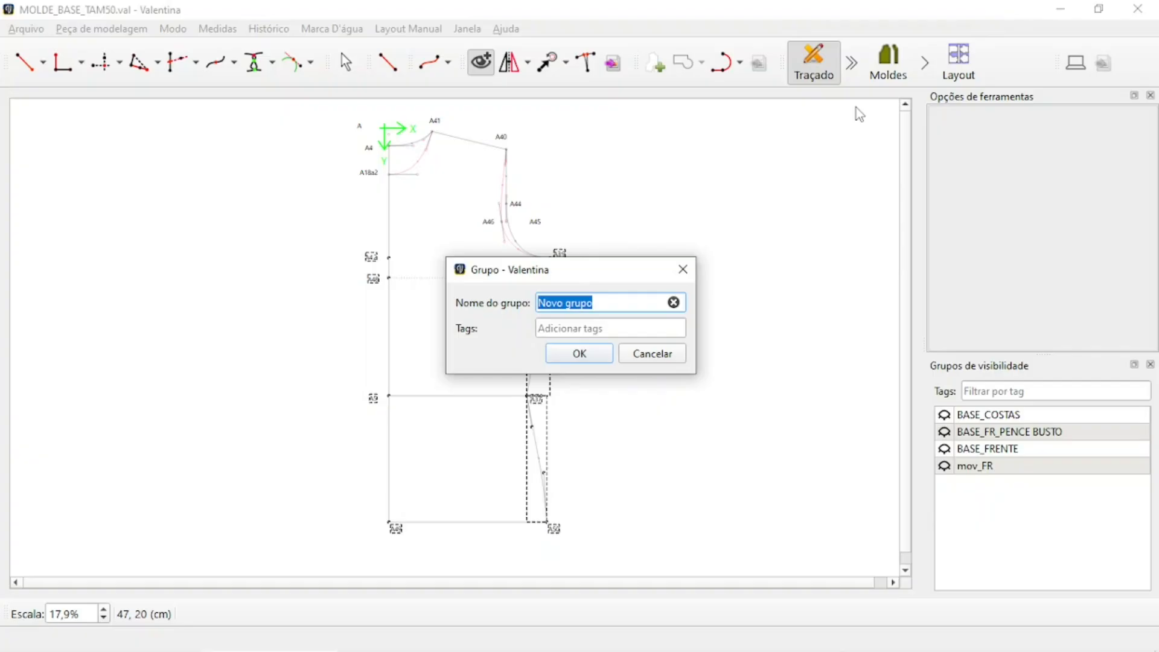
{"action": "type", "text": "BASE_MALHA_CORPO"}
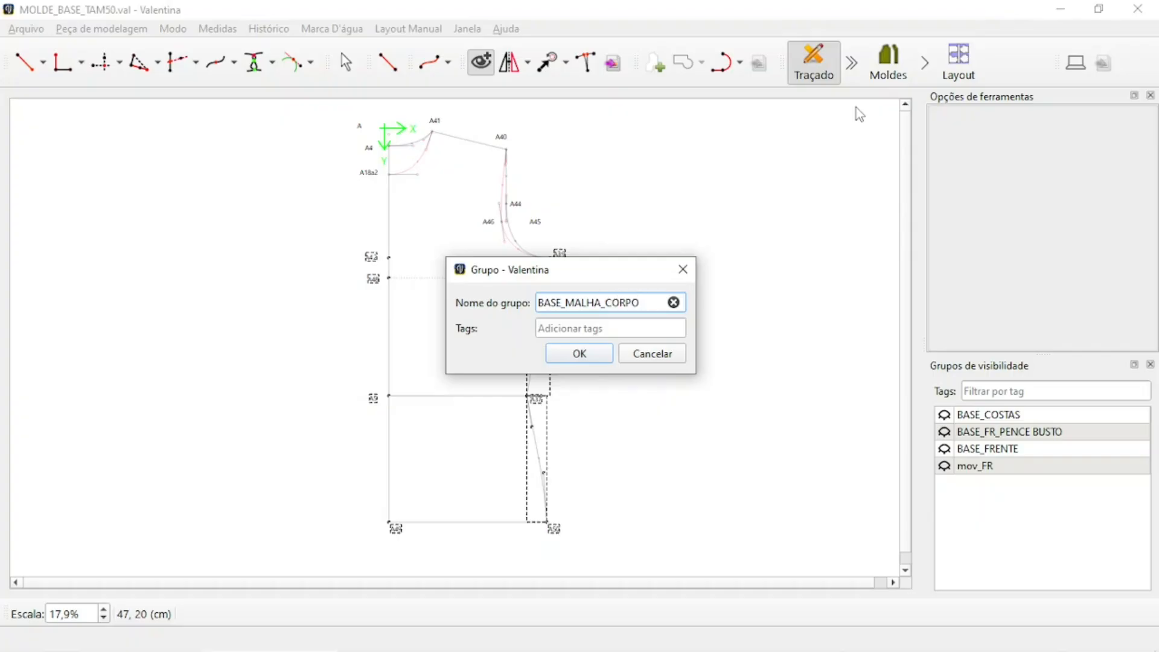
{"action": "key", "text": "Return"}
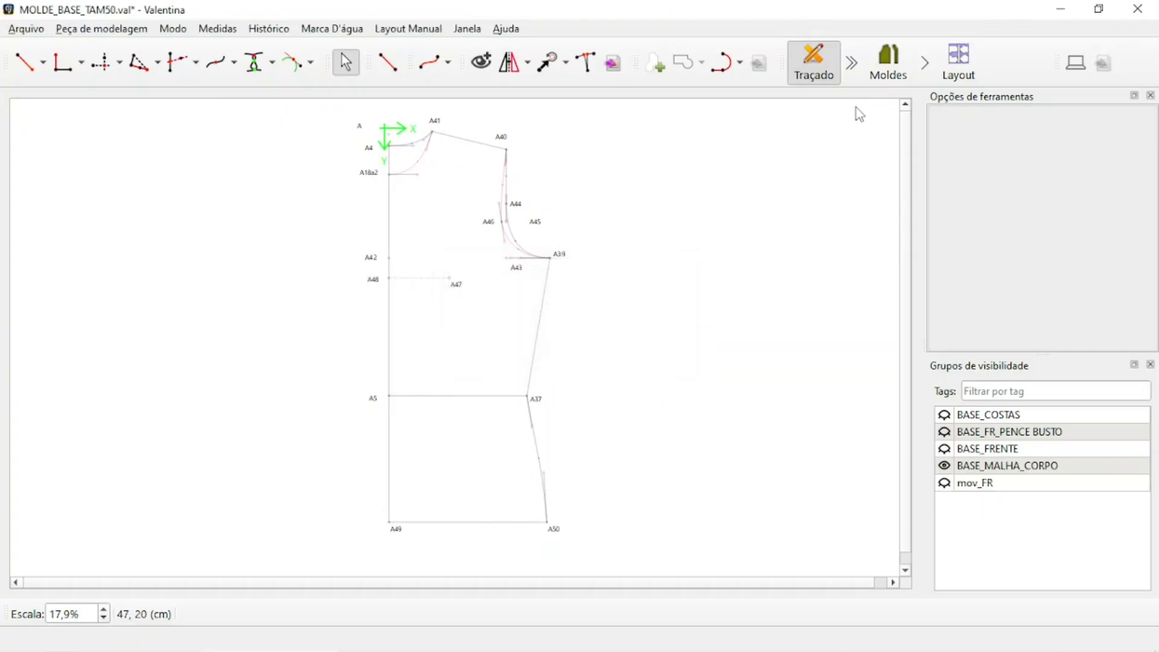
Toggle the visibility of the BASE_MALHA_CORPO group to check its contents, and leave it hidden
{"action": "left_click", "coordinate": [966, 471]}
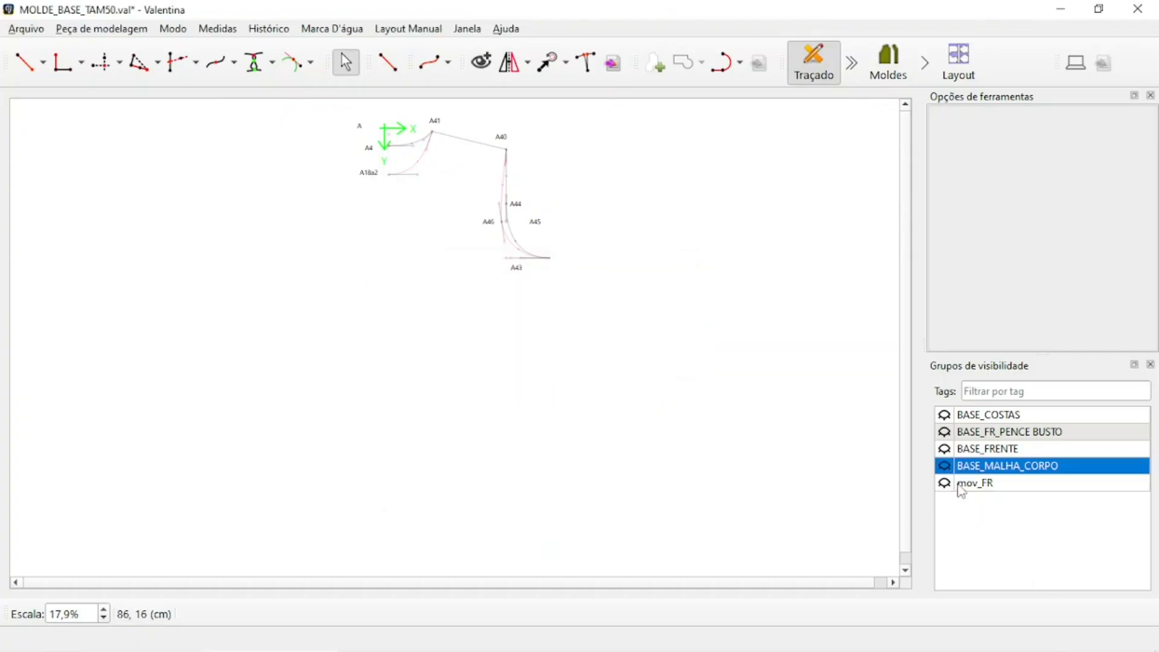
{"action": "left_click", "coordinate": [946, 467]}
{"action": "scroll", "coordinate": [515, 203], "scroll_direction": "down", "scroll_amount": 3}
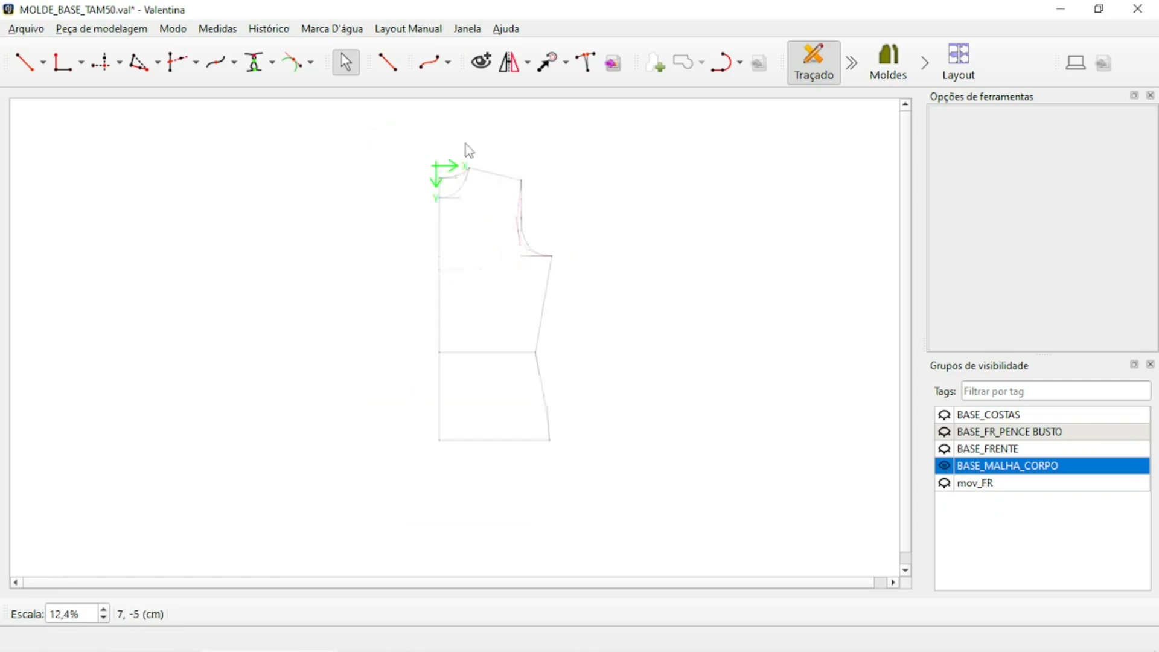
{"action": "scroll", "coordinate": [469, 150], "scroll_direction": "up", "scroll_amount": 4}
{"action": "left_click", "coordinate": [946, 467]}
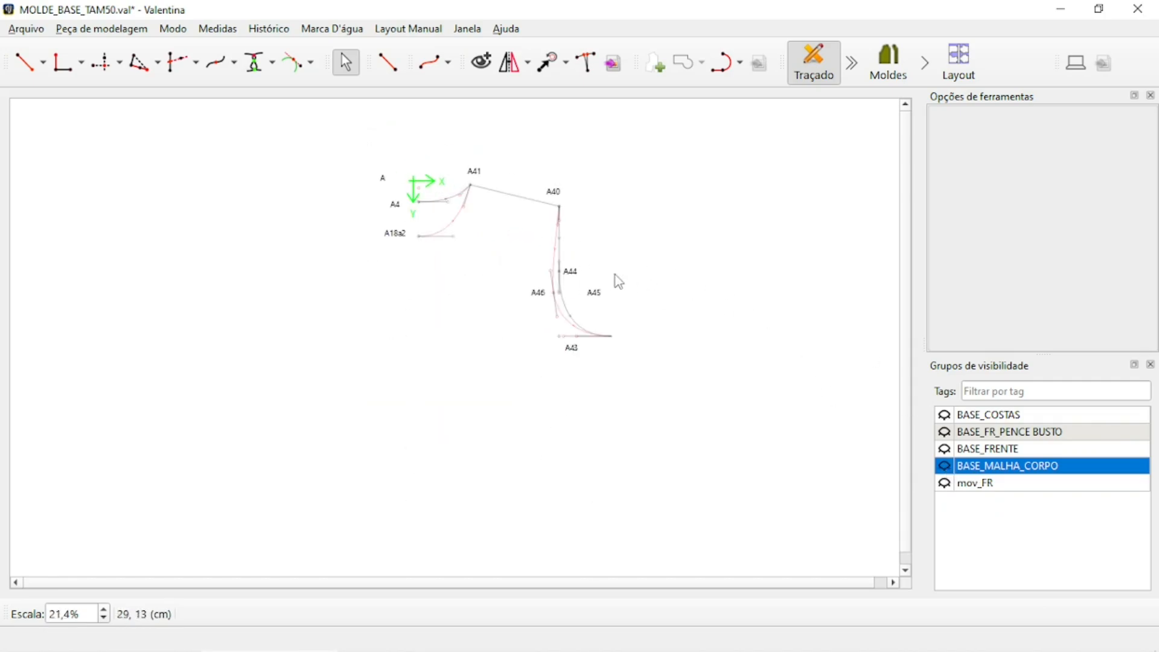
Group the neckline, shoulder and armhole objects in a visibility group named OMBROS_FR_CS
{"action": "scroll", "coordinate": [615, 268], "scroll_direction": "up", "scroll_amount": 1}
{"action": "left_click", "coordinate": [478, 72]}
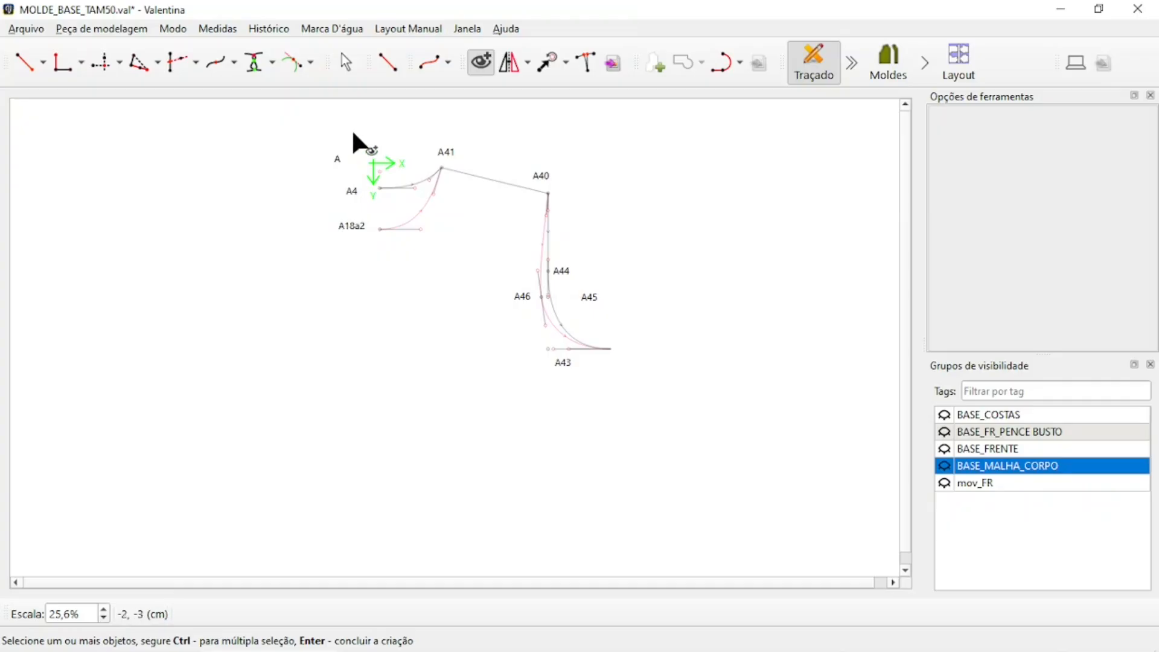
{"action": "left_click_drag", "start_coordinate": [350, 134], "coordinate": [653, 403]}
{"action": "key", "text": "Return"}
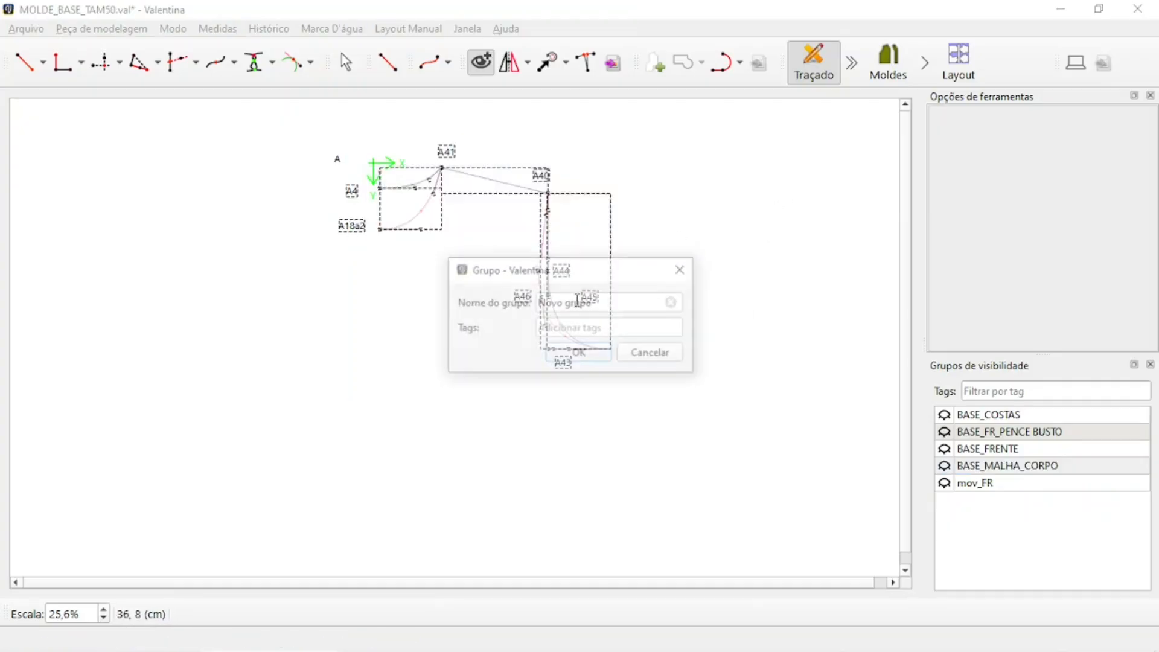
{"action": "type", "text": "OMBROS_FR_CS"}
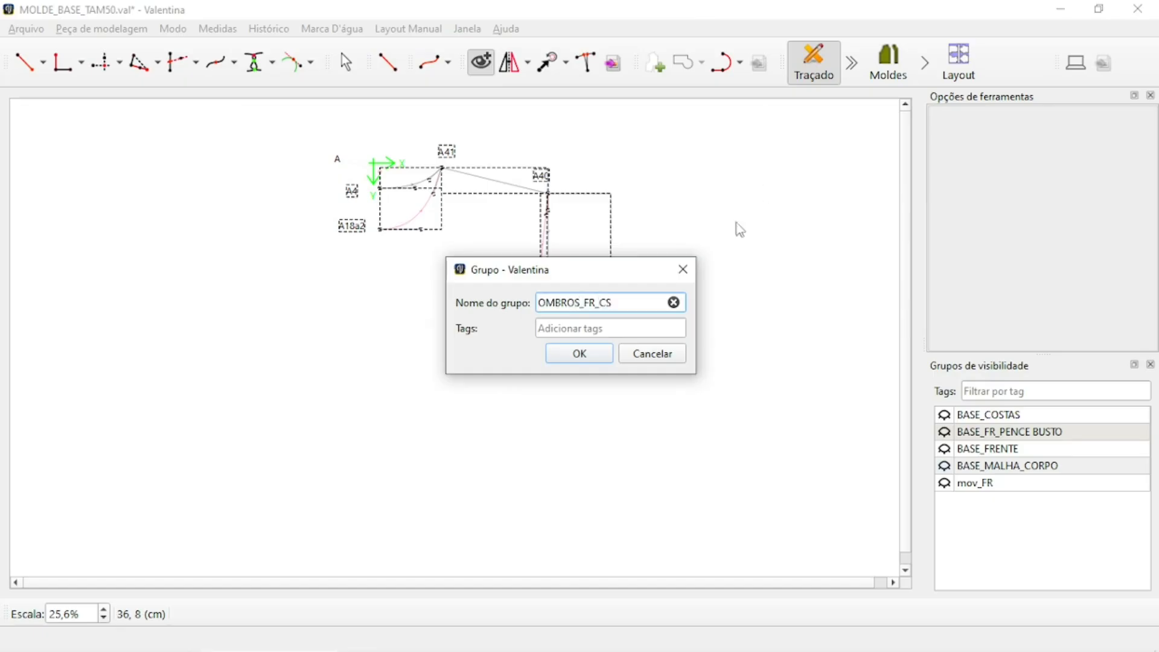
{"action": "left_click", "coordinate": [562, 361]}
Toggle the OMBROS_FR_CS group off and on to check it, and show the BASE_MALHA_CORPO group again
{"action": "left_click", "coordinate": [945, 500]}
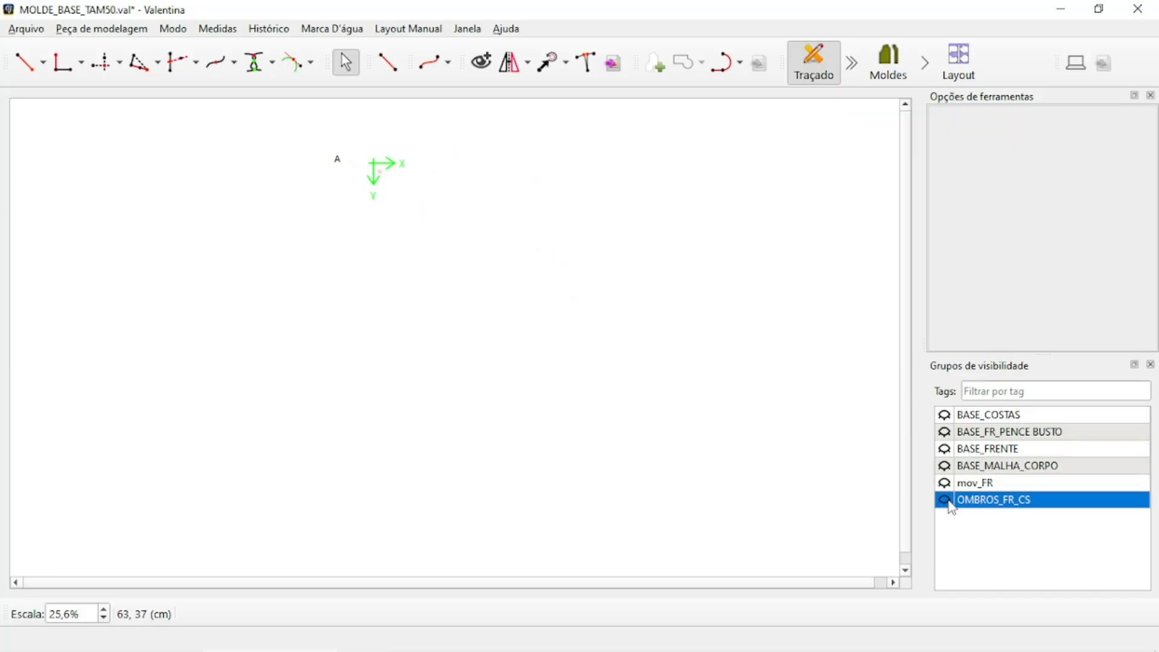
{"action": "left_click", "coordinate": [945, 500]}
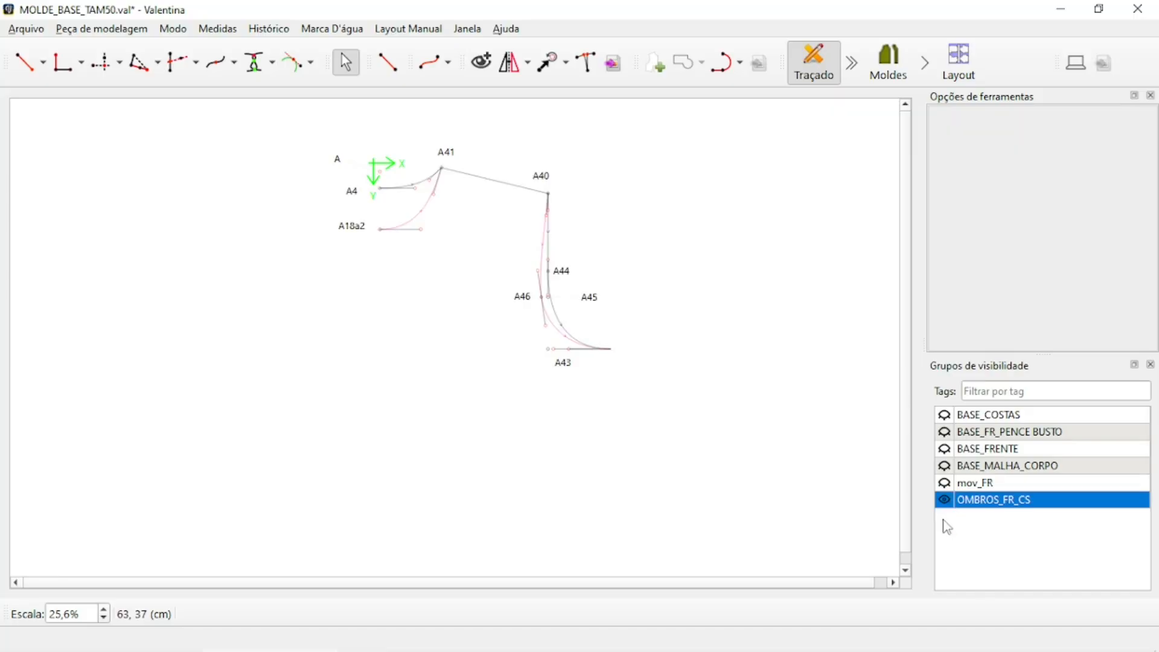
{"action": "left_click", "coordinate": [945, 466]}
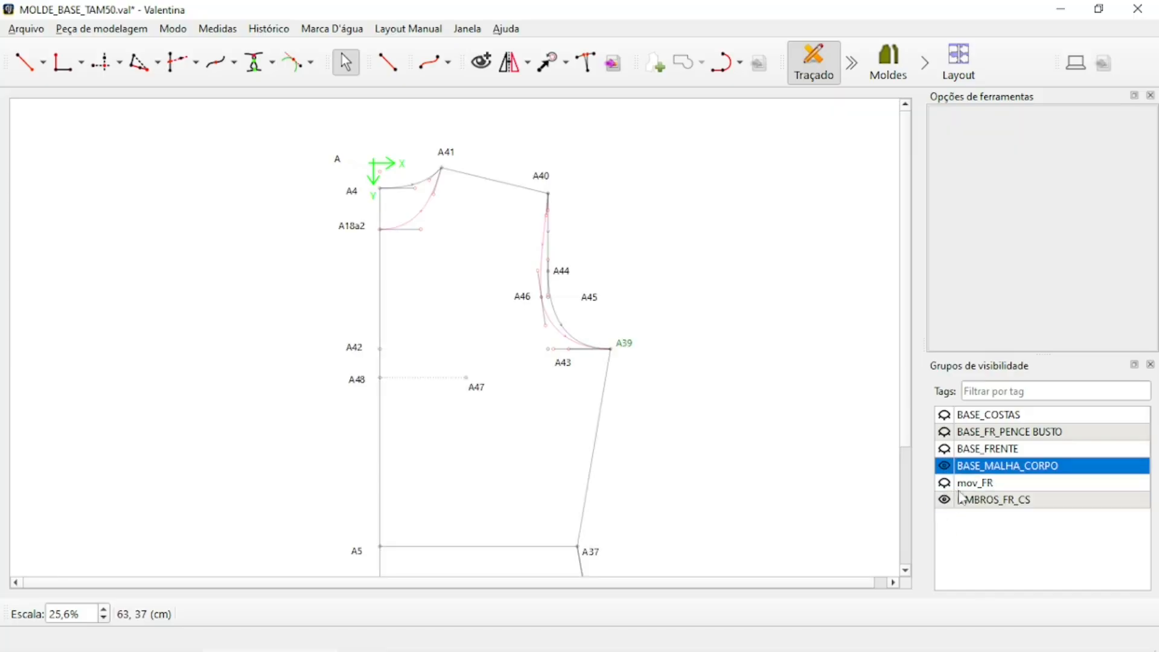
{"action": "scroll", "coordinate": [411, 181], "scroll_direction": "down", "scroll_amount": 3, "text": "ctrl"}
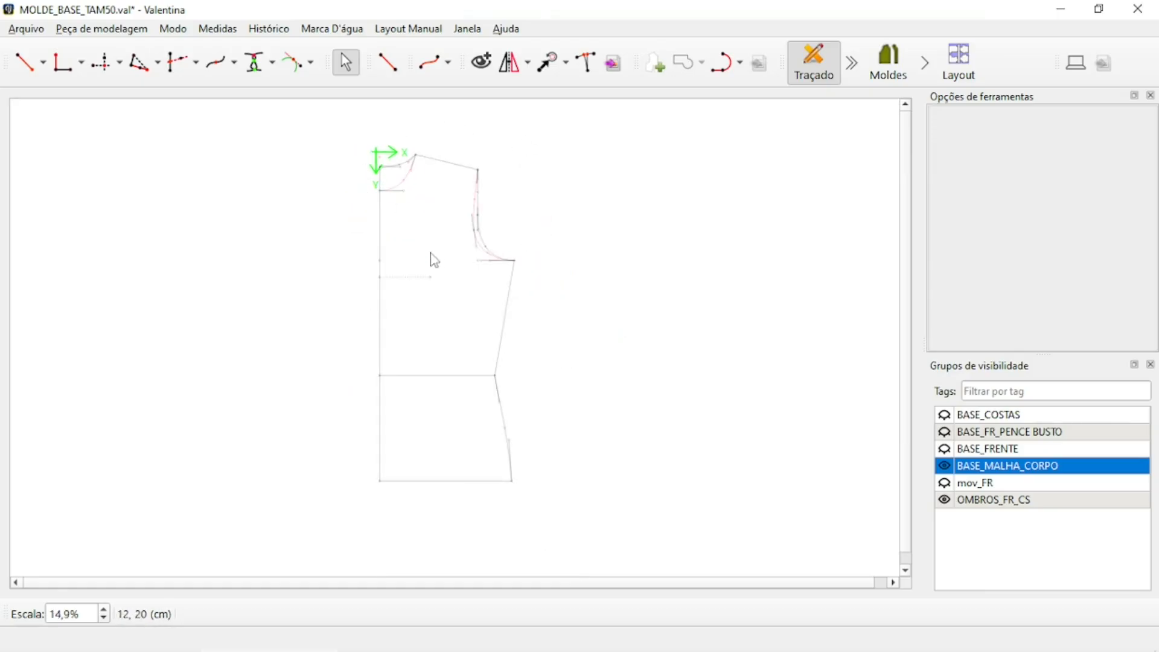
{"action": "scroll", "coordinate": [375, 208], "scroll_direction": "up", "scroll_amount": 3, "text": "ctrl"}
{"action": "scroll", "coordinate": [413, 145], "scroll_direction": "up", "scroll_amount": 5, "text": "ctrl"}
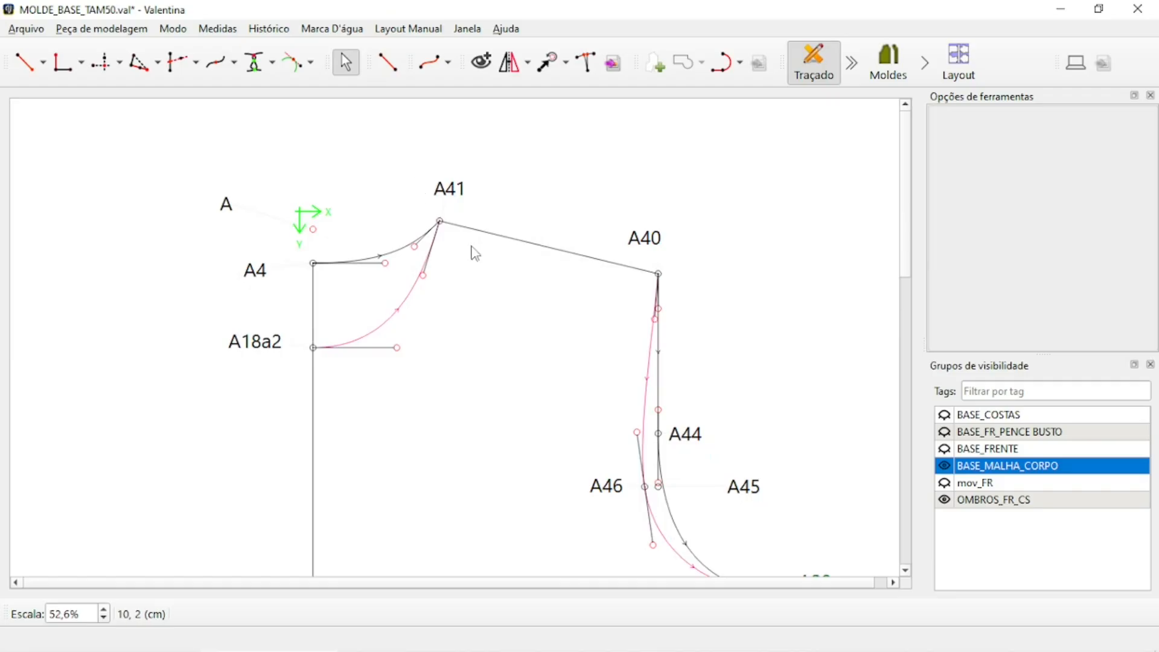
Add a point 1 cm from A41 at 90° with no connecting line, and move the overlapping labels at the neck point apart
{"action": "left_click", "coordinate": [44, 63]}
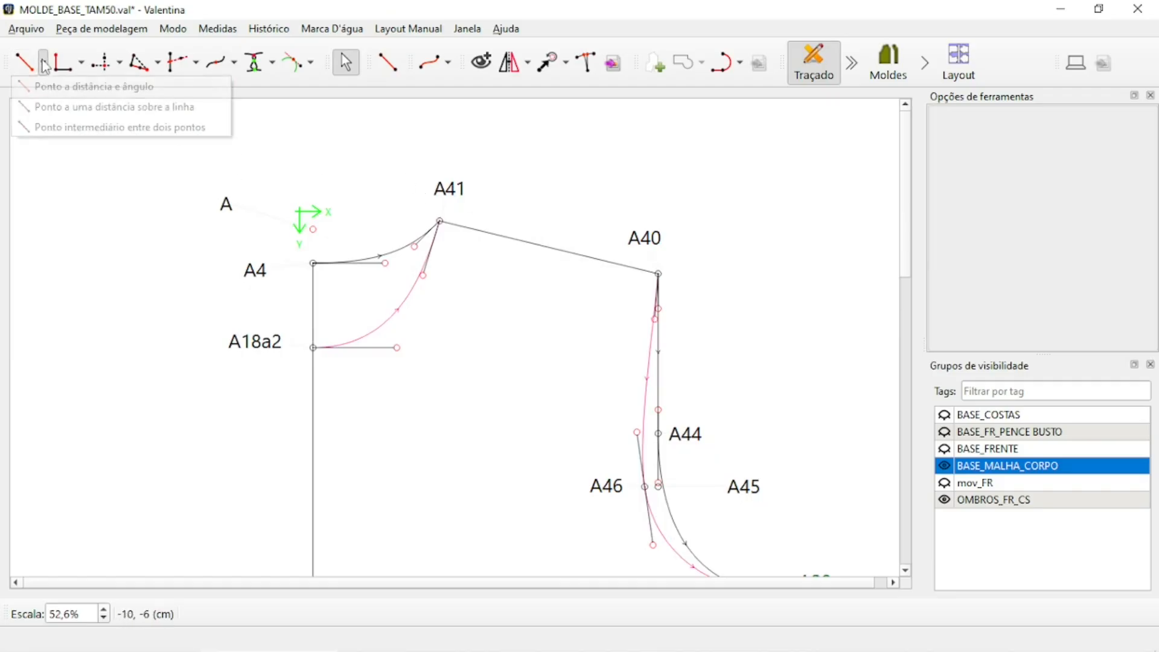
{"action": "left_click", "coordinate": [65, 91]}
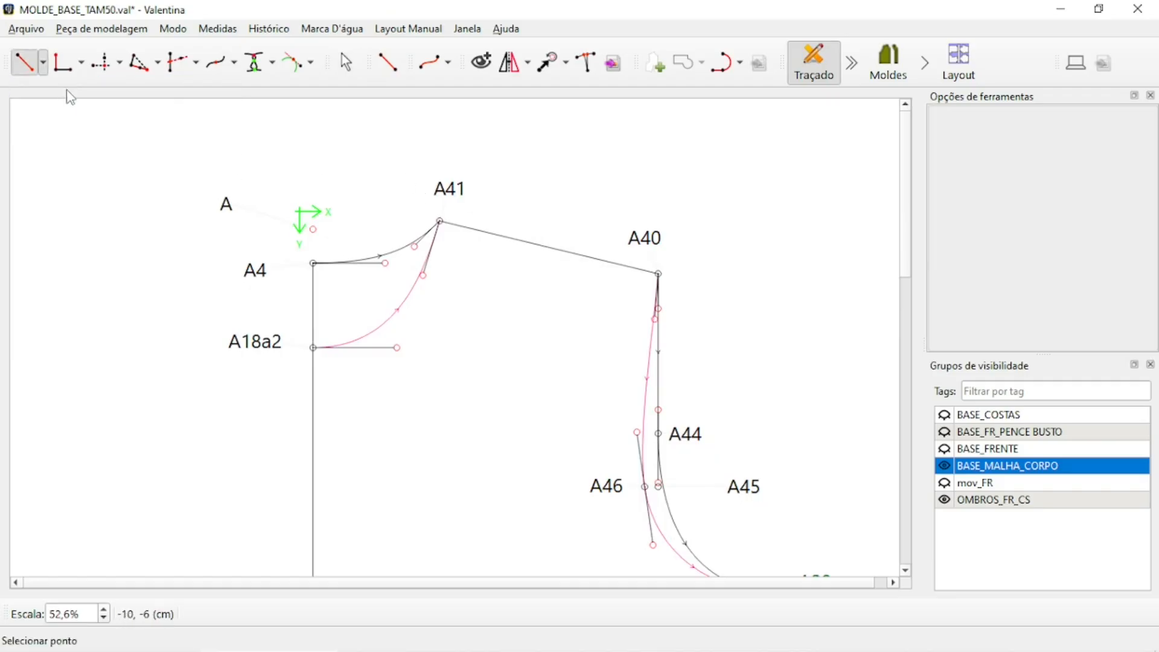
{"action": "left_click", "coordinate": [445, 194]}
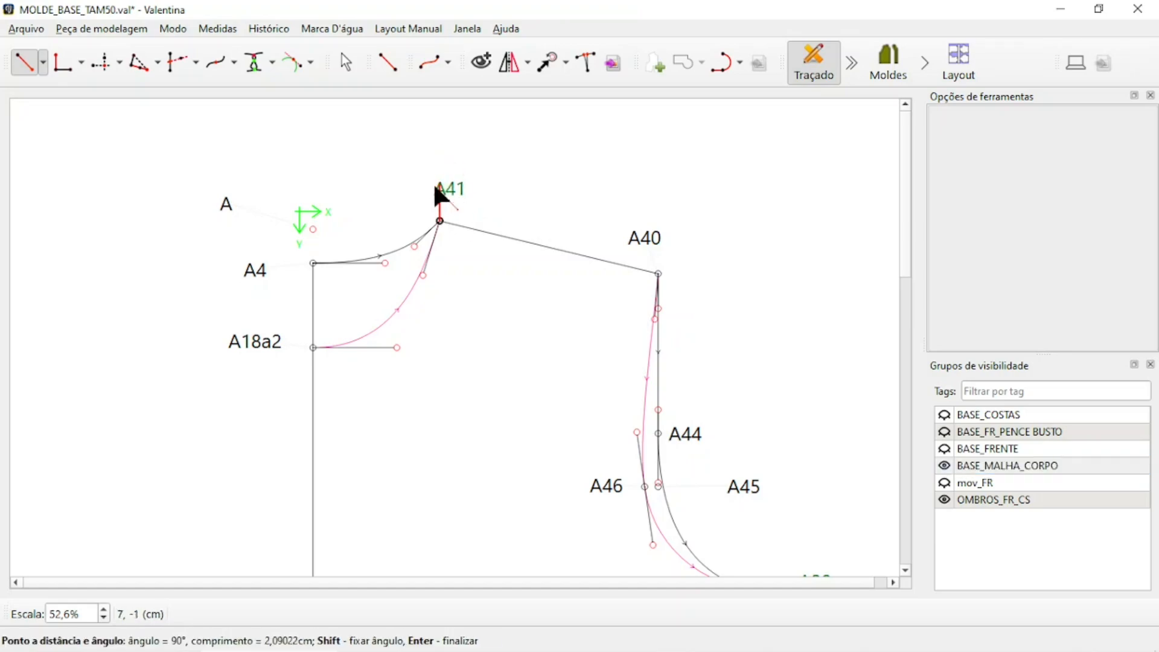
{"action": "left_click", "coordinate": [440, 178]}
{"action": "left_click_drag", "start_coordinate": [532, 159], "coordinate": [697, 146]}
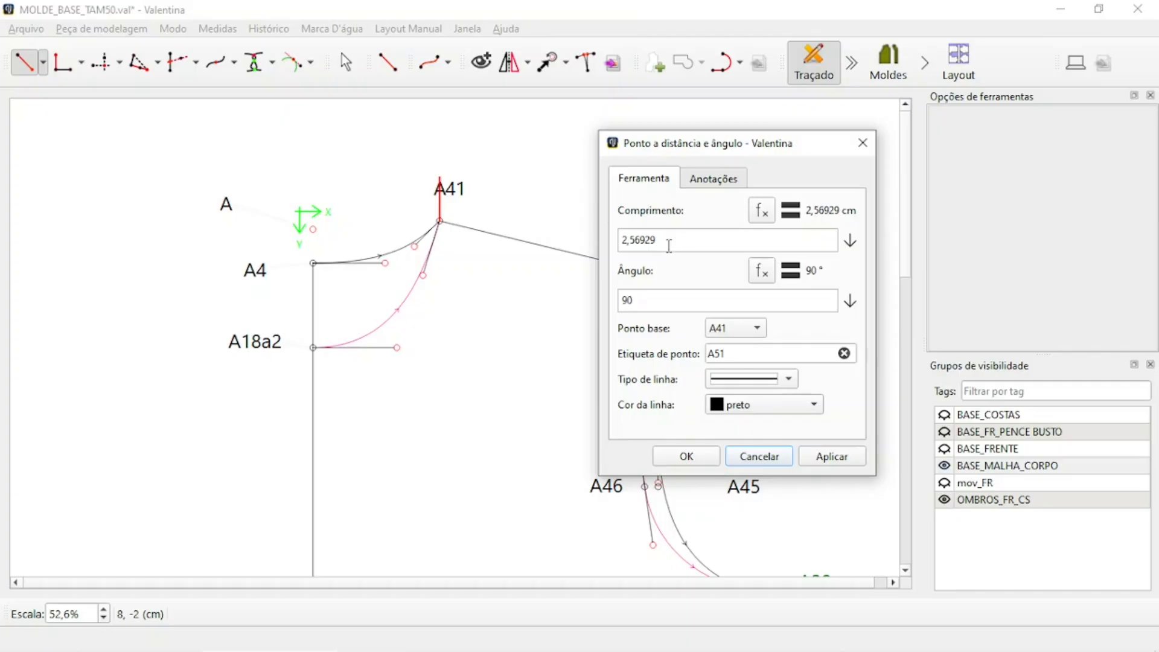
{"action": "key", "text": "Tab"}
{"action": "type", "text": "1"}
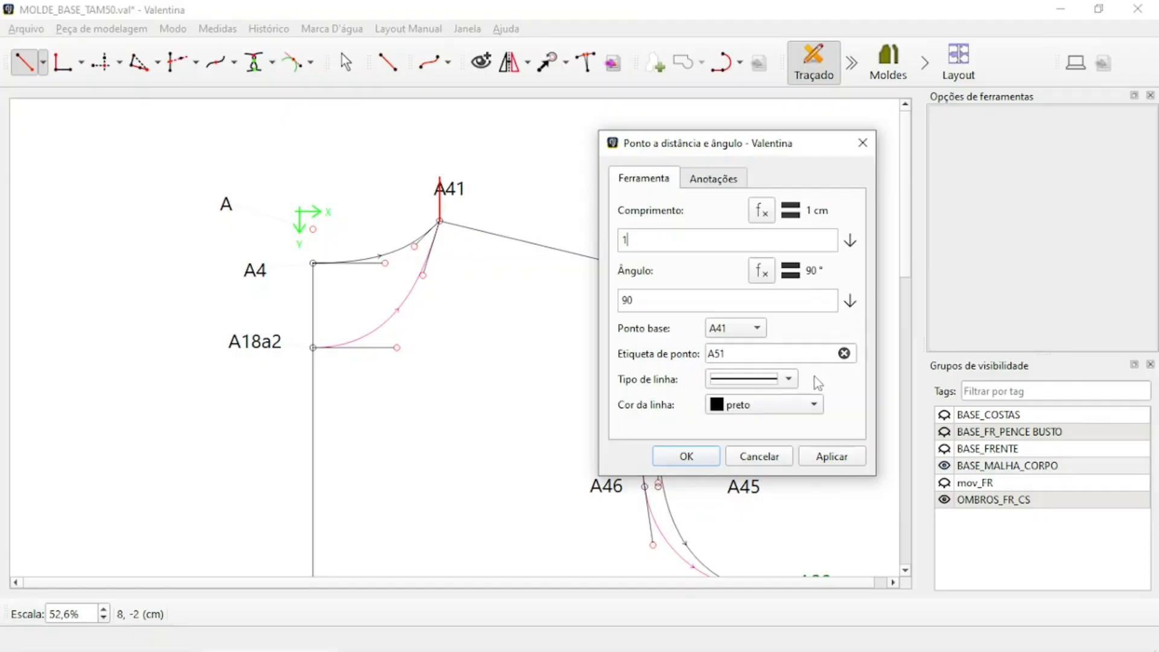
{"action": "left_click", "coordinate": [787, 378]}
{"action": "left_click", "coordinate": [771, 406]}
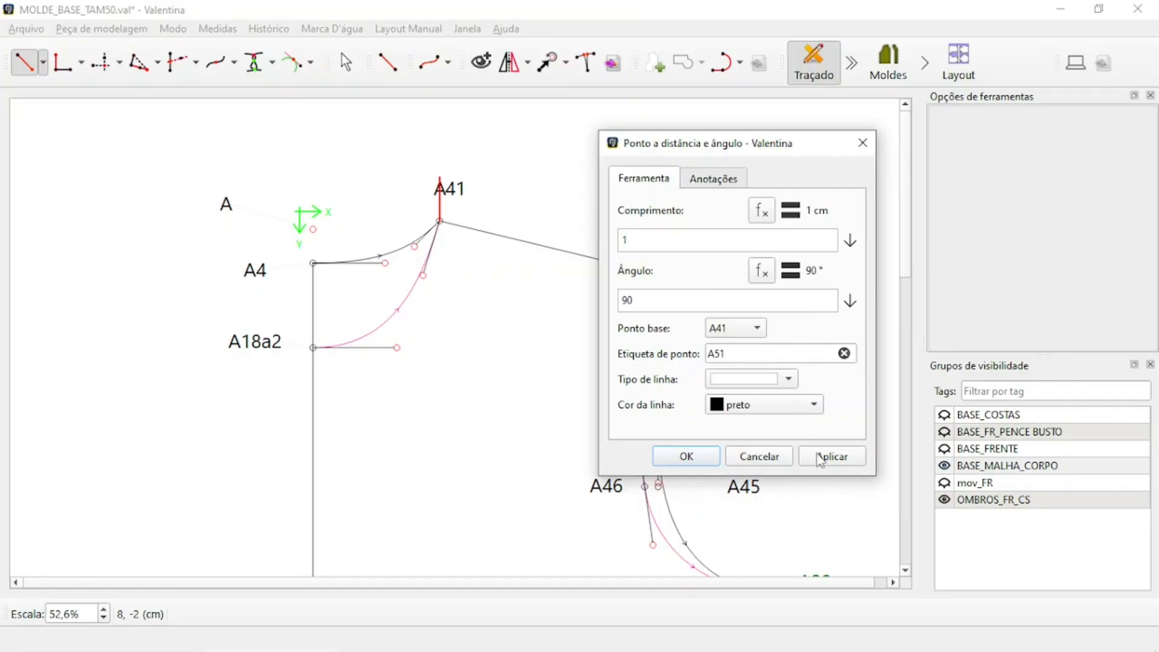
{"action": "left_click", "coordinate": [829, 457]}
{"action": "left_click", "coordinate": [687, 457]}
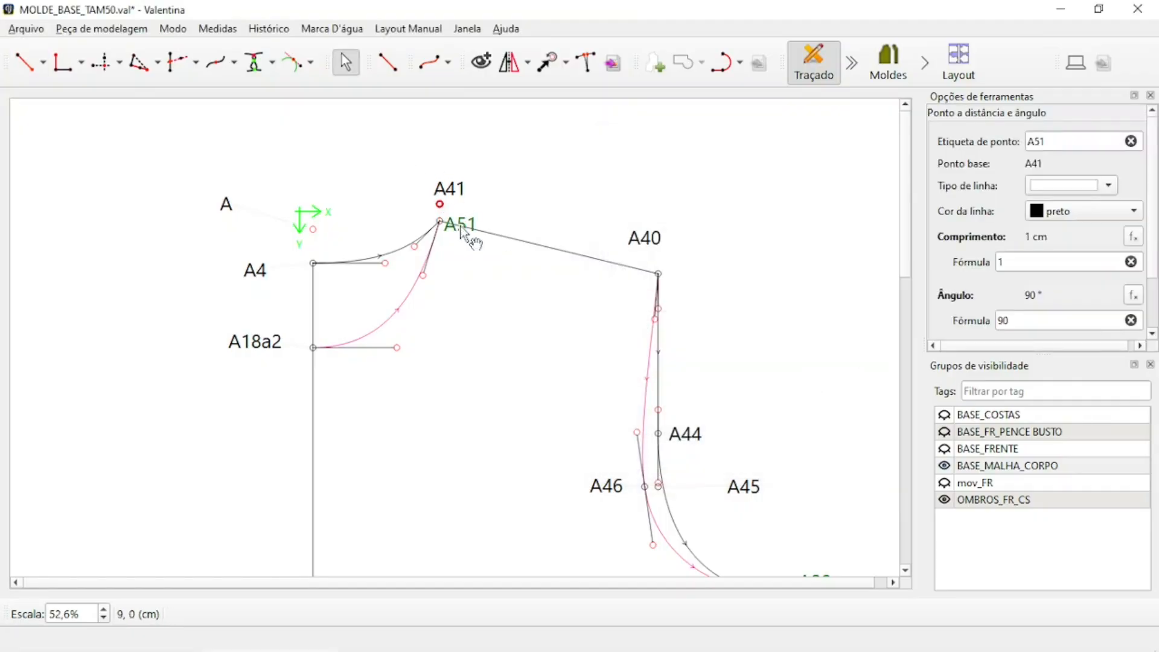
{"action": "mouse_move", "coordinate": [459, 229]}
{"action": "left_mouse_down"}
{"action": "mouse_move", "coordinate": [432, 155]}
{"action": "mouse_move", "coordinate": [475, 237]}
{"action": "left_mouse_up"}
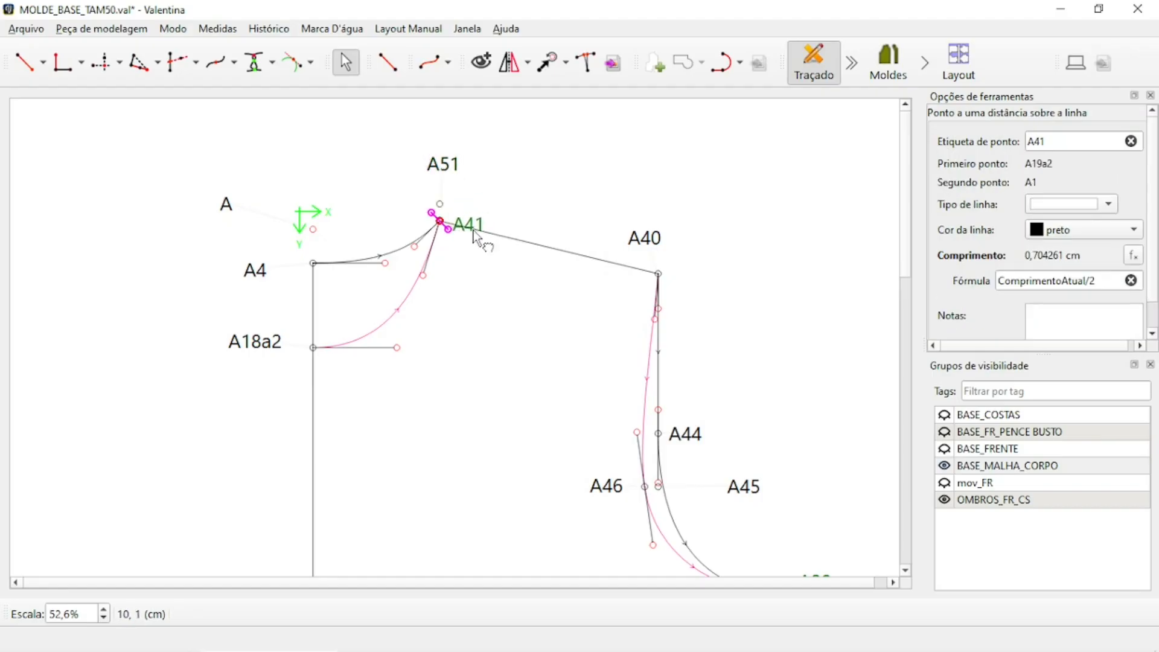
{"action": "left_click", "coordinate": [450, 171]}
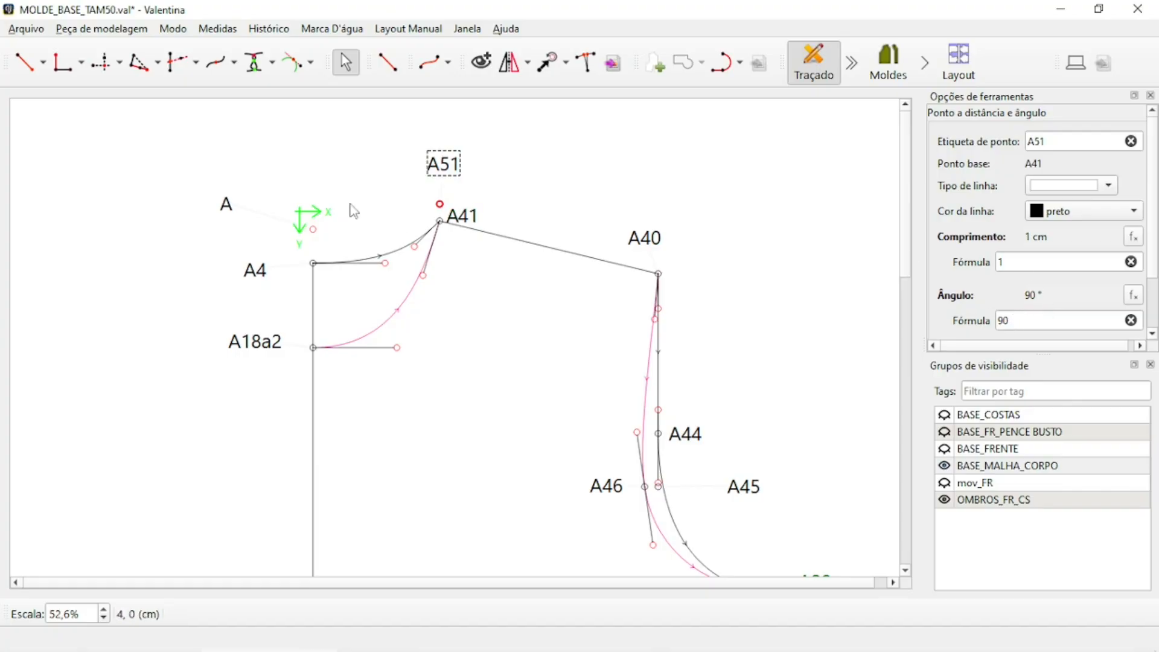
Start a distance-and-angle point at 90° from A40, using the line length Linha_A41_A51 as its length formula
{"action": "left_click", "coordinate": [24, 61]}
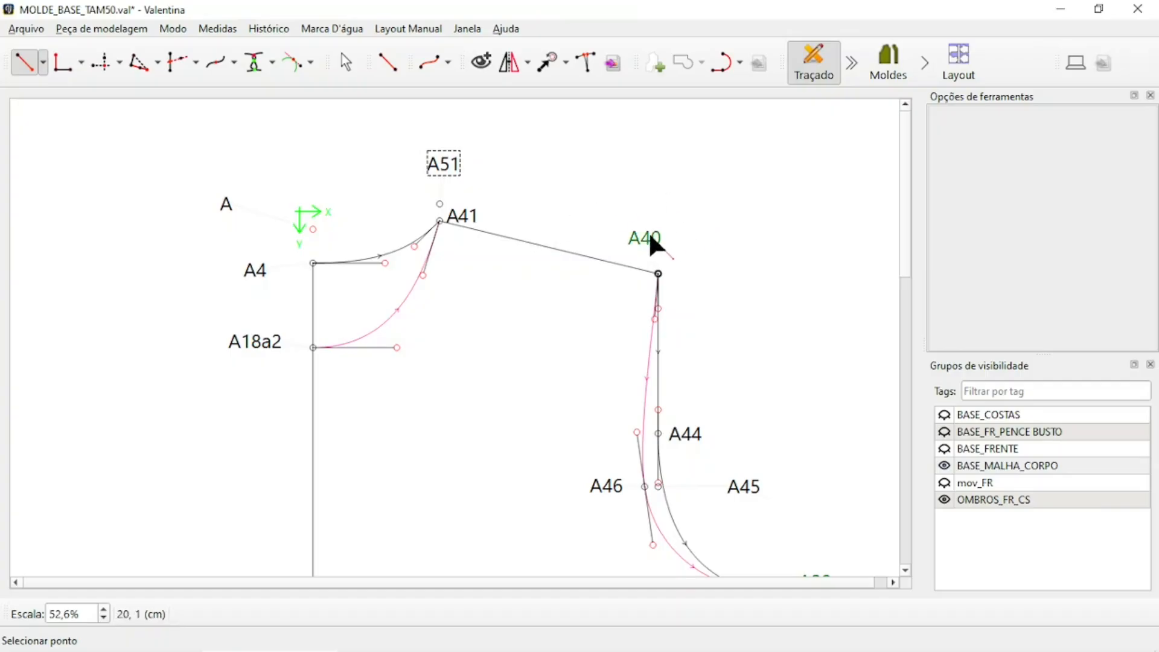
{"action": "left_click", "coordinate": [640, 249]}
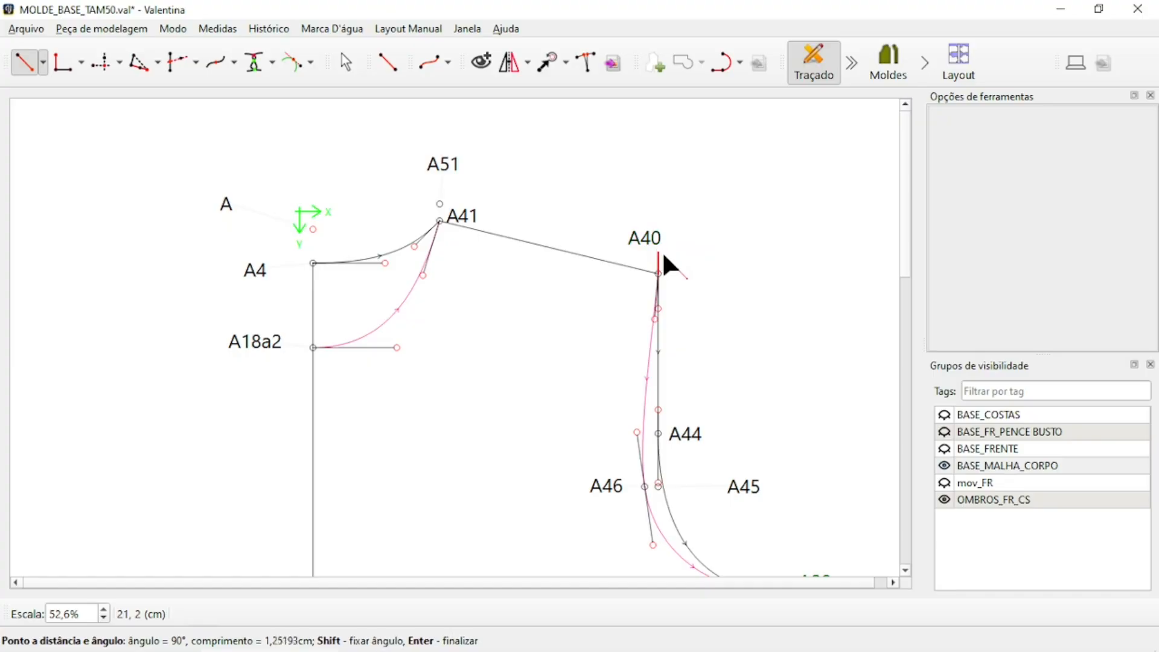
{"action": "left_click", "coordinate": [661, 250]}
{"action": "left_click_drag", "start_coordinate": [628, 155], "coordinate": [989, 113]}
{"action": "left_click", "coordinate": [955, 180]}
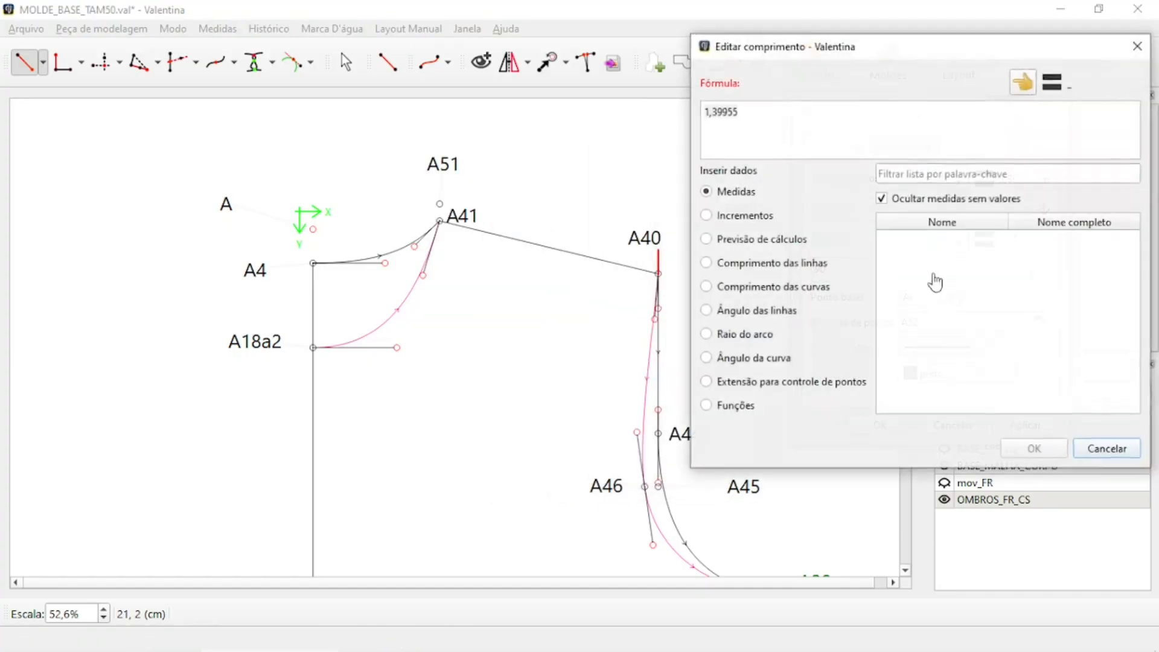
{"action": "left_click", "coordinate": [788, 265]}
{"action": "left_click", "coordinate": [929, 173]}
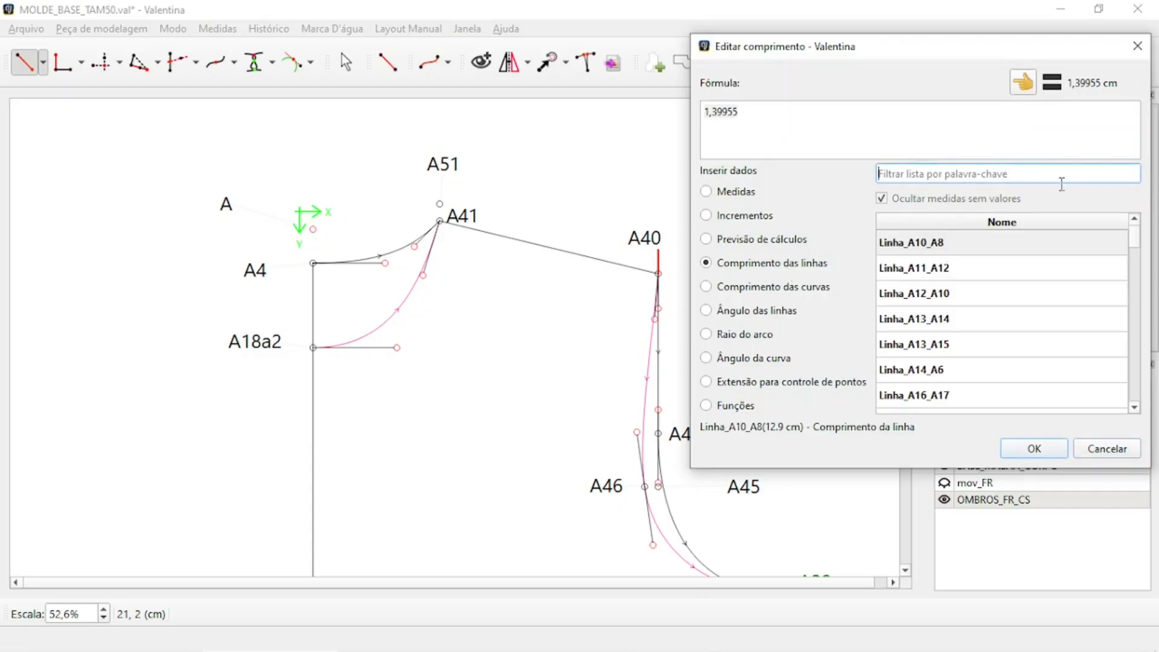
{"action": "type", "text": "51"}
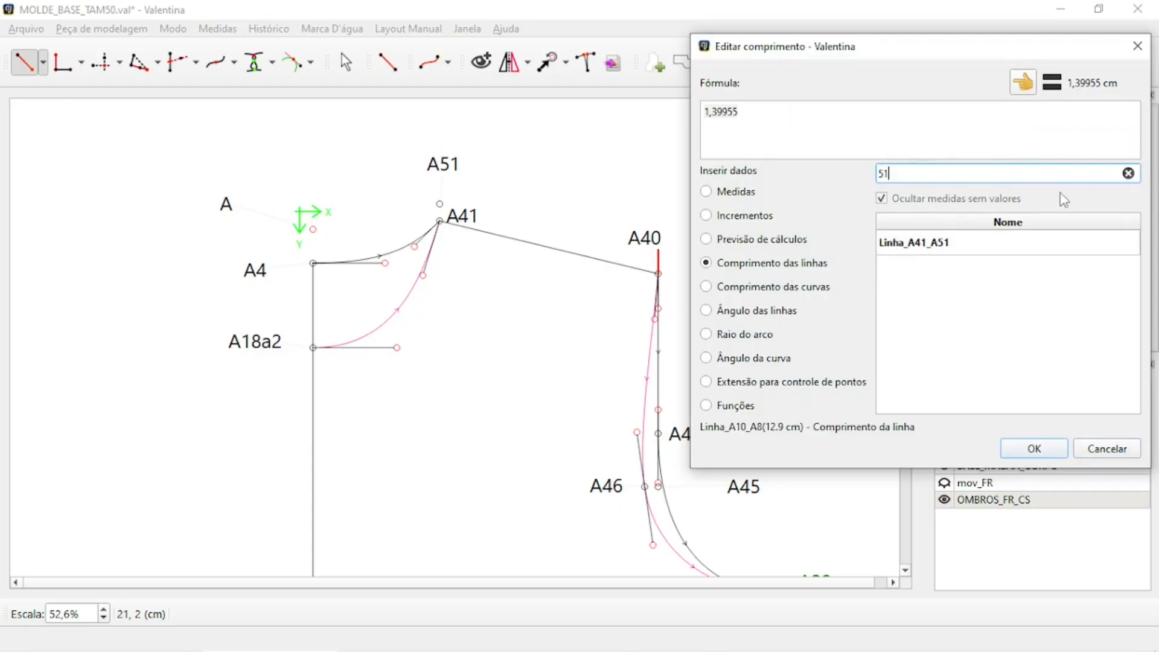
{"action": "double_click", "coordinate": [943, 259]}
{"action": "double_click", "coordinate": [796, 119]}
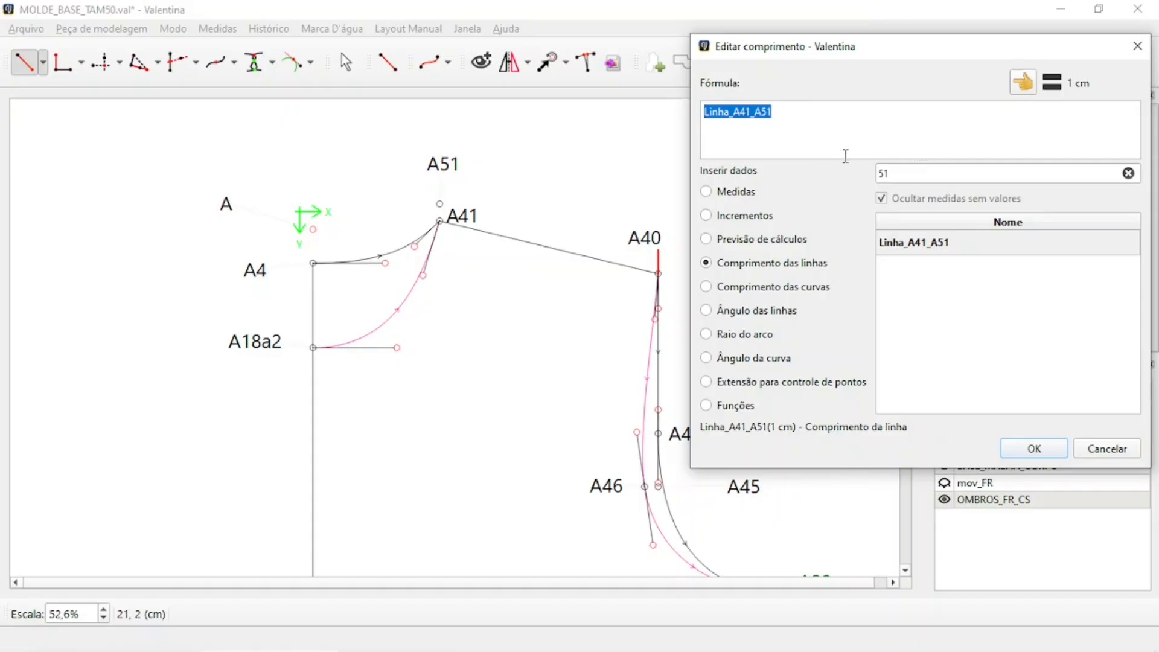
{"action": "left_click", "coordinate": [1035, 447]}
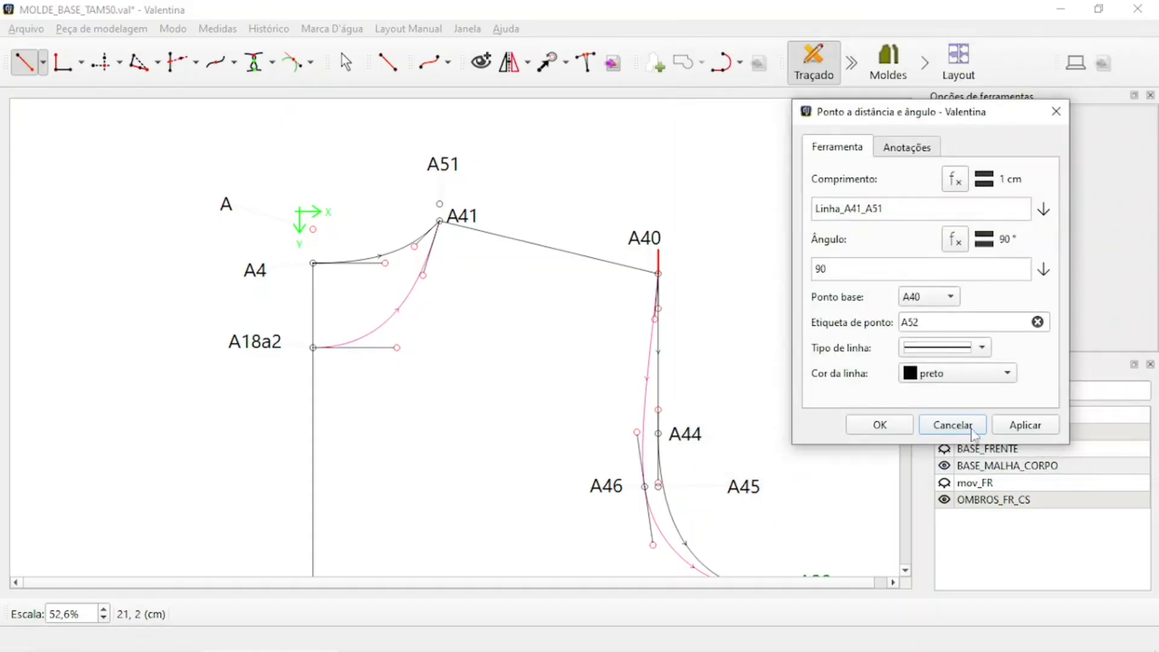
Create the point above A40 with no connecting line, and move the A52 and A40 labels apart
{"action": "left_click", "coordinate": [982, 350]}
{"action": "left_click", "coordinate": [942, 371]}
{"action": "left_click", "coordinate": [1034, 430]}
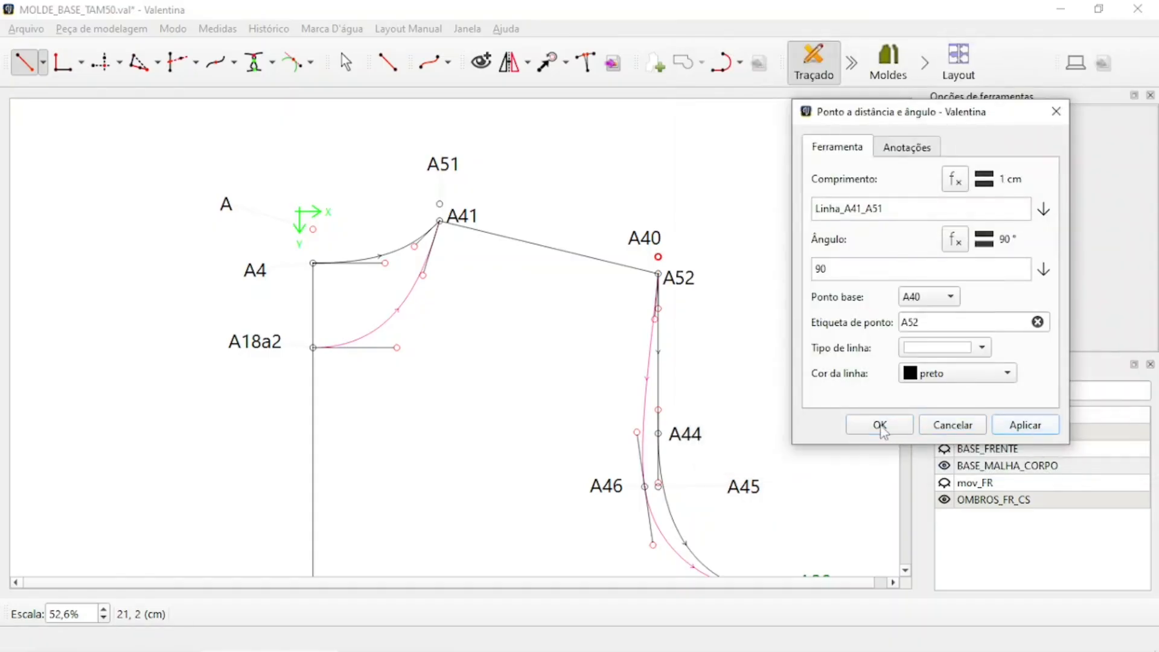
{"action": "left_click", "coordinate": [881, 424]}
{"action": "left_click_drag", "start_coordinate": [679, 279], "coordinate": [670, 206]}
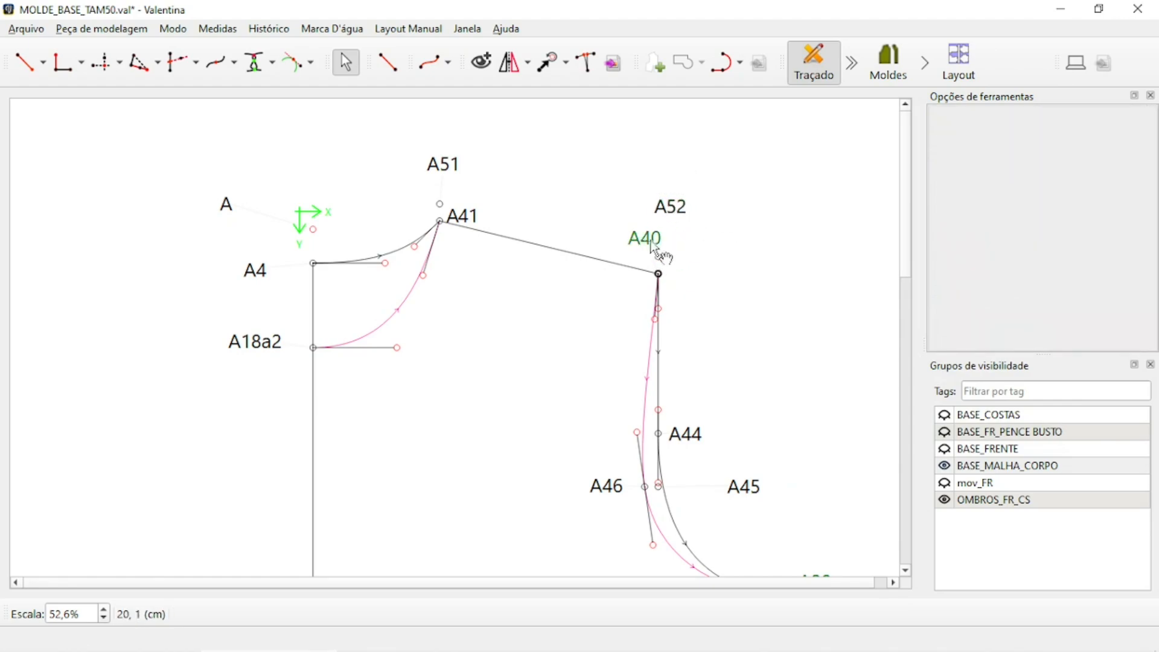
{"action": "left_click_drag", "start_coordinate": [650, 244], "coordinate": [689, 287]}
{"action": "left_click", "coordinate": [761, 245]}
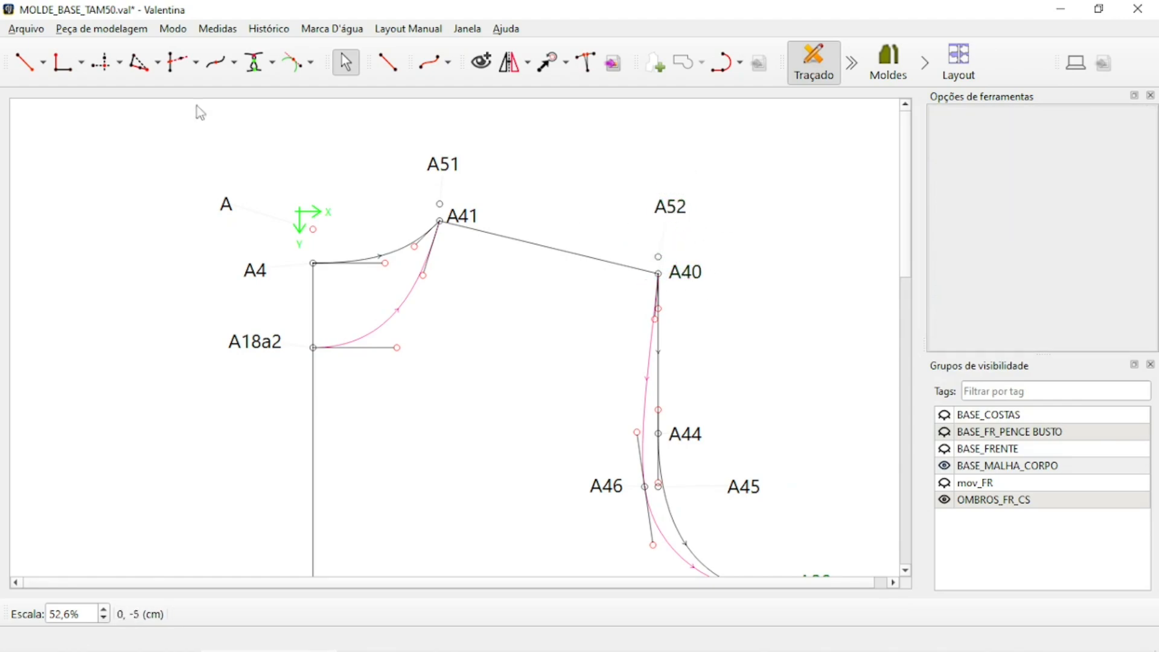
Add a point below A41 at 270° with length Linha_A41_A51 and no connecting line
{"action": "left_click", "coordinate": [24, 62]}
{"action": "left_click", "coordinate": [462, 208]}
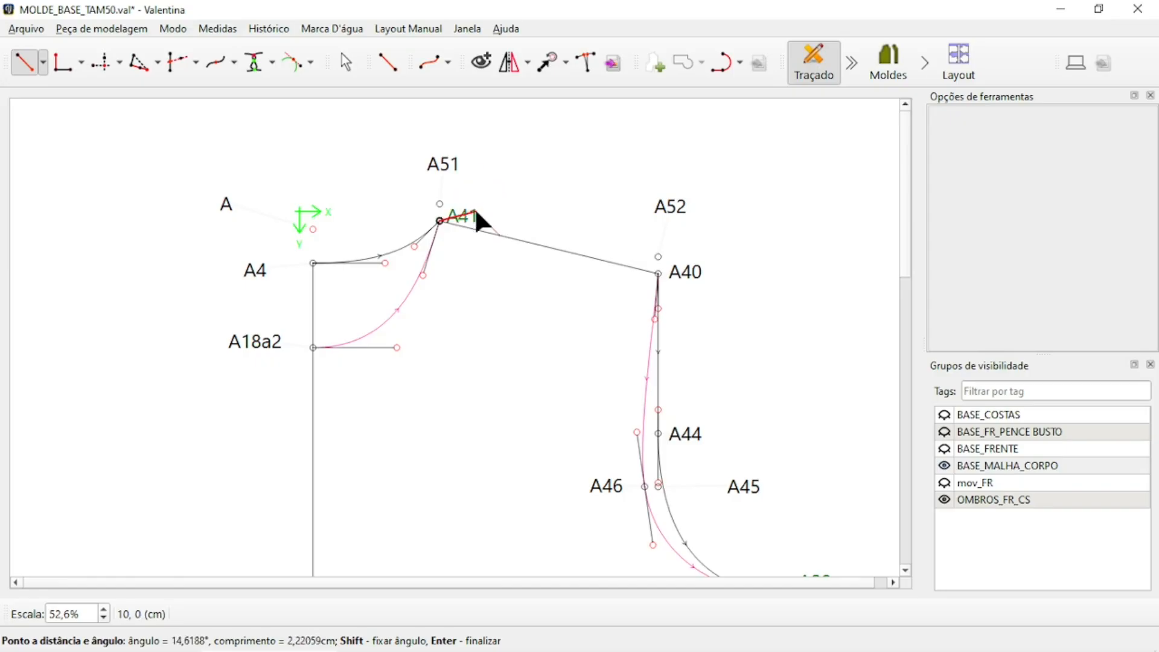
{"action": "left_click", "coordinate": [440, 244]}
{"action": "left_click_drag", "start_coordinate": [551, 156], "coordinate": [834, 114]}
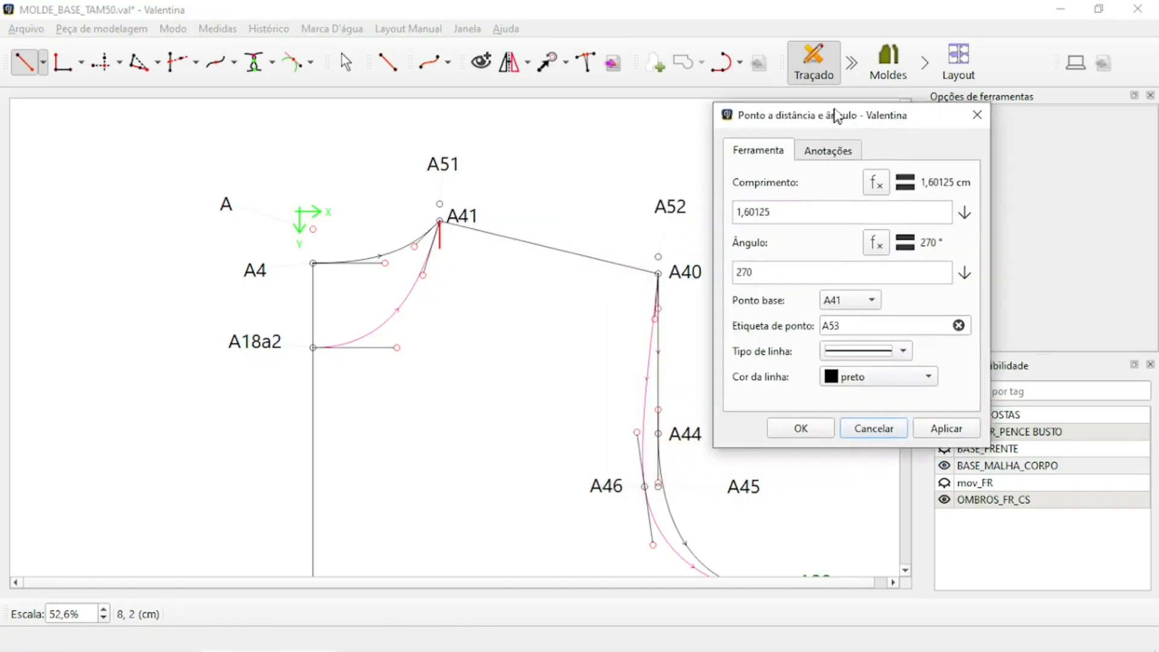
{"action": "double_click", "coordinate": [834, 206]}
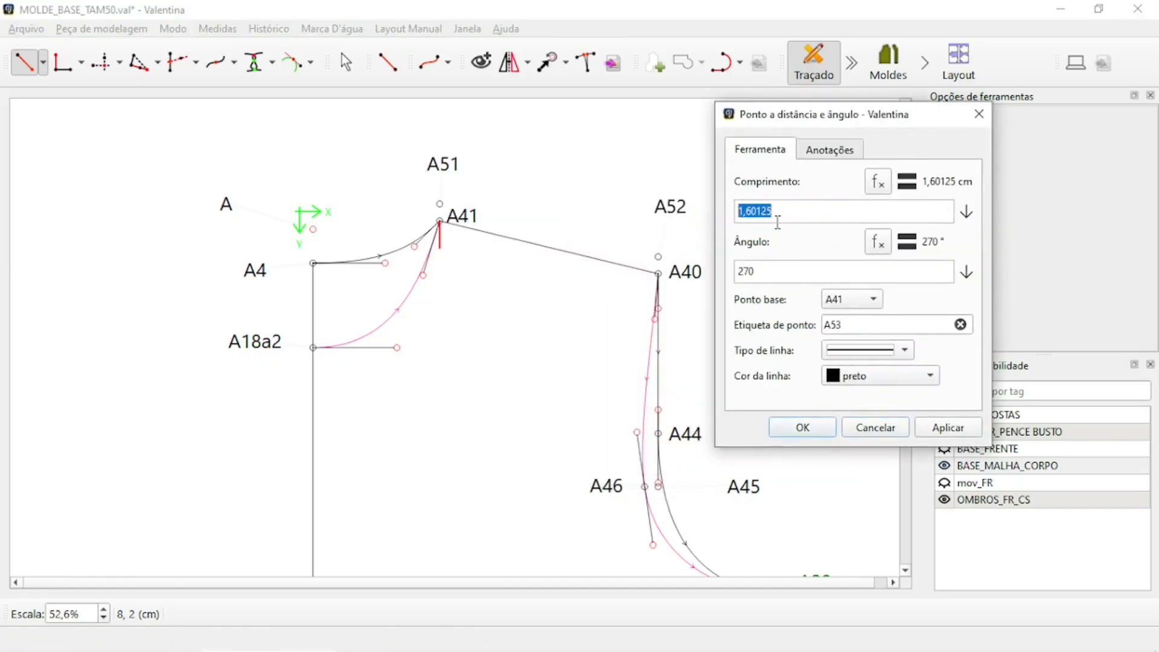
{"action": "type", "text": "Linha_A41_A51"}
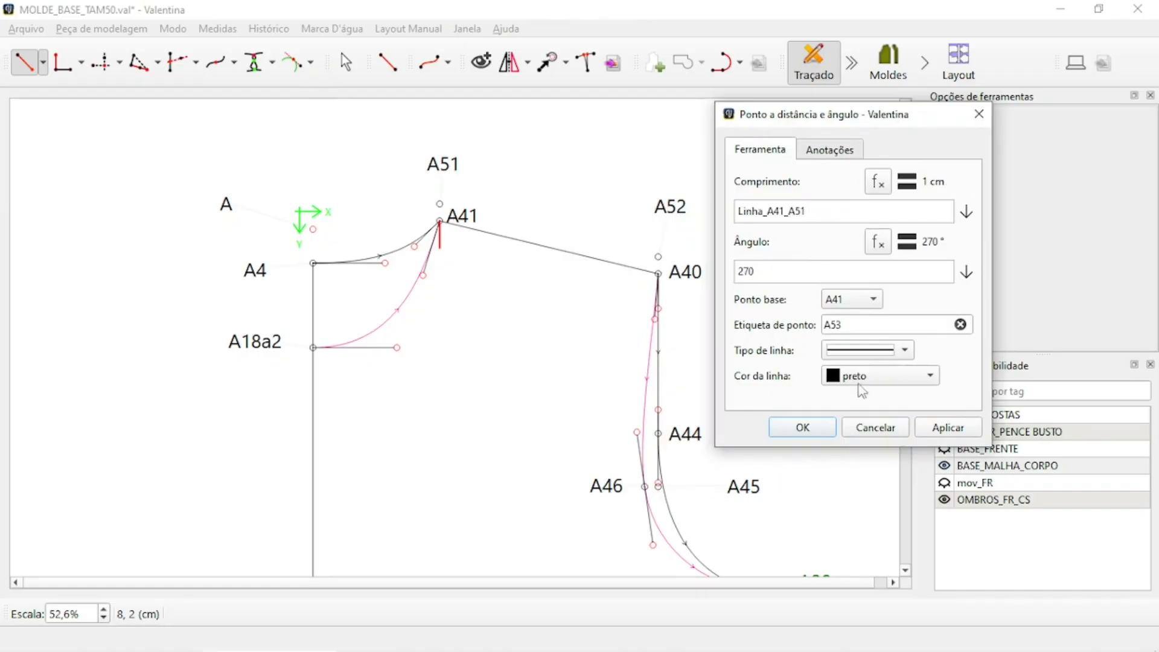
{"action": "left_click", "coordinate": [893, 356]}
{"action": "left_click", "coordinate": [901, 370]}
{"action": "left_click", "coordinate": [946, 428]}
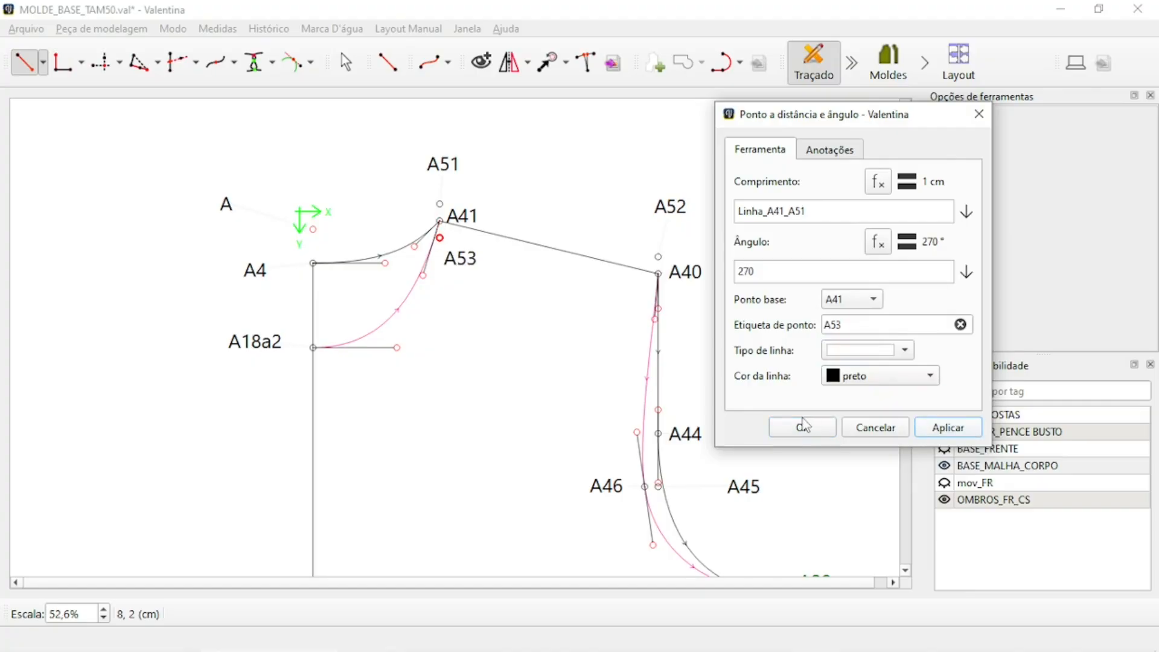
{"action": "left_click", "coordinate": [802, 427]}
Add a point below A40 at 270° with length Linha_A41_A51 and no connecting line
{"action": "left_click", "coordinate": [24, 61]}
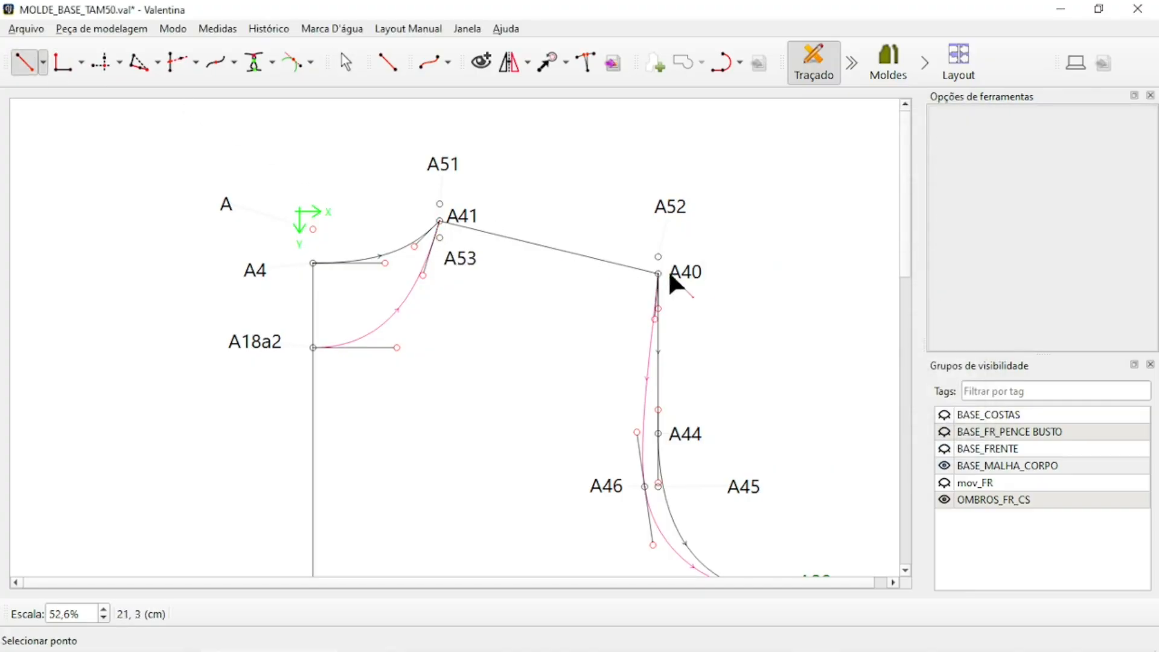
{"action": "left_click", "coordinate": [659, 273]}
{"action": "left_click", "coordinate": [661, 302], "text": "shift"}
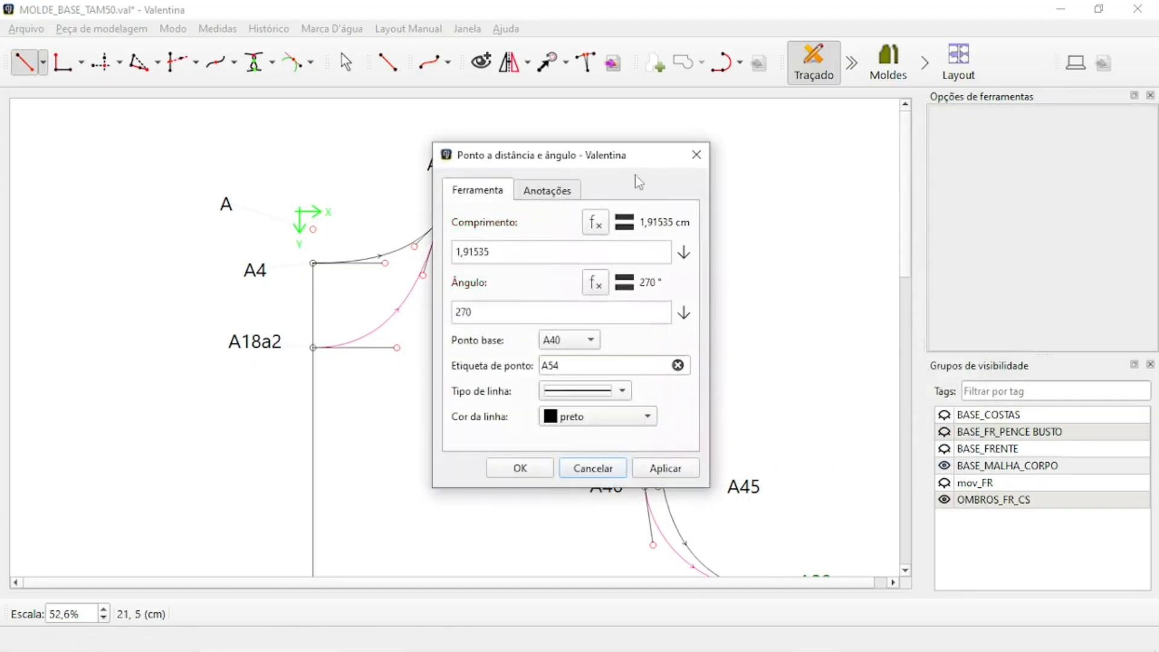
{"action": "left_click_drag", "start_coordinate": [937, 230], "coordinate": [725, 231]}
{"action": "type", "text": "Linha_A41_A51"}
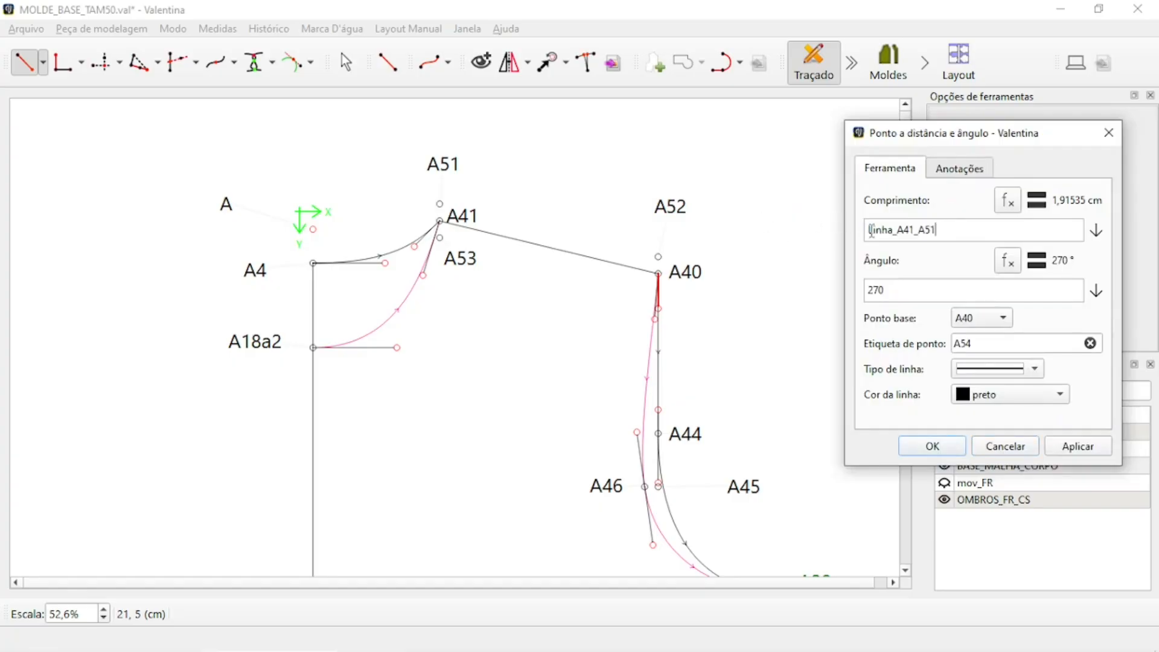
{"action": "left_click", "coordinate": [1036, 369]}
{"action": "left_click", "coordinate": [1020, 399]}
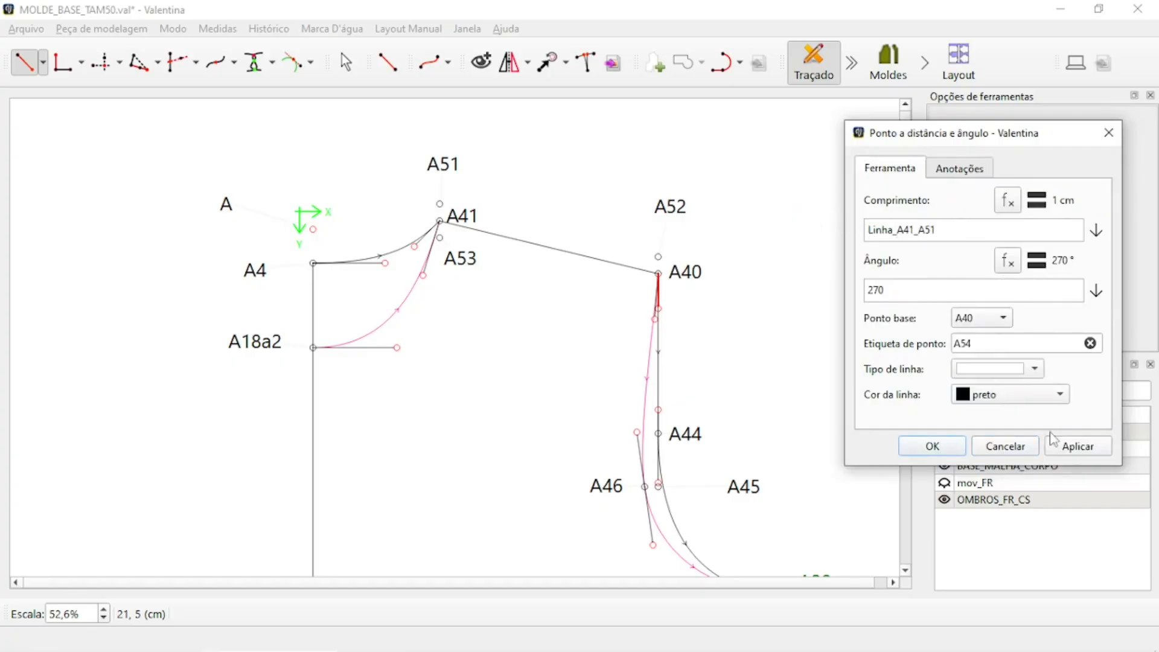
{"action": "left_click", "coordinate": [1066, 448]}
{"action": "left_click", "coordinate": [933, 446]}
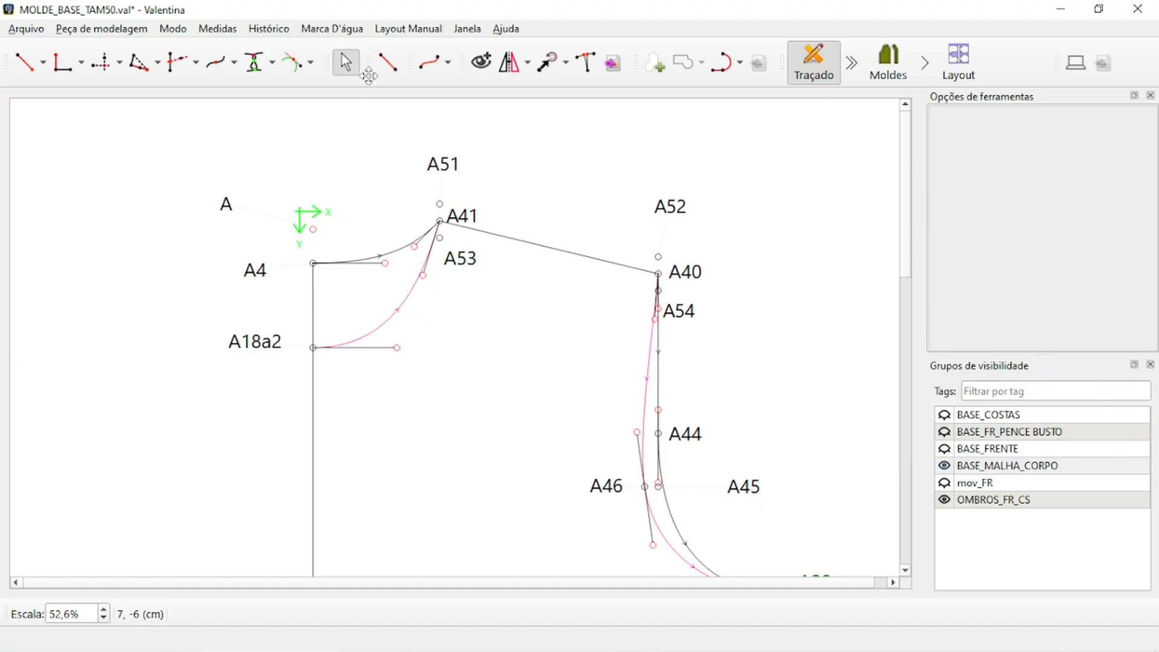
Draw two shoulder lines, one from A51 to A52 and one from A53 to A54
{"action": "left_click", "coordinate": [394, 66]}
{"action": "left_click", "coordinate": [452, 162]}
{"action": "left_click", "coordinate": [654, 204]}
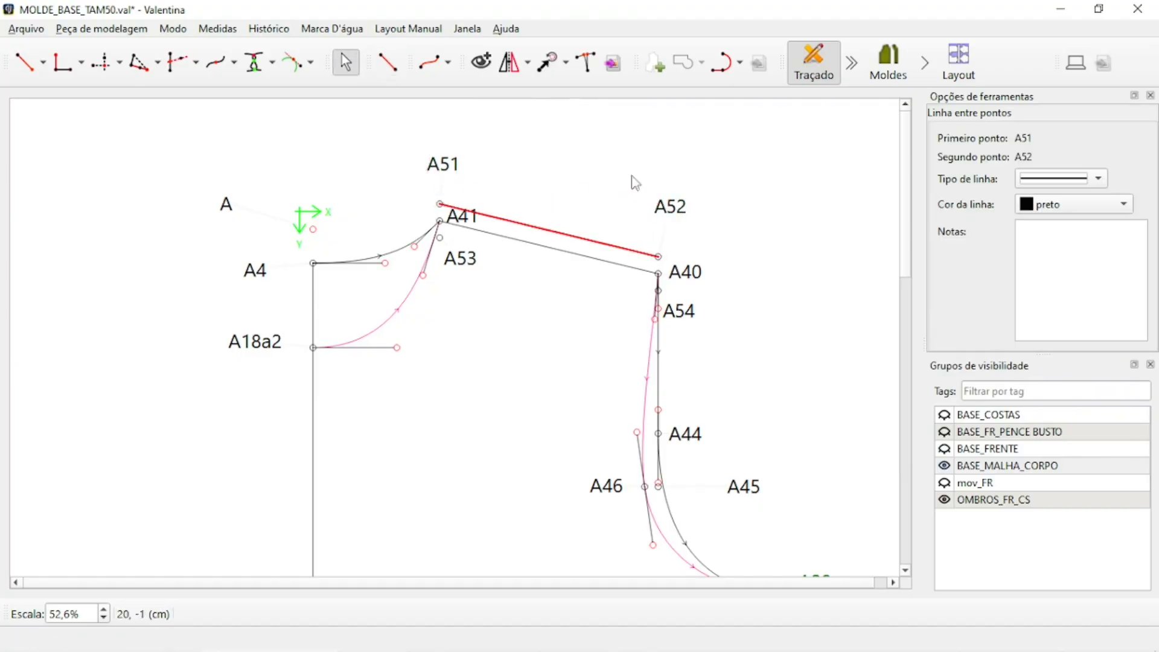
{"action": "left_click", "coordinate": [386, 63]}
{"action": "left_click", "coordinate": [458, 254]}
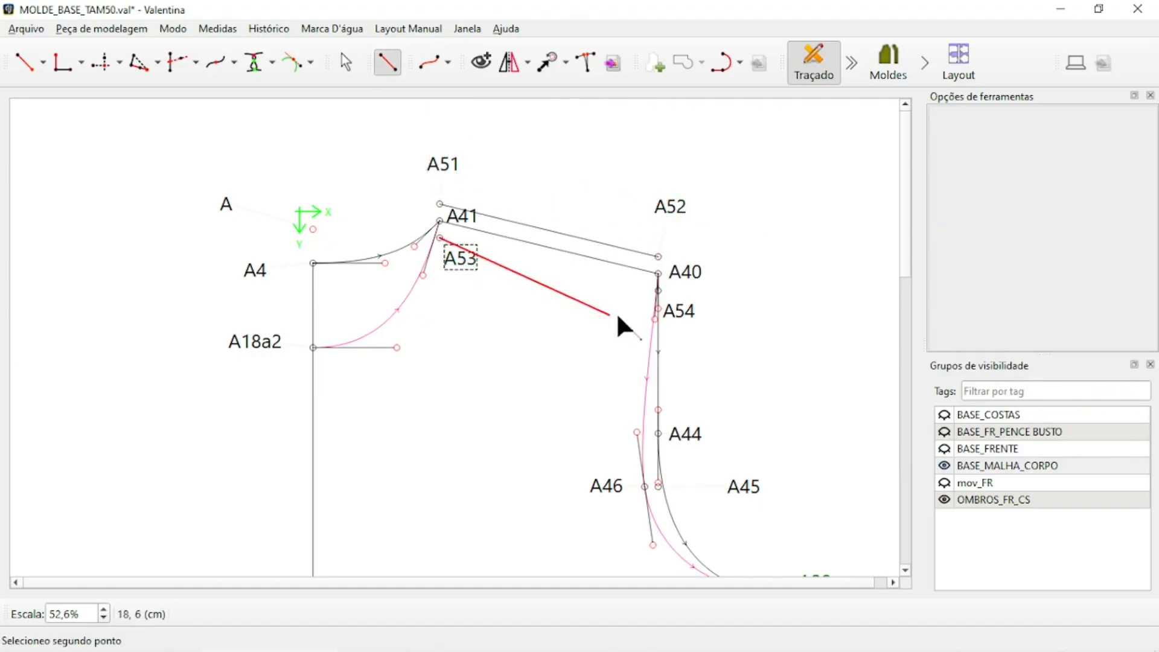
{"action": "left_click", "coordinate": [675, 308]}
Draw a simple curve from A4 to A51, with handles about 4.3 cm at 0° and about 2.9 cm at 230°
{"action": "scroll", "coordinate": [254, 264], "scroll_direction": "up", "scroll_amount": 3, "text": "ctrl"}
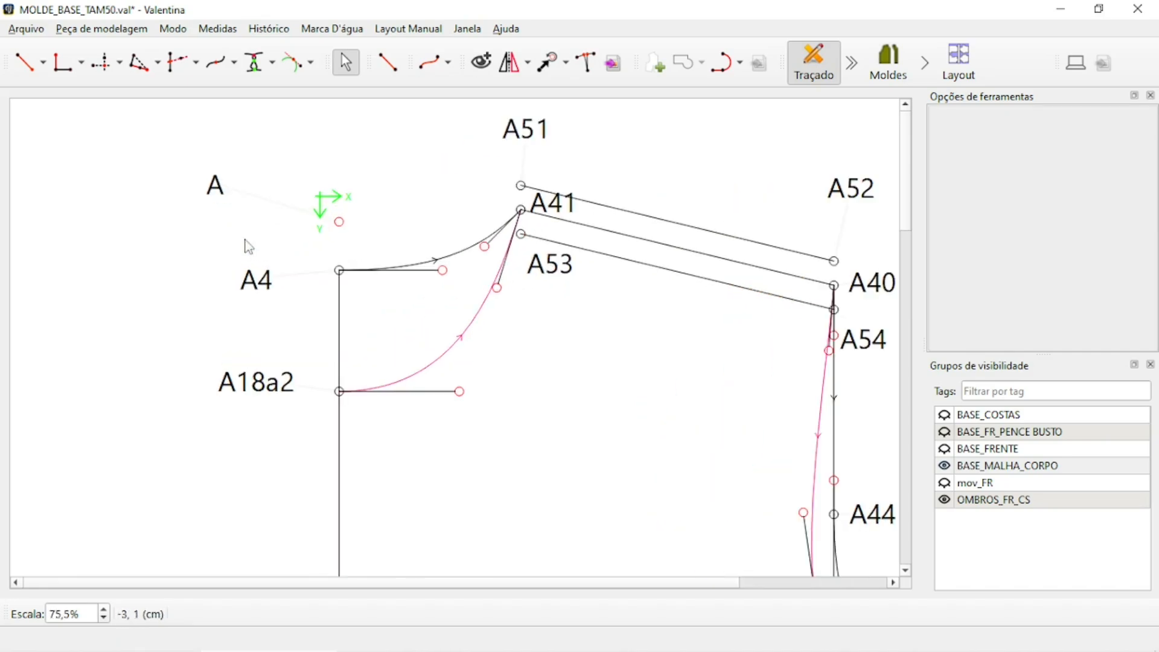
{"action": "left_click", "coordinate": [430, 61]}
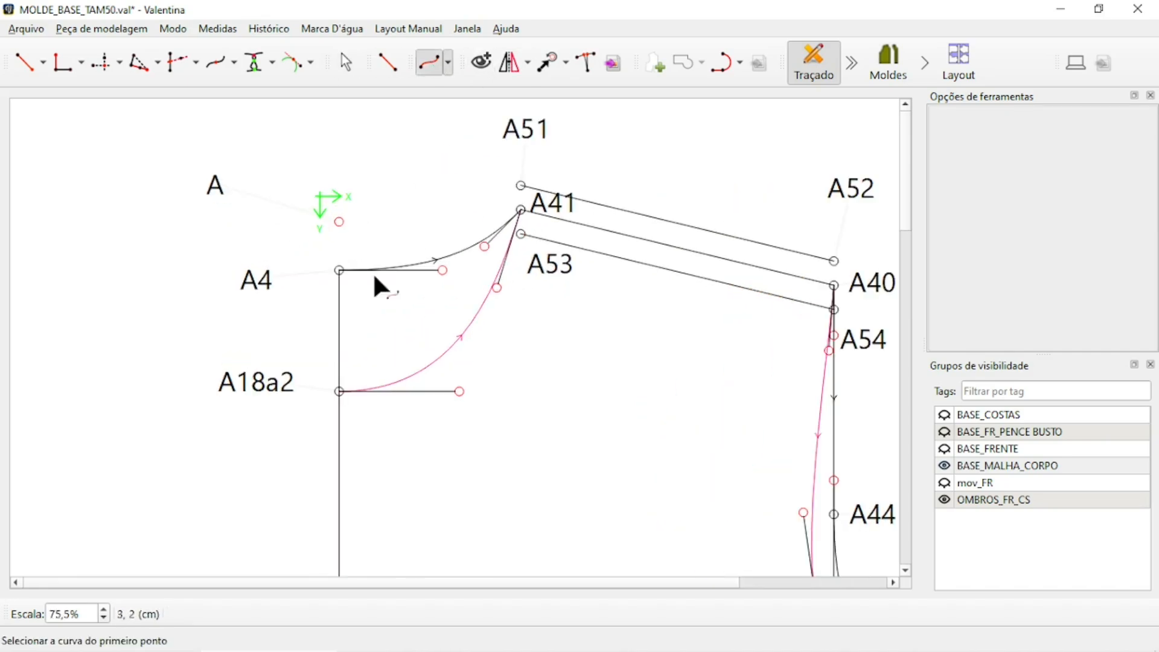
{"action": "left_click", "coordinate": [264, 287]}
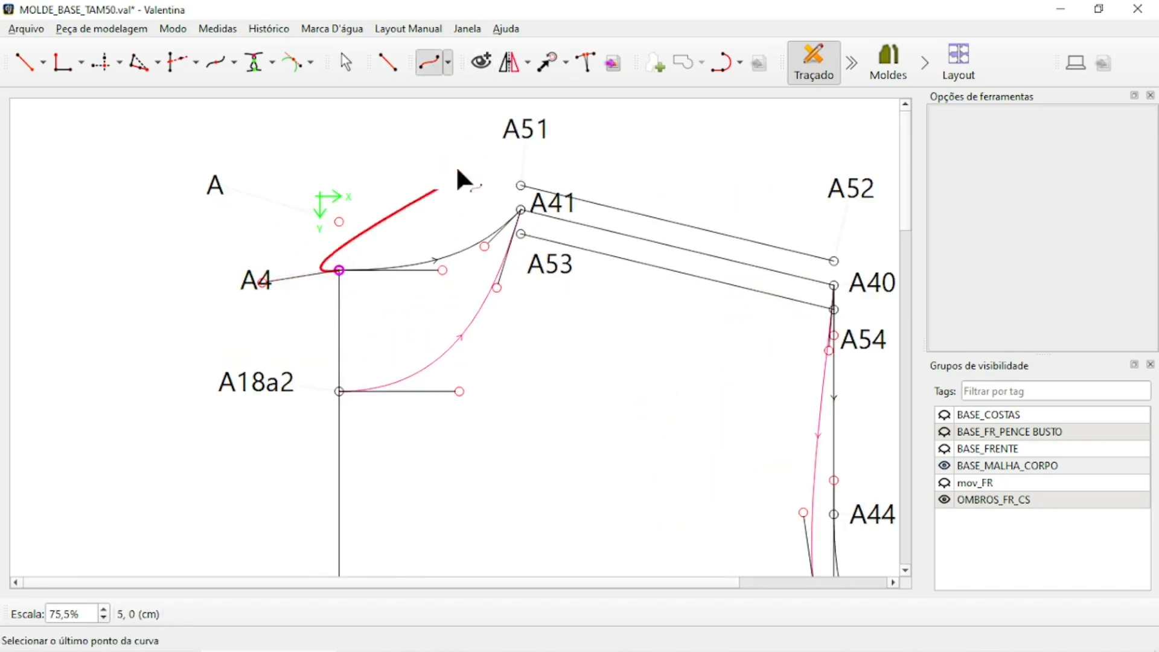
{"action": "left_click", "coordinate": [521, 126]}
{"action": "left_click_drag", "start_coordinate": [265, 282], "coordinate": [439, 270]}
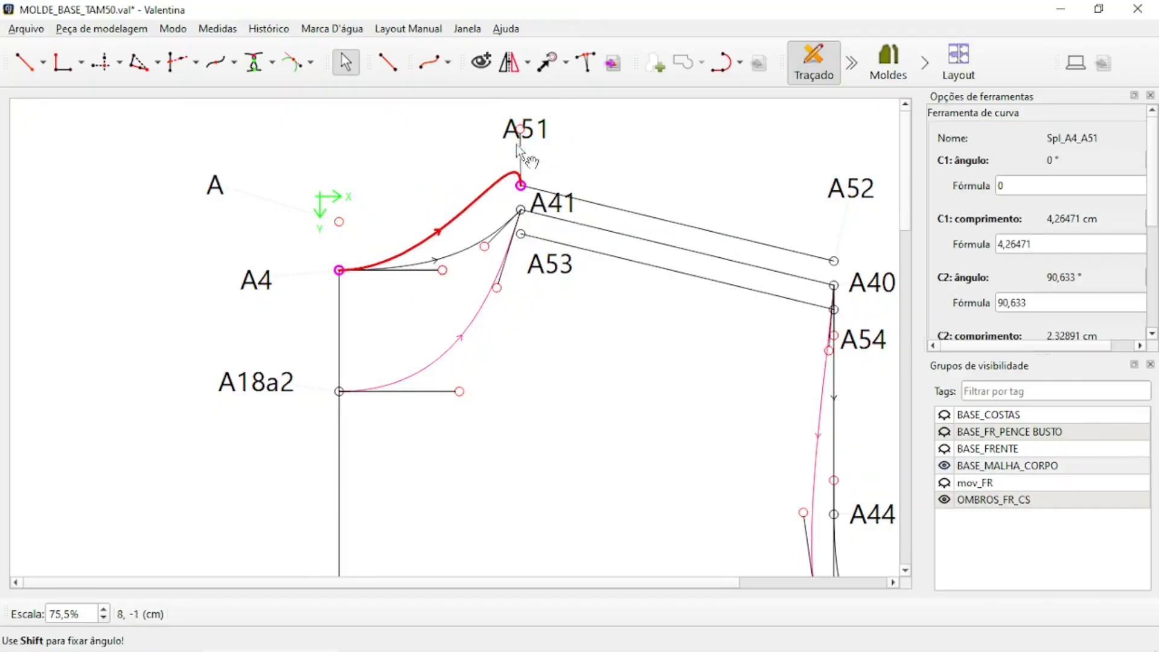
{"action": "left_click_drag", "start_coordinate": [521, 129], "coordinate": [475, 240]}
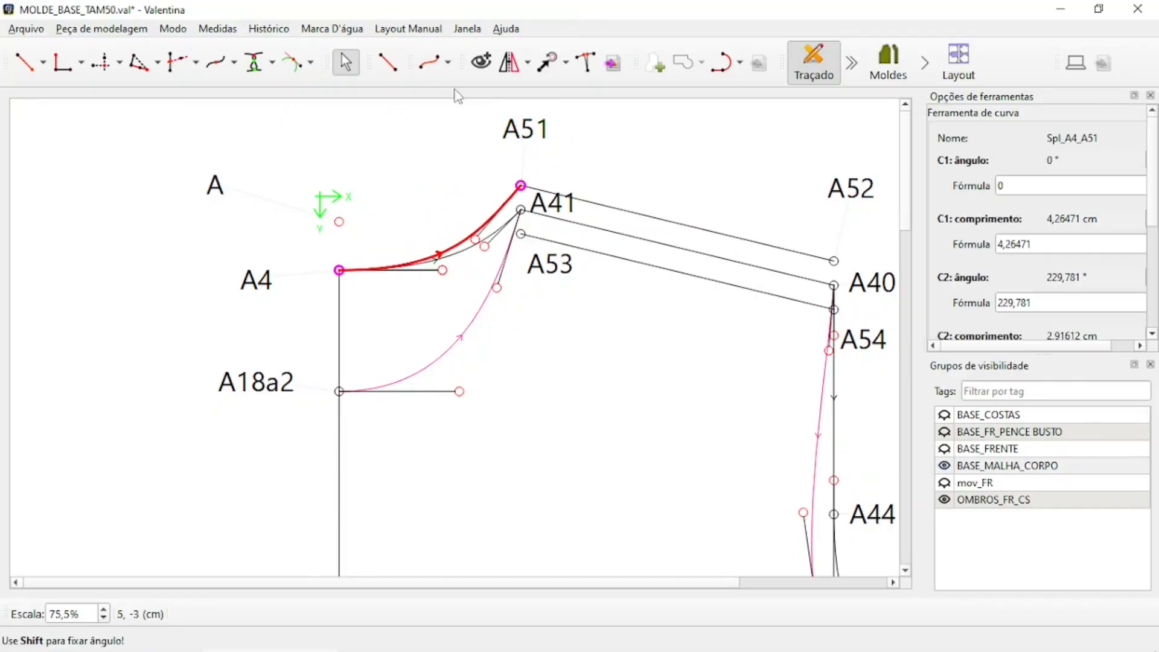
Draw a simple curve from A18a2 to A53, with handles about 4.2 cm at 0° and about 3.9 cm at 246°
{"action": "left_click", "coordinate": [430, 66]}
{"action": "left_click", "coordinate": [339, 391]}
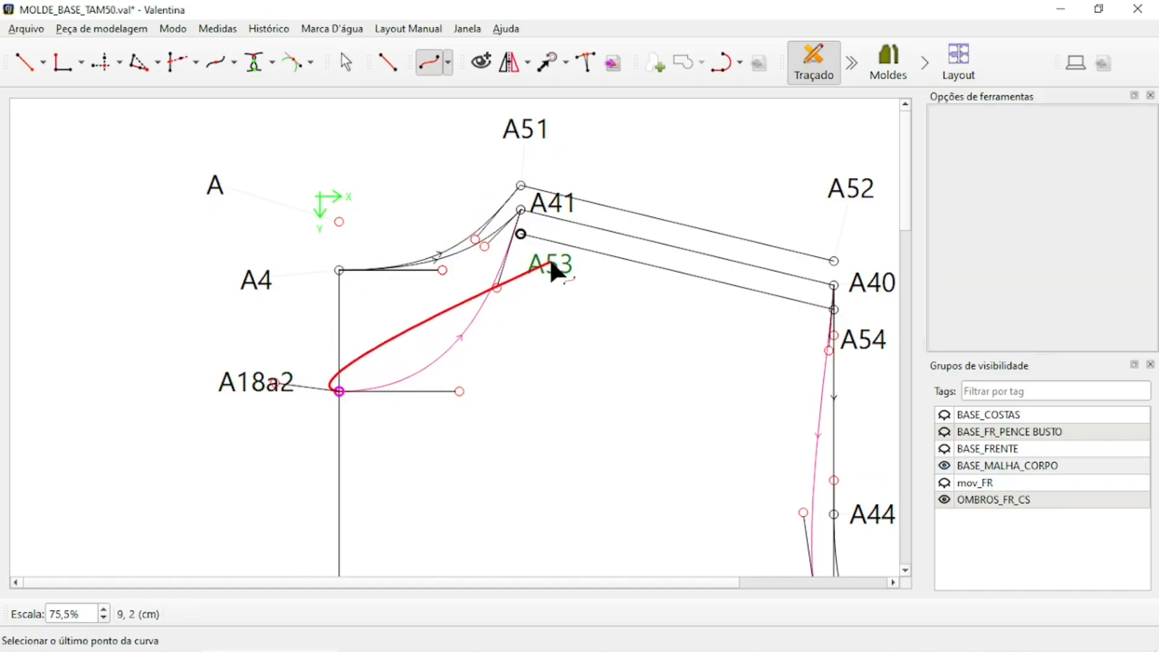
{"action": "left_click", "coordinate": [520, 234]}
{"action": "left_click_drag", "start_coordinate": [275, 383], "coordinate": [422, 391]}
{"action": "left_click_drag", "start_coordinate": [551, 262], "coordinate": [483, 320]}
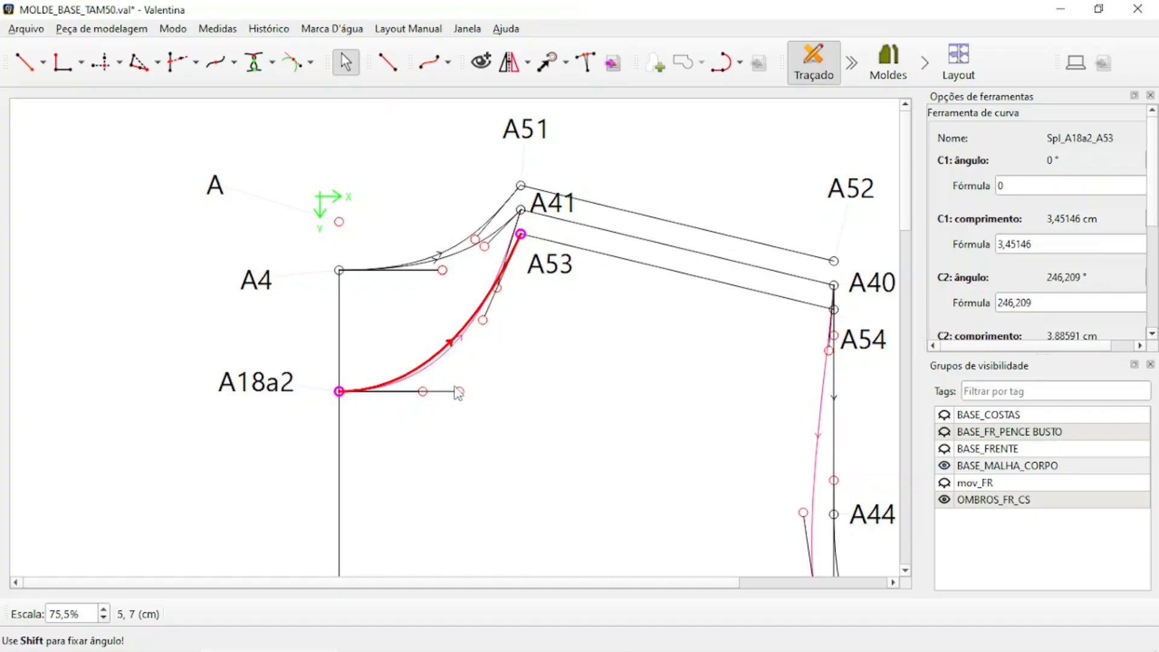
{"action": "left_click_drag", "start_coordinate": [430, 400], "coordinate": [447, 400]}
Remove points A44 and A46 from the OMBROS_FR_CS visibility group
{"action": "scroll", "coordinate": [292, 140], "scroll_direction": "down", "scroll_amount": 2, "text": "ctrl"}
{"action": "scroll", "coordinate": [553, 233], "scroll_direction": "down", "scroll_amount": 2, "text": "ctrl"}
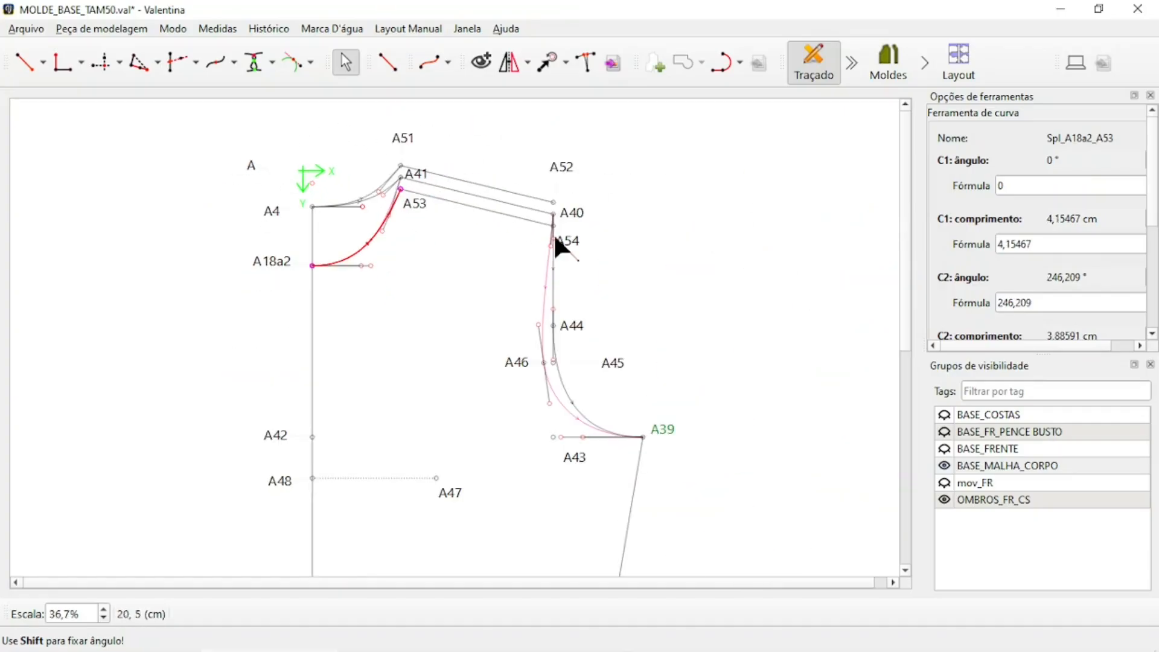
{"action": "scroll", "coordinate": [584, 241], "scroll_direction": "up", "scroll_amount": 1, "text": "ctrl"}
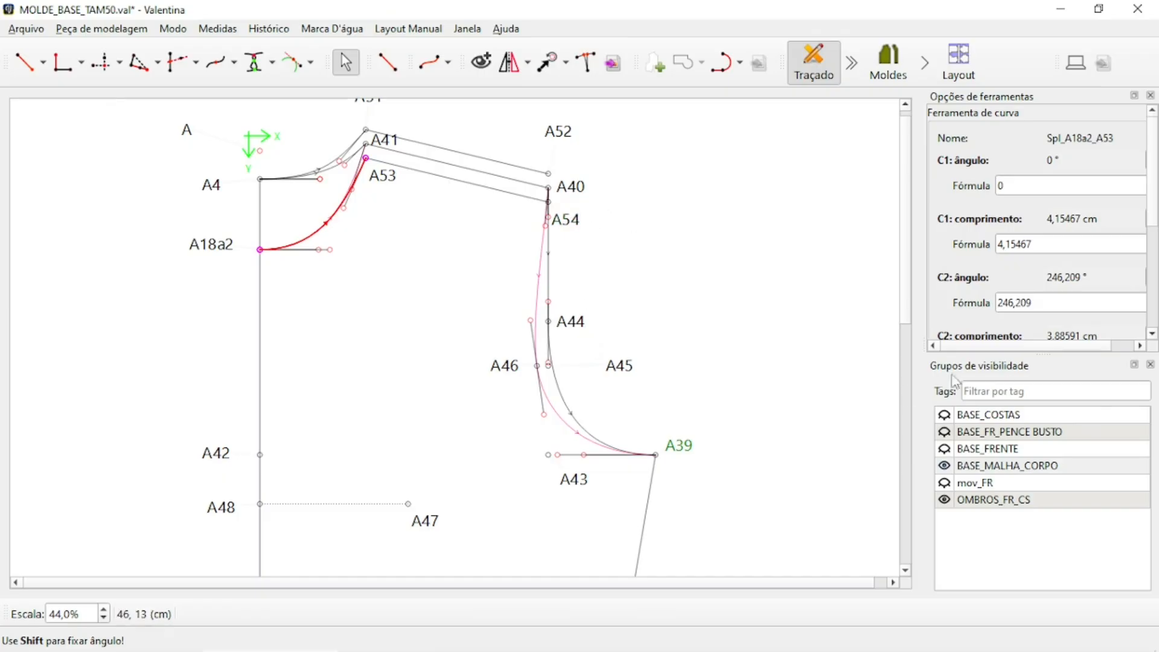
{"action": "scroll", "coordinate": [565, 371], "scroll_direction": "up", "scroll_amount": 1, "text": "ctrl"}
{"action": "scroll", "coordinate": [773, 403], "scroll_direction": "down", "scroll_amount": 1, "text": "ctrl"}
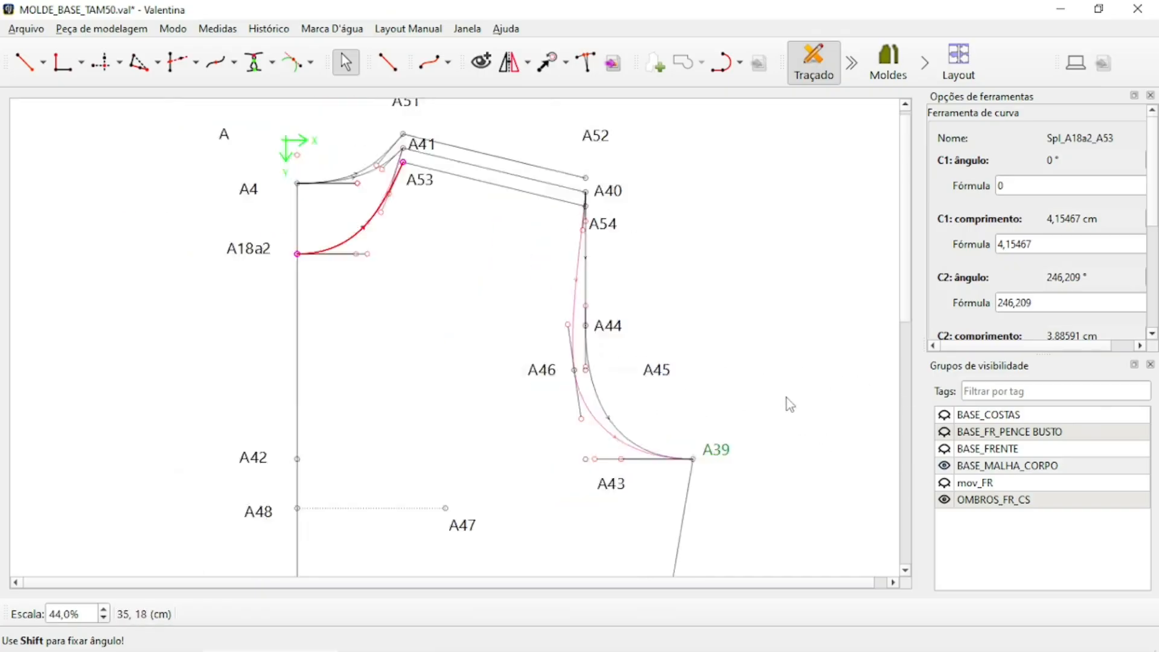
{"action": "scroll", "coordinate": [694, 324], "scroll_direction": "up", "scroll_amount": 1, "text": "ctrl"}
{"action": "scroll", "coordinate": [491, 240], "scroll_direction": "down", "scroll_amount": 1, "text": "ctrl"}
{"action": "scroll", "coordinate": [630, 386], "scroll_direction": "up", "scroll_amount": 1, "text": "ctrl"}
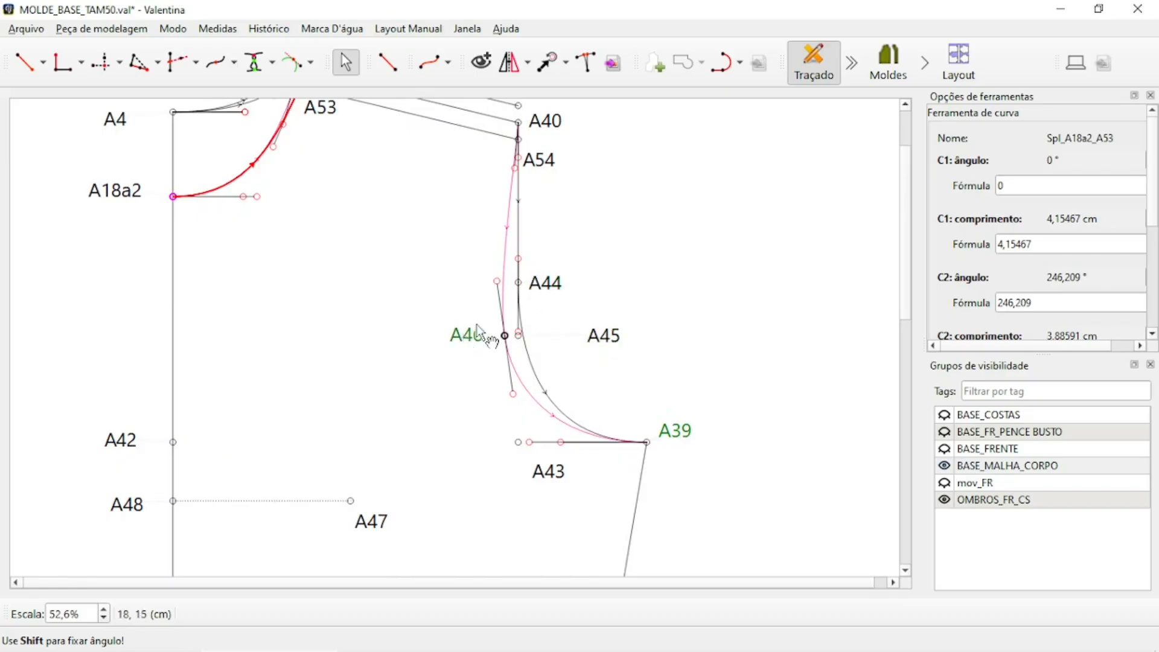
{"action": "right_click", "coordinate": [541, 285]}
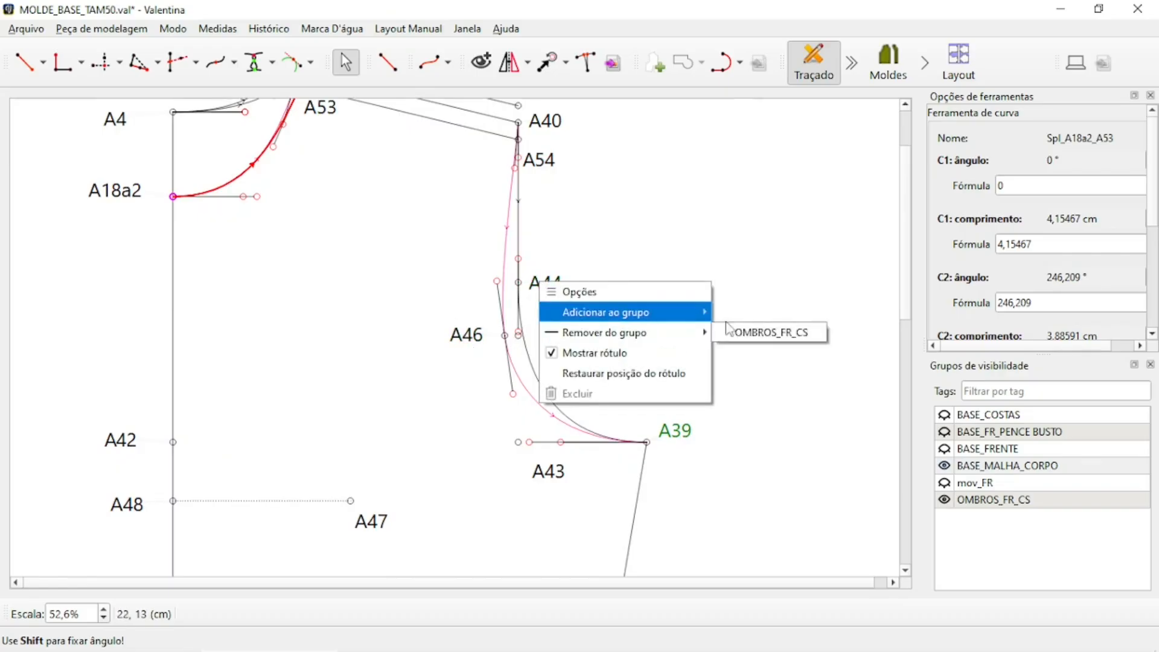
{"action": "mouse_move", "coordinate": [683, 339]}
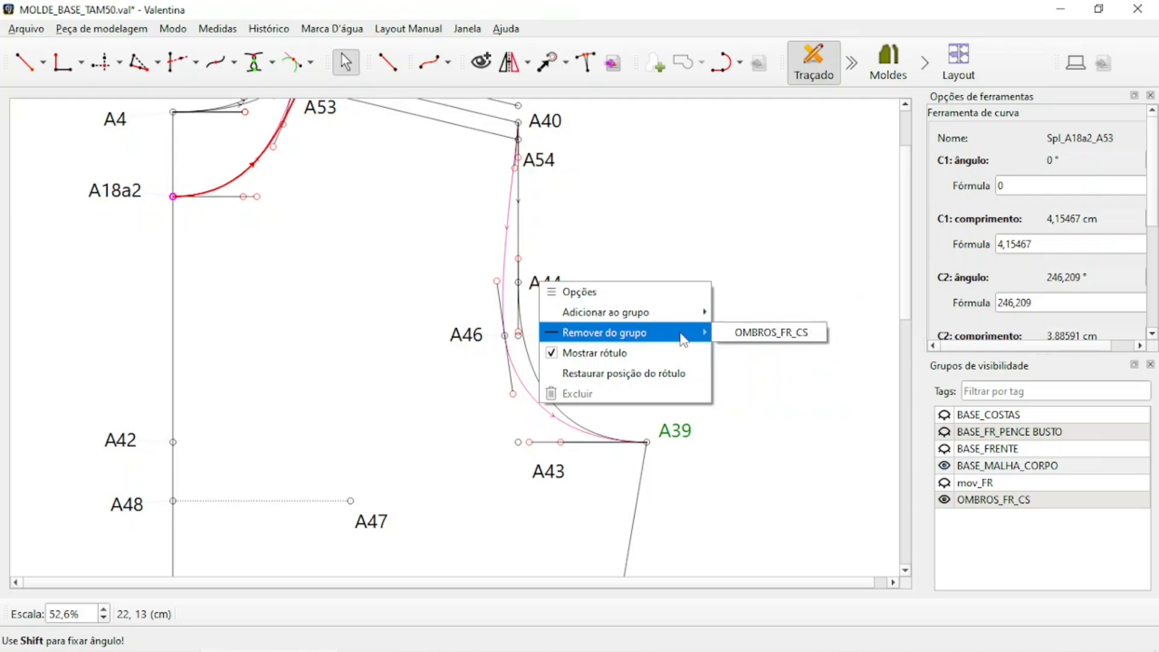
{"action": "left_click", "coordinate": [796, 339]}
{"action": "right_click", "coordinate": [464, 336]}
{"action": "mouse_move", "coordinate": [543, 385]}
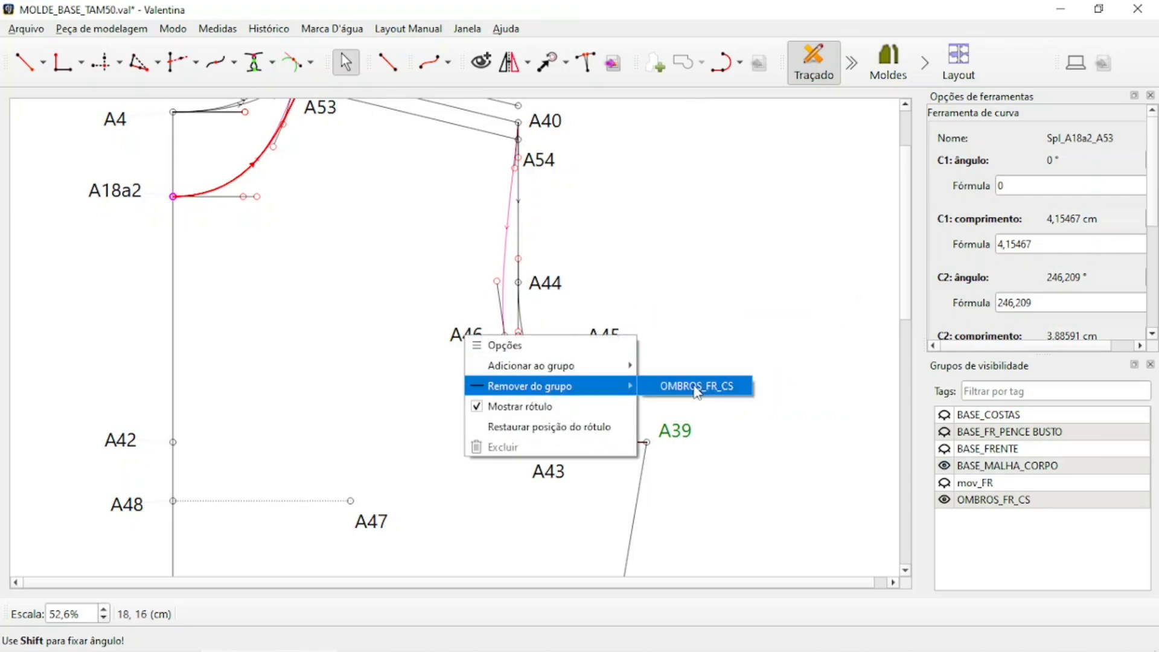
{"action": "left_click", "coordinate": [698, 388]}
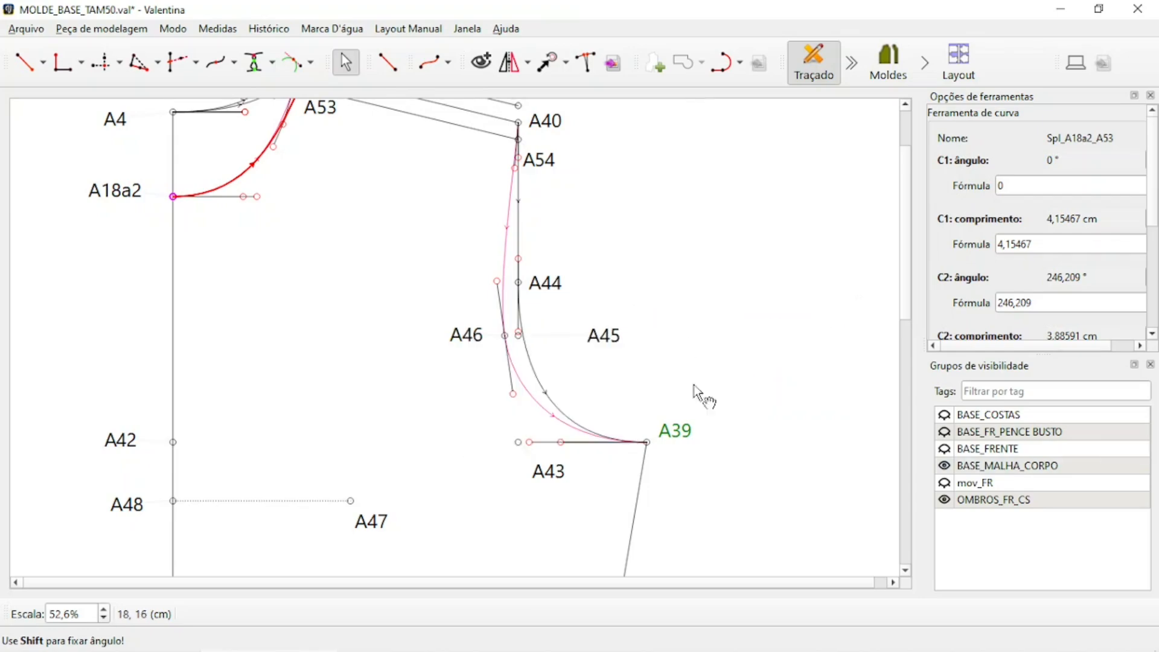
Hide the OMBROS_FR_CS visibility group and deselect the neckline curve
{"action": "left_click", "coordinate": [945, 501]}
{"action": "scroll", "coordinate": [434, 404], "scroll_direction": "down", "scroll_amount": 2, "text": "ctrl"}
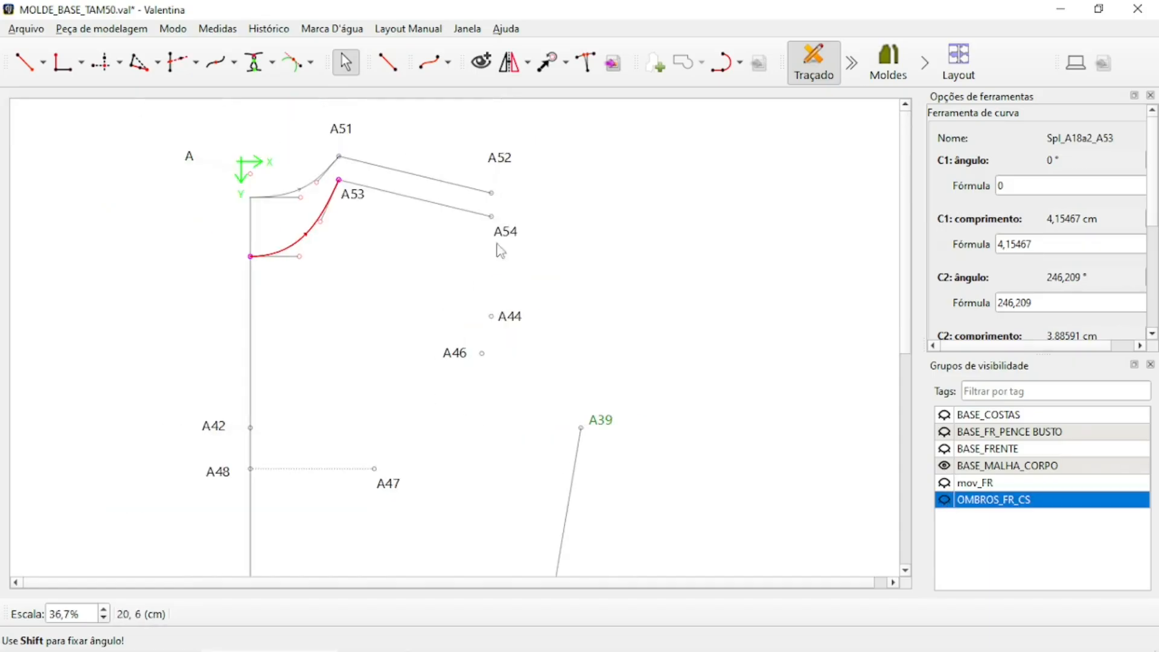
{"action": "left_click", "coordinate": [621, 260]}
{"action": "scroll", "coordinate": [356, 178], "scroll_direction": "down", "scroll_amount": 1, "text": "ctrl"}
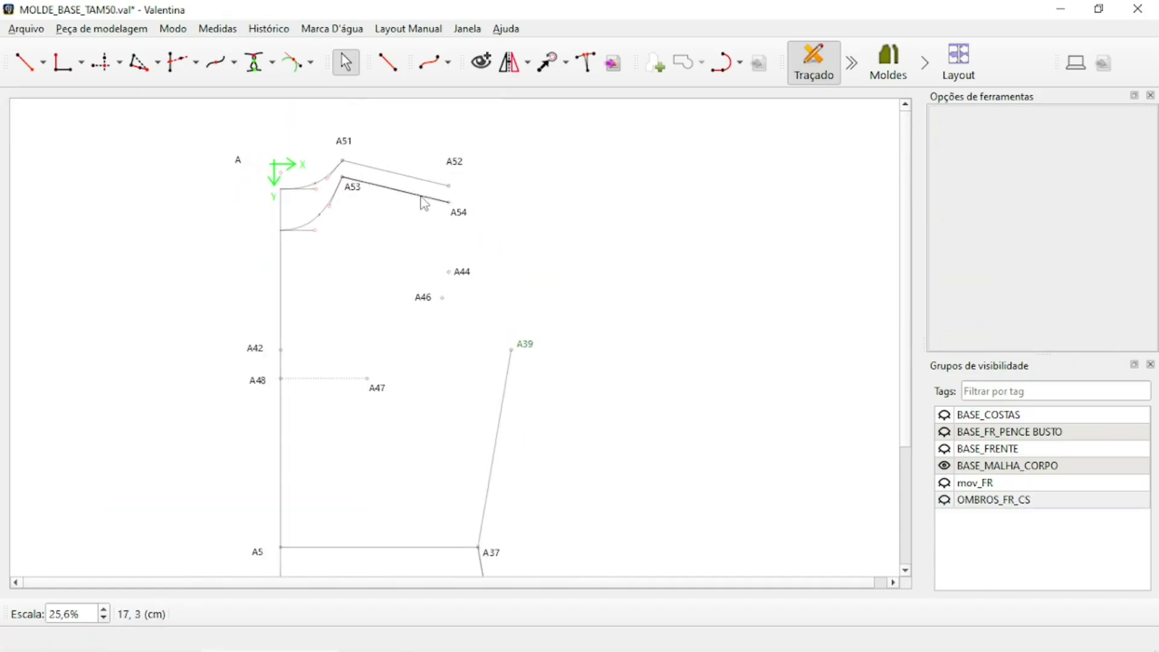
Draw a curved path for the outer armhole through A52, A44 and A39
{"action": "scroll", "coordinate": [453, 184], "scroll_direction": "up", "scroll_amount": 2, "text": "ctrl"}
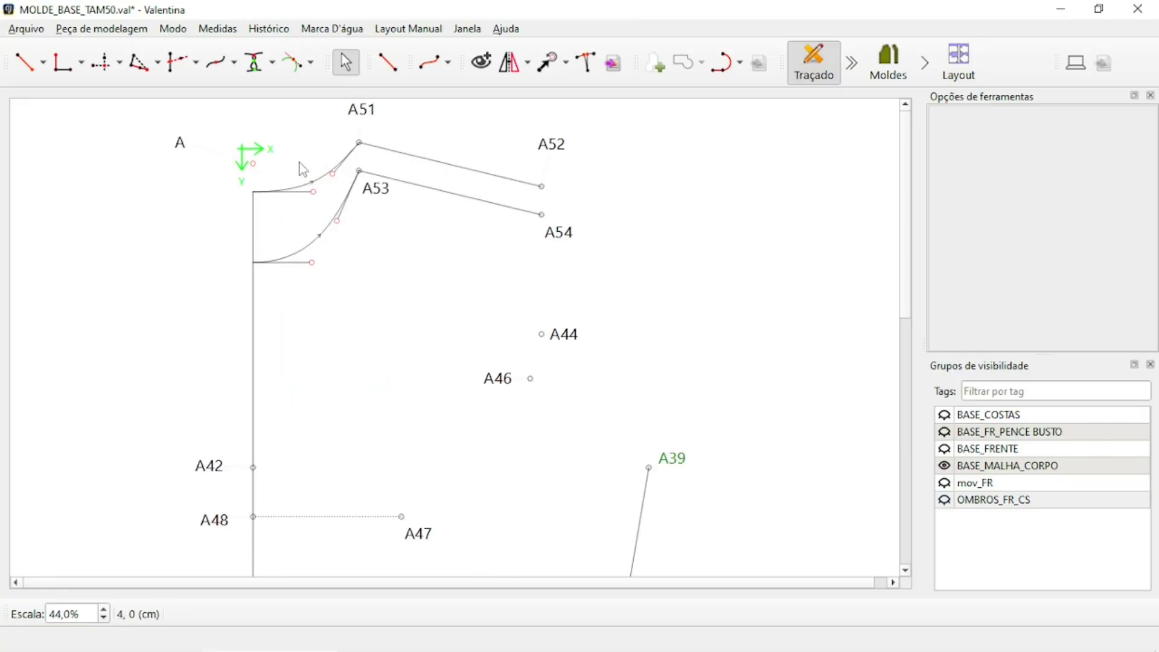
{"action": "left_click", "coordinate": [448, 62]}
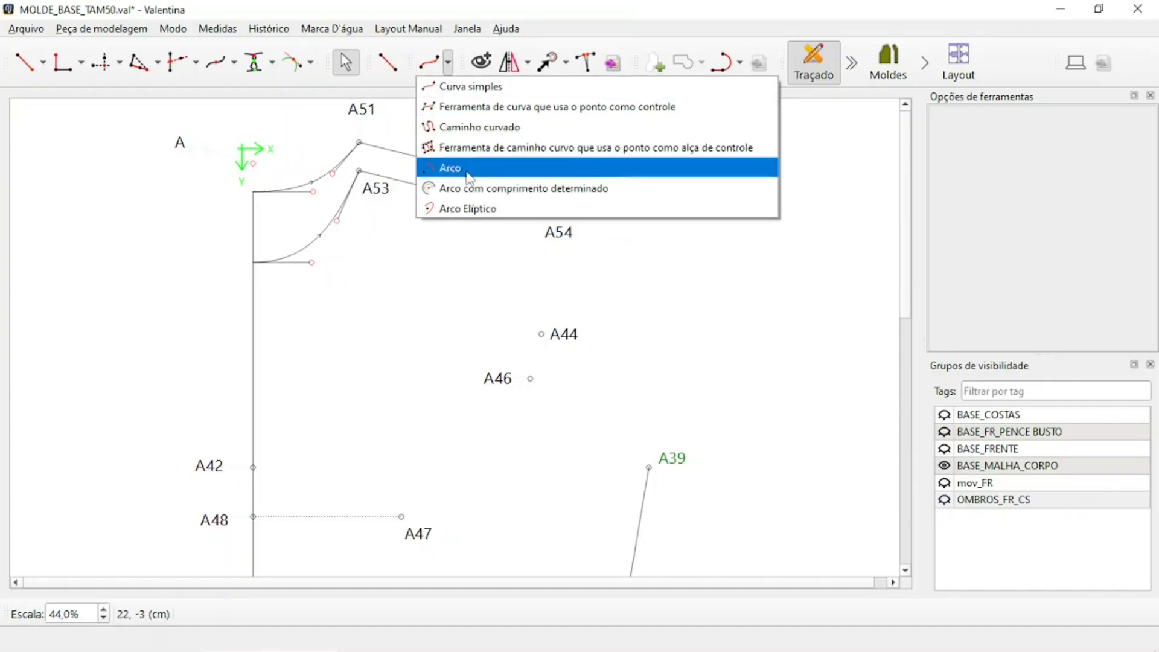
{"action": "left_click", "coordinate": [480, 128]}
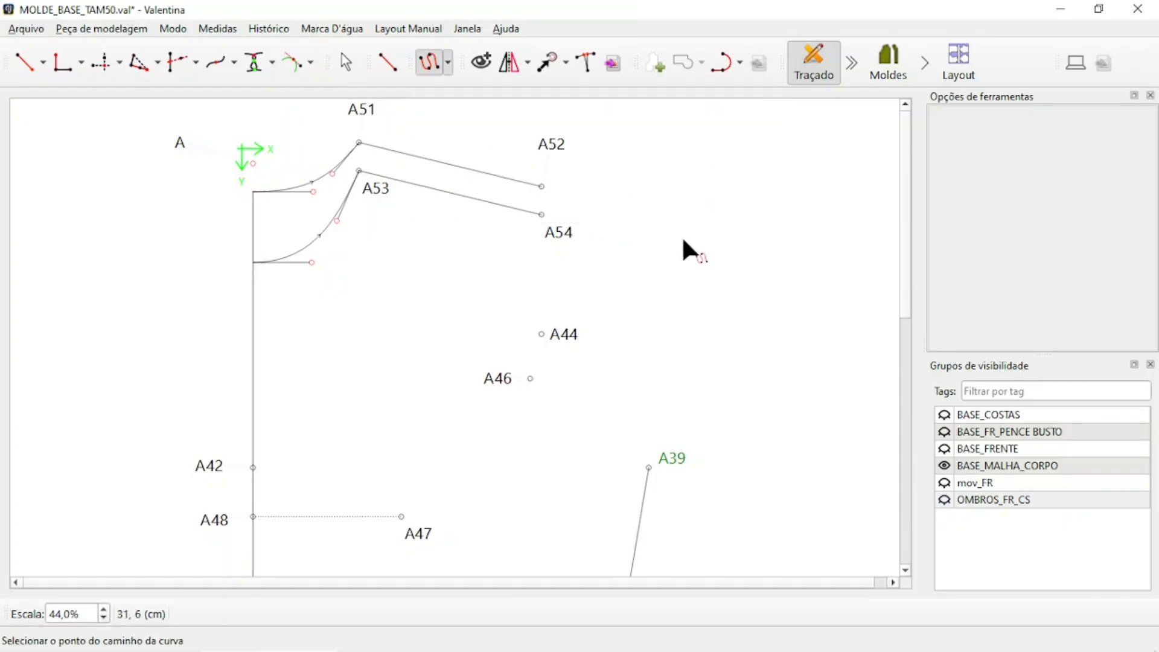
{"action": "left_click", "coordinate": [551, 145]}
{"action": "left_click", "coordinate": [561, 332]}
{"action": "left_click", "coordinate": [668, 456]}
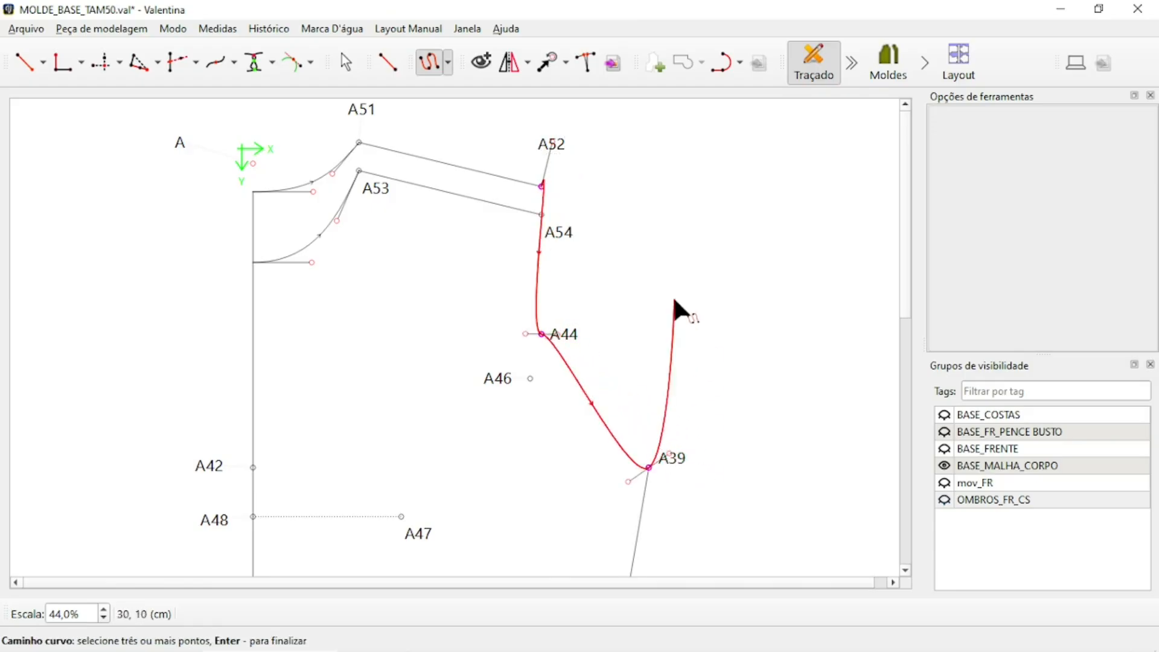
{"action": "key", "text": "Return"}
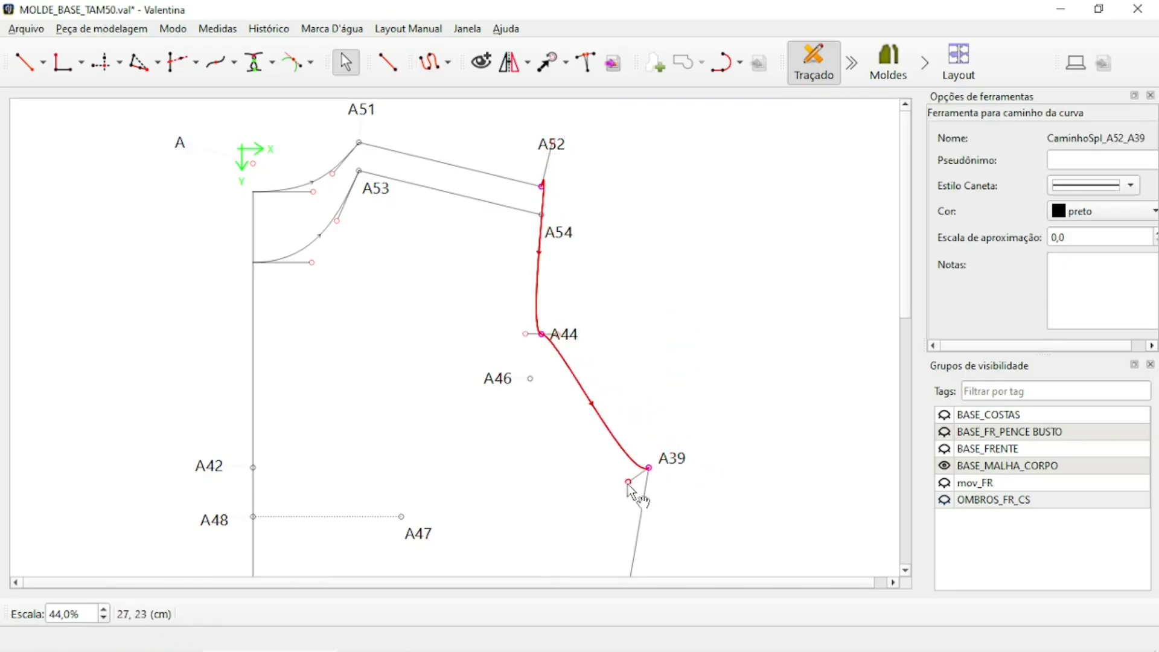
Shape the A52–A39 armhole path with a horizontal handle at A39 and vertical handles at A44 and A52
{"action": "left_click_drag", "start_coordinate": [625, 483], "coordinate": [554, 467]}
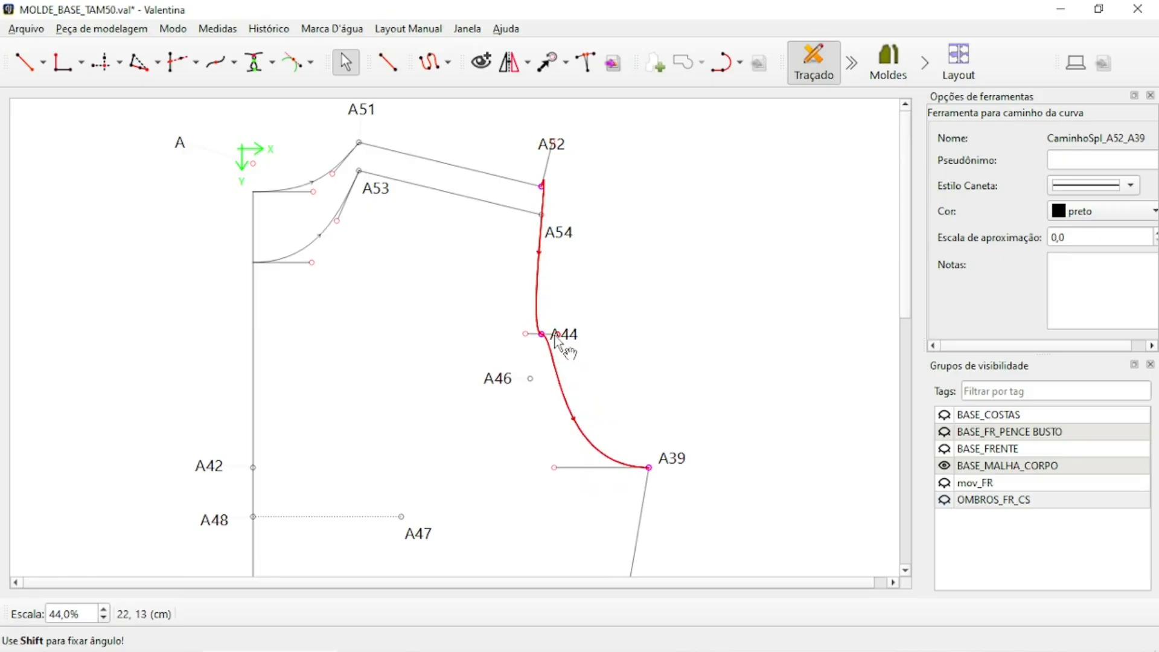
{"action": "left_click_drag", "start_coordinate": [551, 332], "coordinate": [554, 369]}
{"action": "scroll", "coordinate": [564, 181], "scroll_direction": "up", "scroll_amount": 3}
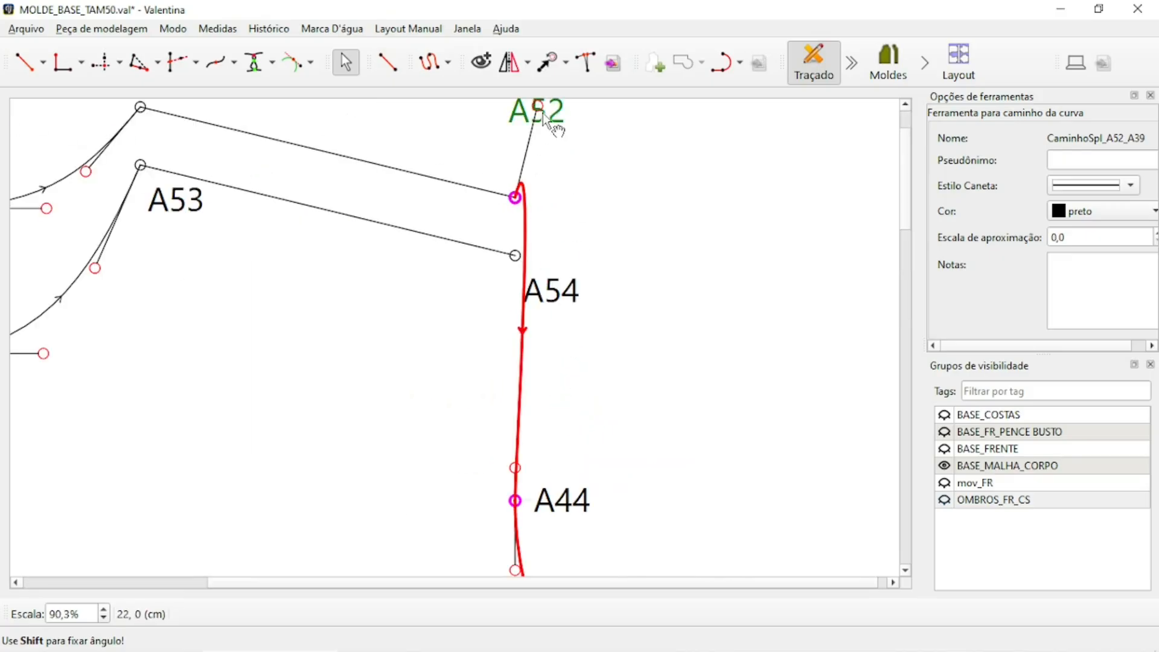
{"action": "left_click_drag", "start_coordinate": [515, 189], "coordinate": [516, 261]}
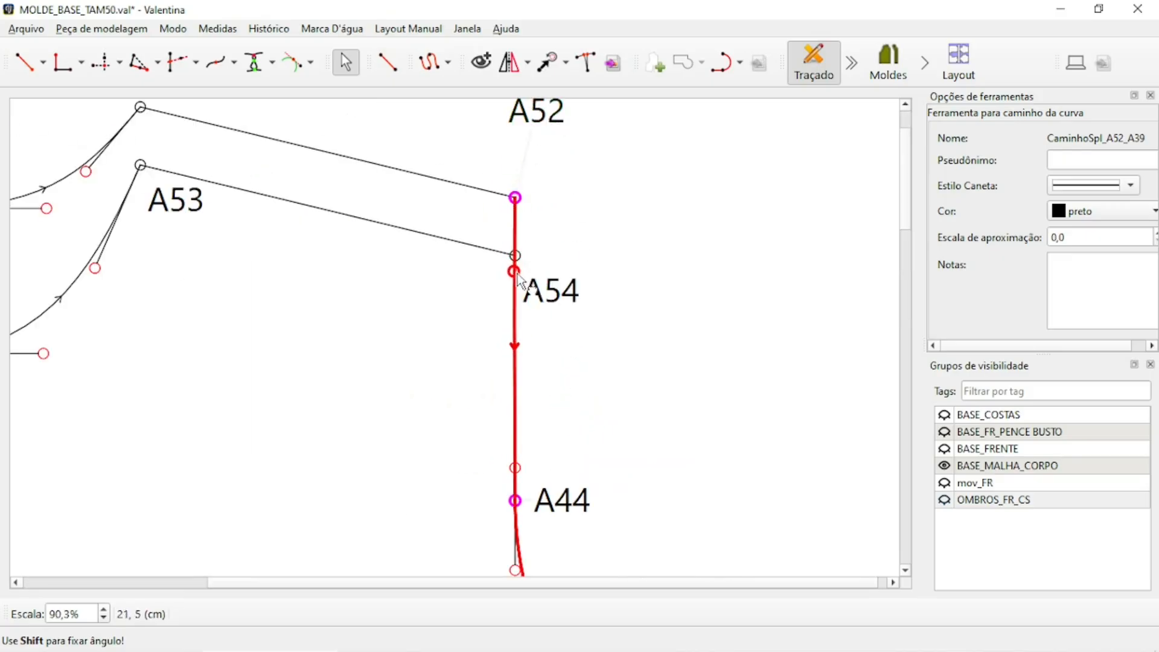
{"action": "scroll", "coordinate": [512, 273], "scroll_direction": "down", "scroll_amount": 2}
{"action": "scroll", "coordinate": [536, 465], "scroll_direction": "up", "scroll_amount": 1}
{"action": "scroll", "coordinate": [518, 413], "scroll_direction": "down", "scroll_amount": 1}
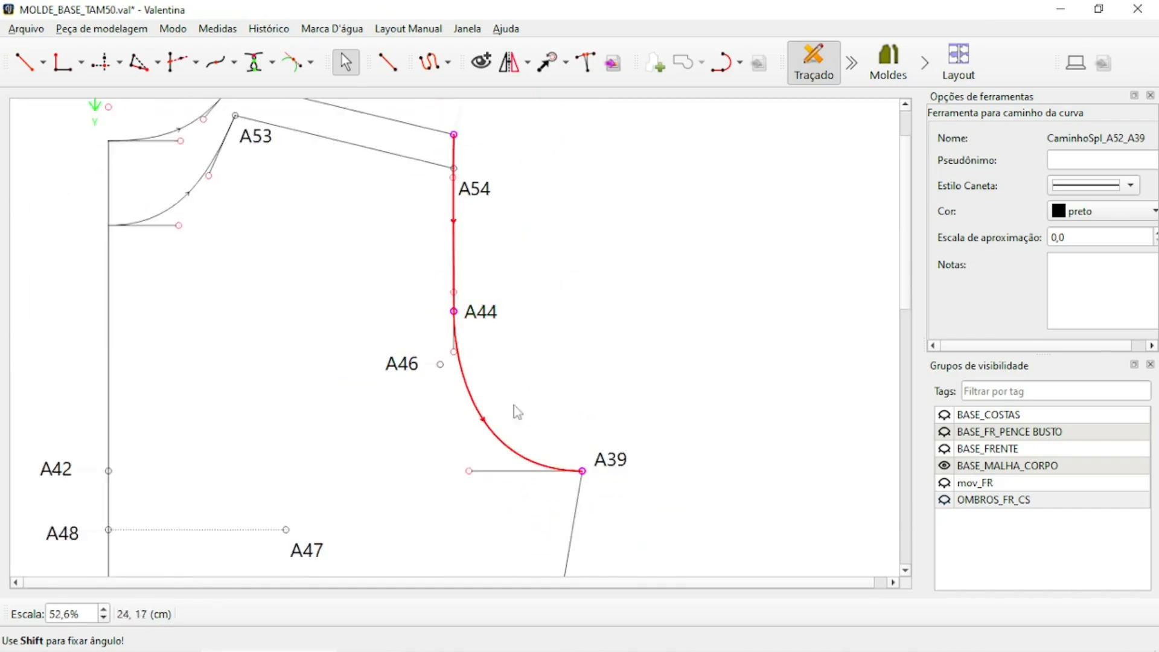
{"action": "key", "text": "Return"}
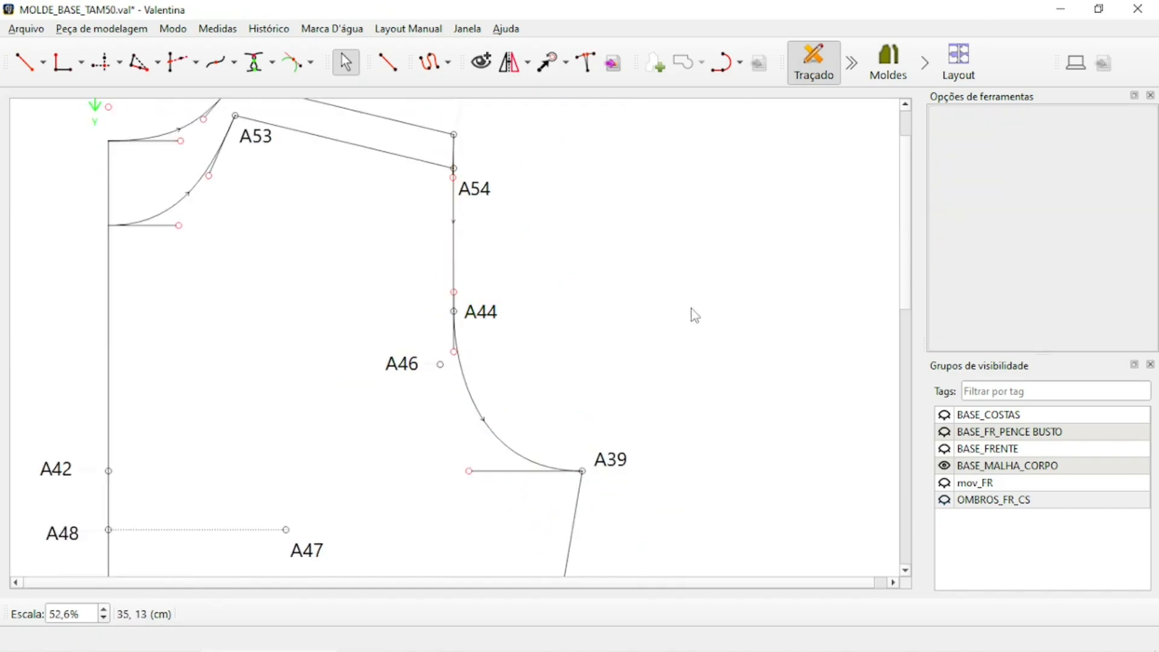
Draw a curved path for the inner armhole through A54, A46 and A39
{"action": "scroll", "coordinate": [733, 331], "scroll_direction": "down", "scroll_amount": 2}
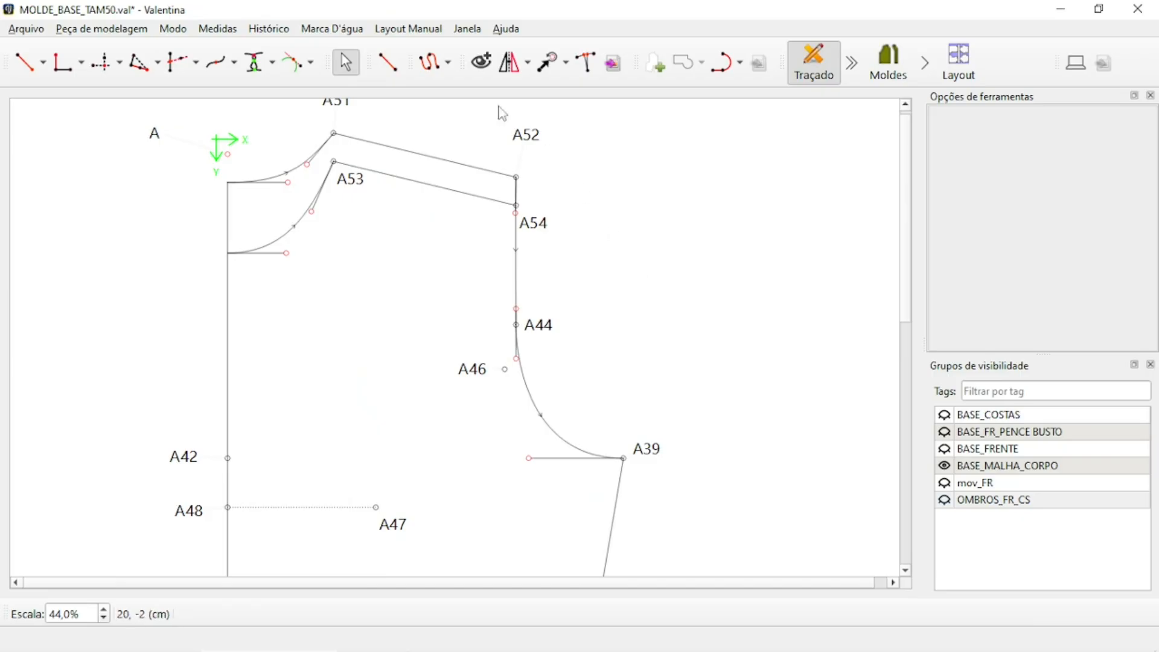
{"action": "left_click", "coordinate": [433, 64]}
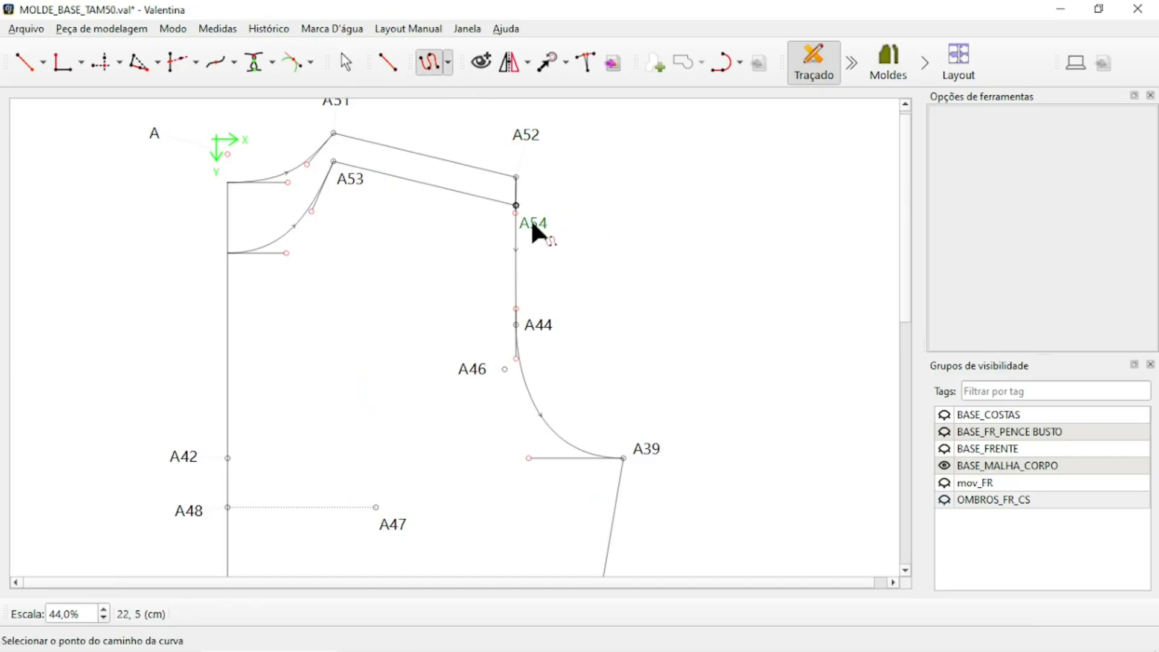
{"action": "left_click", "coordinate": [448, 63]}
{"action": "left_click", "coordinate": [520, 122]}
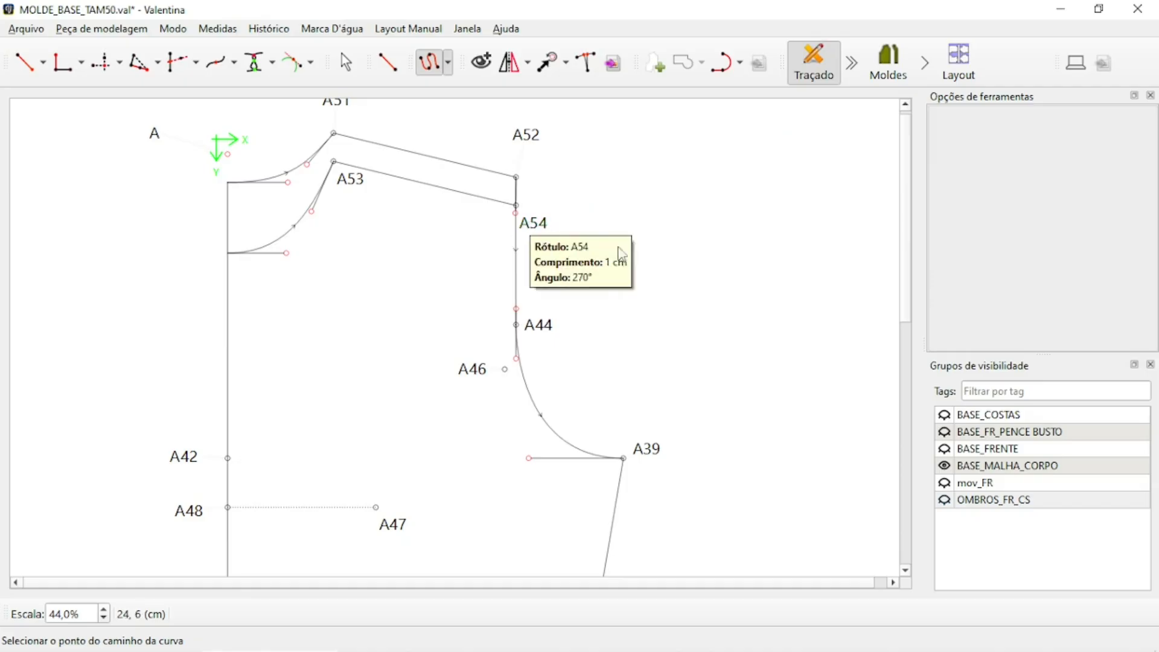
{"action": "left_click", "coordinate": [529, 223]}
{"action": "left_click", "coordinate": [475, 375]}
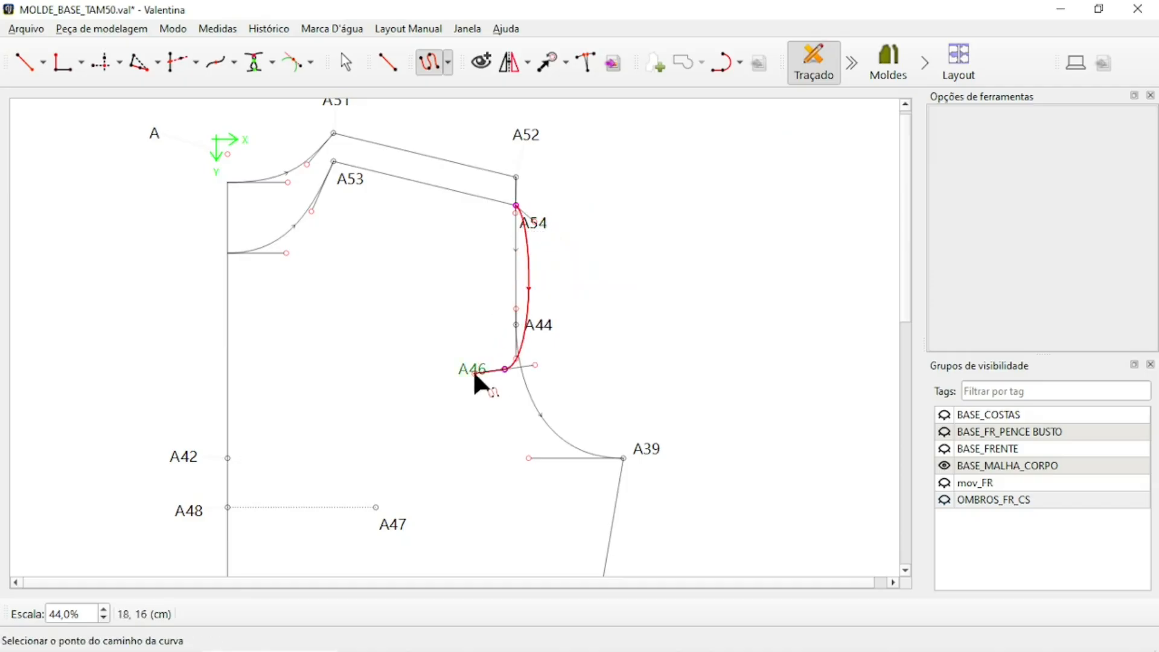
{"action": "left_click", "coordinate": [640, 448]}
{"action": "key", "text": "Return"}
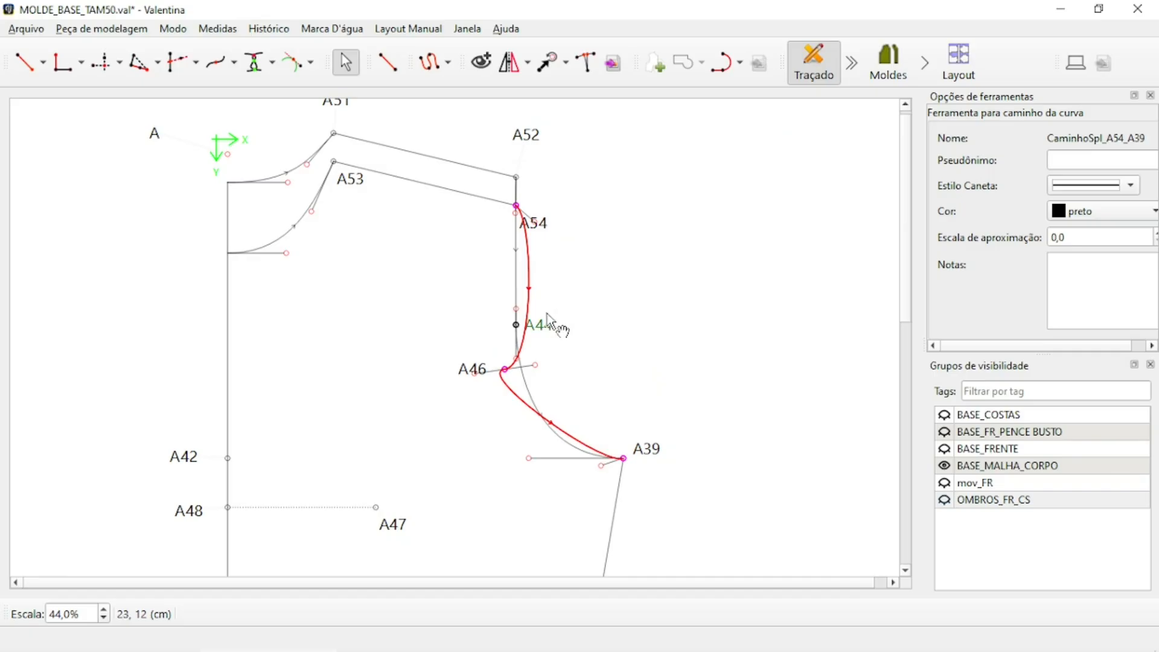
Shape the inner armhole path A54–A39 with near-vertical handles at A54 and A46 and a near-horizontal handle at A39
{"action": "scroll", "coordinate": [532, 287], "scroll_direction": "up", "scroll_amount": 2}
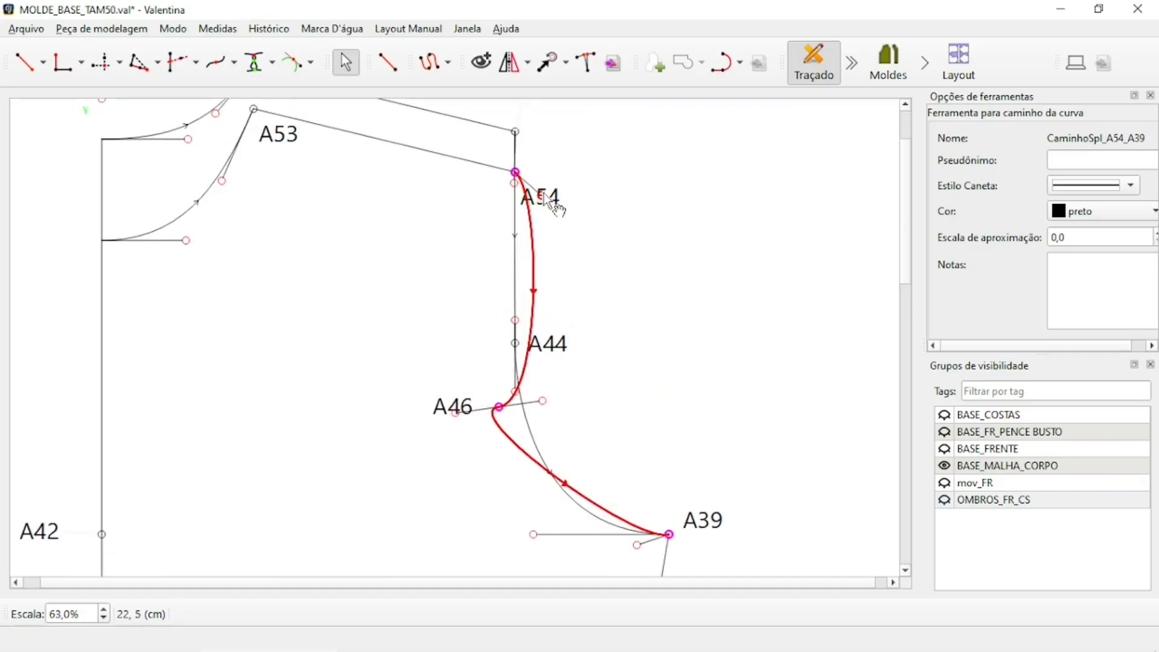
{"action": "left_click_drag", "start_coordinate": [533, 266], "coordinate": [519, 247]}
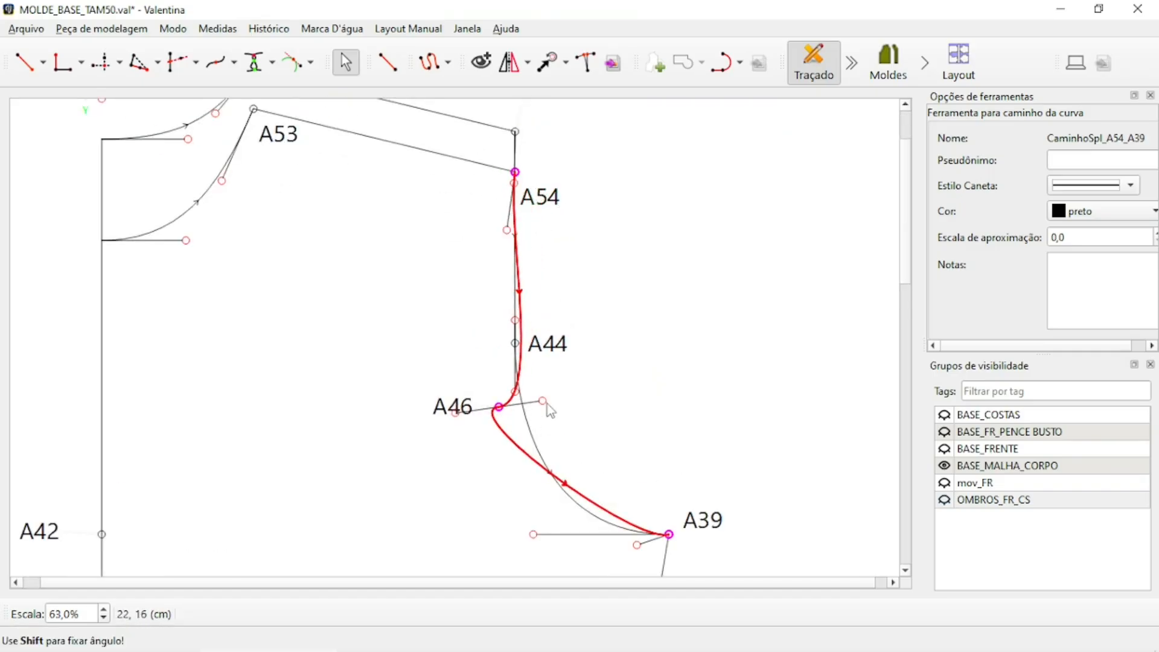
{"action": "left_click_drag", "start_coordinate": [542, 402], "coordinate": [499, 365]}
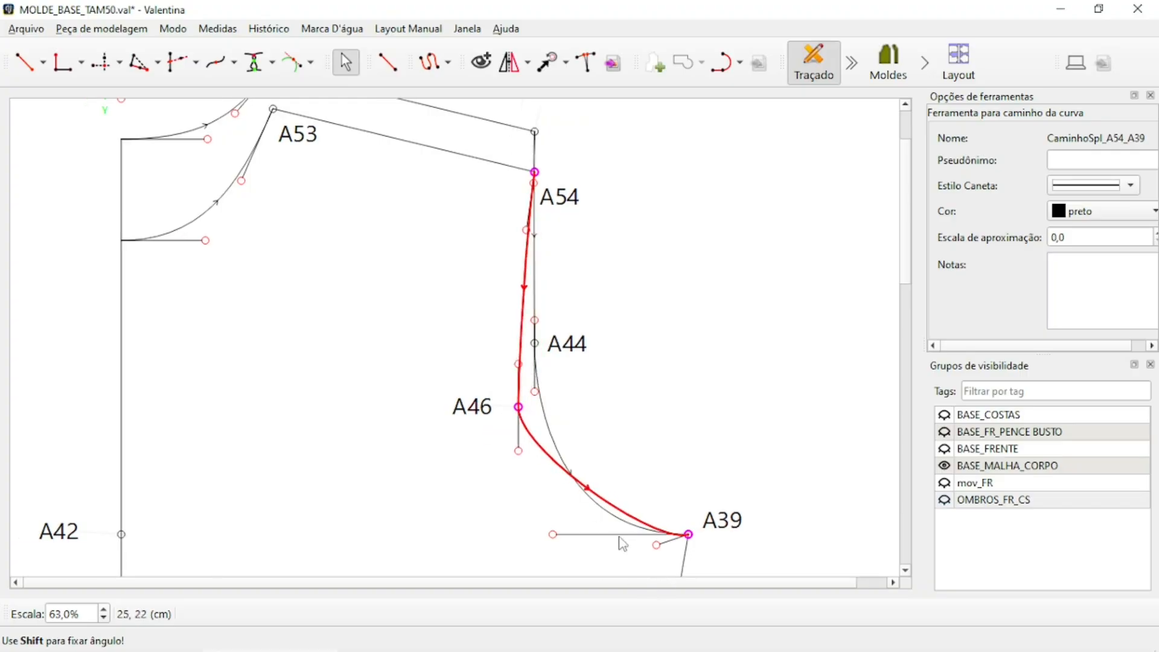
{"action": "left_click_drag", "start_coordinate": [657, 546], "coordinate": [543, 556]}
{"action": "left_click_drag", "start_coordinate": [519, 452], "coordinate": [523, 455]}
{"action": "key", "text": "Return"}
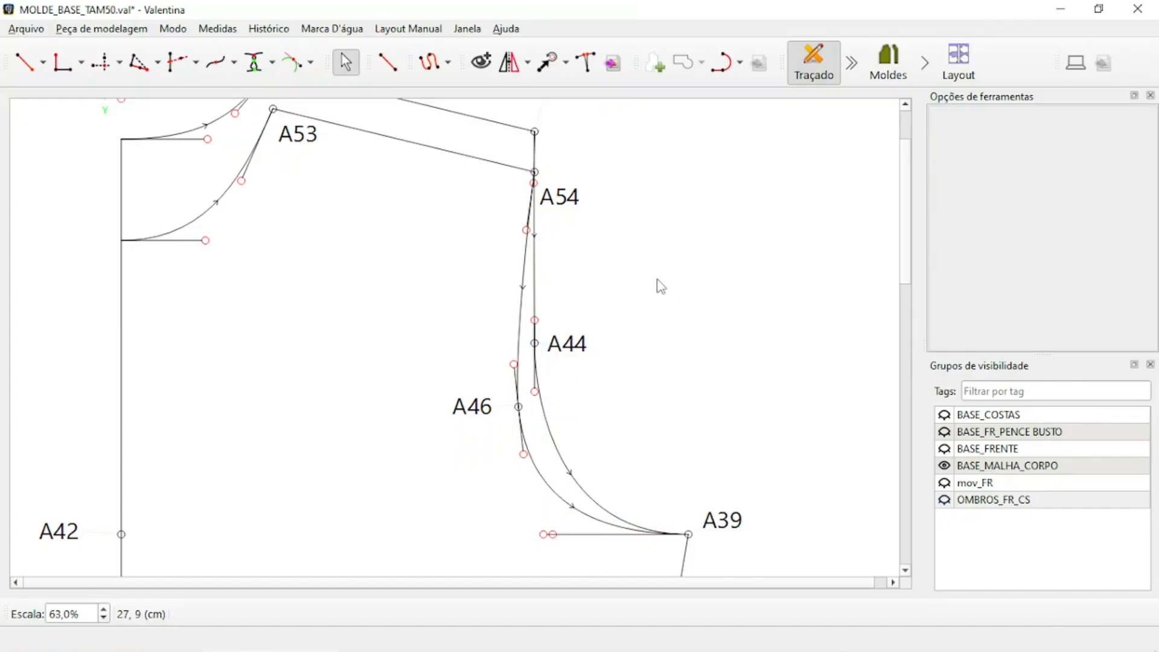
Set the colour of the inner armhole path A54–A39 to dark pink (rosa escuro)
{"action": "scroll", "coordinate": [407, 233], "scroll_direction": "down", "scroll_amount": 2}
{"action": "left_click", "coordinate": [511, 414]}
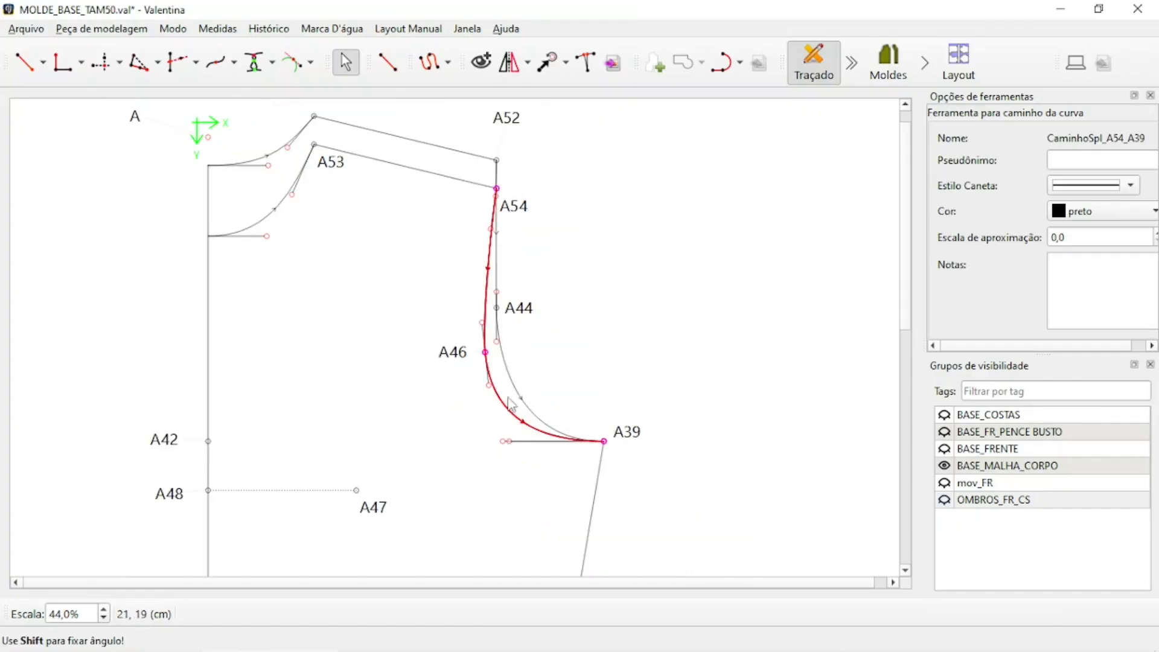
{"action": "left_click", "coordinate": [1105, 214]}
{"action": "left_click", "coordinate": [1087, 361]}
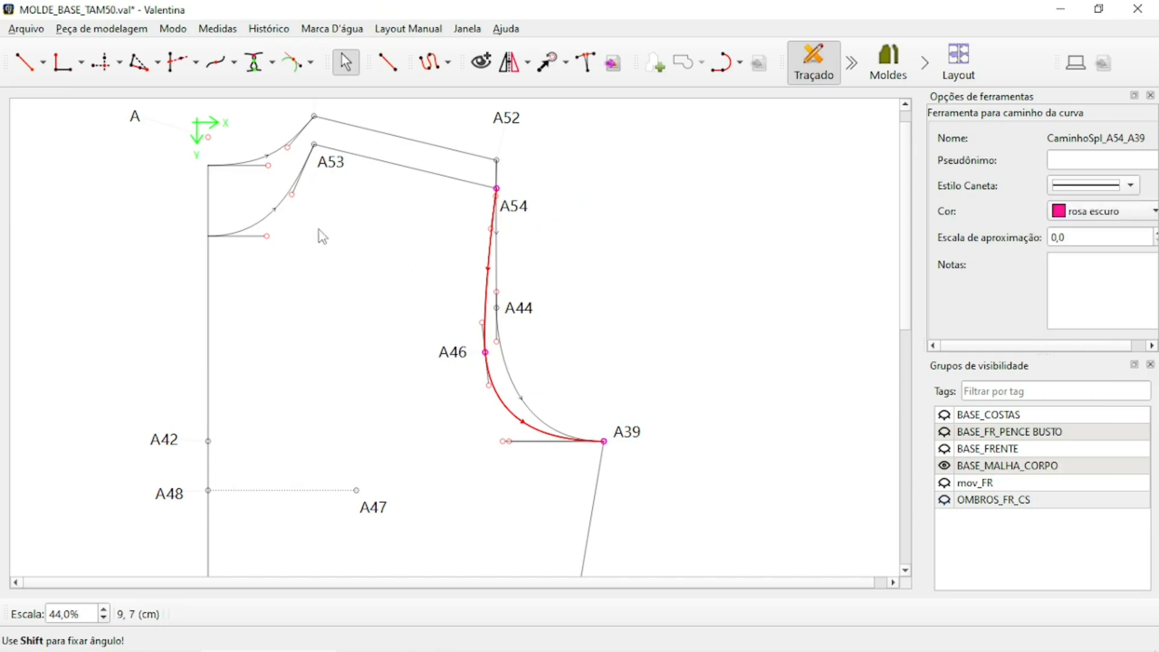
Set the colour of the lower neckline curve from A18a2 to A53 to dark pink (rosa escuro)
{"action": "left_click", "coordinate": [274, 209]}
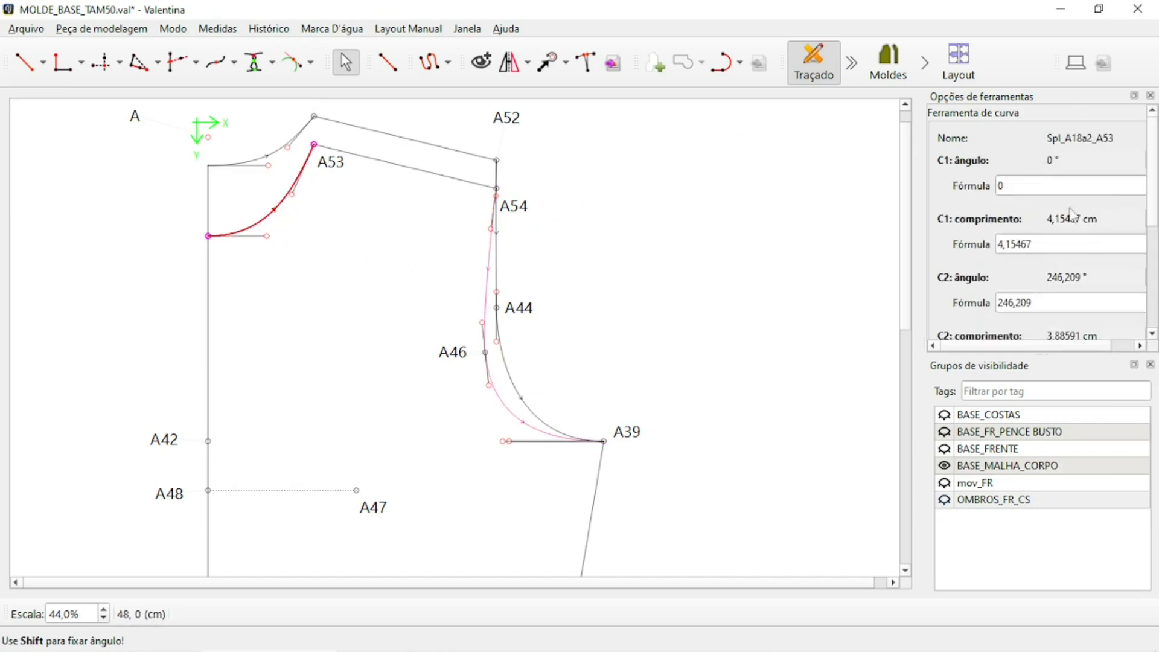
{"action": "scroll", "coordinate": [1093, 253], "scroll_direction": "down", "scroll_amount": 3}
{"action": "left_click", "coordinate": [1096, 267]}
{"action": "left_click", "coordinate": [1098, 302]}
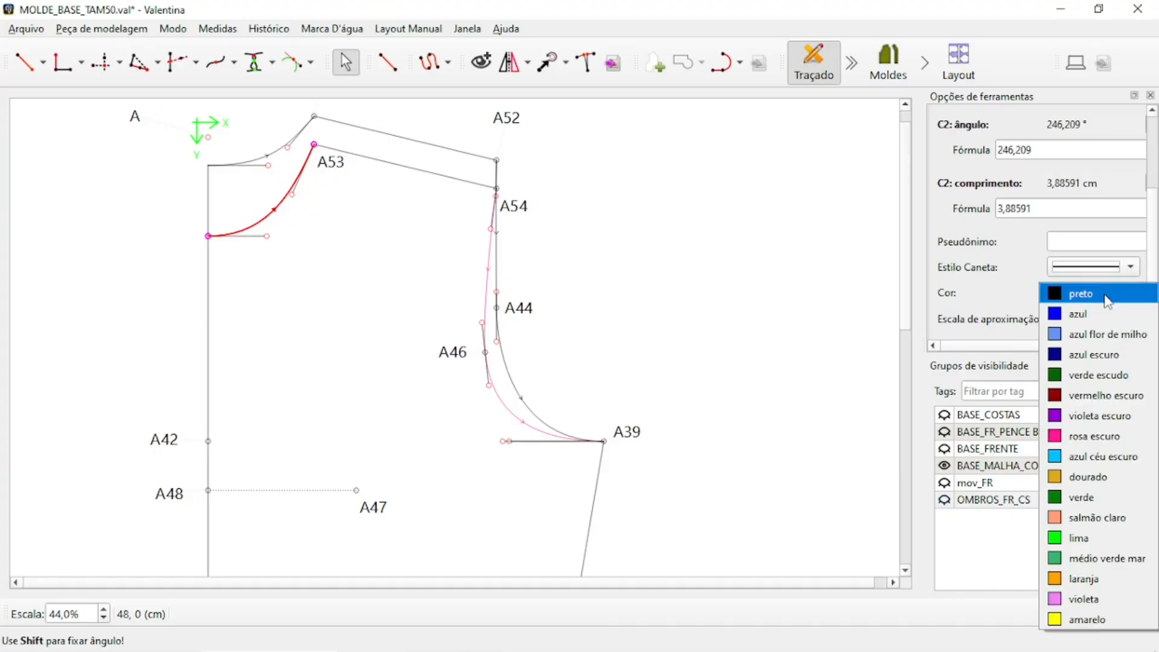
{"action": "left_click", "coordinate": [1093, 440]}
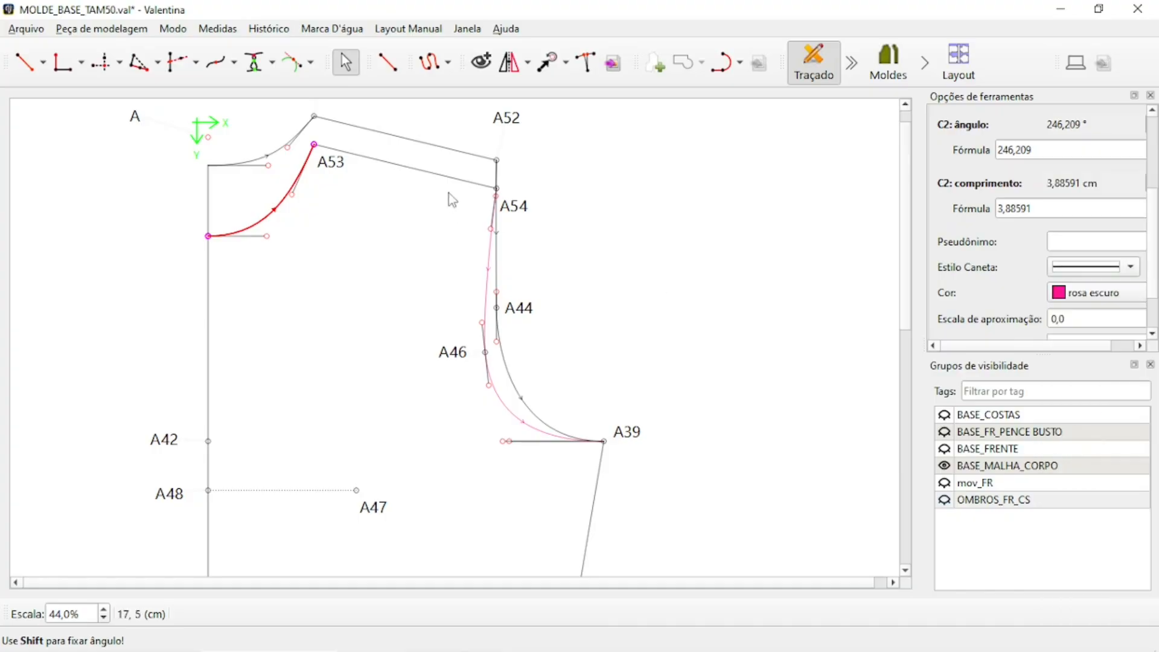
Set the colour of the lower shoulder line A53–A54 to dark pink (rosa escuro)
{"action": "left_click", "coordinate": [425, 172]}
{"action": "left_click", "coordinate": [1061, 205]}
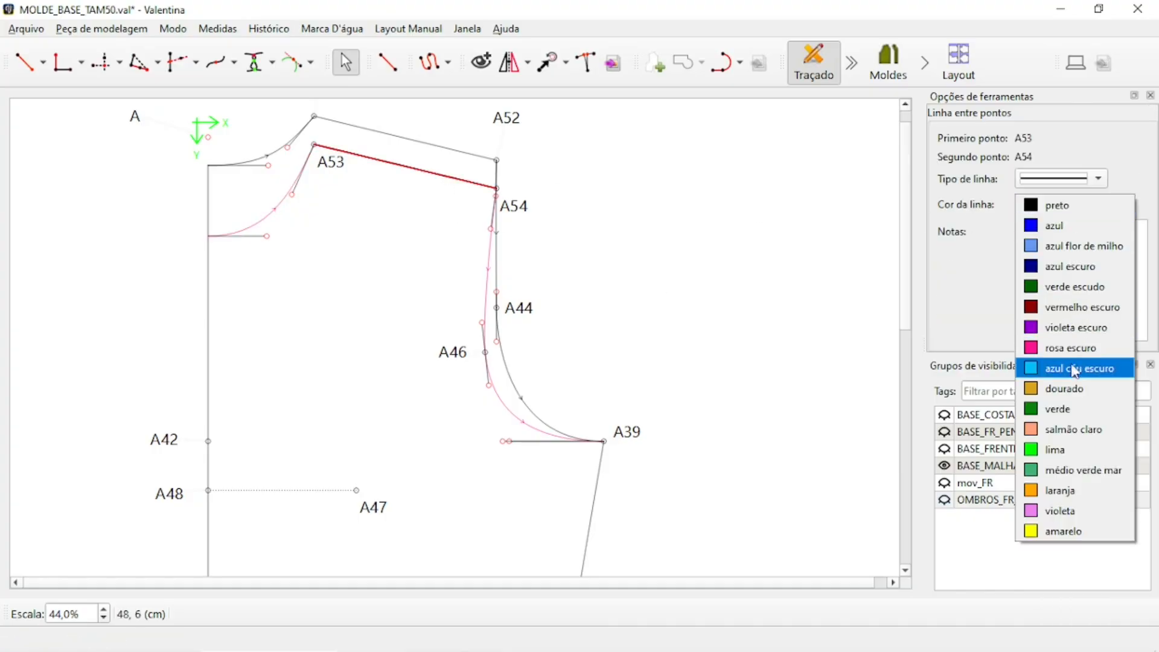
{"action": "left_click", "coordinate": [1071, 348]}
Hide and show the BASE_MALHA_CORPO group to check which shoulder, neckline and armhole objects lie outside it
{"action": "scroll", "coordinate": [698, 203], "scroll_direction": "down", "scroll_amount": 1}
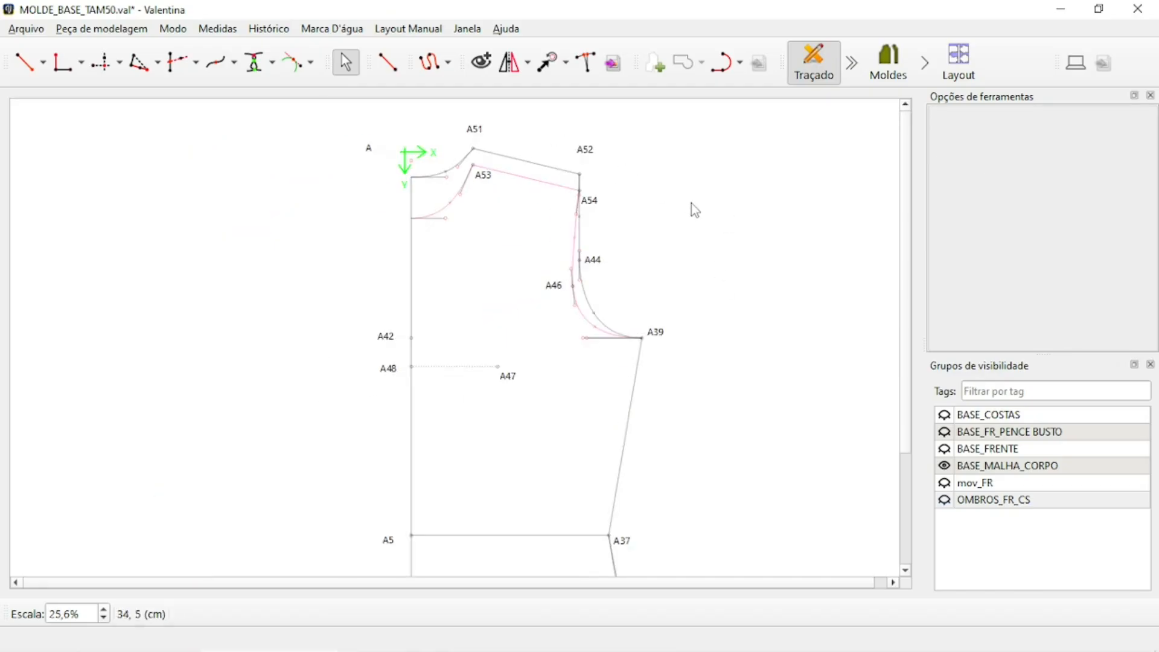
{"action": "scroll", "coordinate": [647, 173], "scroll_direction": "down", "scroll_amount": 2}
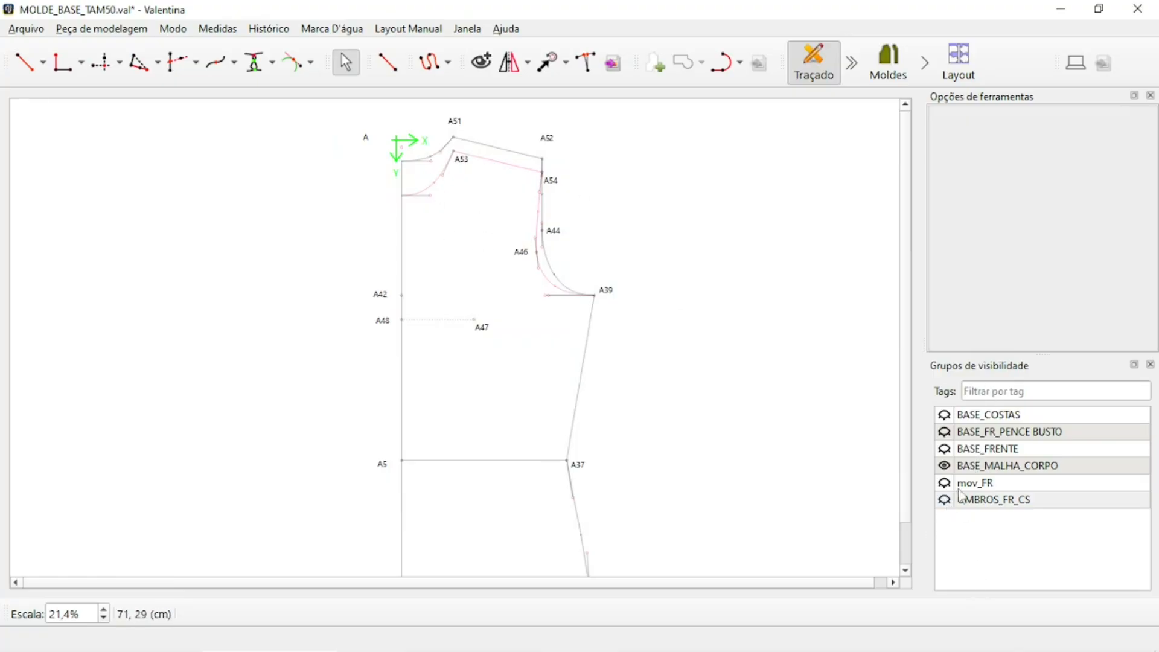
{"action": "left_click", "coordinate": [945, 467]}
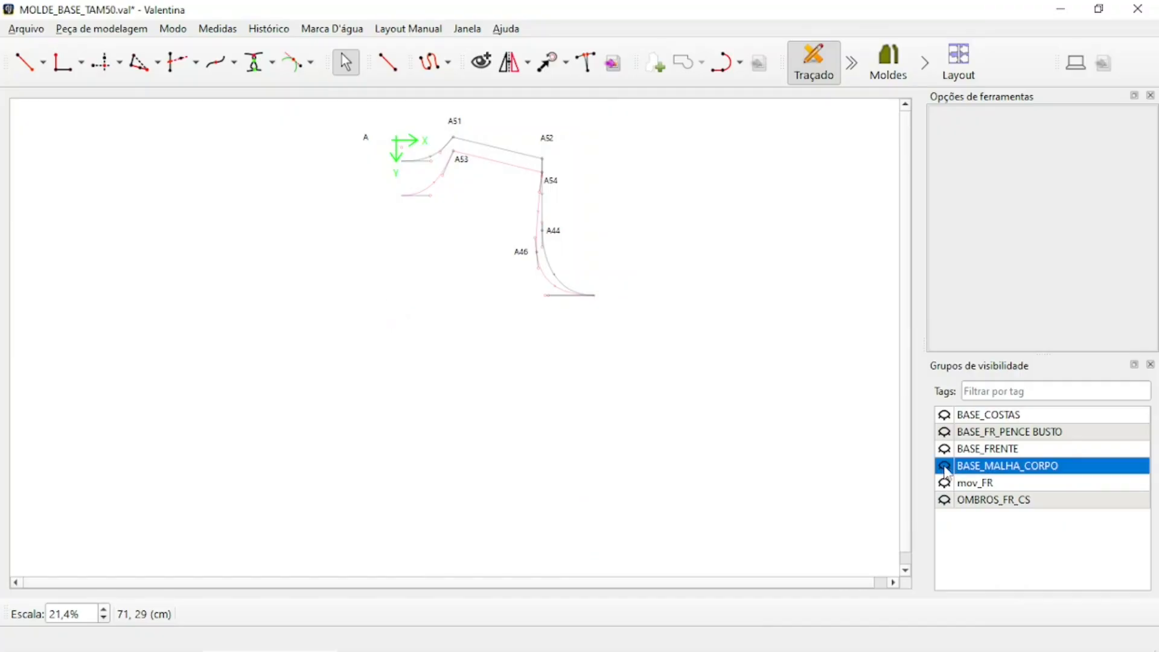
{"action": "left_click", "coordinate": [945, 466]}
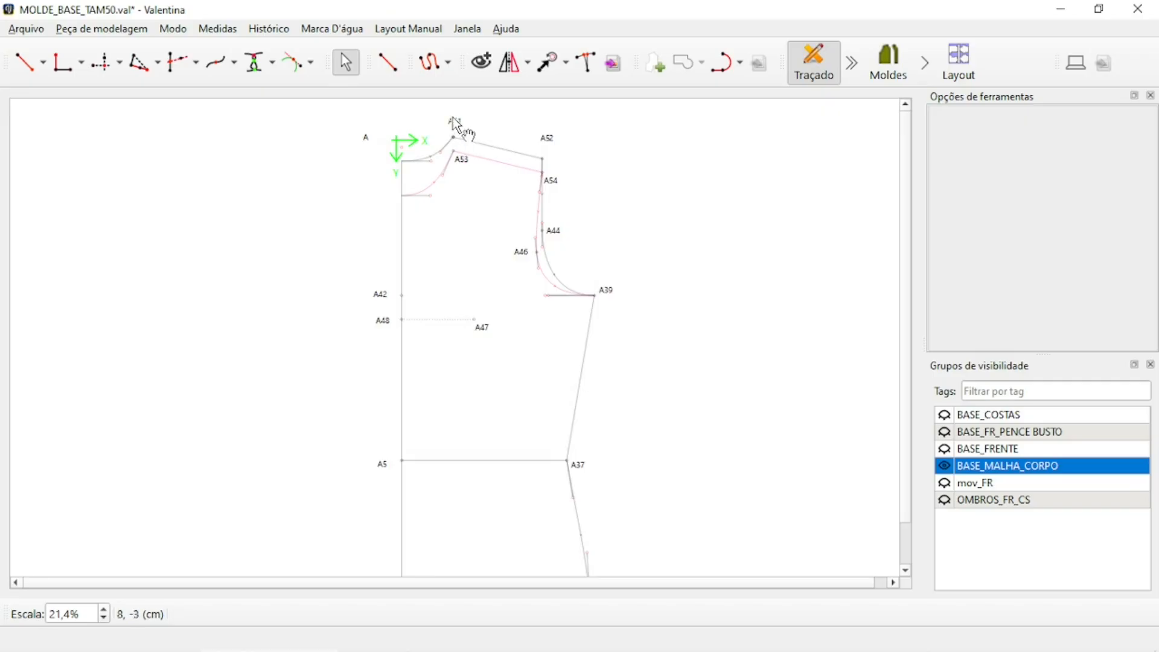
{"action": "scroll", "coordinate": [456, 133], "scroll_direction": "up", "scroll_amount": 4}
{"action": "scroll", "coordinate": [517, 124], "scroll_direction": "down", "scroll_amount": 1}
{"action": "scroll", "coordinate": [525, 124], "scroll_direction": "up", "scroll_amount": 1}
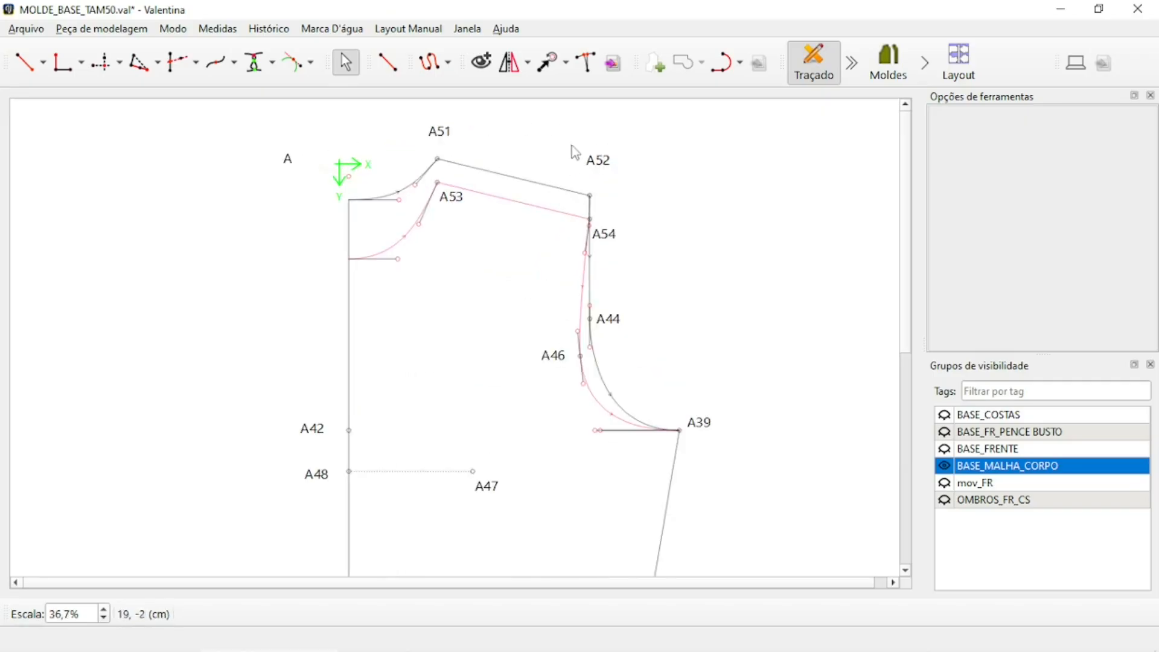
Show the OMBROS_FR_CS group and remove points A4 and A18a2 from it
{"action": "left_click", "coordinate": [482, 62]}
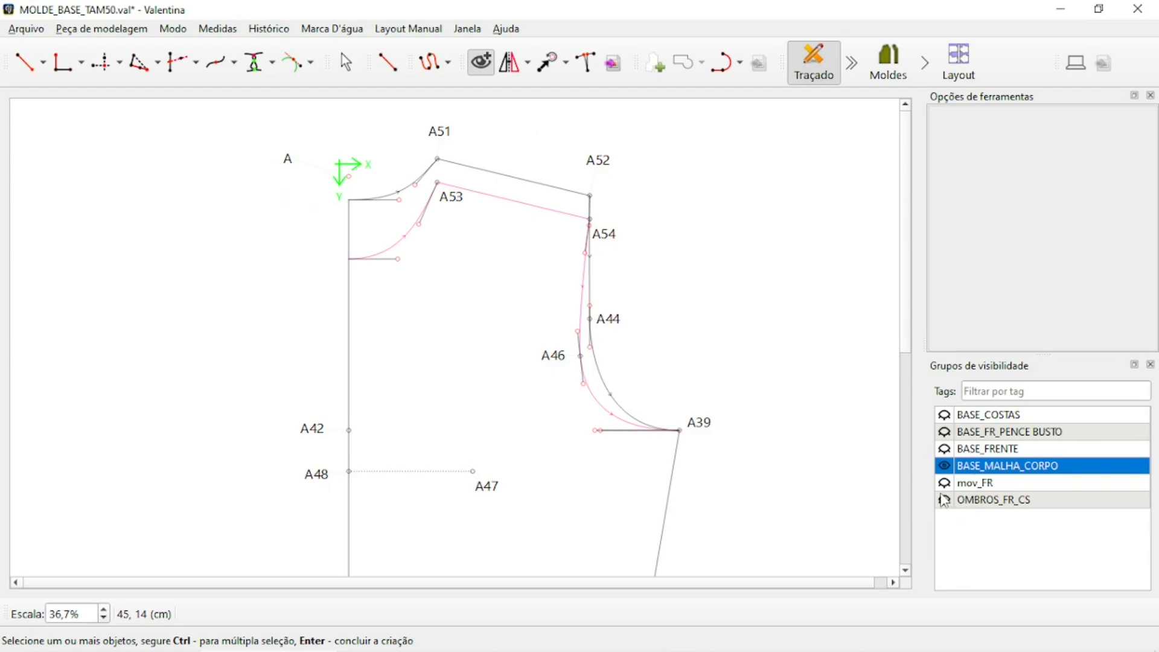
{"action": "left_click", "coordinate": [944, 500]}
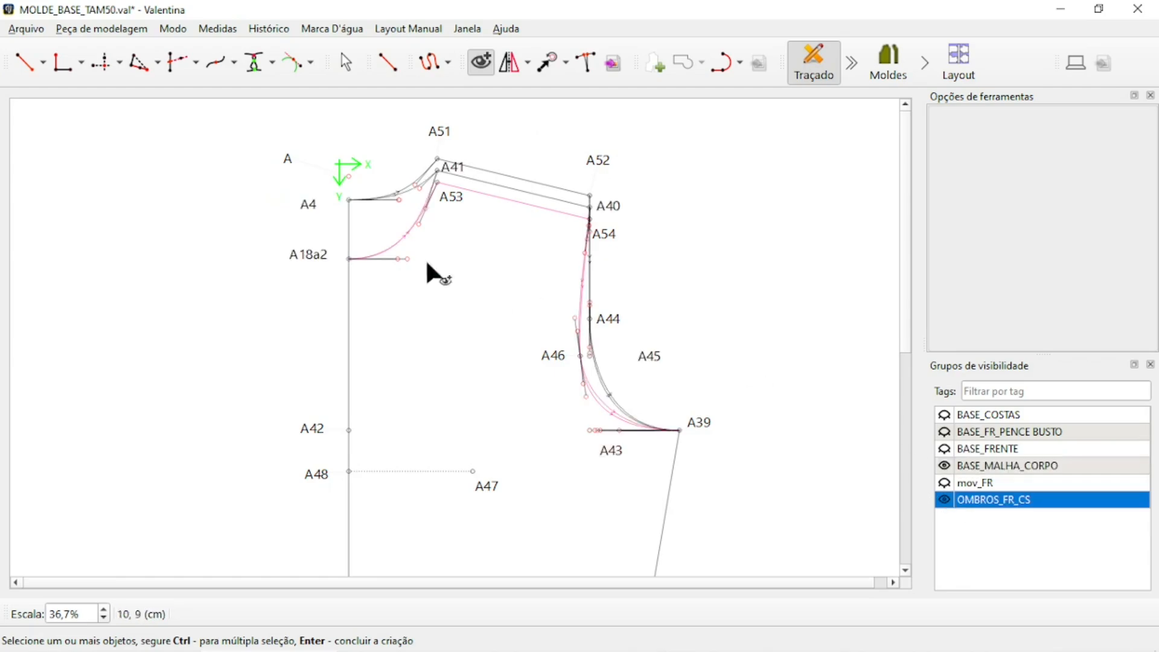
{"action": "left_click", "coordinate": [345, 62]}
{"action": "right_click", "coordinate": [310, 205]}
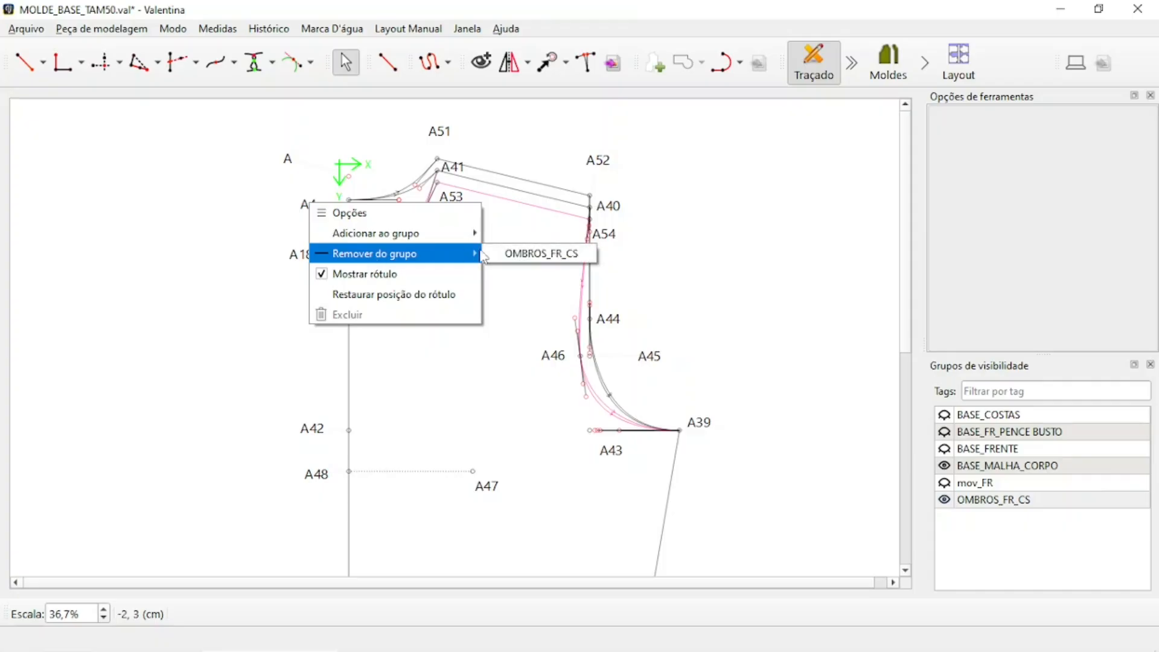
{"action": "left_click", "coordinate": [518, 254]}
{"action": "right_click", "coordinate": [313, 256]}
{"action": "mouse_move", "coordinate": [384, 315]}
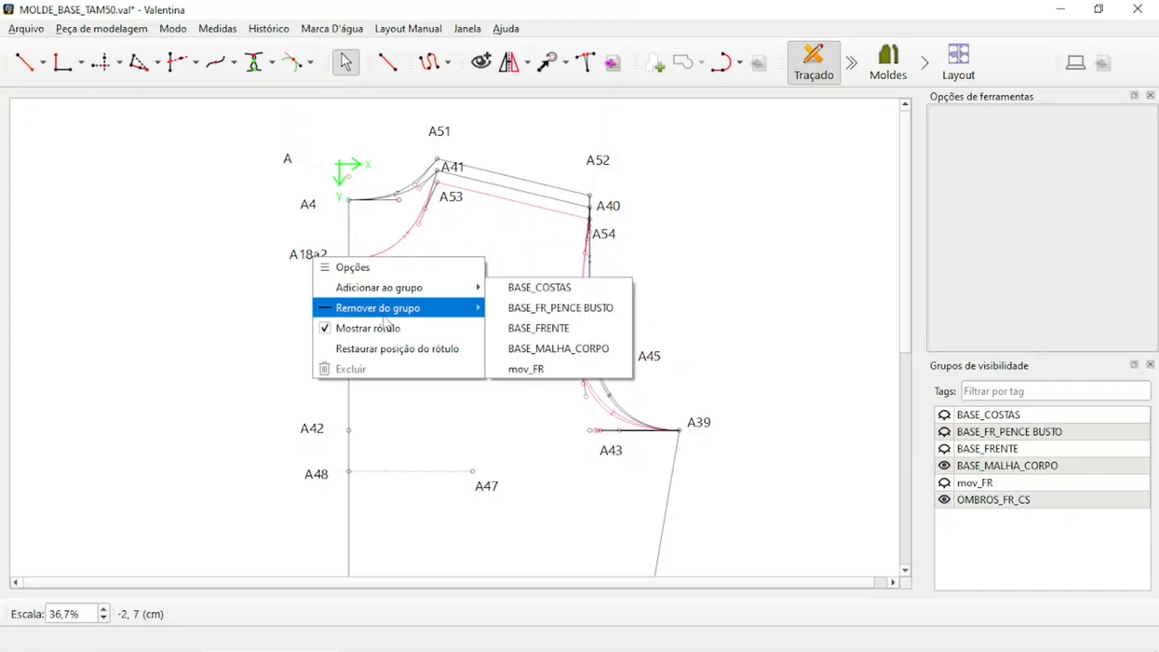
{"action": "left_click", "coordinate": [538, 309]}
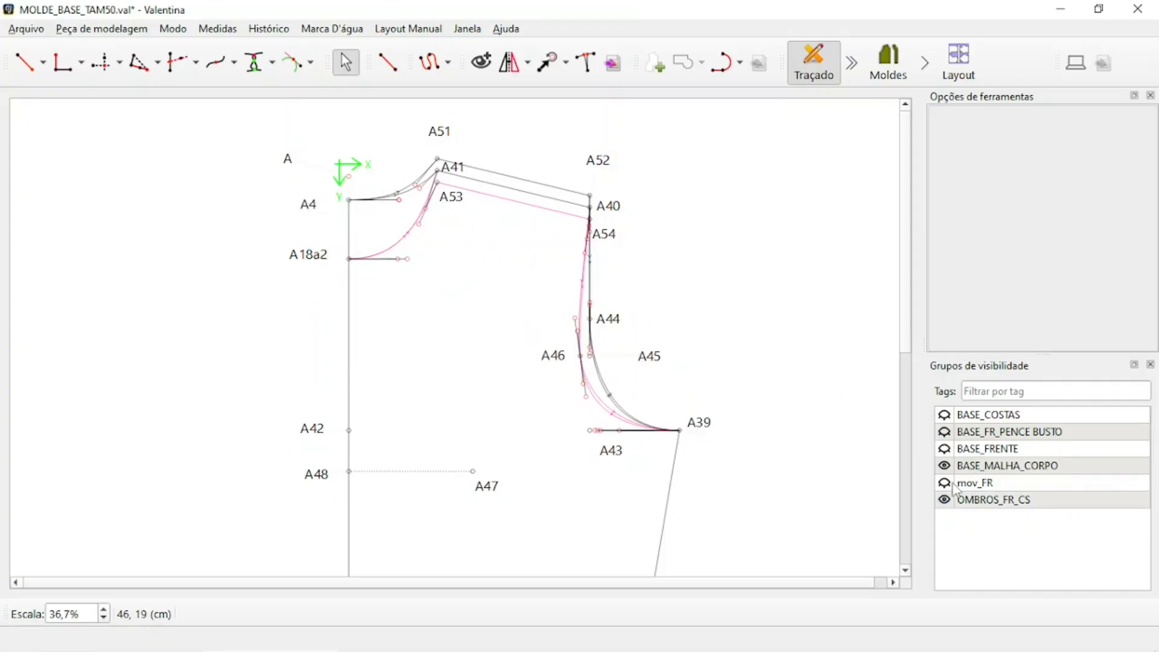
Hide the OMBROS_FR_CS visibility group again
{"action": "left_click", "coordinate": [946, 500]}
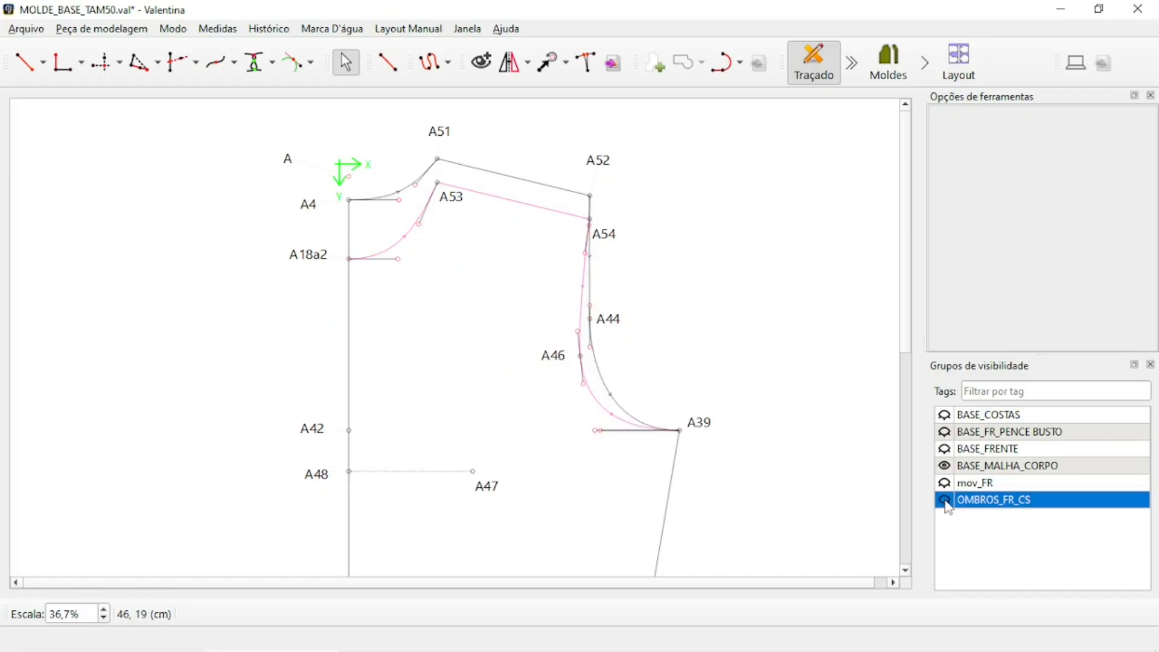
{"action": "left_click", "coordinate": [946, 500]}
{"action": "left_click", "coordinate": [946, 500]}
{"action": "scroll", "coordinate": [537, 242], "scroll_direction": "down", "scroll_amount": 3, "text": "ctrl"}
{"action": "scroll", "coordinate": [562, 185], "scroll_direction": "up", "scroll_amount": 3, "text": "ctrl"}
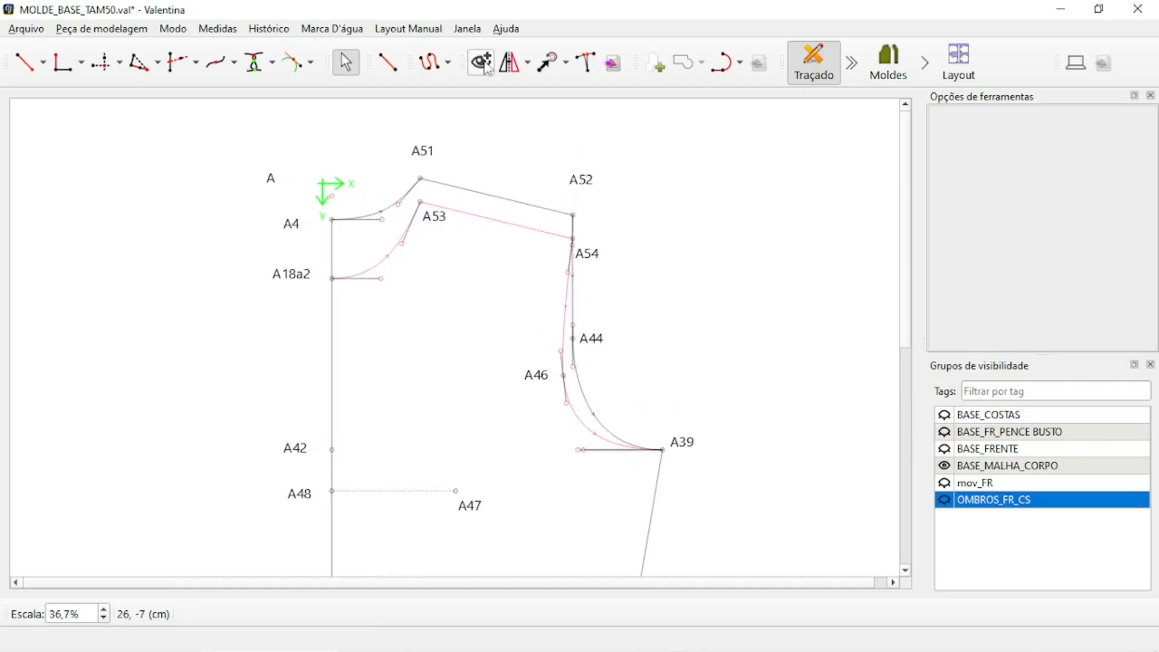
Create a visibility group OMBROS_FR from points A18a2, A53, A54 and A46 plus the dark pink neckline, shoulder line and armhole path
{"action": "left_click", "coordinate": [481, 61]}
{"action": "left_click", "coordinate": [305, 278]}
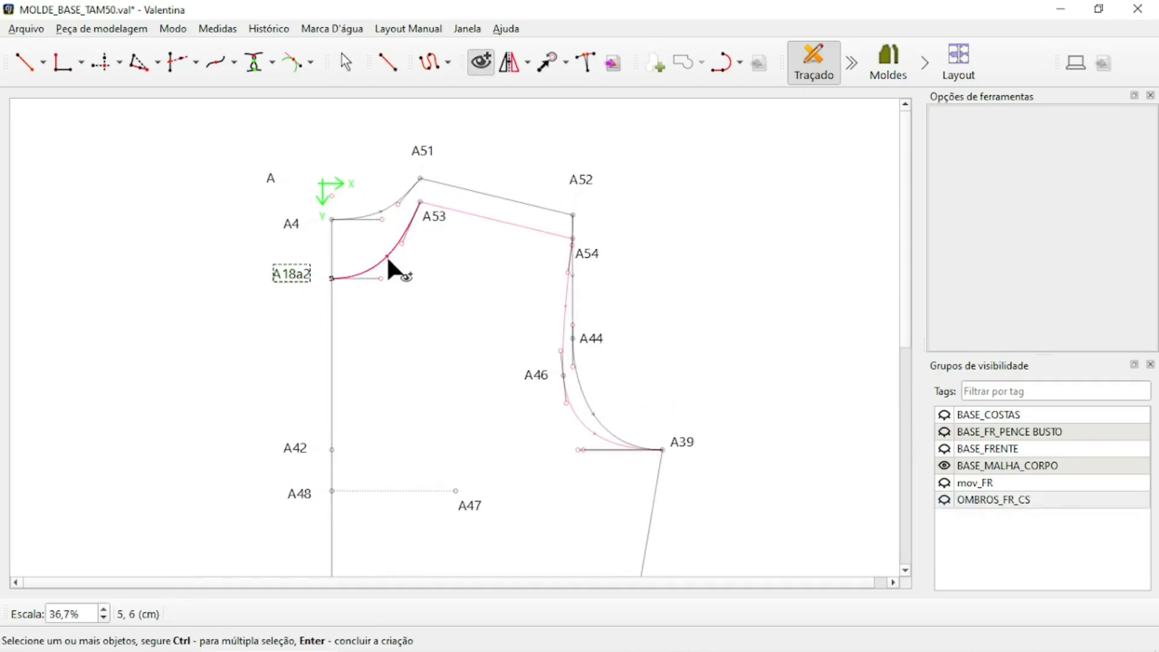
{"action": "left_click", "coordinate": [386, 256]}
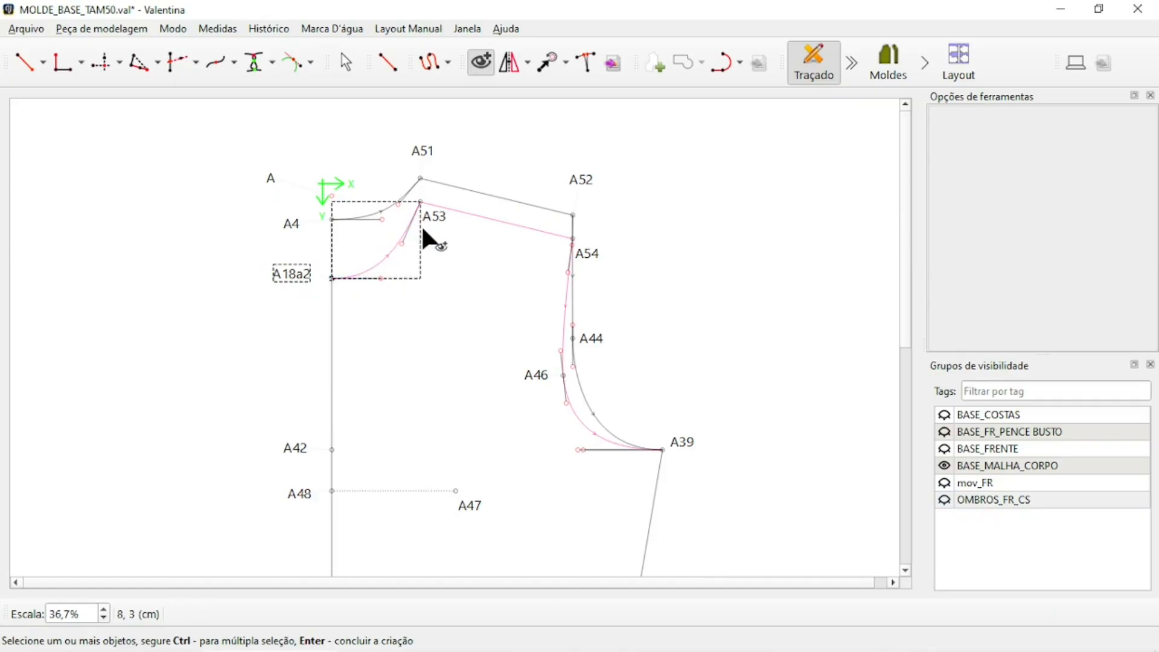
{"action": "left_click", "coordinate": [579, 242]}
{"action": "left_click", "coordinate": [564, 305]}
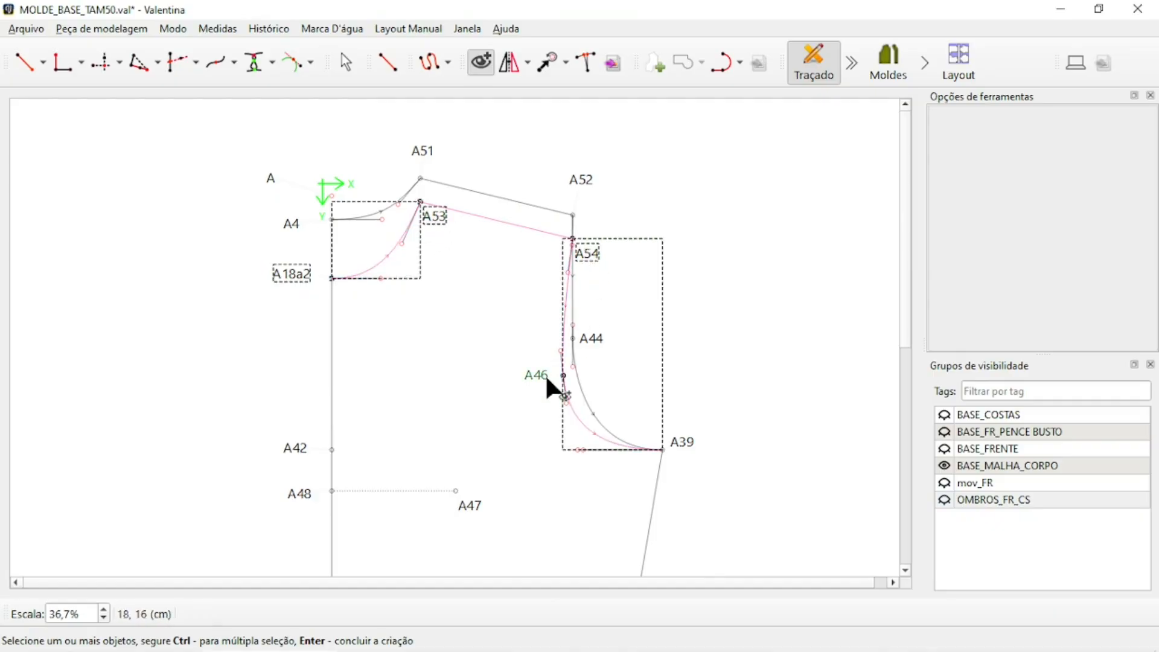
{"action": "left_click", "coordinate": [544, 378]}
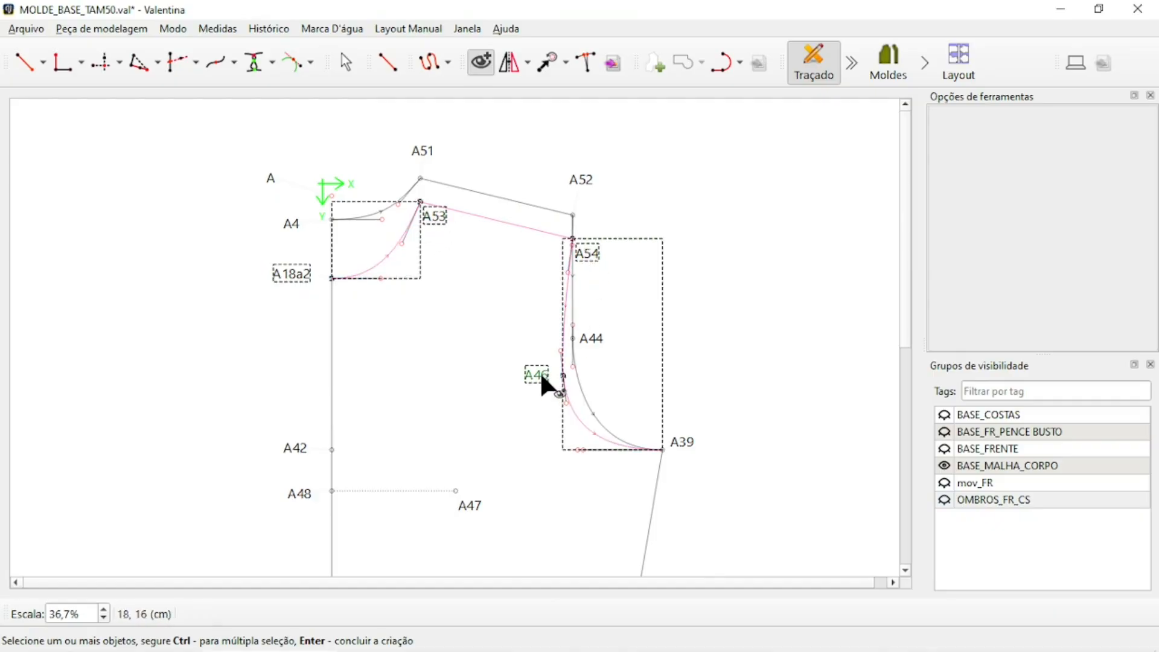
{"action": "left_click", "coordinate": [512, 224]}
{"action": "key", "text": "Return"}
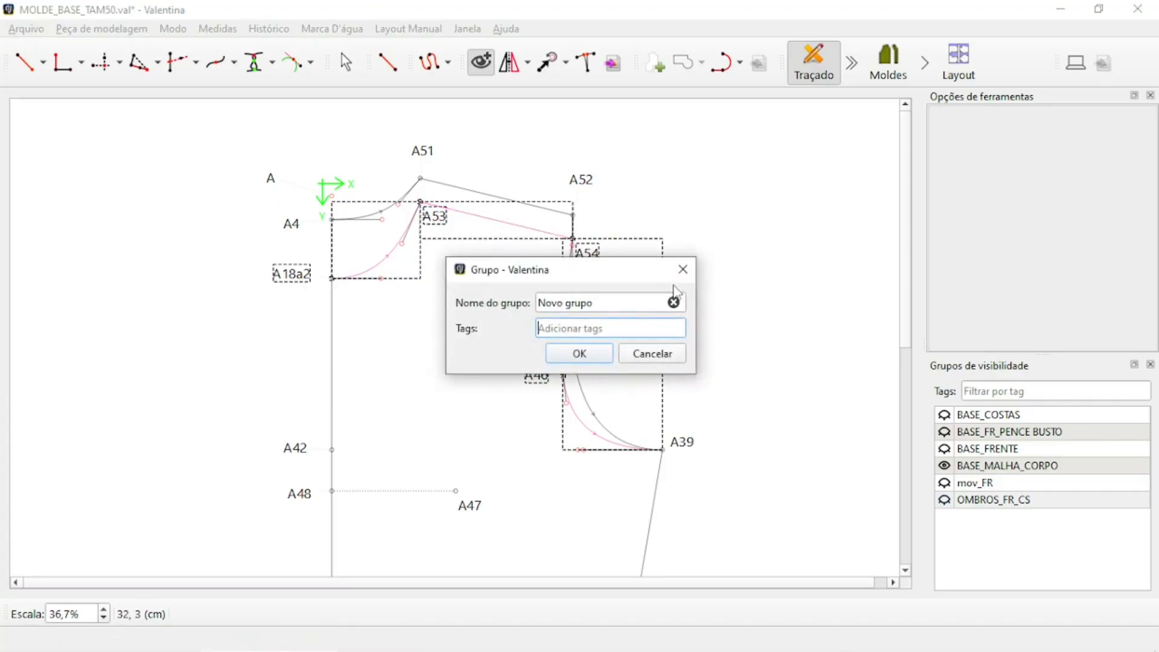
{"action": "triple_click", "coordinate": [613, 303]}
{"action": "type", "text": "OMBROS_FR"}
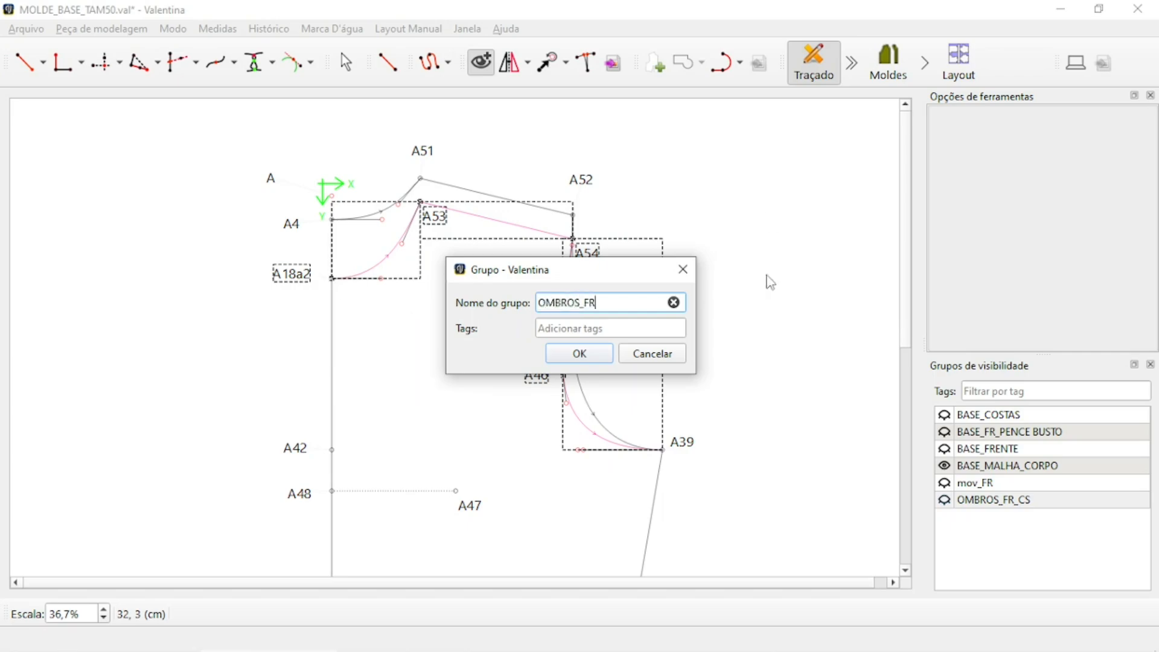
{"action": "key", "text": "Return"}
Hide OMBROS_FR and BASE_MALHA_CORPO, and group the remaining upper neckline, shoulder and armhole objects except A4 as OMBROS_CS
{"action": "left_click", "coordinate": [945, 500]}
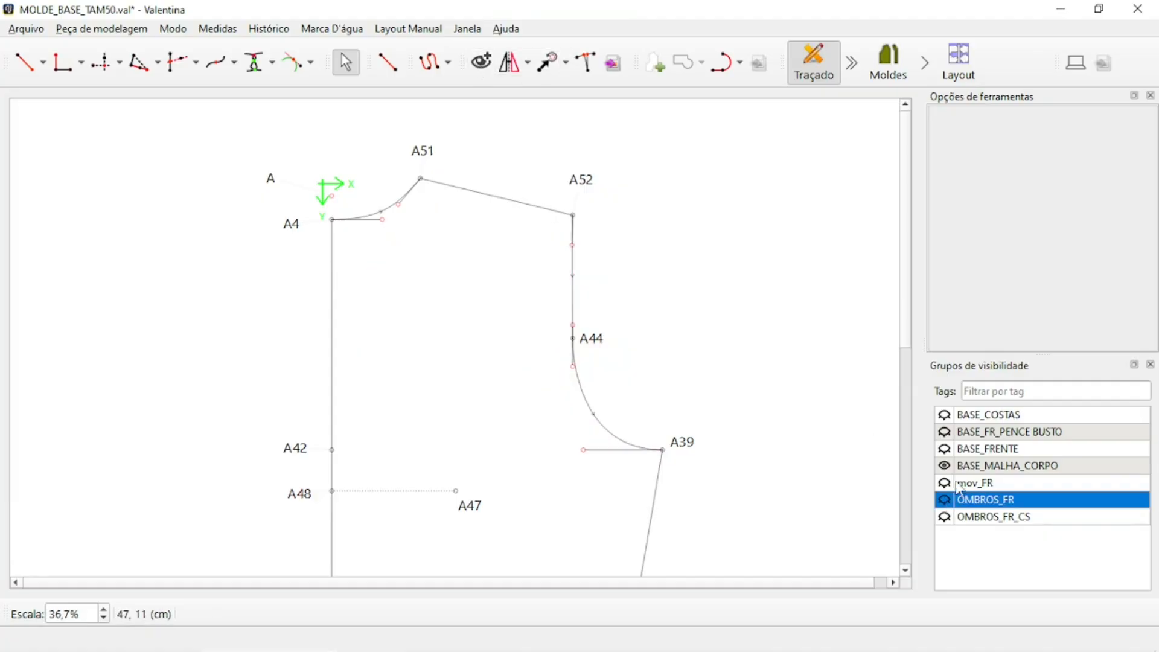
{"action": "left_click", "coordinate": [945, 466]}
{"action": "left_click", "coordinate": [481, 61]}
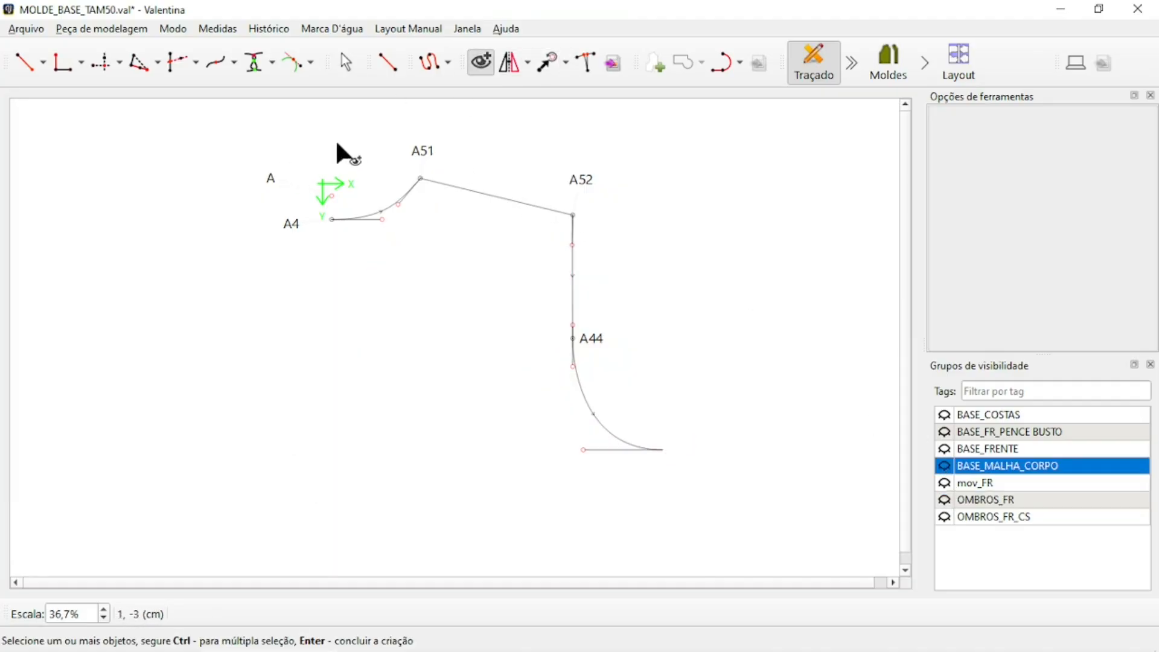
{"action": "left_click_drag", "start_coordinate": [302, 137], "coordinate": [770, 567]}
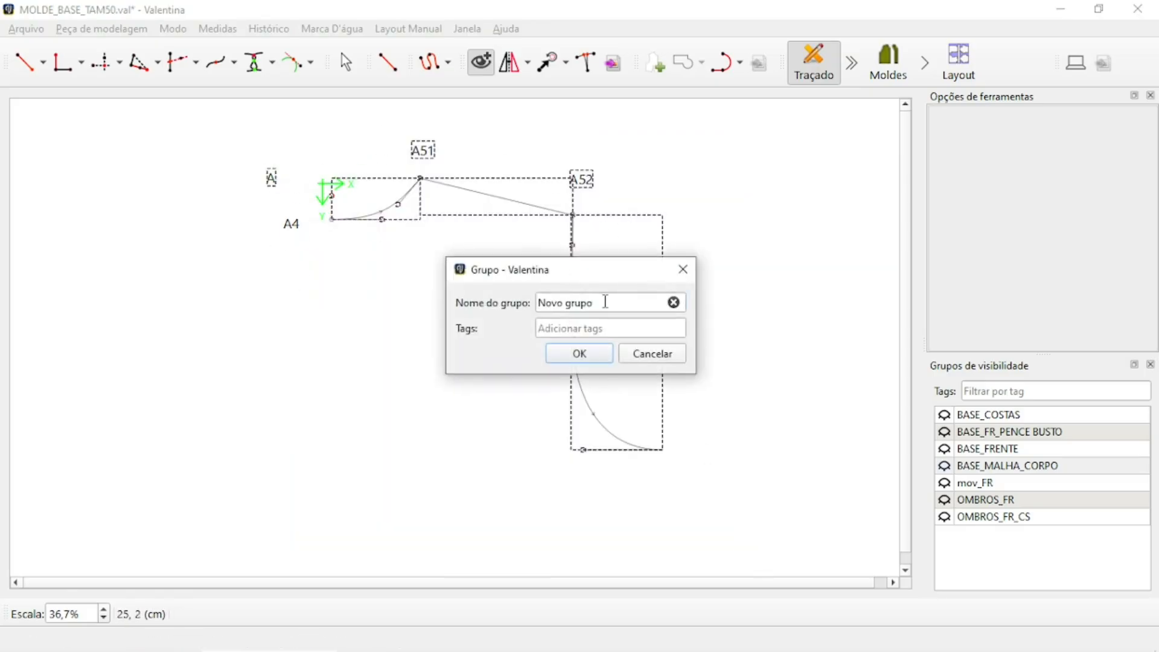
{"action": "type", "text": "OMBROS"}
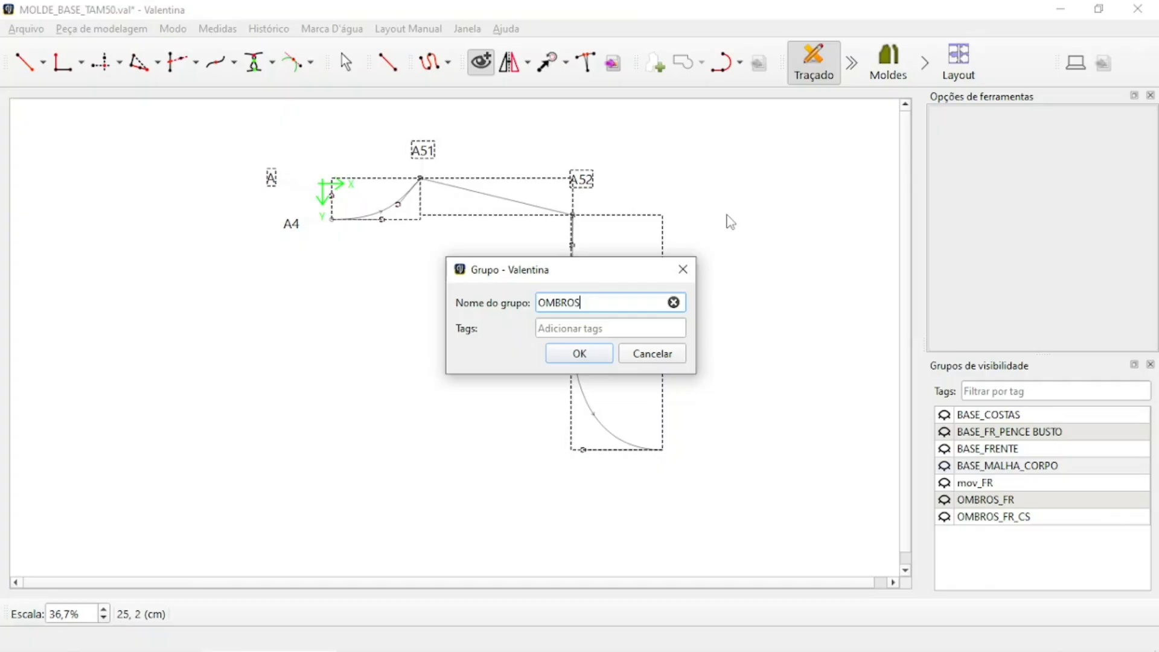
{"action": "type", "text": "_CS"}
{"action": "key", "text": "Return"}
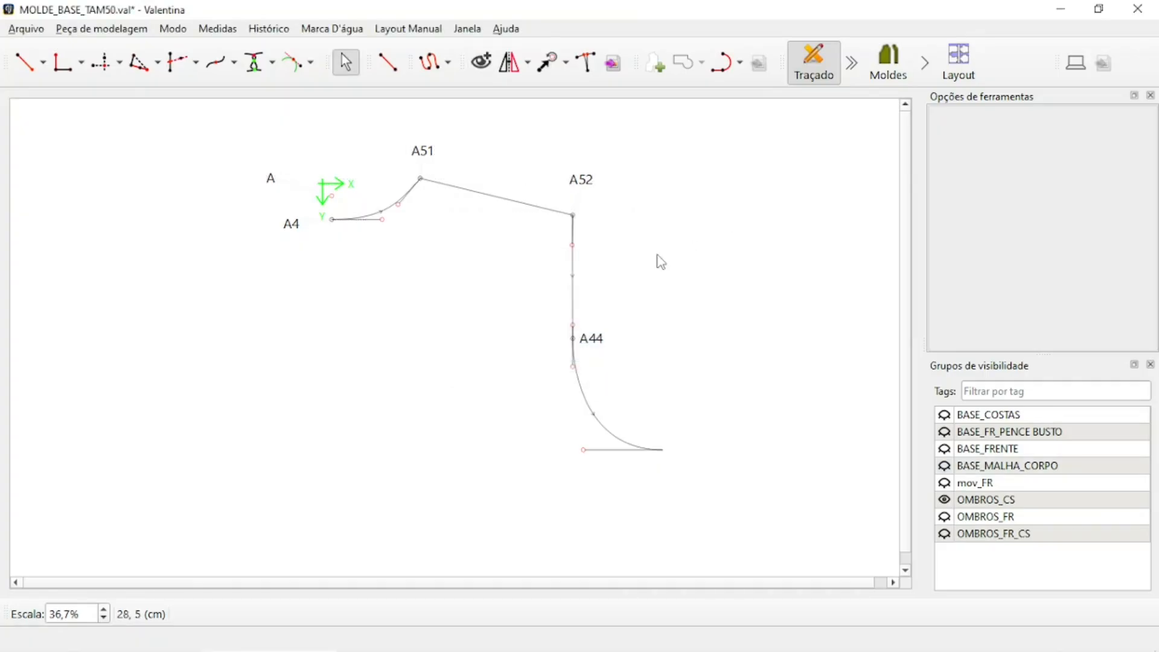
Hide the OMBROS_CS visibility group, keeping OMBROS_FR and OMBROS_FR_CS hidden as well
{"action": "left_click", "coordinate": [949, 541]}
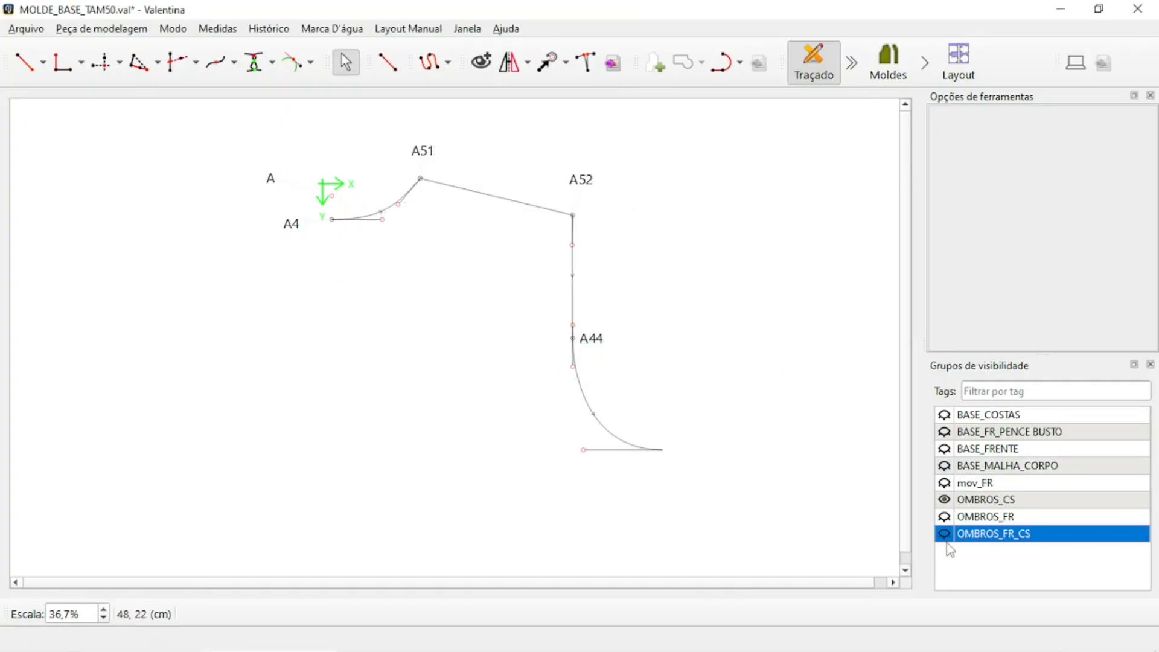
{"action": "left_click", "coordinate": [948, 514]}
{"action": "left_click", "coordinate": [946, 502]}
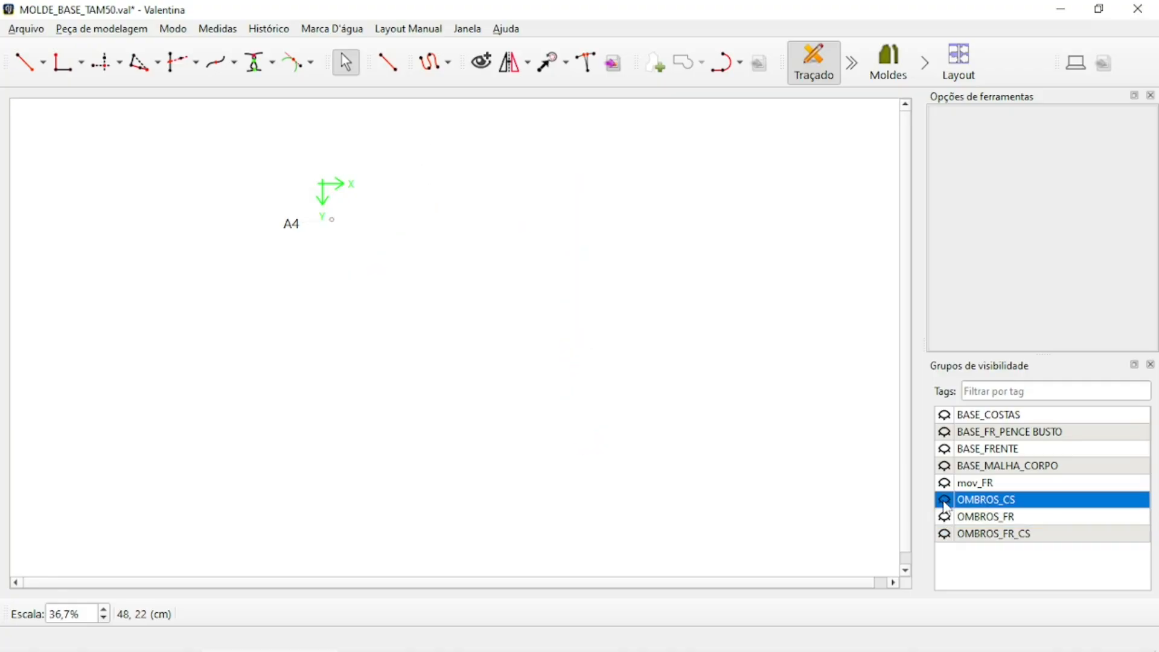
Show the OMBROS_CS visibility group and add point A4 to it
{"action": "left_click", "coordinate": [946, 504]}
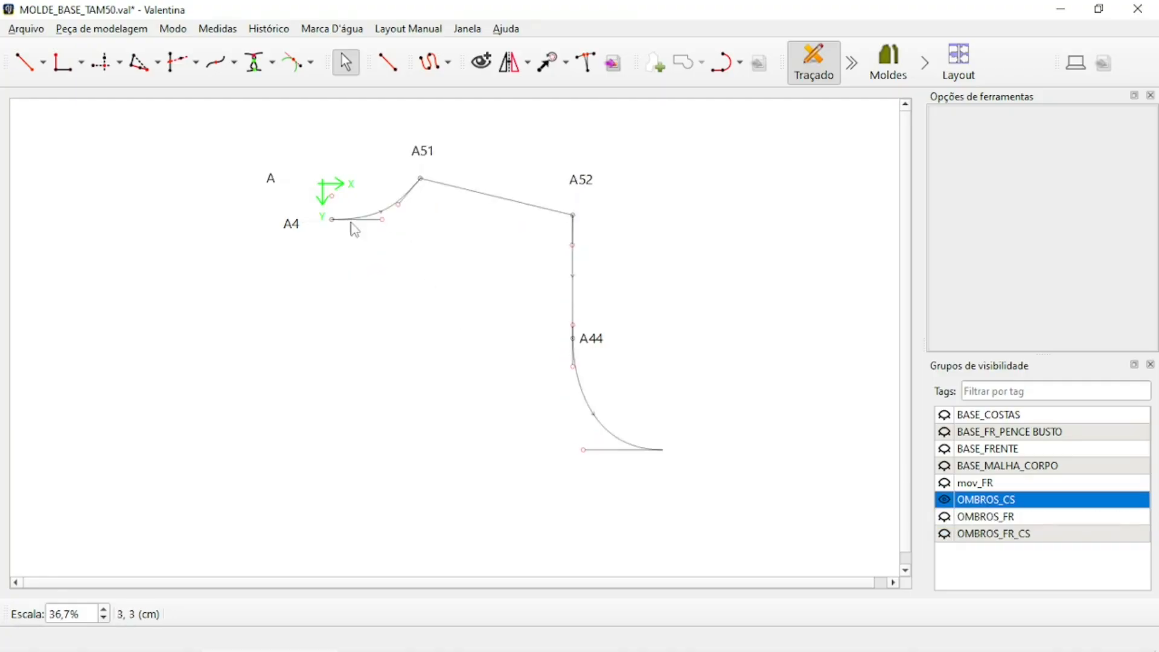
{"action": "right_click", "coordinate": [295, 230]}
{"action": "mouse_move", "coordinate": [382, 257]}
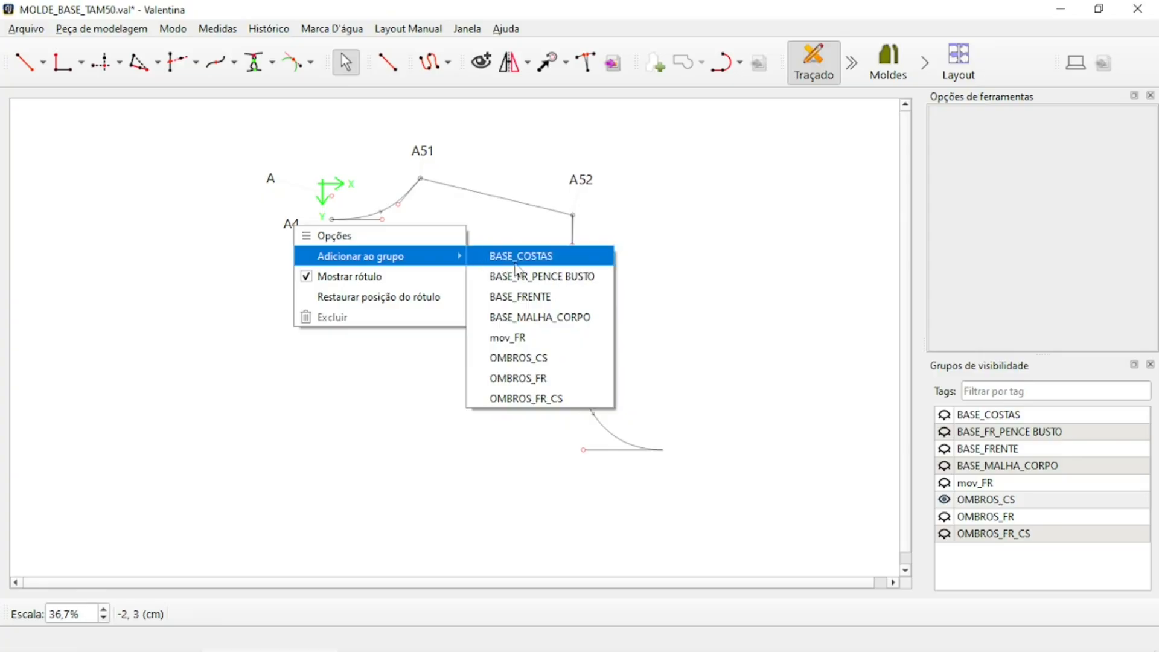
{"action": "left_click", "coordinate": [545, 360]}
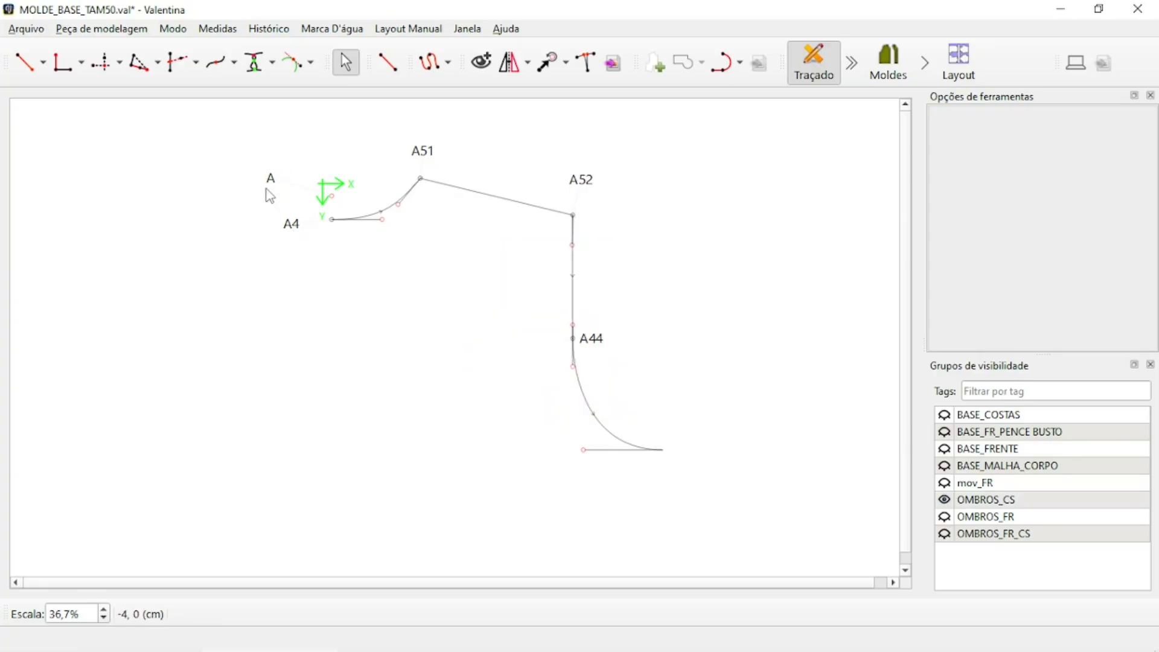
Remove point A from the OMBROS_CS visibility group and hide that group
{"action": "right_click", "coordinate": [272, 184]}
{"action": "mouse_move", "coordinate": [352, 233]}
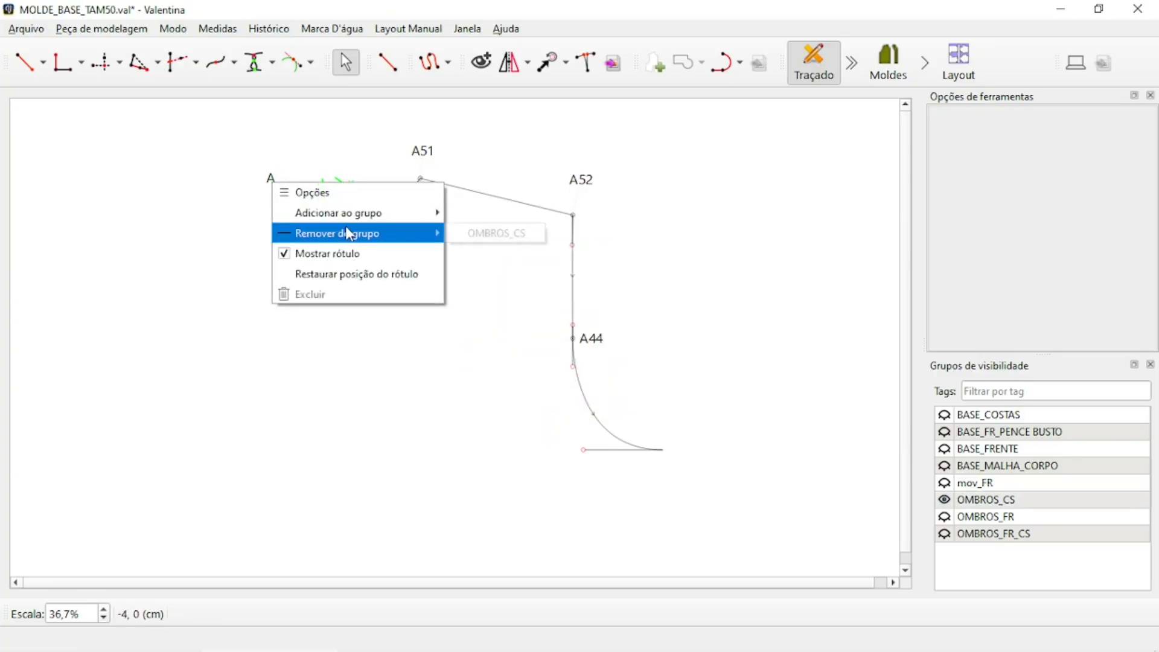
{"action": "left_click", "coordinate": [482, 235]}
{"action": "left_click", "coordinate": [944, 500]}
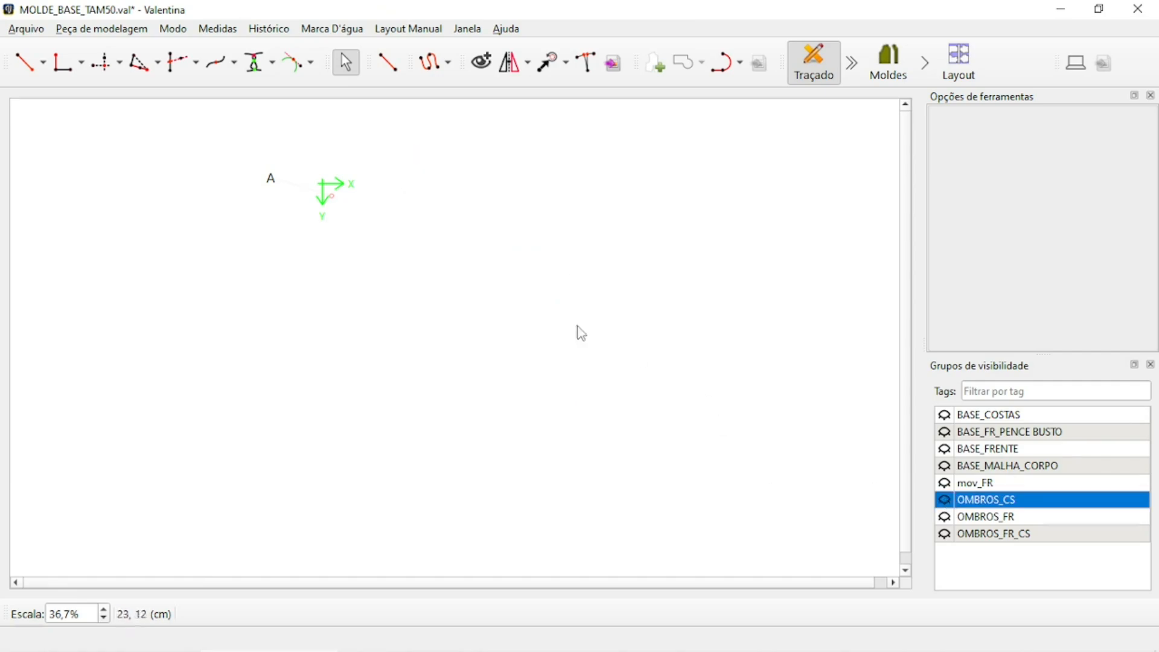
Show the BASE_MALHA_CORPO and OMBROS_CS visibility groups together as the full back bodice
{"action": "scroll", "coordinate": [378, 209], "scroll_direction": "down", "scroll_amount": 3}
{"action": "scroll", "coordinate": [526, 241], "scroll_direction": "up", "scroll_amount": 2}
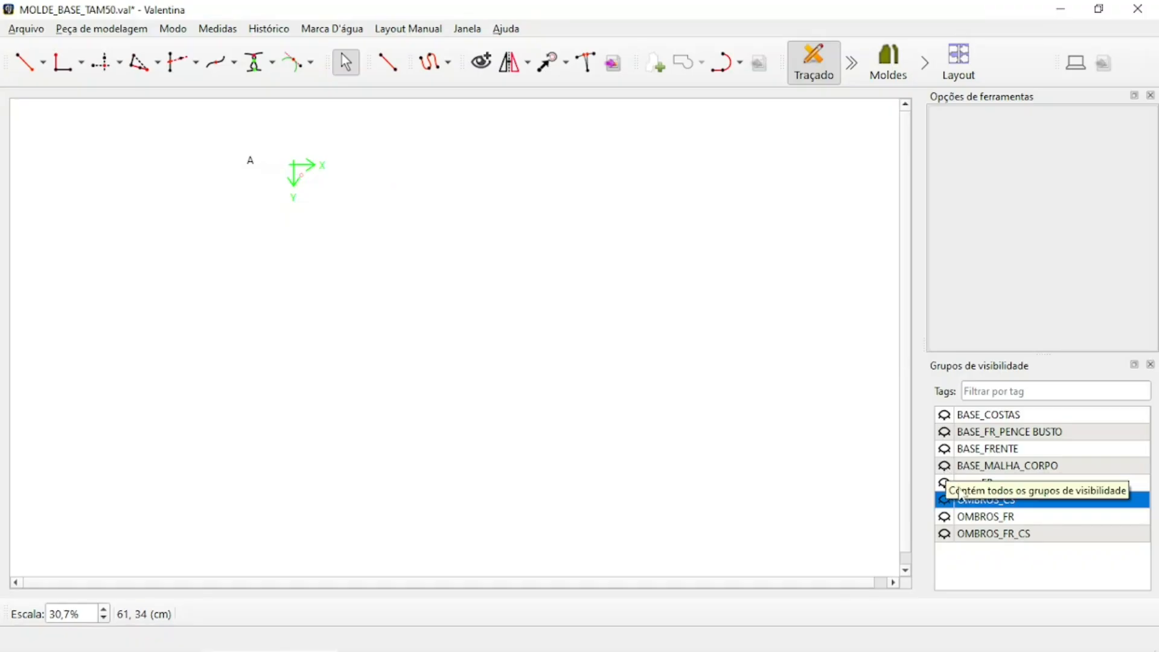
{"action": "left_click", "coordinate": [945, 467]}
{"action": "left_click", "coordinate": [945, 467]}
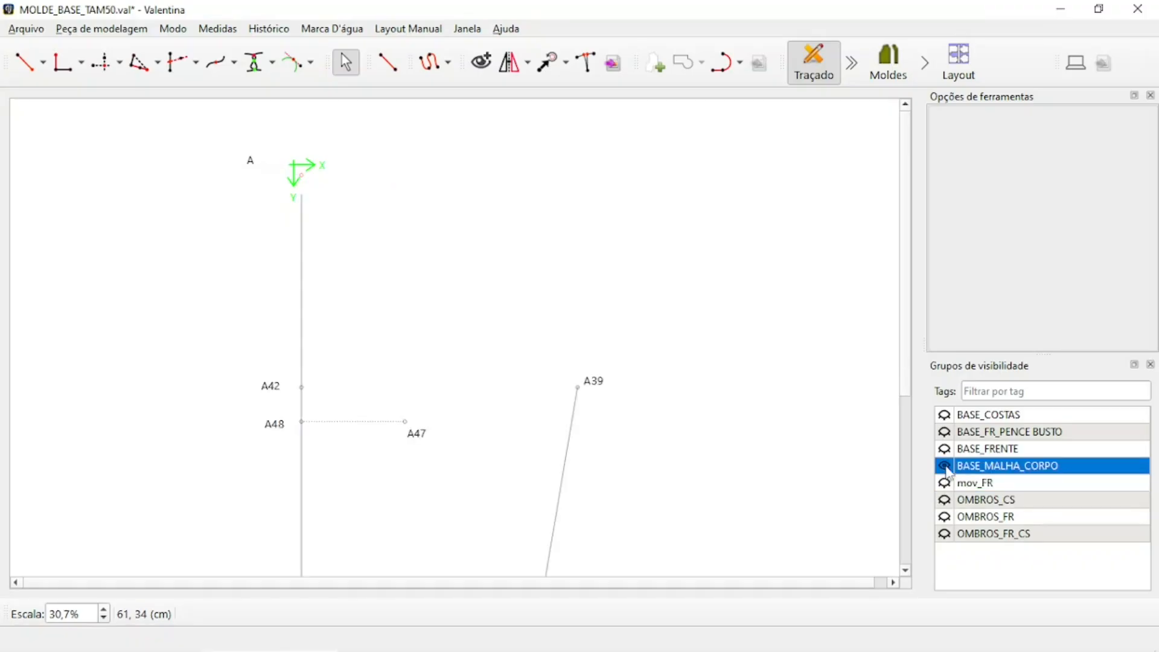
{"action": "left_click", "coordinate": [946, 502]}
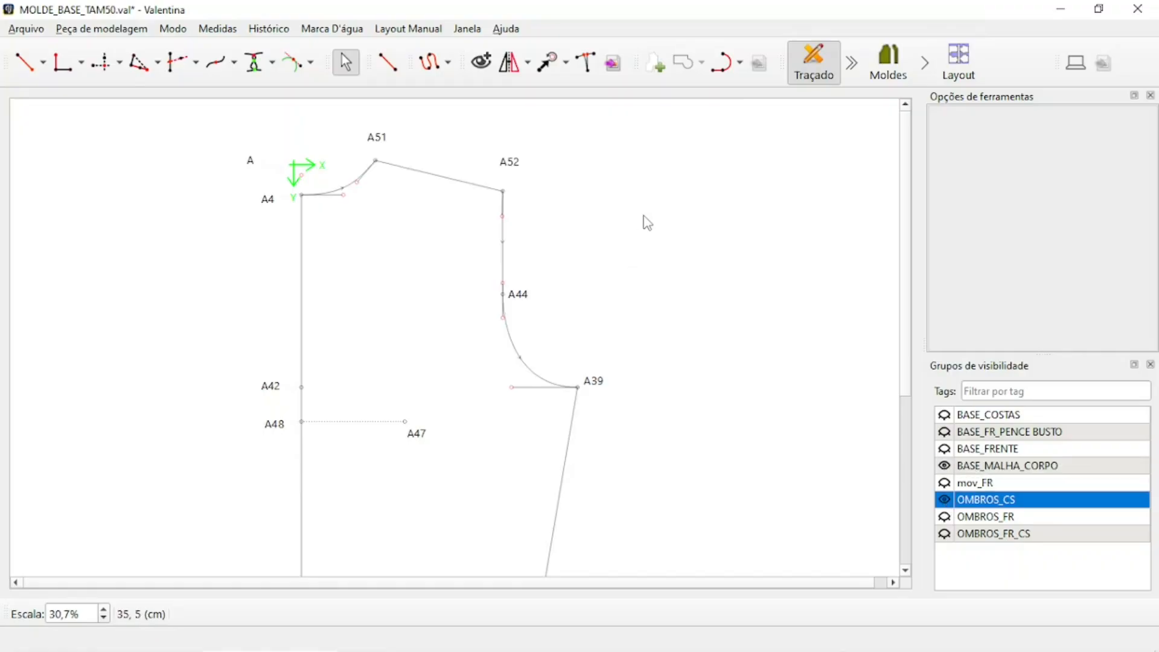
{"action": "scroll", "coordinate": [560, 154], "scroll_direction": "down", "scroll_amount": 3}
{"action": "scroll", "coordinate": [625, 416], "scroll_direction": "up", "scroll_amount": 1}
{"action": "scroll", "coordinate": [653, 387], "scroll_direction": "down", "scroll_amount": 1}
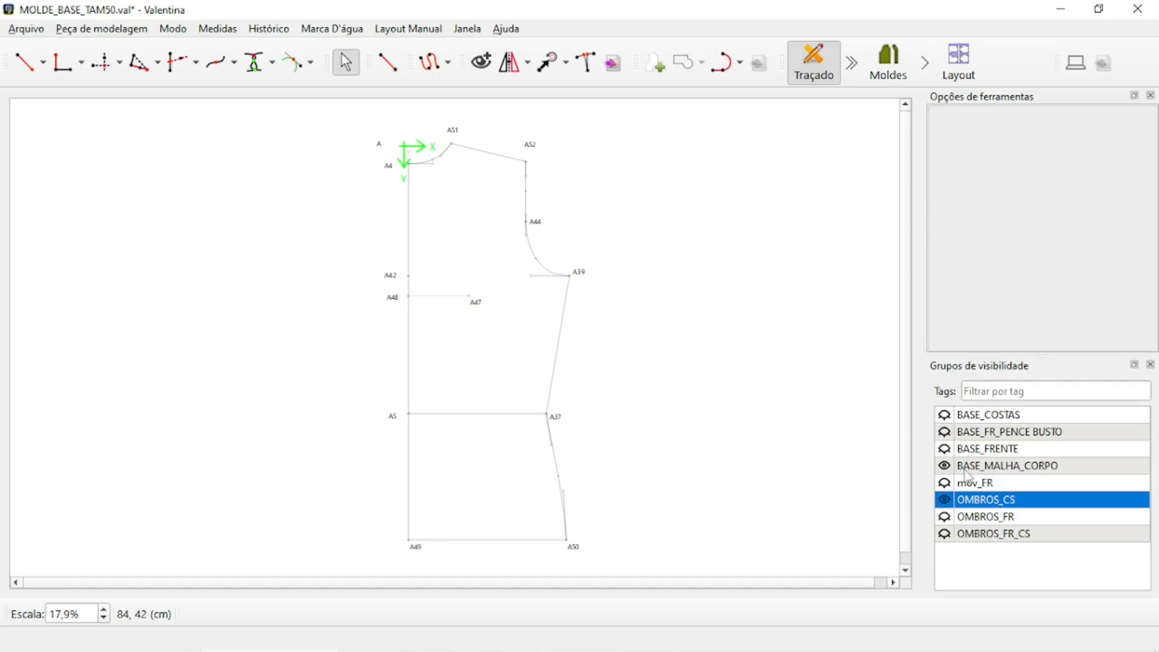
Create a visibility group _BASE_MALHA_COSTAS from all displayed back bodice objects except point A
{"action": "left_click", "coordinate": [665, 303]}
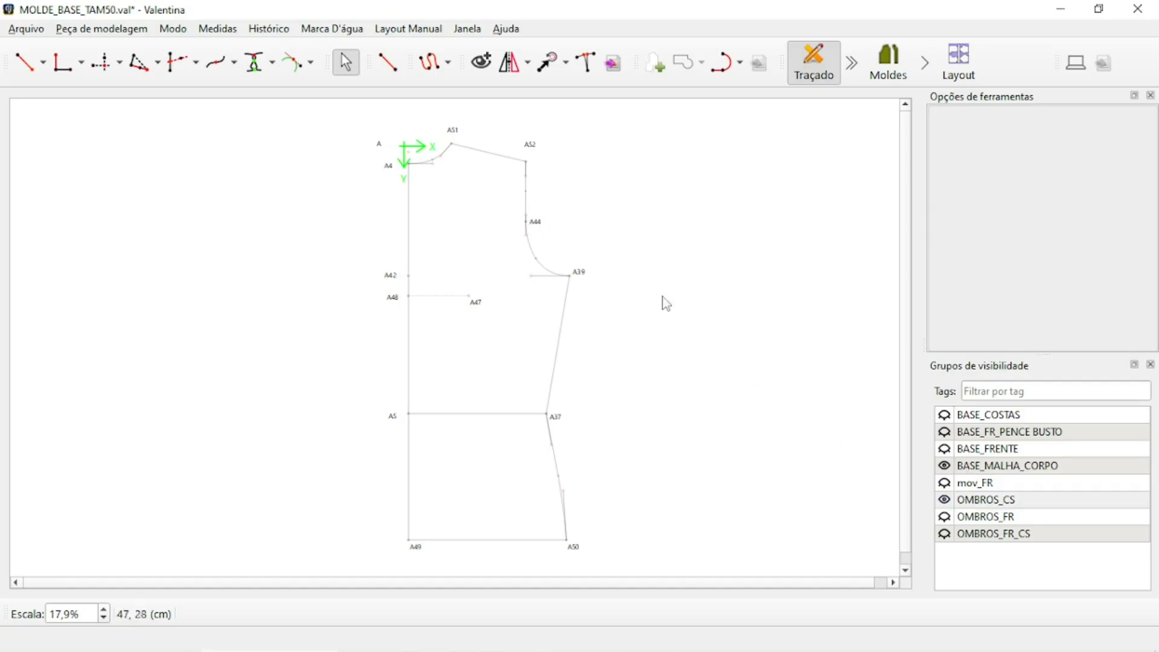
{"action": "left_click", "coordinate": [486, 60]}
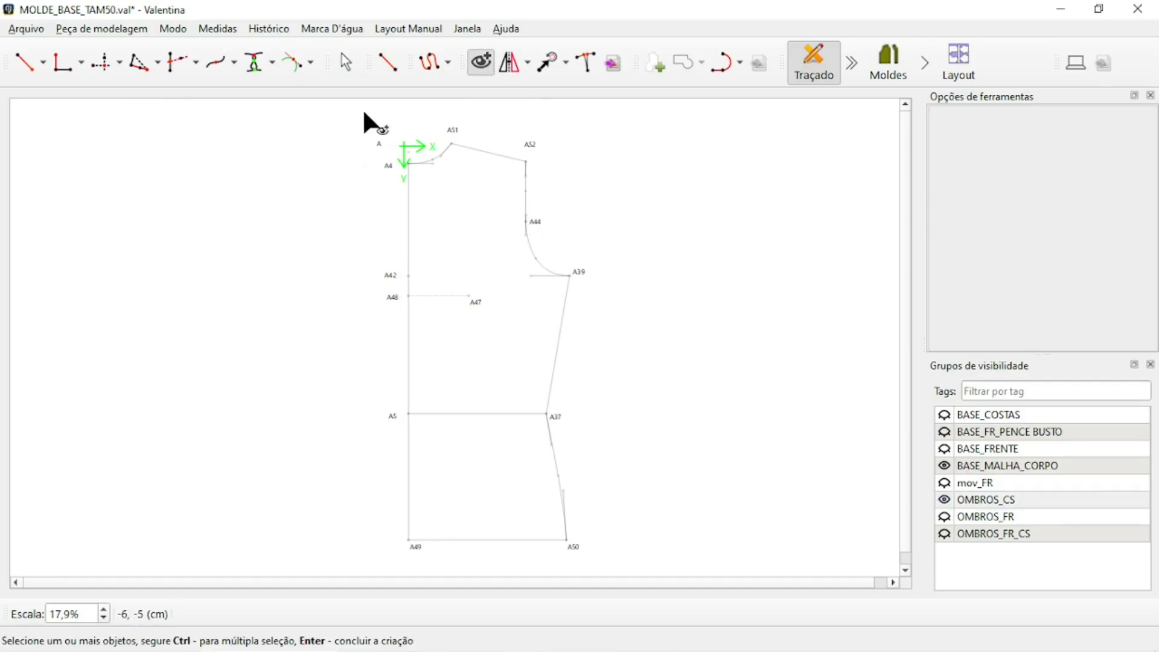
{"action": "left_click_drag", "start_coordinate": [392, 119], "coordinate": [704, 581]}
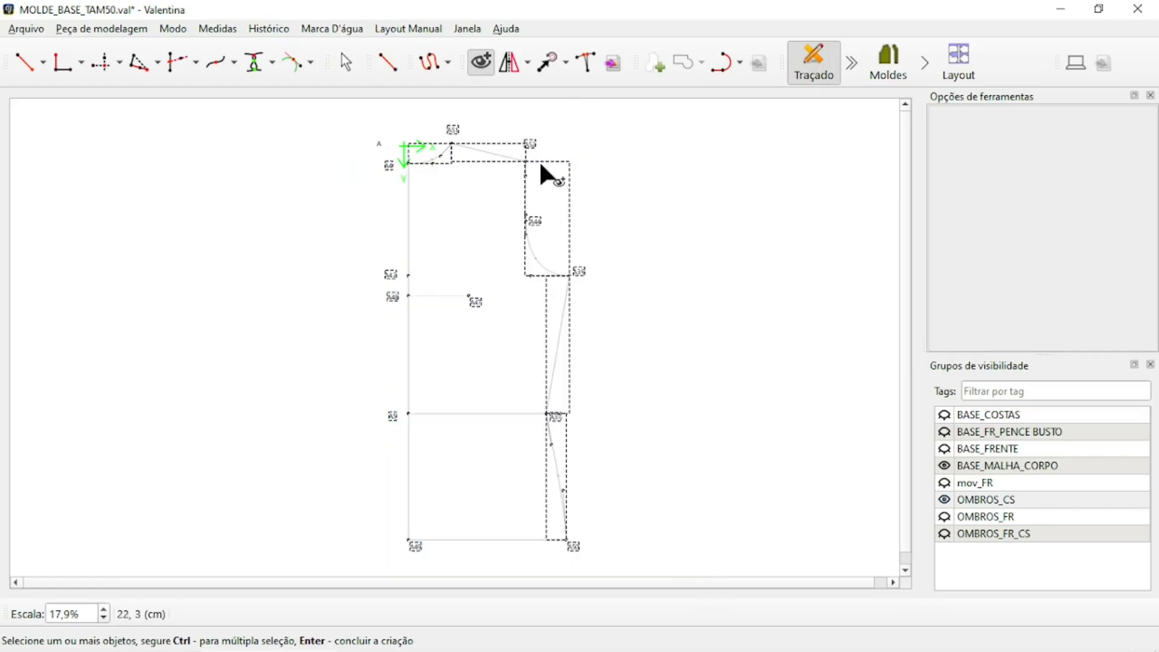
{"action": "key", "text": "Return"}
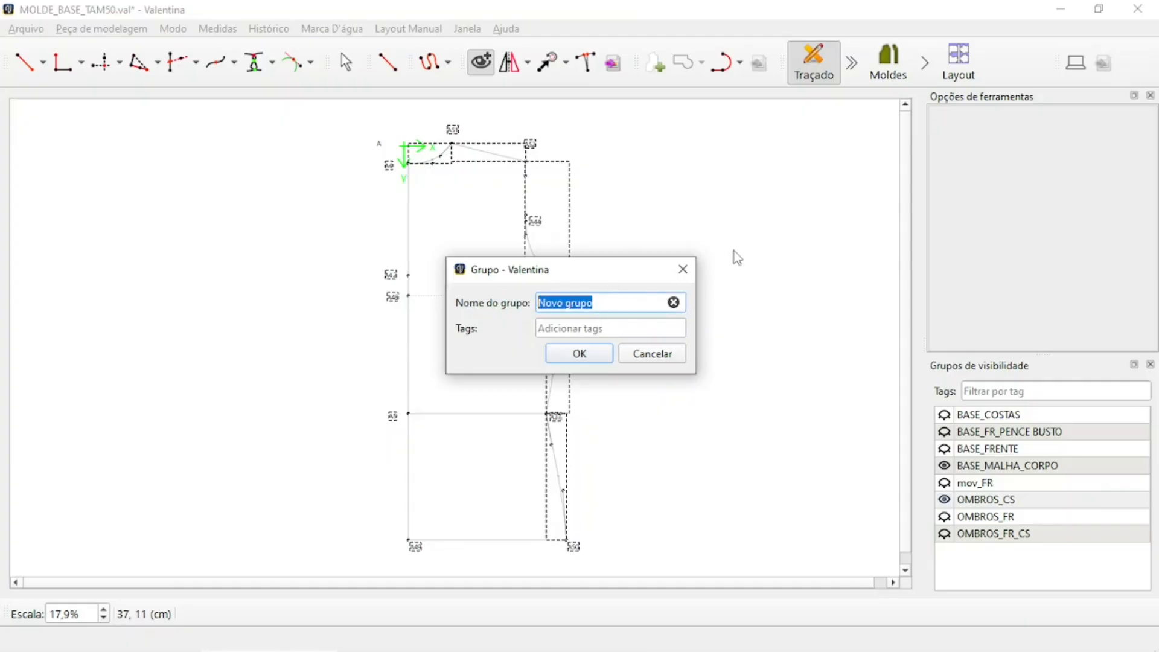
{"action": "key", "text": "BackSpace"}
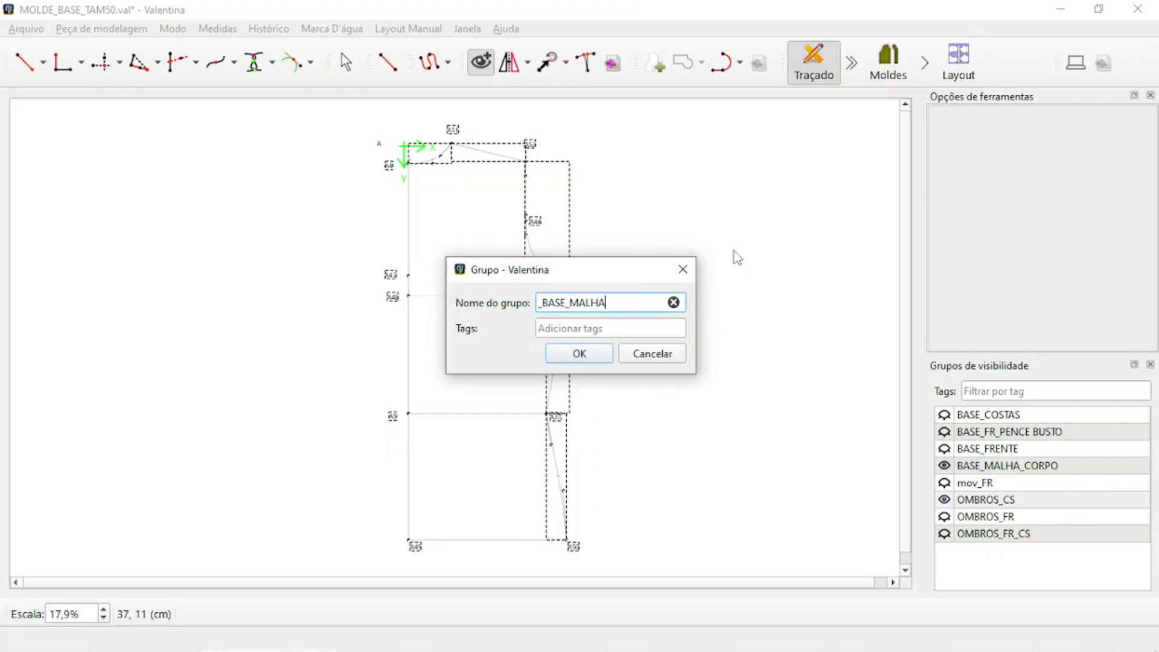
{"action": "key", "text": "Return"}
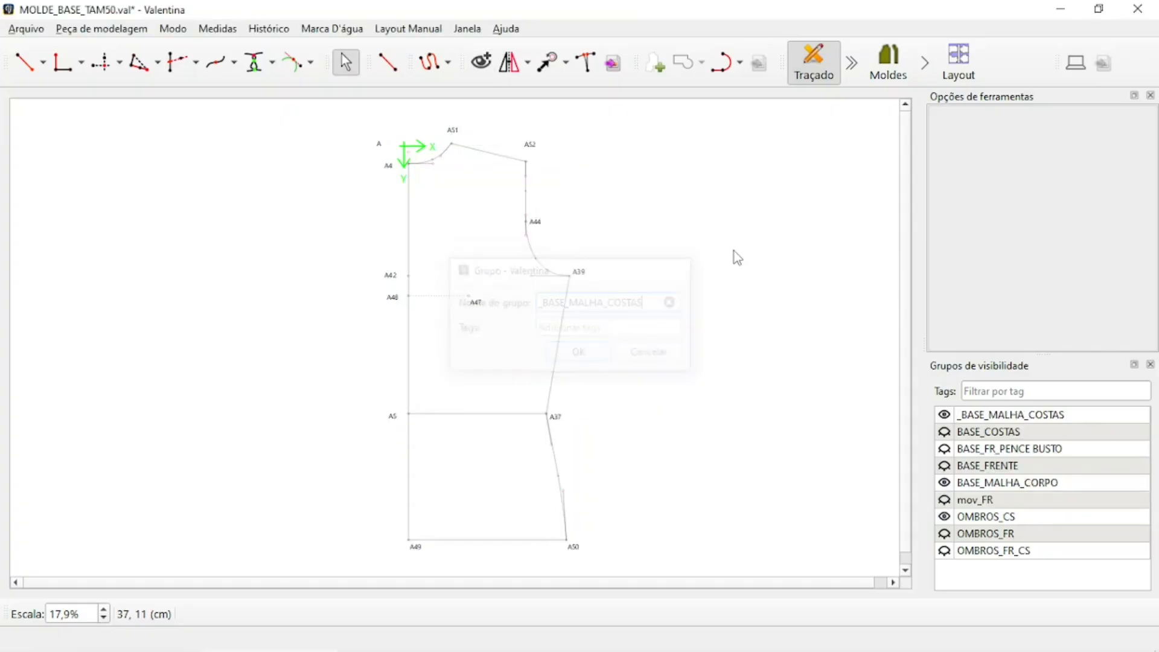
Hide OMBROS_CS and BASE_MALHA_CORPO, leaving only the _BASE_MALHA_COSTAS visibility group shown
{"action": "left_click", "coordinate": [948, 417]}
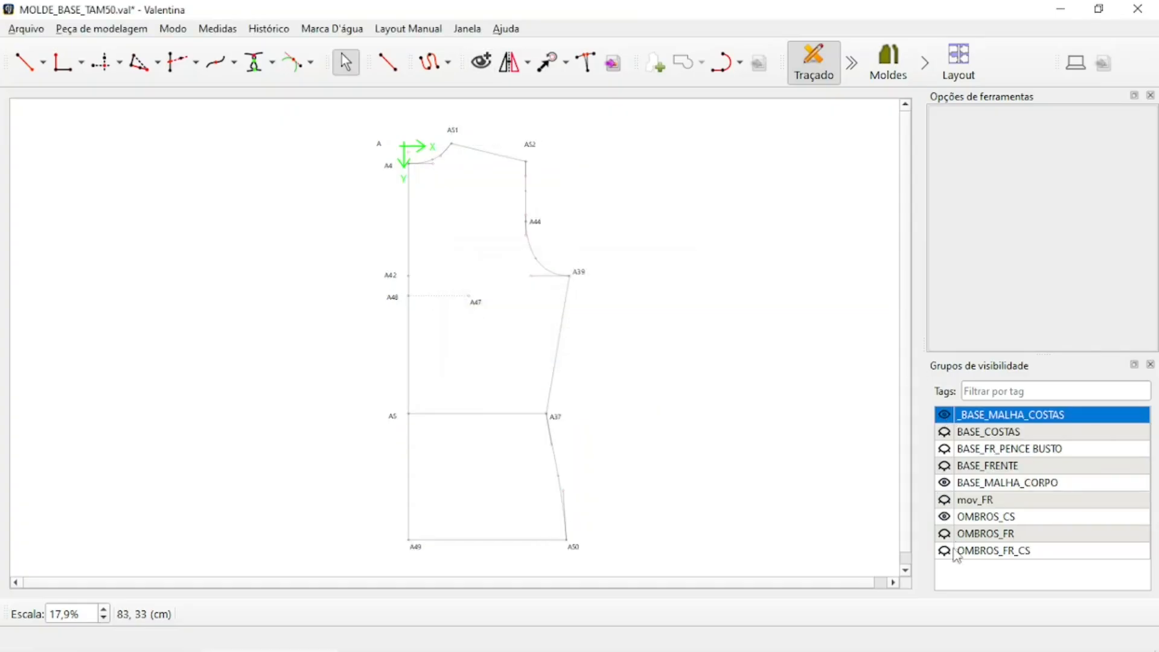
{"action": "left_click", "coordinate": [946, 518]}
{"action": "left_click", "coordinate": [945, 483]}
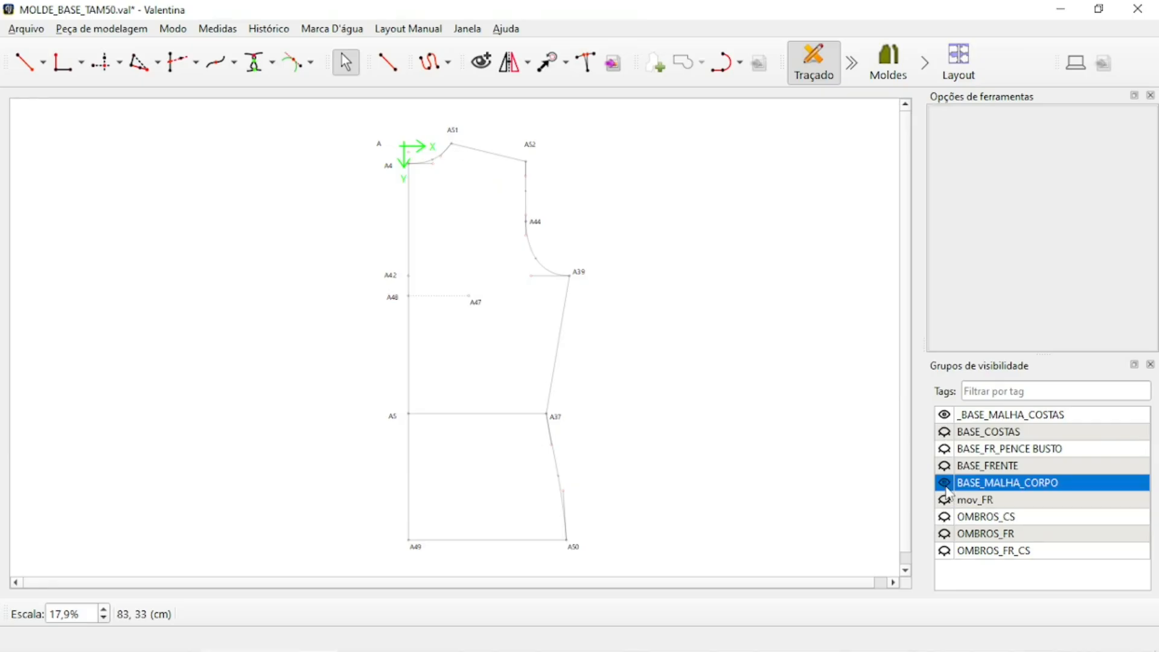
{"action": "left_click", "coordinate": [946, 415]}
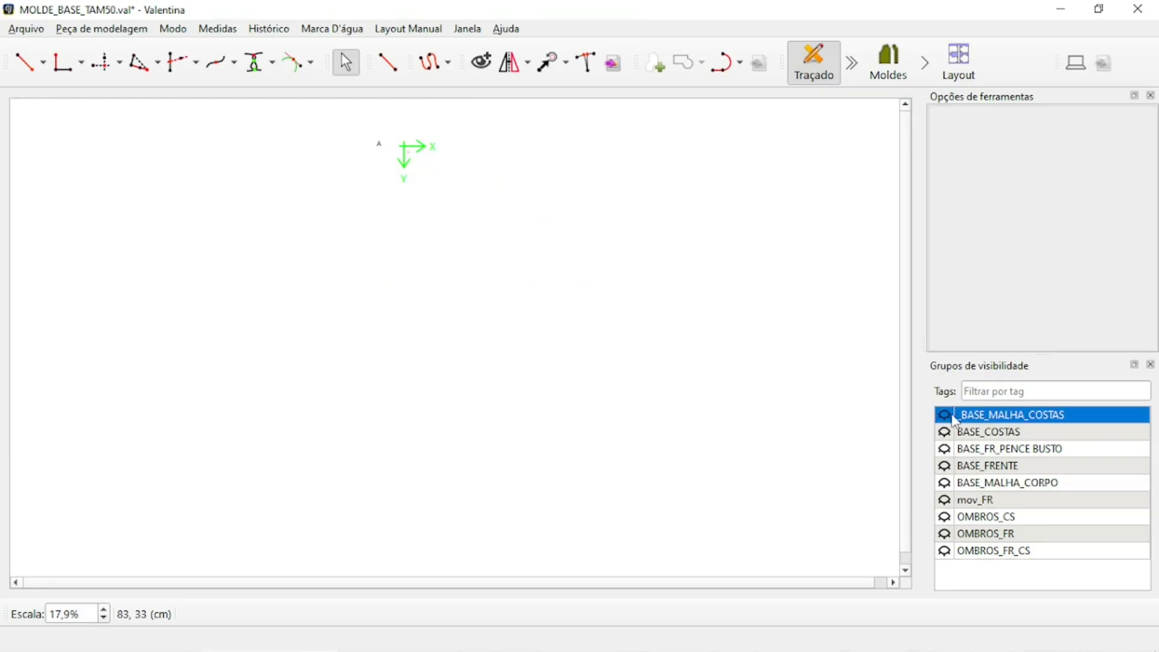
{"action": "left_click", "coordinate": [946, 417]}
{"action": "left_click", "coordinate": [947, 417]}
{"action": "left_click", "coordinate": [946, 417]}
Remove points A47 and A48 from the _BASE_MALHA_COSTAS visibility group
{"action": "scroll", "coordinate": [448, 313], "scroll_direction": "up", "scroll_amount": 2}
{"action": "scroll", "coordinate": [487, 317], "scroll_direction": "up", "scroll_amount": 2}
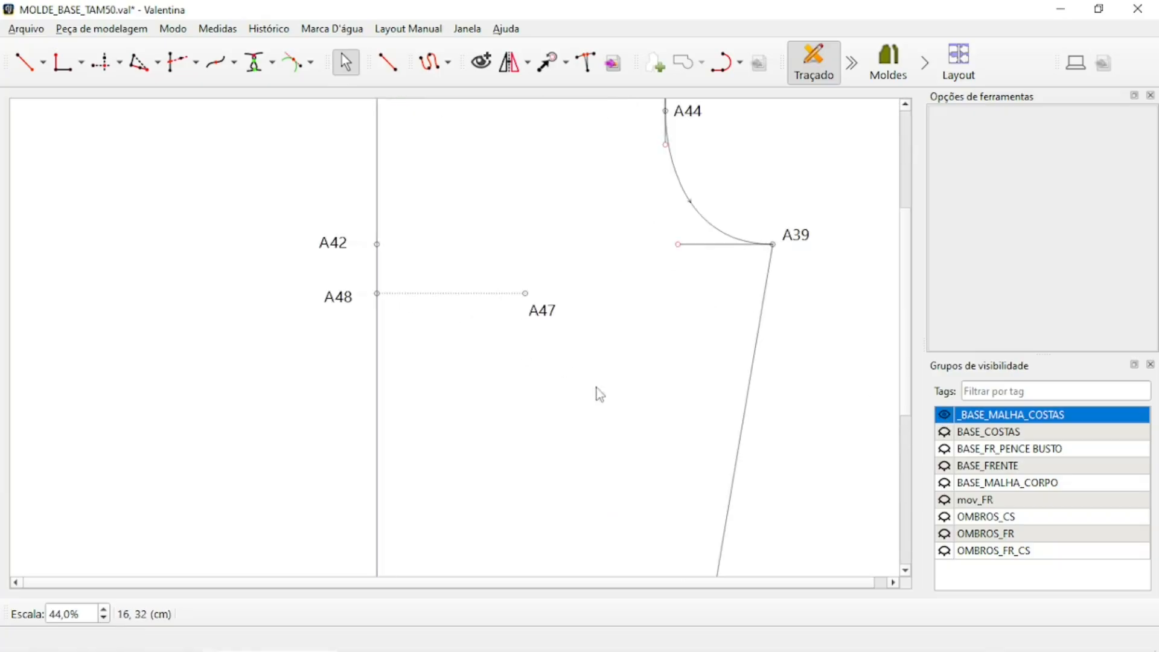
{"action": "right_click", "coordinate": [548, 315]}
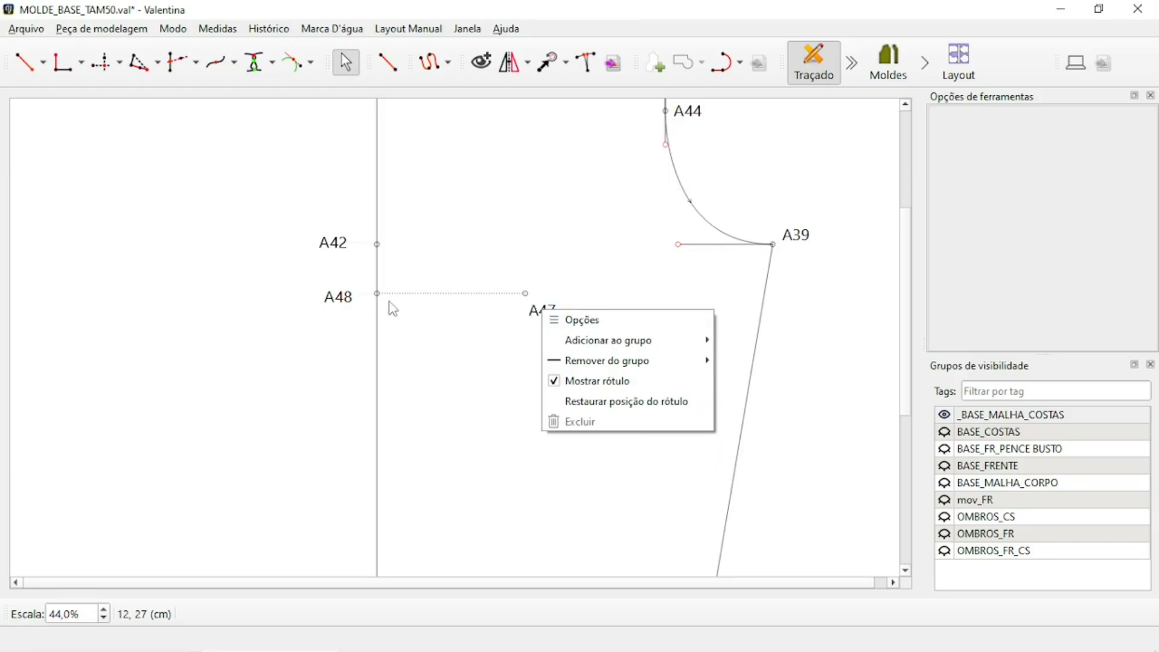
{"action": "mouse_move", "coordinate": [610, 361]}
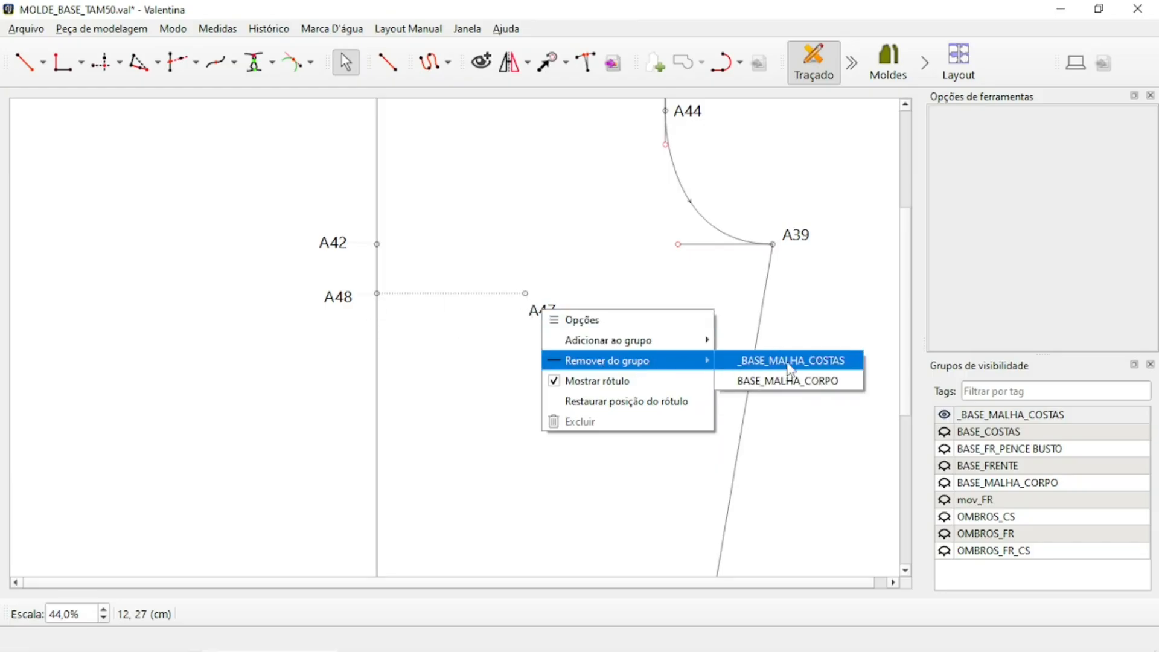
{"action": "left_click", "coordinate": [767, 367]}
{"action": "right_click", "coordinate": [338, 297]}
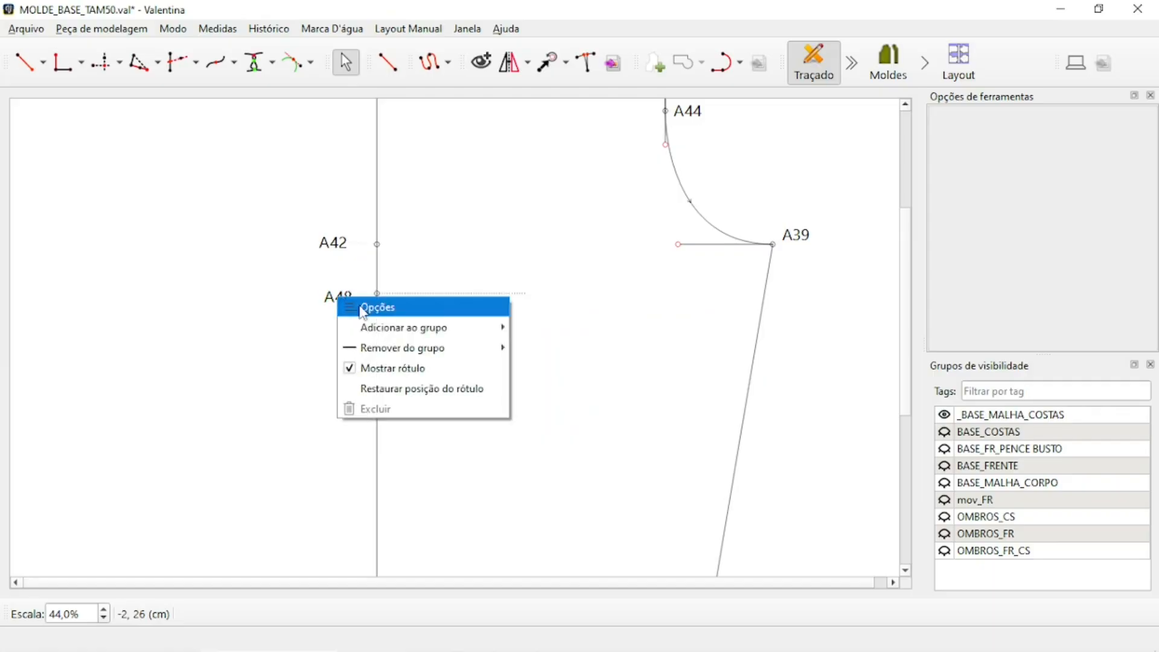
{"action": "mouse_move", "coordinate": [422, 328]}
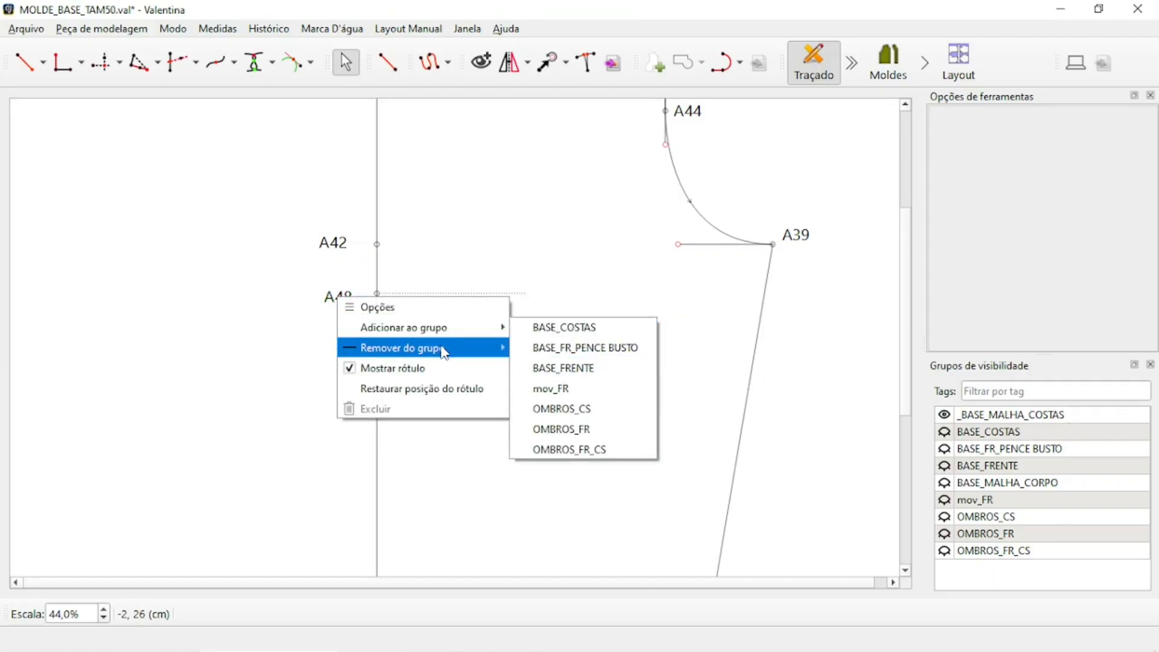
{"action": "mouse_move", "coordinate": [441, 348]}
{"action": "left_click", "coordinate": [573, 353]}
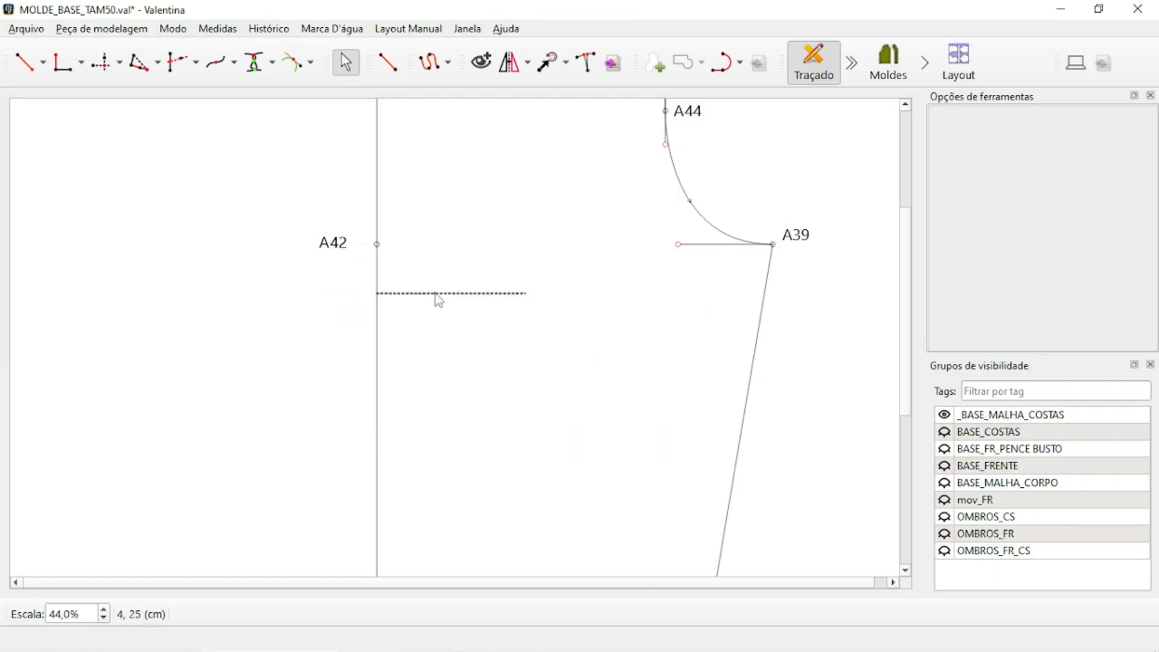
Remove the dotted horizontal line below A42 from _BASE_MALHA_COSTAS and hide that group
{"action": "right_click", "coordinate": [437, 295]}
{"action": "mouse_move", "coordinate": [482, 344]}
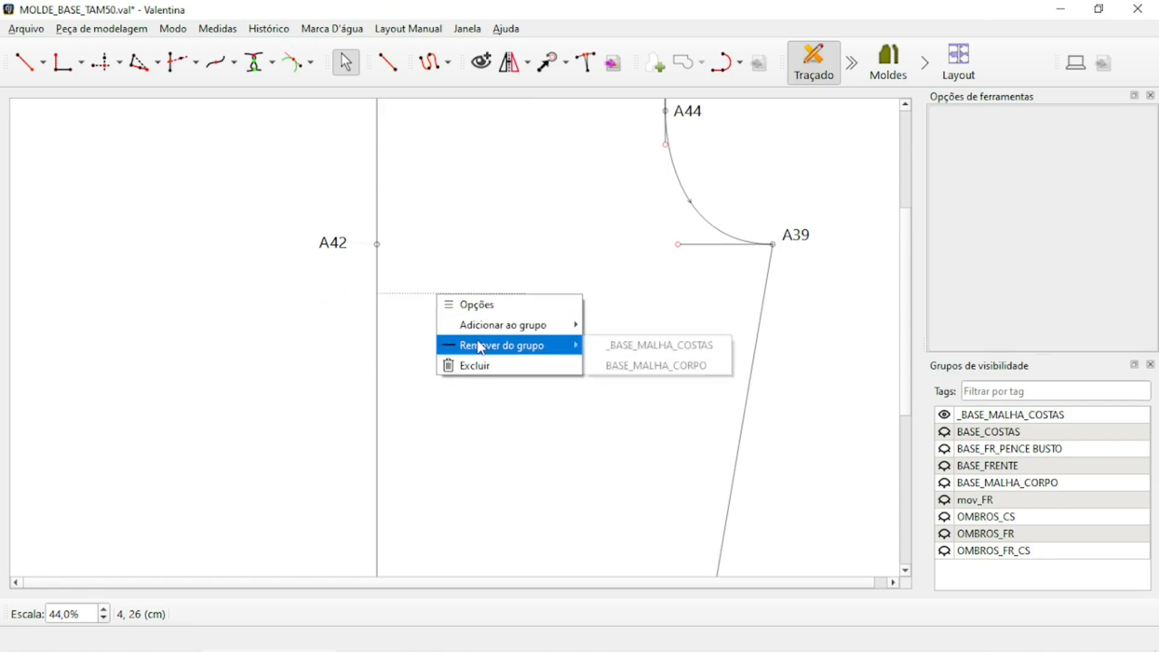
{"action": "left_click", "coordinate": [642, 345]}
{"action": "scroll", "coordinate": [432, 282], "scroll_direction": "down", "scroll_amount": 3}
{"action": "scroll", "coordinate": [431, 283], "scroll_direction": "down", "scroll_amount": 2}
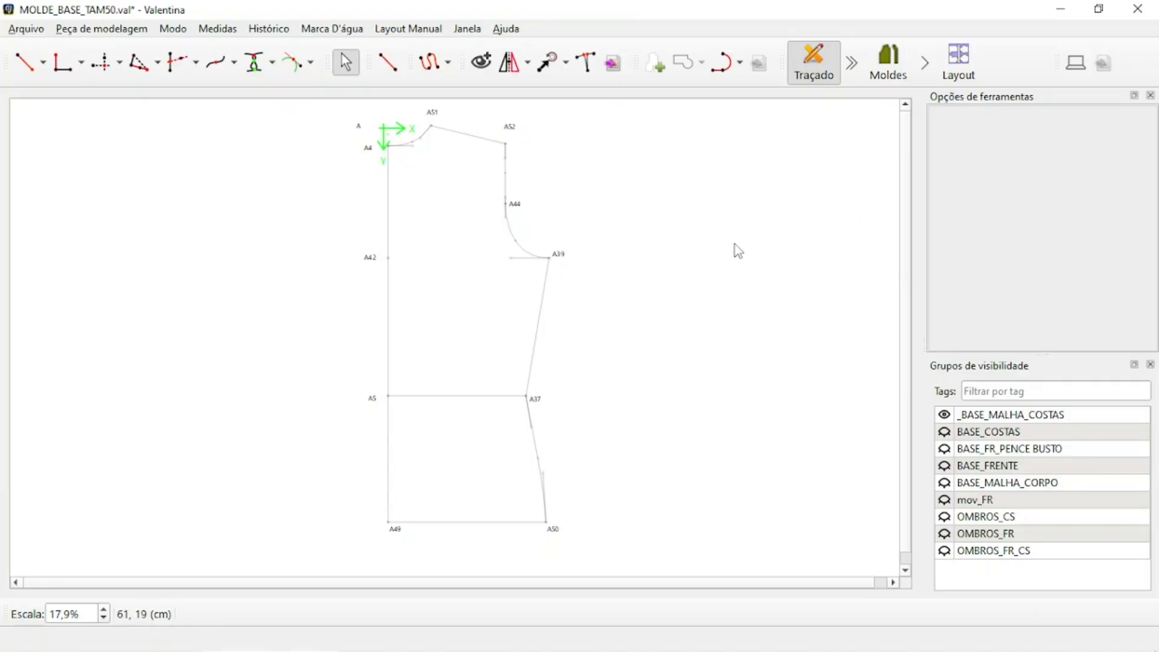
{"action": "left_click", "coordinate": [945, 415]}
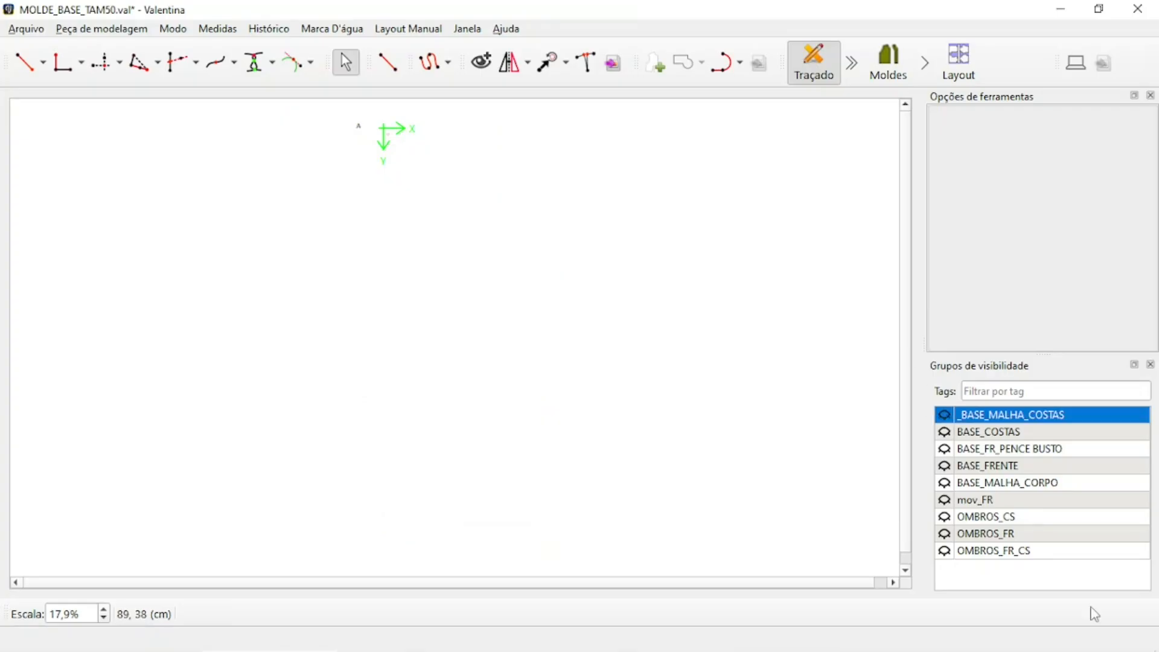
Show BASE_MALHA_CORPO and OMBROS_FR, and group all their displayed objects except point A as _BASE_MALHA_FRENTE
{"action": "left_click", "coordinate": [945, 484]}
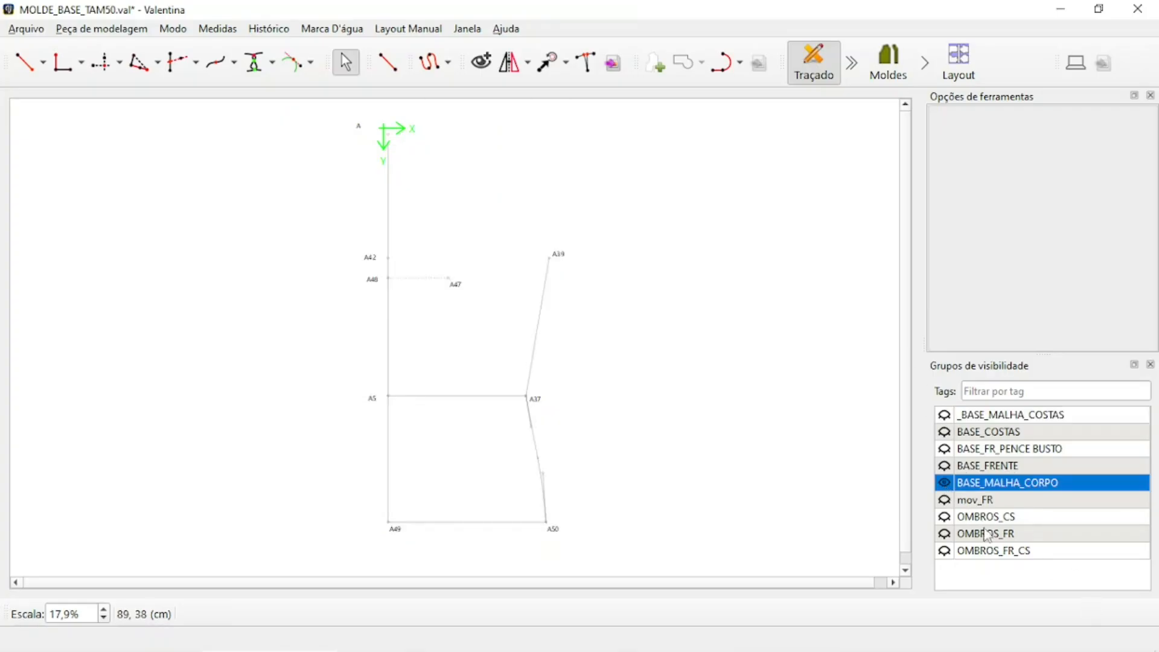
{"action": "left_click", "coordinate": [945, 533]}
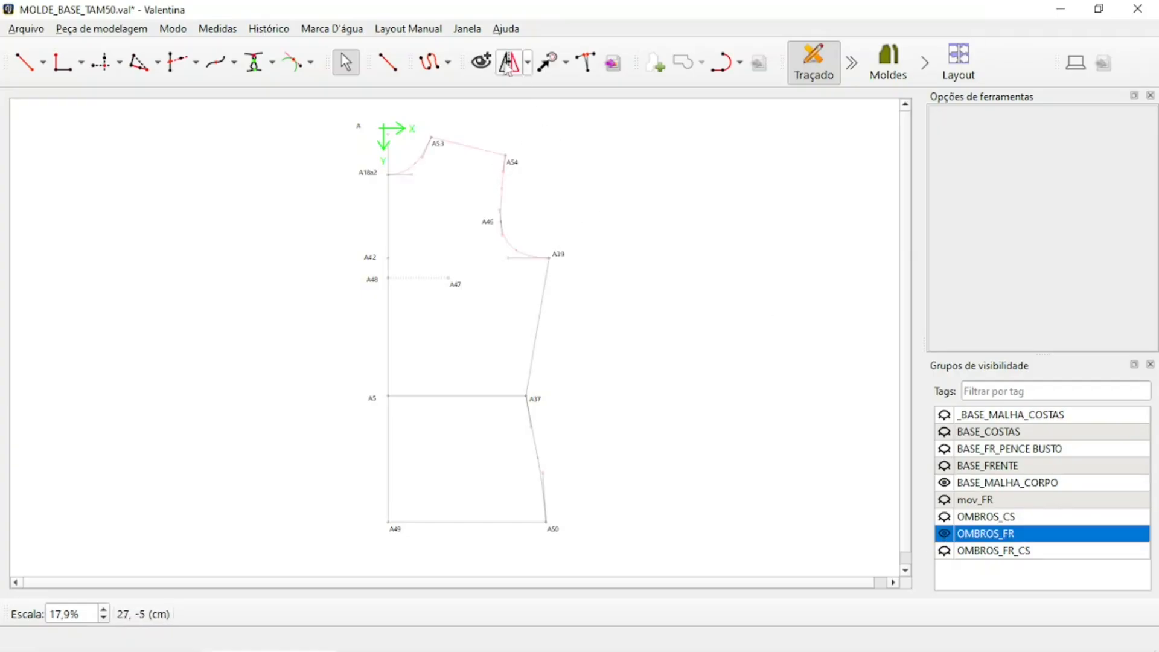
{"action": "left_click", "coordinate": [481, 61]}
{"action": "left_click_drag", "start_coordinate": [335, 136], "coordinate": [670, 571]}
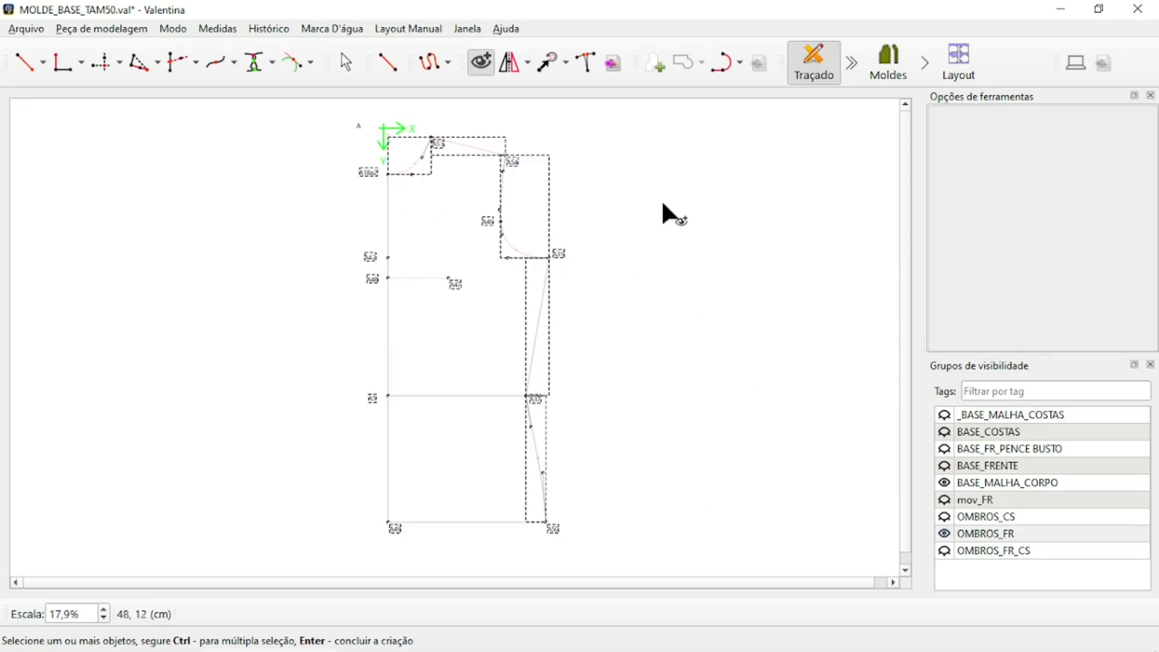
{"action": "key", "text": "Return"}
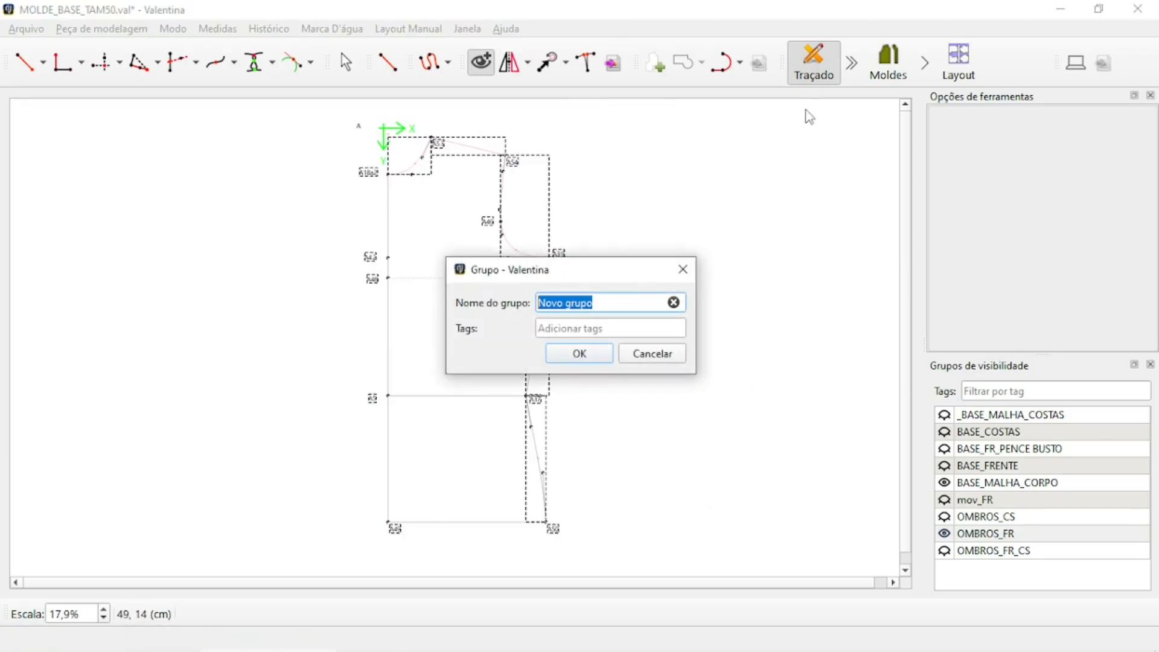
{"action": "key", "text": "BackSpace"}
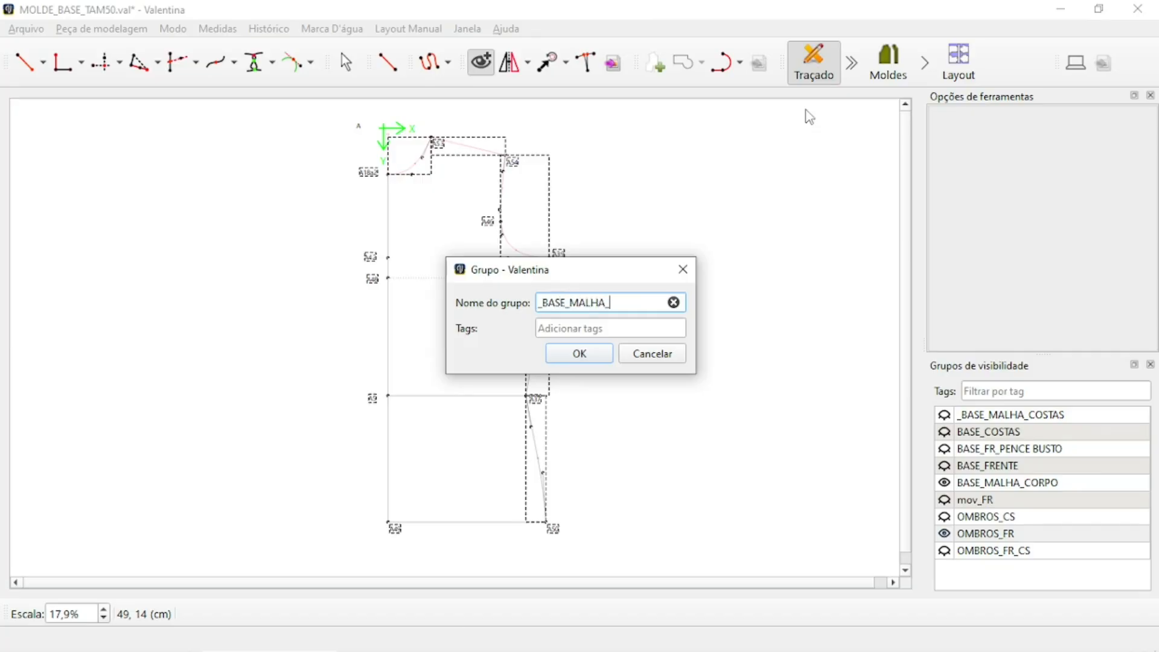
{"action": "key", "text": "Return"}
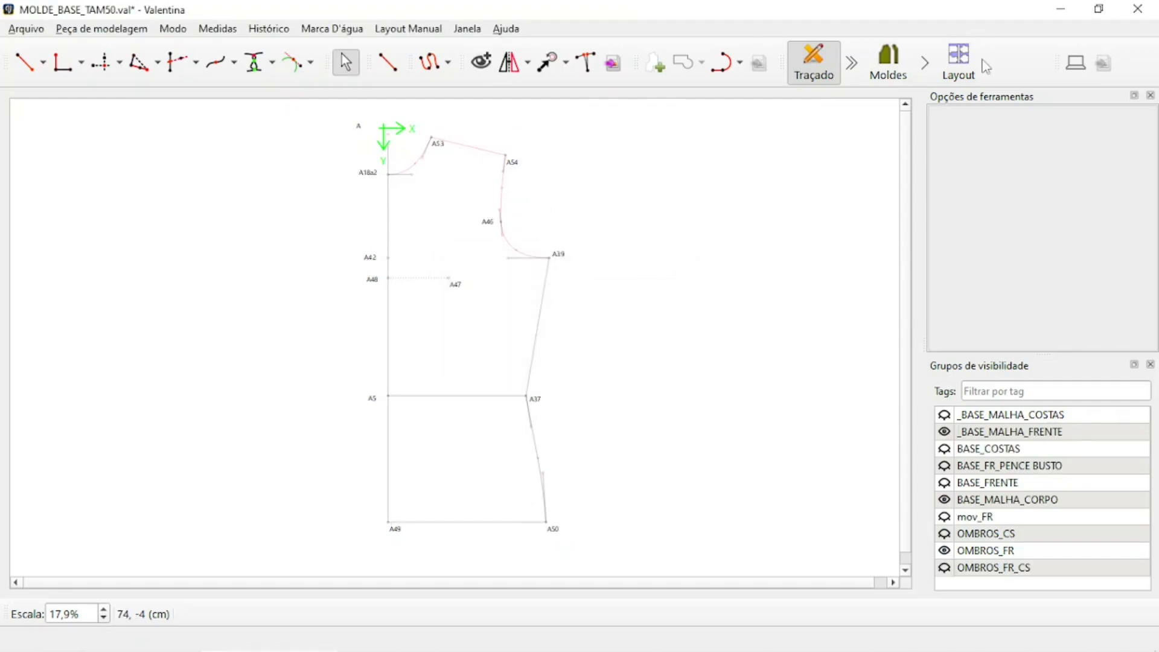
Hide the _BASE_MALHA_FRENTE, BASE_MALHA_CORPO and OMBROS_FR visibility groups
{"action": "left_click", "coordinate": [946, 433]}
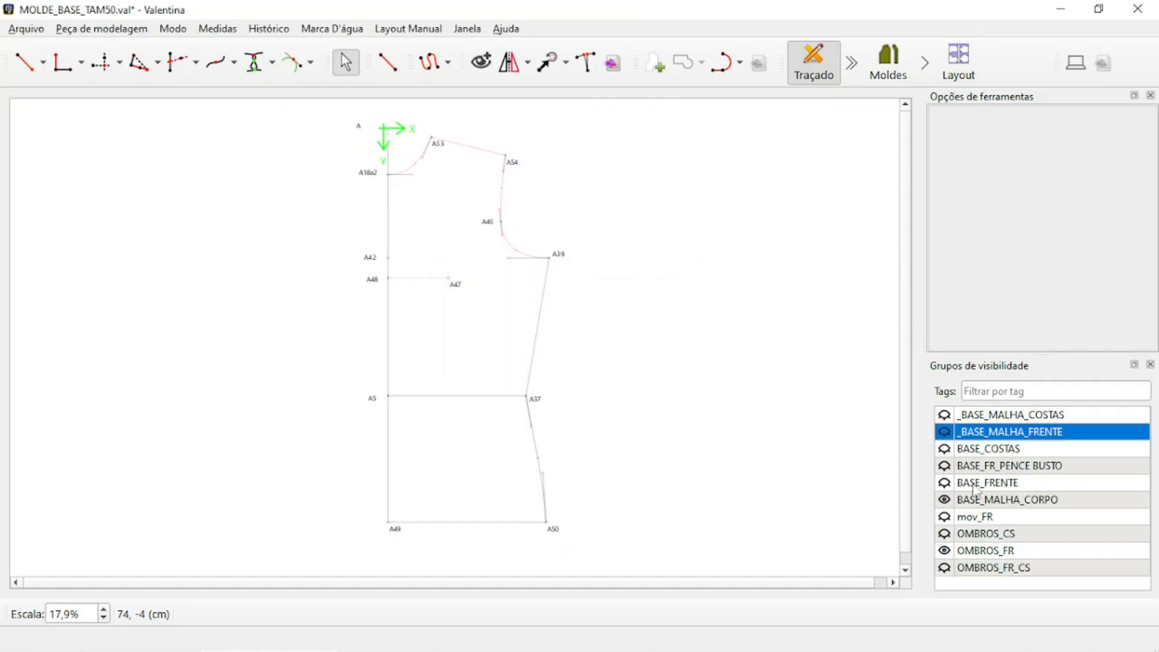
{"action": "left_click", "coordinate": [945, 499]}
{"action": "left_click", "coordinate": [945, 551]}
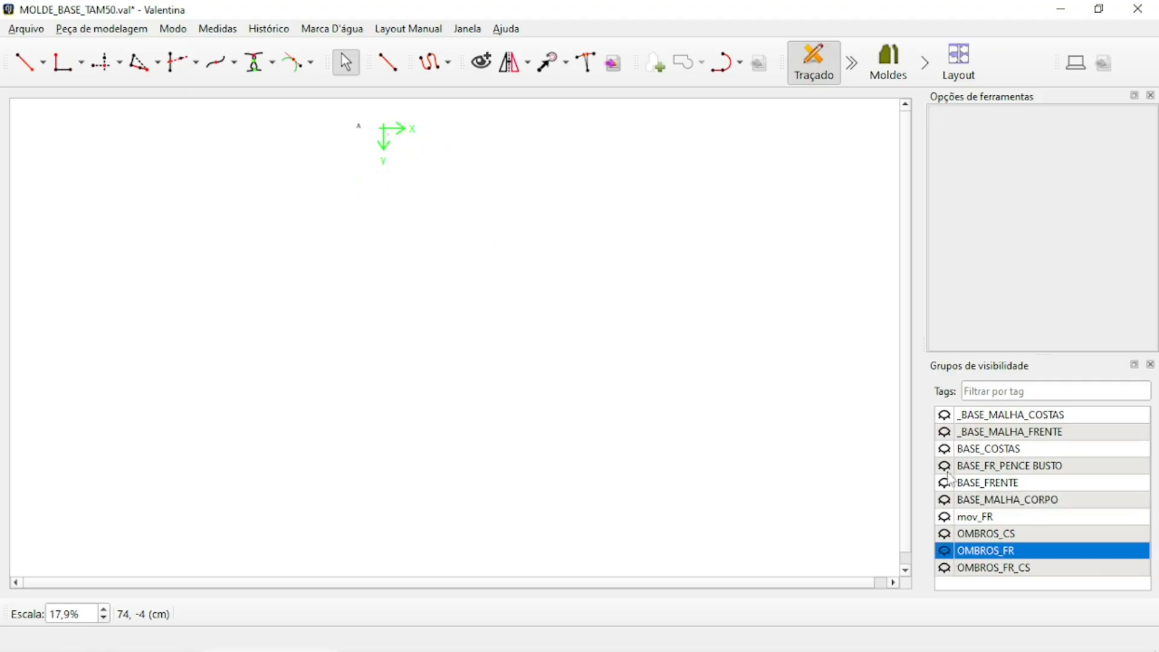
Show _BASE_MALHA_FRENTE and remove the vertical centre line that extends above A18a2 from that group
{"action": "left_click", "coordinate": [945, 433]}
{"action": "scroll", "coordinate": [362, 155], "scroll_direction": "up", "scroll_amount": 5}
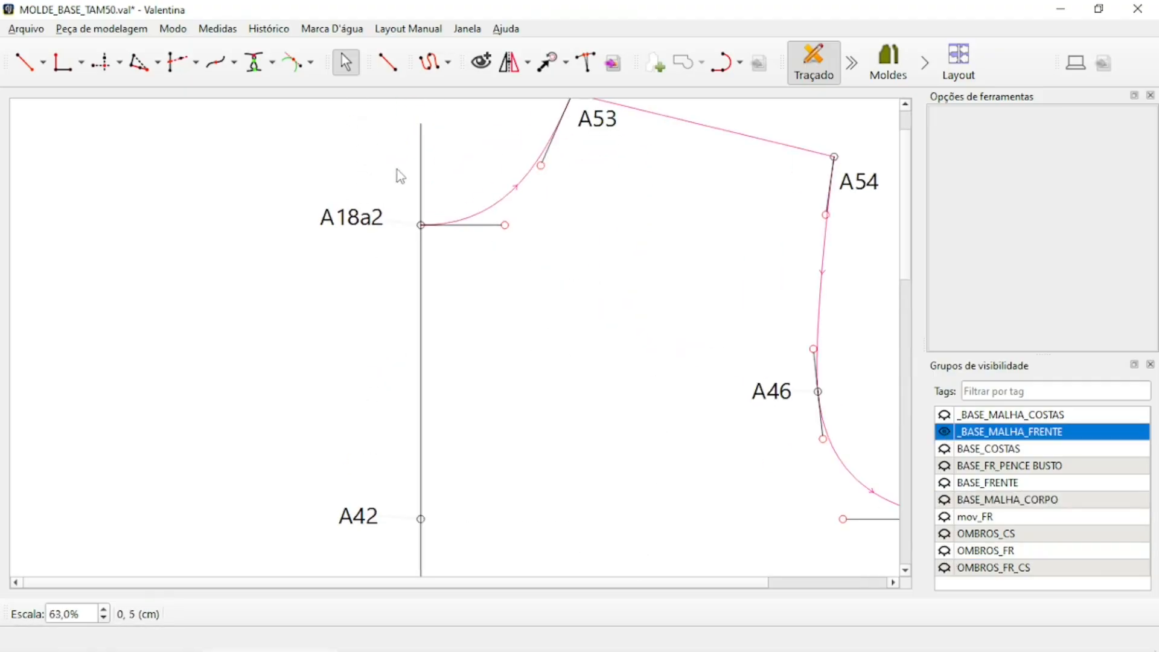
{"action": "scroll", "coordinate": [483, 241], "scroll_direction": "down", "scroll_amount": 2}
{"action": "scroll", "coordinate": [437, 234], "scroll_direction": "up", "scroll_amount": 2}
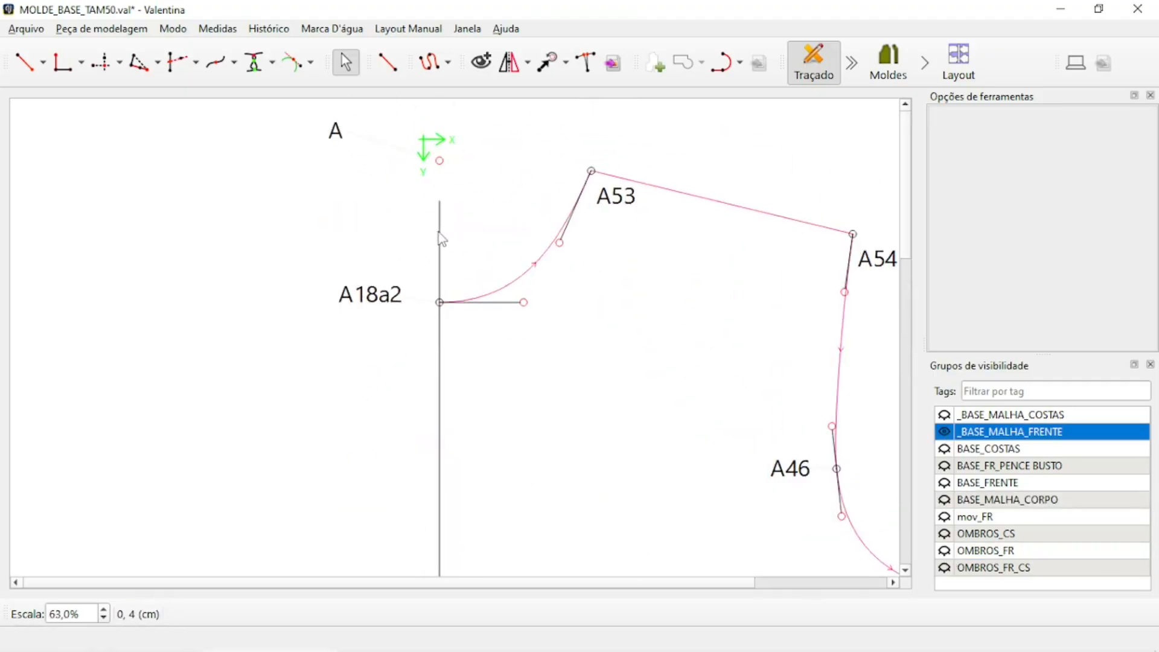
{"action": "right_click", "coordinate": [439, 235]}
{"action": "mouse_move", "coordinate": [536, 287]}
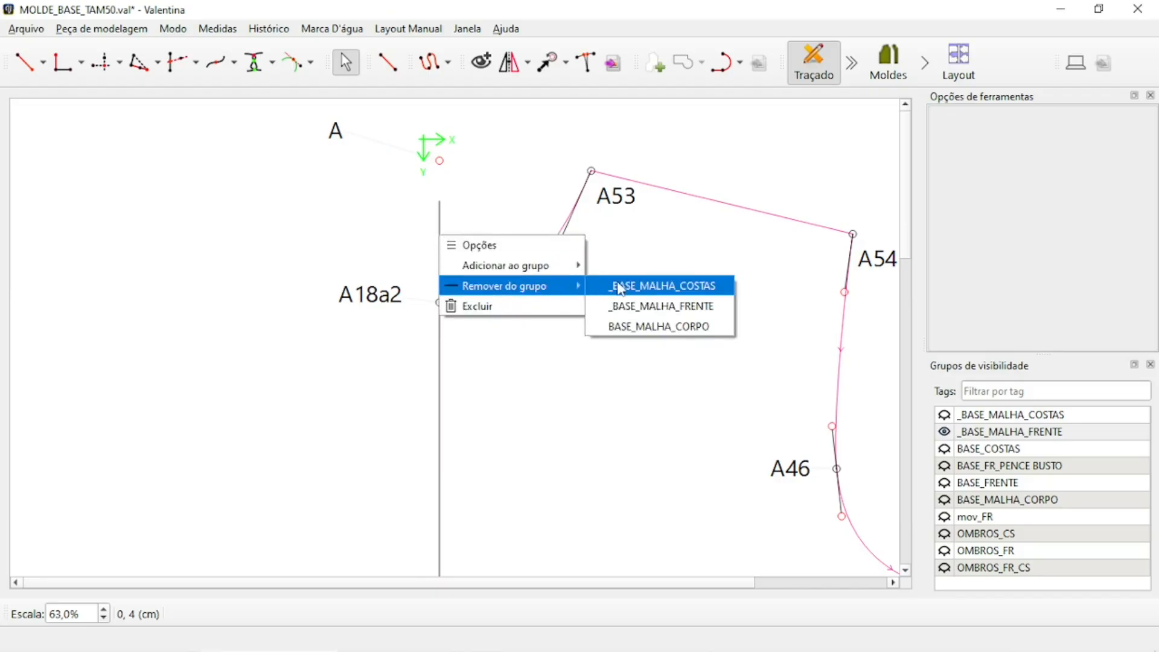
{"action": "left_click", "coordinate": [662, 306]}
Draw a line between points A18a2 and A5 to close the centre front of the knit bodice
{"action": "scroll", "coordinate": [559, 187], "scroll_direction": "down", "scroll_amount": 5}
{"action": "scroll", "coordinate": [454, 193], "scroll_direction": "up", "scroll_amount": 2}
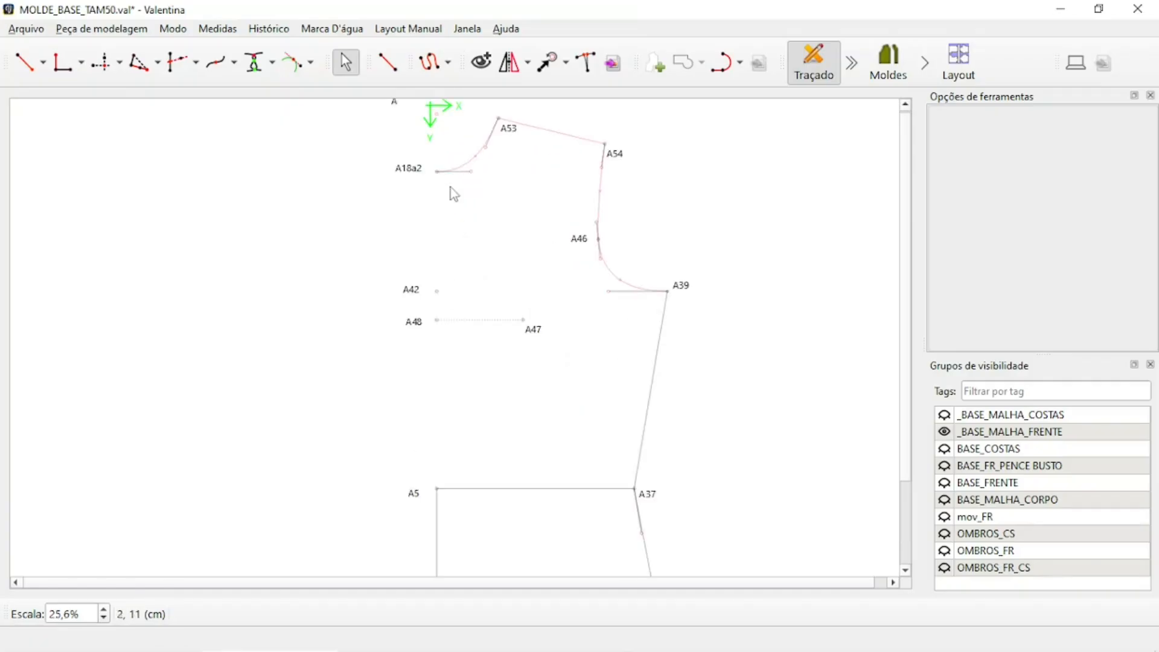
{"action": "left_click", "coordinate": [388, 63]}
{"action": "left_click", "coordinate": [437, 171]}
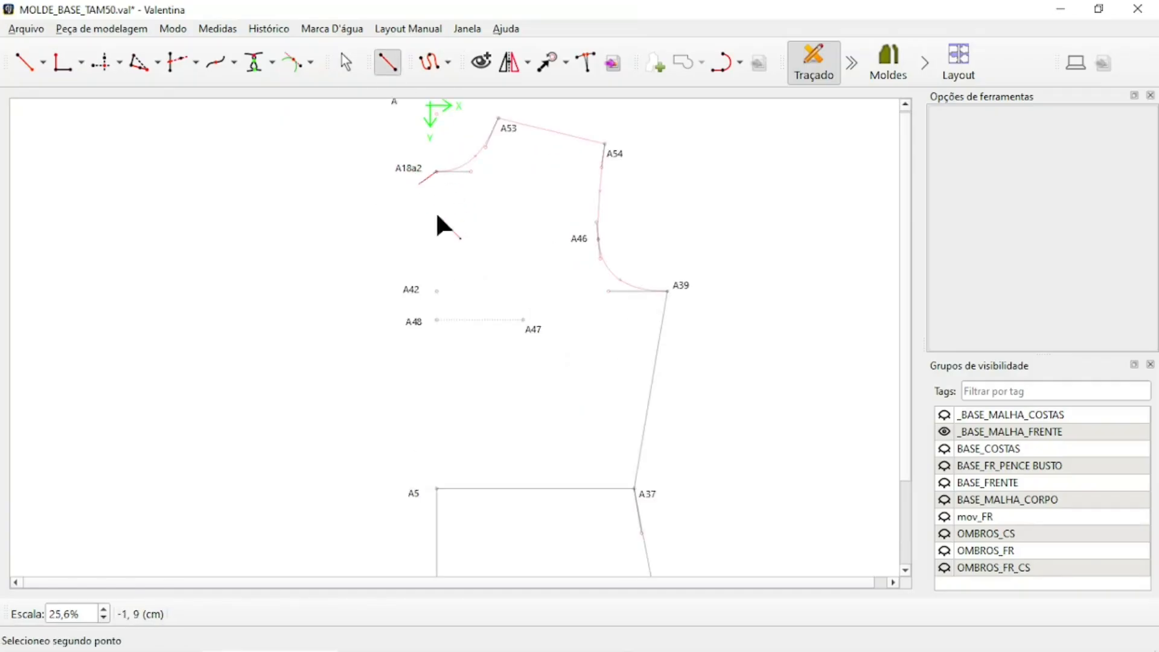
{"action": "left_click", "coordinate": [410, 494]}
{"action": "scroll", "coordinate": [492, 323], "scroll_direction": "down", "scroll_amount": 2}
{"action": "left_click", "coordinate": [665, 274]}
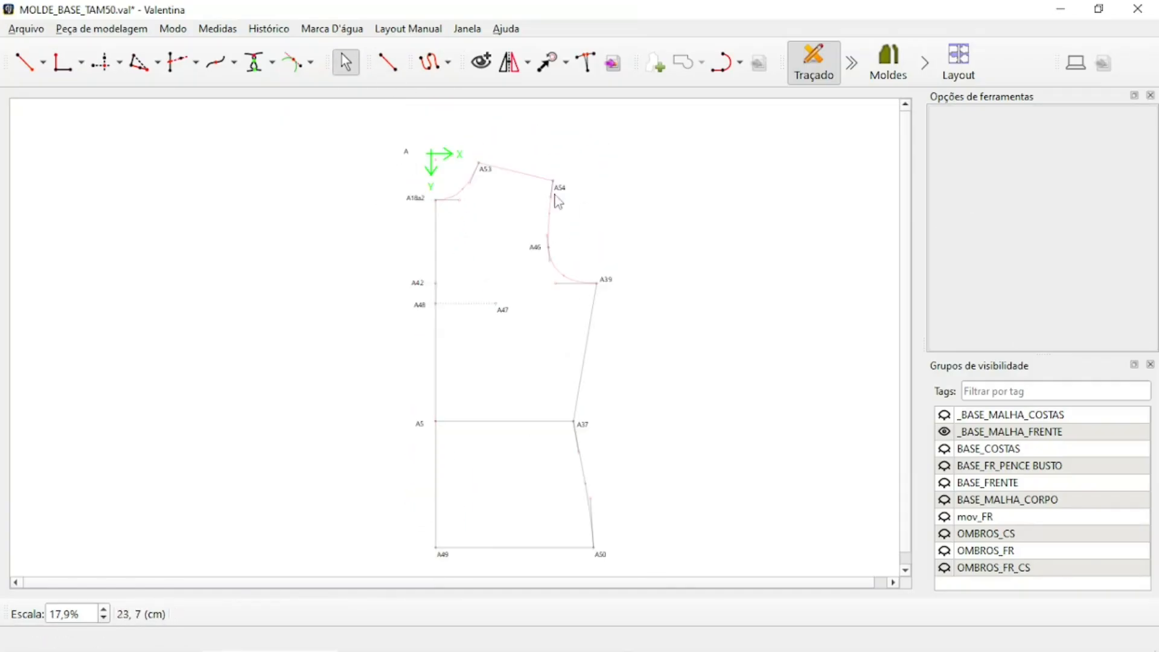
Overlay the _BASE_MALHA_COSTAS group on the front outline to compare necklines, shoulders and armholes, and hide the back group again
{"action": "scroll", "coordinate": [469, 199], "scroll_direction": "down", "scroll_amount": 3}
{"action": "scroll", "coordinate": [481, 186], "scroll_direction": "up", "scroll_amount": 7}
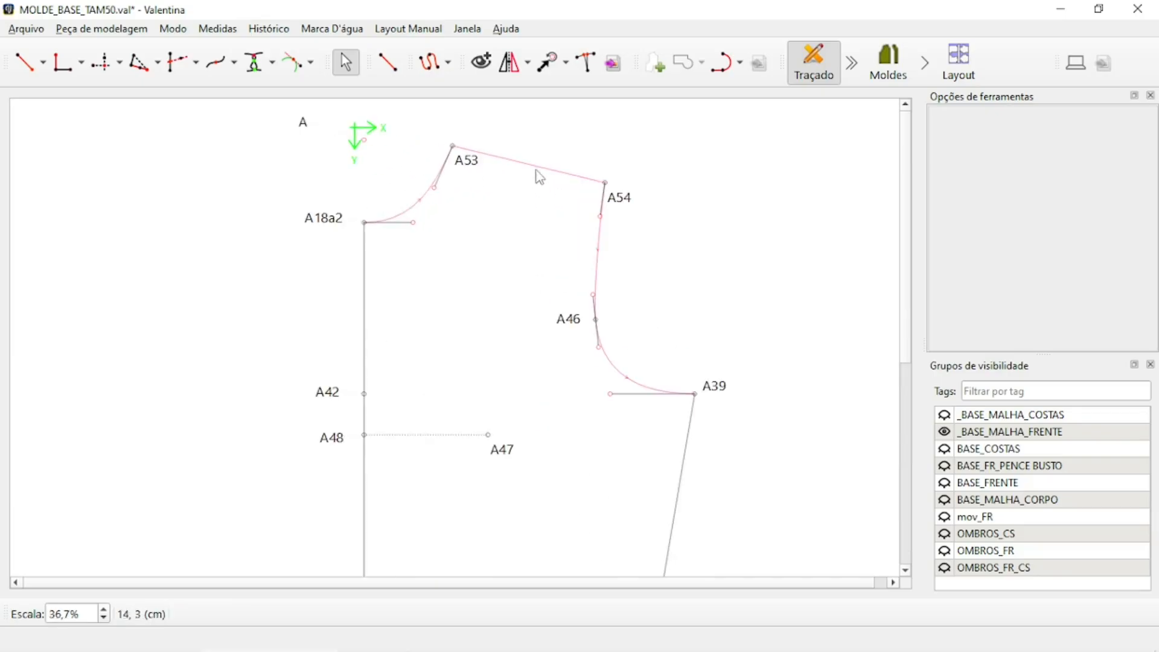
{"action": "scroll", "coordinate": [539, 177], "scroll_direction": "down", "scroll_amount": 2}
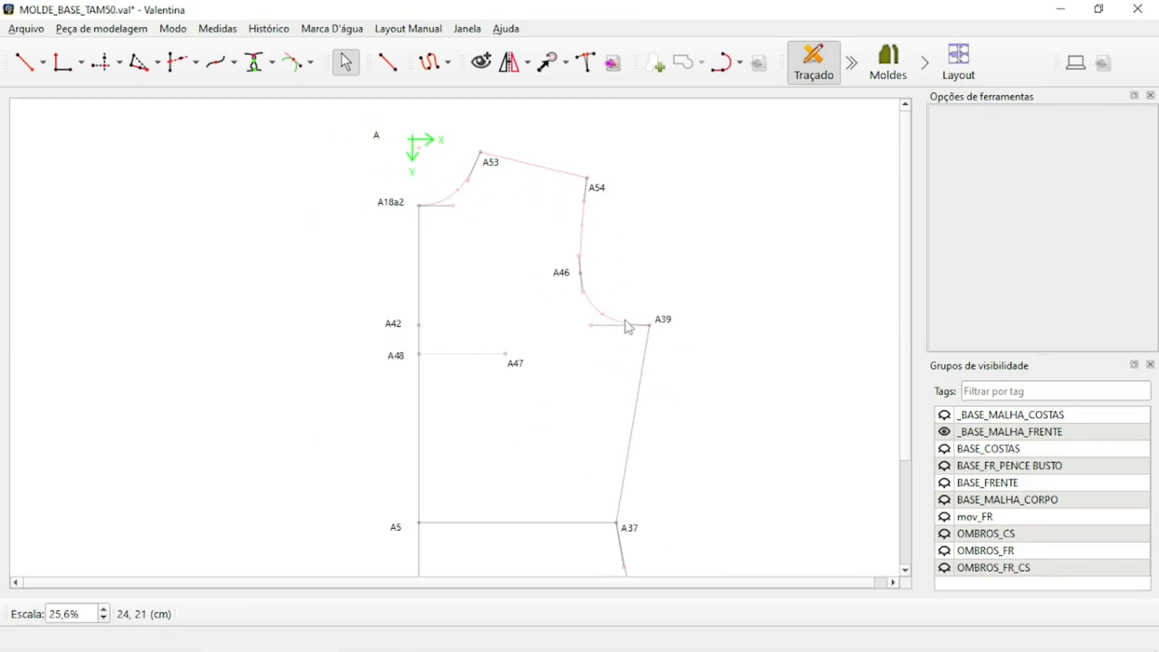
{"action": "left_click", "coordinate": [944, 415]}
{"action": "scroll", "coordinate": [682, 211], "scroll_direction": "down", "scroll_amount": 2}
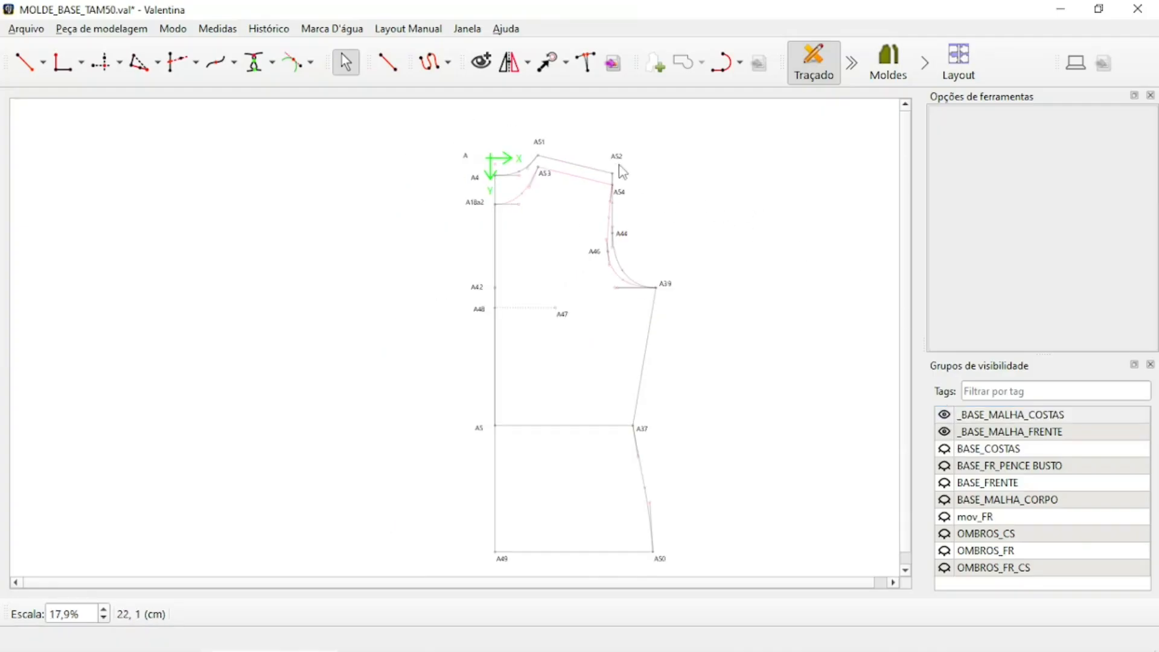
{"action": "scroll", "coordinate": [616, 160], "scroll_direction": "up", "scroll_amount": 3}
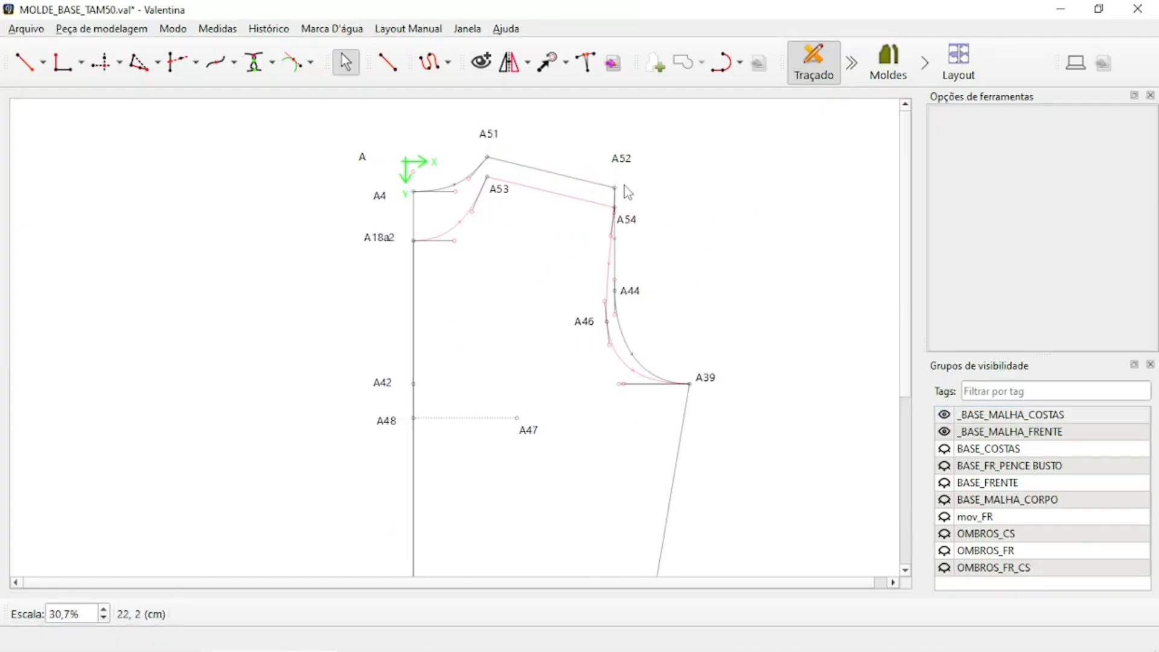
{"action": "scroll", "coordinate": [610, 190], "scroll_direction": "down", "scroll_amount": 3}
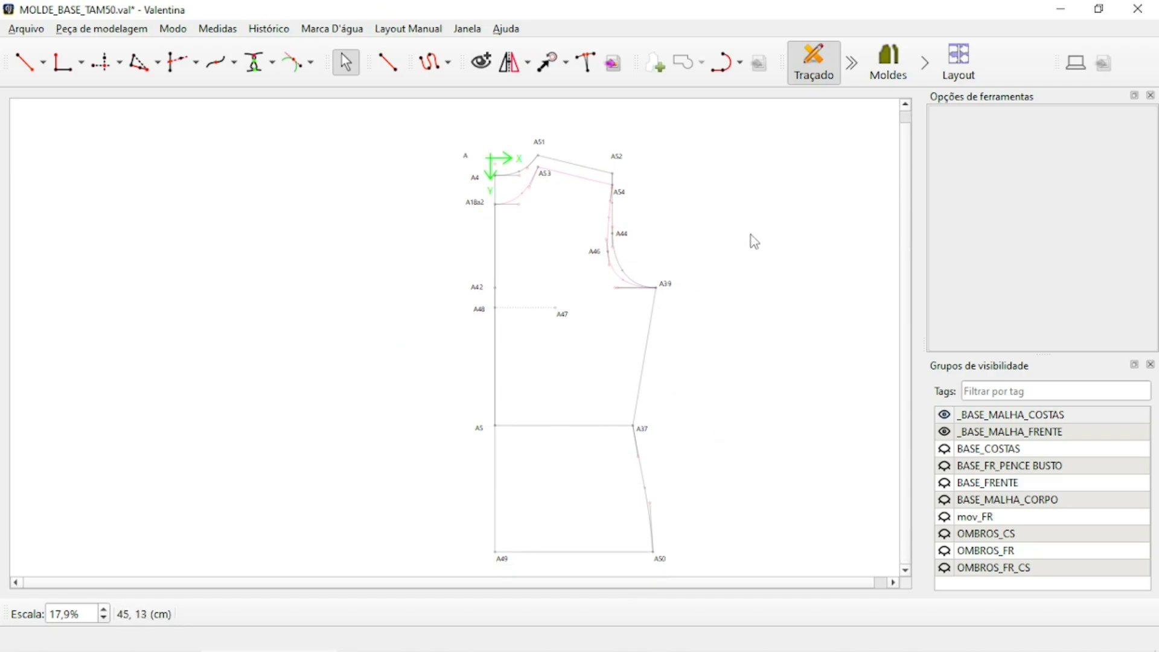
{"action": "scroll", "coordinate": [615, 154], "scroll_direction": "up", "scroll_amount": 3}
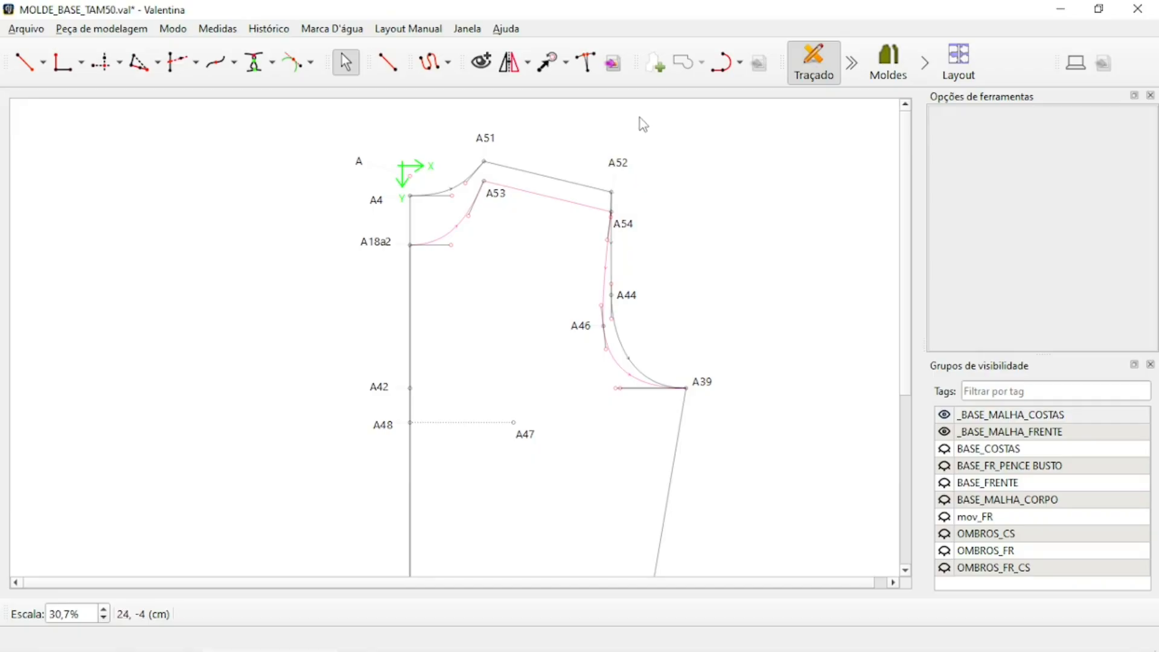
{"action": "left_click", "coordinate": [948, 416]}
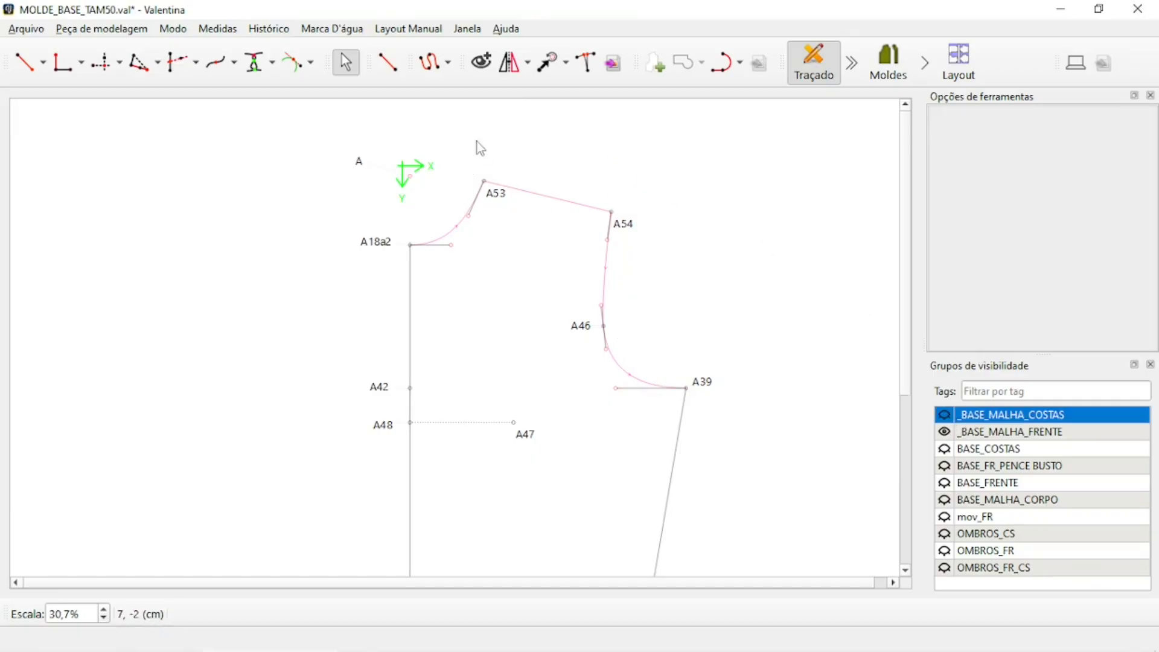
Alternate between the _BASE_MALHA_FRENTE and _BASE_MALHA_COSTAS groups to check each outline separately, ending on the front
{"action": "scroll", "coordinate": [477, 145], "scroll_direction": "down", "scroll_amount": 3}
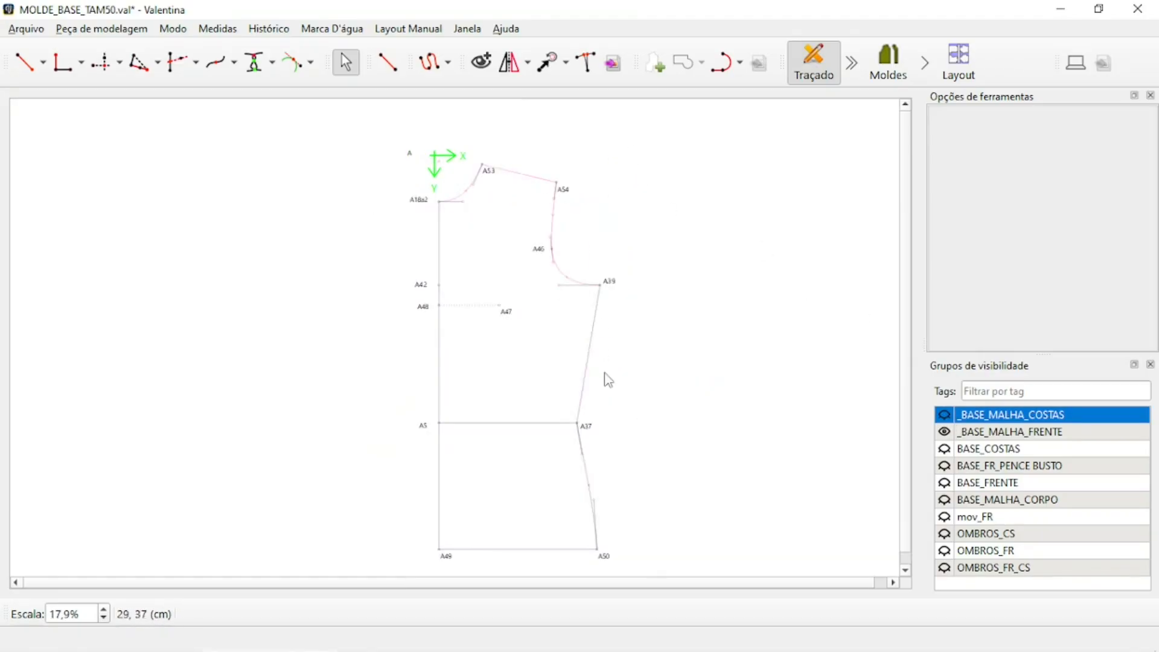
{"action": "left_click", "coordinate": [948, 430]}
{"action": "left_click", "coordinate": [946, 415]}
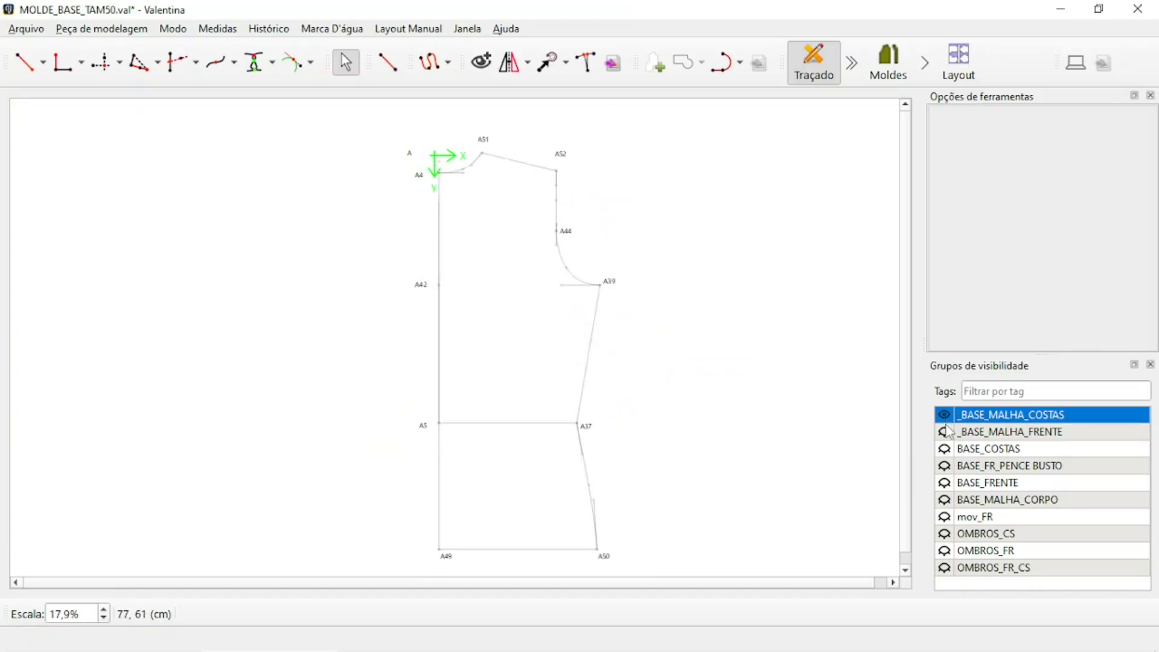
{"action": "left_click", "coordinate": [946, 432]}
{"action": "left_click", "coordinate": [946, 416]}
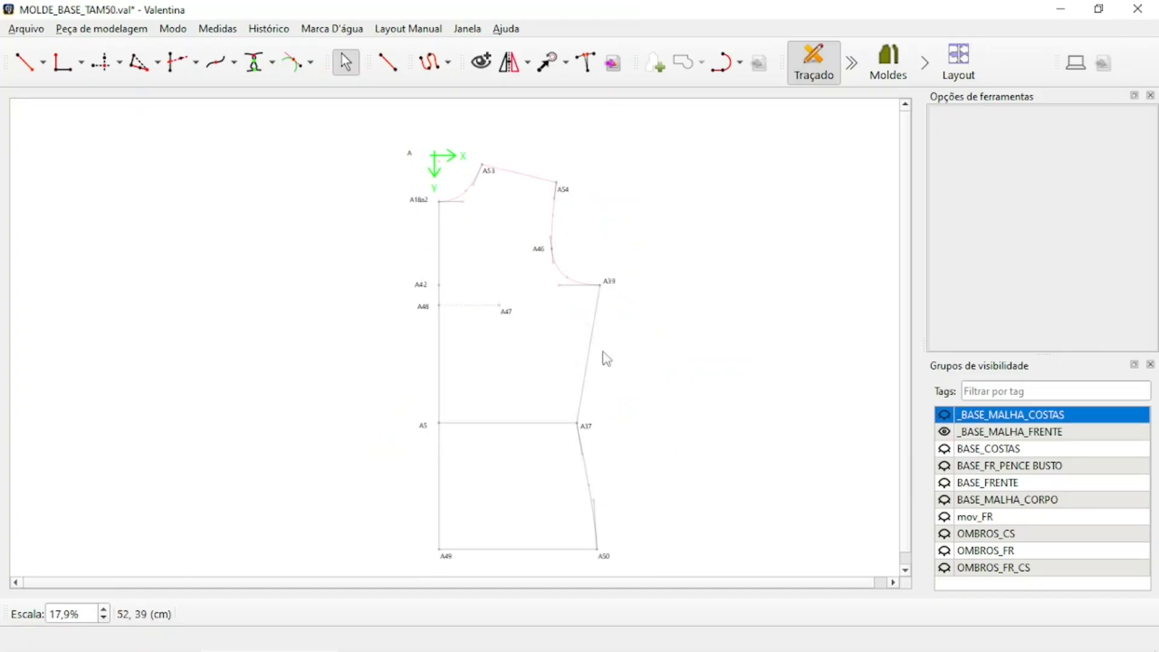
Hide _BASE_MALHA_FRENTE and add the ungrouped centre front line between A18a2 and A5 to that group
{"action": "left_click", "coordinate": [956, 434]}
{"action": "scroll", "coordinate": [450, 279], "scroll_direction": "up", "scroll_amount": 5, "text": "ctrl"}
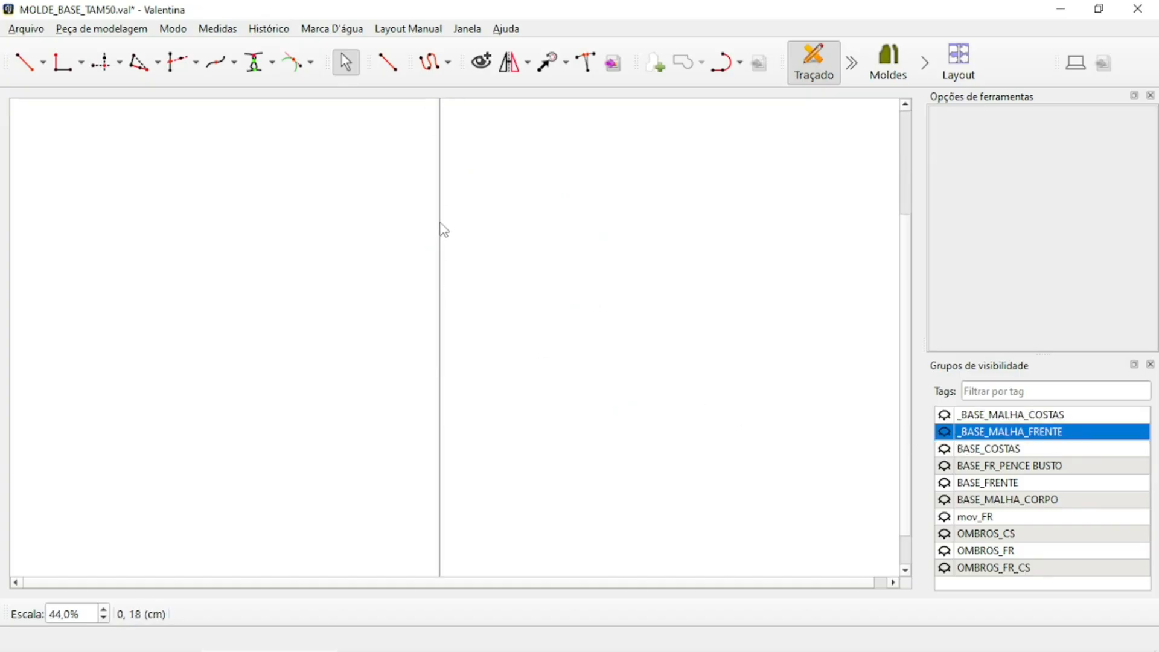
{"action": "right_click", "coordinate": [441, 225]}
{"action": "mouse_move", "coordinate": [492, 257]}
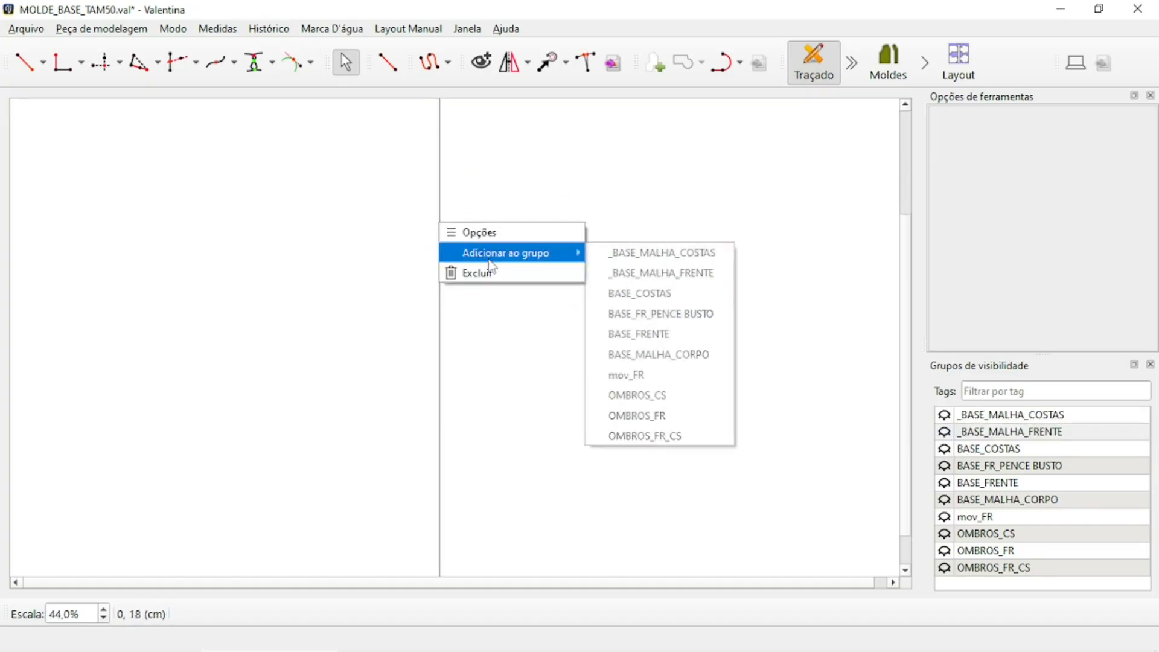
{"action": "left_click", "coordinate": [663, 274]}
{"action": "scroll", "coordinate": [375, 310], "scroll_direction": "down", "scroll_amount": 7, "text": "ctrl"}
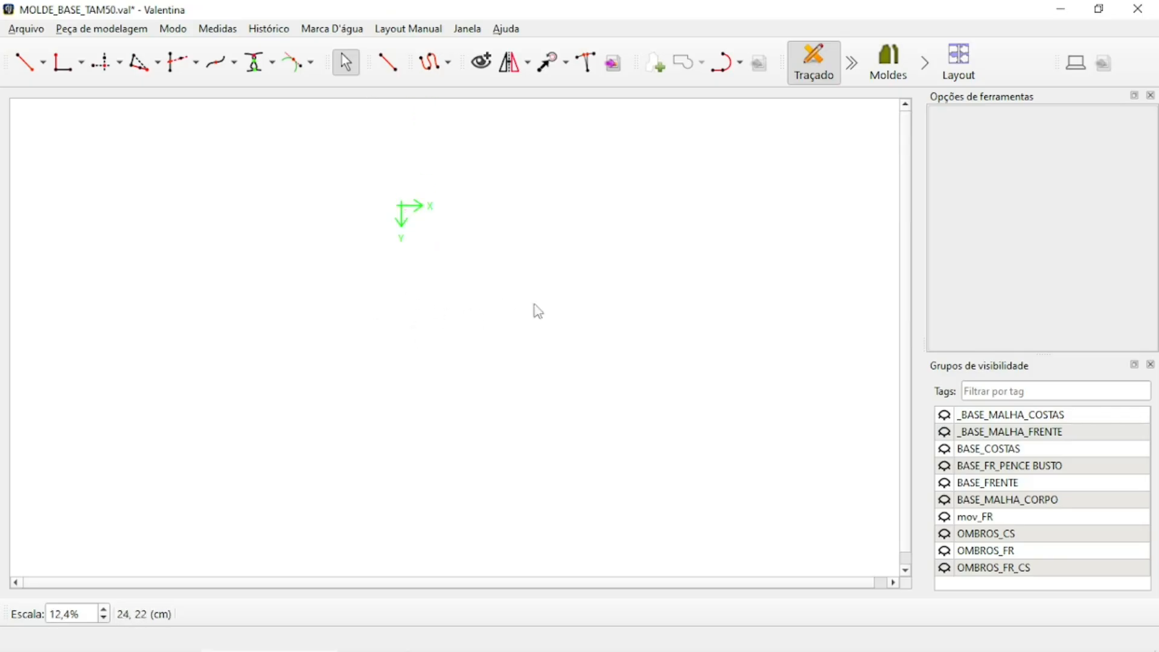
Show all ten visibility groups, from _BASE_MALHA_COSTAS to OMBROS_FR_CS, and examine the complete drawing
{"action": "scroll", "coordinate": [504, 387], "scroll_direction": "up", "scroll_amount": 2, "text": "ctrl"}
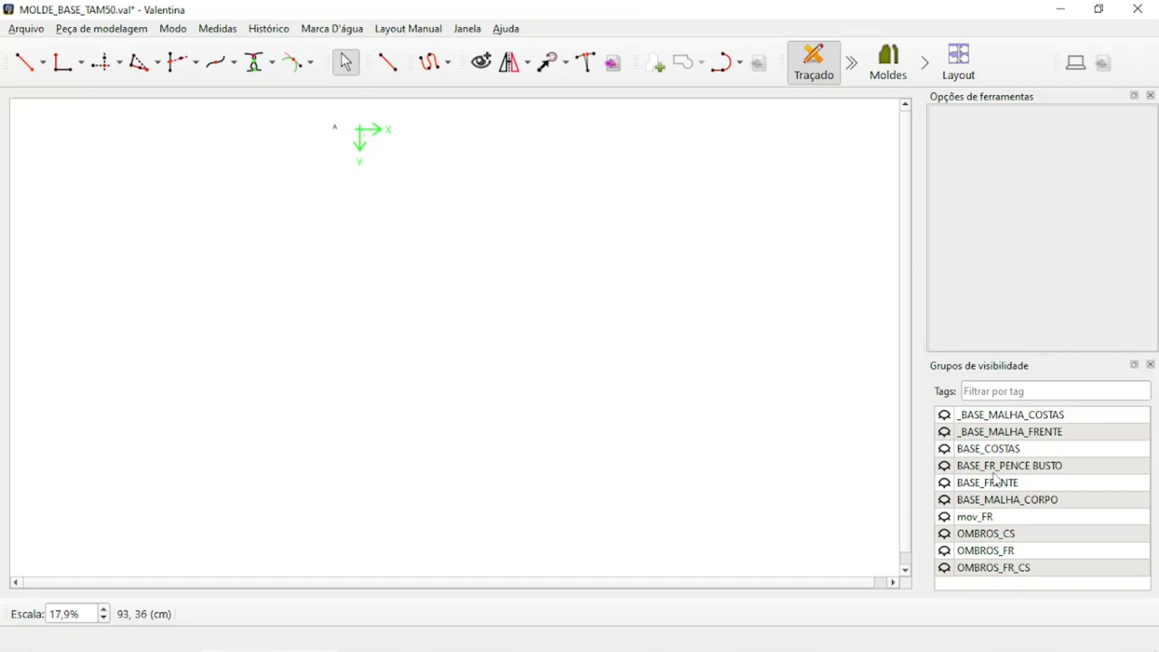
{"action": "left_click", "coordinate": [946, 415]}
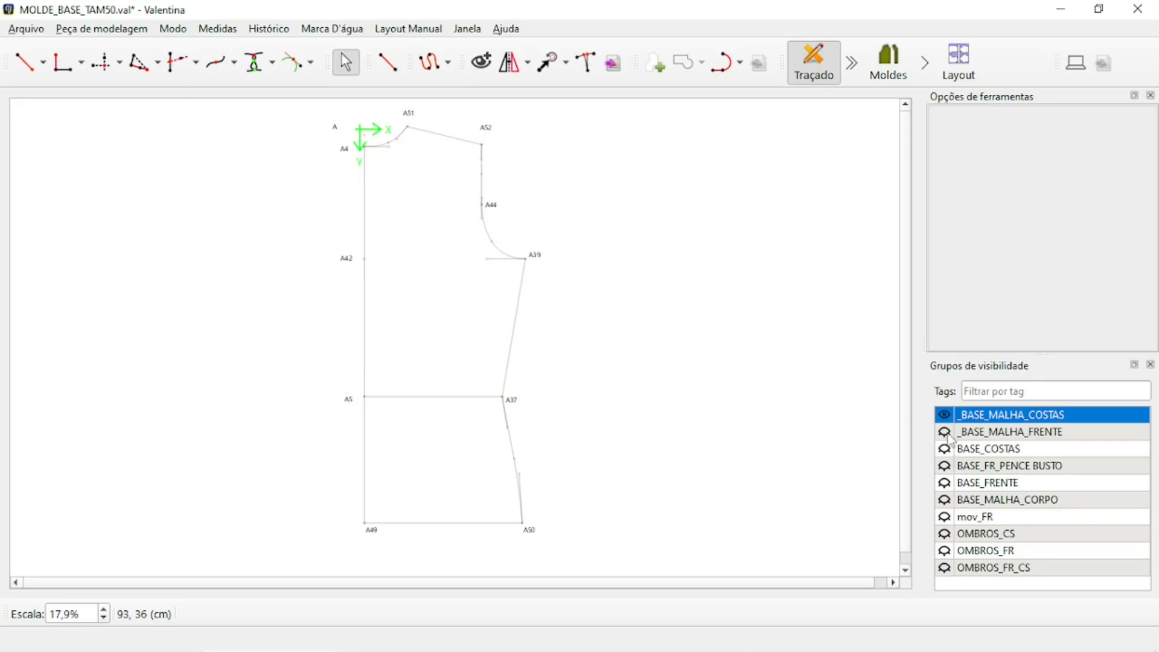
{"action": "left_click", "coordinate": [946, 432]}
{"action": "left_click", "coordinate": [946, 450]}
{"action": "left_click", "coordinate": [945, 467]}
{"action": "left_click", "coordinate": [946, 483]}
{"action": "left_click", "coordinate": [946, 500]}
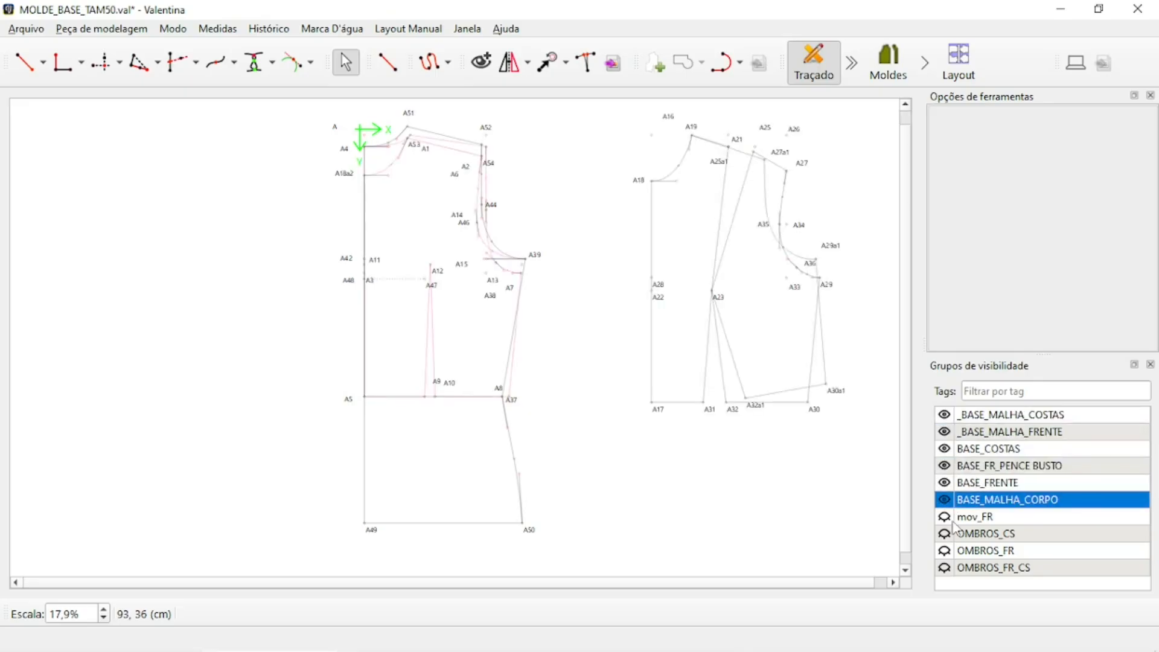
{"action": "left_click", "coordinate": [945, 517]}
{"action": "left_click", "coordinate": [946, 534]}
{"action": "left_click", "coordinate": [946, 551]}
{"action": "left_click", "coordinate": [946, 568]}
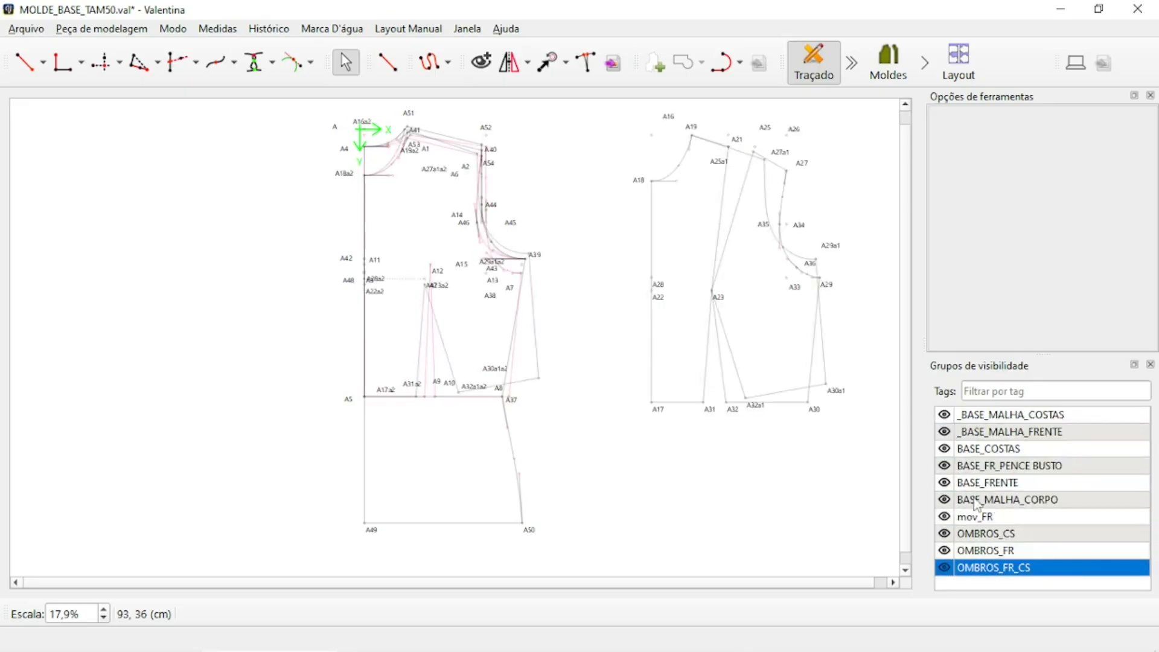
{"action": "scroll", "coordinate": [593, 284], "scroll_direction": "up", "scroll_amount": 2, "text": "ctrl"}
{"action": "scroll", "coordinate": [407, 267], "scroll_direction": "down", "scroll_amount": 6, "text": "ctrl"}
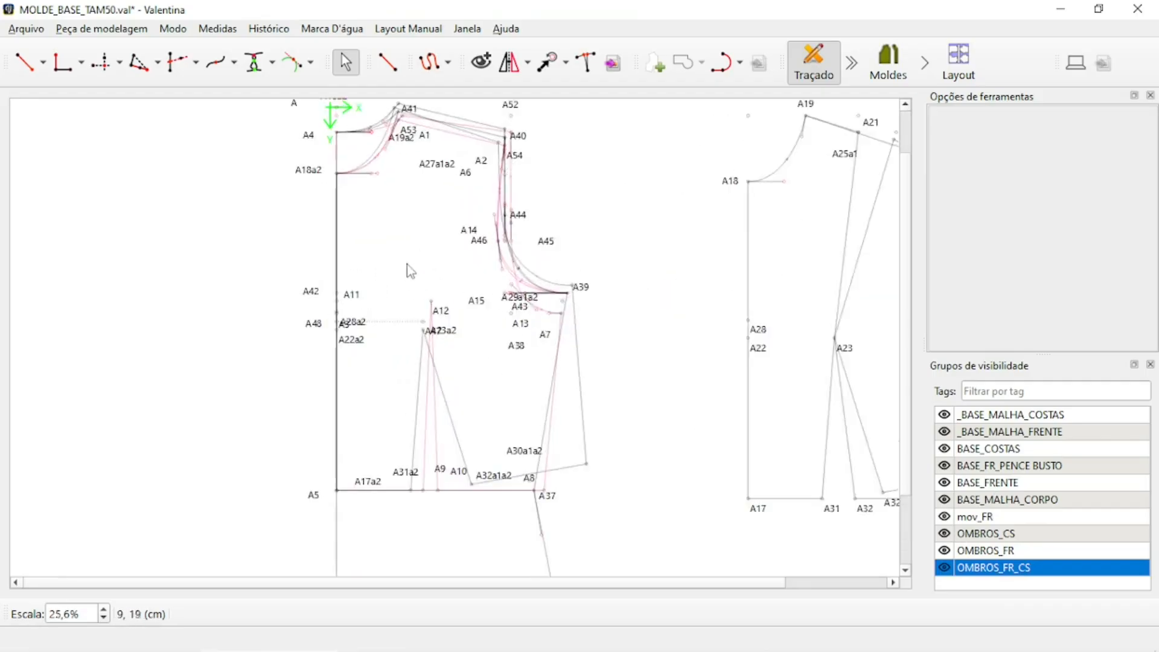
{"action": "scroll", "coordinate": [325, 297], "scroll_direction": "down", "scroll_amount": 3, "text": "ctrl"}
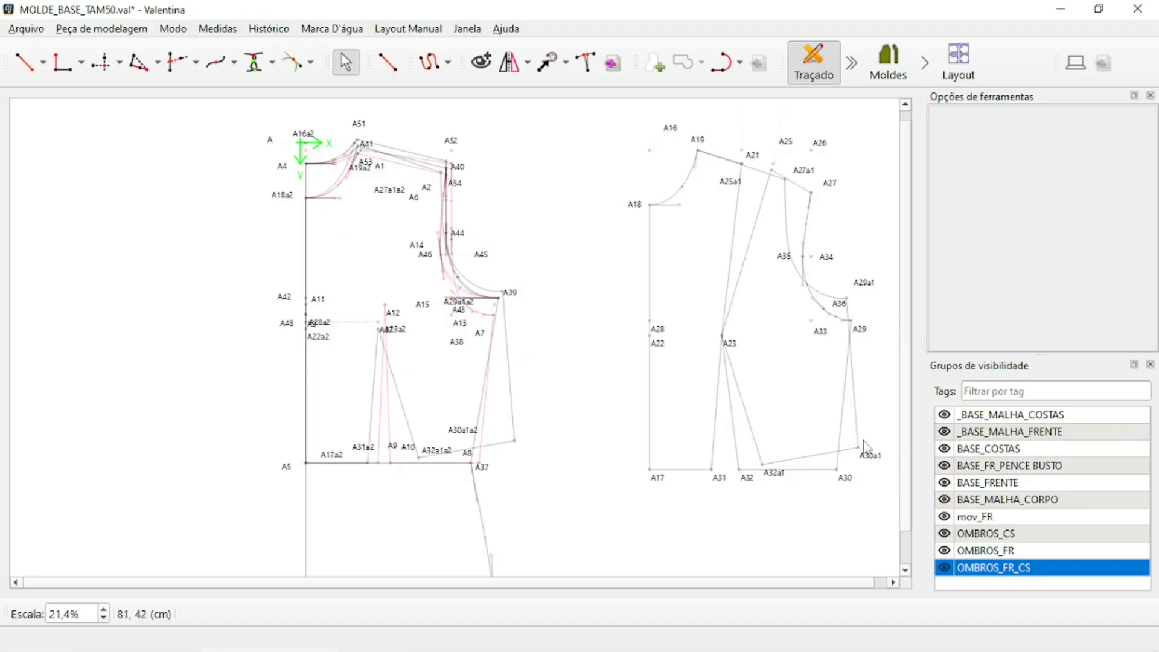
Hide all ten visibility groups, from OMBROS_FR_CS up to _BASE_MALHA_FRENTE
{"action": "left_click", "coordinate": [944, 568]}
{"action": "left_click", "coordinate": [944, 551]}
{"action": "left_click", "coordinate": [944, 533]}
{"action": "left_click", "coordinate": [944, 517]}
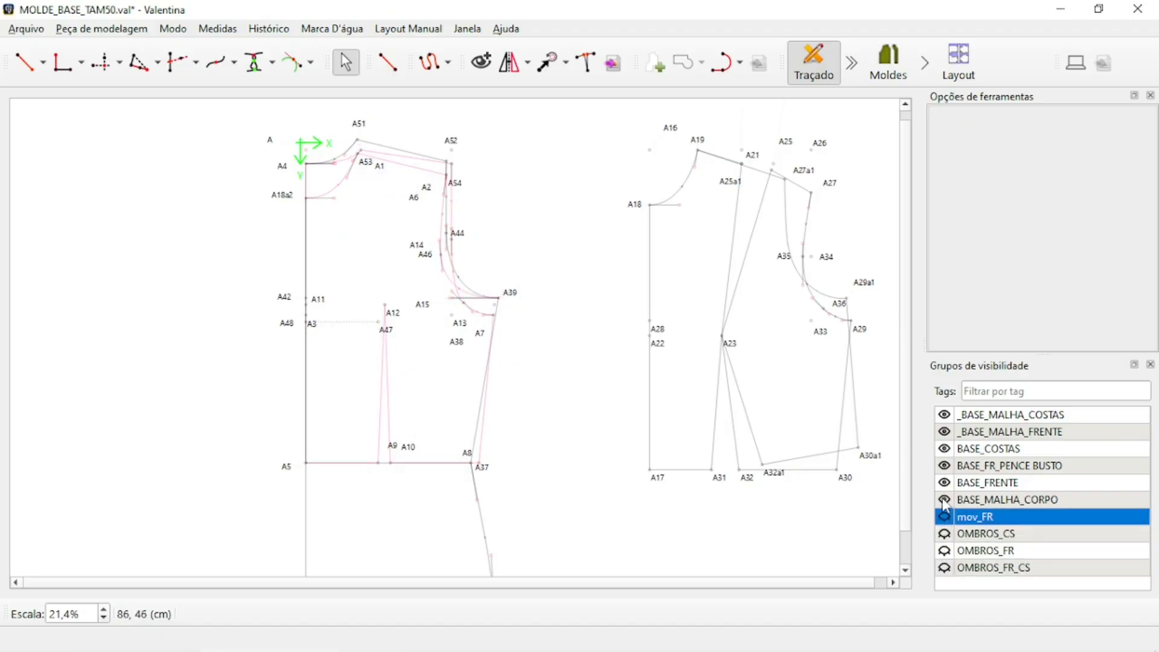
{"action": "left_click", "coordinate": [944, 500]}
{"action": "left_click", "coordinate": [944, 483]}
{"action": "left_click", "coordinate": [944, 466]}
{"action": "left_click", "coordinate": [945, 448]}
{"action": "left_click", "coordinate": [944, 414]}
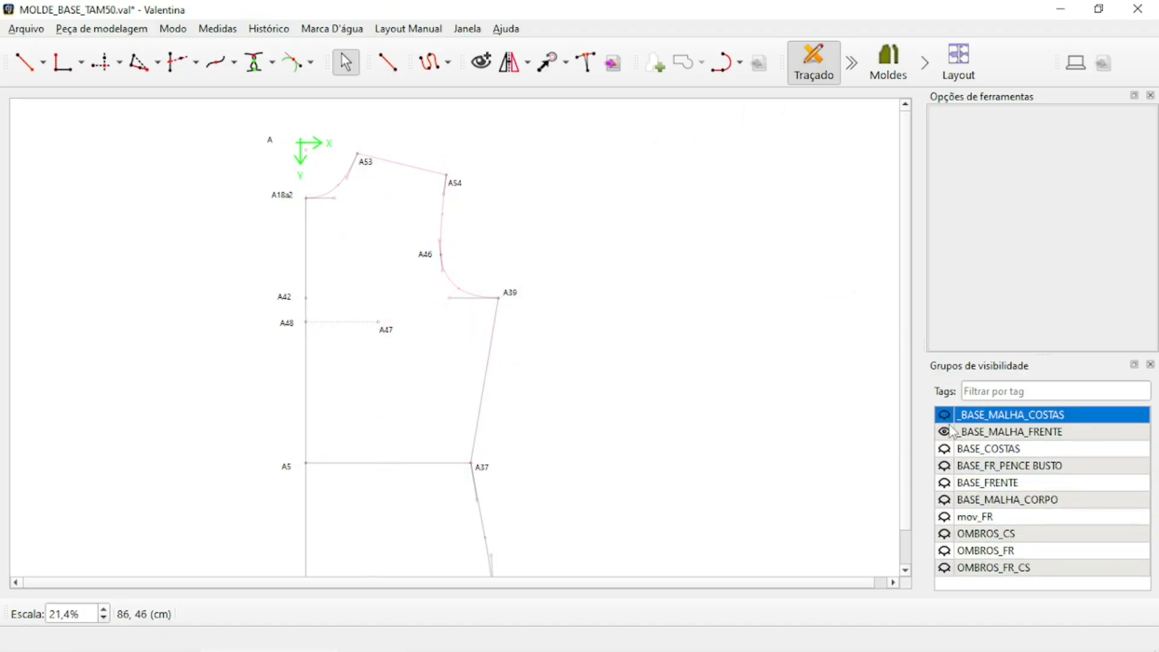
{"action": "left_click", "coordinate": [944, 432]}
Show the _BASE_MALHA_COSTAS outline on its own, with _BASE_MALHA_FRENTE hidden
{"action": "scroll", "coordinate": [748, 316], "scroll_direction": "down", "scroll_amount": 1}
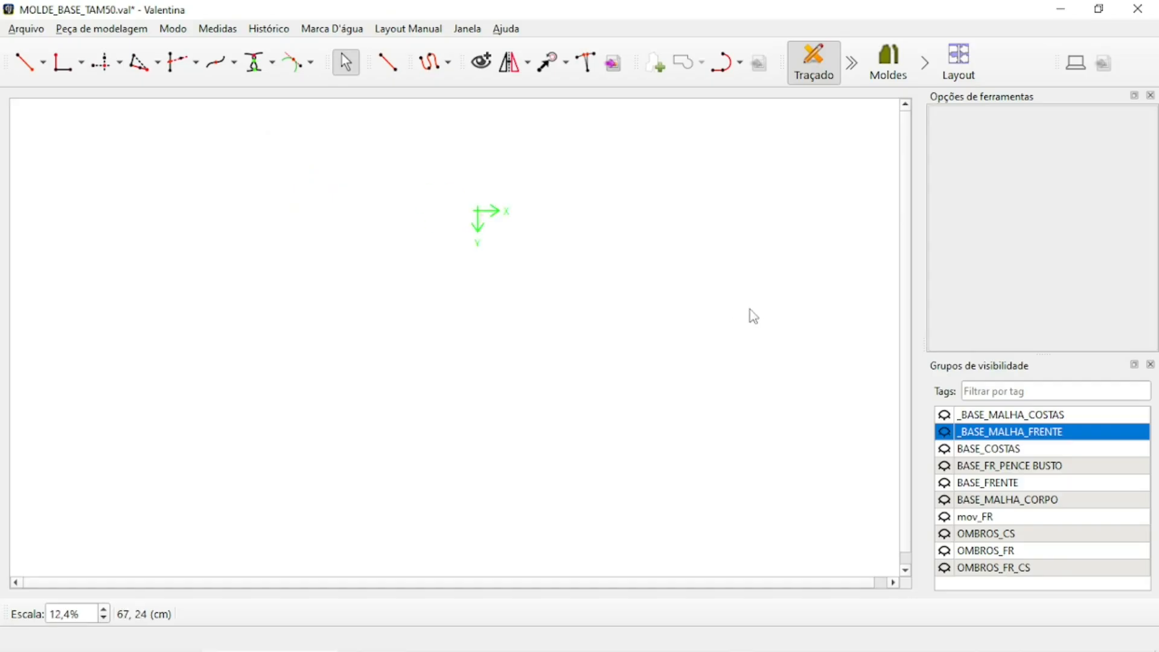
{"action": "left_click", "coordinate": [945, 417]}
{"action": "left_click", "coordinate": [944, 431]}
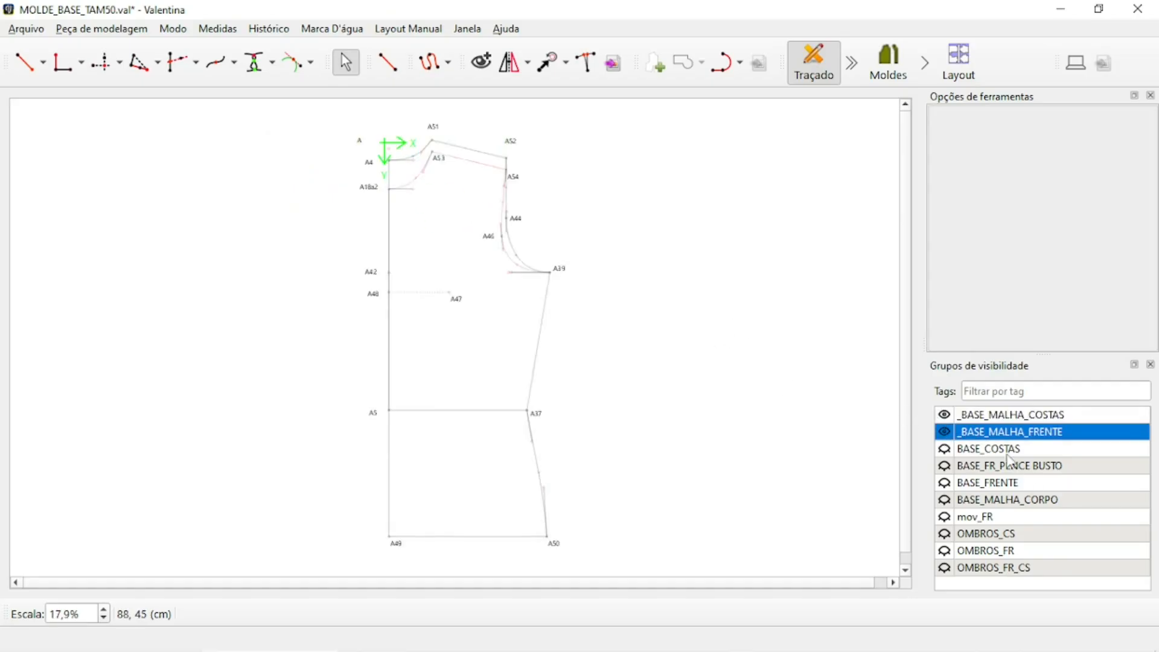
{"action": "left_click", "coordinate": [945, 433]}
{"action": "scroll", "coordinate": [432, 128], "scroll_direction": "up", "scroll_amount": 3}
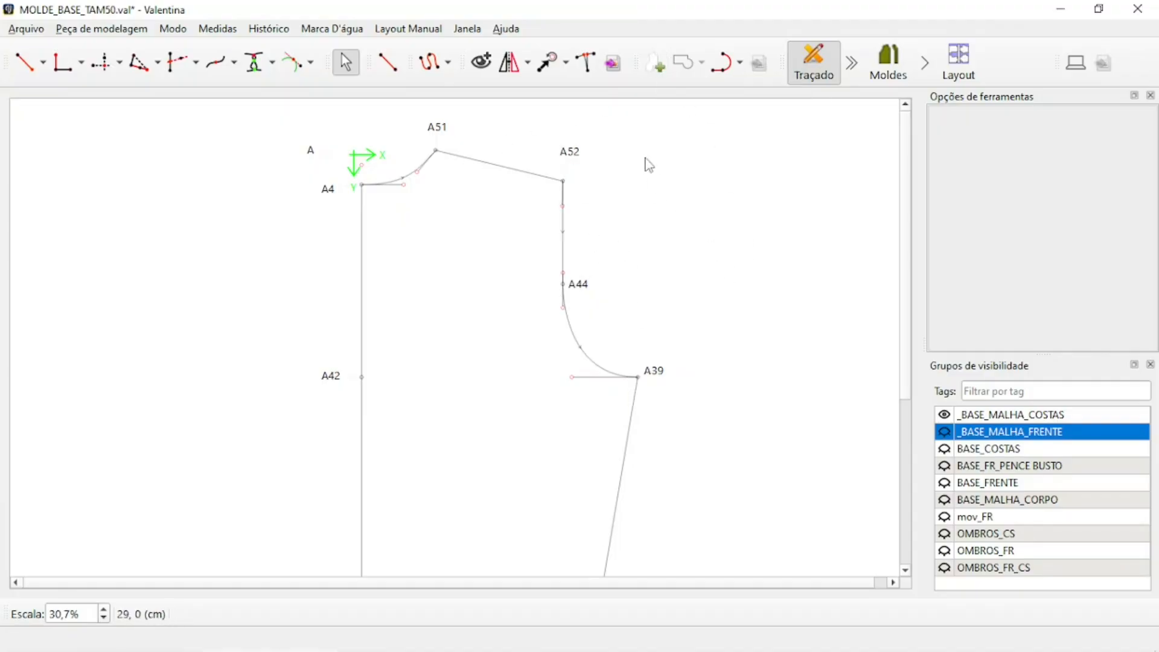
Start a workpiece on the back outline, beginning the main path with A4 and the neckline curve to A51
{"action": "left_click", "coordinate": [654, 62]}
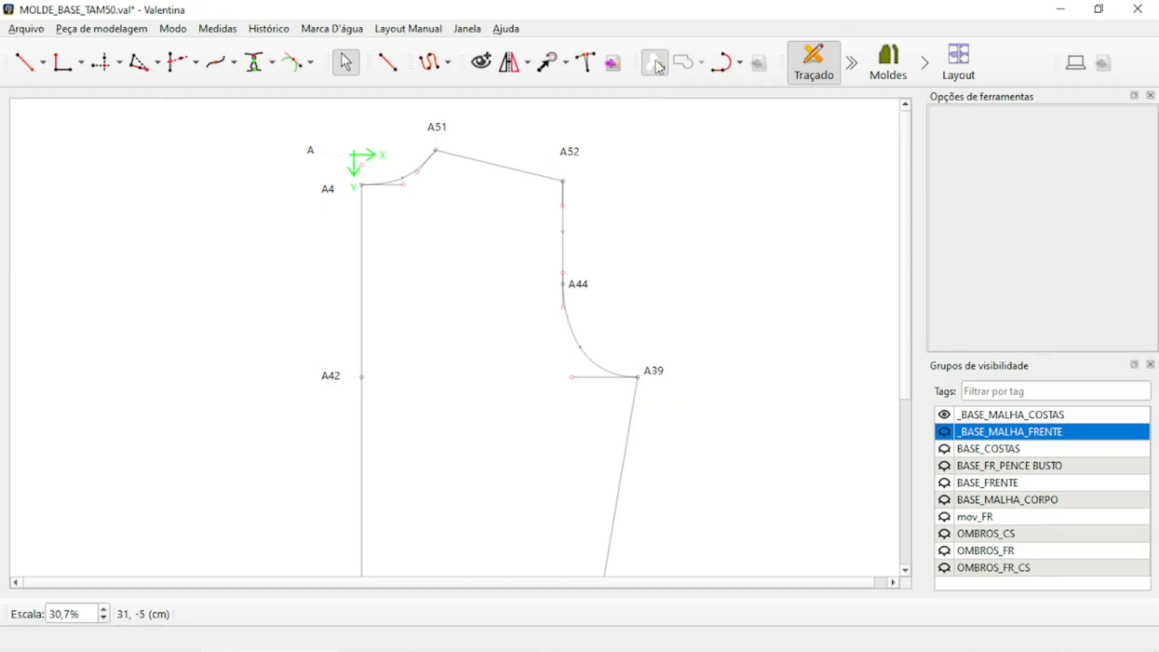
{"action": "scroll", "coordinate": [490, 124], "scroll_direction": "down", "scroll_amount": 2}
{"action": "scroll", "coordinate": [332, 234], "scroll_direction": "up", "scroll_amount": 3}
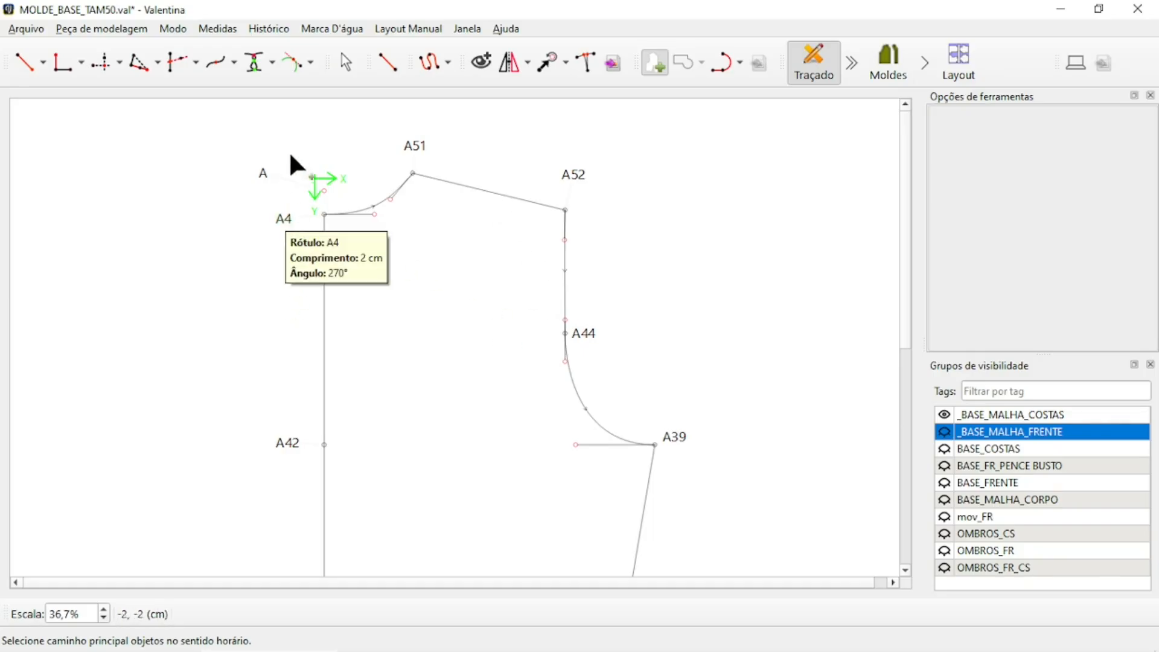
{"action": "scroll", "coordinate": [536, 199], "scroll_direction": "down", "scroll_amount": 3, "text": "ctrl"}
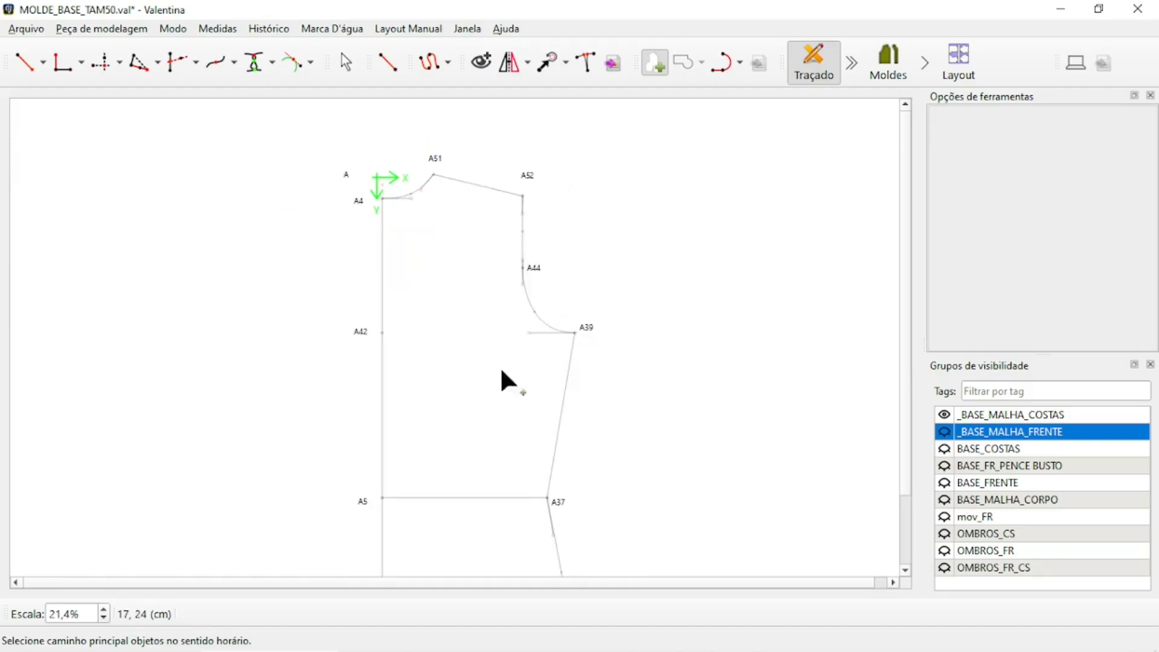
{"action": "scroll", "coordinate": [393, 184], "scroll_direction": "up", "scroll_amount": 6, "text": "ctrl"}
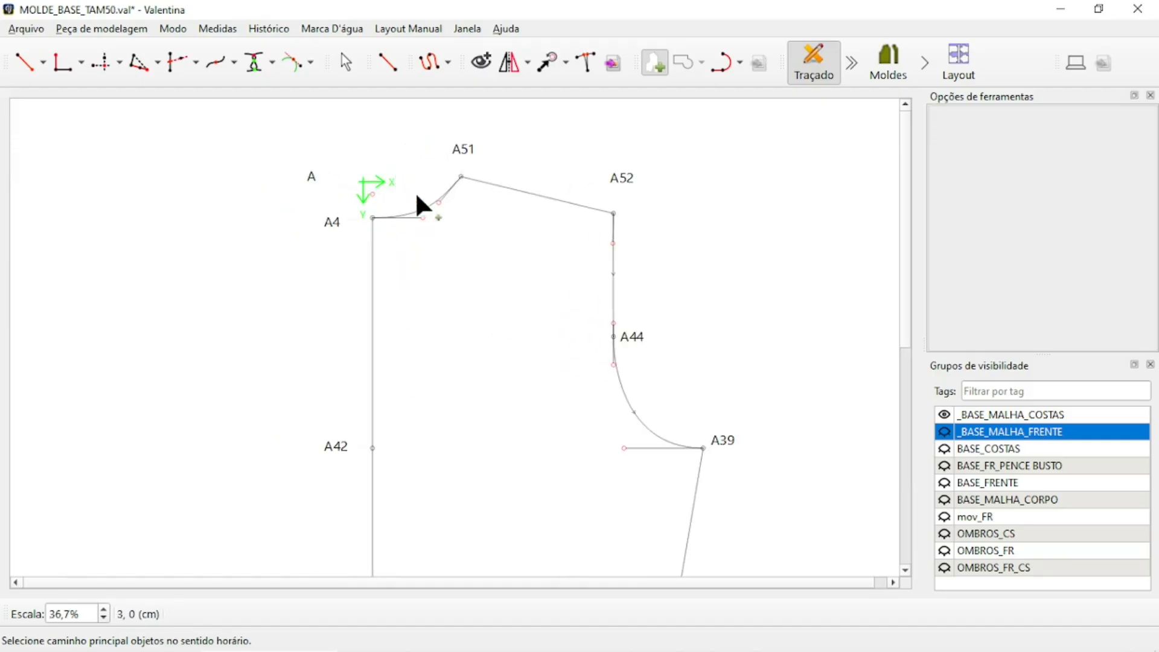
{"action": "scroll", "coordinate": [416, 269], "scroll_direction": "down", "scroll_amount": 2, "text": "ctrl"}
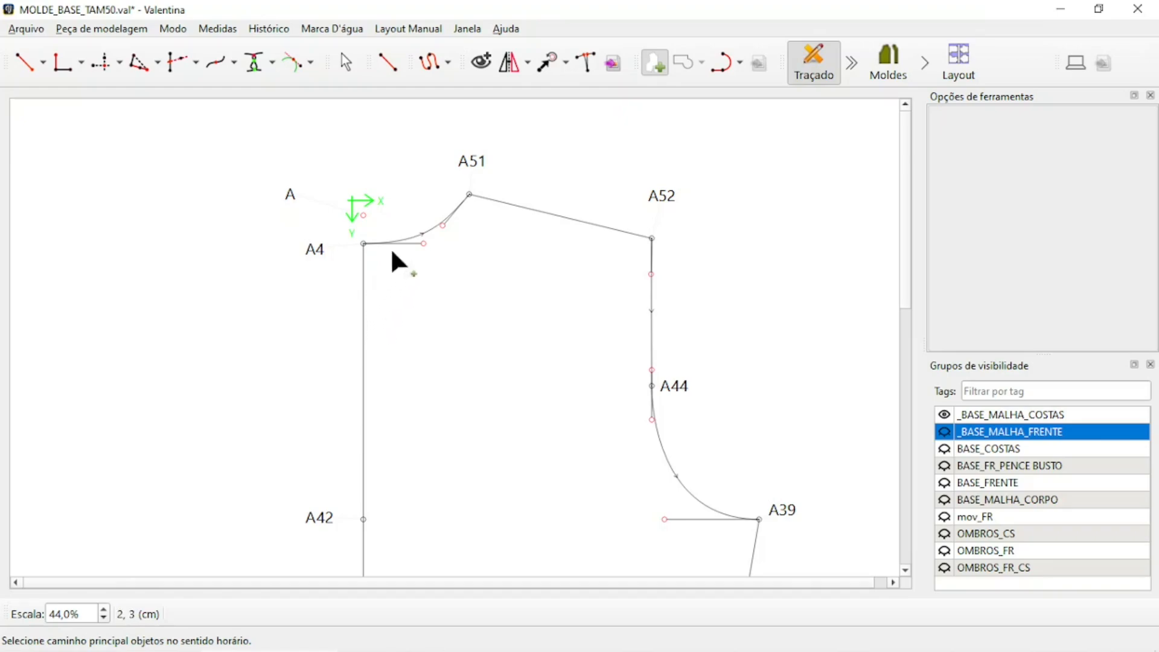
{"action": "left_click", "coordinate": [316, 250]}
{"action": "left_click", "coordinate": [423, 234]}
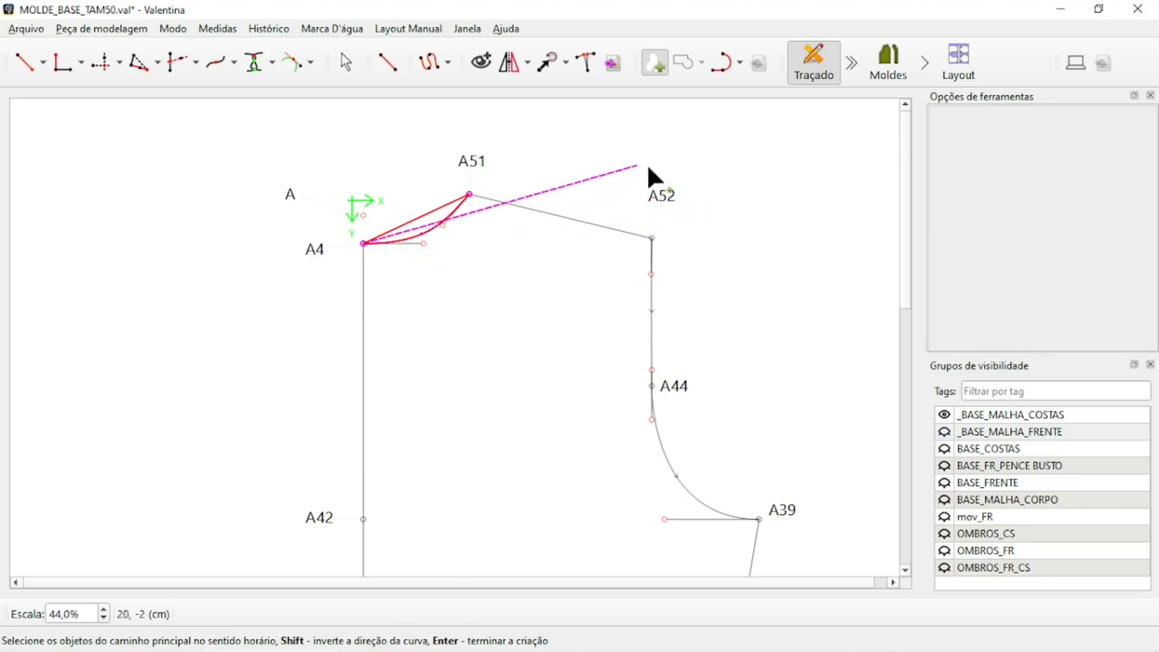
Continue the main path clockwise through A52, the upper armhole curve, A44 and the lower armhole curve to A39
{"action": "left_click", "coordinate": [664, 194]}
{"action": "scroll", "coordinate": [682, 241], "scroll_direction": "down", "scroll_amount": 3}
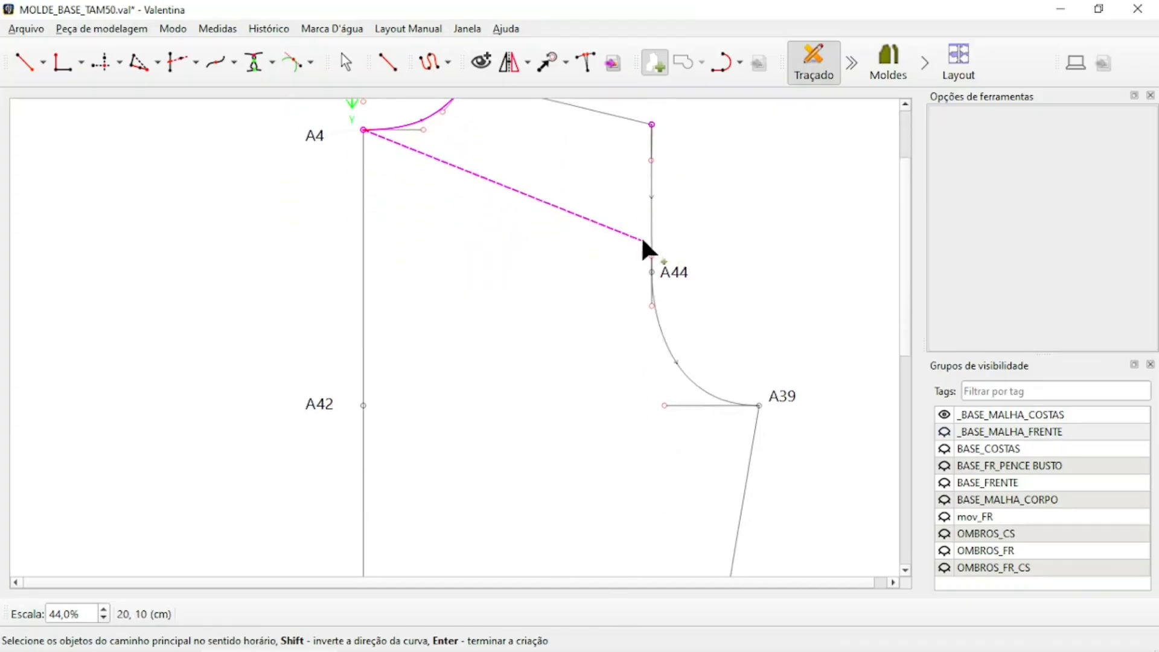
{"action": "left_click", "coordinate": [652, 190]}
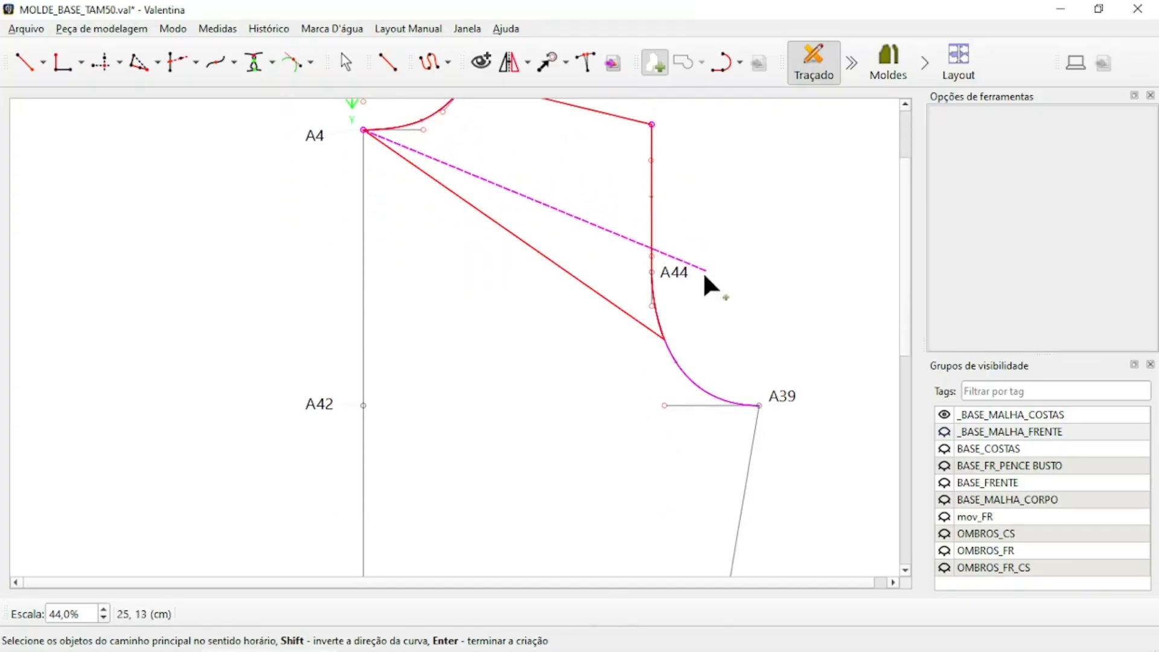
{"action": "left_click", "coordinate": [673, 270]}
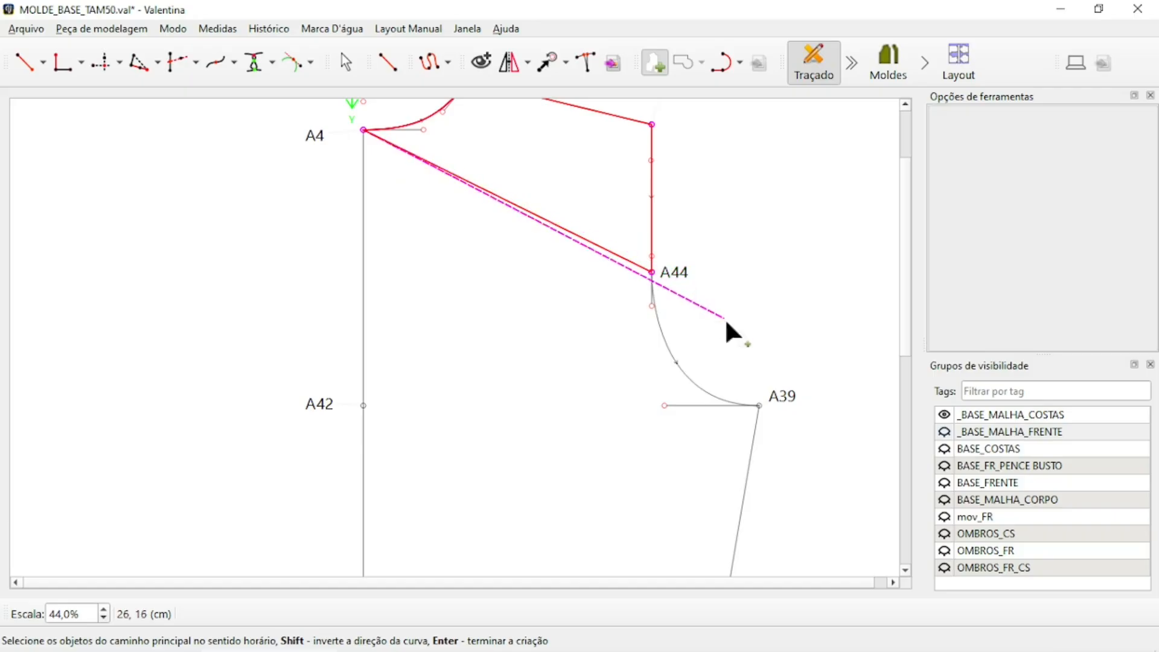
{"action": "left_click", "coordinate": [676, 360]}
{"action": "scroll", "coordinate": [768, 249], "scroll_direction": "down", "scroll_amount": 5}
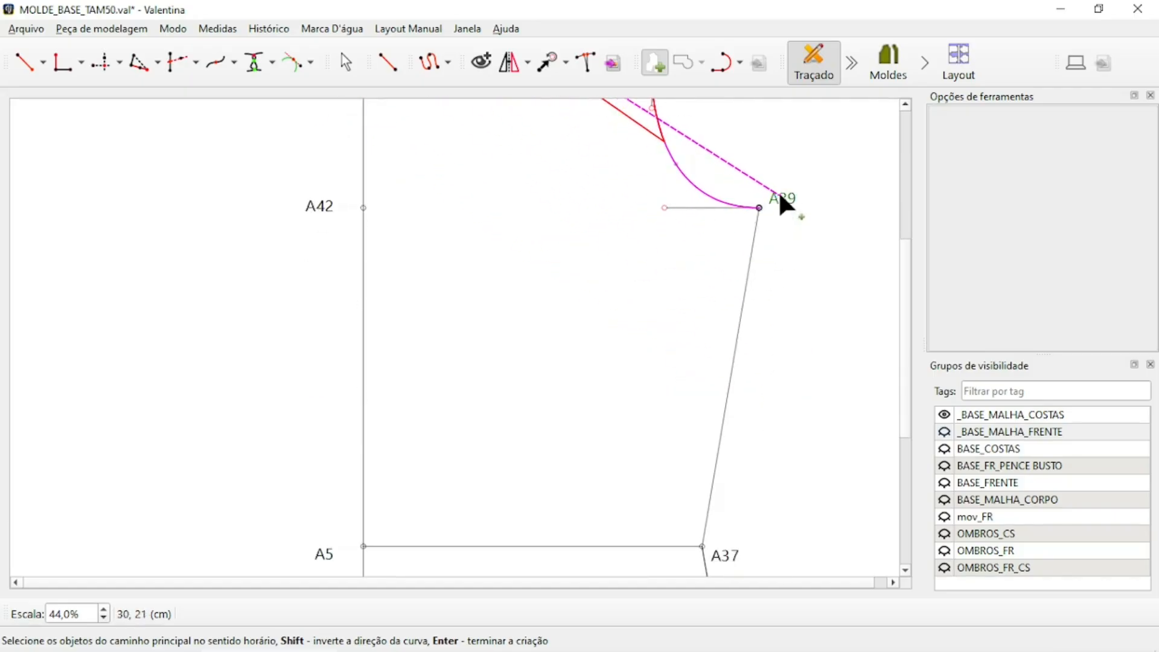
Complete the main path through A37, the hip-side curve, A50 and A49, and finish selecting its objects
{"action": "scroll", "coordinate": [719, 272], "scroll_direction": "down", "scroll_amount": 5}
{"action": "left_click", "coordinate": [719, 353]}
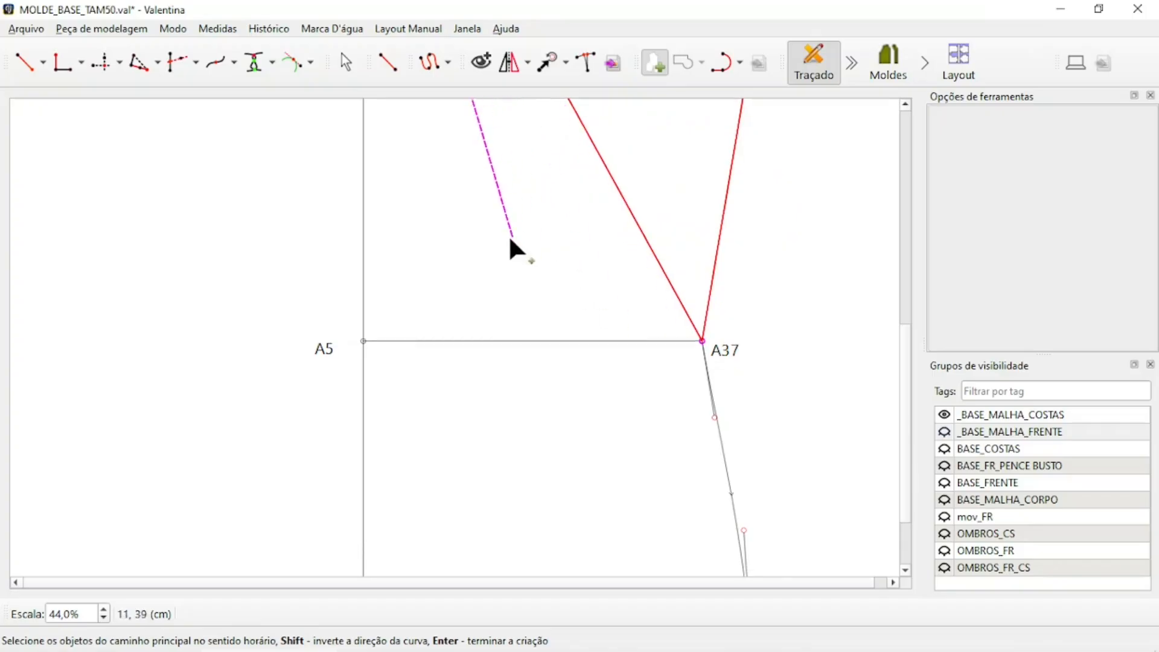
{"action": "scroll", "coordinate": [793, 326], "scroll_direction": "down", "scroll_amount": 3}
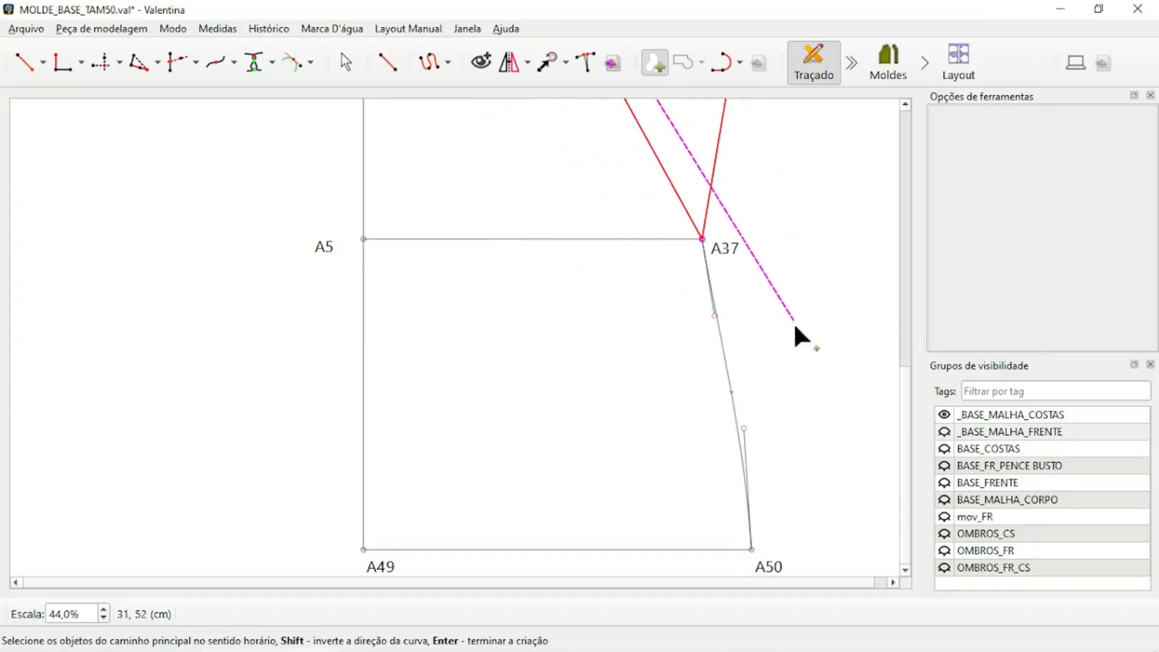
{"action": "left_click", "coordinate": [730, 390]}
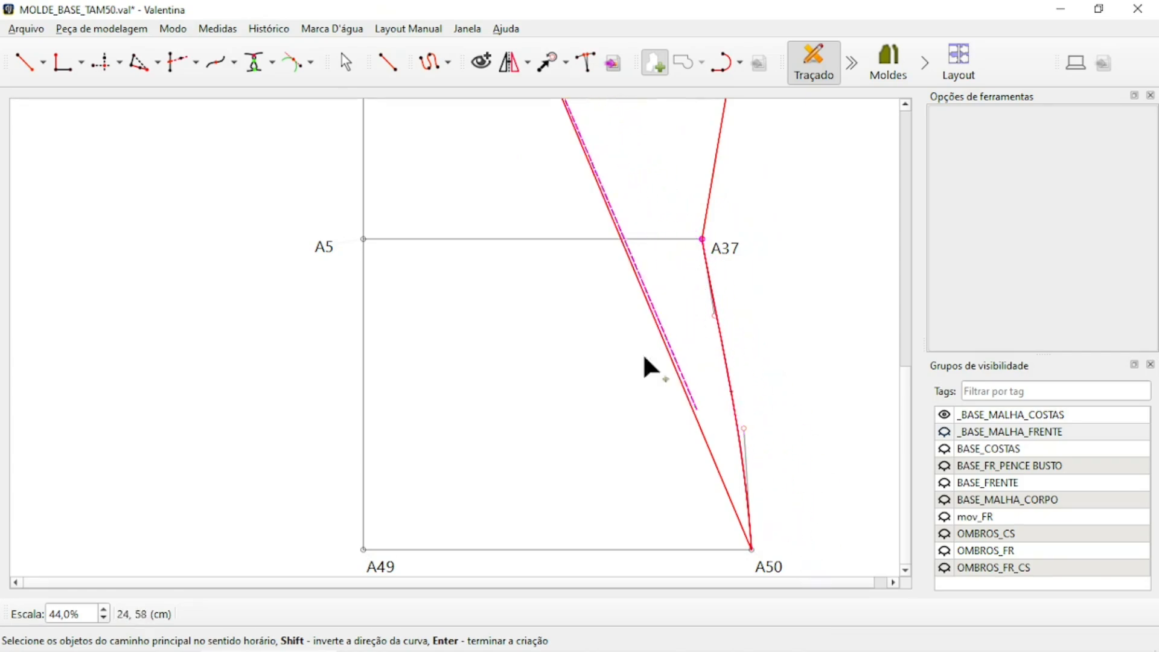
{"action": "scroll", "coordinate": [712, 471], "scroll_direction": "up", "scroll_amount": 8, "text": "ctrl"}
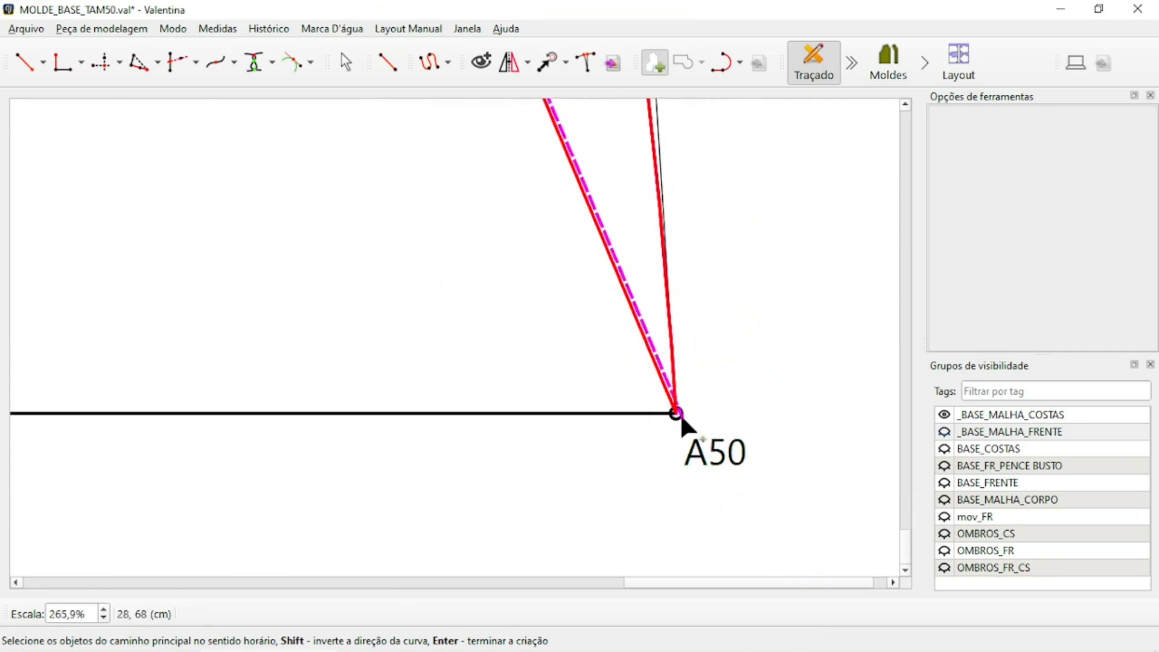
{"action": "scroll", "coordinate": [630, 429], "scroll_direction": "down", "scroll_amount": 6, "text": "ctrl"}
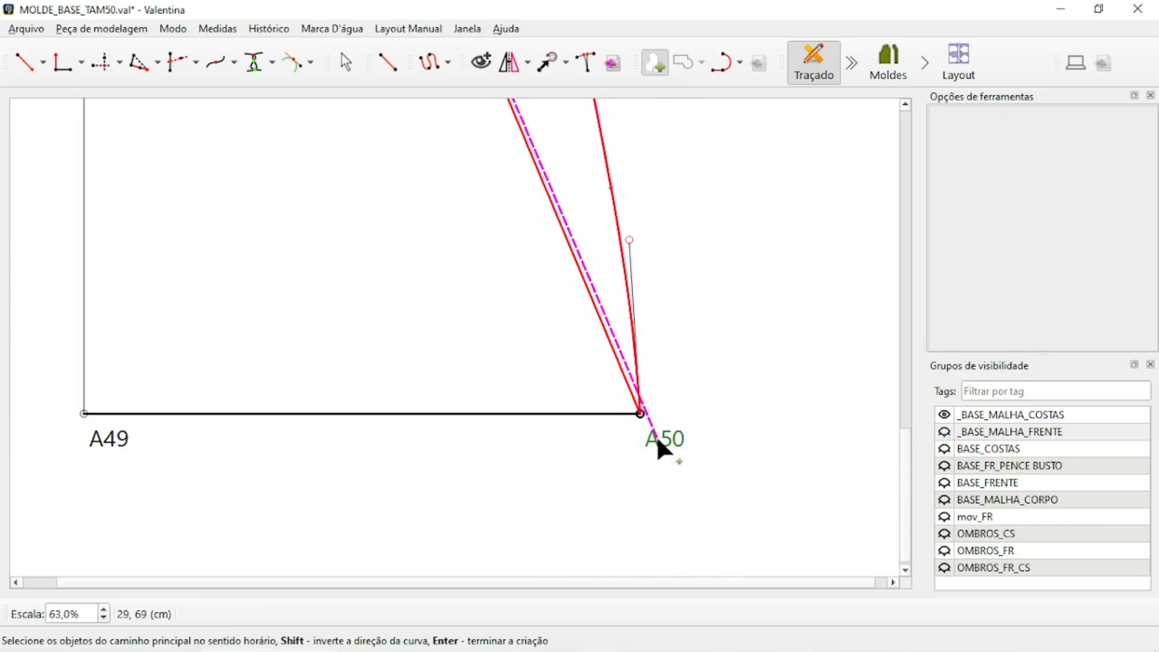
{"action": "scroll", "coordinate": [786, 373], "scroll_direction": "down", "scroll_amount": 3, "text": "ctrl"}
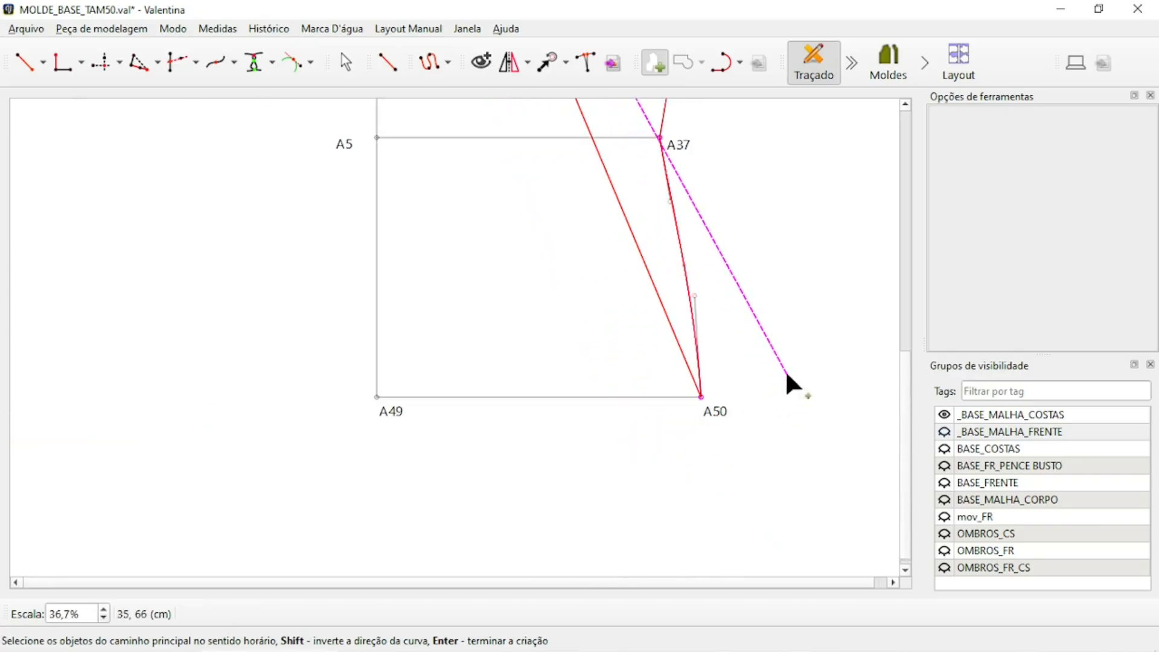
{"action": "left_click", "coordinate": [396, 411]}
{"action": "scroll", "coordinate": [500, 360], "scroll_direction": "up", "scroll_amount": 5}
{"action": "scroll", "coordinate": [501, 362], "scroll_direction": "up", "scroll_amount": 3}
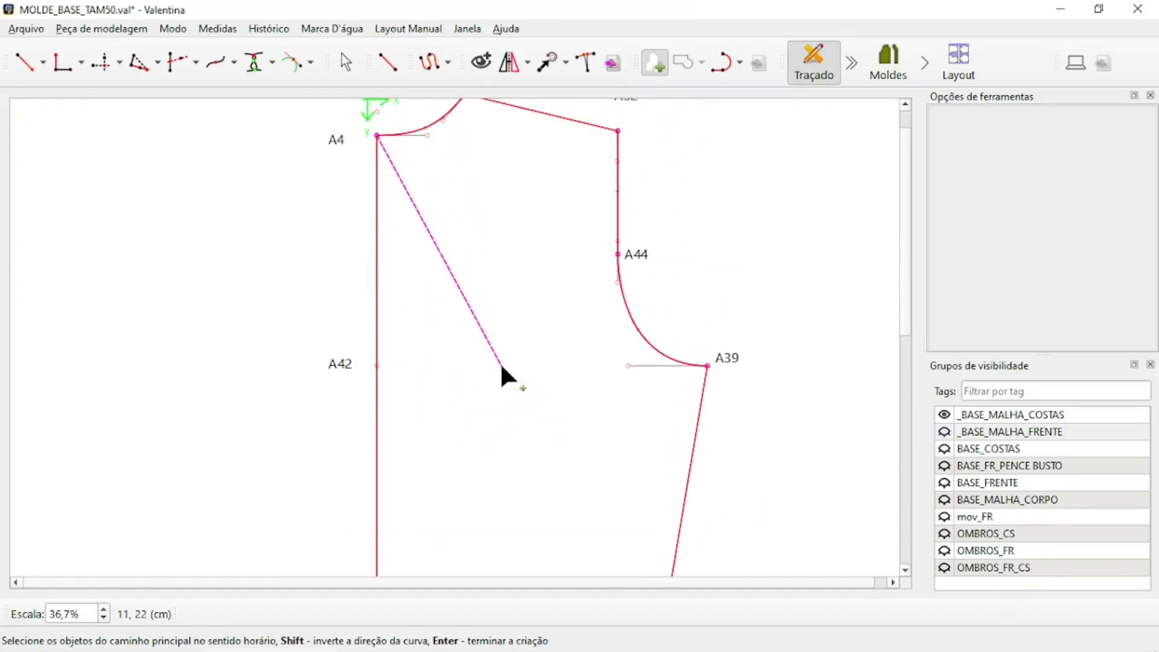
{"action": "key", "text": "Return"}
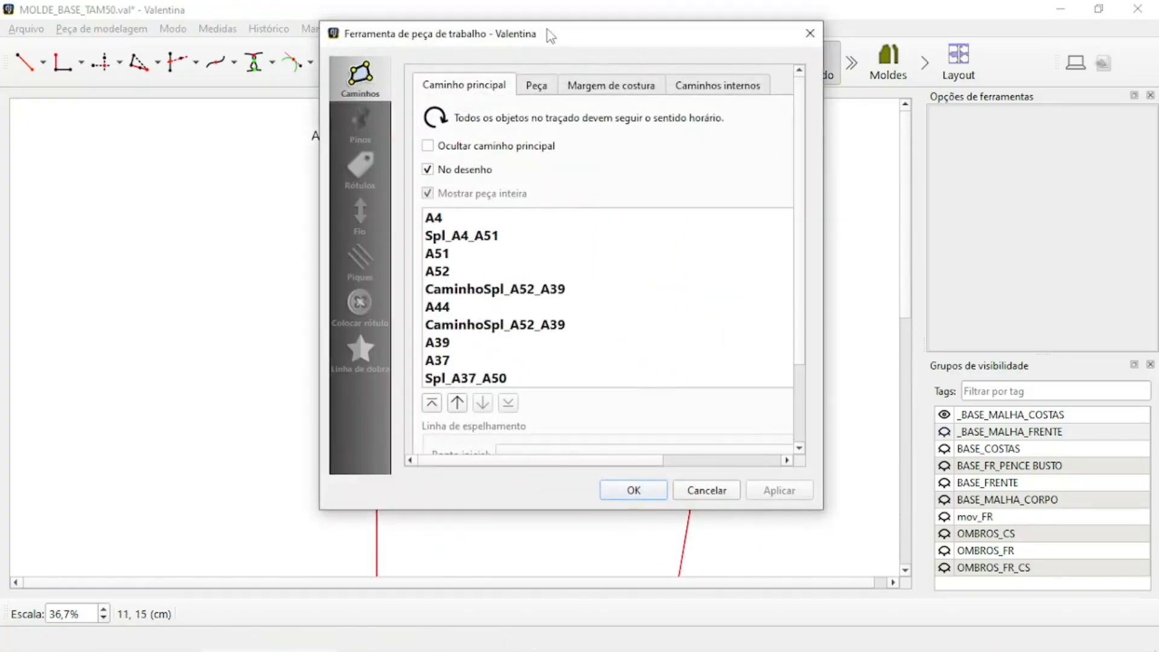
Name the workpiece COSTAS and create it
{"action": "left_click_drag", "start_coordinate": [549, 34], "coordinate": [706, 55]}
{"action": "left_click", "coordinate": [693, 108]}
{"action": "left_click", "coordinate": [609, 107]}
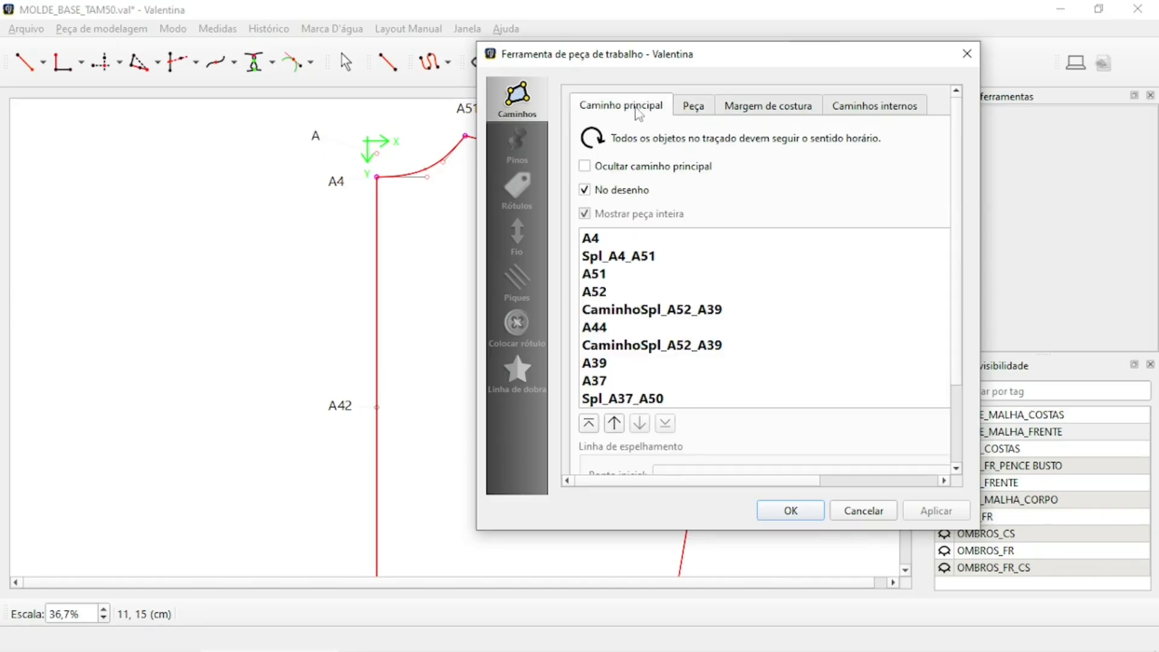
{"action": "left_click", "coordinate": [698, 109]}
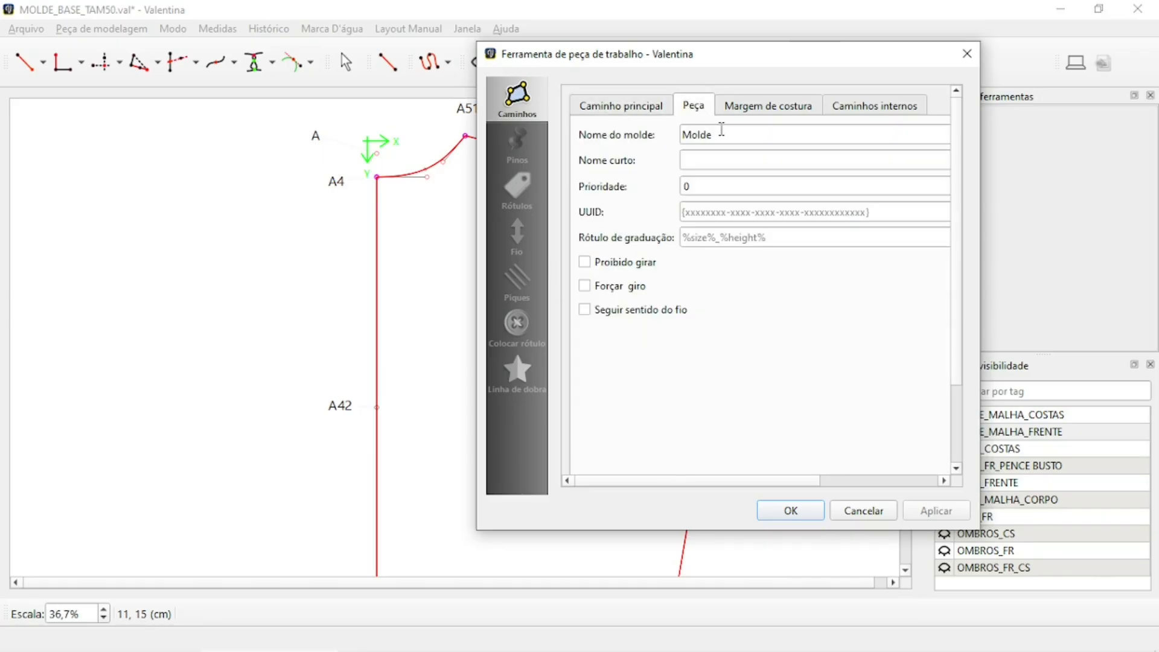
{"action": "double_click", "coordinate": [696, 136]}
{"action": "type", "text": "COSTAS"}
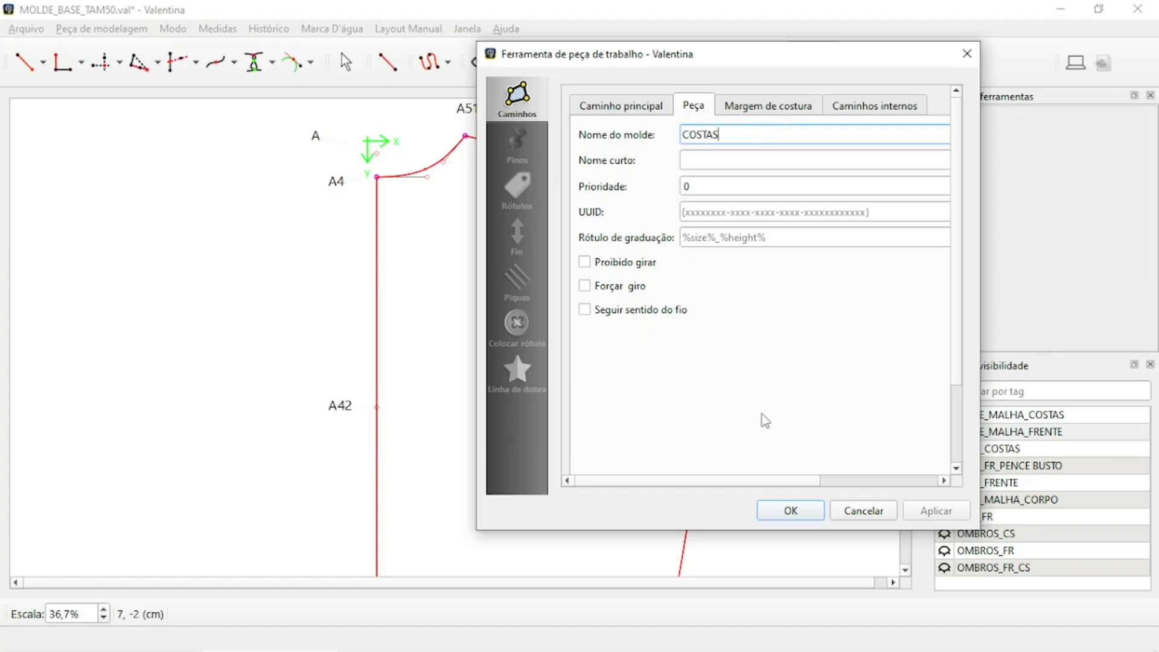
{"action": "left_click", "coordinate": [808, 512]}
Trace an internal path along the back waistline from A5 to A37
{"action": "scroll", "coordinate": [402, 214], "scroll_direction": "down", "scroll_amount": 5, "text": "ctrl"}
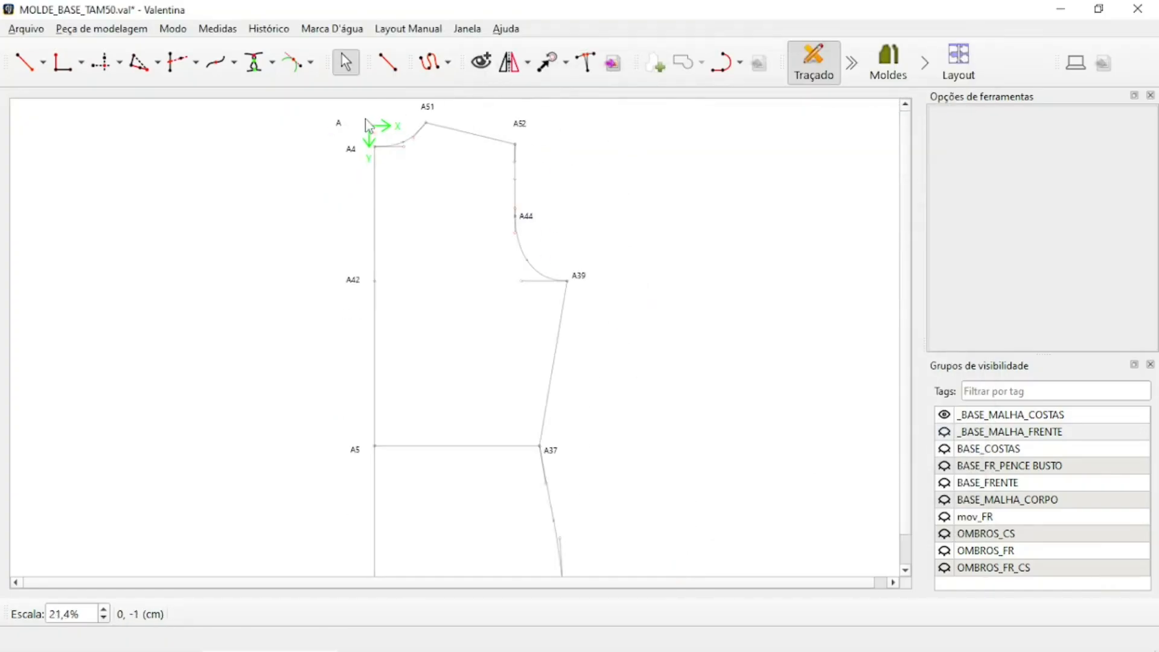
{"action": "scroll", "coordinate": [329, 187], "scroll_direction": "up", "scroll_amount": 2, "text": "ctrl"}
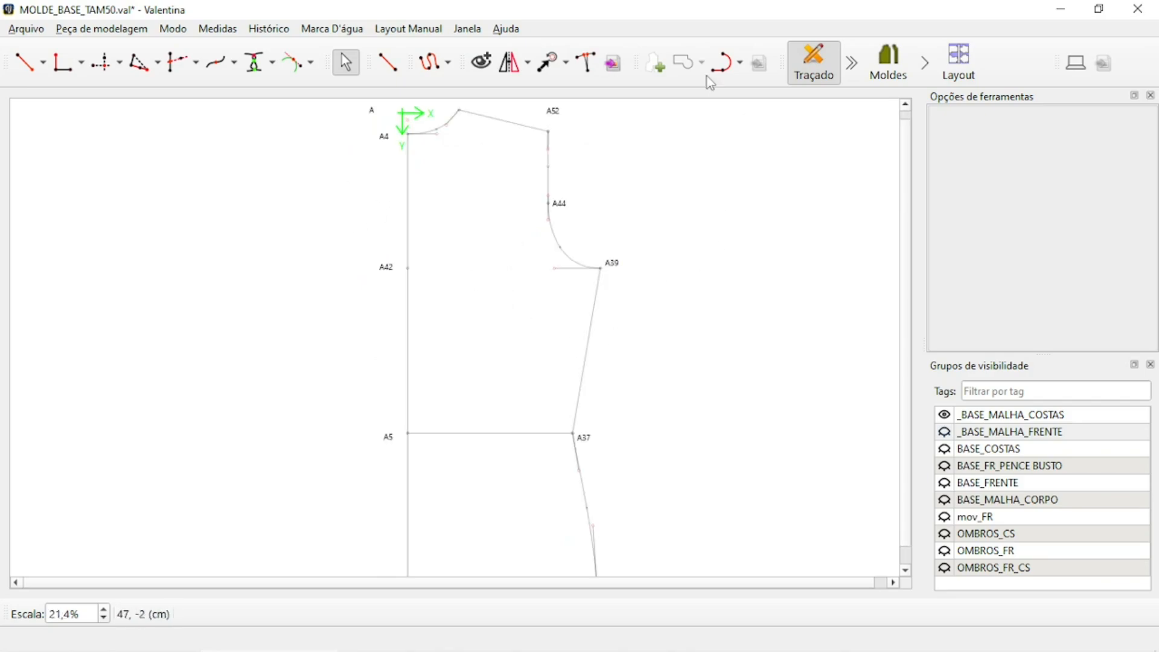
{"action": "left_click", "coordinate": [739, 63]}
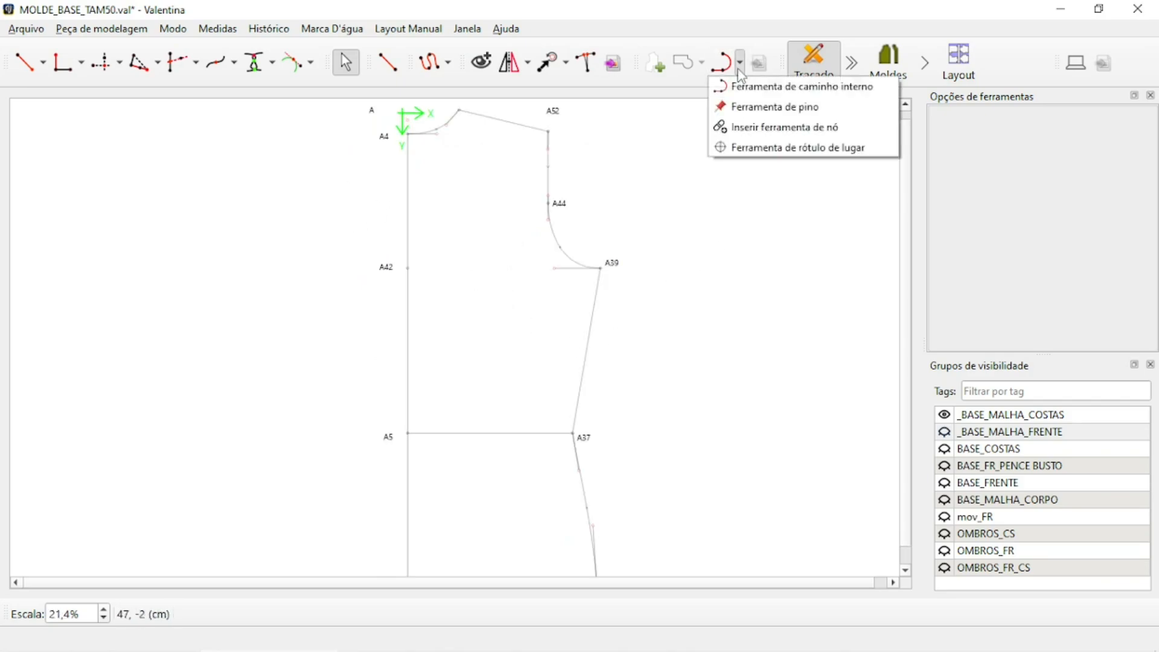
{"action": "left_click", "coordinate": [767, 88]}
{"action": "left_click", "coordinate": [408, 433]}
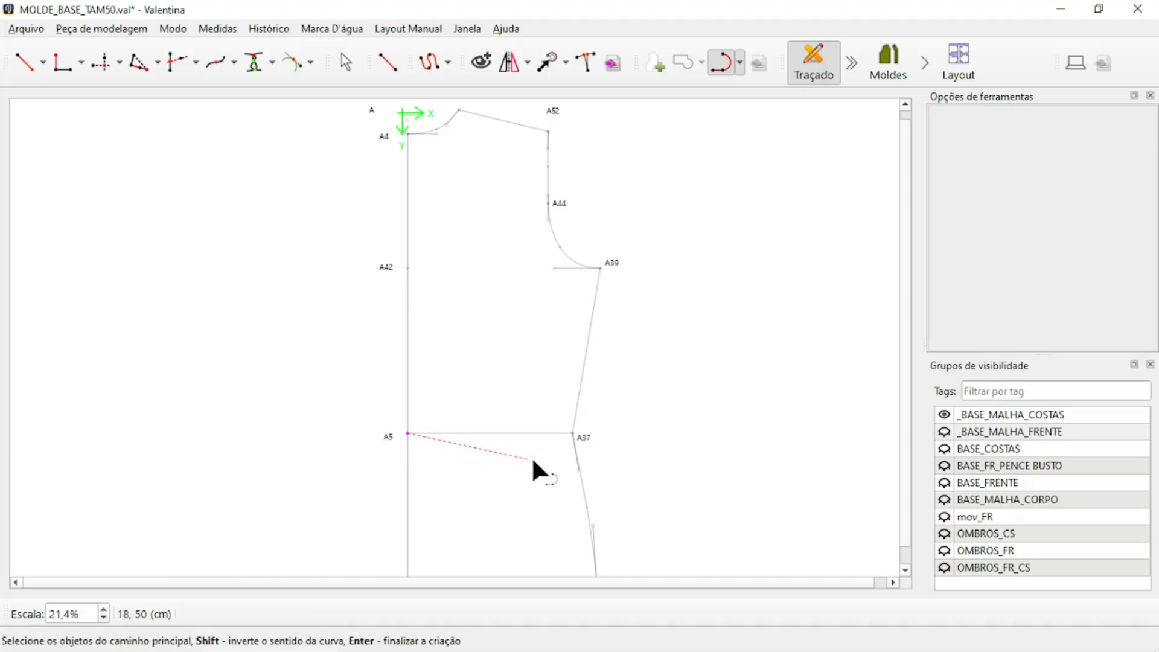
{"action": "left_click", "coordinate": [584, 435]}
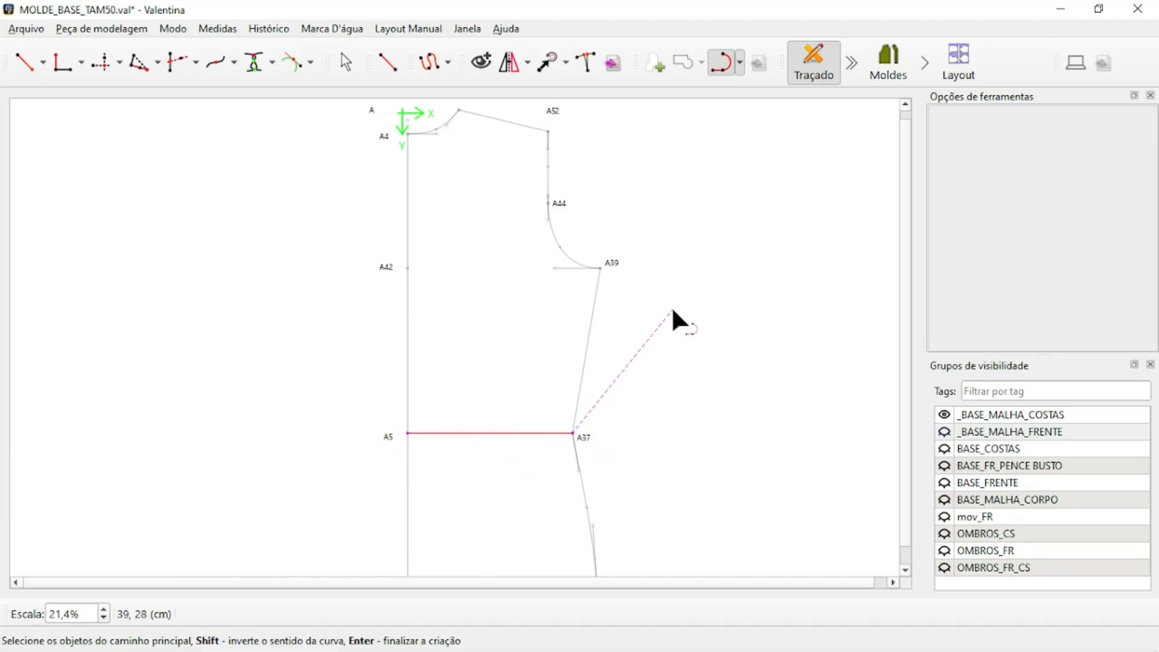
{"action": "key", "text": "Return"}
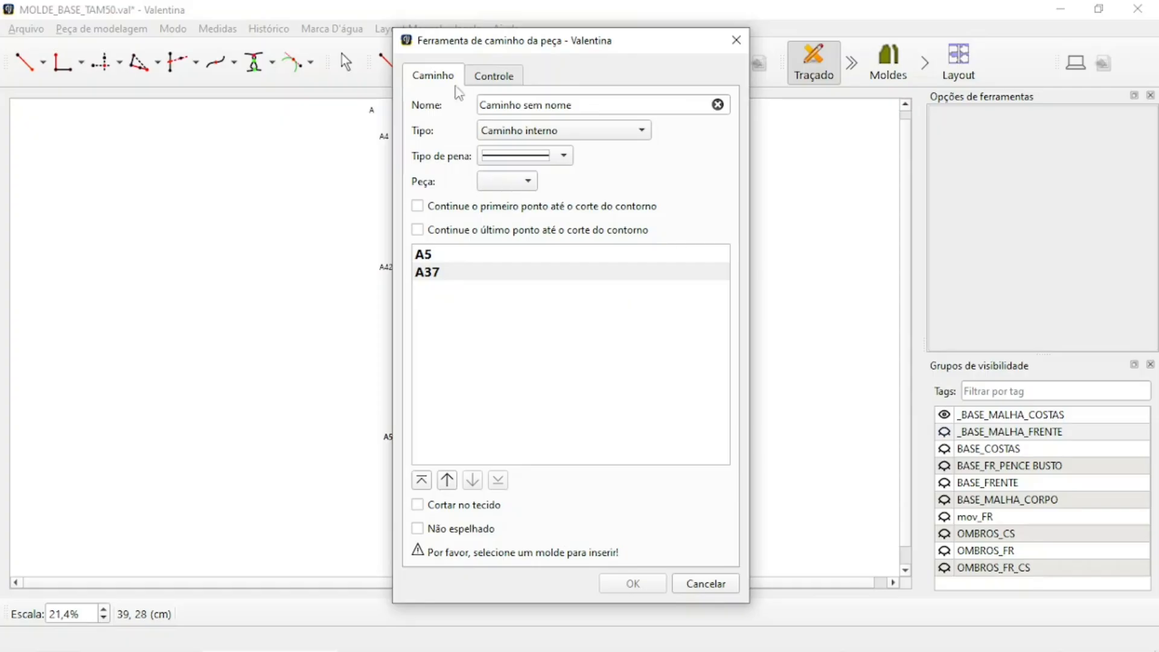
Give the waistline internal path a dashed line type and assign it to the COSTAS piece
{"action": "left_click", "coordinate": [564, 159]}
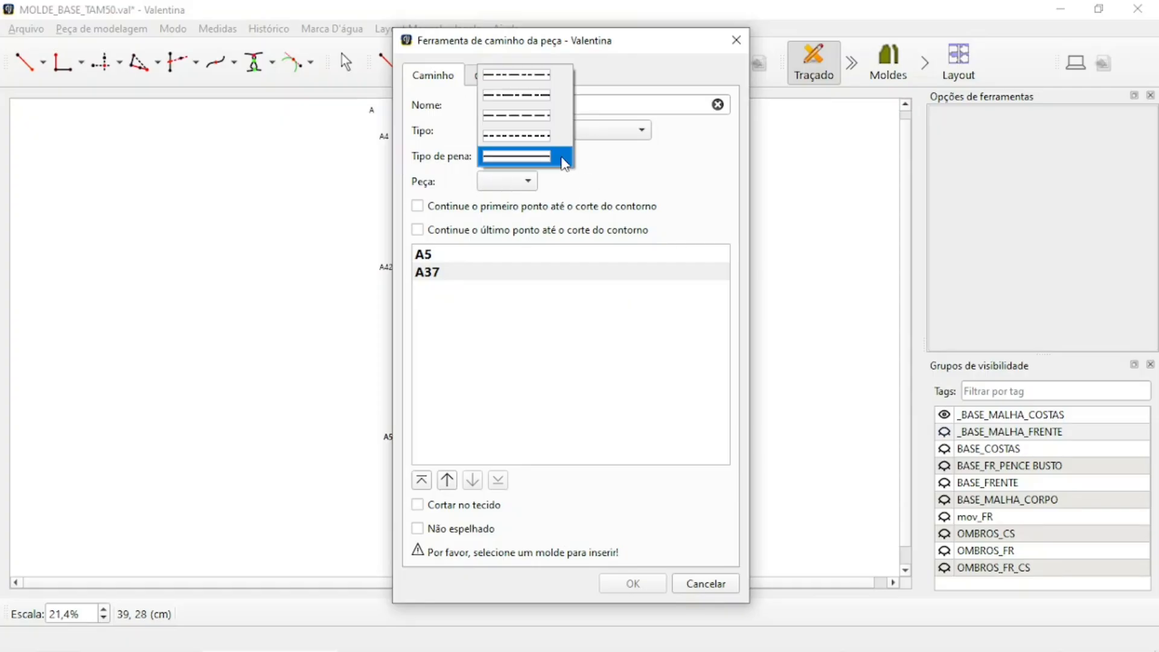
{"action": "left_click", "coordinate": [531, 123]}
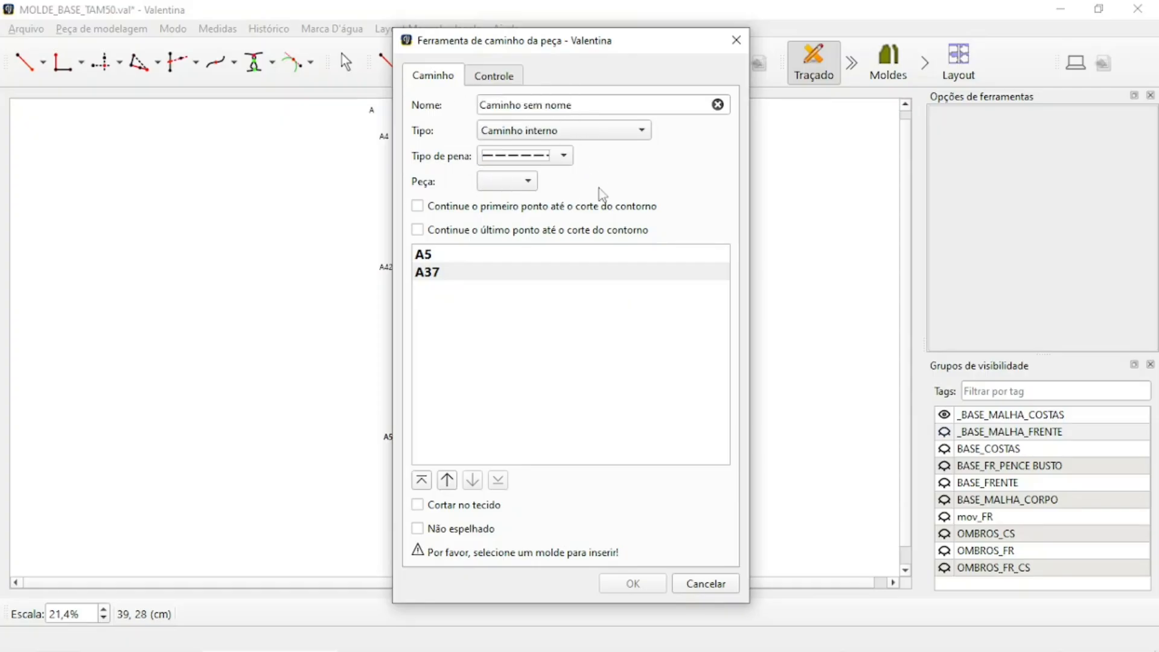
{"action": "left_click", "coordinate": [528, 185]}
{"action": "left_click", "coordinate": [505, 183]}
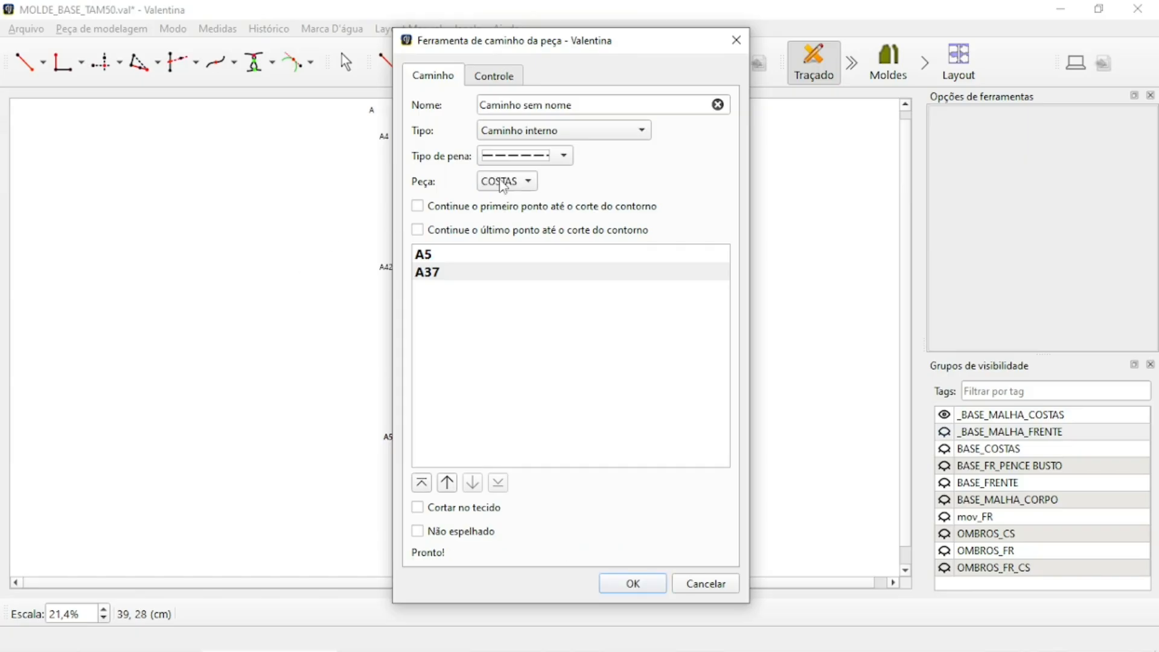
{"action": "left_click", "coordinate": [633, 583]}
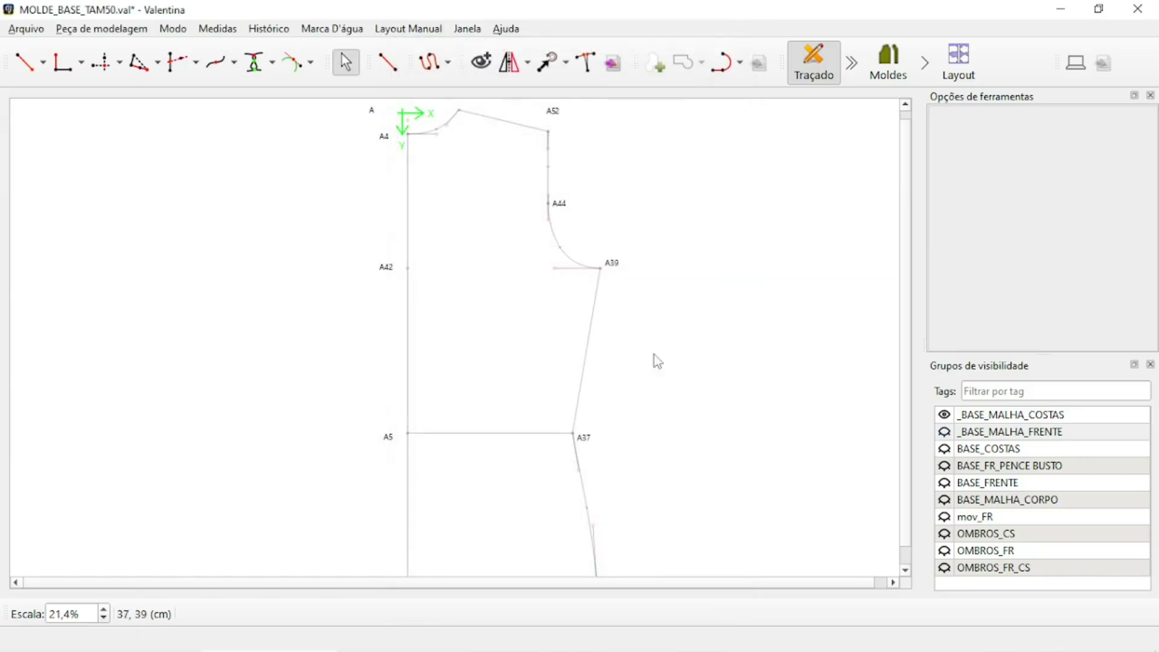
Move the COSTAS piece clear of the origin in Moldes mode and return to Traçado mode
{"action": "scroll", "coordinate": [506, 284], "scroll_direction": "down", "scroll_amount": 2}
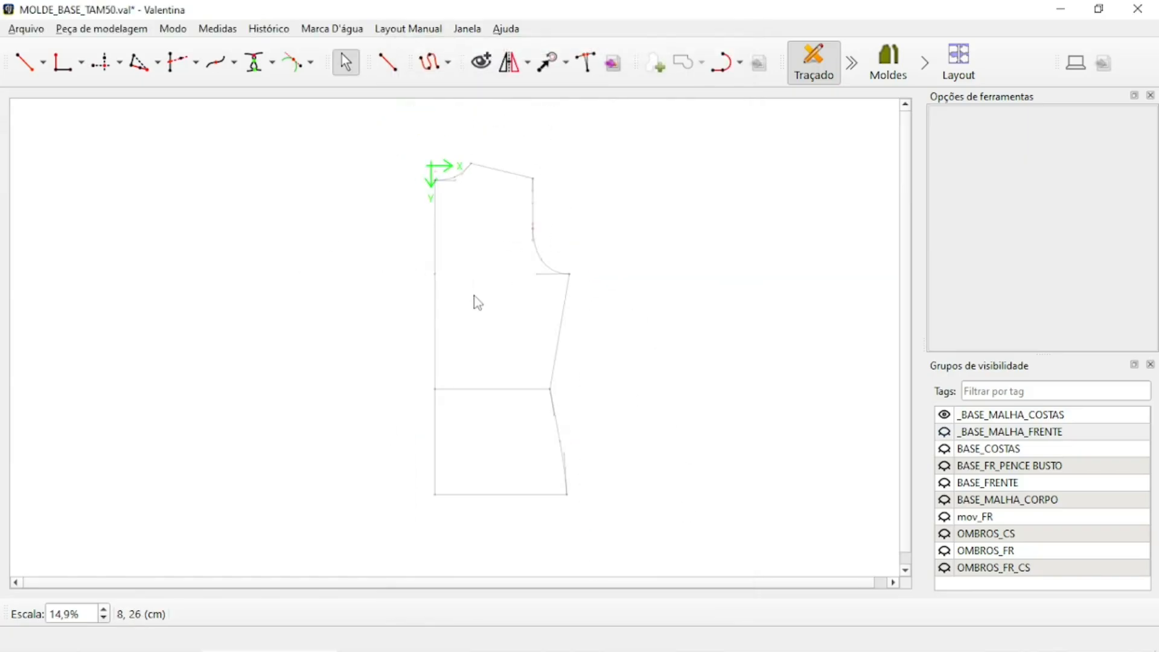
{"action": "left_click", "coordinate": [889, 63]}
{"action": "scroll", "coordinate": [418, 209], "scroll_direction": "down", "scroll_amount": 5}
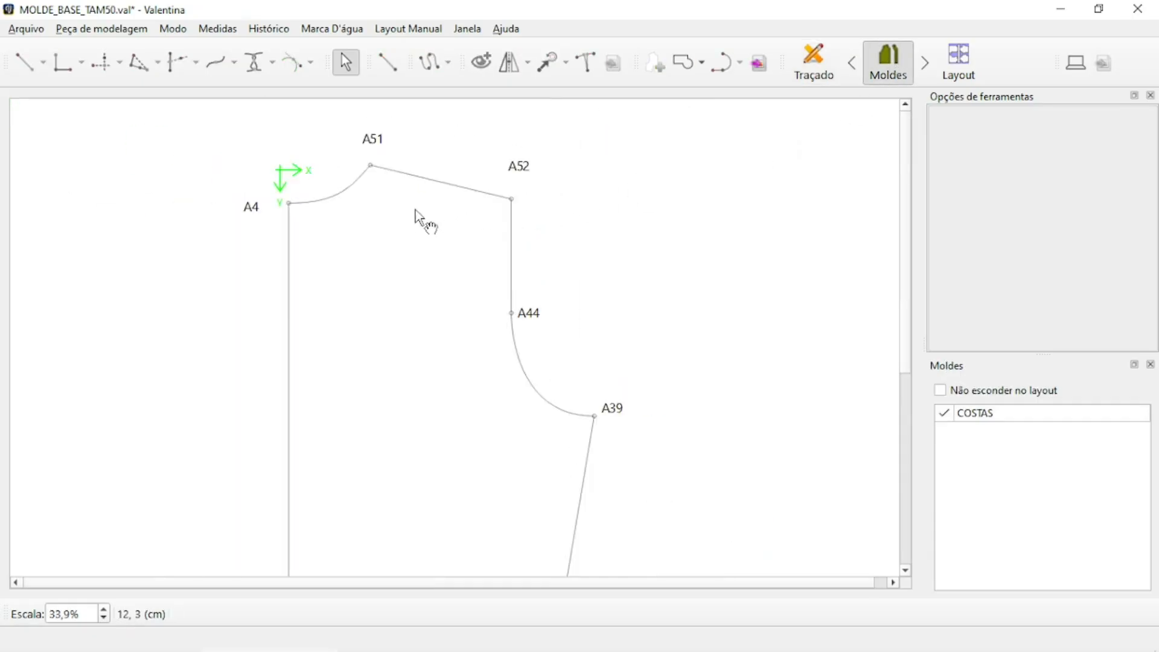
{"action": "scroll", "coordinate": [383, 193], "scroll_direction": "up", "scroll_amount": 2}
{"action": "left_click_drag", "start_coordinate": [432, 225], "coordinate": [367, 311]}
{"action": "scroll", "coordinate": [367, 311], "scroll_direction": "down", "scroll_amount": 2}
{"action": "scroll", "coordinate": [367, 312], "scroll_direction": "down", "scroll_amount": 3}
{"action": "scroll", "coordinate": [392, 355], "scroll_direction": "up", "scroll_amount": 3}
{"action": "left_click_drag", "start_coordinate": [456, 165], "coordinate": [465, 335]}
{"action": "scroll", "coordinate": [451, 409], "scroll_direction": "up", "scroll_amount": 2}
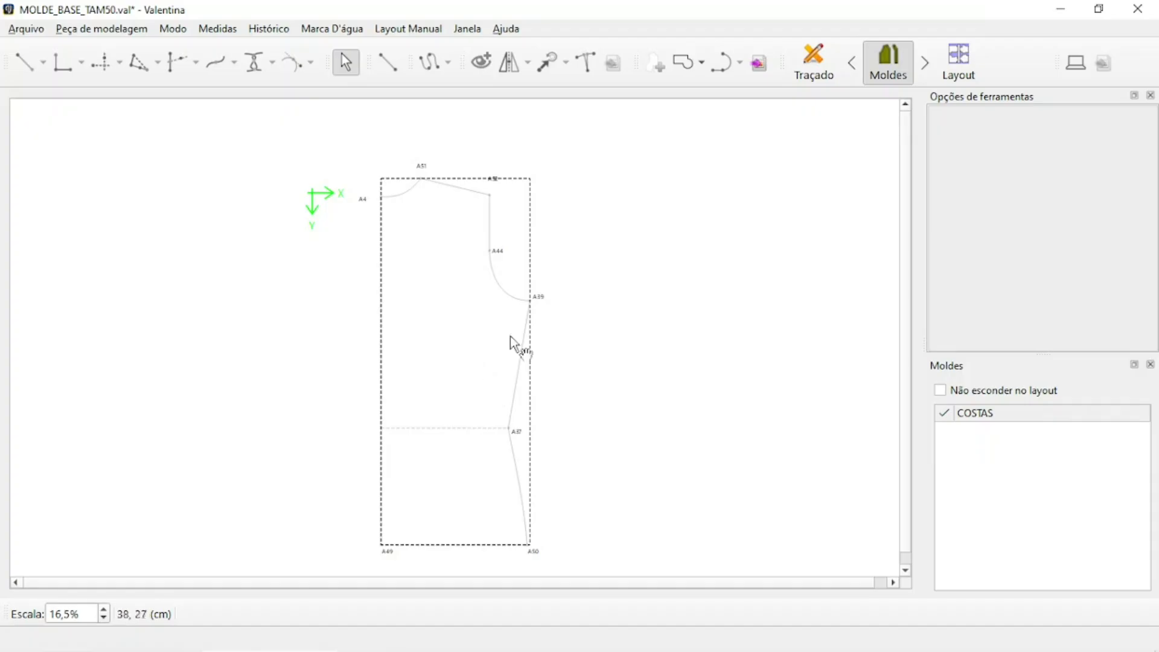
{"action": "left_click", "coordinate": [820, 66]}
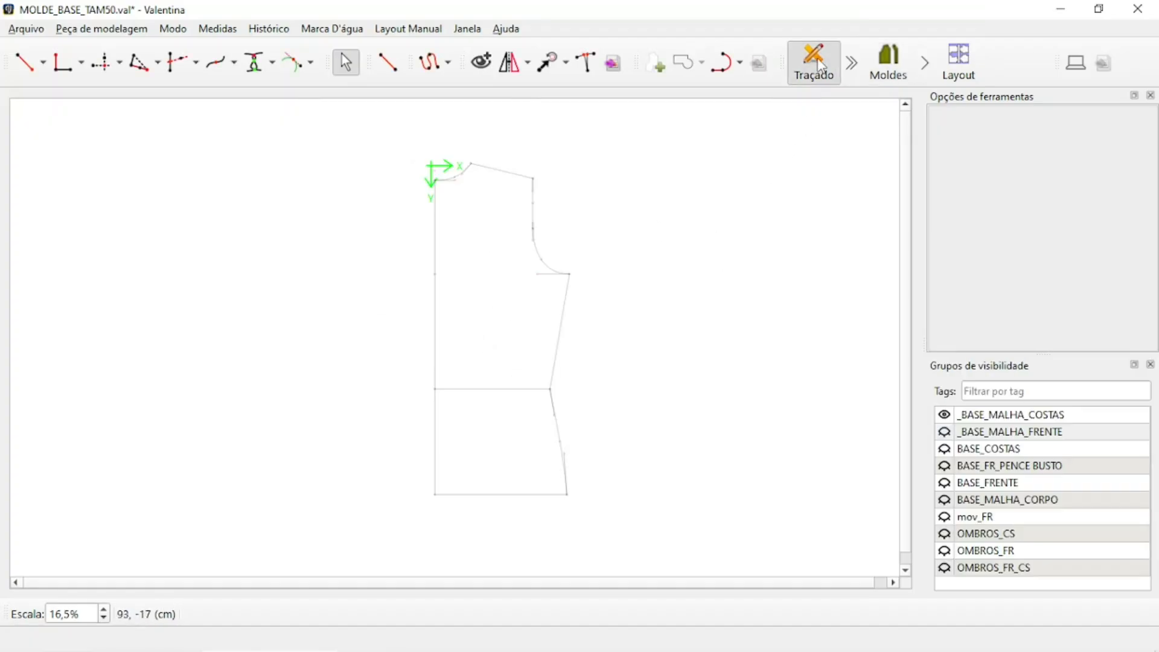
Hide the _BASE_MALHA_COSTAS group and show the _BASE_MALHA_FRENTE group
{"action": "left_click", "coordinate": [946, 415]}
{"action": "left_click", "coordinate": [946, 432]}
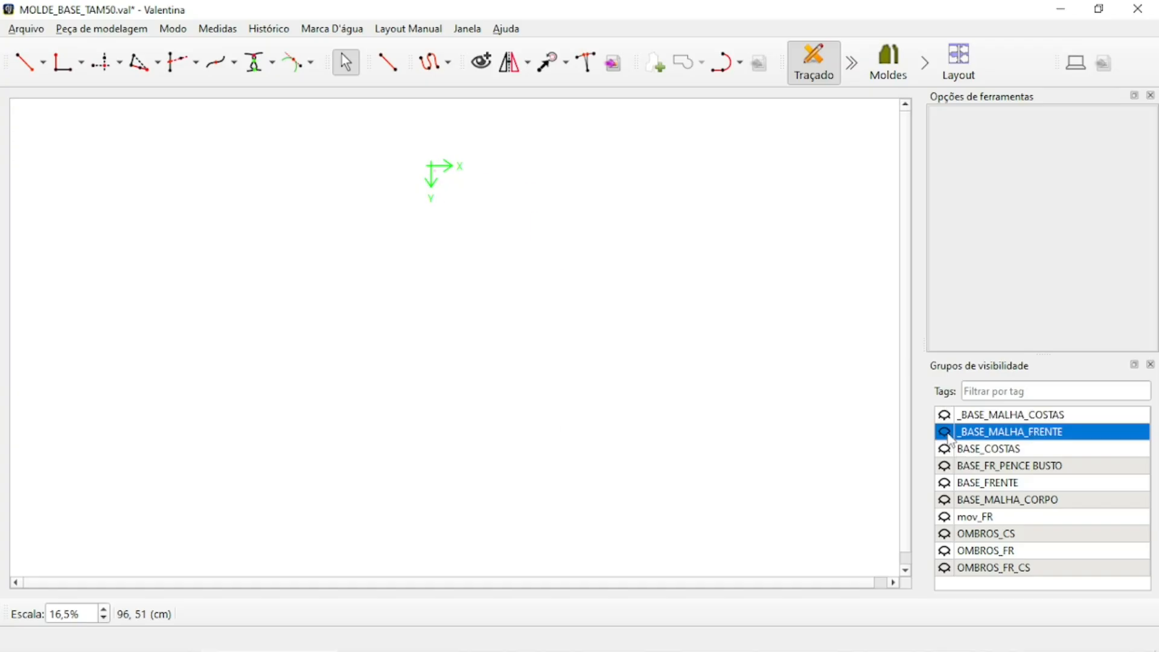
{"action": "scroll", "coordinate": [557, 199], "scroll_direction": "up", "scroll_amount": 3}
{"action": "scroll", "coordinate": [507, 199], "scroll_direction": "up", "scroll_amount": 2}
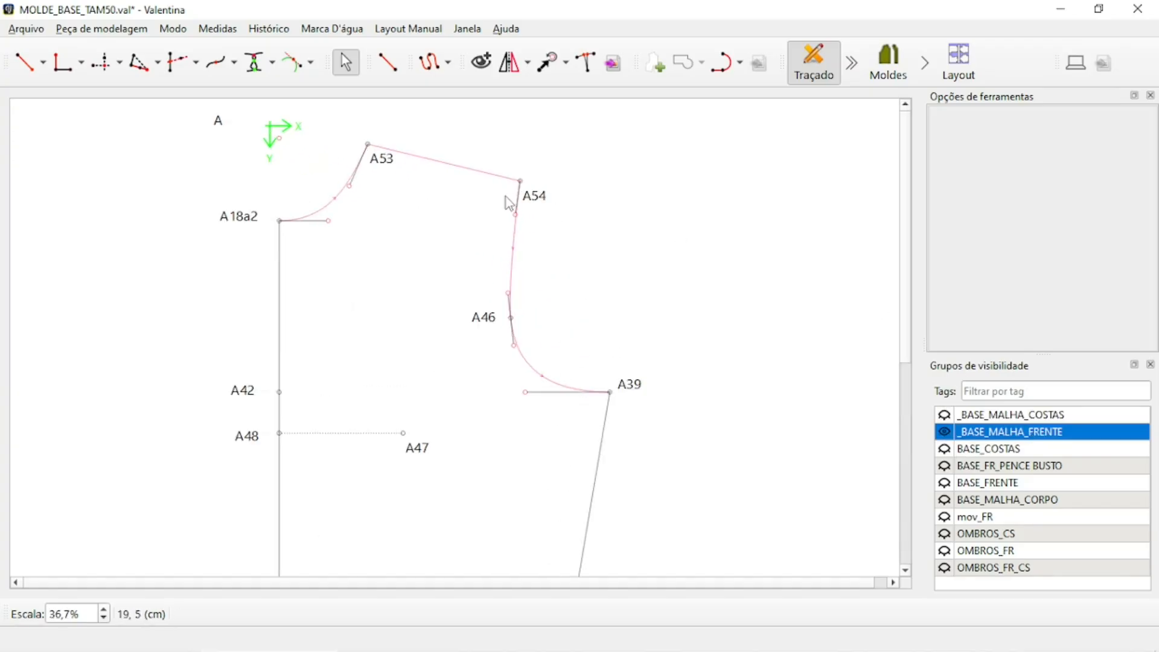
{"action": "scroll", "coordinate": [506, 162], "scroll_direction": "down", "scroll_amount": 4}
{"action": "scroll", "coordinate": [462, 128], "scroll_direction": "up", "scroll_amount": 5}
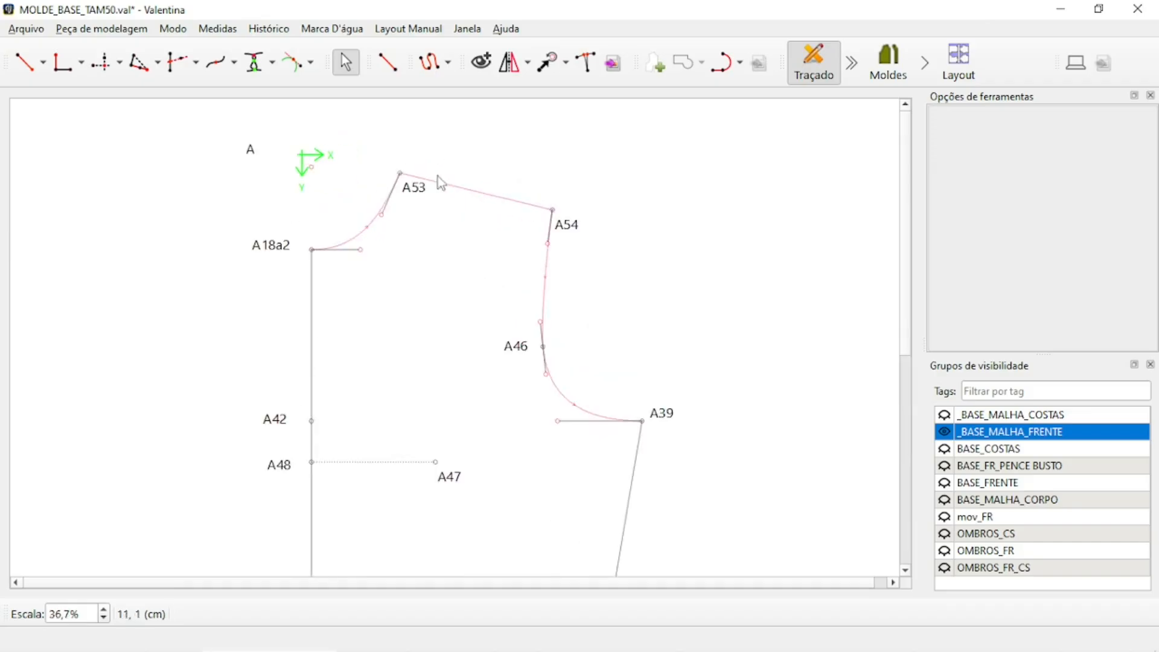
Start a workpiece and trace its main path from A18a2 along the neckline, A53, A54 and the armhole curve through A46 to A39
{"action": "left_click", "coordinate": [654, 64]}
{"action": "left_click", "coordinate": [238, 250]}
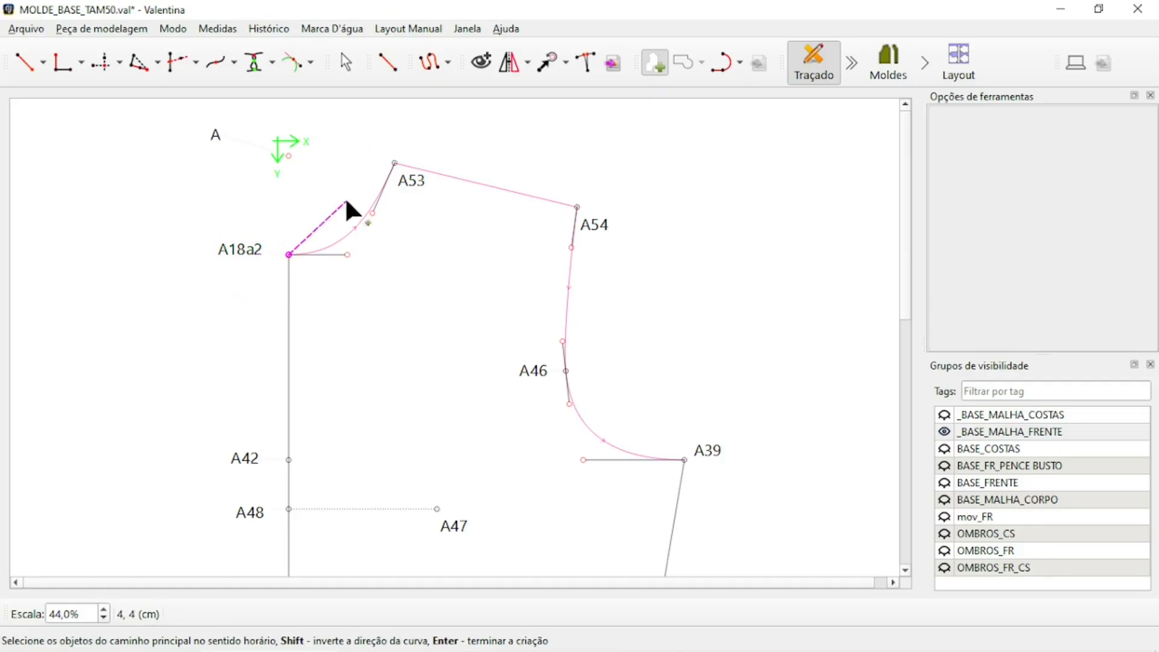
{"action": "left_click", "coordinate": [355, 228]}
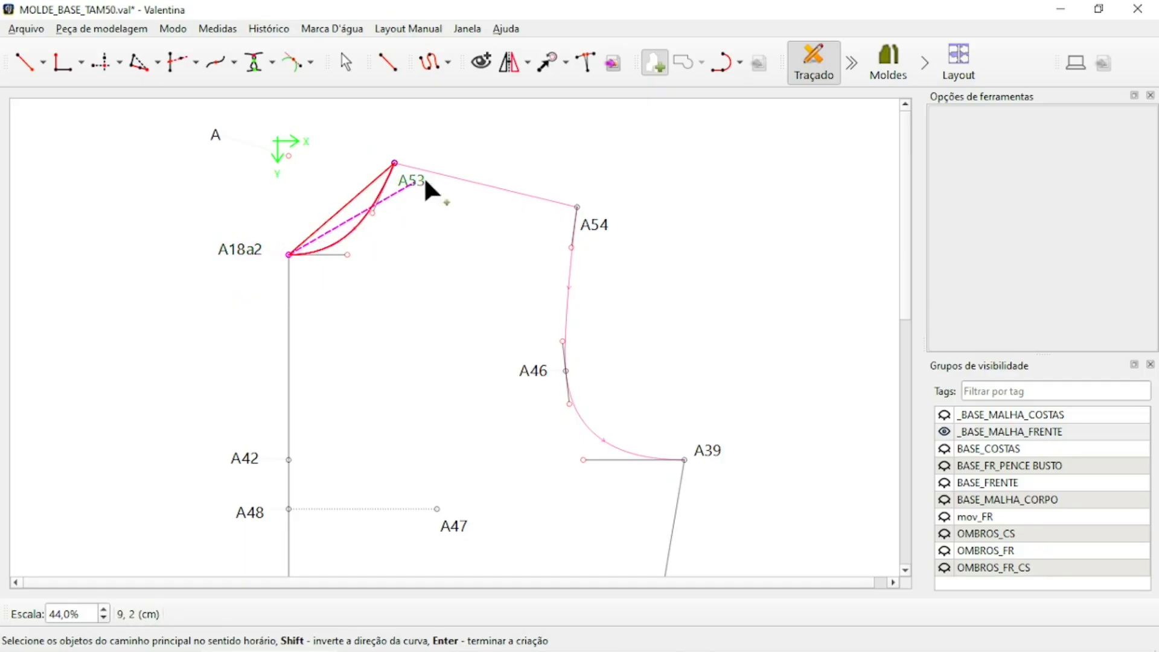
{"action": "left_click", "coordinate": [566, 282]}
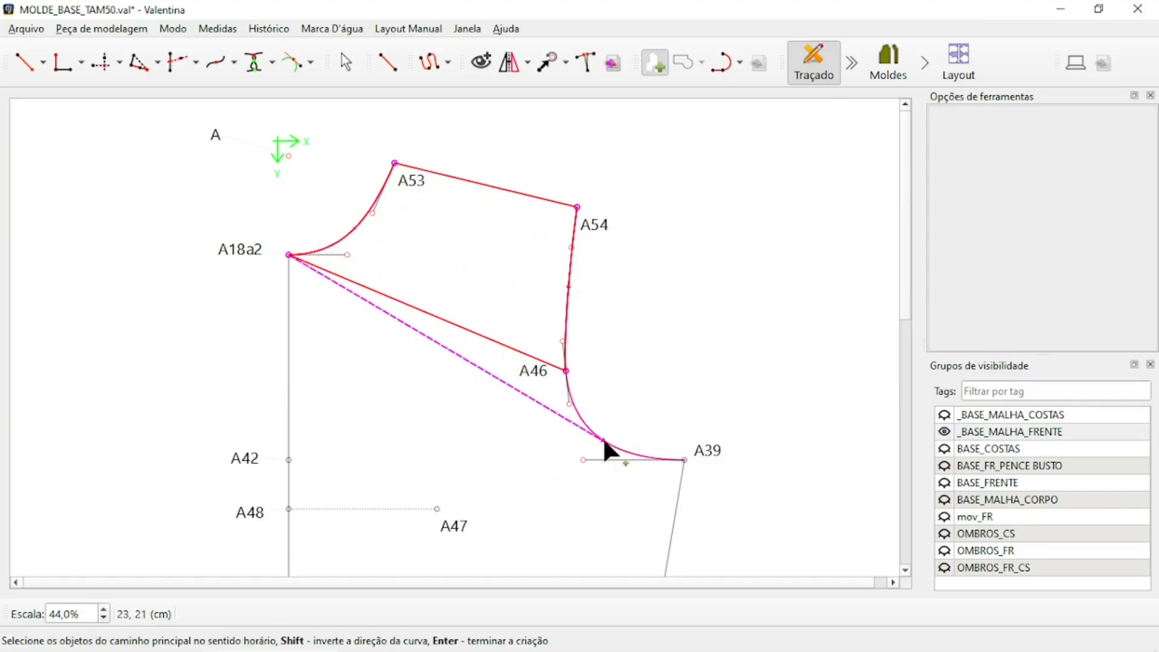
{"action": "left_click", "coordinate": [712, 447]}
Continue the front main path through A37, the hip curve to A50 and A49, and finish the outline
{"action": "scroll", "coordinate": [668, 169], "scroll_direction": "down", "scroll_amount": 6}
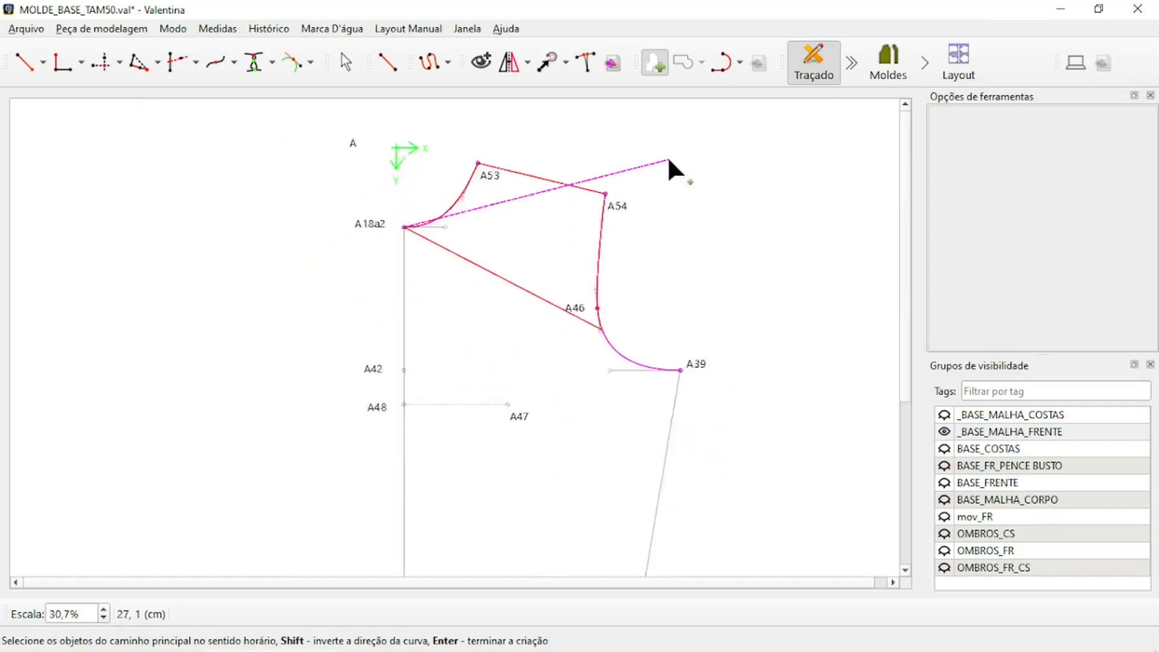
{"action": "scroll", "coordinate": [693, 393], "scroll_direction": "up", "scroll_amount": 5}
{"action": "left_click", "coordinate": [644, 370]}
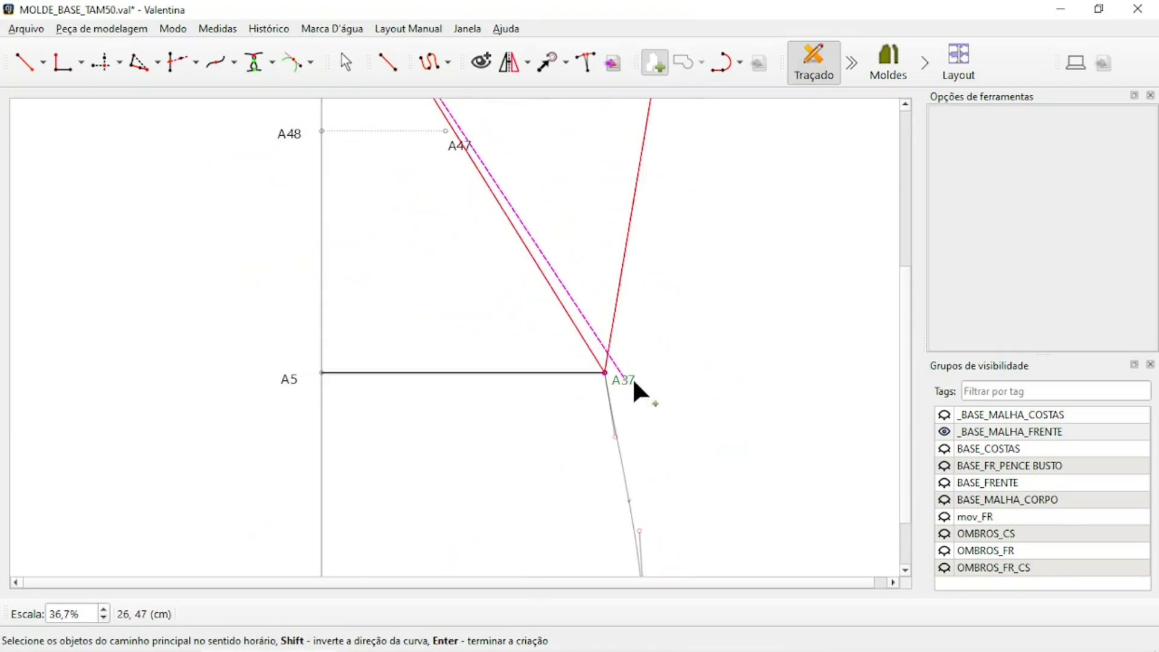
{"action": "scroll", "coordinate": [497, 303], "scroll_direction": "down", "scroll_amount": 4}
{"action": "scroll", "coordinate": [546, 308], "scroll_direction": "up", "scroll_amount": 6}
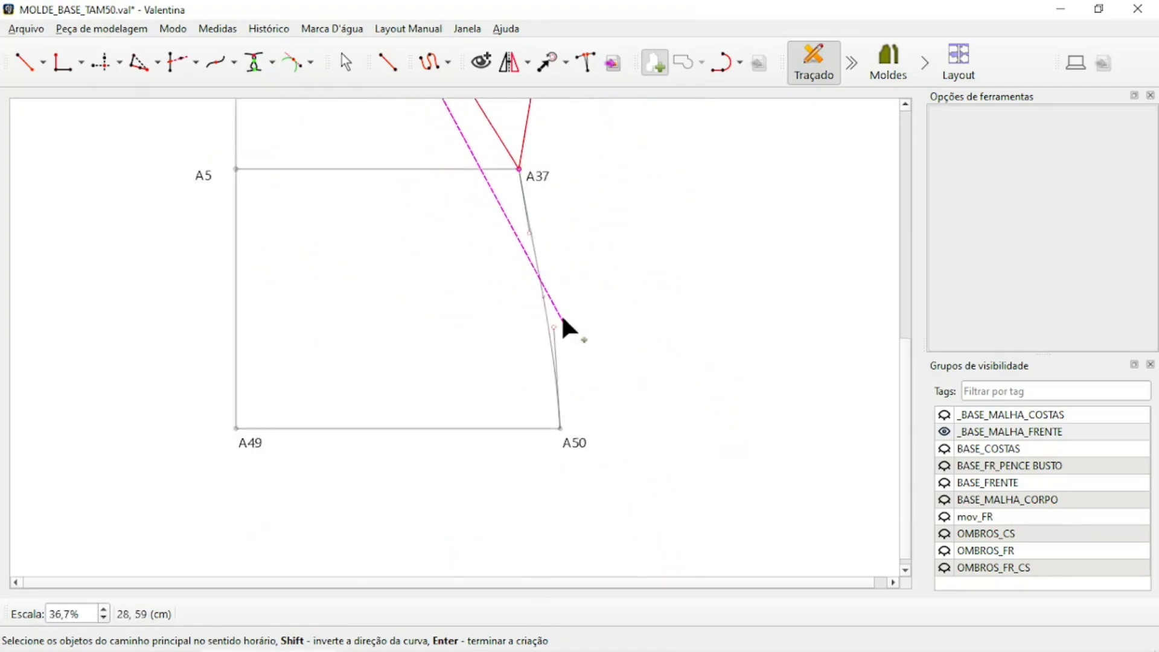
{"action": "left_click", "coordinate": [539, 289]}
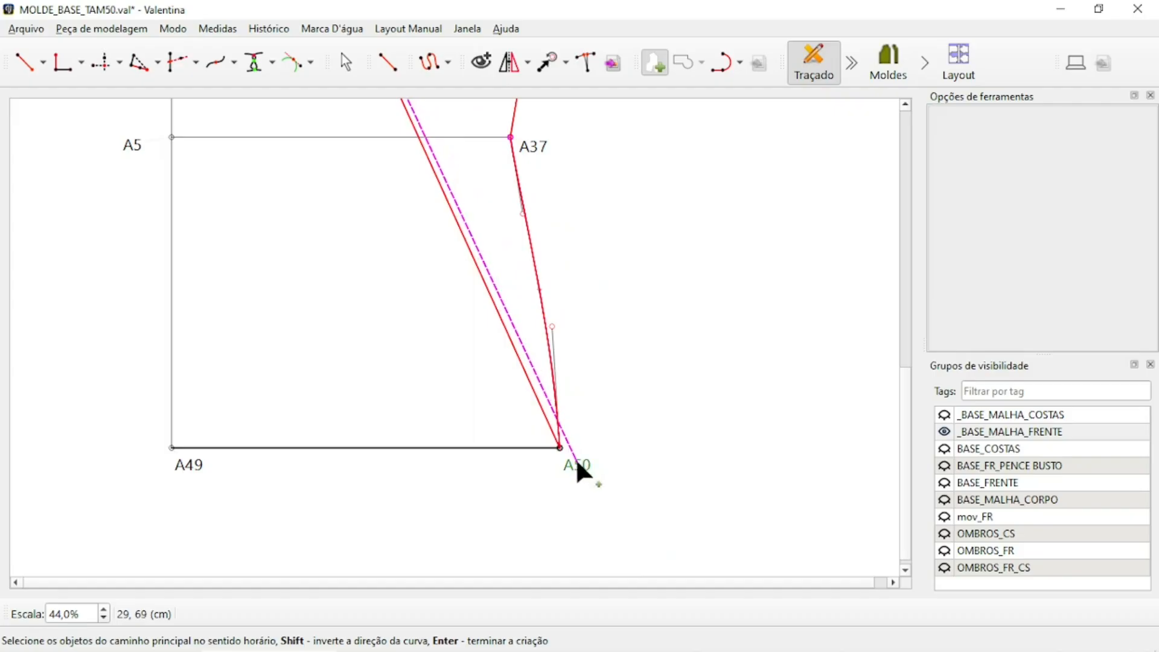
{"action": "left_click", "coordinate": [184, 462]}
{"action": "scroll", "coordinate": [371, 335], "scroll_direction": "up", "scroll_amount": 5}
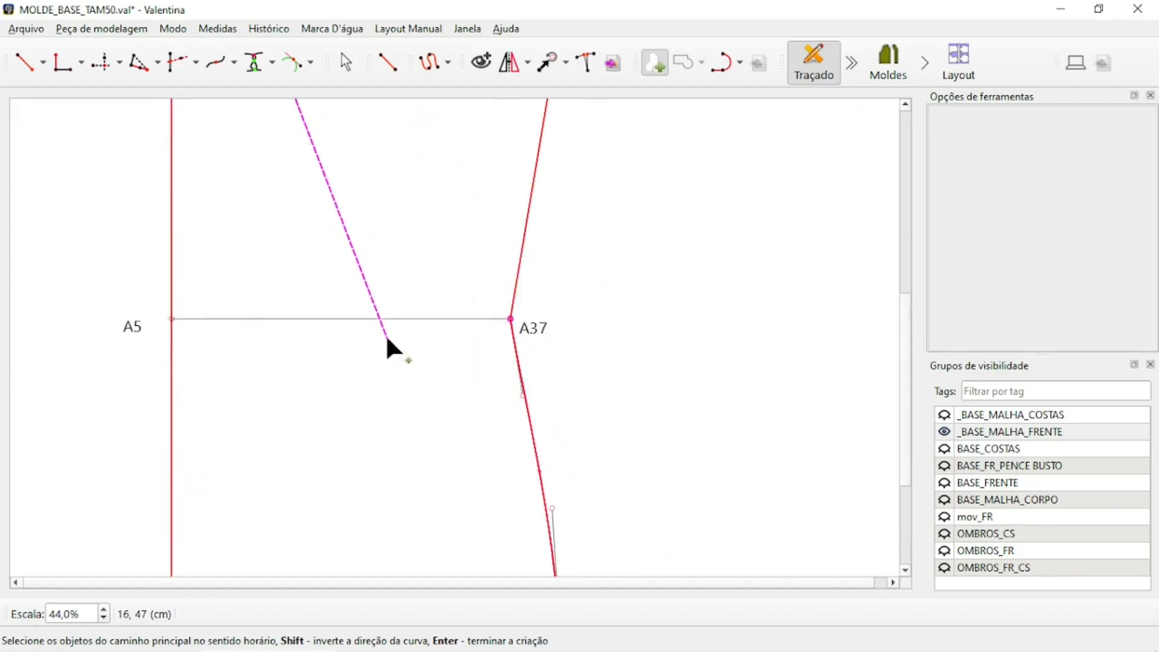
{"action": "key", "text": "Return"}
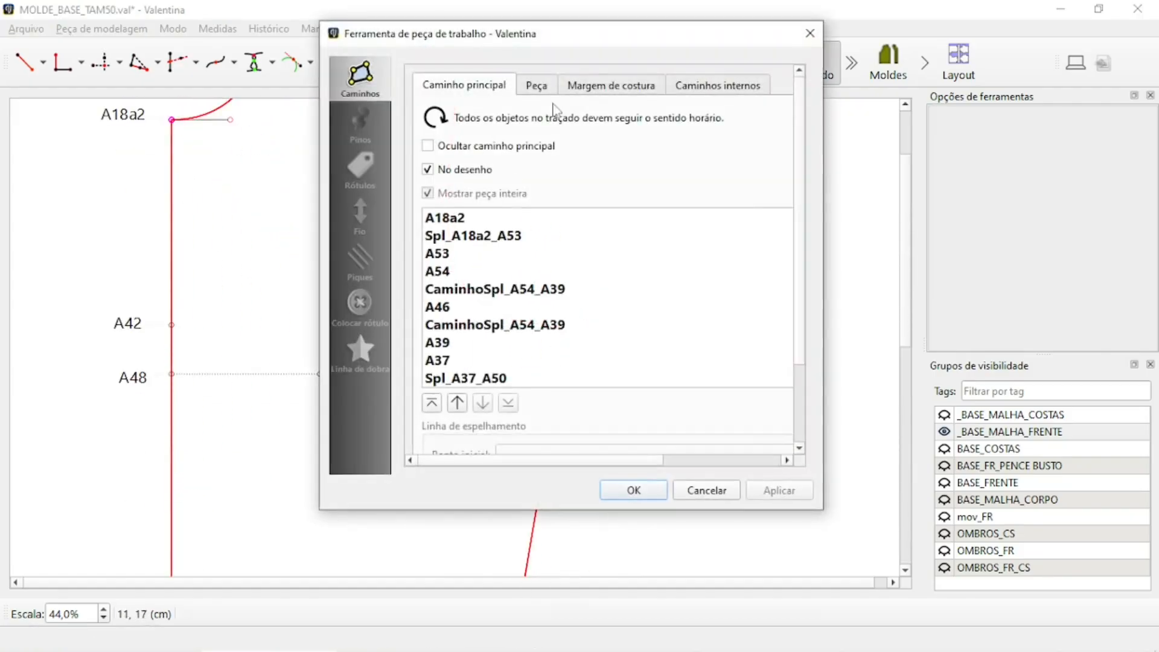
Name the workpiece FRENTE and create it
{"action": "left_click", "coordinate": [536, 85]}
{"action": "double_click", "coordinate": [559, 114]}
{"action": "type", "text": "FRENTE"}
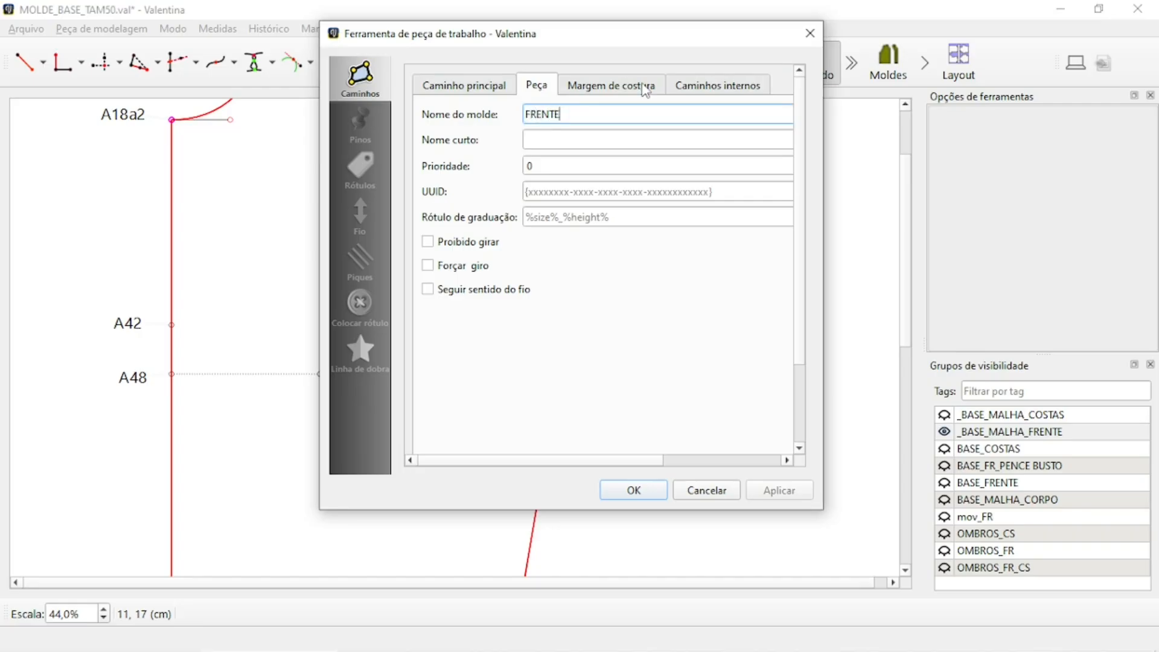
{"action": "key", "text": "Return"}
Trace an internal path along the front bust line from A48 to A47
{"action": "scroll", "coordinate": [610, 164], "scroll_direction": "down", "scroll_amount": 4, "text": "ctrl"}
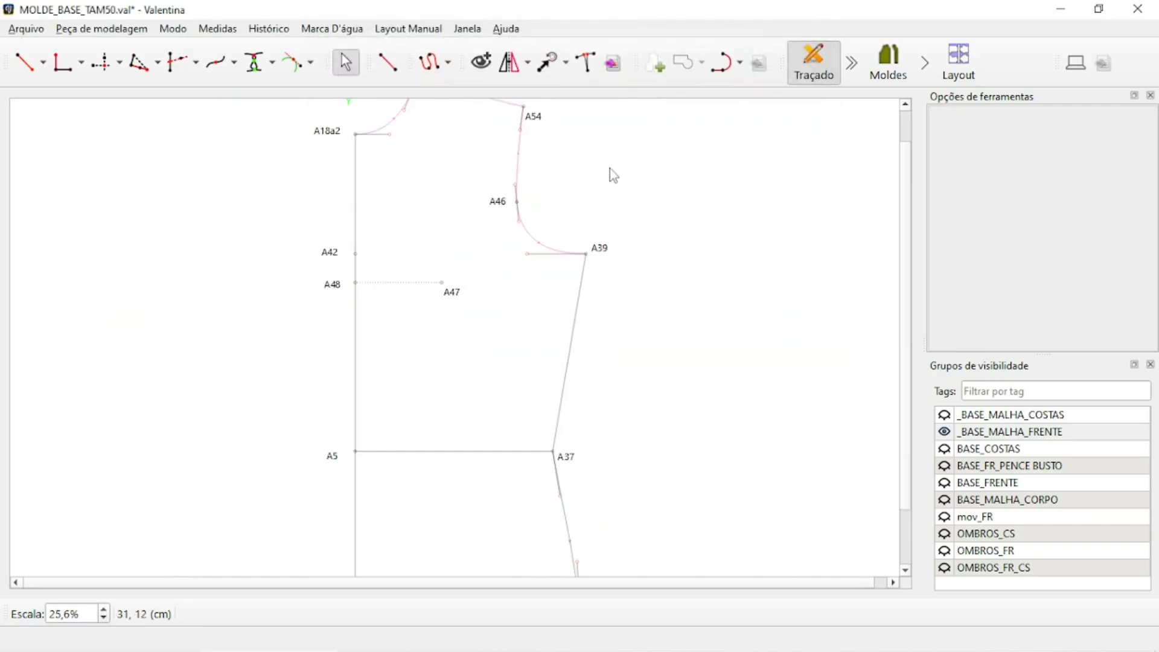
{"action": "scroll", "coordinate": [610, 169], "scroll_direction": "down", "scroll_amount": 3, "text": "ctrl"}
{"action": "scroll", "coordinate": [520, 234], "scroll_direction": "up", "scroll_amount": 7, "text": "ctrl"}
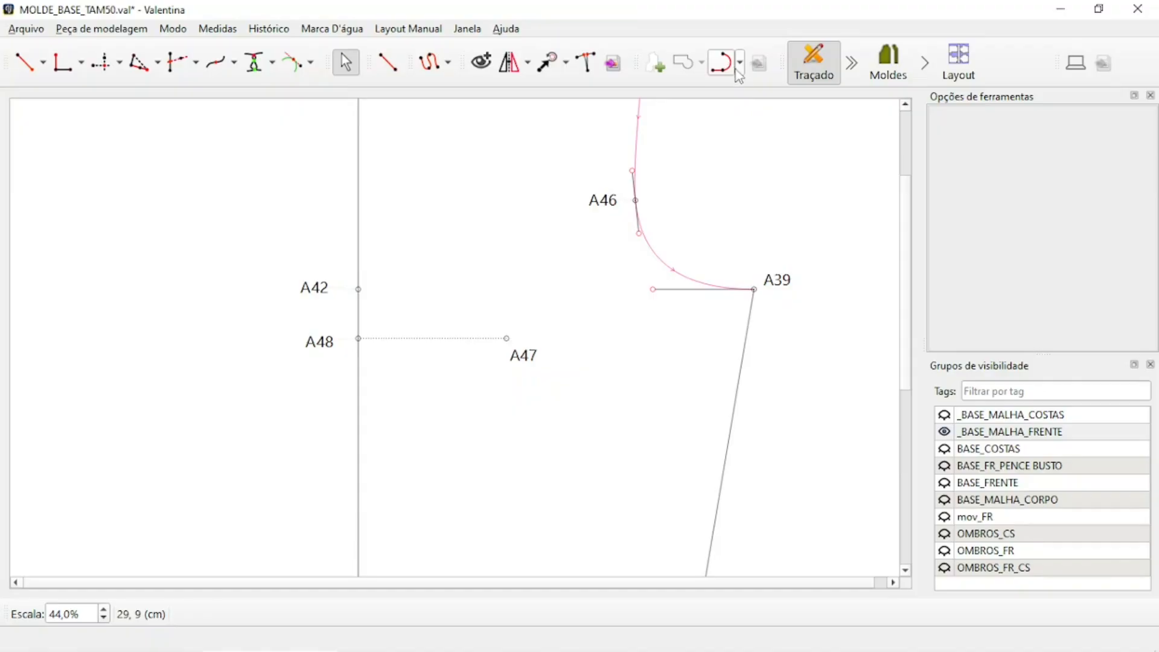
{"action": "left_click", "coordinate": [740, 63]}
{"action": "left_click", "coordinate": [771, 87]}
{"action": "left_click", "coordinate": [326, 339]}
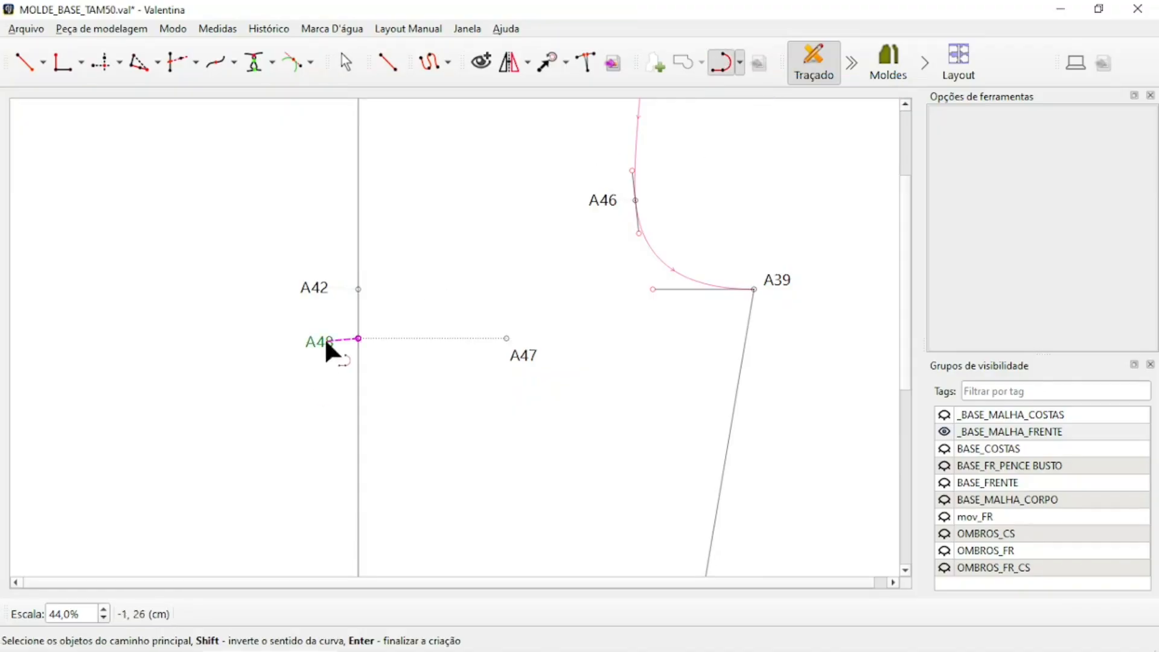
{"action": "left_click", "coordinate": [508, 339]}
{"action": "key", "text": "Return"}
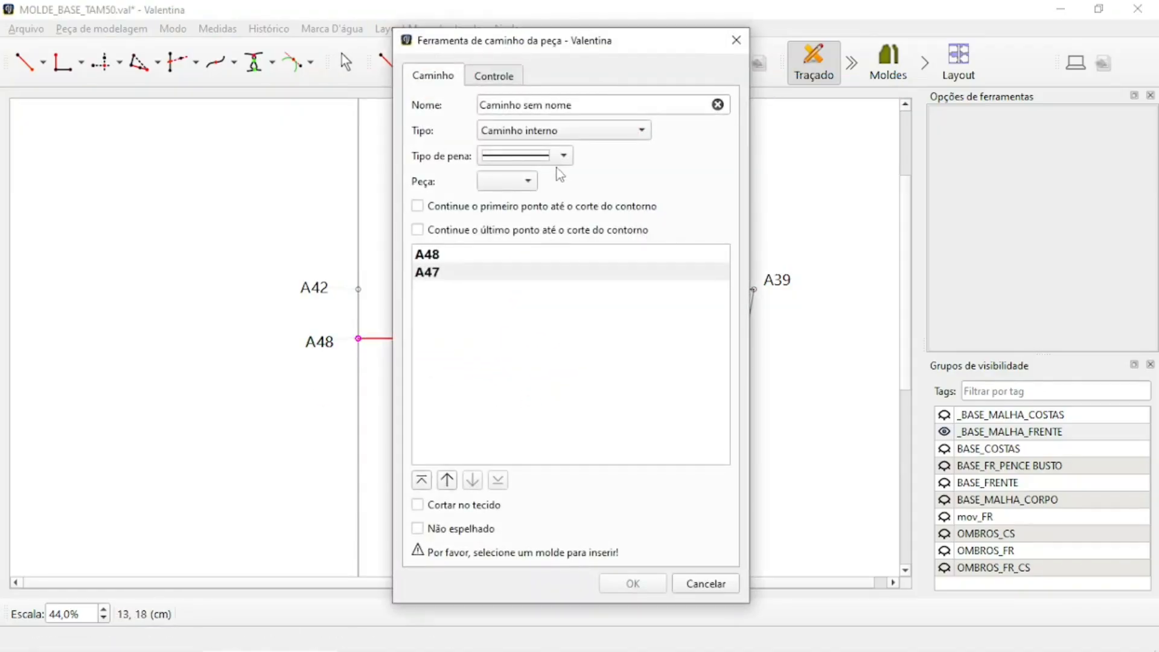
Give the bust line internal path a dashed line type and assign it to the FRENTE piece
{"action": "left_click", "coordinate": [550, 158]}
{"action": "left_click", "coordinate": [546, 162]}
{"action": "left_click", "coordinate": [537, 183]}
{"action": "left_click", "coordinate": [507, 183]}
{"action": "left_click", "coordinate": [514, 188]}
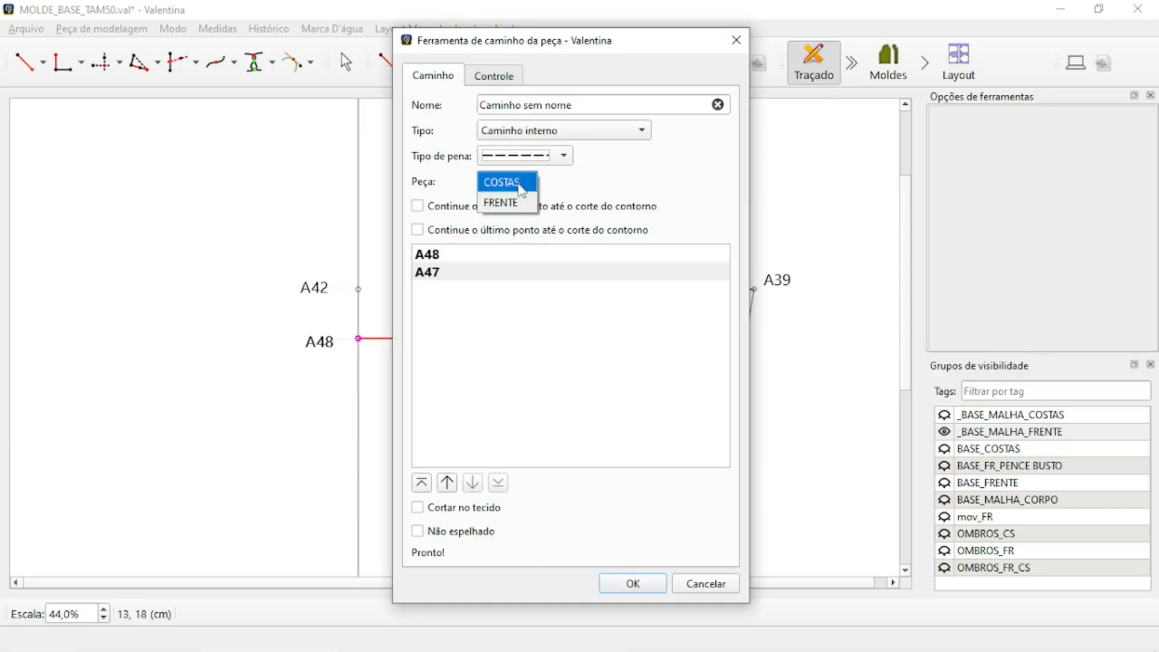
{"action": "left_click", "coordinate": [633, 583]}
Trace an internal path along the front waistline from A5 to A37
{"action": "scroll", "coordinate": [339, 173], "scroll_direction": "down", "scroll_amount": 2}
{"action": "scroll", "coordinate": [375, 382], "scroll_direction": "up", "scroll_amount": 2}
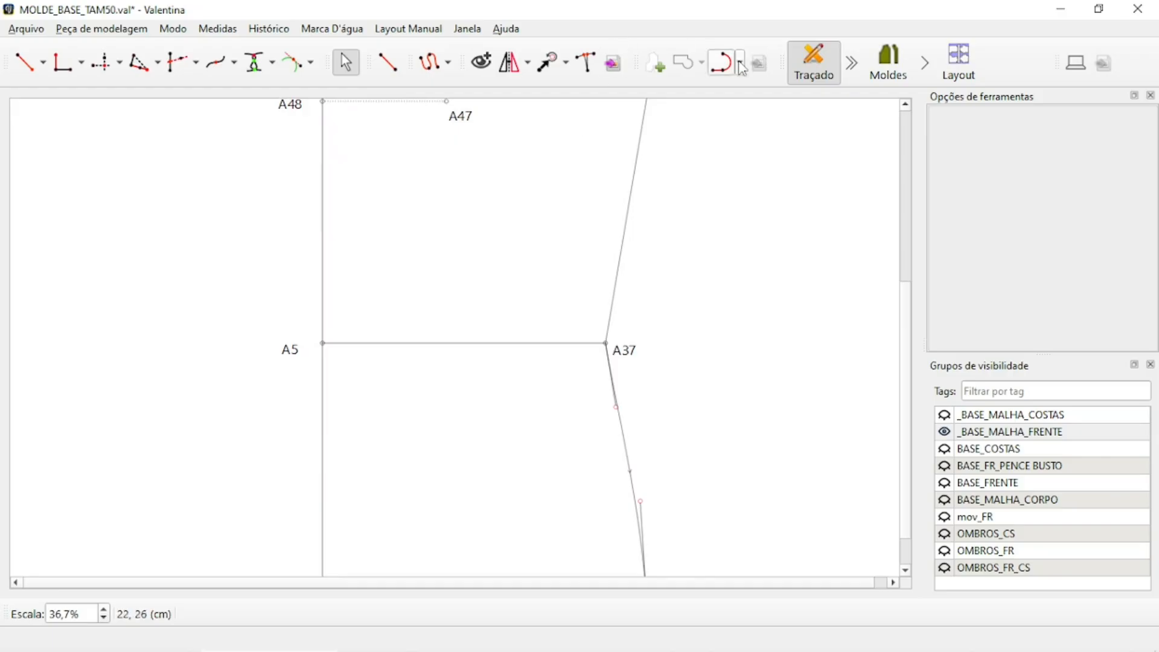
{"action": "left_click", "coordinate": [724, 66]}
{"action": "left_click", "coordinate": [296, 341]}
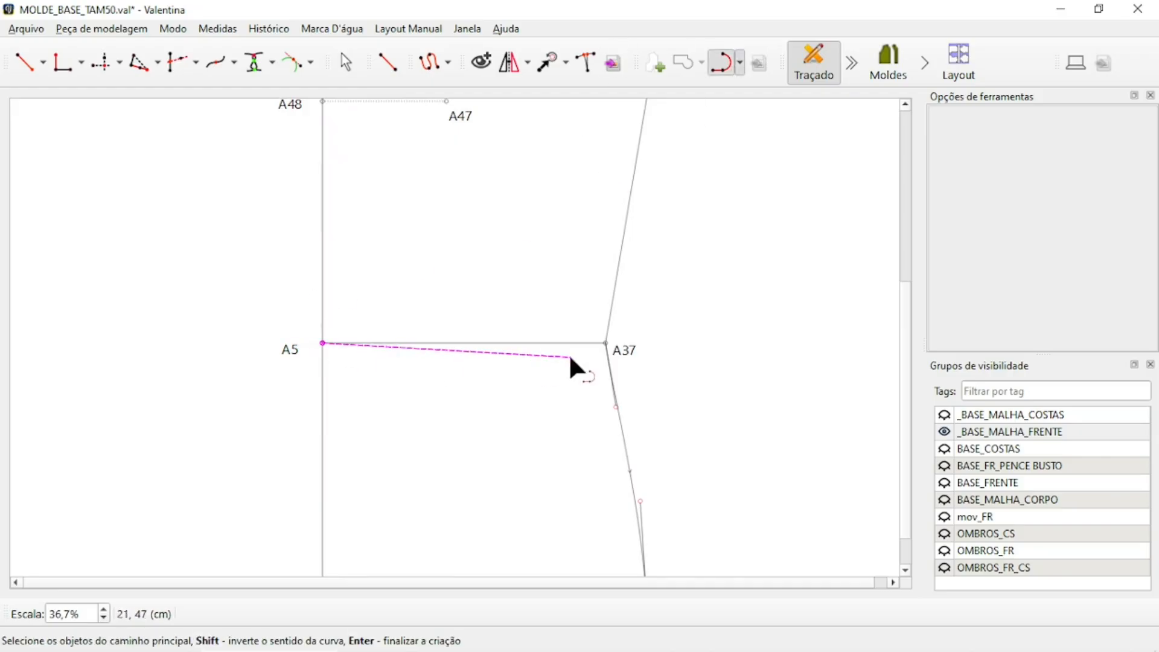
{"action": "left_click", "coordinate": [618, 347]}
{"action": "key", "text": "Return"}
Give the front waistline path a dashed line type and assign it to the FRENTE piece
{"action": "left_click", "coordinate": [527, 155]}
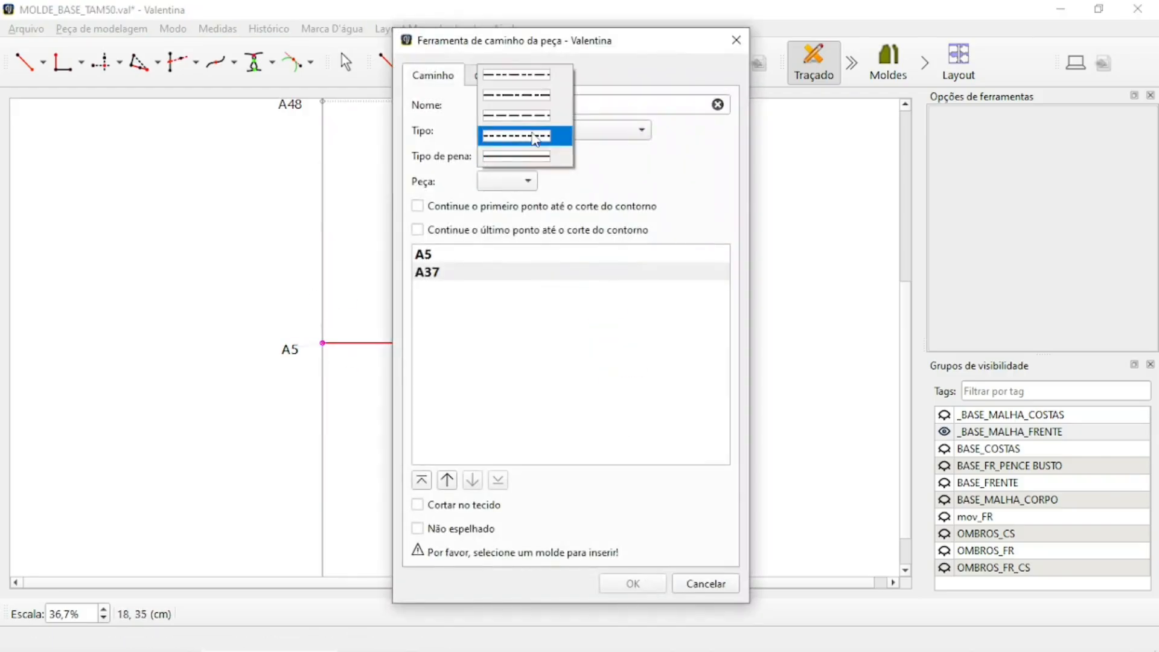
{"action": "left_click", "coordinate": [517, 115]}
{"action": "left_click", "coordinate": [526, 181]}
{"action": "left_click", "coordinate": [519, 202]}
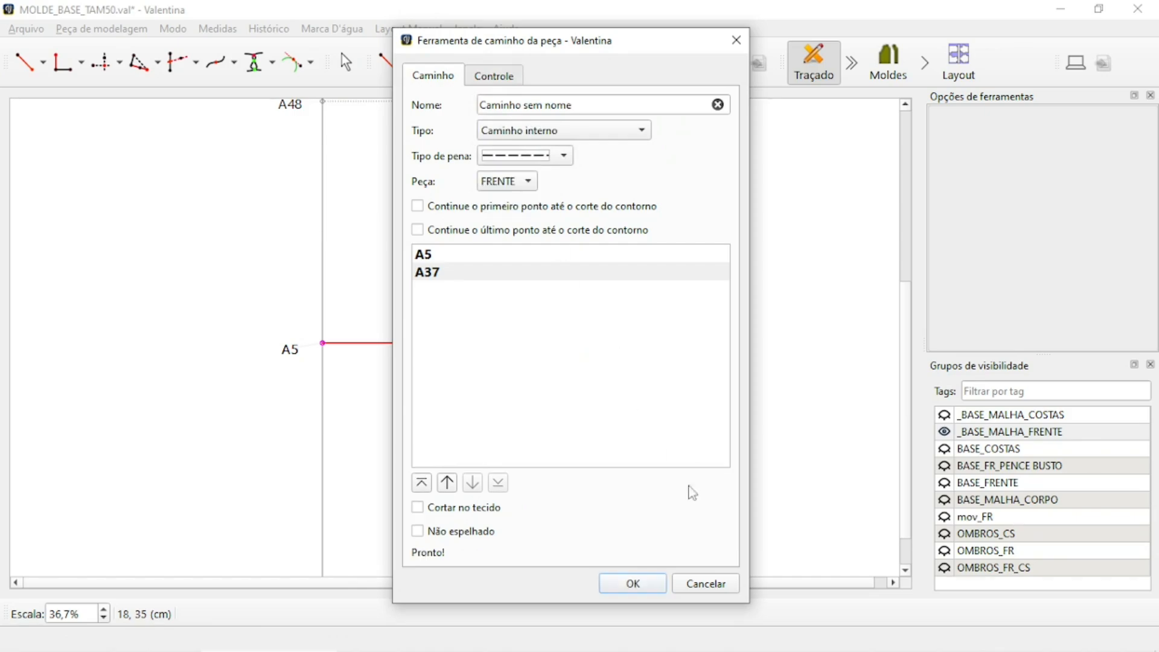
{"action": "left_click", "coordinate": [651, 589]}
Examine the front outline around the bust line A48–A47, the centre front and the waistline A5–A37
{"action": "scroll", "coordinate": [358, 331], "scroll_direction": "down", "scroll_amount": 5, "text": "ctrl"}
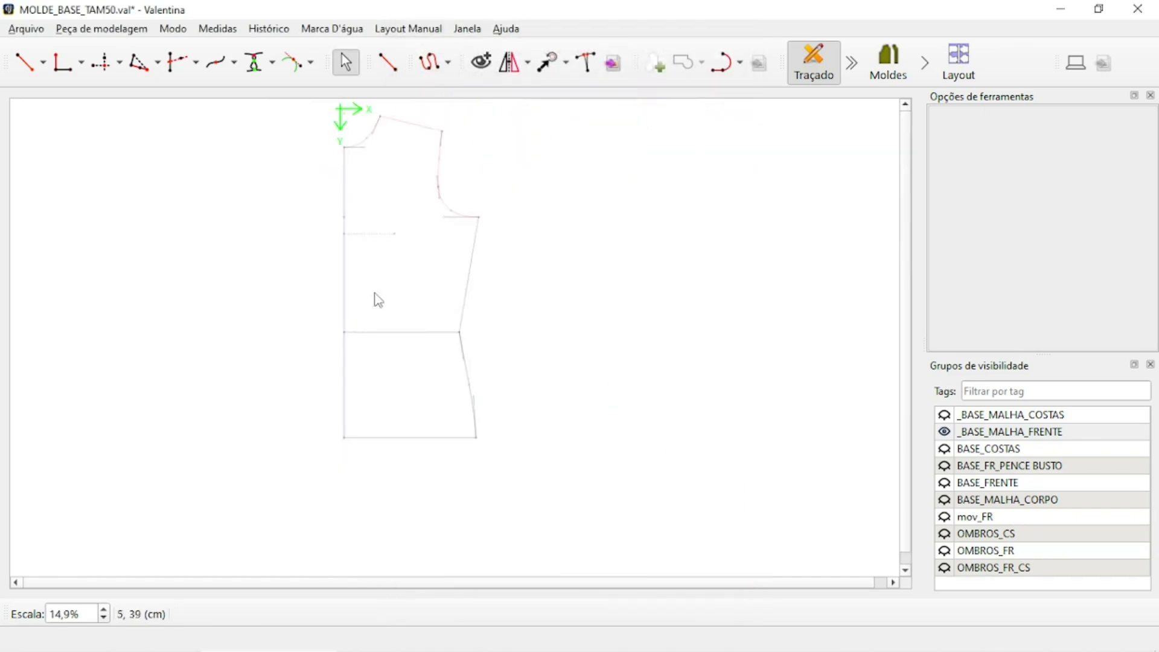
{"action": "scroll", "coordinate": [323, 128], "scroll_direction": "up", "scroll_amount": 2, "text": "ctrl"}
{"action": "scroll", "coordinate": [324, 126], "scroll_direction": "up", "scroll_amount": 2, "text": "ctrl"}
{"action": "scroll", "coordinate": [329, 142], "scroll_direction": "down", "scroll_amount": 2, "text": "ctrl"}
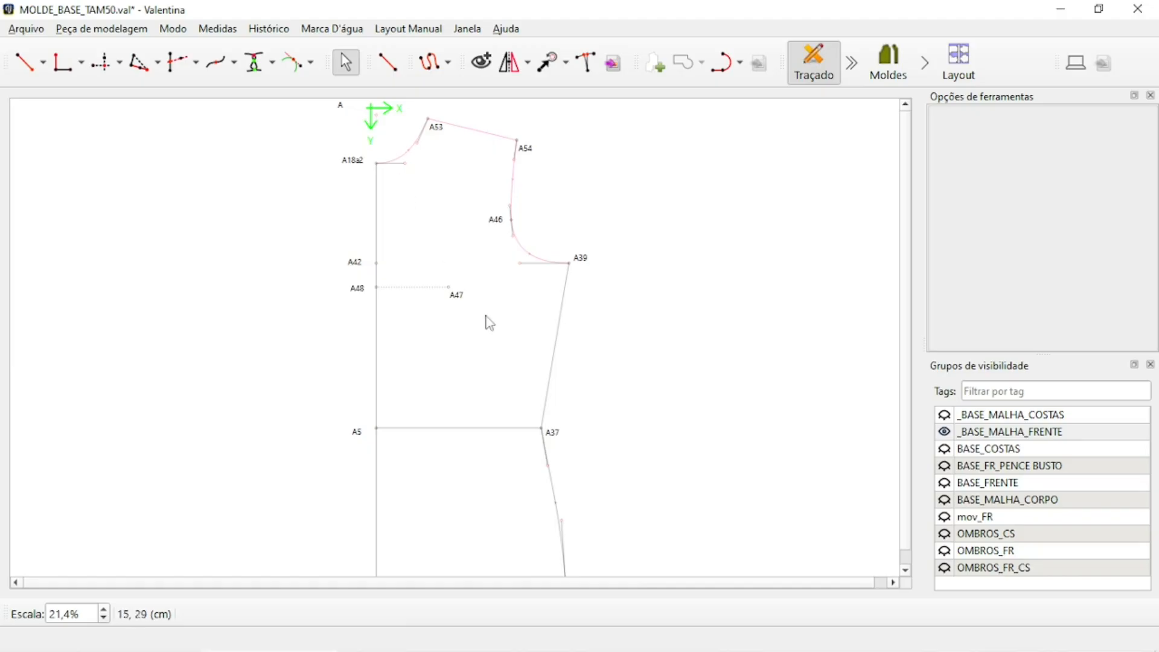
{"action": "scroll", "coordinate": [398, 209], "scroll_direction": "down", "scroll_amount": 1, "text": "ctrl"}
{"action": "scroll", "coordinate": [398, 208], "scroll_direction": "down", "scroll_amount": 1, "text": "ctrl"}
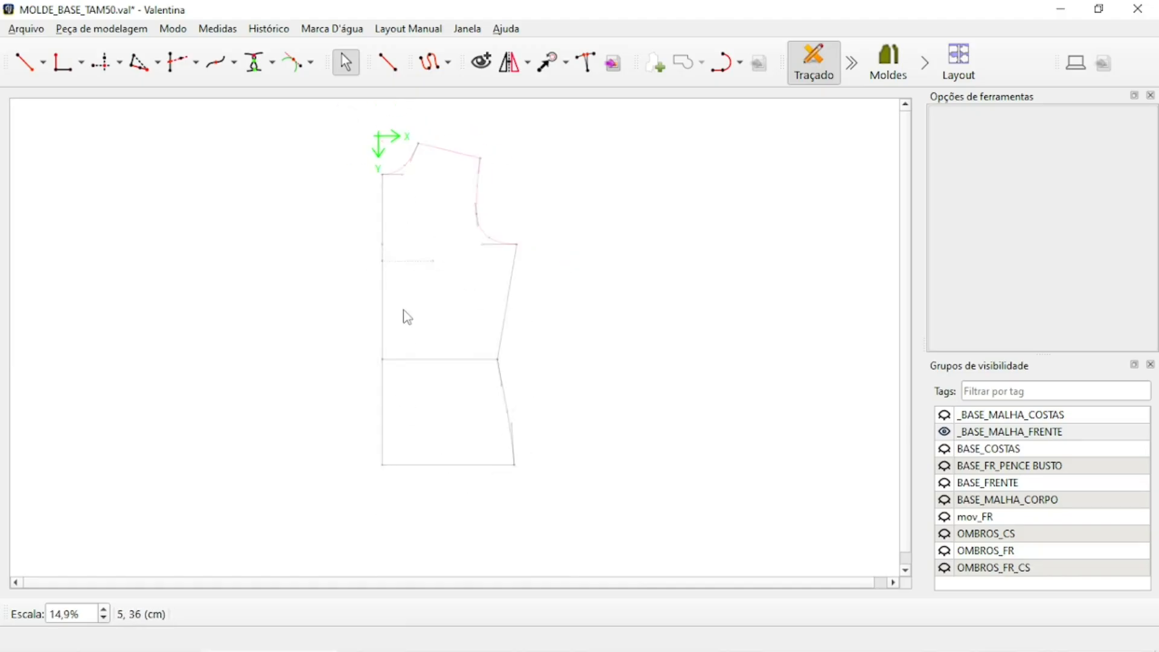
{"action": "scroll", "coordinate": [404, 318], "scroll_direction": "up", "scroll_amount": 3, "text": "ctrl"}
{"action": "scroll", "coordinate": [404, 318], "scroll_direction": "up", "scroll_amount": 2, "text": "ctrl"}
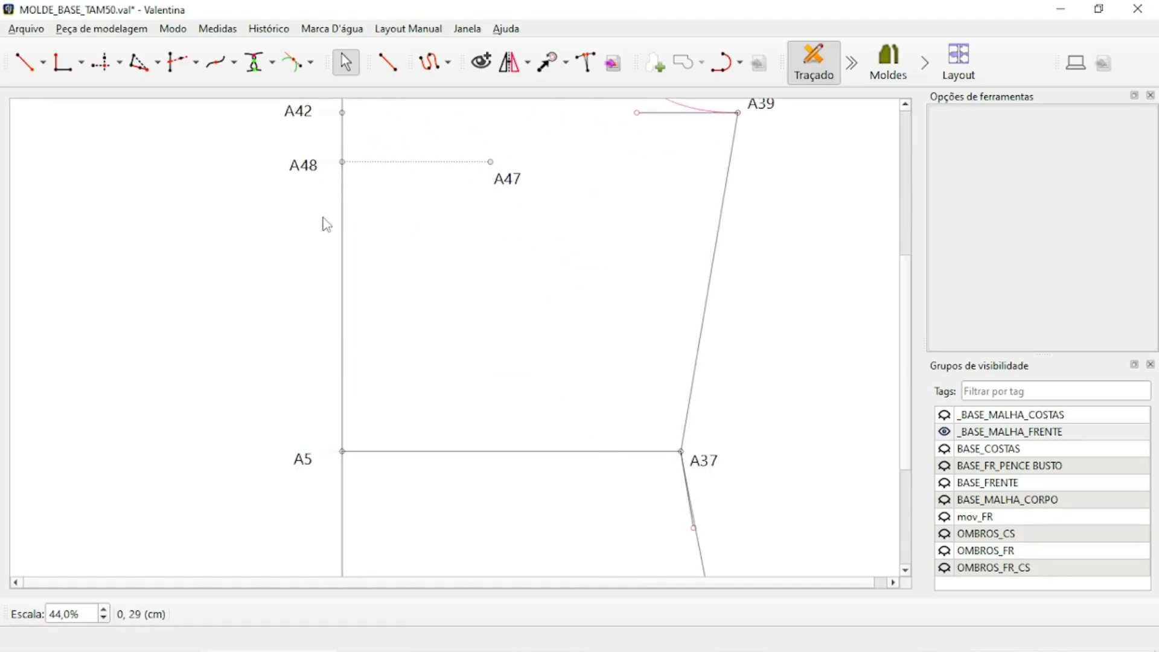
{"action": "scroll", "coordinate": [440, 335], "scroll_direction": "down", "scroll_amount": 2, "text": "ctrl"}
{"action": "scroll", "coordinate": [431, 265], "scroll_direction": "up", "scroll_amount": 2, "text": "ctrl"}
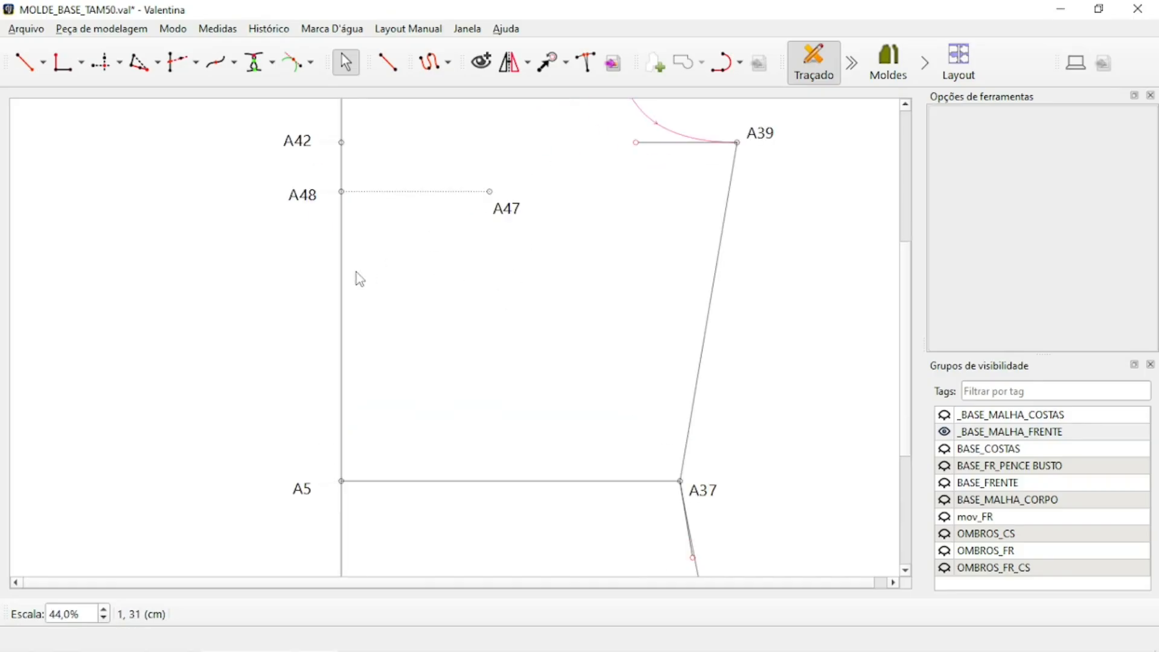
{"action": "scroll", "coordinate": [356, 273], "scroll_direction": "down", "scroll_amount": 4, "text": "ctrl"}
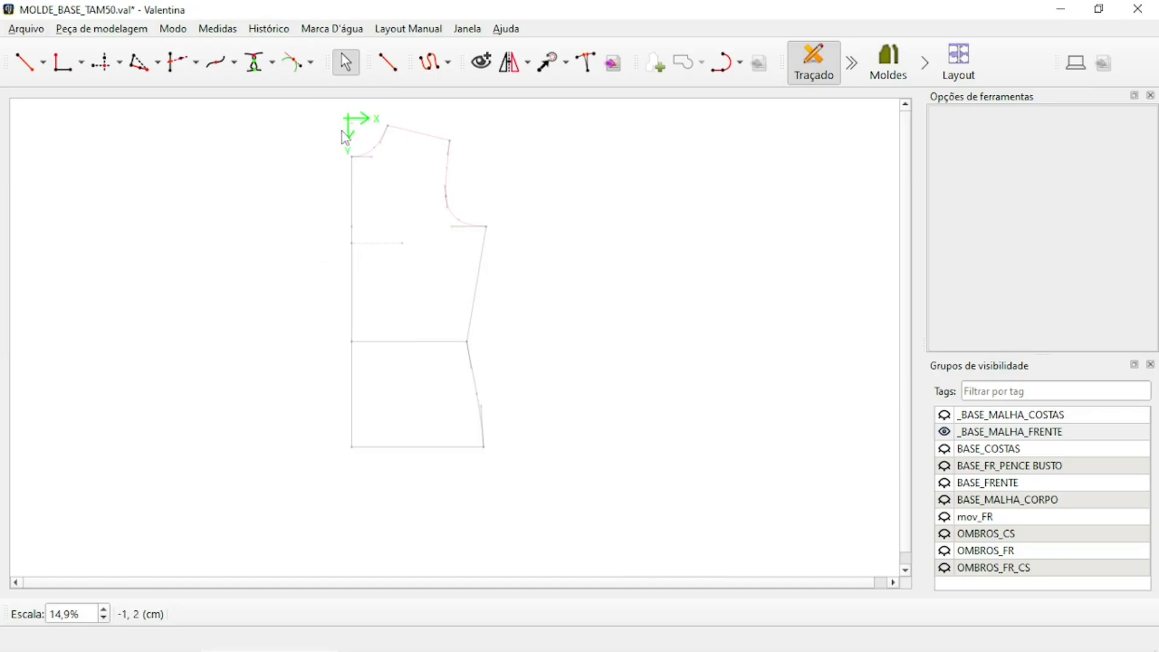
{"action": "scroll", "coordinate": [380, 171], "scroll_direction": "up", "scroll_amount": 2, "text": "ctrl"}
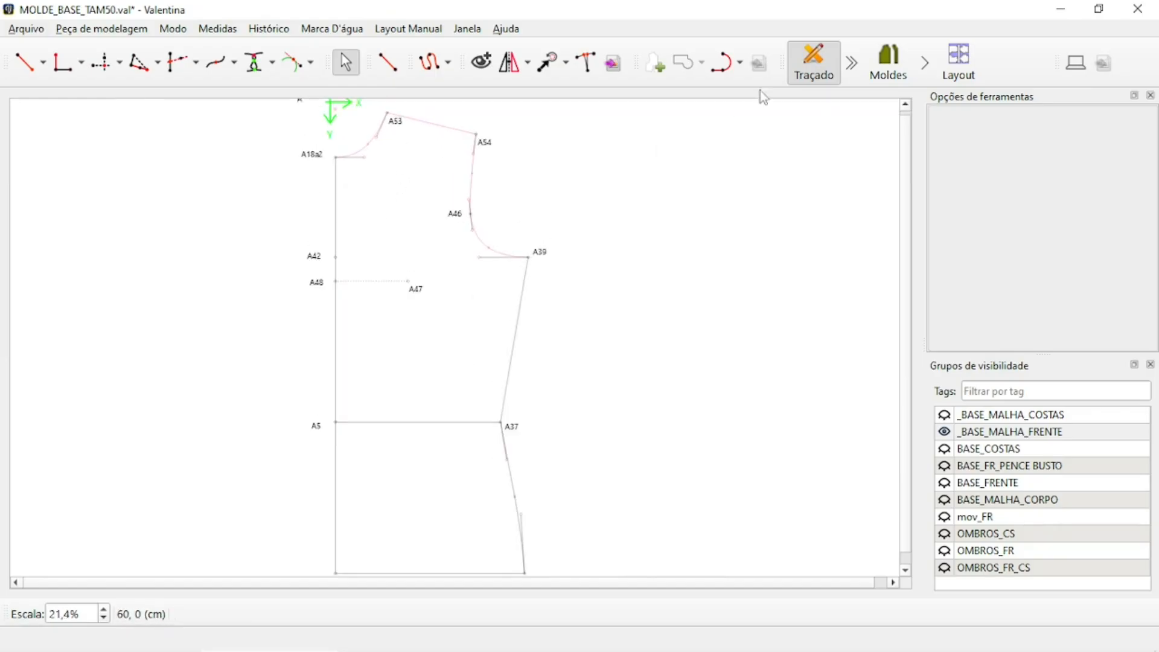
Move the COSTAS piece clear of the FRENTE piece in Moldes mode
{"action": "left_click", "coordinate": [893, 71]}
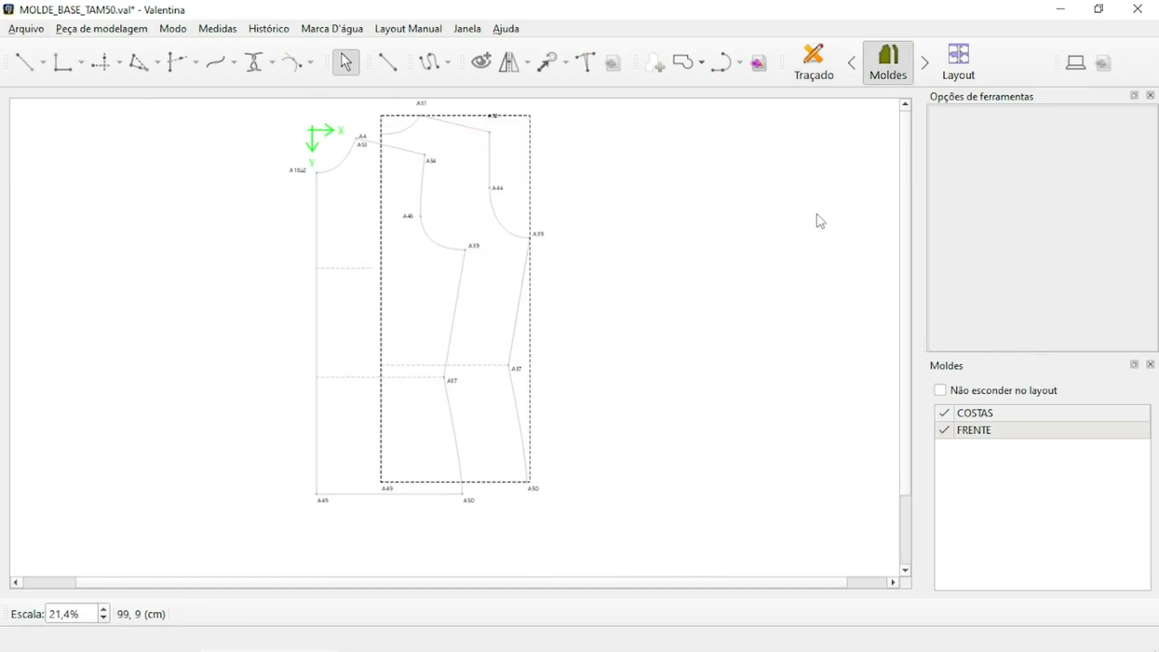
{"action": "scroll", "coordinate": [422, 230], "scroll_direction": "down", "scroll_amount": 3, "text": "ctrl"}
{"action": "left_click_drag", "start_coordinate": [486, 246], "coordinate": [541, 282]}
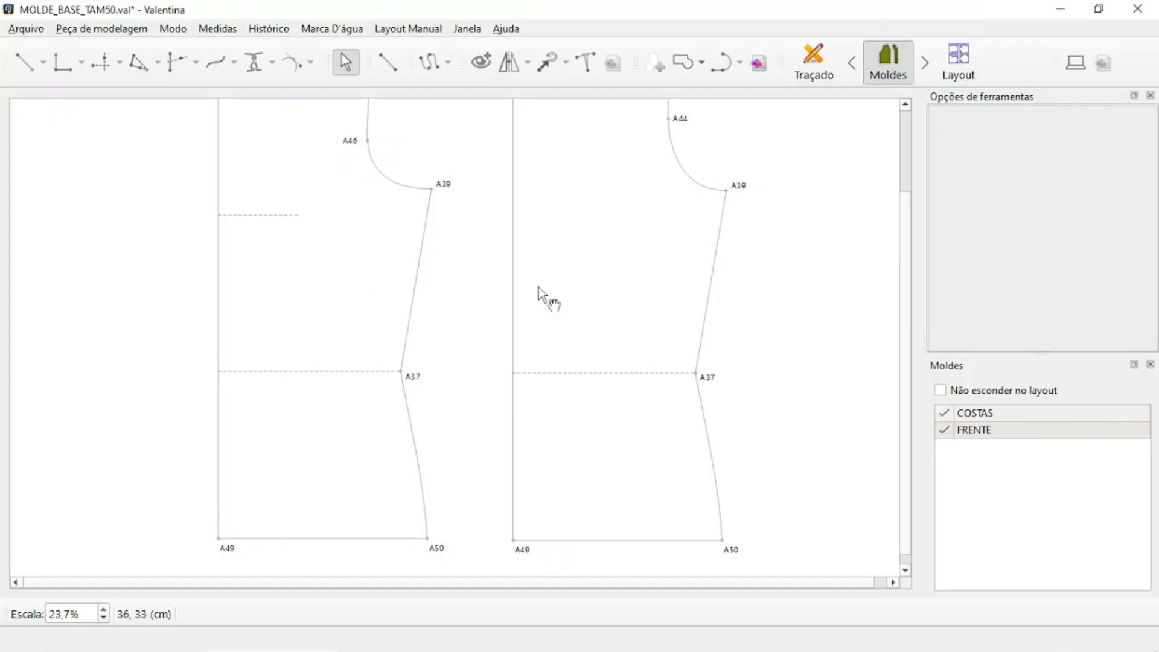
{"action": "scroll", "coordinate": [628, 257], "scroll_direction": "down", "scroll_amount": 2}
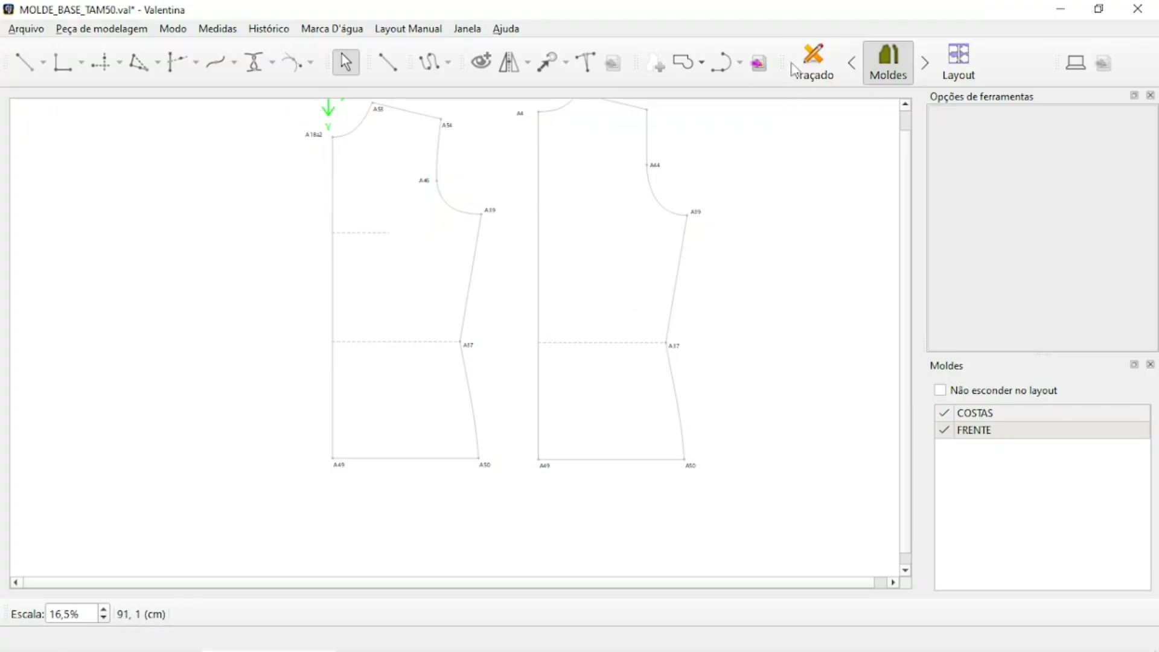
Back in Traçado mode, create a point midway between A5 and A50 on the front draft
{"action": "left_click", "coordinate": [826, 70]}
{"action": "scroll", "coordinate": [342, 424], "scroll_direction": "up", "scroll_amount": 4}
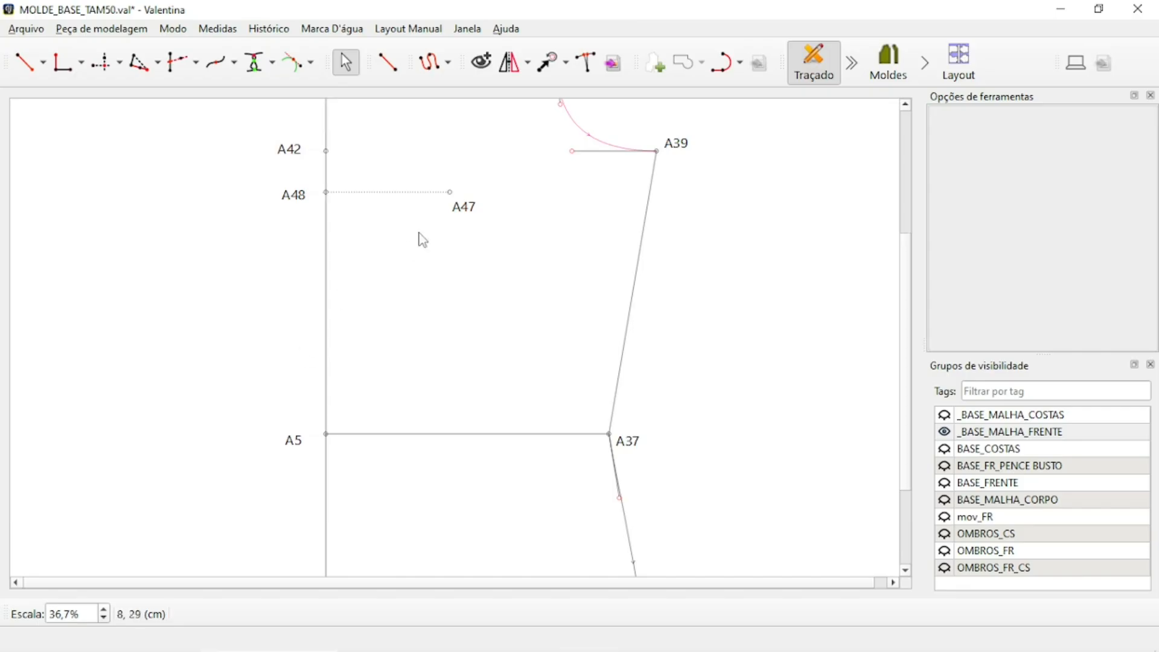
{"action": "scroll", "coordinate": [422, 238], "scroll_direction": "down", "scroll_amount": 2}
{"action": "scroll", "coordinate": [351, 402], "scroll_direction": "up", "scroll_amount": 3}
{"action": "left_click", "coordinate": [45, 64]}
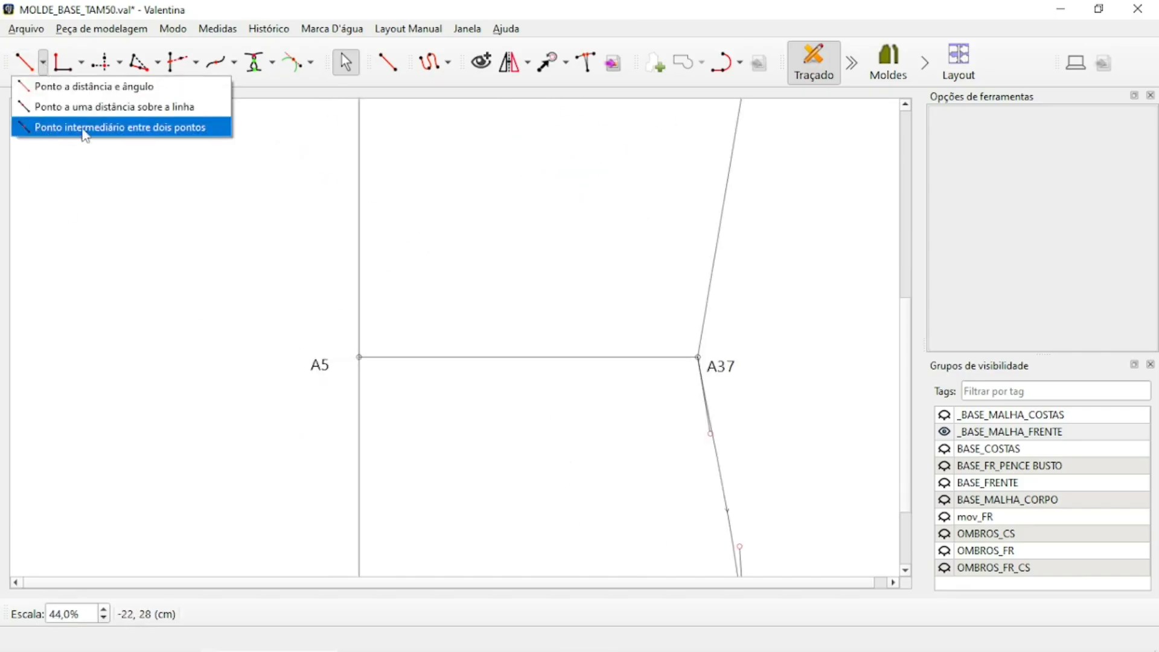
{"action": "left_click", "coordinate": [109, 127]}
{"action": "scroll", "coordinate": [501, 266], "scroll_direction": "down", "scroll_amount": 3}
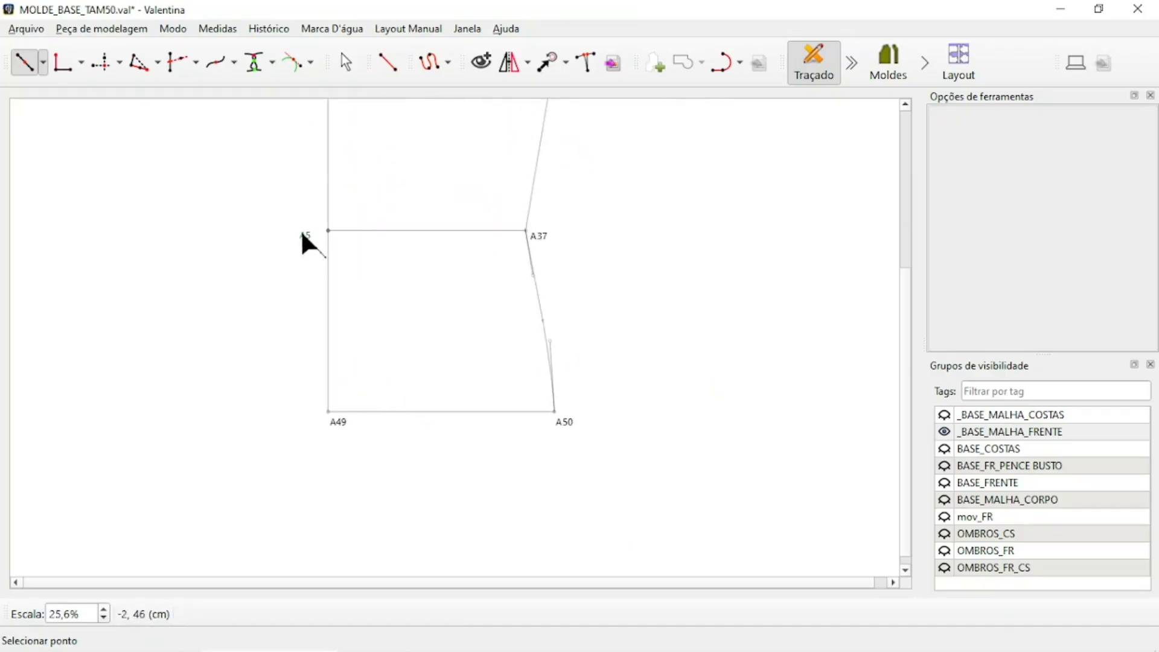
{"action": "left_click", "coordinate": [328, 230]}
{"action": "left_click", "coordinate": [553, 414]}
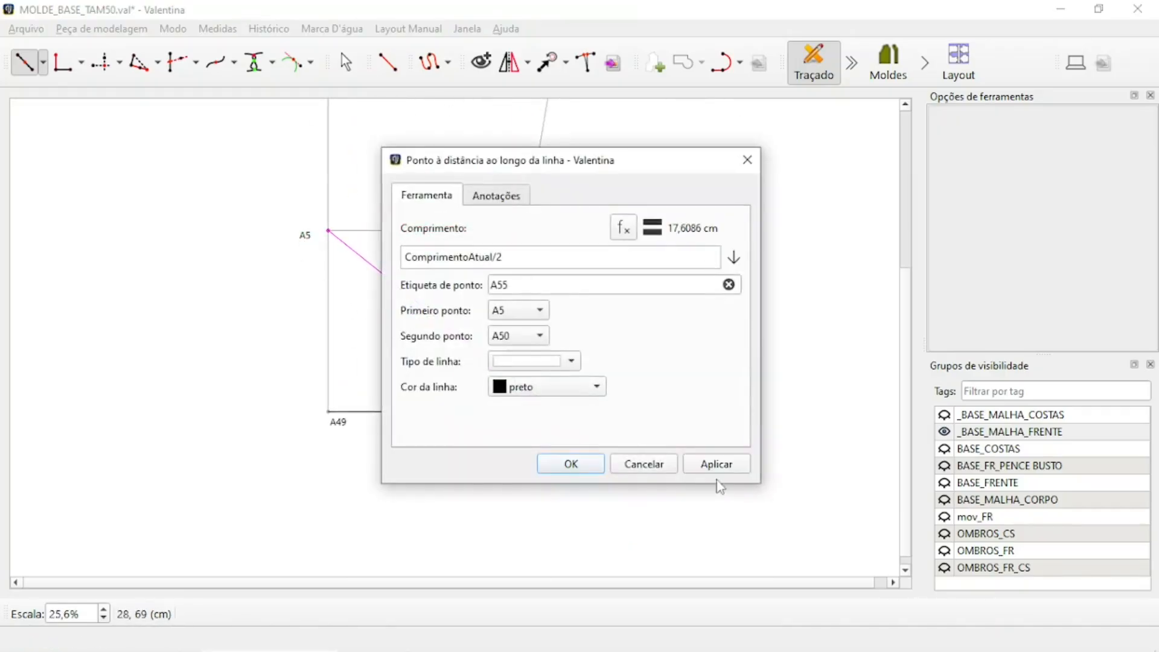
{"action": "left_click", "coordinate": [571, 465]}
{"action": "left_click", "coordinate": [556, 362]}
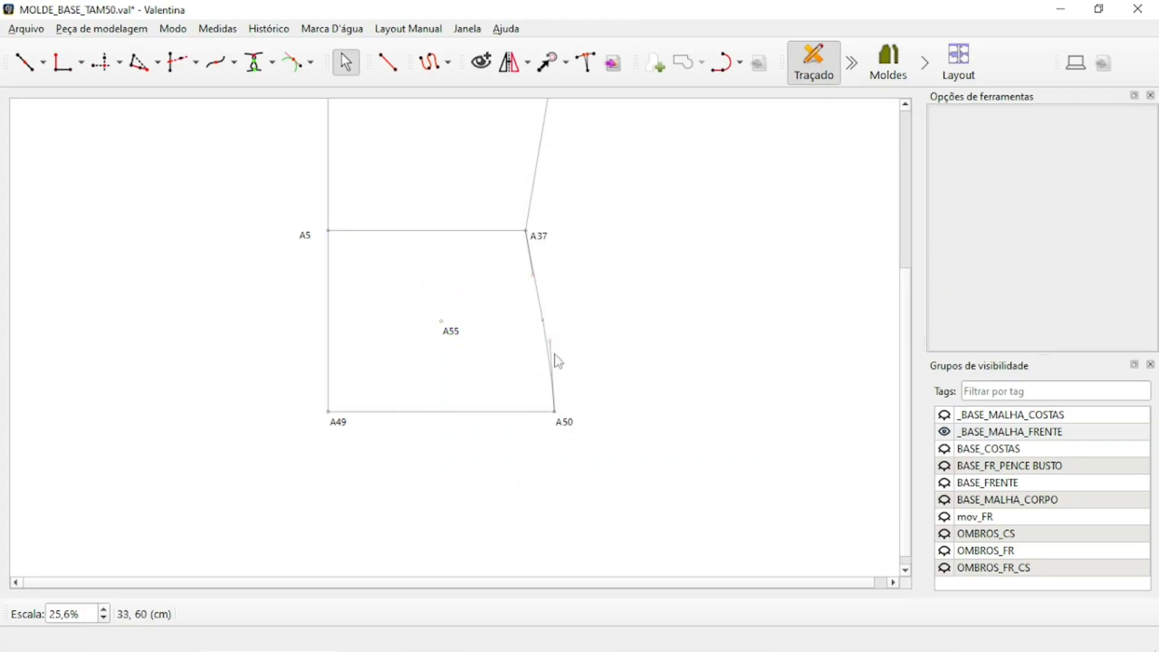
Place a pin at the midpoint A55 and assign it to the COSTAS piece
{"action": "scroll", "coordinate": [430, 340], "scroll_direction": "down", "scroll_amount": 2}
{"action": "scroll", "coordinate": [429, 340], "scroll_direction": "up", "scroll_amount": 4}
{"action": "scroll", "coordinate": [522, 440], "scroll_direction": "down", "scroll_amount": 4}
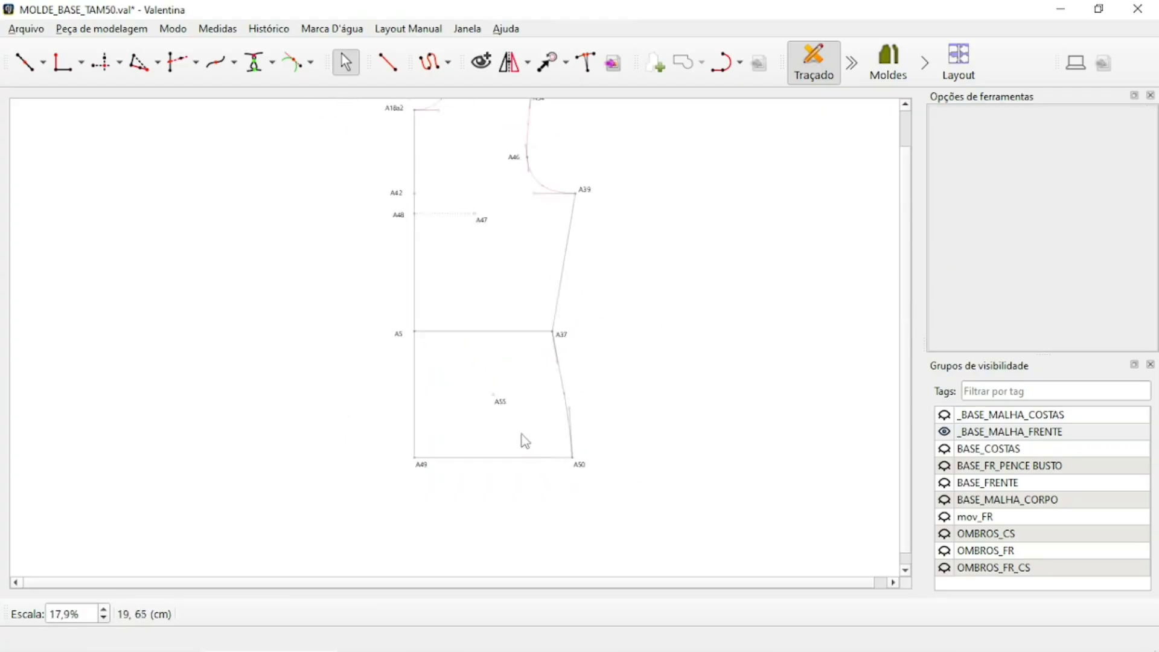
{"action": "scroll", "coordinate": [504, 397], "scroll_direction": "up", "scroll_amount": 6}
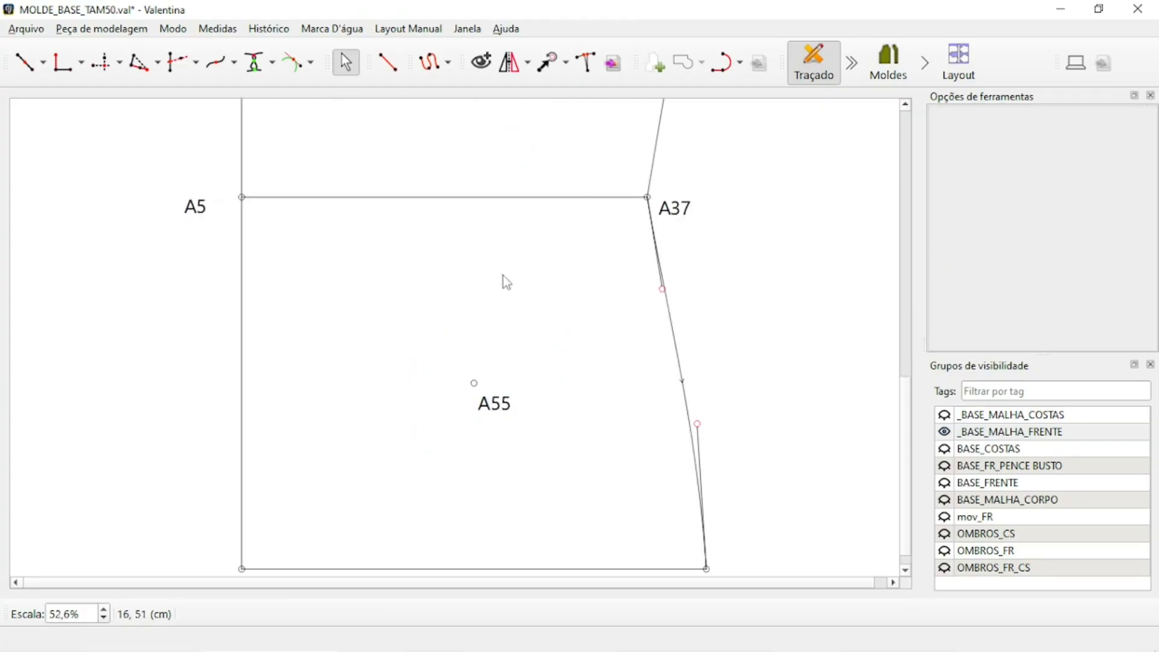
{"action": "scroll", "coordinate": [395, 220], "scroll_direction": "down", "scroll_amount": 2}
{"action": "left_click", "coordinate": [740, 62]}
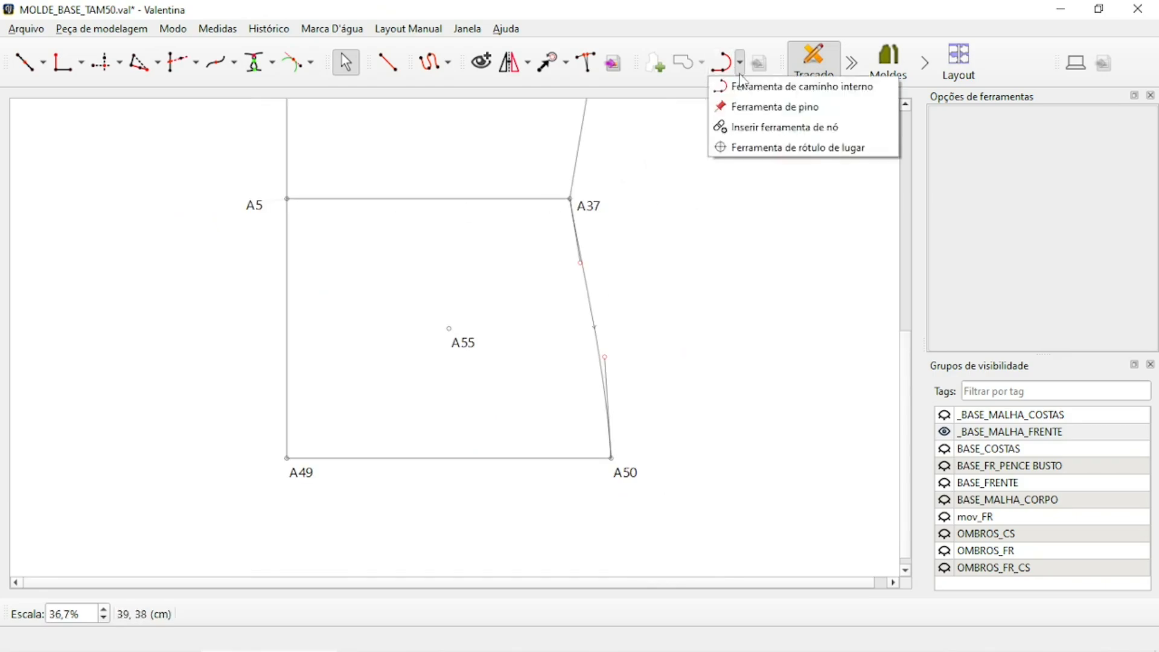
{"action": "left_click", "coordinate": [753, 109]}
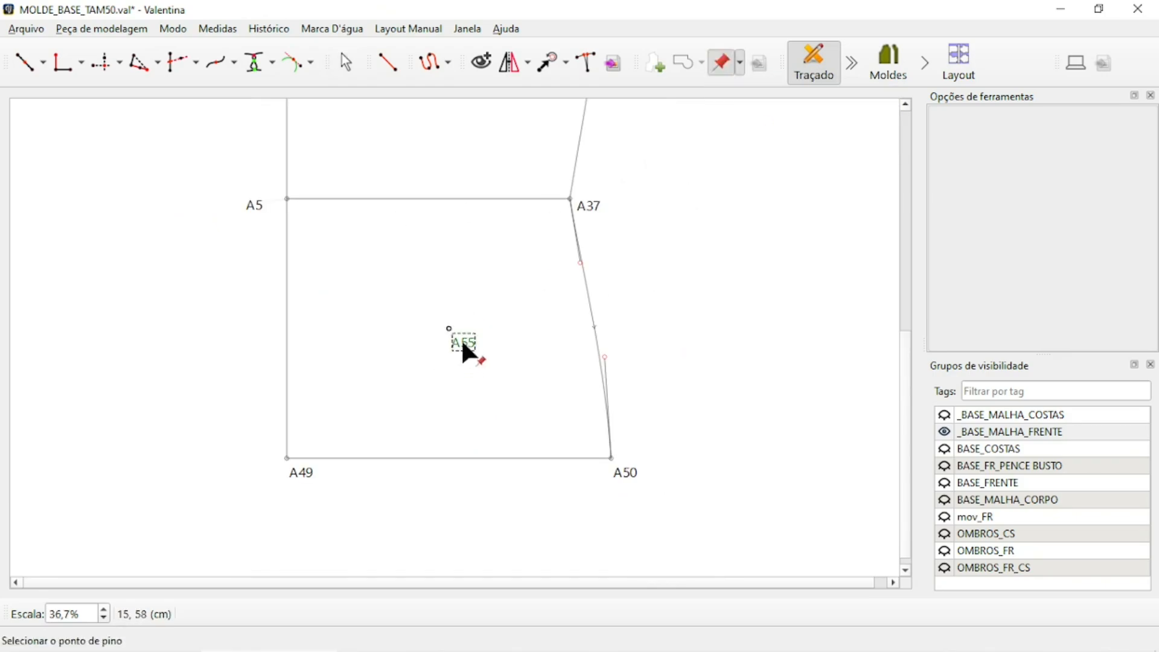
{"action": "left_click", "coordinate": [464, 345]}
{"action": "left_click", "coordinate": [570, 330]}
{"action": "left_click", "coordinate": [574, 329]}
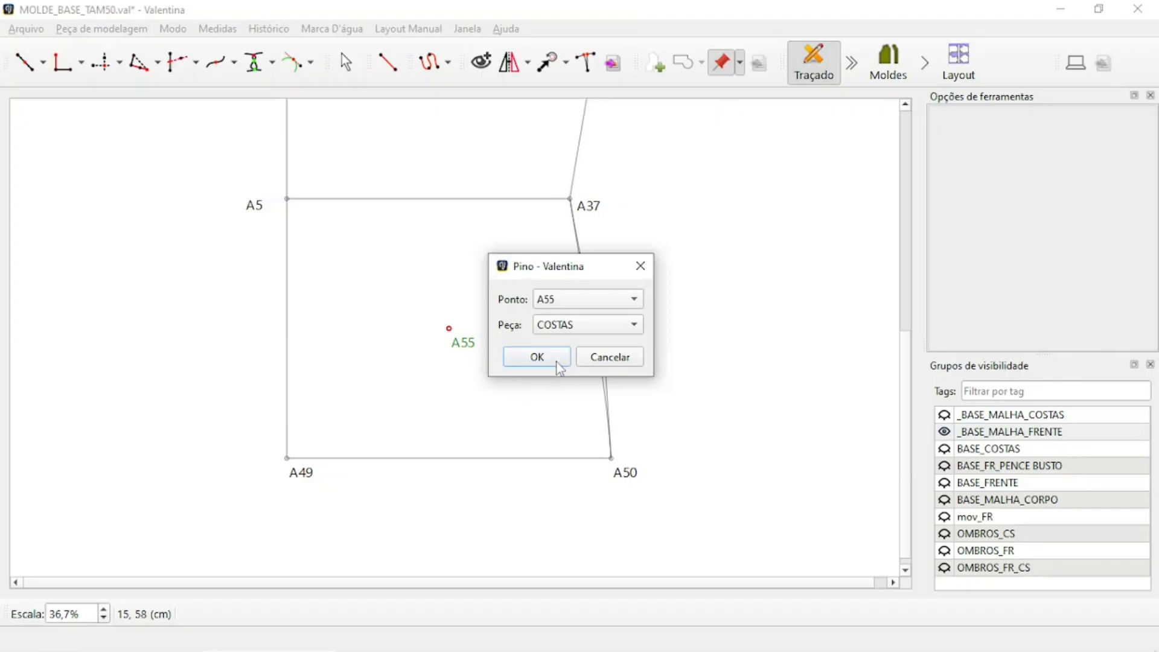
{"action": "left_click", "coordinate": [558, 362]}
Place a second pin at A55 and assign it to the FRENTE piece
{"action": "left_click", "coordinate": [733, 66]}
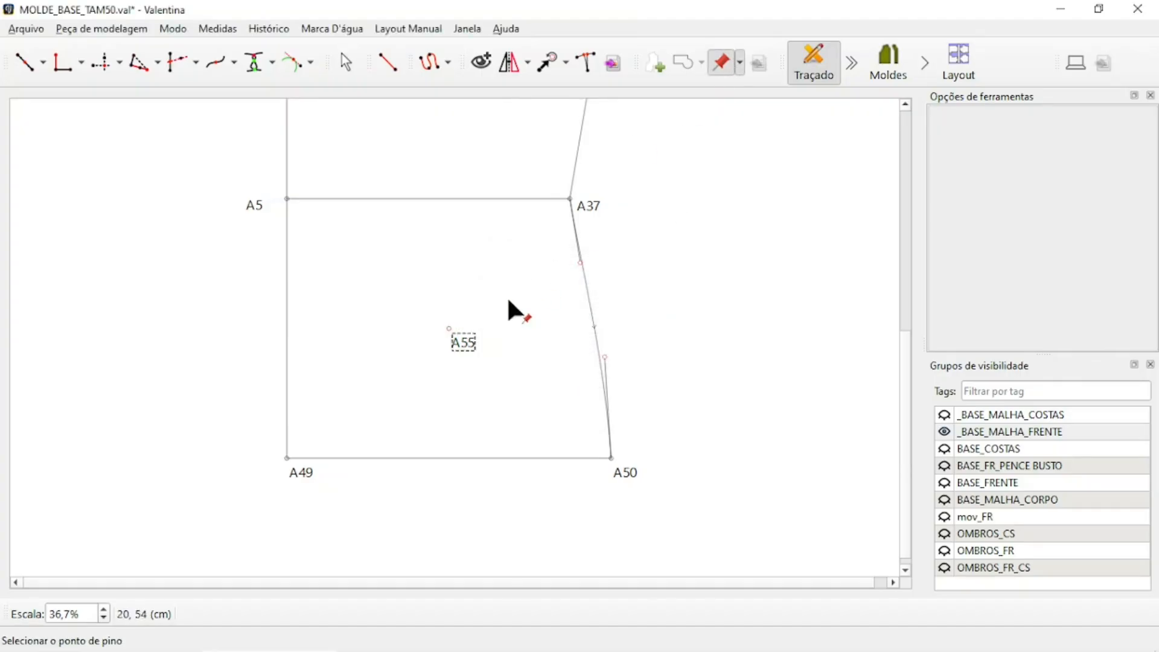
{"action": "left_click", "coordinate": [470, 346]}
{"action": "left_click", "coordinate": [567, 326]}
{"action": "left_click", "coordinate": [570, 346]}
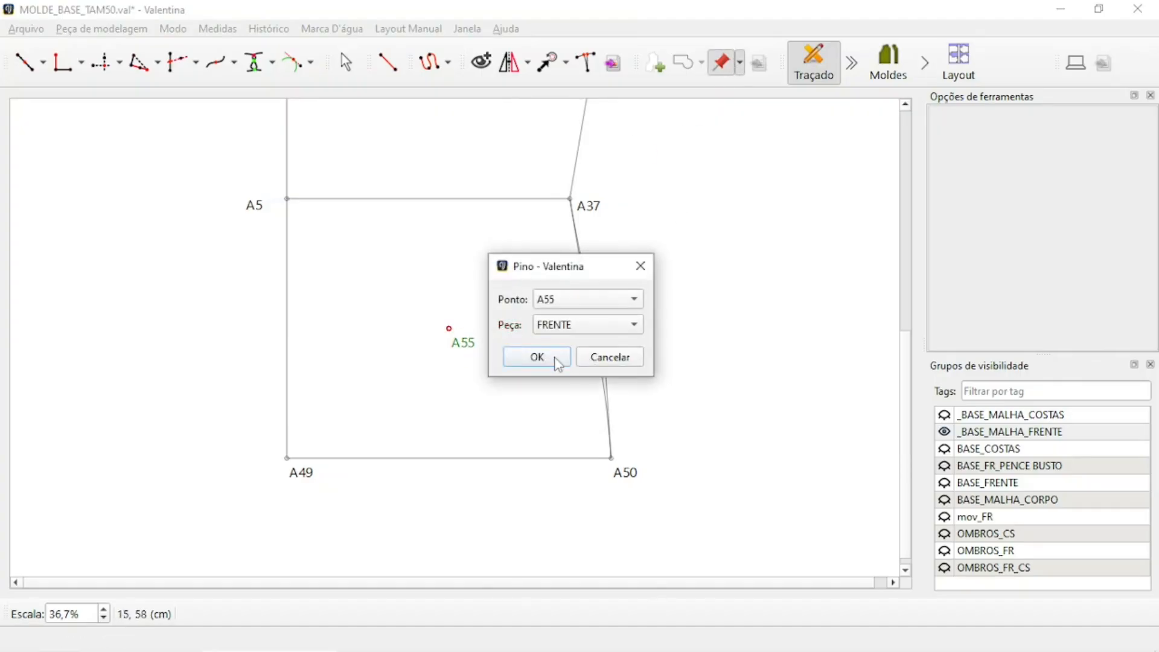
{"action": "left_click", "coordinate": [556, 363]}
Examine the outlines and dashed internal paths of the FRENTE and COSTAS pieces in Moldes mode
{"action": "left_click", "coordinate": [885, 69]}
{"action": "scroll", "coordinate": [341, 456], "scroll_direction": "up", "scroll_amount": 5}
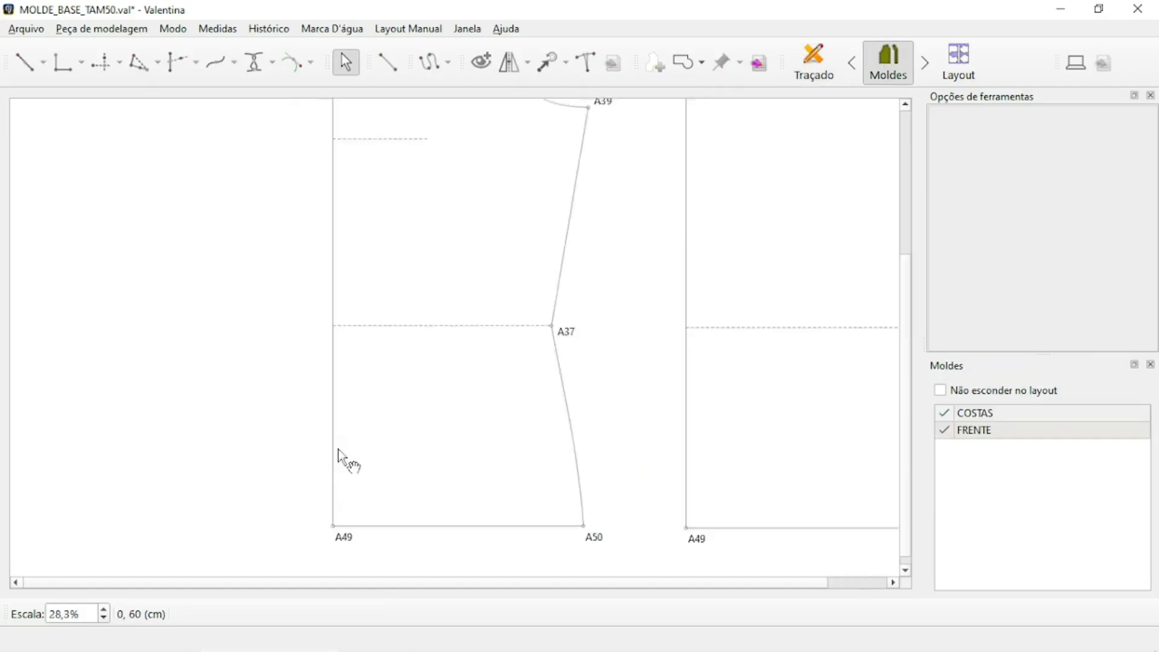
{"action": "scroll", "coordinate": [447, 415], "scroll_direction": "down", "scroll_amount": 4}
{"action": "scroll", "coordinate": [704, 383], "scroll_direction": "up", "scroll_amount": 4}
{"action": "scroll", "coordinate": [639, 419], "scroll_direction": "down", "scroll_amount": 5}
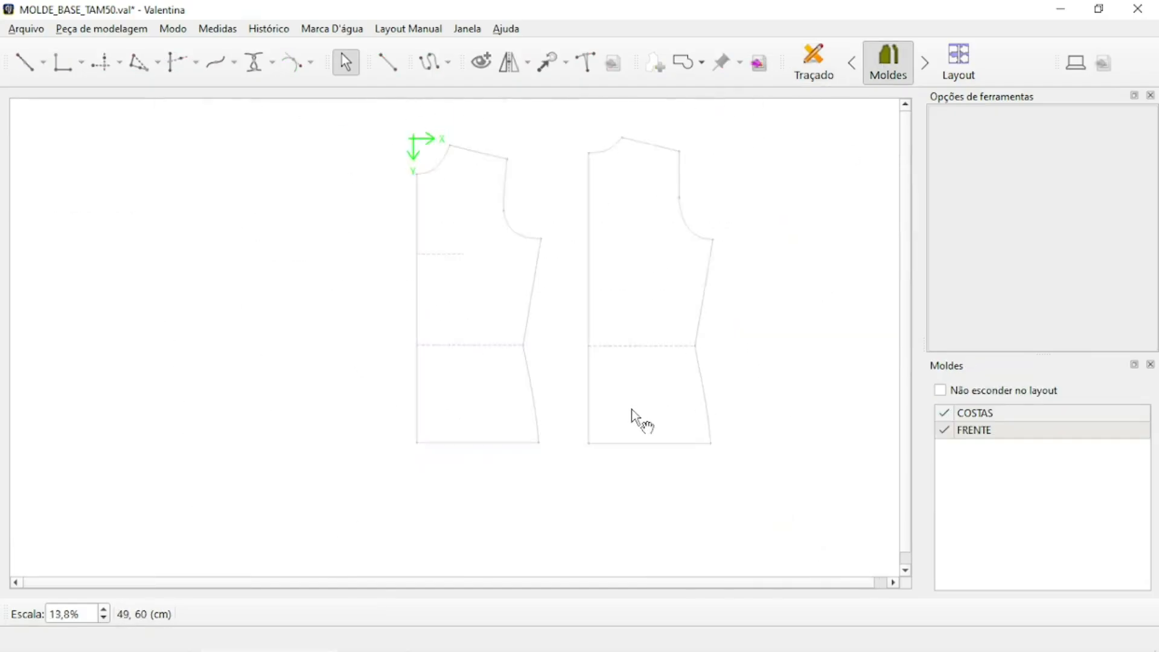
{"action": "scroll", "coordinate": [596, 254], "scroll_direction": "up", "scroll_amount": 1}
{"action": "scroll", "coordinate": [640, 244], "scroll_direction": "down", "scroll_amount": 1}
{"action": "scroll", "coordinate": [713, 233], "scroll_direction": "up", "scroll_amount": 1}
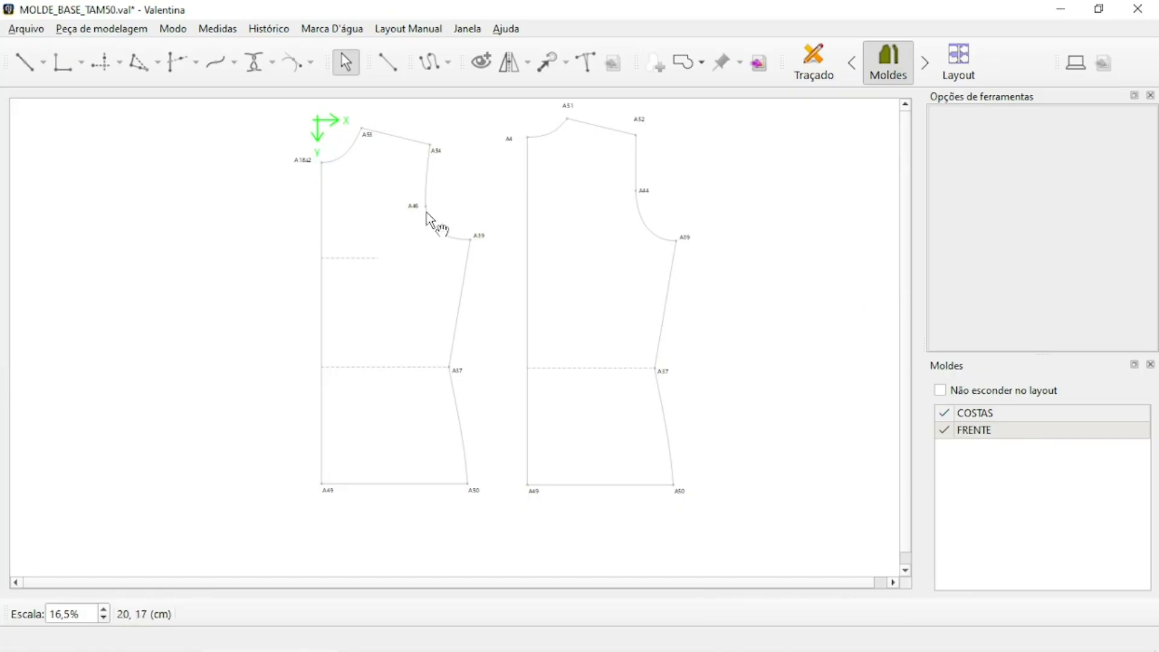
Add an internal V notch (Marcação V interna) at armhole point A46 of the FRENTE piece
{"action": "scroll", "coordinate": [433, 237], "scroll_direction": "up", "scroll_amount": 4}
{"action": "scroll", "coordinate": [436, 239], "scroll_direction": "up", "scroll_amount": 3}
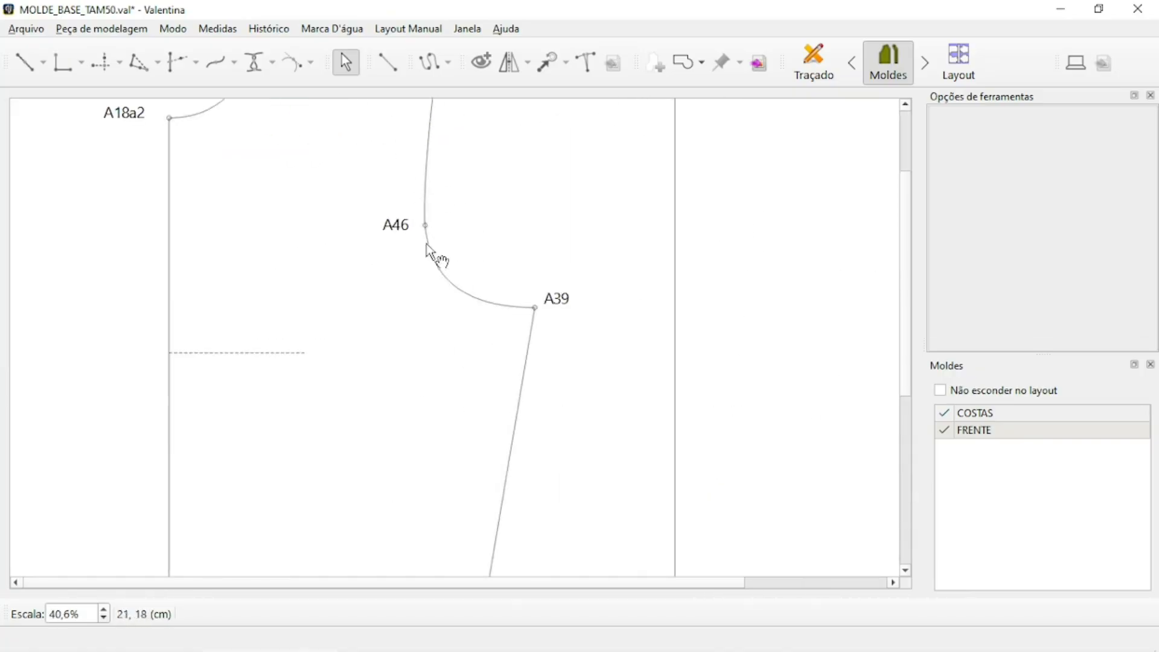
{"action": "right_click", "coordinate": [401, 225]}
{"action": "mouse_move", "coordinate": [479, 256]}
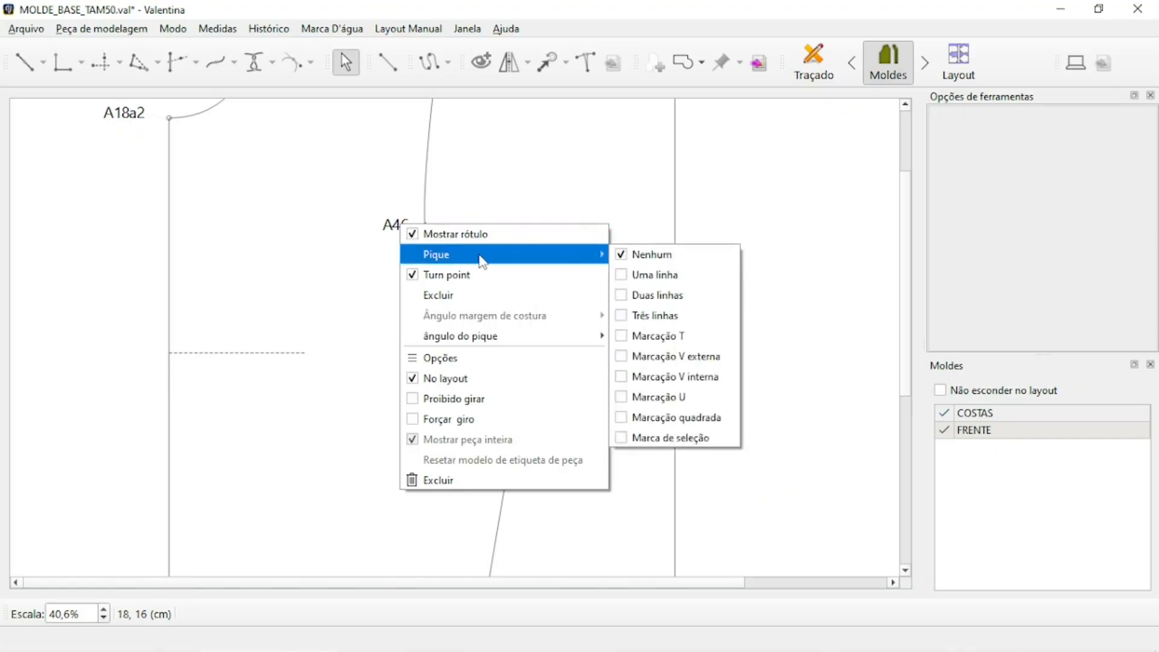
{"action": "left_click", "coordinate": [697, 377]}
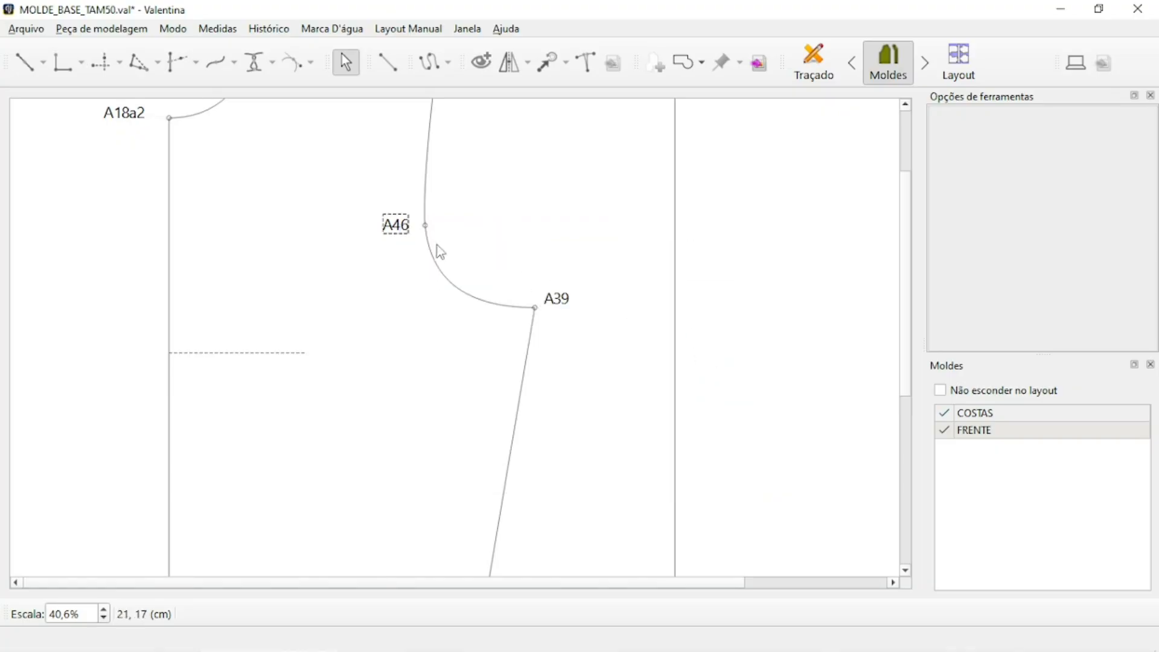
Add a single-line notch (Uma linha) at waist point A37 of the FRENTE piece
{"action": "scroll", "coordinate": [440, 251], "scroll_direction": "down", "scroll_amount": 7}
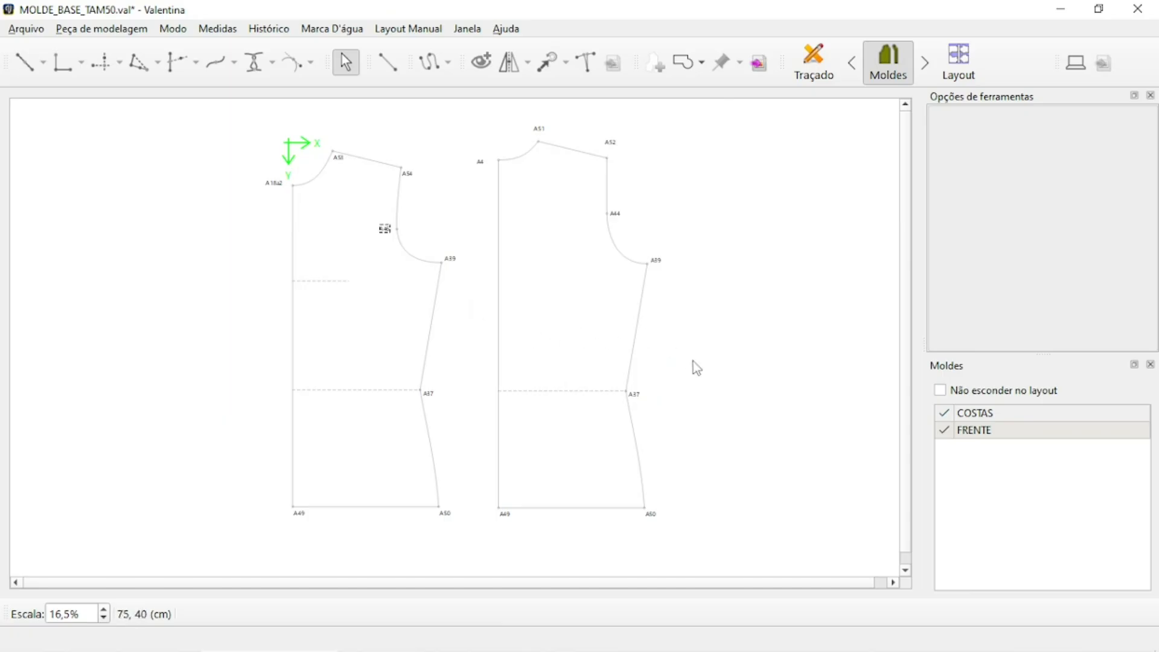
{"action": "scroll", "coordinate": [577, 527], "scroll_direction": "up", "scroll_amount": 3}
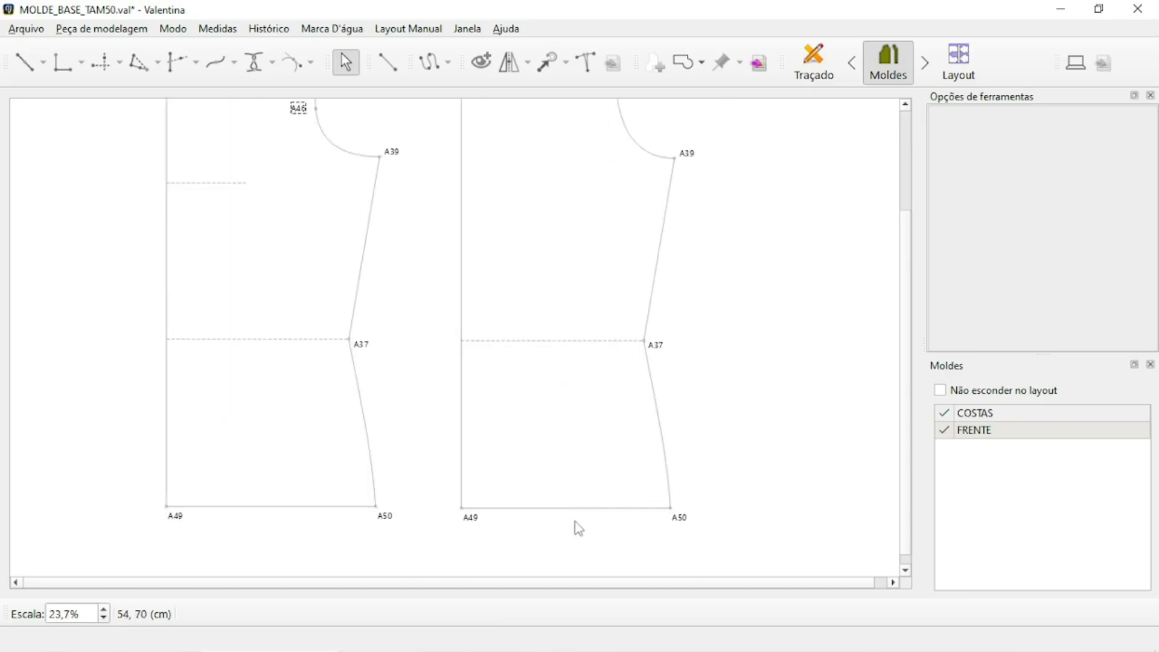
{"action": "right_click", "coordinate": [363, 352]}
{"action": "mouse_move", "coordinate": [401, 377]}
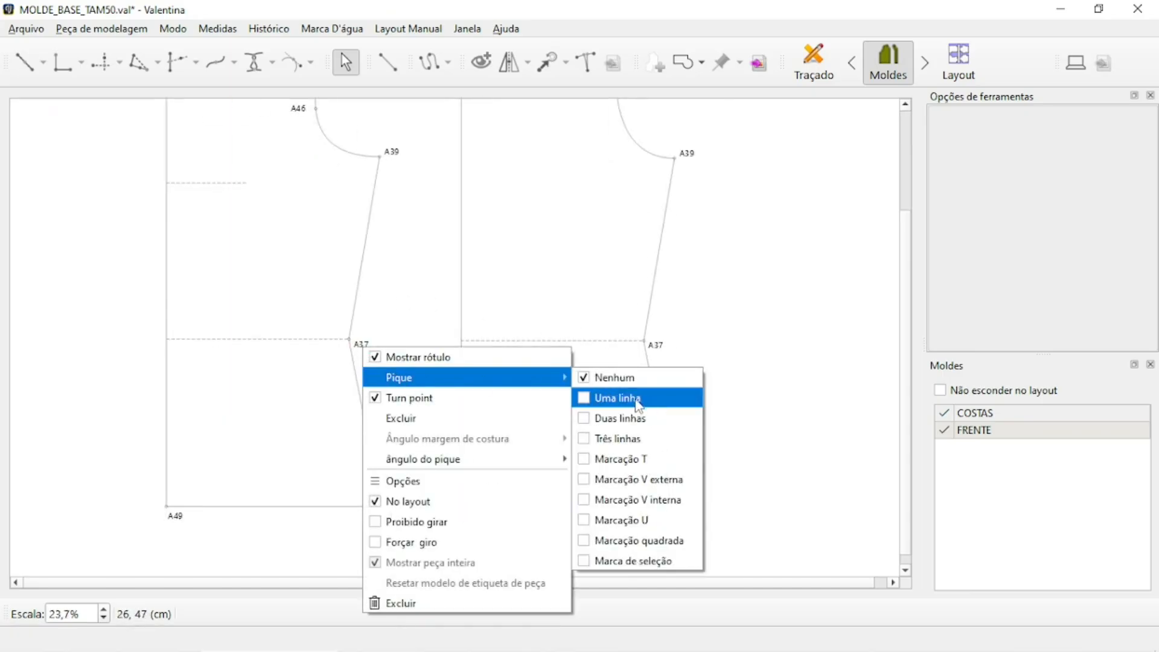
{"action": "left_click", "coordinate": [637, 400]}
Add a single-line notch (Uma linha) at waist point A37 of the COSTAS piece
{"action": "right_click", "coordinate": [653, 348]}
{"action": "mouse_move", "coordinate": [709, 379]}
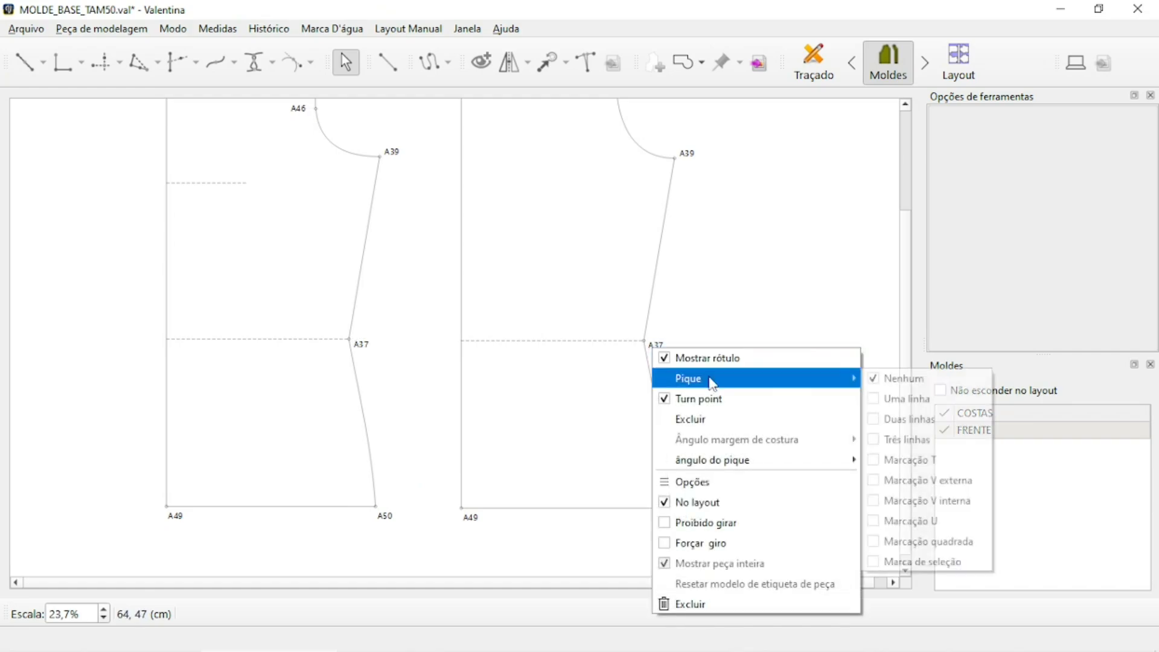
{"action": "left_click", "coordinate": [901, 400]}
{"action": "scroll", "coordinate": [555, 320], "scroll_direction": "down", "scroll_amount": 3}
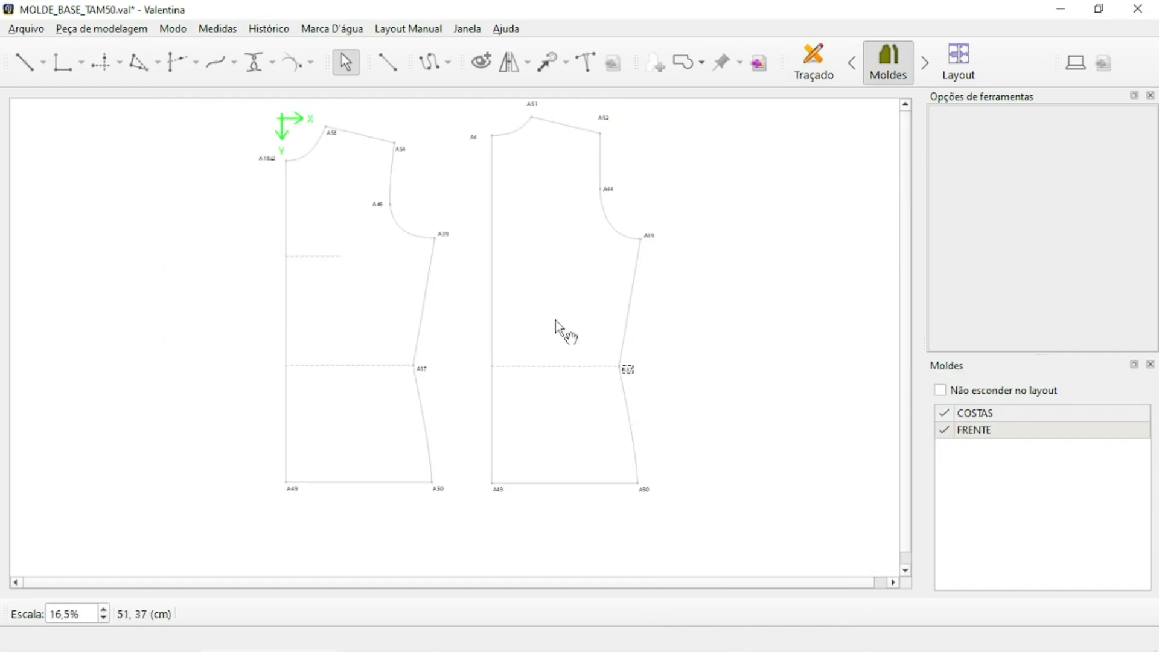
Review the main path list in the FRENTE piece's options, comparing the notch marks at A46 and A37 with the drawing
{"action": "scroll", "coordinate": [550, 239], "scroll_direction": "down", "scroll_amount": 2}
{"action": "scroll", "coordinate": [551, 239], "scroll_direction": "up", "scroll_amount": 2}
{"action": "scroll", "coordinate": [580, 248], "scroll_direction": "down", "scroll_amount": 1}
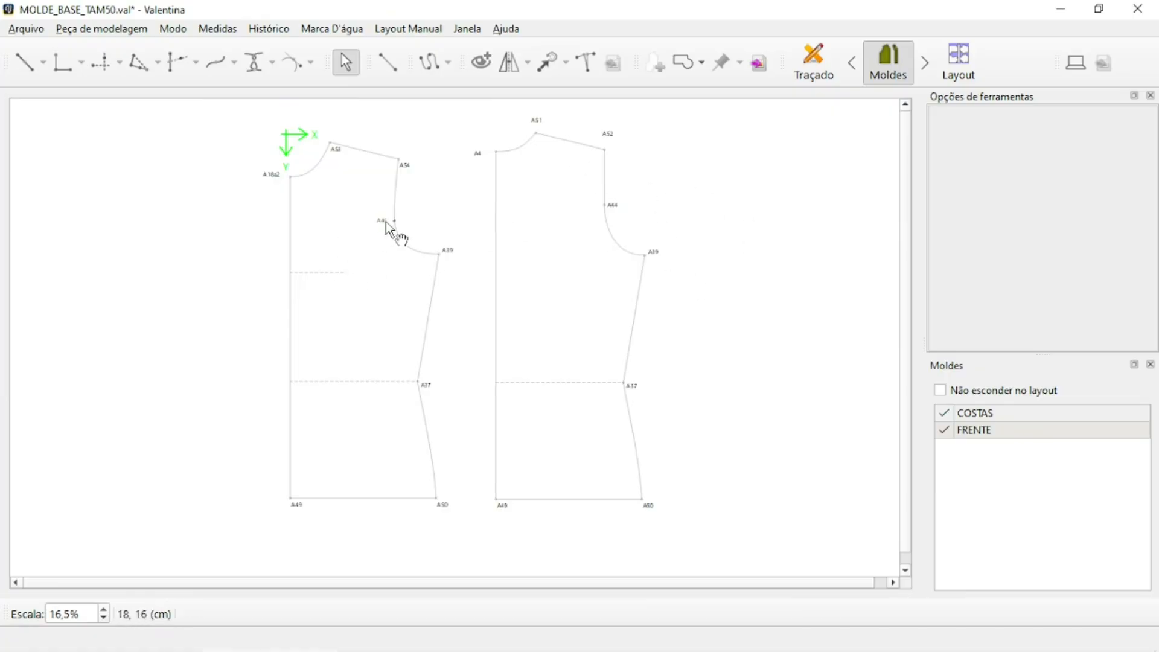
{"action": "right_click", "coordinate": [362, 241]}
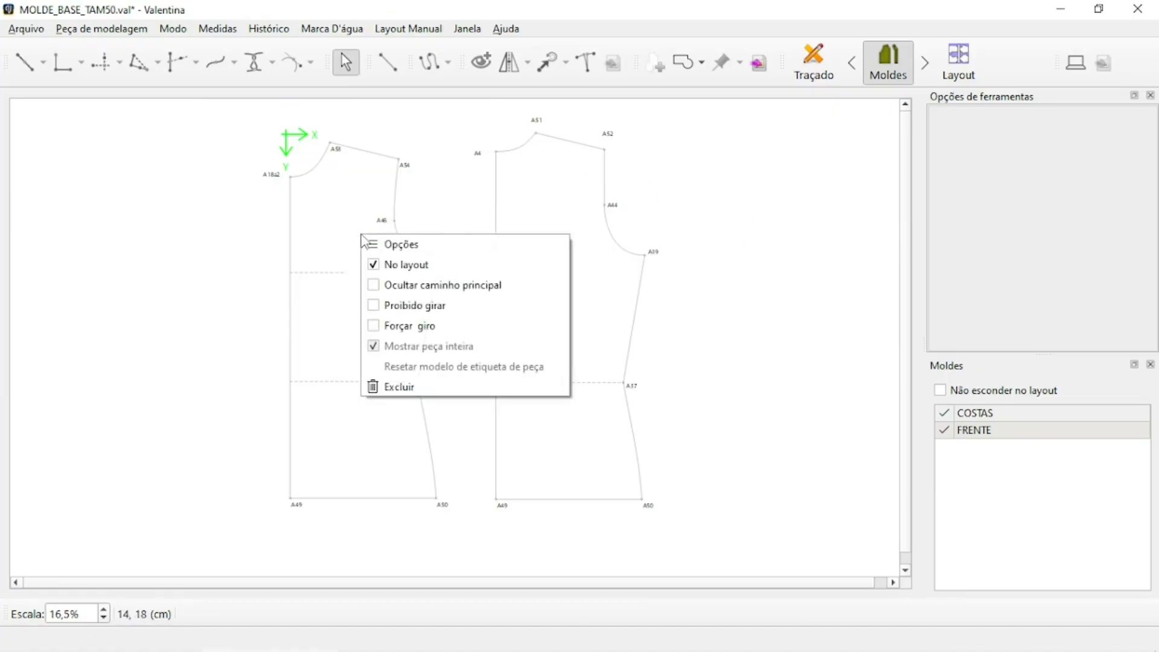
{"action": "left_click", "coordinate": [398, 246]}
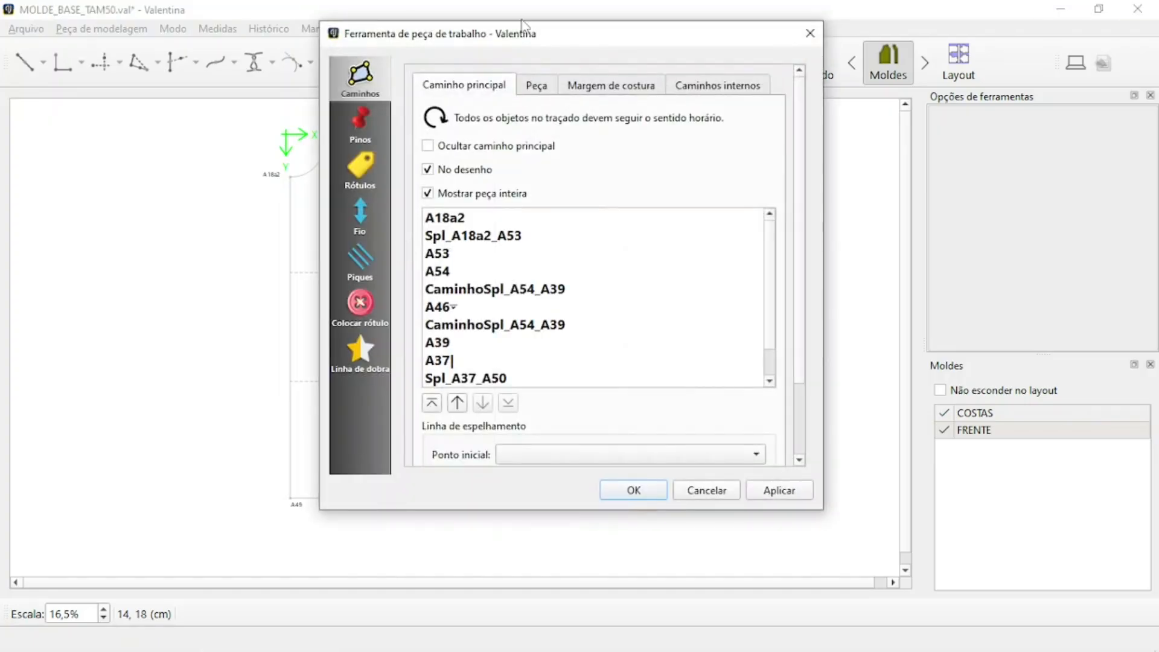
{"action": "left_click_drag", "start_coordinate": [522, 25], "coordinate": [696, 67]}
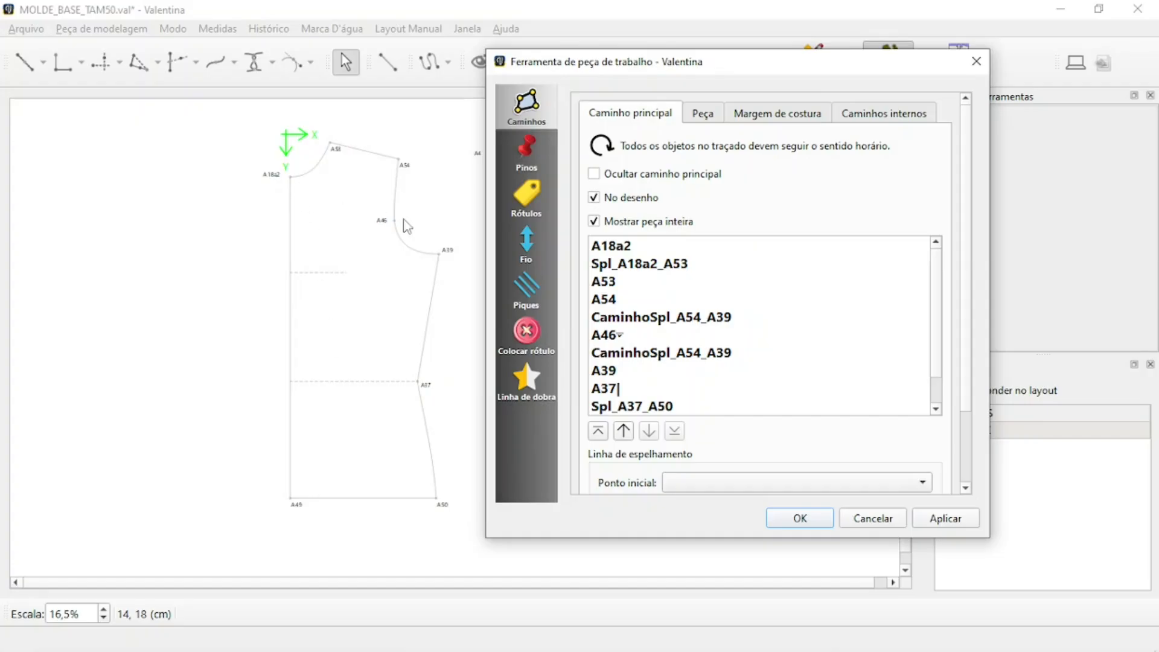
{"action": "left_click", "coordinate": [874, 519]}
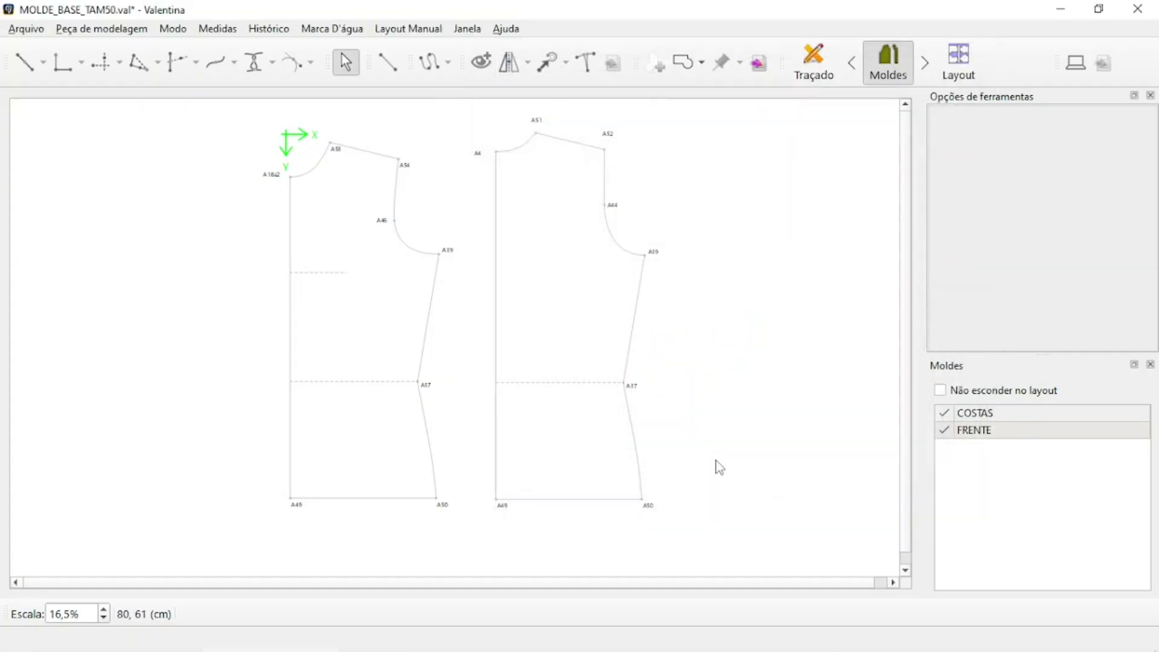
Enable a 0.8 cm seam allowance around the FRENTE piece and apply it
{"action": "scroll", "coordinate": [681, 414], "scroll_direction": "up", "scroll_amount": 1}
{"action": "scroll", "coordinate": [683, 408], "scroll_direction": "up", "scroll_amount": 1}
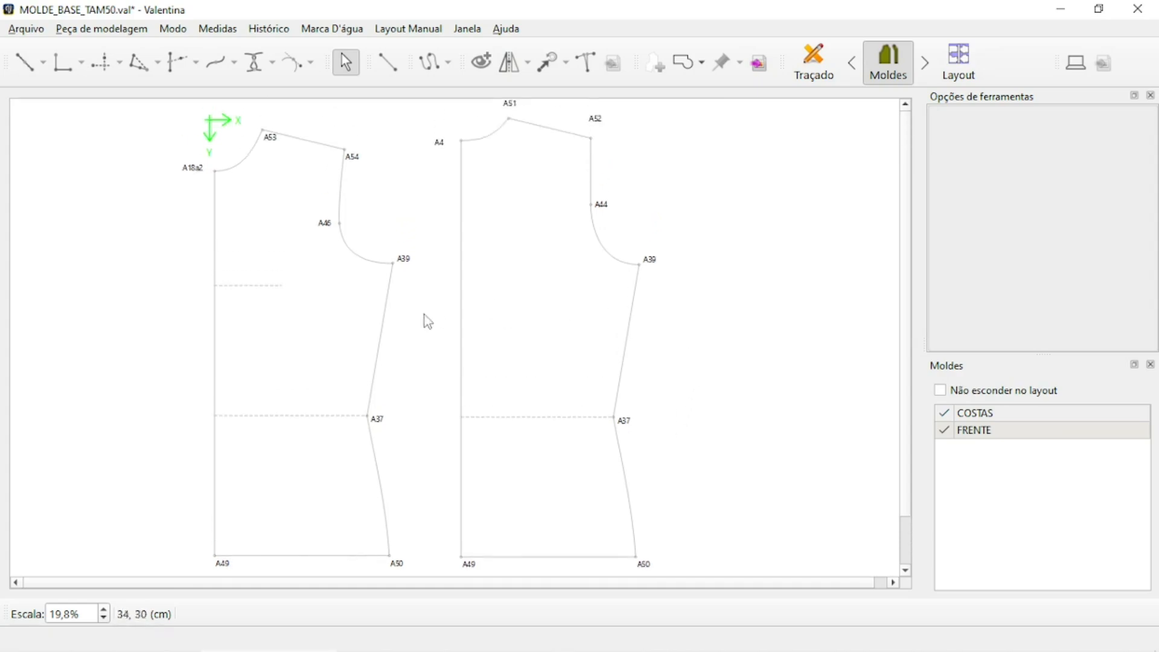
{"action": "right_click", "coordinate": [278, 264]}
{"action": "left_click", "coordinate": [308, 270]}
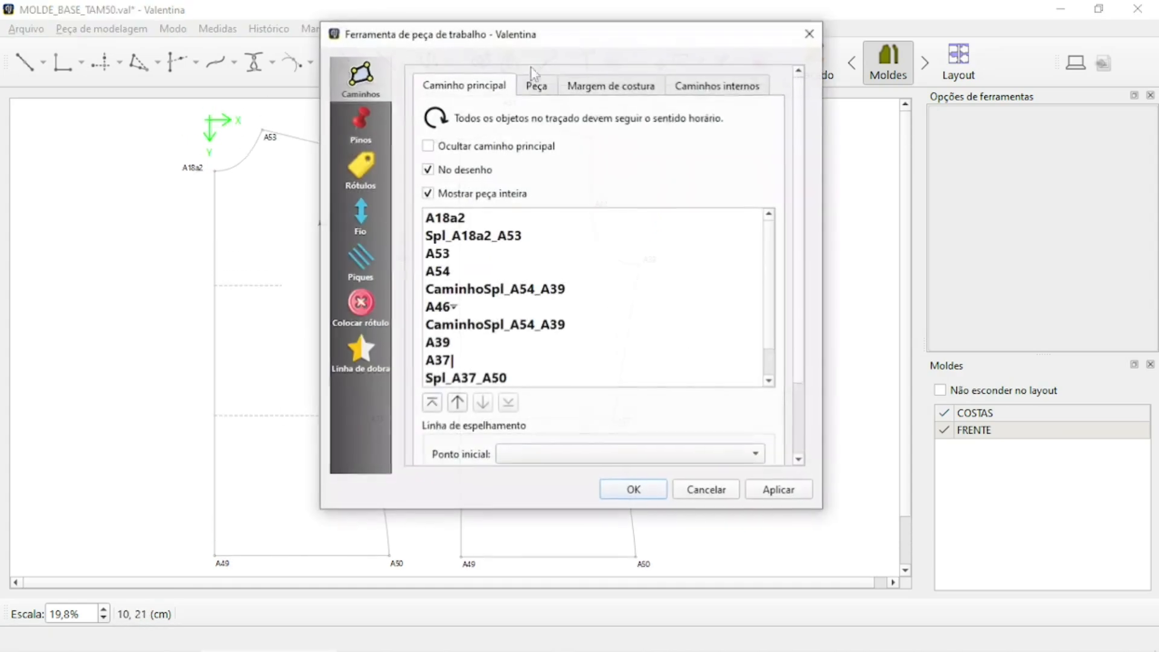
{"action": "left_click_drag", "start_coordinate": [547, 33], "coordinate": [658, 73]}
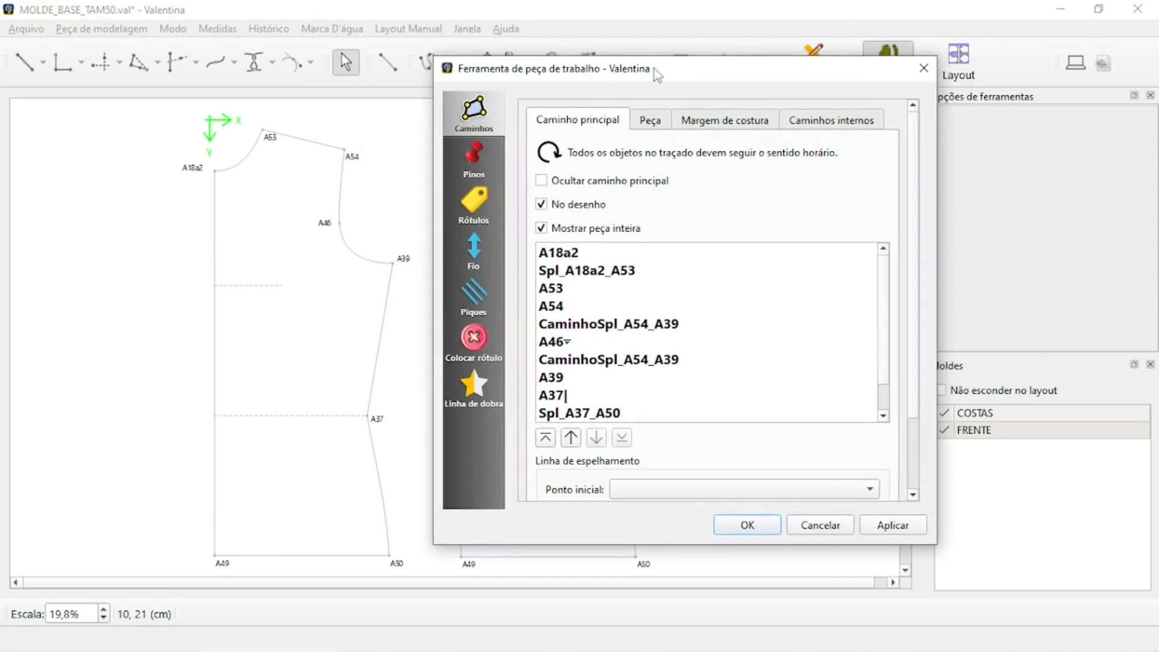
{"action": "left_click", "coordinate": [727, 126]}
{"action": "left_click", "coordinate": [541, 149]}
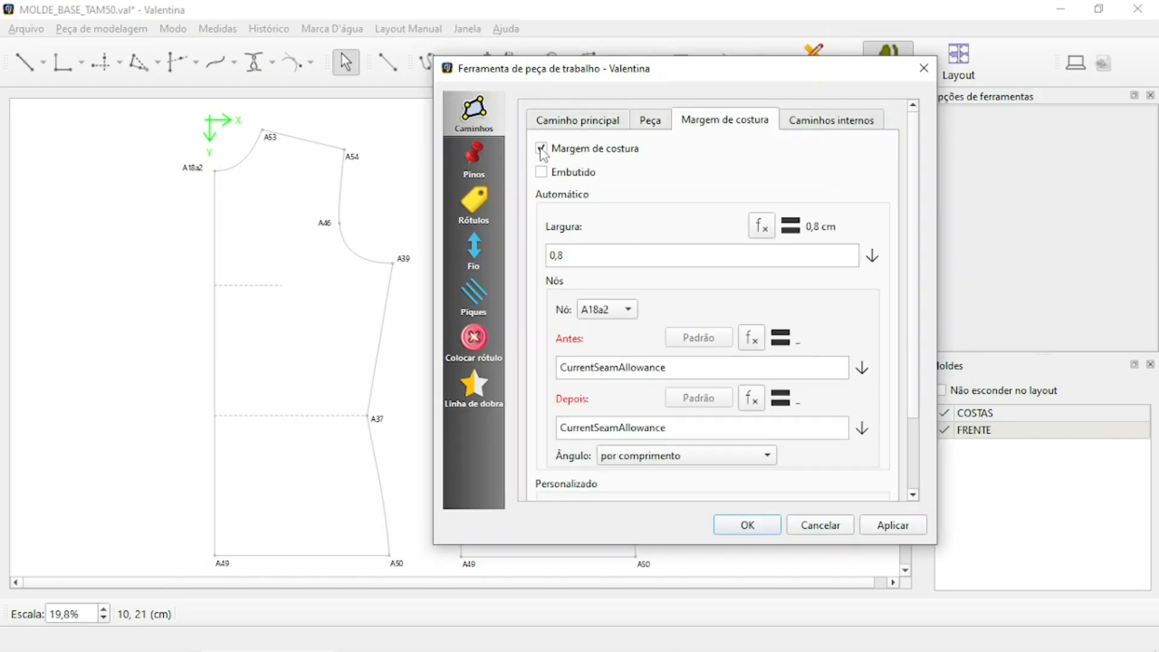
{"action": "left_click", "coordinate": [891, 526]}
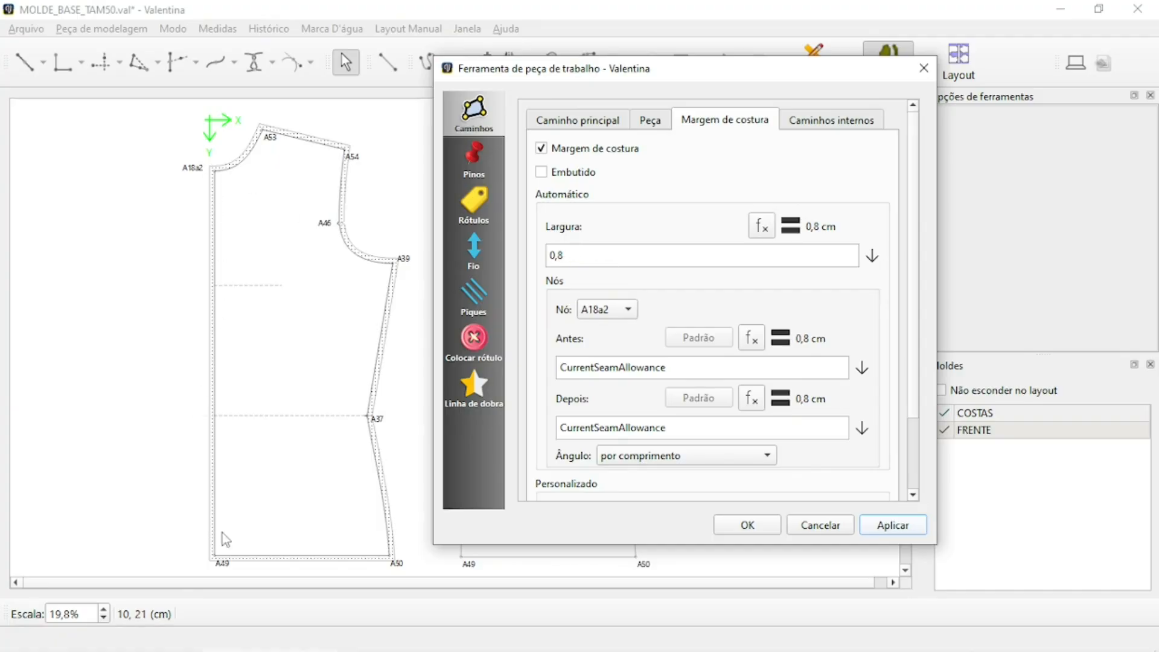
Set the seam allowance before node A18a2 to 0 on the FRENTE piece and apply it
{"action": "double_click", "coordinate": [556, 368]}
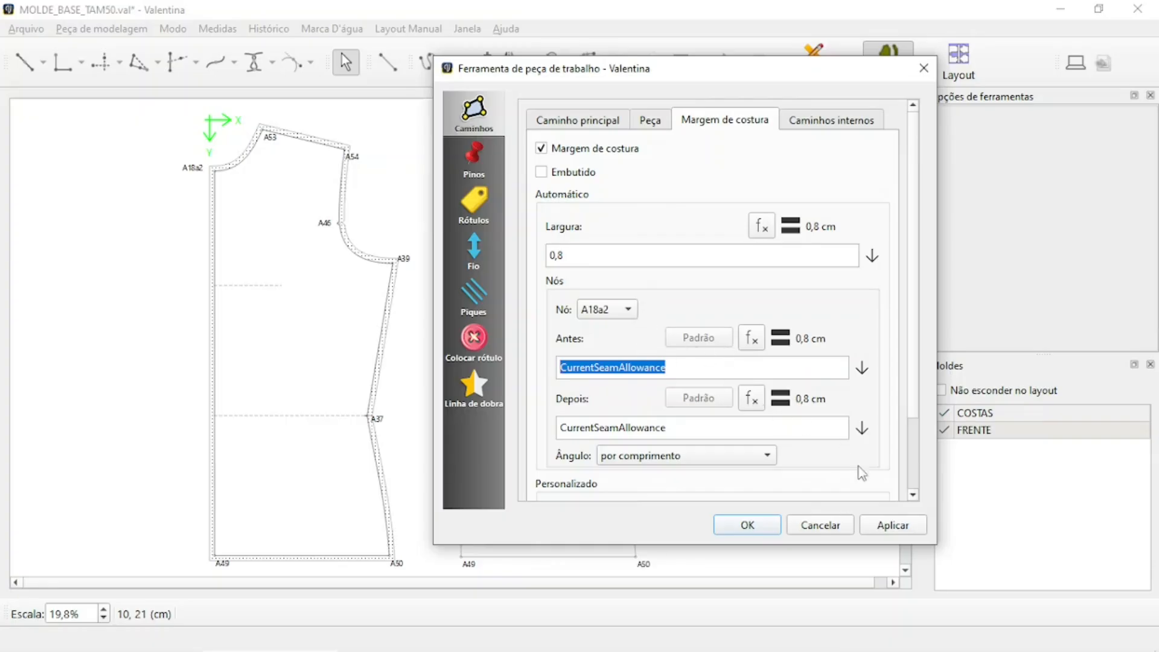
{"action": "type", "text": "0"}
{"action": "left_click", "coordinate": [901, 530]}
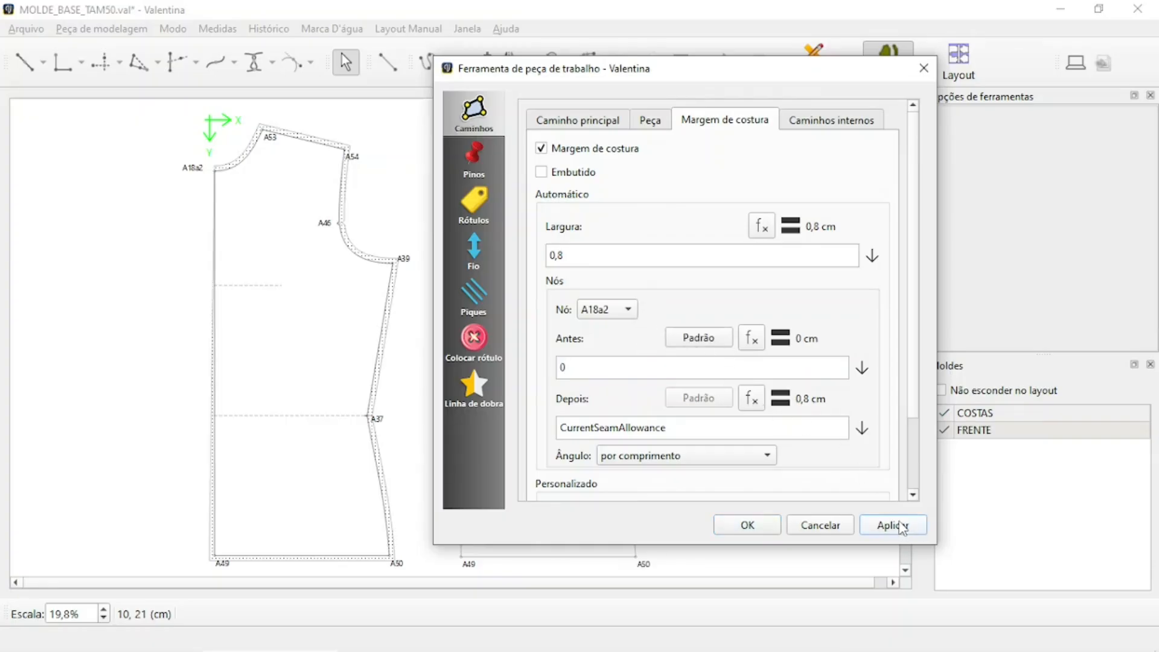
Set the seam allowance after node A18a2 to 0 on the FRENTE piece and apply it
{"action": "left_click", "coordinate": [628, 309]}
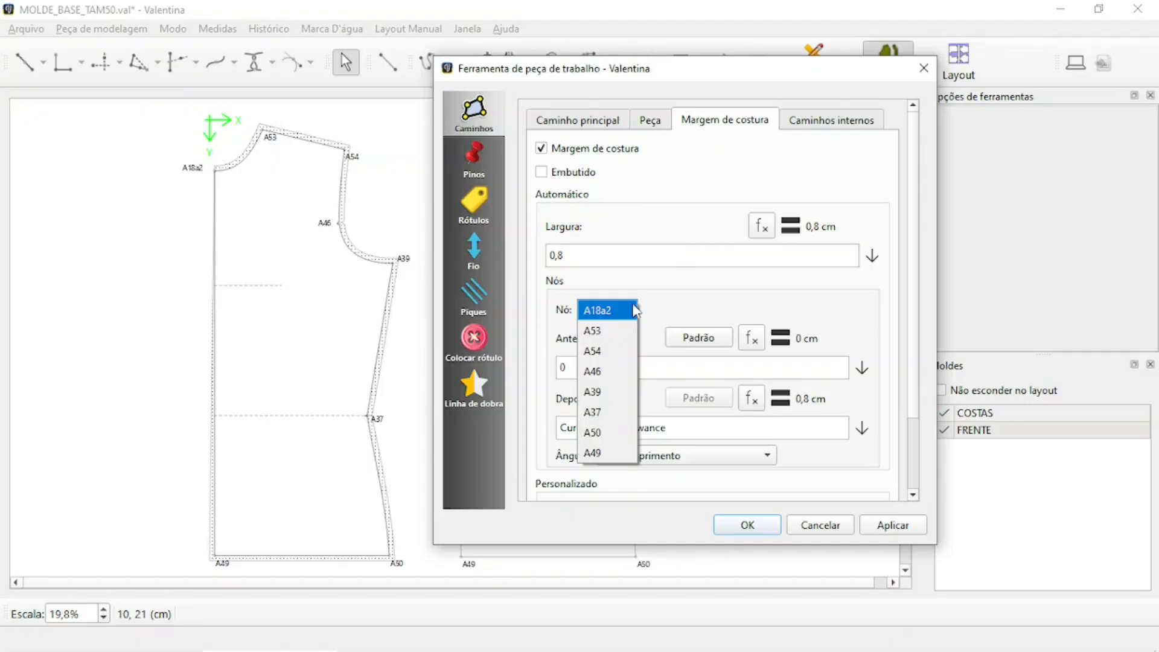
{"action": "left_click", "coordinate": [699, 303]}
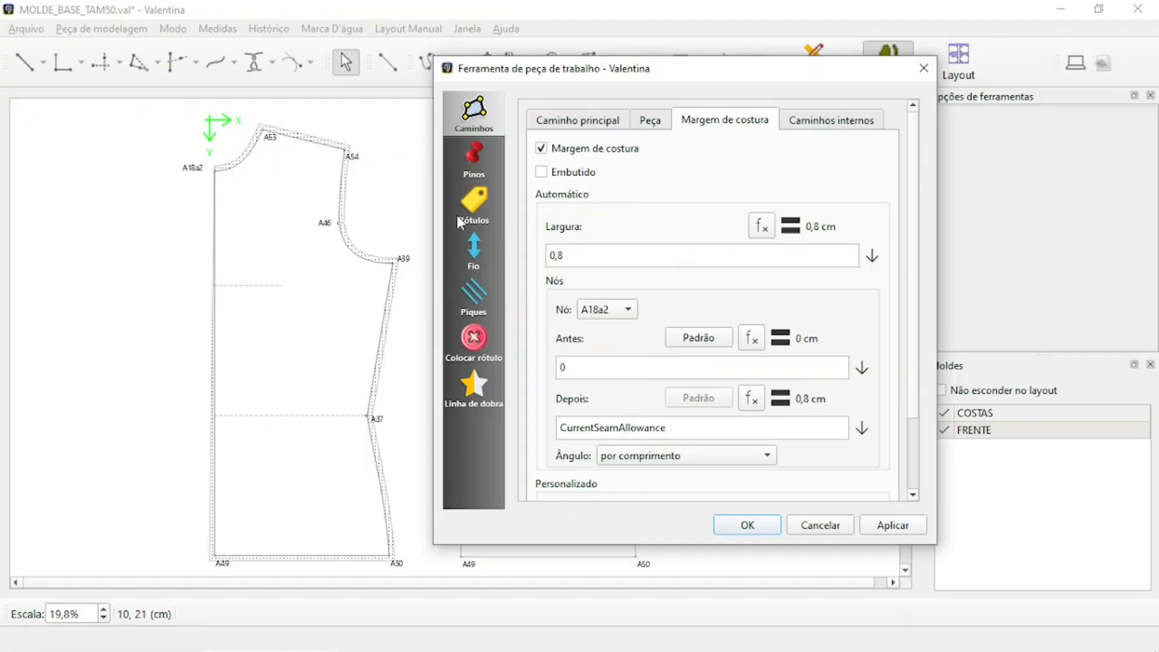
{"action": "left_click", "coordinate": [626, 315]}
{"action": "left_click", "coordinate": [622, 313]}
{"action": "double_click", "coordinate": [680, 424]}
{"action": "key", "text": "BackSpace"}
{"action": "type", "text": "0"}
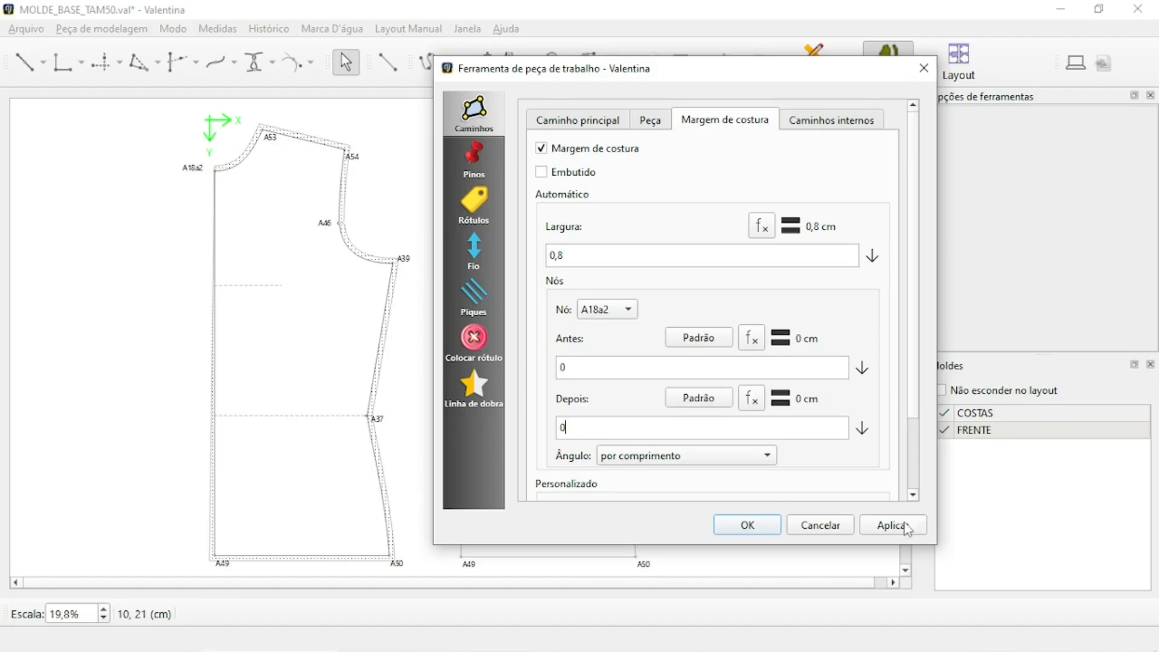
{"action": "left_click", "coordinate": [899, 526]}
Set the seam allowance before neckline node A53 to 0 on the FRENTE piece and apply it
{"action": "left_click", "coordinate": [627, 309]}
{"action": "left_click", "coordinate": [604, 331]}
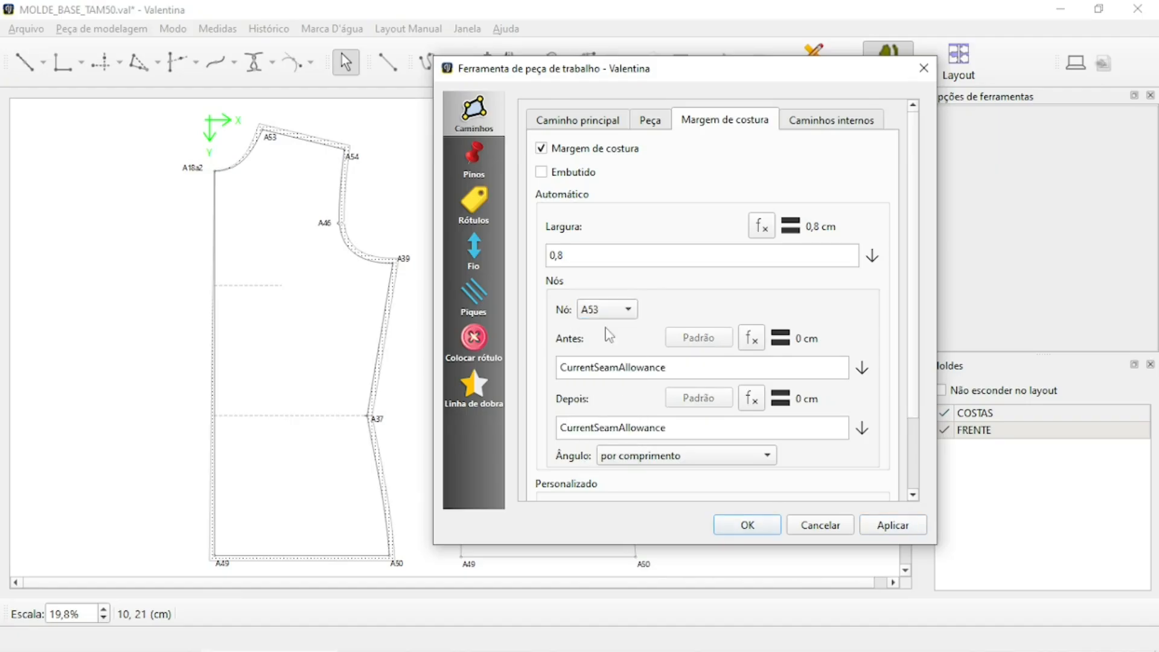
{"action": "double_click", "coordinate": [684, 366]}
{"action": "type", "text": "0"}
{"action": "left_click", "coordinate": [893, 525]}
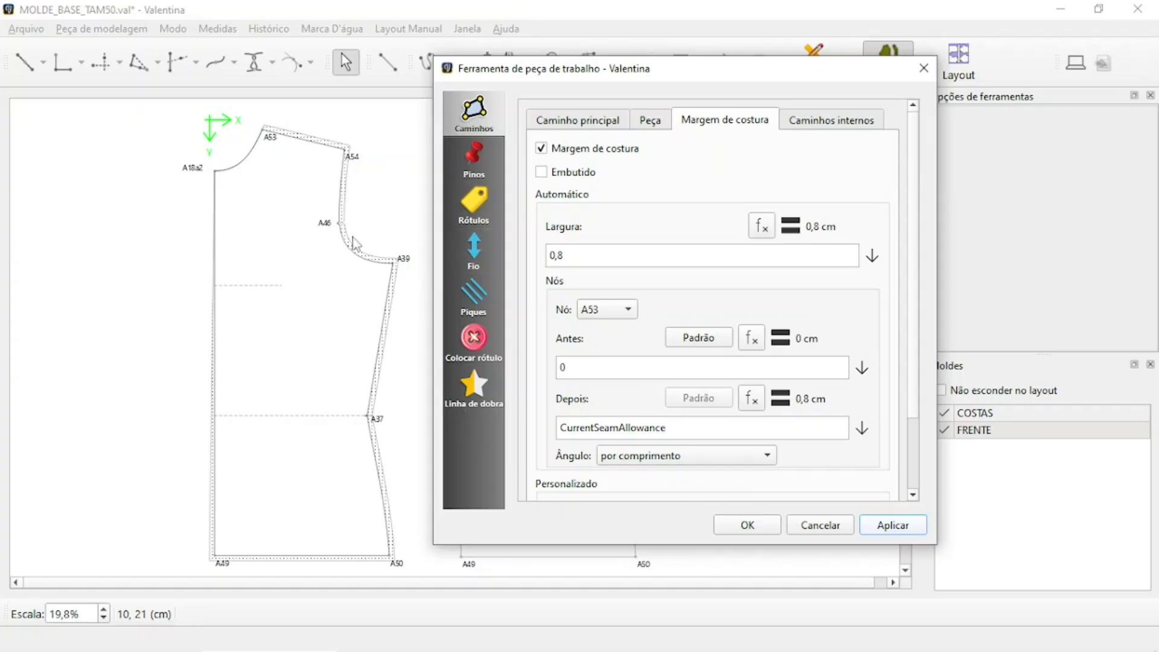
Set the seam allowance after shoulder node A54 to 0 on the FRENTE piece and apply it
{"action": "left_click", "coordinate": [621, 313]}
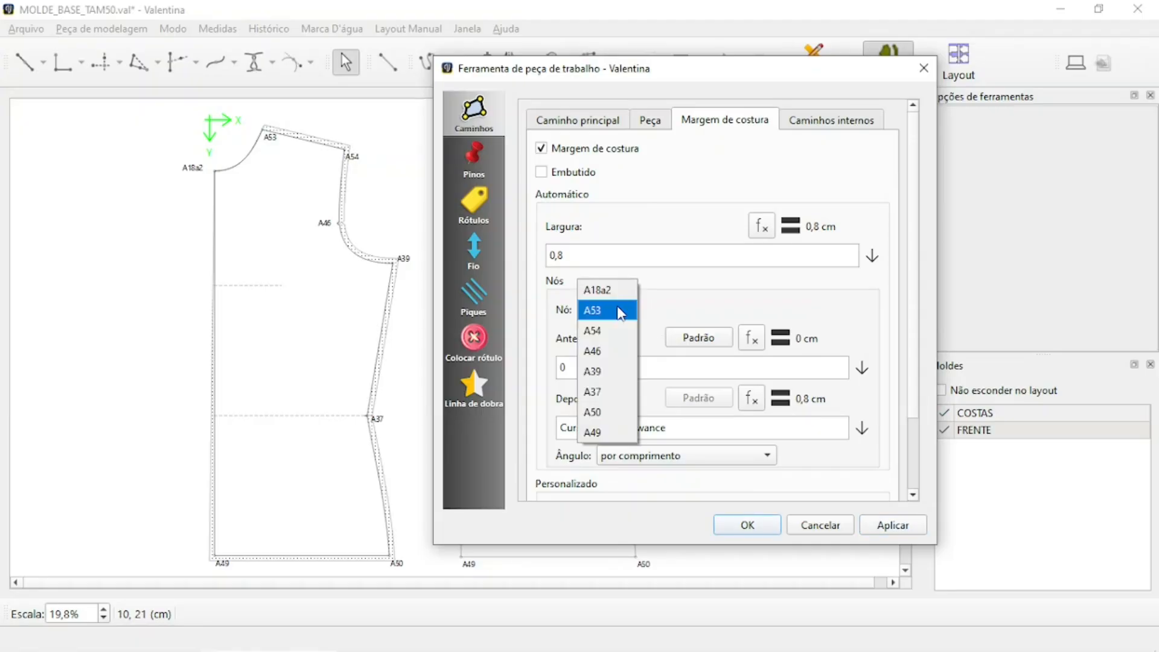
{"action": "left_click", "coordinate": [602, 329]}
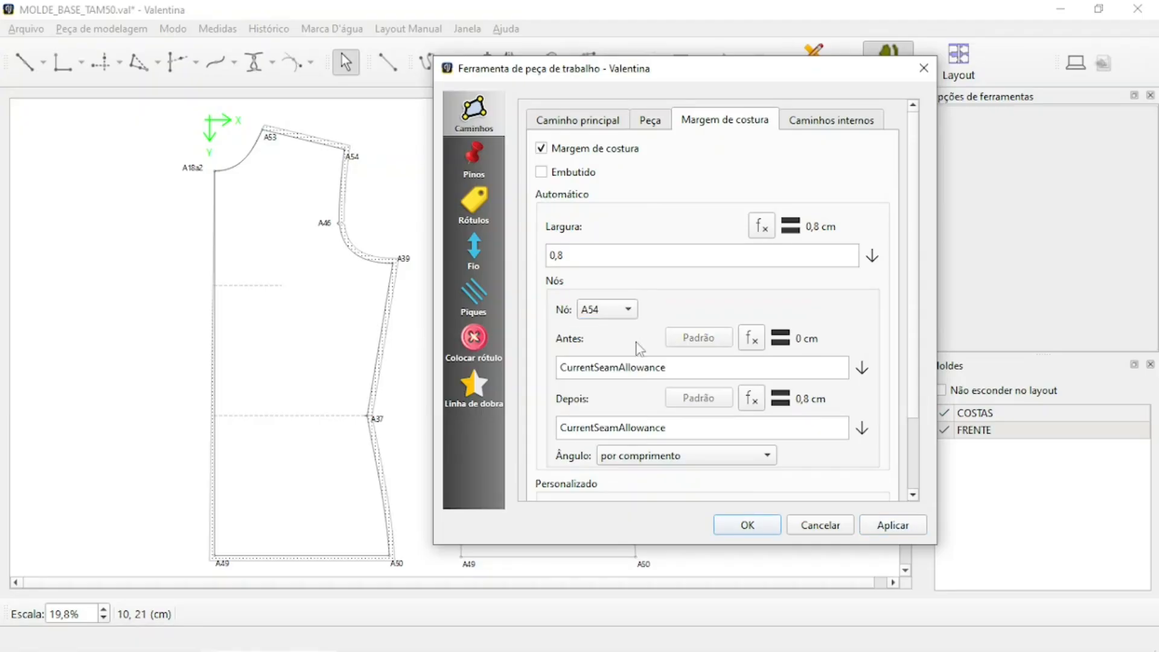
{"action": "double_click", "coordinate": [686, 421]}
{"action": "type", "text": "0"}
{"action": "left_click", "coordinate": [893, 525]}
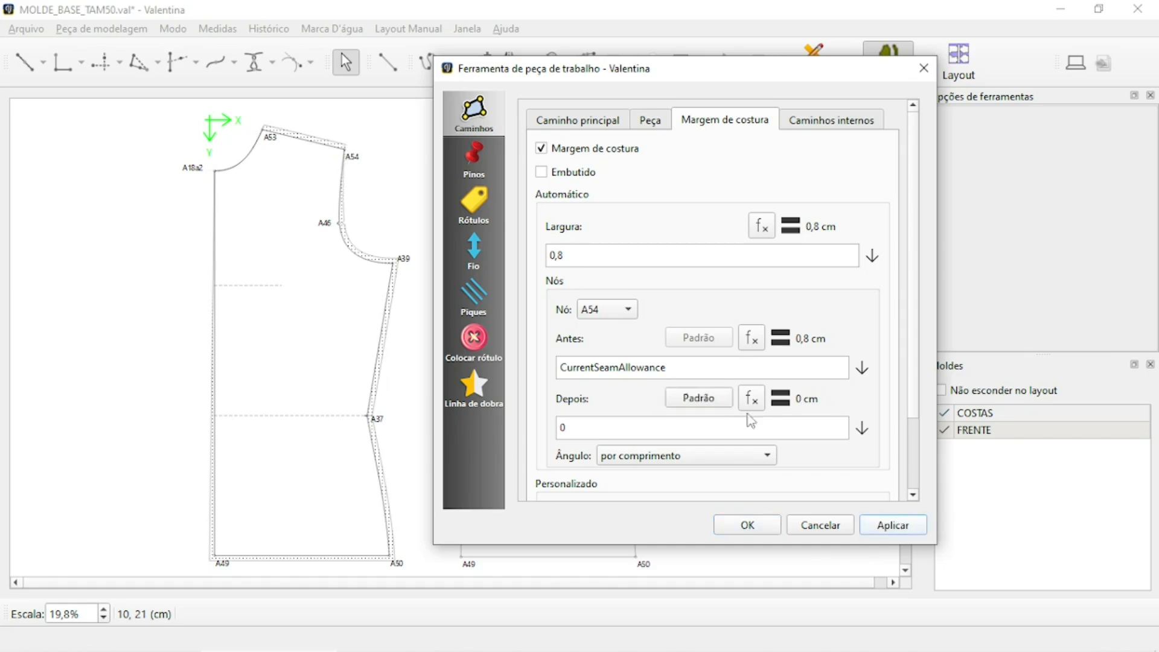
Set the seam allowance both before and after armhole node A46 to 0 on the FRENTE piece and apply it
{"action": "left_click", "coordinate": [622, 311]}
{"action": "left_click", "coordinate": [616, 331]}
{"action": "double_click", "coordinate": [687, 366]}
{"action": "type", "text": "0"}
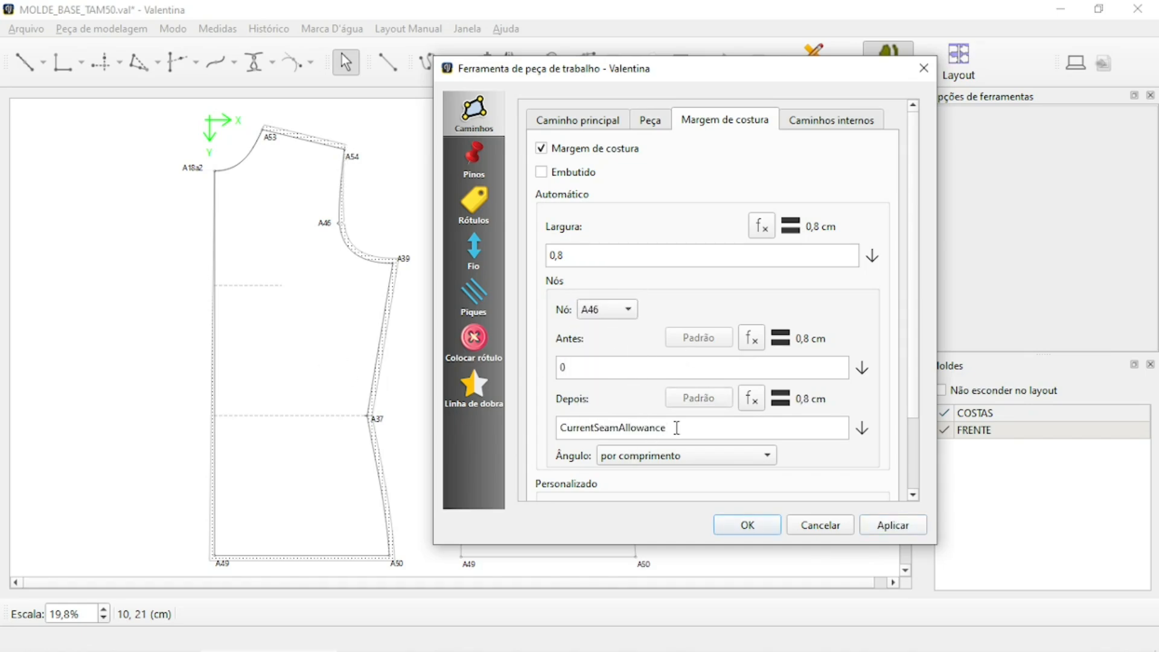
{"action": "double_click", "coordinate": [677, 428]}
{"action": "type", "text": "0"}
{"action": "left_click", "coordinate": [893, 524]}
Set the seam allowance before underarm node A39 to 0 on the FRENTE piece and apply it
{"action": "left_click", "coordinate": [619, 311]}
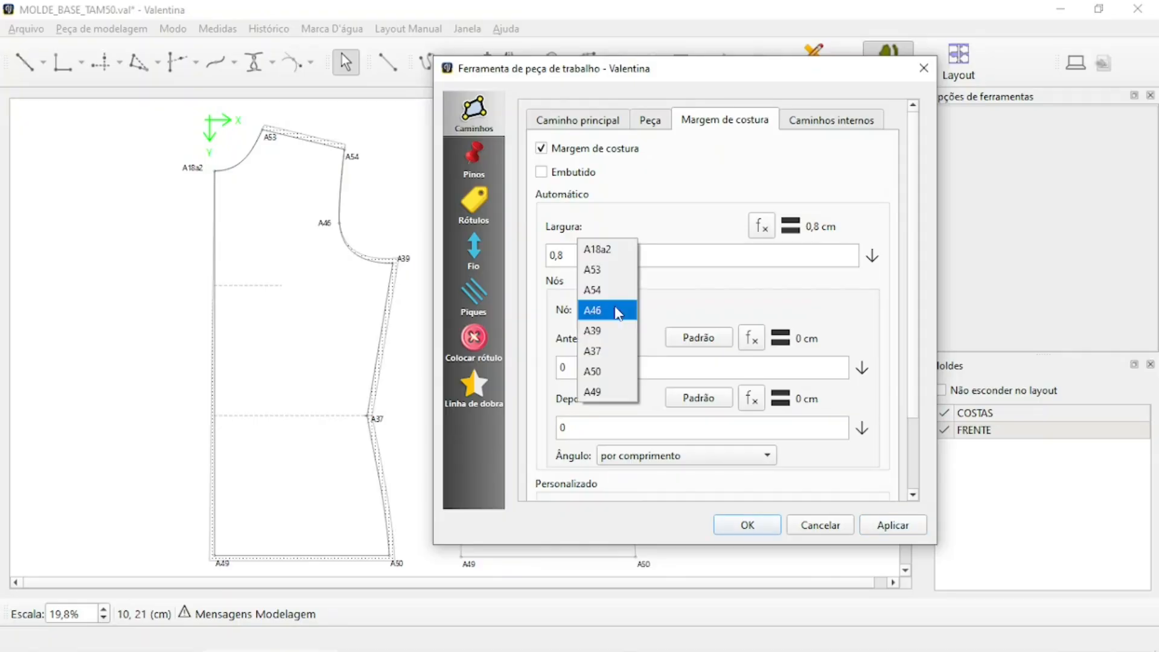
{"action": "left_click", "coordinate": [604, 331]}
{"action": "double_click", "coordinate": [687, 366]}
{"action": "type", "text": "0"}
{"action": "left_click", "coordinate": [892, 525]}
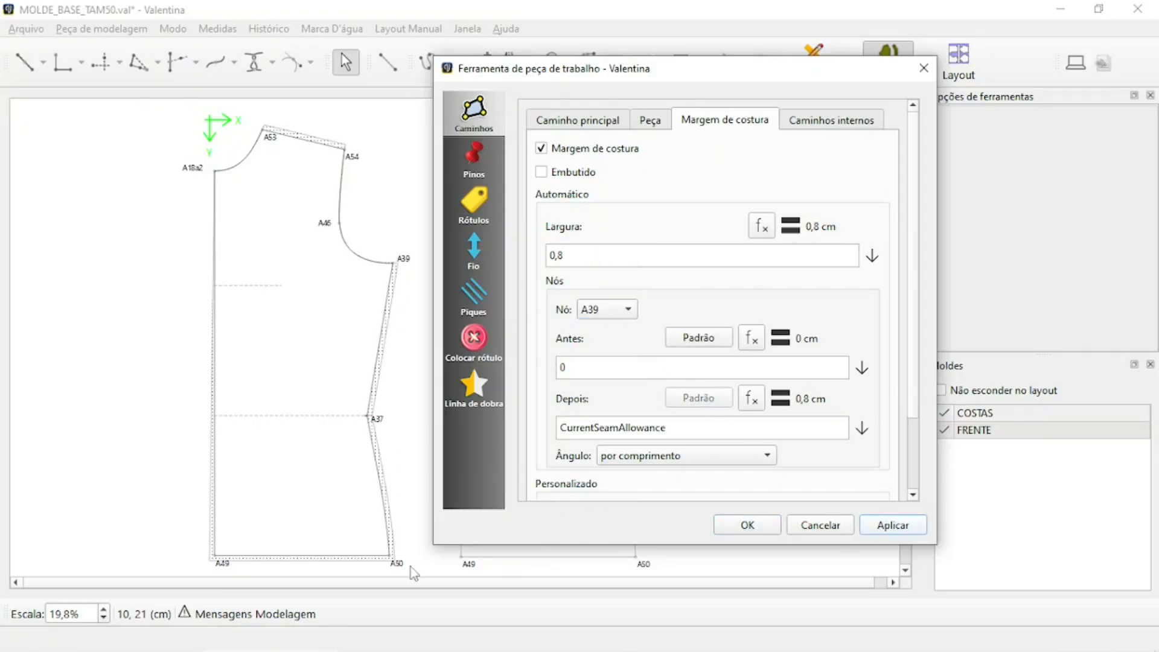
Set the seam allowance after hem node A50 to 0 on the FRENTE piece and apply it
{"action": "left_click", "coordinate": [631, 310]}
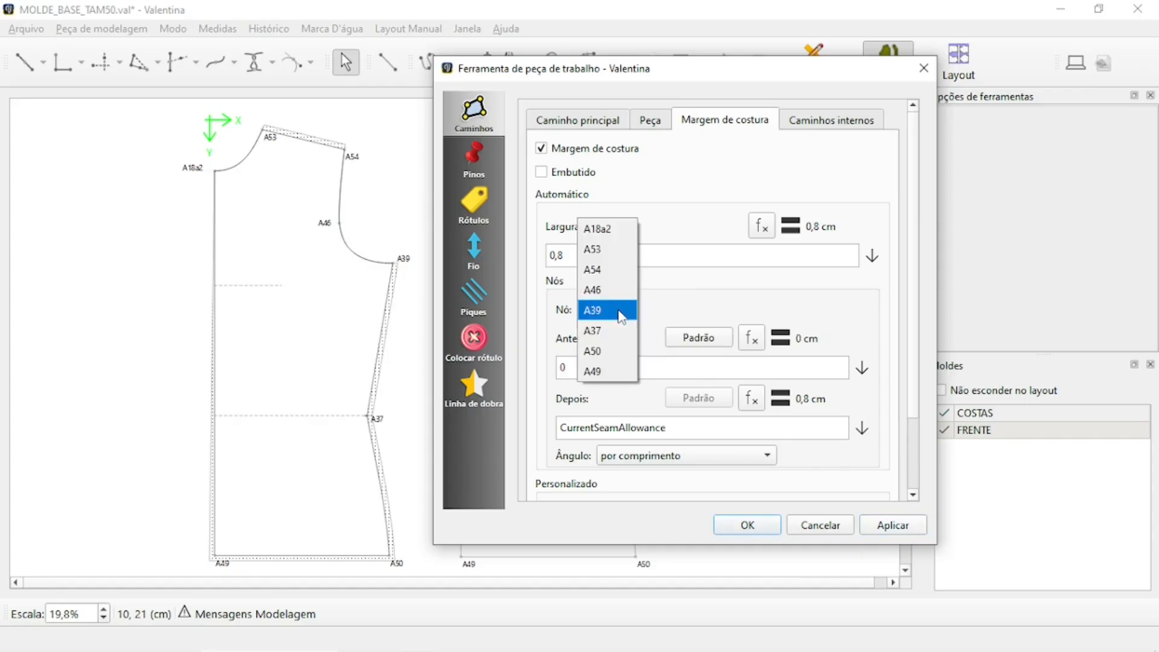
{"action": "left_click", "coordinate": [615, 354]}
{"action": "double_click", "coordinate": [689, 426]}
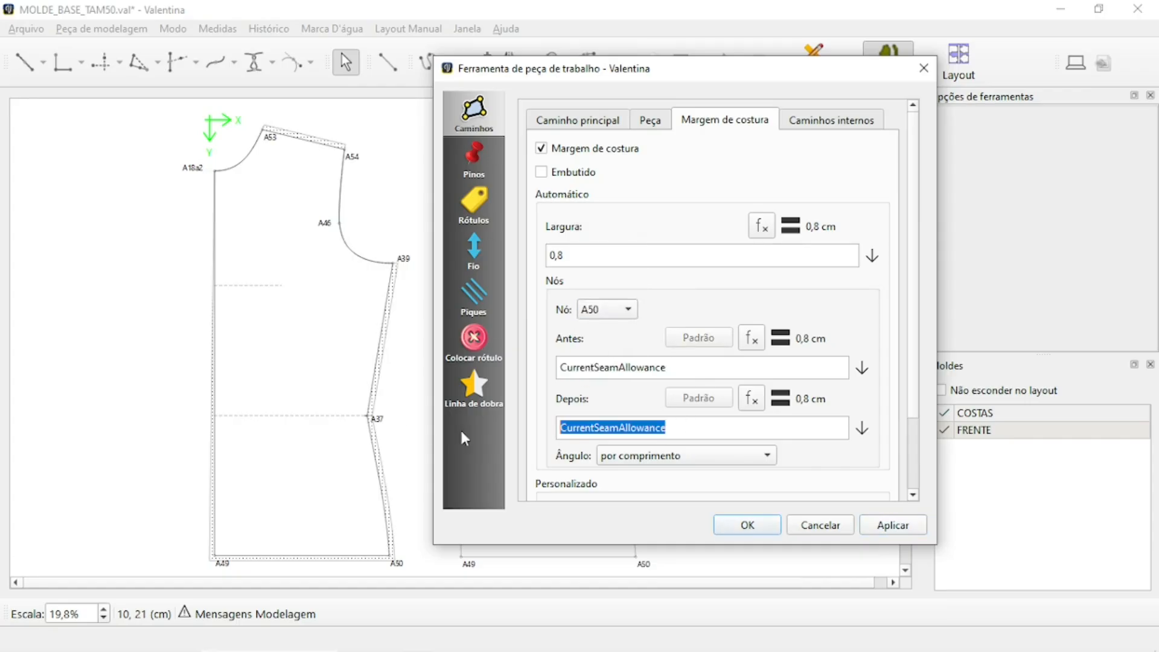
{"action": "type", "text": "0"}
{"action": "left_click", "coordinate": [885, 525]}
Set the seam allowance both before and after node A49 to 0 on the FRENTE piece and apply it
{"action": "left_click", "coordinate": [598, 310]}
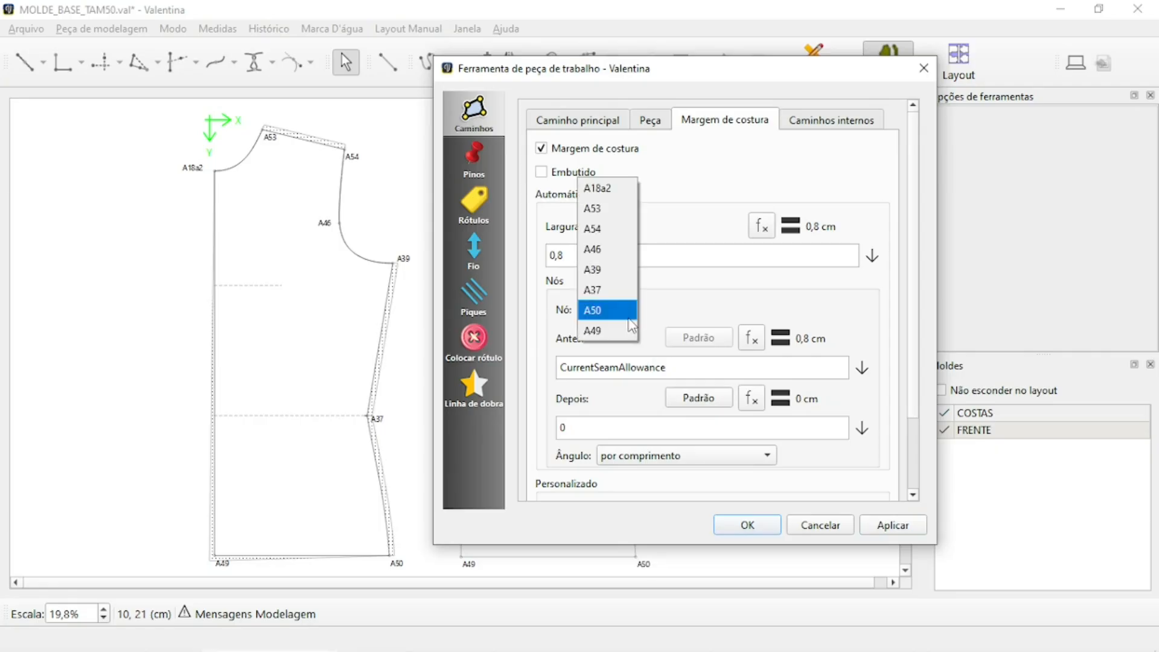
{"action": "left_click", "coordinate": [595, 334]}
{"action": "type", "text": "0"}
{"action": "double_click", "coordinate": [721, 367]}
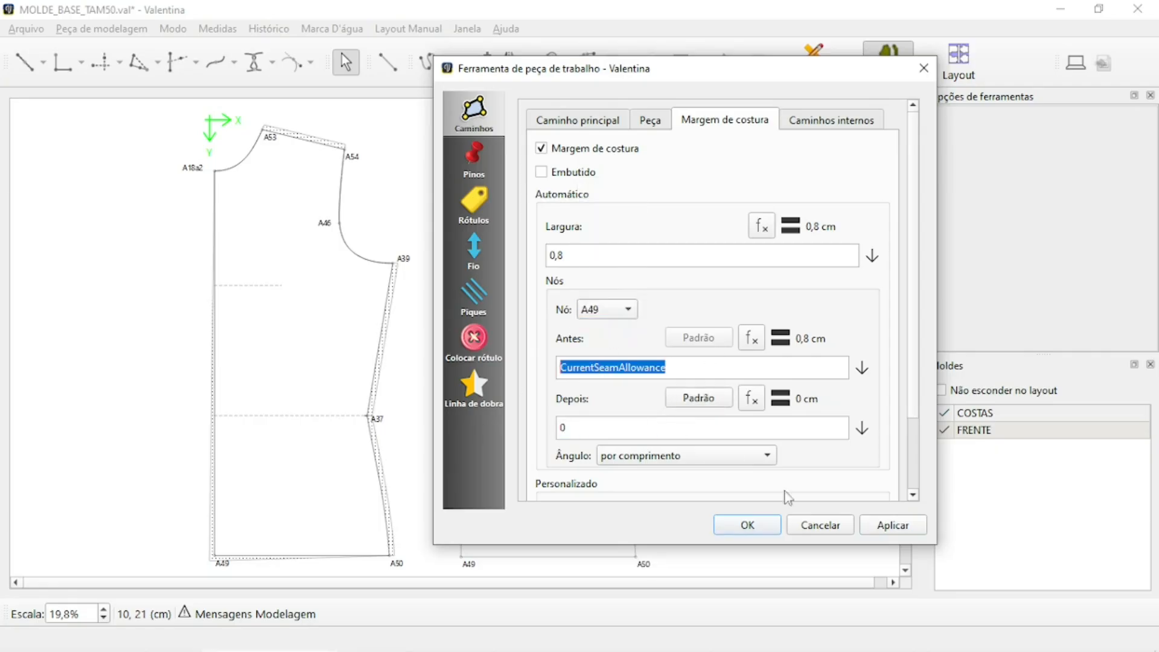
{"action": "type", "text": "0"}
{"action": "left_click", "coordinate": [893, 525]}
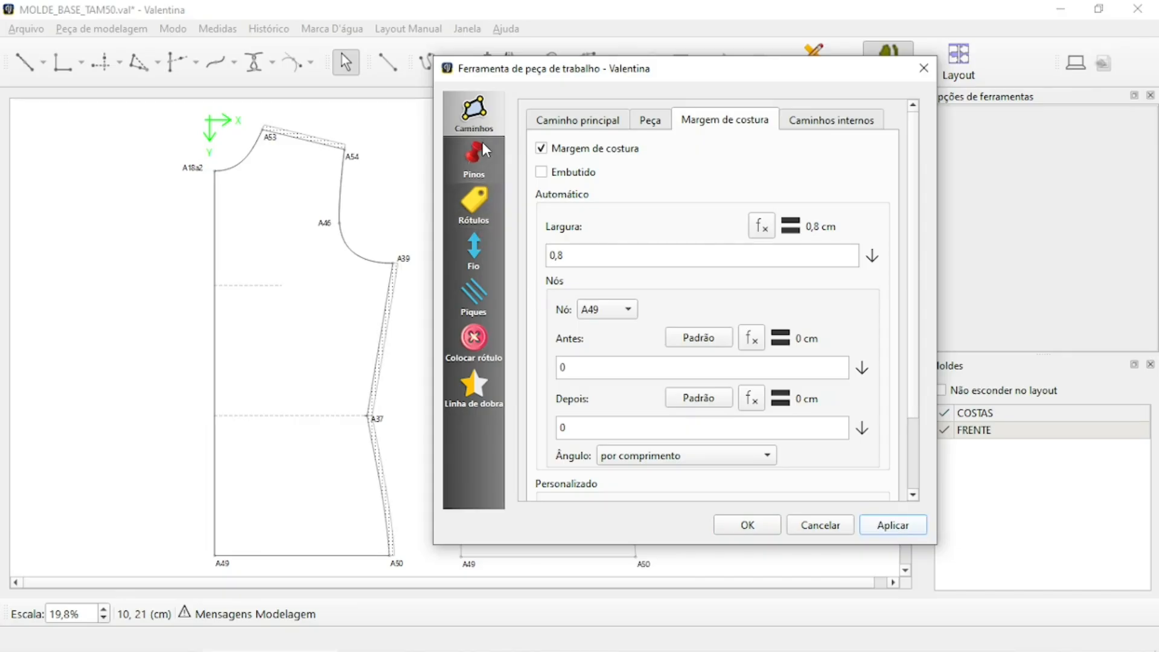
Open the label template editor from the FRENTE piece's label data
{"action": "left_click", "coordinate": [472, 201]}
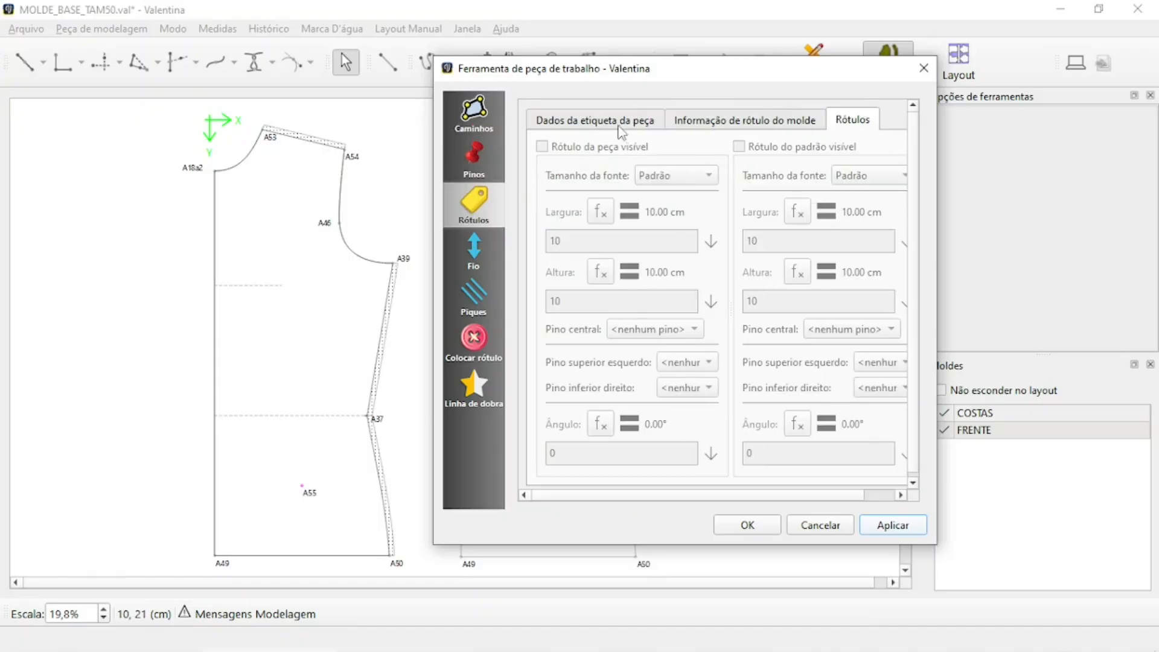
{"action": "left_click", "coordinate": [622, 124]}
{"action": "left_click", "coordinate": [659, 150]}
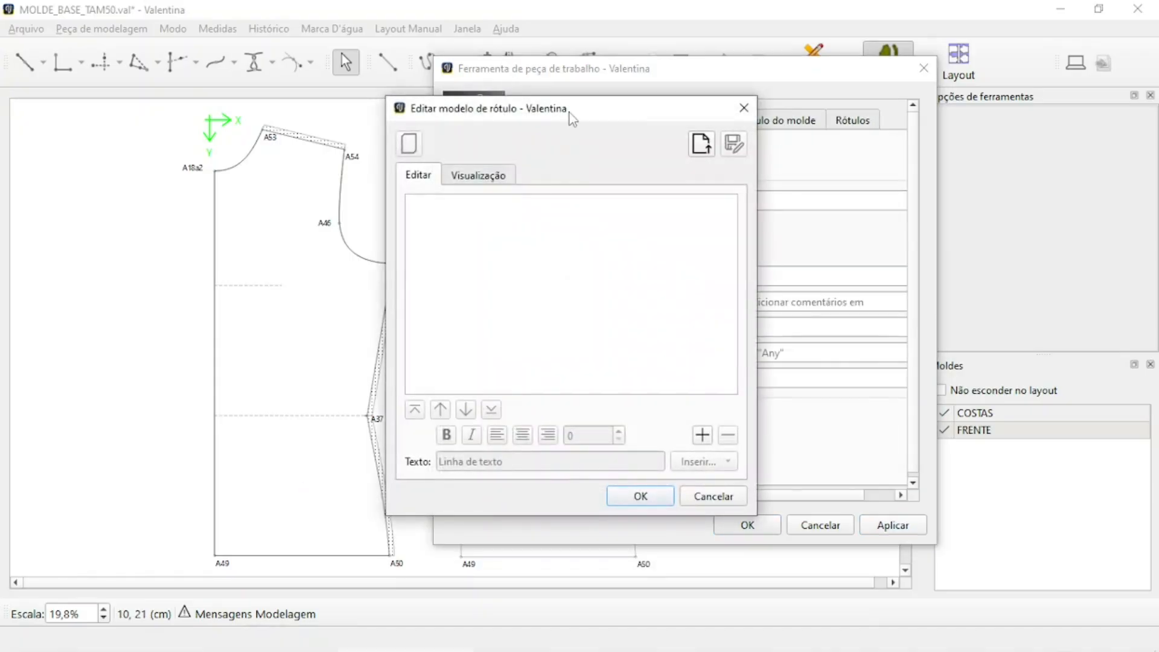
{"action": "left_click", "coordinate": [818, 426]}
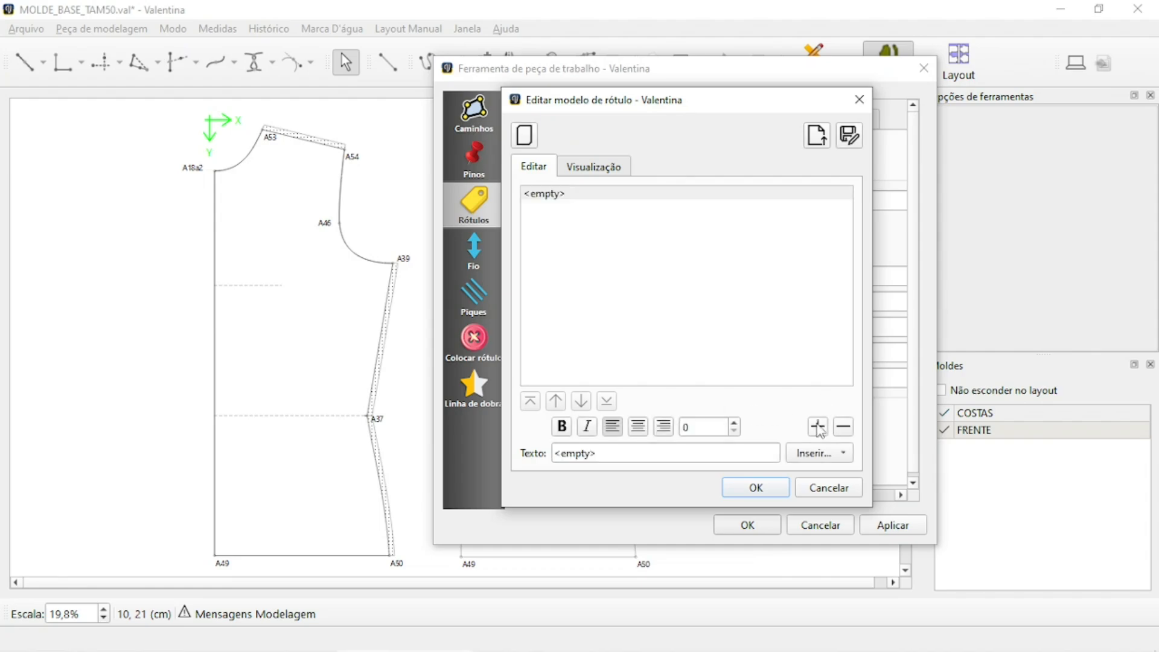
{"action": "left_click", "coordinate": [638, 427]}
{"action": "left_click", "coordinate": [723, 431]}
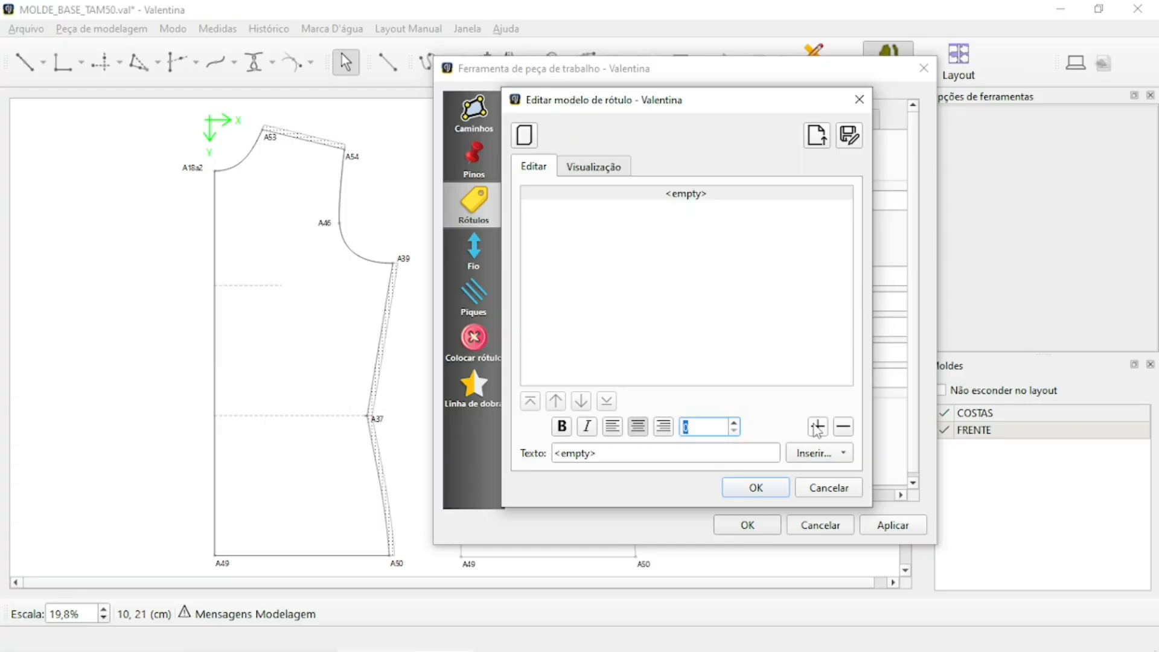
{"action": "left_click", "coordinate": [828, 487]}
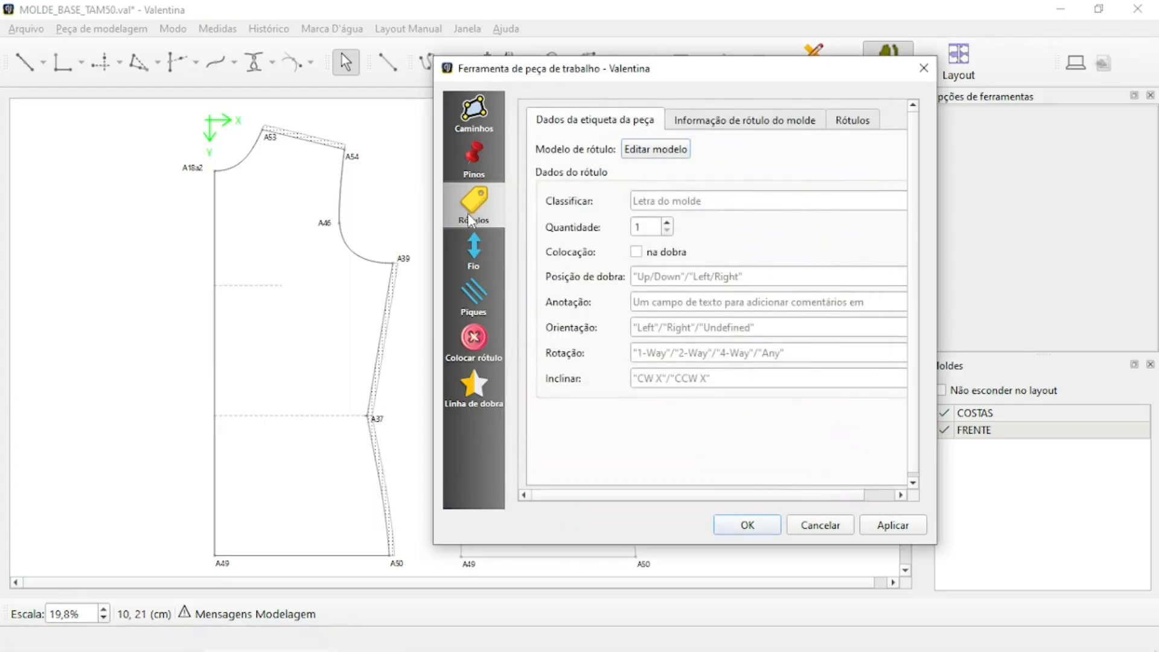
Reopen the piece label template and add a centred text line with font size 20
{"action": "left_click", "coordinate": [474, 118]}
{"action": "left_click", "coordinate": [477, 204]}
{"action": "left_click", "coordinate": [658, 149]}
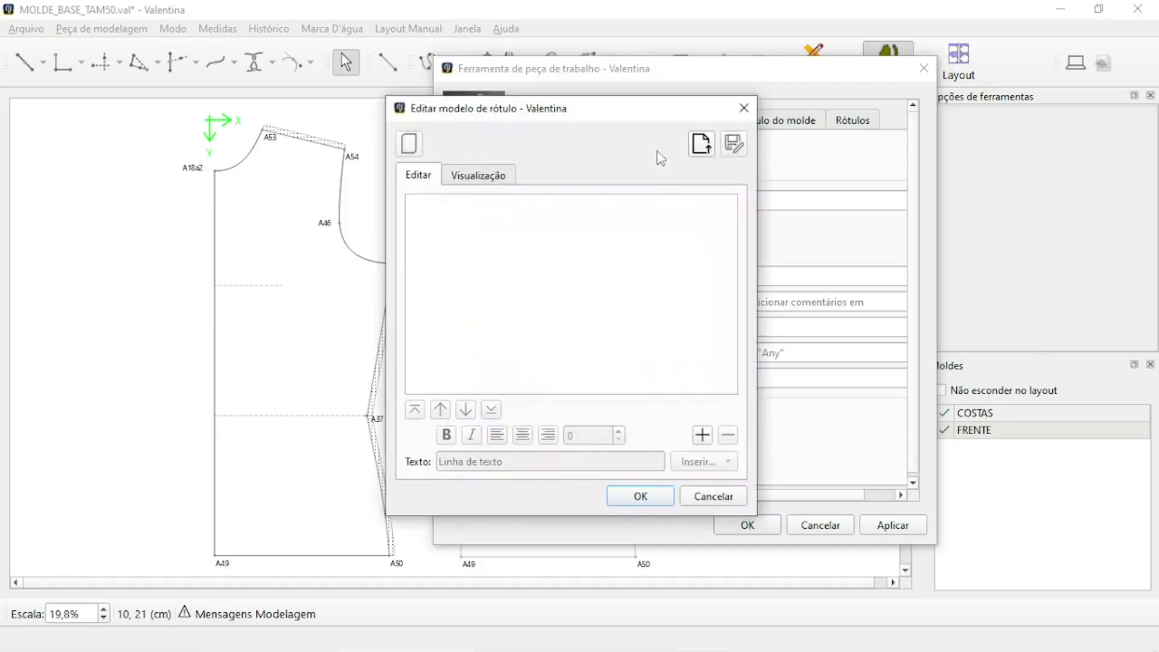
{"action": "left_click_drag", "start_coordinate": [627, 125], "coordinate": [812, 72]}
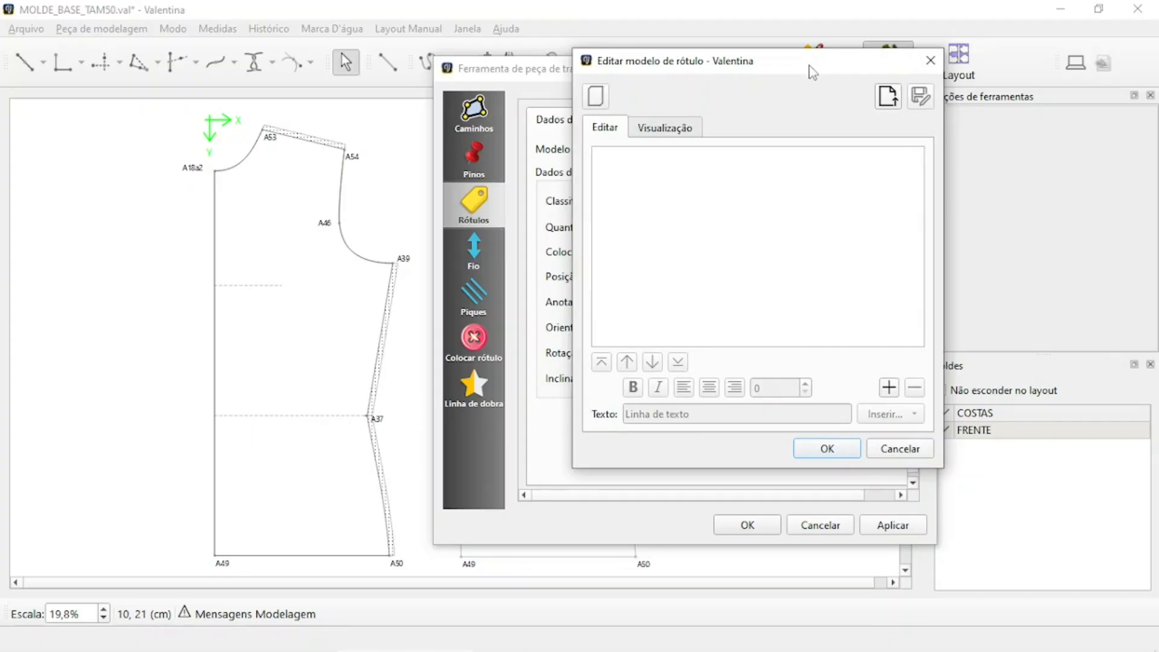
{"action": "left_click", "coordinate": [888, 387]}
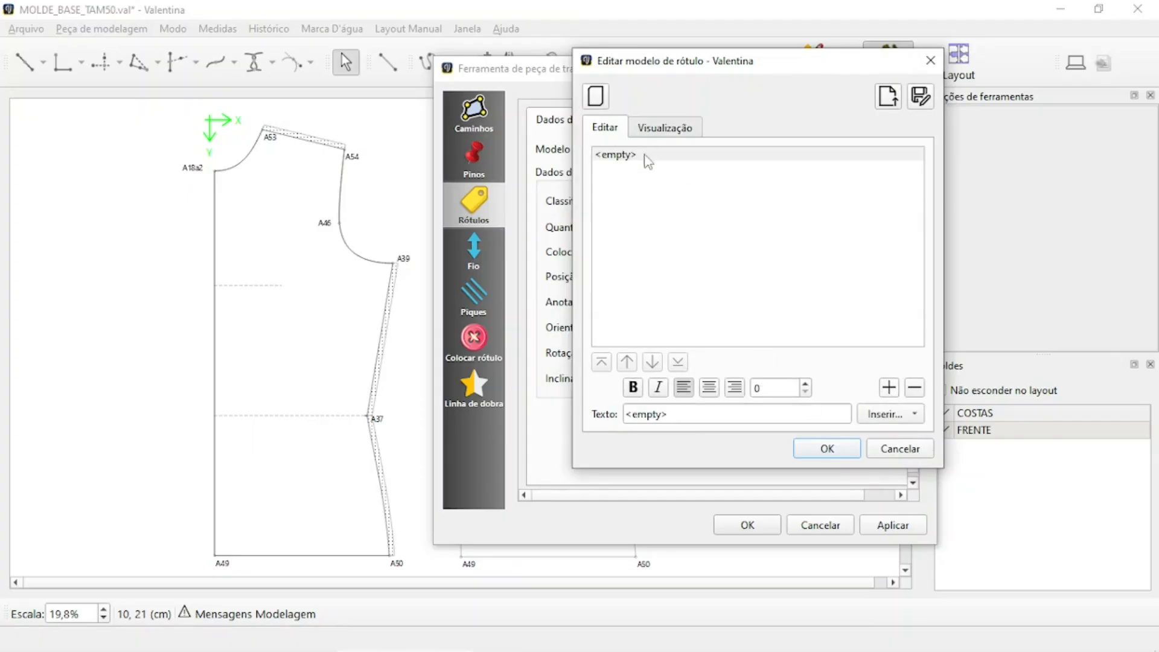
{"action": "left_click", "coordinate": [709, 388]}
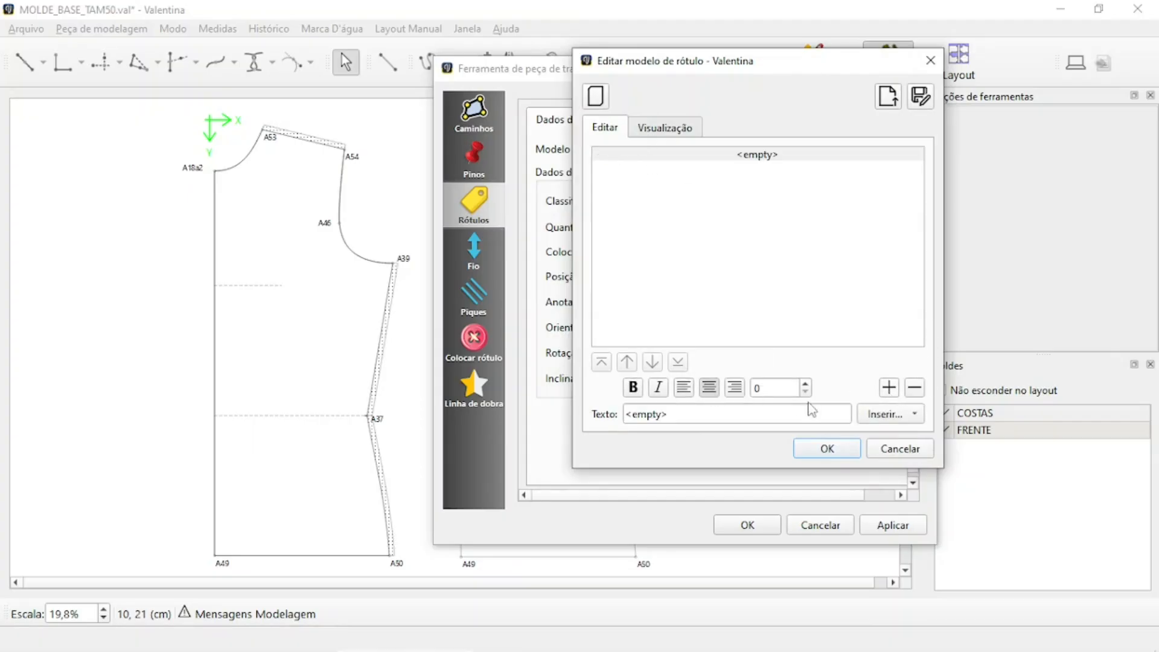
{"action": "double_click", "coordinate": [785, 387]}
{"action": "type", "text": "20"}
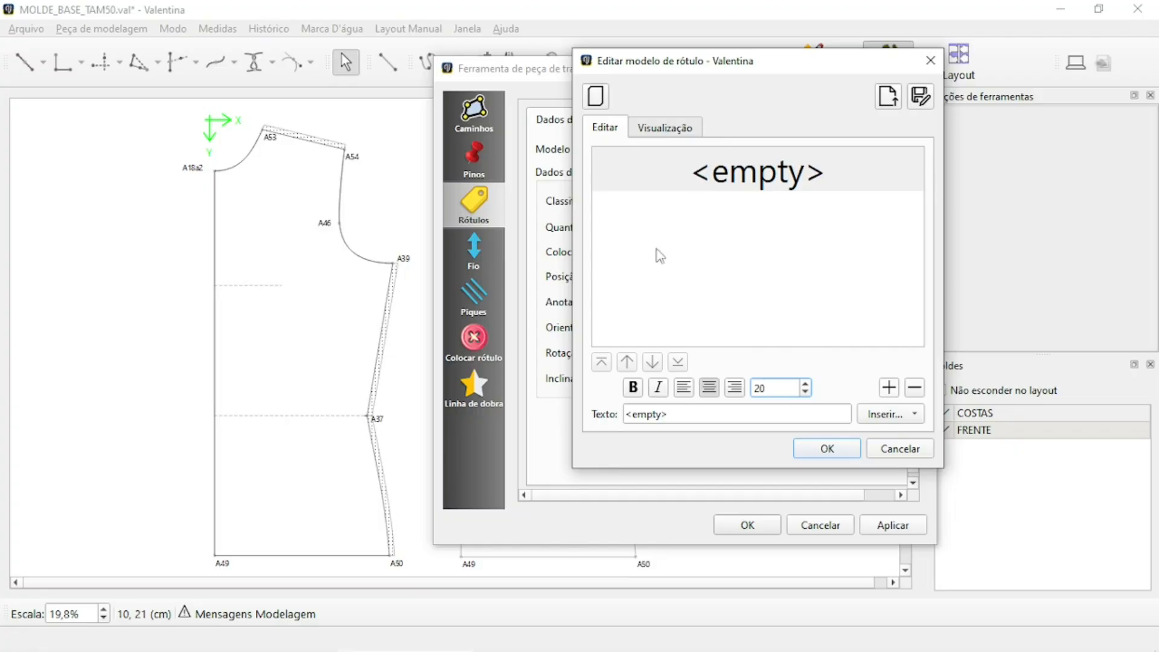
Set the label line's text to "MOLDE BASE MALHA 2%_TAM GG" and accept the template
{"action": "left_click", "coordinate": [689, 413]}
{"action": "double_click", "coordinate": [700, 418]}
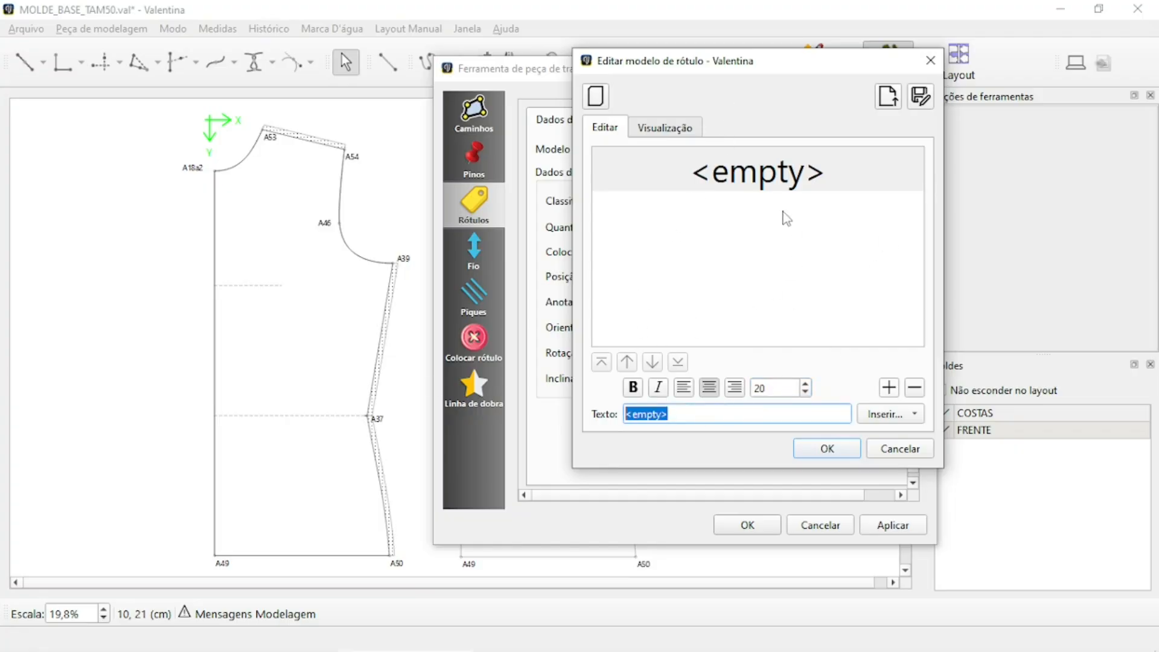
{"action": "type", "text": "MOLDE"}
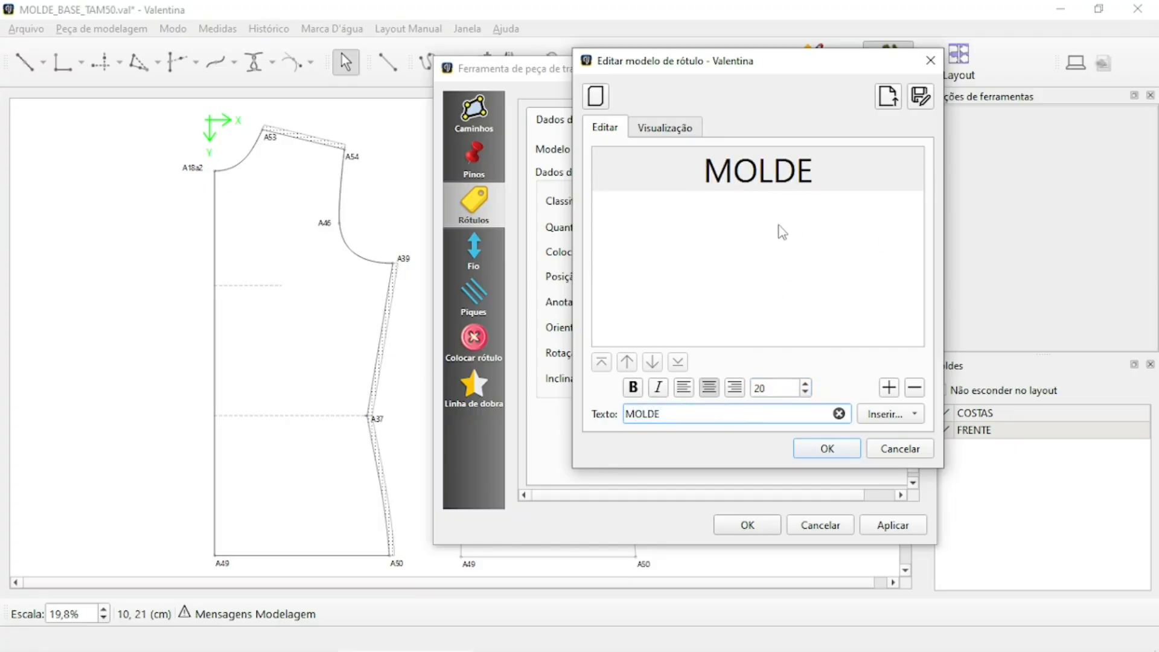
{"action": "type", "text": " BASE MALHA"}
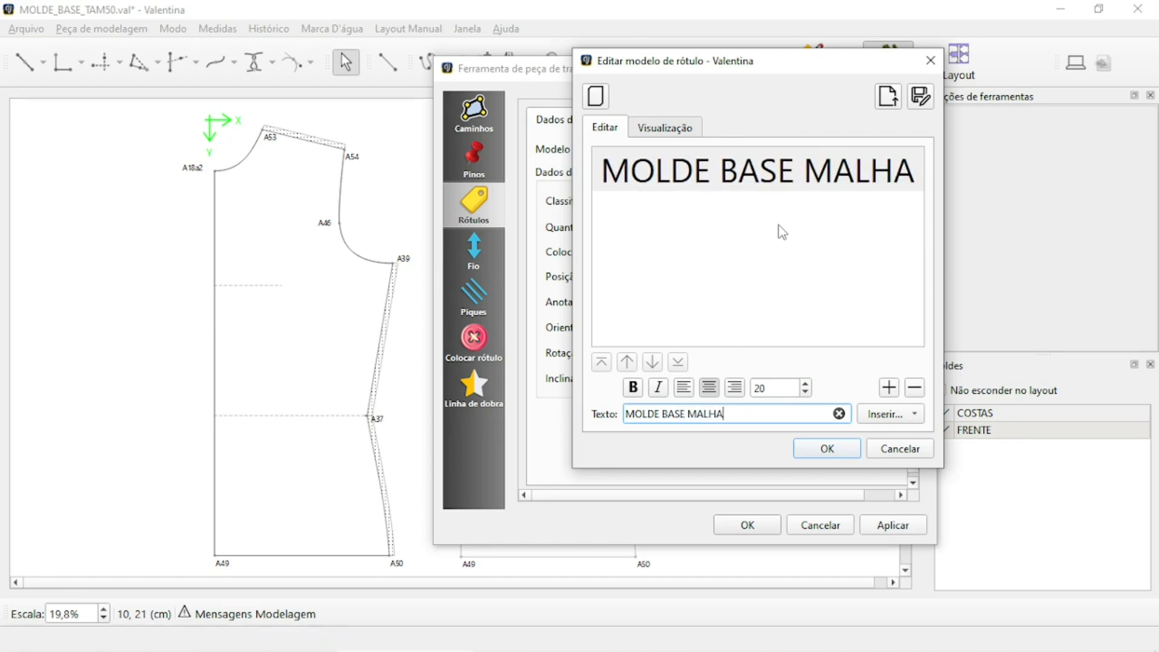
{"action": "type", "text": " 2"}
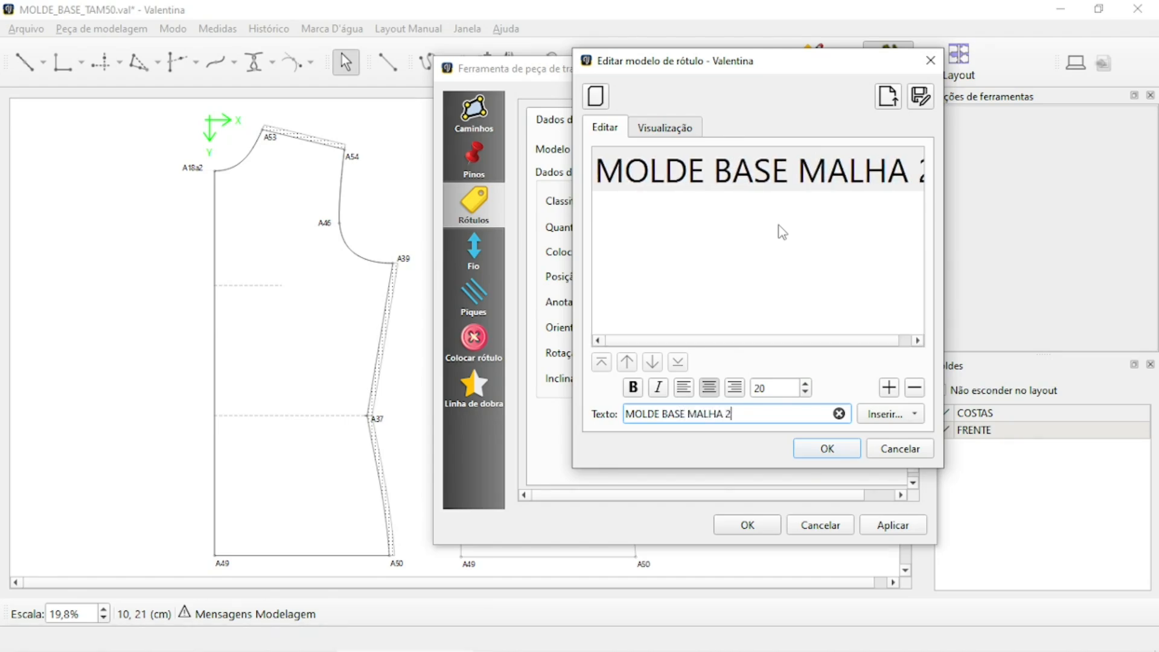
{"action": "type", "text": "%"}
{"action": "type", "text": "_TAM GG"}
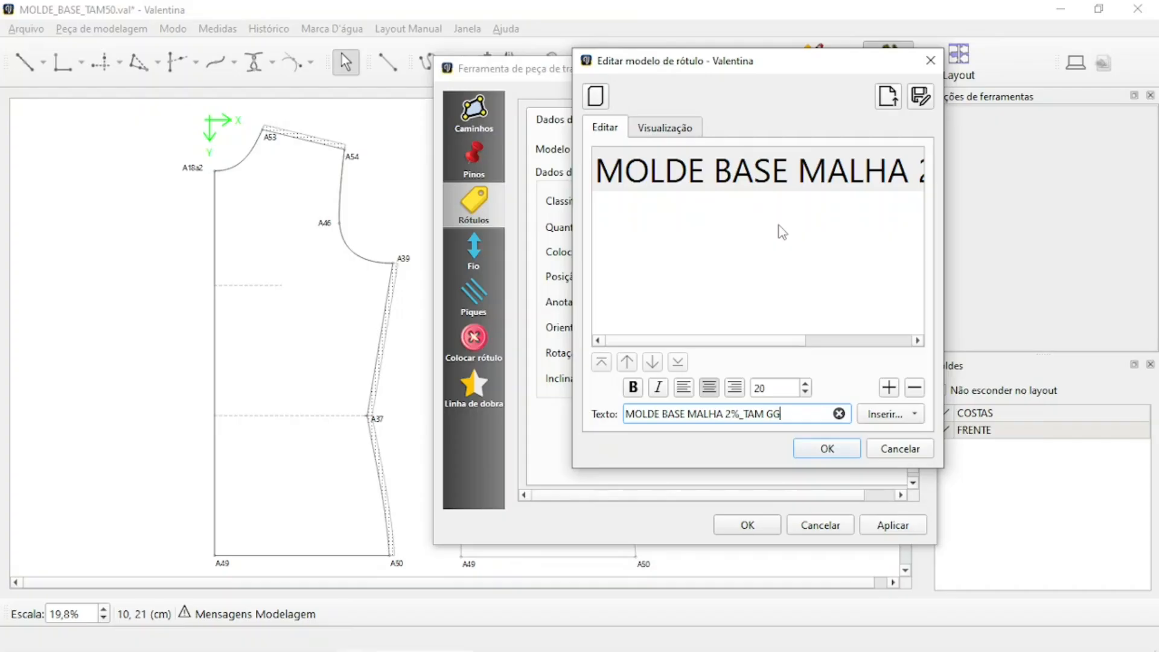
{"action": "left_click", "coordinate": [827, 450]}
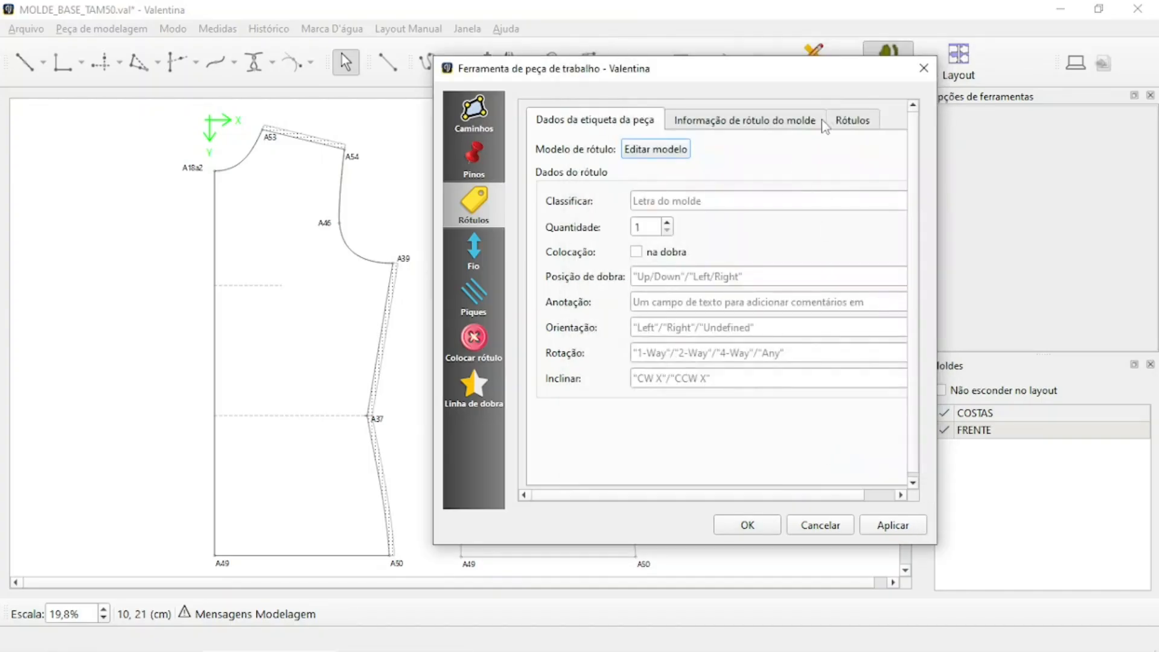
Make the piece label visible and anchor its centre to pin A55
{"action": "left_click", "coordinate": [853, 122]}
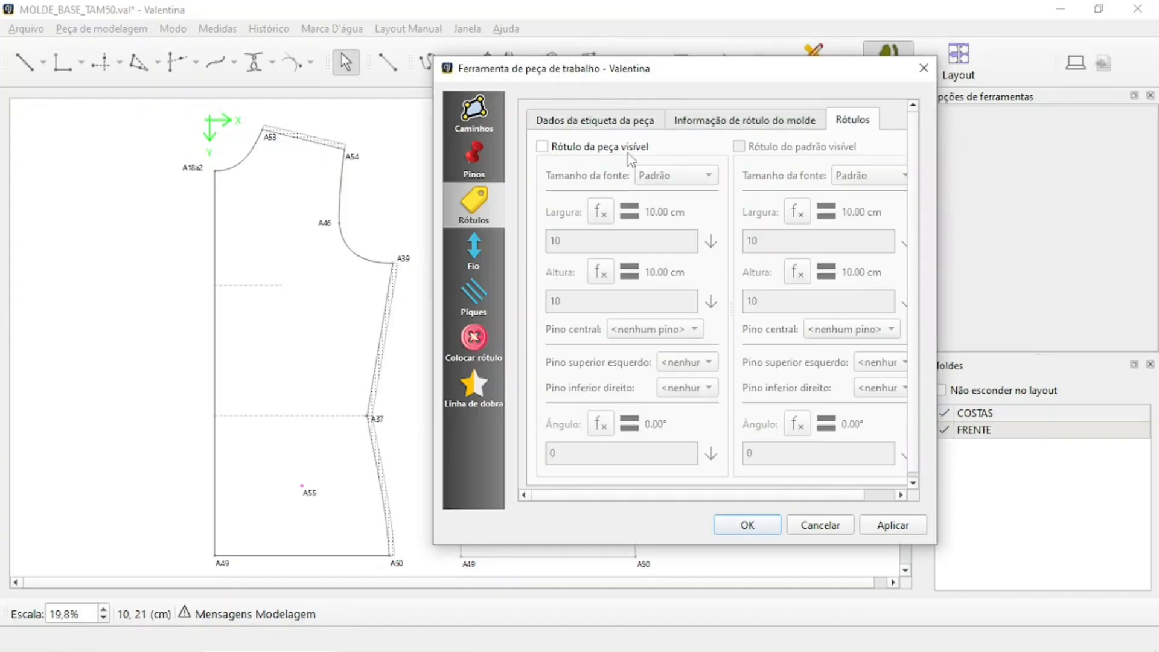
{"action": "left_click", "coordinate": [542, 147]}
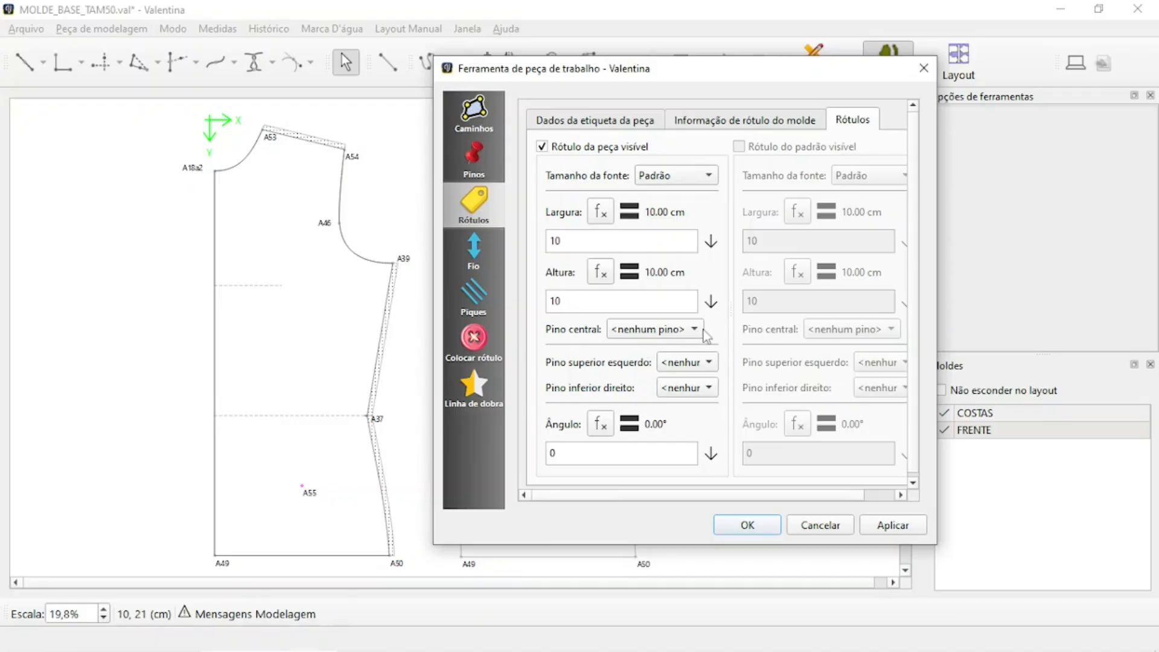
{"action": "left_click", "coordinate": [657, 331]}
{"action": "left_click", "coordinate": [659, 350]}
{"action": "left_click", "coordinate": [893, 525]}
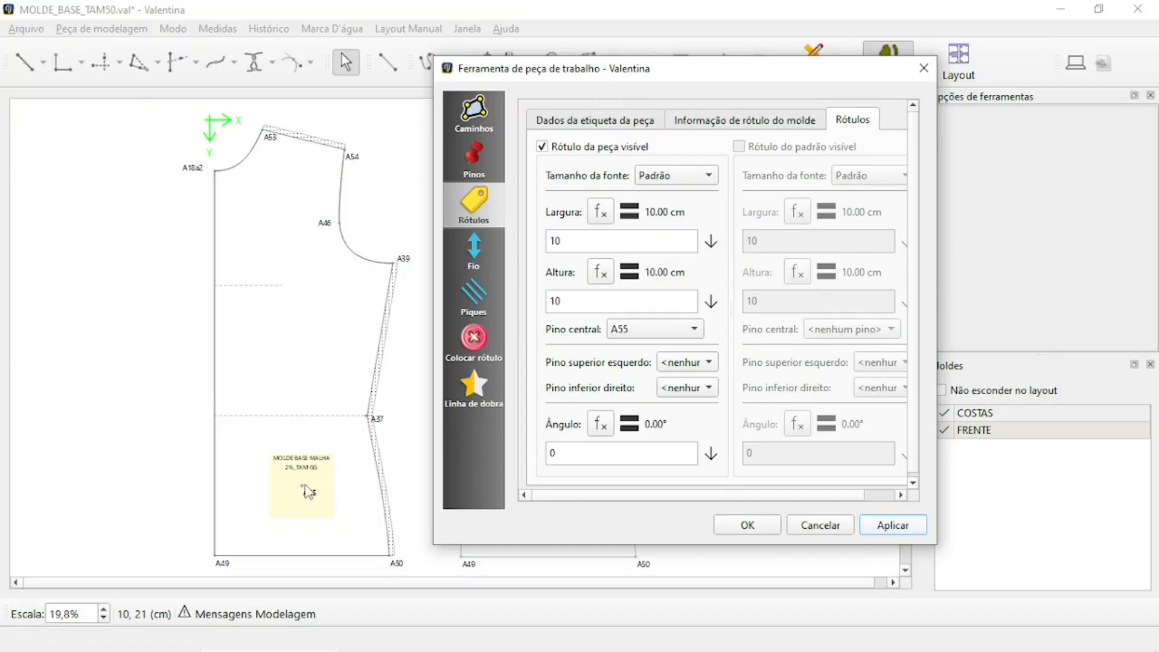
Remove the label's centre pin and move the label freely to the lower part of the piece
{"action": "left_click", "coordinate": [623, 334]}
{"action": "left_click", "coordinate": [640, 306]}
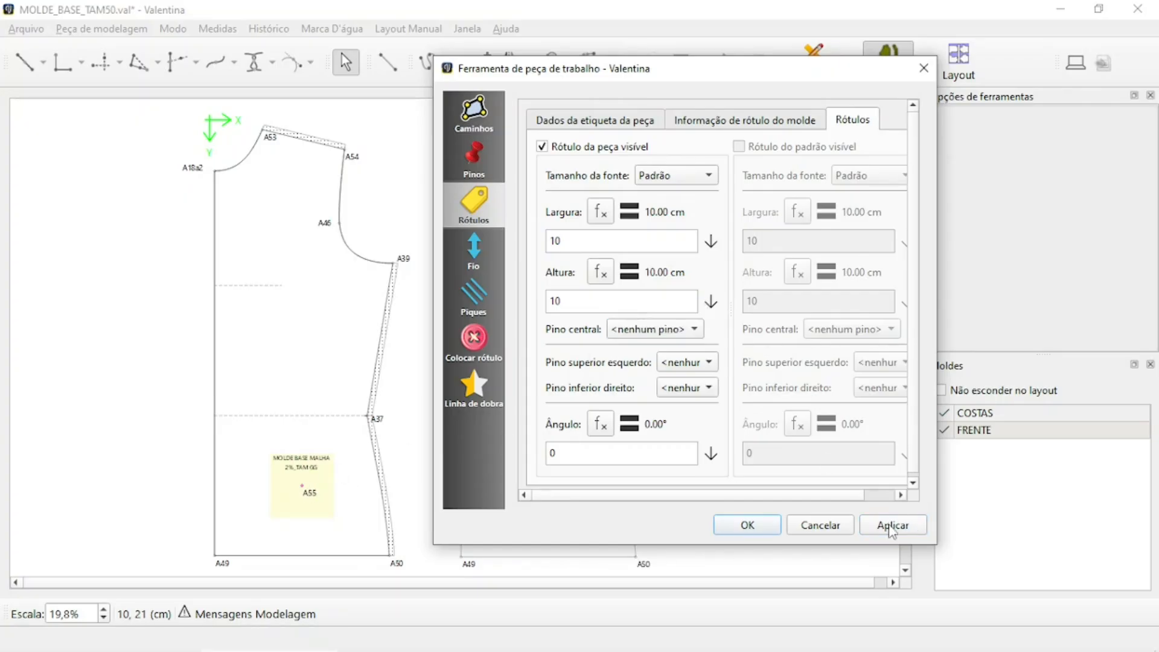
{"action": "left_click", "coordinate": [898, 524]}
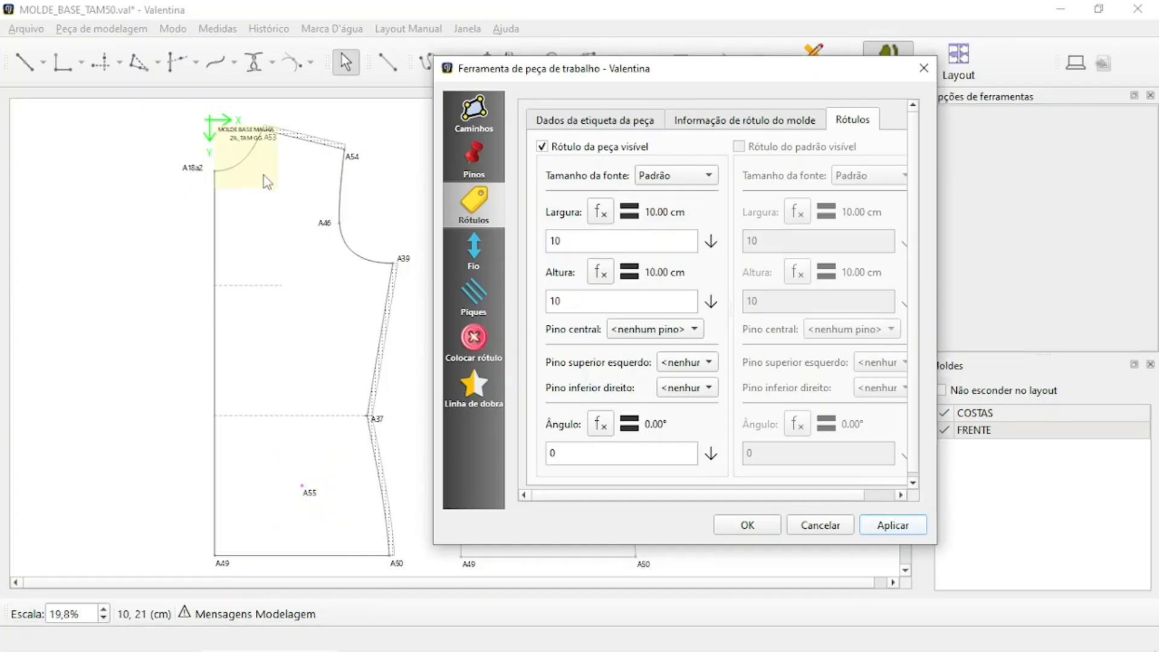
{"action": "left_click", "coordinate": [719, 525]}
{"action": "left_click_drag", "start_coordinate": [252, 158], "coordinate": [326, 477]}
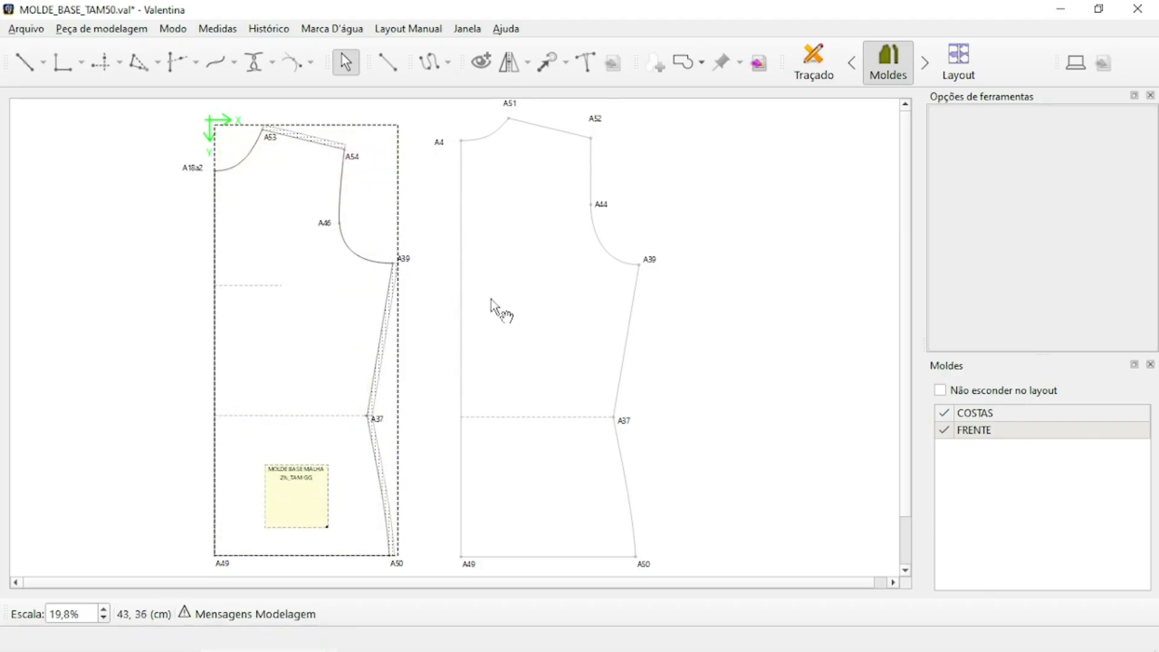
Reopen the options of the piece containing the label and set the label's centre pin to A55
{"action": "right_click", "coordinate": [309, 261]}
{"action": "left_click", "coordinate": [341, 269]}
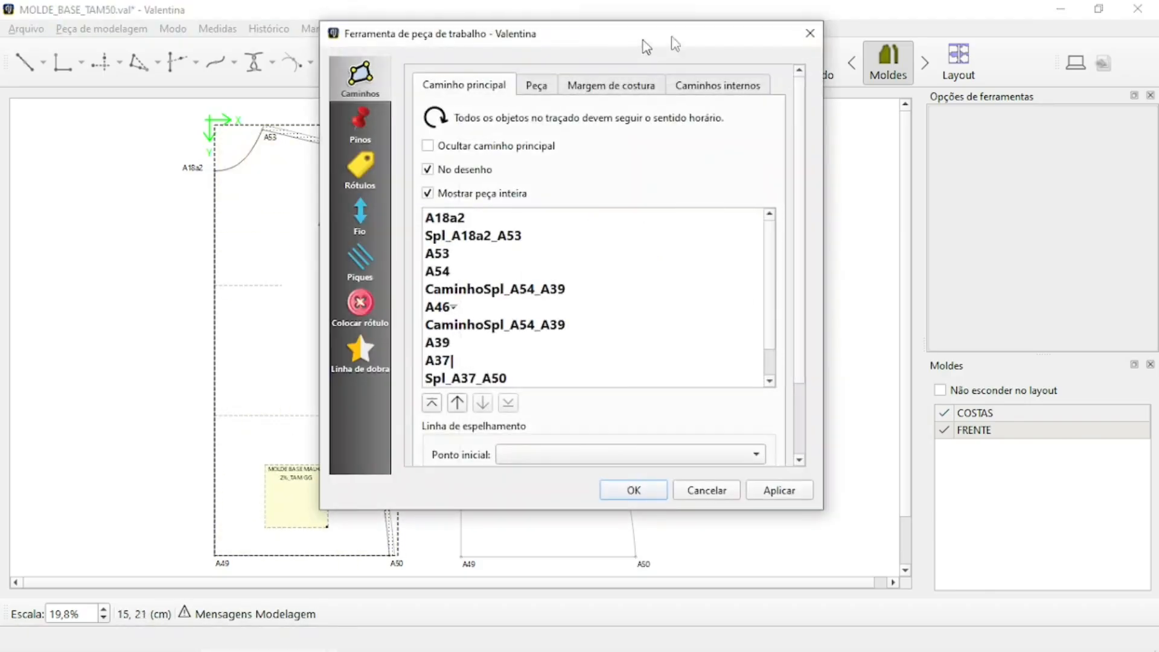
{"action": "left_click_drag", "start_coordinate": [670, 39], "coordinate": [828, 37]}
{"action": "left_click", "coordinate": [521, 175]}
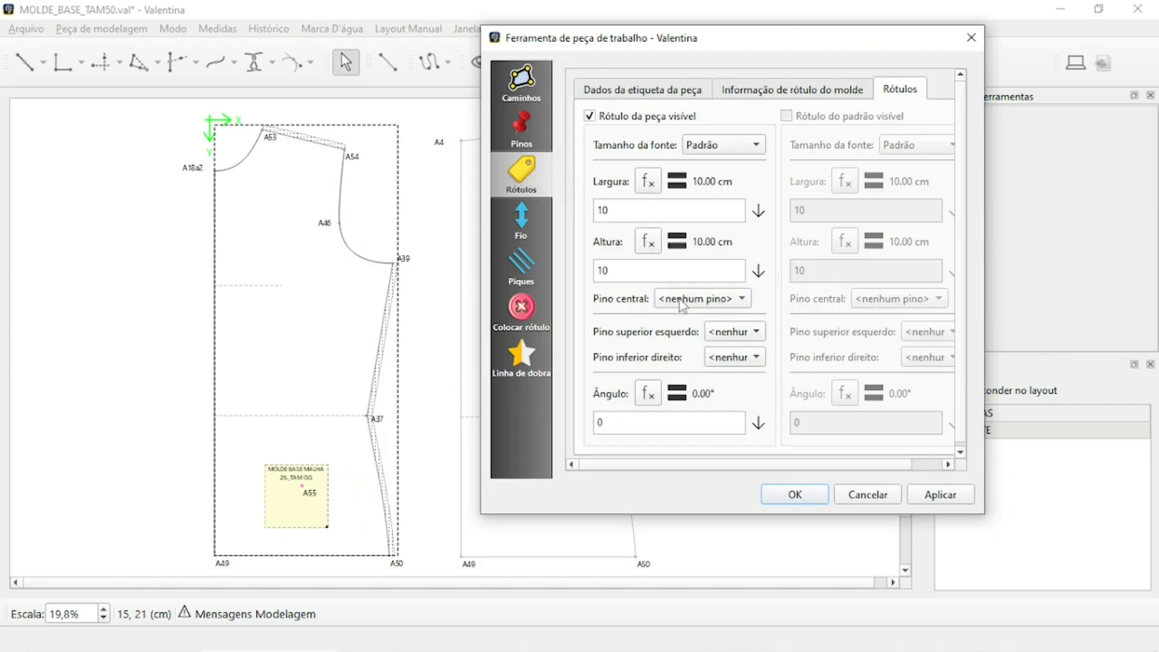
{"action": "left_click", "coordinate": [700, 299]}
{"action": "left_click", "coordinate": [683, 317]}
{"action": "left_click", "coordinate": [939, 498]}
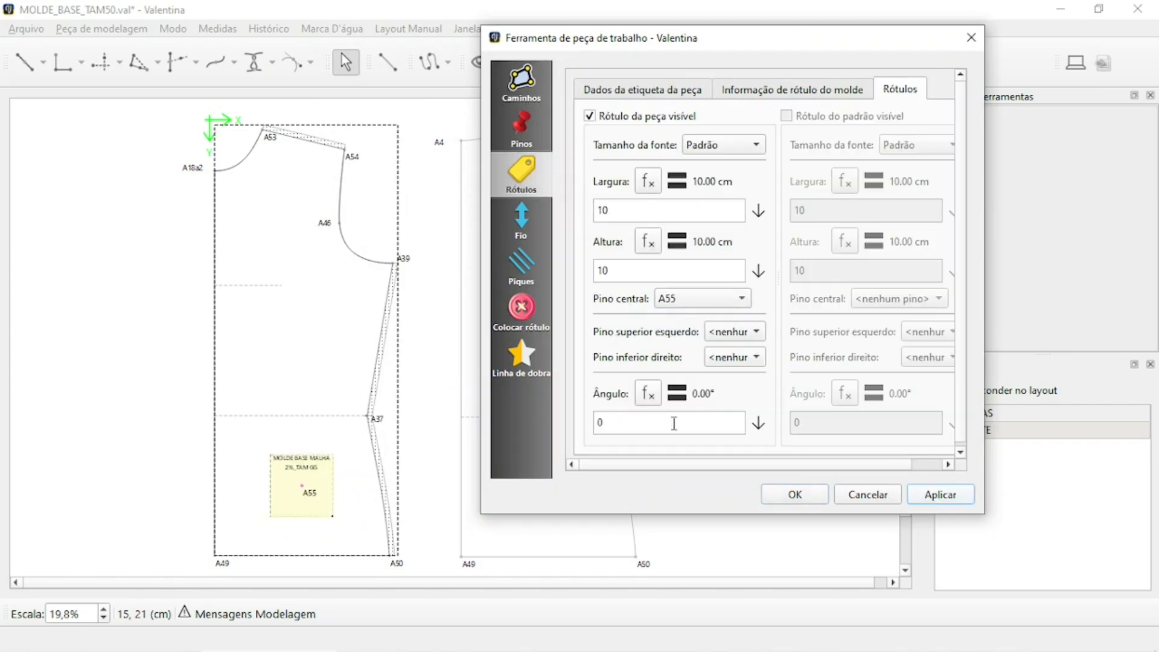
Enable the grainline on the same piece and anchor its centre to pin A55
{"action": "left_click", "coordinate": [525, 220]}
{"action": "left_click", "coordinate": [581, 85]}
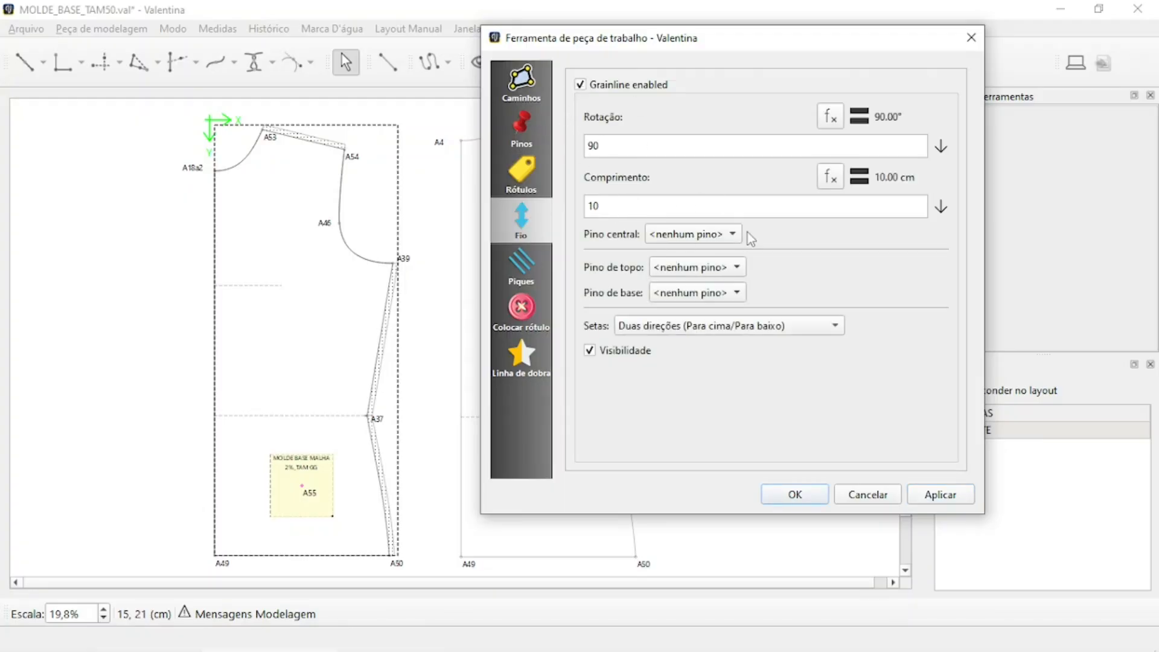
{"action": "left_click", "coordinate": [732, 234]}
{"action": "left_click", "coordinate": [687, 253]}
{"action": "left_click", "coordinate": [934, 491]}
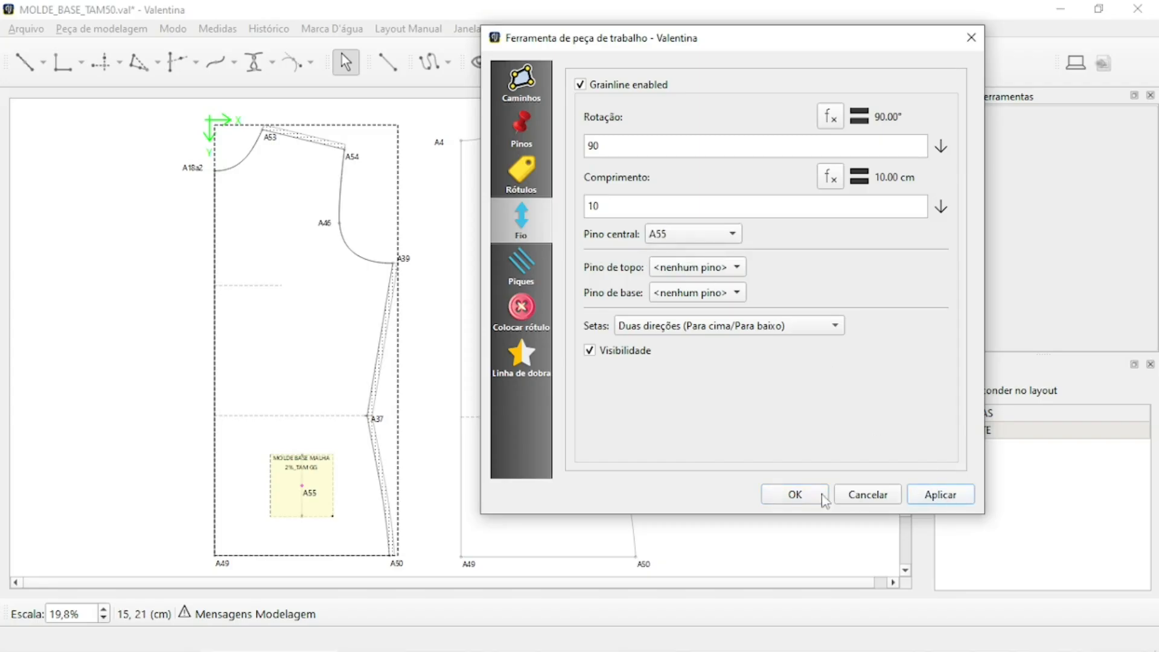
{"action": "left_click", "coordinate": [808, 498]}
Resize the piece label into a wider, lower box that fits closely around its two text lines
{"action": "scroll", "coordinate": [258, 547], "scroll_direction": "up", "scroll_amount": 6}
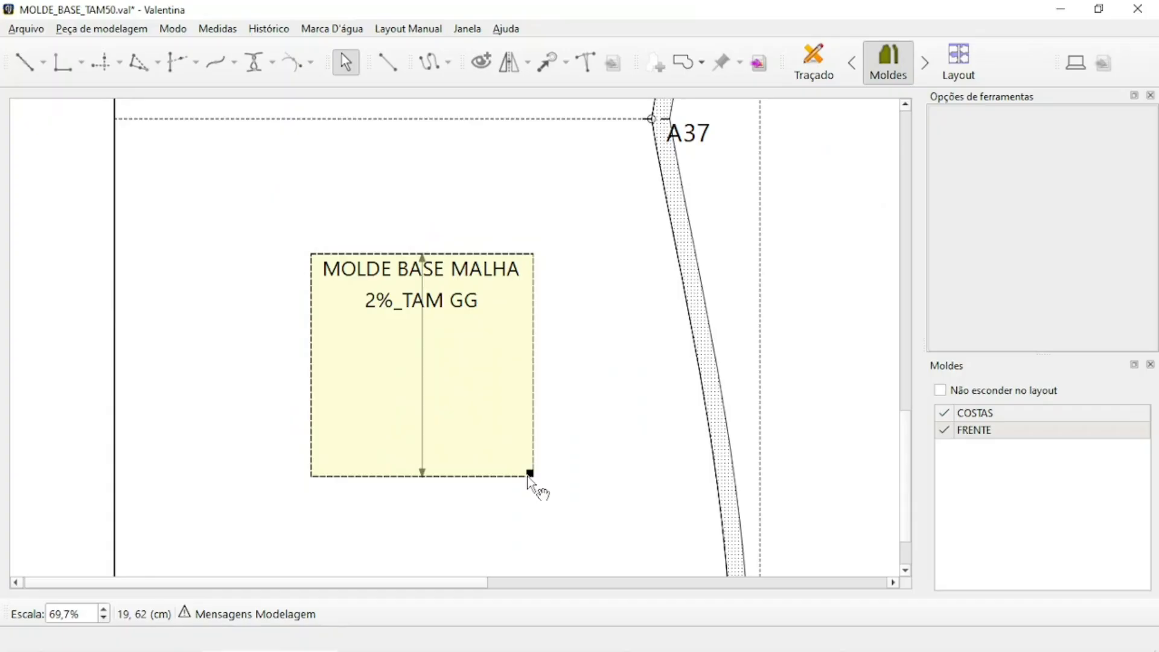
{"action": "left_click_drag", "start_coordinate": [531, 474], "coordinate": [551, 396]}
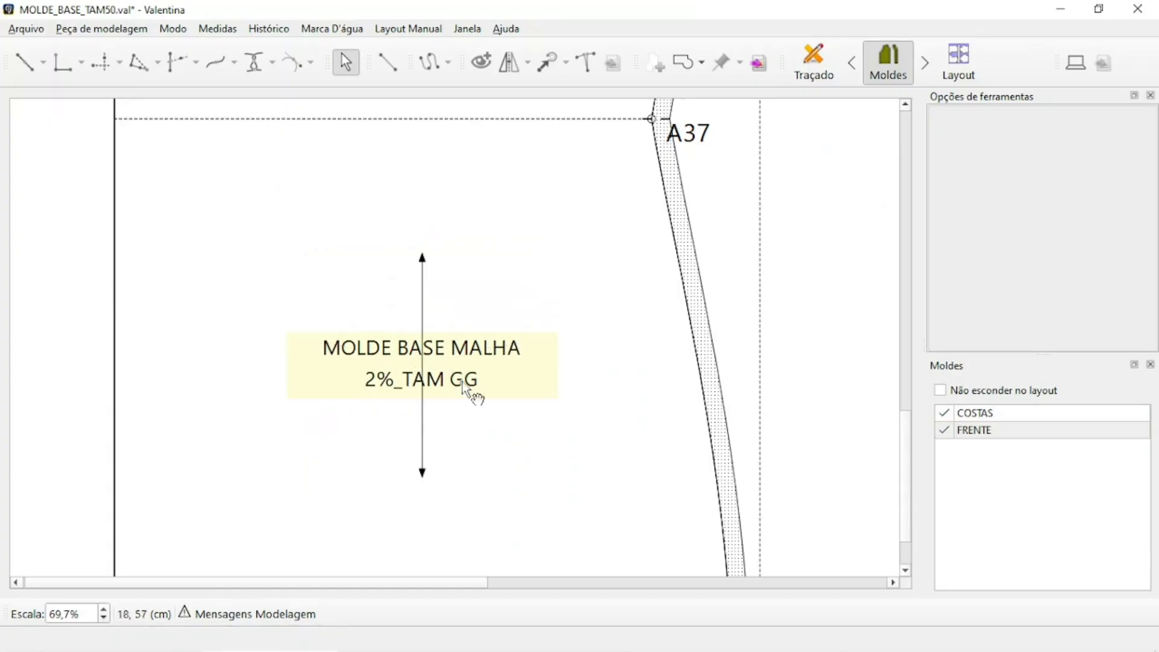
{"action": "scroll", "coordinate": [256, 400], "scroll_direction": "down", "scroll_amount": 3}
{"action": "scroll", "coordinate": [256, 400], "scroll_direction": "down", "scroll_amount": 6}
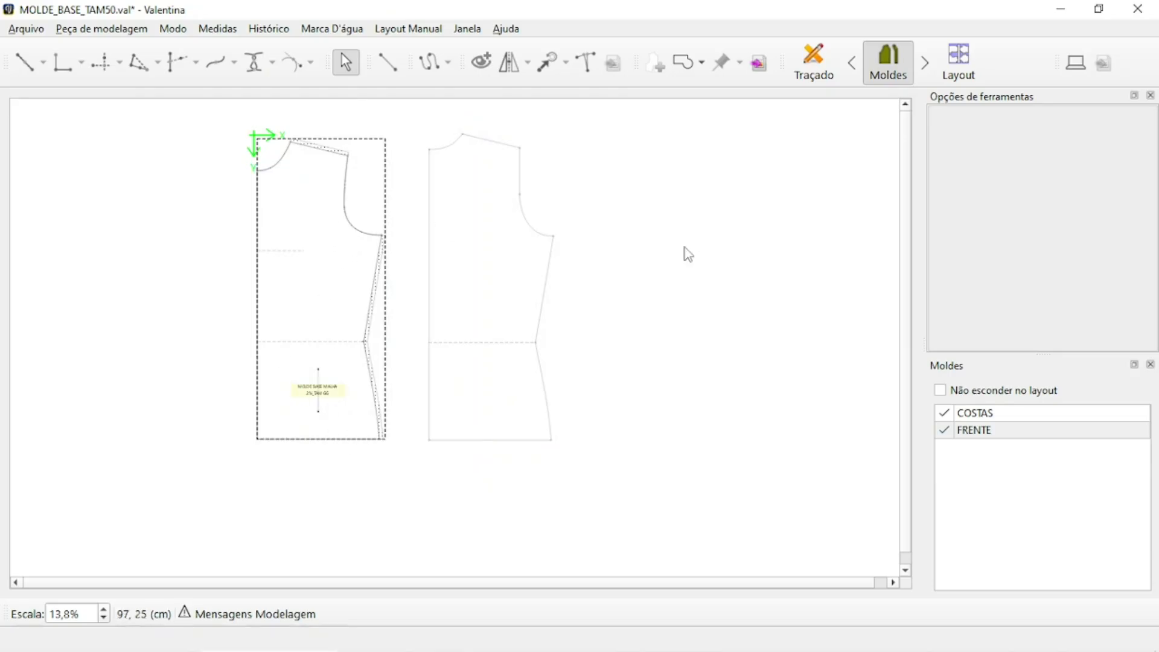
Enable the seam allowance in the options of the second piece, the one starting at node A4
{"action": "scroll", "coordinate": [656, 224], "scroll_direction": "up", "scroll_amount": 1}
{"action": "right_click", "coordinate": [459, 212]}
{"action": "left_click", "coordinate": [501, 222]}
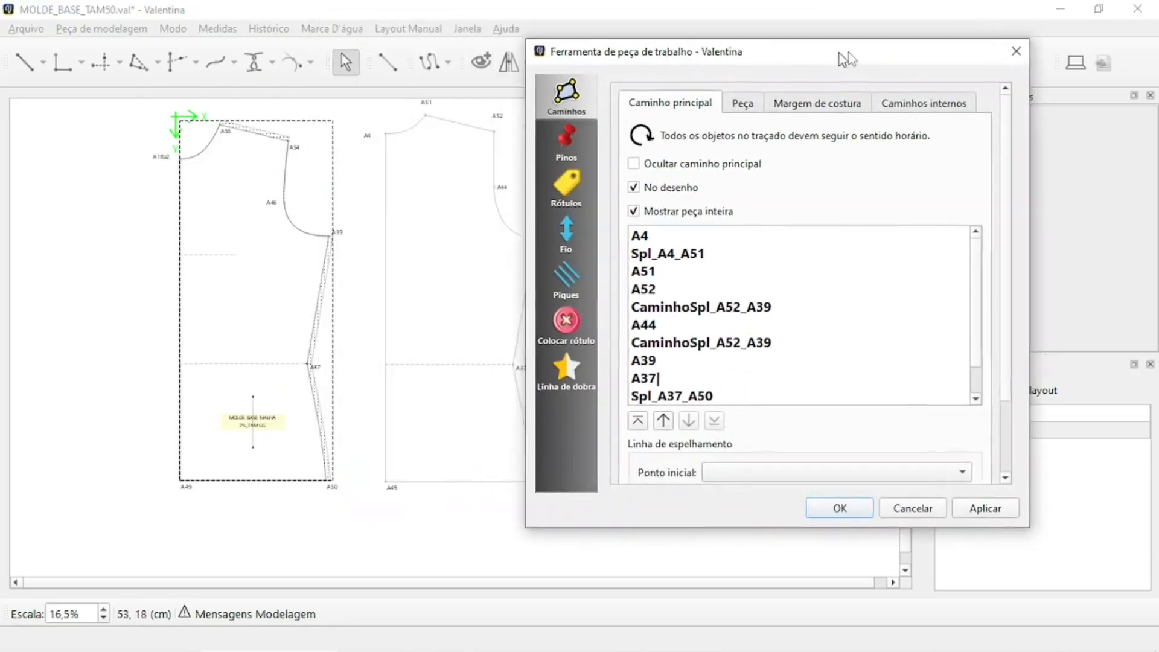
{"action": "left_click_drag", "start_coordinate": [847, 58], "coordinate": [921, 58]}
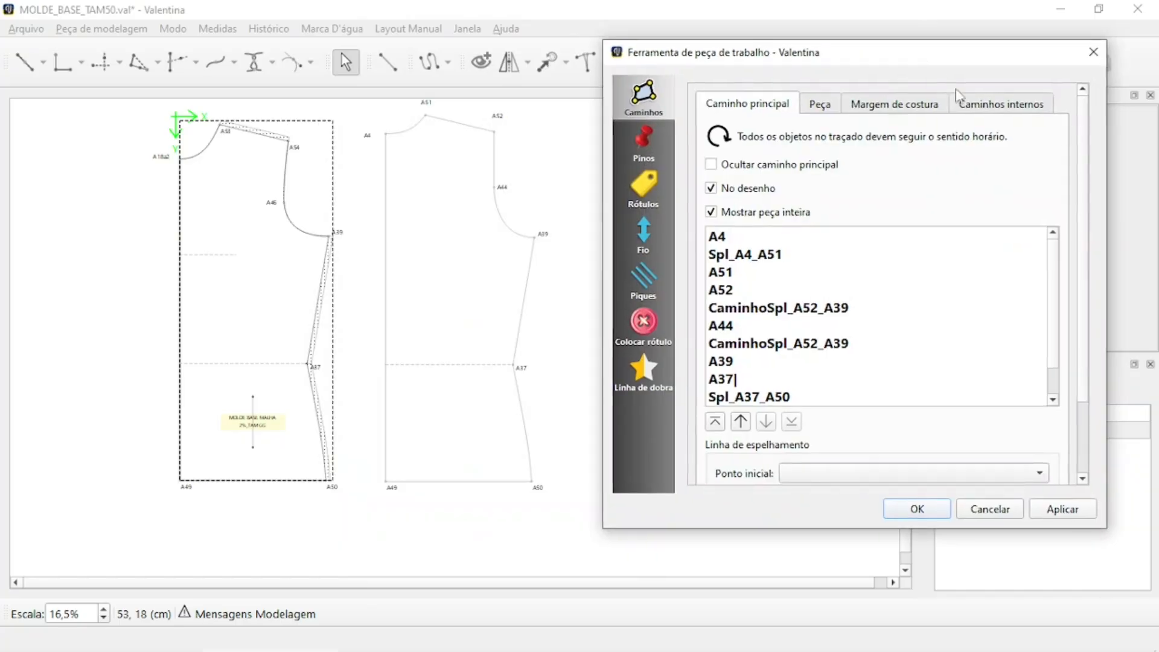
{"action": "left_click", "coordinate": [898, 106]}
{"action": "left_click", "coordinate": [711, 132]}
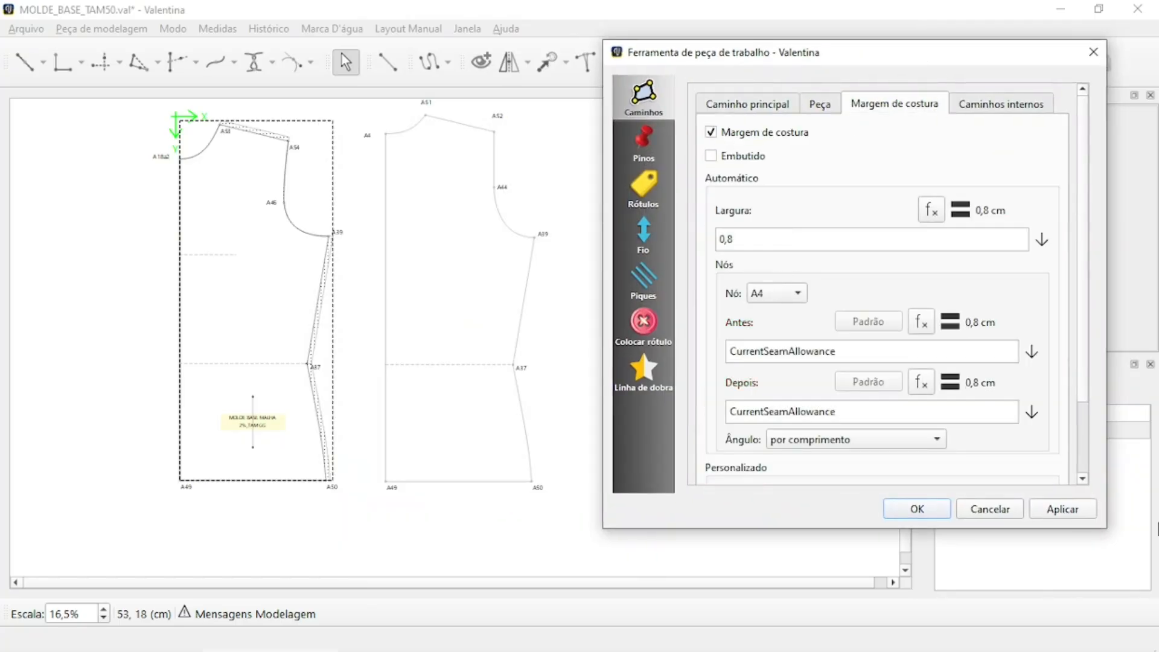
{"action": "left_click", "coordinate": [1063, 509]}
Set the seam allowance before node A4 and before node A51 to 0 on the second piece
{"action": "double_click", "coordinate": [859, 353]}
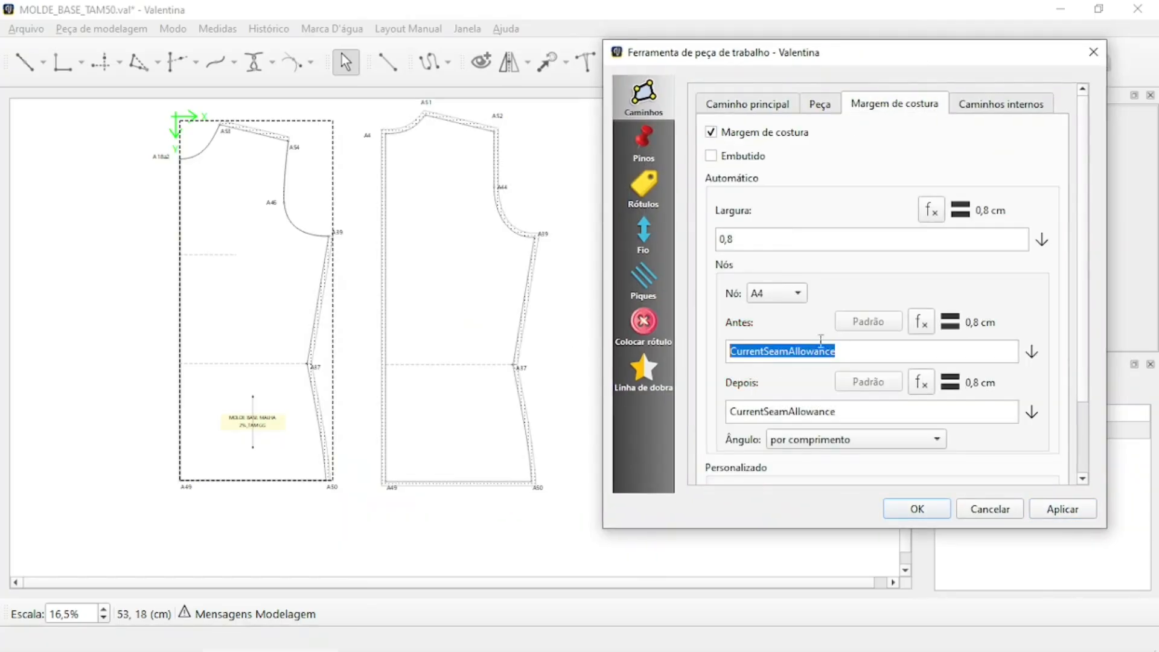
{"action": "type", "text": "0"}
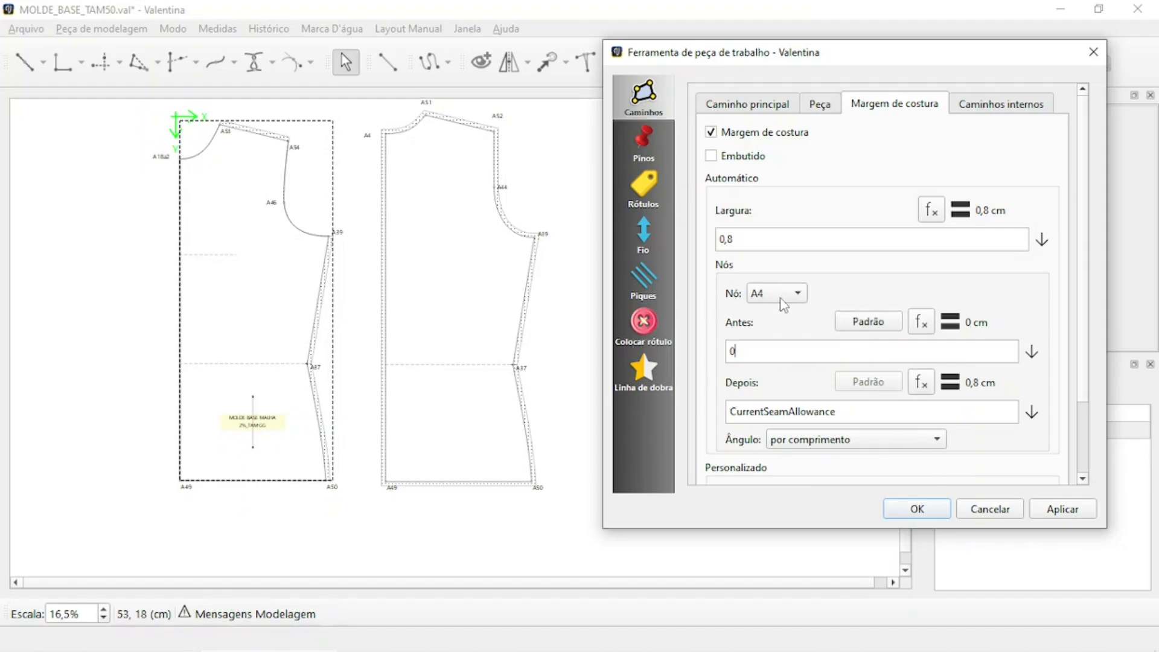
{"action": "left_click", "coordinate": [1062, 509]}
{"action": "left_click", "coordinate": [785, 293]}
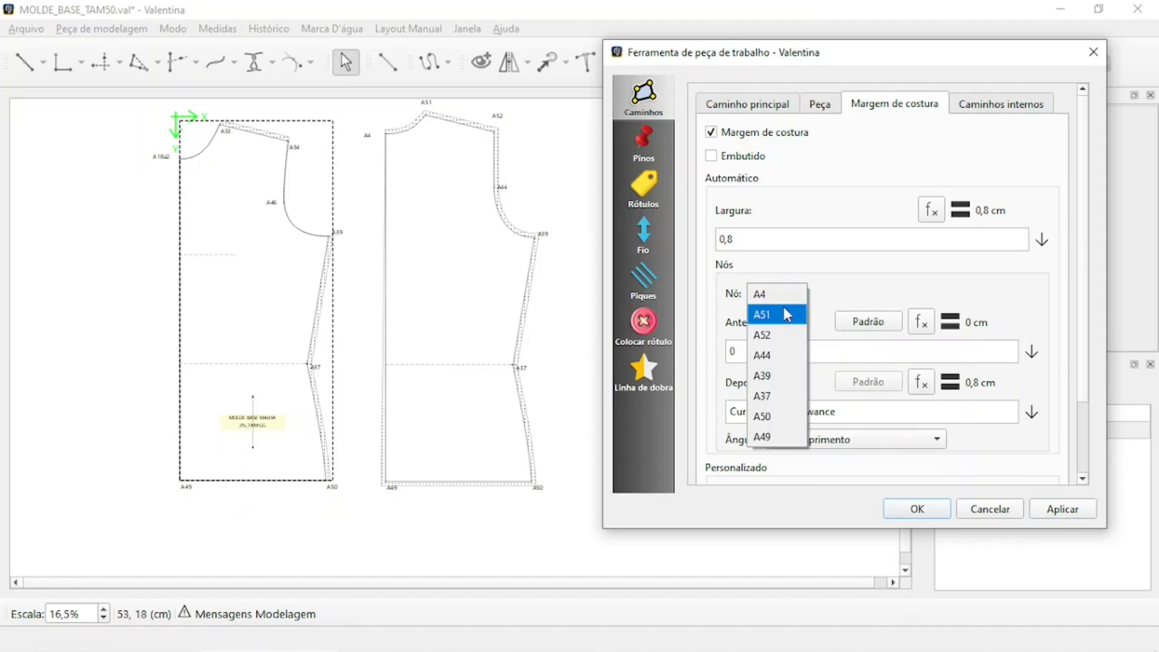
{"action": "left_click", "coordinate": [785, 313]}
{"action": "double_click", "coordinate": [807, 350]}
{"action": "type", "text": "0"}
{"action": "left_click", "coordinate": [1060, 512]}
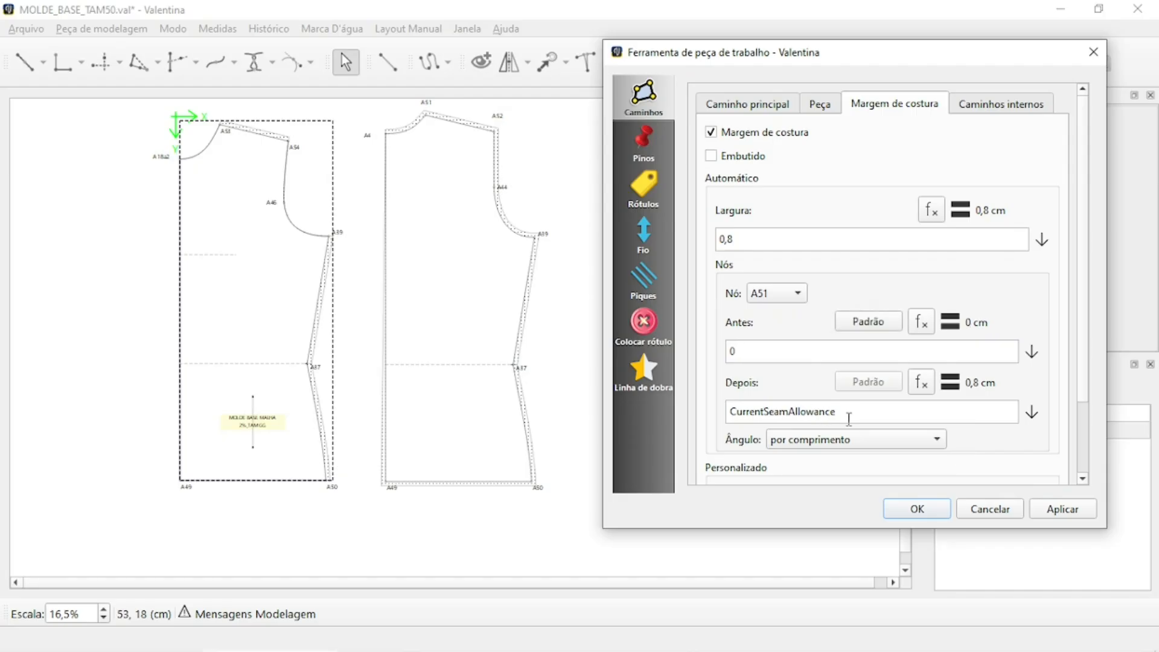
Set the seam allowance after node A51 and after node A52 to 0 on the second piece
{"action": "double_click", "coordinate": [849, 413]}
{"action": "type", "text": "0"}
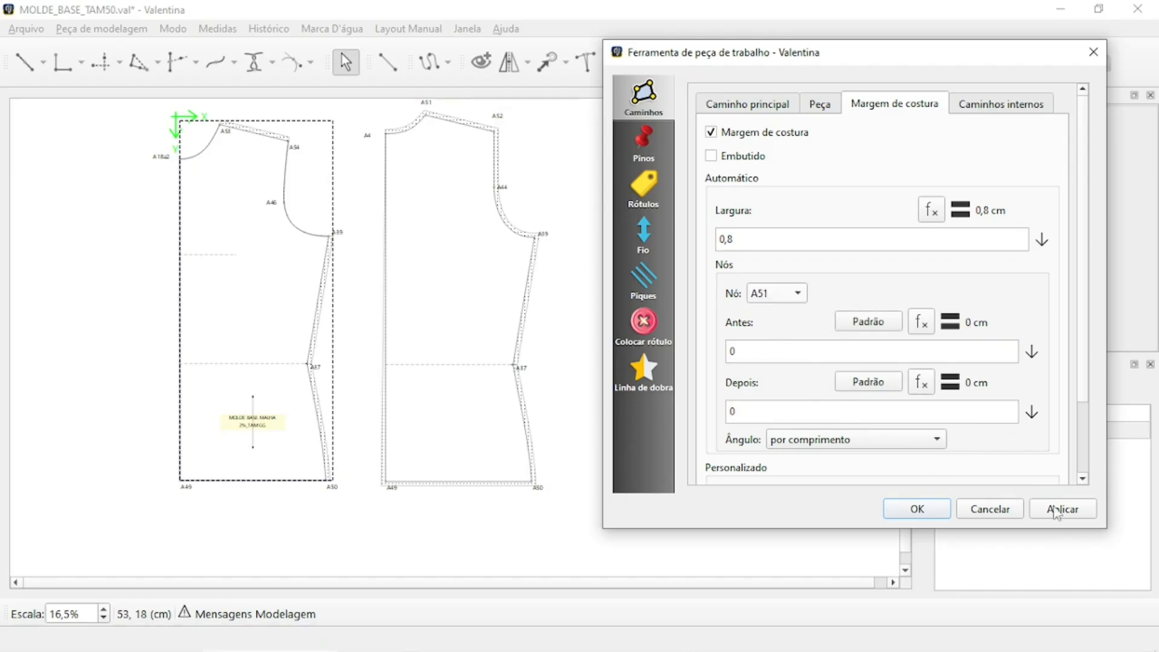
{"action": "left_click", "coordinate": [801, 297]}
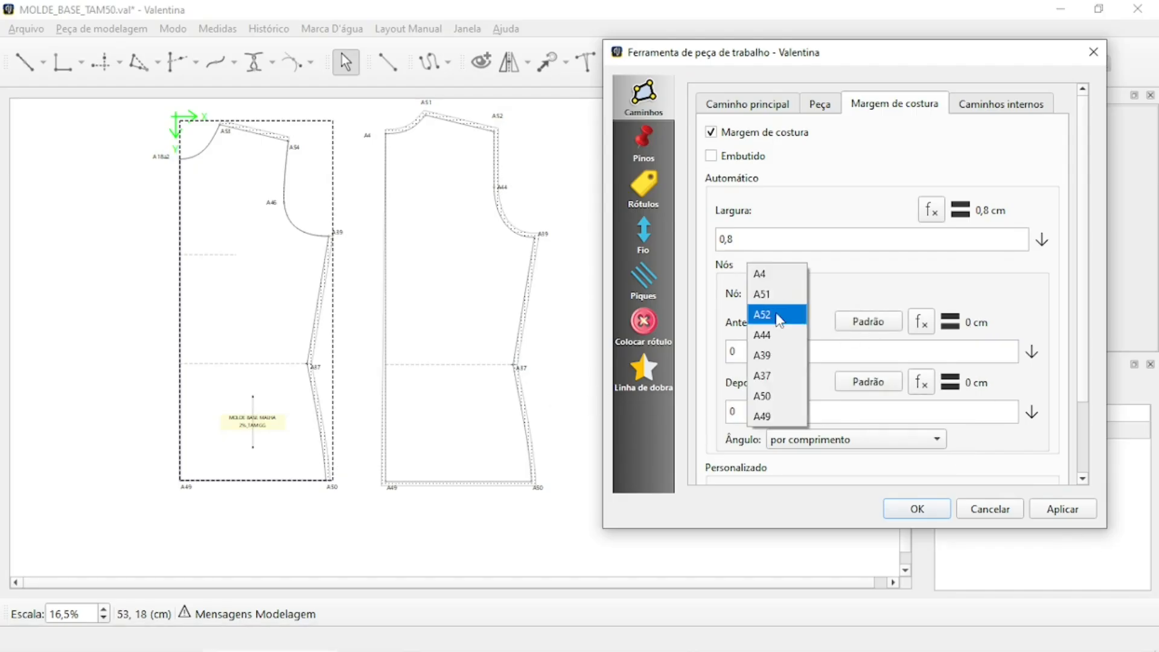
{"action": "left_click", "coordinate": [779, 314]}
{"action": "double_click", "coordinate": [838, 413]}
{"action": "type", "text": "0"}
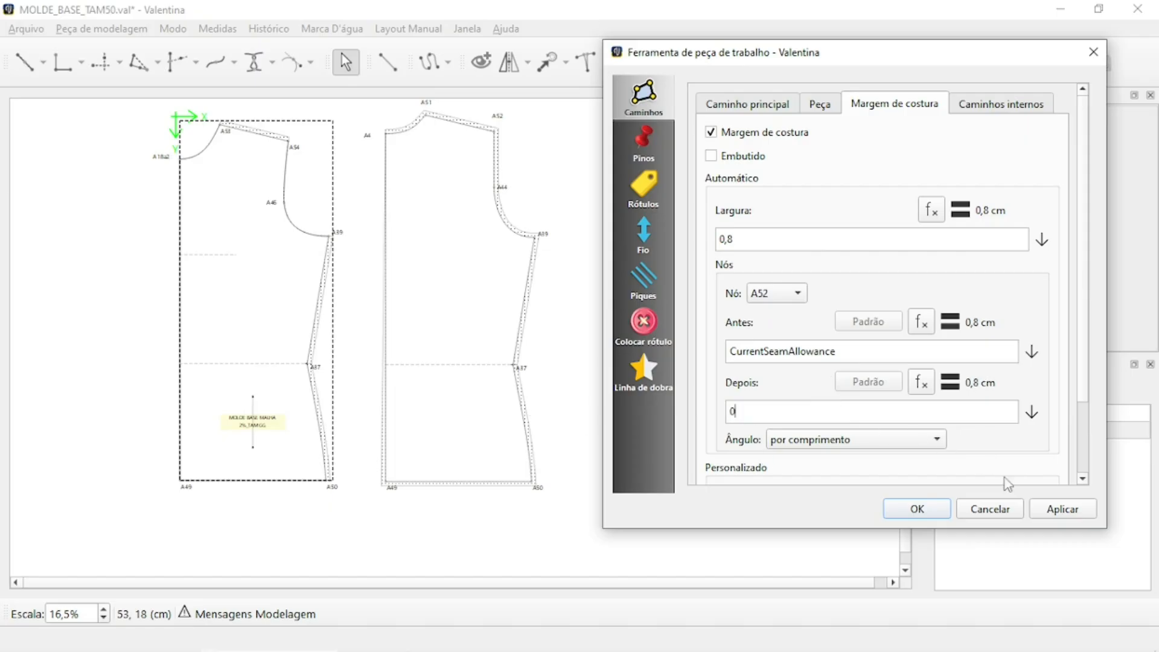
Set the seam allowance both before and after node A44 to 0 and apply it to the second piece
{"action": "left_click", "coordinate": [797, 294]}
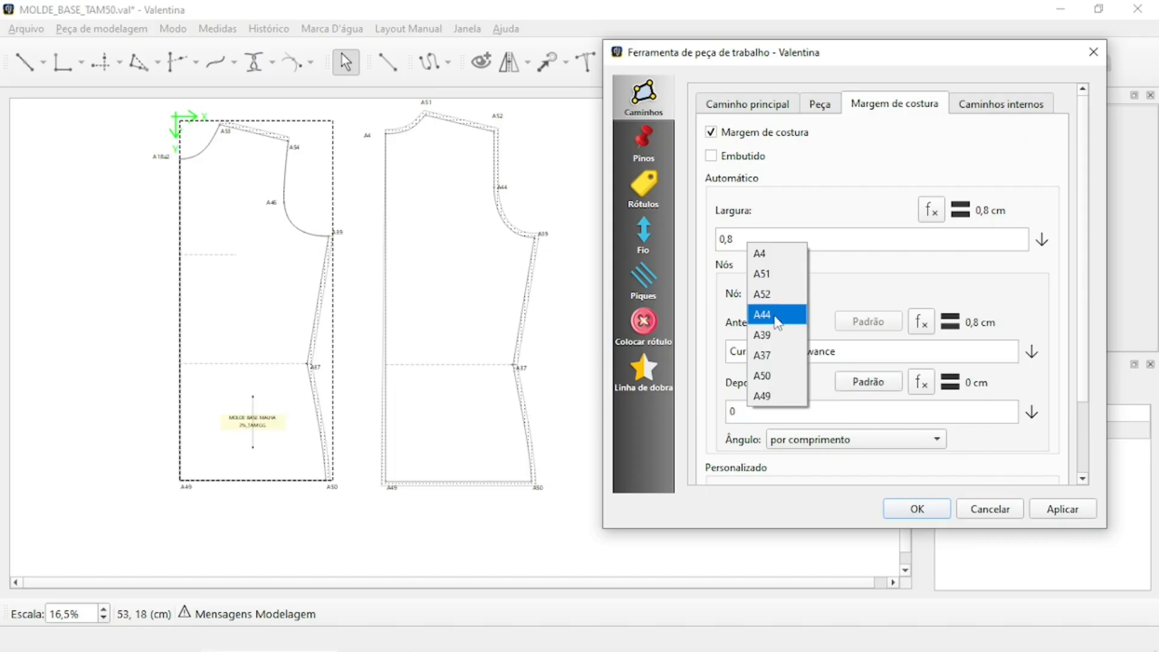
{"action": "left_click", "coordinate": [778, 316]}
{"action": "double_click", "coordinate": [861, 353]}
{"action": "type", "text": "0"}
{"action": "double_click", "coordinate": [833, 412]}
{"action": "type", "text": "0"}
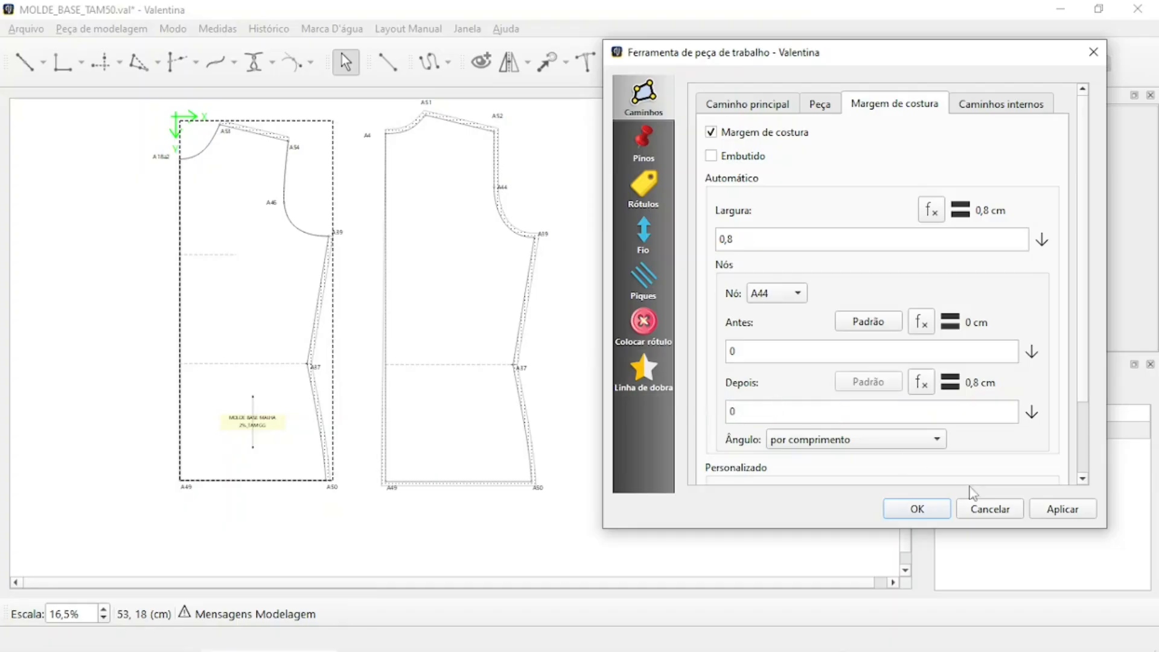
{"action": "left_click", "coordinate": [1057, 509]}
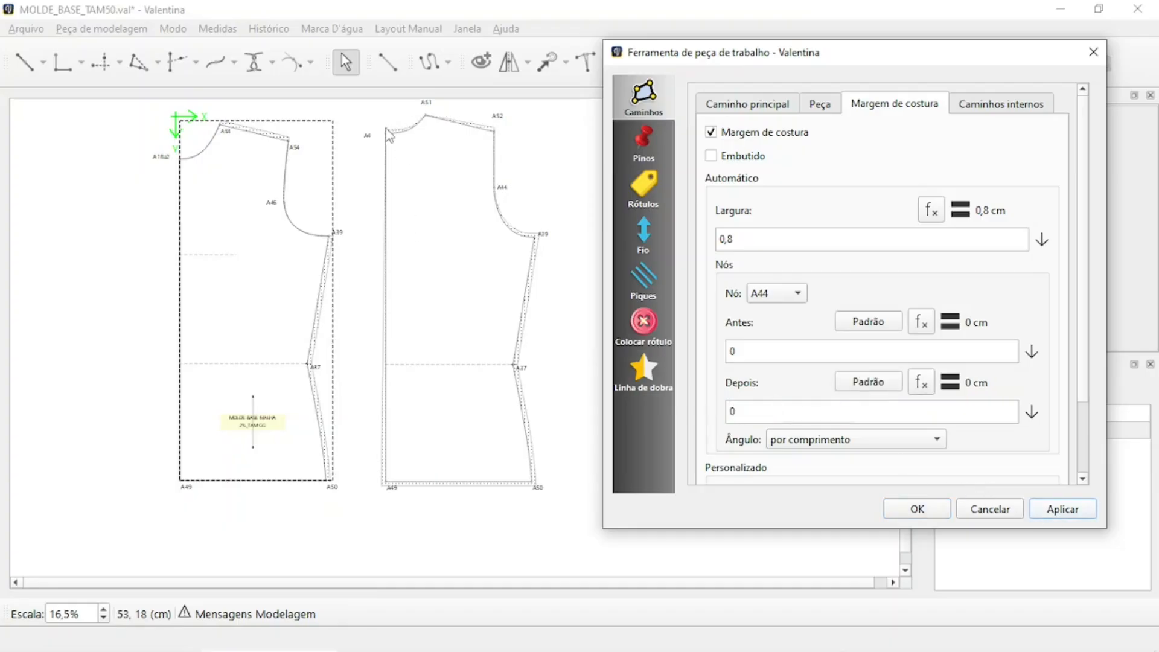
Set the seam allowance after node A4 to 0 and apply the change
{"action": "left_click", "coordinate": [784, 296]}
{"action": "left_click", "coordinate": [762, 230]}
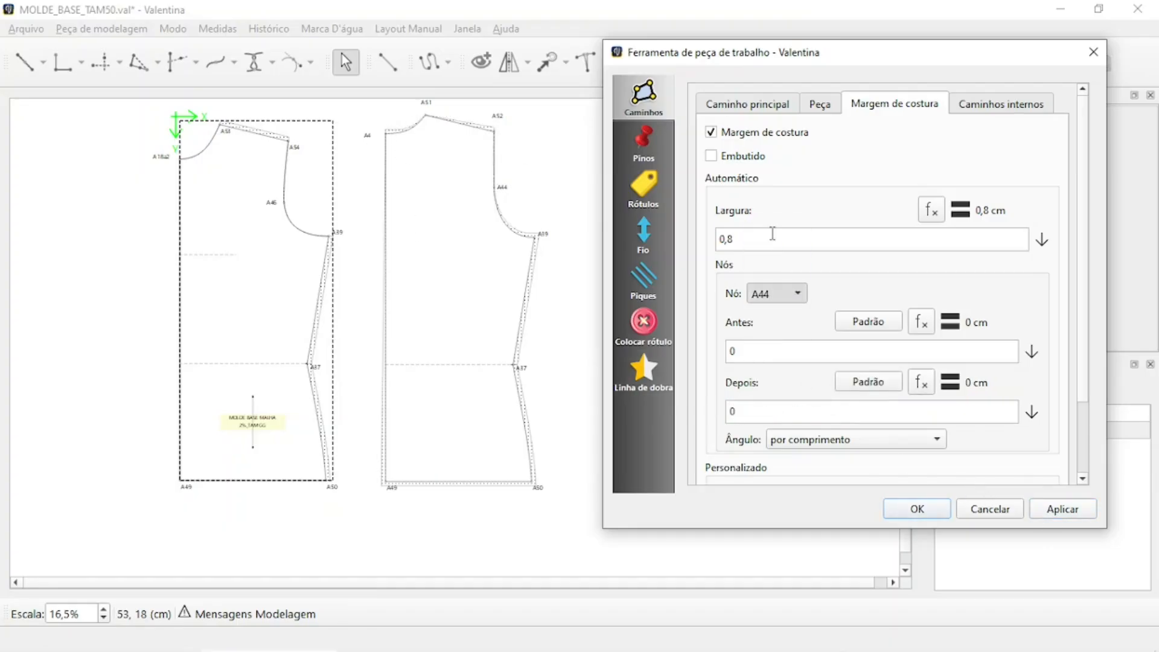
{"action": "double_click", "coordinate": [912, 406]}
{"action": "type", "text": "0"}
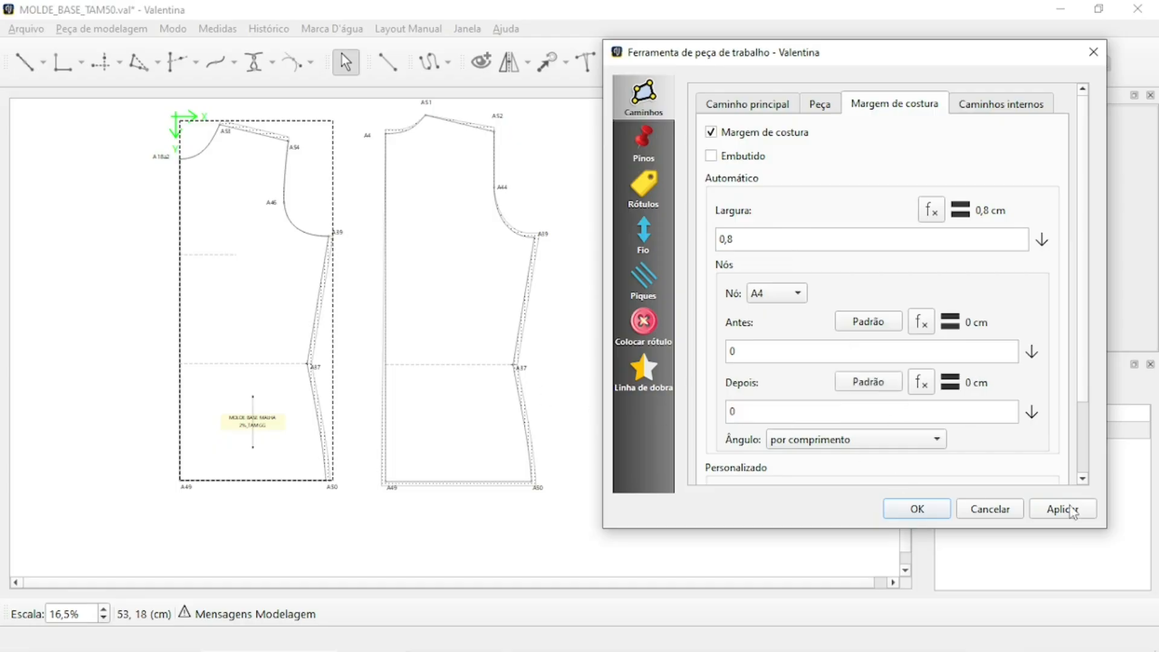
{"action": "left_click", "coordinate": [1063, 509]}
Set the seam allowance before node A39 to 0 and apply the change
{"action": "left_click", "coordinate": [796, 294]}
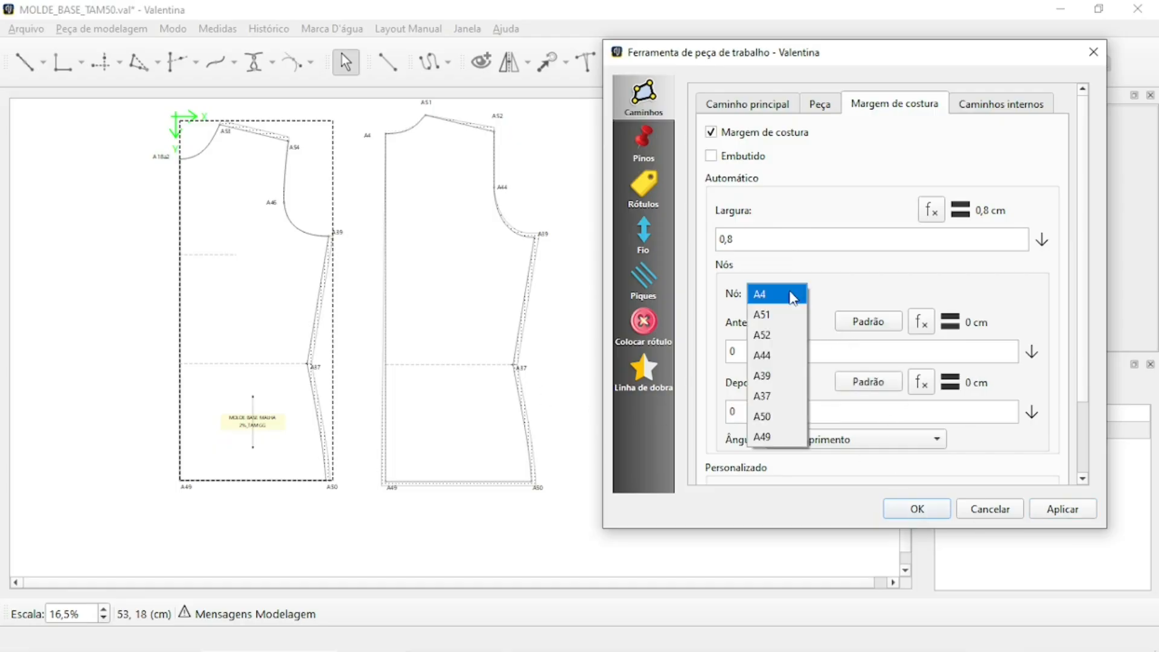
{"action": "left_click", "coordinate": [785, 354]}
{"action": "double_click", "coordinate": [858, 352]}
{"action": "type", "text": "0"}
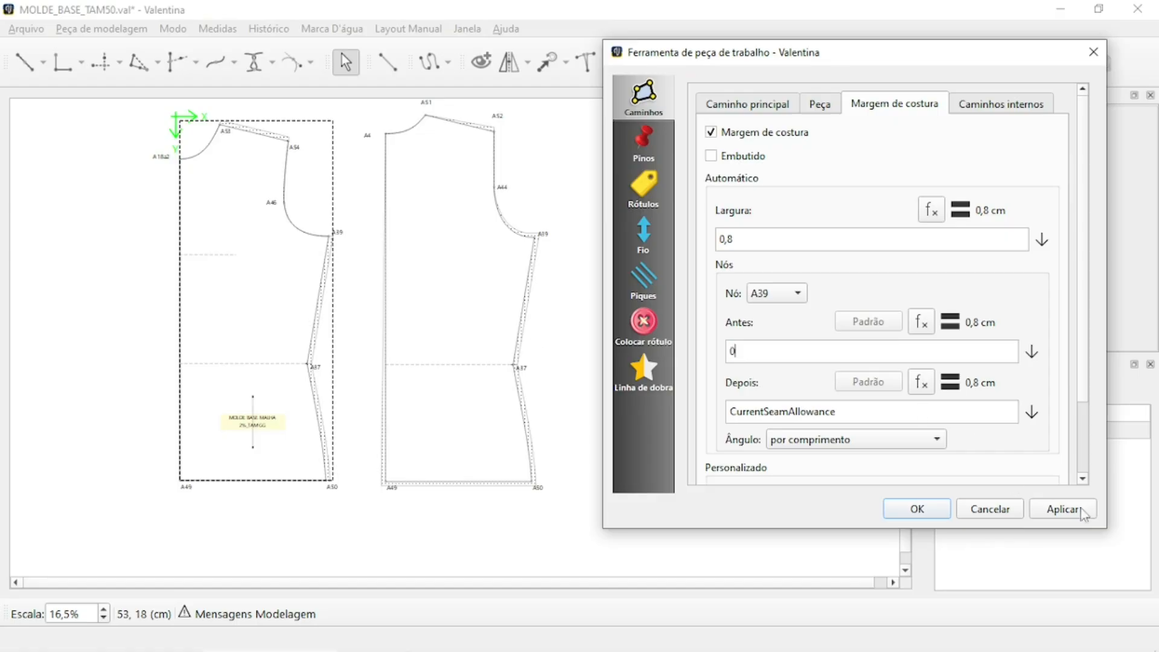
{"action": "left_click", "coordinate": [1062, 509]}
Set the seam allowance after node A50 to 0 and apply the change
{"action": "left_click", "coordinate": [791, 296]}
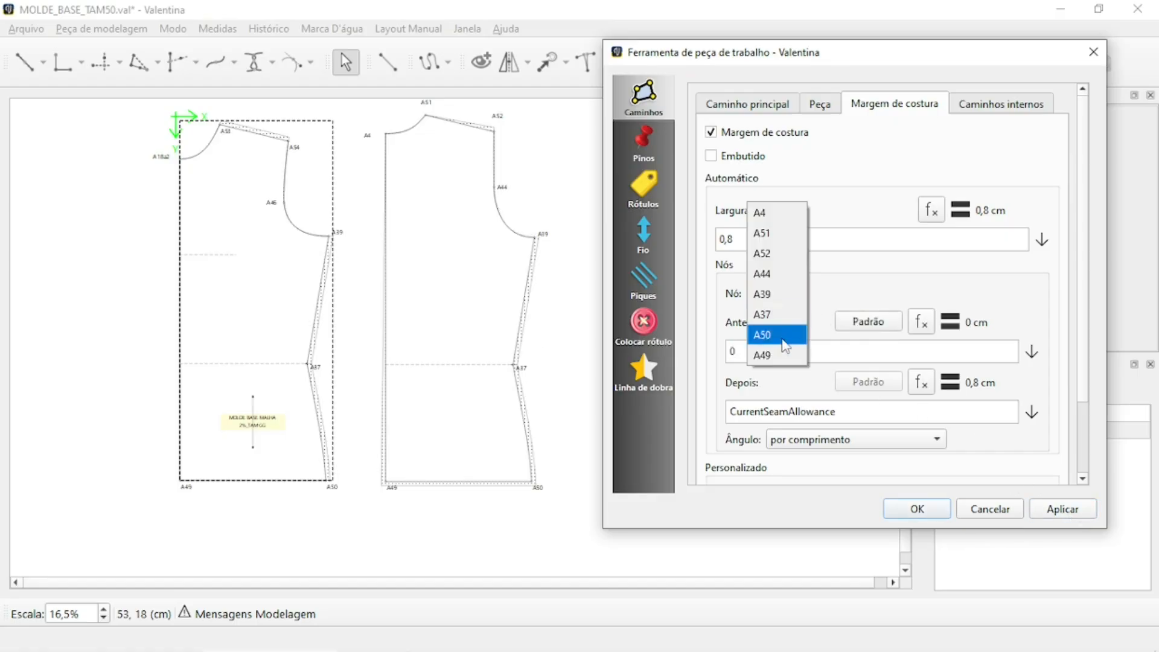
{"action": "left_click", "coordinate": [782, 352]}
{"action": "double_click", "coordinate": [856, 411]}
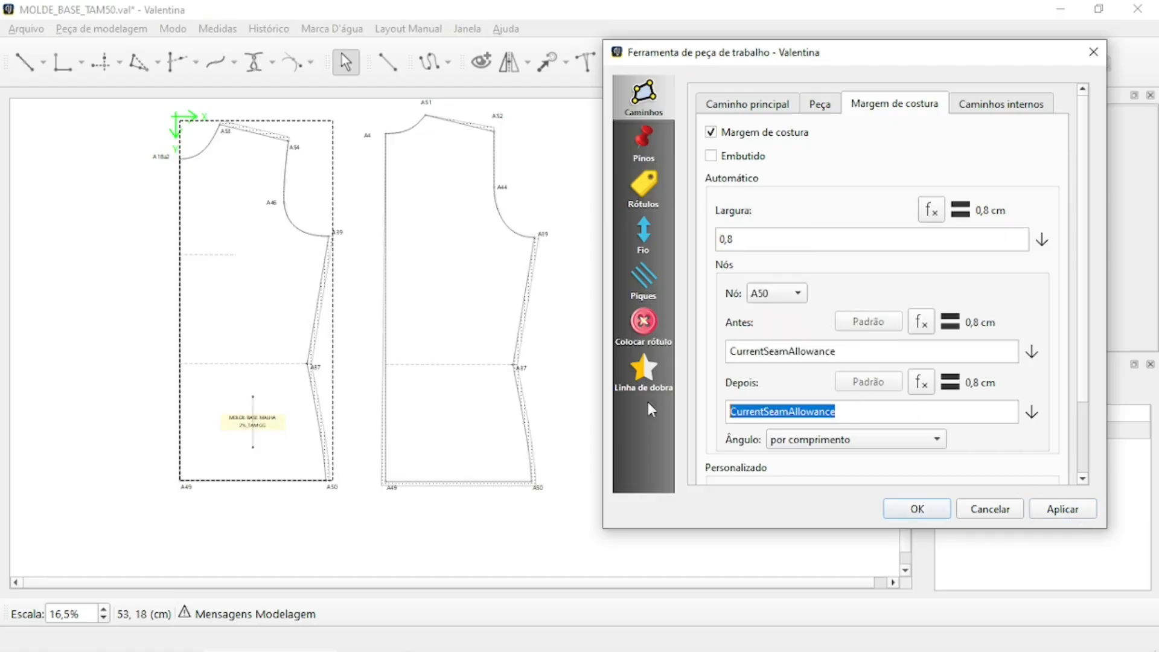
{"action": "type", "text": "0"}
{"action": "left_click", "coordinate": [1062, 509]}
Set the seam allowance before and after node A49 to 0 and apply the change
{"action": "left_click", "coordinate": [783, 294]}
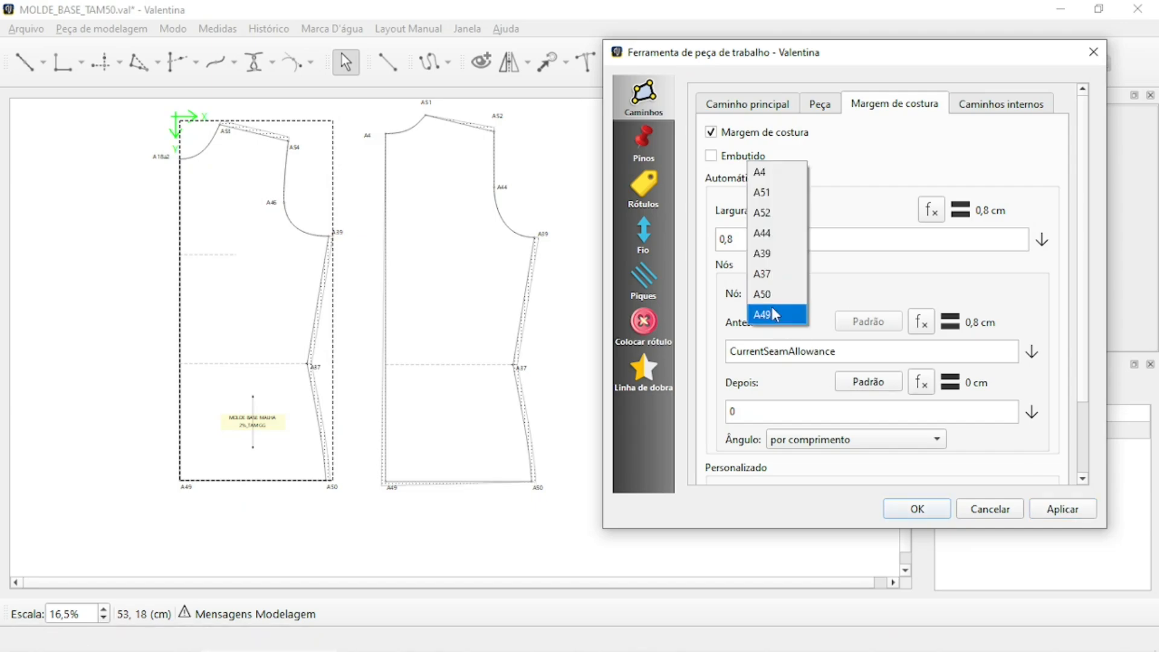
{"action": "left_click", "coordinate": [771, 312]}
{"action": "double_click", "coordinate": [849, 352]}
{"action": "type", "text": "0"}
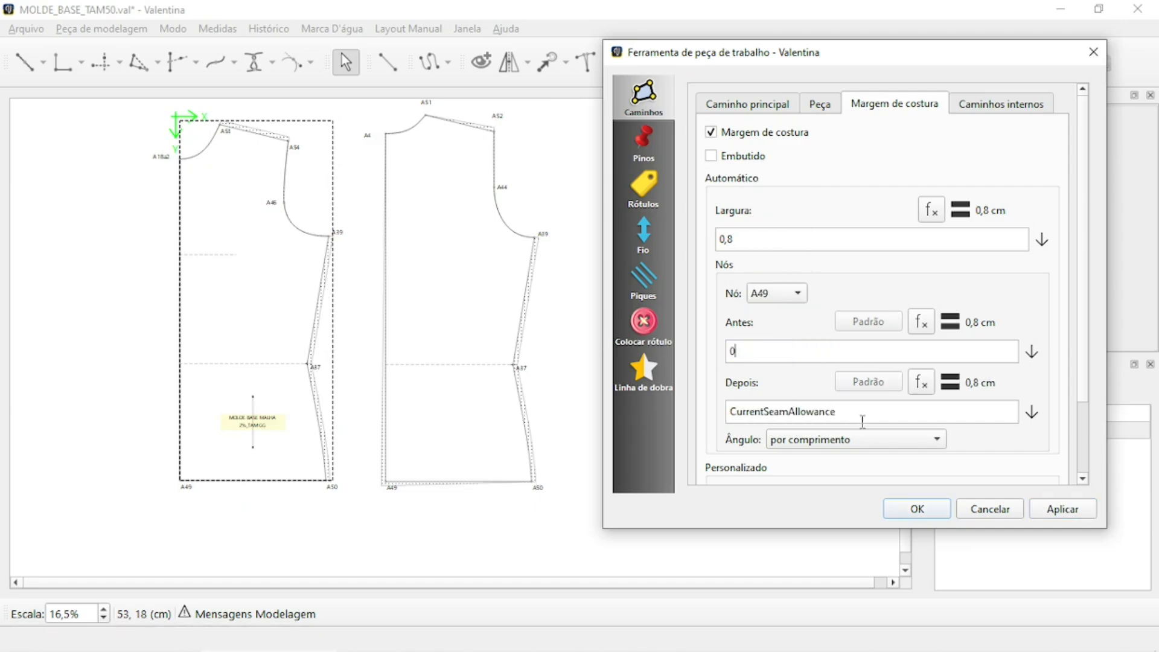
{"action": "double_click", "coordinate": [862, 411]}
{"action": "type", "text": "0"}
{"action": "left_click", "coordinate": [1062, 509]}
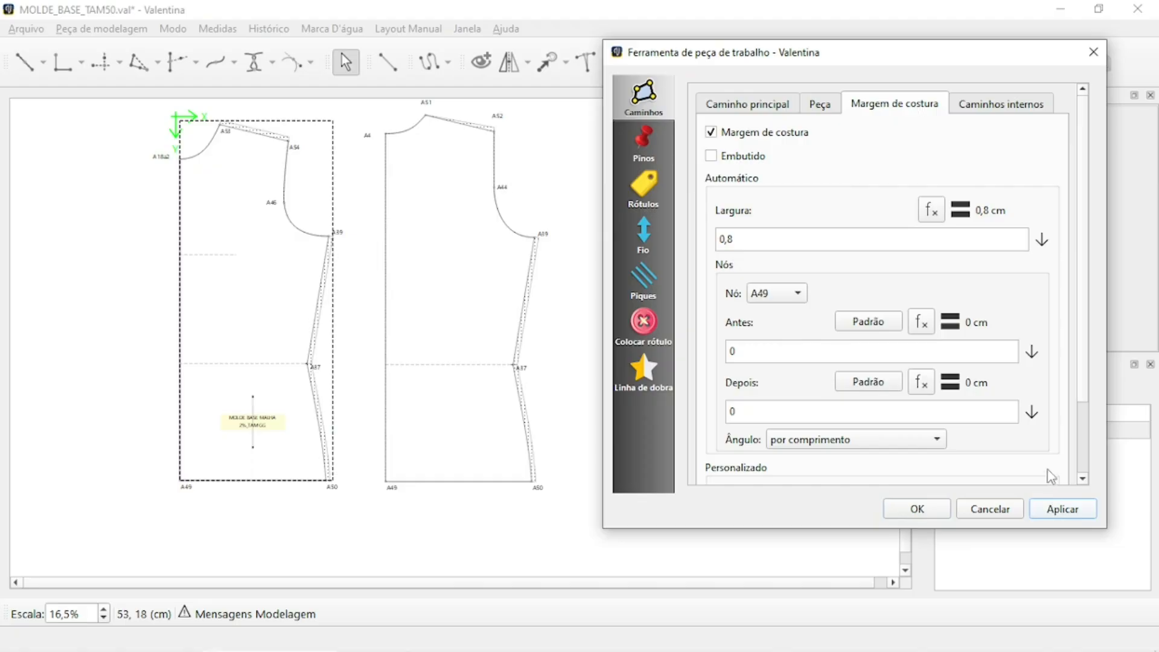
Restore the default seam allowance after node A51 with 0 before it, apply the change and accept the piece options
{"action": "left_click", "coordinate": [796, 296]}
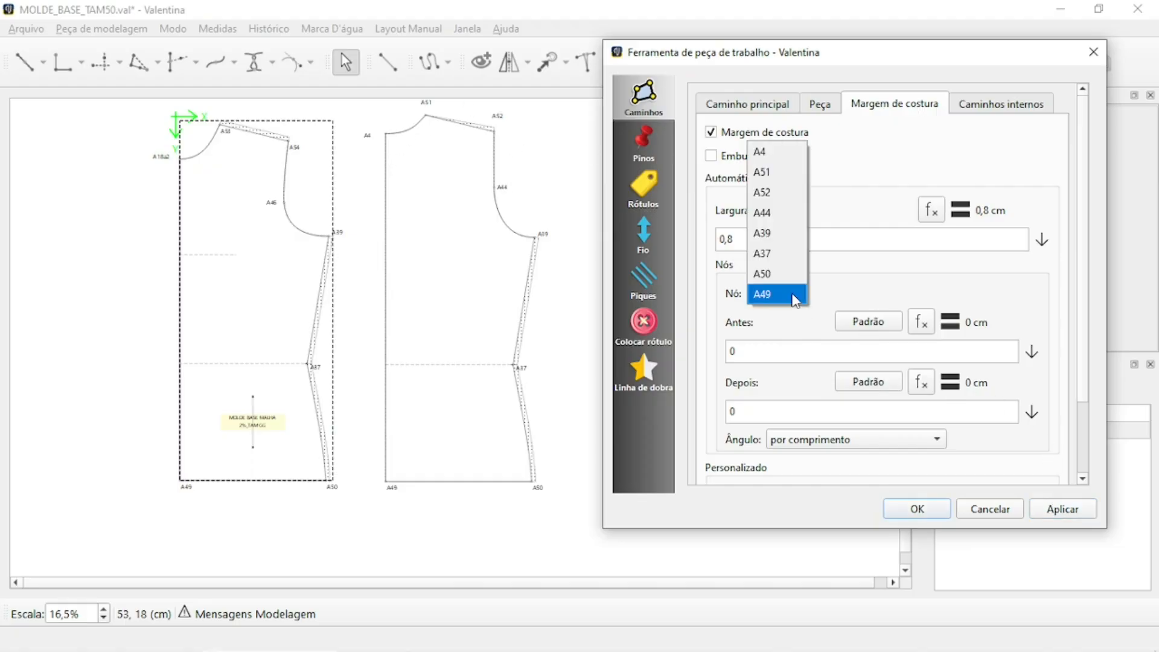
{"action": "left_click", "coordinate": [784, 170]}
{"action": "left_click", "coordinate": [869, 322]}
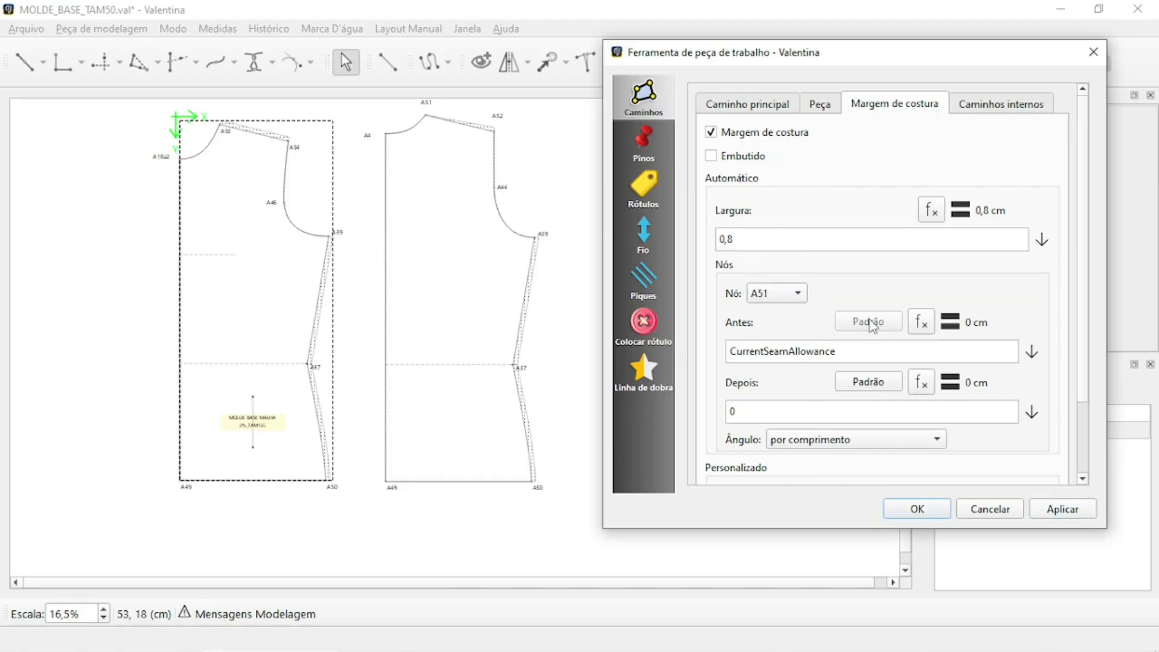
{"action": "double_click", "coordinate": [870, 352]}
{"action": "type", "text": "0"}
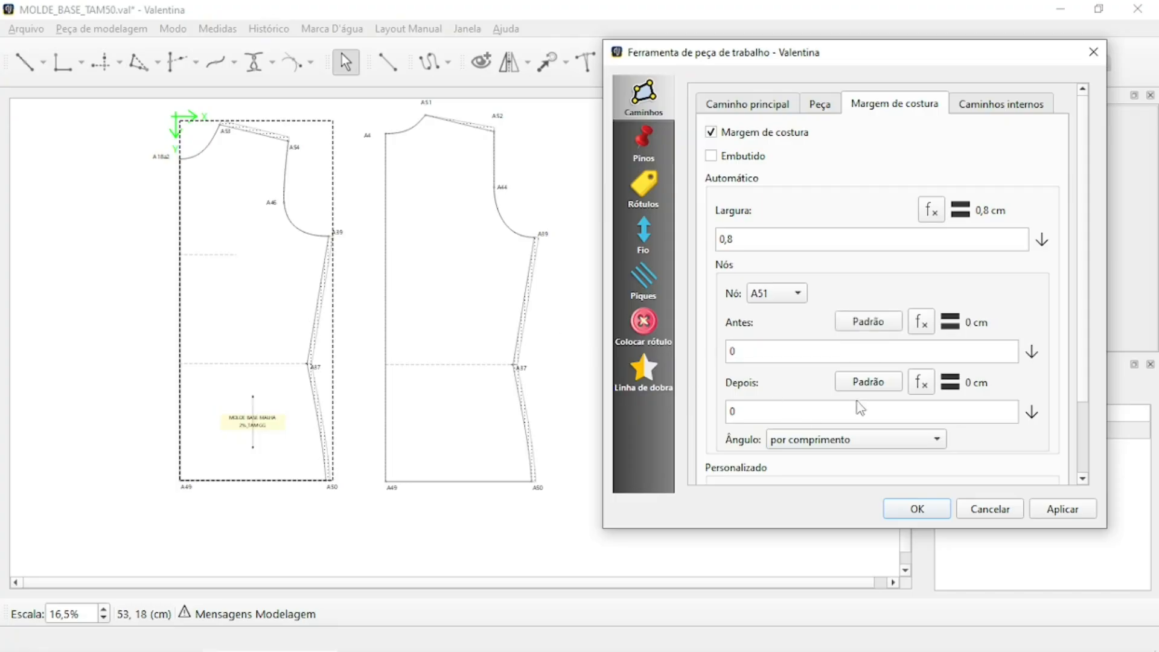
{"action": "left_click", "coordinate": [868, 382]}
{"action": "left_click_drag", "start_coordinate": [859, 409], "coordinate": [685, 414]}
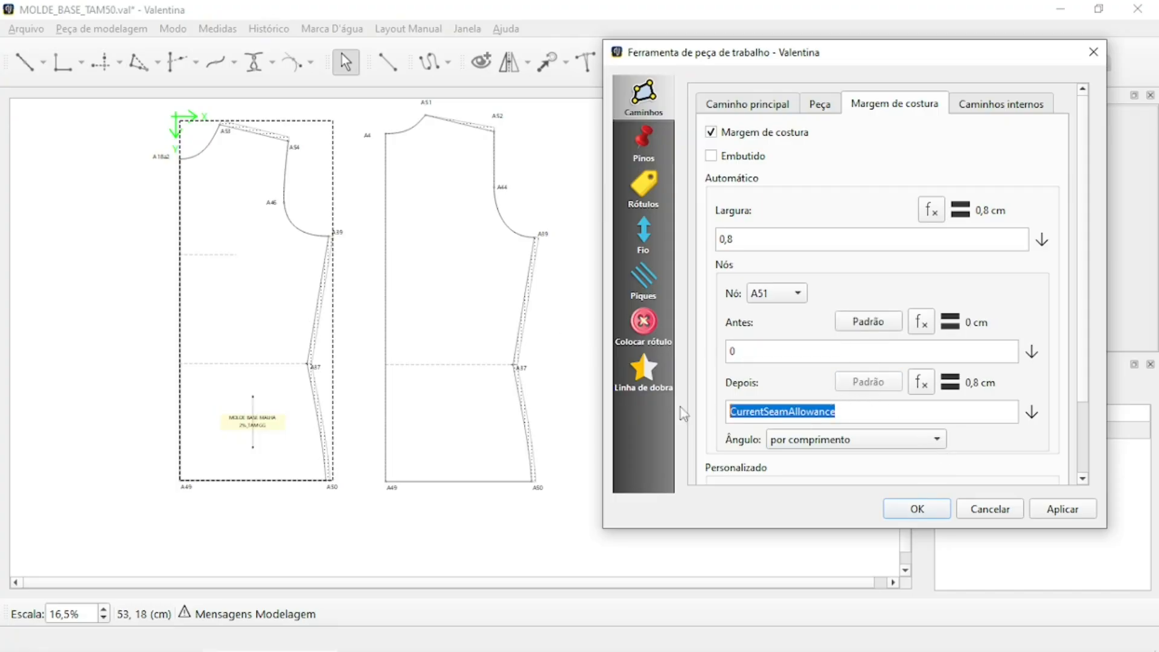
{"action": "type", "text": "0"}
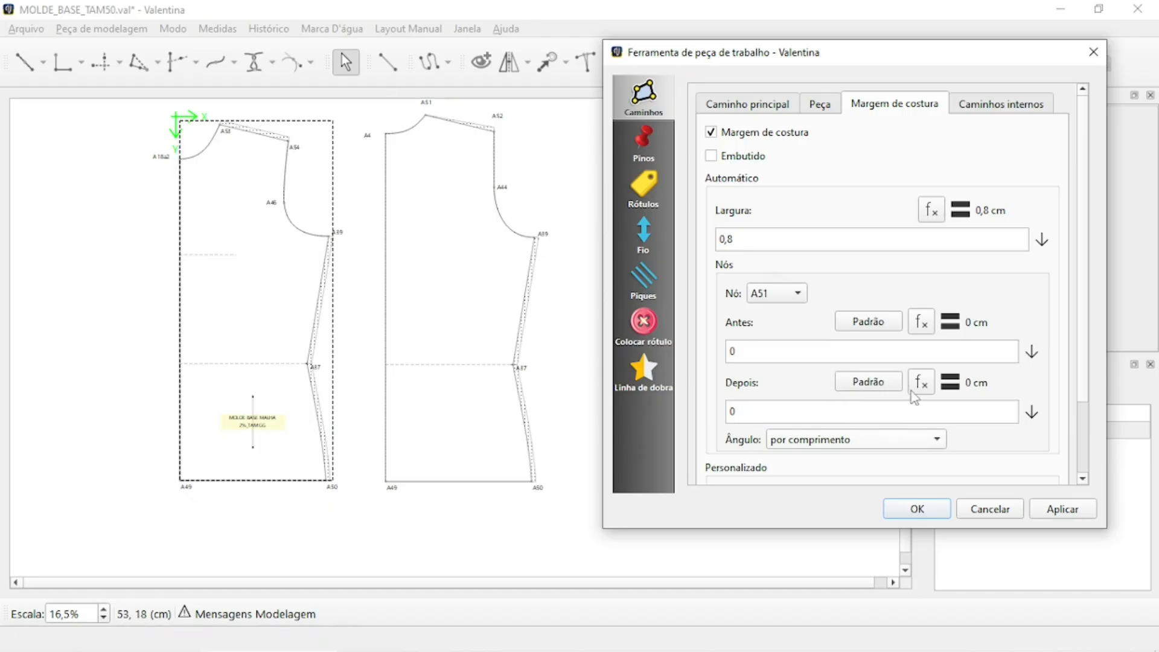
{"action": "left_click", "coordinate": [873, 383]}
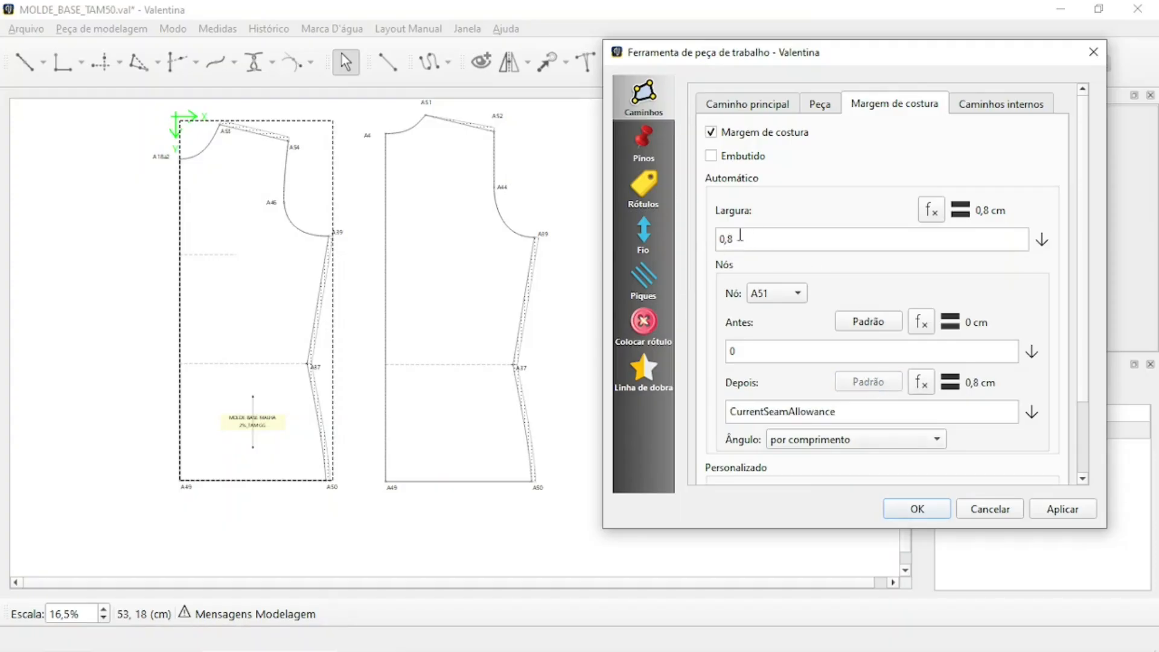
{"action": "left_click", "coordinate": [1074, 510]}
{"action": "left_click", "coordinate": [914, 509]}
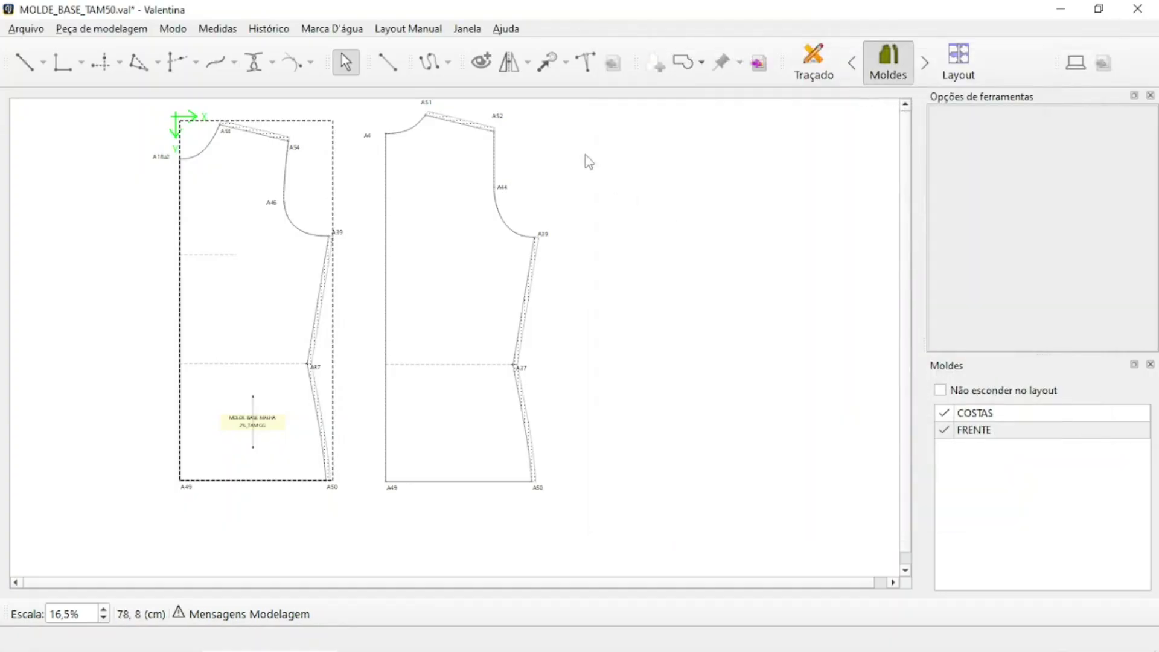
Examine the seam allowance along the hem, side seam, armhole and shoulder of the second piece, and compare both pieces
{"action": "scroll", "coordinate": [517, 444], "scroll_direction": "up", "scroll_amount": 3, "text": "ctrl"}
{"action": "scroll", "coordinate": [517, 453], "scroll_direction": "up", "scroll_amount": 1, "text": "ctrl"}
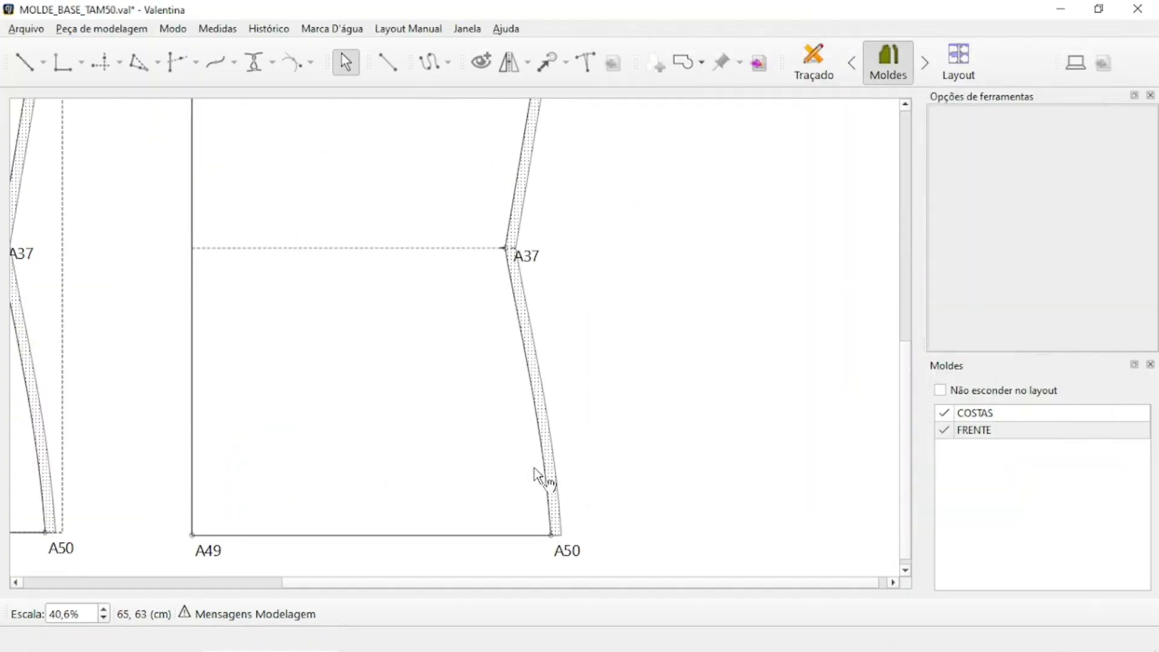
{"action": "scroll", "coordinate": [540, 449], "scroll_direction": "up", "scroll_amount": 5}
{"action": "scroll", "coordinate": [582, 266], "scroll_direction": "up", "scroll_amount": 2}
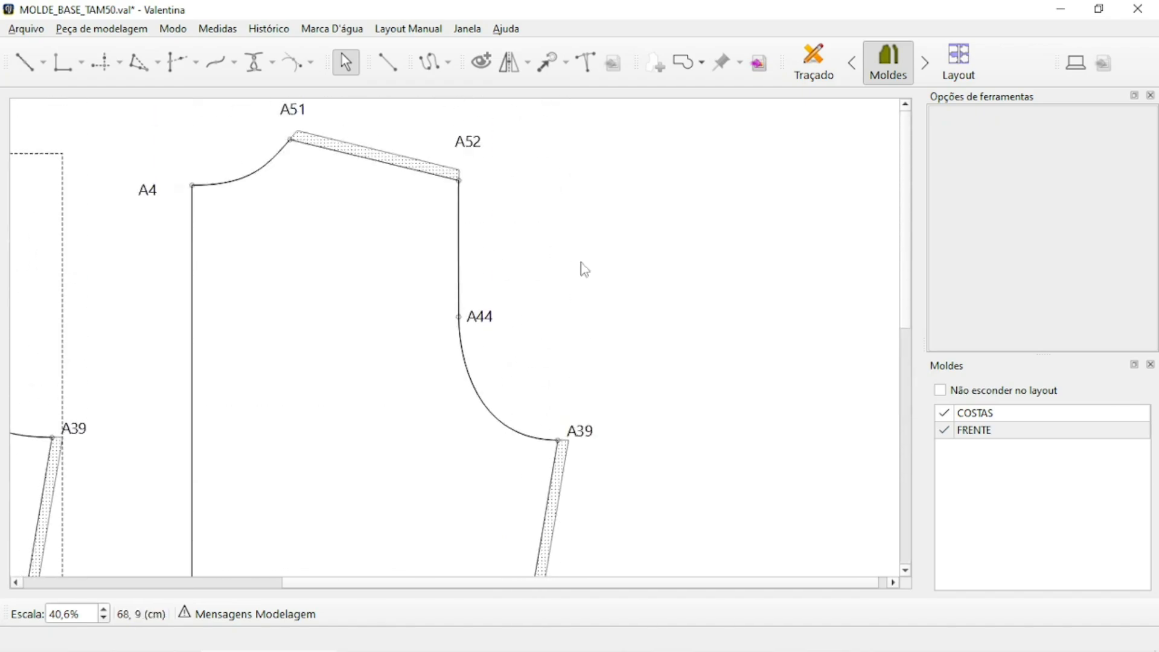
{"action": "scroll", "coordinate": [642, 244], "scroll_direction": "down", "scroll_amount": 5, "text": "ctrl"}
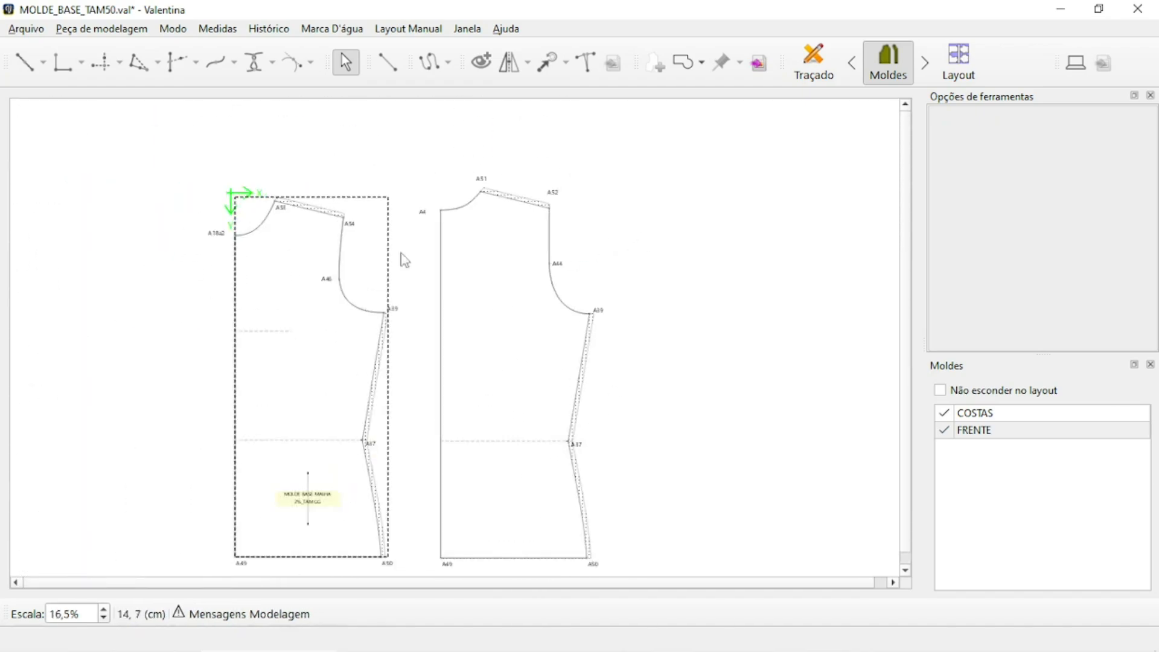
{"action": "scroll", "coordinate": [481, 299], "scroll_direction": "up", "scroll_amount": 2, "text": "ctrl"}
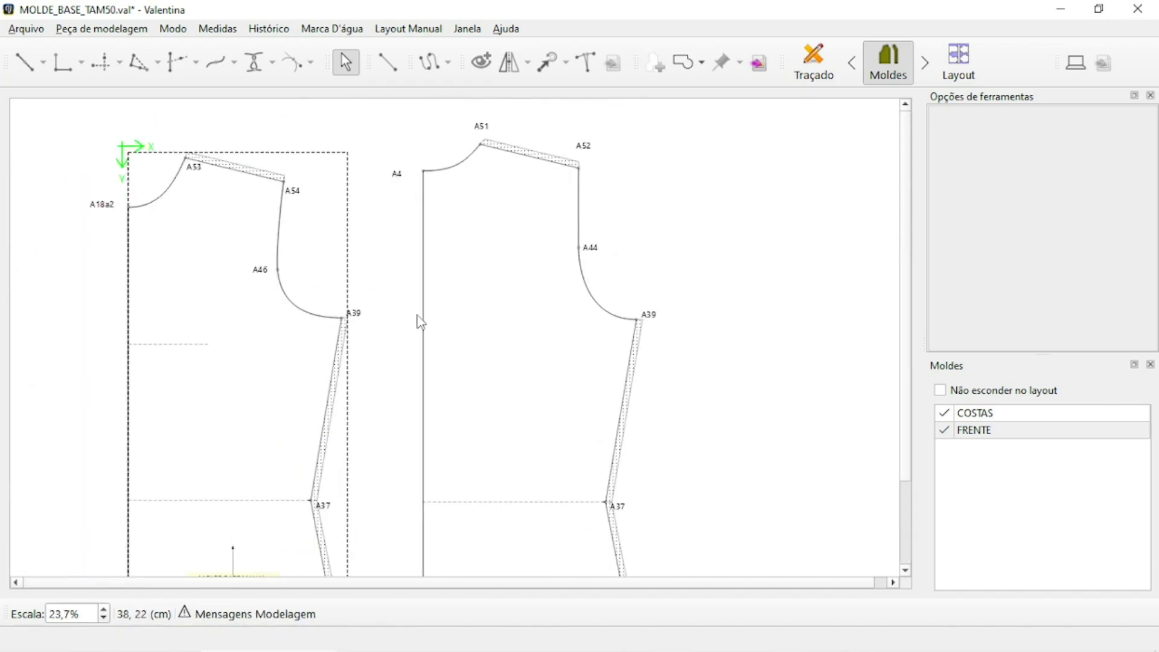
{"action": "right_click", "coordinate": [268, 277]}
{"action": "left_click", "coordinate": [696, 278]}
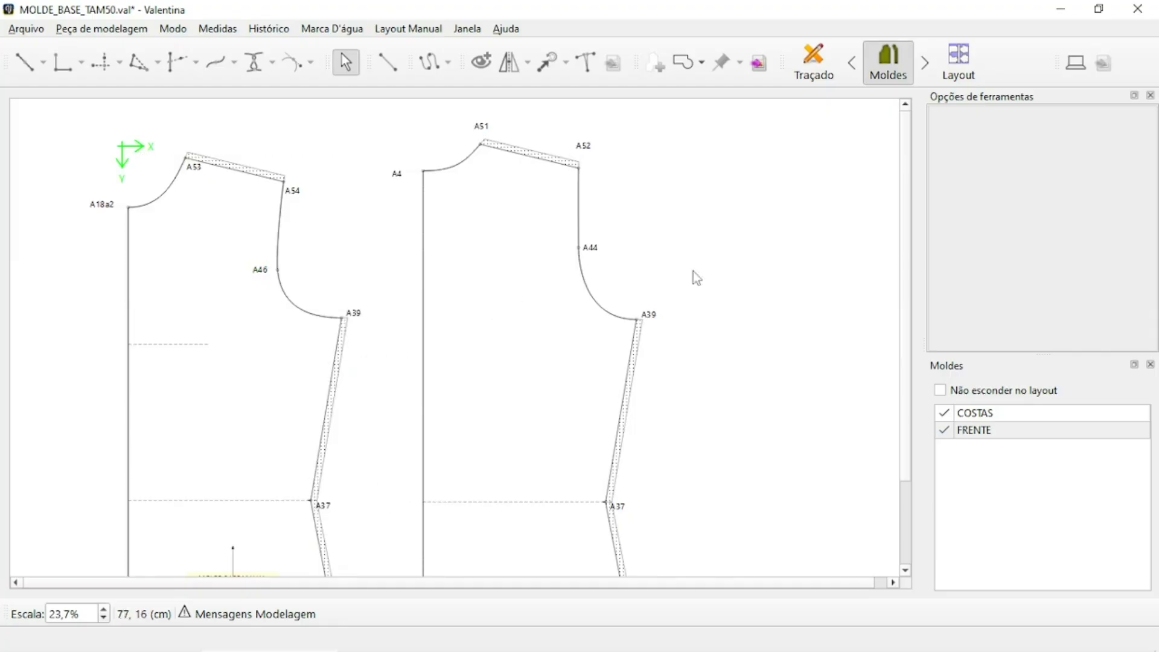
{"action": "right_click", "coordinate": [266, 278]}
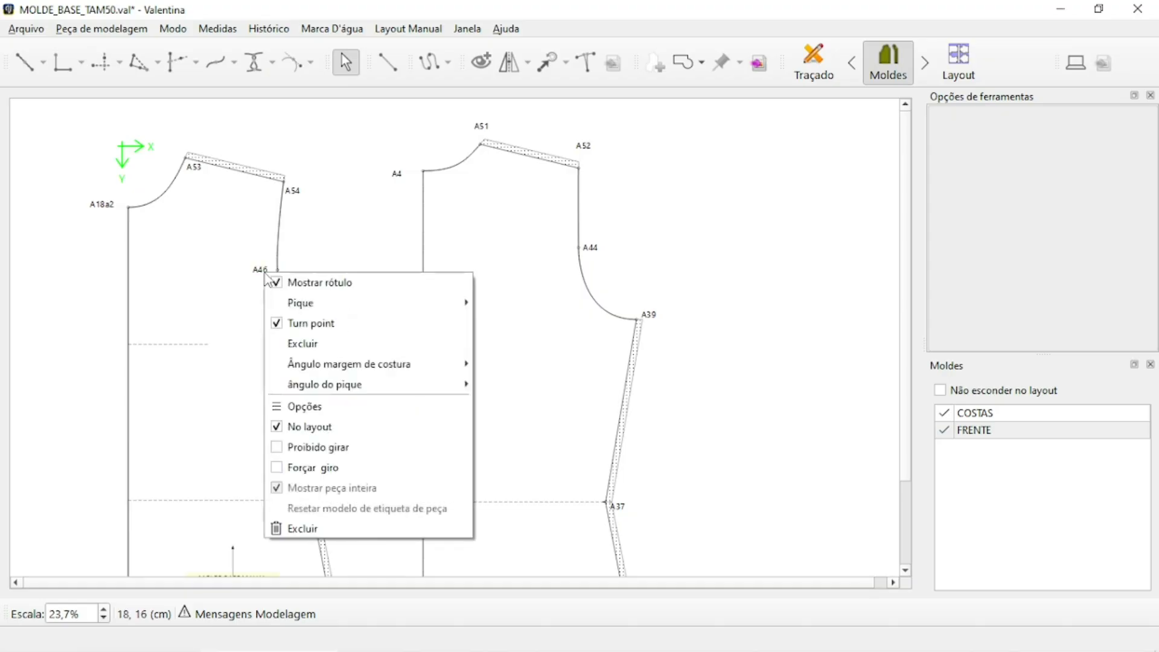
{"action": "left_click", "coordinate": [725, 264]}
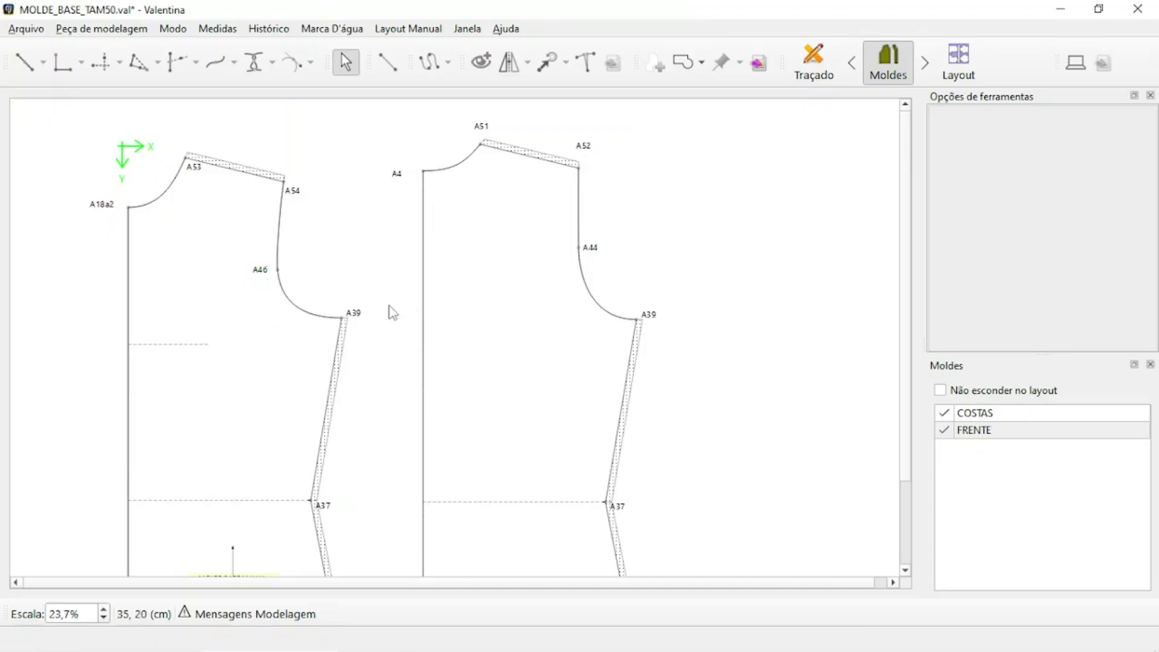
Switch to the drafting view and start placing a label mark at armhole point A46 of the front
{"action": "scroll", "coordinate": [382, 565], "scroll_direction": "up", "scroll_amount": 10}
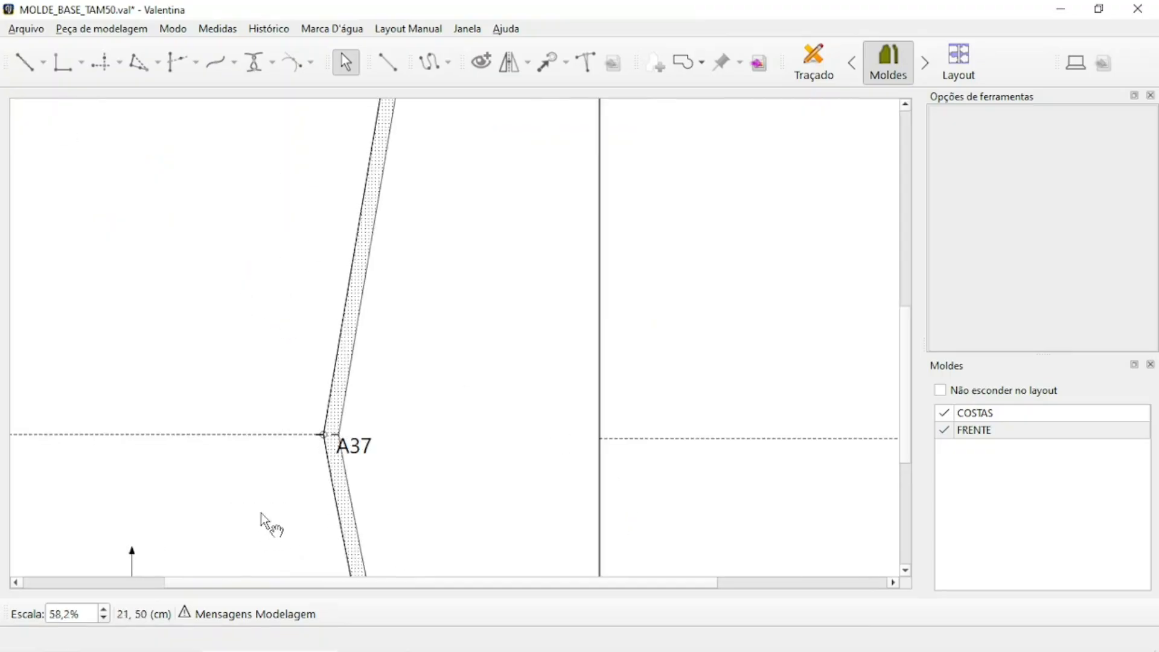
{"action": "scroll", "coordinate": [393, 453], "scroll_direction": "down", "scroll_amount": 8}
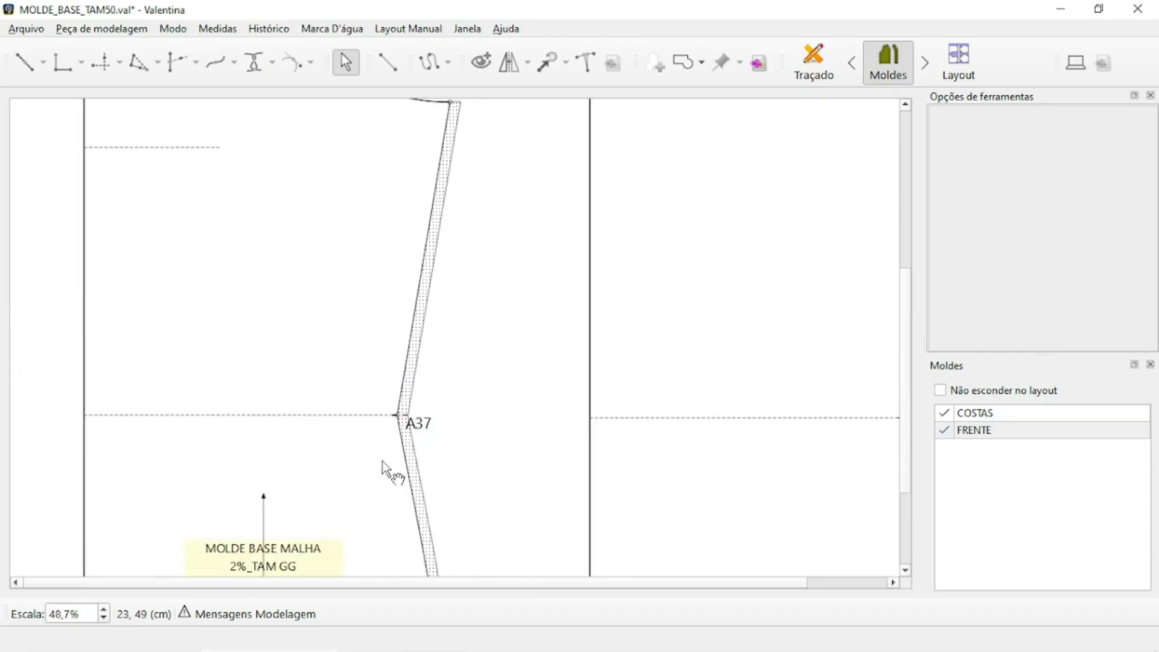
{"action": "scroll", "coordinate": [311, 543], "scroll_direction": "up", "scroll_amount": 4}
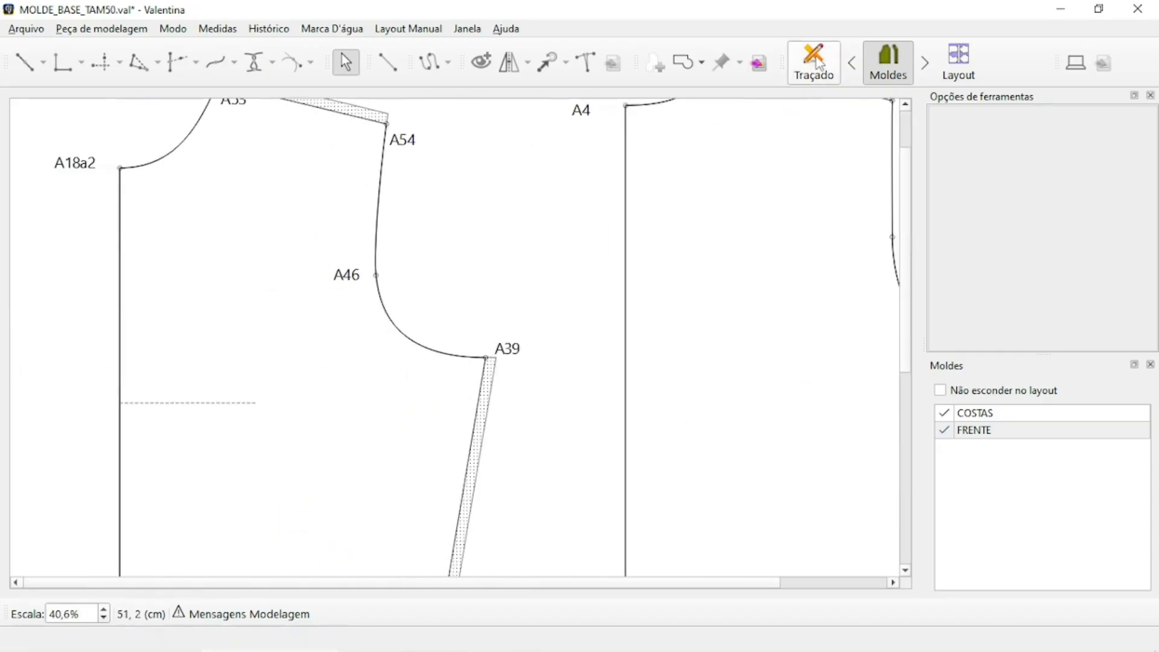
{"action": "left_click", "coordinate": [806, 69]}
{"action": "scroll", "coordinate": [520, 393], "scroll_direction": "down", "scroll_amount": 6}
{"action": "scroll", "coordinate": [538, 220], "scroll_direction": "up", "scroll_amount": 8}
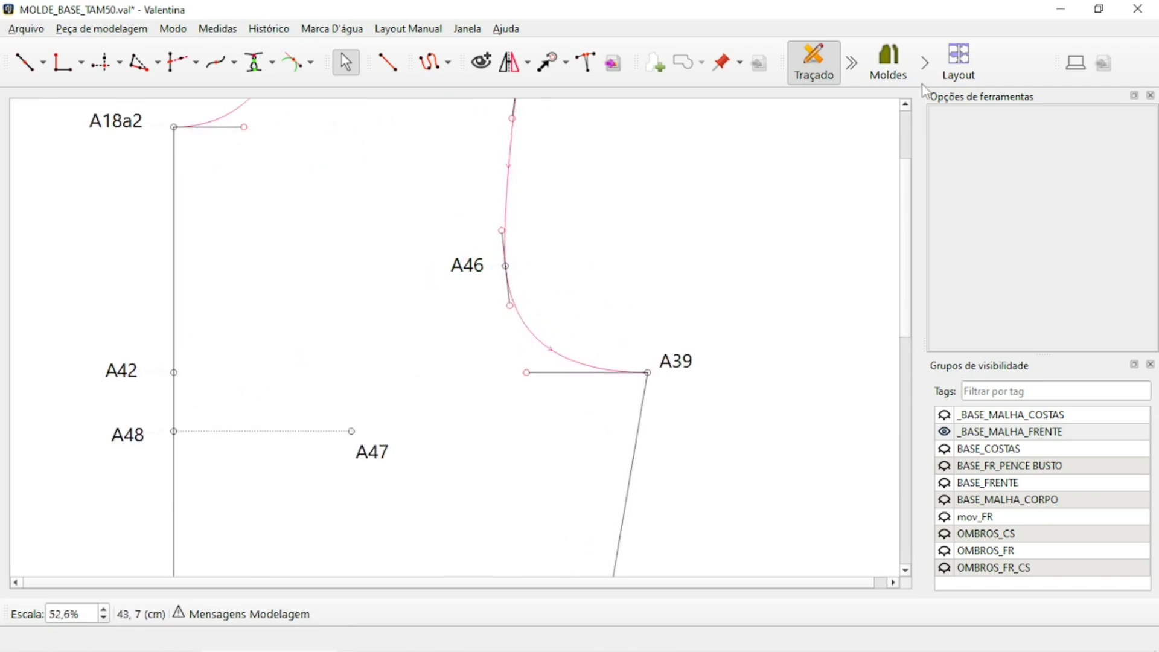
{"action": "left_click", "coordinate": [724, 63]}
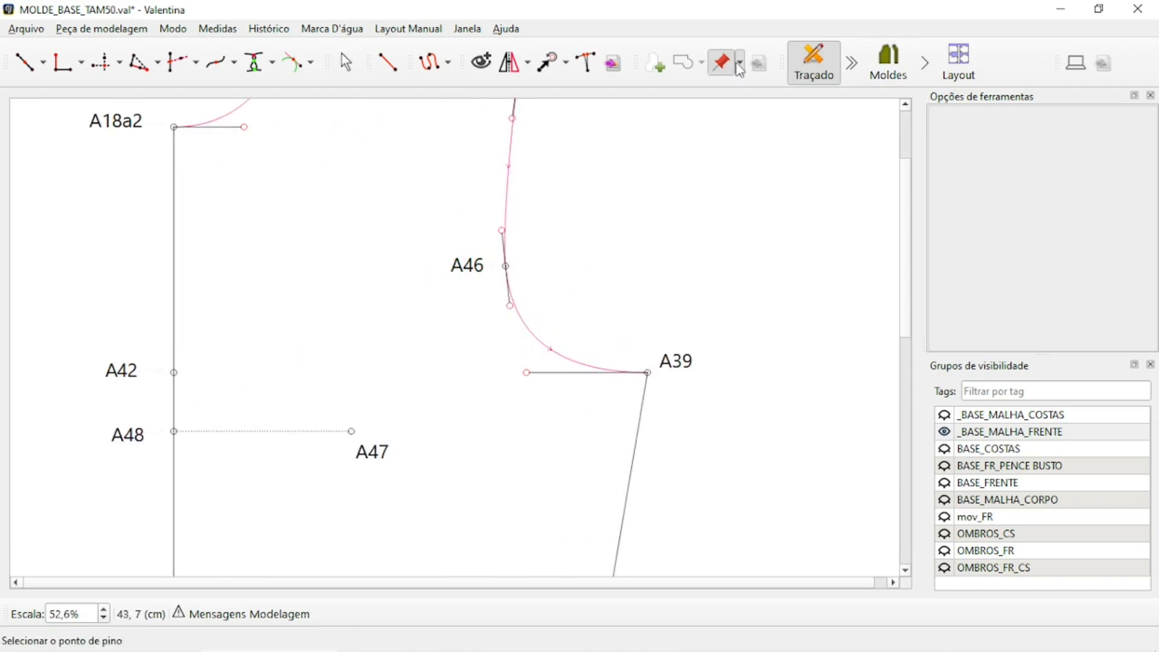
{"action": "left_click", "coordinate": [739, 63]}
{"action": "left_click", "coordinate": [762, 160]}
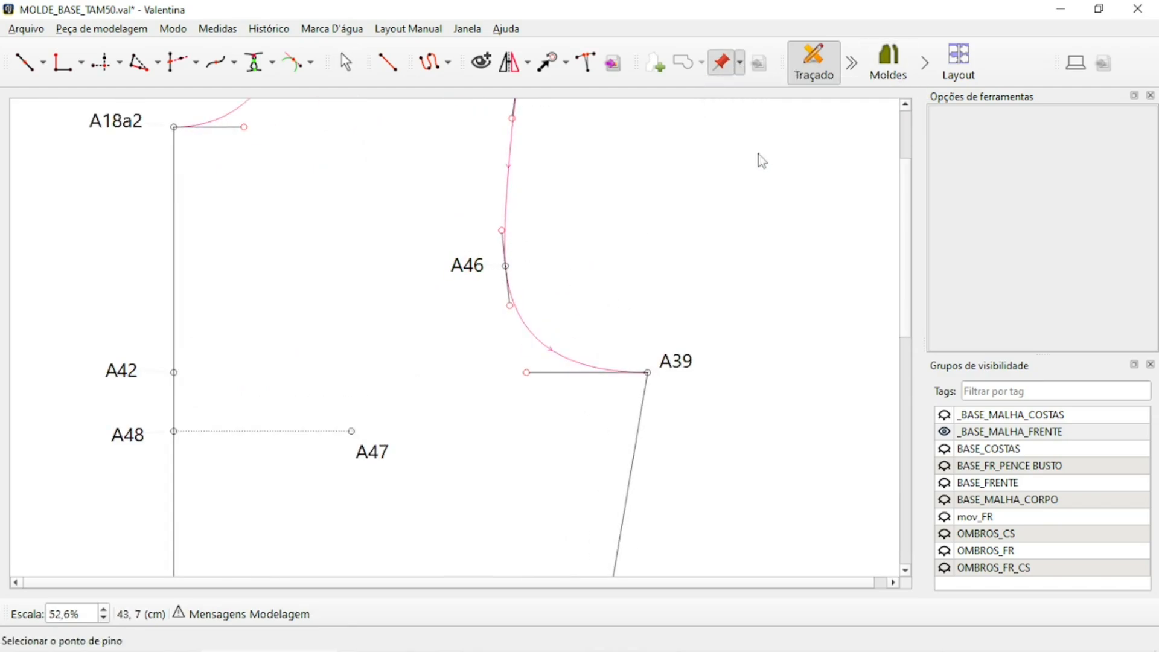
{"action": "left_click", "coordinate": [466, 269]}
{"action": "double_click", "coordinate": [523, 227]}
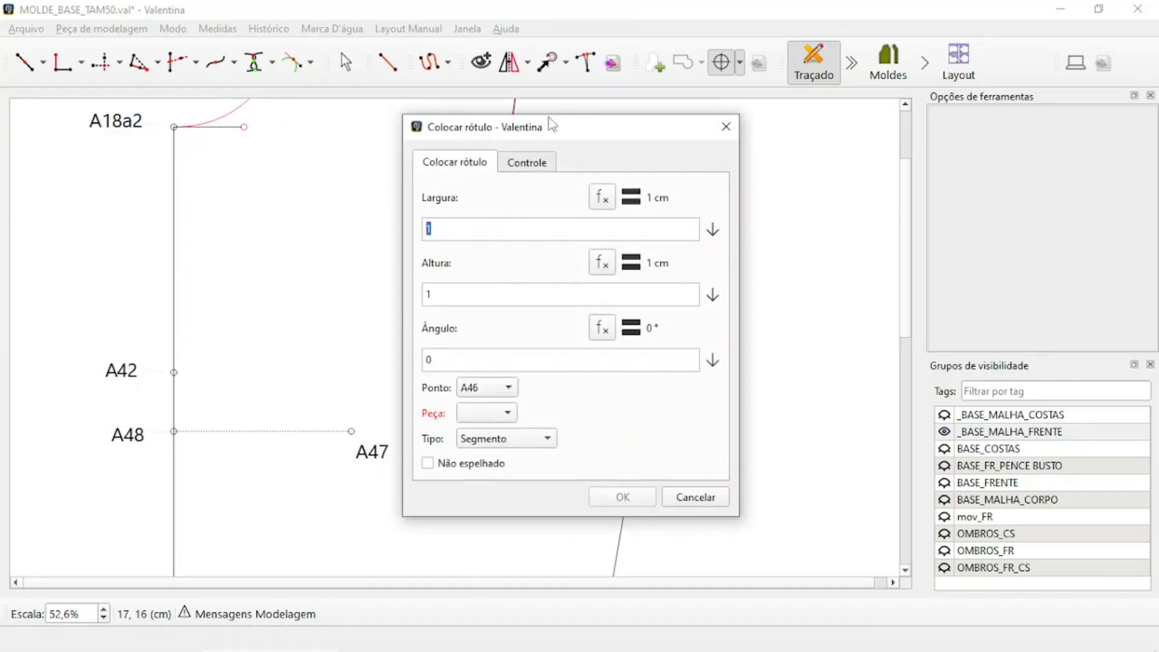
Set the A46 mark to 0,5 cm width and height, 270° angle, piece FRENTE and type Em forma de T, and accept it
{"action": "type", "text": ",5"}
{"action": "key", "text": "Tab"}
{"action": "type", "text": ",5"}
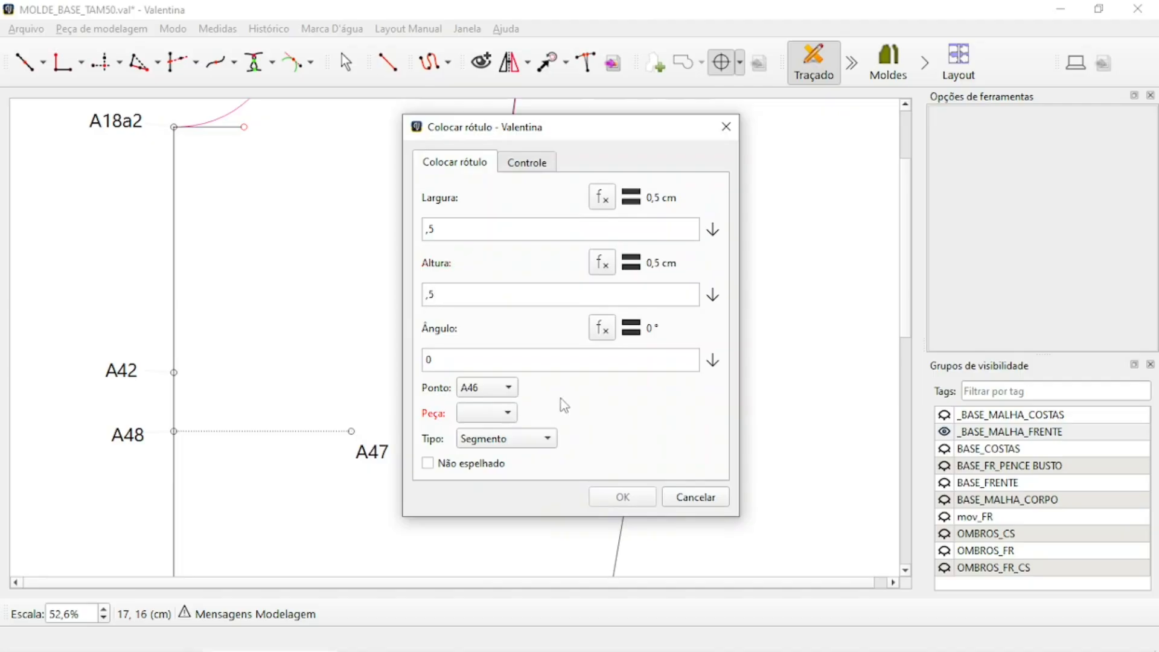
{"action": "double_click", "coordinate": [448, 362]}
{"action": "left_click", "coordinate": [483, 413]}
{"action": "left_click", "coordinate": [490, 435]}
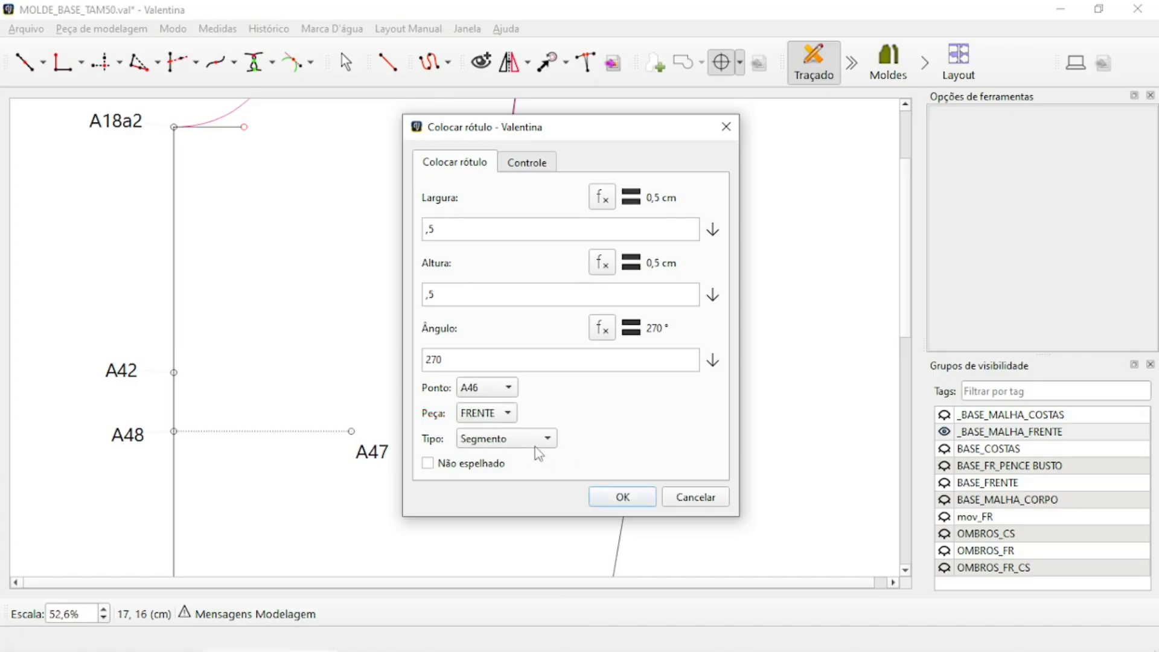
{"action": "left_click", "coordinate": [538, 439]}
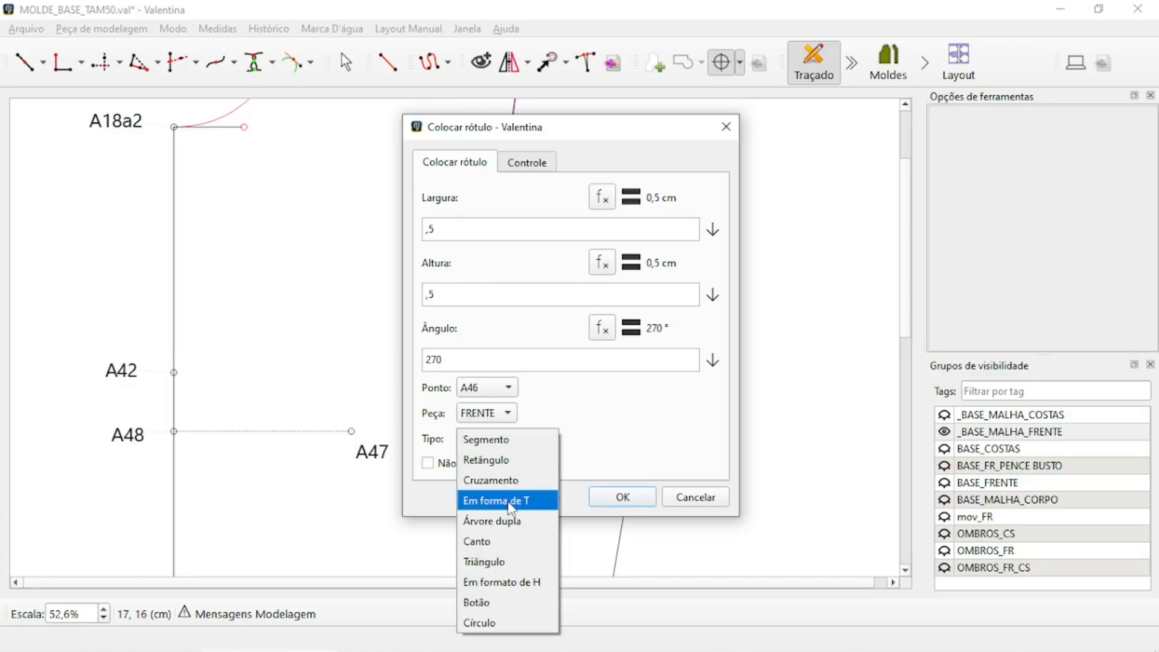
{"action": "left_click", "coordinate": [511, 506]}
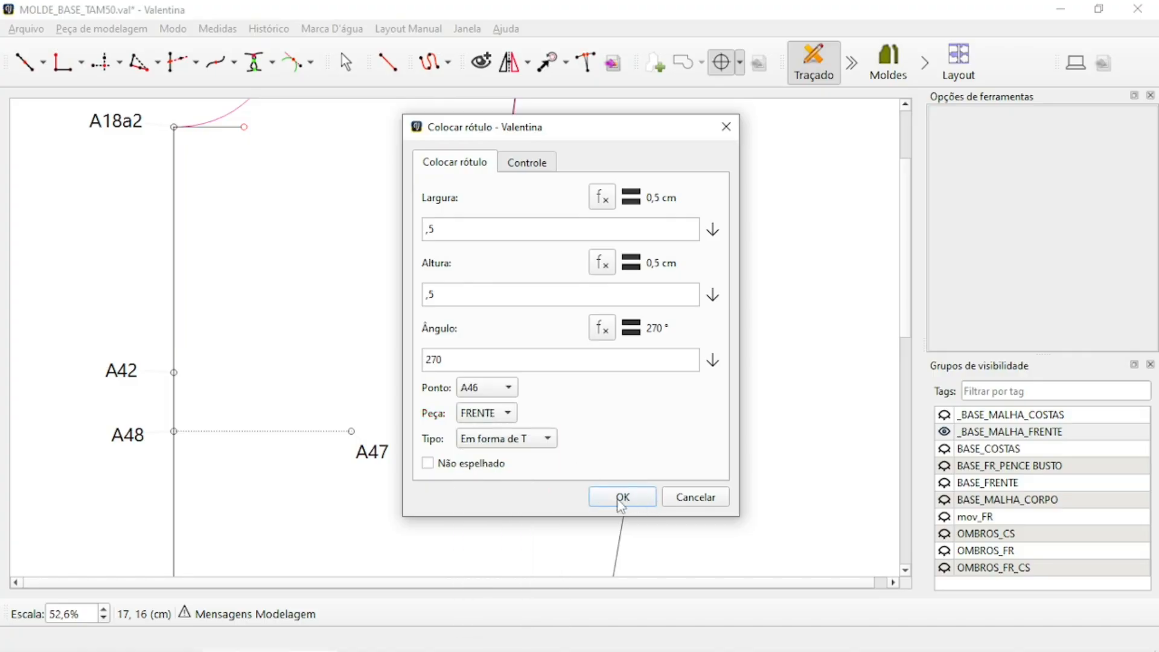
{"action": "left_click", "coordinate": [621, 498]}
Check the T-shaped mark at A46 on the front pattern piece and save the pattern file
{"action": "left_click", "coordinate": [870, 77]}
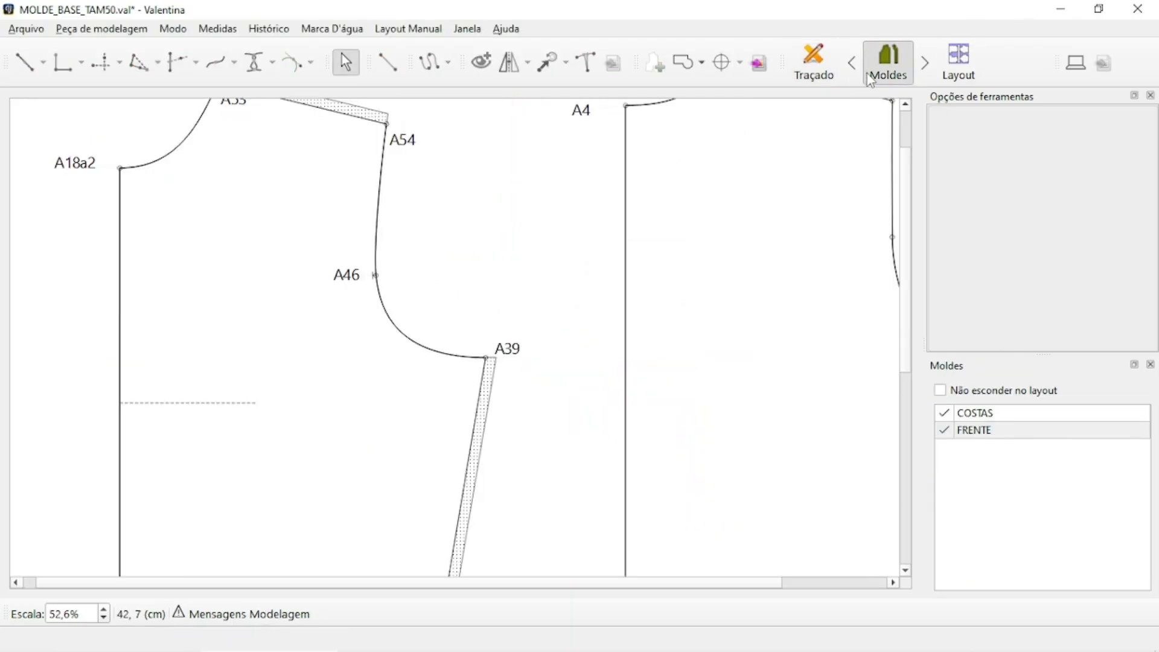
{"action": "scroll", "coordinate": [338, 269], "scroll_direction": "up", "scroll_amount": 8}
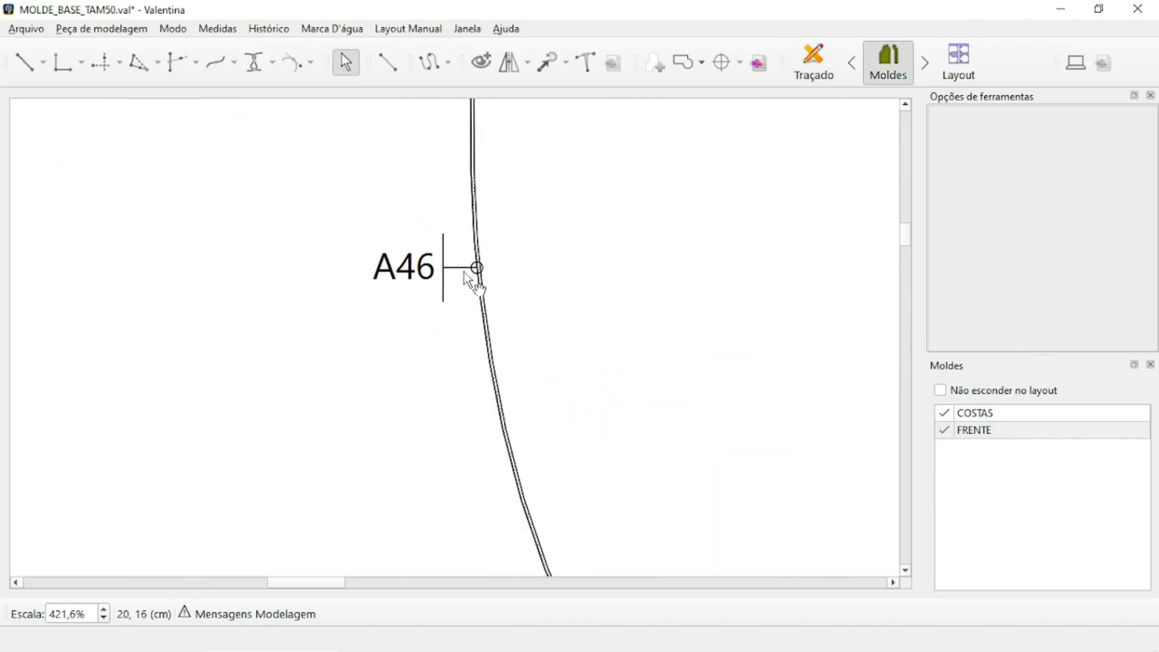
{"action": "scroll", "coordinate": [450, 285], "scroll_direction": "down", "scroll_amount": 6}
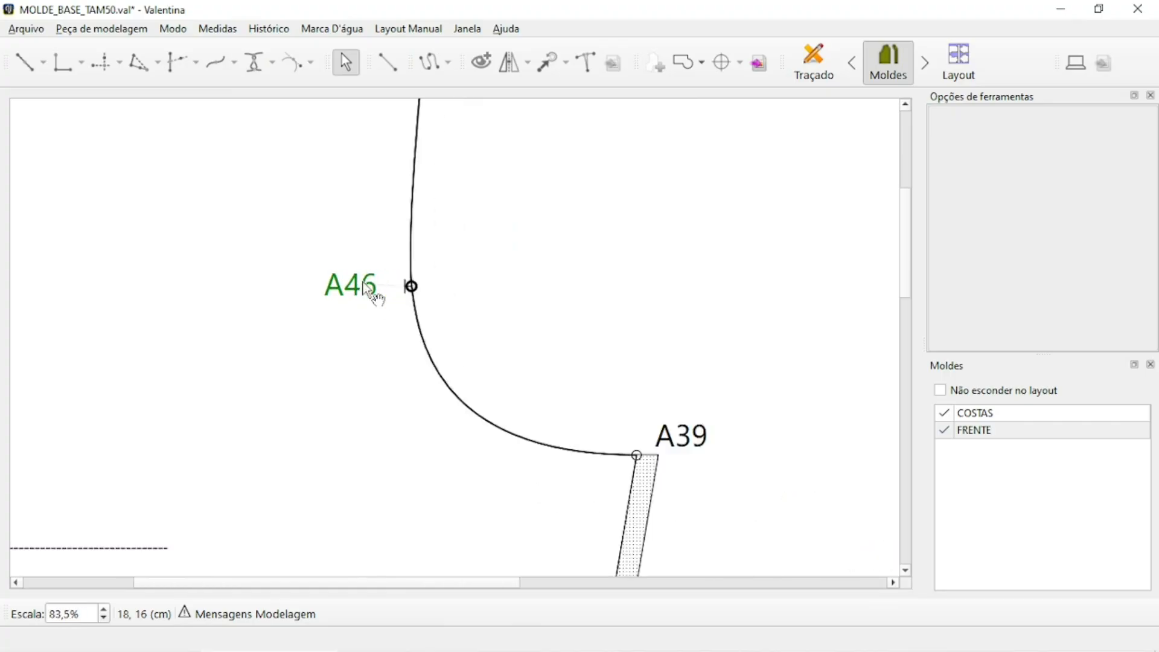
{"action": "scroll", "coordinate": [367, 288], "scroll_direction": "down", "scroll_amount": 8}
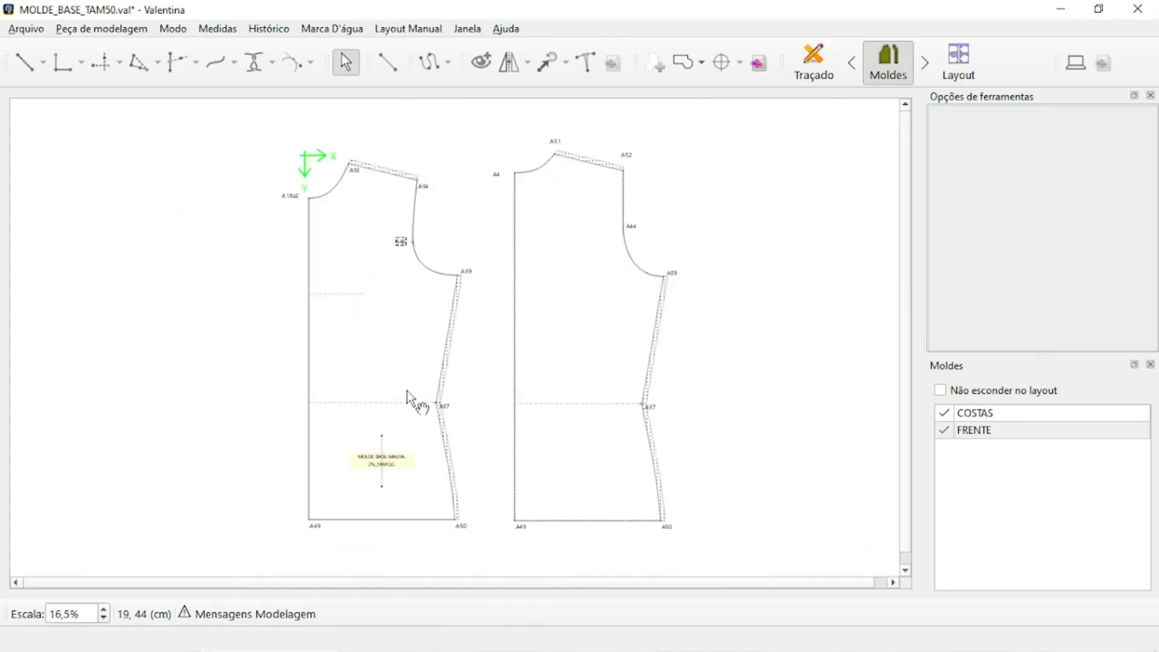
{"action": "scroll", "coordinate": [407, 390], "scroll_direction": "up", "scroll_amount": 1}
{"action": "key", "text": "ctrl+s"}
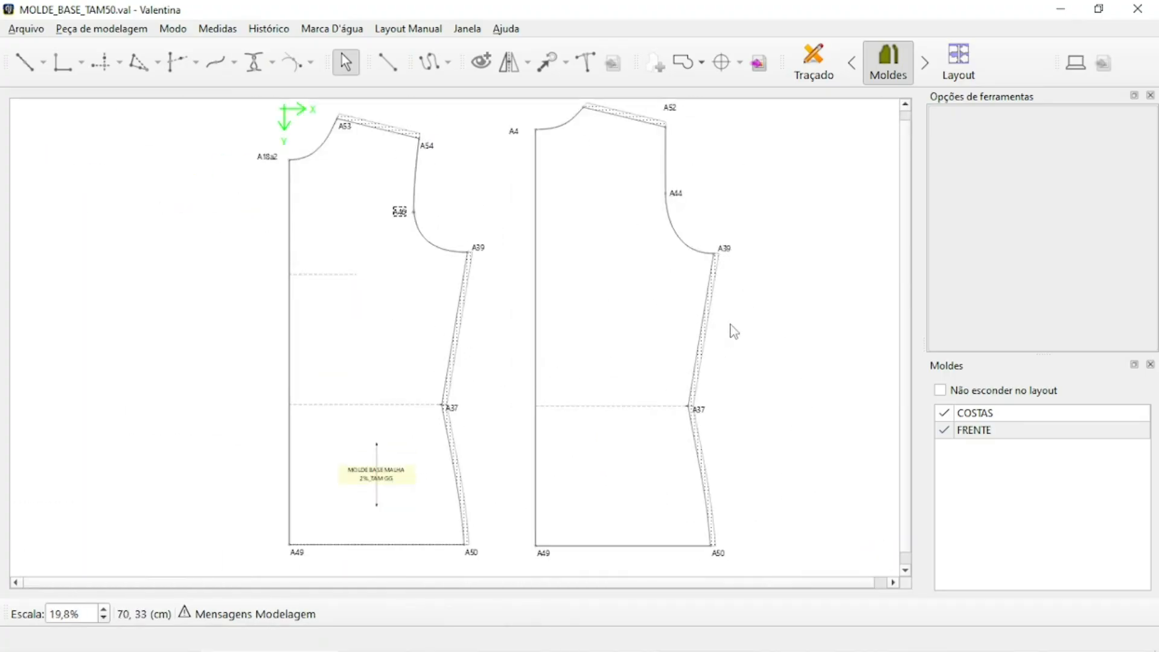
{"action": "scroll", "coordinate": [617, 348], "scroll_direction": "down", "scroll_amount": 2}
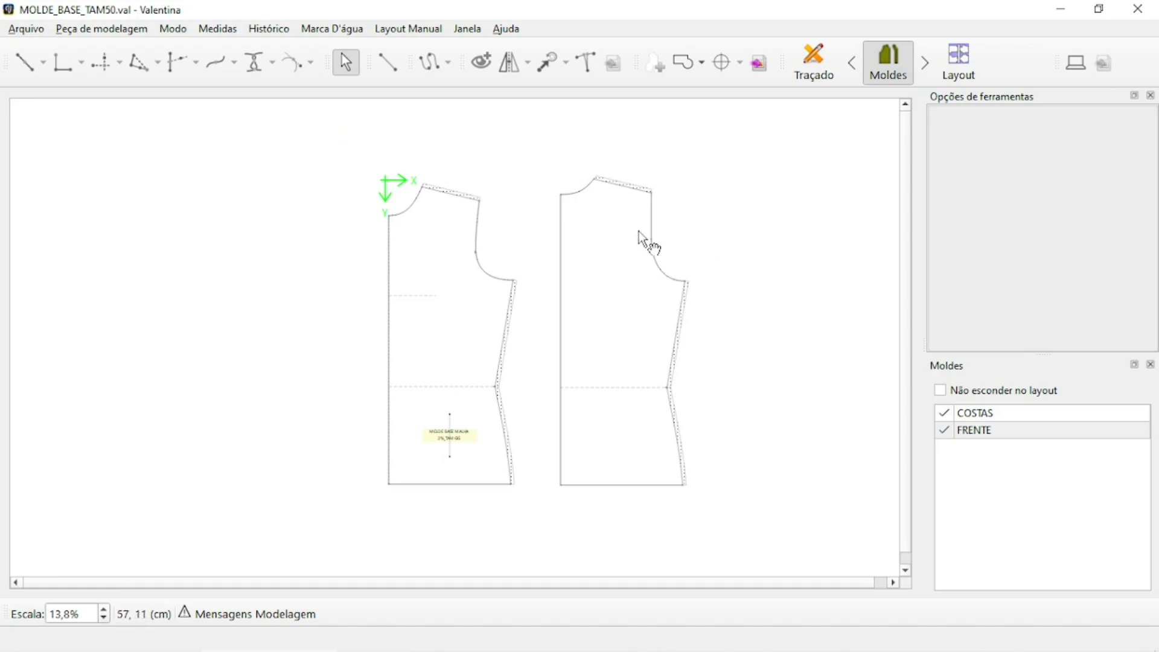
{"action": "right_click", "coordinate": [610, 327]}
{"action": "left_click", "coordinate": [634, 334]}
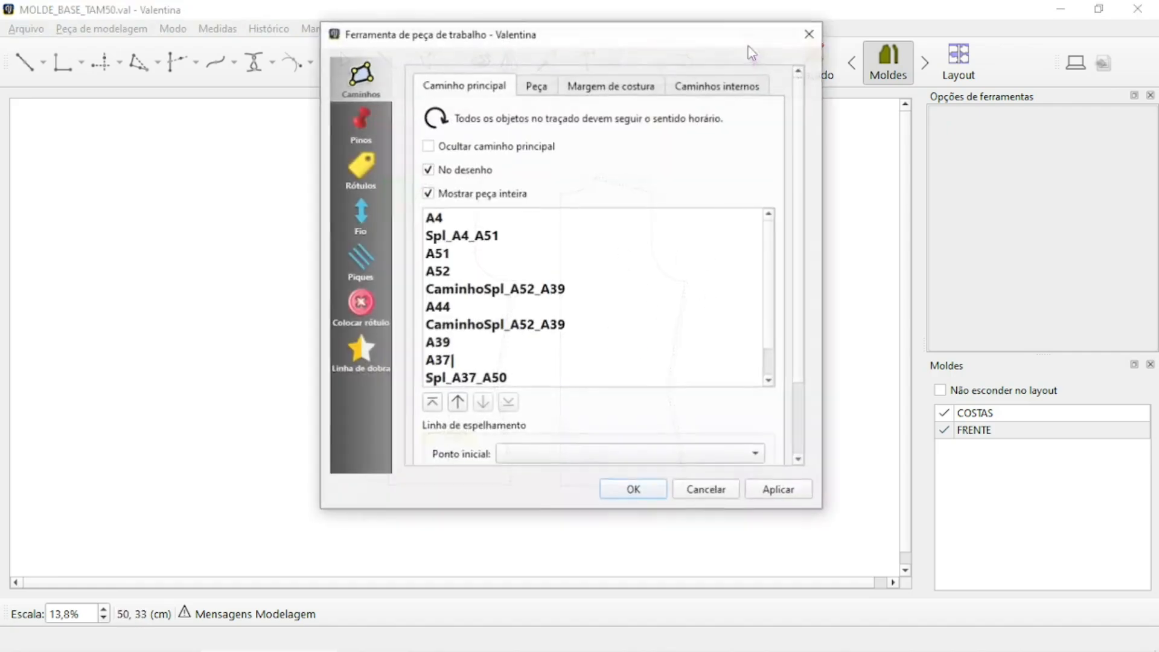
{"action": "left_click_drag", "start_coordinate": [749, 46], "coordinate": [1122, 56]}
{"action": "left_click", "coordinate": [734, 178]}
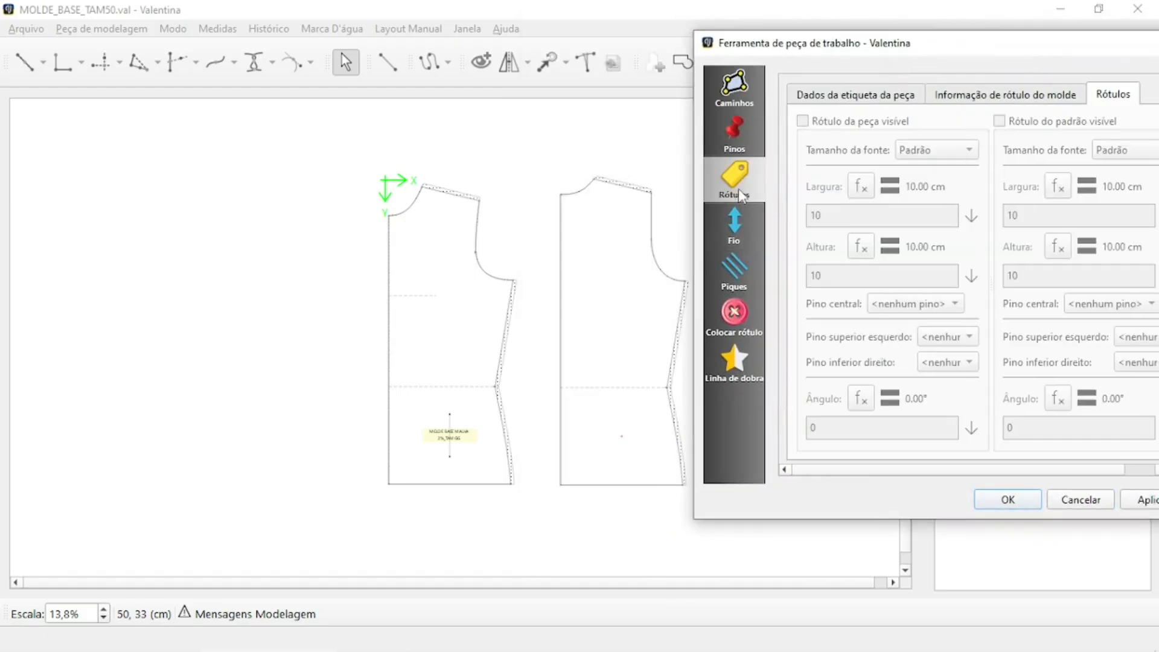
{"action": "left_click", "coordinate": [900, 97]}
{"action": "left_click", "coordinate": [918, 125]}
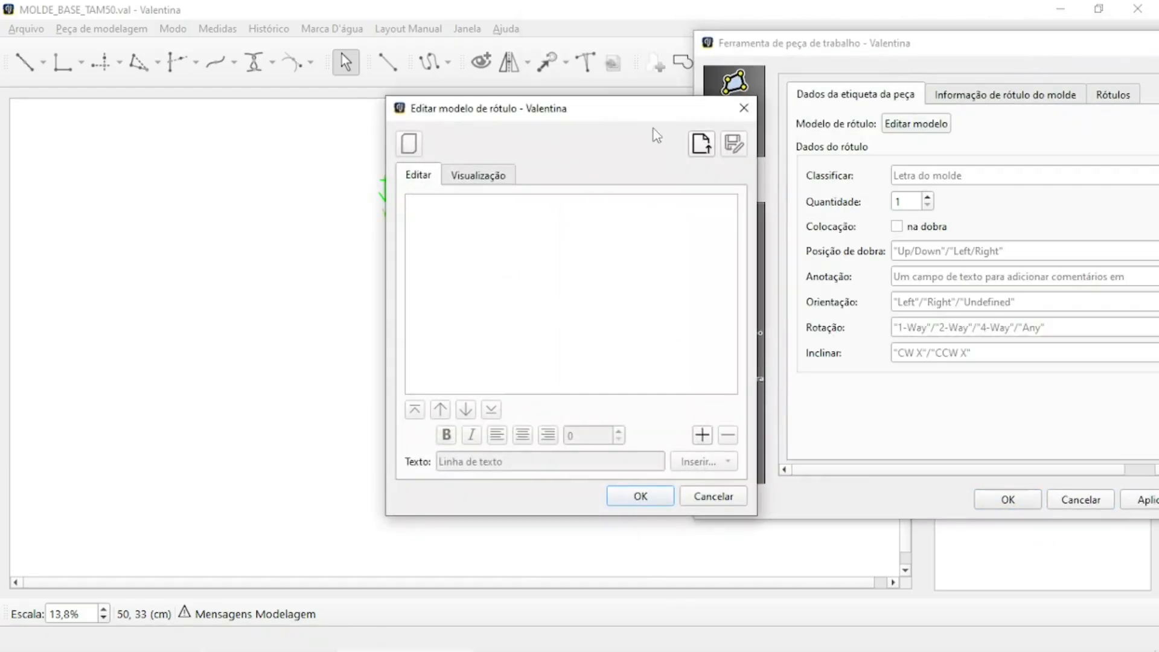
{"action": "left_click_drag", "start_coordinate": [639, 116], "coordinate": [1098, 81]}
{"action": "left_click_drag", "start_coordinate": [974, 73], "coordinate": [875, 83]}
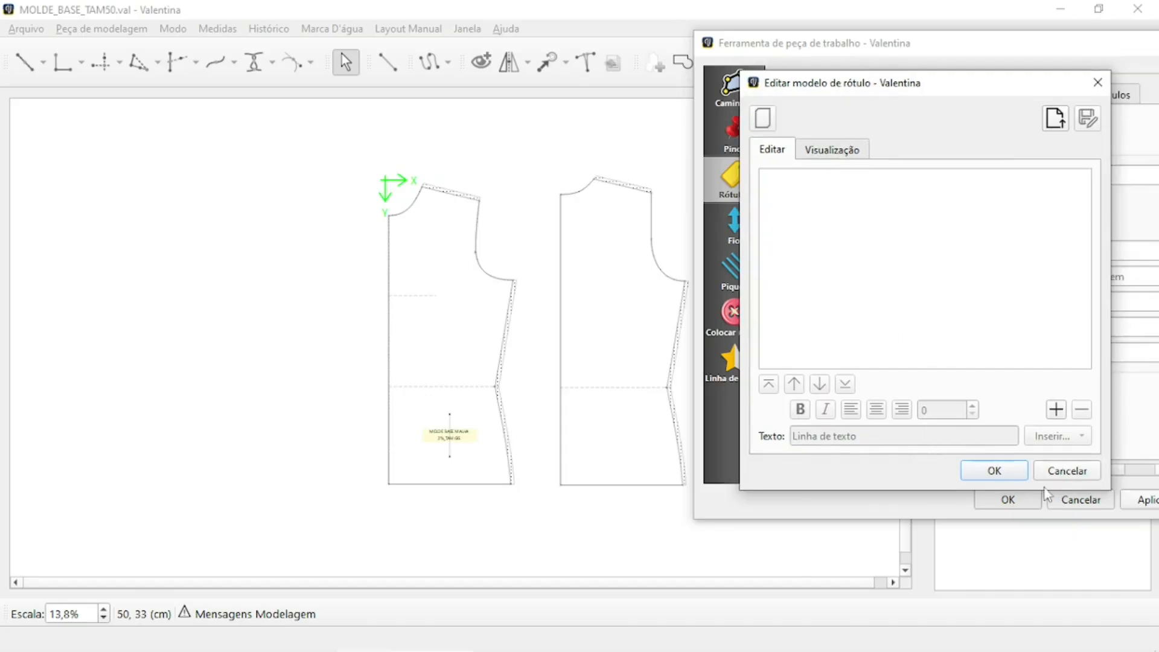
{"action": "left_click", "coordinate": [1060, 470]}
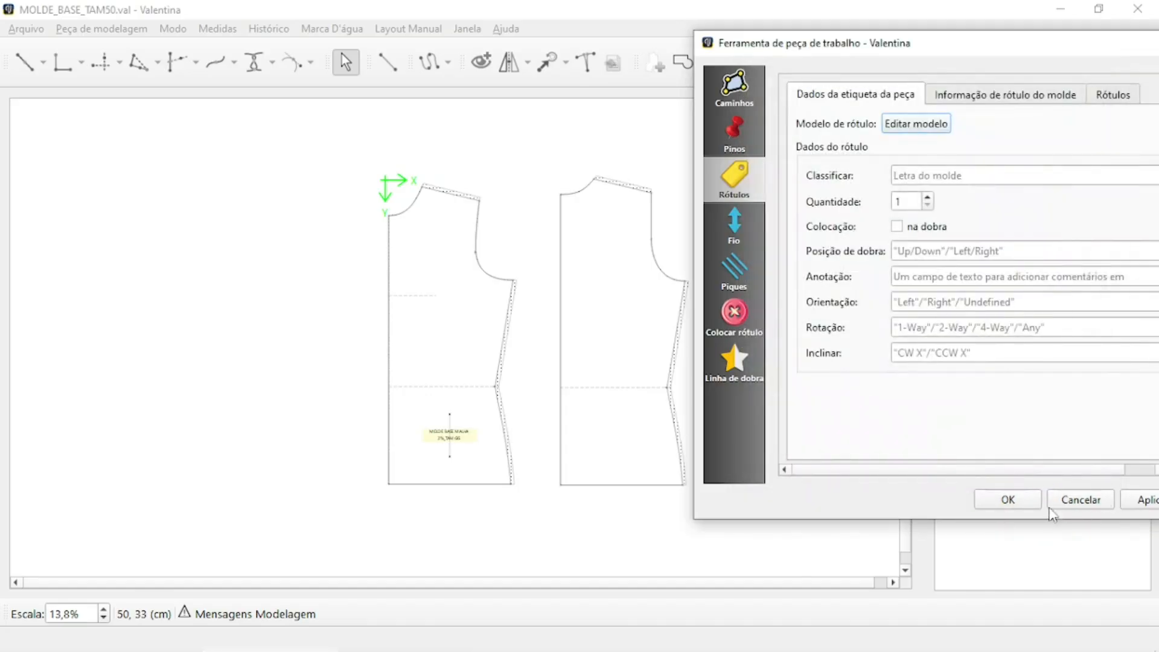
{"action": "left_click", "coordinate": [1080, 500]}
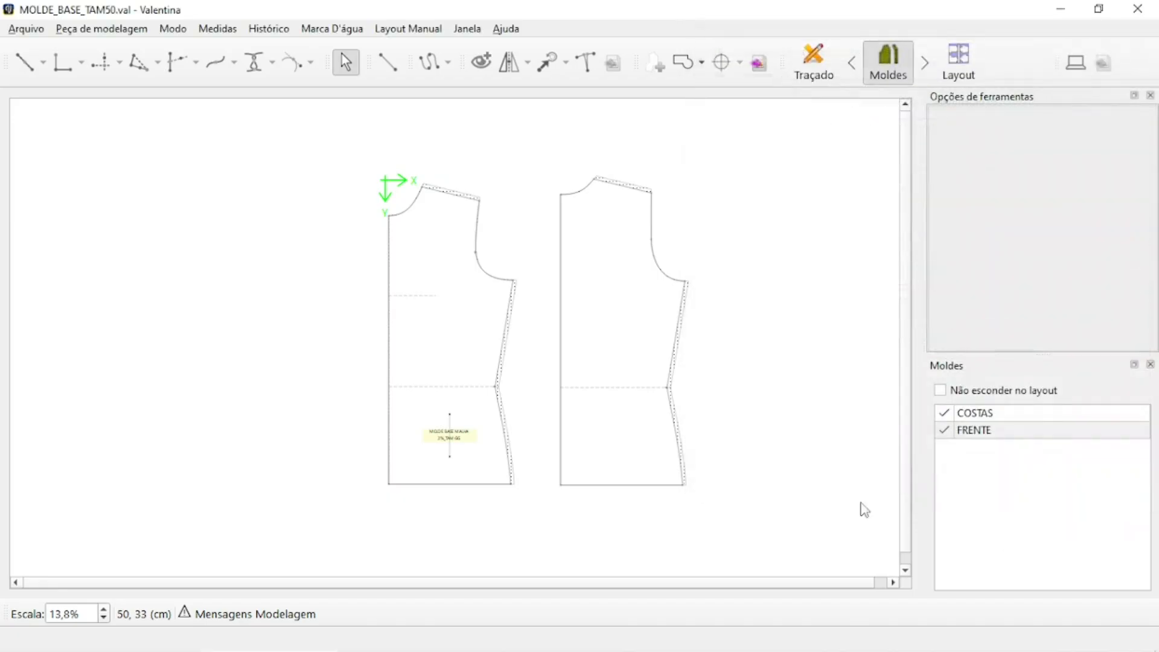
Open the front piece's label template for editing from its piece options
{"action": "right_click", "coordinate": [449, 286]}
{"action": "left_click", "coordinate": [474, 275]}
{"action": "double_click", "coordinate": [474, 275]}
{"action": "left_click_drag", "start_coordinate": [592, 48], "coordinate": [939, 43]}
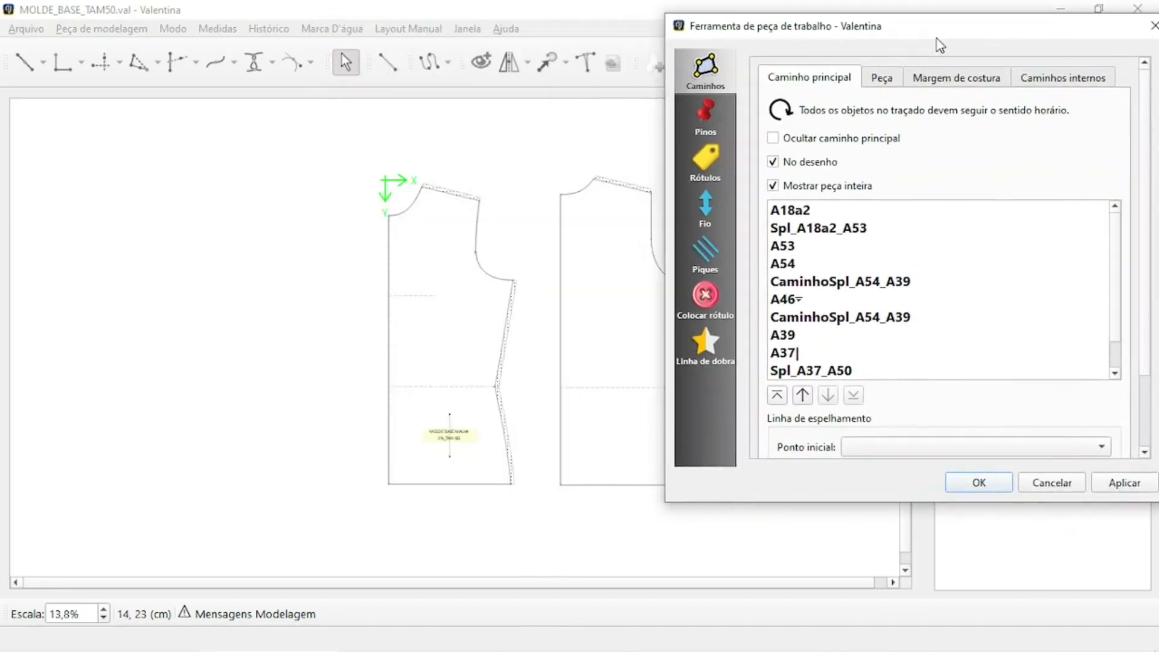
{"action": "left_click", "coordinate": [705, 166]}
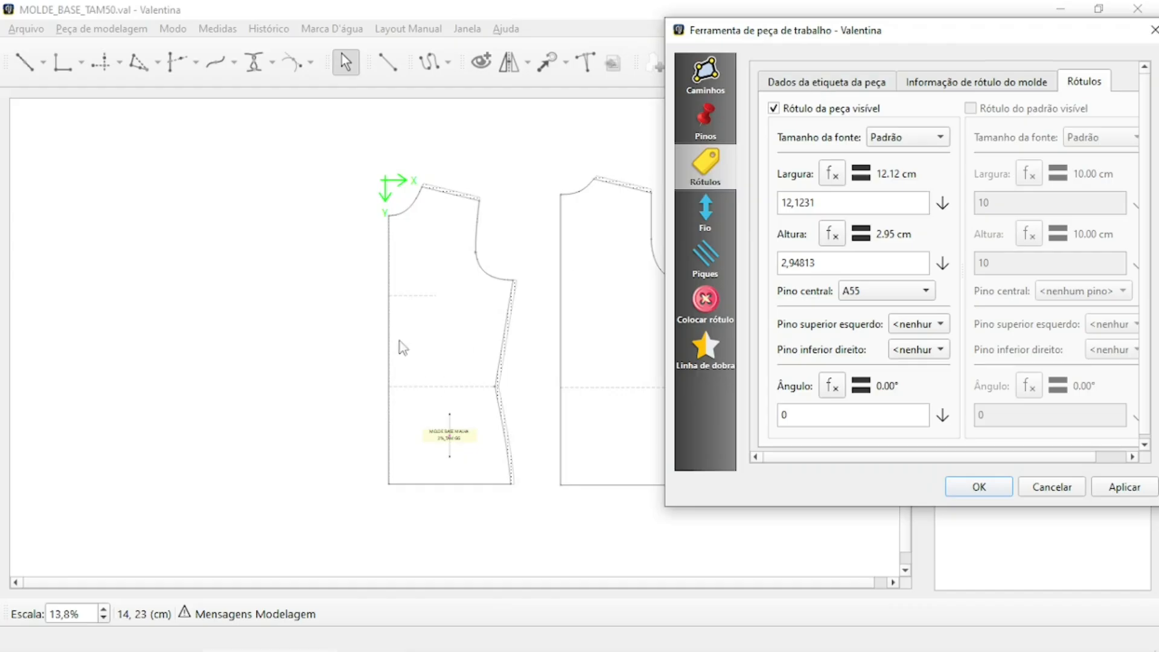
{"action": "left_click", "coordinate": [843, 82]}
{"action": "left_click", "coordinate": [888, 111]}
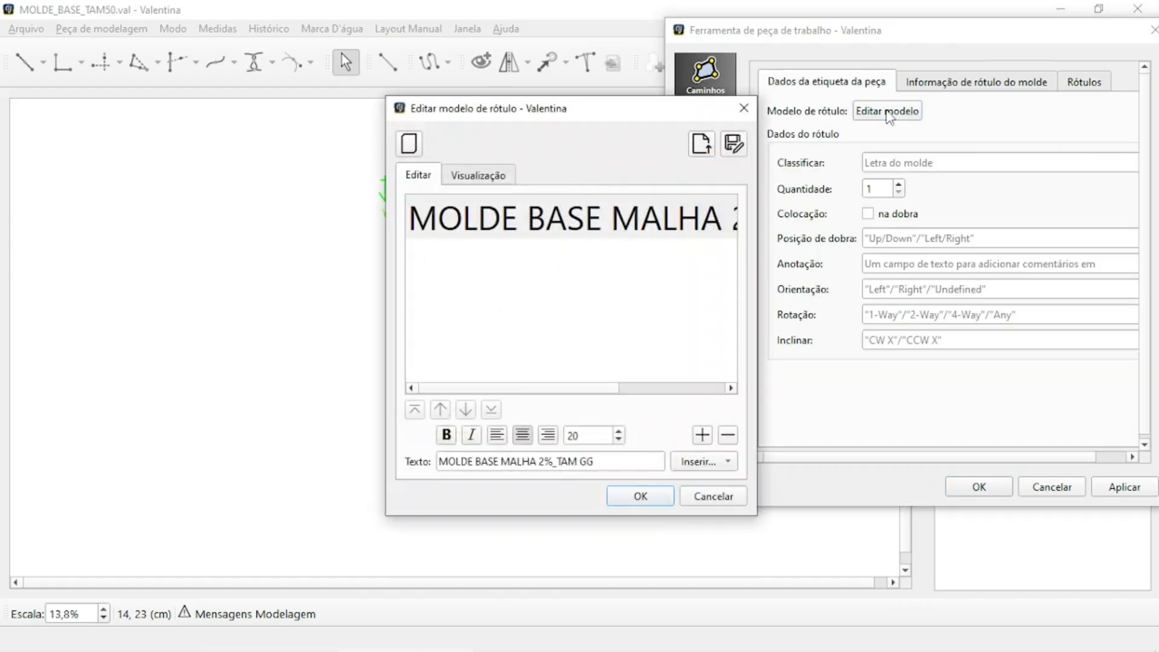
{"action": "left_click_drag", "start_coordinate": [557, 115], "coordinate": [821, 96]}
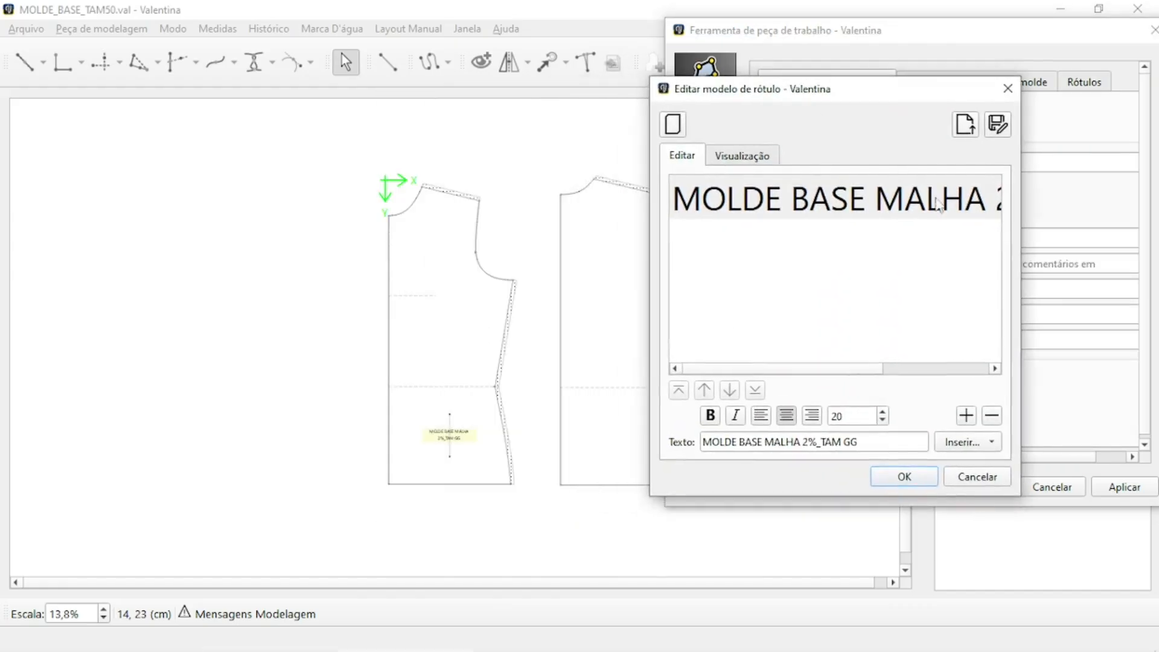
Export the front label template as modelo_TESTE, and accept the template and the piece options
{"action": "left_click", "coordinate": [997, 124]}
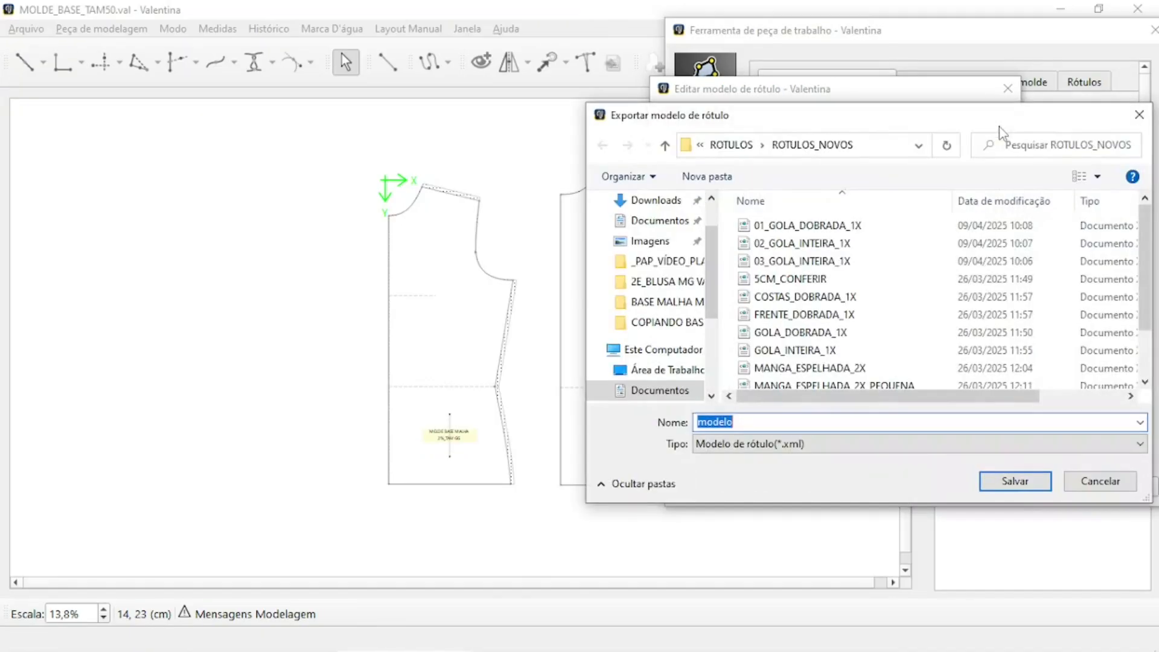
{"action": "left_click", "coordinate": [785, 421]}
{"action": "key", "text": "Return"}
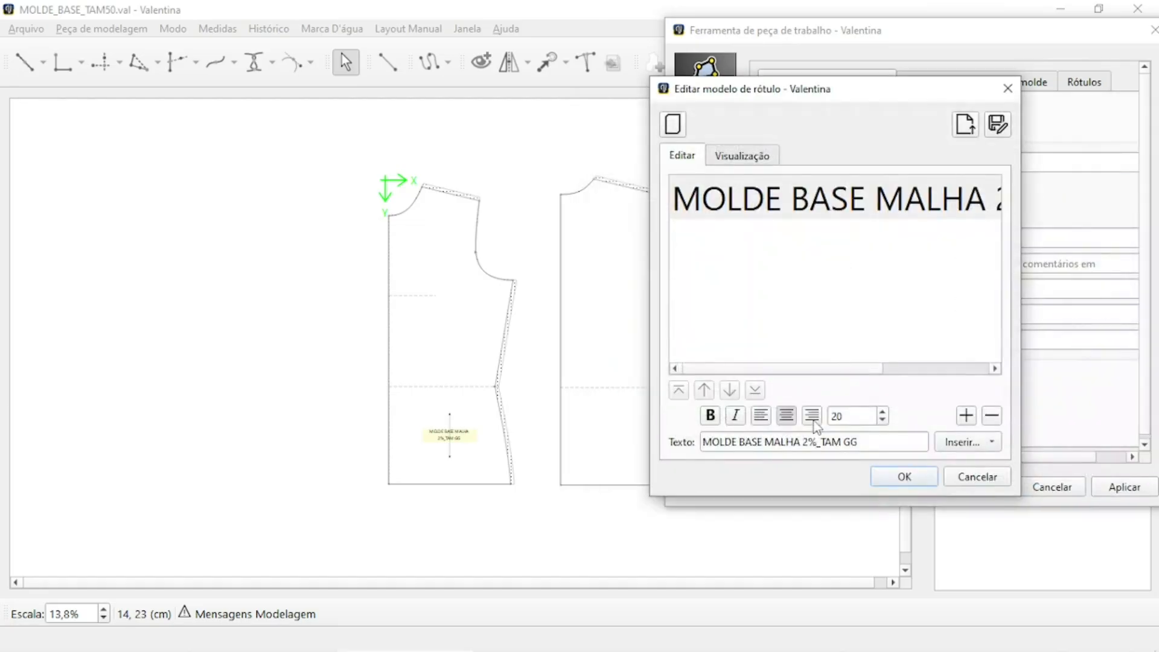
{"action": "left_click", "coordinate": [911, 480]}
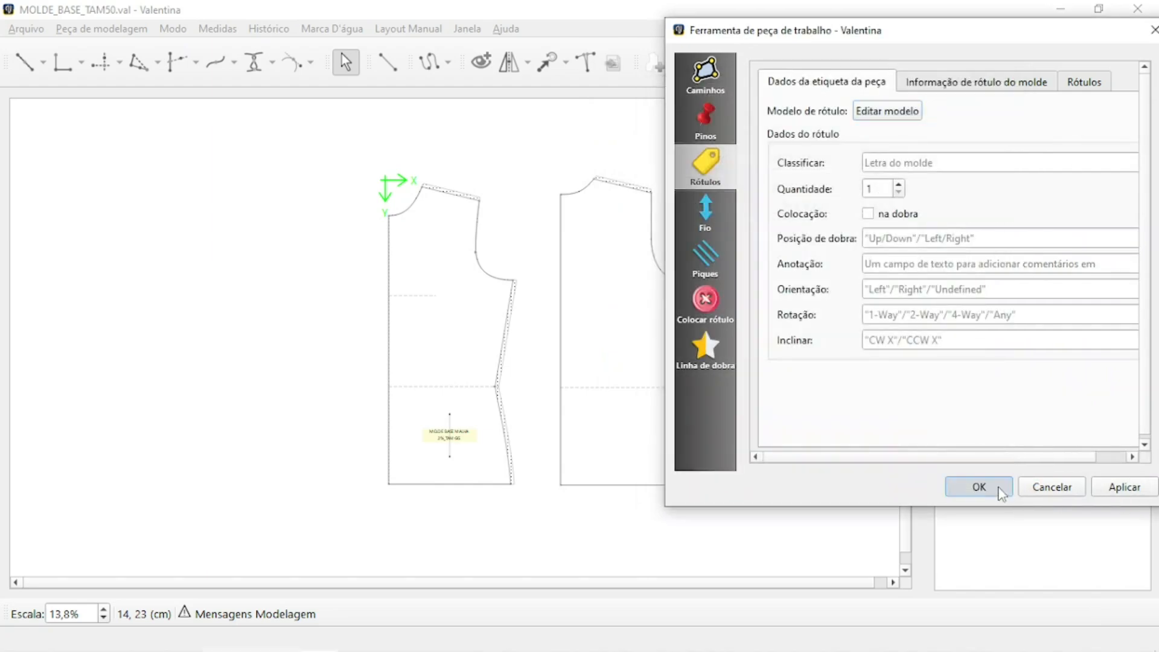
{"action": "left_click", "coordinate": [980, 487]}
Open the back piece's label template and import the saved modelo_TESTE template into it
{"action": "right_click", "coordinate": [620, 284]}
{"action": "left_click", "coordinate": [625, 107]}
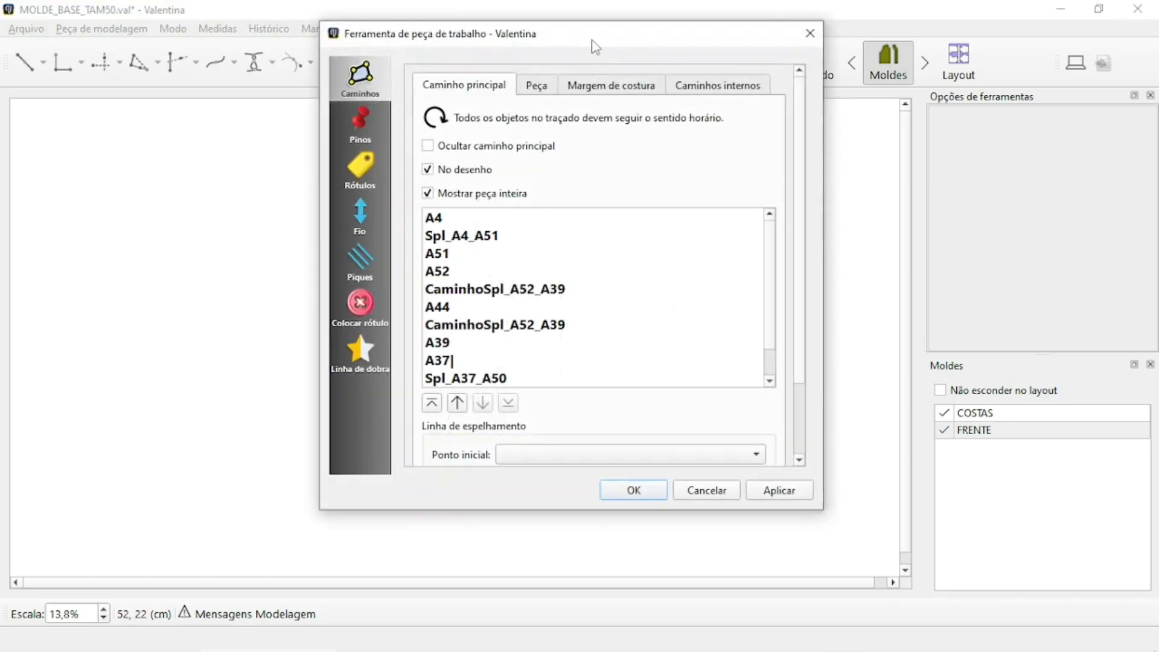
{"action": "left_click_drag", "start_coordinate": [617, 46], "coordinate": [363, 75]}
{"action": "left_click", "coordinate": [109, 203]}
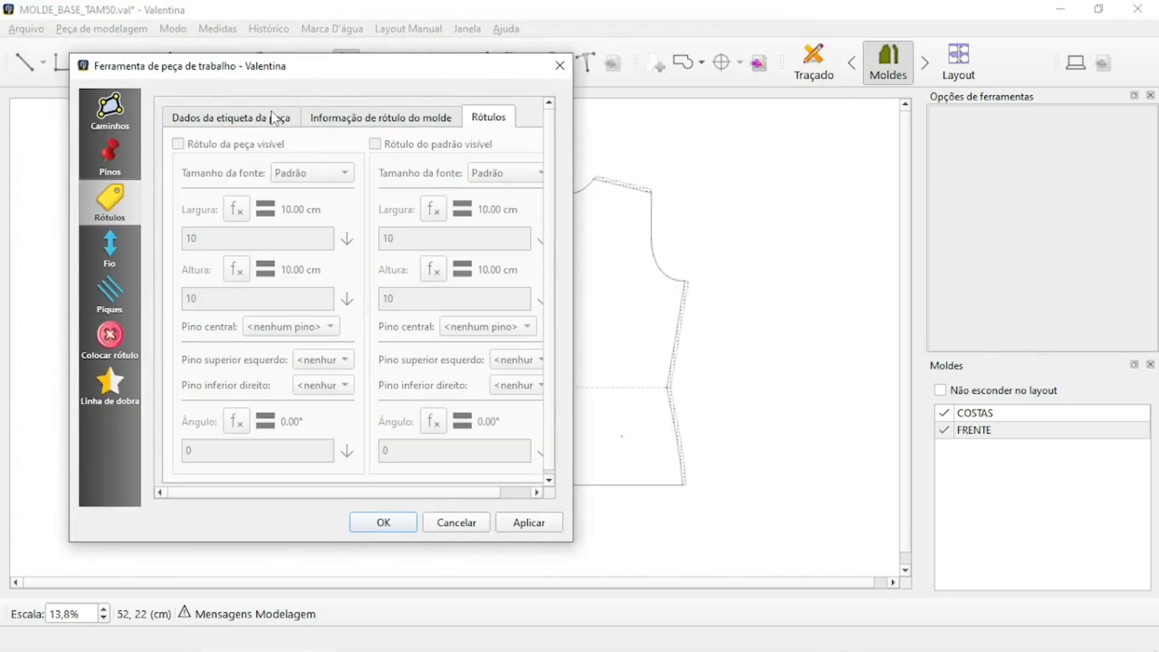
{"action": "left_click", "coordinate": [273, 116]}
{"action": "left_click", "coordinate": [284, 146]}
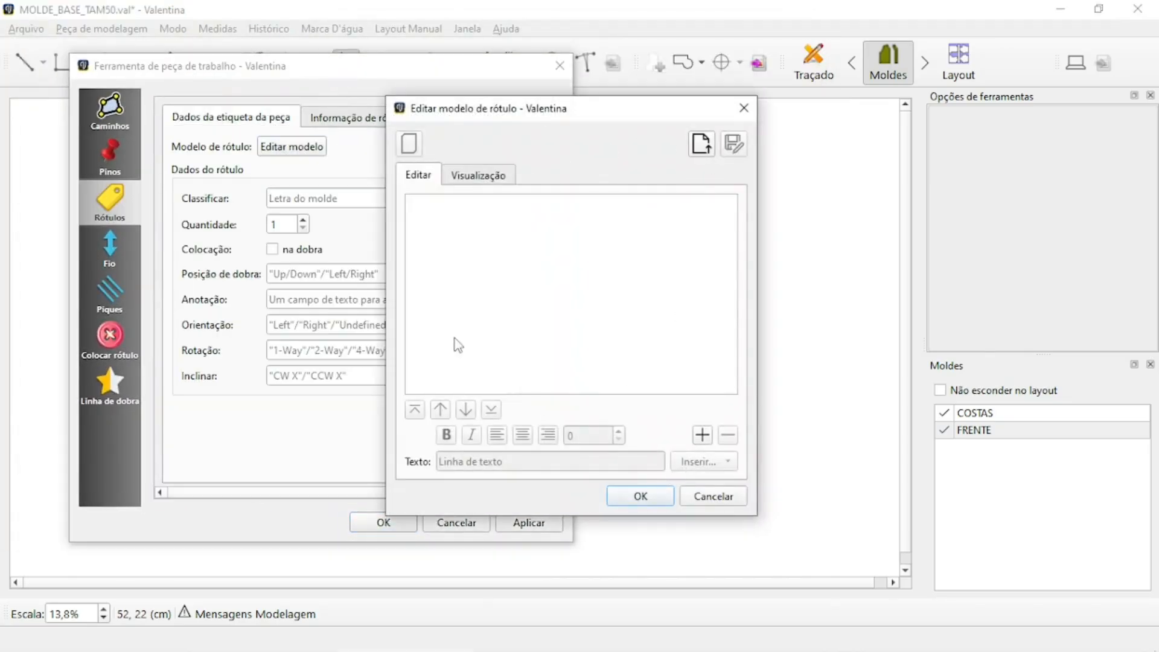
{"action": "left_click", "coordinate": [700, 145]}
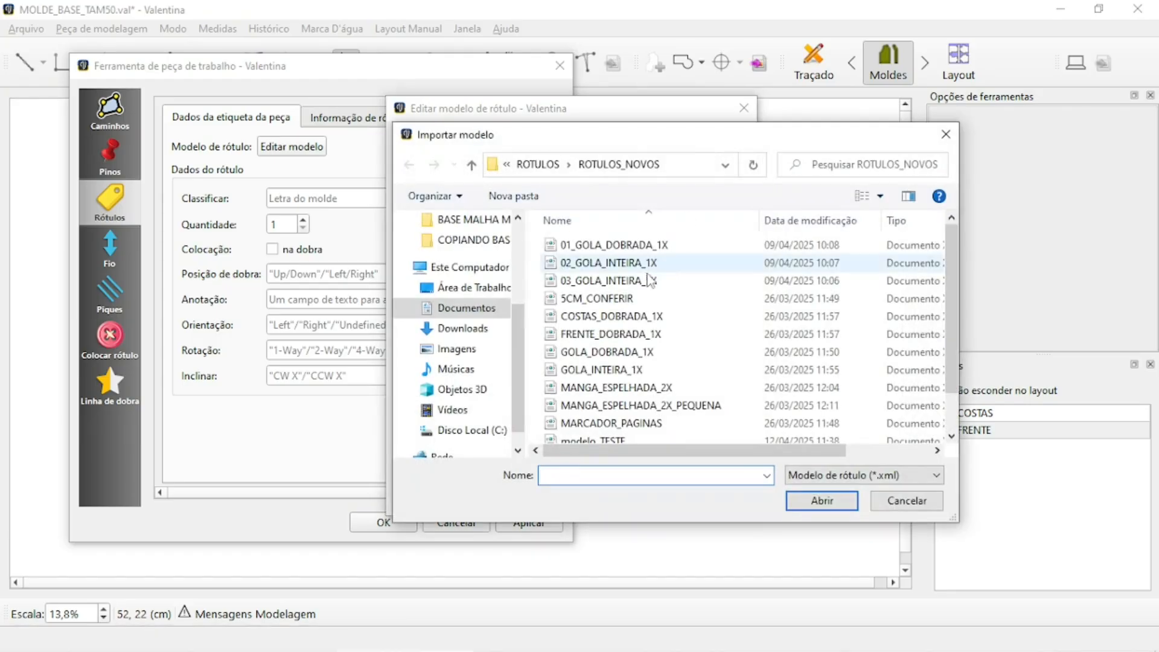
{"action": "scroll", "coordinate": [618, 369], "scroll_direction": "down", "scroll_amount": 1}
{"action": "double_click", "coordinate": [598, 396]}
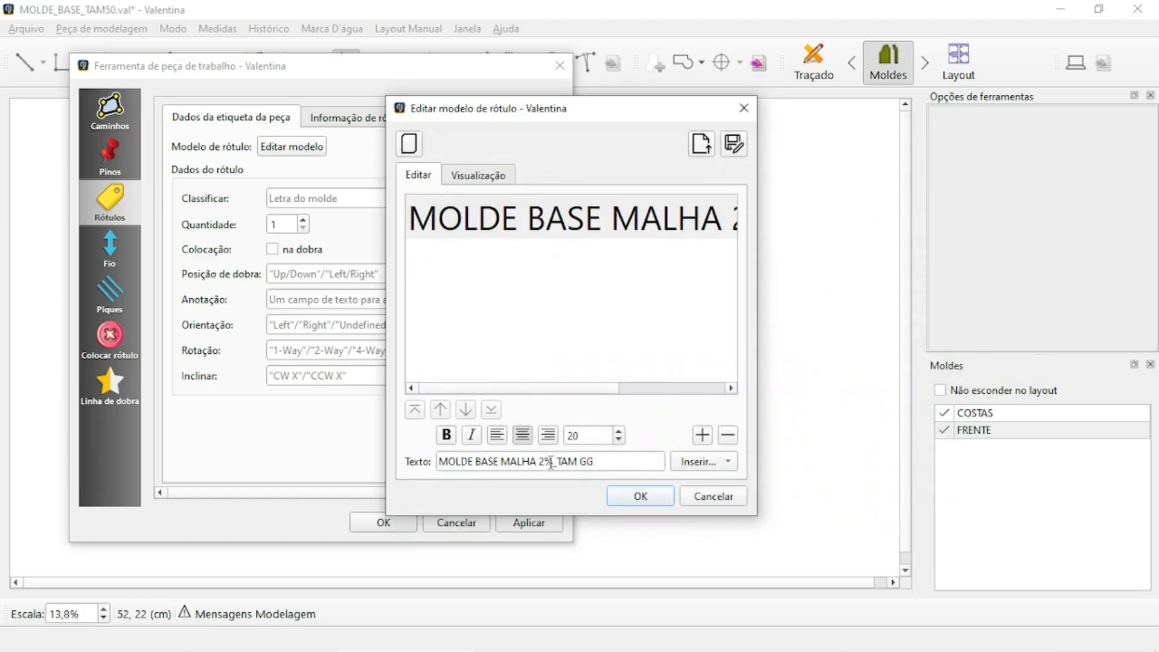
Accept the back piece's label template, make its piece label visible and anchor the label centre to pin A55
{"action": "left_click", "coordinate": [660, 502]}
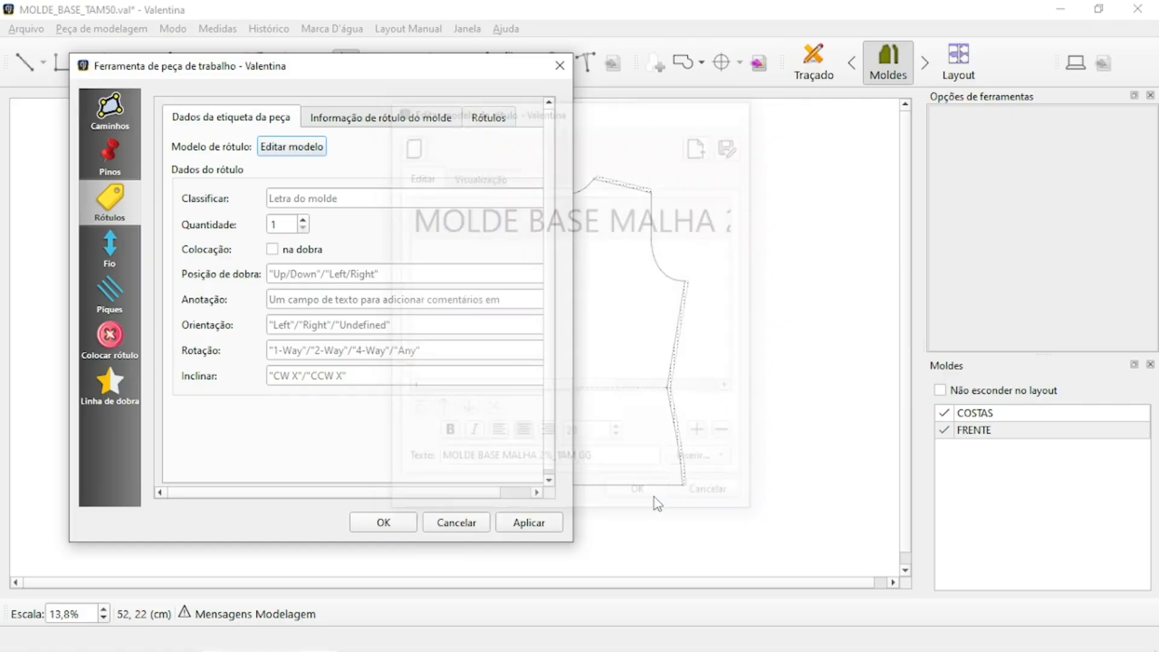
{"action": "left_click", "coordinate": [490, 115]}
{"action": "left_click", "coordinate": [178, 144]}
{"action": "left_click", "coordinate": [287, 327]}
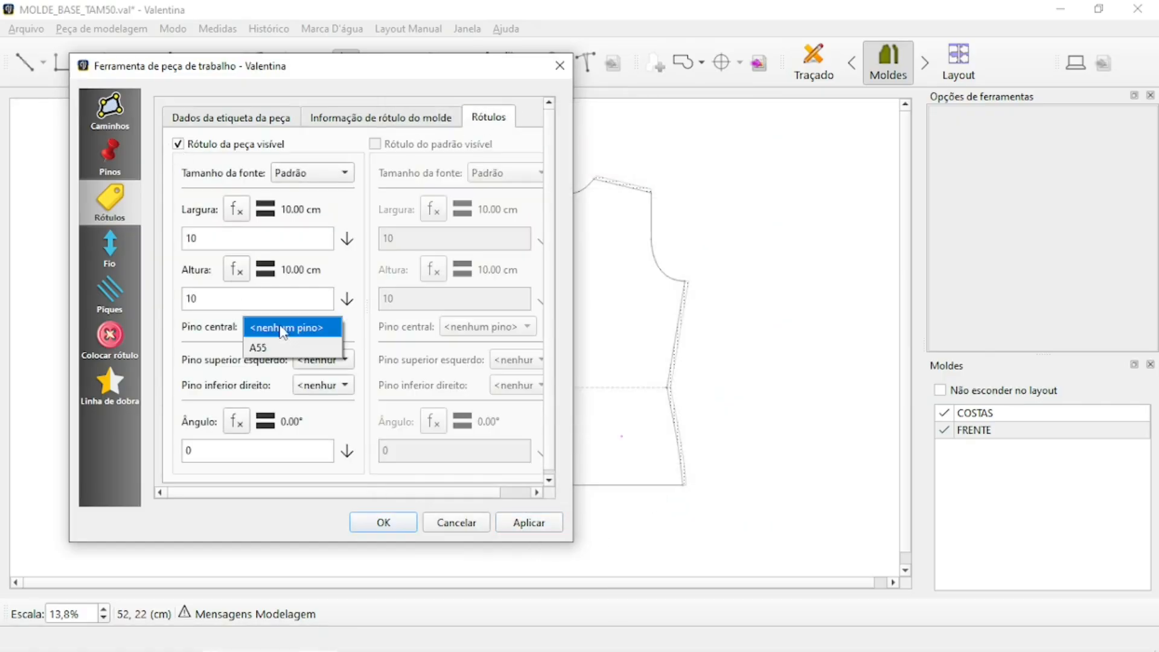
{"action": "left_click", "coordinate": [280, 351]}
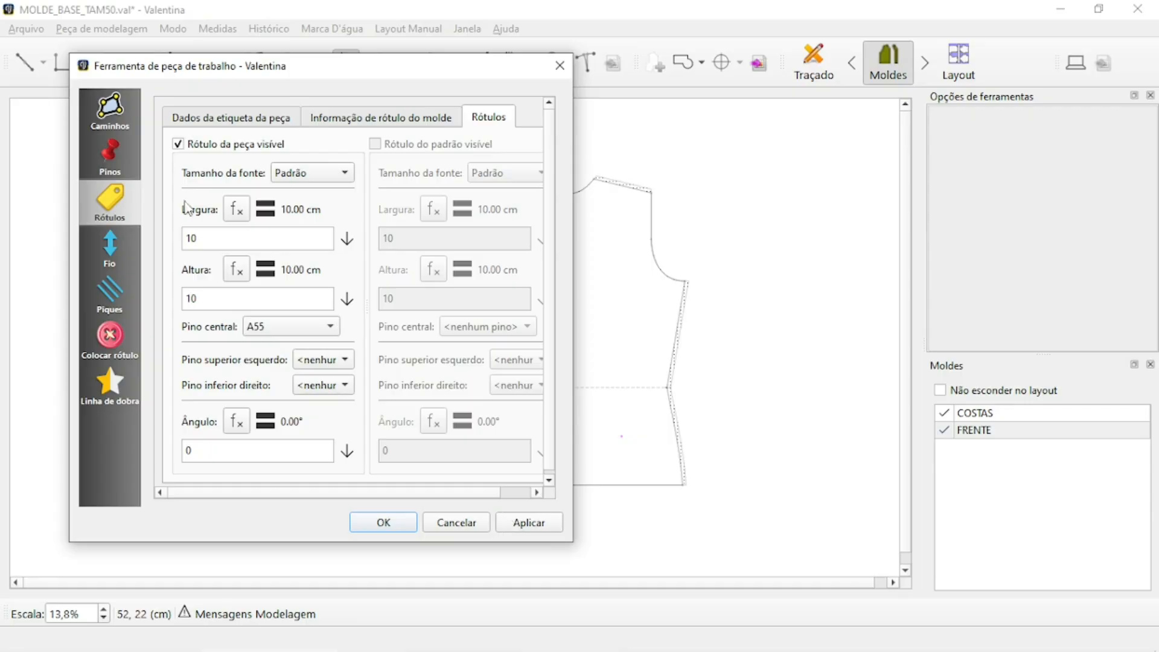
Enable the back piece's grainline with centre pin A55, and apply and accept the piece options
{"action": "left_click", "coordinate": [107, 252]}
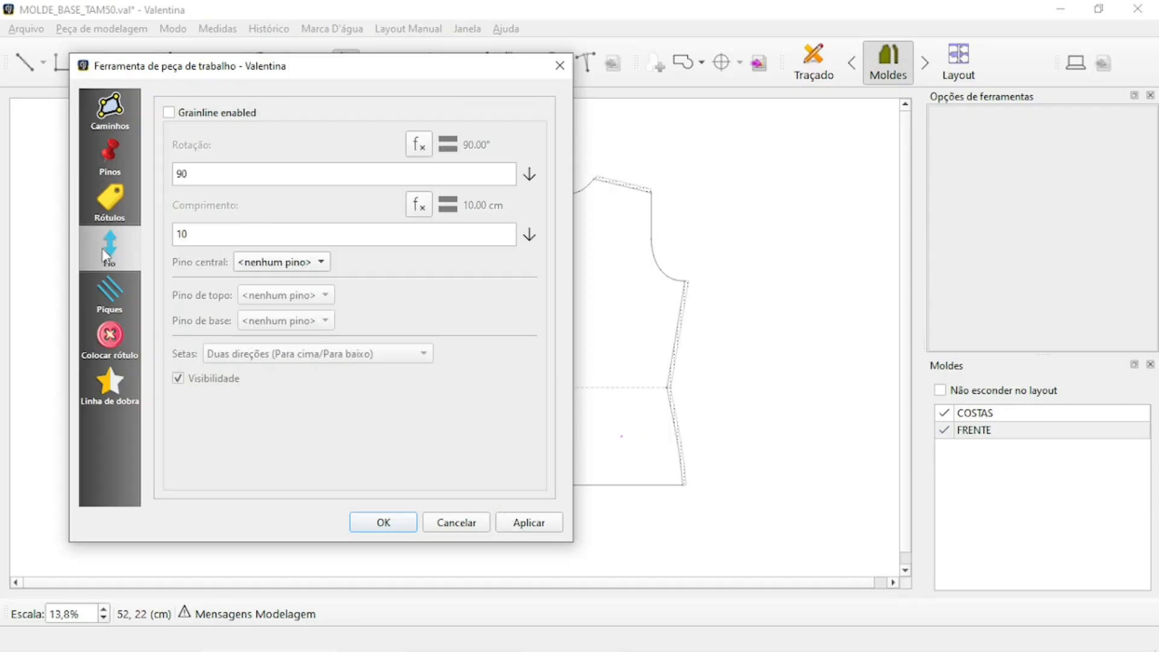
{"action": "left_click", "coordinate": [169, 113]}
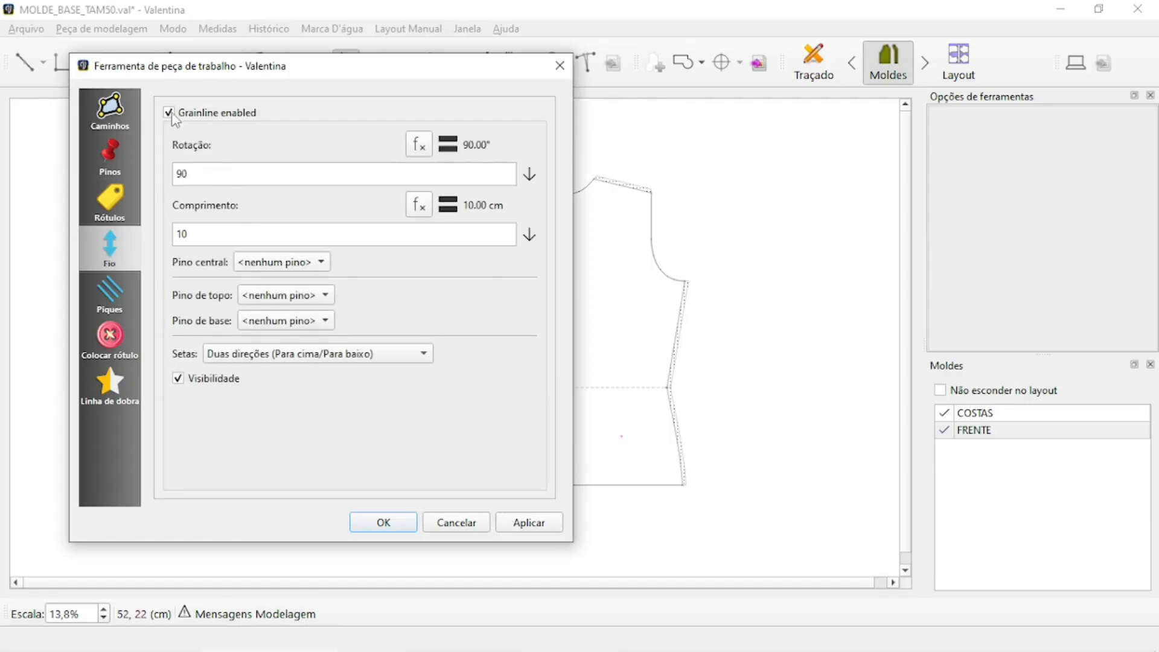
{"action": "left_click", "coordinate": [311, 267]}
{"action": "left_click", "coordinate": [245, 282]}
{"action": "left_click", "coordinate": [529, 523]}
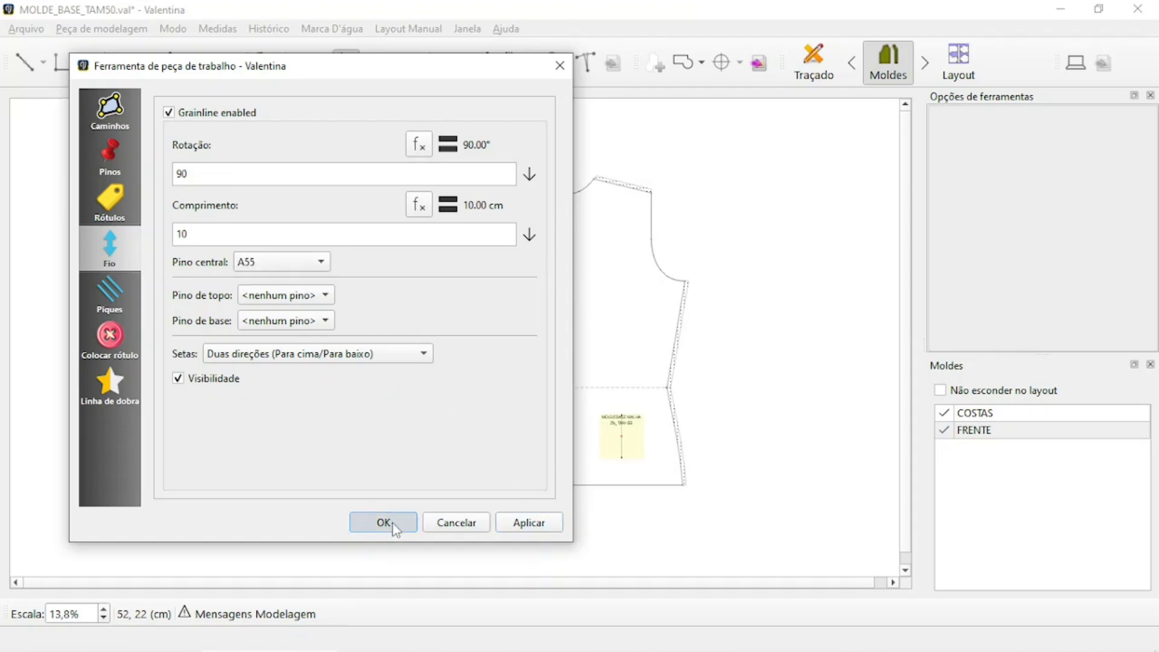
{"action": "left_click", "coordinate": [384, 523]}
Reduce the height of the back piece's label to fit its two text lines and save the pattern file
{"action": "scroll", "coordinate": [664, 455], "scroll_direction": "up", "scroll_amount": 8}
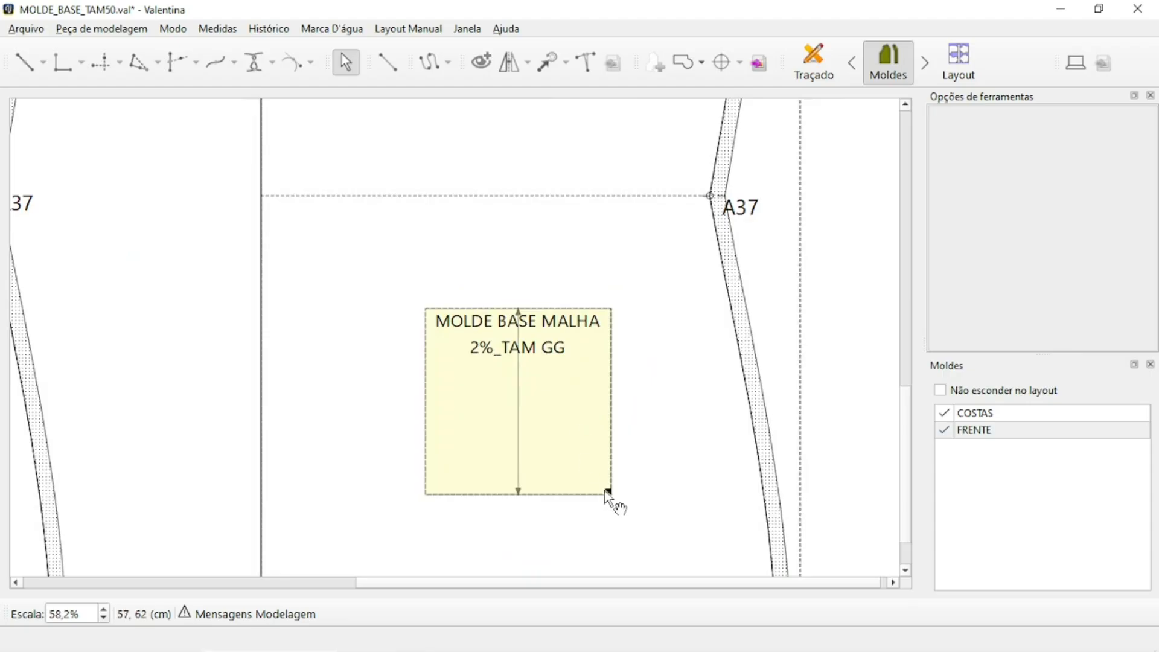
{"action": "left_click_drag", "start_coordinate": [608, 494], "coordinate": [614, 432]}
{"action": "scroll", "coordinate": [532, 347], "scroll_direction": "down", "scroll_amount": 6}
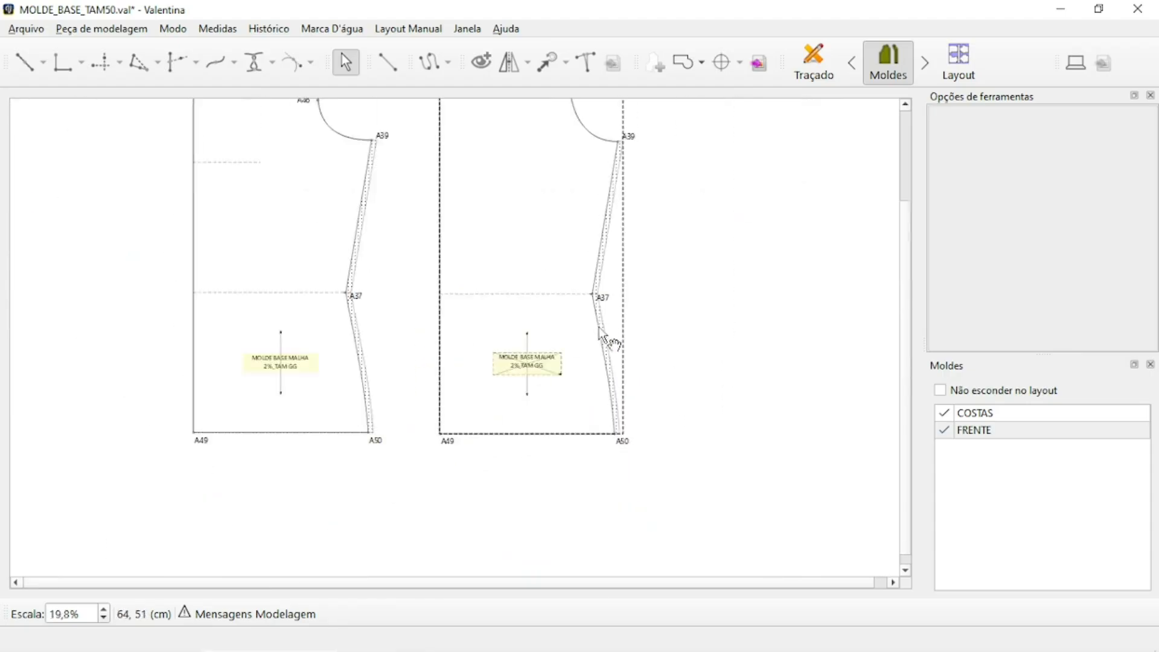
{"action": "scroll", "coordinate": [737, 336], "scroll_direction": "down", "scroll_amount": 1}
{"action": "scroll", "coordinate": [727, 266], "scroll_direction": "down", "scroll_amount": 2}
{"action": "scroll", "coordinate": [682, 281], "scroll_direction": "up", "scroll_amount": 2}
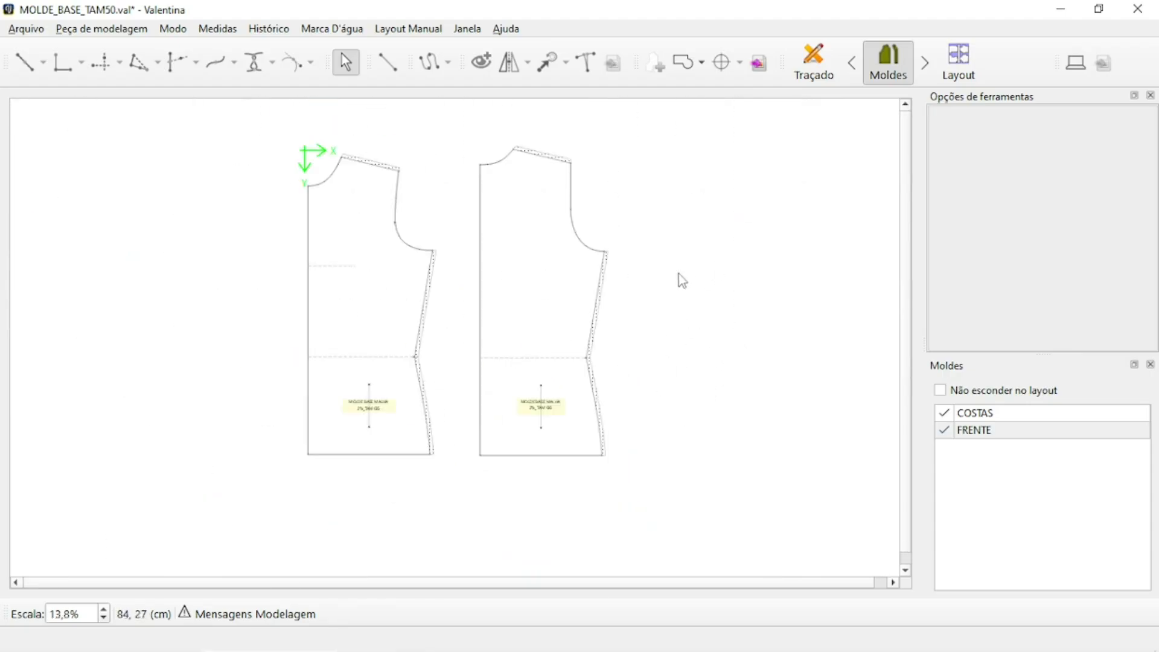
{"action": "scroll", "coordinate": [623, 326], "scroll_direction": "down", "scroll_amount": 2}
{"action": "scroll", "coordinate": [694, 342], "scroll_direction": "up", "scroll_amount": 3}
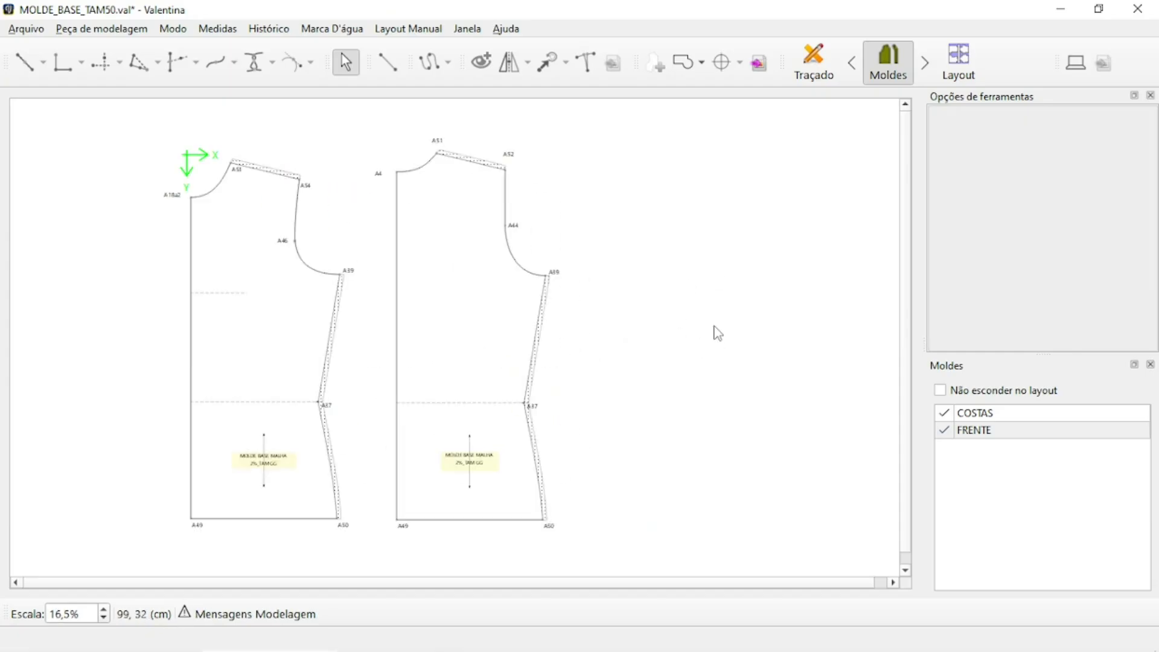
{"action": "key", "text": "ctrl+s"}
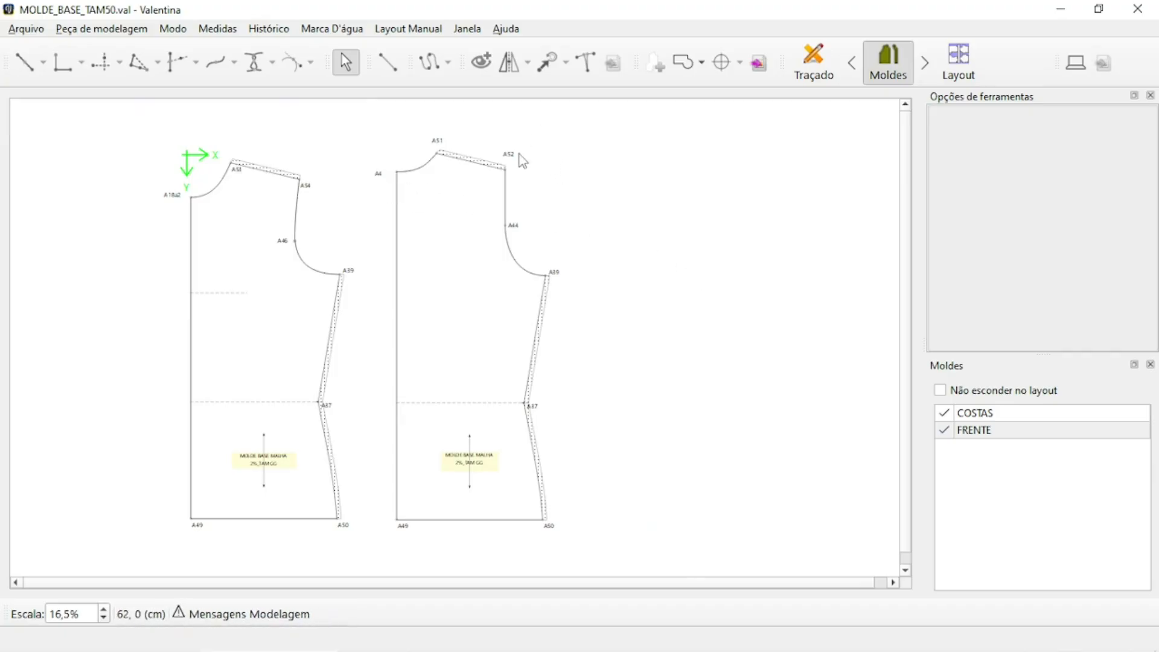
Create a manual layout from the pattern pieces at 100% scale and switch to the Puzzle window
{"action": "left_click", "coordinate": [399, 29]}
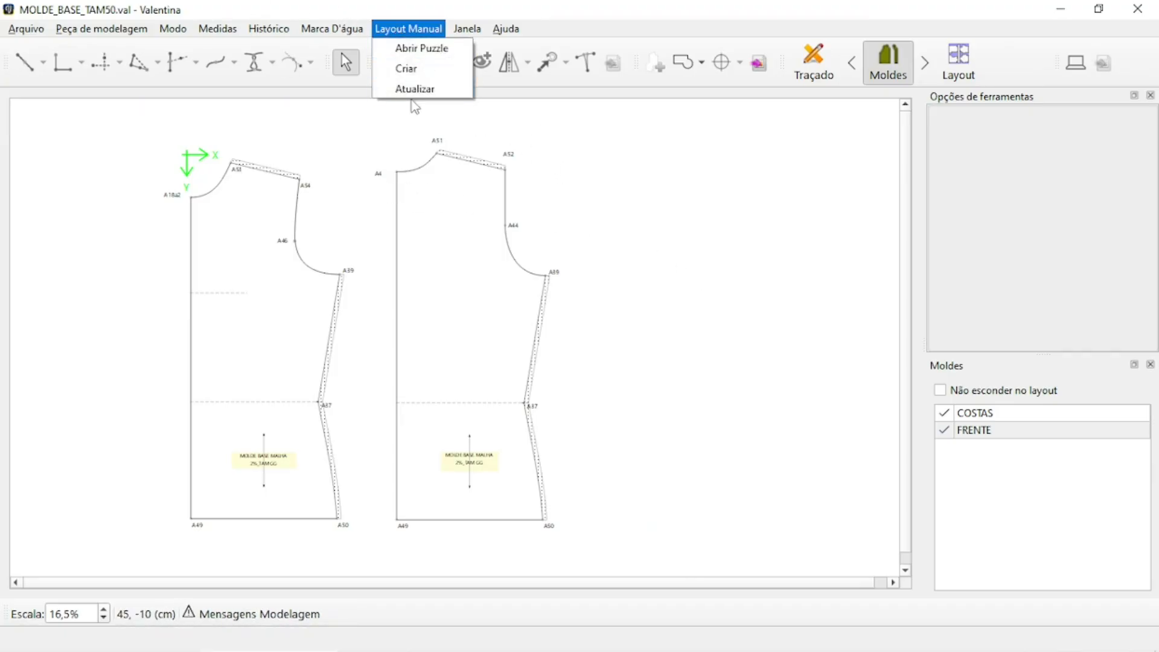
{"action": "left_click", "coordinate": [717, 213]}
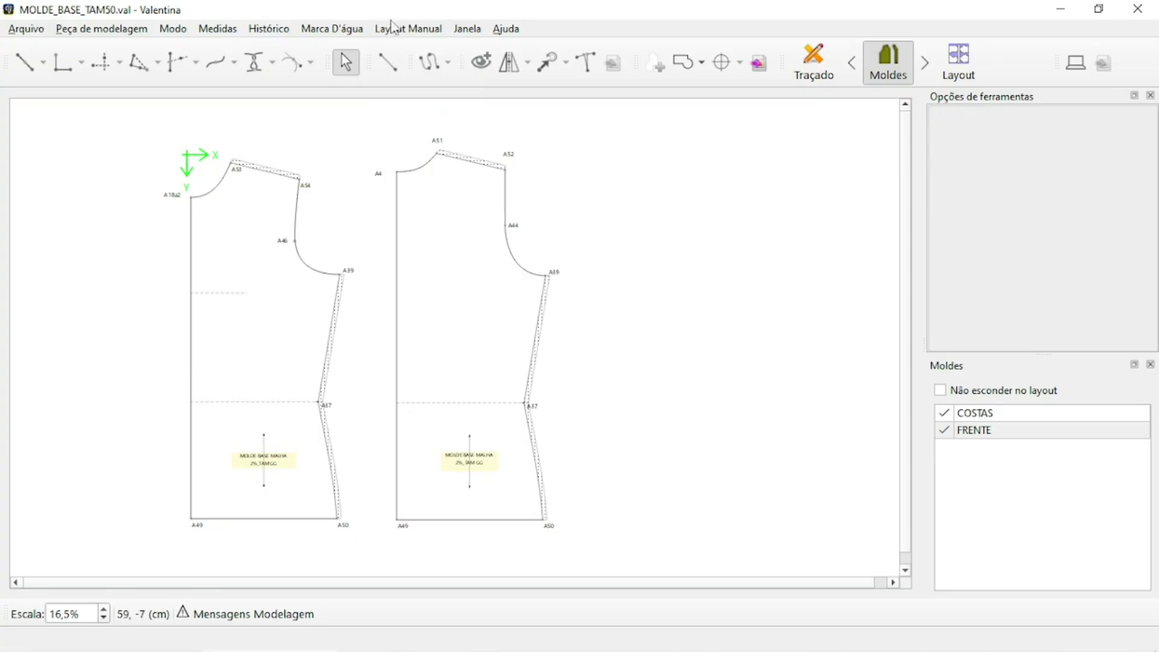
{"action": "left_click", "coordinate": [403, 30]}
{"action": "left_click", "coordinate": [431, 71]}
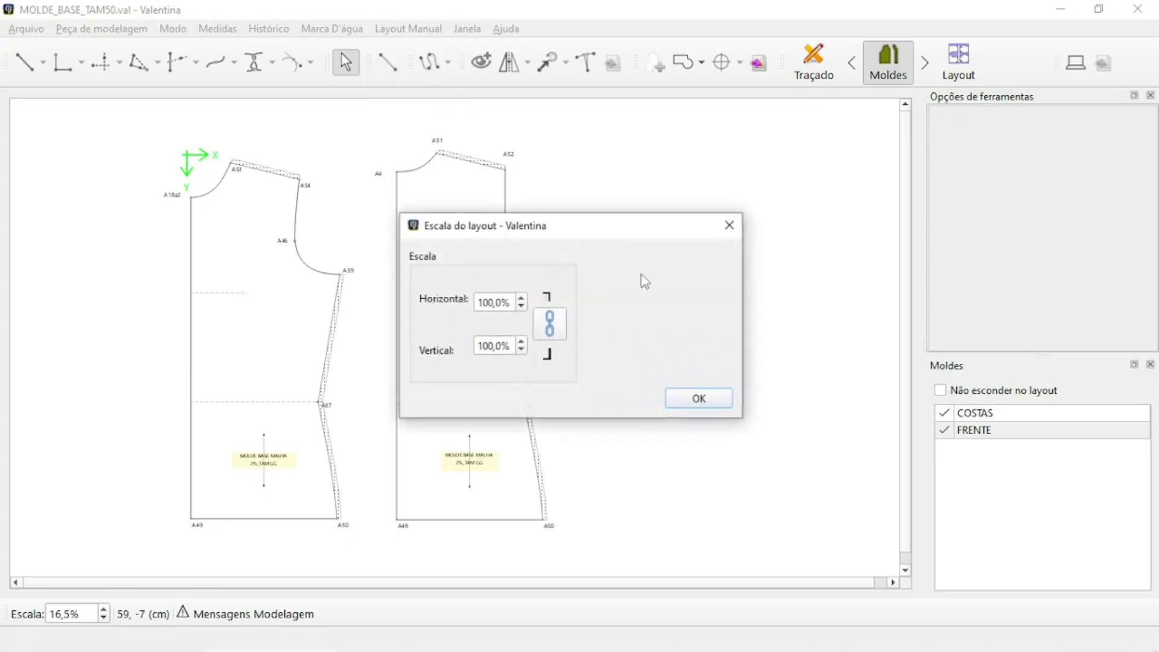
{"action": "left_click", "coordinate": [705, 402]}
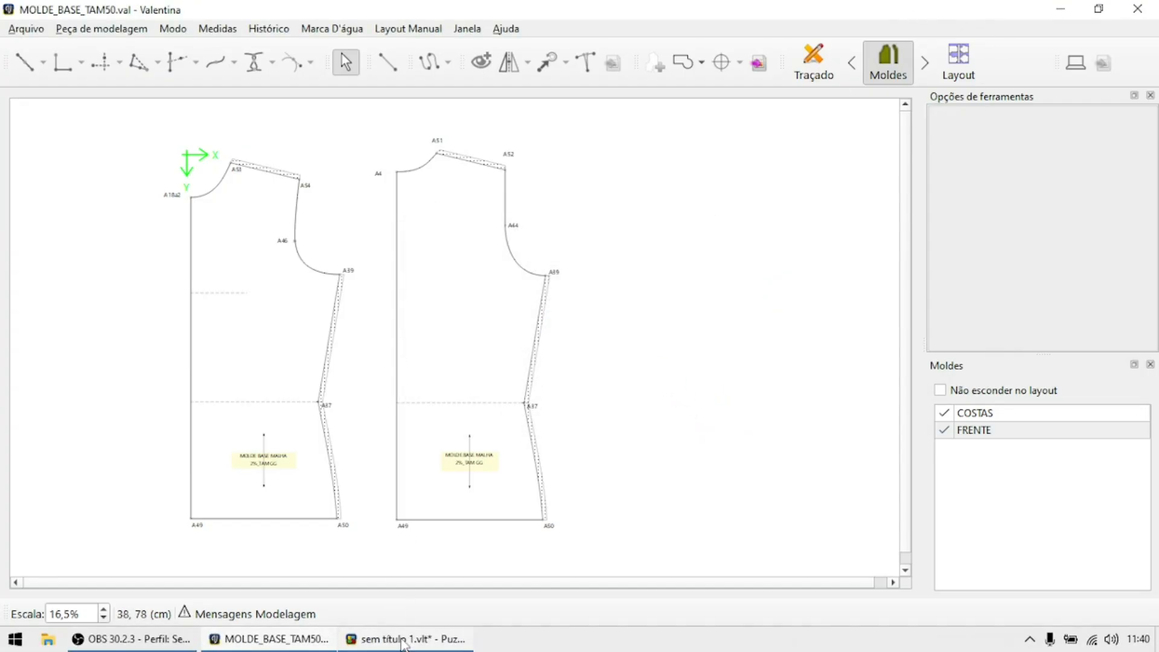
{"action": "left_click", "coordinate": [403, 640]}
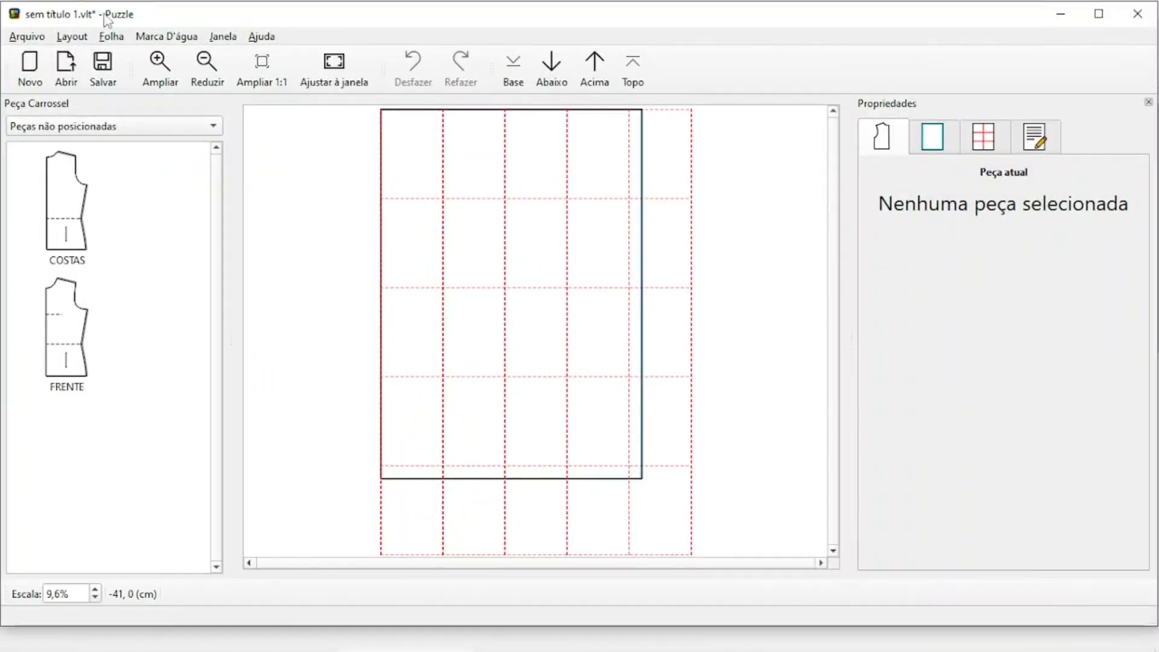
Place the unplaced COSTAS and FRENTE pieces onto the layout sheet
{"action": "left_click", "coordinate": [58, 216]}
{"action": "left_click_drag", "start_coordinate": [58, 216], "coordinate": [556, 259]}
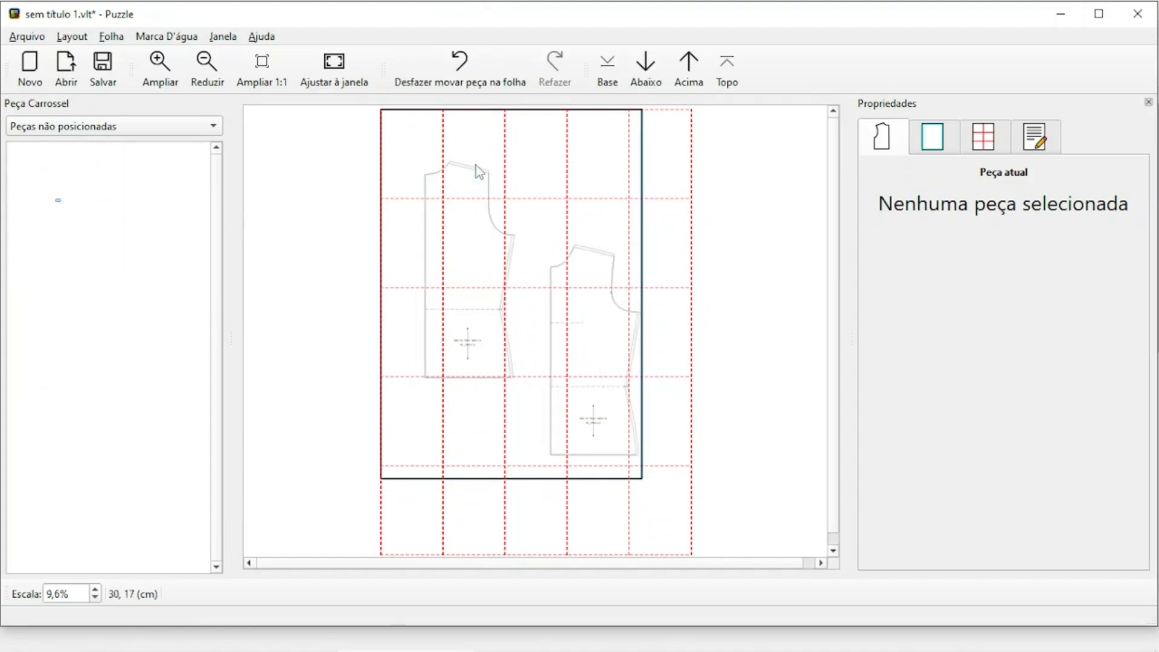
{"action": "scroll", "coordinate": [472, 174], "scroll_direction": "up", "scroll_amount": 2, "text": "ctrl"}
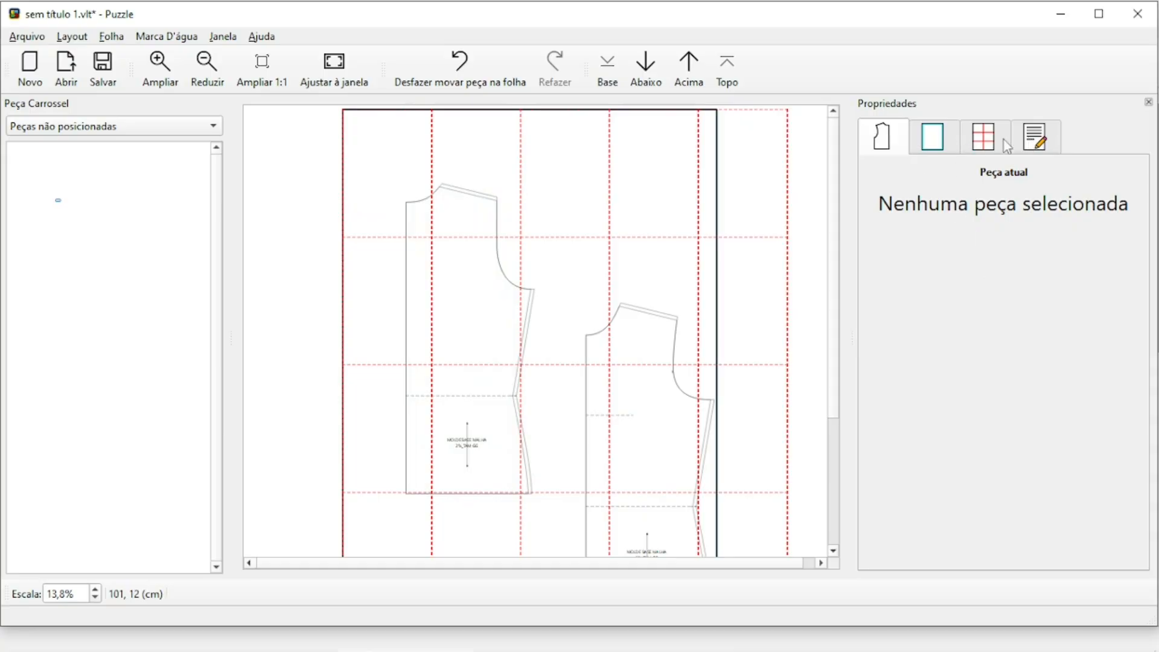
Set the A4 tiles for the tiled PDF export to landscape orientation
{"action": "left_click", "coordinate": [935, 139]}
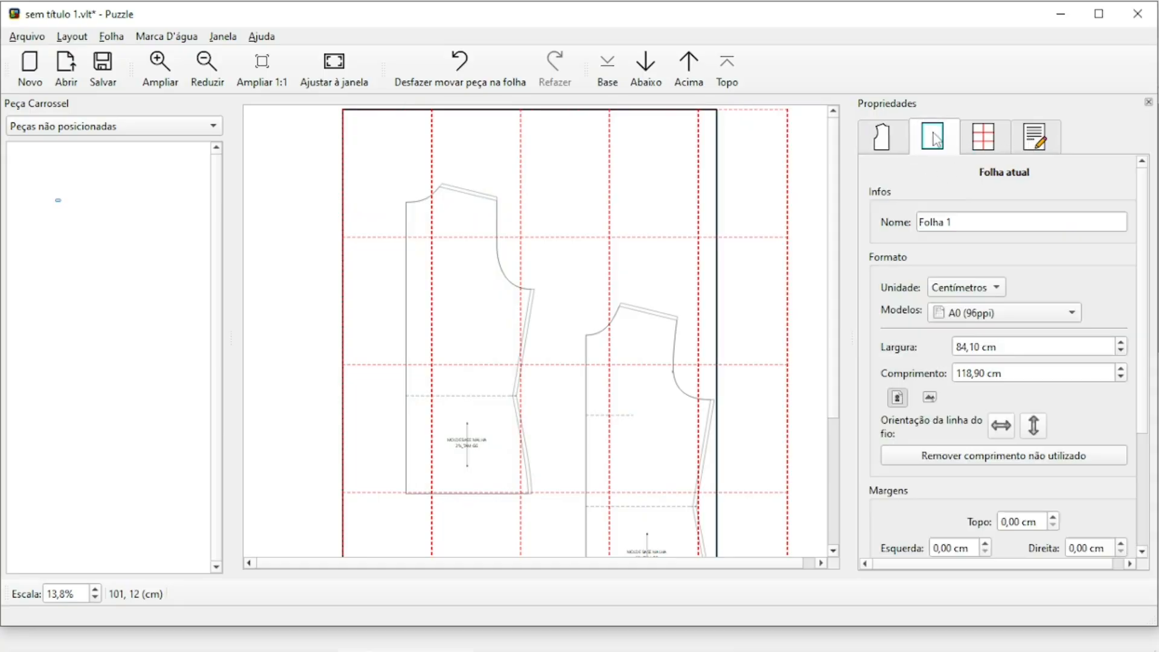
{"action": "left_click", "coordinate": [985, 145]}
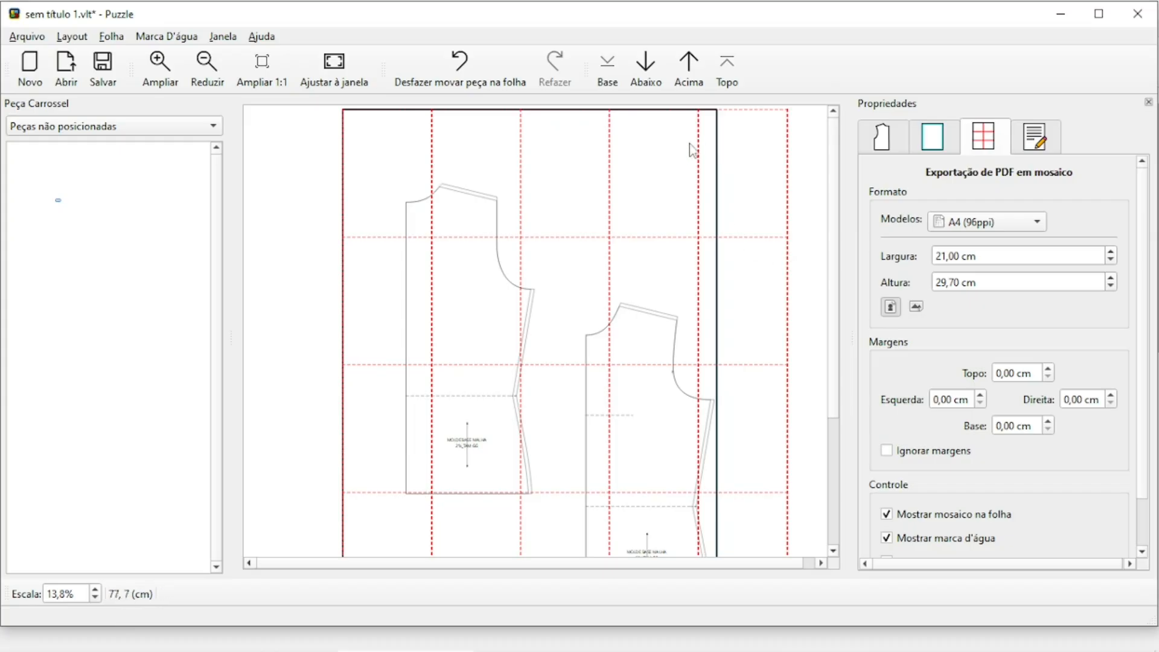
{"action": "left_click", "coordinate": [916, 307]}
Increase the current sheet's width to 86,10 cm so its edge lines up with the landscape tile grid
{"action": "left_click", "coordinate": [933, 145]}
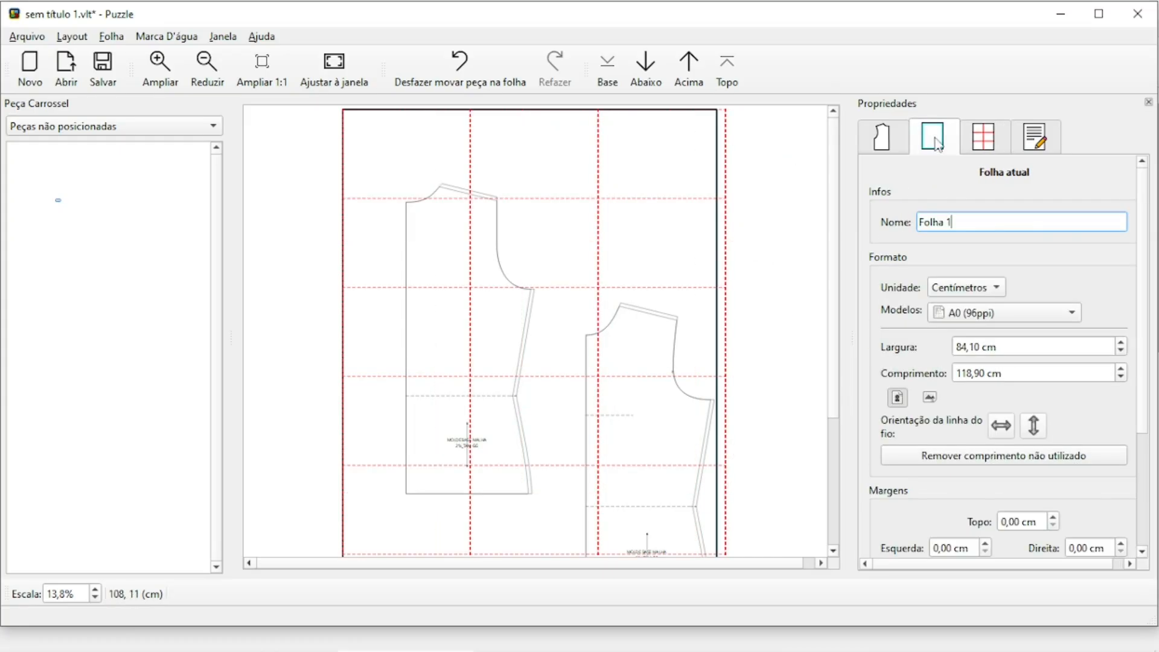
{"action": "left_click", "coordinate": [985, 148]}
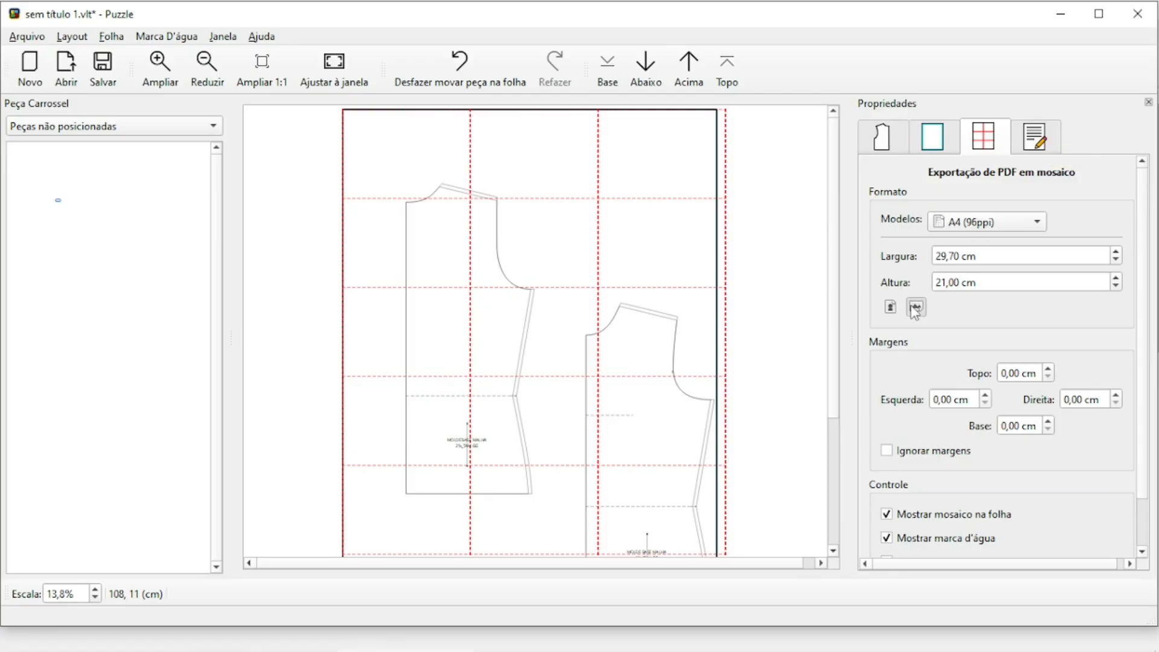
{"action": "left_click", "coordinate": [930, 144]}
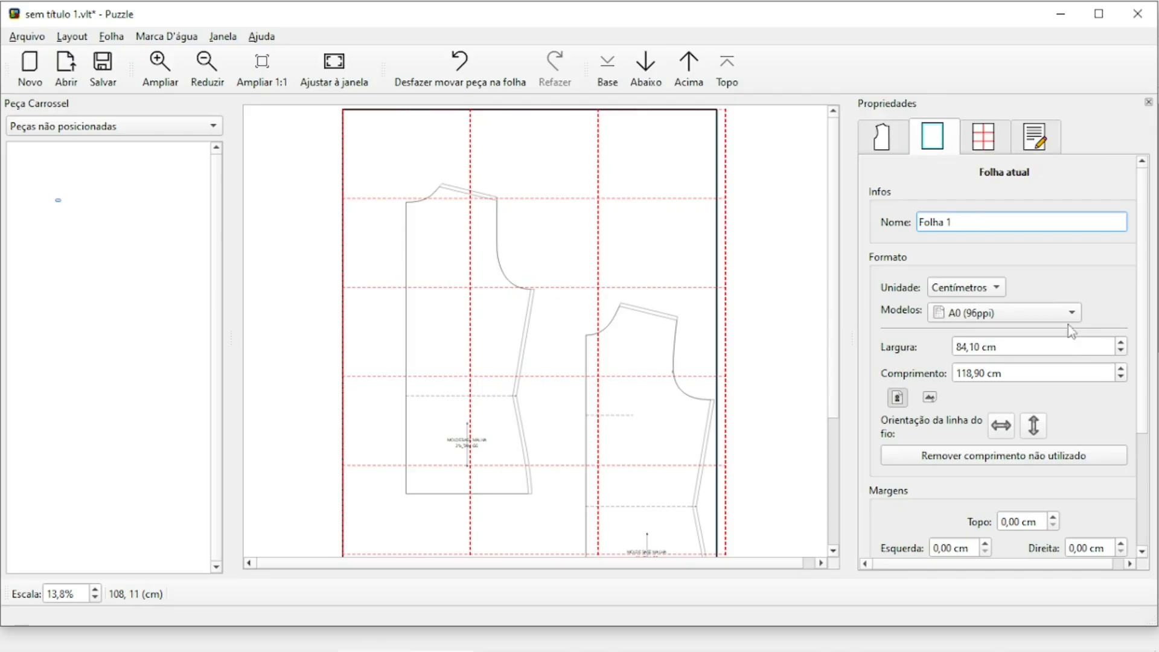
{"action": "left_click", "coordinate": [1122, 342]}
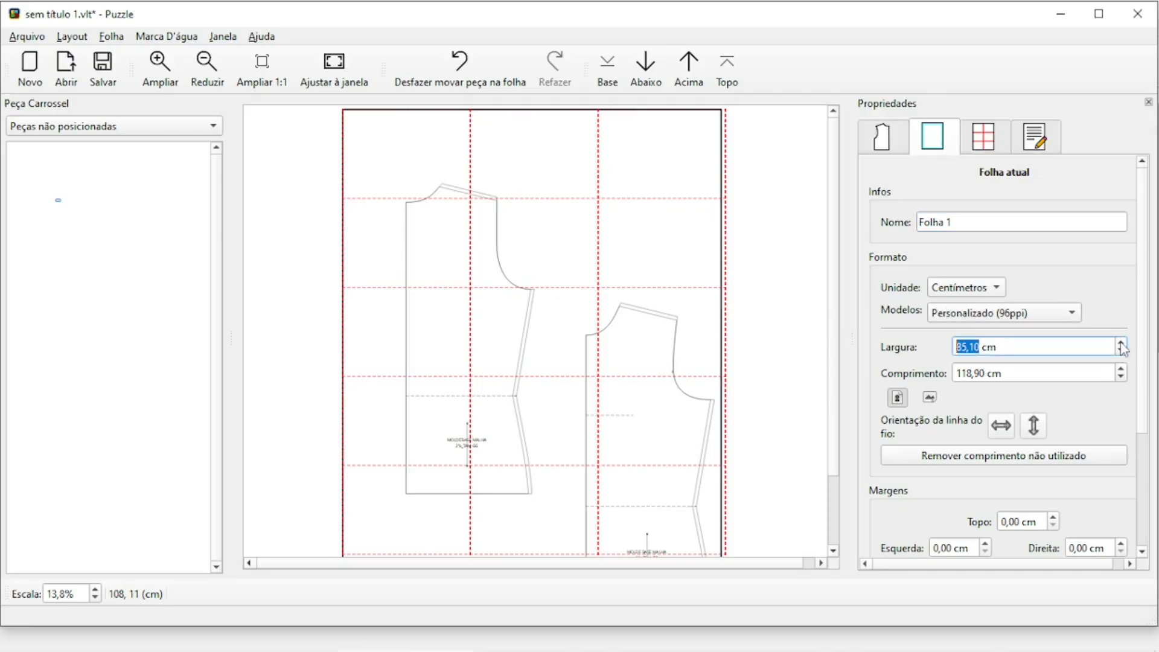
{"action": "left_click", "coordinate": [1122, 343]}
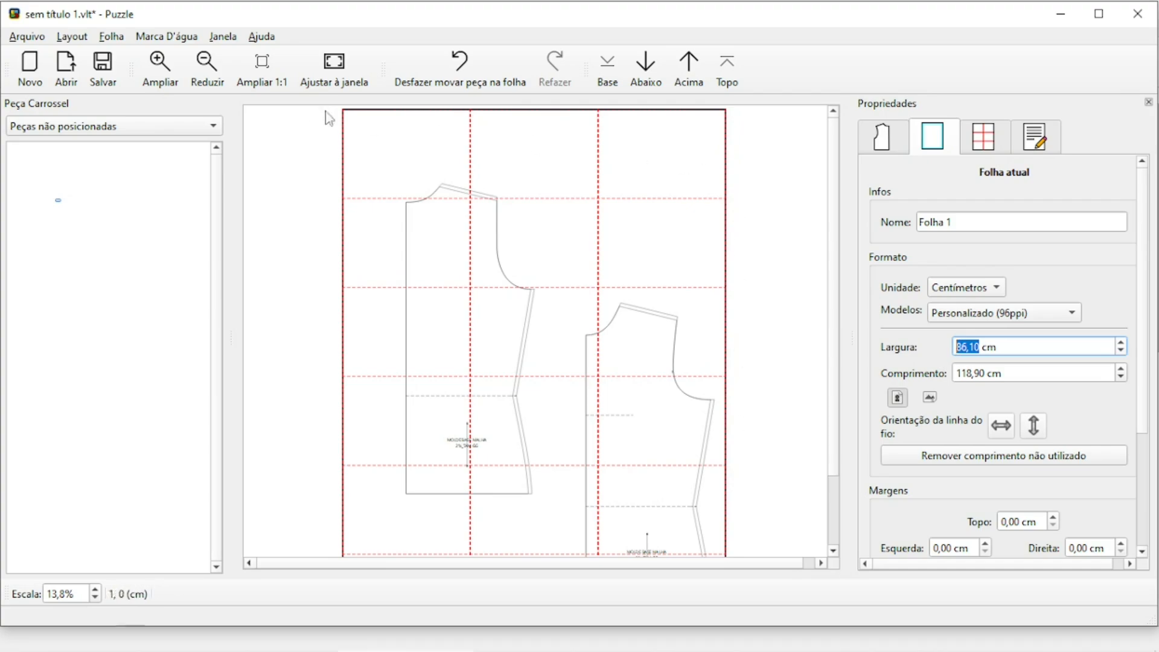
Move the back piece into the sheet's upper-left corner and the front piece beside it along the top edge
{"action": "scroll", "coordinate": [715, 332], "scroll_direction": "down", "scroll_amount": 2}
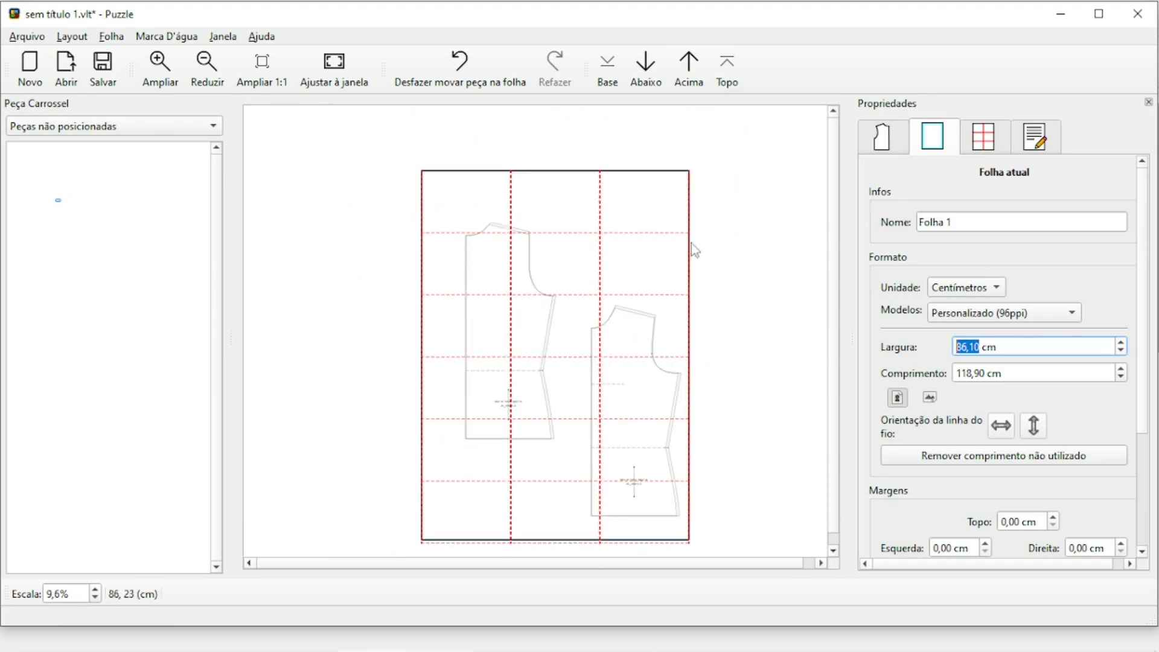
{"action": "scroll", "coordinate": [692, 249], "scroll_direction": "up", "scroll_amount": 3}
{"action": "scroll", "coordinate": [686, 280], "scroll_direction": "down", "scroll_amount": 2}
{"action": "scroll", "coordinate": [448, 233], "scroll_direction": "up", "scroll_amount": 1}
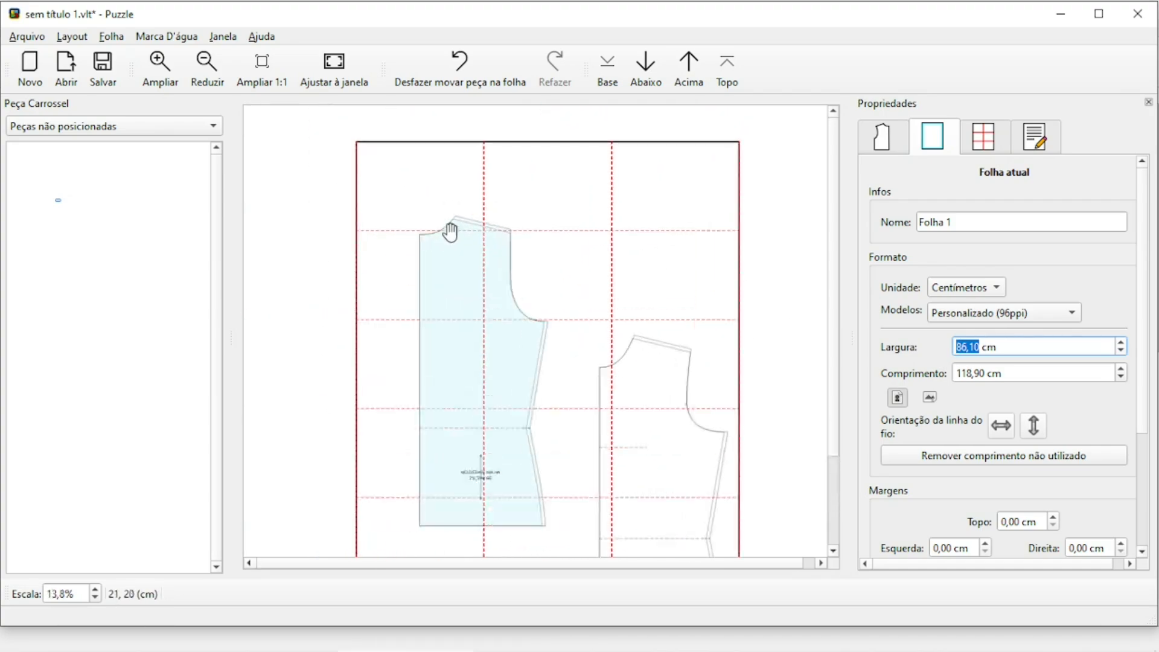
{"action": "scroll", "coordinate": [445, 251], "scroll_direction": "up", "scroll_amount": 1}
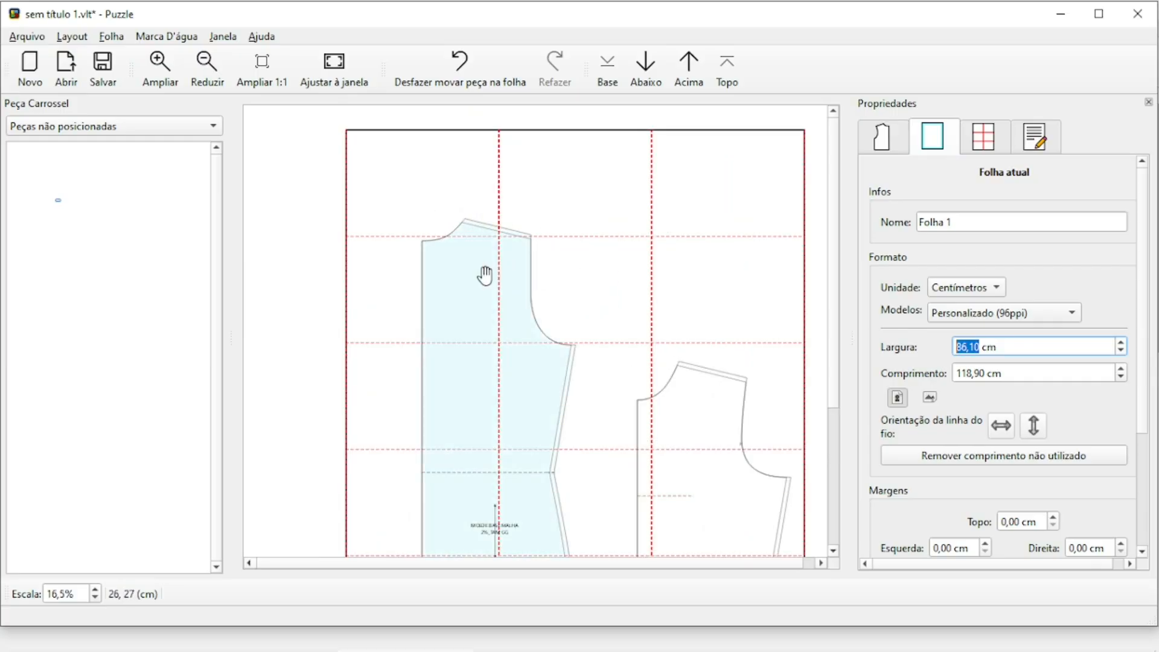
{"action": "left_click_drag", "start_coordinate": [426, 276], "coordinate": [409, 197]}
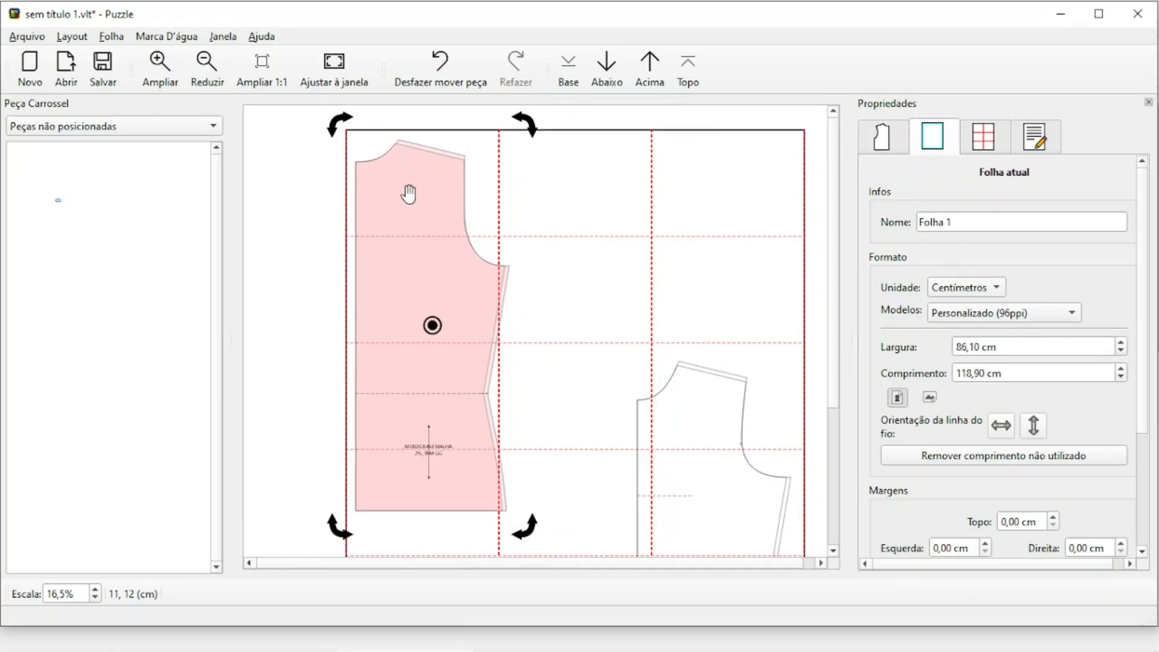
{"action": "left_click_drag", "start_coordinate": [706, 417], "coordinate": [610, 208]}
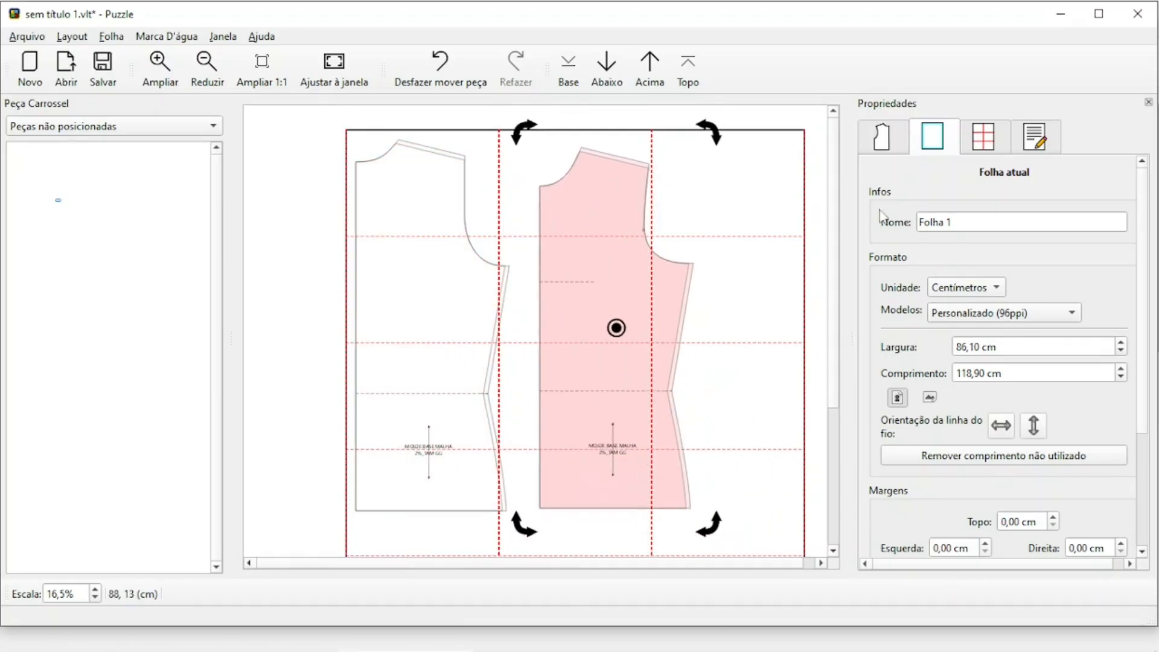
Rotate the FRENTE piece on the sheet by 90° twice so that it stands upside down
{"action": "left_click", "coordinate": [884, 144]}
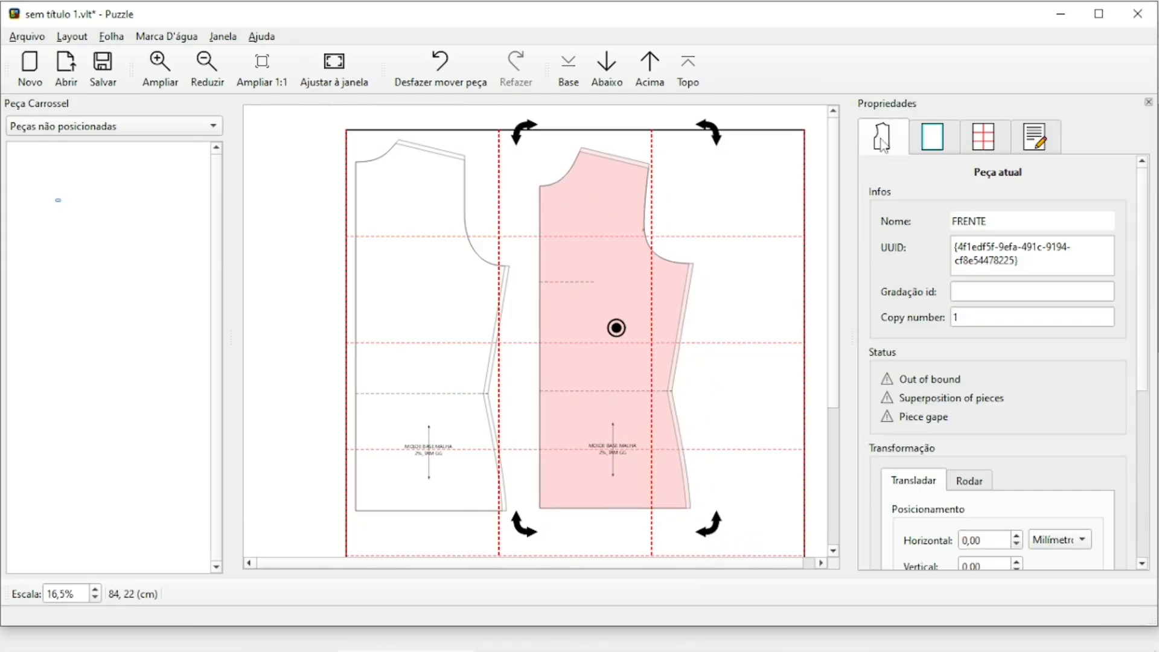
{"action": "scroll", "coordinate": [990, 344], "scroll_direction": "down", "scroll_amount": 2}
{"action": "left_click", "coordinate": [983, 385]}
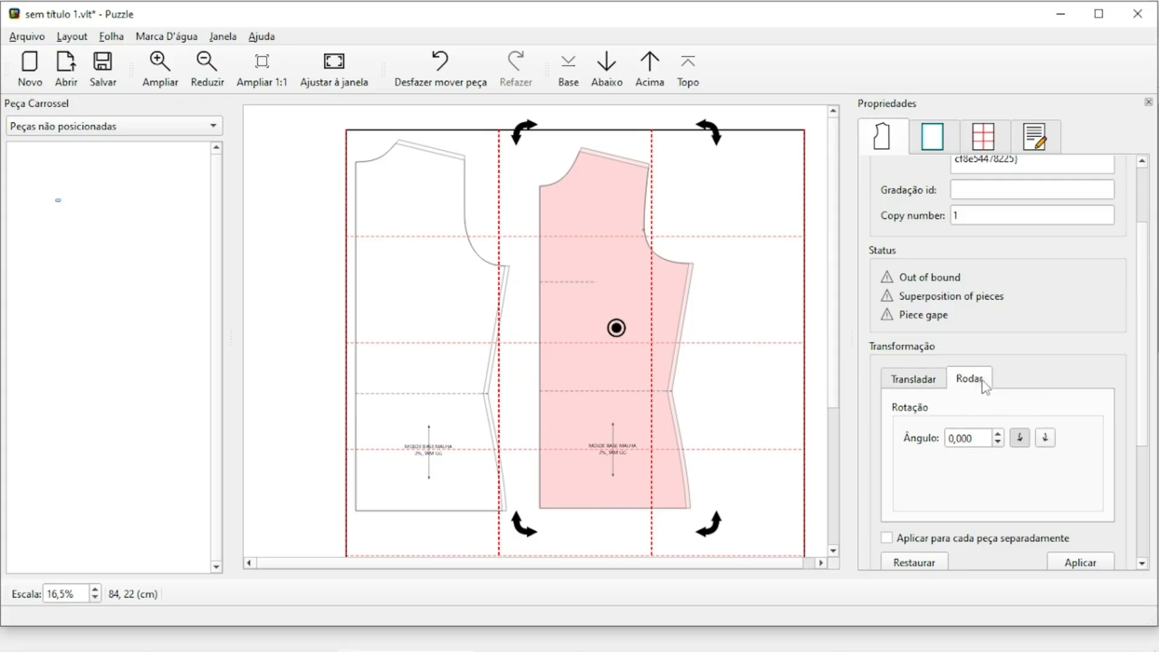
{"action": "left_click", "coordinate": [991, 439]}
{"action": "double_click", "coordinate": [970, 436]}
{"action": "type", "text": "90"}
{"action": "left_click", "coordinate": [1079, 564]}
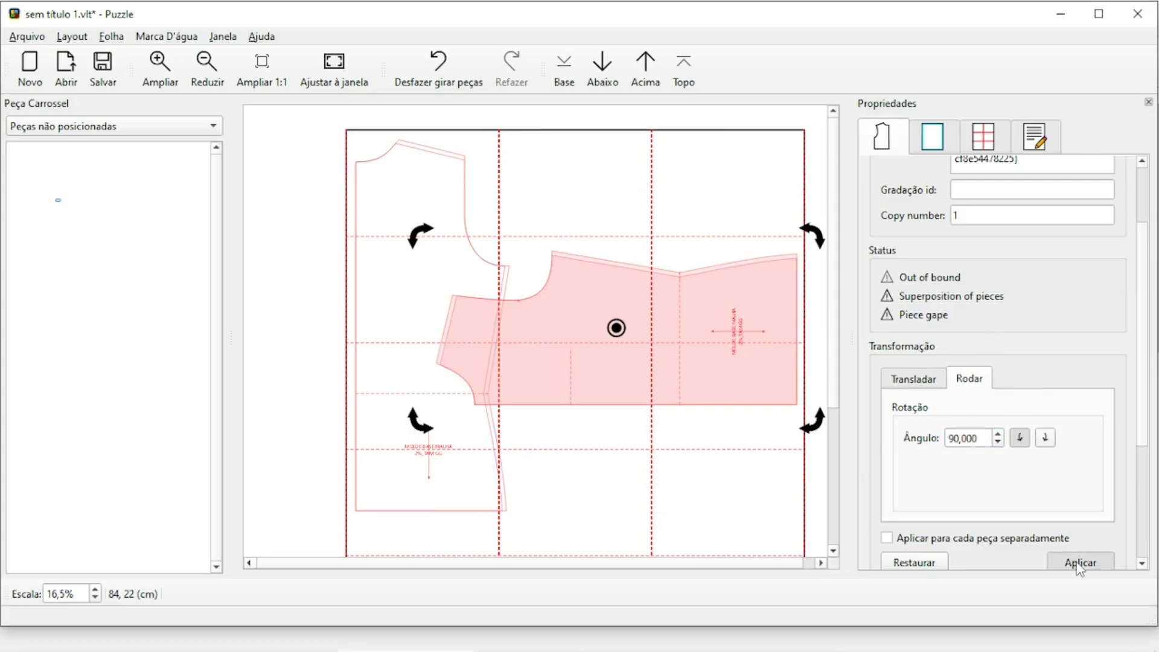
{"action": "left_click", "coordinate": [1079, 564]}
Fit the upside-down front piece against the back piece's side seam within the second tile column, and nudge the back piece slightly
{"action": "mouse_move", "coordinate": [646, 233]}
{"action": "left_mouse_down"}
{"action": "mouse_move", "coordinate": [622, 228]}
{"action": "mouse_move", "coordinate": [613, 258]}
{"action": "mouse_move", "coordinate": [613, 213]}
{"action": "left_mouse_up"}
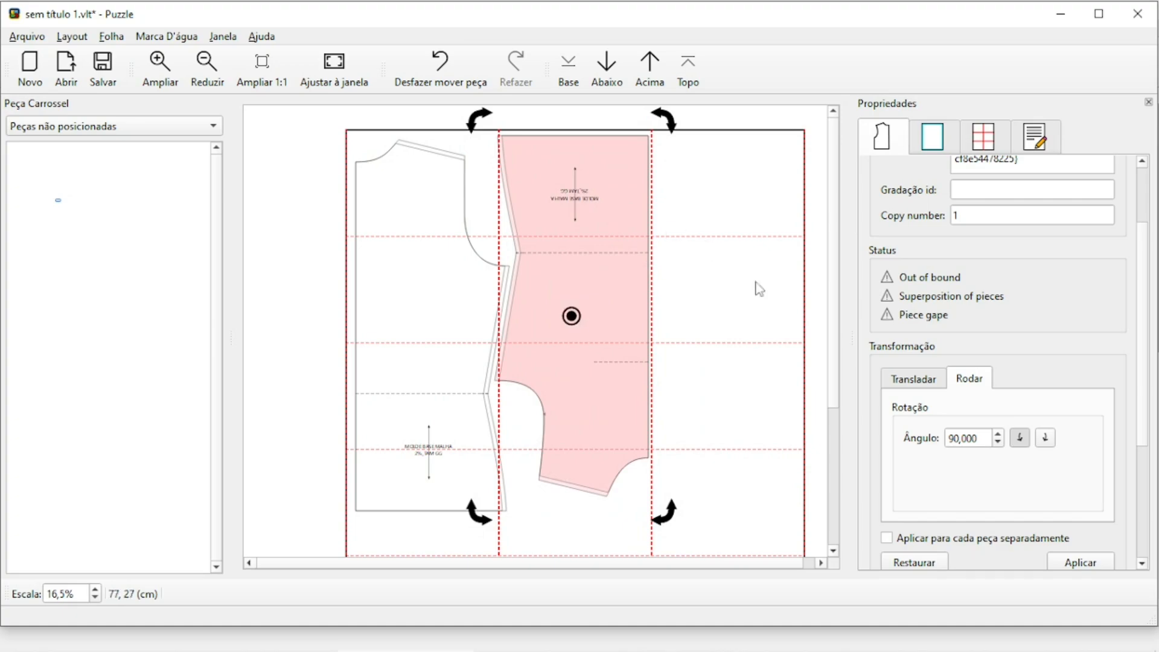
{"action": "left_click", "coordinate": [735, 244]}
{"action": "left_click", "coordinate": [447, 236]}
{"action": "left_click", "coordinate": [446, 237]}
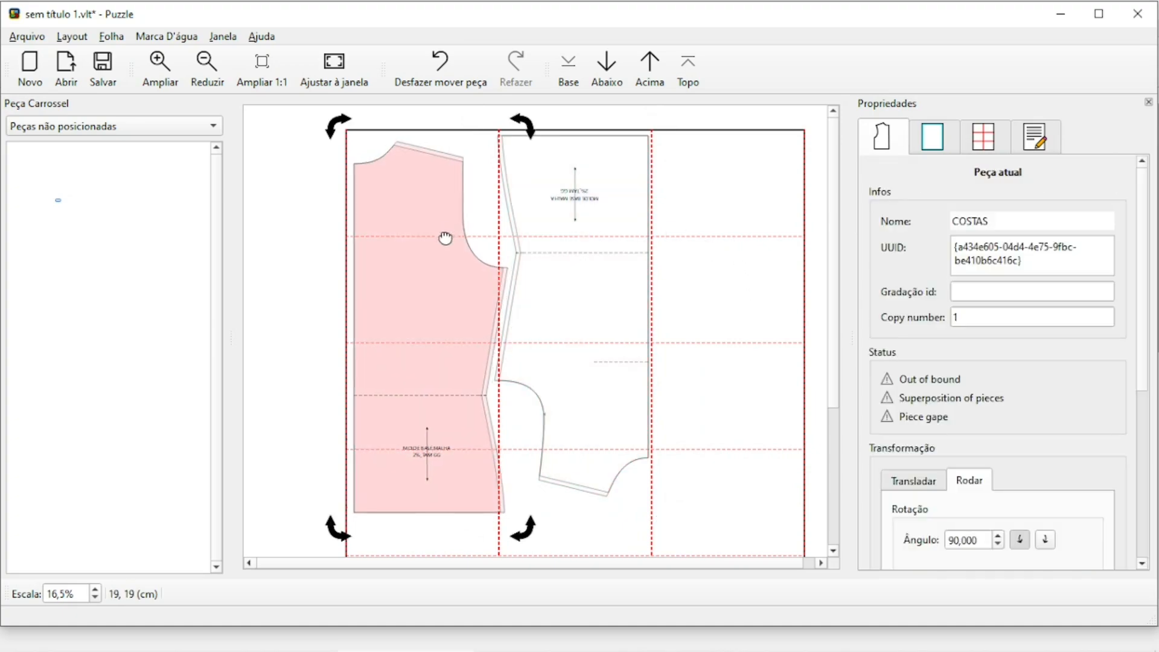
Turn off the layout's sticky edges (Bordas grudentas) and shift the back piece slightly down within the first tile column
{"action": "left_click", "coordinate": [1045, 143]}
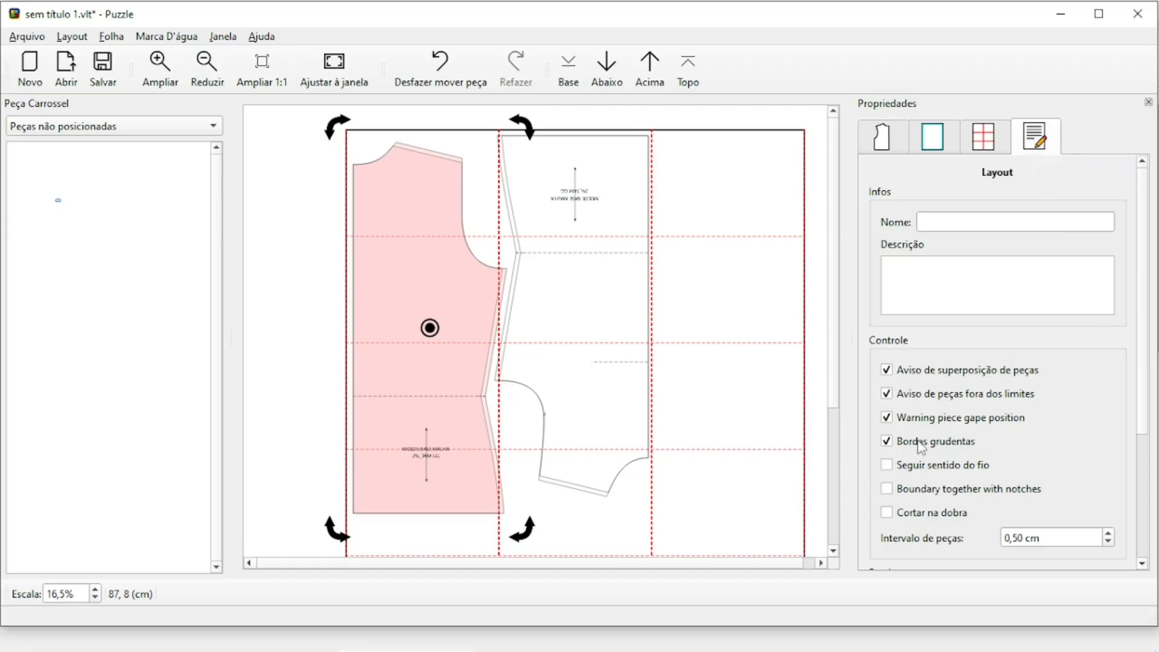
{"action": "left_click", "coordinate": [887, 442]}
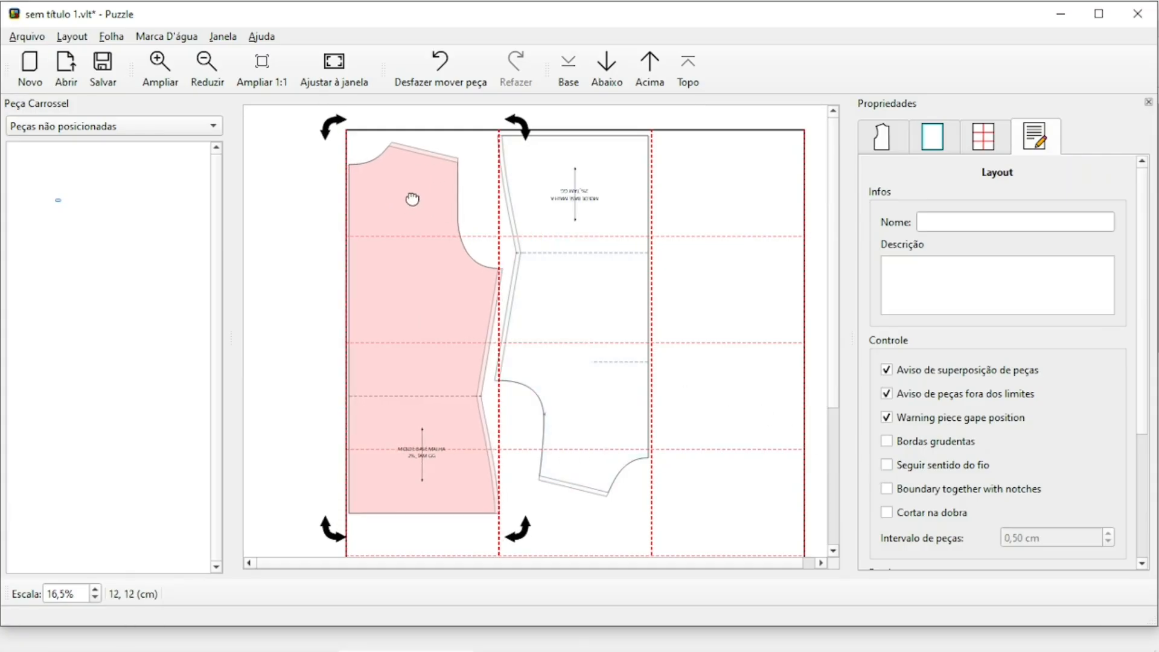
{"action": "left_click_drag", "start_coordinate": [417, 197], "coordinate": [415, 197]}
{"action": "left_click_drag", "start_coordinate": [413, 196], "coordinate": [415, 212]}
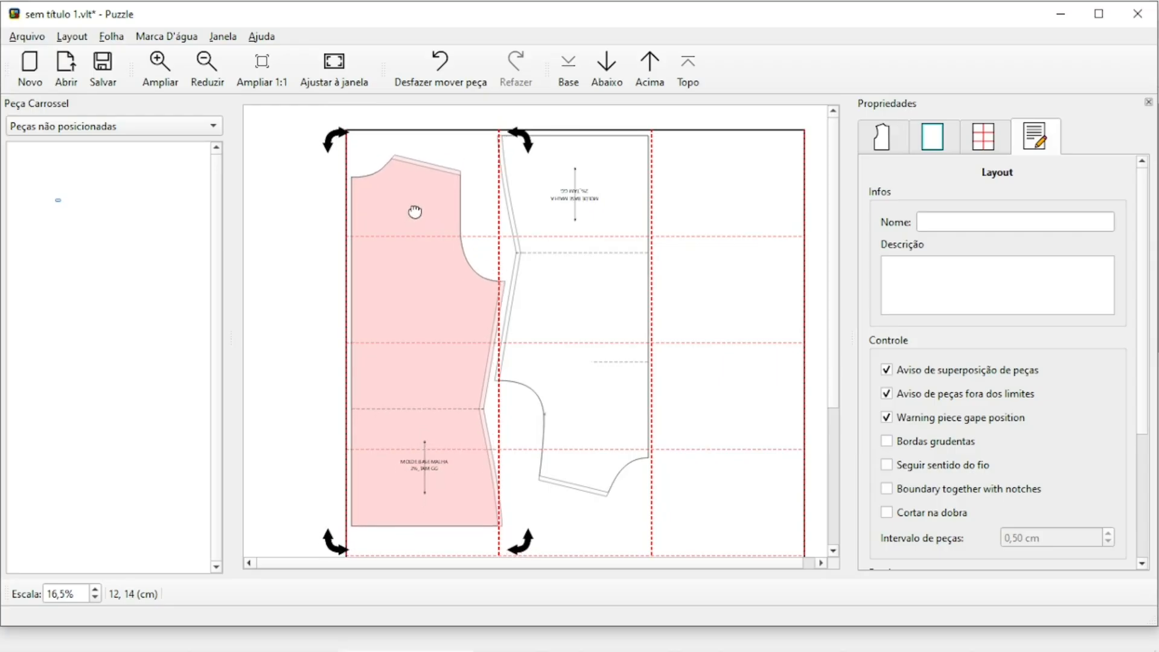
Fit the upside-down front piece closely against the back piece's side seam, keeping it clear of the second tile column's outer edge
{"action": "left_click_drag", "start_coordinate": [631, 209], "coordinate": [623, 216]}
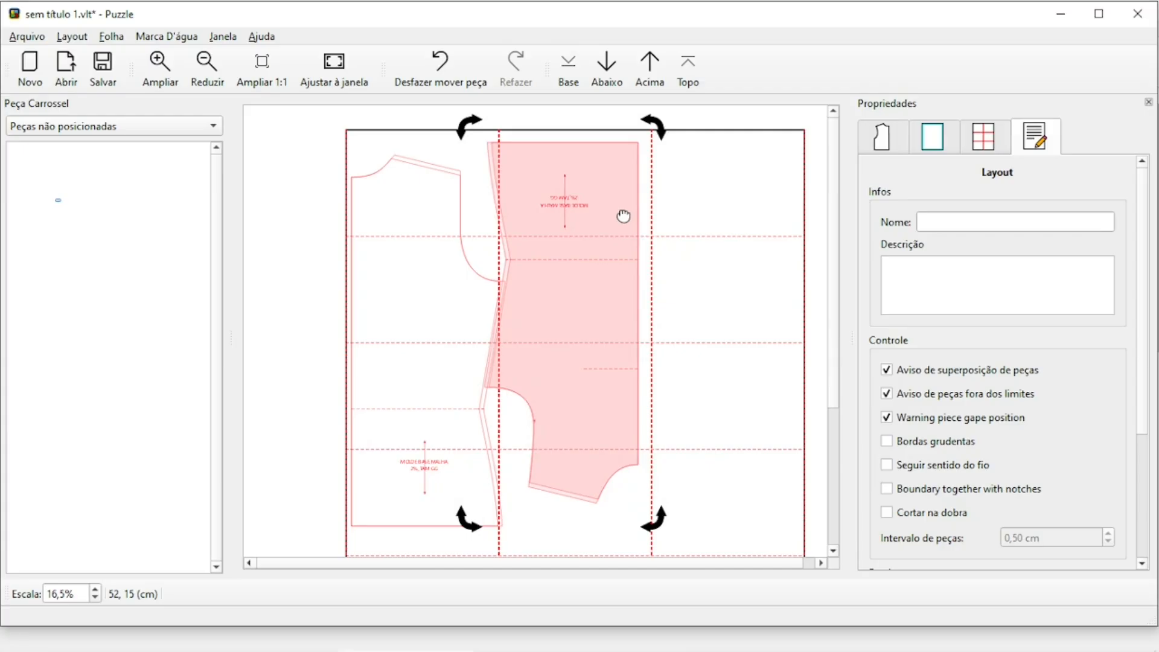
{"action": "left_click_drag", "start_coordinate": [624, 216], "coordinate": [631, 215]}
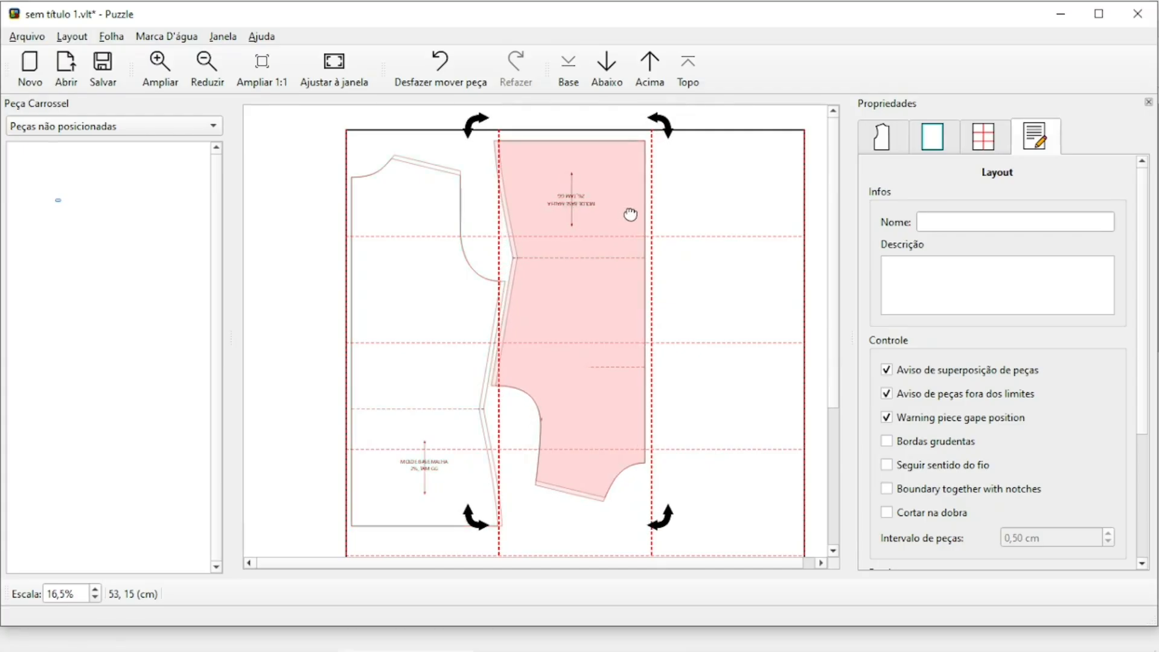
{"action": "scroll", "coordinate": [719, 189], "scroll_direction": "down", "scroll_amount": 1}
{"action": "scroll", "coordinate": [551, 189], "scroll_direction": "down", "scroll_amount": 2}
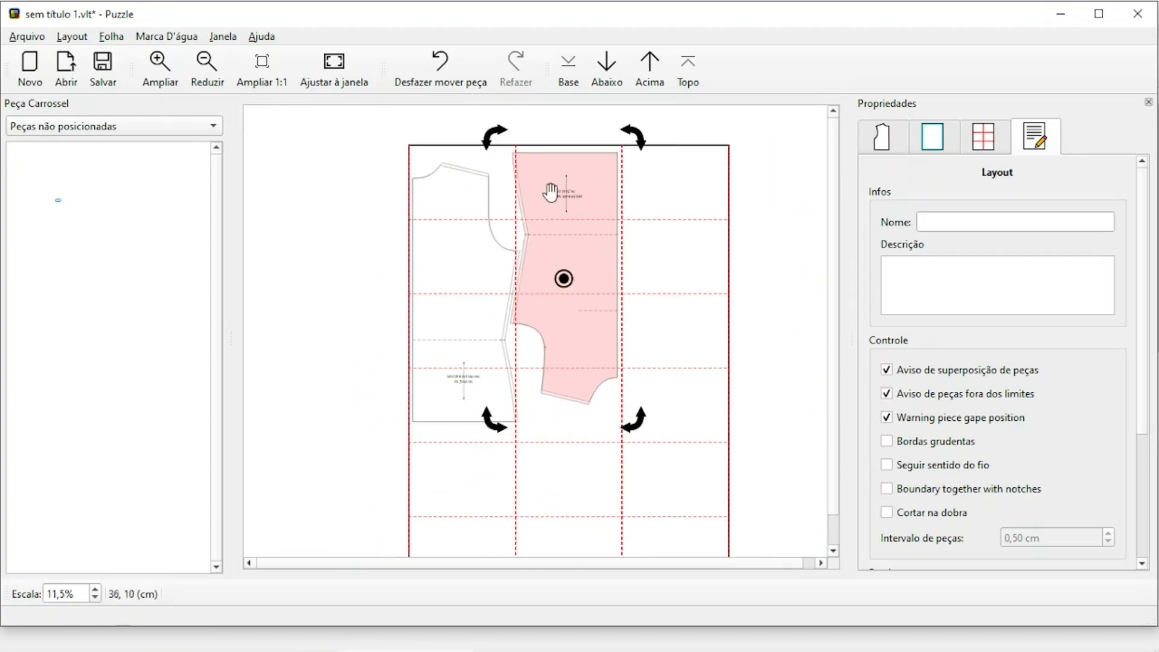
{"action": "scroll", "coordinate": [576, 265], "scroll_direction": "down", "scroll_amount": 1}
{"action": "scroll", "coordinate": [574, 261], "scroll_direction": "up", "scroll_amount": 3}
{"action": "left_click", "coordinate": [724, 252]}
{"action": "scroll", "coordinate": [657, 281], "scroll_direction": "down", "scroll_amount": 3}
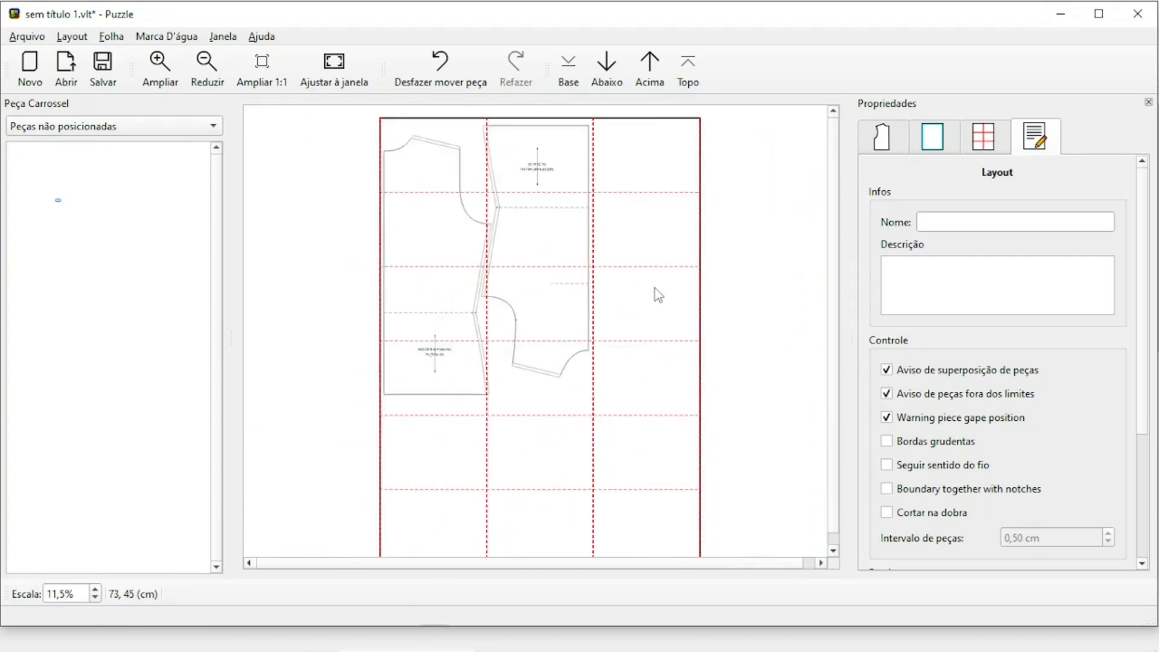
Try removing the sheet's unused length, and return the sheet to the A0 (96ppi) format
{"action": "left_click", "coordinate": [934, 144]}
{"action": "left_click", "coordinate": [1029, 457]}
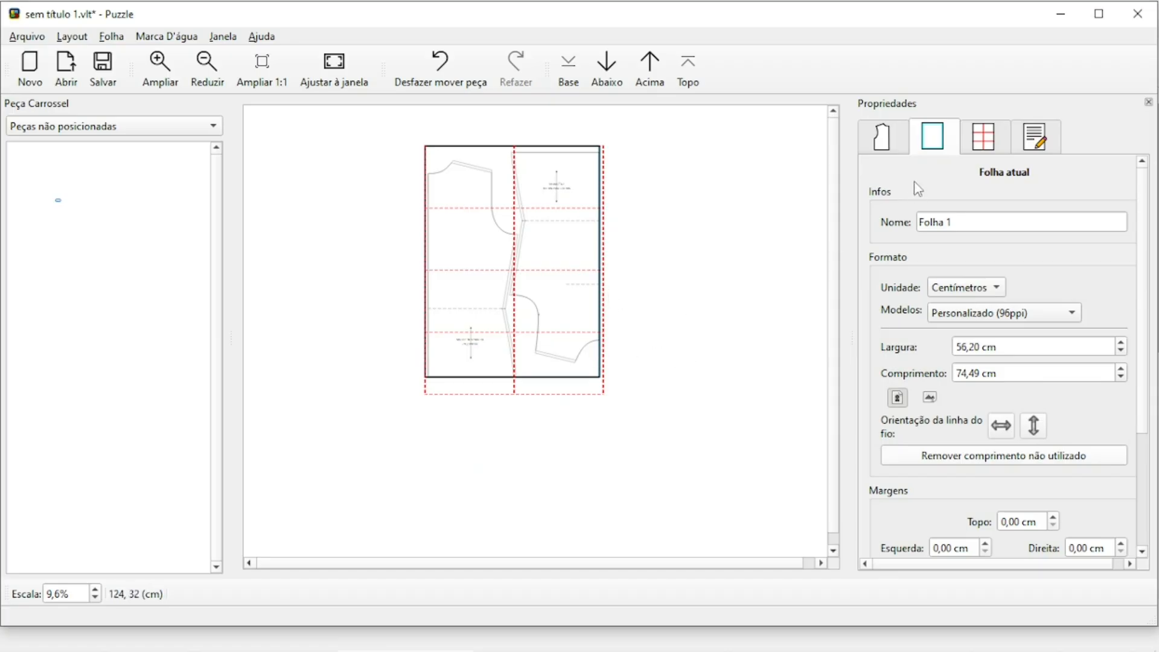
{"action": "left_click", "coordinate": [895, 145]}
{"action": "left_click", "coordinate": [927, 144]}
{"action": "left_click", "coordinate": [1063, 314]}
{"action": "left_click", "coordinate": [989, 11]}
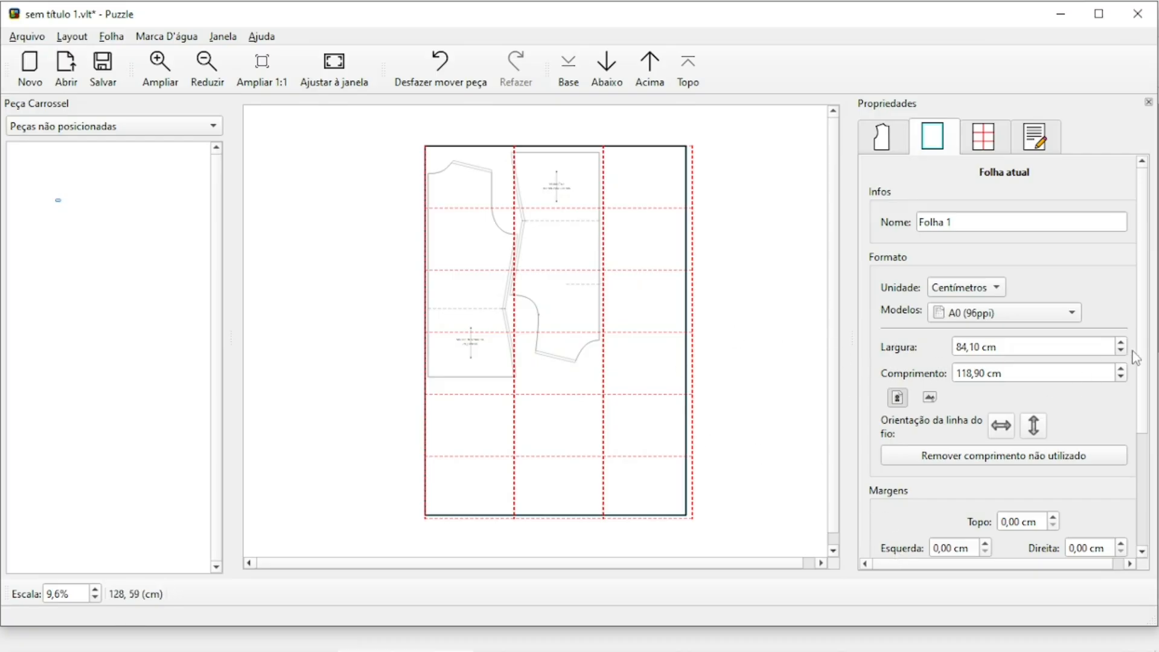
Reduce the current sheet to 57,10 cm wide and 79,90 cm long to match the tile grid around the pieces
{"action": "left_click_drag", "start_coordinate": [1121, 351], "coordinate": [1121, 380]}
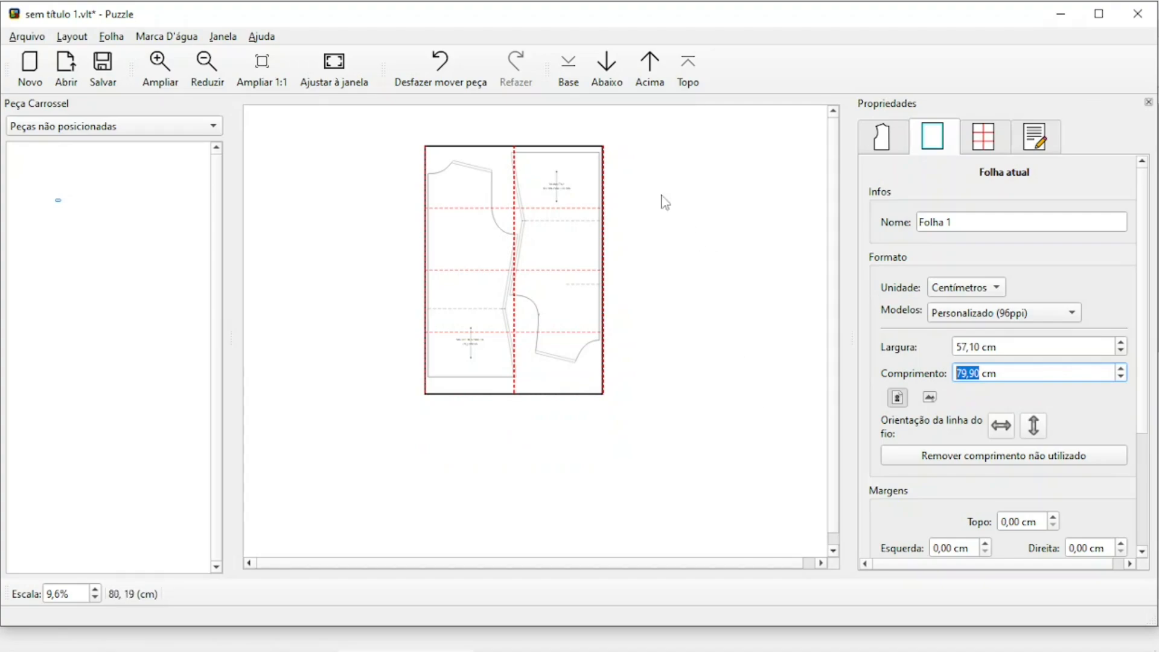
{"action": "scroll", "coordinate": [564, 158], "scroll_direction": "up", "scroll_amount": 2}
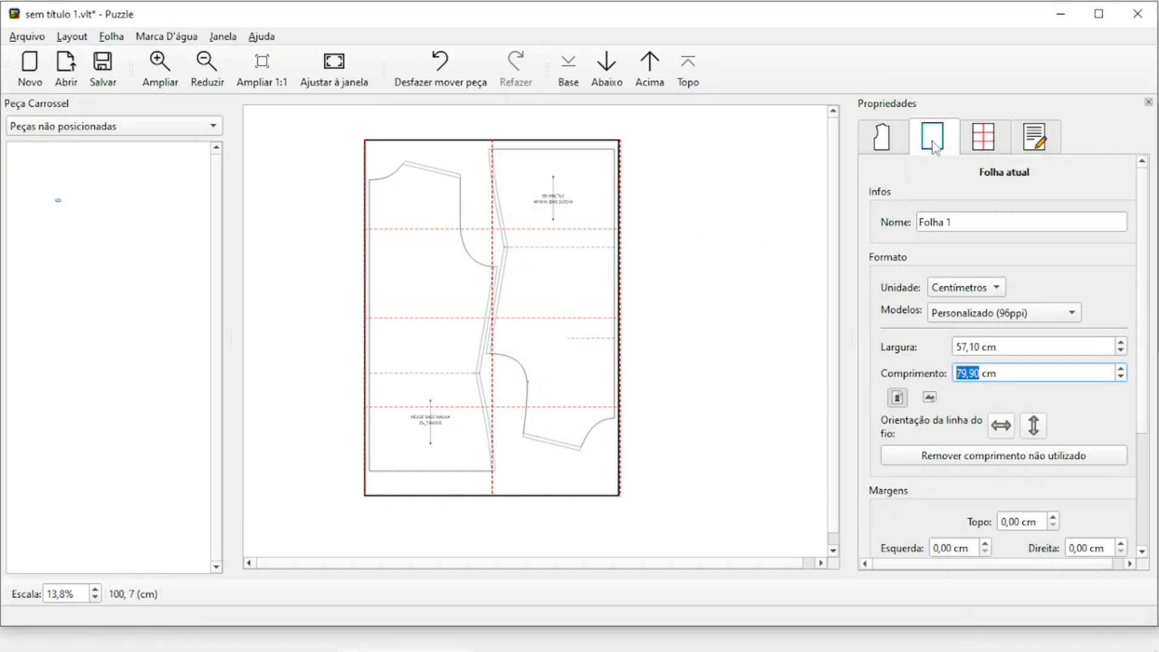
Enable tile numbers (Show tile number) for the tiled PDF export
{"action": "left_click", "coordinate": [988, 137]}
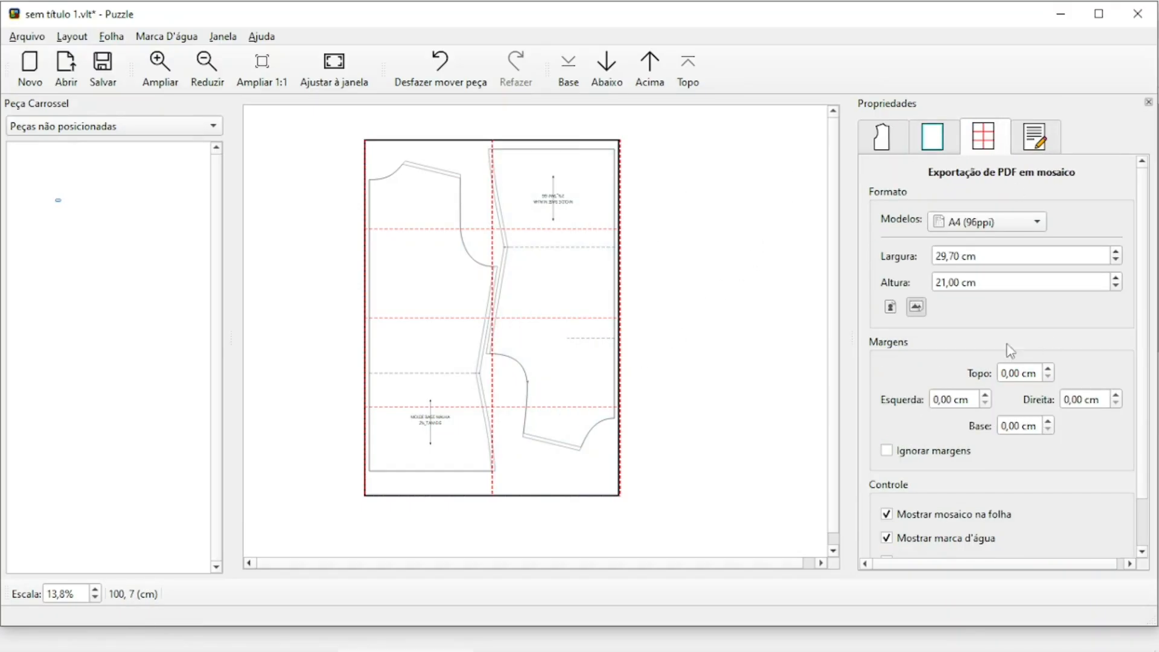
{"action": "scroll", "coordinate": [1011, 350], "scroll_direction": "down", "scroll_amount": 1}
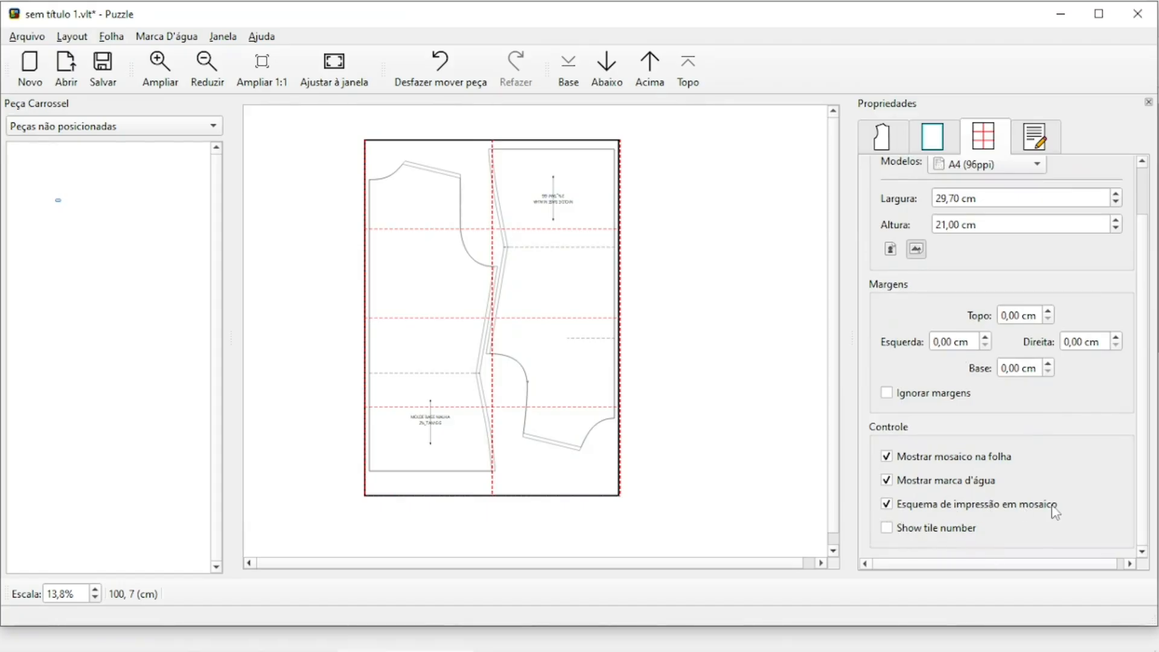
{"action": "left_click", "coordinate": [887, 528]}
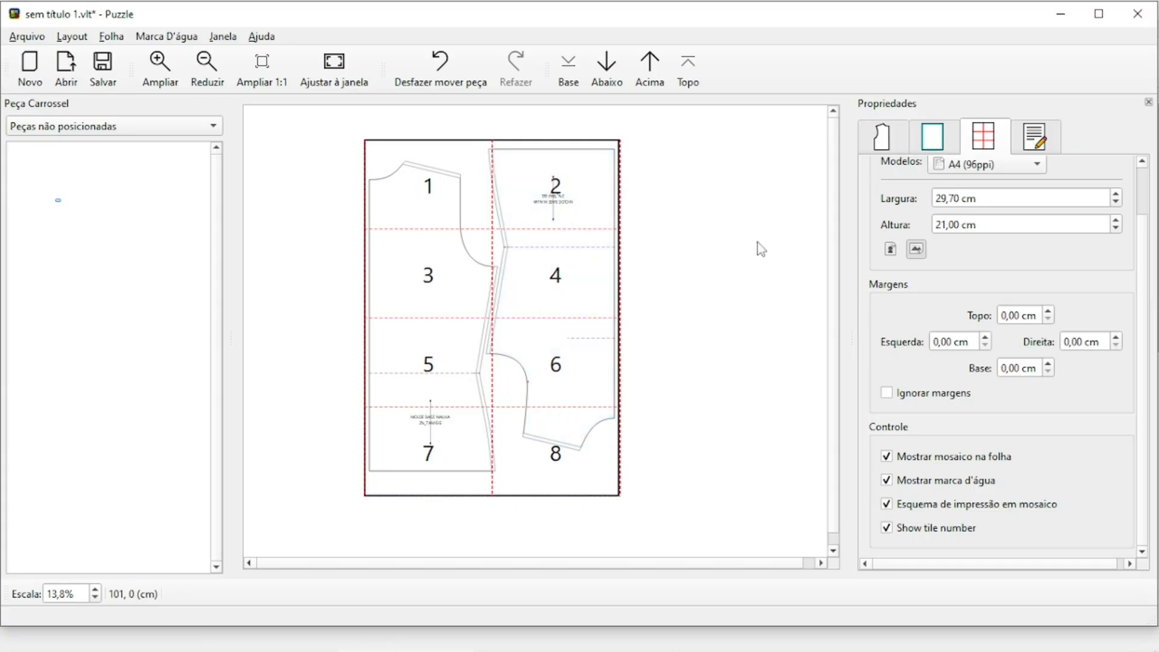
Start exporting the layout and choose the Desktop (Área de Trabalho) as the destination folder
{"action": "left_click", "coordinate": [1037, 139]}
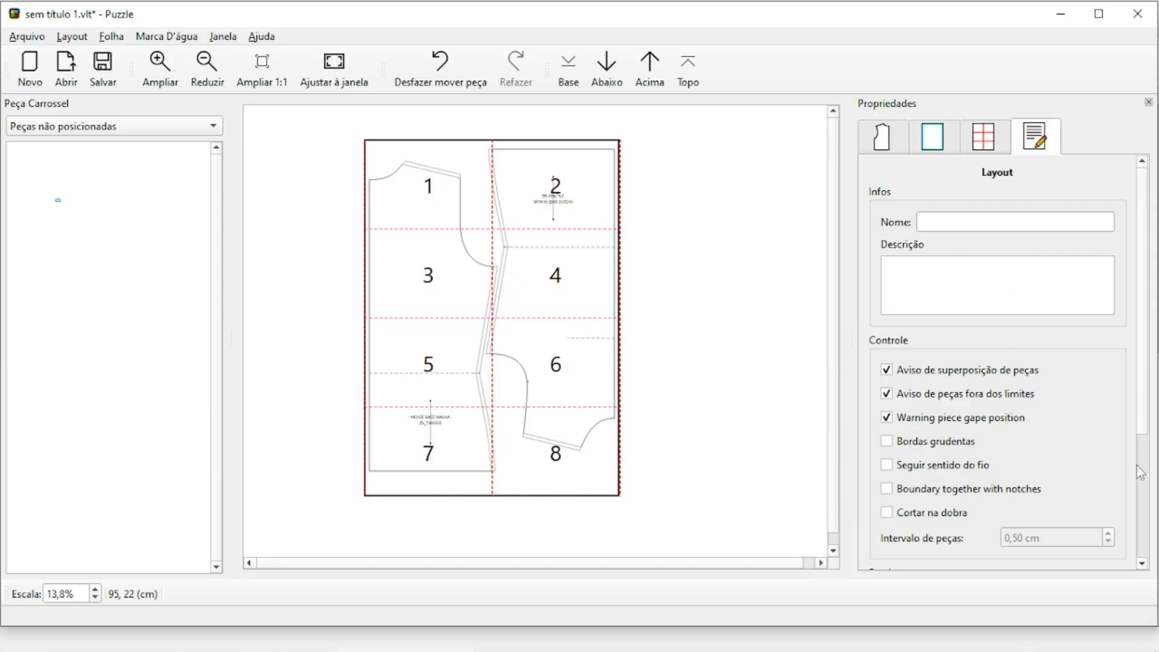
{"action": "scroll", "coordinate": [1067, 430], "scroll_direction": "down", "scroll_amount": 3}
{"action": "scroll", "coordinate": [1069, 462], "scroll_direction": "down", "scroll_amount": 1}
{"action": "scroll", "coordinate": [1066, 337], "scroll_direction": "up", "scroll_amount": 3}
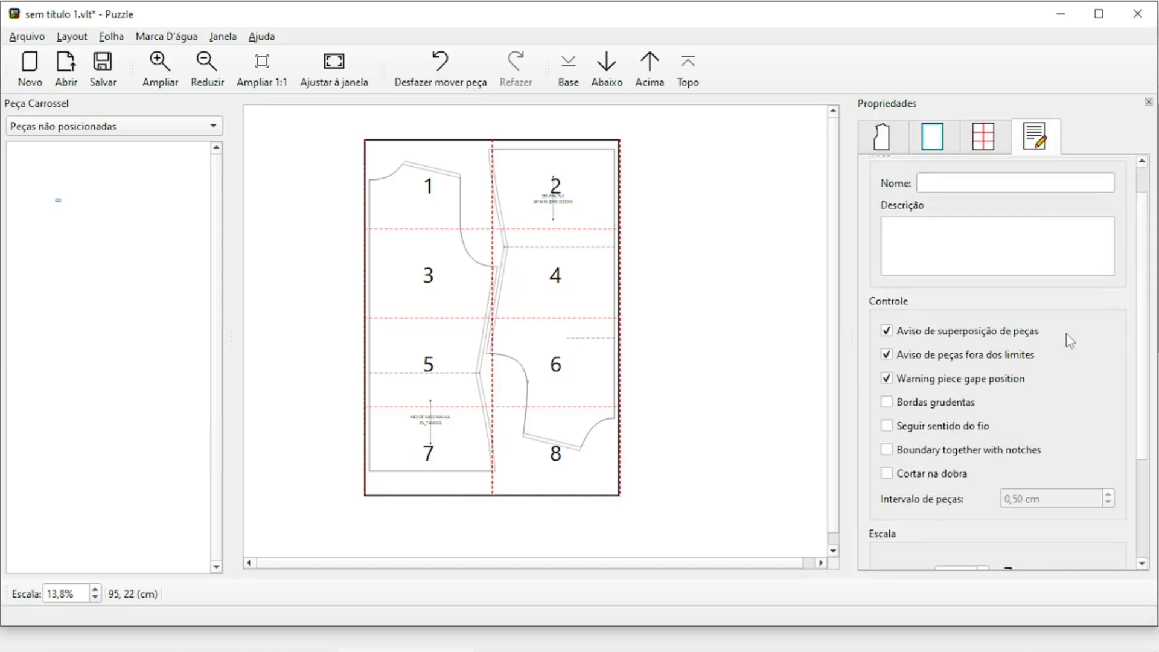
{"action": "scroll", "coordinate": [1055, 356], "scroll_direction": "down", "scroll_amount": 3}
{"action": "left_click", "coordinate": [997, 539]}
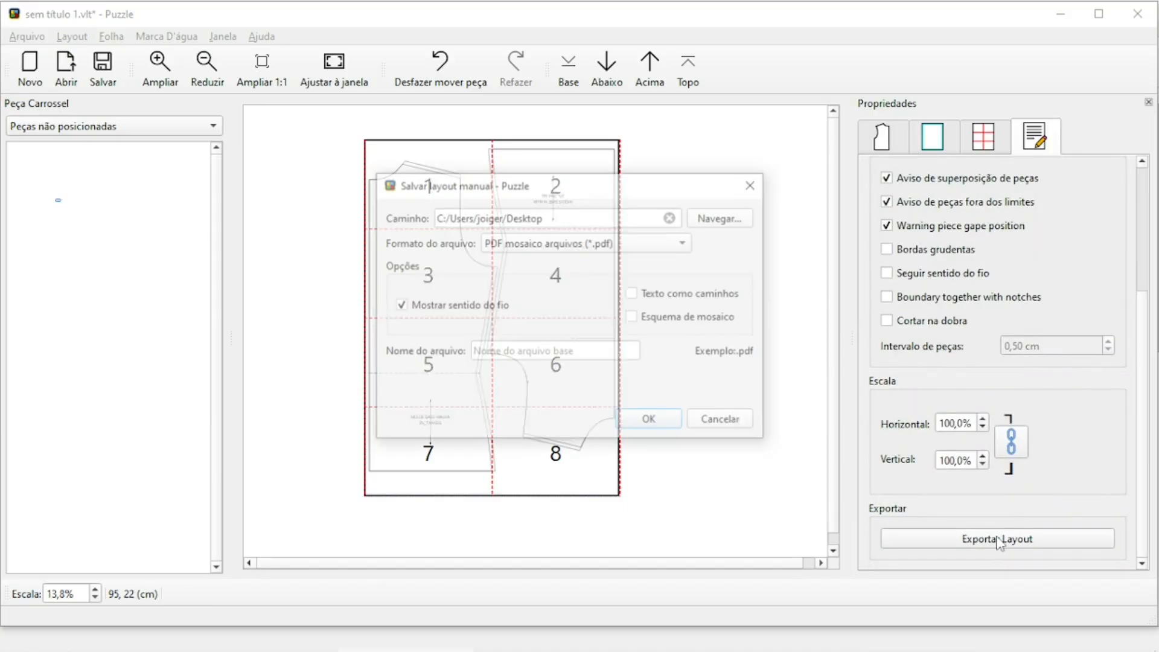
{"action": "left_click_drag", "start_coordinate": [593, 184], "coordinate": [900, 146]}
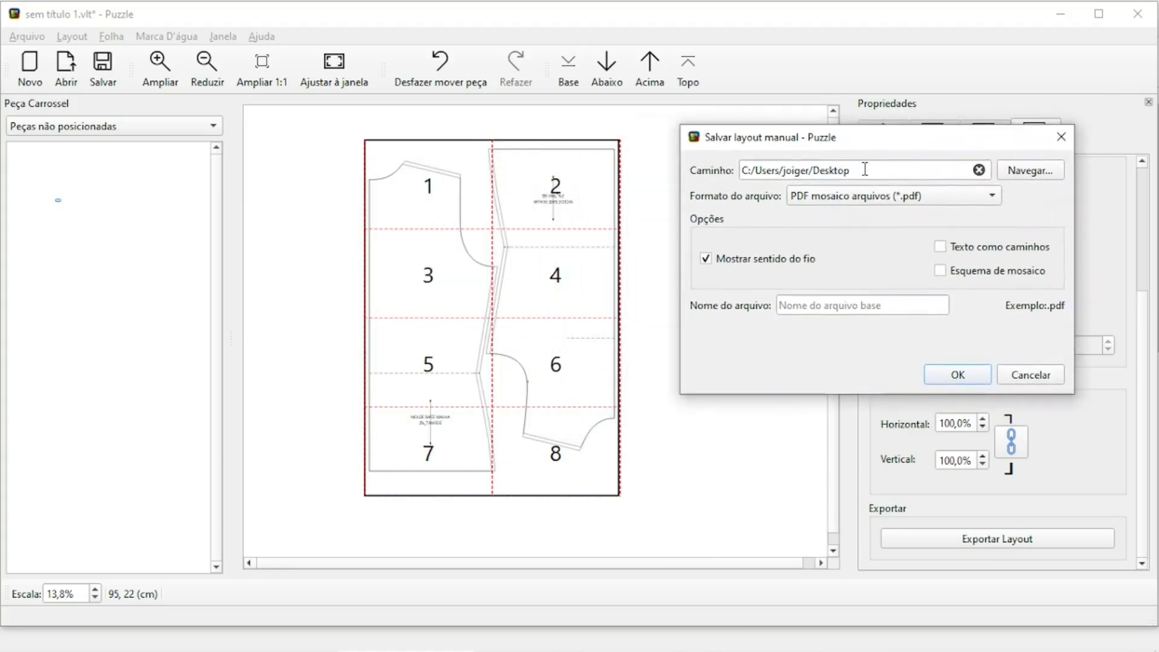
{"action": "left_click", "coordinate": [1017, 172]}
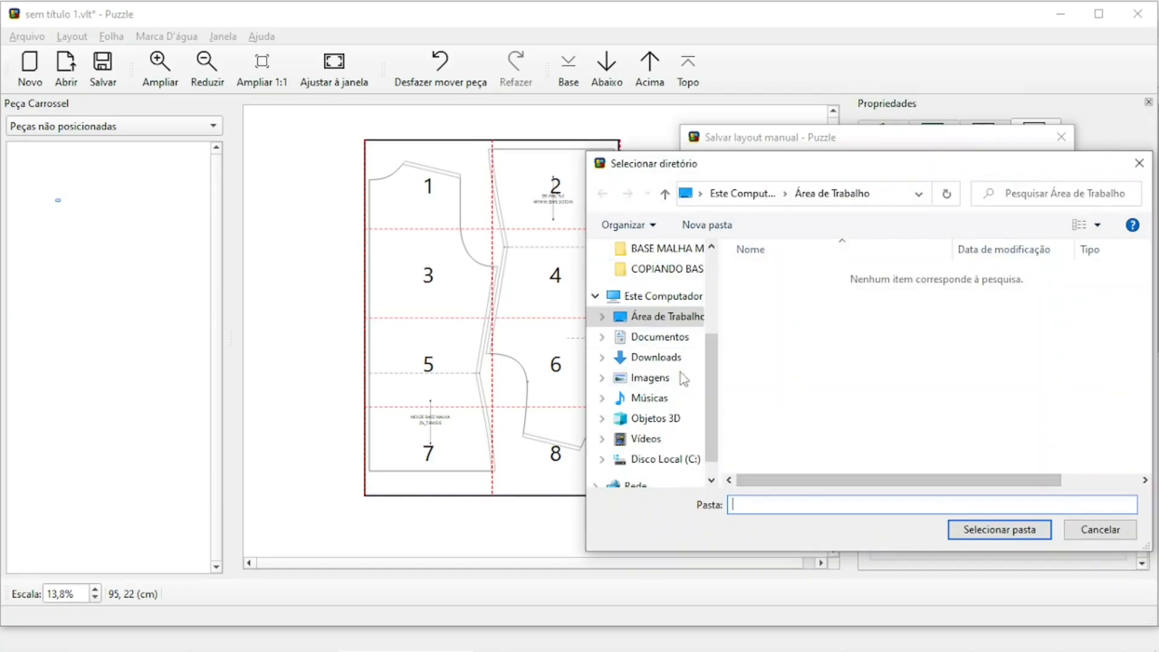
{"action": "left_click", "coordinate": [640, 316]}
{"action": "left_click", "coordinate": [990, 532]}
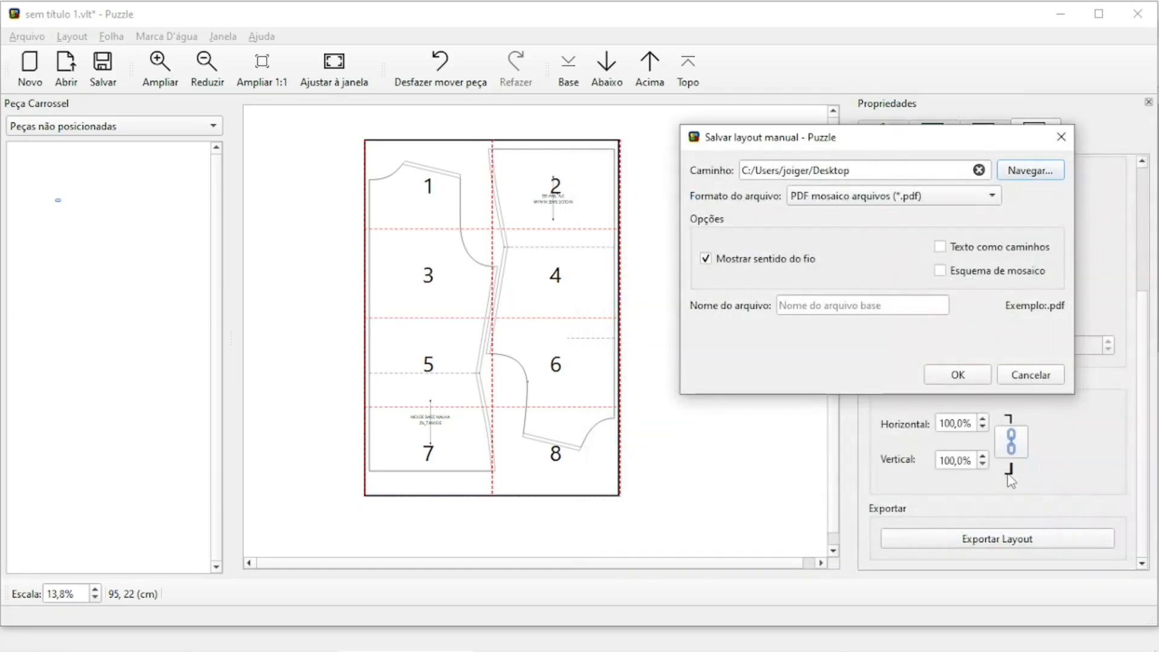
Export the layout in the PDF mosaico (*.pdf) format under the file name MOLDE BASE MALHA GG
{"action": "left_click", "coordinate": [933, 197]}
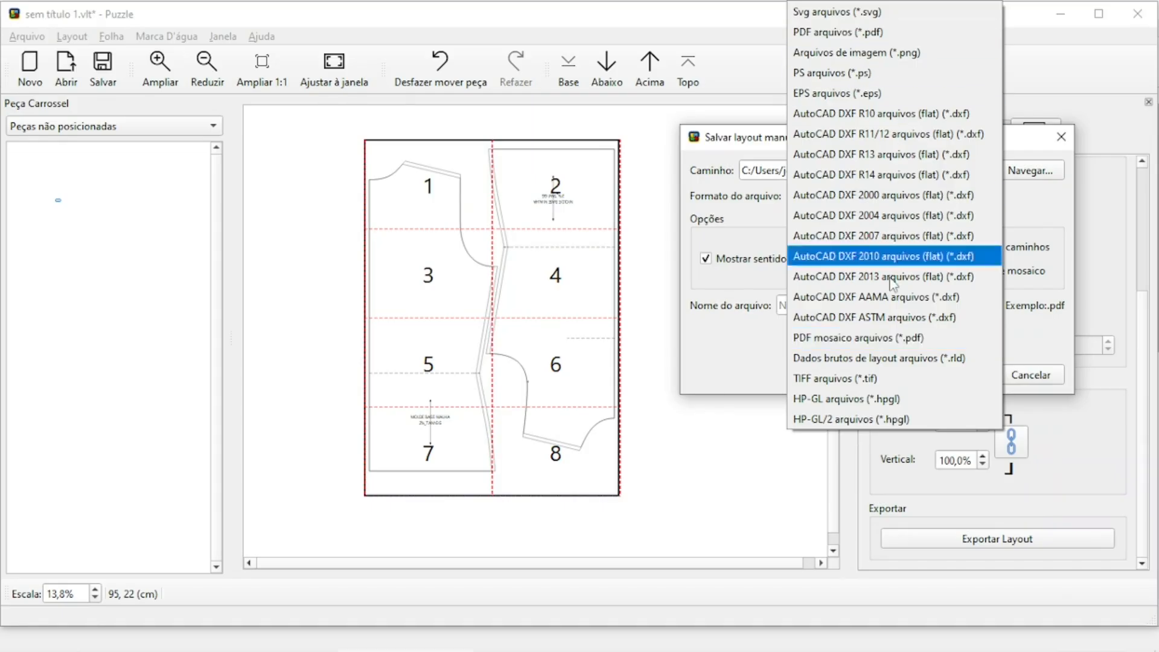
{"action": "left_click", "coordinate": [877, 339]}
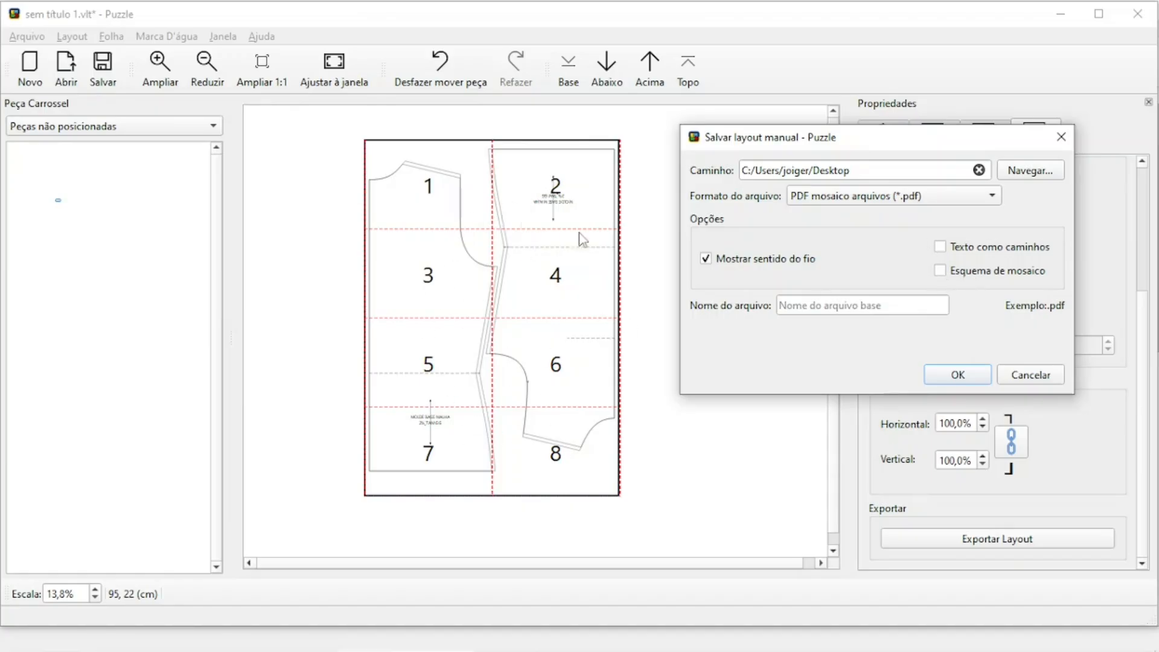
{"action": "left_click", "coordinate": [939, 272]}
{"action": "left_click", "coordinate": [941, 271]}
{"action": "left_click", "coordinate": [826, 309]}
{"action": "type", "text": "m"}
{"action": "key", "text": "BackSpace"}
{"action": "type", "text": "MOLDE BASE M"}
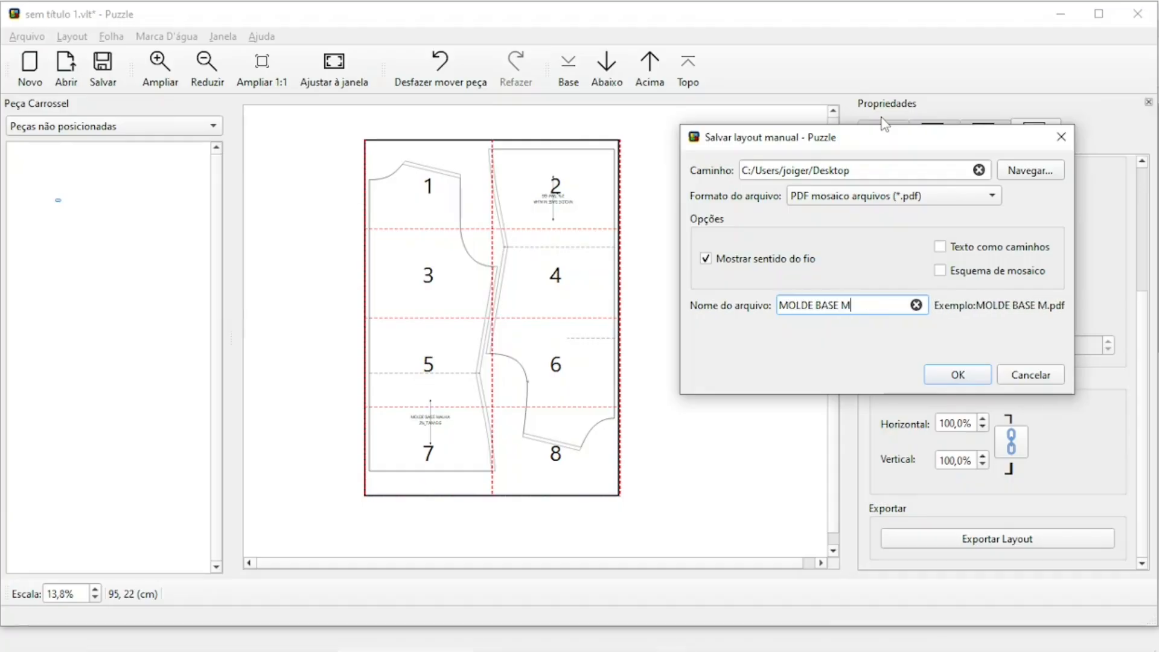
{"action": "type", "text": "ALHA GG"}
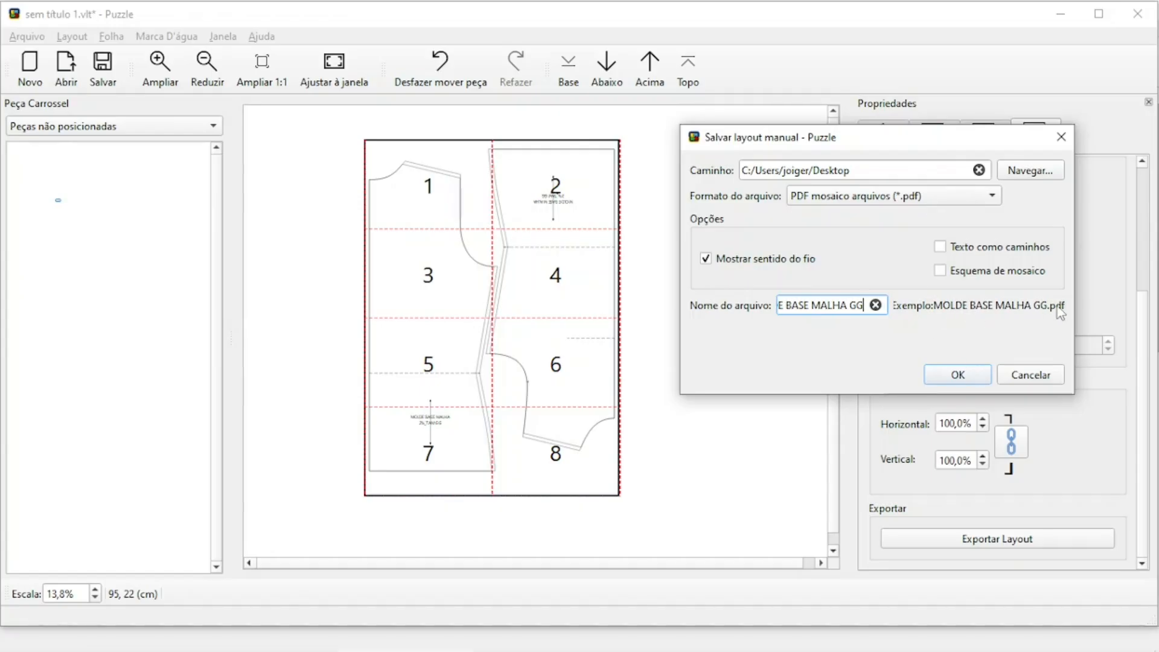
{"action": "left_click", "coordinate": [958, 375]}
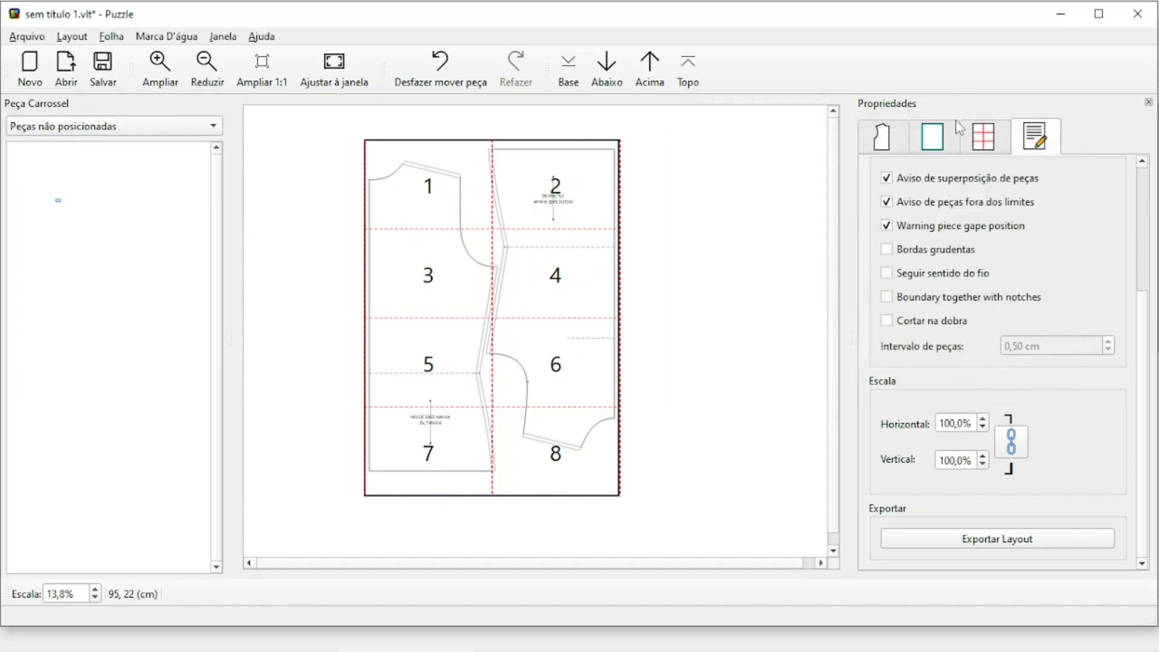
Minimize Puzzle and Valentina, open the exported MOLDE BASE MALHA GG PDF from the desktop, and close the unrelated browser tab
{"action": "left_click", "coordinate": [1058, 15]}
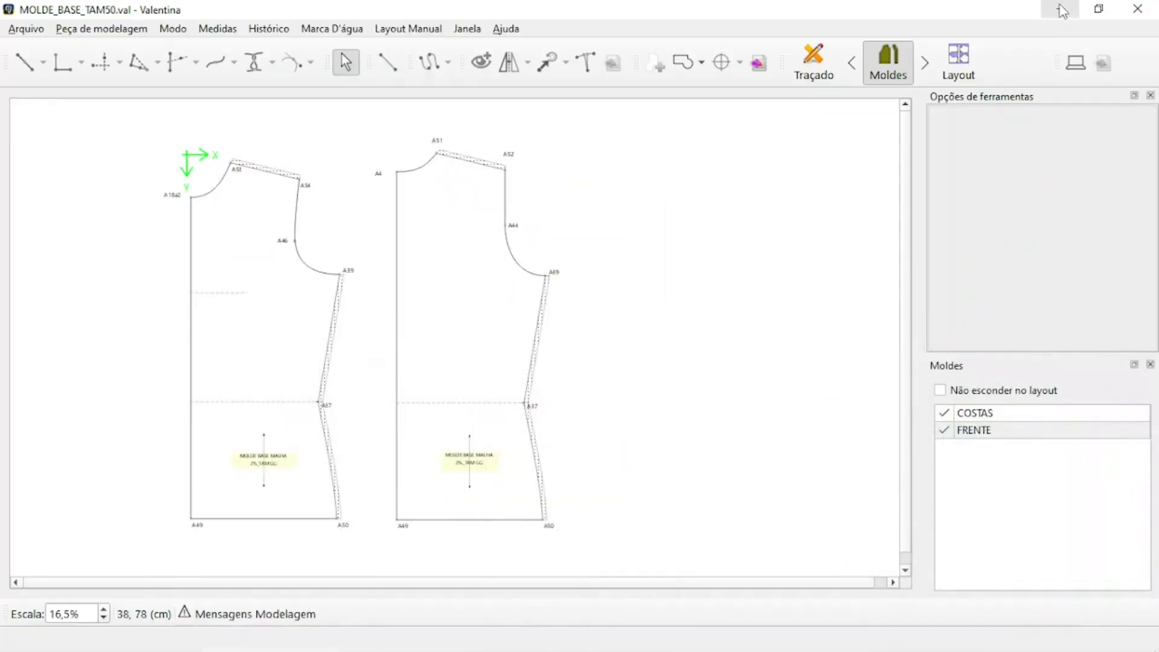
{"action": "left_click", "coordinate": [1059, 9]}
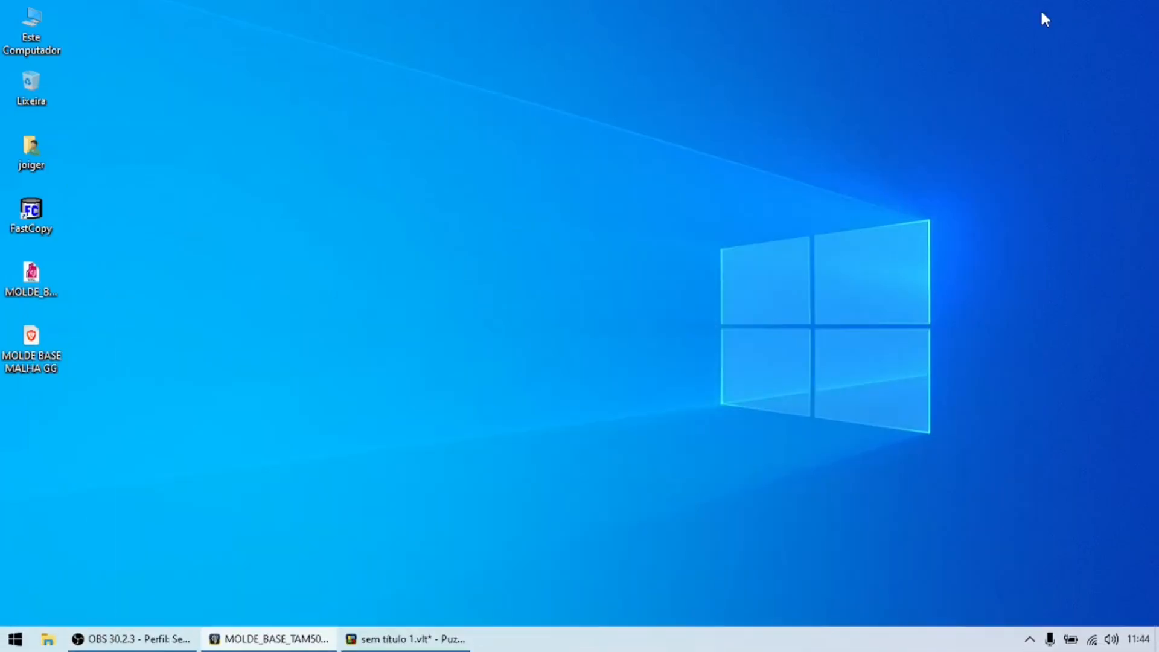
{"action": "double_click", "coordinate": [40, 350]}
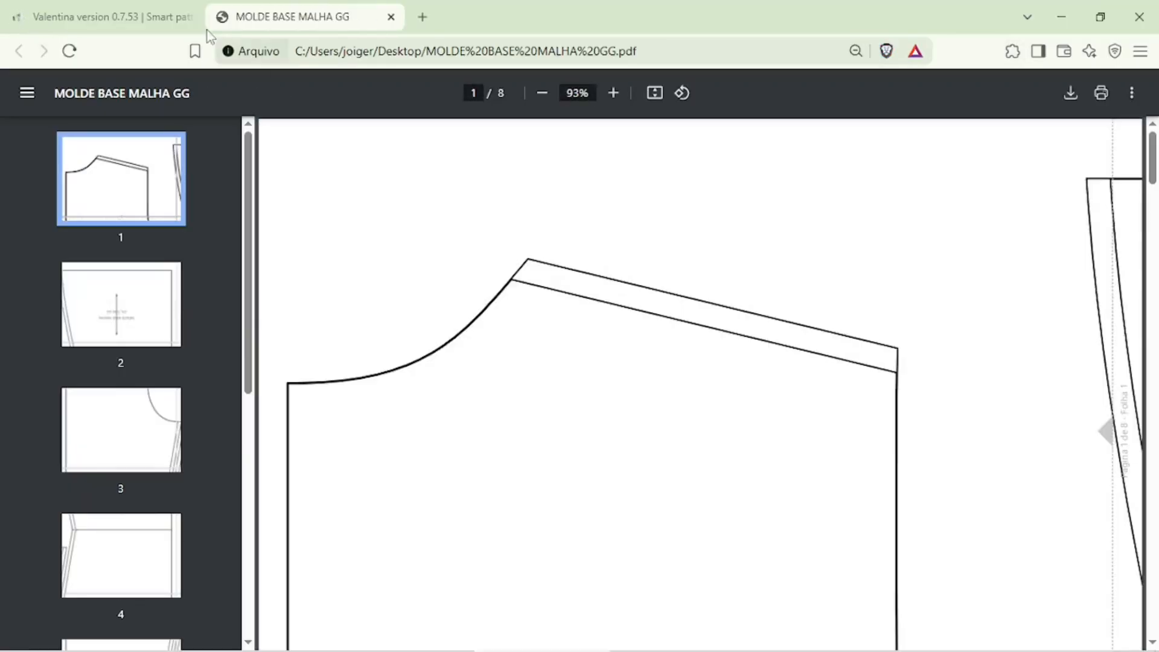
{"action": "left_click", "coordinate": [188, 17]}
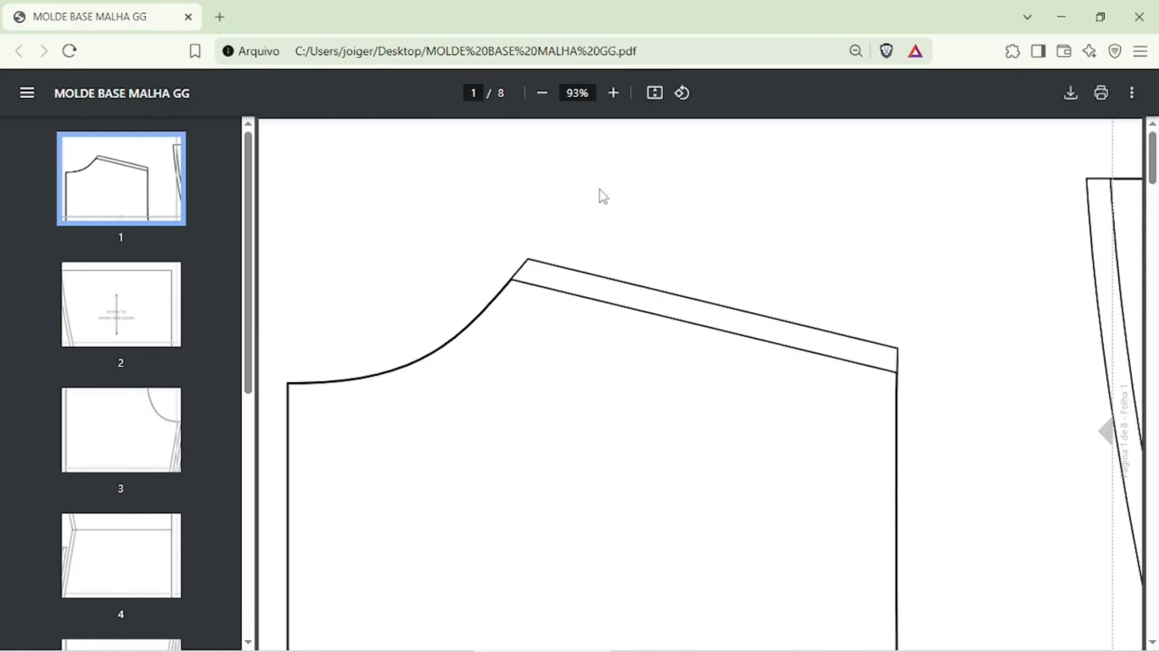
Examine all pages of the exported PDF, checking the pattern pieces, labels and tile joining marks
{"action": "scroll", "coordinate": [499, 209], "scroll_direction": "down", "scroll_amount": 6, "text": "ctrl"}
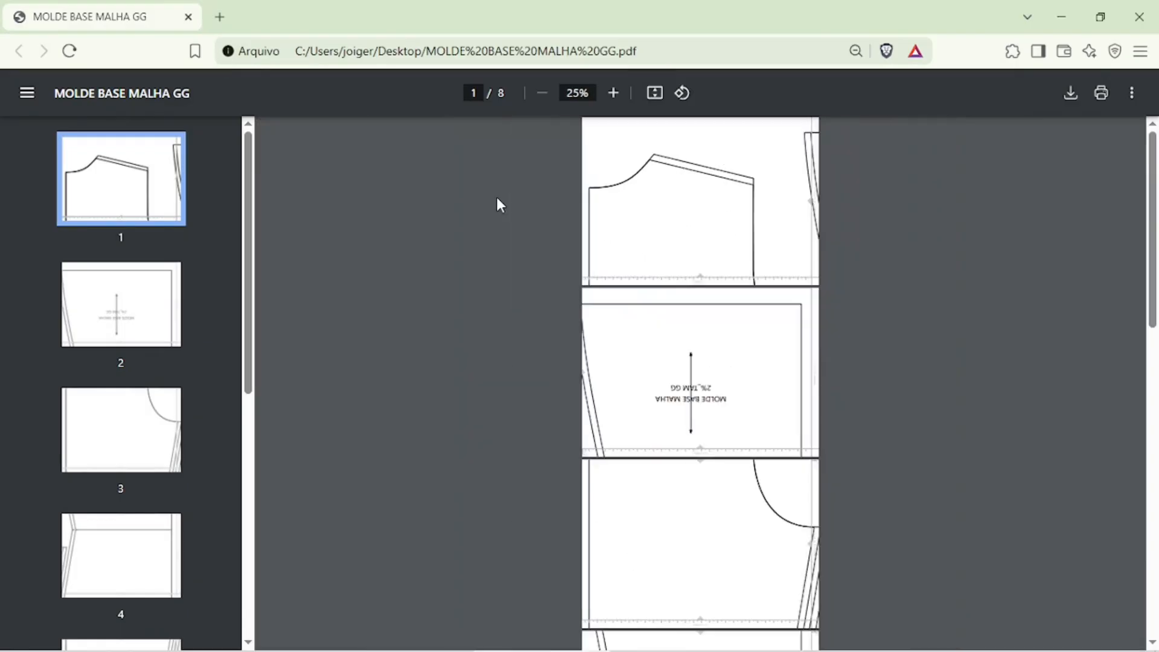
{"action": "scroll", "coordinate": [803, 172], "scroll_direction": "up", "scroll_amount": 1, "text": "ctrl"}
{"action": "scroll", "coordinate": [803, 172], "scroll_direction": "down", "scroll_amount": 8}
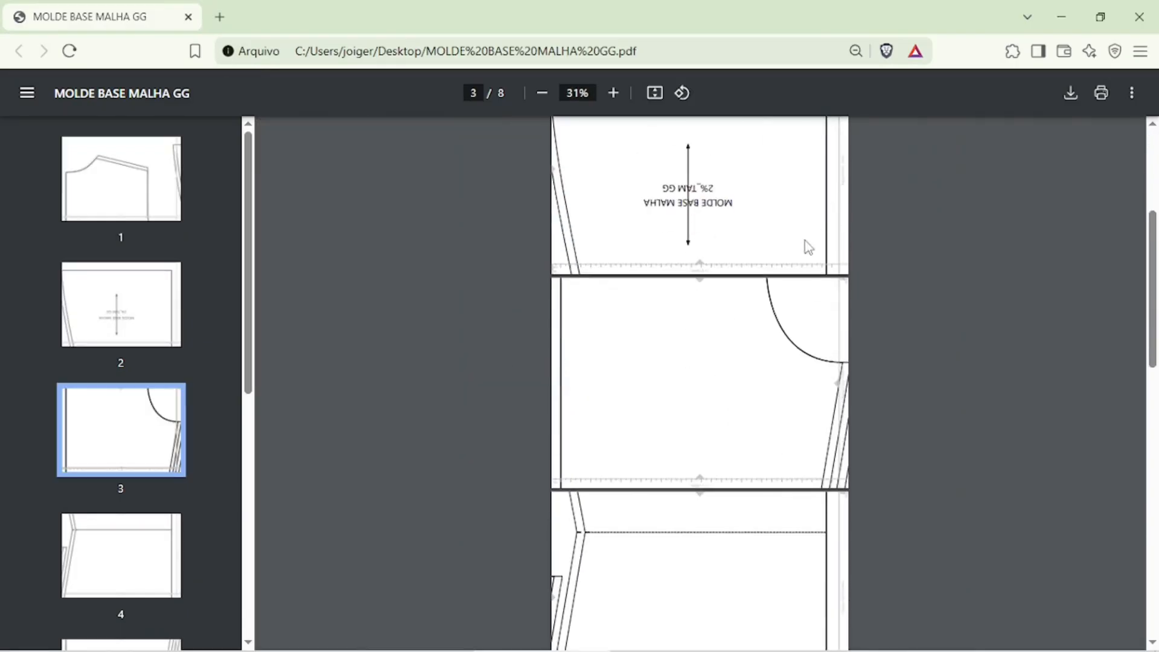
{"action": "scroll", "coordinate": [796, 337], "scroll_direction": "down", "scroll_amount": 5}
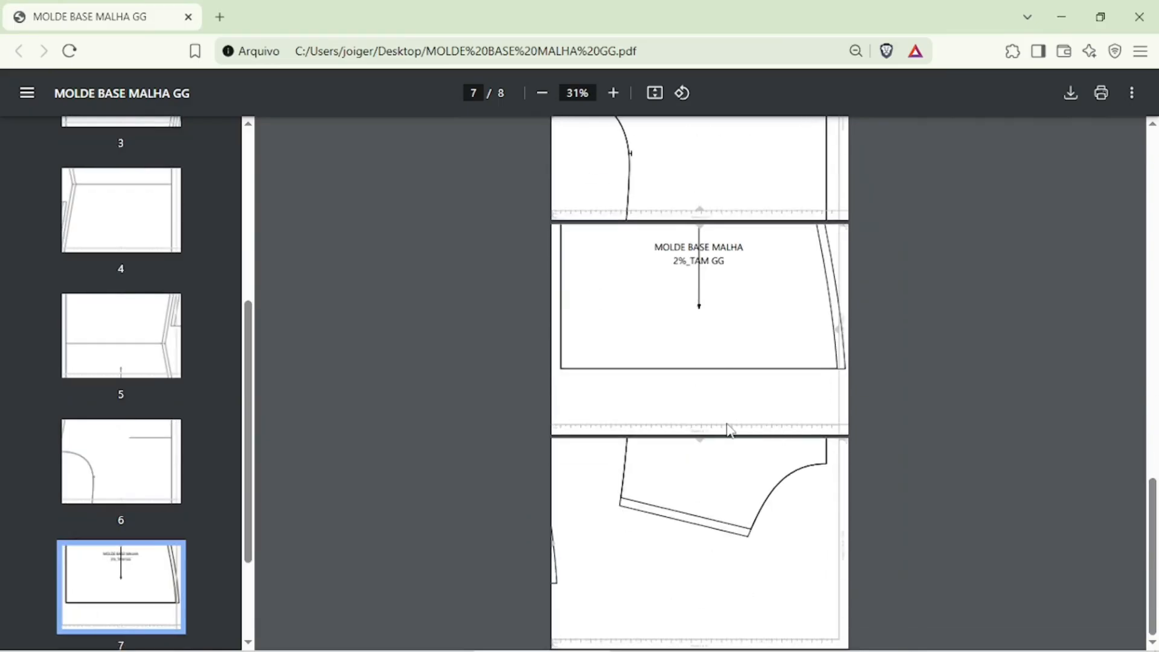
{"action": "scroll", "coordinate": [830, 340], "scroll_direction": "up", "scroll_amount": 13}
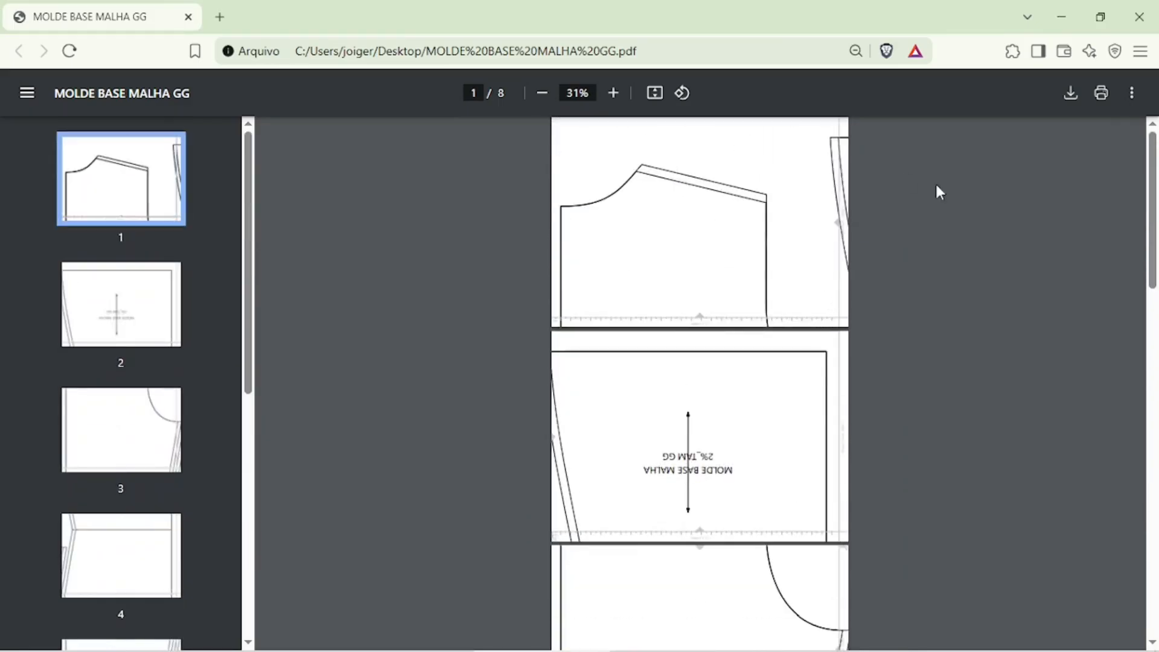
{"action": "scroll", "coordinate": [938, 180], "scroll_direction": "up", "scroll_amount": 1, "text": "ctrl"}
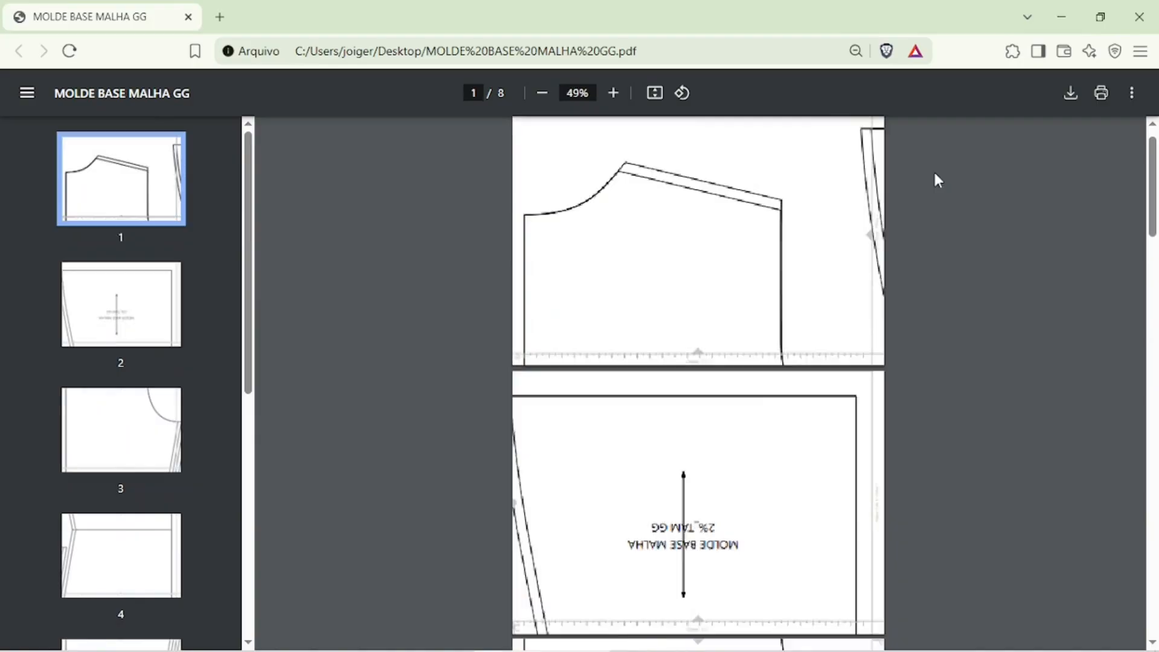
{"action": "scroll", "coordinate": [933, 169], "scroll_direction": "up", "scroll_amount": 1, "text": "ctrl"}
{"action": "scroll", "coordinate": [879, 190], "scroll_direction": "down", "scroll_amount": 2, "text": "ctrl"}
{"action": "scroll", "coordinate": [966, 302], "scroll_direction": "up", "scroll_amount": 3, "text": "ctrl"}
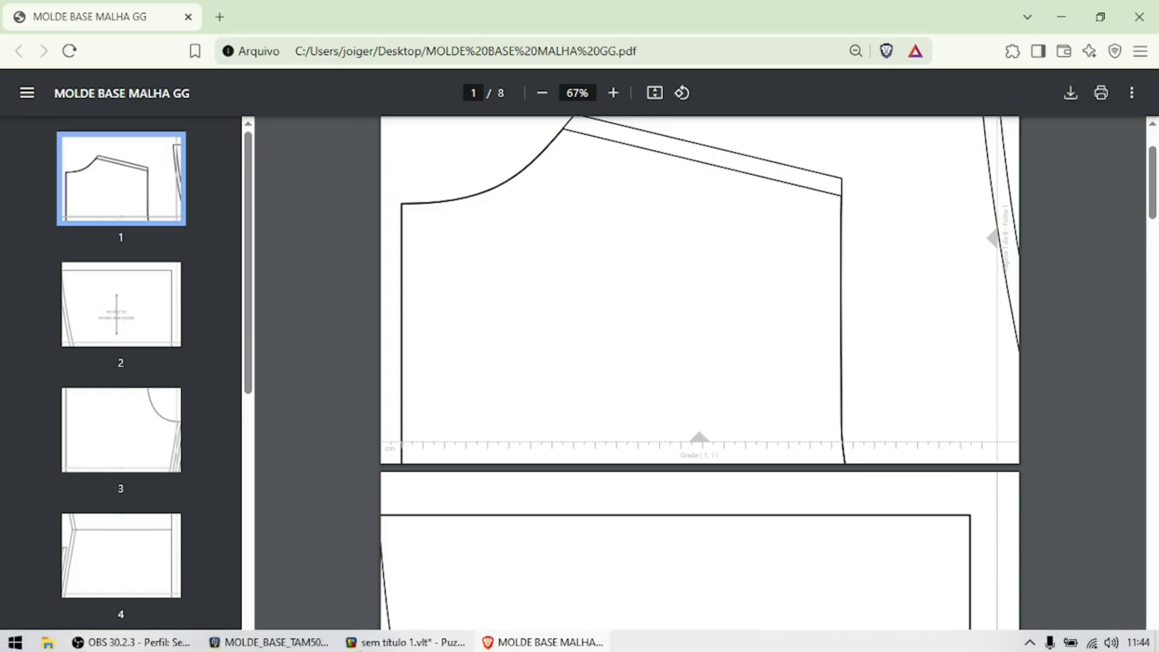
Leave the PDF, switch to the MOLDE_BASE_TAM50 pattern in Valentina, and return to the Traçado drafting mode
{"action": "left_click", "coordinate": [403, 639]}
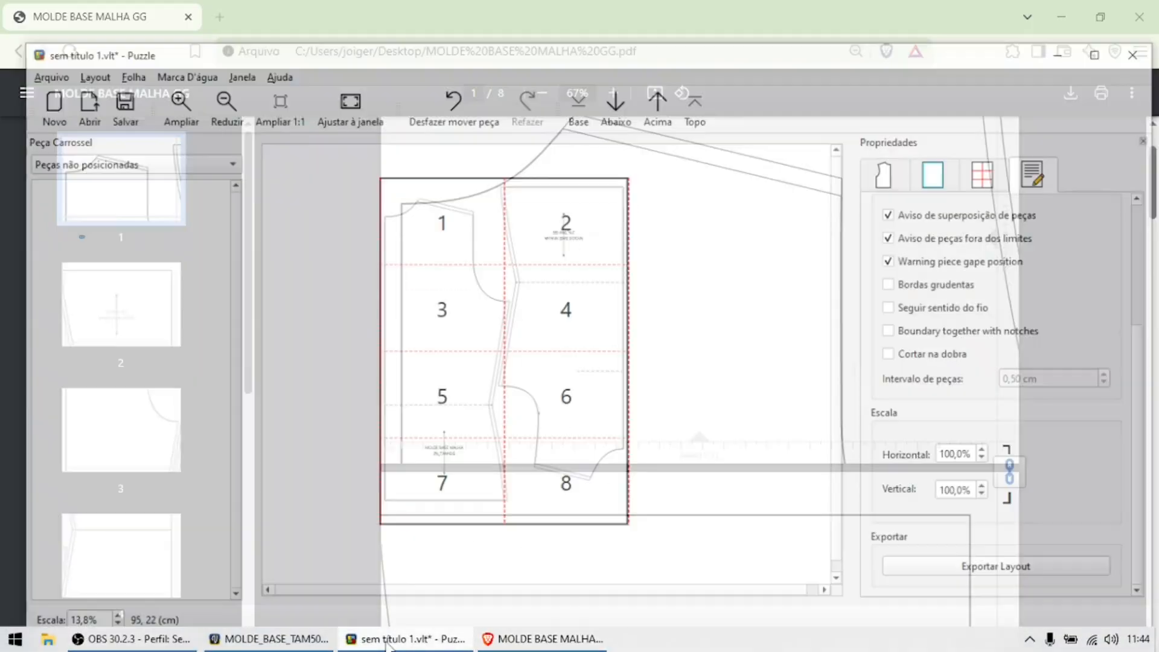
{"action": "left_click", "coordinate": [1061, 14]}
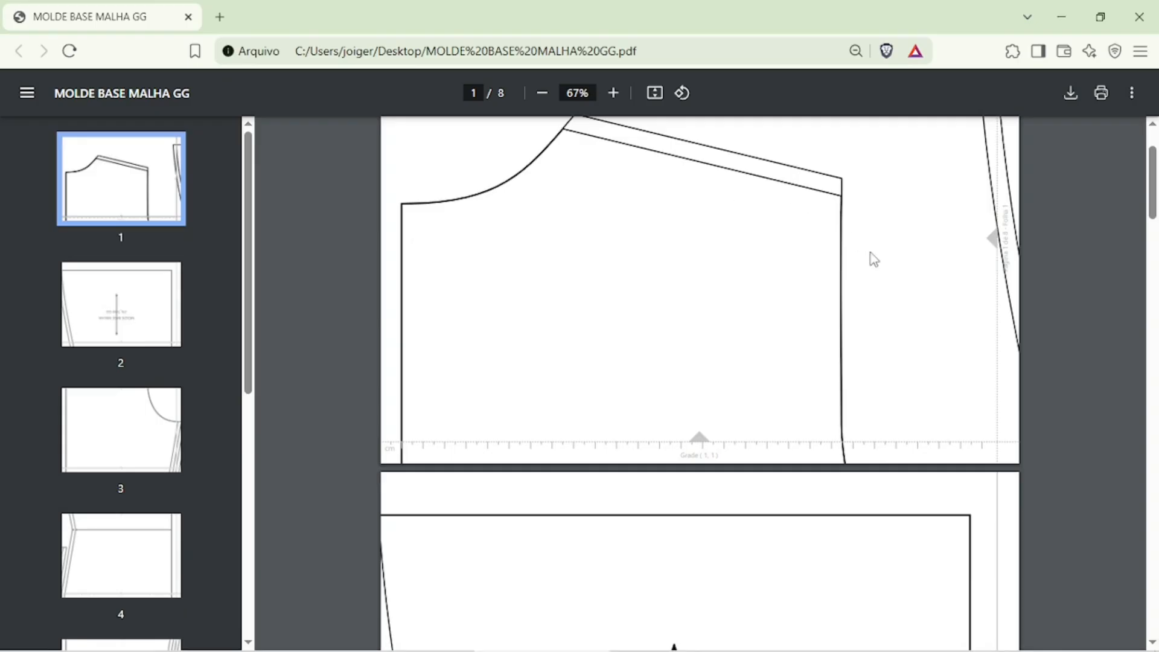
{"action": "left_click", "coordinate": [269, 639]}
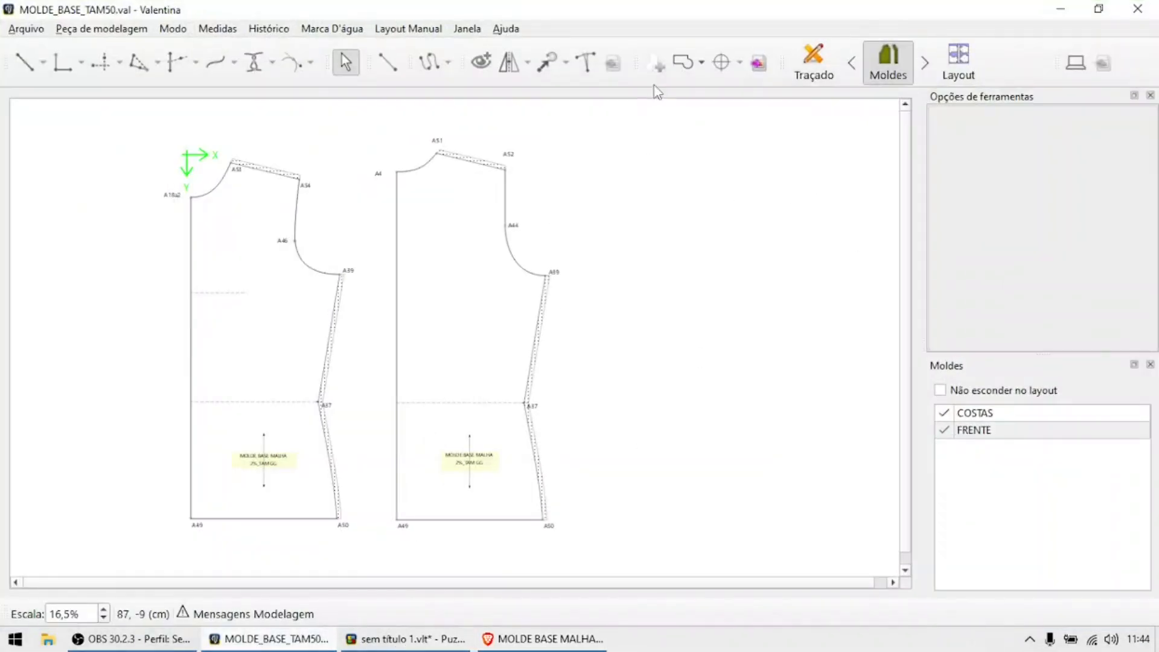
{"action": "scroll", "coordinate": [526, 143], "scroll_direction": "down", "scroll_amount": 2, "text": "ctrl"}
{"action": "scroll", "coordinate": [227, 142], "scroll_direction": "up", "scroll_amount": 2, "text": "ctrl"}
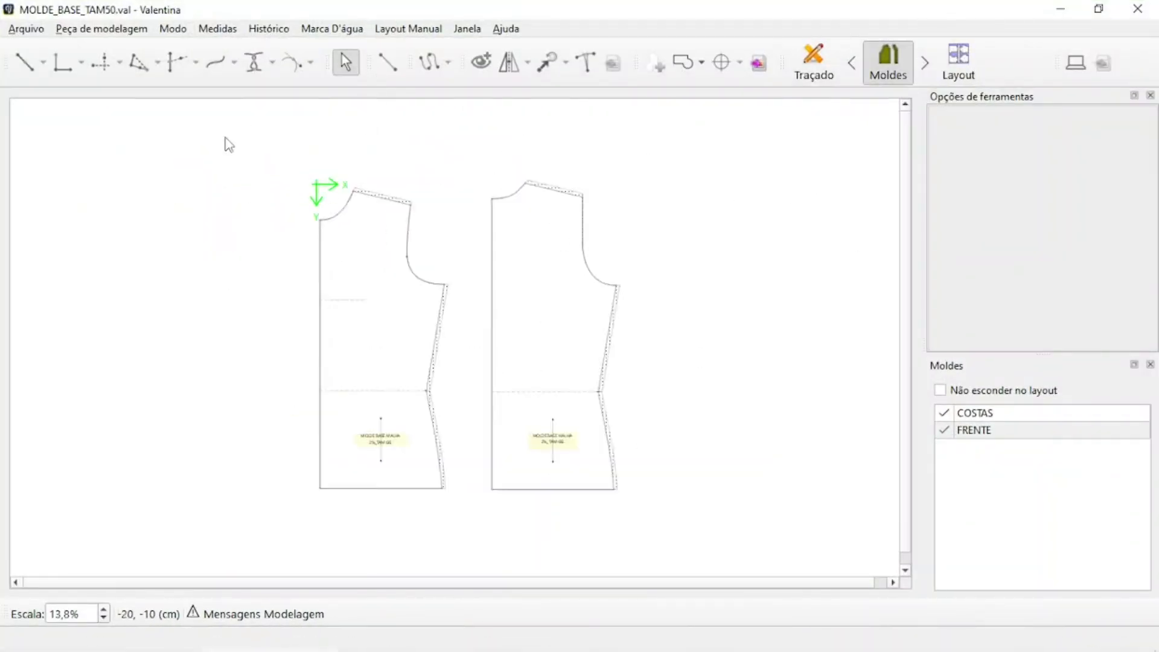
{"action": "left_click", "coordinate": [814, 63]}
{"action": "scroll", "coordinate": [567, 375], "scroll_direction": "down", "scroll_amount": 3, "text": "ctrl"}
{"action": "scroll", "coordinate": [387, 218], "scroll_direction": "up", "scroll_amount": 2, "text": "ctrl"}
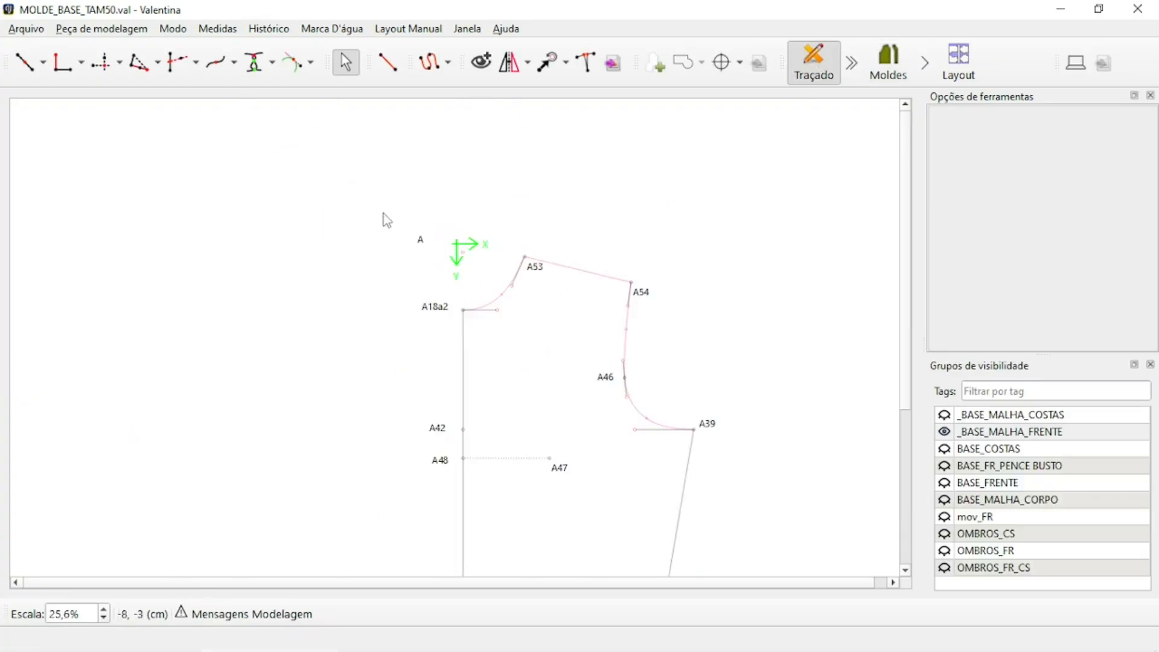
Move base point A's label to its right side and create point A56 4 cm from A at 180° with a solid black line
{"action": "scroll", "coordinate": [387, 220], "scroll_direction": "up", "scroll_amount": 3, "text": "ctrl"}
{"action": "left_click_drag", "start_coordinate": [473, 276], "coordinate": [584, 278]}
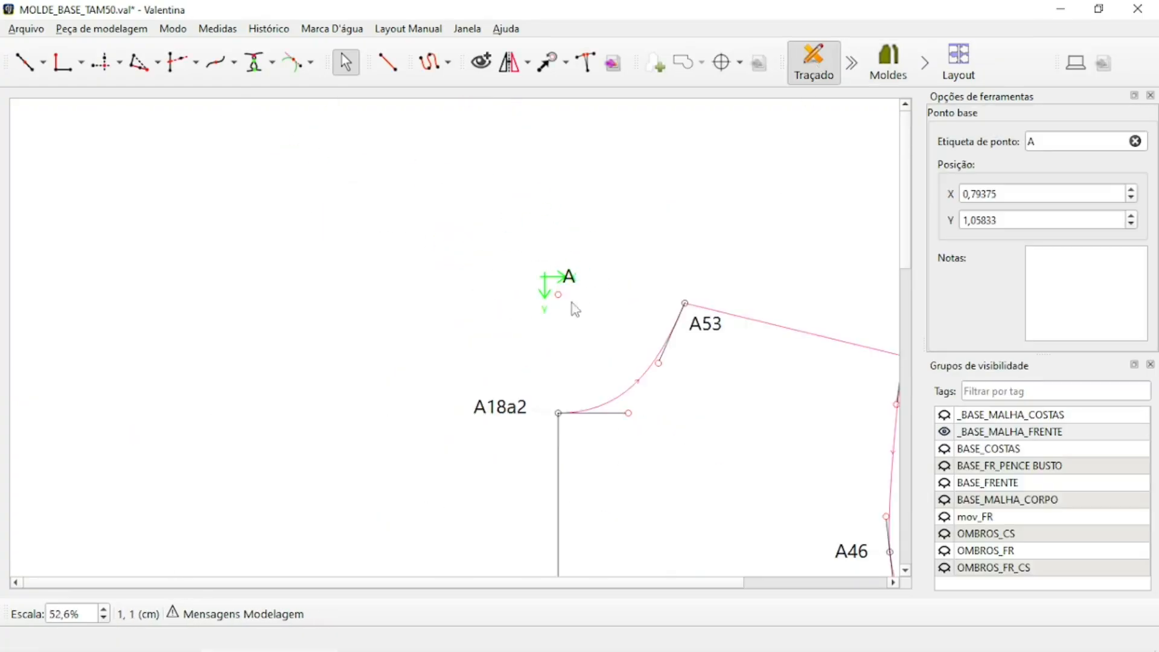
{"action": "scroll", "coordinate": [575, 309], "scroll_direction": "up", "scroll_amount": 3, "text": "ctrl"}
{"action": "left_click", "coordinate": [43, 62]}
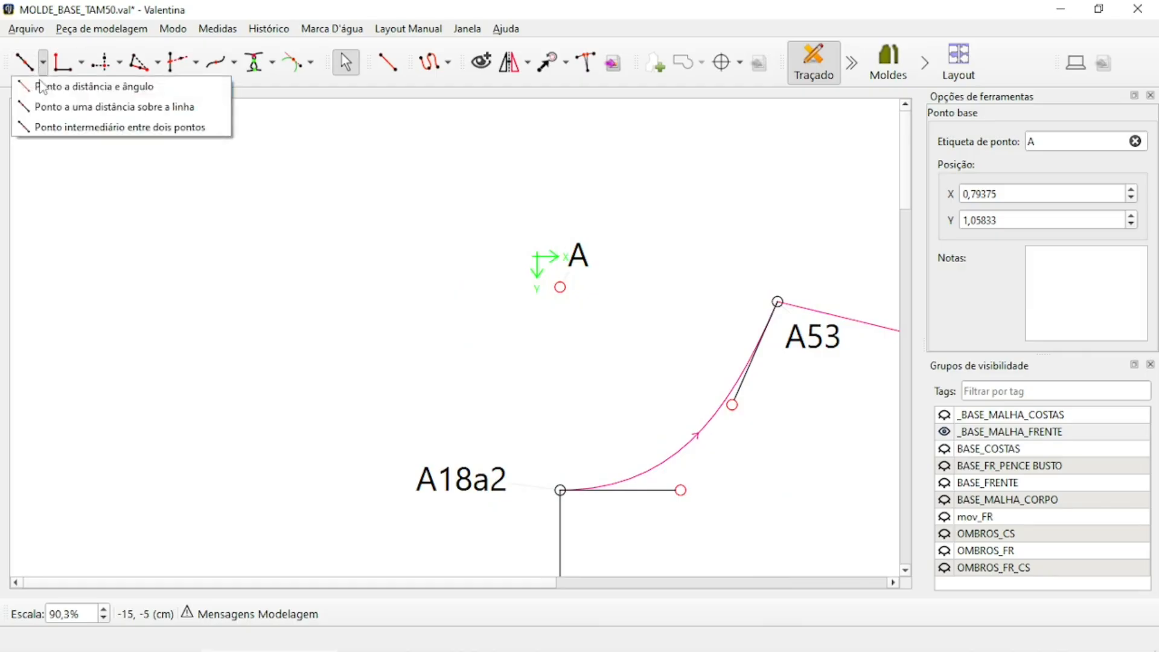
{"action": "left_click", "coordinate": [40, 86]}
{"action": "left_click", "coordinate": [561, 287]}
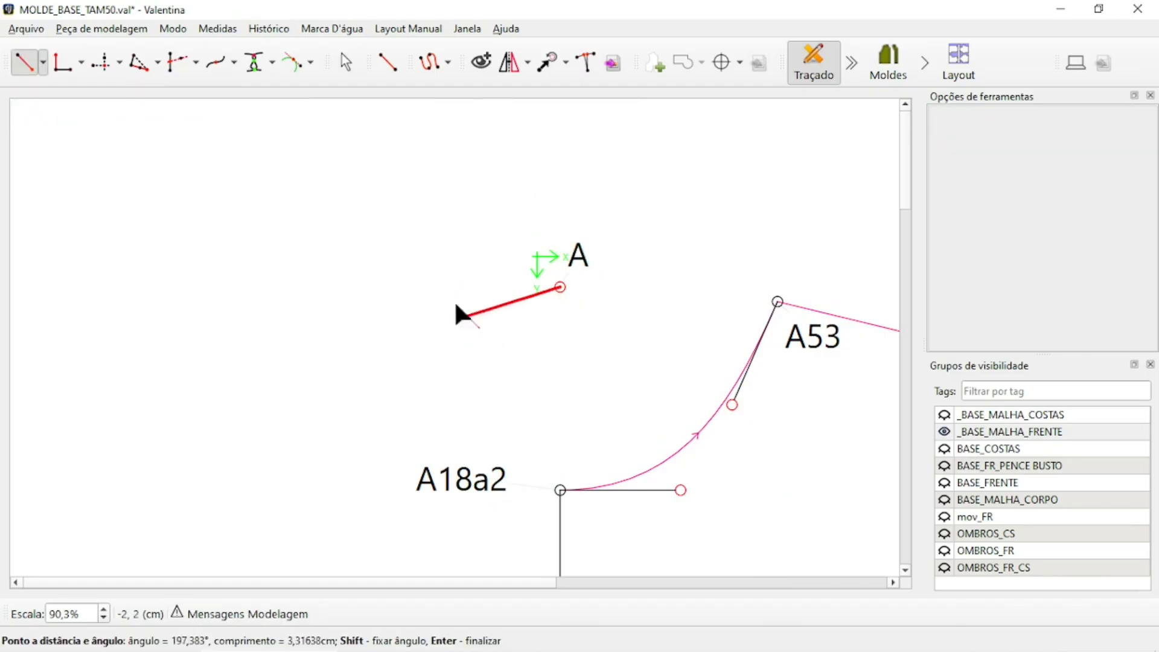
{"action": "left_click", "coordinate": [389, 306]}
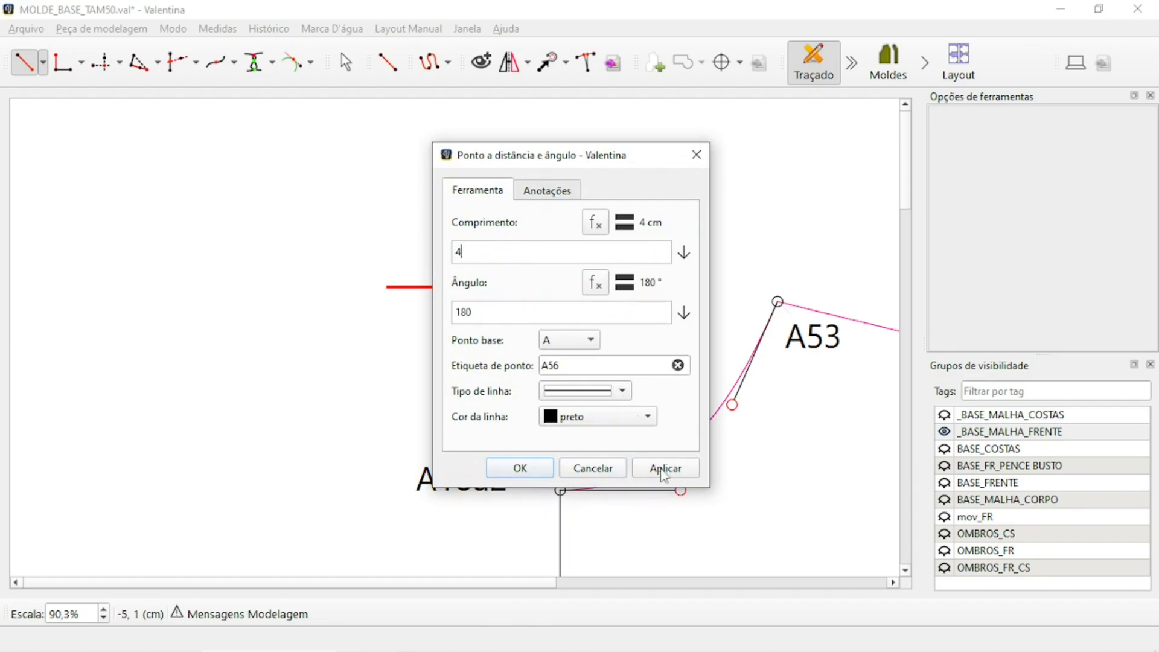
{"action": "left_click", "coordinate": [523, 472]}
Create point A57 4 cm from A56 at a 90° angle with a solid black line
{"action": "left_click", "coordinate": [38, 63]}
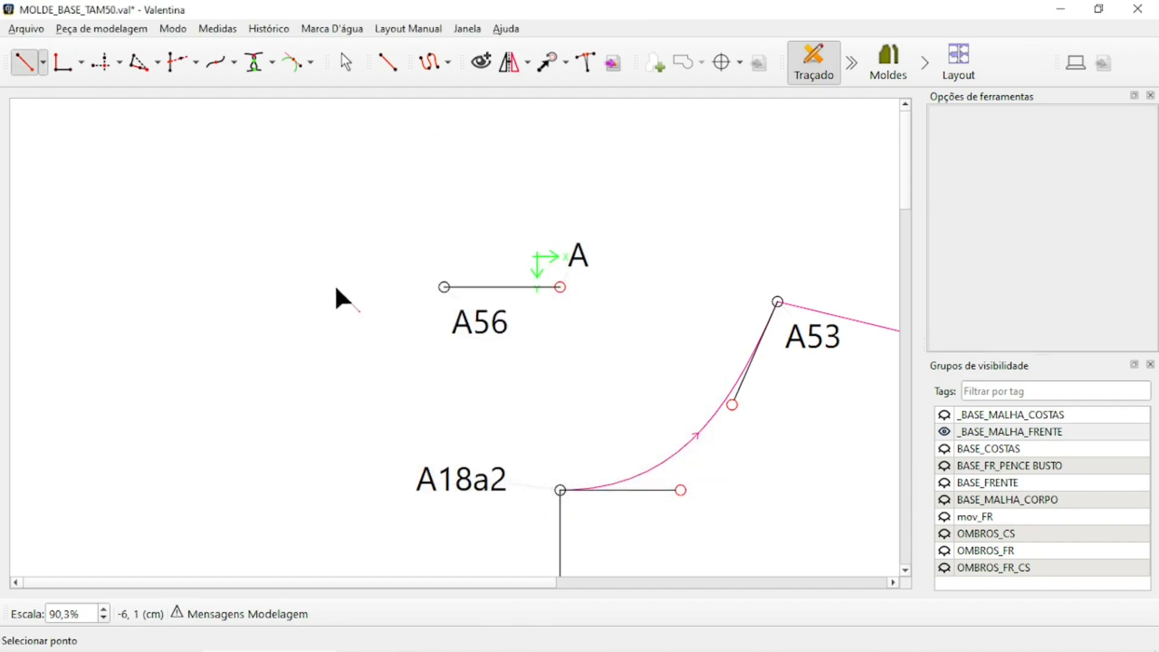
{"action": "left_click", "coordinate": [445, 287]}
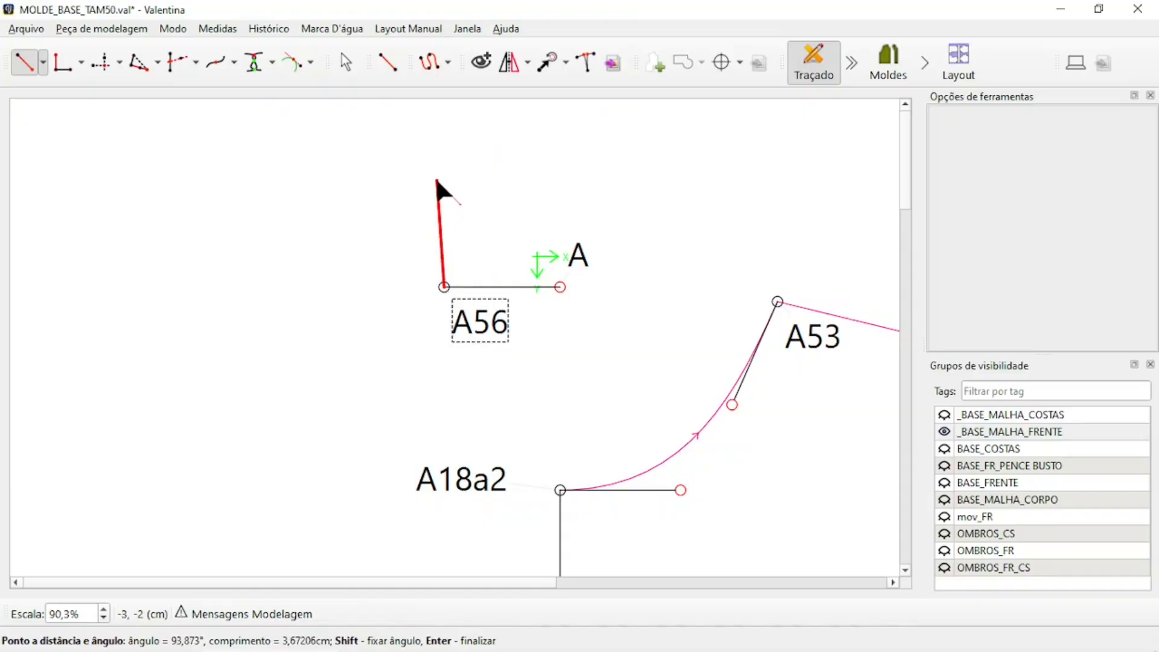
{"action": "left_click", "coordinate": [443, 181], "text": "shift"}
{"action": "type", "text": "4"}
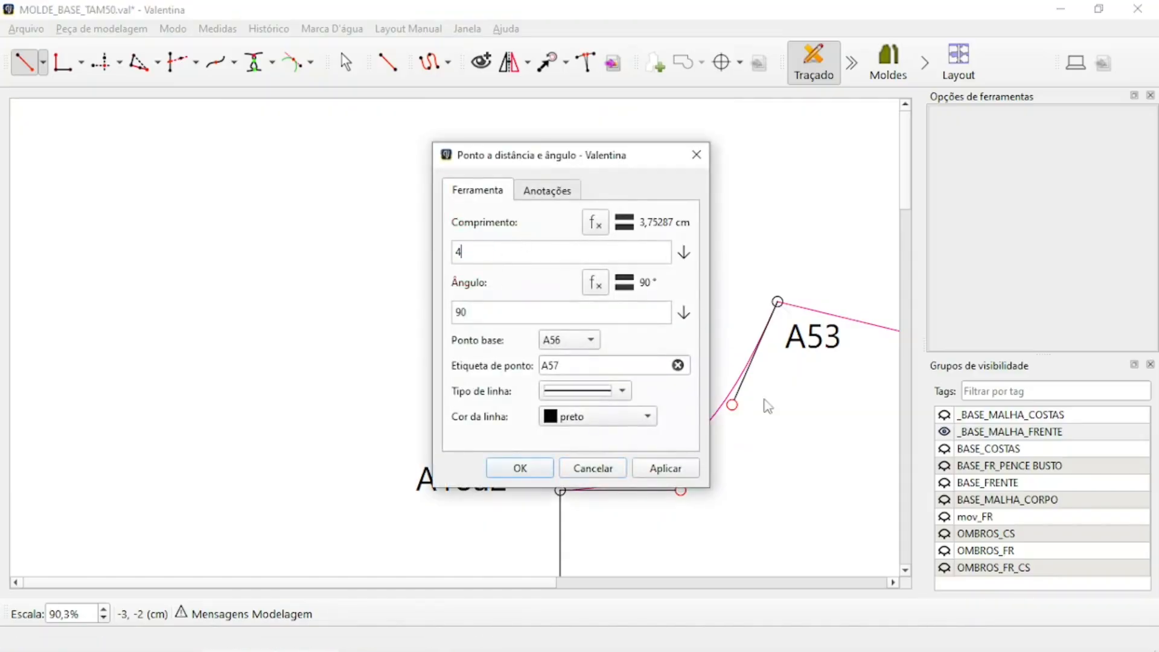
{"action": "left_click", "coordinate": [520, 469]}
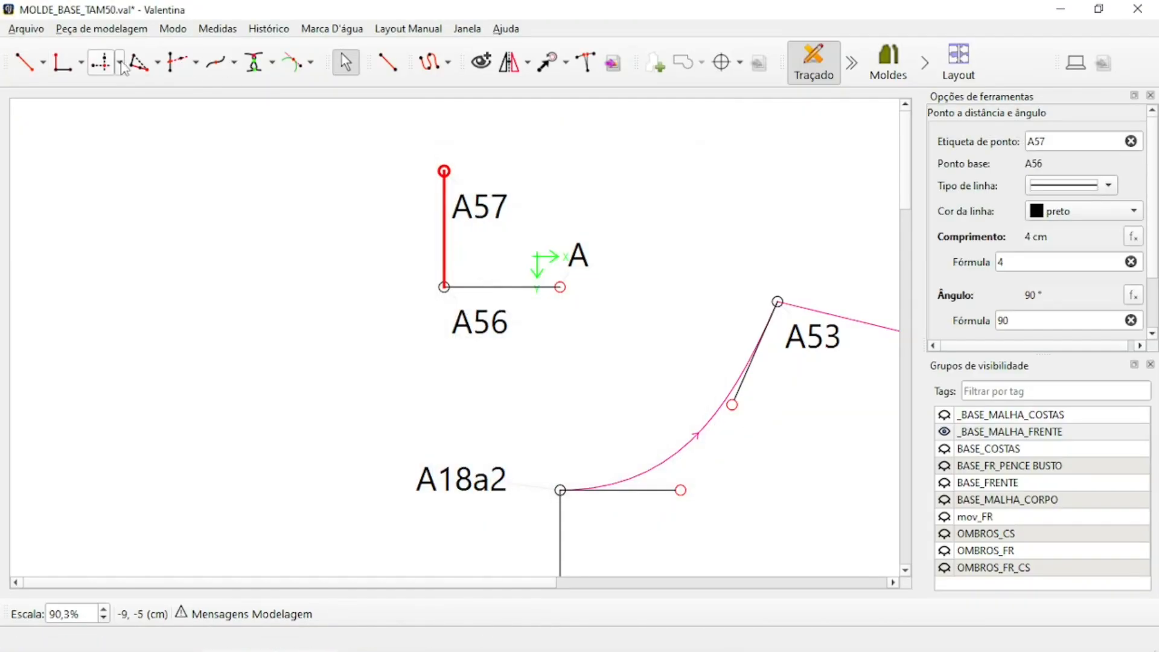
Create point A58 from the X of A and the Y of A57, and join it to A57 and A with lines
{"action": "left_click", "coordinate": [121, 63]}
{"action": "left_click", "coordinate": [181, 80]}
{"action": "left_click", "coordinate": [560, 287]}
{"action": "left_click", "coordinate": [480, 208]}
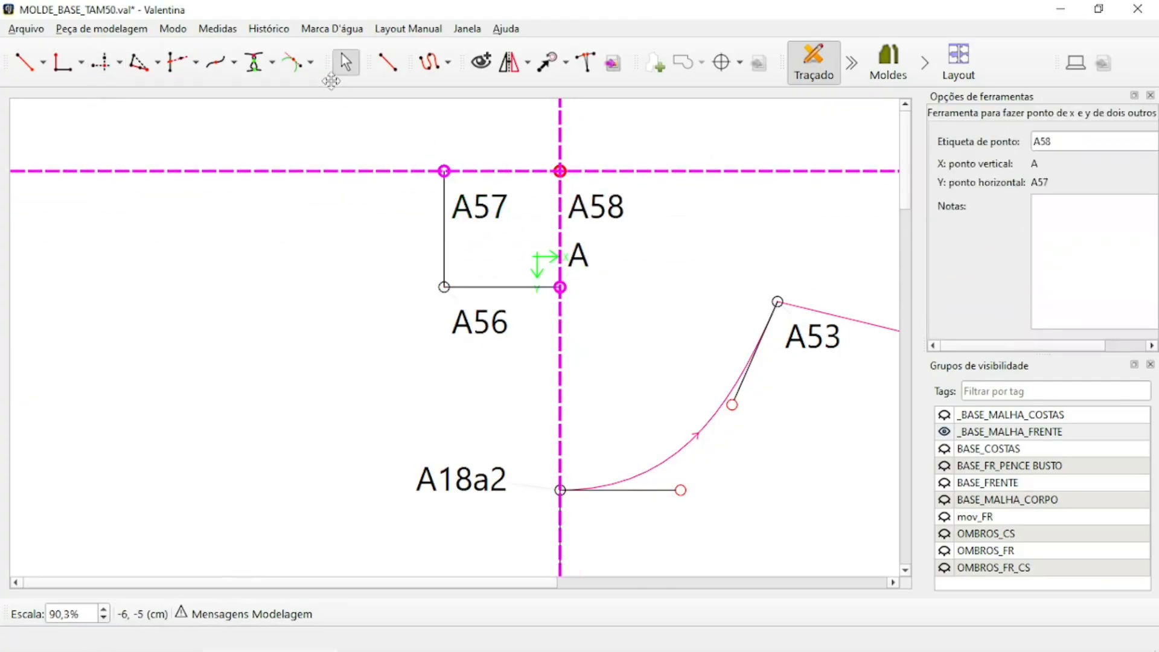
{"action": "left_click", "coordinate": [387, 63]}
{"action": "left_click", "coordinate": [471, 209]}
{"action": "left_click", "coordinate": [594, 202]}
{"action": "left_click", "coordinate": [387, 62]}
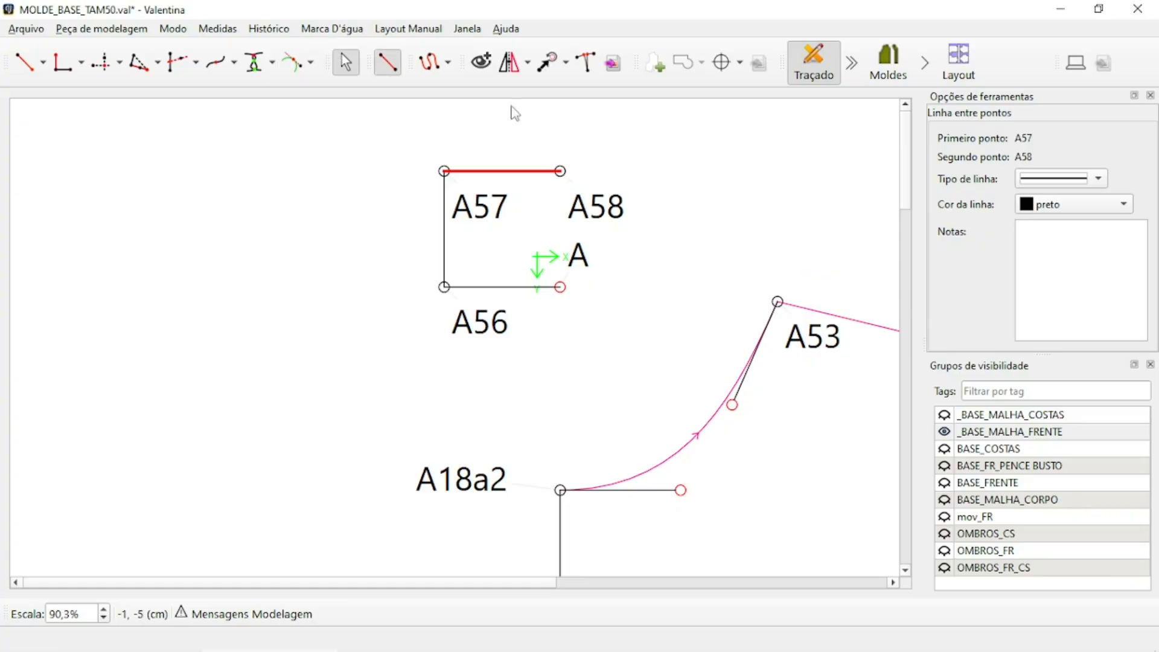
{"action": "left_click", "coordinate": [588, 211]}
{"action": "left_click", "coordinate": [560, 287]}
Move the labels of A58, A57 and A56 outside the square
{"action": "left_click_drag", "start_coordinate": [596, 207], "coordinate": [601, 155]}
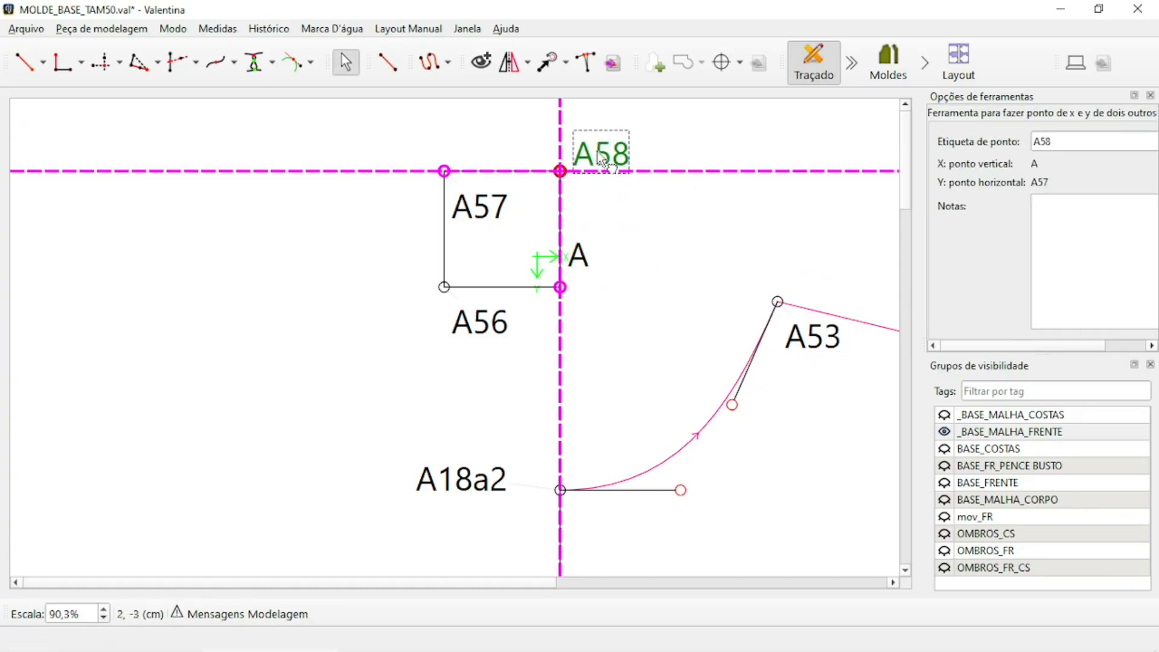
{"action": "left_click_drag", "start_coordinate": [480, 207], "coordinate": [392, 161]}
{"action": "left_click_drag", "start_coordinate": [471, 326], "coordinate": [387, 279]}
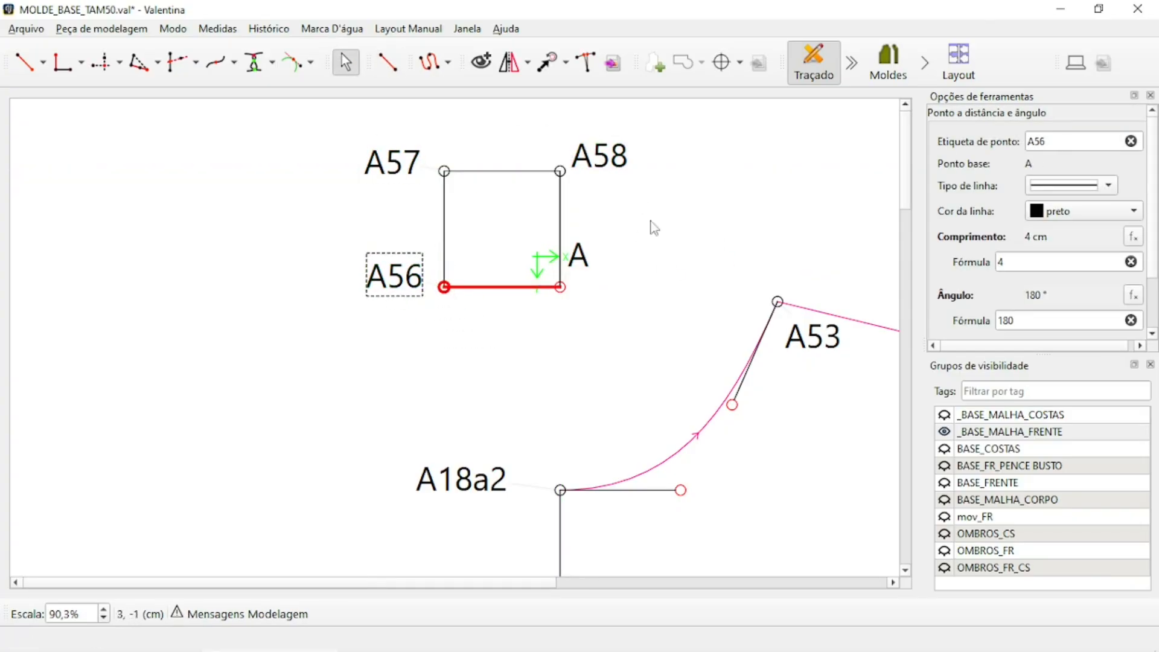
{"action": "left_click", "coordinate": [653, 227]}
Create a pattern piece named 4CM from the square, following points A57, A58, A and A56 clockwise
{"action": "left_click", "coordinate": [655, 64]}
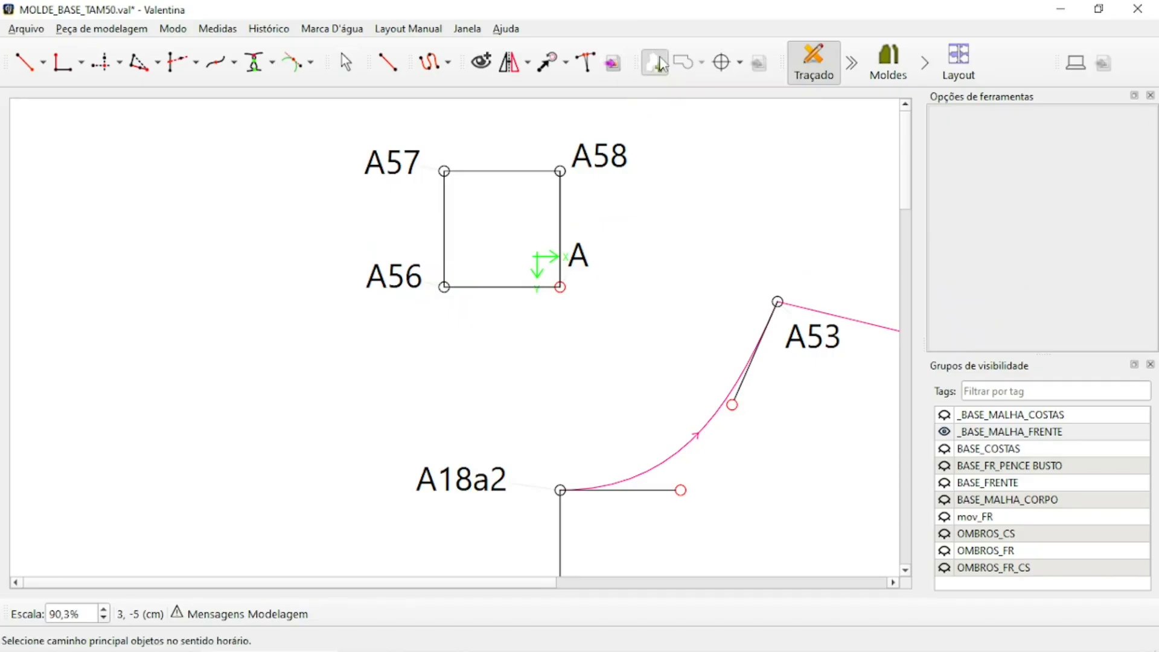
{"action": "left_click", "coordinate": [444, 171]}
{"action": "left_click", "coordinate": [592, 155]}
{"action": "left_click", "coordinate": [579, 255]}
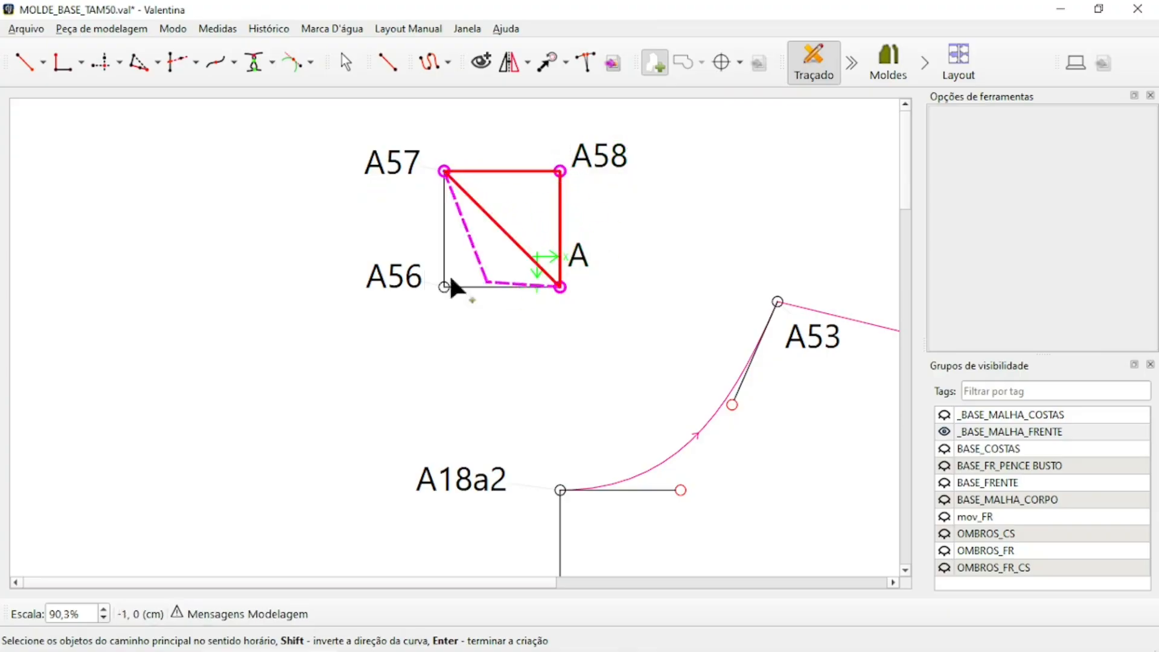
{"action": "left_click", "coordinate": [446, 287]}
{"action": "key", "text": "Return"}
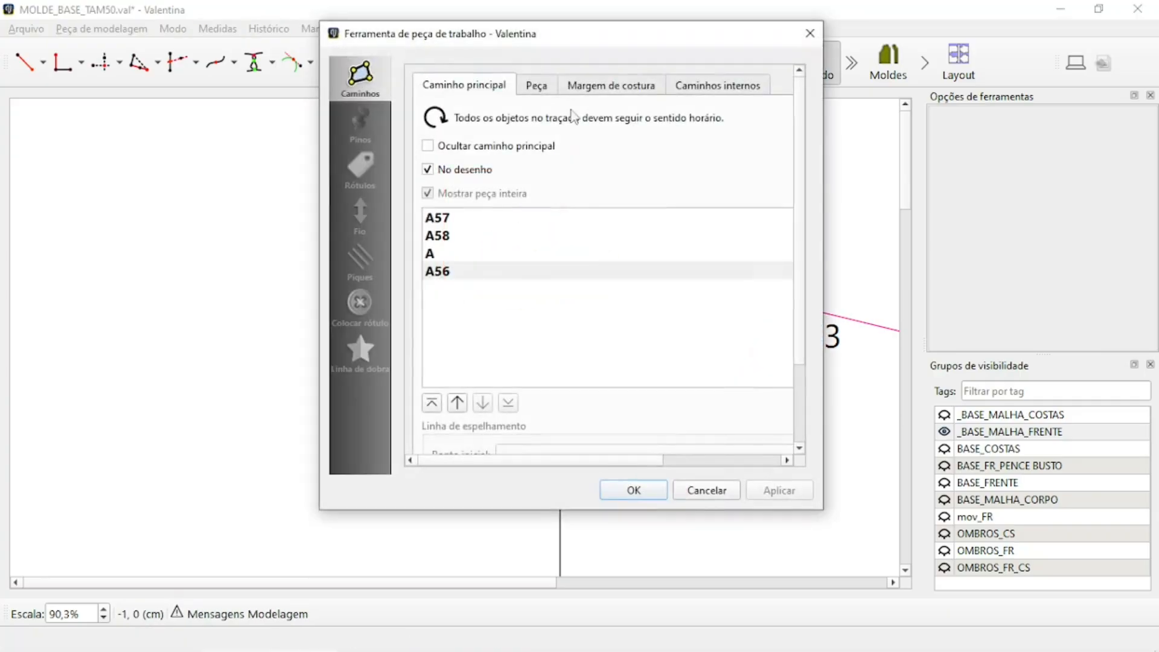
{"action": "left_click", "coordinate": [537, 85]}
{"action": "double_click", "coordinate": [572, 112]}
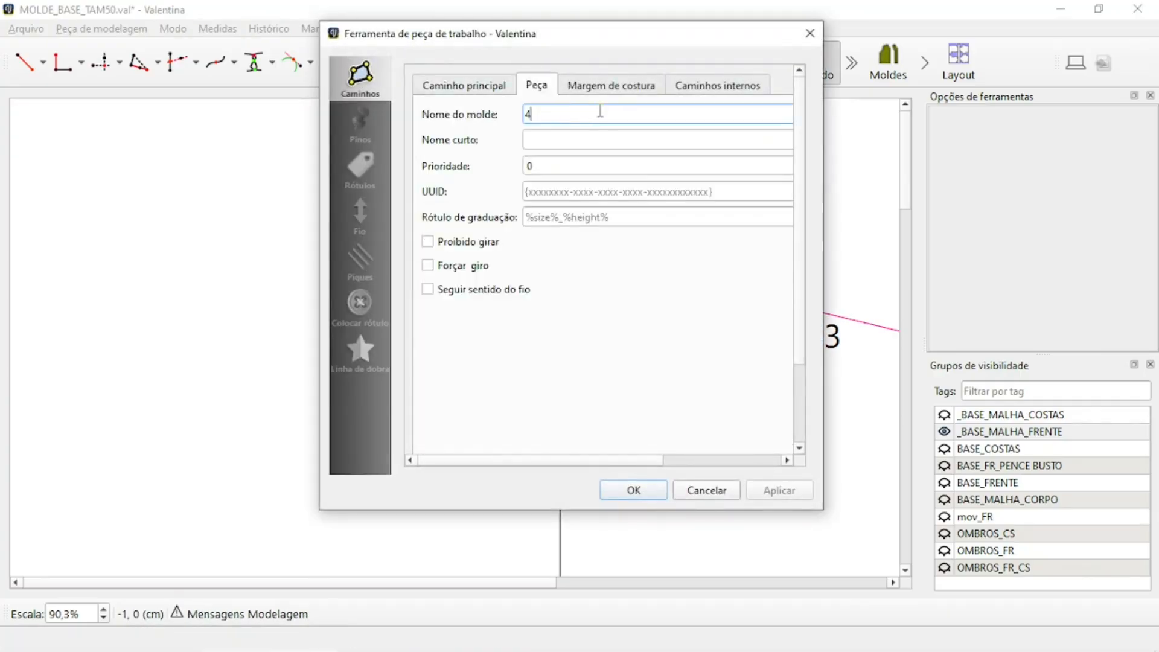
{"action": "left_click", "coordinate": [652, 492]}
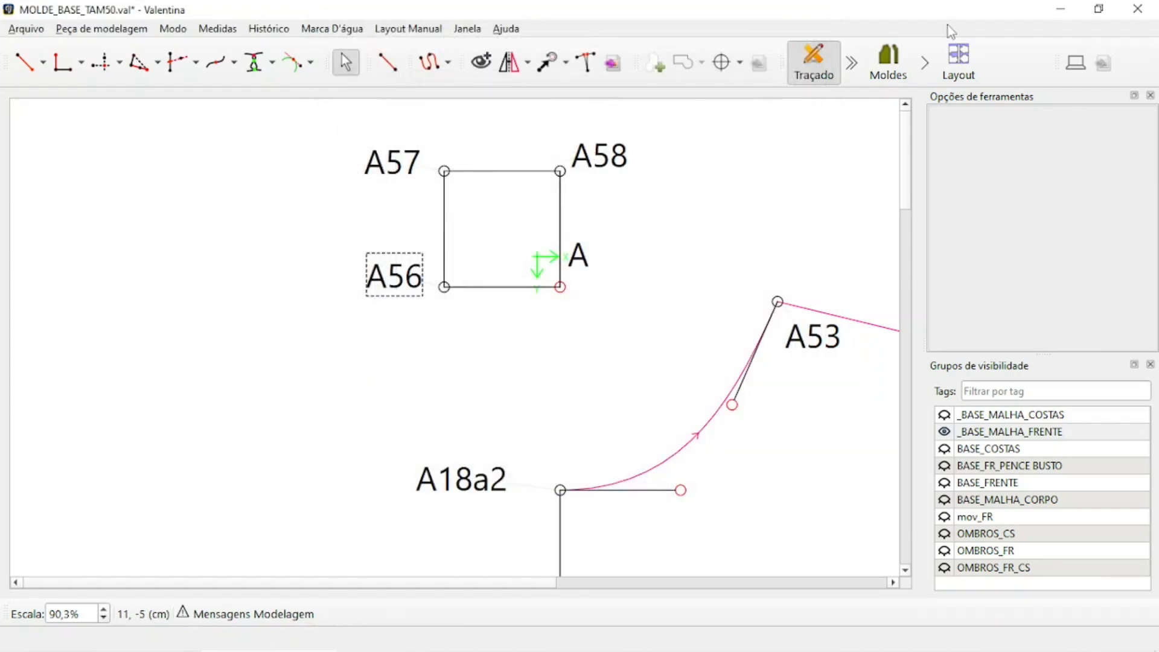
In the Moldes mode, move the 4CM square piece into the gap between the front and back necklines
{"action": "left_click", "coordinate": [888, 60]}
{"action": "scroll", "coordinate": [338, 157], "scroll_direction": "up", "scroll_amount": 5, "text": "ctrl"}
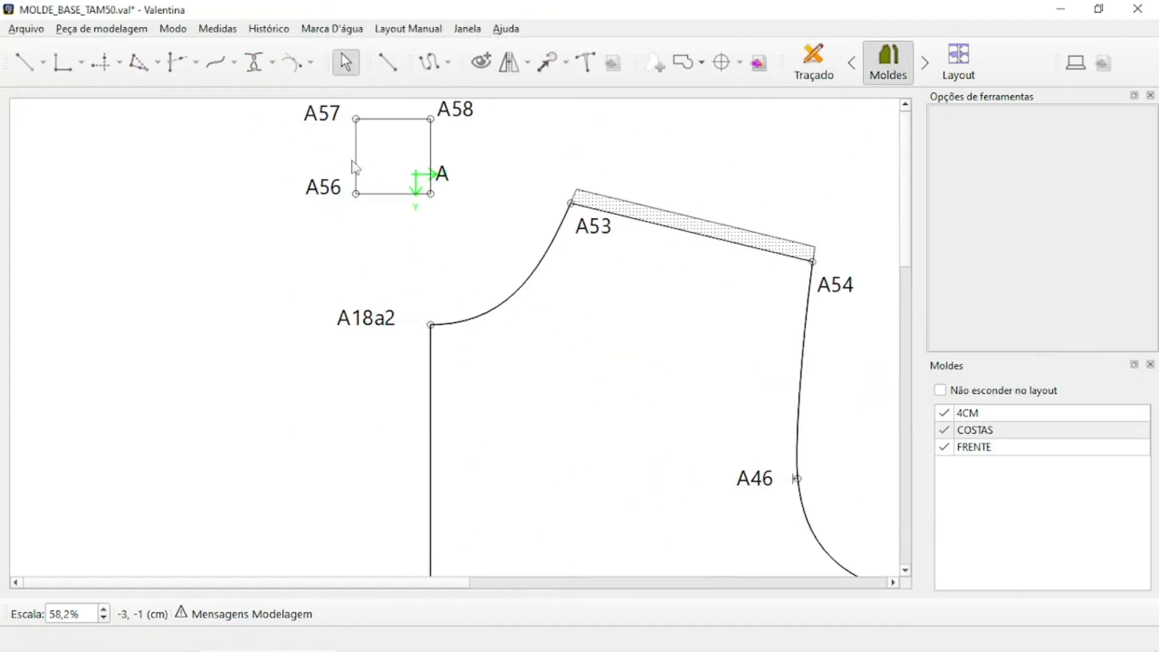
{"action": "scroll", "coordinate": [423, 241], "scroll_direction": "down", "scroll_amount": 5, "text": "ctrl"}
{"action": "left_click_drag", "start_coordinate": [434, 247], "coordinate": [578, 254]}
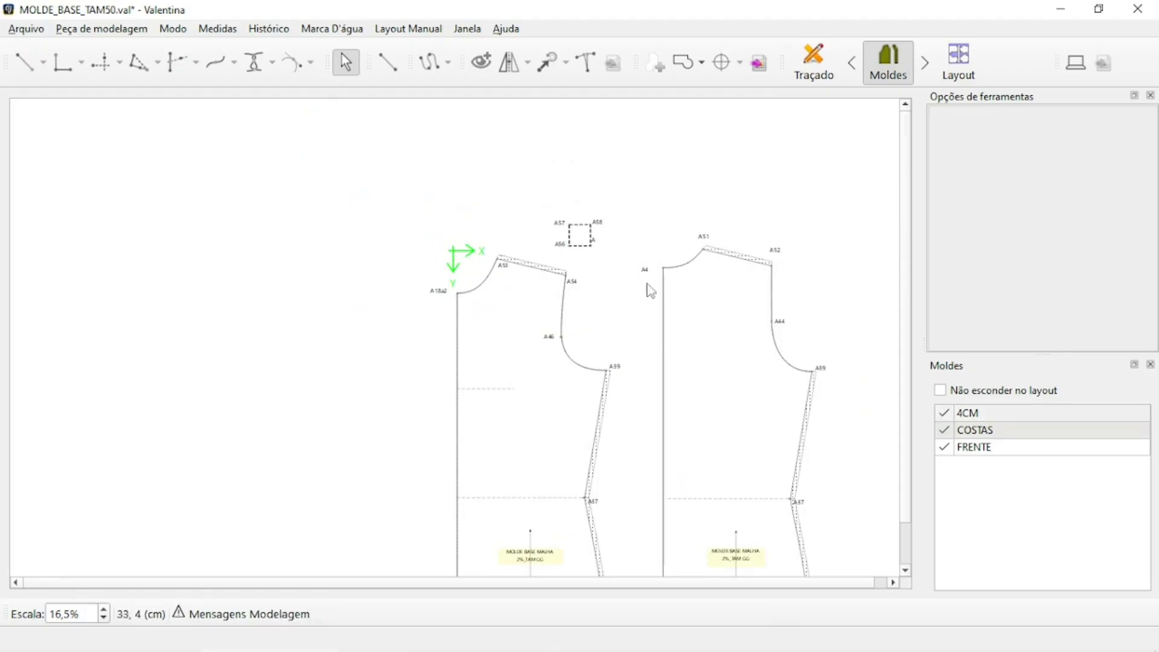
Create a new manual layout in Puzzle from the pattern pieces at 100% scale
{"action": "scroll", "coordinate": [742, 318], "scroll_direction": "up", "scroll_amount": 2, "text": "ctrl"}
{"action": "left_click", "coordinate": [402, 31]}
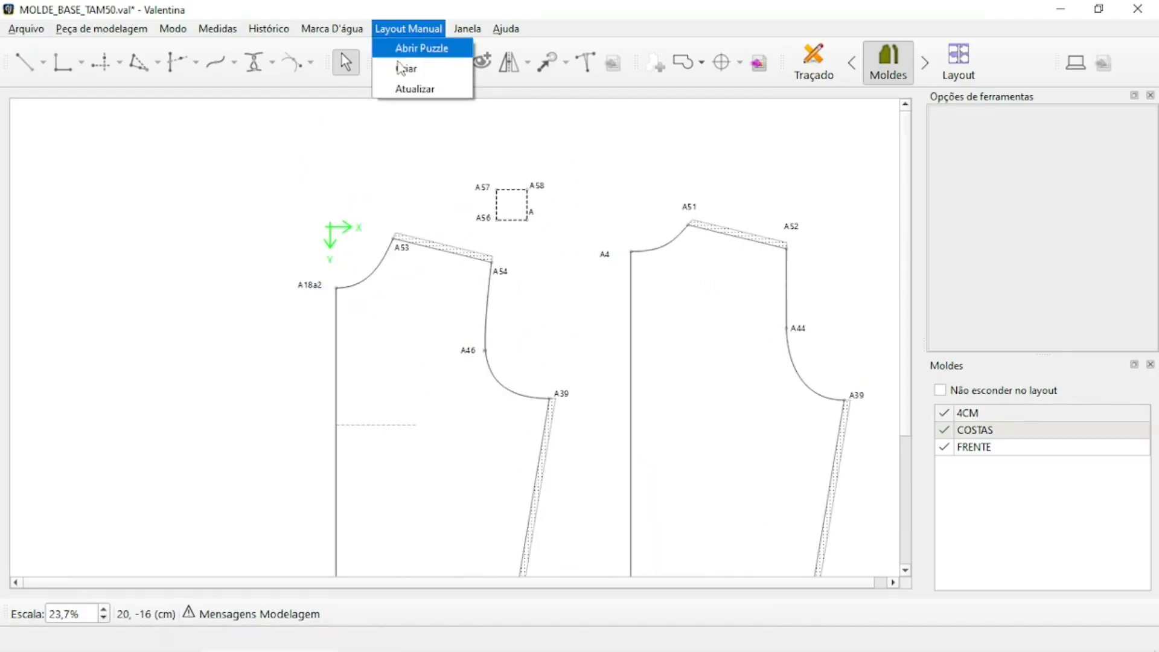
{"action": "left_click", "coordinate": [417, 72]}
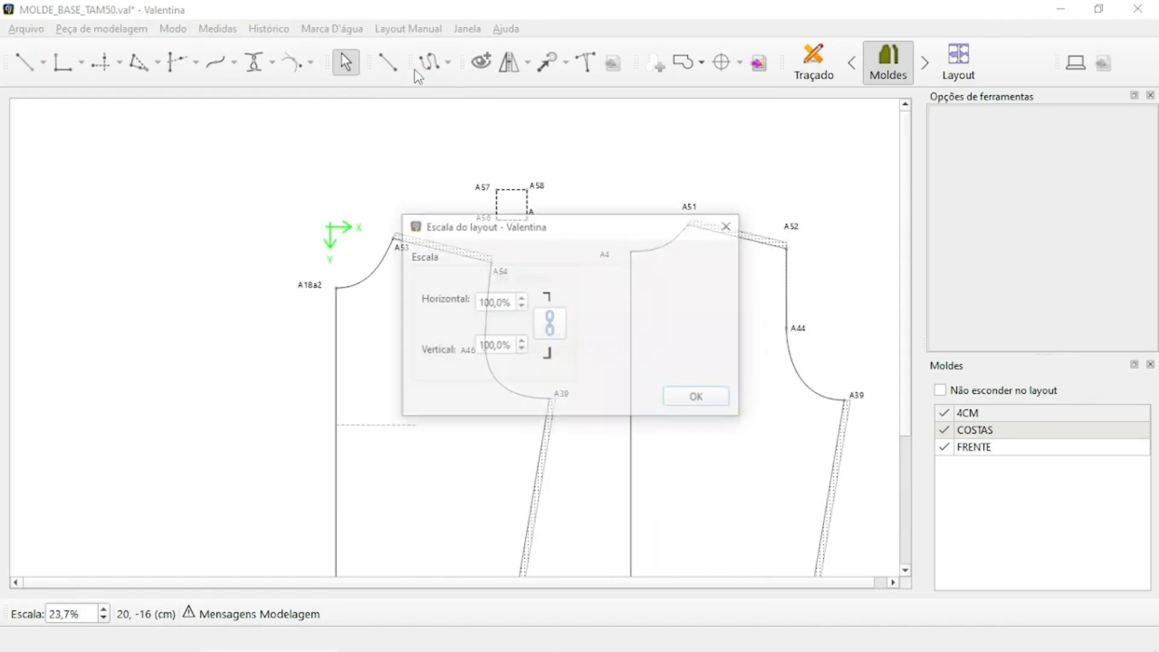
{"action": "left_click", "coordinate": [696, 399]}
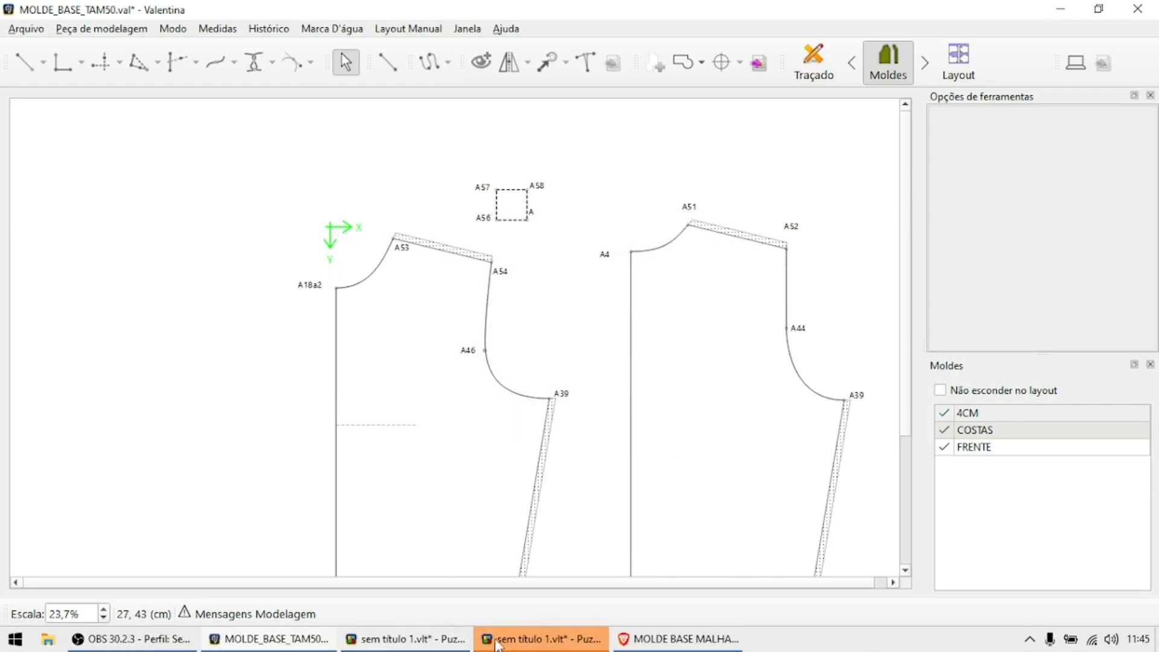
Place the COSTAS piece on the sheet and disable Bordas grudentas in the layout settings
{"action": "left_click_drag", "start_coordinate": [94, 344], "coordinate": [392, 193]}
{"action": "left_click", "coordinate": [1051, 140]}
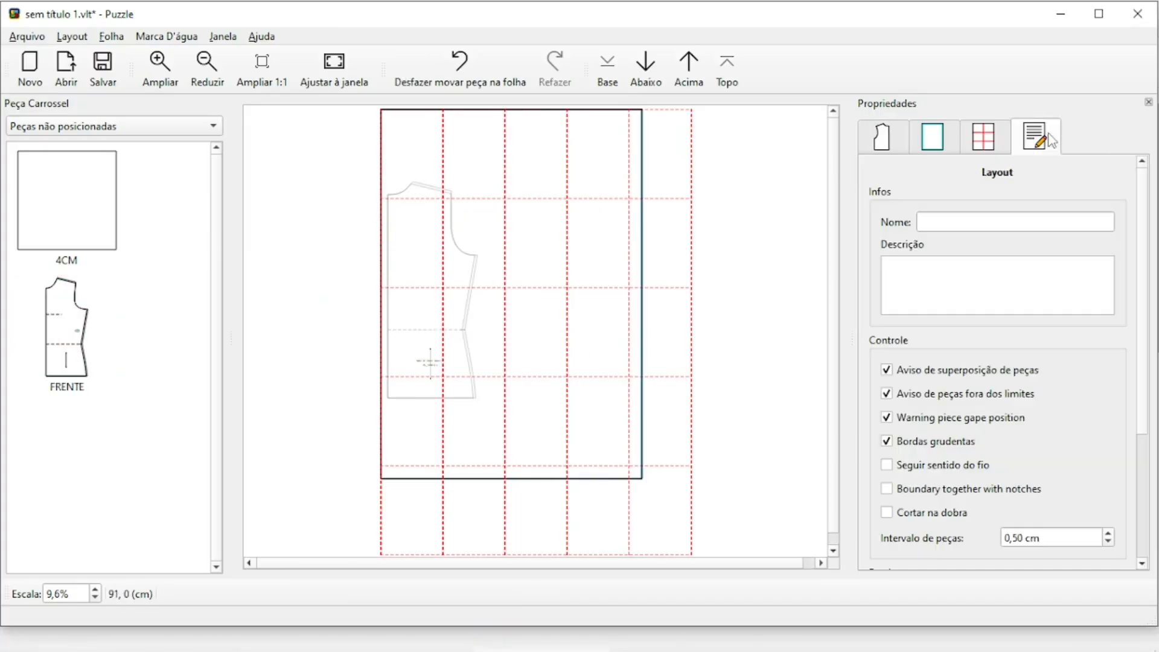
{"action": "left_click", "coordinate": [887, 442]}
Set the A4 tiled PDF pages to landscape orientation and the sheet width to 86,10 cm
{"action": "left_click", "coordinate": [935, 141]}
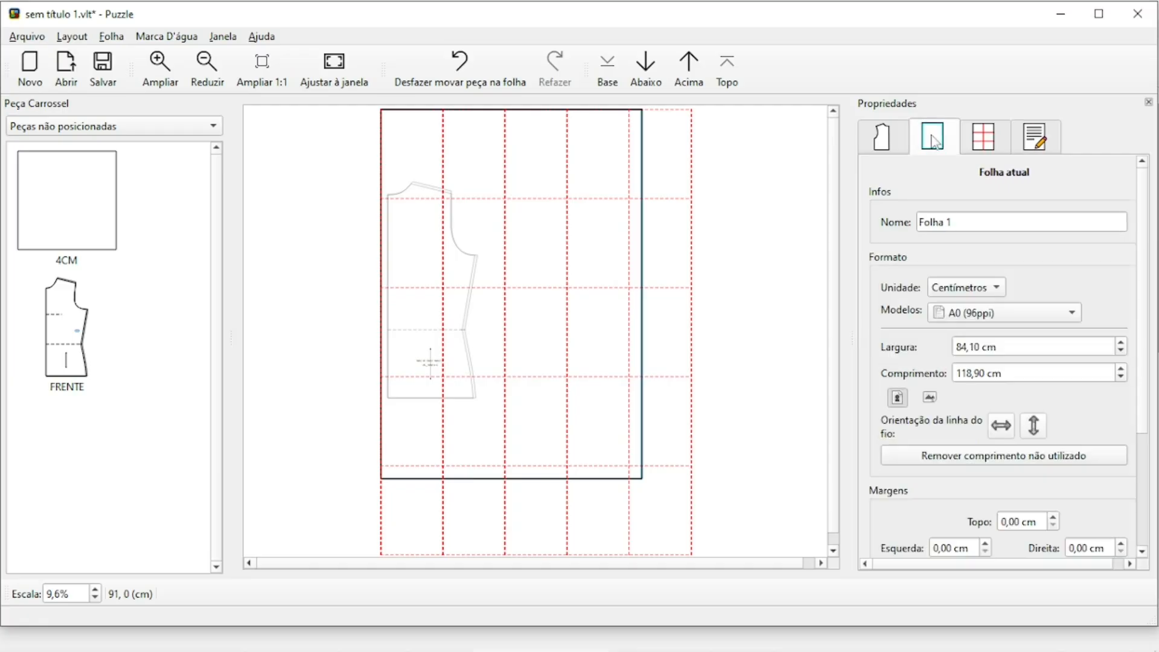
{"action": "left_click", "coordinate": [985, 139]}
{"action": "left_click", "coordinate": [919, 306]}
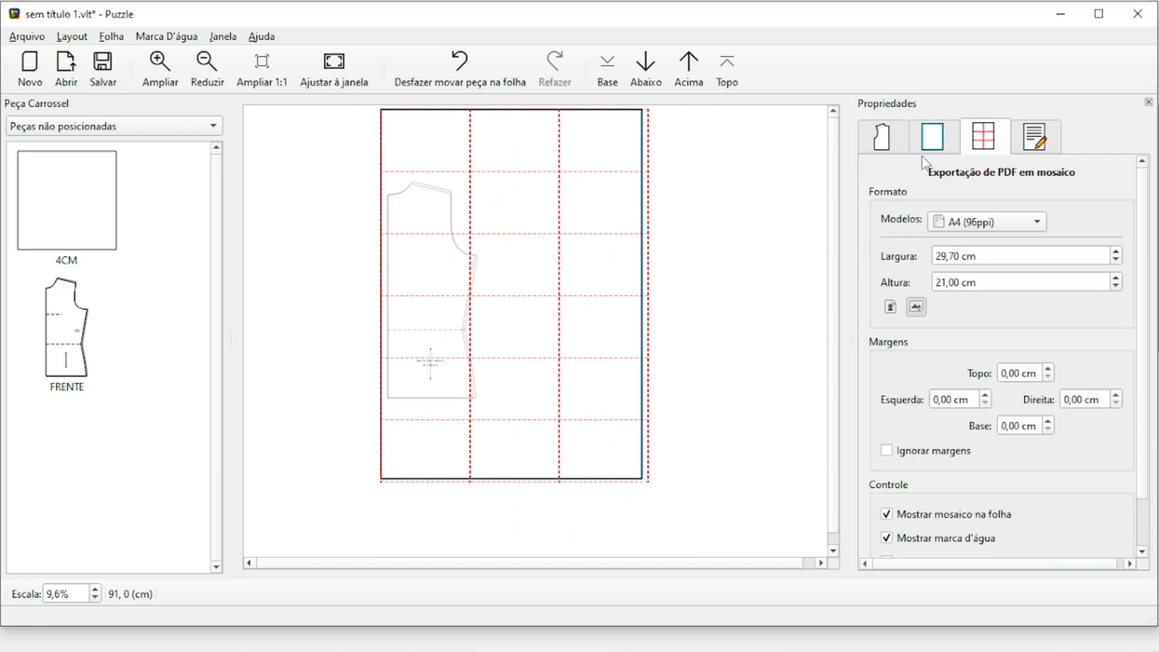
{"action": "left_click", "coordinate": [937, 139]}
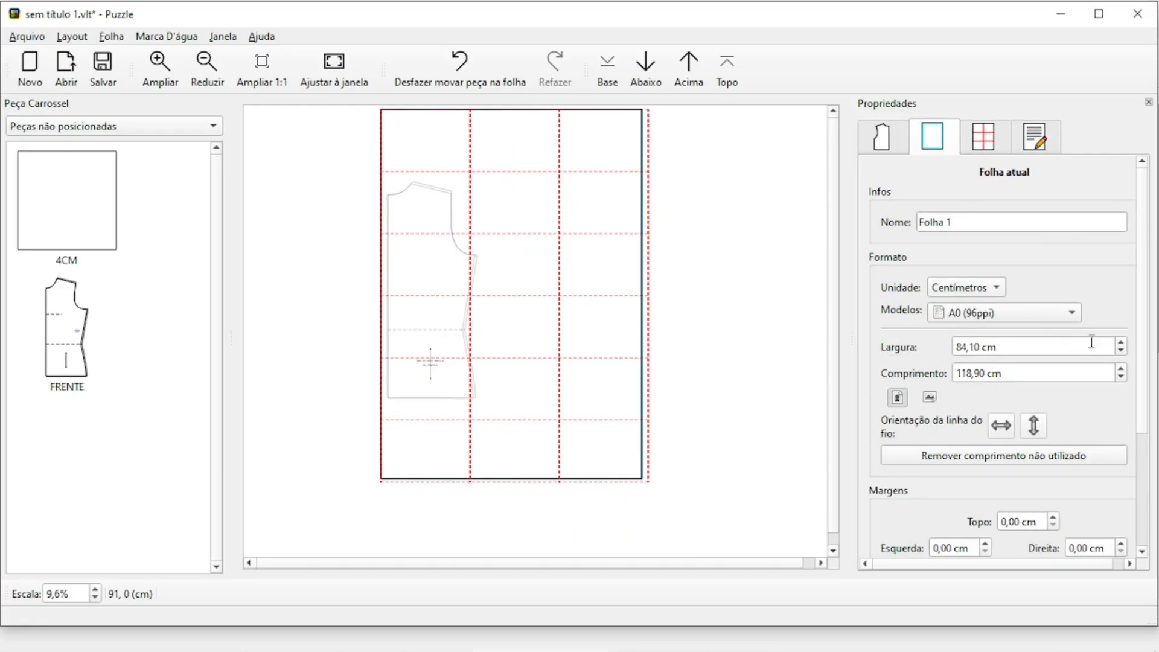
{"action": "double_click", "coordinate": [1122, 343]}
Move the COSTAS piece to the sheet's upper-left corner and place the FRENTE piece to its right
{"action": "scroll", "coordinate": [542, 158], "scroll_direction": "up", "scroll_amount": 3}
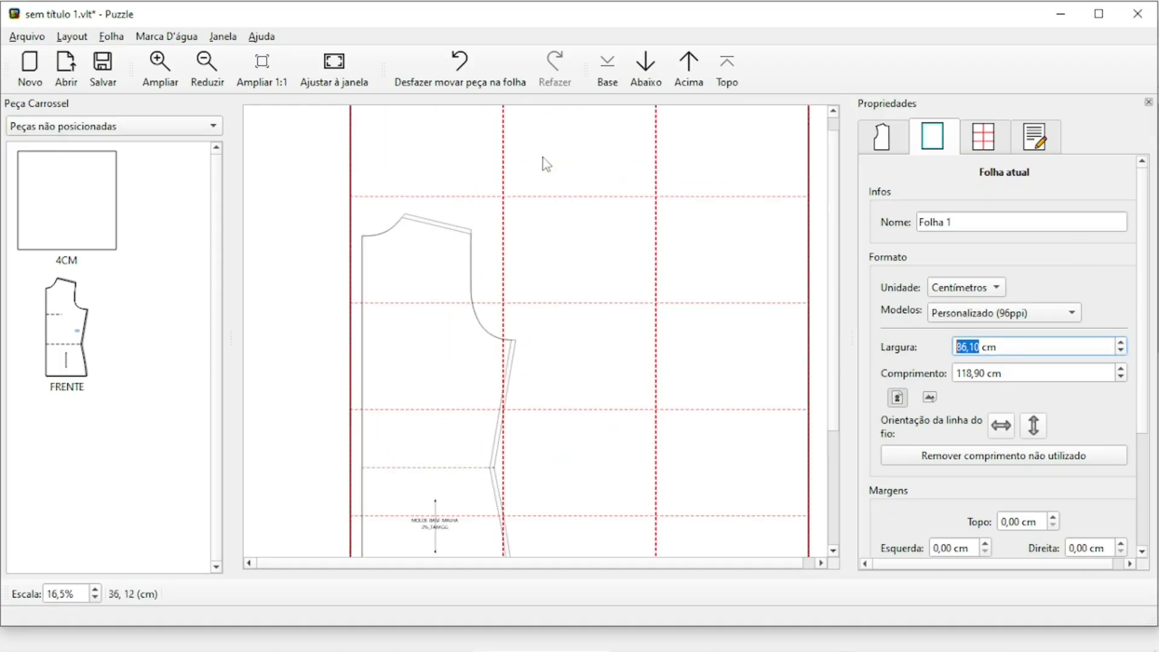
{"action": "left_click_drag", "start_coordinate": [445, 270], "coordinate": [437, 168]}
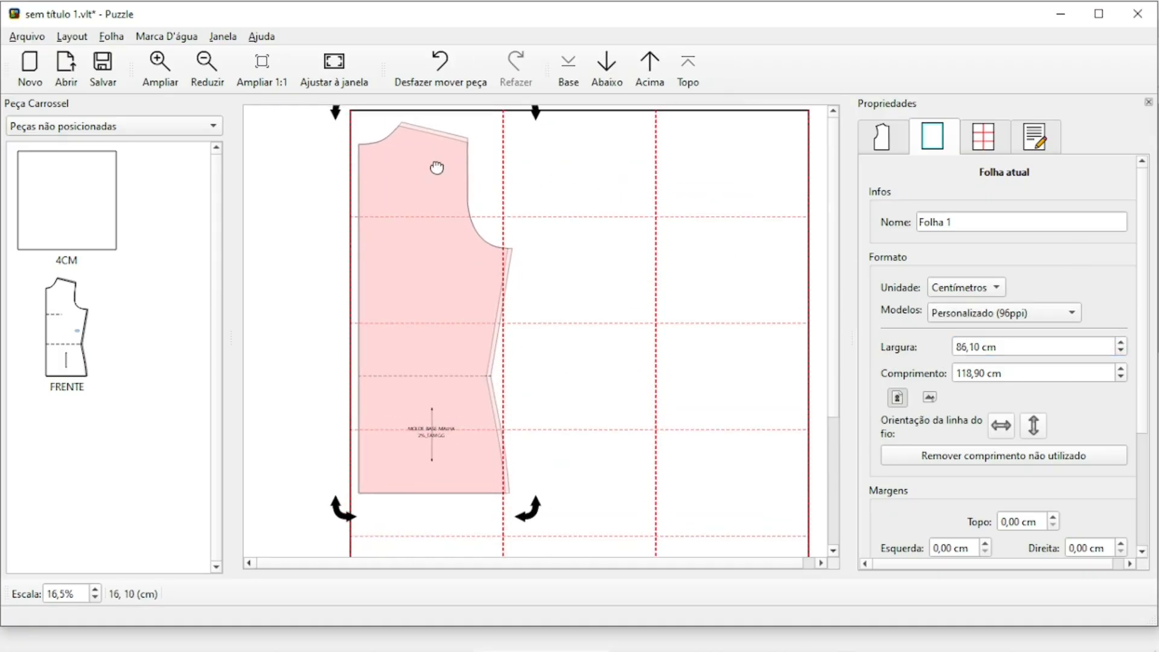
{"action": "left_click_drag", "start_coordinate": [71, 276], "coordinate": [673, 188]}
Rotate the FRENTE piece by 90° twice and fit it beside the COSTAS piece within the second page column
{"action": "left_click", "coordinate": [970, 480]}
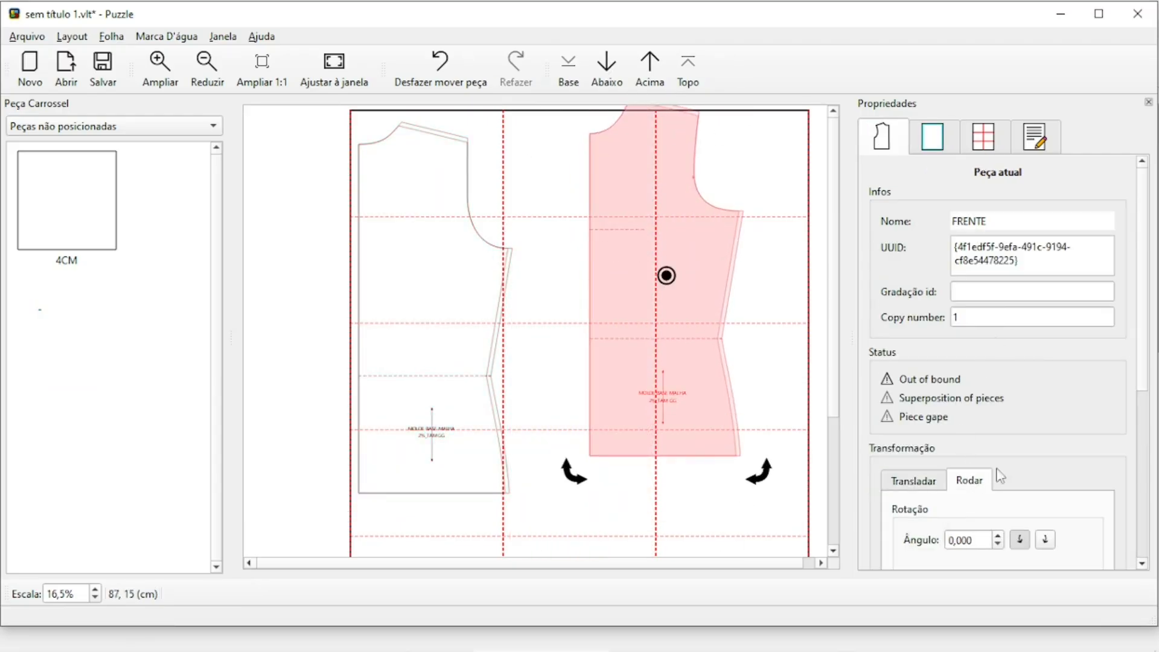
{"action": "scroll", "coordinate": [973, 468], "scroll_direction": "down", "scroll_amount": 3}
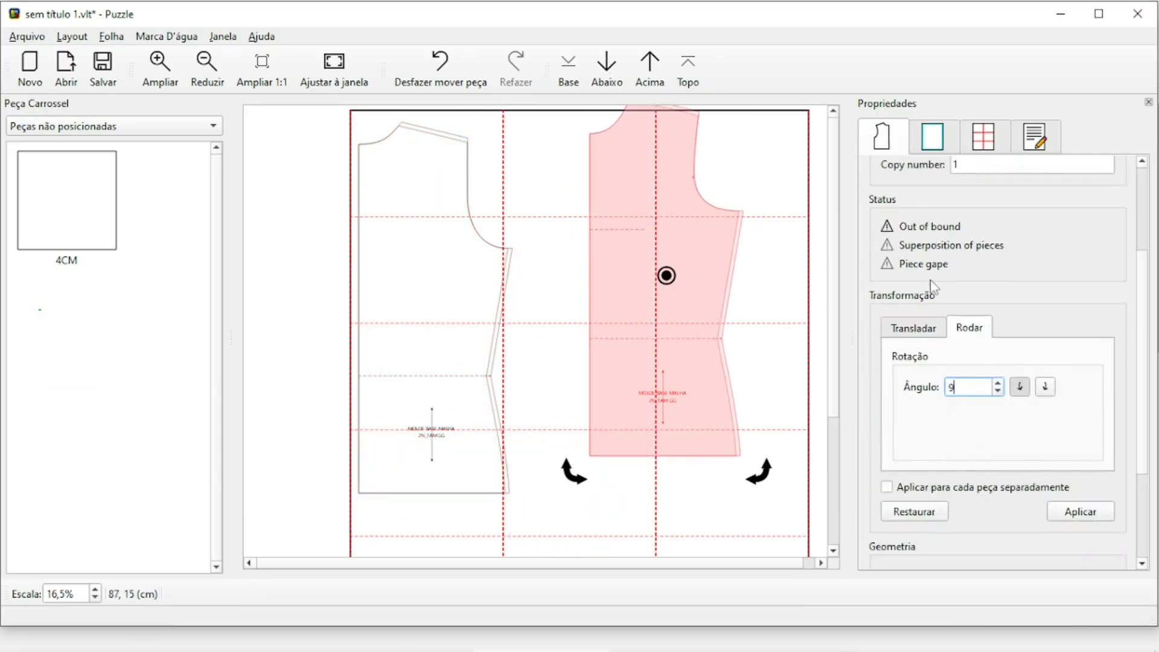
{"action": "left_click", "coordinate": [1081, 511]}
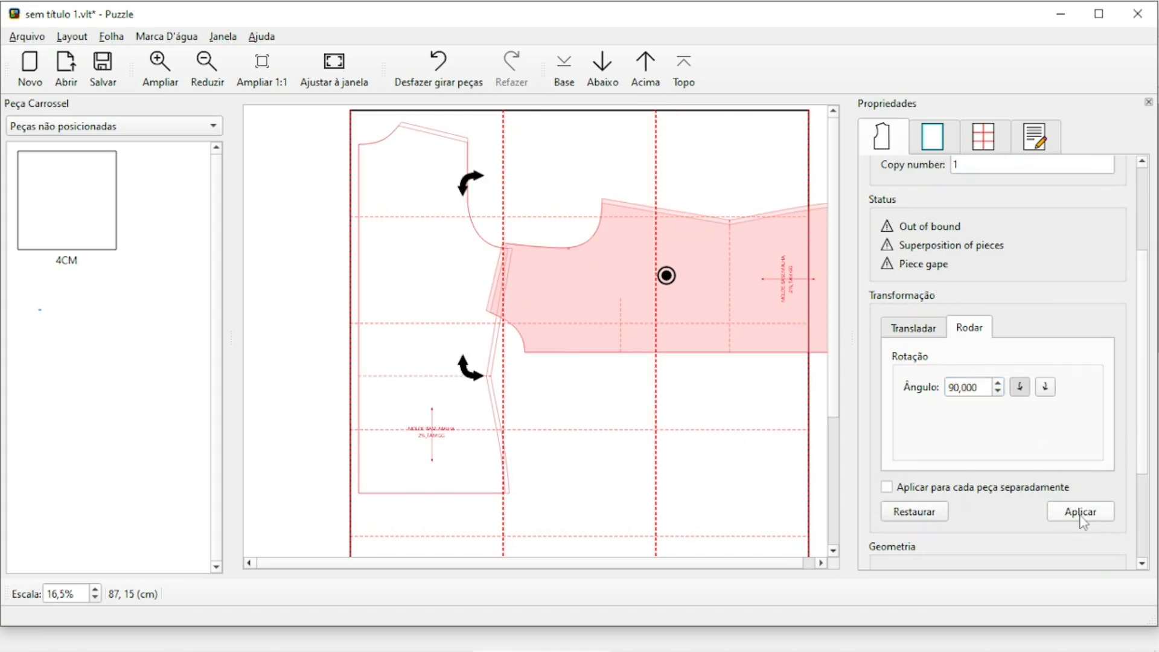
{"action": "left_click", "coordinate": [1080, 512]}
{"action": "left_click_drag", "start_coordinate": [712, 281], "coordinate": [628, 283]}
{"action": "left_click", "coordinate": [718, 266]}
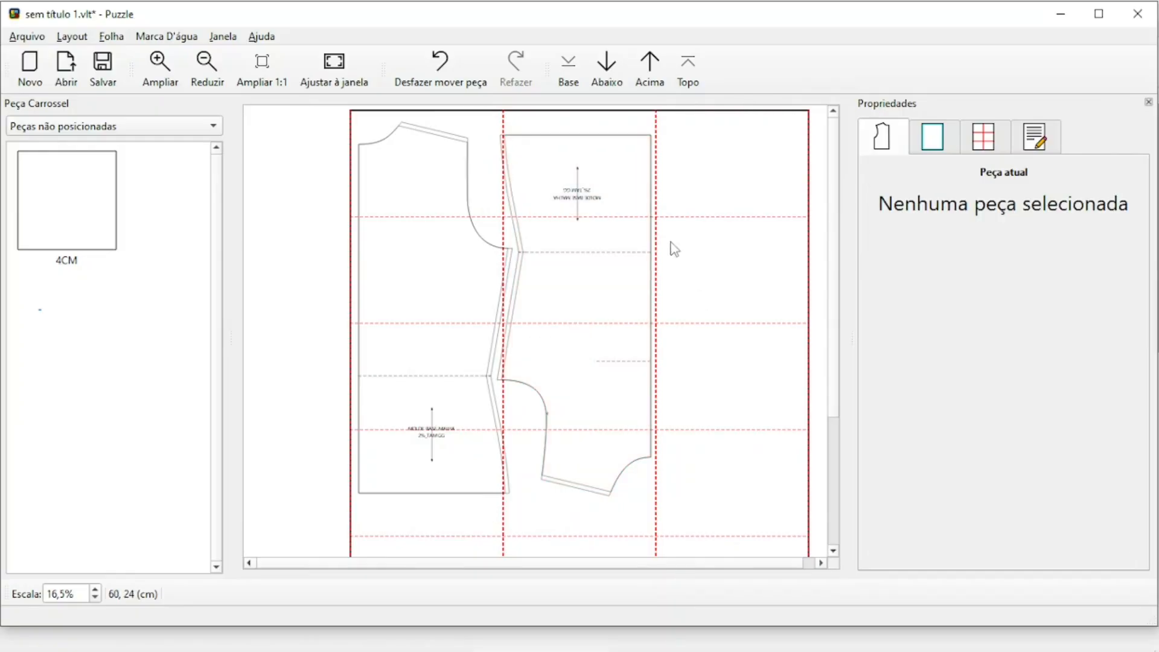
Place the 4CM square just below the COSTAS hem, centred on the first vertical page boundary
{"action": "scroll", "coordinate": [675, 249], "scroll_direction": "down", "scroll_amount": 3, "text": "ctrl"}
{"action": "scroll", "coordinate": [537, 462], "scroll_direction": "up", "scroll_amount": 8, "text": "ctrl"}
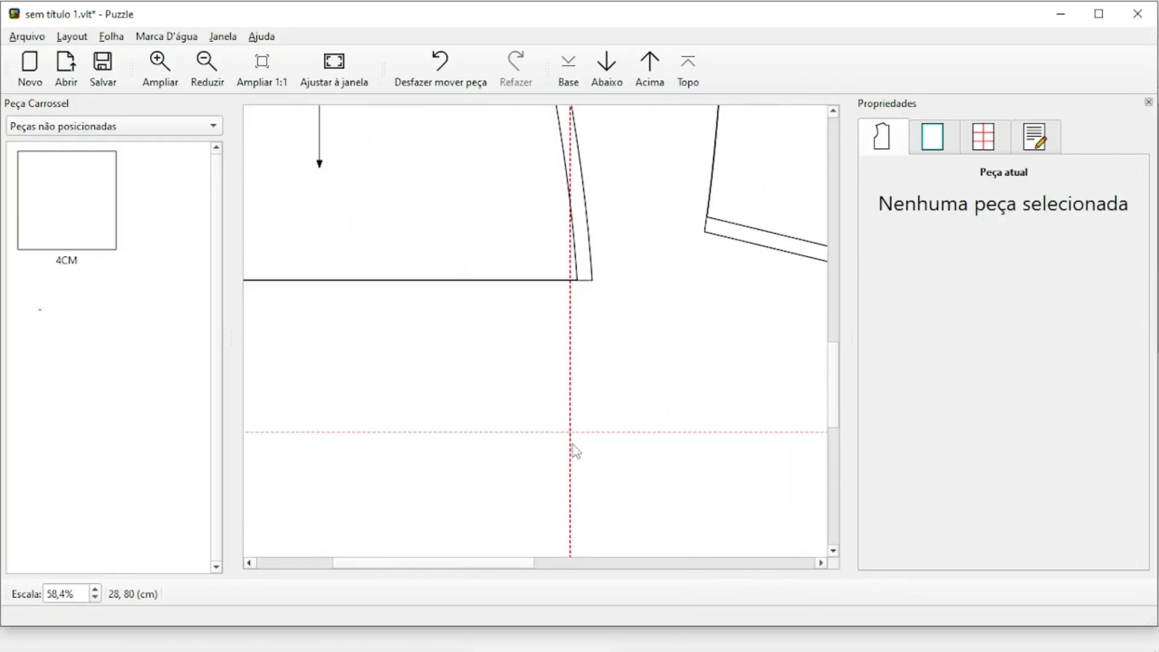
{"action": "left_click_drag", "start_coordinate": [106, 221], "coordinate": [478, 381]}
{"action": "scroll", "coordinate": [605, 429], "scroll_direction": "up", "scroll_amount": 4, "text": "ctrl"}
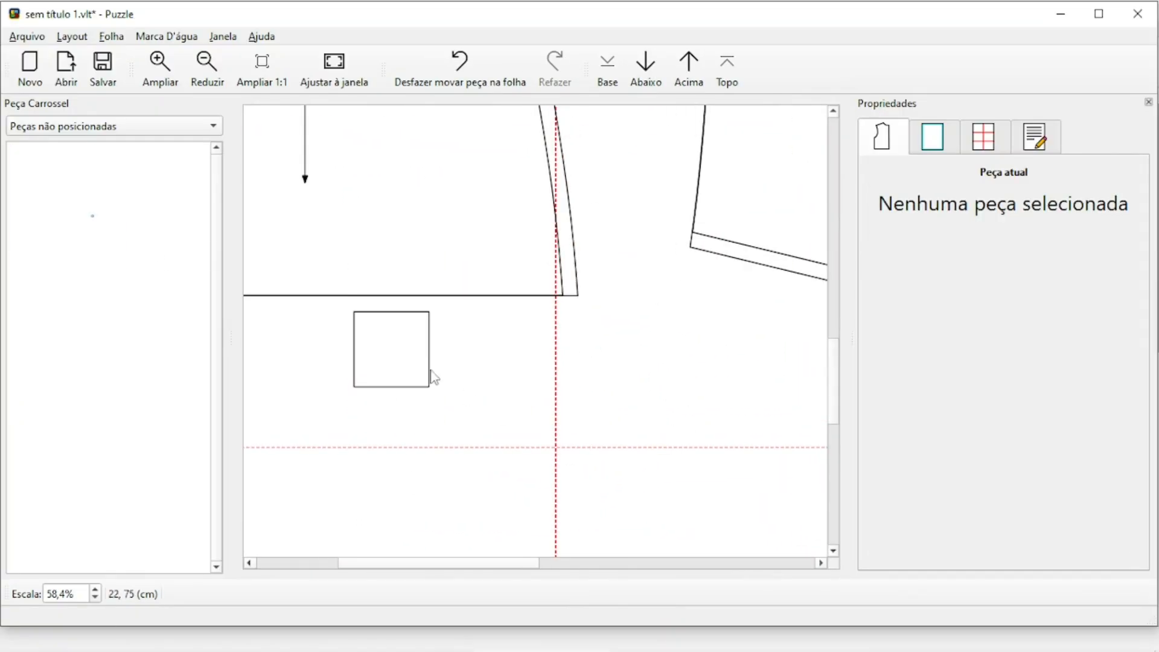
{"action": "left_click_drag", "start_coordinate": [556, 380], "coordinate": [576, 391]}
{"action": "scroll", "coordinate": [484, 469], "scroll_direction": "down", "scroll_amount": 7, "text": "ctrl"}
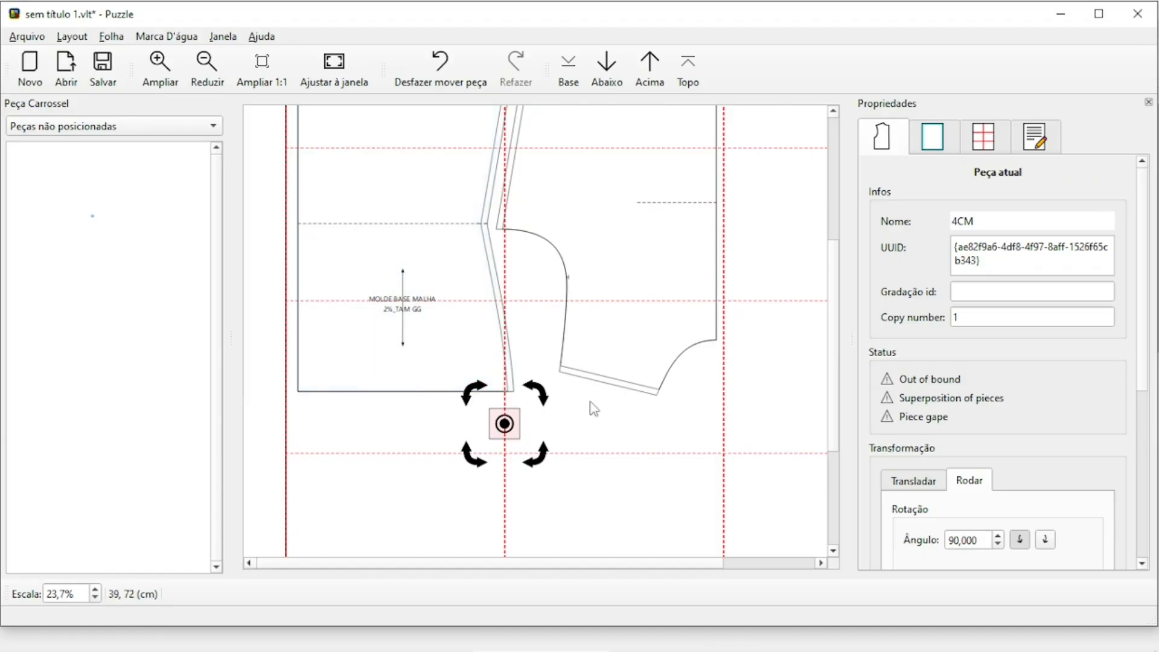
Deselect the square and remove the sheet's unused length so that it fits the placed pieces
{"action": "scroll", "coordinate": [454, 365], "scroll_direction": "down", "scroll_amount": 5, "text": "ctrl"}
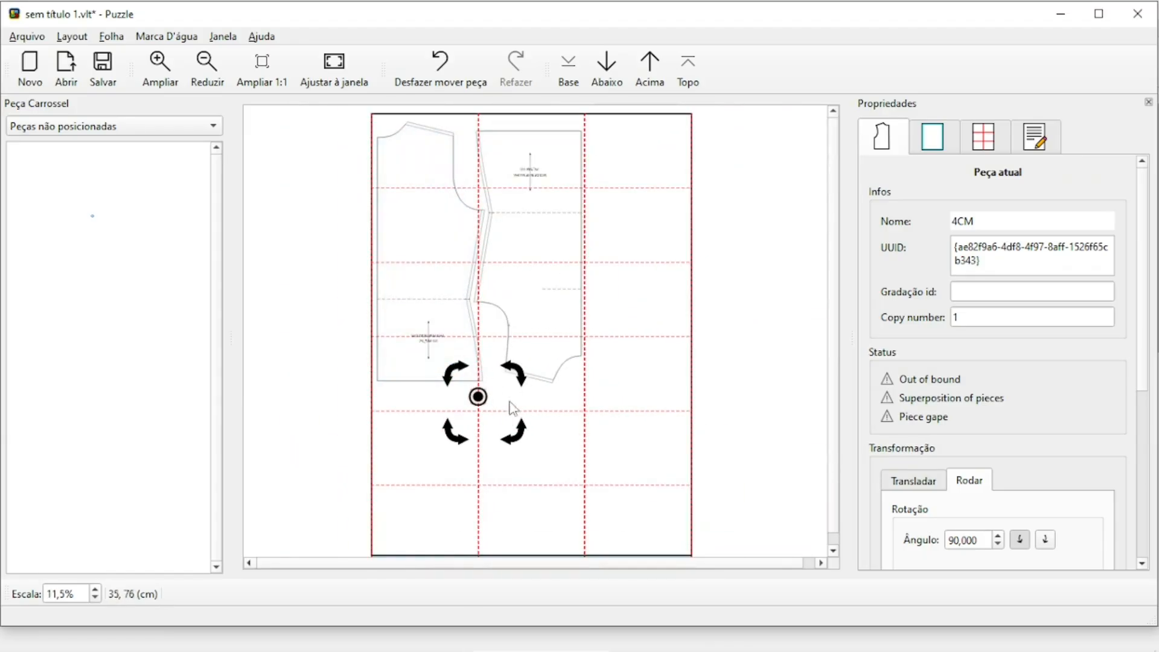
{"action": "scroll", "coordinate": [642, 383], "scroll_direction": "up", "scroll_amount": 3, "text": "ctrl"}
{"action": "left_click", "coordinate": [737, 328]}
{"action": "scroll", "coordinate": [669, 251], "scroll_direction": "down", "scroll_amount": 3, "text": "ctrl"}
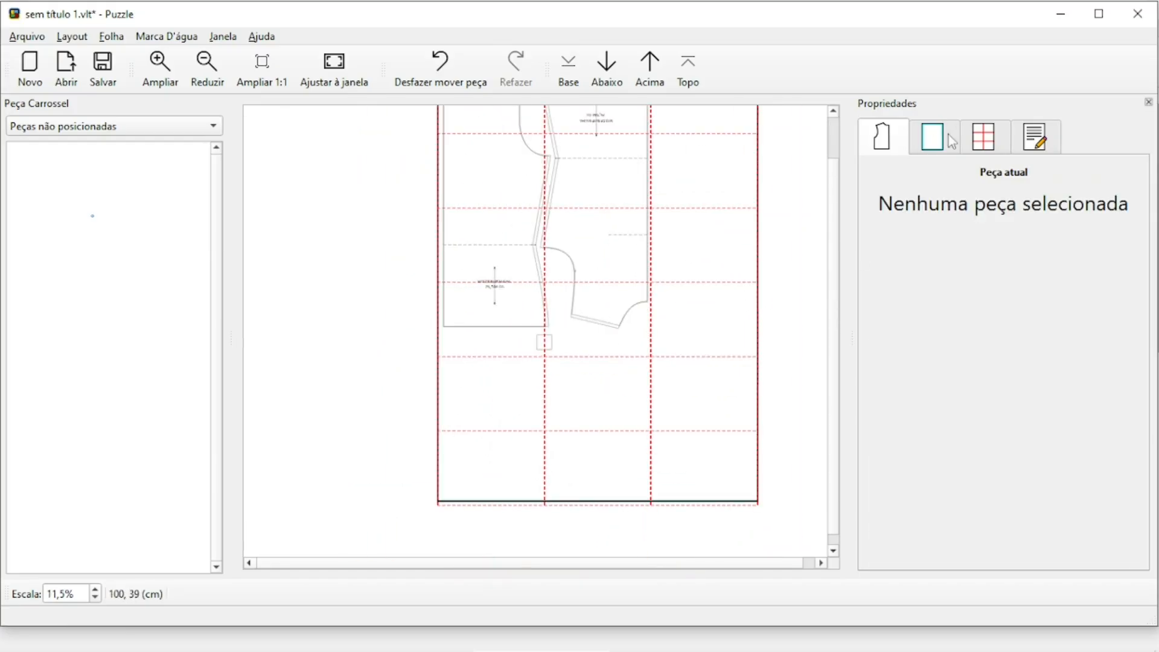
{"action": "left_click", "coordinate": [947, 137]}
{"action": "left_click", "coordinate": [983, 454]}
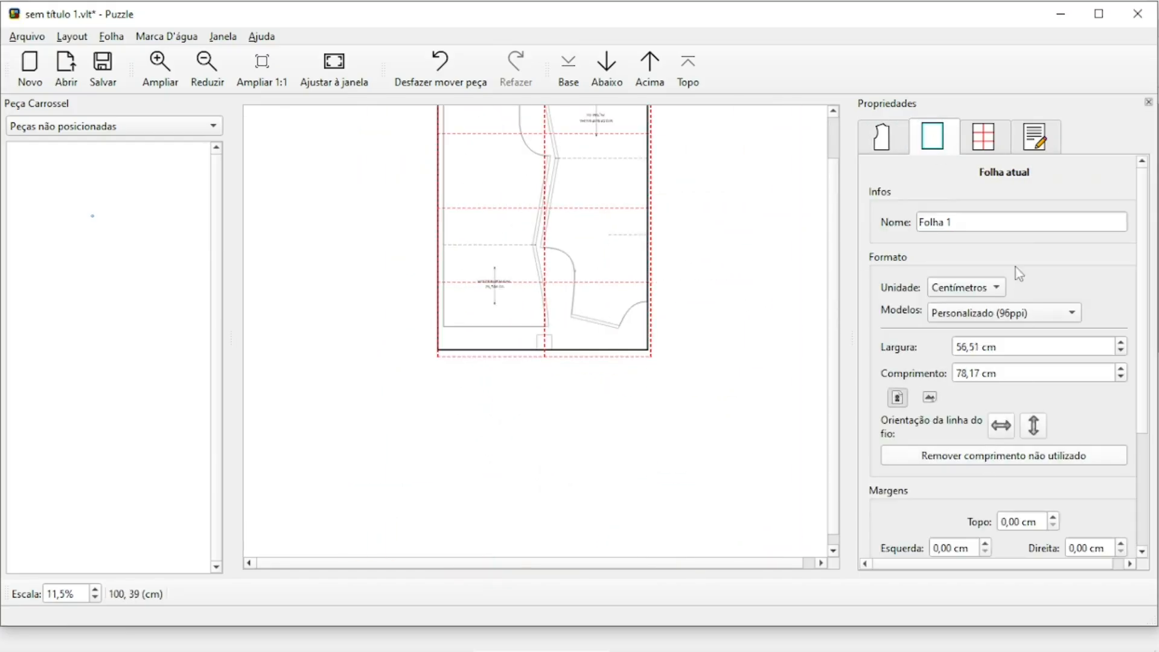
Export the layout to the Desktop as a tiled (mosaico) PDF named BASE MALHA TAM GG
{"action": "left_click", "coordinate": [1045, 148]}
{"action": "scroll", "coordinate": [1017, 443], "scroll_direction": "down", "scroll_amount": 5}
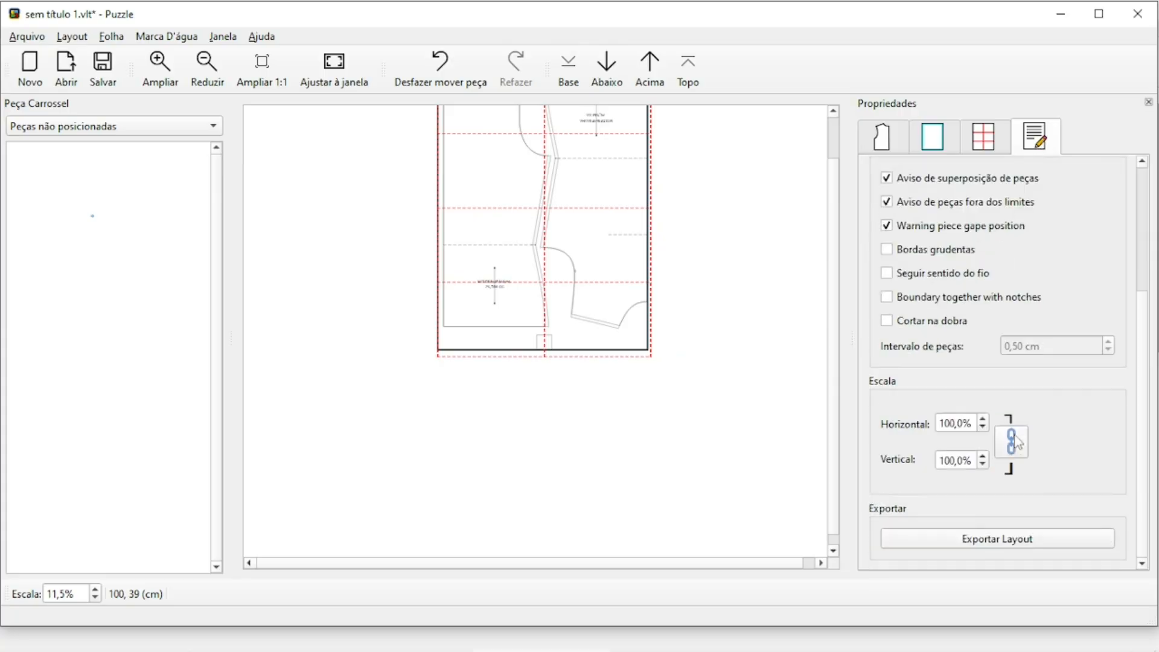
{"action": "left_click", "coordinate": [966, 539]}
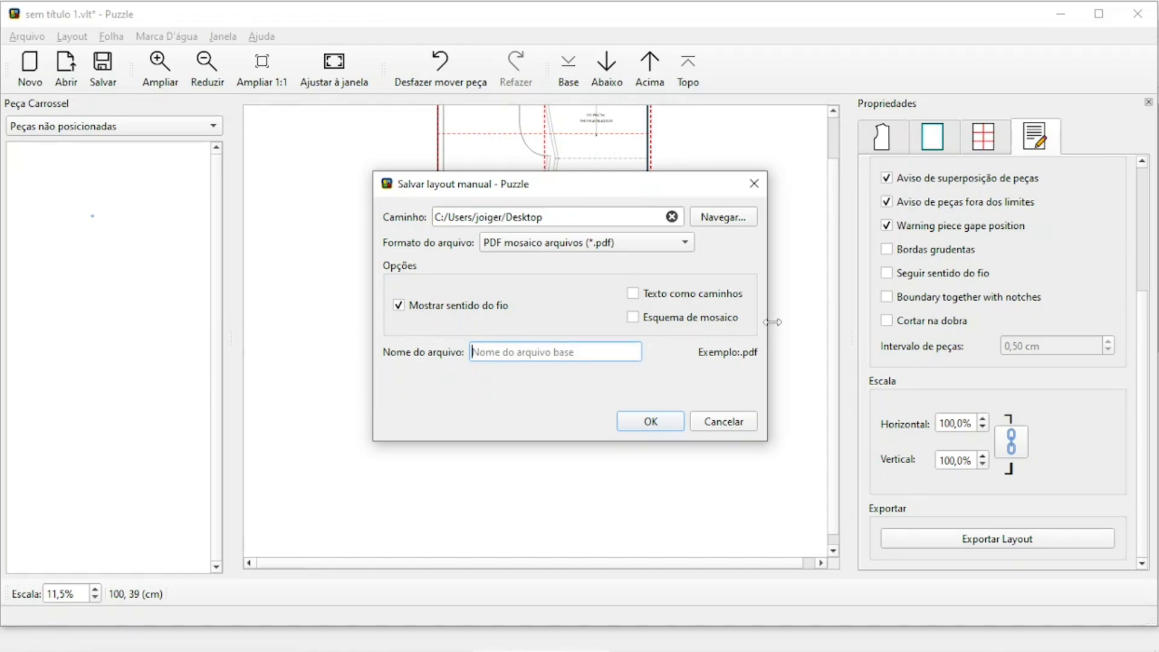
{"action": "type", "text": "BASE M"}
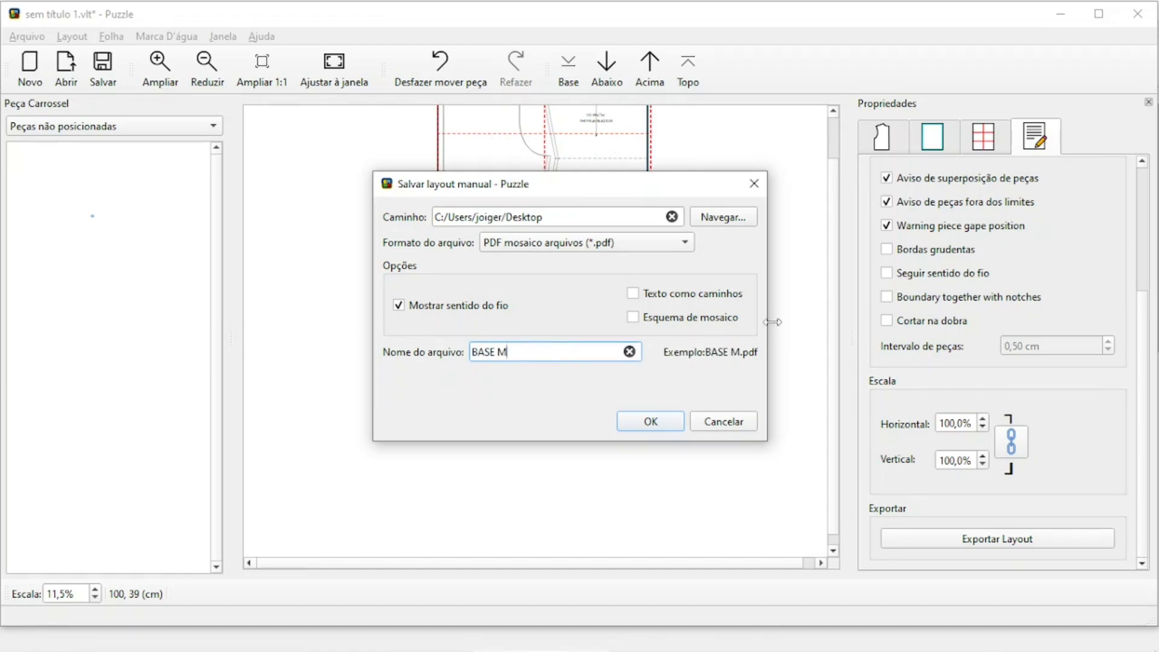
{"action": "type", "text": "ALHA TAM GG"}
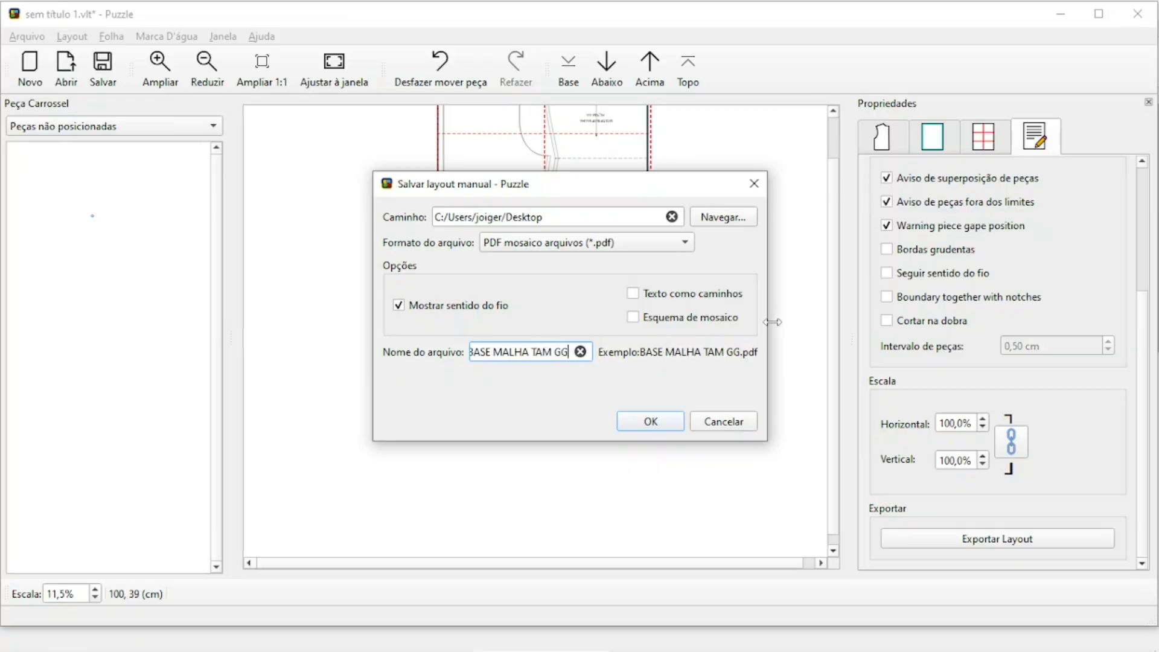
{"action": "left_click", "coordinate": [647, 421]}
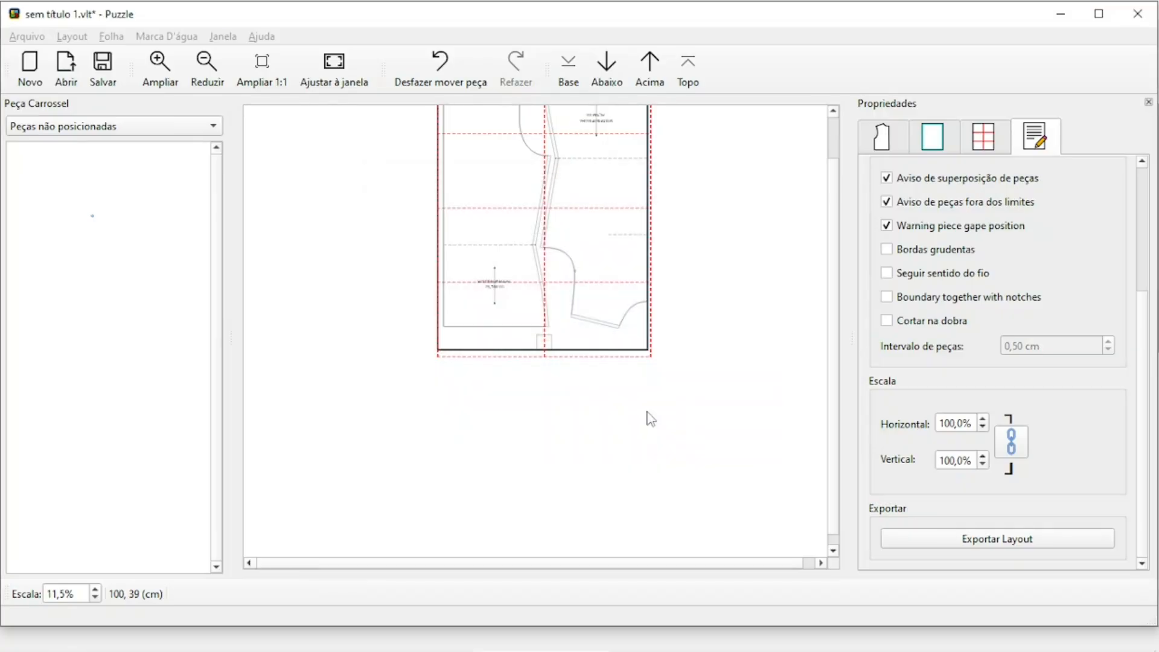
Minimize the open windows to reach the desktop and delete the old MOLDE BASE MALHA GG PDF
{"action": "left_click", "coordinate": [1074, 12]}
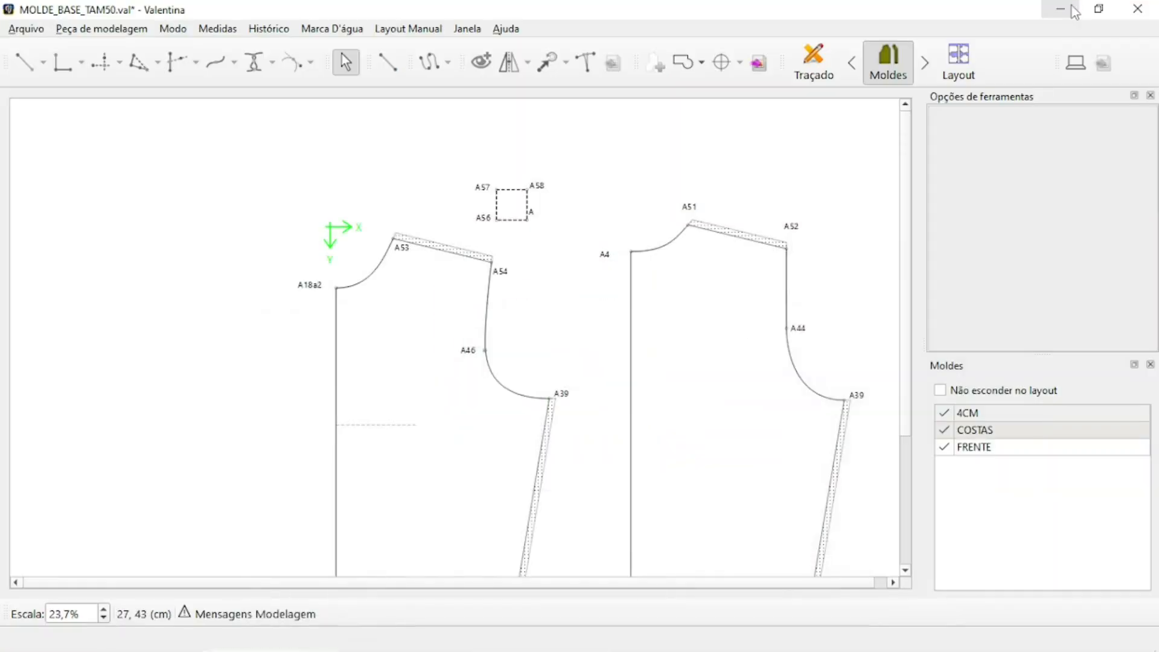
{"action": "left_click", "coordinate": [1075, 12]}
{"action": "left_click", "coordinate": [1075, 12]}
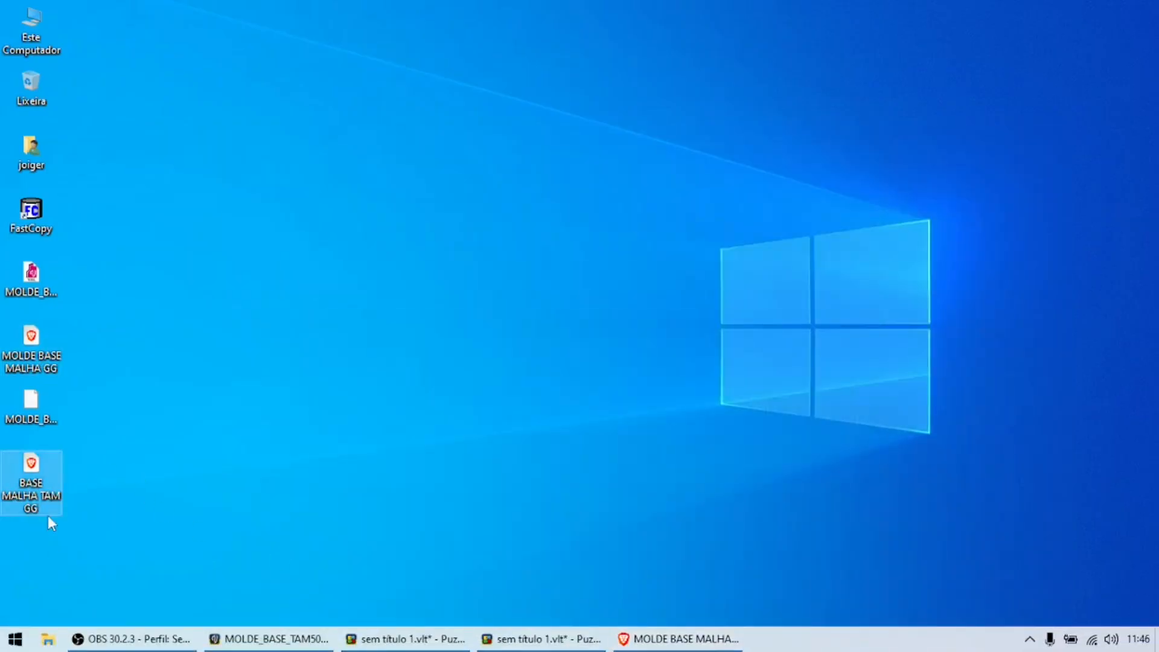
{"action": "left_click", "coordinate": [31, 350]}
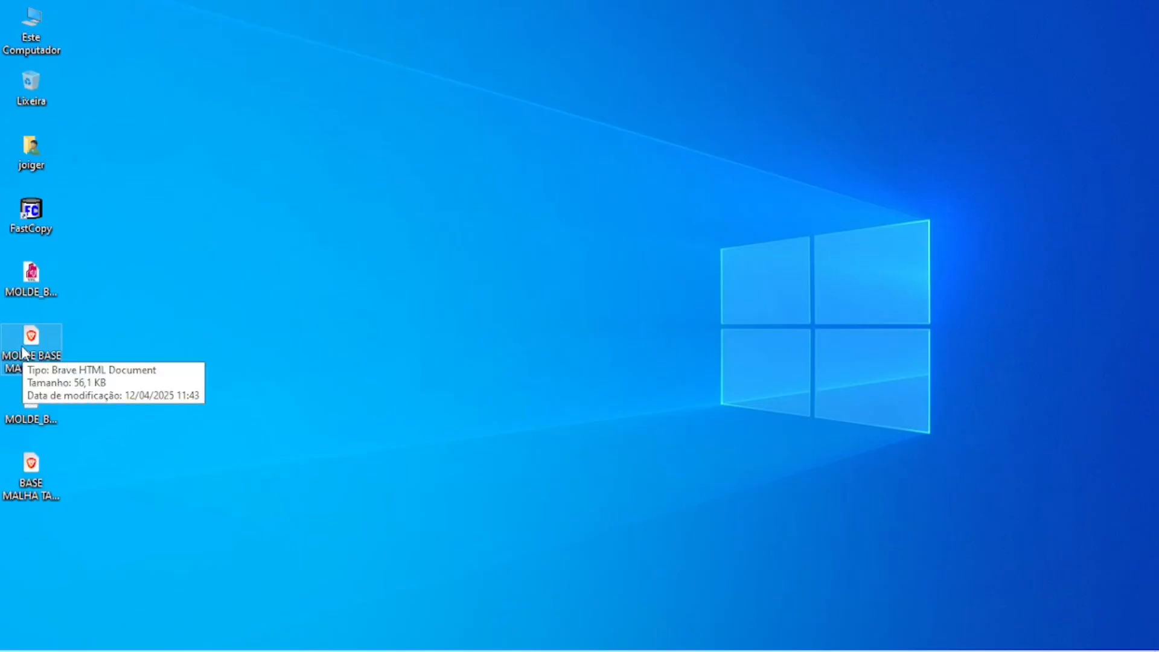
{"action": "right_click", "coordinate": [26, 342]}
{"action": "left_click", "coordinate": [97, 283]}
Open the BASE MALHA TAM GG PDF in the Brave browser and review its tiled pages, including the split test square
{"action": "double_click", "coordinate": [23, 426]}
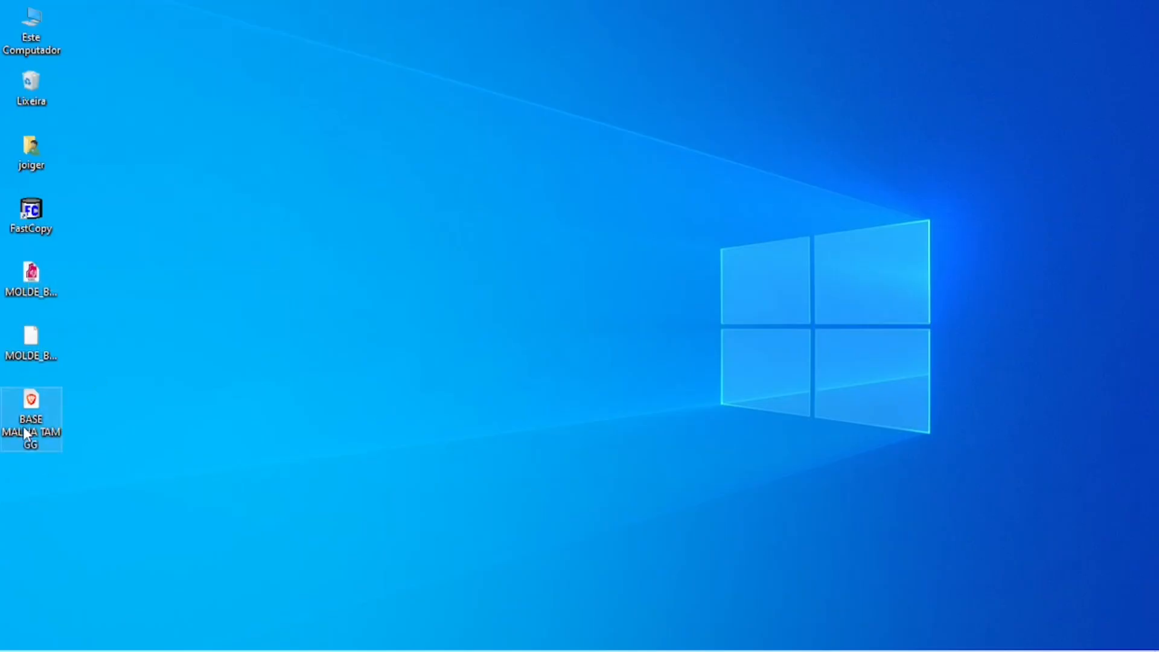
{"action": "scroll", "coordinate": [491, 138], "scroll_direction": "down", "scroll_amount": 5, "text": "ctrl"}
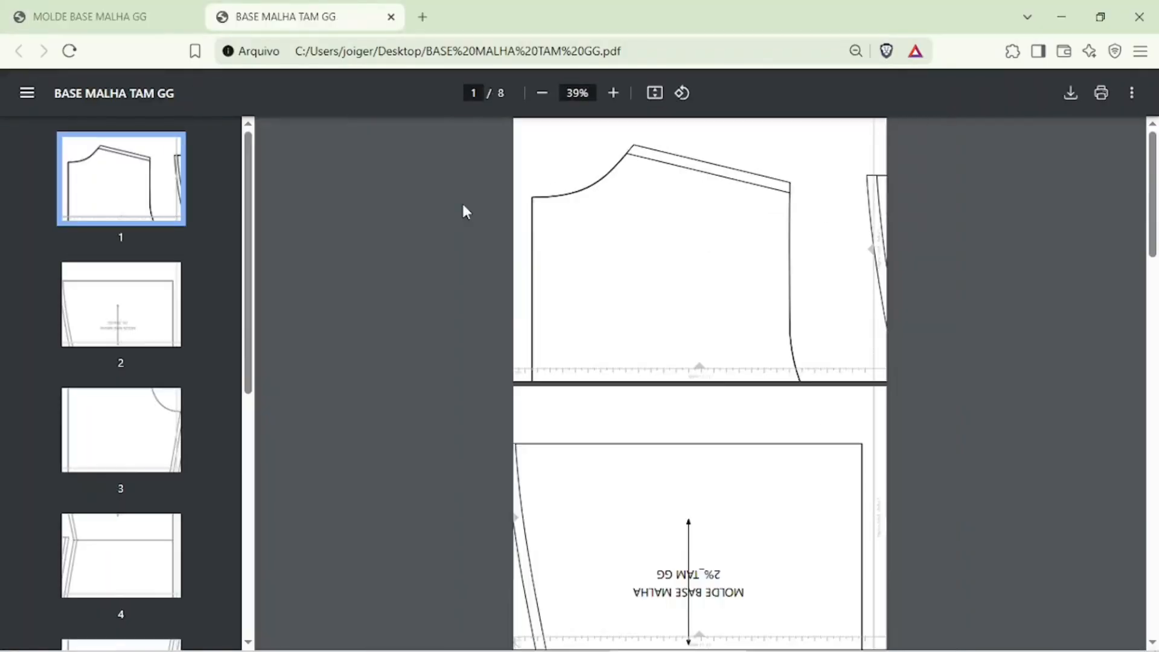
{"action": "scroll", "coordinate": [465, 210], "scroll_direction": "down", "scroll_amount": 15}
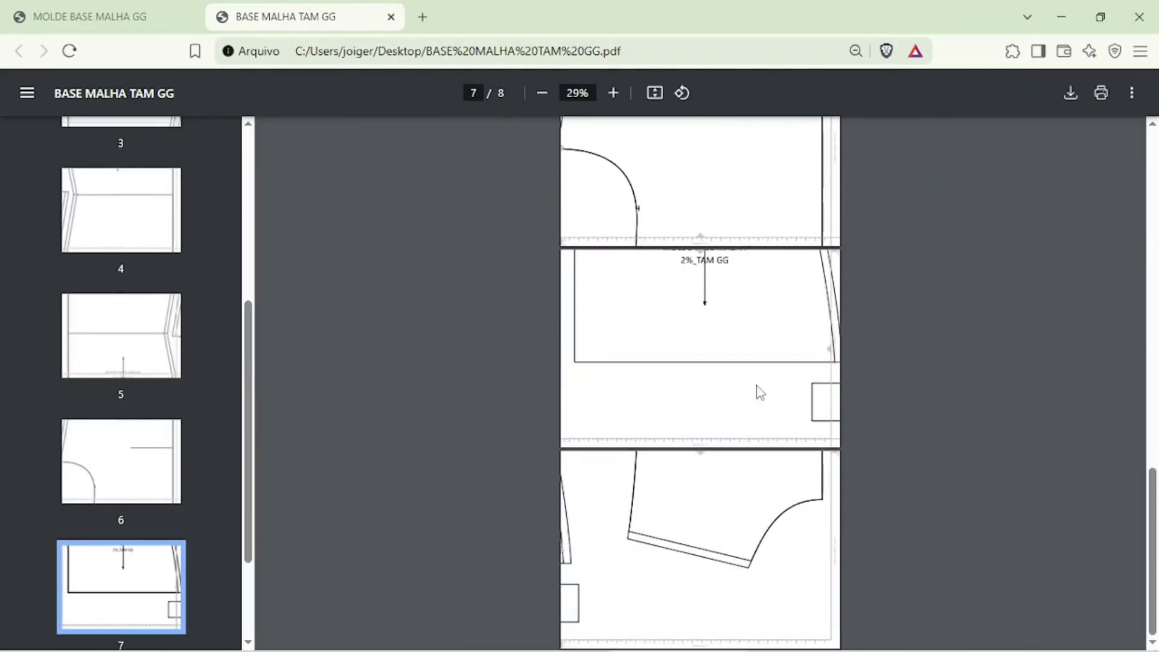
{"action": "scroll", "coordinate": [787, 293], "scroll_direction": "up", "scroll_amount": 15}
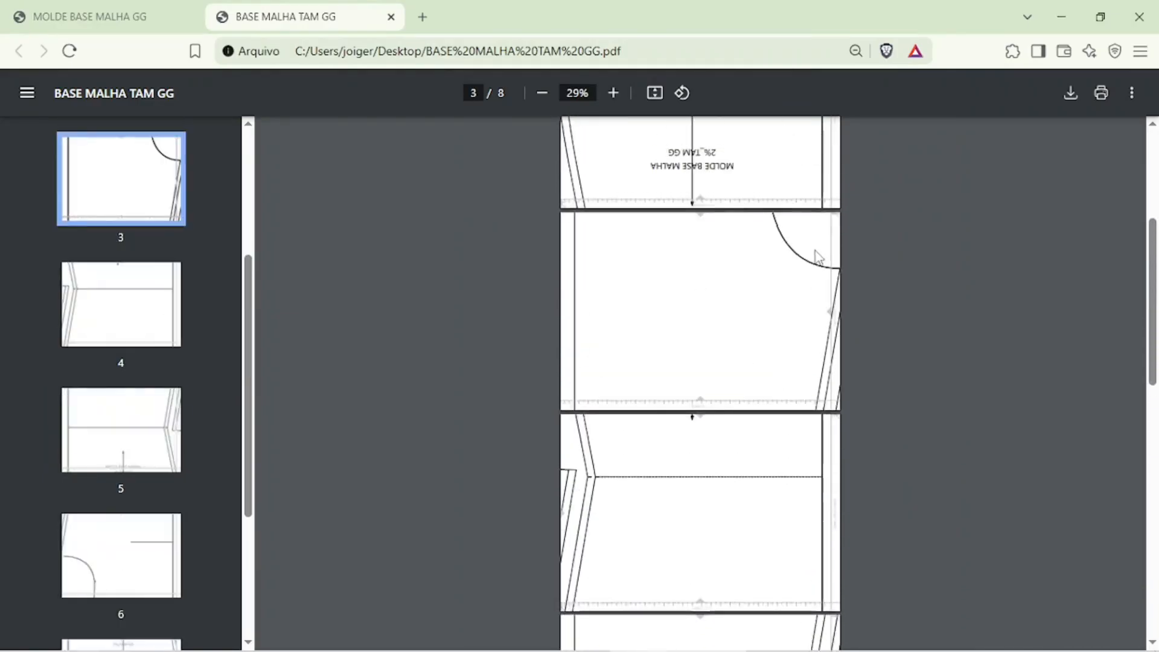
Bring up the PDF's print options, expand the additional settings and set the scale to Padrão
{"action": "left_click", "coordinate": [1102, 94]}
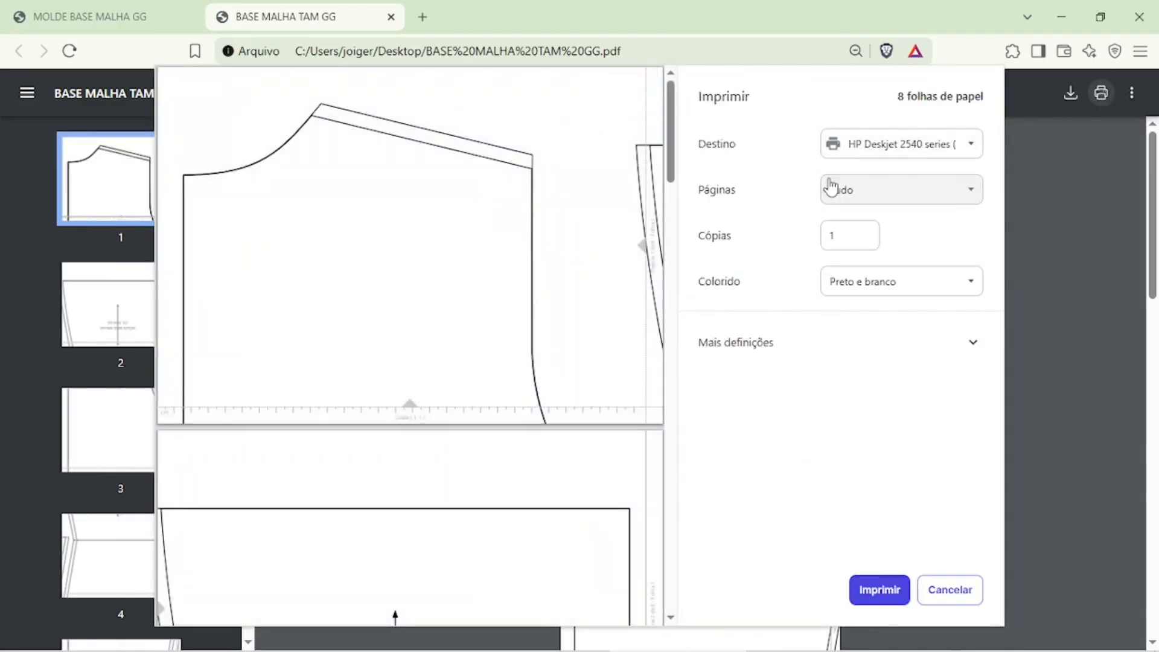
{"action": "left_click", "coordinate": [971, 343]}
{"action": "scroll", "coordinate": [973, 321], "scroll_direction": "down", "scroll_amount": 2}
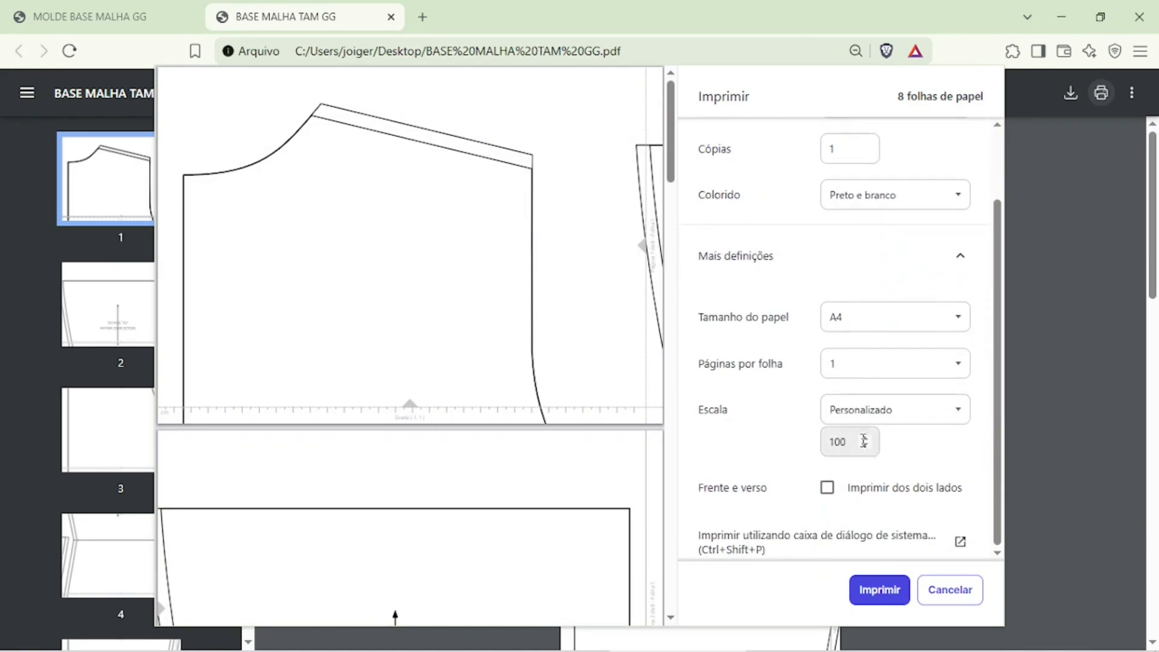
{"action": "left_click", "coordinate": [954, 408]}
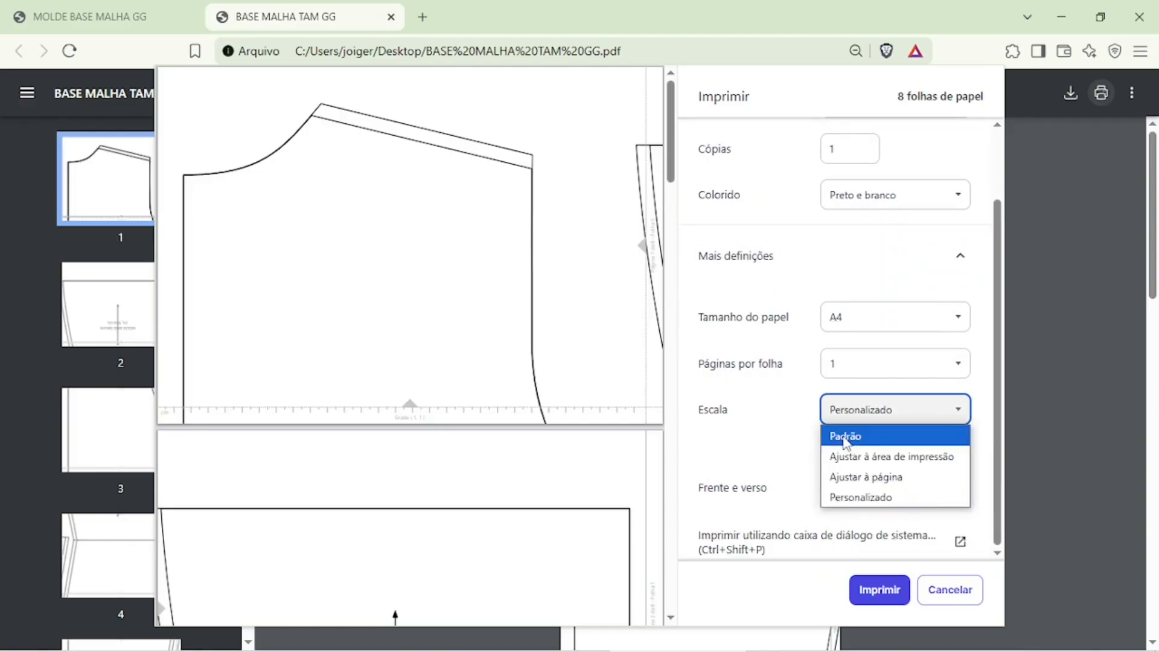
{"action": "left_click", "coordinate": [870, 434]}
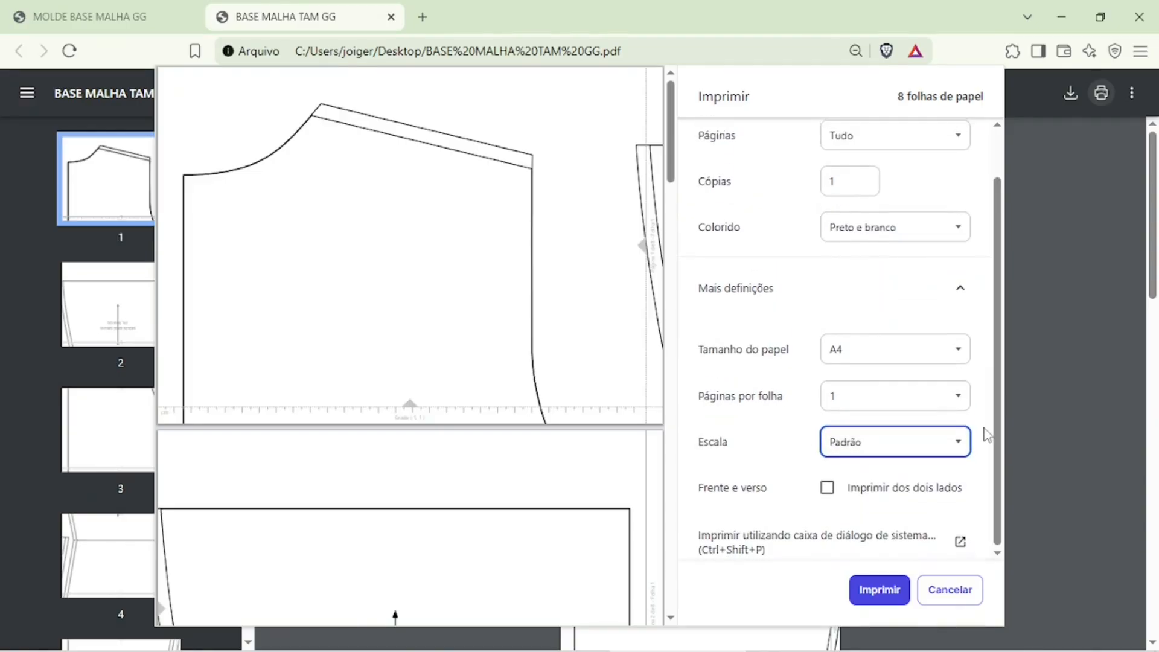
Set the print scale to Personalizado at 100 and print the PDF
{"action": "left_click", "coordinate": [956, 444]}
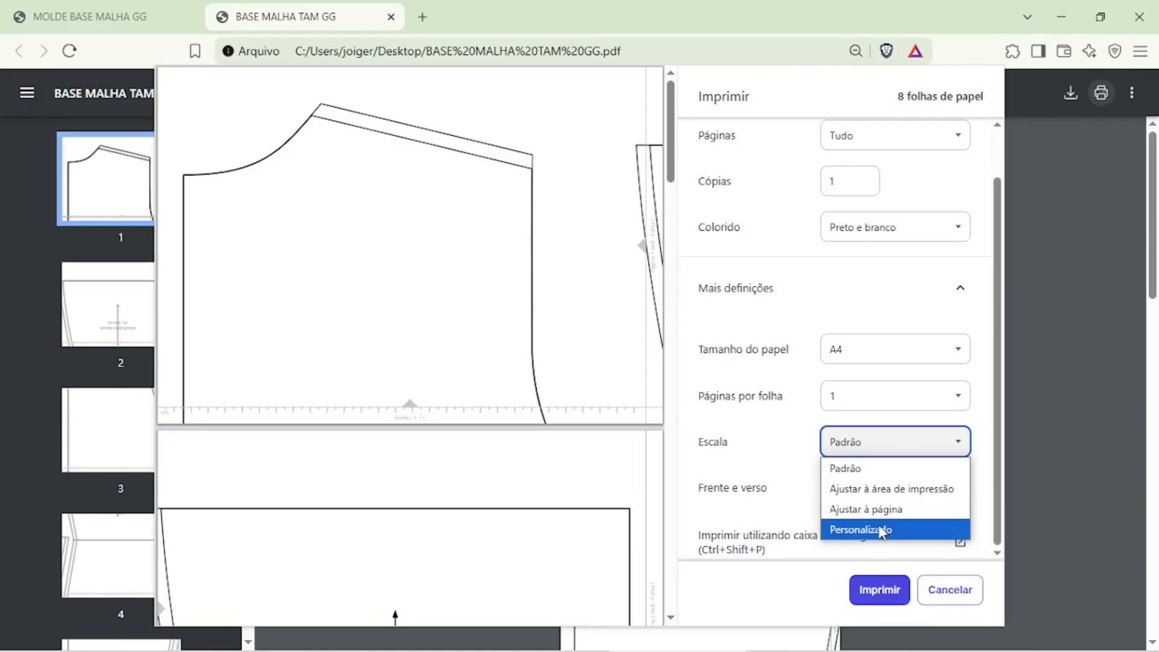
{"action": "left_click", "coordinate": [942, 528]}
{"action": "left_click", "coordinate": [846, 474]}
{"action": "scroll", "coordinate": [939, 488], "scroll_direction": "down", "scroll_amount": 1}
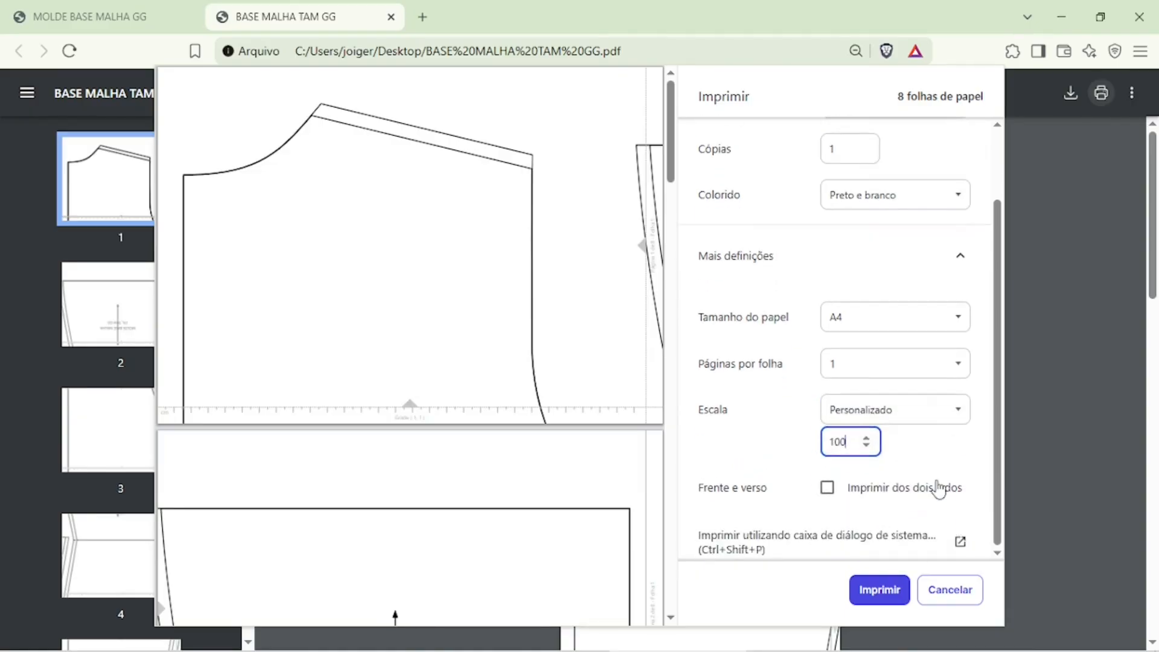
{"action": "left_click", "coordinate": [881, 591]}
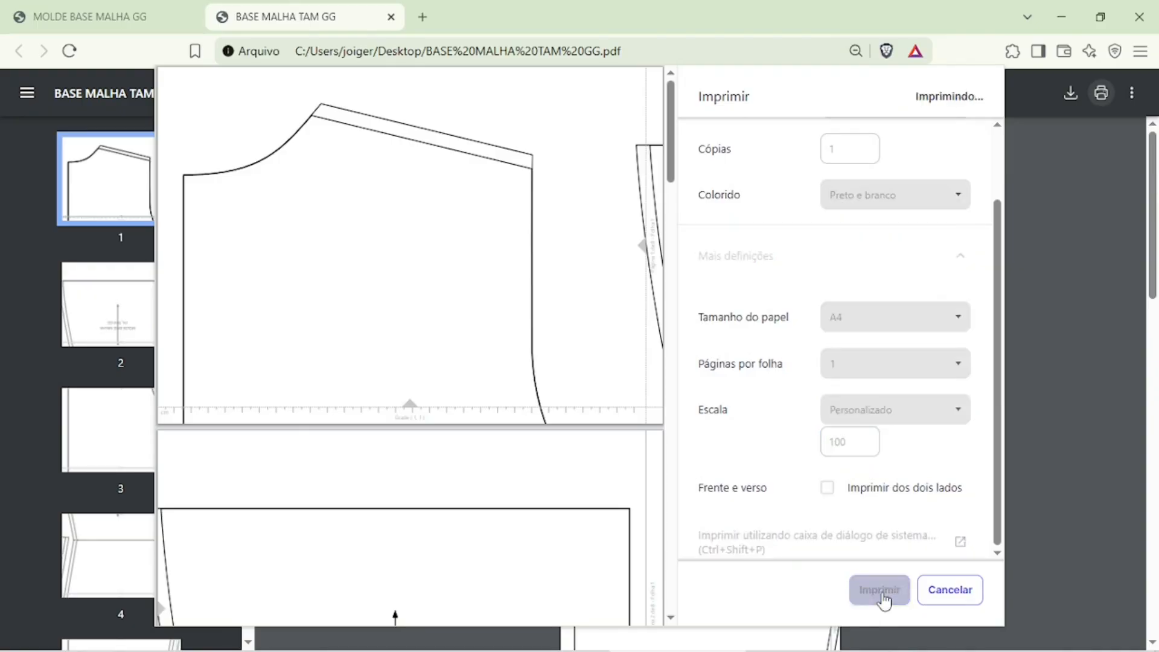
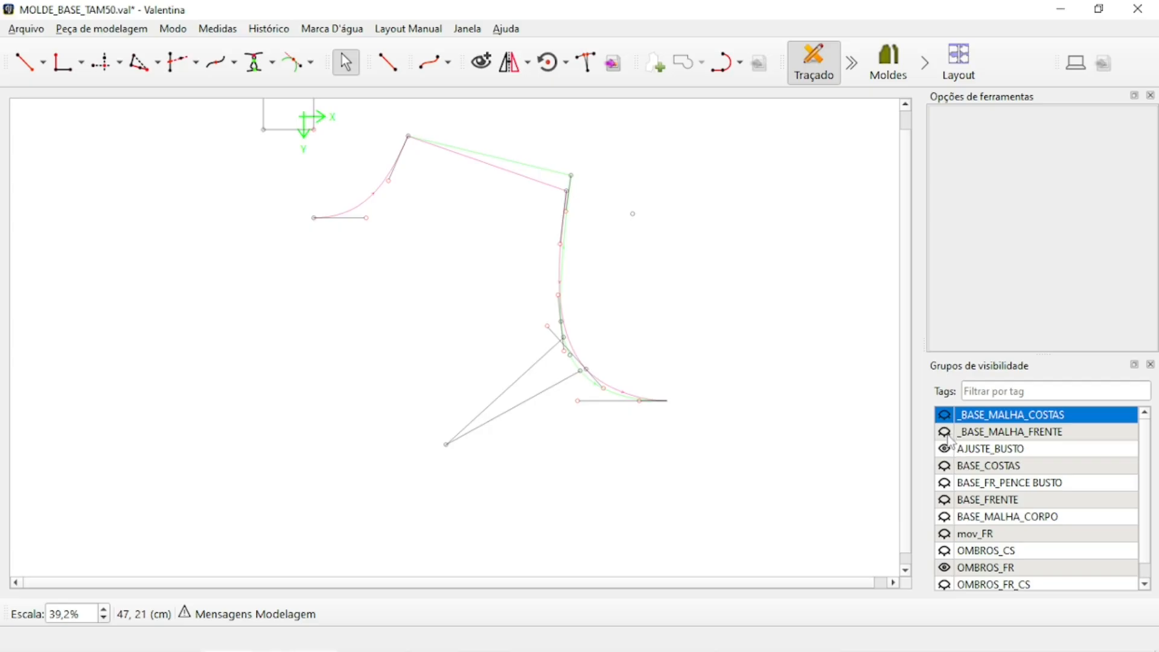
In Valentina, show the _BASE_MALHA_FRENTE visibility group and inspect the bust point where the two dart lines meet
{"action": "left_click", "coordinate": [945, 433]}
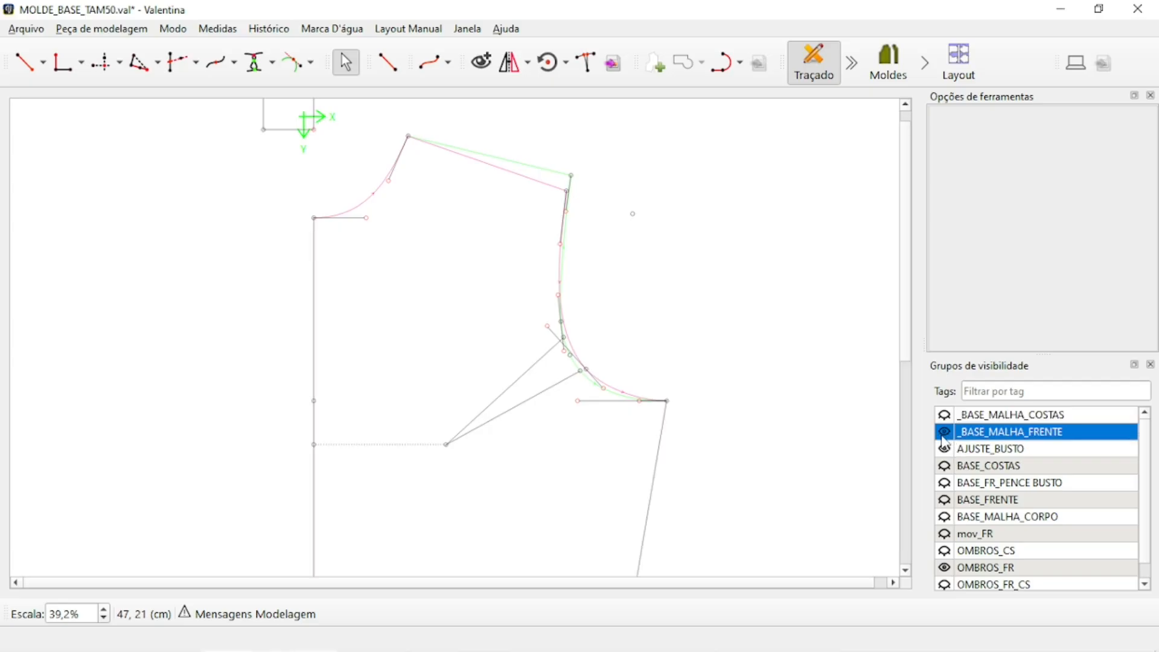
{"action": "scroll", "coordinate": [558, 230], "scroll_direction": "up", "scroll_amount": 1, "text": "ctrl"}
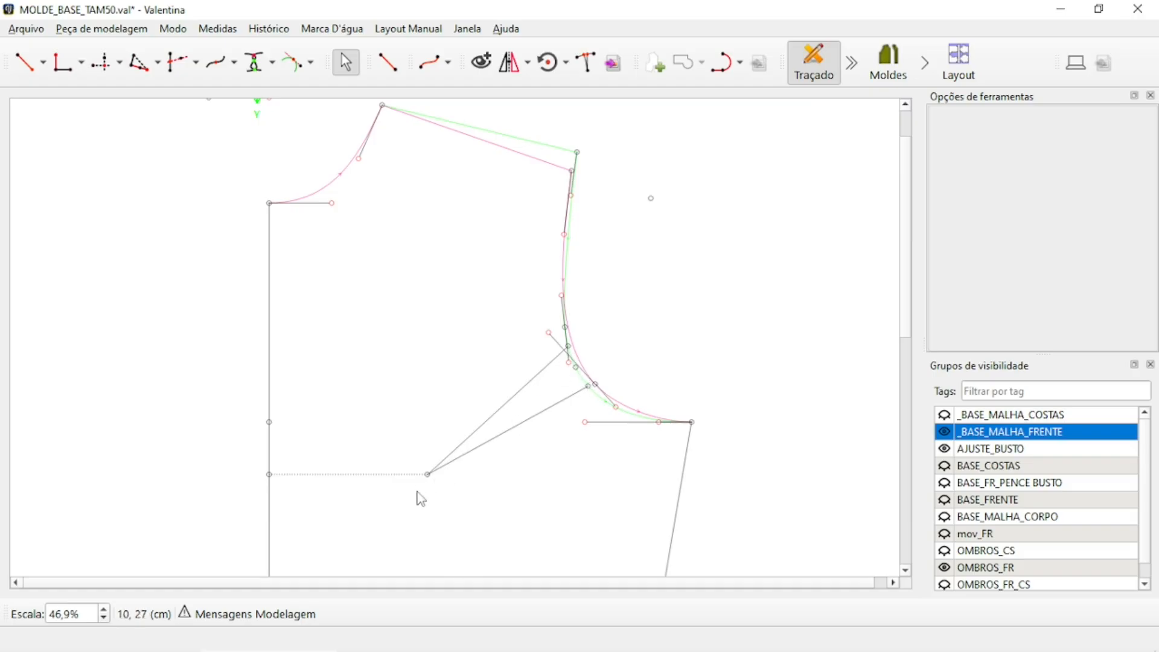
{"action": "mouse_move", "coordinate": [427, 477]}
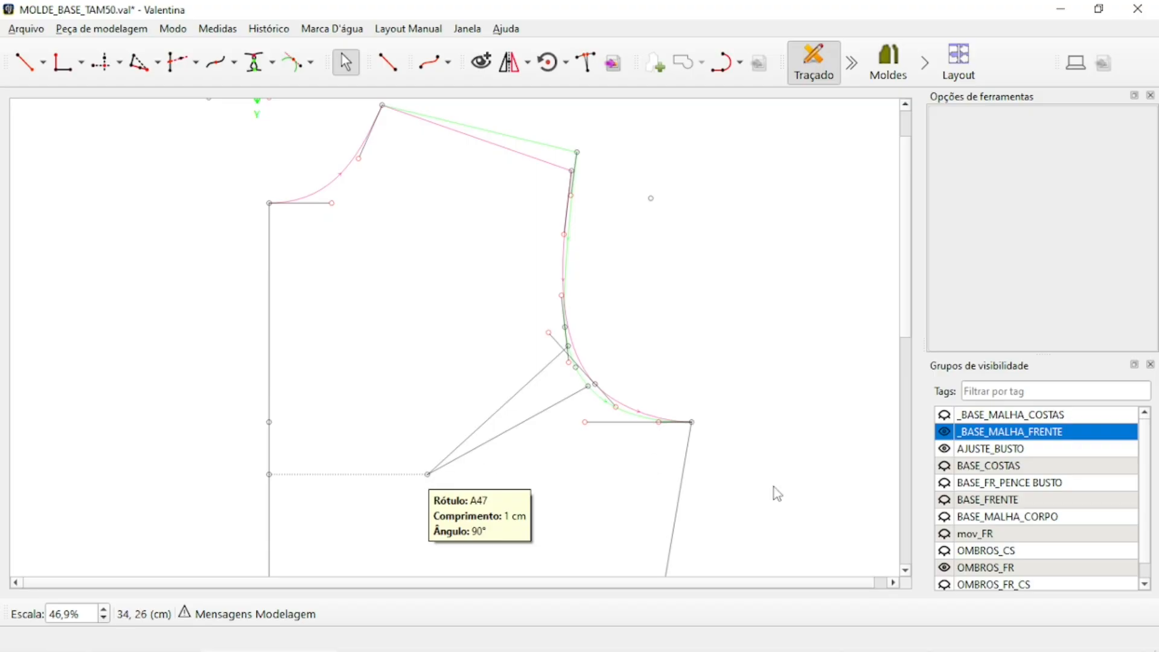
Hide the _BASE_MALHA_FRENTE and AJUSTE_BUSTO visibility groups and toggle the visibility of OMBROS_FR
{"action": "left_click", "coordinate": [945, 433]}
{"action": "left_click", "coordinate": [945, 449]}
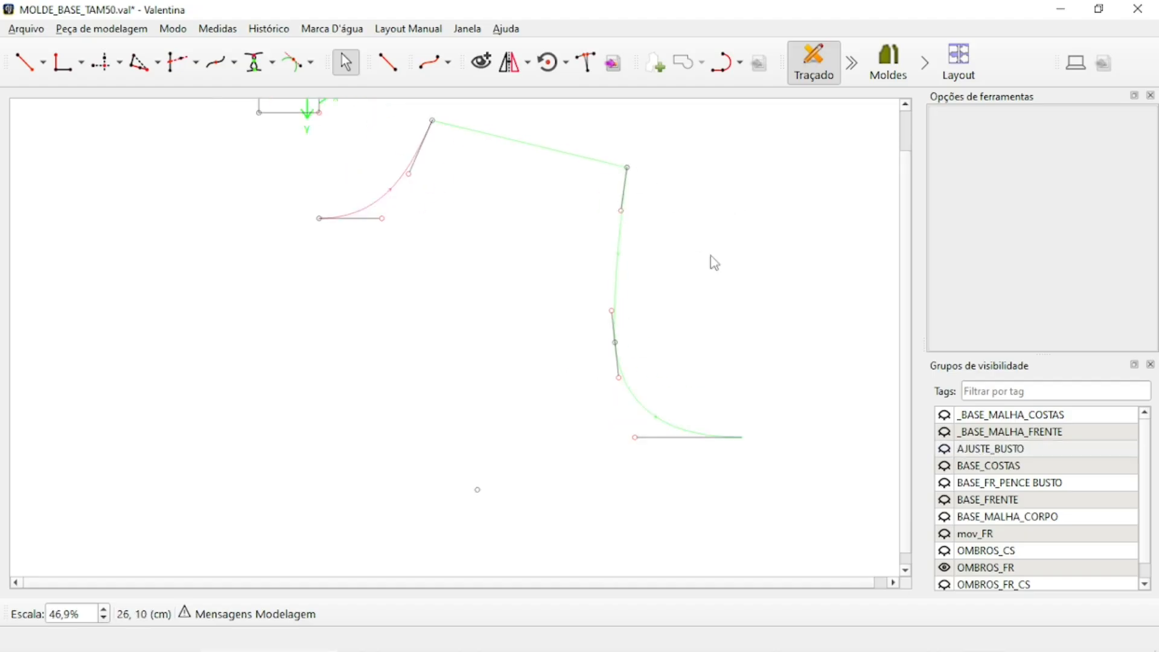
{"action": "left_click", "coordinate": [945, 568]}
{"action": "left_click", "coordinate": [945, 568]}
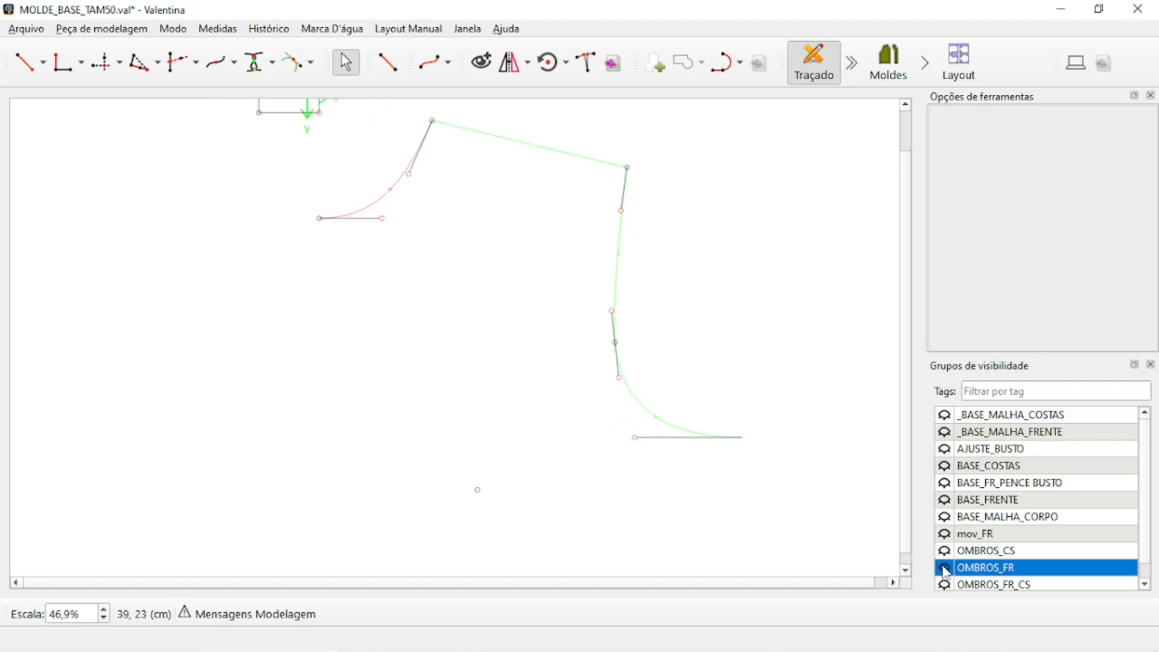
Use Segmentar caminho curvo to place a dividing point on the lower part of the front armhole curve
{"action": "scroll", "coordinate": [451, 265], "scroll_direction": "down", "scroll_amount": 1, "text": "ctrl"}
{"action": "scroll", "coordinate": [619, 217], "scroll_direction": "up", "scroll_amount": 1, "text": "ctrl"}
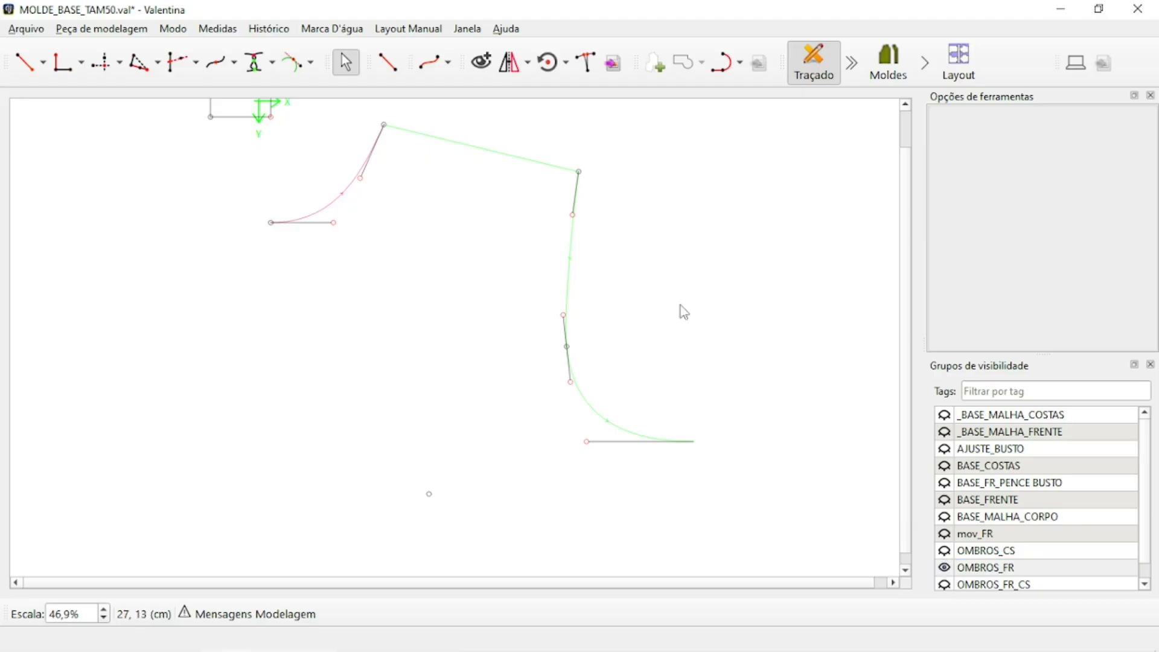
{"action": "scroll", "coordinate": [611, 438], "scroll_direction": "up", "scroll_amount": 1, "text": "ctrl"}
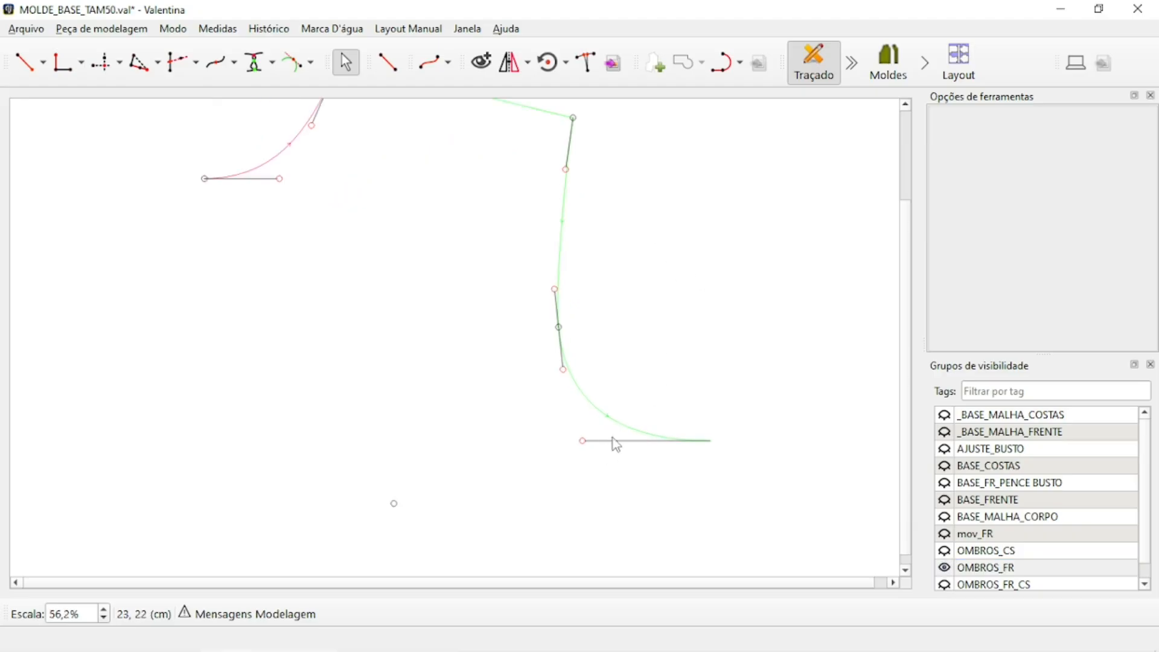
{"action": "left_click", "coordinate": [234, 66]}
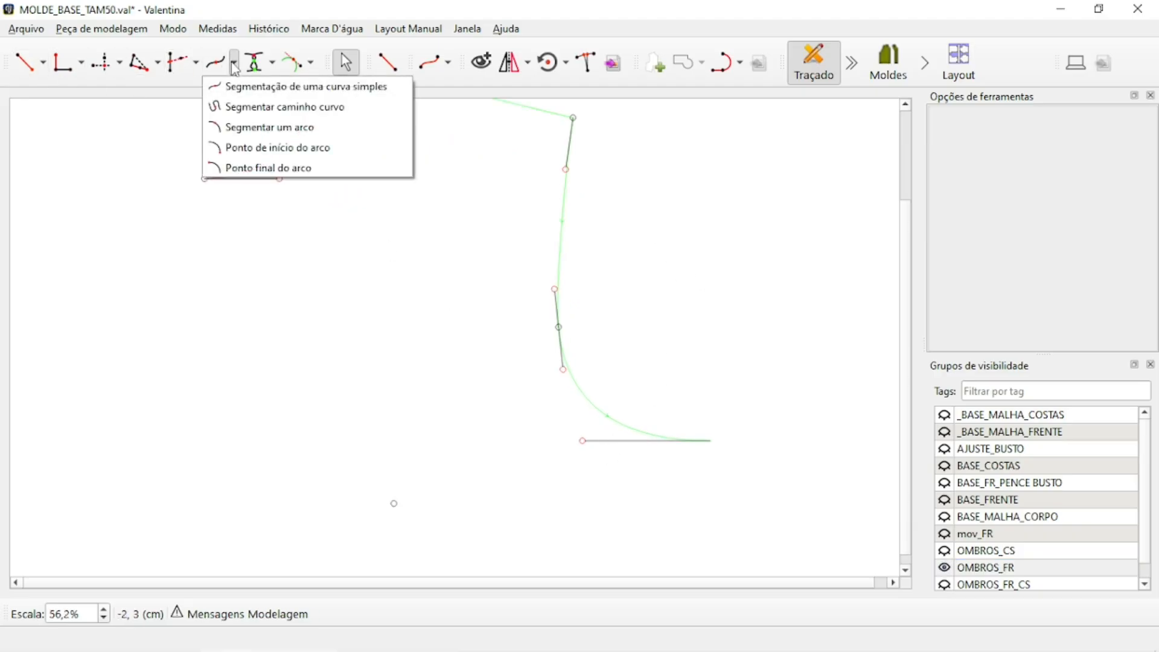
{"action": "left_click", "coordinate": [277, 108]}
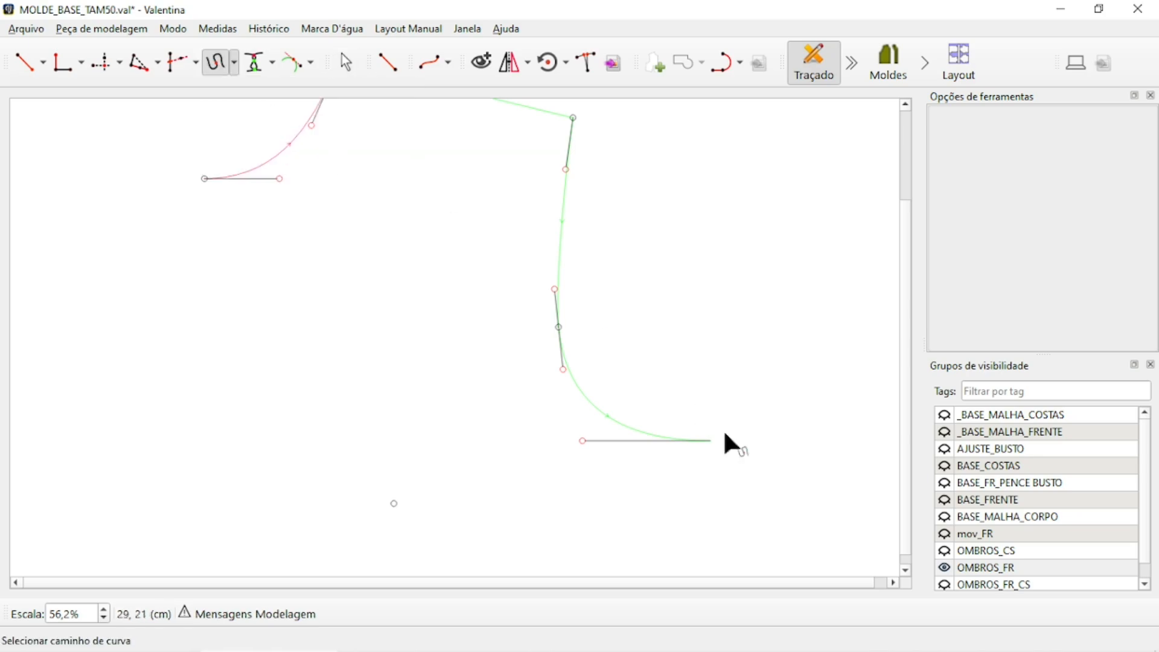
{"action": "left_click", "coordinate": [606, 411]}
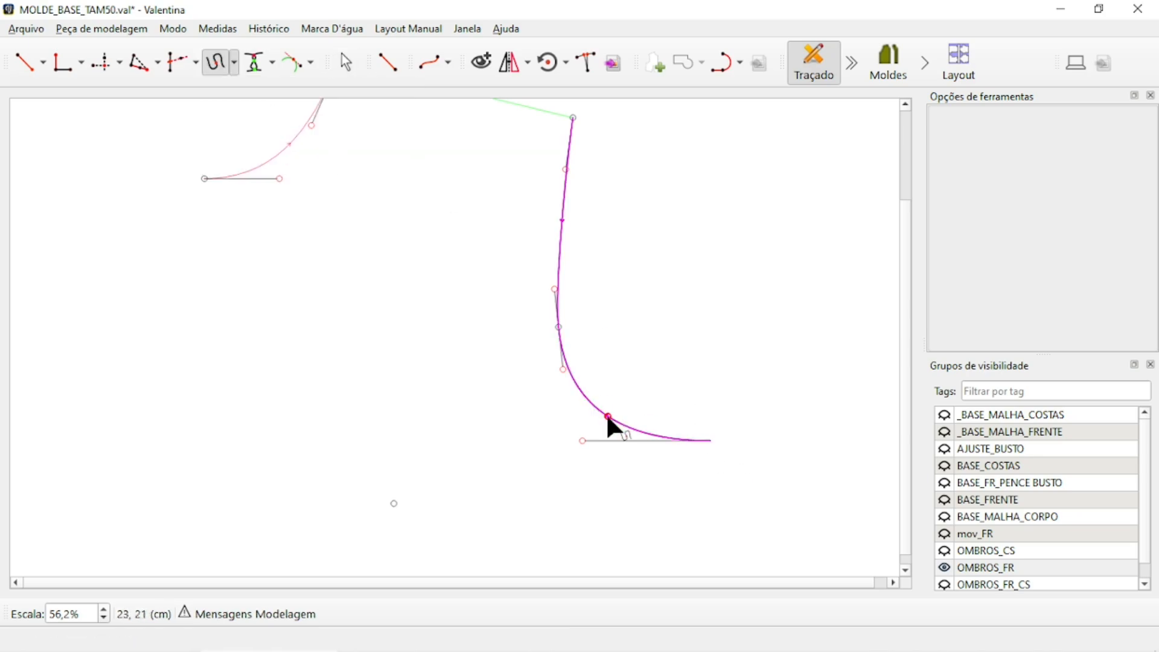
{"action": "left_click", "coordinate": [540, 408]}
{"action": "left_click_drag", "start_coordinate": [569, 161], "coordinate": [912, 38]}
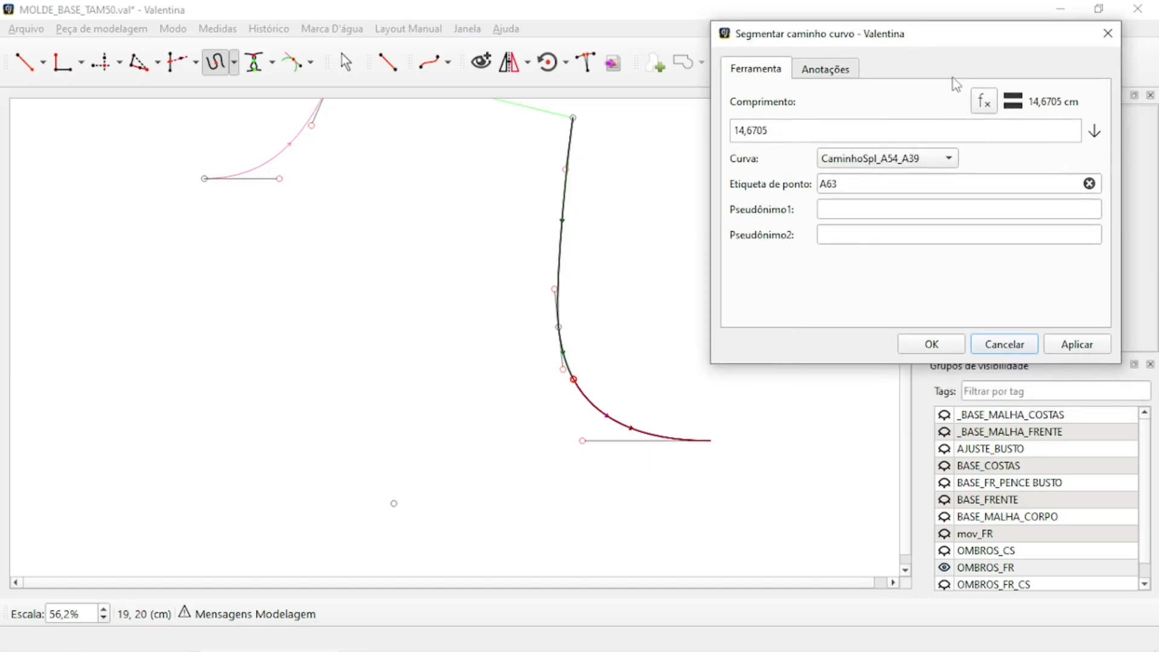
Set the dividing point's length formula to ComprimentoAtual-9 and create the point on the armhole curve
{"action": "left_click", "coordinate": [985, 102]}
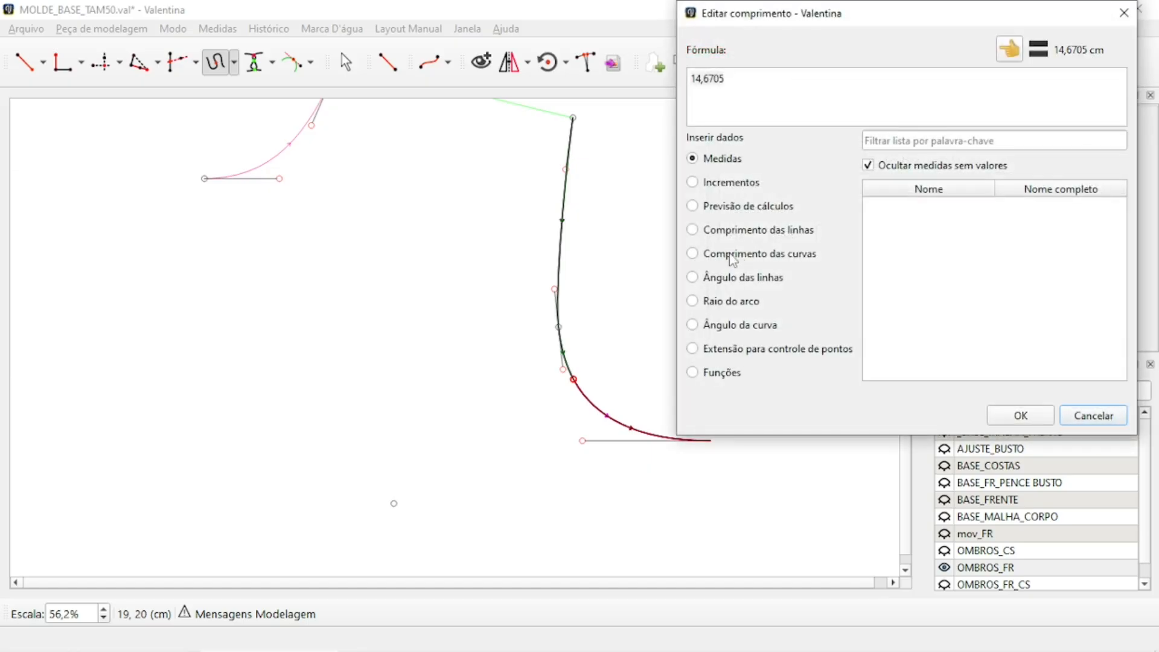
{"action": "left_click", "coordinate": [733, 255]}
{"action": "scroll", "coordinate": [933, 298], "scroll_direction": "down", "scroll_amount": 2}
{"action": "scroll", "coordinate": [933, 298], "scroll_direction": "down", "scroll_amount": 6}
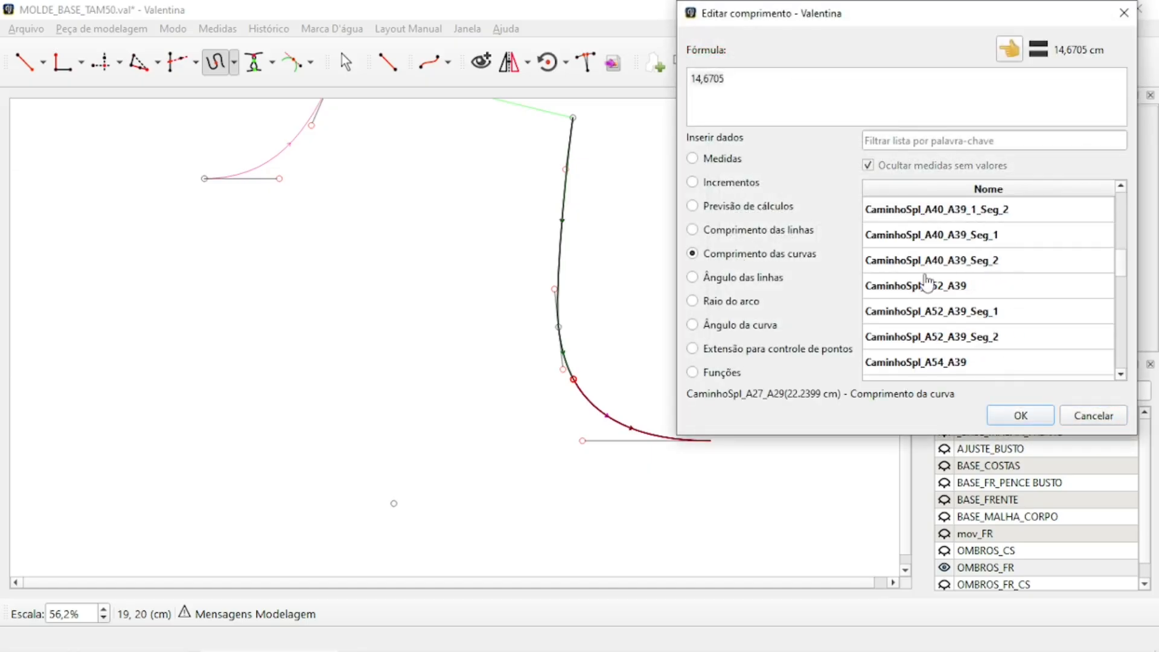
{"action": "left_click", "coordinate": [919, 234]}
{"action": "double_click", "coordinate": [919, 234]}
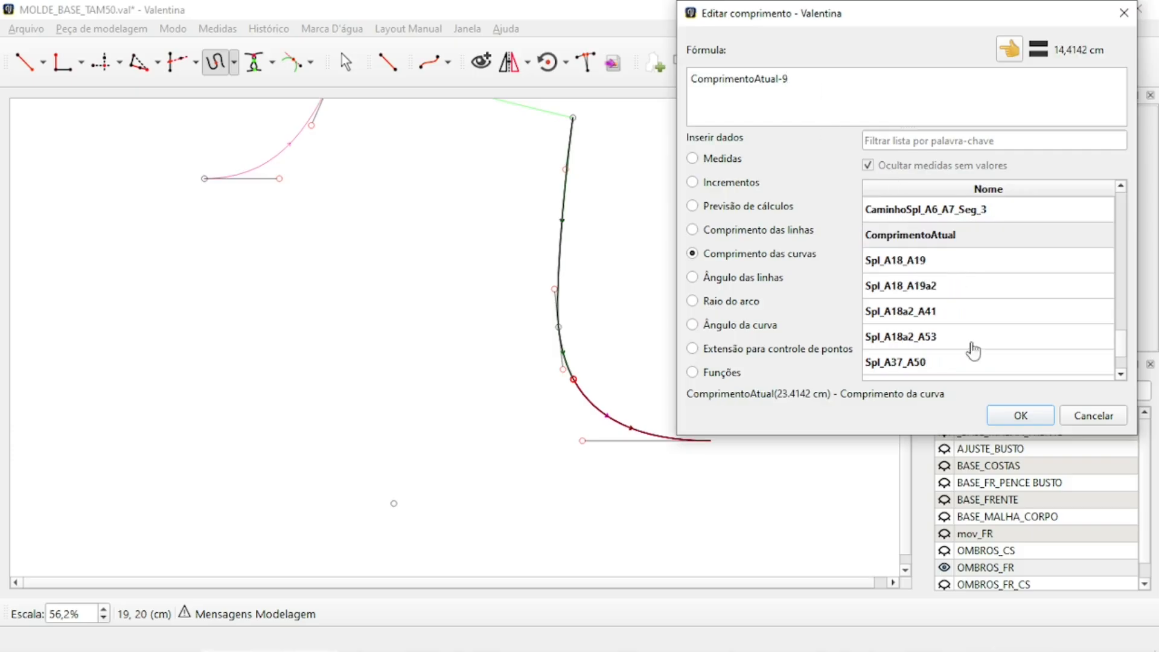
{"action": "left_click", "coordinate": [1020, 415]}
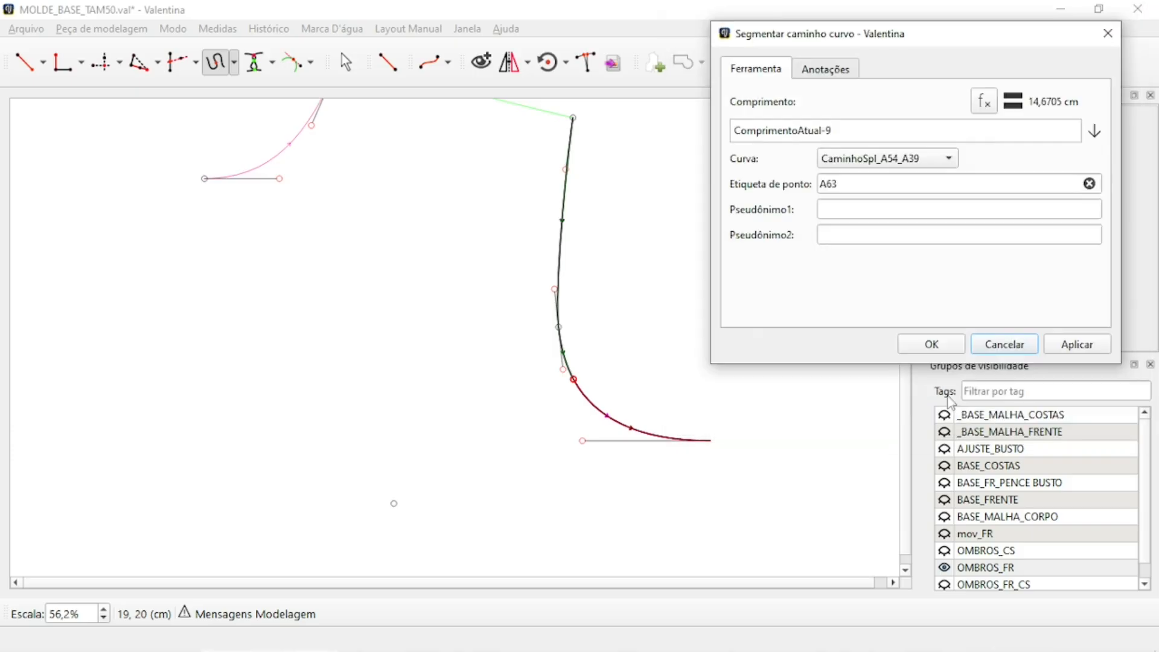
{"action": "left_click", "coordinate": [945, 342]}
Show the point labels in the drawing and get ready to segment the curve path again
{"action": "scroll", "coordinate": [663, 258], "scroll_direction": "up", "scroll_amount": 1}
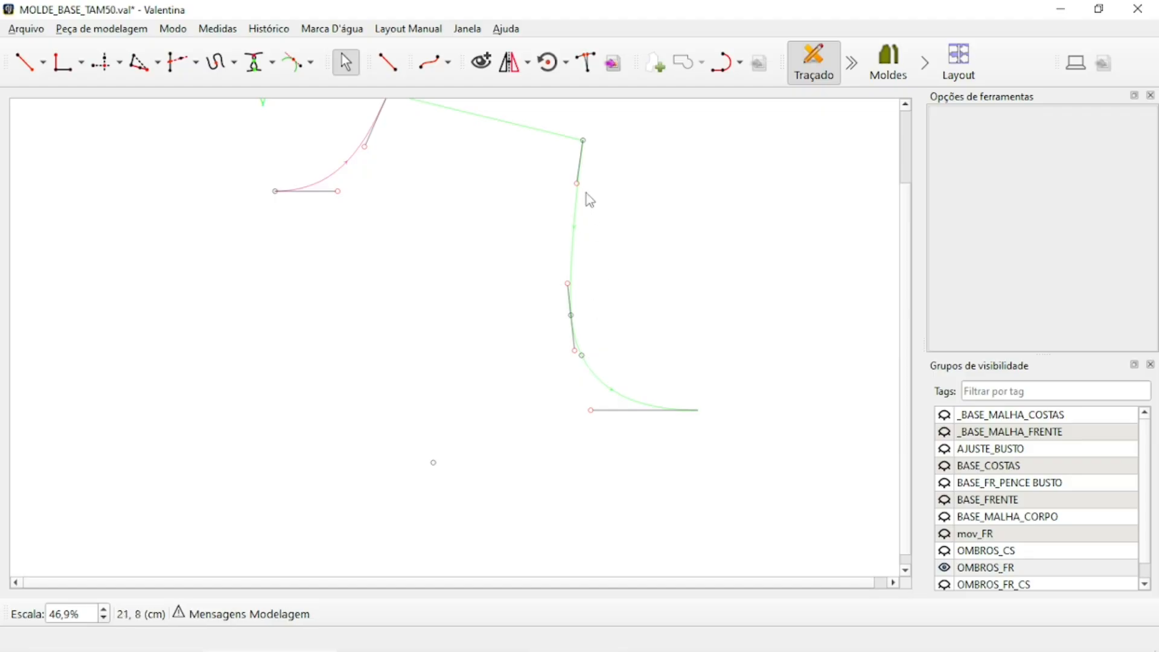
{"action": "left_click", "coordinate": [216, 62]}
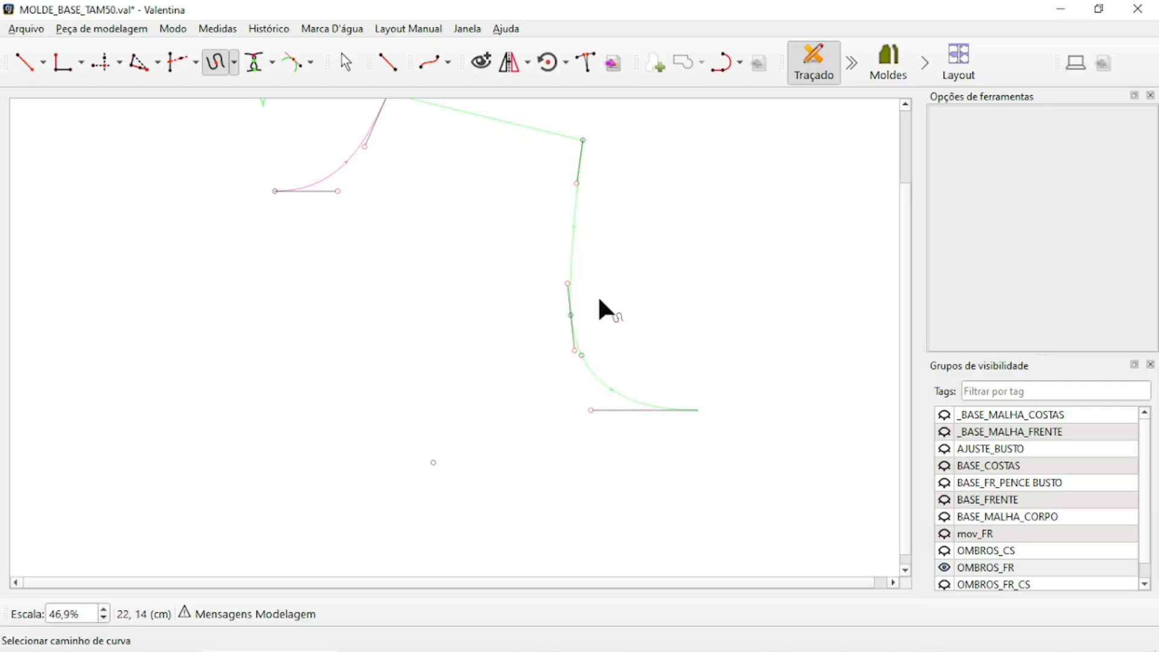
{"action": "left_click", "coordinate": [124, 29]}
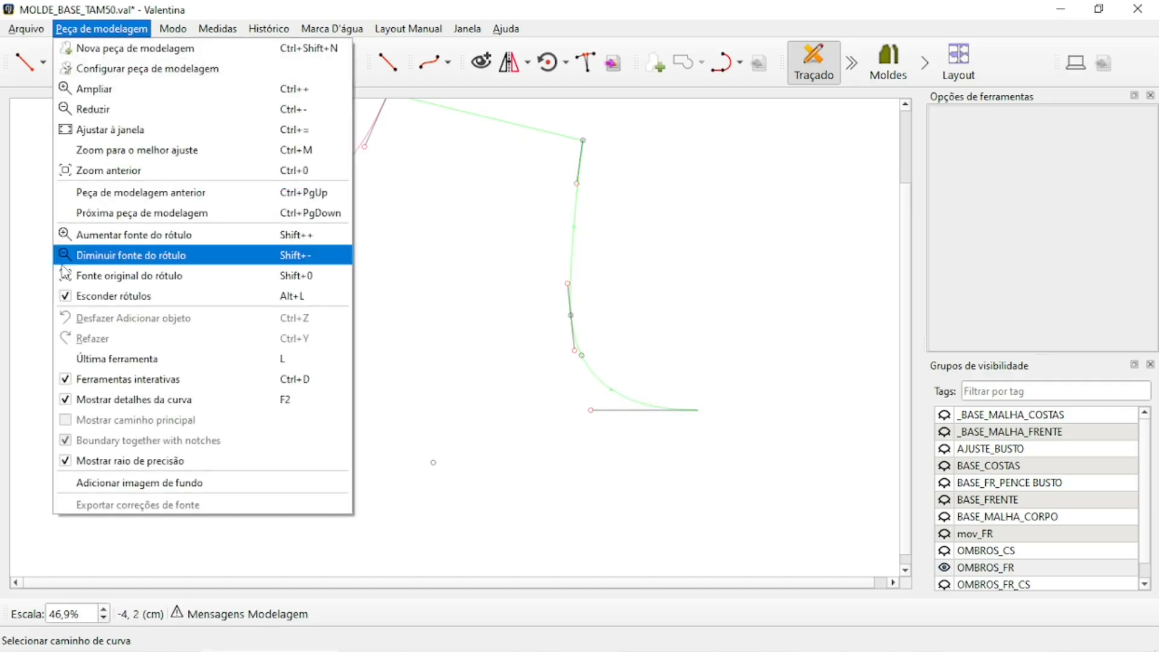
{"action": "left_click", "coordinate": [114, 296]}
{"action": "scroll", "coordinate": [595, 252], "scroll_direction": "down", "scroll_amount": 2}
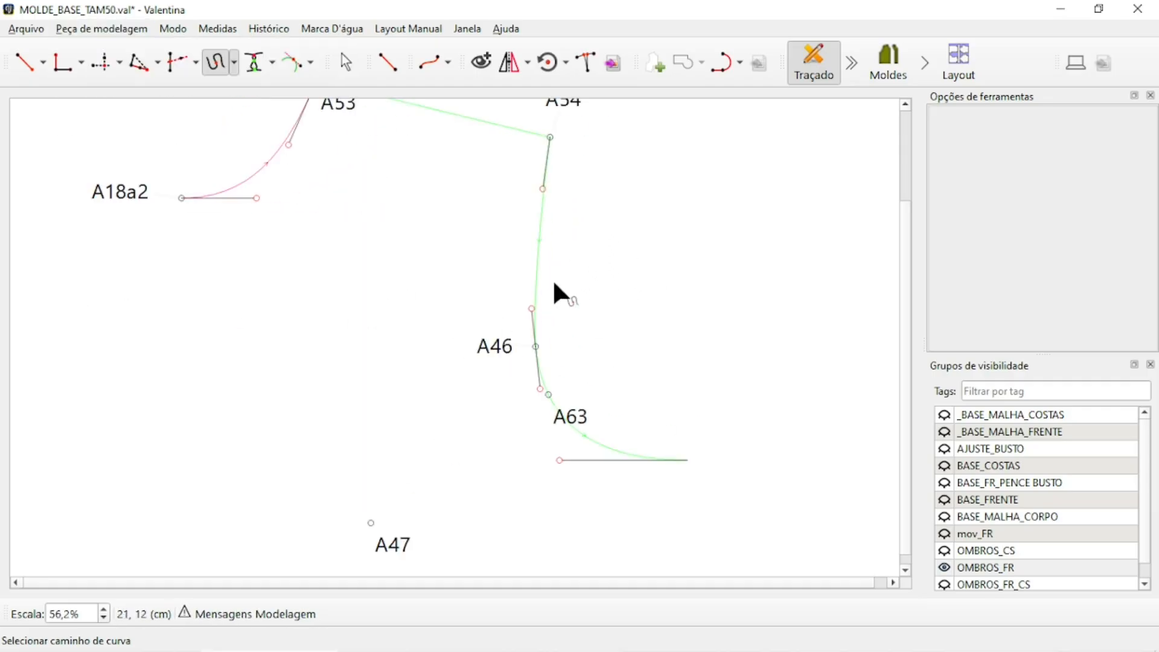
{"action": "scroll", "coordinate": [559, 292], "scroll_direction": "up", "scroll_amount": 1}
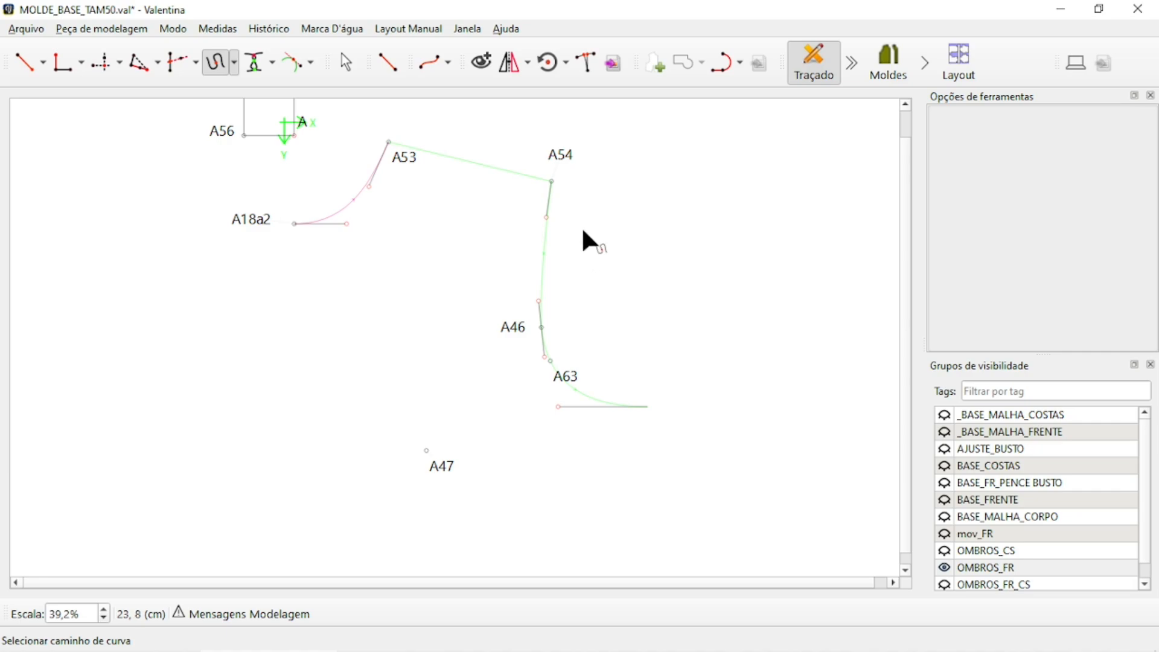
Place a second dividing point on the armhole curve CaminhoSpl_A54_A39, above point A63, and open its length formula
{"action": "left_click", "coordinate": [542, 250]}
{"action": "left_click", "coordinate": [547, 337]}
{"action": "mouse_move", "coordinate": [606, 162]}
{"action": "left_mouse_down"}
{"action": "mouse_move", "coordinate": [1041, 91]}
{"action": "mouse_move", "coordinate": [884, 61]}
{"action": "left_mouse_up"}
{"action": "left_click", "coordinate": [919, 123]}
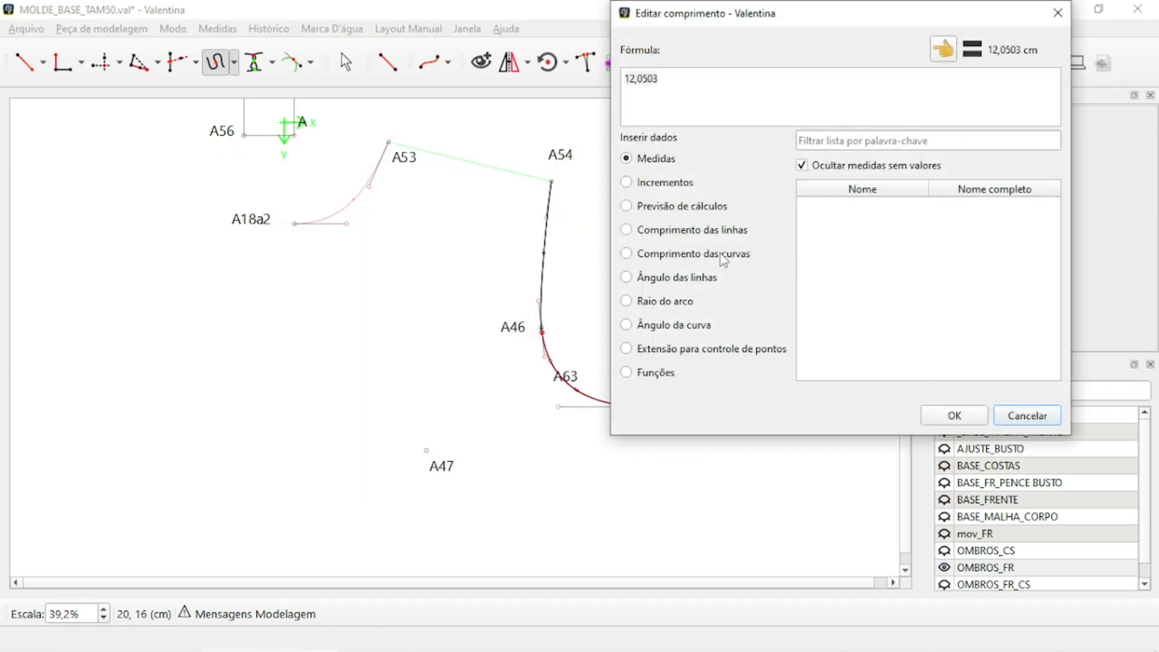
Set the second dividing point's length formula to CaminhoSpl_A54_A63-1,5 and create the point
{"action": "left_click", "coordinate": [712, 255]}
{"action": "left_click", "coordinate": [820, 140]}
{"action": "type", "text": "54"}
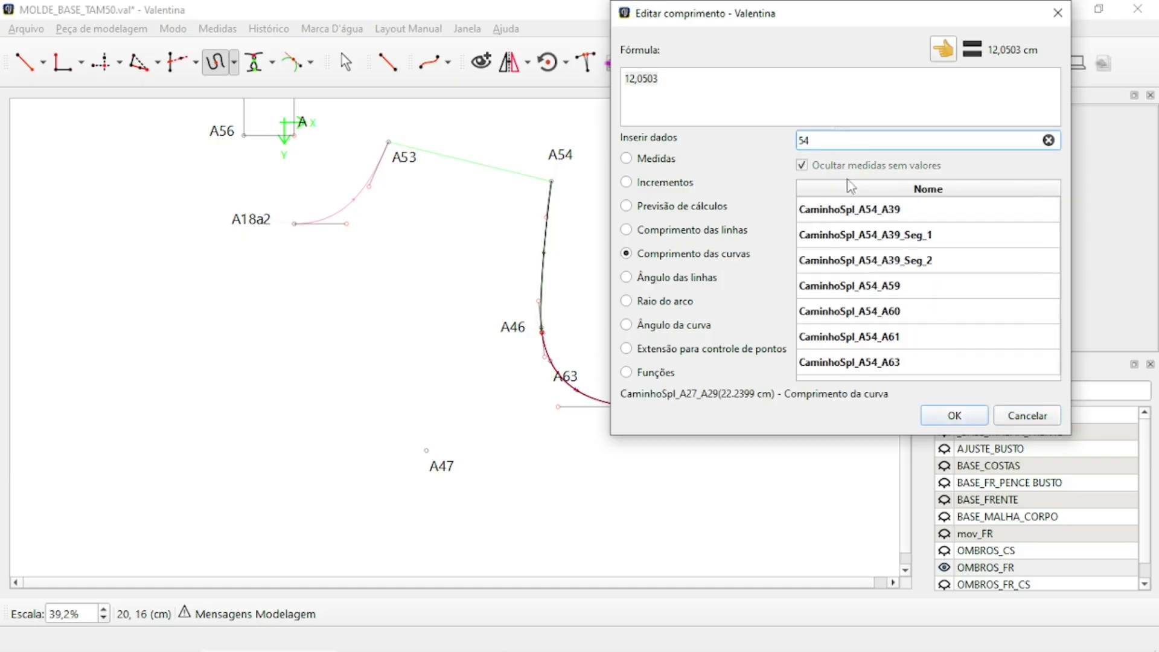
{"action": "double_click", "coordinate": [880, 363]}
{"action": "left_click", "coordinate": [761, 93]}
{"action": "type", "text": "-"}
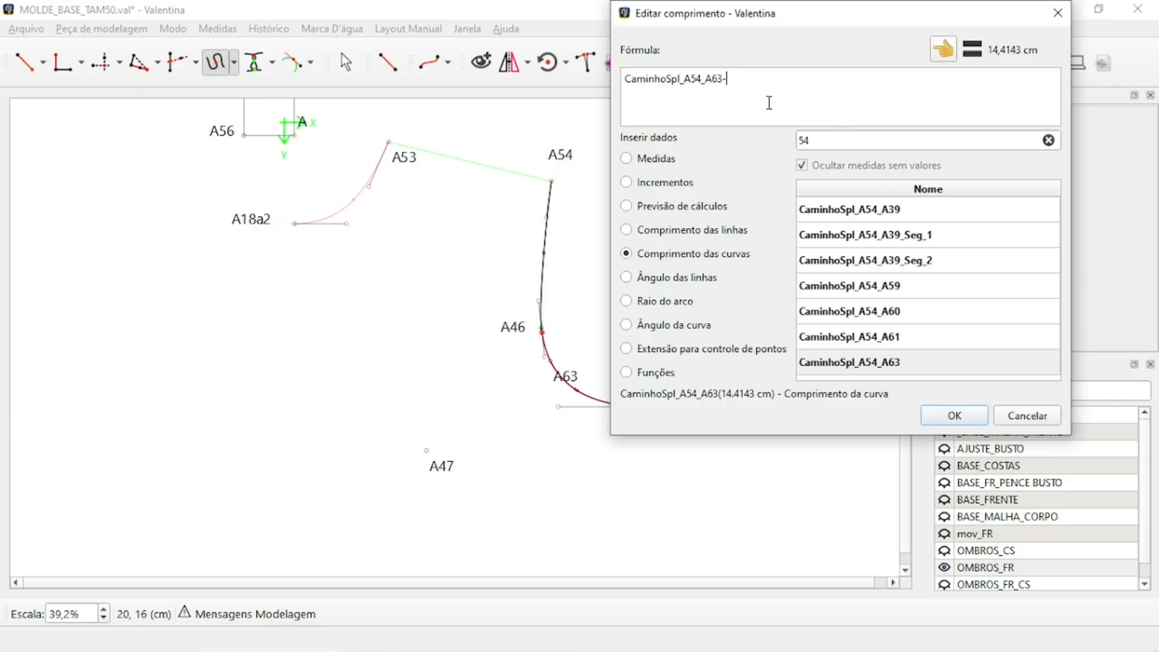
{"action": "type", "text": "1,5"}
{"action": "left_click", "coordinate": [955, 416]}
{"action": "left_click", "coordinate": [859, 357]}
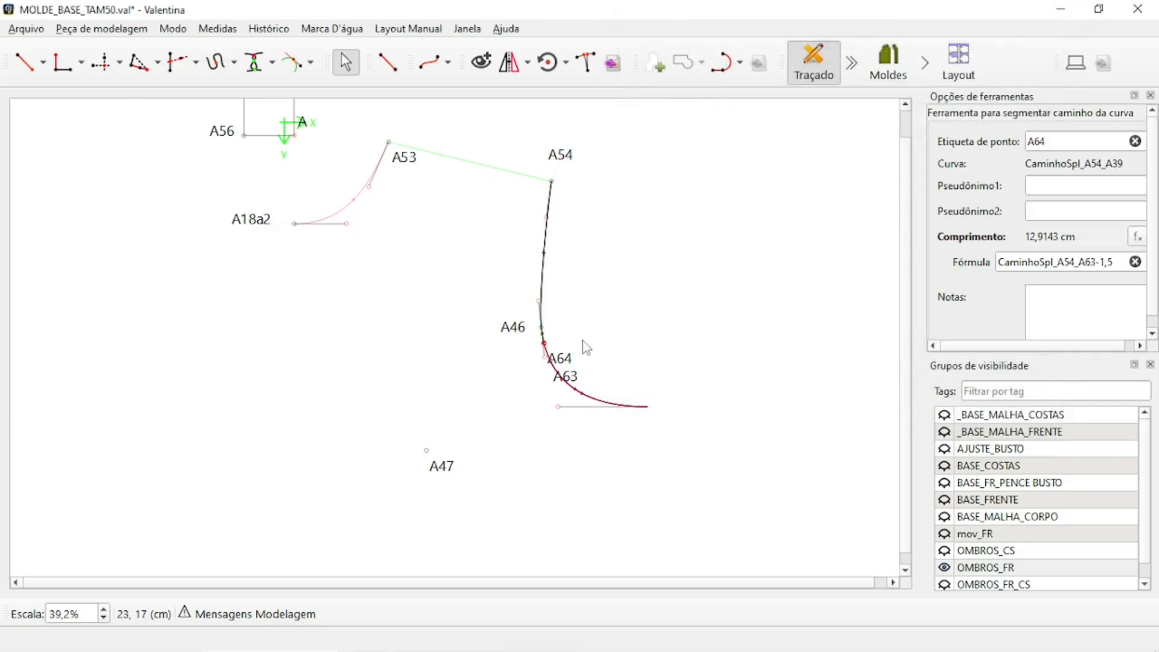
Reposition the A63 label beside its point and show the BASE_MALHA_CORPO visibility group
{"action": "left_click", "coordinate": [571, 369]}
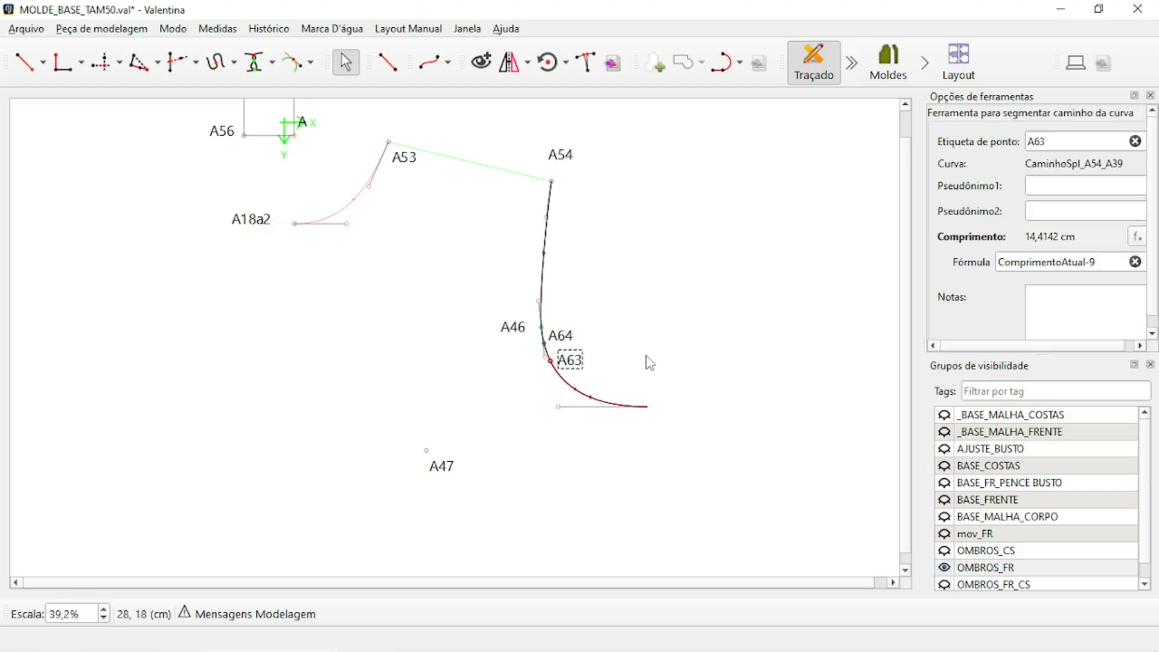
{"action": "left_click", "coordinate": [661, 314]}
{"action": "scroll", "coordinate": [598, 314], "scroll_direction": "down", "scroll_amount": 2}
{"action": "scroll", "coordinate": [555, 372], "scroll_direction": "up", "scroll_amount": 2}
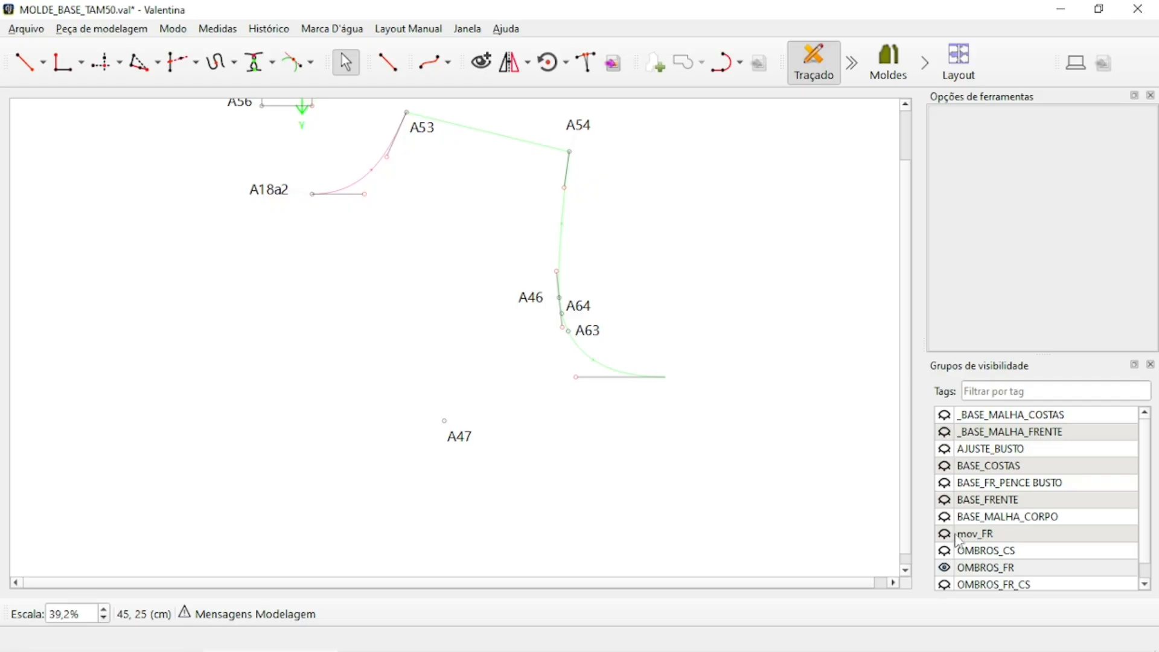
{"action": "left_click", "coordinate": [944, 517]}
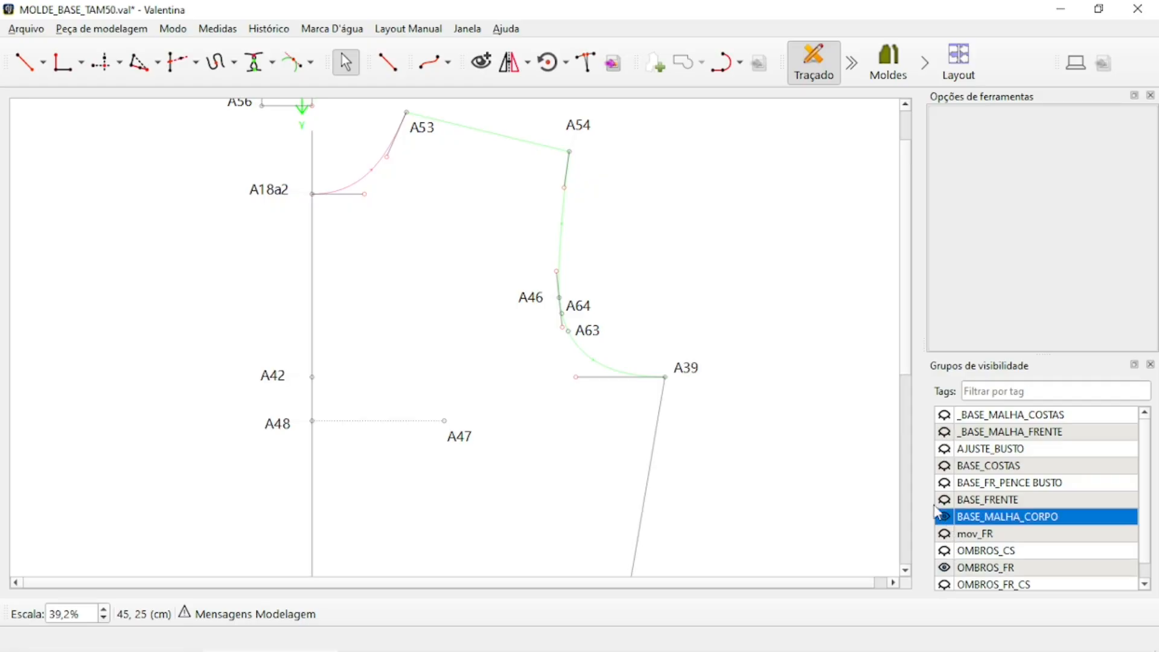
Try a third dividing point on the armhole curve between A63 and A39, with CaminhoSpl_A63_A39 as its length
{"action": "left_click", "coordinate": [215, 62]}
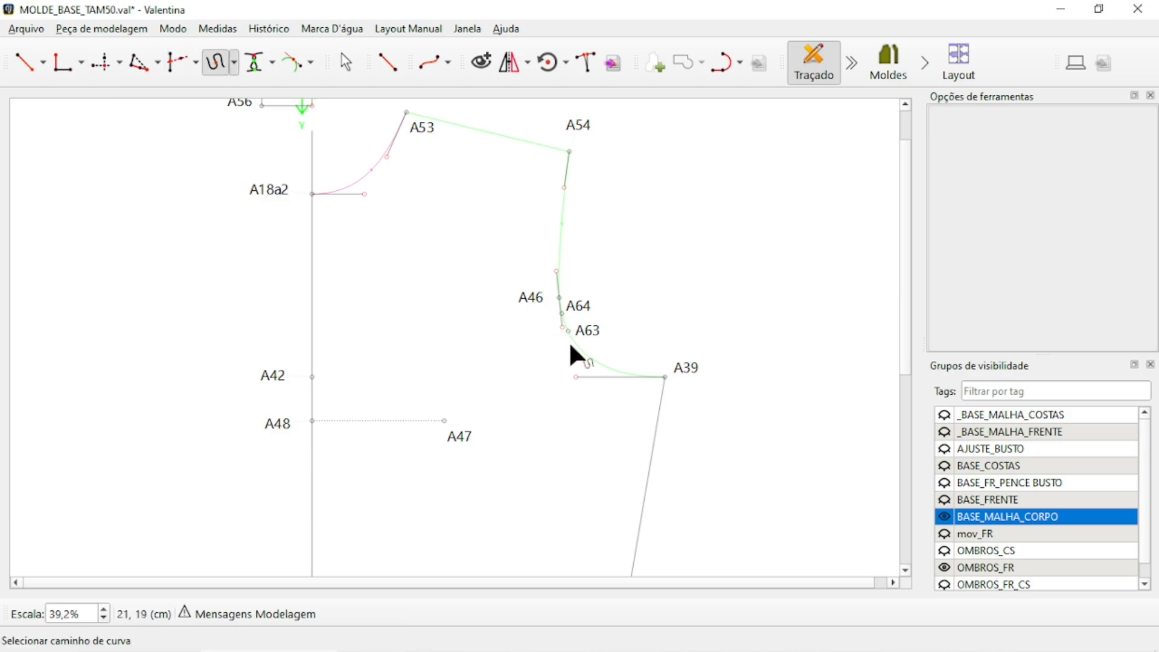
{"action": "left_click", "coordinate": [590, 356]}
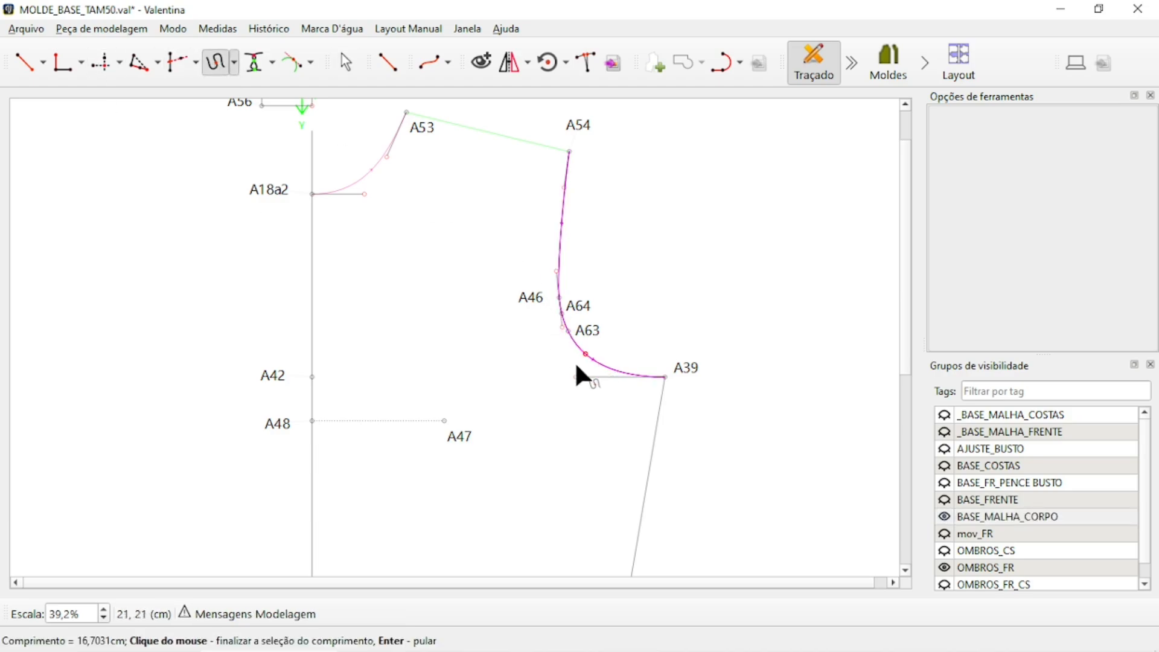
{"action": "left_click", "coordinate": [575, 361]}
{"action": "left_click_drag", "start_coordinate": [586, 168], "coordinate": [863, 18]}
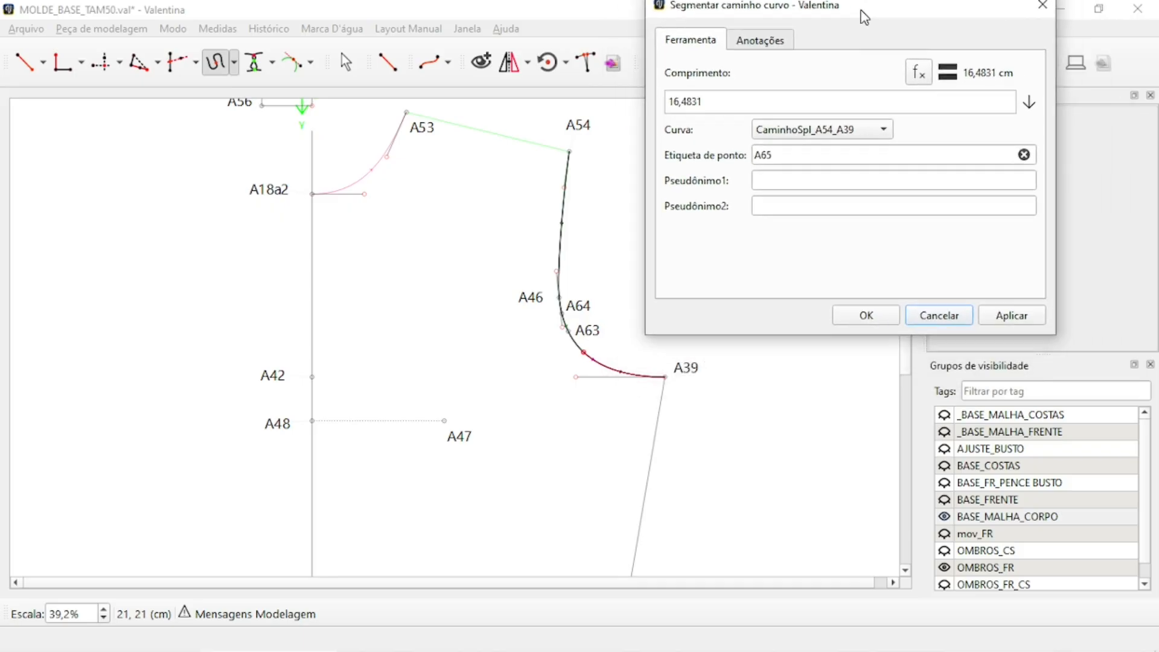
{"action": "left_click", "coordinate": [918, 81]}
{"action": "left_click", "coordinate": [705, 253]}
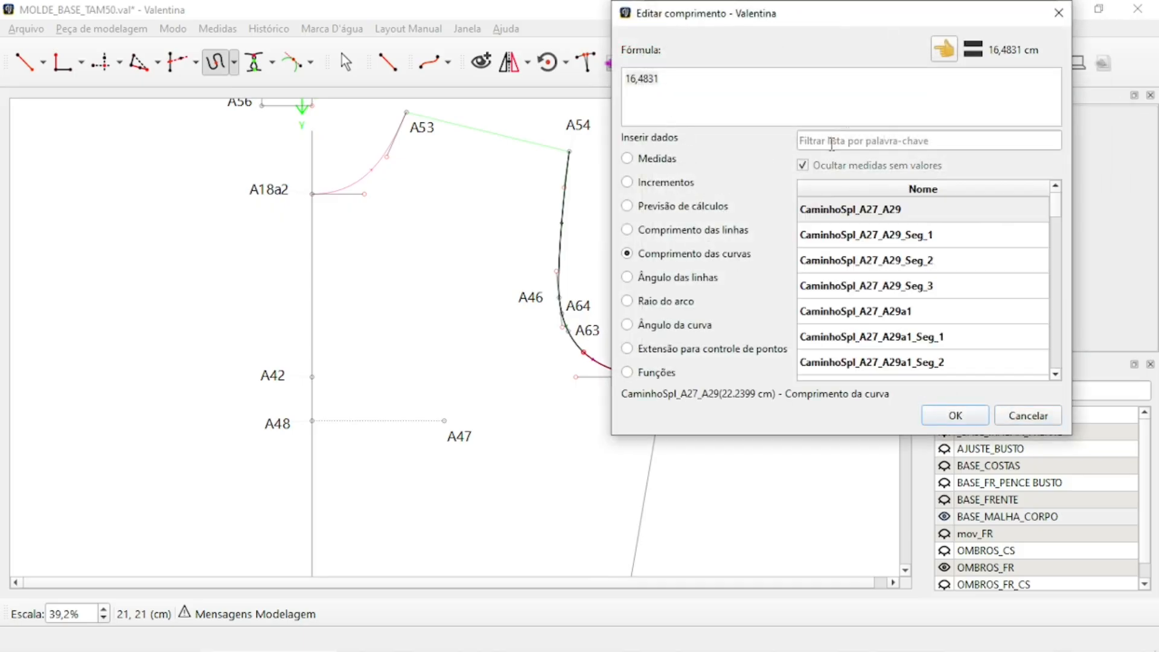
{"action": "type", "text": "63"}
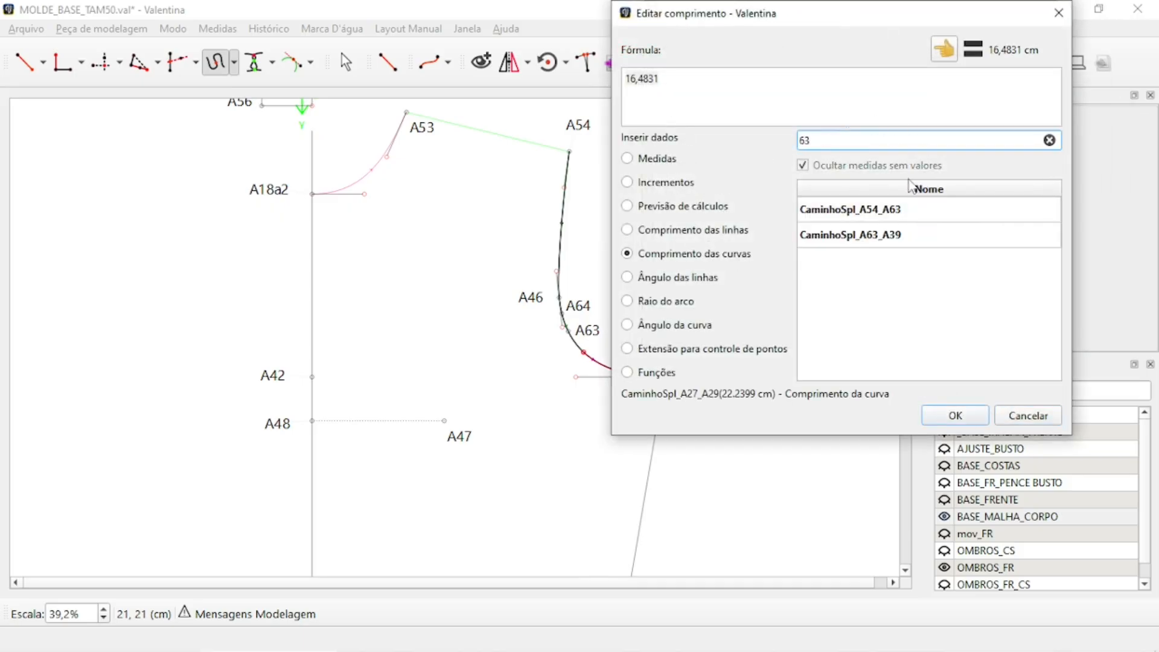
{"action": "double_click", "coordinate": [893, 235]}
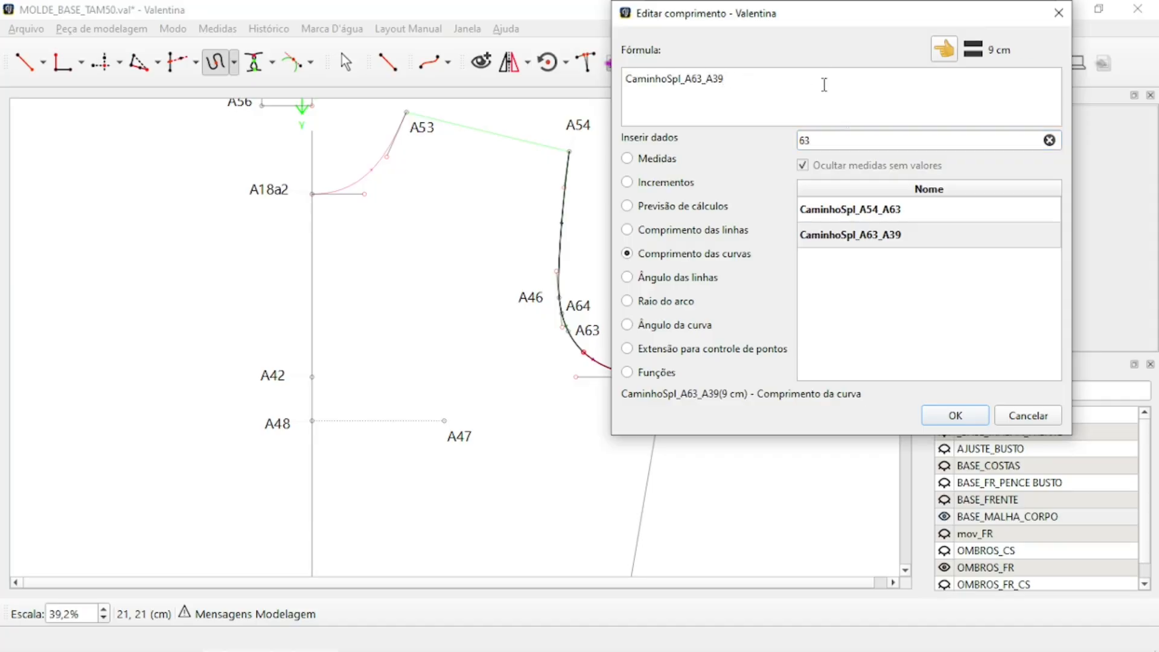
Replace the third dividing point's length formula with 1,5, create the point and undo it
{"action": "key", "text": "BackSpace"}
{"action": "key", "text": "BackSpace"}
{"action": "key", "text": "BackSpace"}
{"action": "key", "text": "BackSpace"}
{"action": "key", "text": "BackSpace"}
{"action": "key", "text": "BackSpace"}
{"action": "key", "text": "BackSpace"}
{"action": "key", "text": "BackSpace"}
{"action": "key", "text": "BackSpace"}
{"action": "key", "text": "BackSpace"}
{"action": "key", "text": "BackSpace"}
{"action": "key", "text": "BackSpace"}
{"action": "key", "text": "BackSpace"}
{"action": "key", "text": "BackSpace"}
{"action": "key", "text": "BackSpace"}
{"action": "key", "text": "BackSpace"}
{"action": "key", "text": "BackSpace"}
{"action": "key", "text": "BackSpace"}
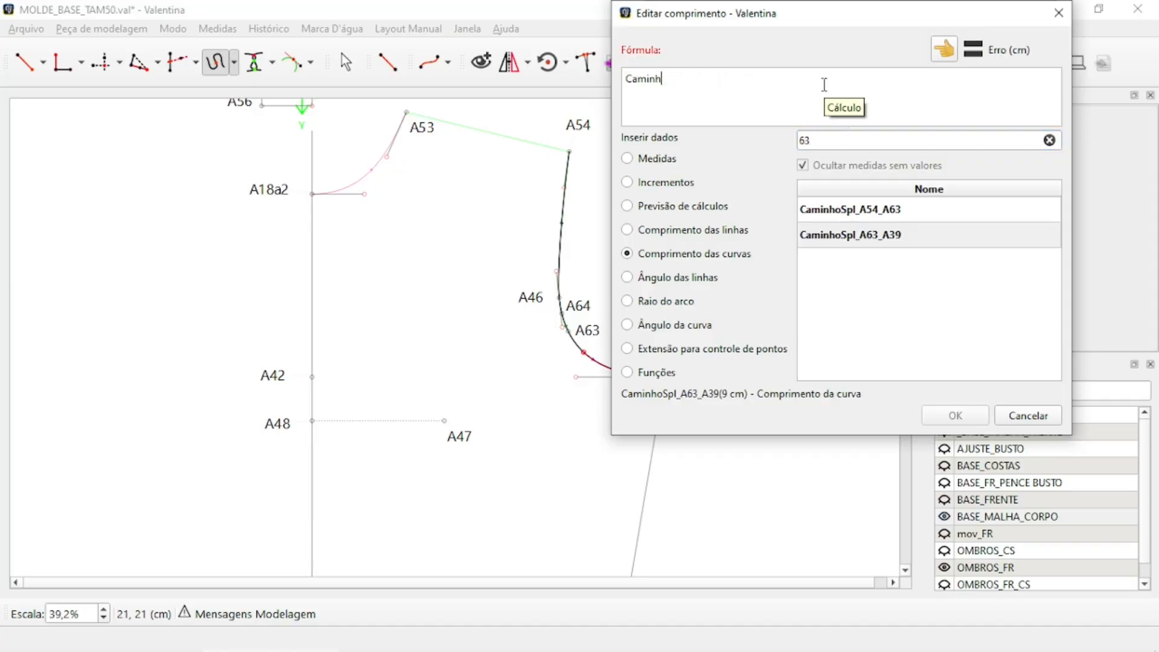
{"action": "type", "text": "1,5"}
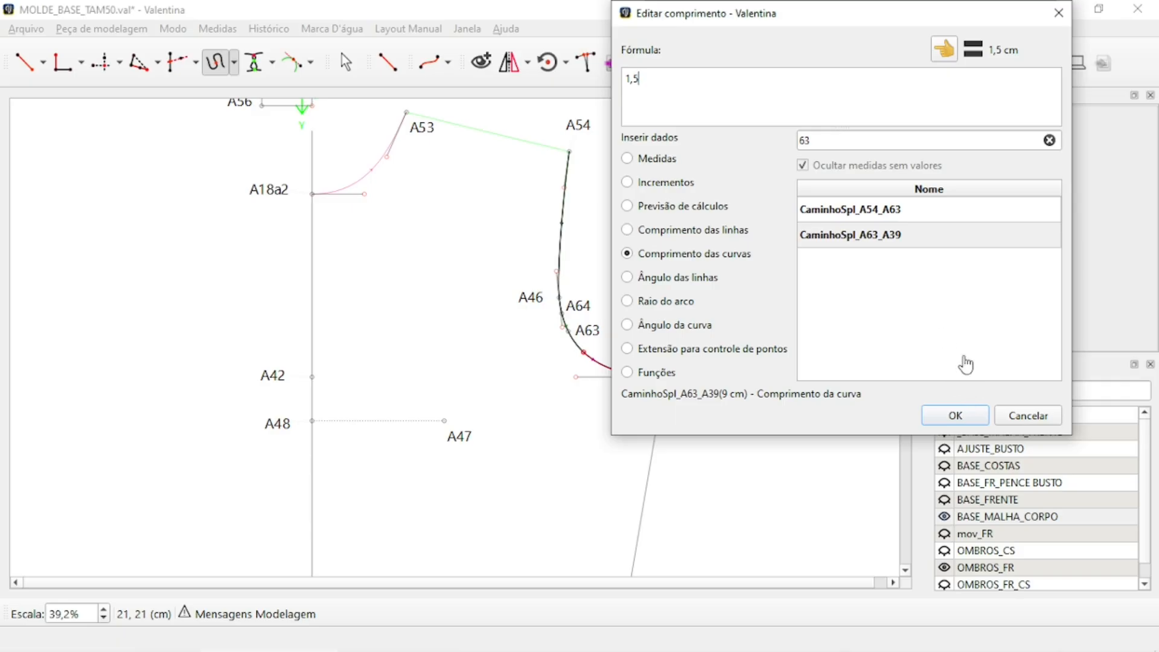
{"action": "left_click", "coordinate": [966, 415]}
{"action": "left_click", "coordinate": [870, 326]}
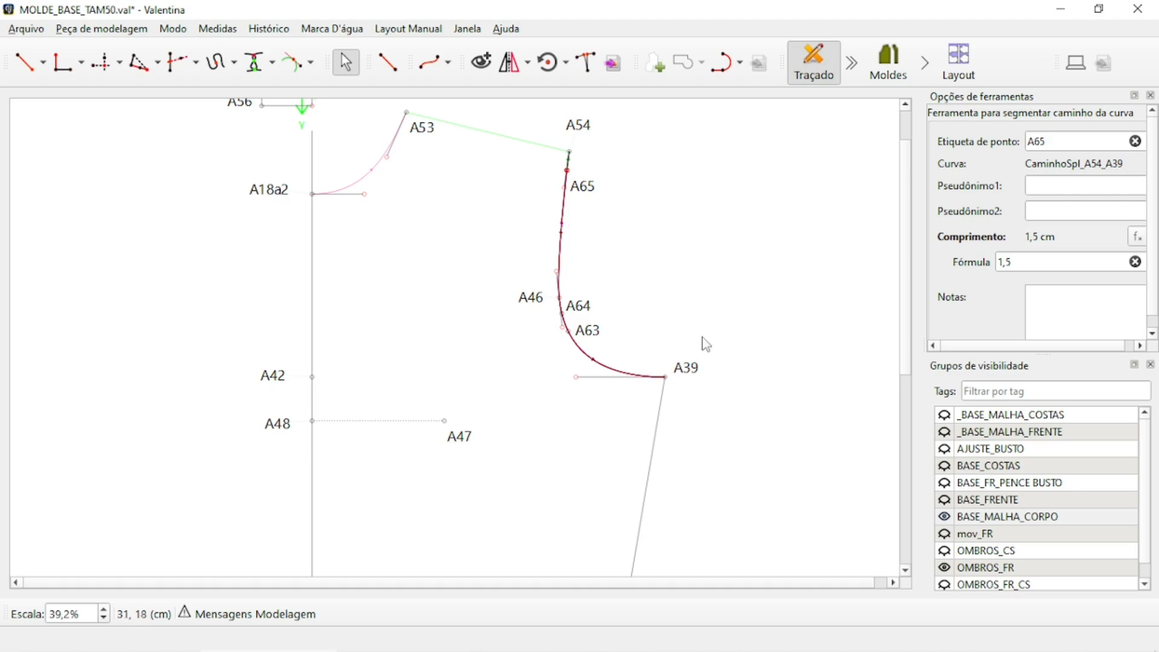
{"action": "key", "text": "ctrl+z"}
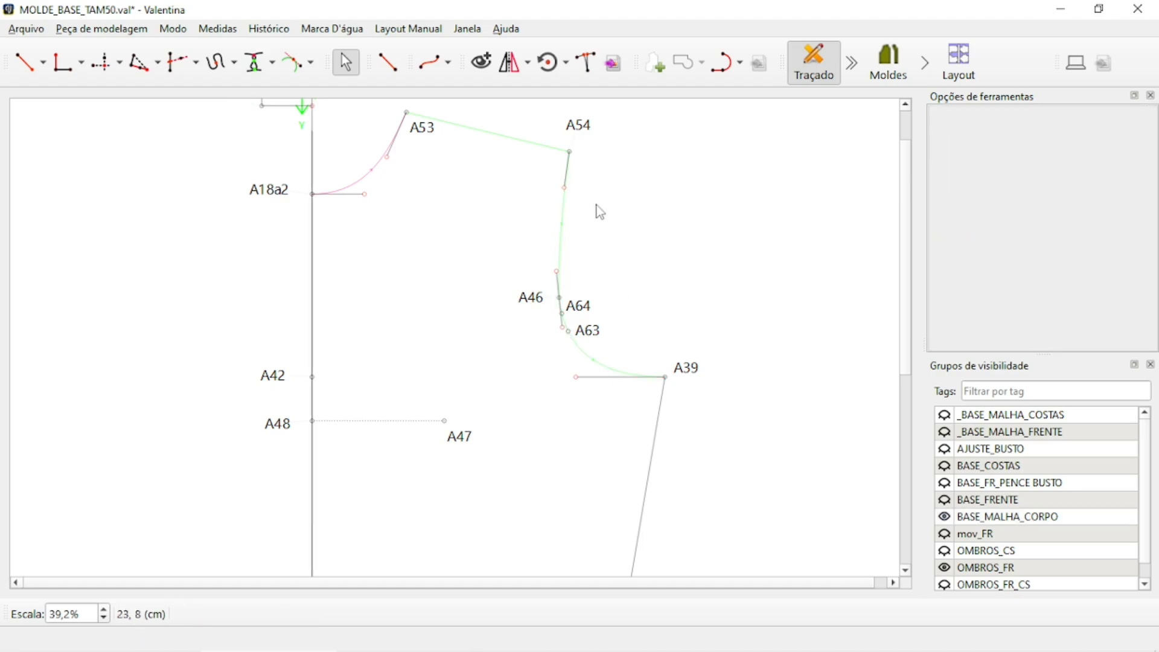
Try a third dividing point on the A54–A39 armhole curve, with CaminhoSpl_A54_A39 as the start of its length formula
{"action": "left_click", "coordinate": [215, 62]}
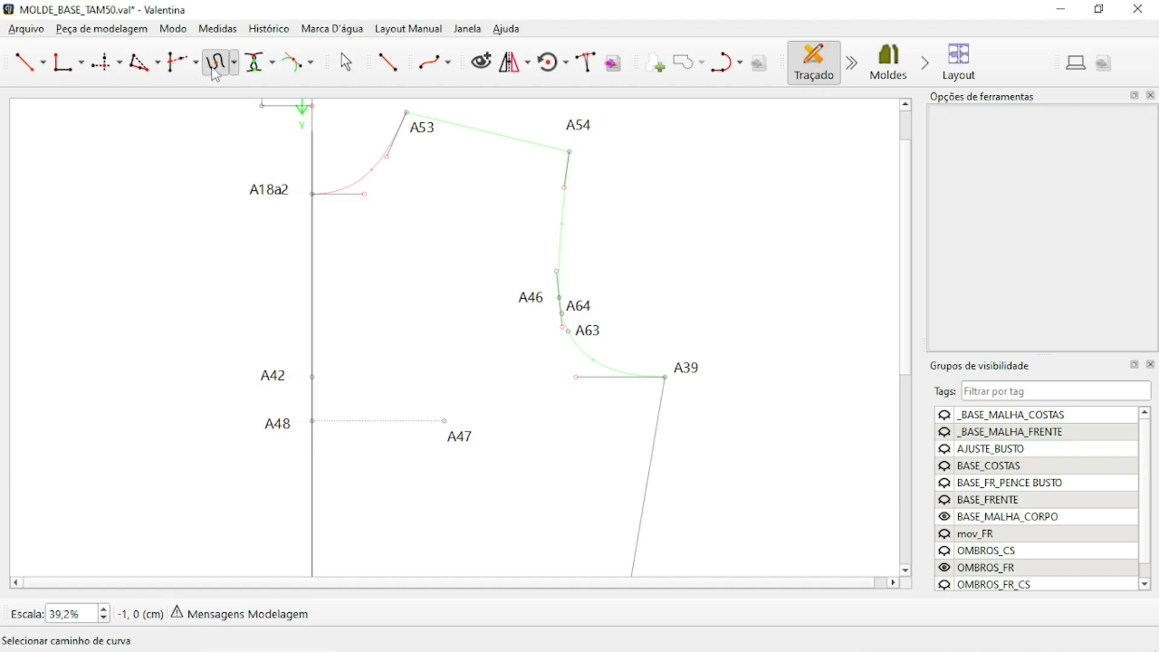
{"action": "left_click", "coordinate": [593, 360]}
{"action": "left_click", "coordinate": [565, 361]}
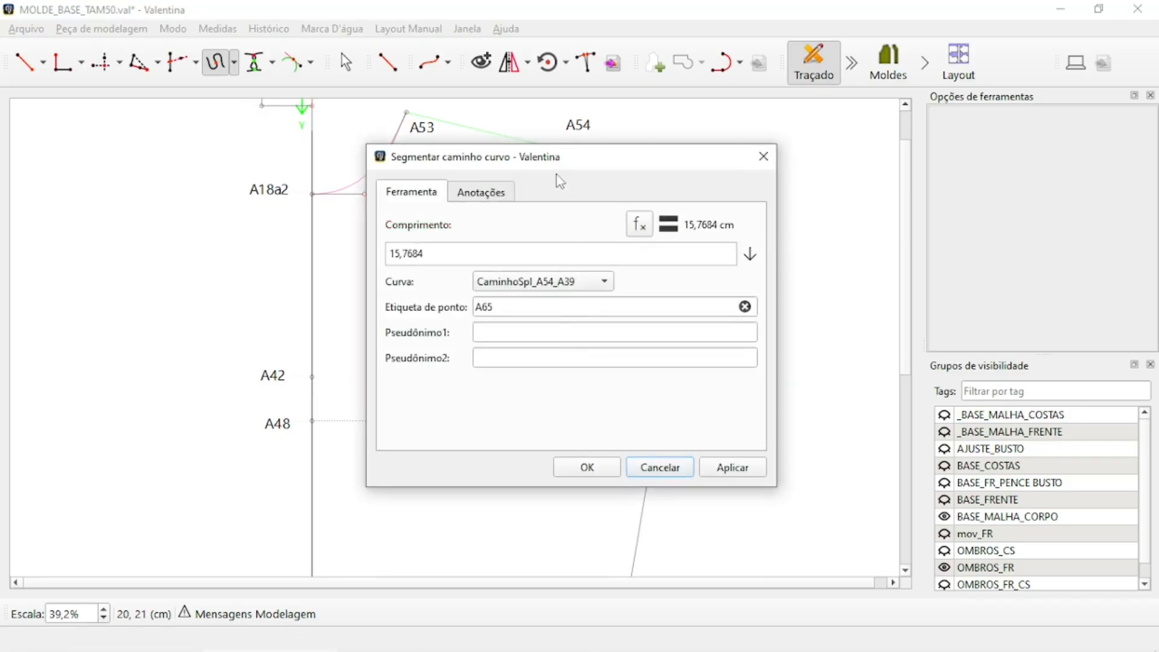
{"action": "left_click_drag", "start_coordinate": [562, 166], "coordinate": [883, 46]}
{"action": "left_click", "coordinate": [957, 107]}
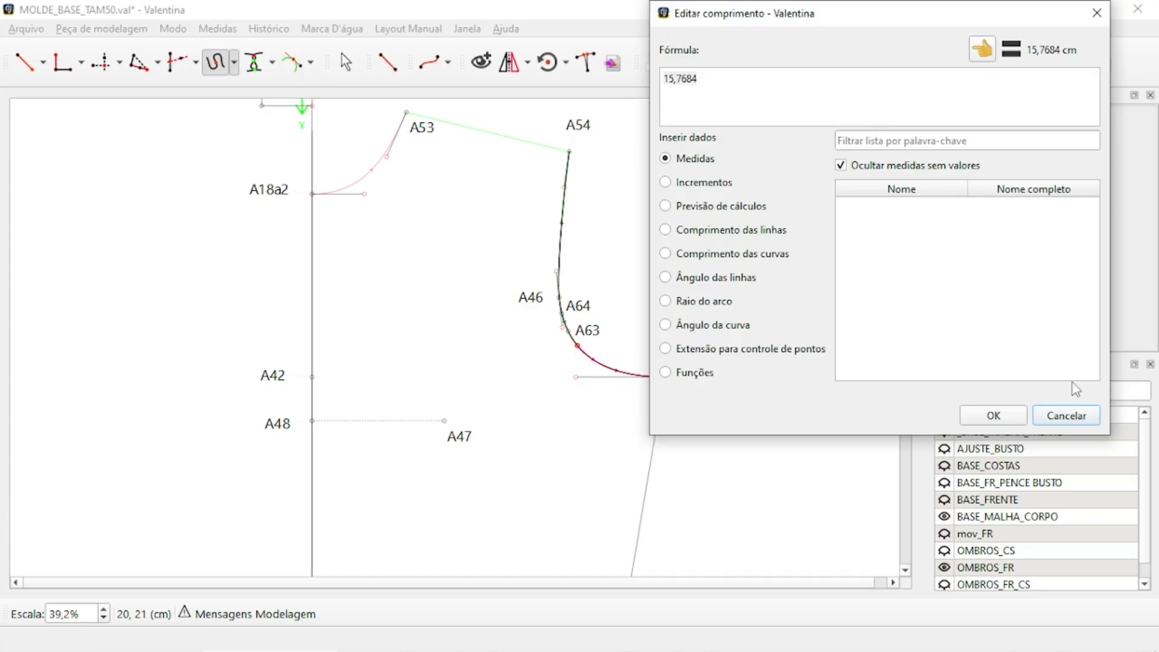
{"action": "left_click", "coordinate": [724, 257]}
{"action": "left_click", "coordinate": [875, 141]}
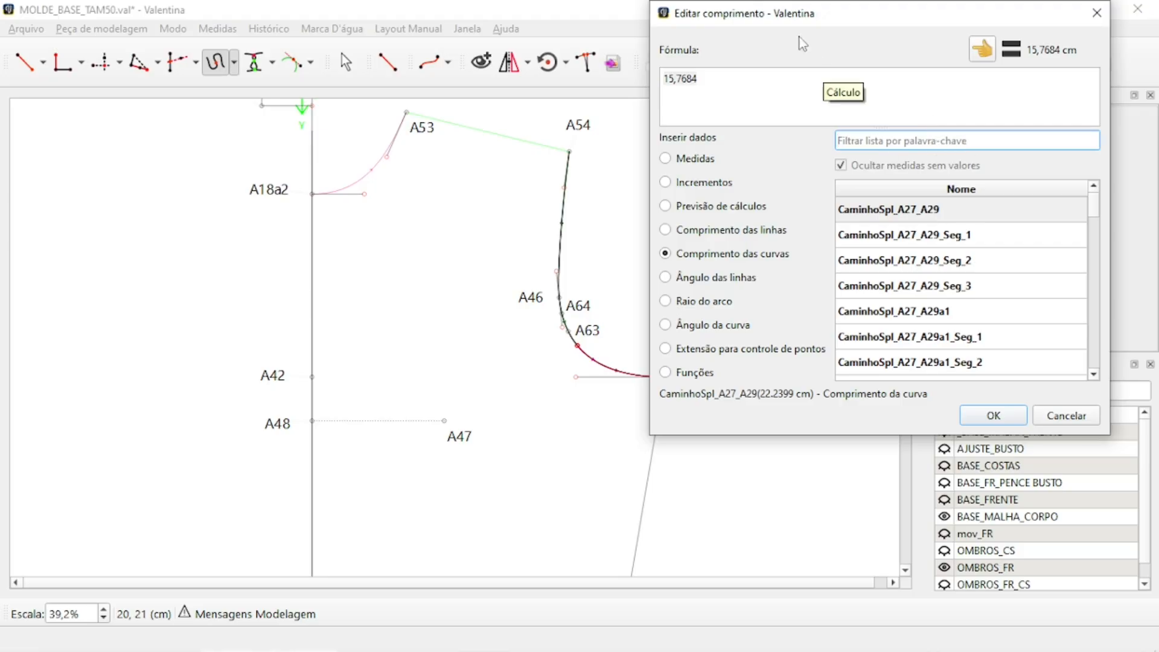
{"action": "left_click_drag", "start_coordinate": [802, 18], "coordinate": [855, 31]}
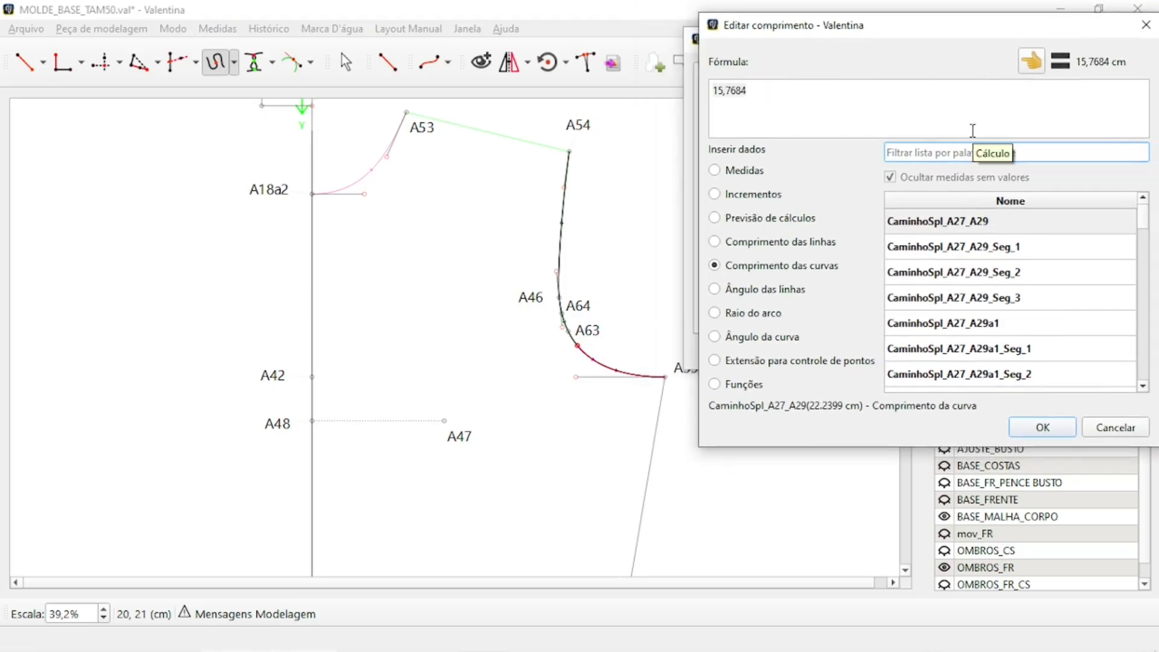
{"action": "type", "text": "54"}
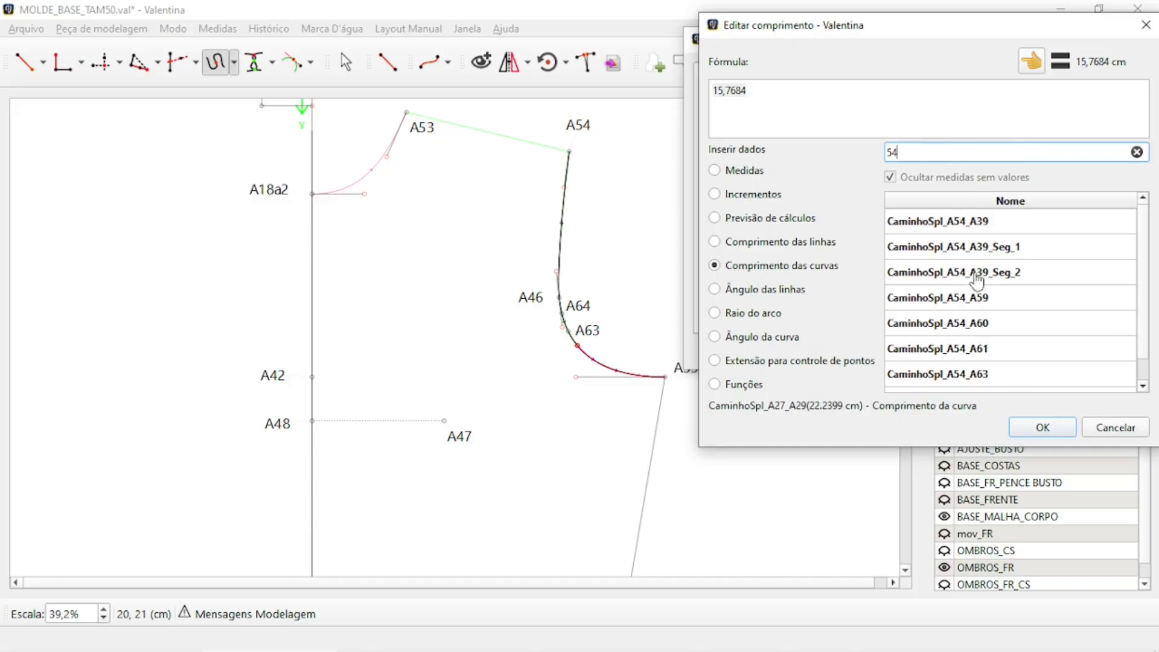
{"action": "double_click", "coordinate": [972, 232]}
Try completing the length formula as CaminhoSpl_A54_A39-(CaminhoSpl_A54_A63+1,5) and create the dividing point
{"action": "left_click", "coordinate": [852, 91]}
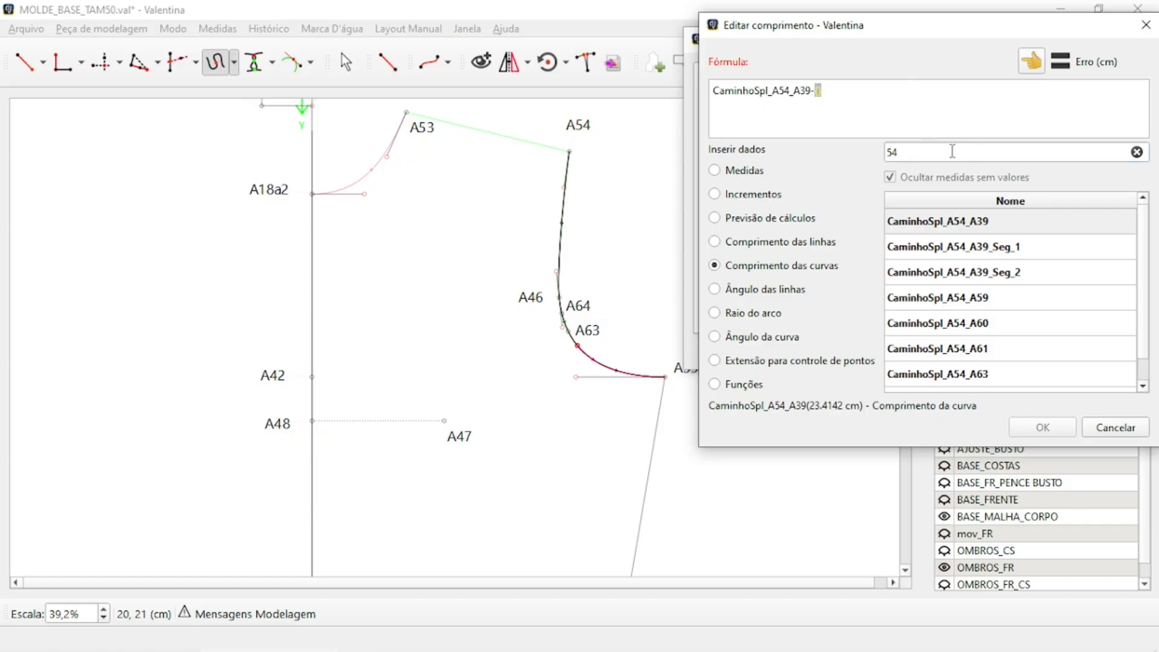
{"action": "left_click", "coordinate": [981, 375]}
{"action": "double_click", "coordinate": [983, 375]}
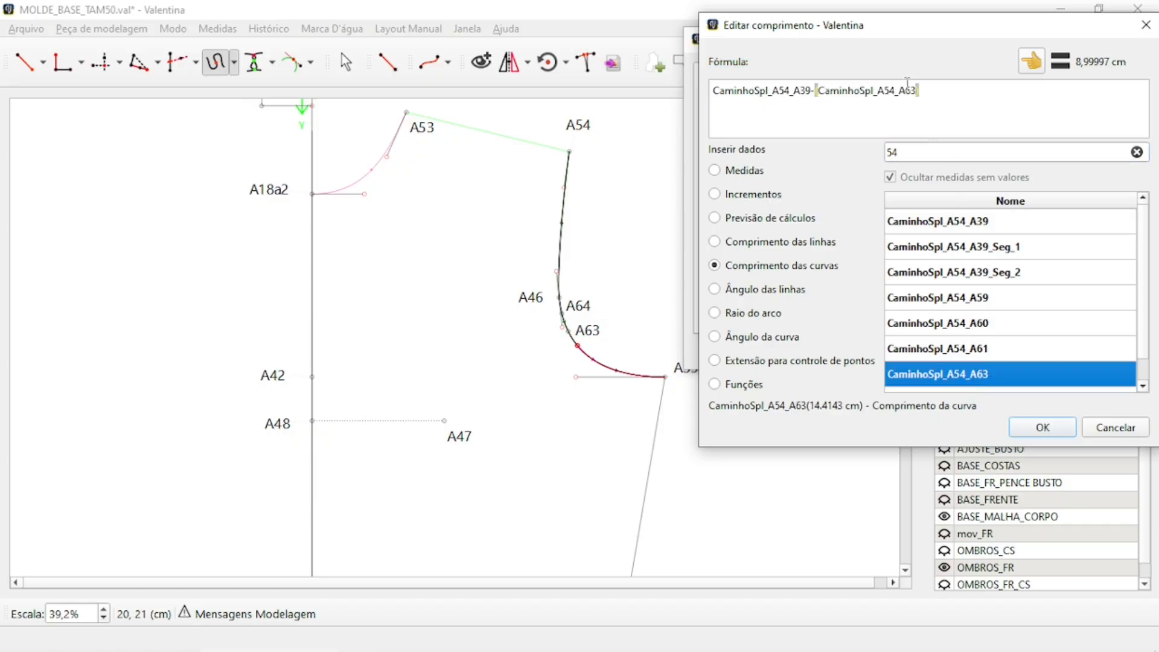
{"action": "left_click", "coordinate": [913, 90]}
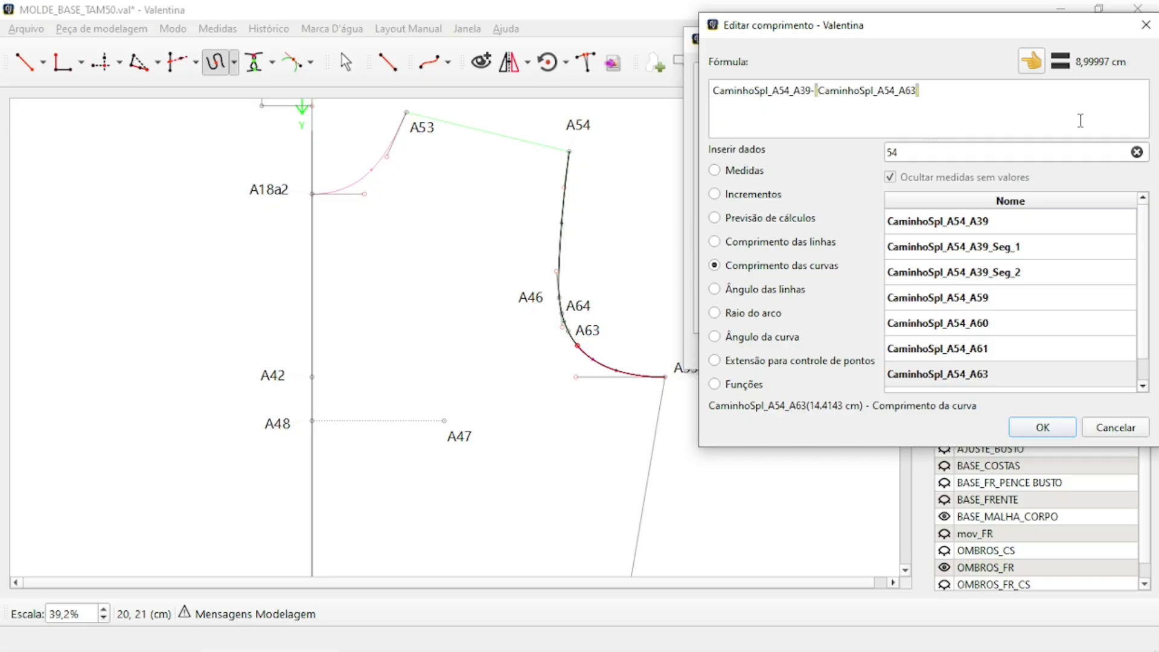
{"action": "type", "text": "5"}
{"action": "left_click", "coordinate": [1039, 427]}
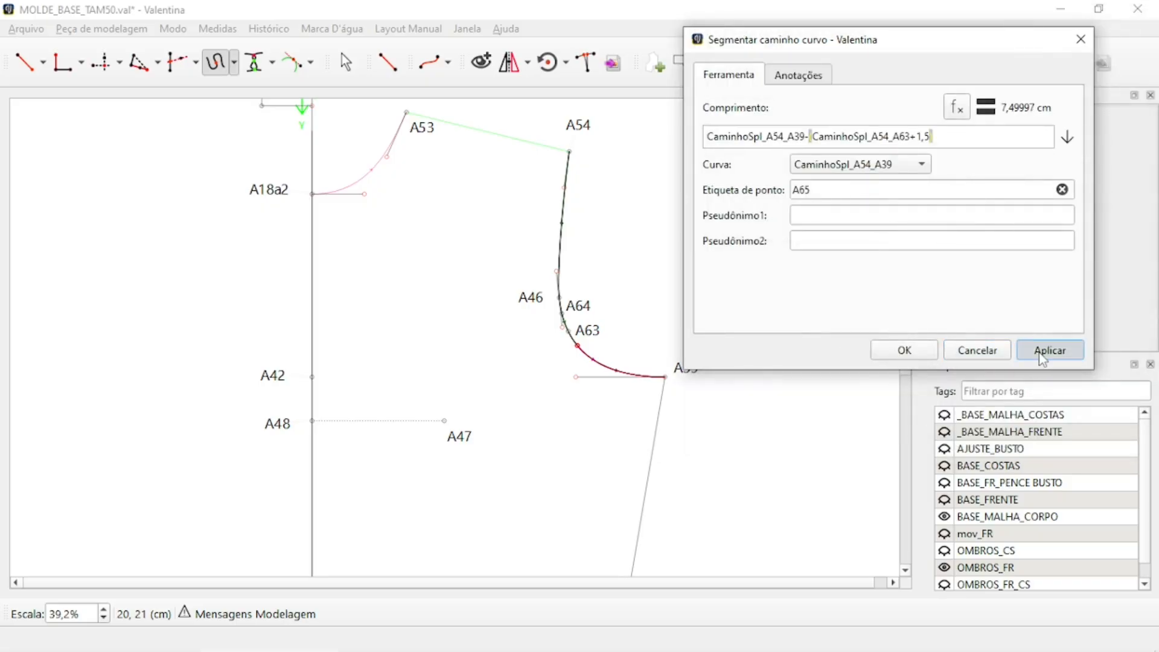
{"action": "left_click", "coordinate": [1043, 355]}
{"action": "left_click", "coordinate": [977, 350]}
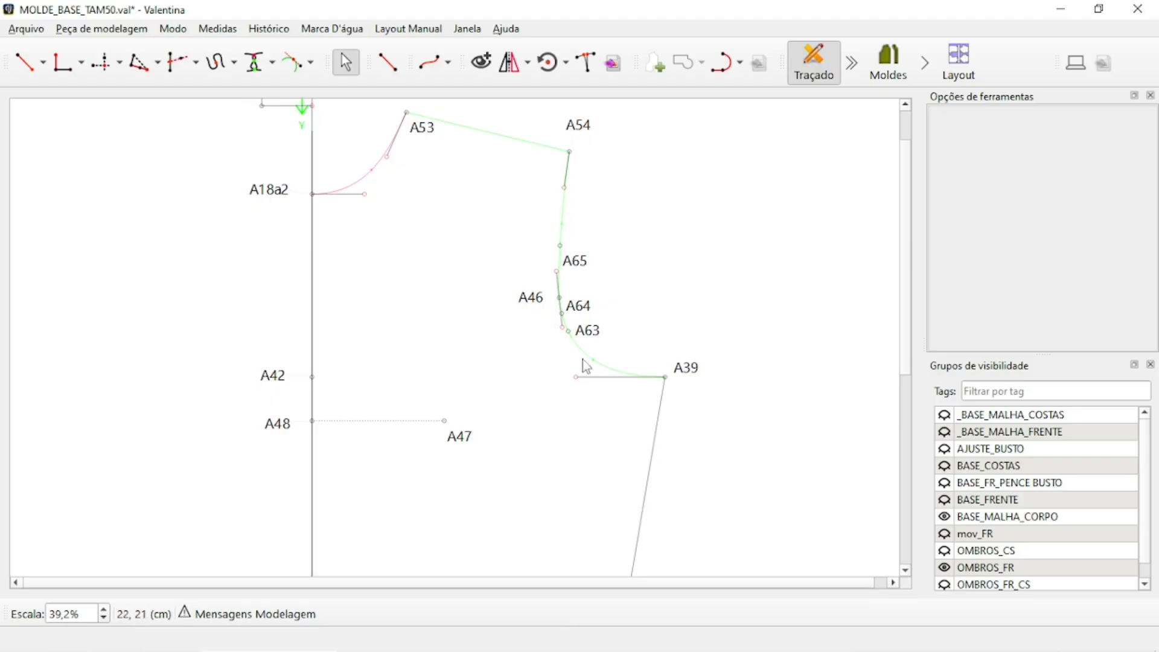
Check where point A65 falls on the armhole curve and undo its creation
{"action": "mouse_move", "coordinate": [593, 365]}
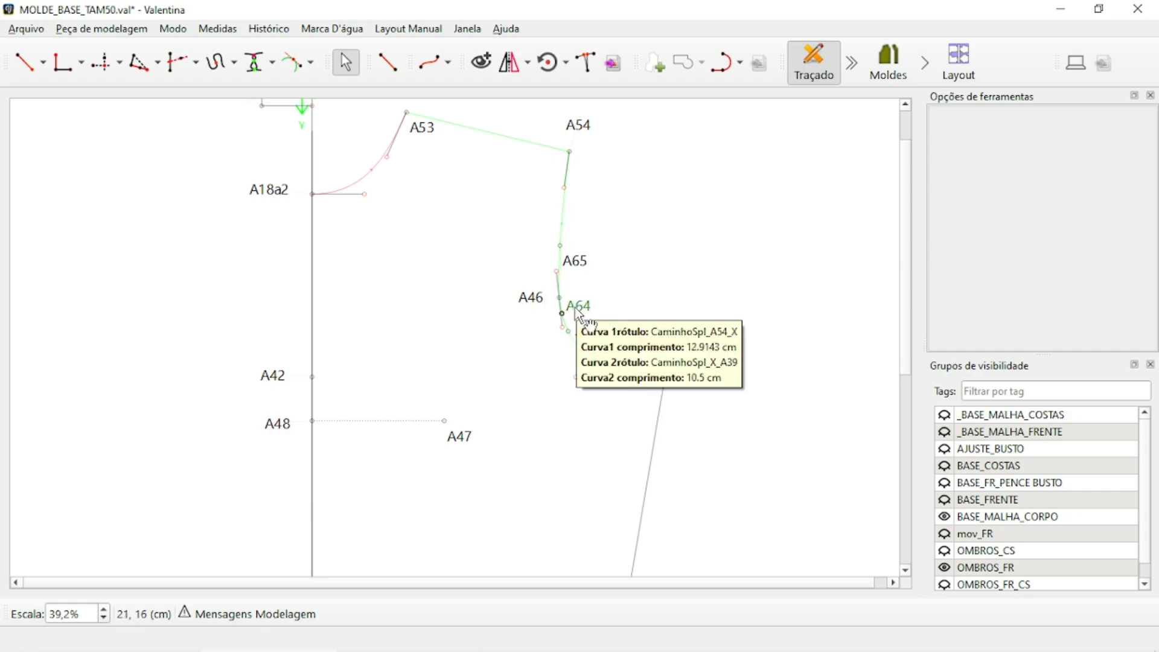
{"action": "left_click", "coordinate": [581, 266]}
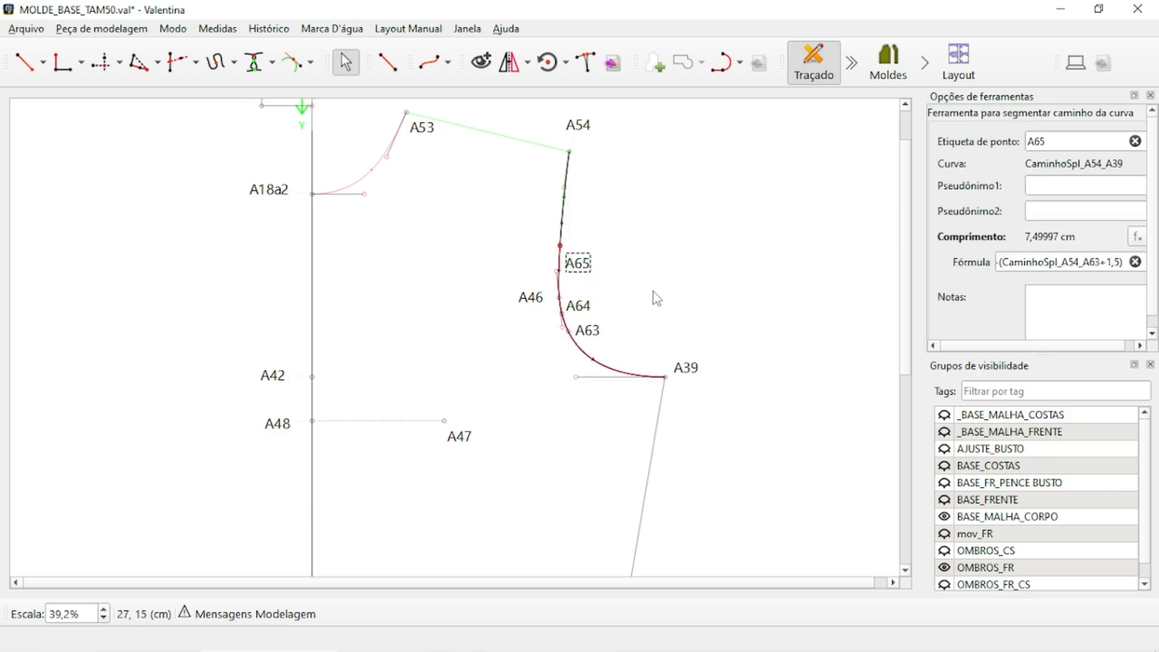
{"action": "key", "text": "Escape"}
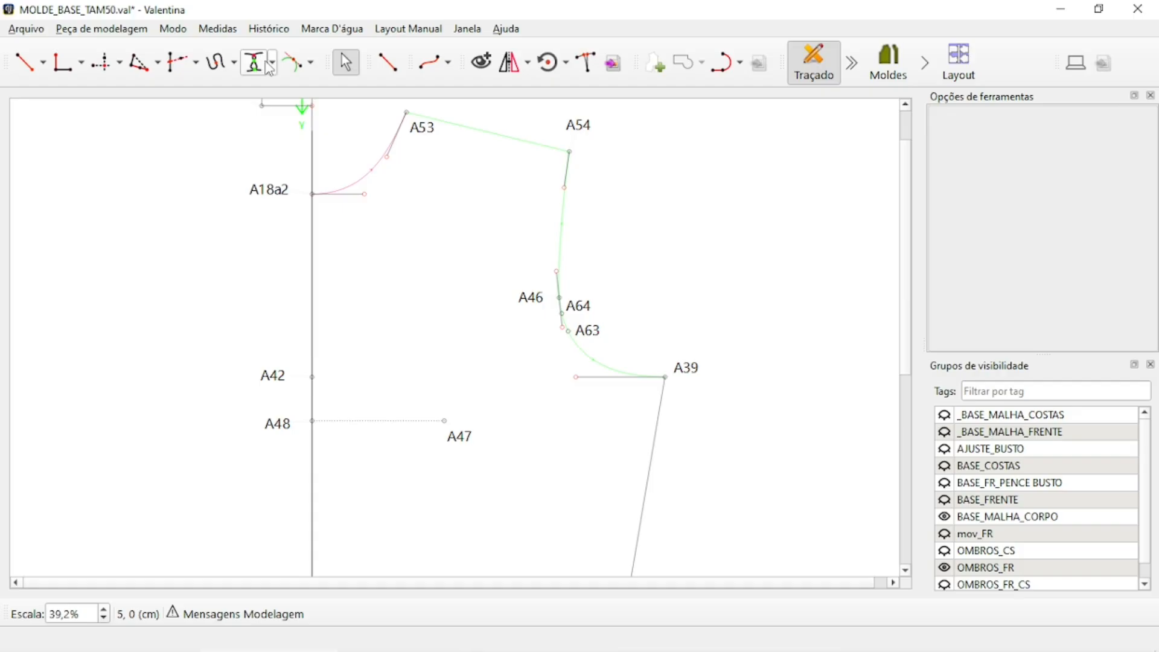
Place a new dividing point on the A54–A39 armhole curve between A63 and A39
{"action": "left_click", "coordinate": [218, 62]}
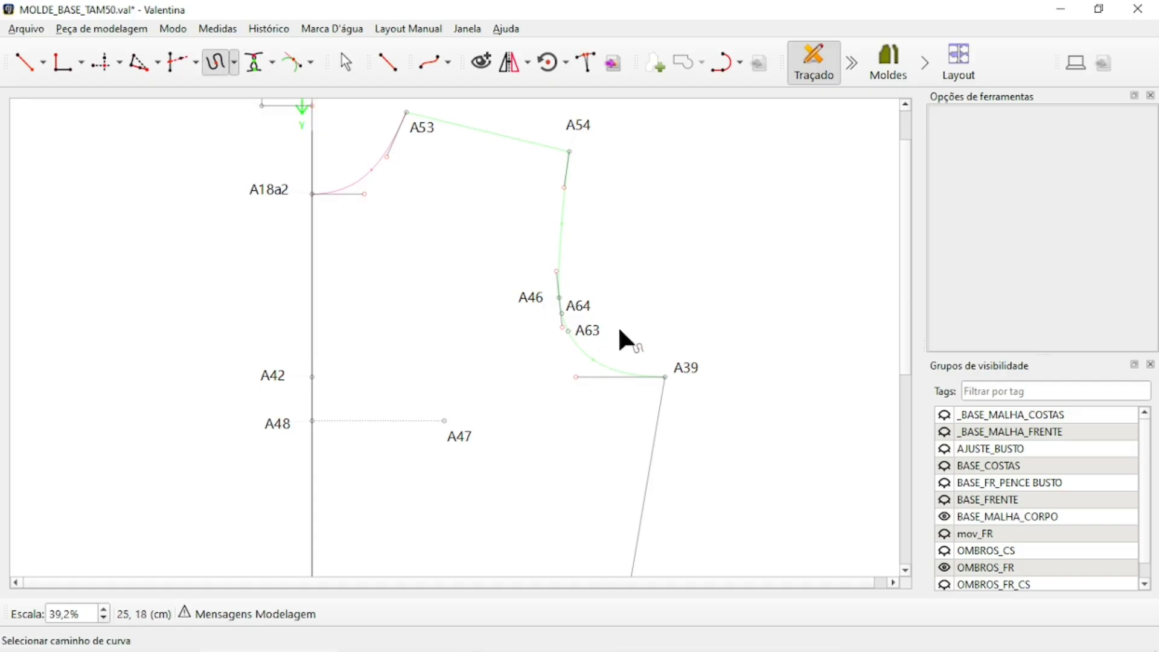
{"action": "left_click", "coordinate": [593, 359]}
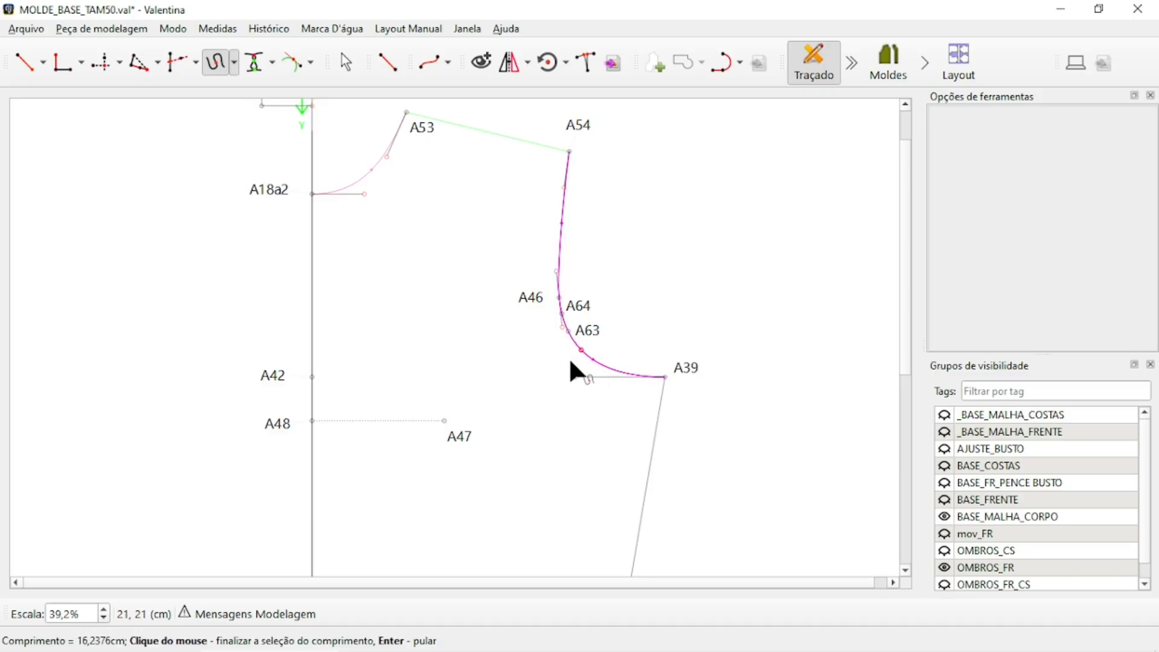
{"action": "left_click", "coordinate": [569, 357]}
{"action": "left_click_drag", "start_coordinate": [611, 162], "coordinate": [922, 42]}
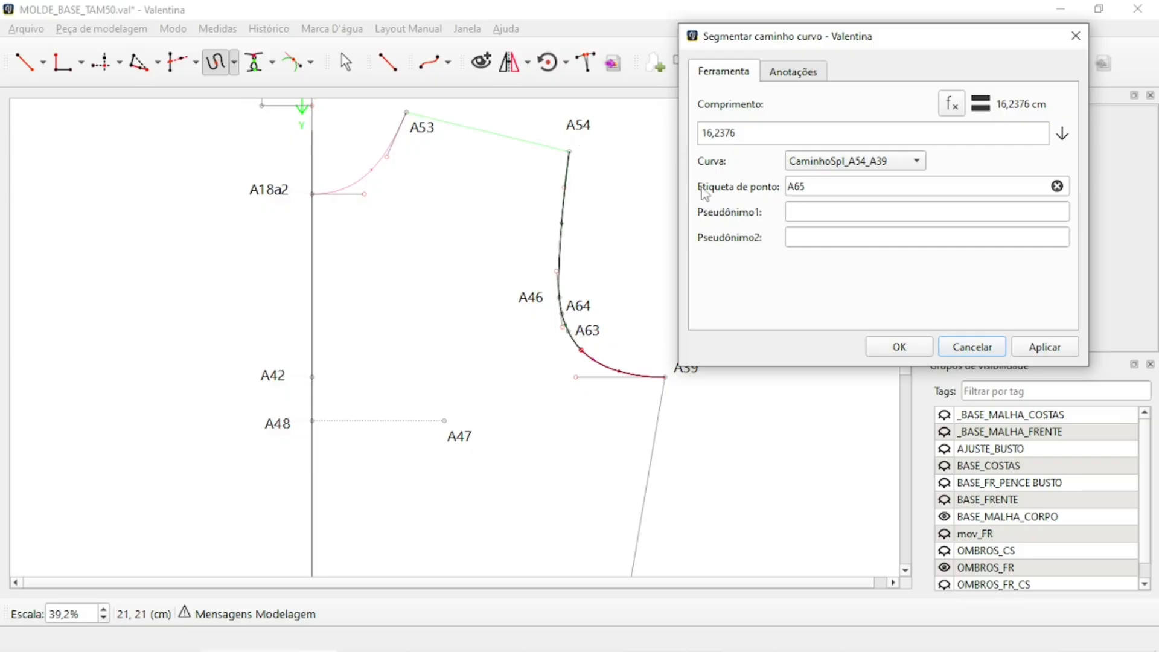
Set the new dividing point's length formula to CaminhoSpl_A54_A63+1,5 and create the point
{"action": "left_click", "coordinate": [942, 98]}
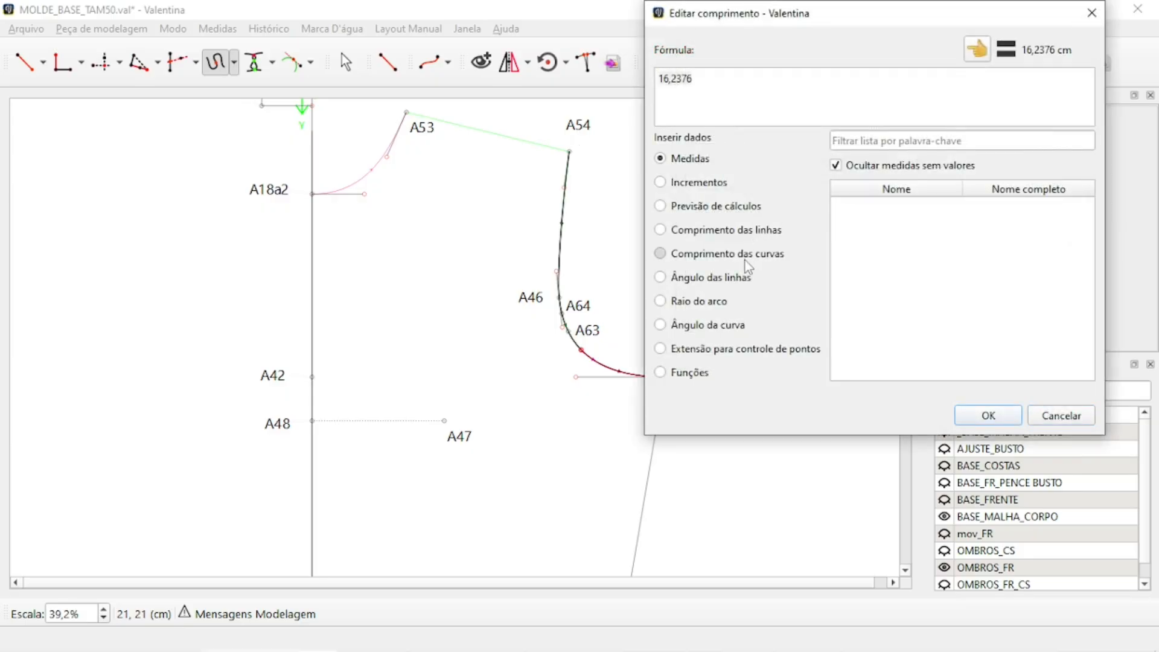
{"action": "left_click", "coordinate": [747, 262]}
{"action": "left_click", "coordinate": [894, 140]}
{"action": "type", "text": "54"}
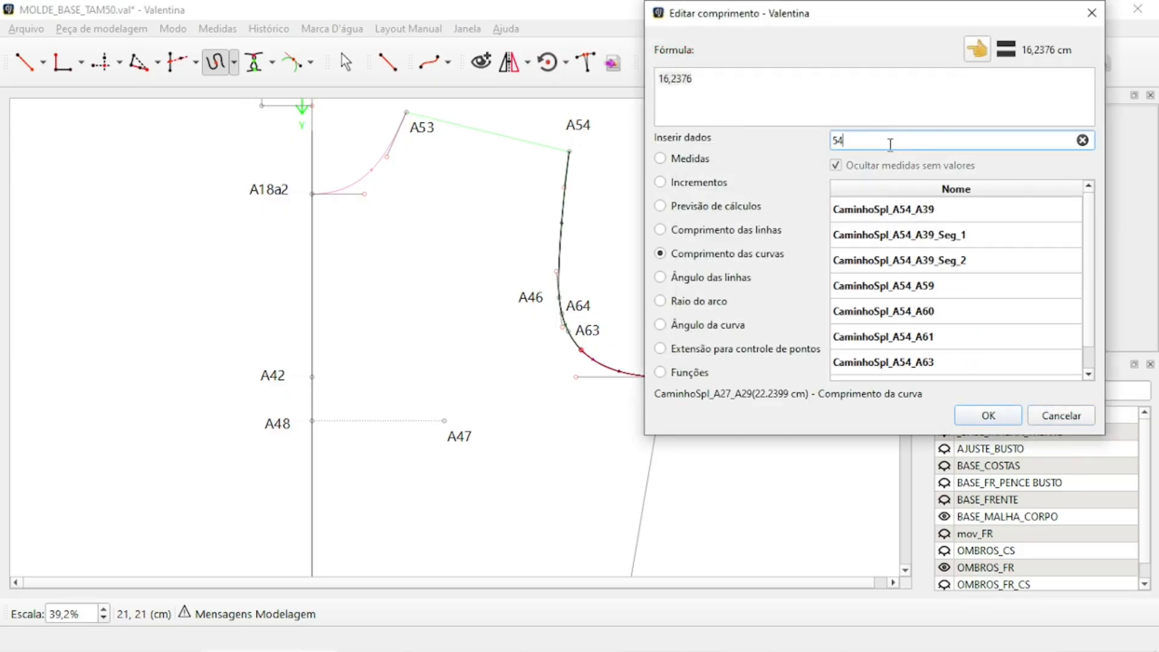
{"action": "double_click", "coordinate": [923, 363]}
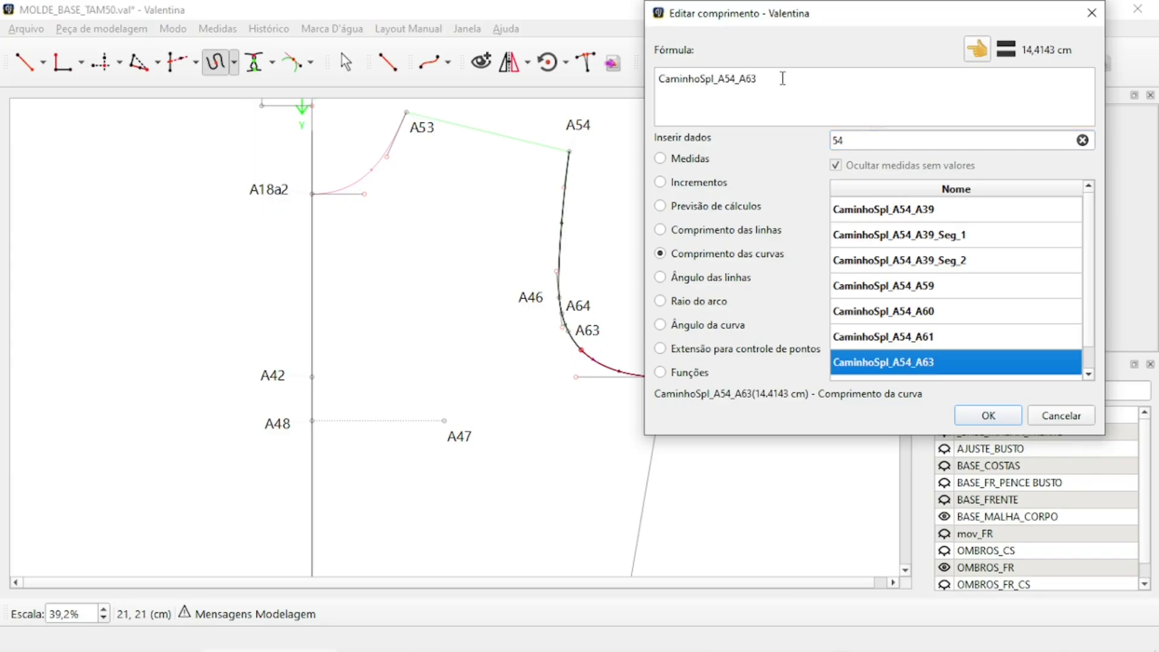
{"action": "left_click", "coordinate": [783, 78]}
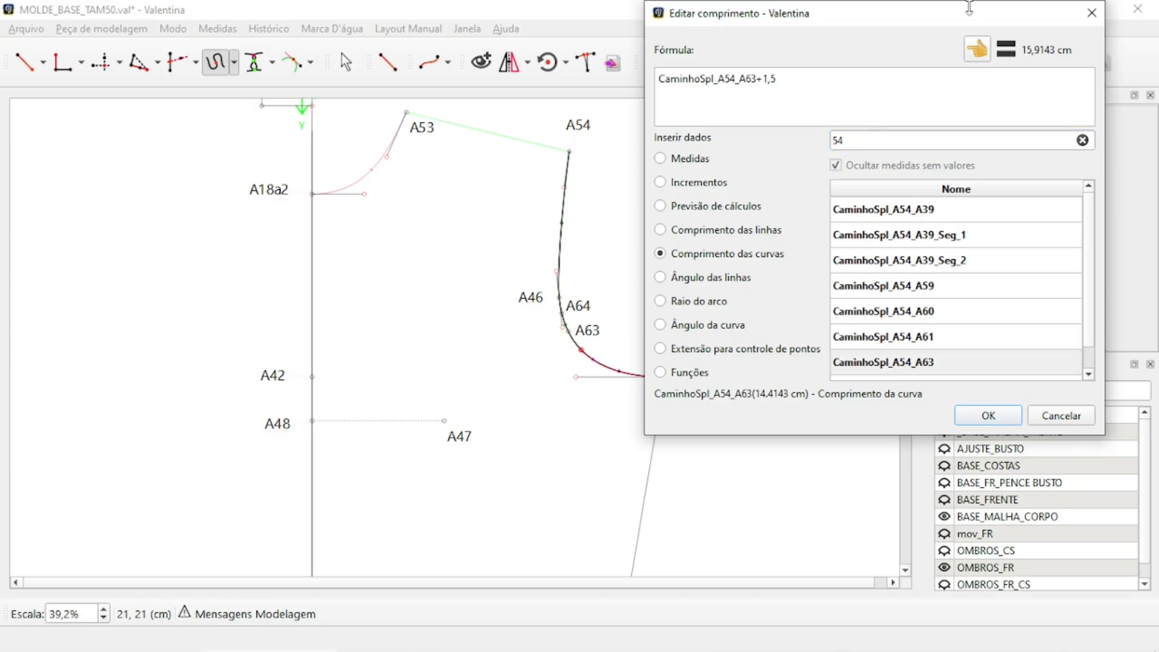
{"action": "left_click", "coordinate": [986, 420]}
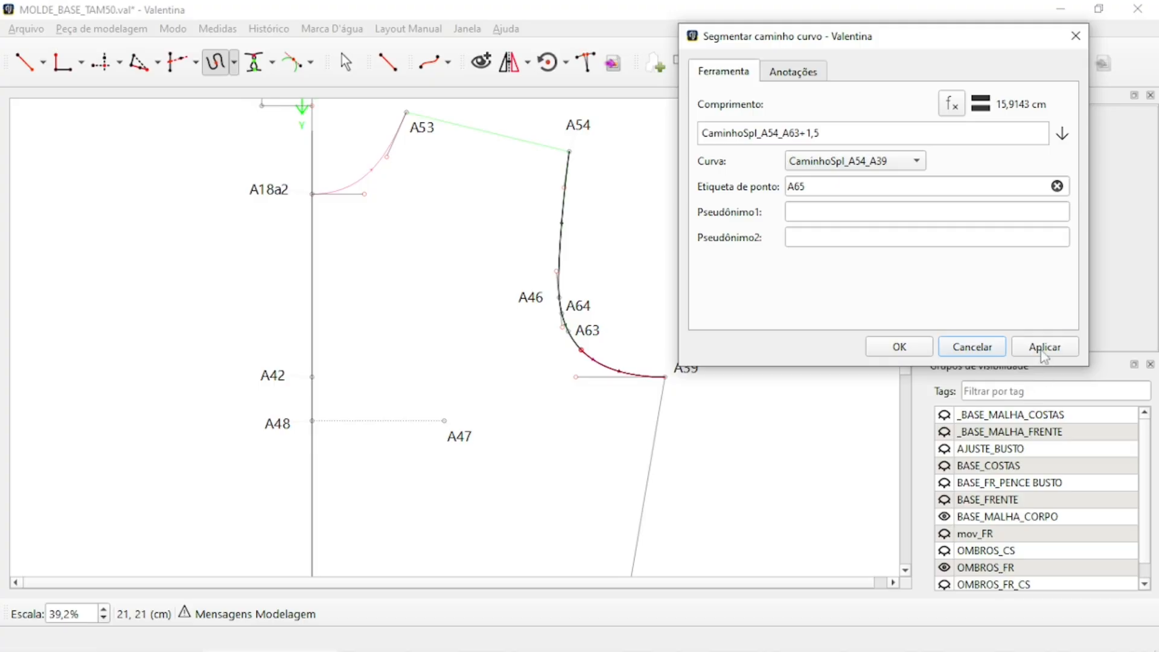
{"action": "left_click", "coordinate": [882, 349]}
Reposition the A65 label outside the armhole curve, beside its point
{"action": "scroll", "coordinate": [497, 396], "scroll_direction": "up", "scroll_amount": 4}
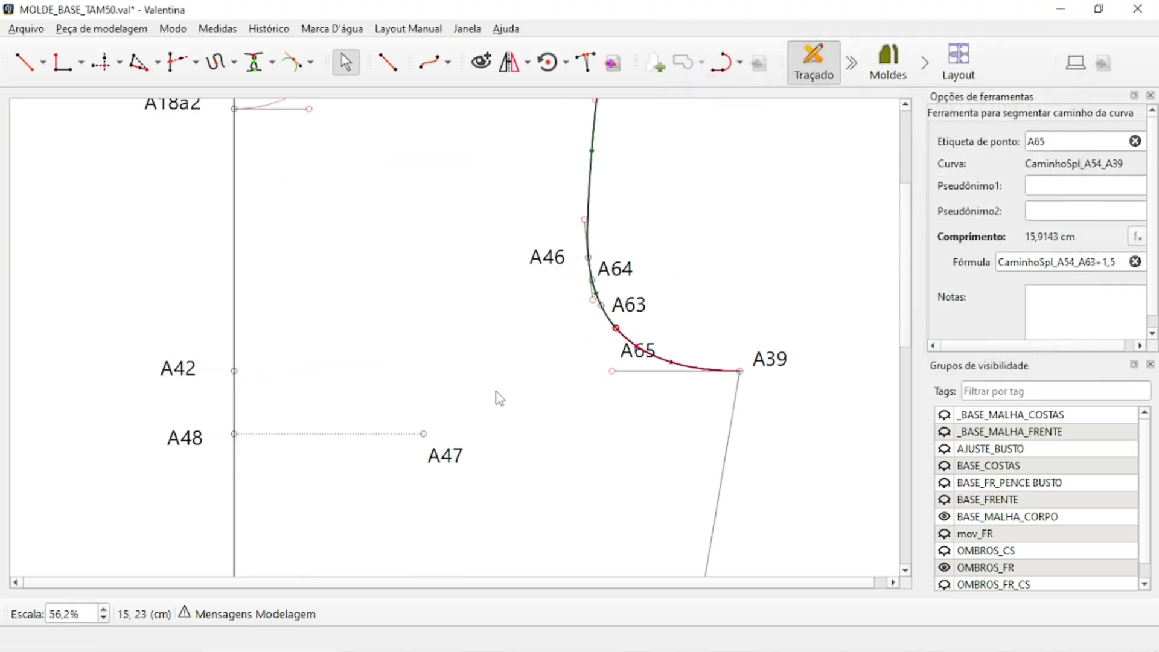
{"action": "left_click_drag", "start_coordinate": [708, 275], "coordinate": [719, 262]}
{"action": "left_click_drag", "start_coordinate": [706, 339], "coordinate": [751, 312]}
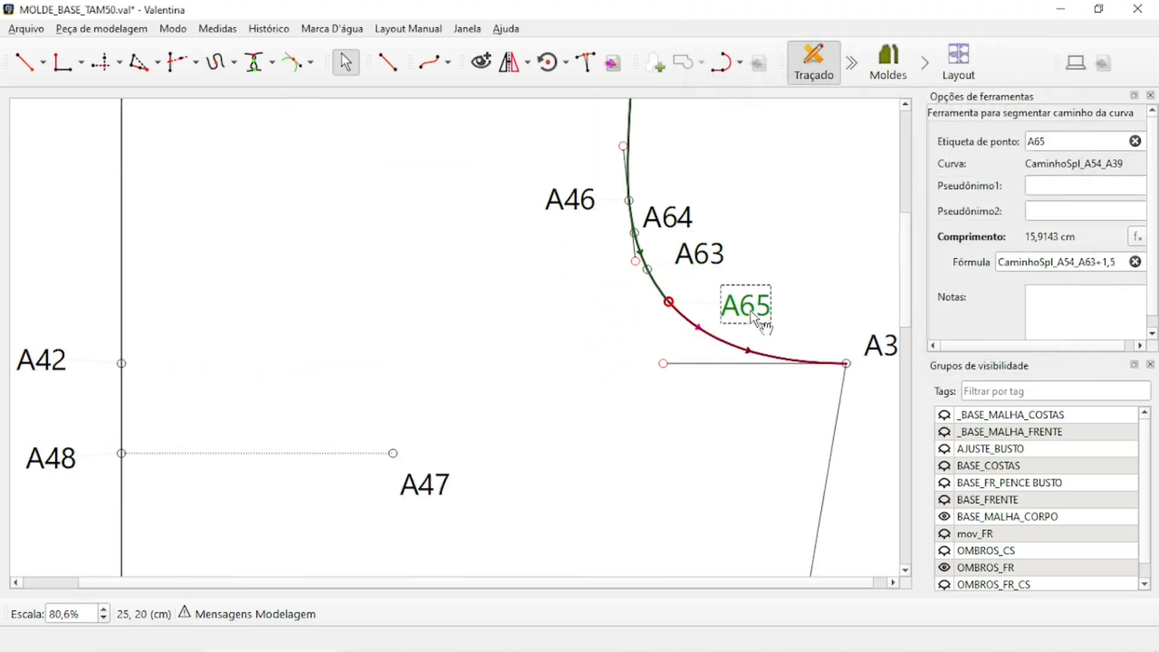
Draw two straight lines joining bust point A47 to the armhole points A64 and A65
{"action": "left_click", "coordinate": [387, 62]}
{"action": "left_click", "coordinate": [667, 217]}
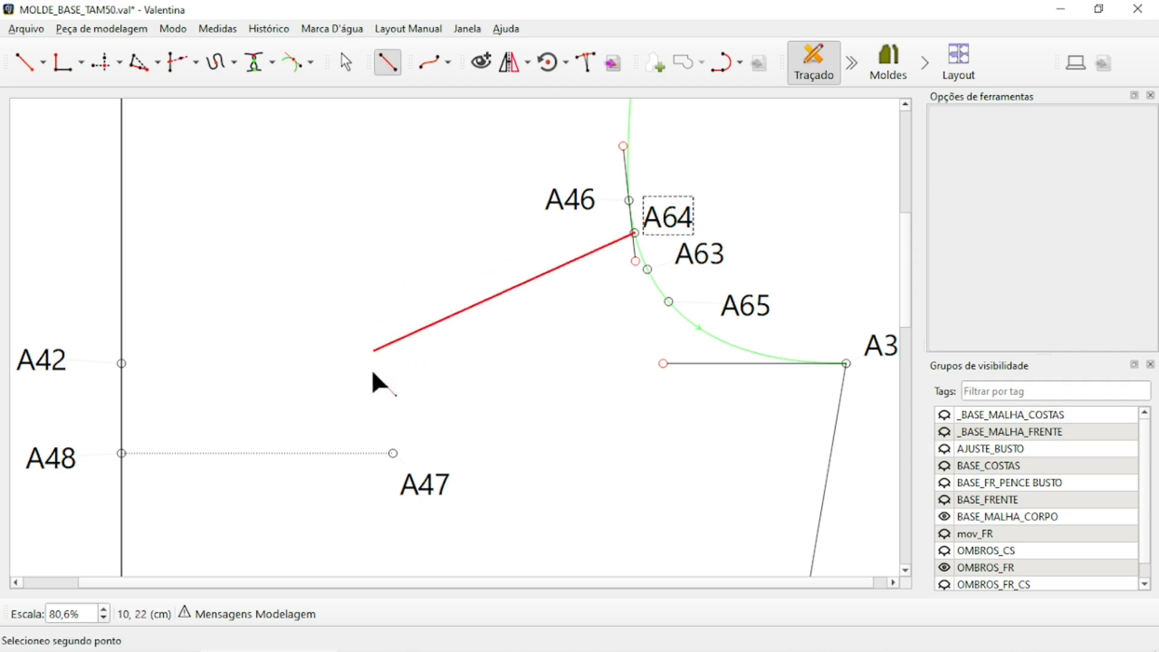
{"action": "left_click", "coordinate": [429, 483]}
{"action": "left_click", "coordinate": [387, 63]}
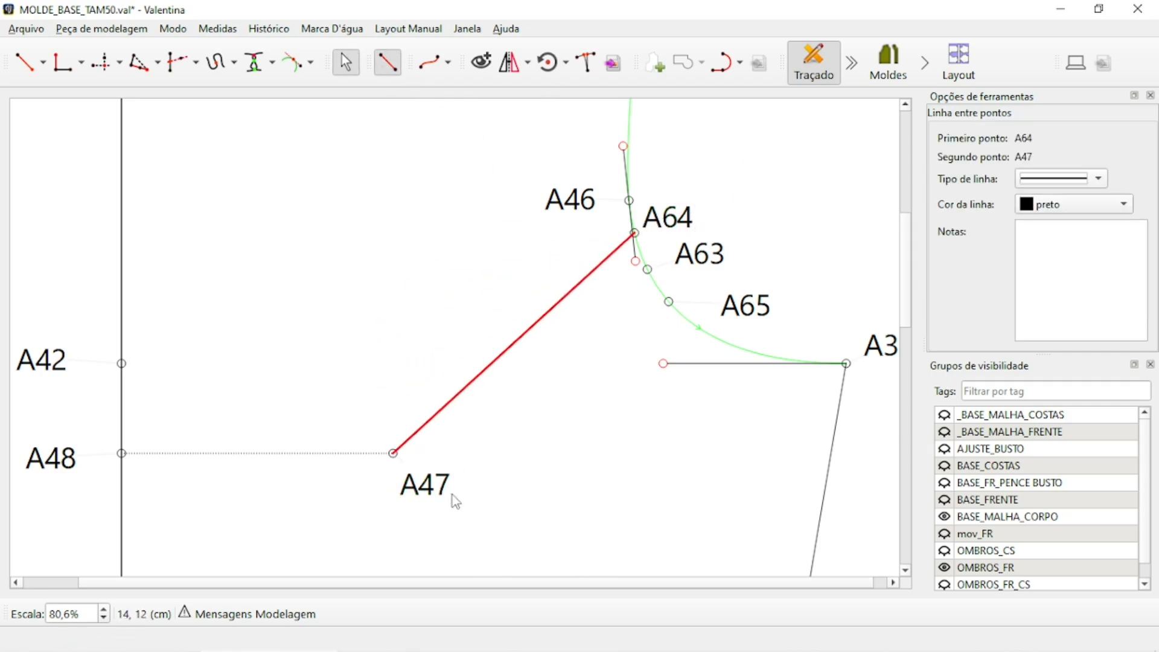
{"action": "left_click", "coordinate": [418, 486]}
{"action": "left_click", "coordinate": [751, 302]}
Rotate armhole points A54 and A64 about bust point A47 by about 346°
{"action": "scroll", "coordinate": [530, 413], "scroll_direction": "down", "scroll_amount": 5, "text": "ctrl"}
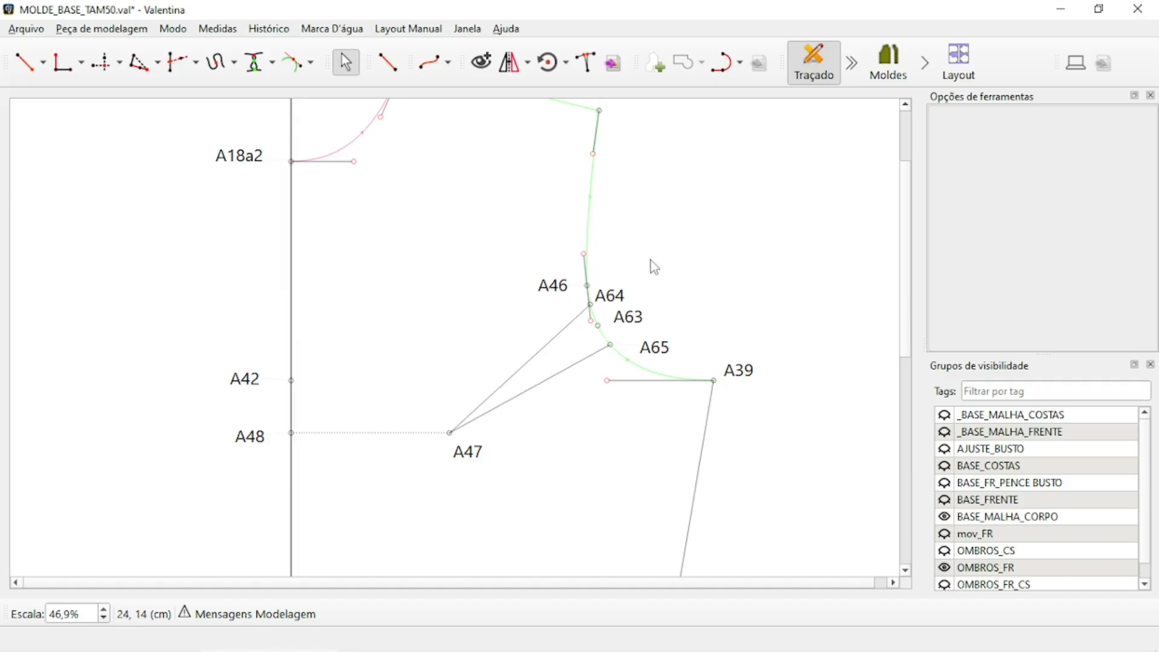
{"action": "scroll", "coordinate": [529, 406], "scroll_direction": "down", "scroll_amount": 1, "text": "ctrl"}
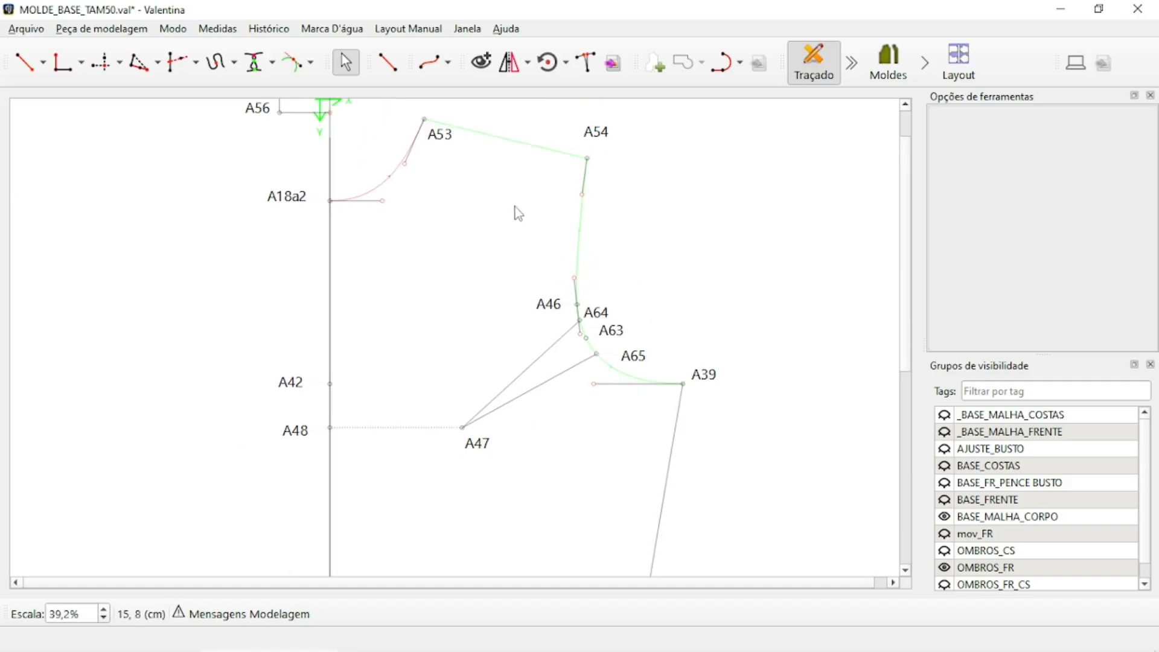
{"action": "scroll", "coordinate": [524, 209], "scroll_direction": "up", "scroll_amount": 1, "text": "ctrl"}
{"action": "scroll", "coordinate": [538, 209], "scroll_direction": "up", "scroll_amount": 1, "text": "ctrl"}
{"action": "scroll", "coordinate": [569, 186], "scroll_direction": "down", "scroll_amount": 1, "text": "ctrl"}
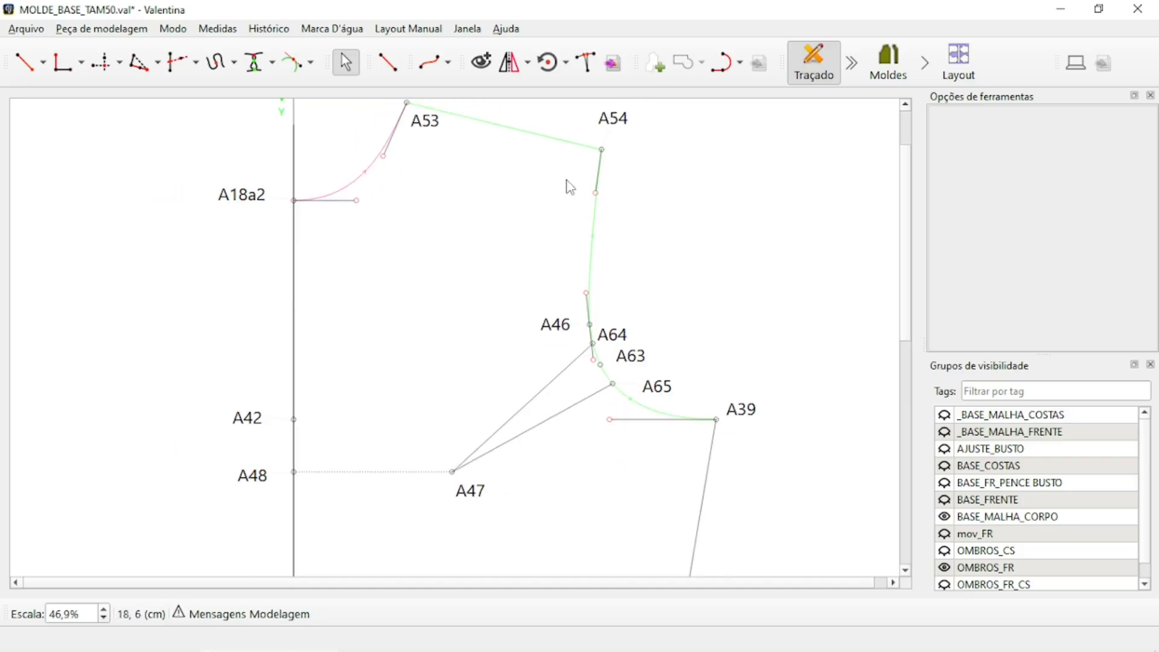
{"action": "left_click", "coordinate": [565, 63]}
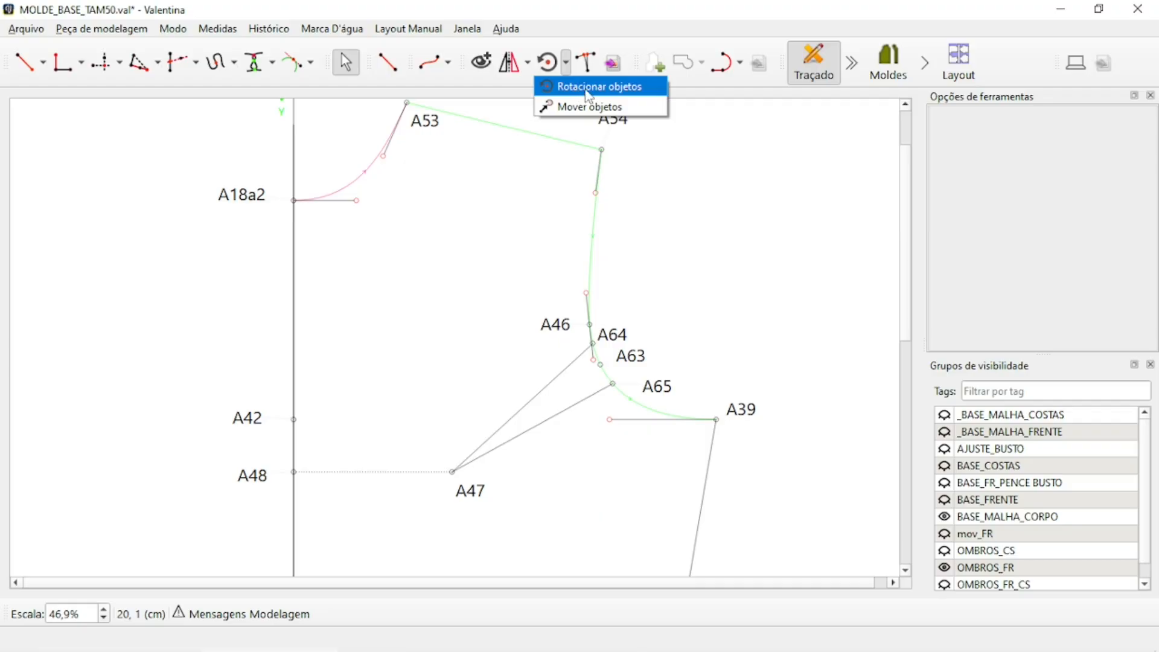
{"action": "left_click", "coordinate": [585, 88]}
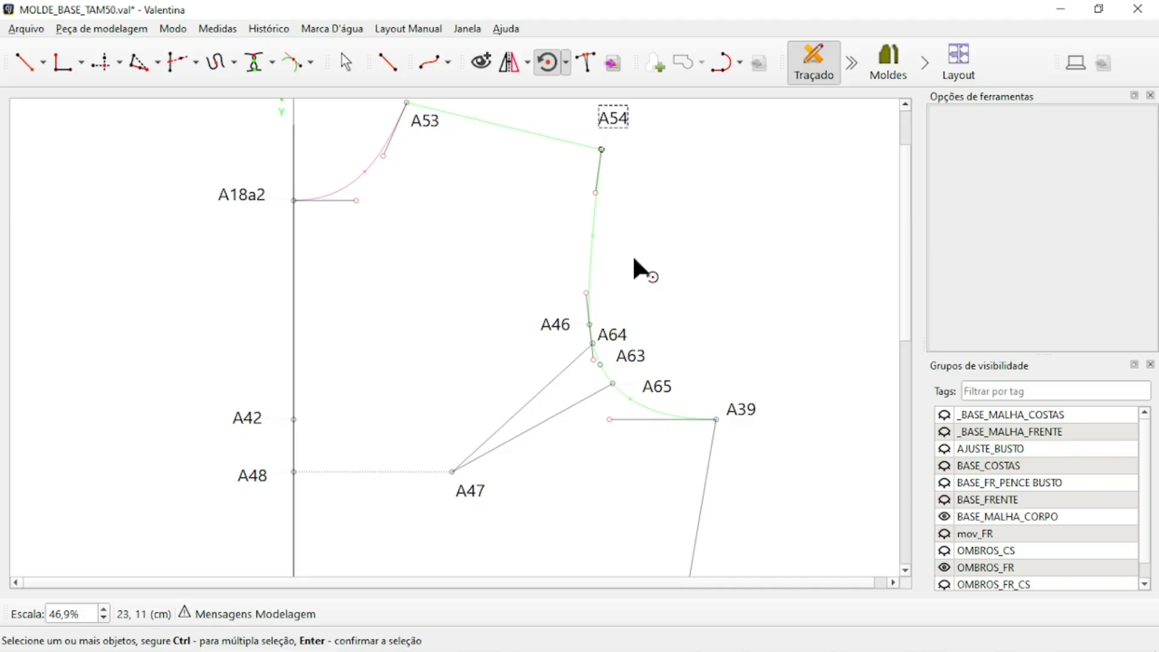
{"action": "left_click", "coordinate": [608, 343], "text": "ctrl"}
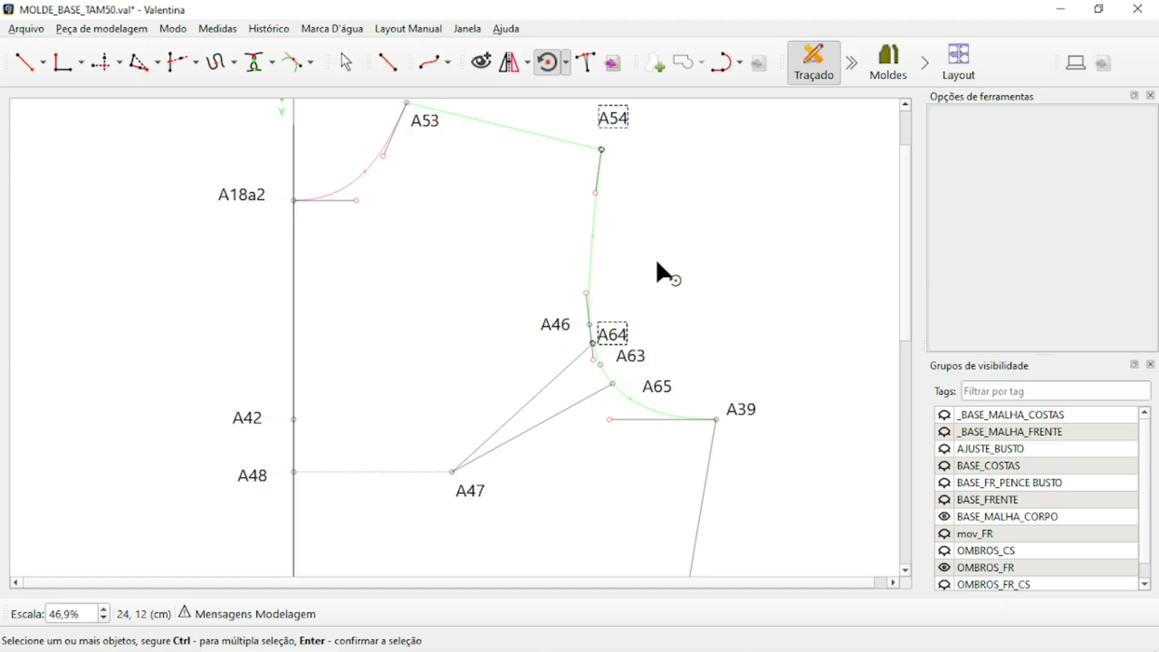
{"action": "key", "text": "Return"}
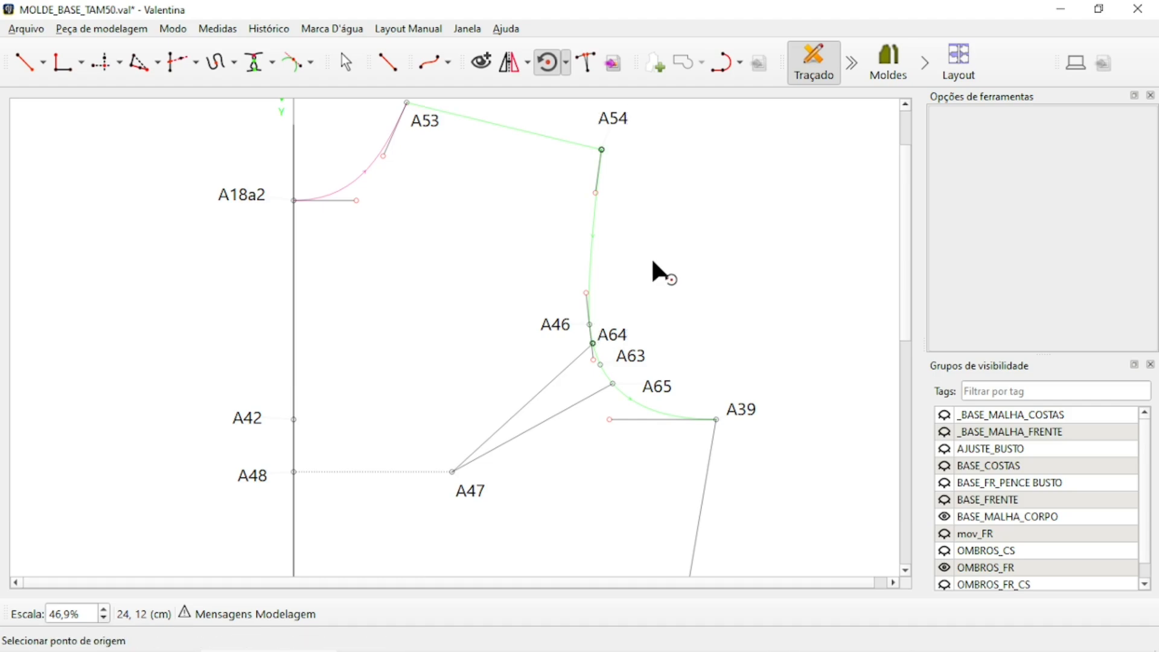
{"action": "left_click", "coordinate": [473, 491]}
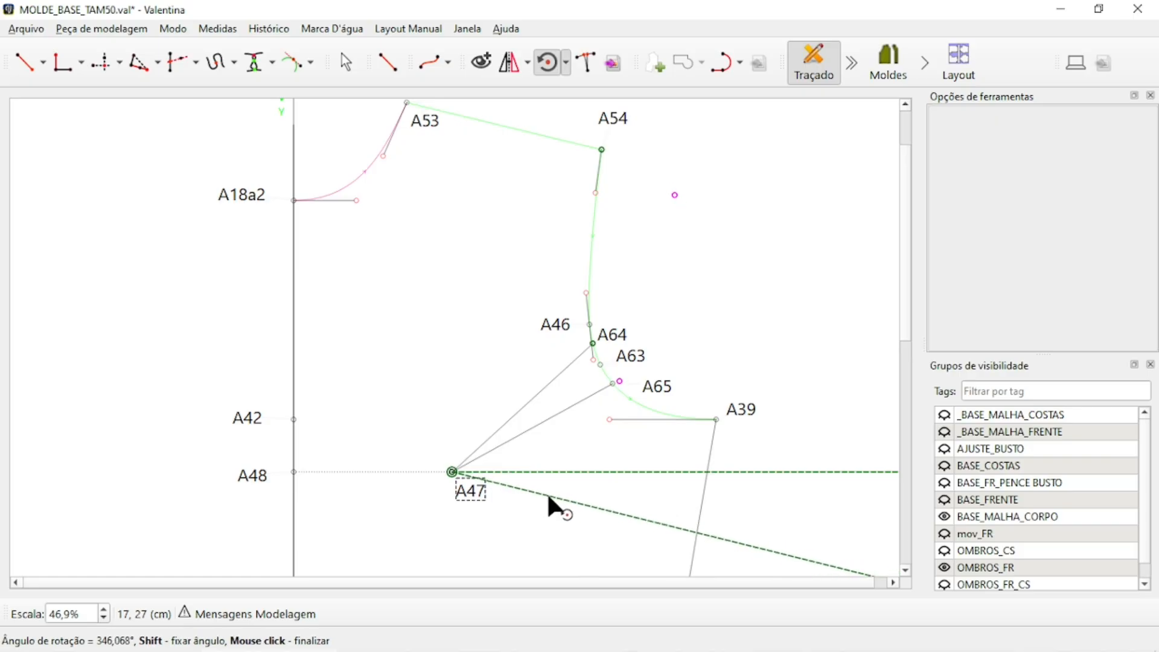
{"action": "left_click", "coordinate": [549, 499]}
{"action": "left_click", "coordinate": [582, 514]}
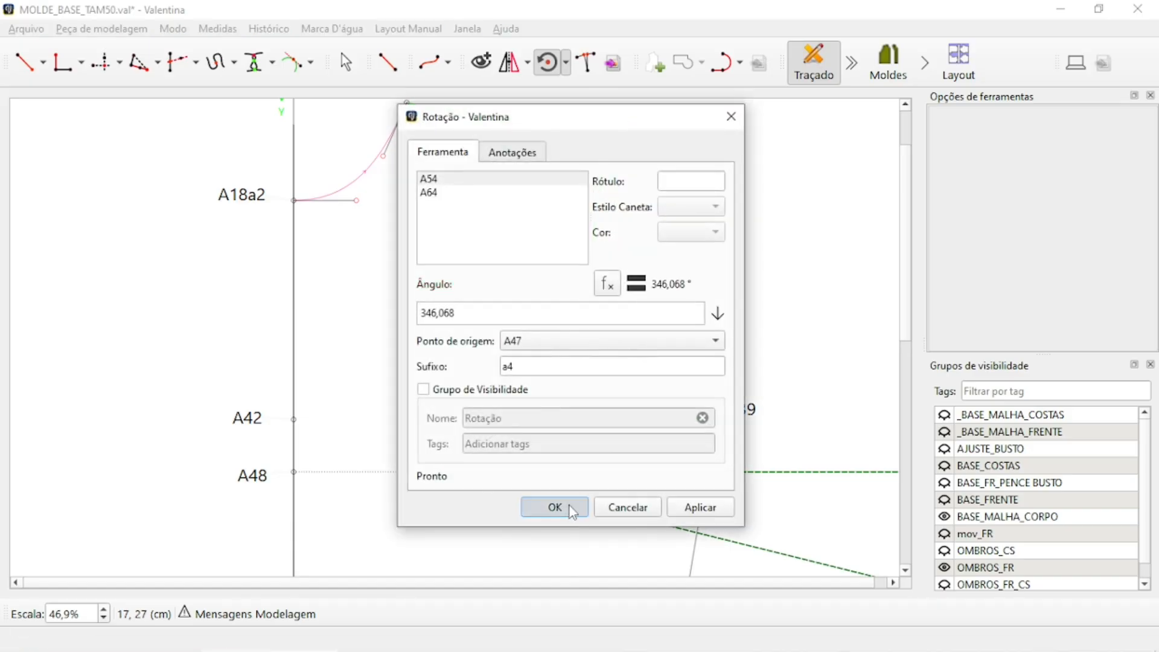
{"action": "left_click", "coordinate": [754, 275]}
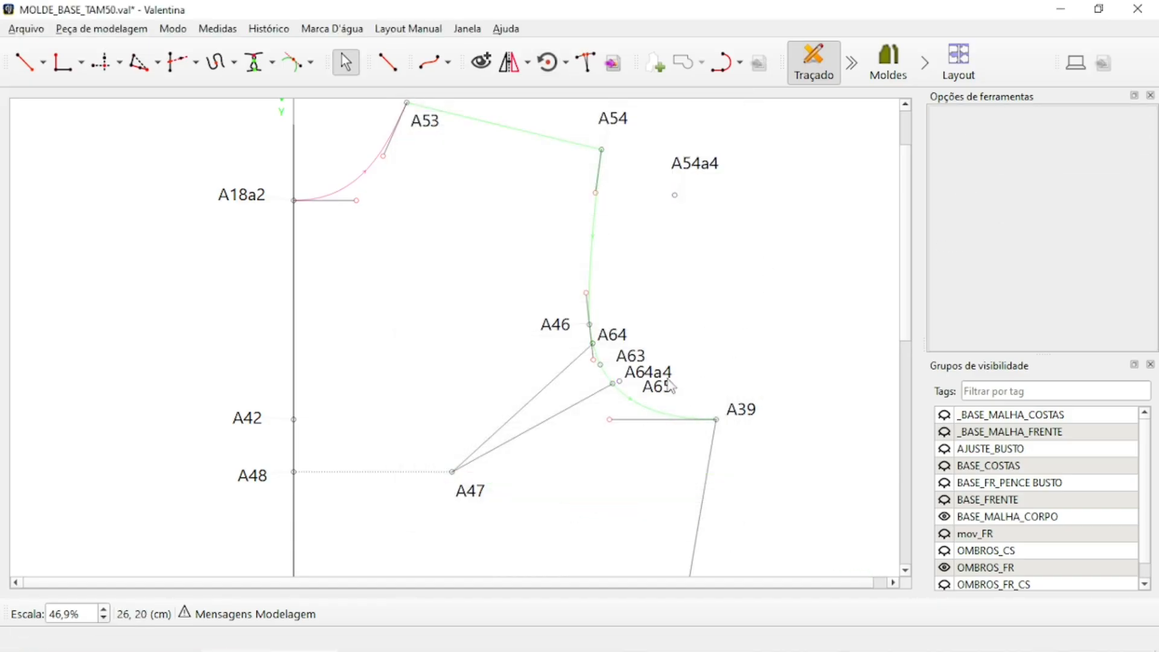
Place a point at a distance along the line from A53 to the rotated shoulder point A54a4
{"action": "scroll", "coordinate": [604, 140], "scroll_direction": "up", "scroll_amount": 2}
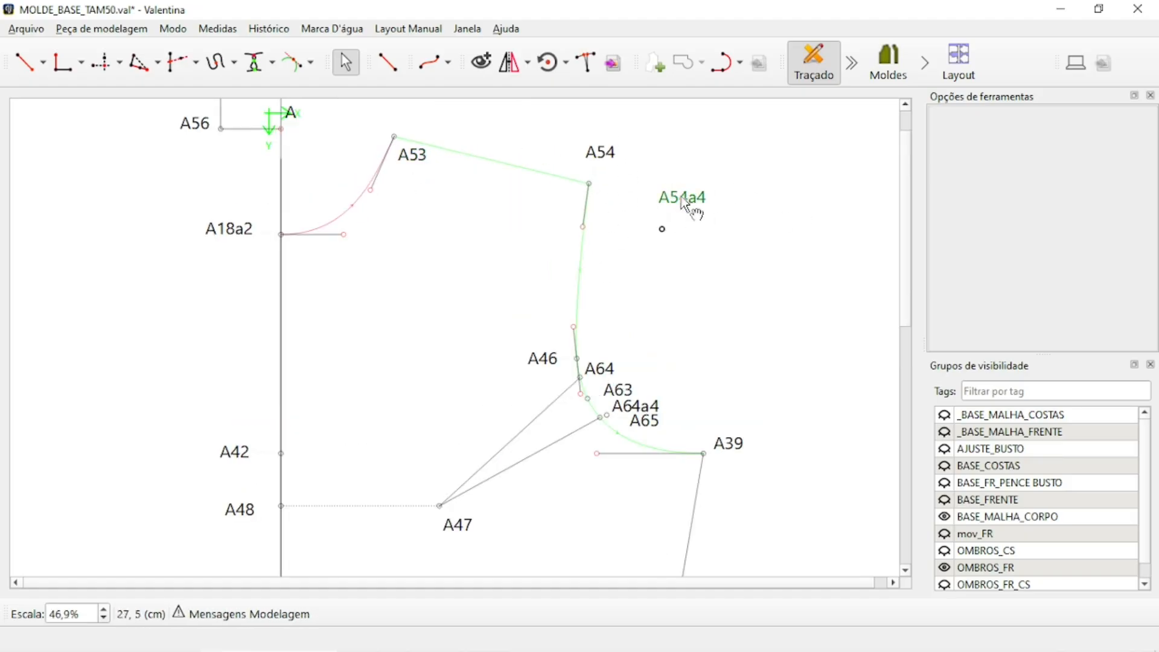
{"action": "mouse_move", "coordinate": [687, 211]}
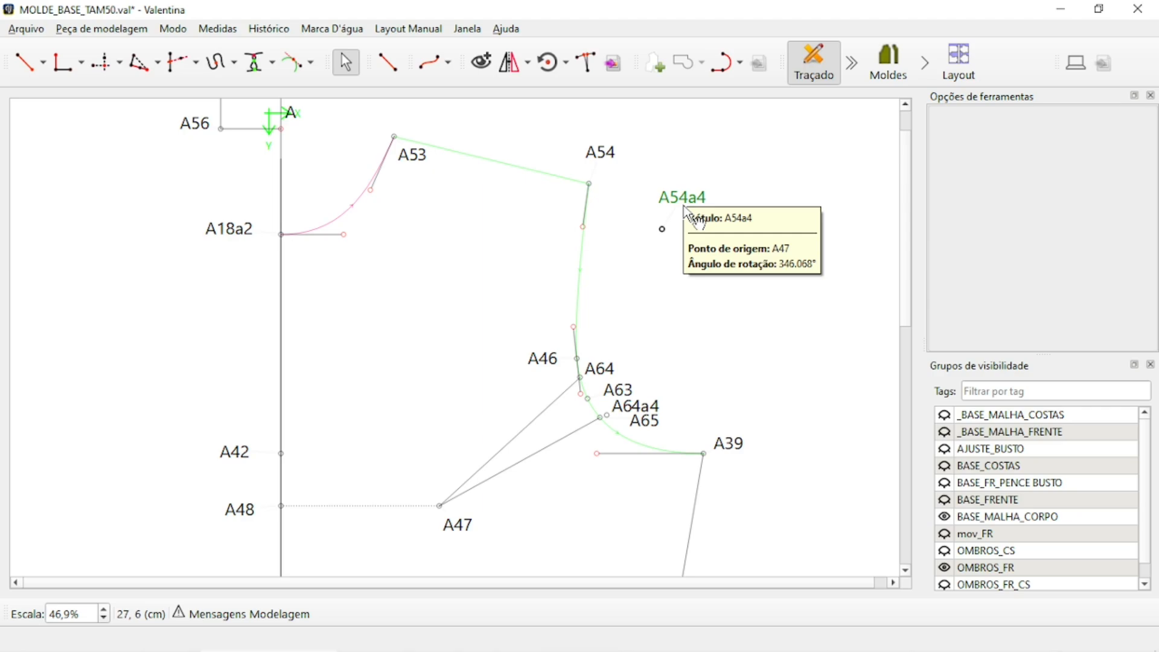
{"action": "left_click", "coordinate": [43, 62]}
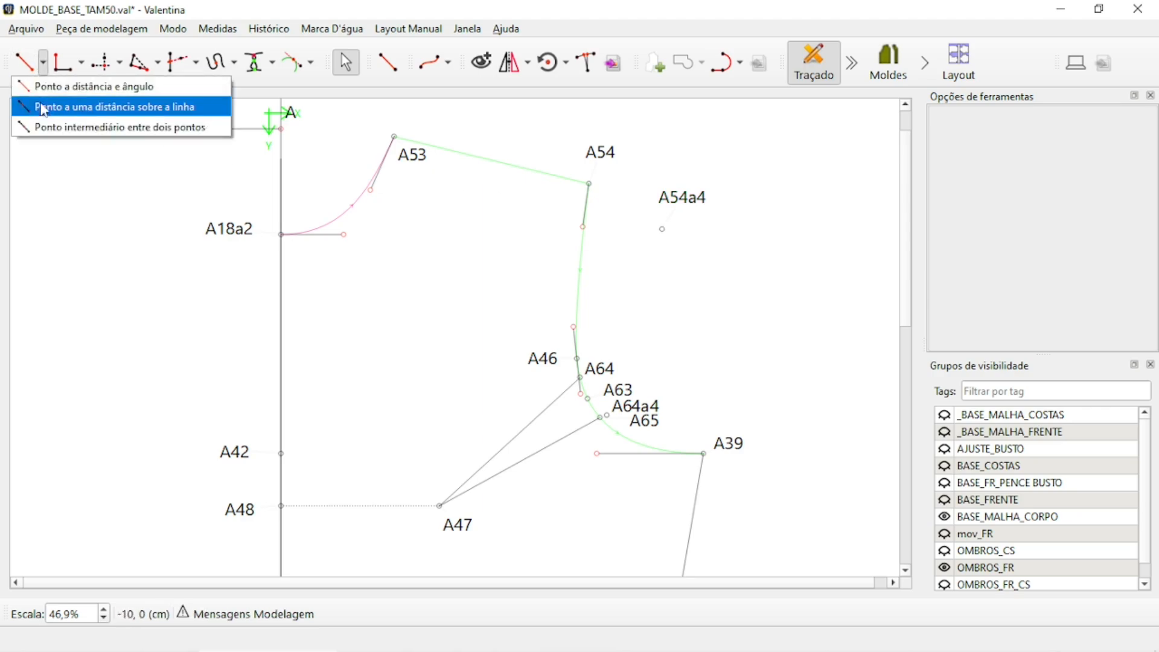
{"action": "left_click", "coordinate": [73, 108]}
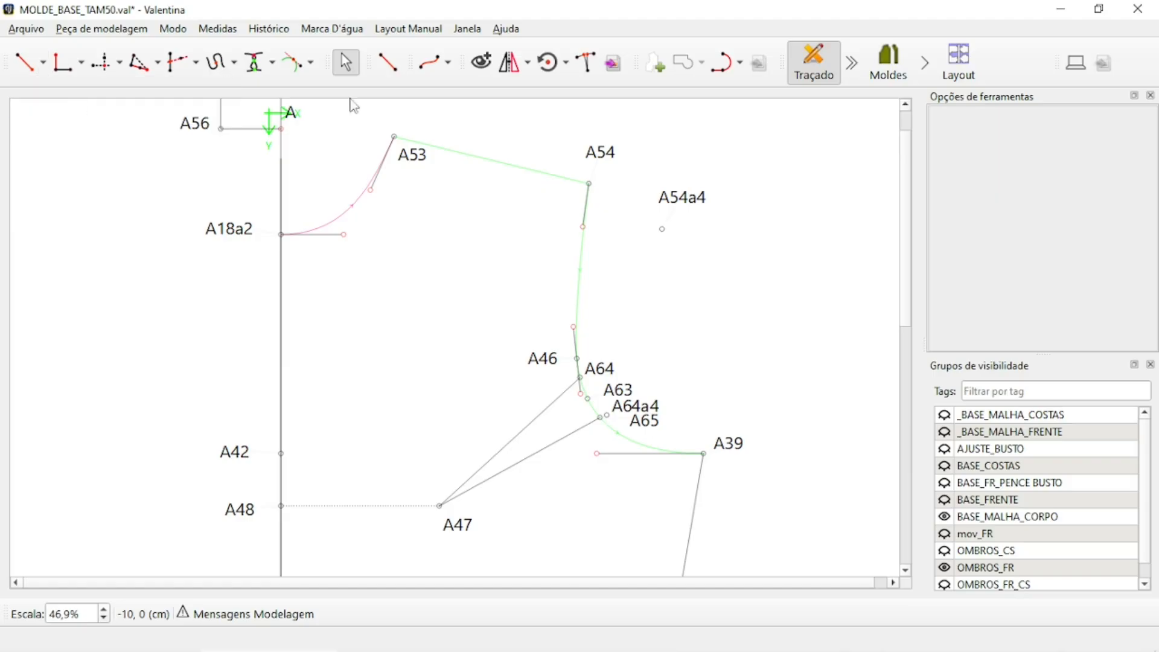
{"action": "left_click", "coordinate": [421, 158]}
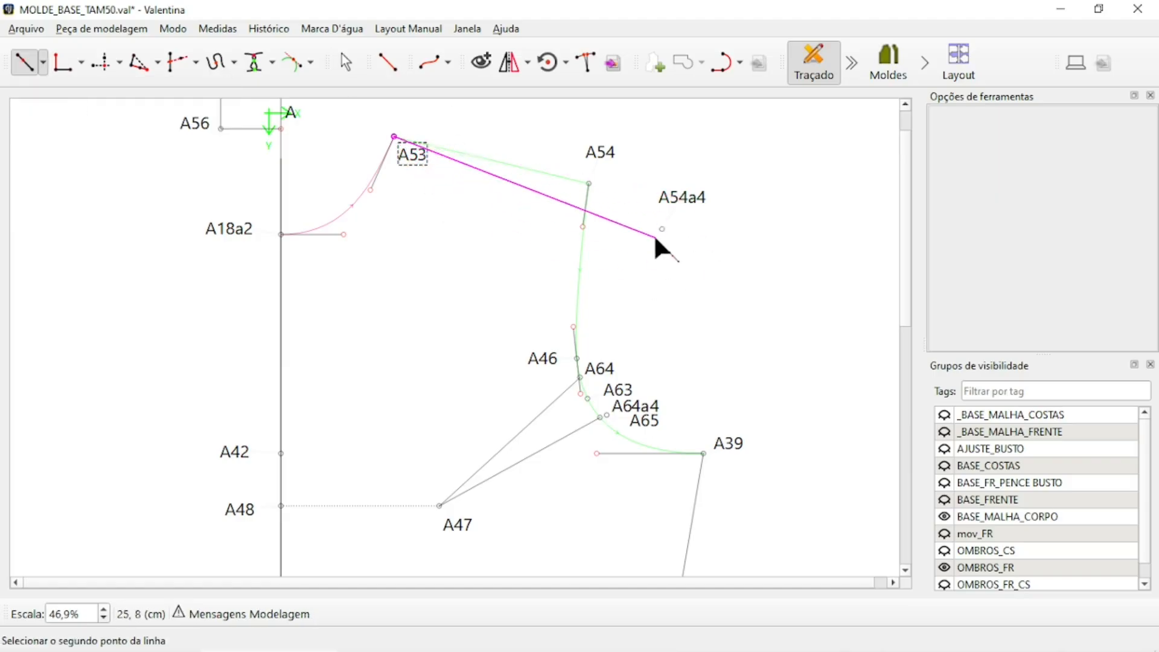
{"action": "left_click", "coordinate": [672, 201]}
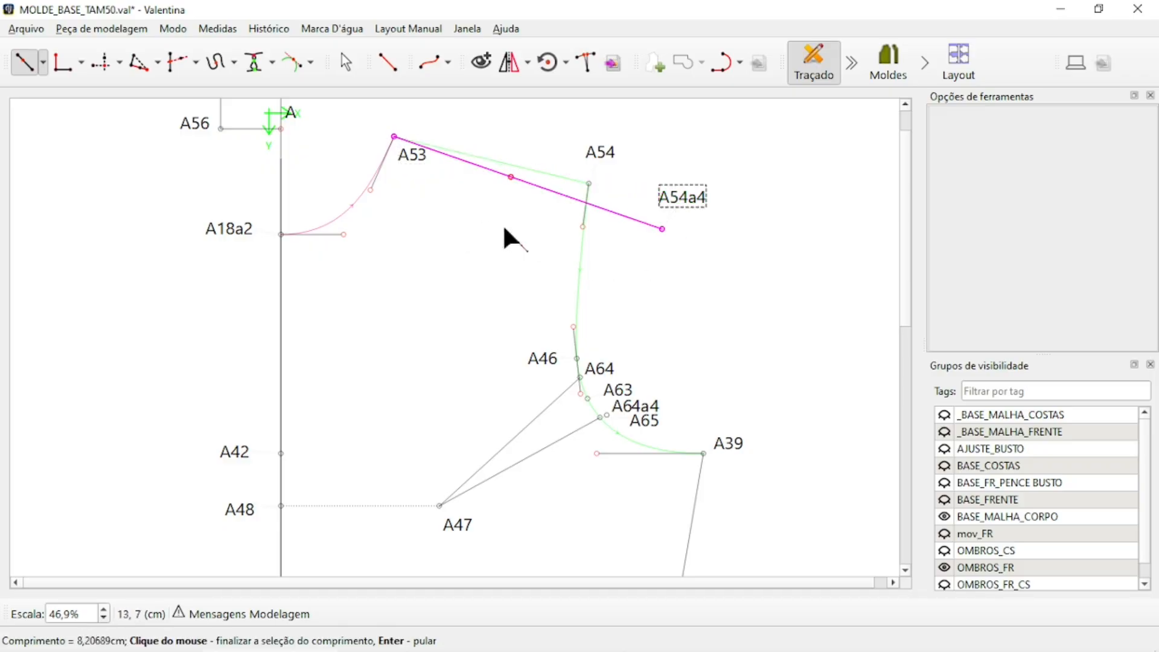
{"action": "left_click", "coordinate": [584, 256]}
{"action": "left_click_drag", "start_coordinate": [615, 171], "coordinate": [942, 187]}
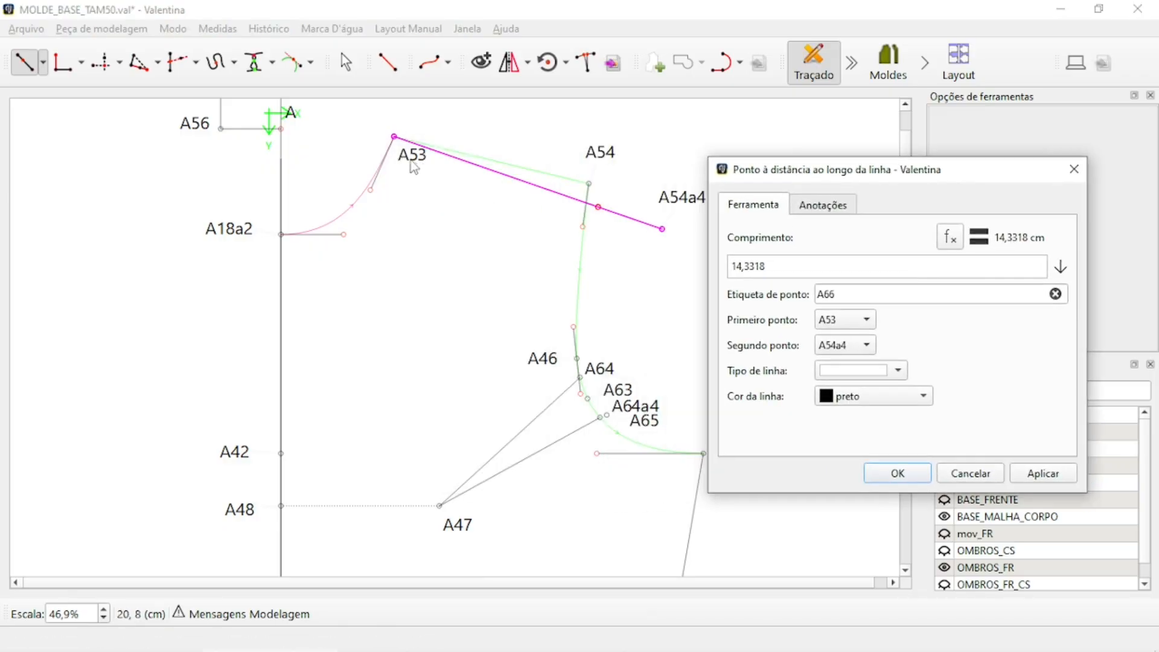
Set the new shoulder point's length formula to Linha_A53_A54 and give its line a solid style
{"action": "left_click", "coordinate": [950, 237]}
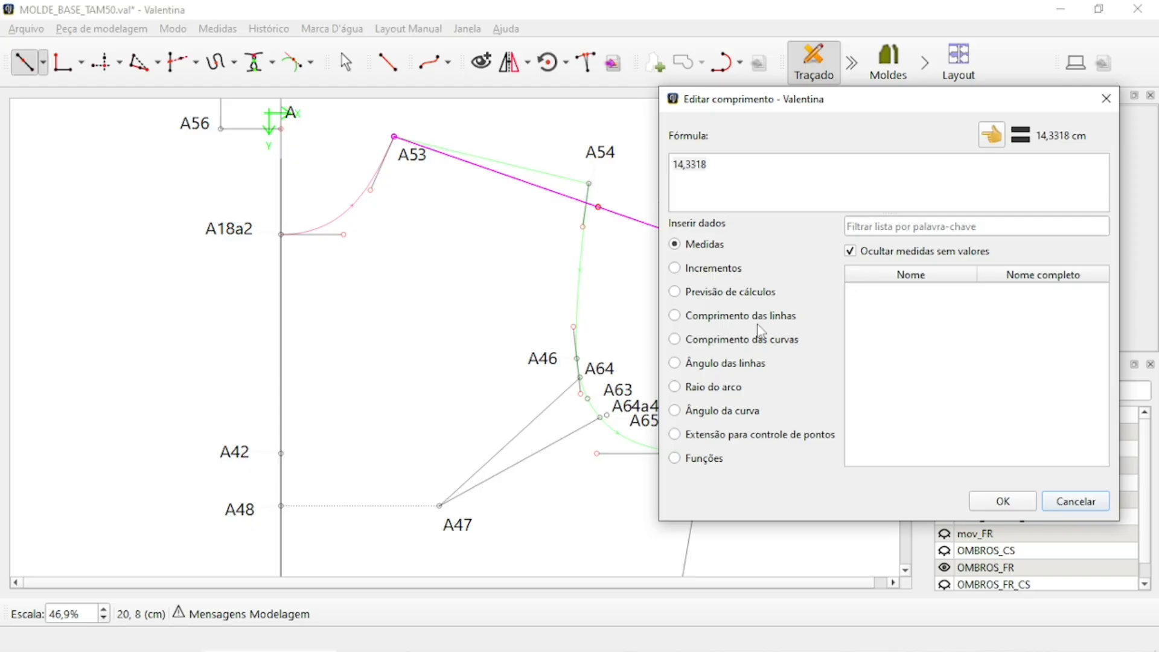
{"action": "left_click", "coordinate": [737, 320]}
{"action": "left_click", "coordinate": [887, 220]}
{"action": "type", "text": "53"}
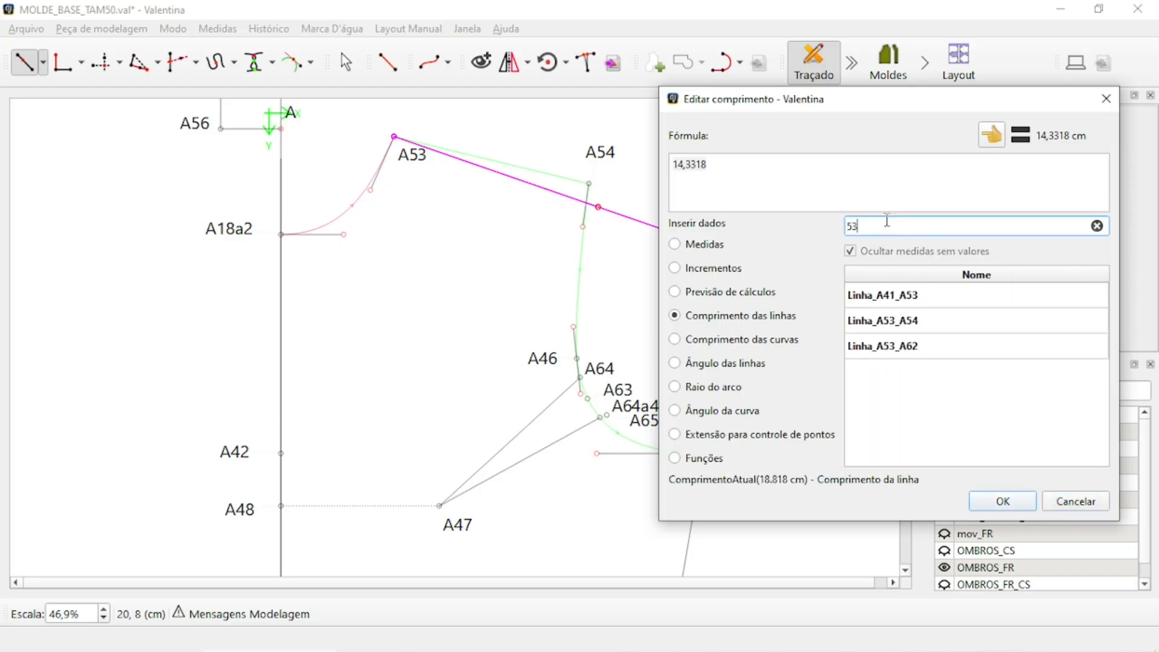
{"action": "double_click", "coordinate": [925, 326]}
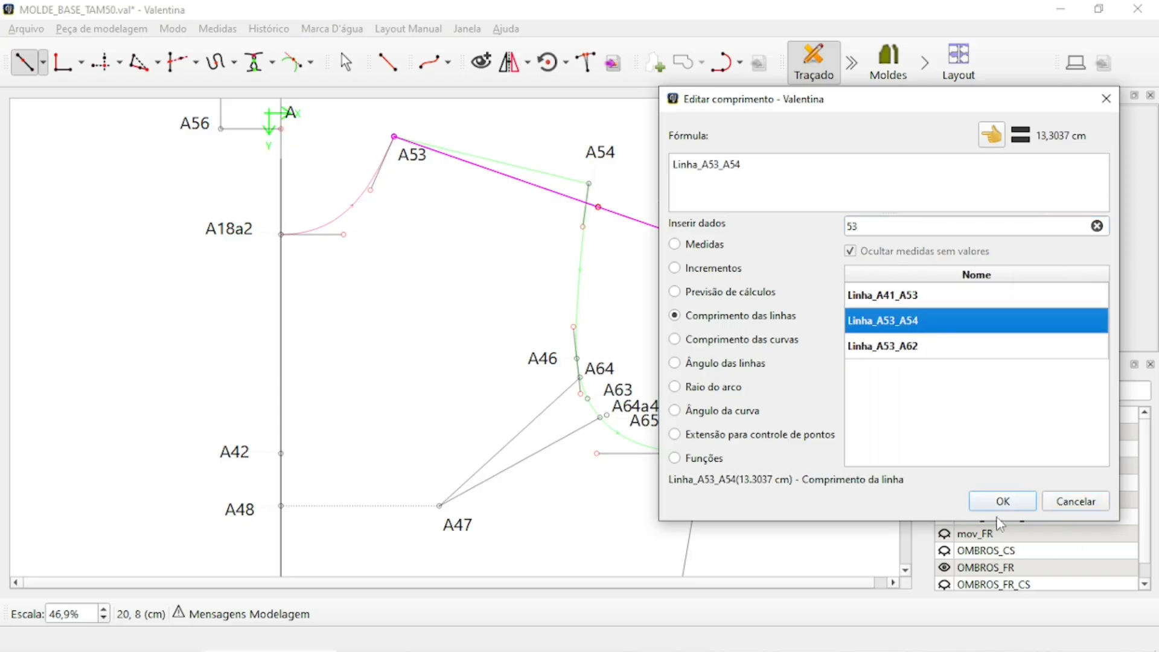
{"action": "left_click", "coordinate": [1002, 502]}
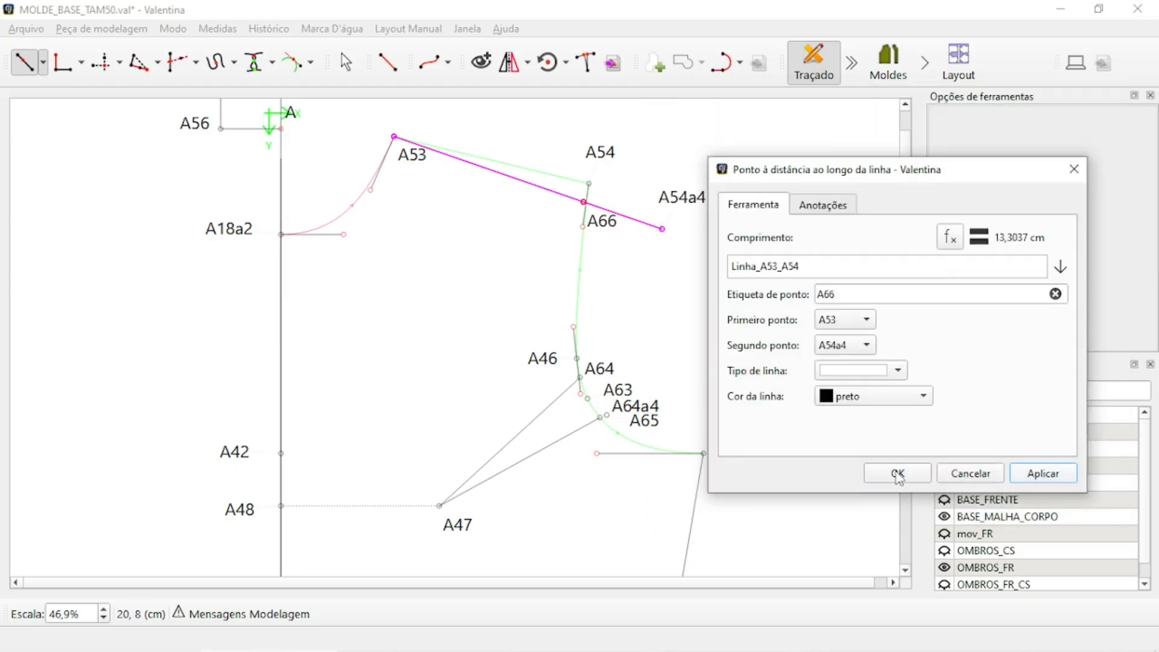
{"action": "left_click", "coordinate": [898, 474]}
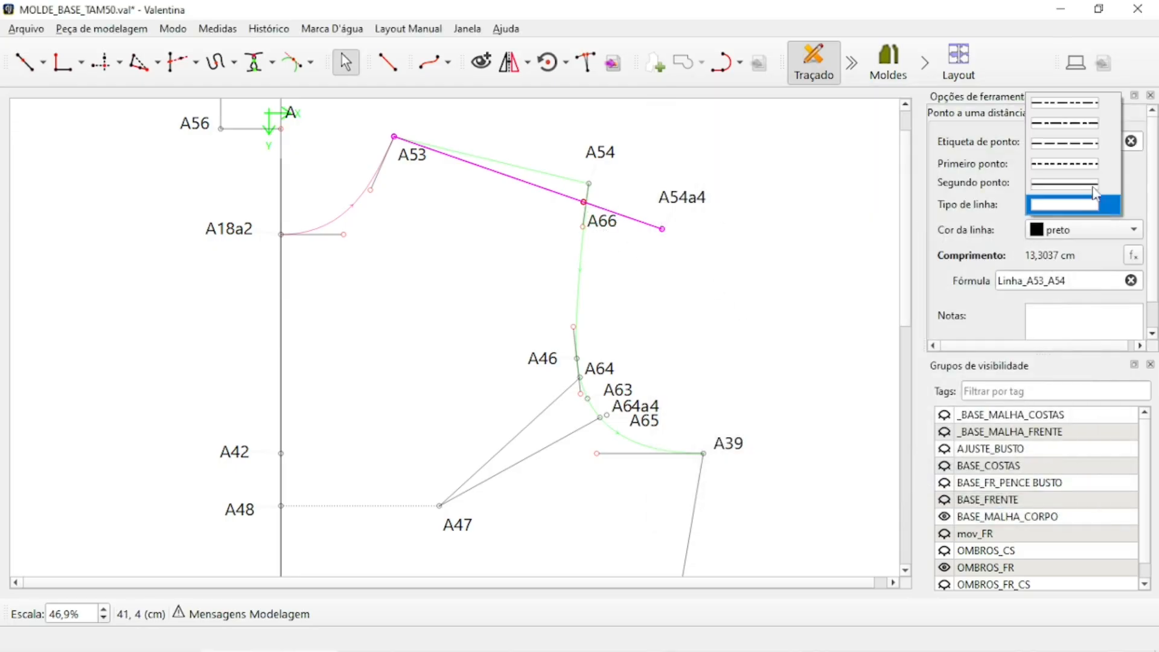
{"action": "left_click", "coordinate": [775, 170]}
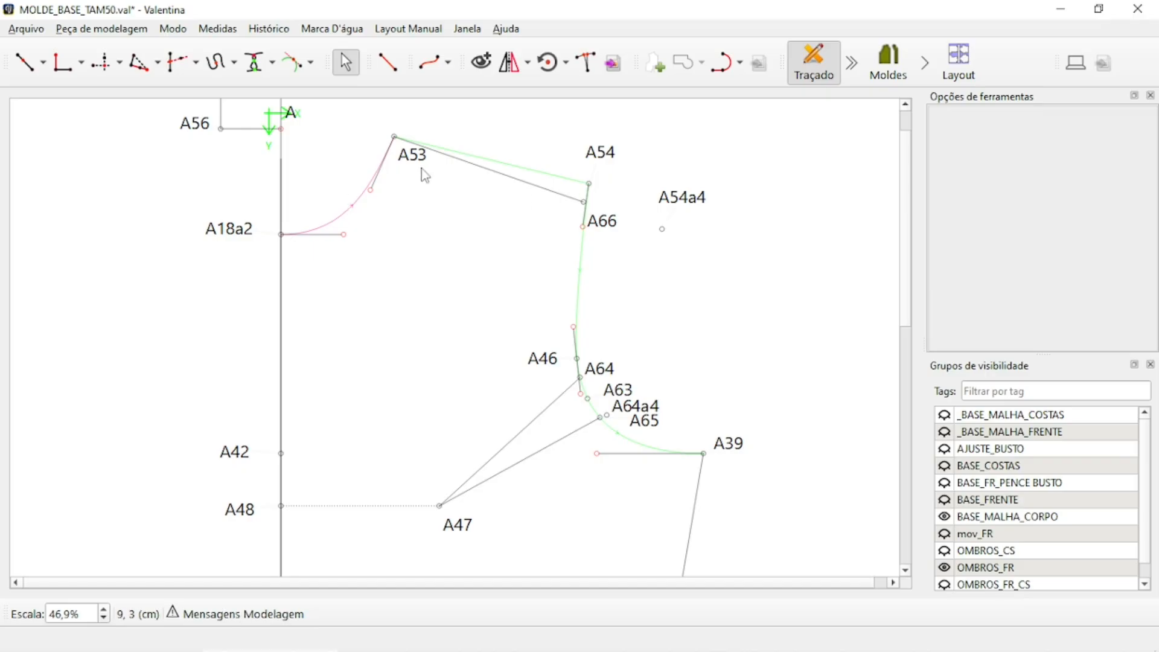
Reposition the A64, A63 and A65 labels on the inner side of the armhole curve and raise the A66 label beside its point
{"action": "scroll", "coordinate": [756, 338], "scroll_direction": "up", "scroll_amount": 1}
{"action": "scroll", "coordinate": [501, 248], "scroll_direction": "down", "scroll_amount": 2}
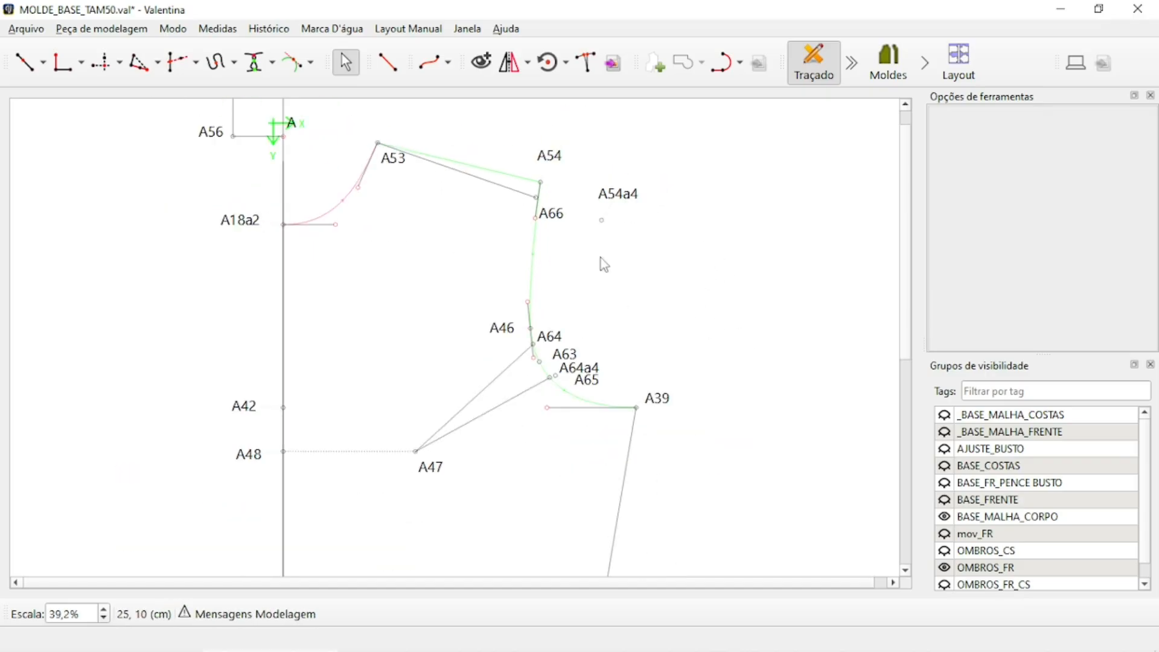
{"action": "scroll", "coordinate": [551, 291], "scroll_direction": "up", "scroll_amount": 1}
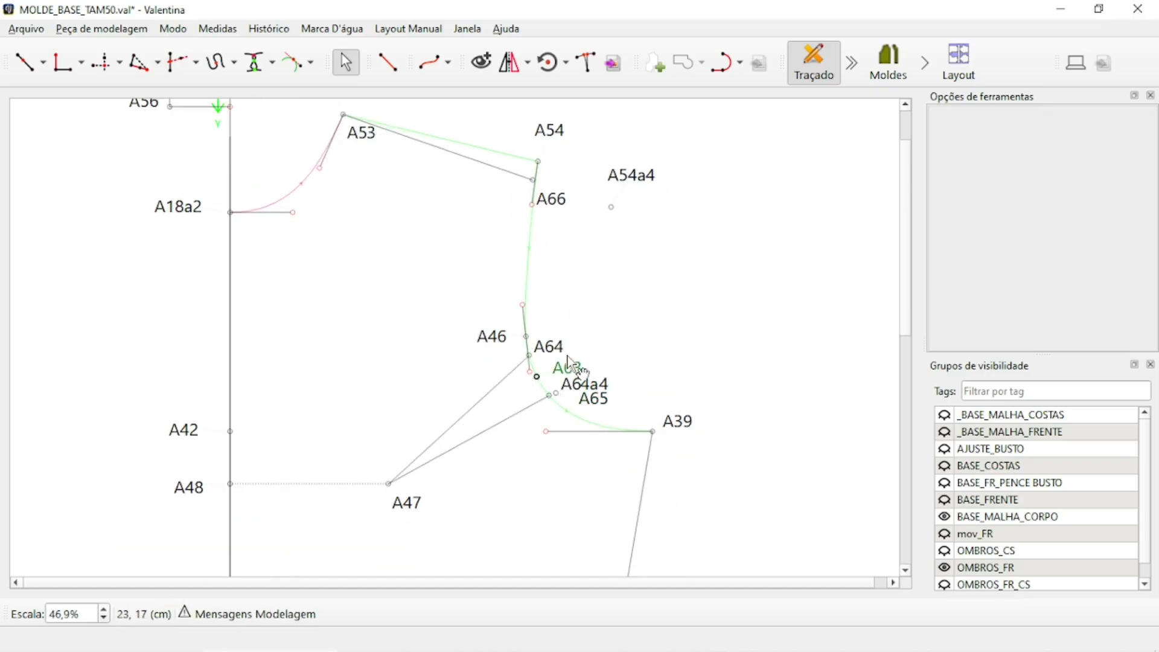
{"action": "left_click_drag", "start_coordinate": [548, 352], "coordinate": [483, 383]}
{"action": "left_click_drag", "start_coordinate": [568, 370], "coordinate": [501, 401]}
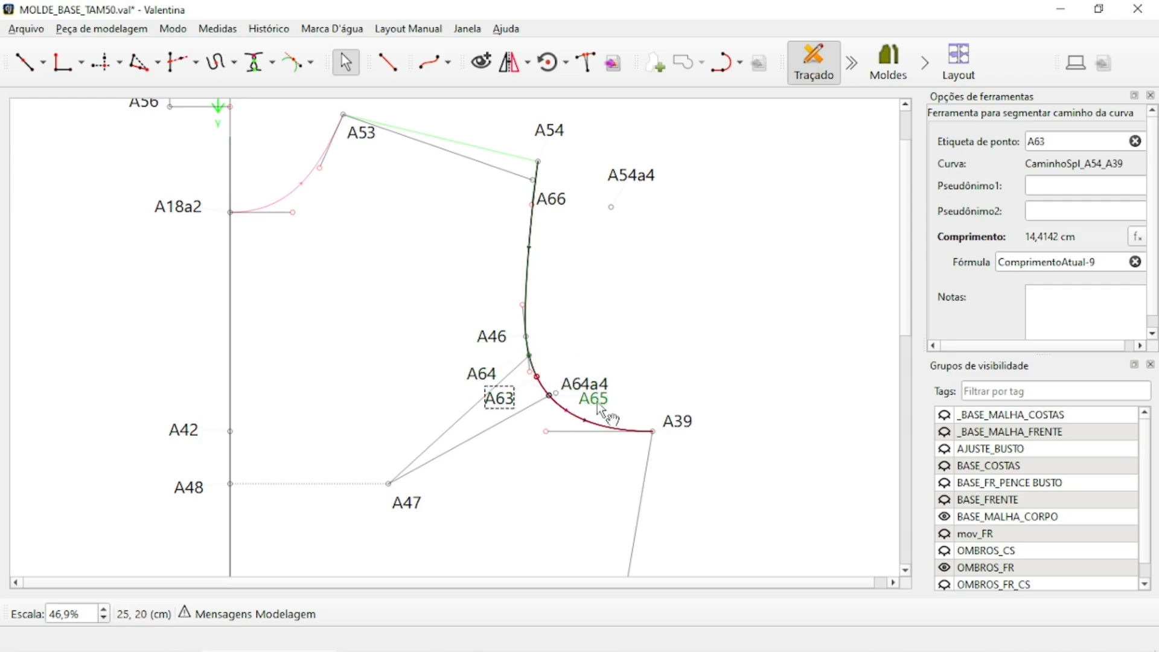
{"action": "left_click_drag", "start_coordinate": [595, 405], "coordinate": [510, 436]}
{"action": "left_click", "coordinate": [678, 356]}
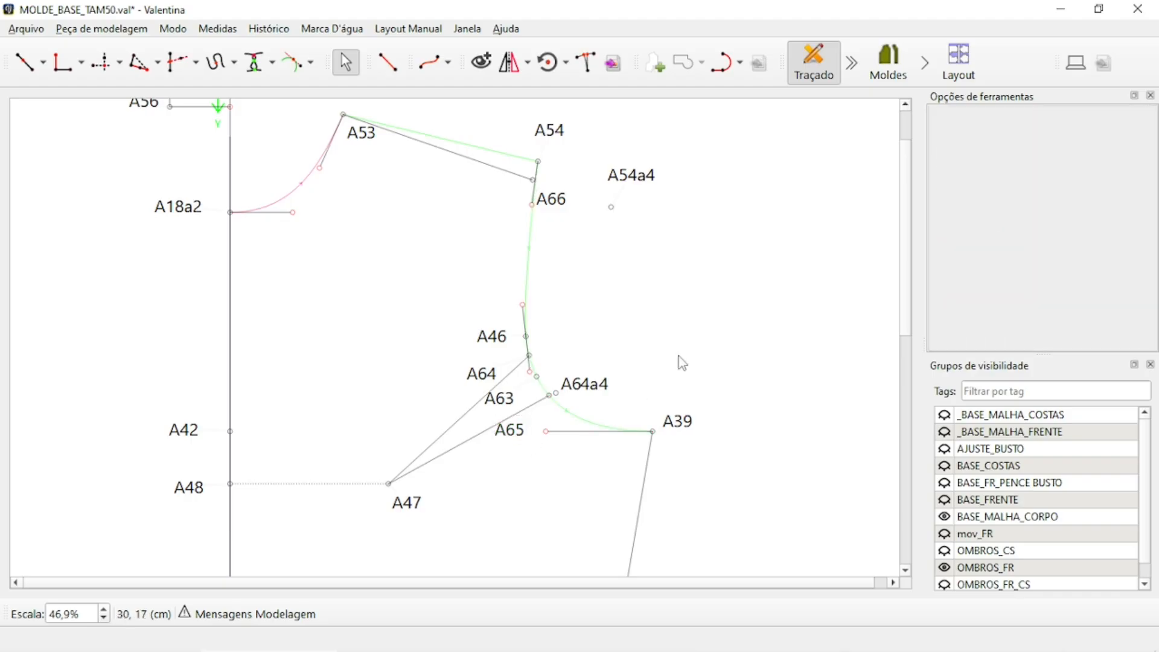
{"action": "scroll", "coordinate": [634, 246], "scroll_direction": "up", "scroll_amount": 1, "text": "ctrl"}
{"action": "left_click_drag", "start_coordinate": [544, 199], "coordinate": [548, 166]}
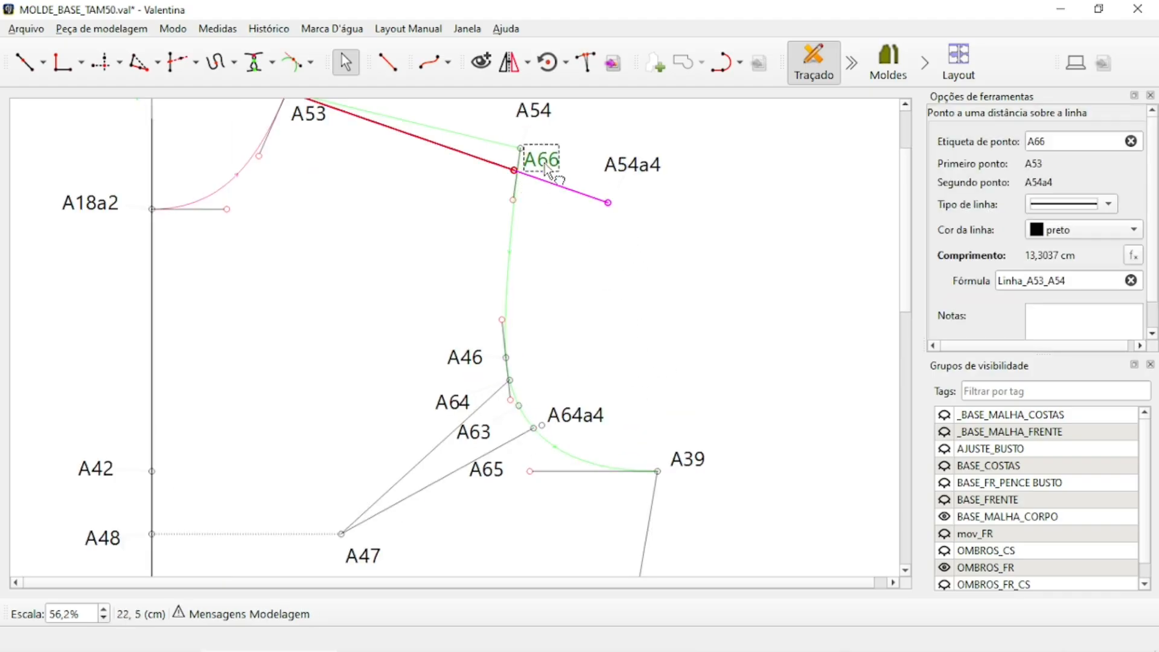
{"action": "left_click", "coordinate": [542, 426]}
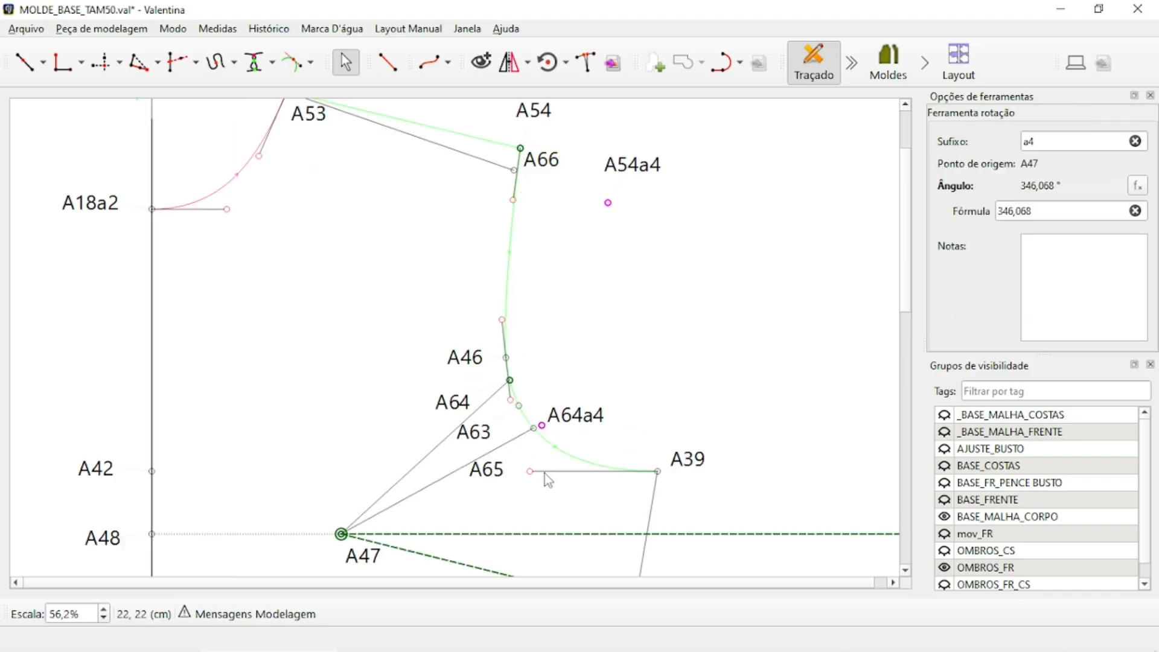
{"action": "left_click", "coordinate": [671, 386]}
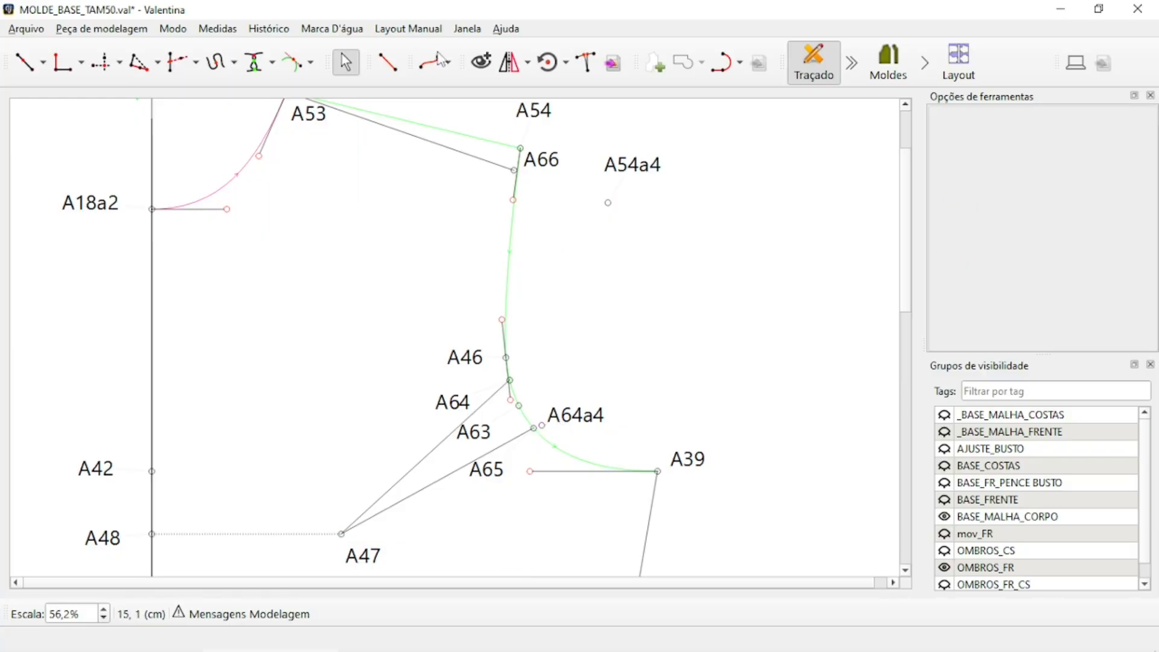
Try to draw a simple curve from shoulder point A66 to underarm point A39
{"action": "left_click", "coordinate": [432, 68]}
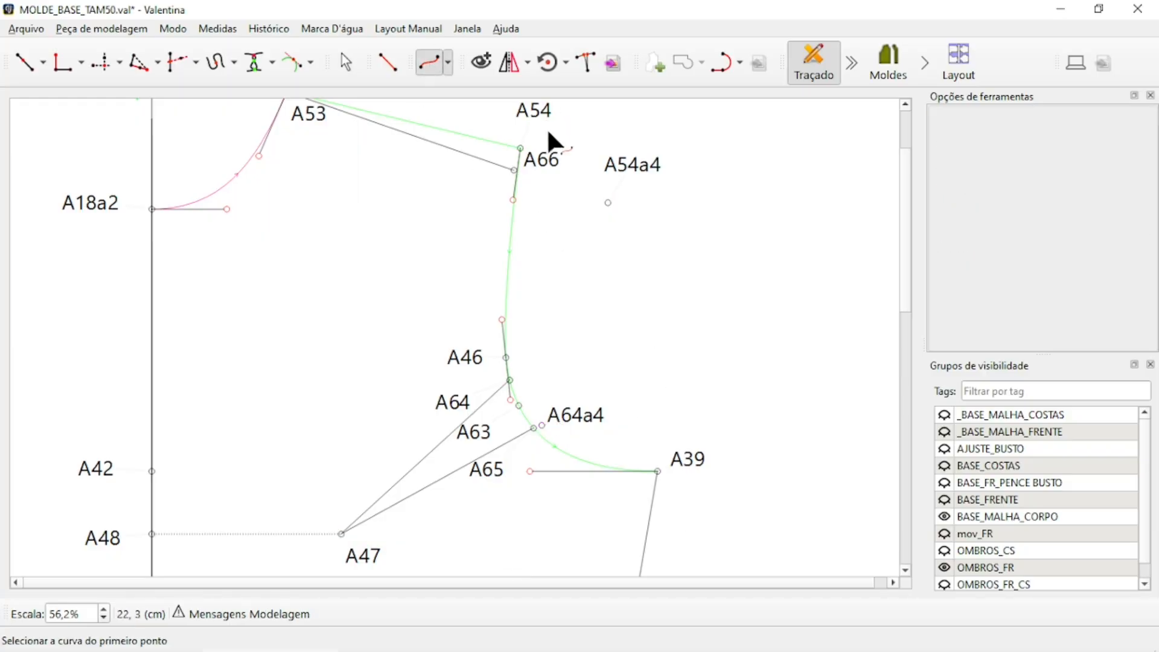
{"action": "left_click", "coordinate": [447, 66]}
{"action": "left_click", "coordinate": [468, 86]}
{"action": "left_click", "coordinate": [536, 161]}
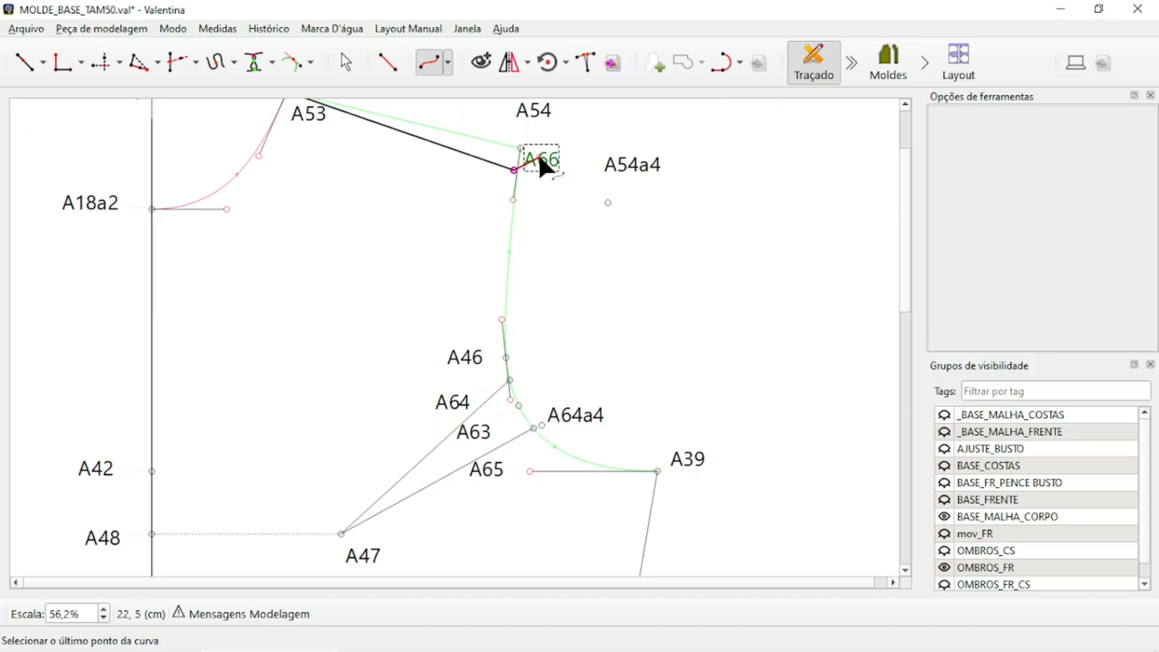
{"action": "left_click", "coordinate": [664, 462]}
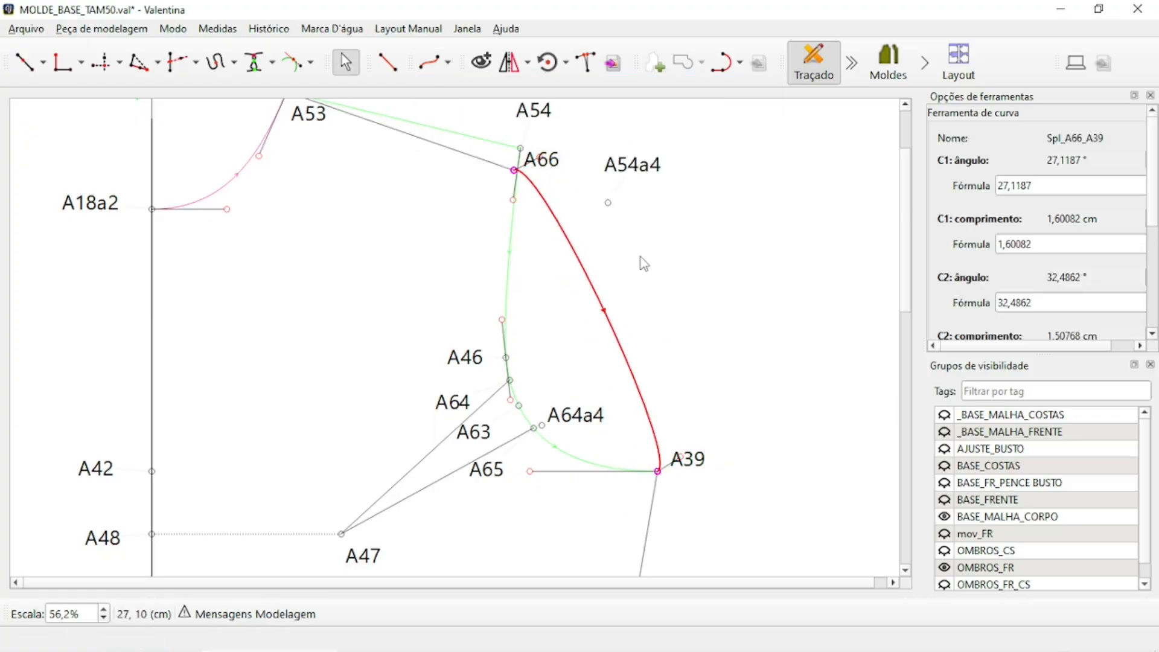
Draw a curved path from shoulder point A66 through A64a4 to underarm point A39
{"action": "left_click", "coordinate": [448, 62]}
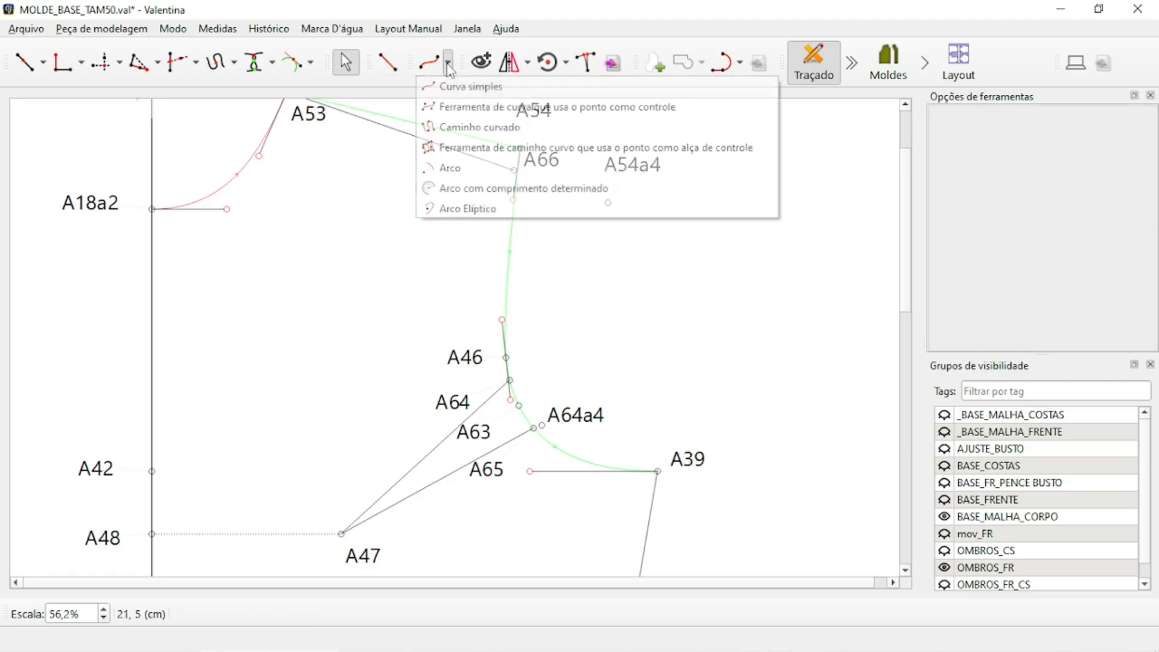
{"action": "left_click", "coordinate": [496, 128]}
{"action": "left_click", "coordinate": [537, 170]}
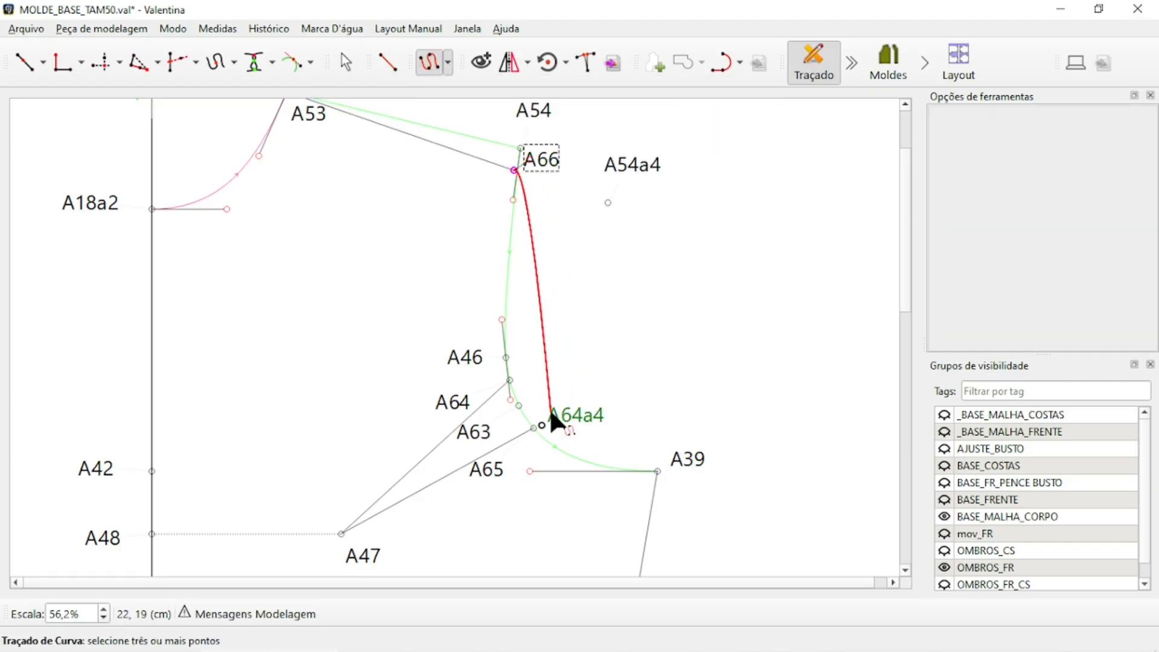
{"action": "left_click", "coordinate": [544, 424]}
{"action": "left_click", "coordinate": [658, 471]}
{"action": "key", "text": "Return"}
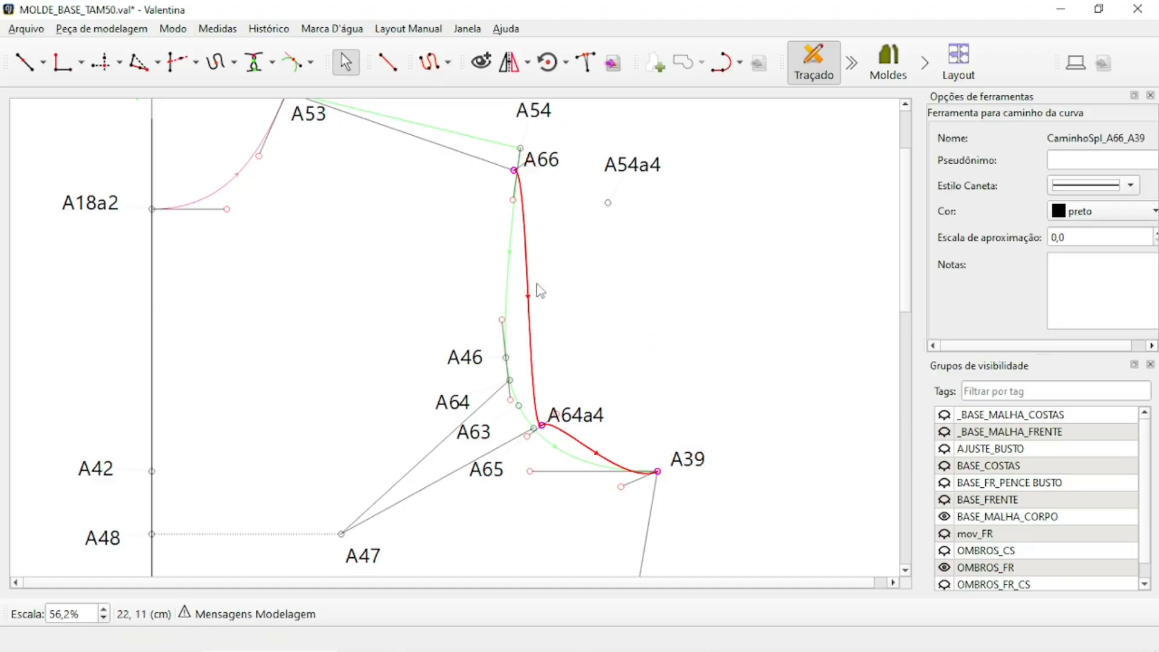
Shape the lower armhole segment by aligning A39's handle horizontally and angling A64a4's lower handle down toward A39
{"action": "scroll", "coordinate": [622, 483], "scroll_direction": "up", "scroll_amount": 5}
{"action": "left_click_drag", "start_coordinate": [629, 455], "coordinate": [538, 394]}
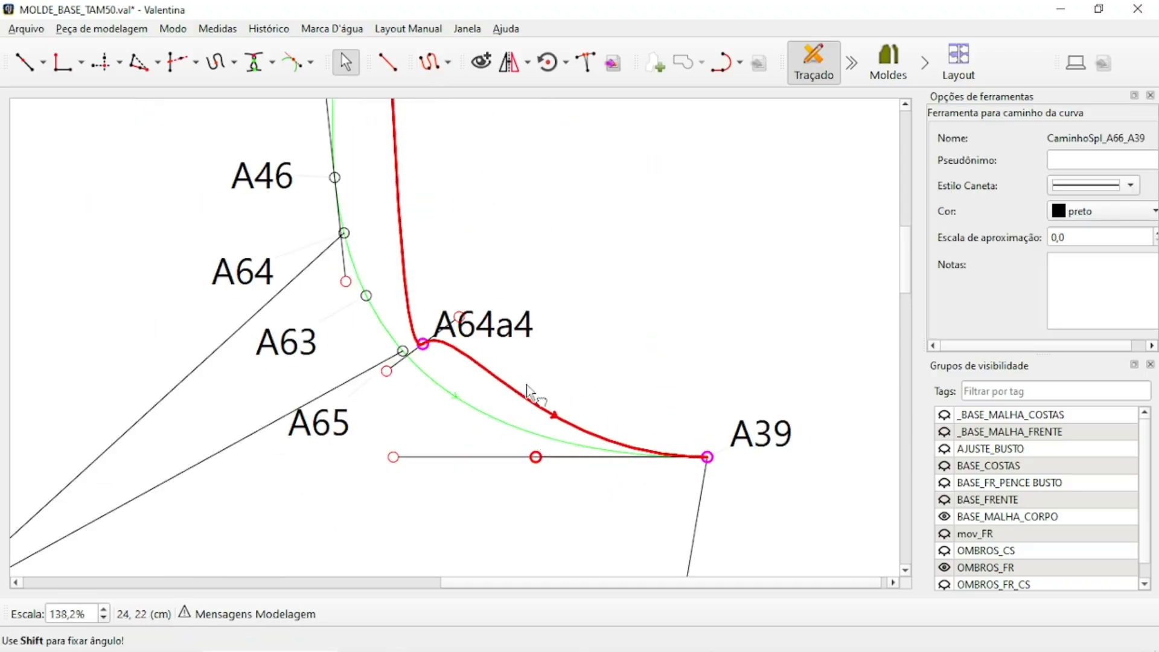
{"action": "left_click_drag", "start_coordinate": [464, 322], "coordinate": [500, 430]}
Shape the upper armhole segment between A66 and A64a4 into a smooth inward curve using the handles at both points
{"action": "scroll", "coordinate": [507, 439], "scroll_direction": "down", "scroll_amount": 6}
{"action": "scroll", "coordinate": [538, 251], "scroll_direction": "up", "scroll_amount": 1}
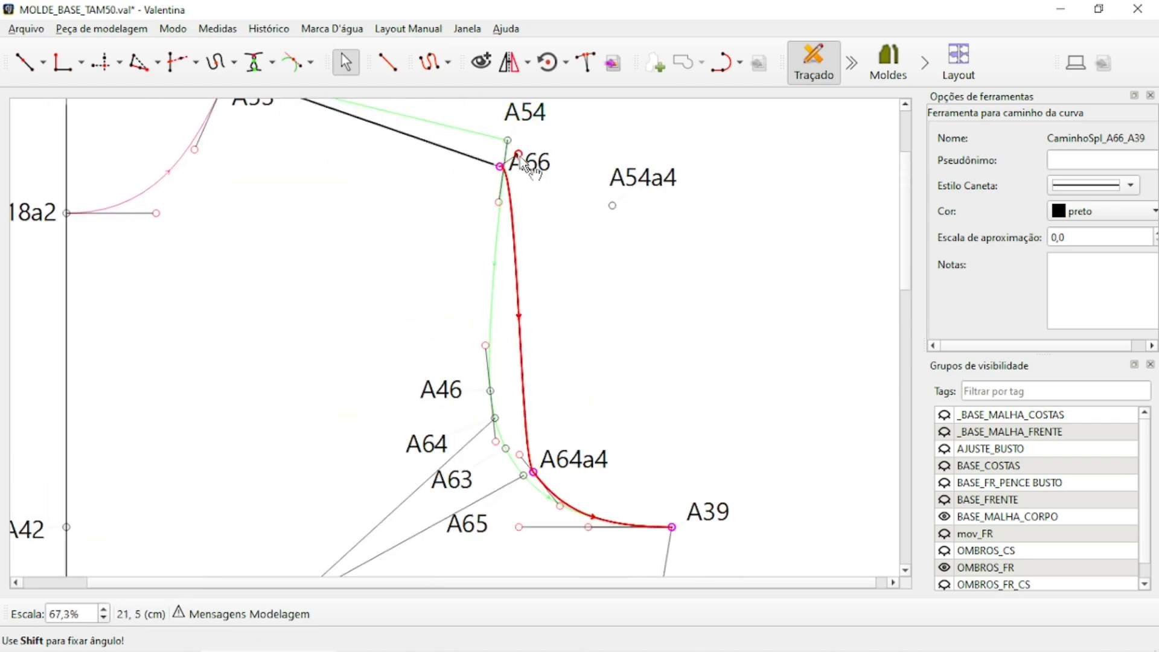
{"action": "left_click_drag", "start_coordinate": [501, 283], "coordinate": [482, 300]}
{"action": "left_click_drag", "start_coordinate": [497, 426], "coordinate": [499, 428]}
{"action": "left_click_drag", "start_coordinate": [481, 299], "coordinate": [484, 292]}
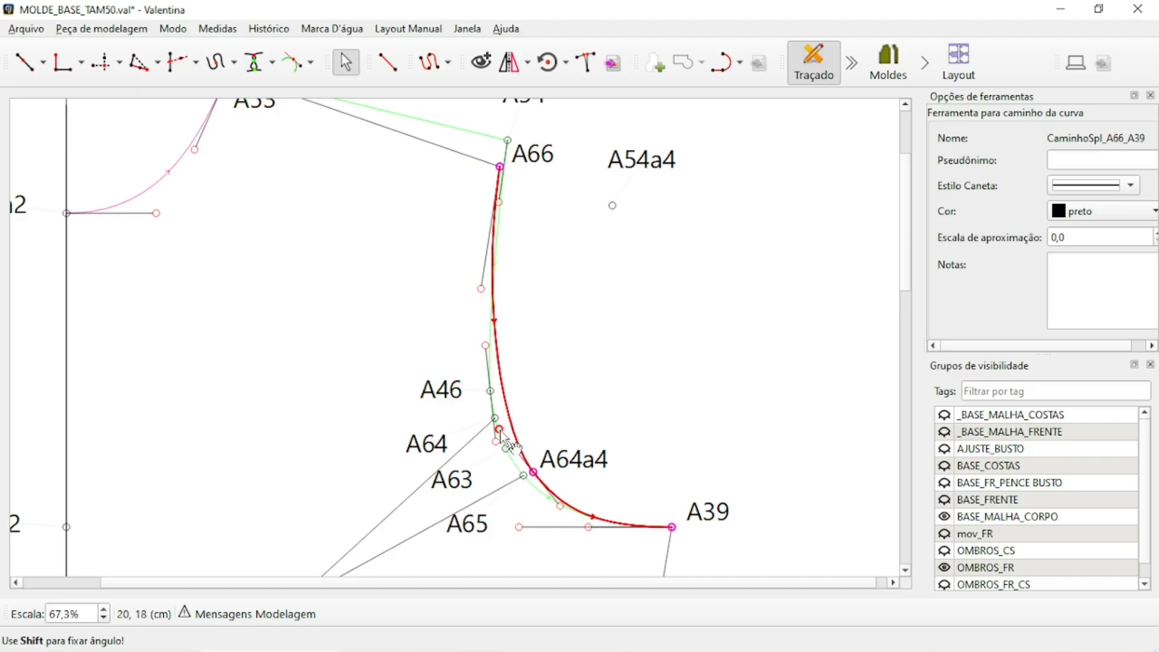
{"action": "left_click_drag", "start_coordinate": [499, 430], "coordinate": [487, 412]}
{"action": "key", "text": "Return"}
Show the _BASE_MALHA_FRENTE group and compare its armhole with the new curve around A46 and A64a4
{"action": "scroll", "coordinate": [664, 220], "scroll_direction": "down", "scroll_amount": 2, "text": "ctrl"}
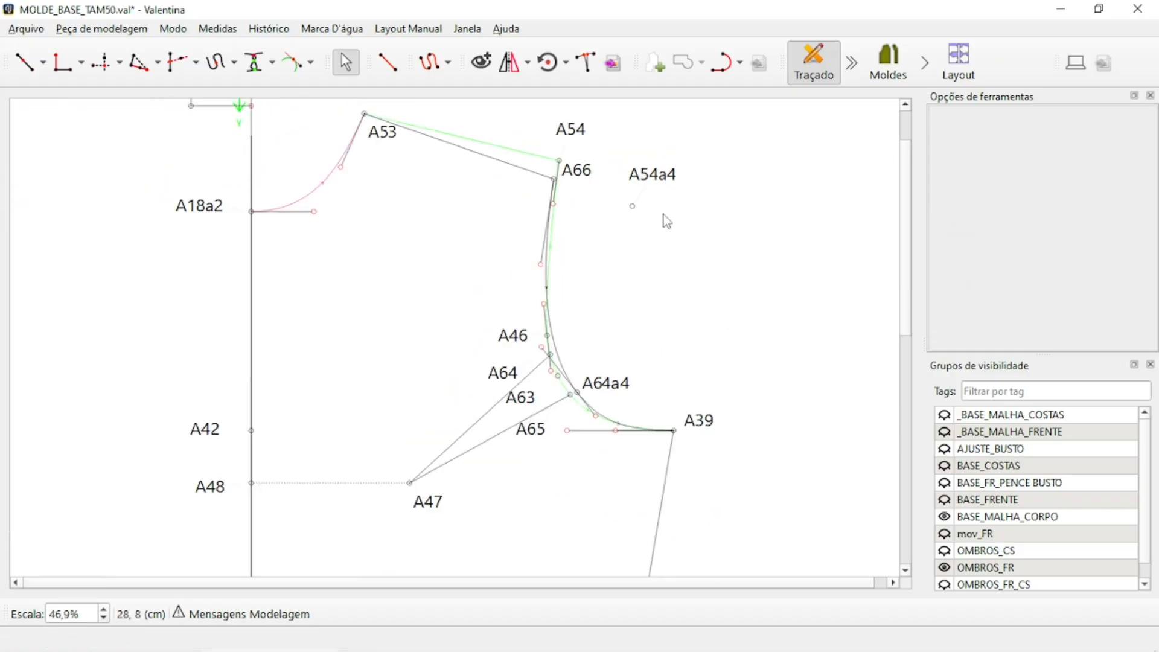
{"action": "scroll", "coordinate": [727, 271], "scroll_direction": "down", "scroll_amount": 2, "text": "ctrl"}
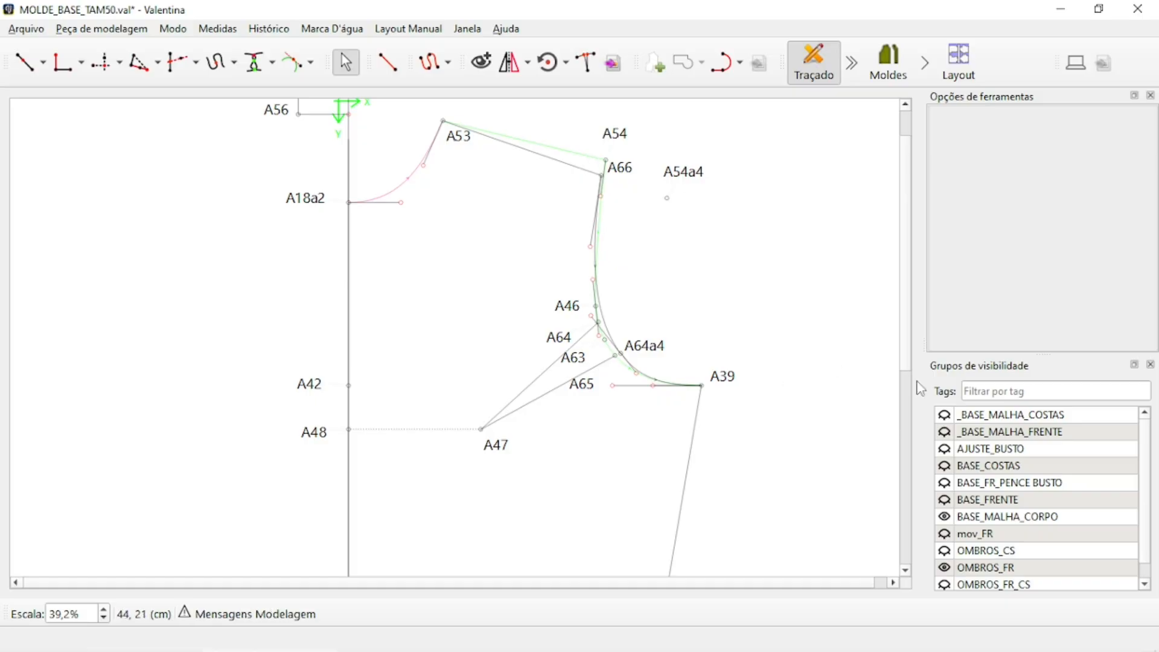
{"action": "left_click", "coordinate": [945, 432]}
{"action": "scroll", "coordinate": [614, 244], "scroll_direction": "up", "scroll_amount": 2, "text": "ctrl"}
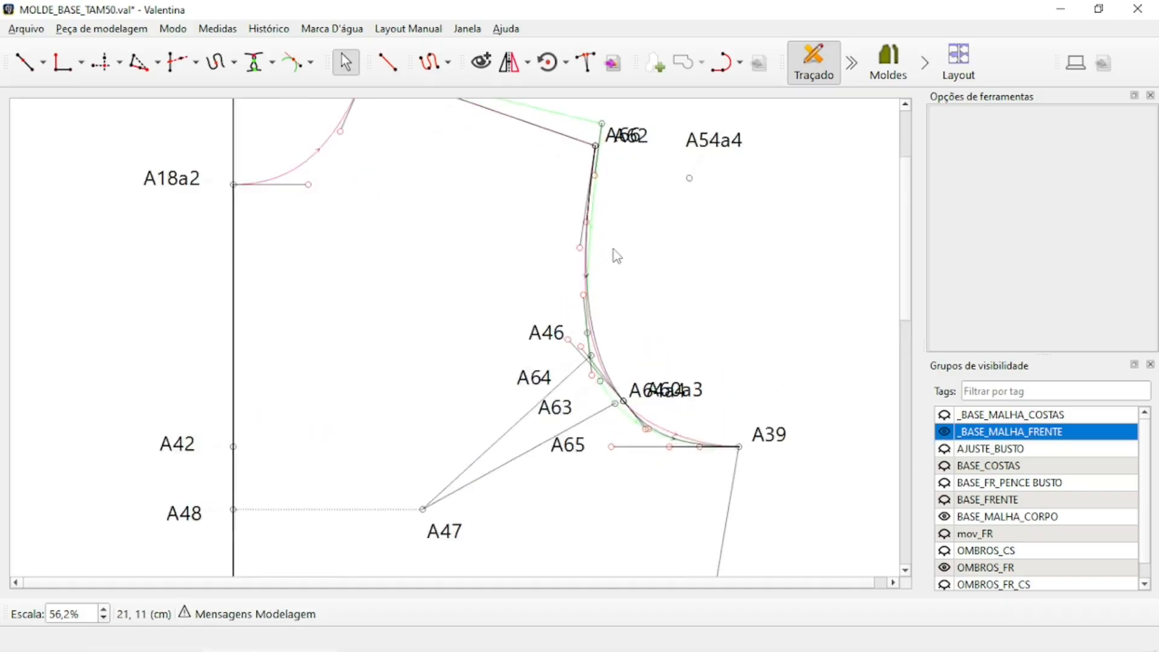
{"action": "scroll", "coordinate": [614, 248], "scroll_direction": "up", "scroll_amount": 4, "text": "ctrl"}
{"action": "scroll", "coordinate": [618, 248], "scroll_direction": "down", "scroll_amount": 2, "text": "ctrl"}
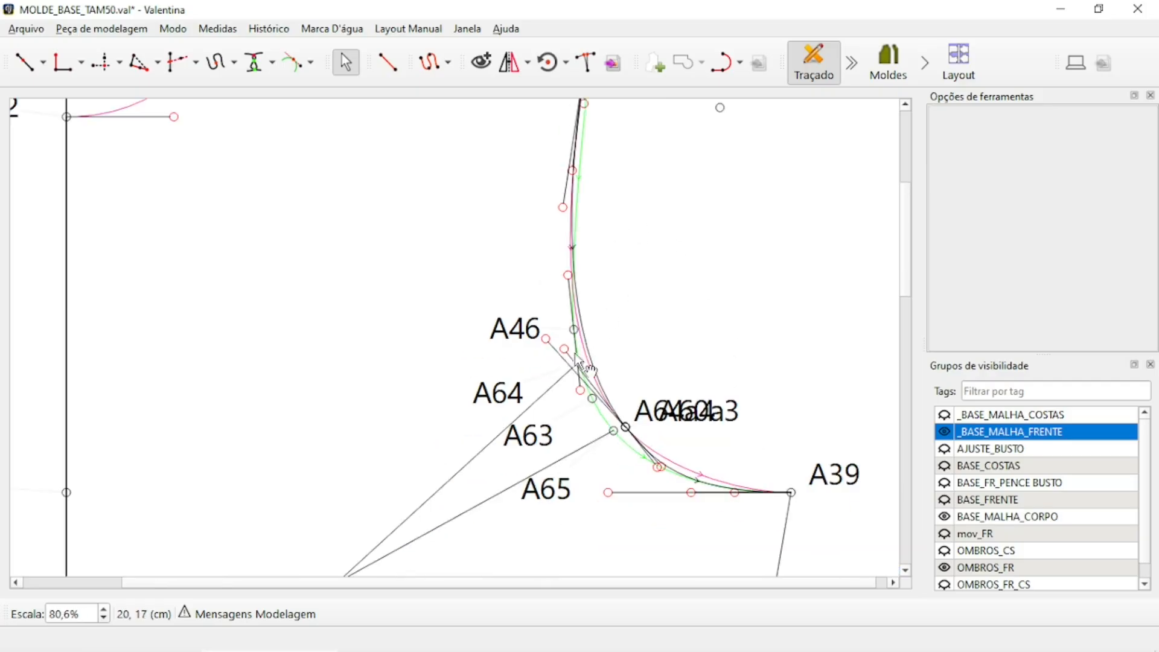
{"action": "scroll", "coordinate": [612, 347], "scroll_direction": "up", "scroll_amount": 2, "text": "ctrl"}
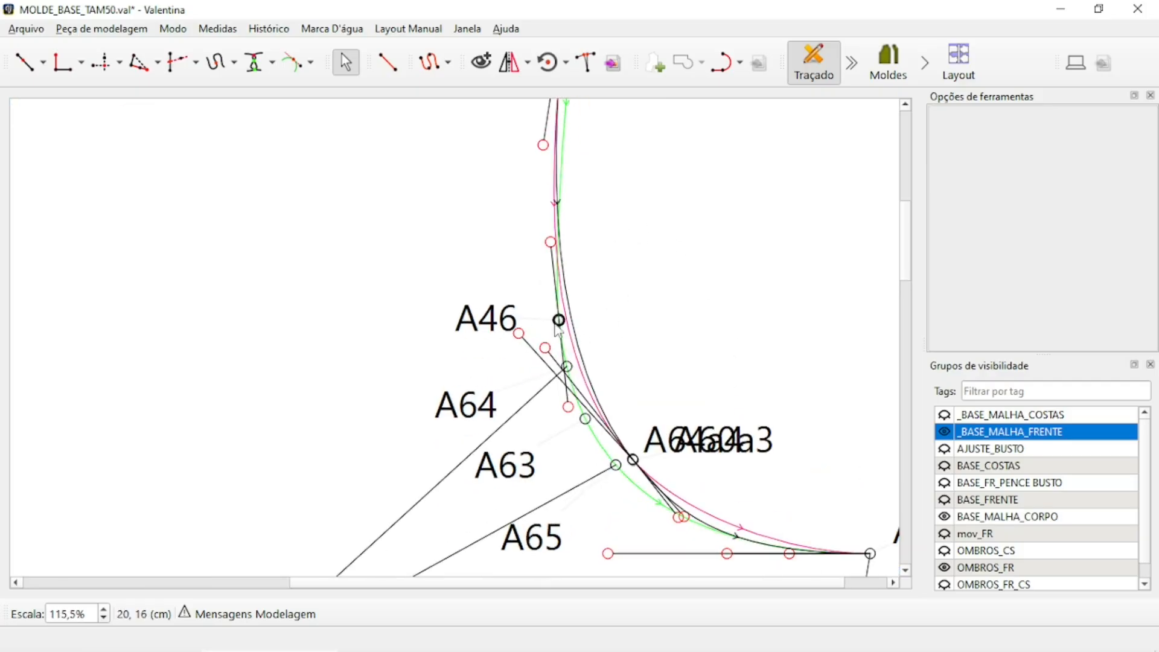
{"action": "scroll", "coordinate": [595, 356], "scroll_direction": "up", "scroll_amount": 2, "text": "ctrl"}
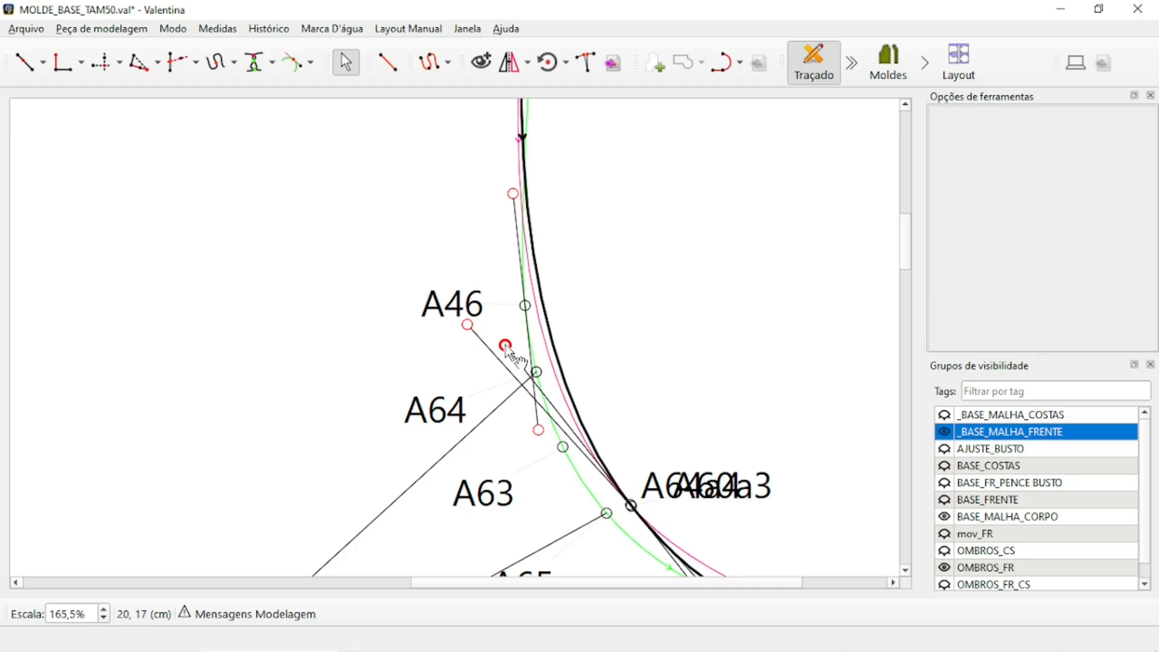
Lengthen the new curve's upper handle at A64a4 to bring the armhole closer to the reference curve
{"action": "left_click_drag", "start_coordinate": [505, 345], "coordinate": [490, 342]}
{"action": "scroll", "coordinate": [463, 323], "scroll_direction": "down", "scroll_amount": 7, "text": "ctrl"}
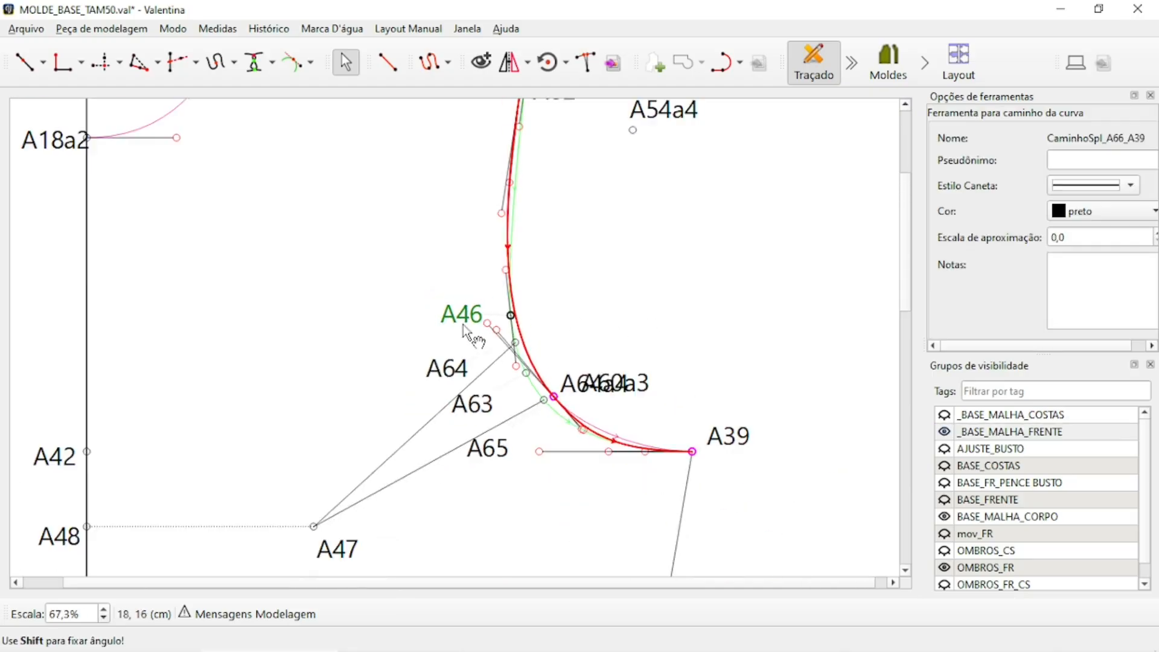
{"action": "scroll", "coordinate": [701, 388], "scroll_direction": "down", "scroll_amount": 2, "text": "ctrl"}
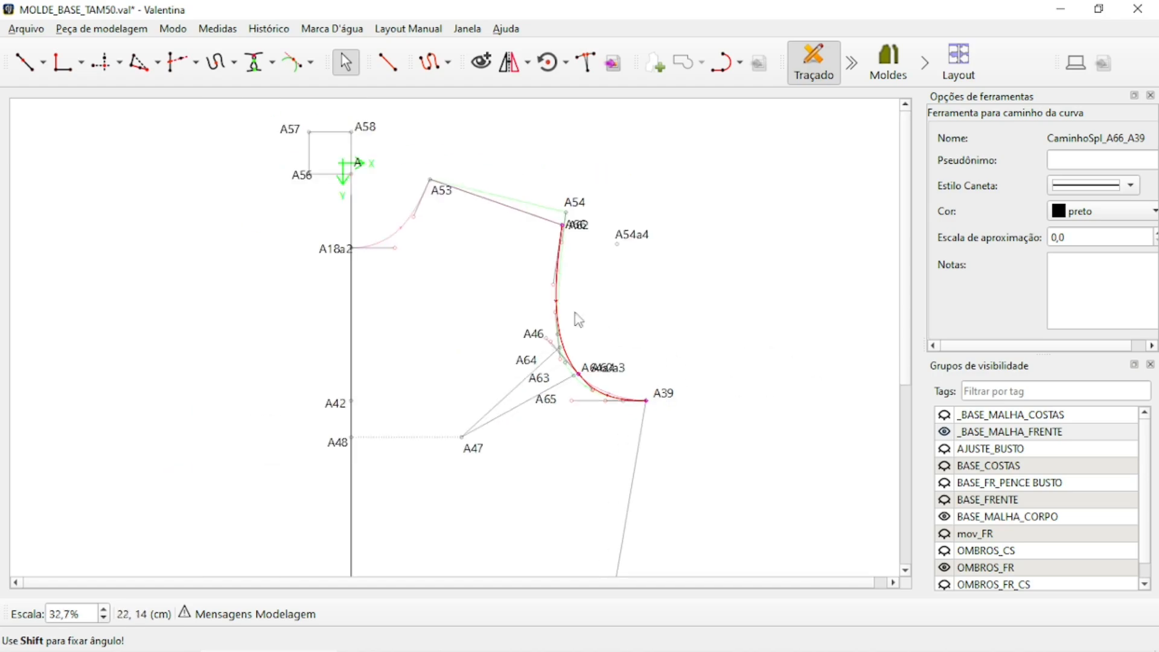
{"action": "scroll", "coordinate": [579, 320], "scroll_direction": "up", "scroll_amount": 5, "text": "ctrl"}
{"action": "left_click", "coordinate": [745, 290]}
{"action": "scroll", "coordinate": [825, 418], "scroll_direction": "down", "scroll_amount": 3, "text": "ctrl"}
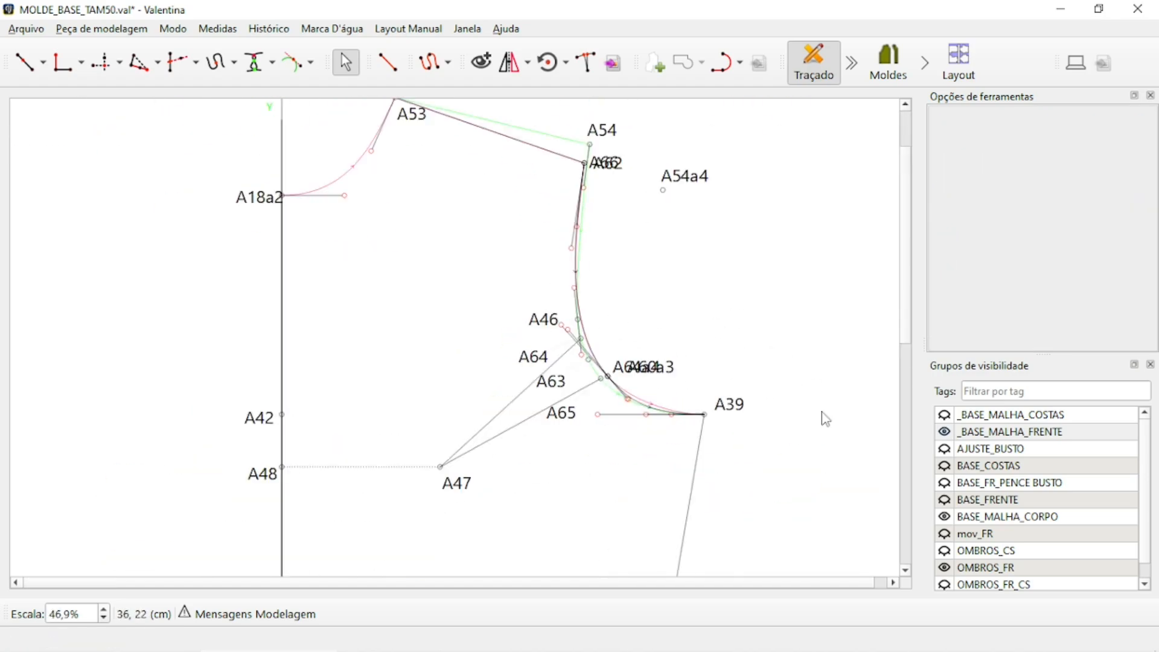
Hide the _BASE_MALHA_FRENTE group again
{"action": "left_click", "coordinate": [946, 432]}
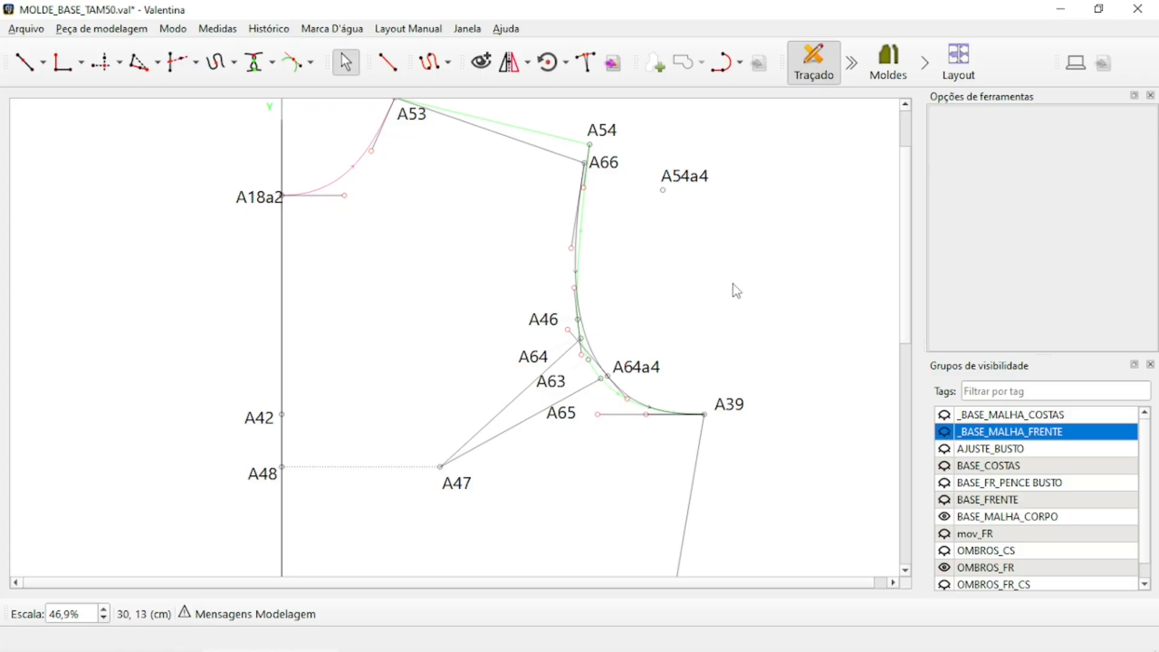
{"action": "left_click", "coordinate": [753, 284]}
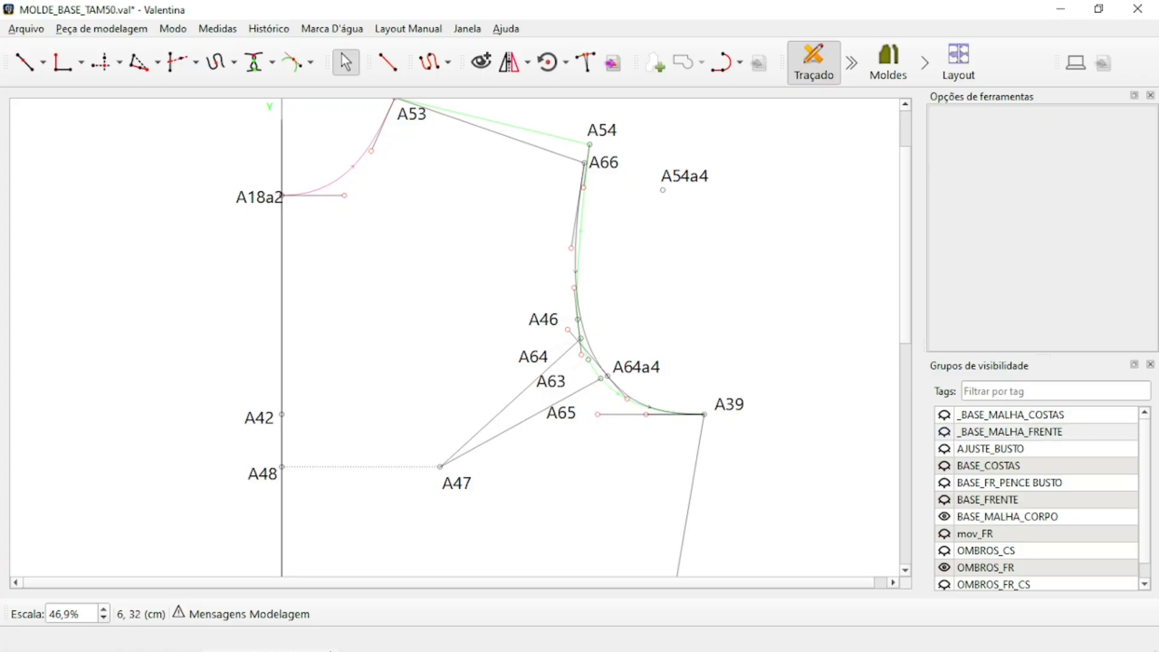
{"action": "mouse_move", "coordinate": [278, 650]}
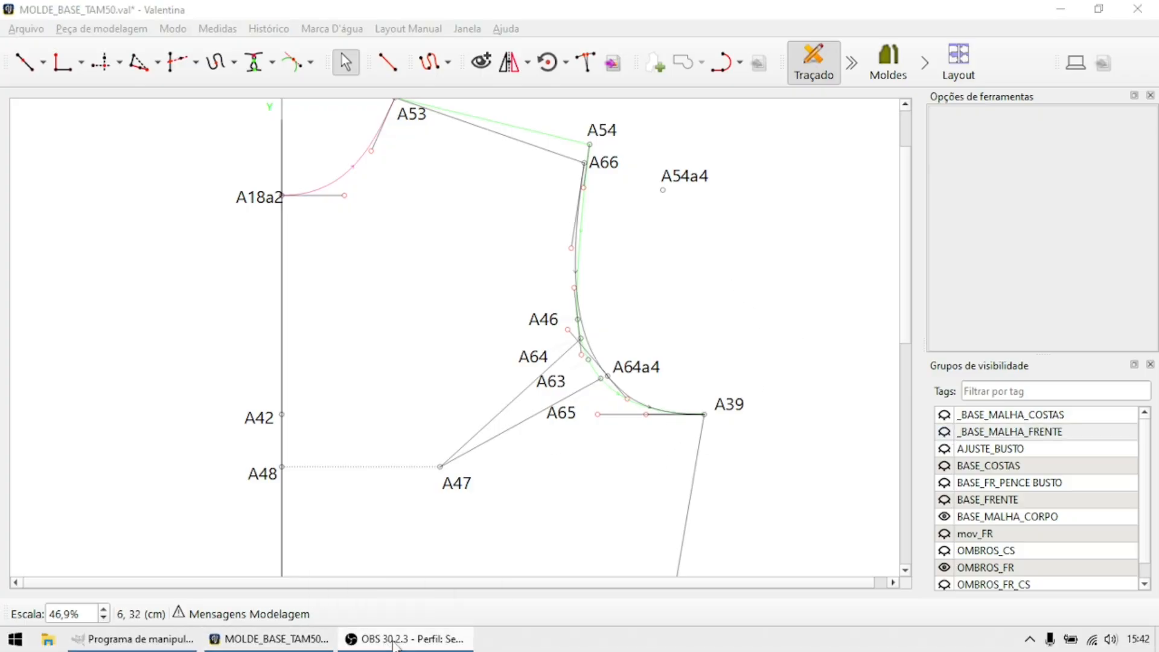